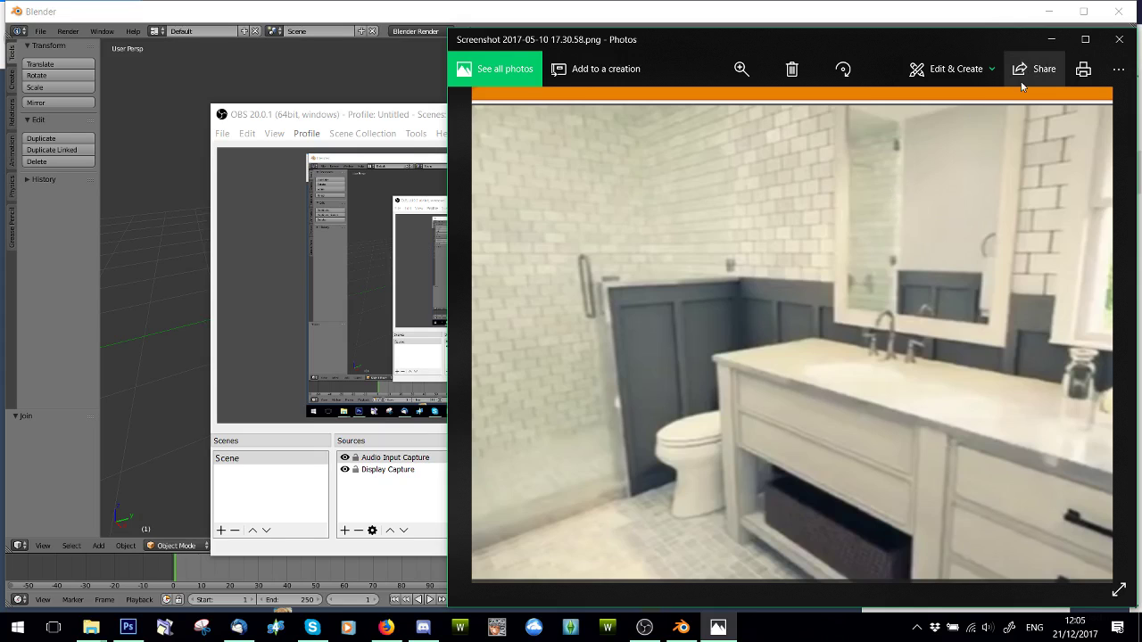
# - Minimise the reference photo and the OBS window, and widen the 3D viewport against the image editor
pyautogui.click(1052, 40)
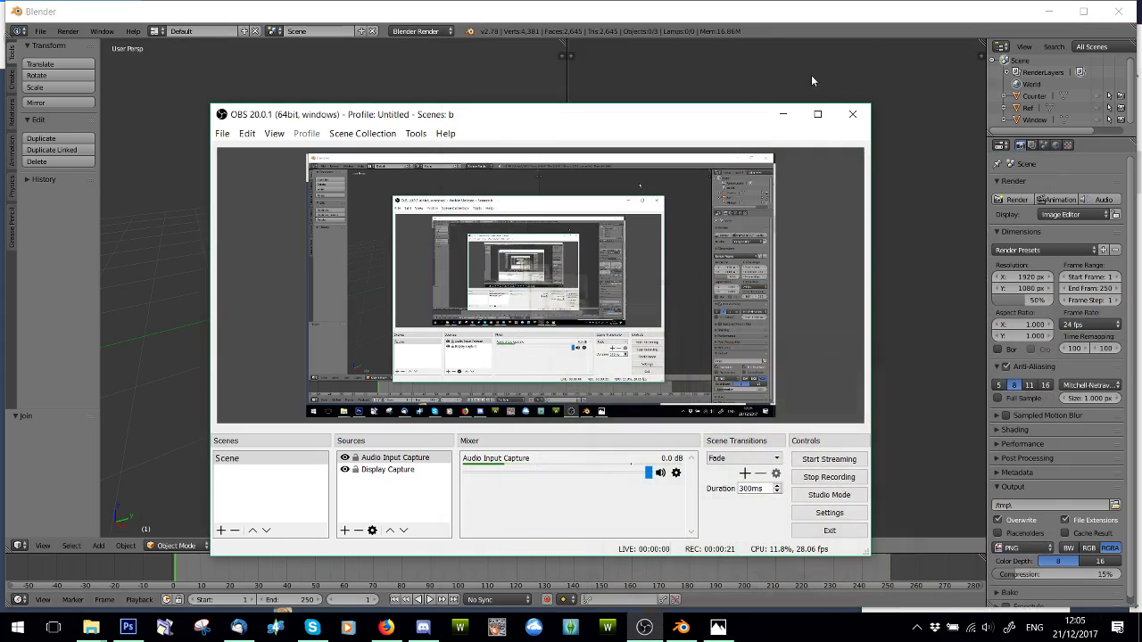
pyautogui.click(781, 114)
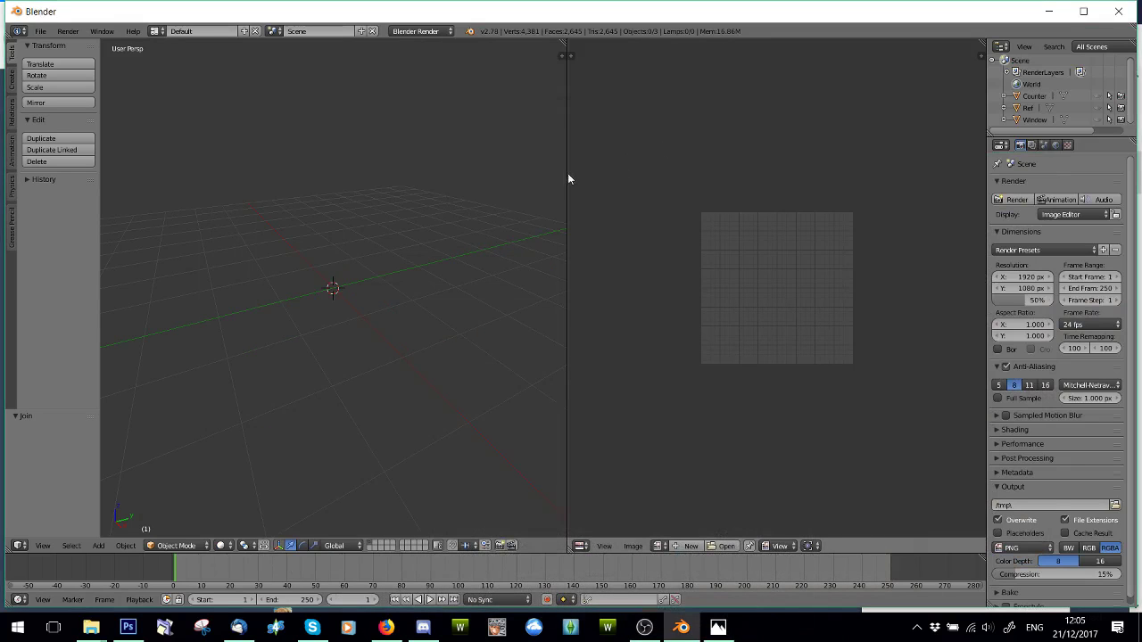
pyautogui.moveTo(569, 176); pyautogui.dragTo(738, 174)
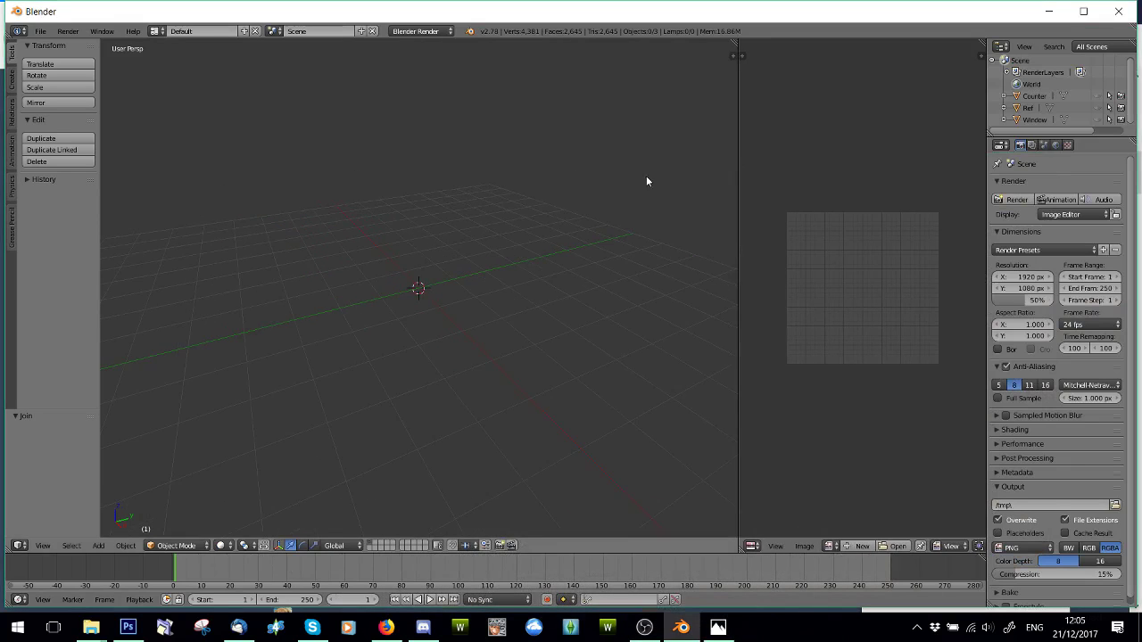
# - Show the Counter, Ref and Window objects one at a time, examine each one and hide it again
pyautogui.click(1098, 99)
pyautogui.moveTo(451, 169); pyautogui.dragTo(534, 336, button='middle')
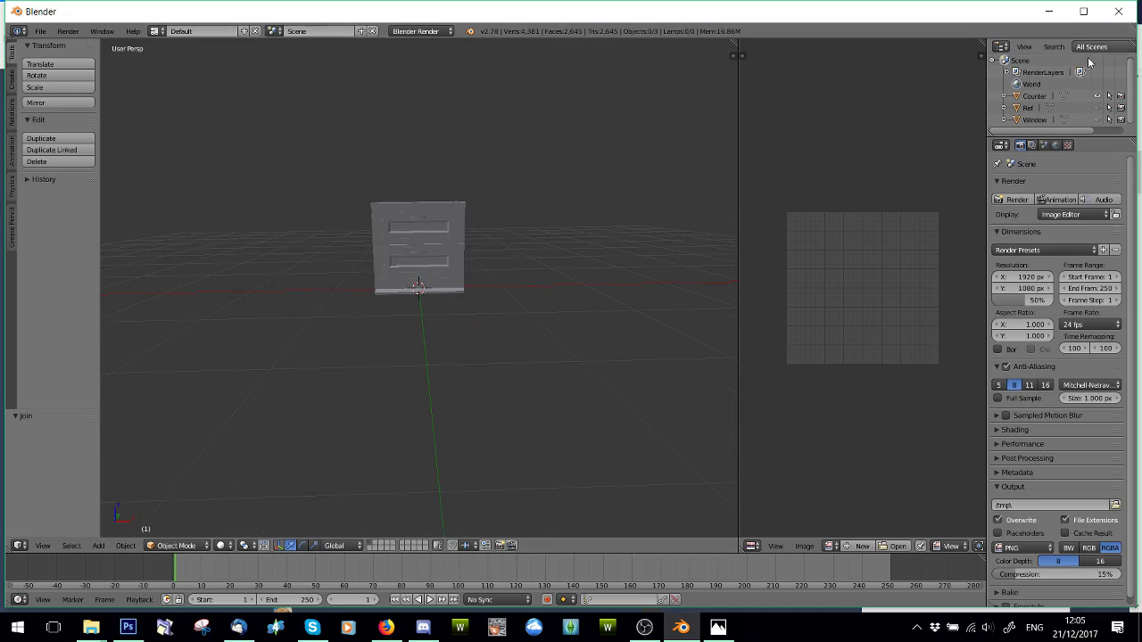
pyautogui.click(1098, 96)
pyautogui.click(1098, 107)
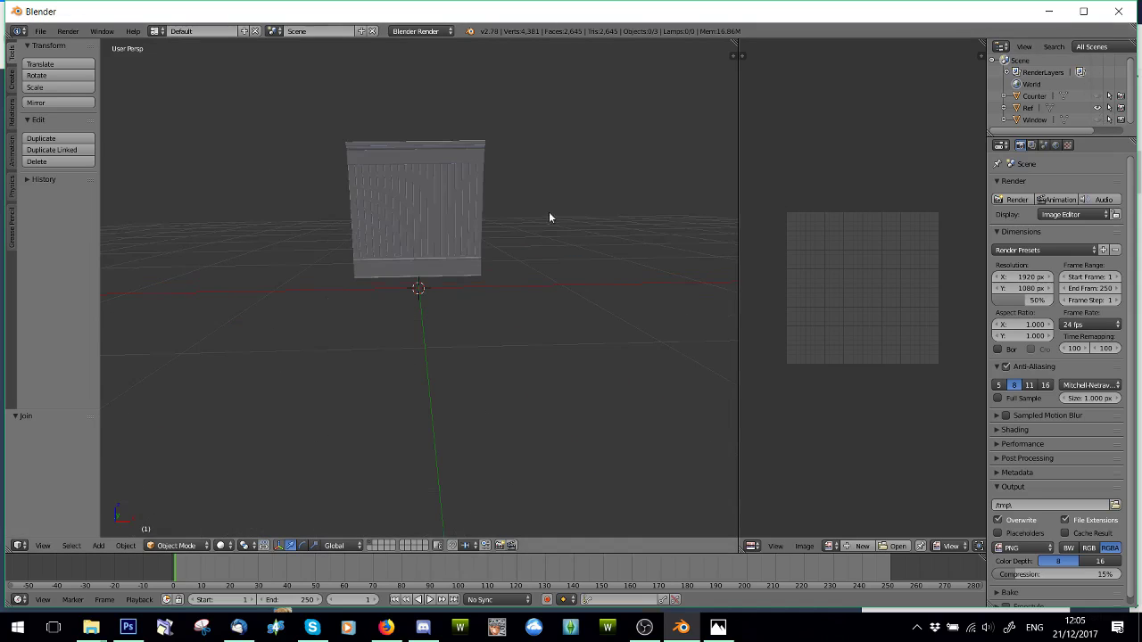
pyautogui.moveTo(548, 217); pyautogui.dragTo(479, 230, button='middle')
pyautogui.click(1097, 107)
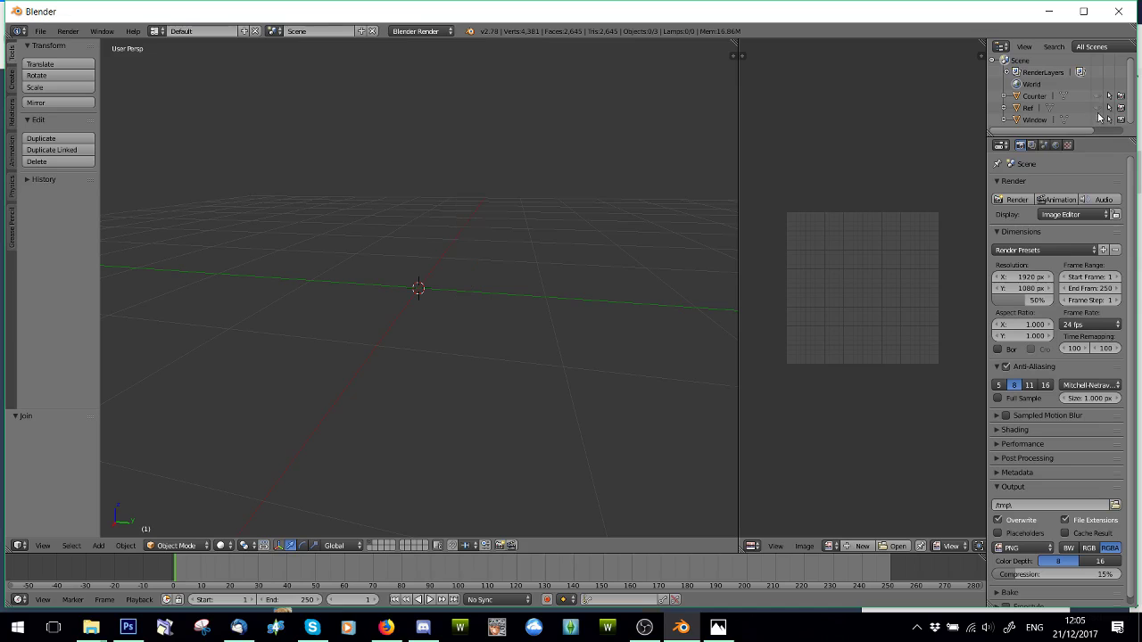
pyautogui.click(1097, 119)
pyautogui.moveTo(401, 200); pyautogui.dragTo(573, 239, button='middle')
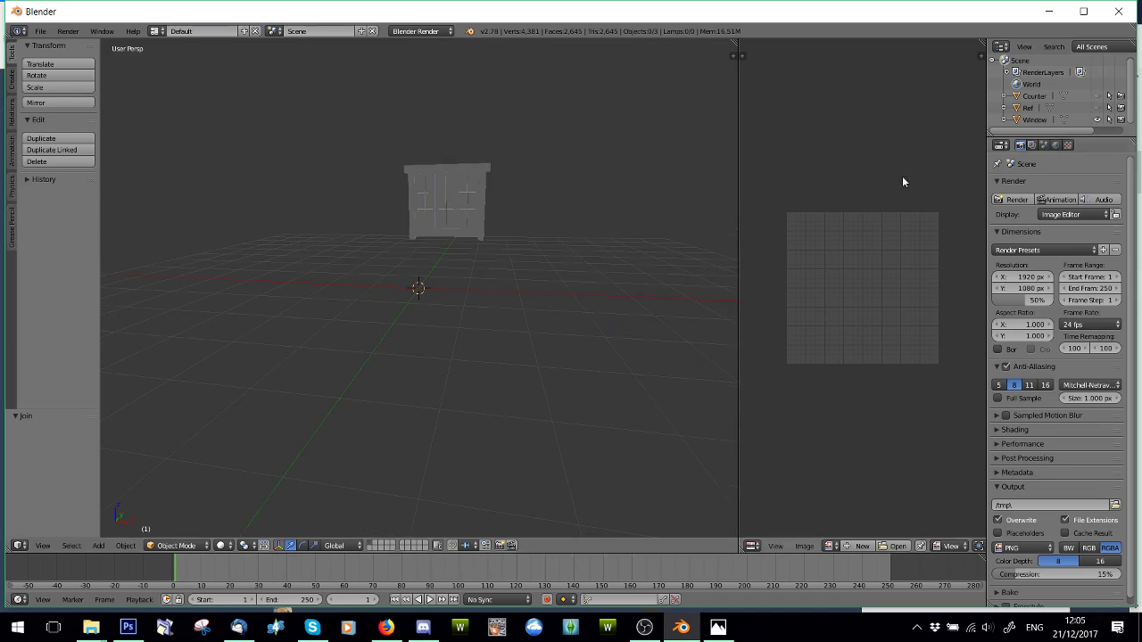
pyautogui.click(1098, 120)
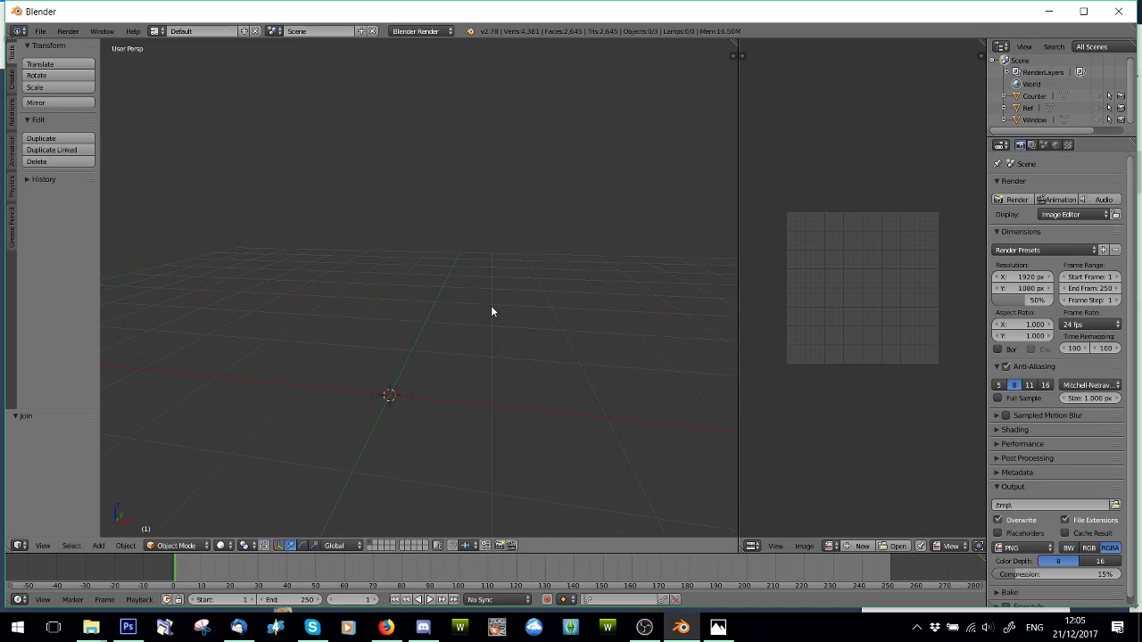
# - Minimise Blender and launch the KeyPose application from the KeyPose folder inside the desktop's New folder
pyautogui.click(1049, 12)
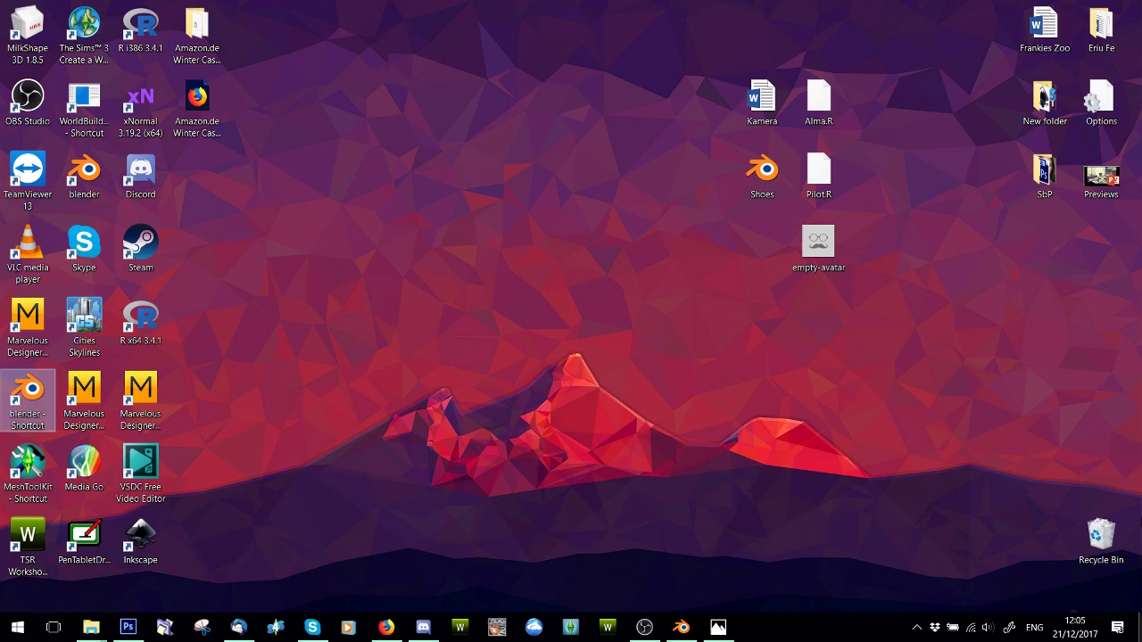
pyautogui.doubleClick(1046, 98)
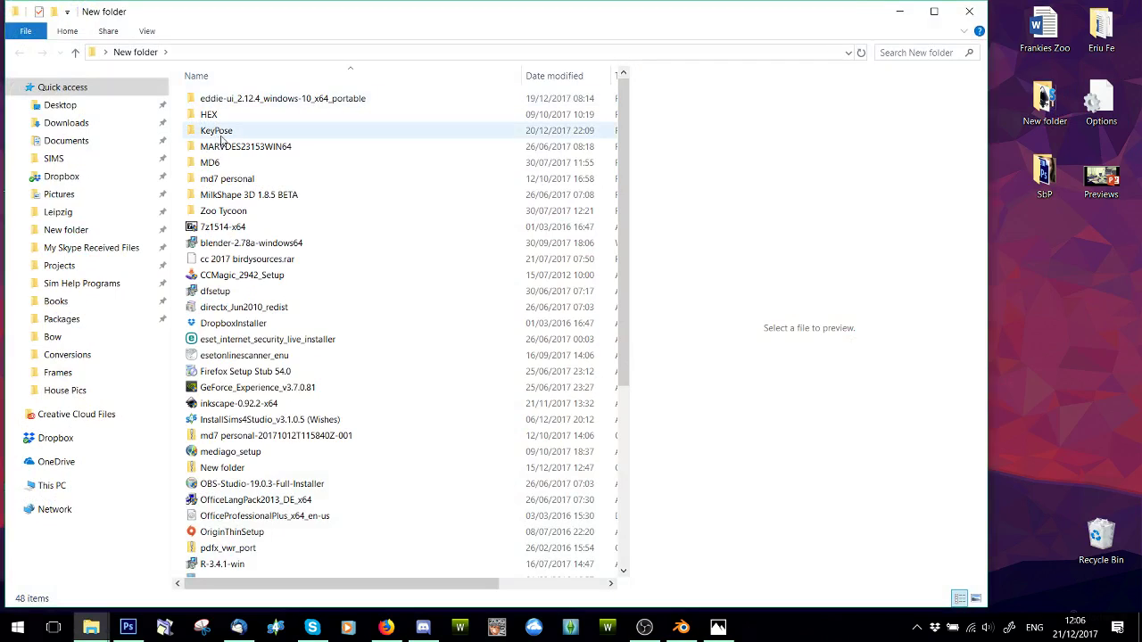
pyautogui.scroll(-6, 259, 402)
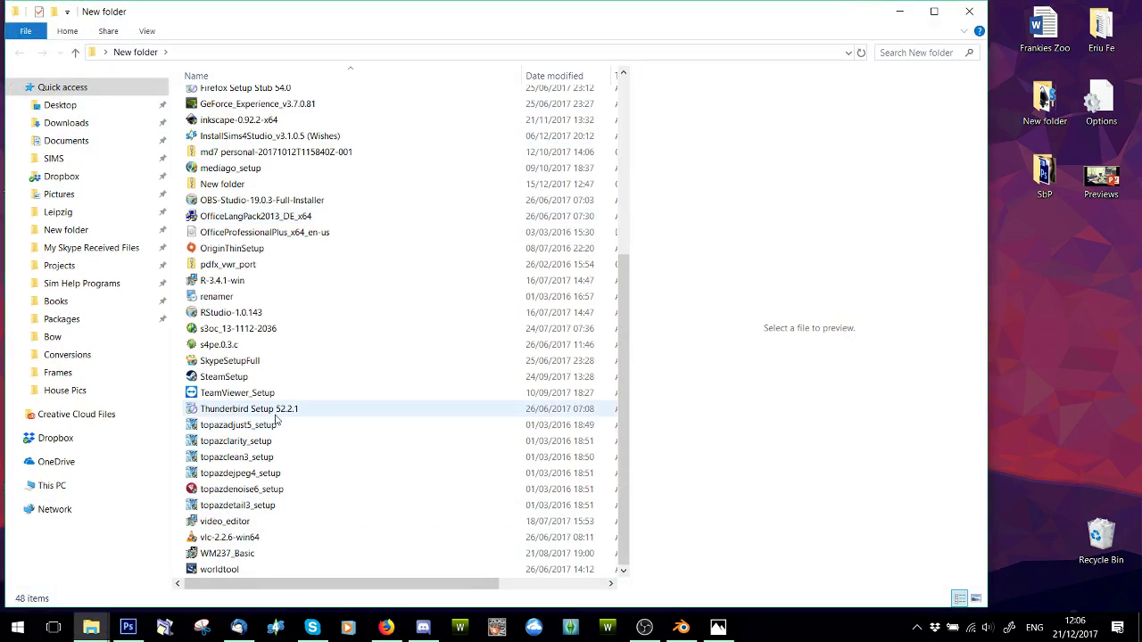
pyautogui.scroll(4, 275, 418)
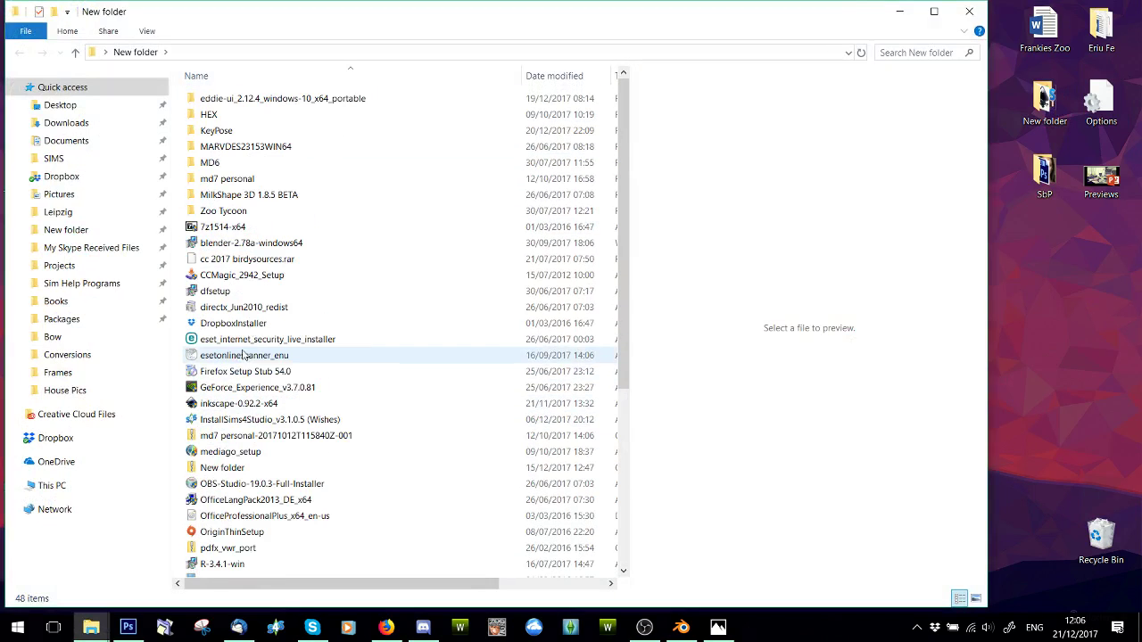
pyautogui.scroll(2, 235, 374)
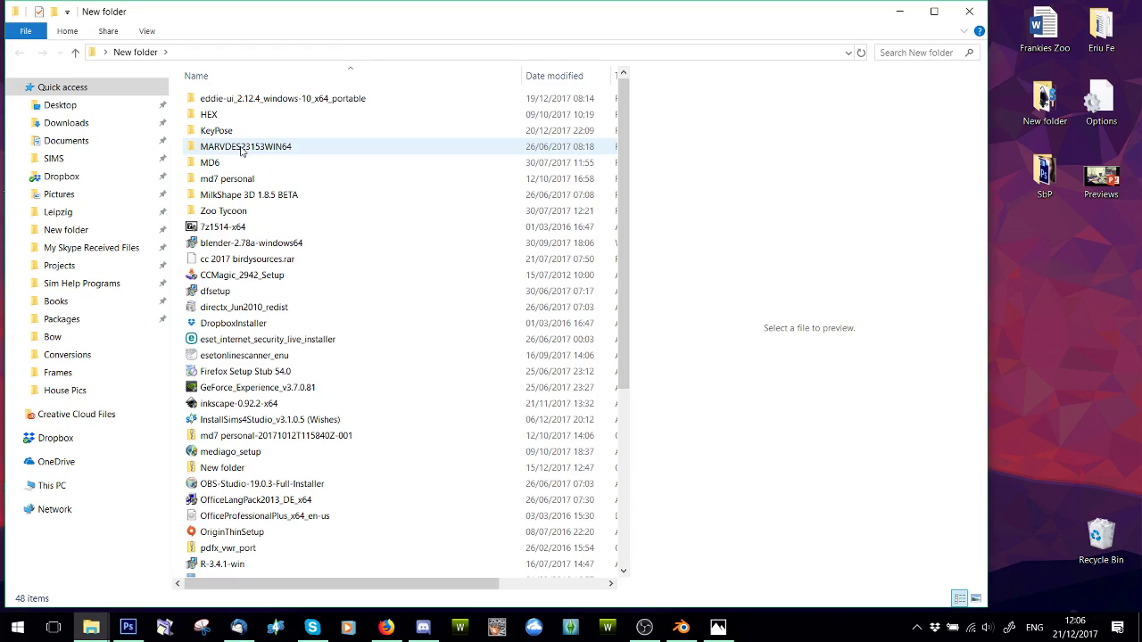
pyautogui.doubleClick(235, 134)
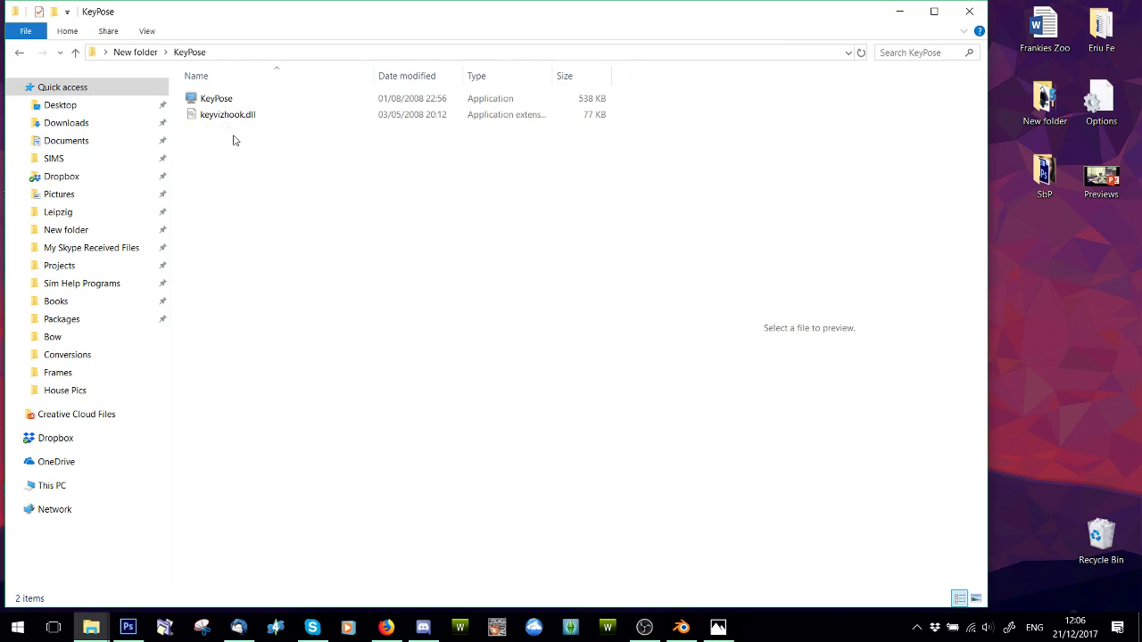
pyautogui.doubleClick(216, 100)
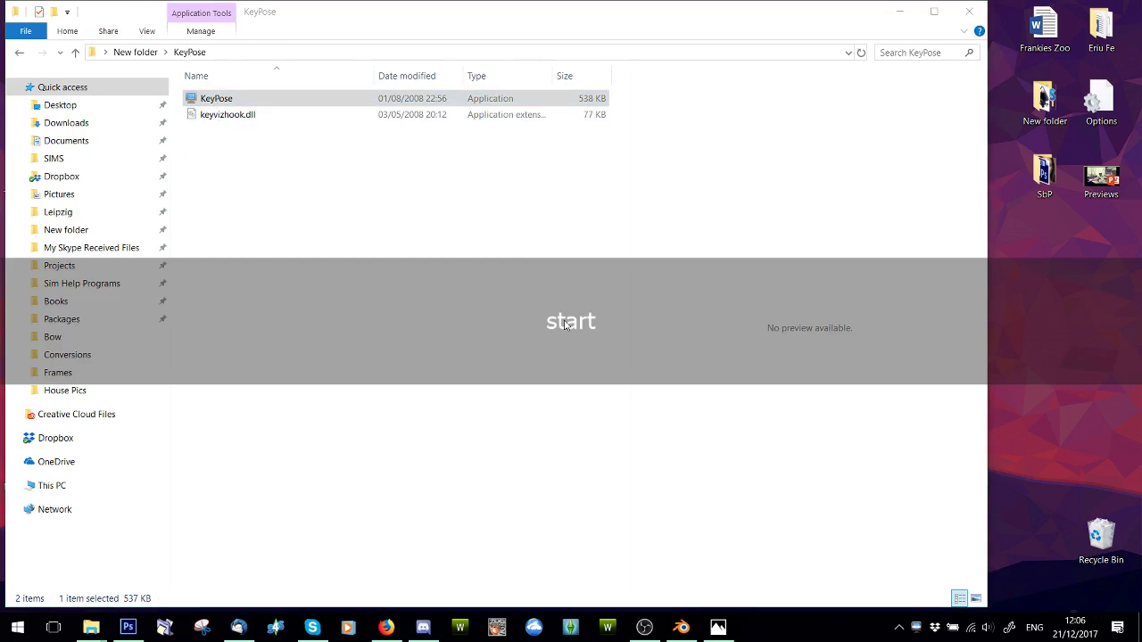
pyautogui.click(591, 416)
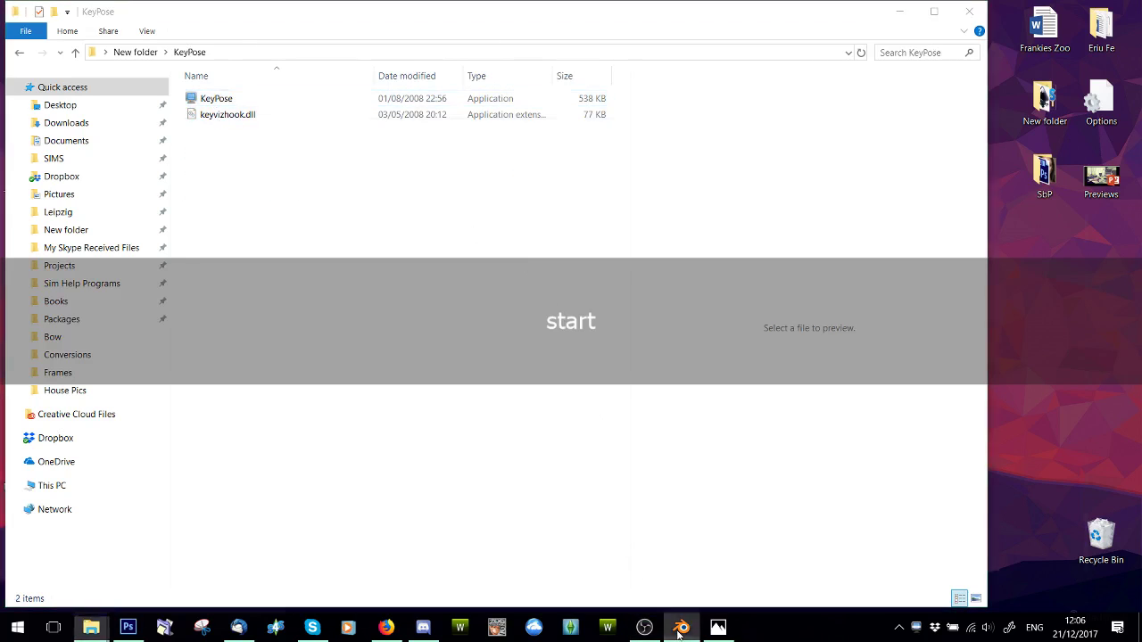
# - Switch back to Blender and set the 3D viewport to the front orthographic view
pyautogui.click(681, 627)
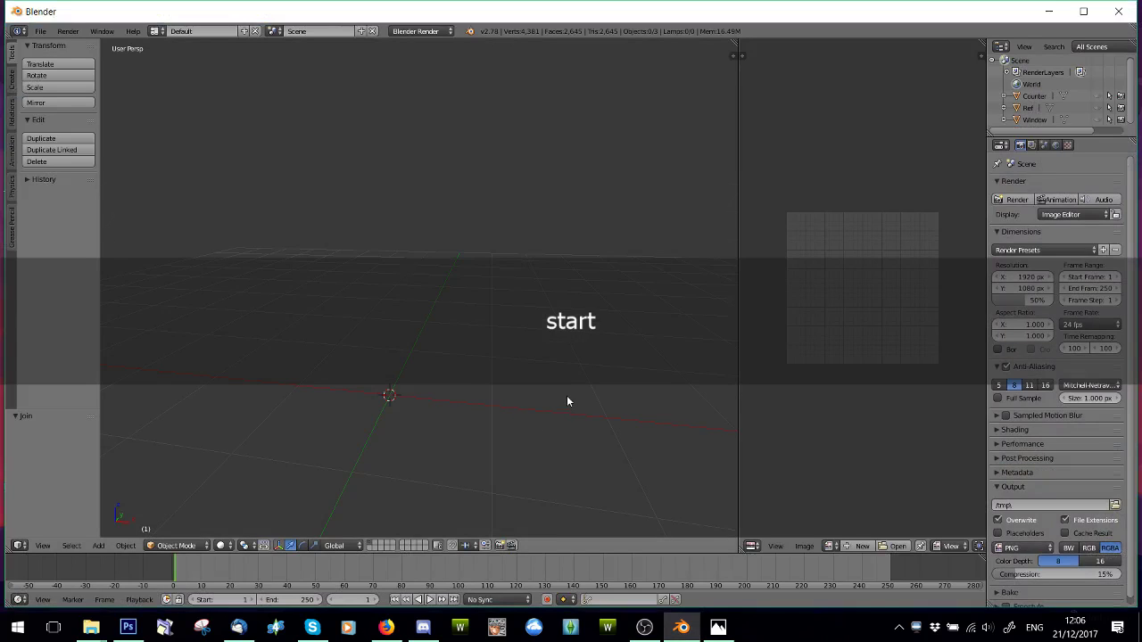
pyautogui.press('KP_5')
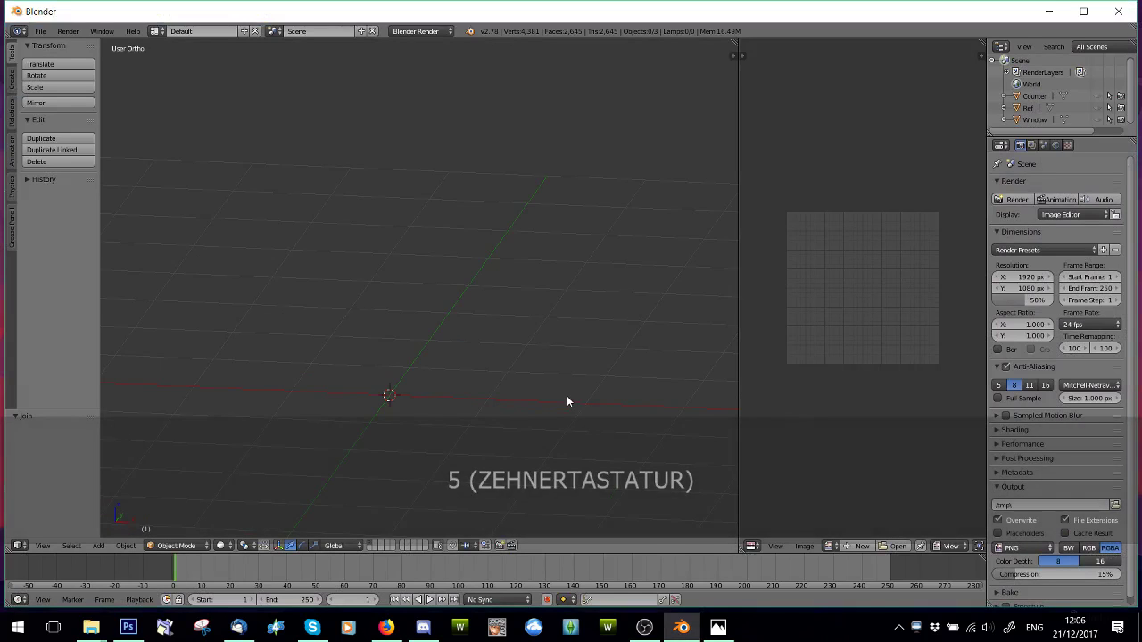
pyautogui.press('KP_1')
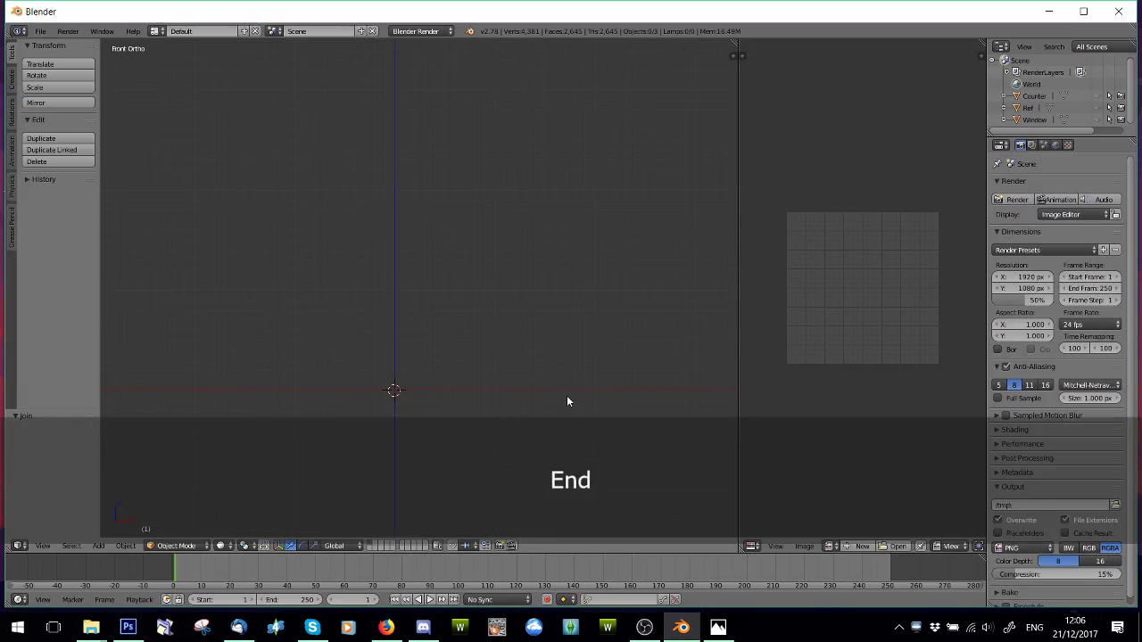
pyautogui.keyDown('shift'); pyautogui.moveTo(507, 349); pyautogui.dragTo(504, 325, button='middle'); pyautogui.keyUp('shift')
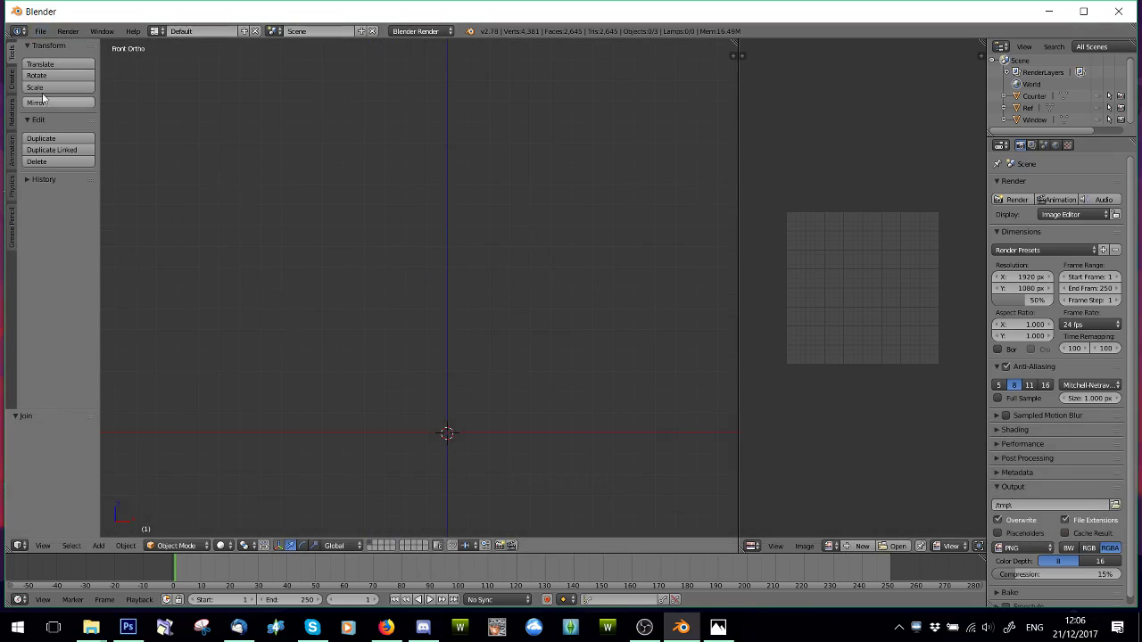
# - Add a cube mesh at the origin and raise it about 1.012 along Z so its base sits on the ground line
pyautogui.click(12, 81)
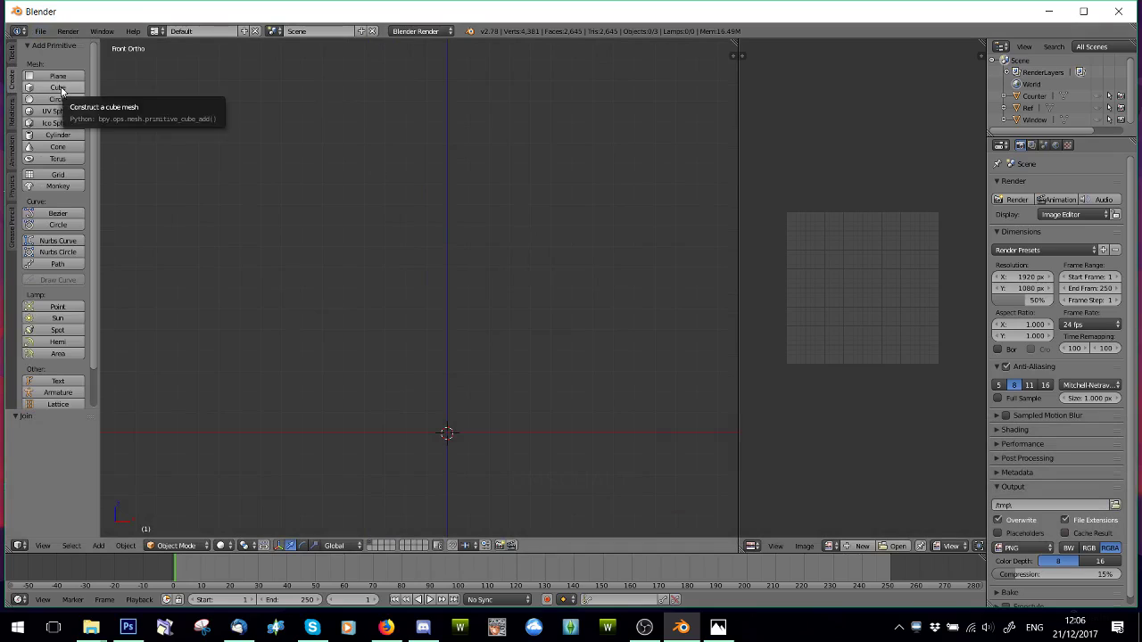
pyautogui.click(58, 87)
pyautogui.scroll(-5, 488, 285)
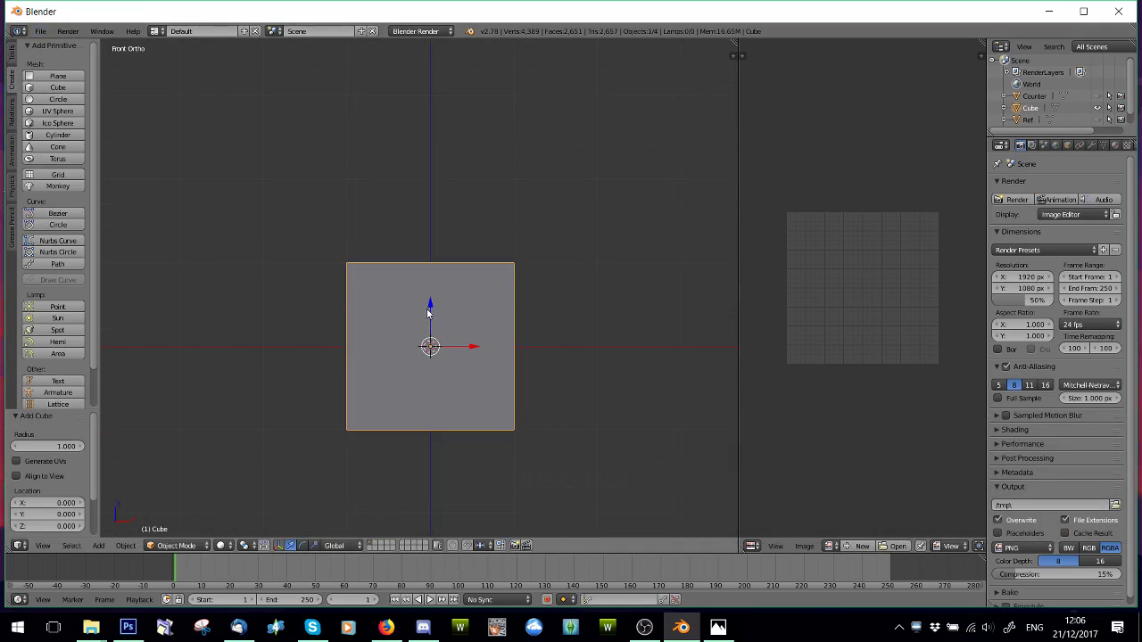
pyautogui.moveTo(429, 306); pyautogui.dragTo(456, 218)
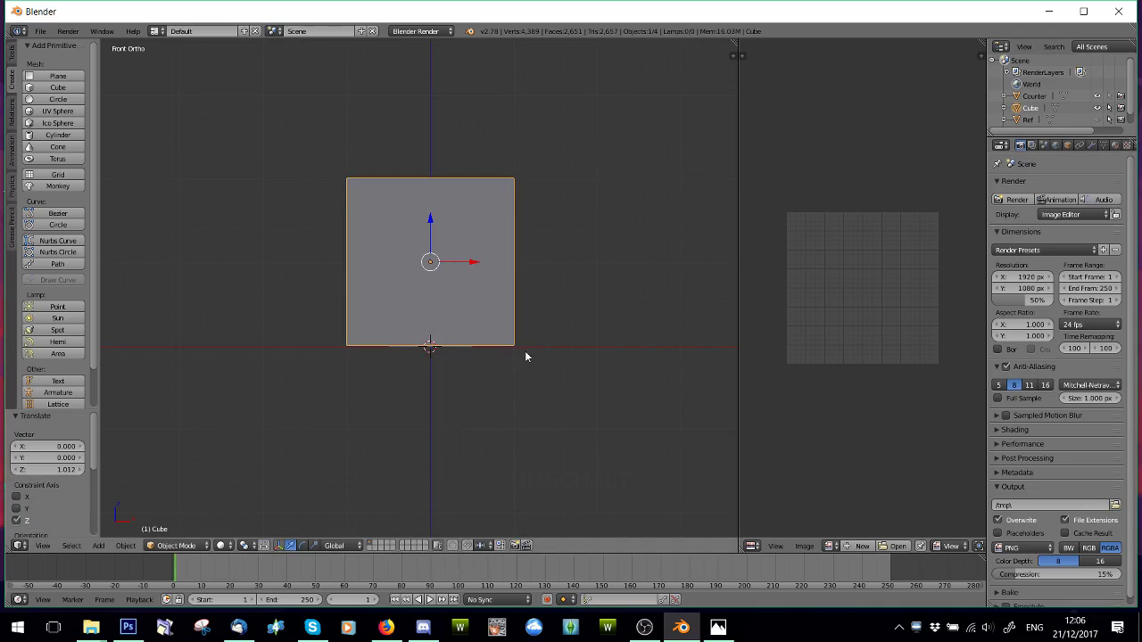
# - With the Counter shown as a size reference, flatten the cube along Z and lower it onto the ground plane
pyautogui.moveTo(525, 354); pyautogui.dragTo(392, 360, button='middle')
pyautogui.scroll(2, 541, 306)
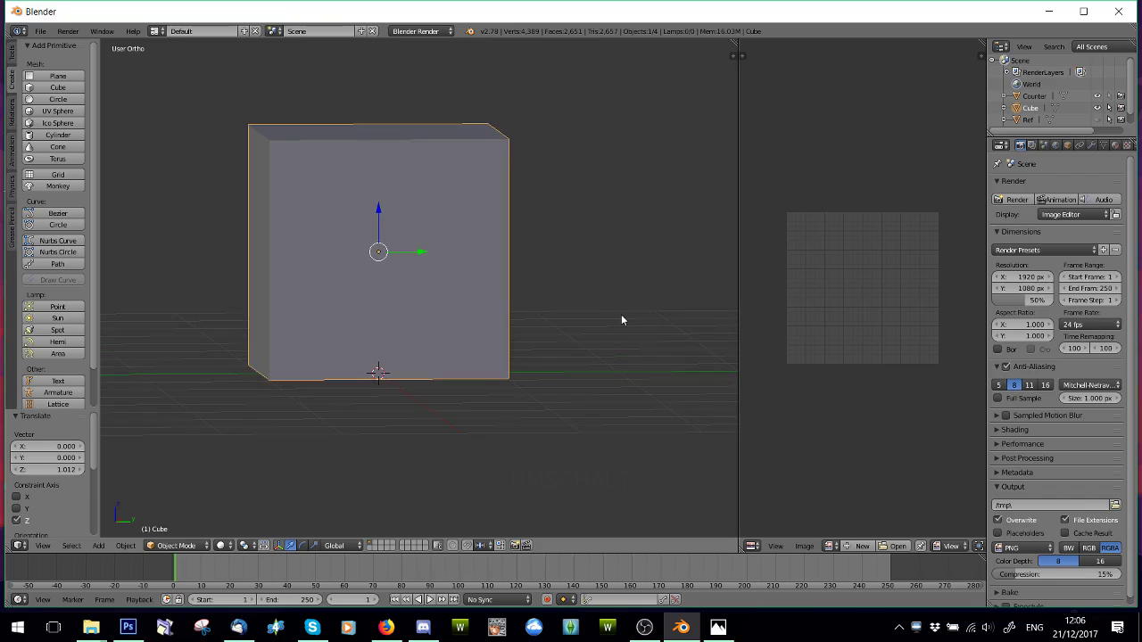
pyautogui.press('s')
pyautogui.press('z')
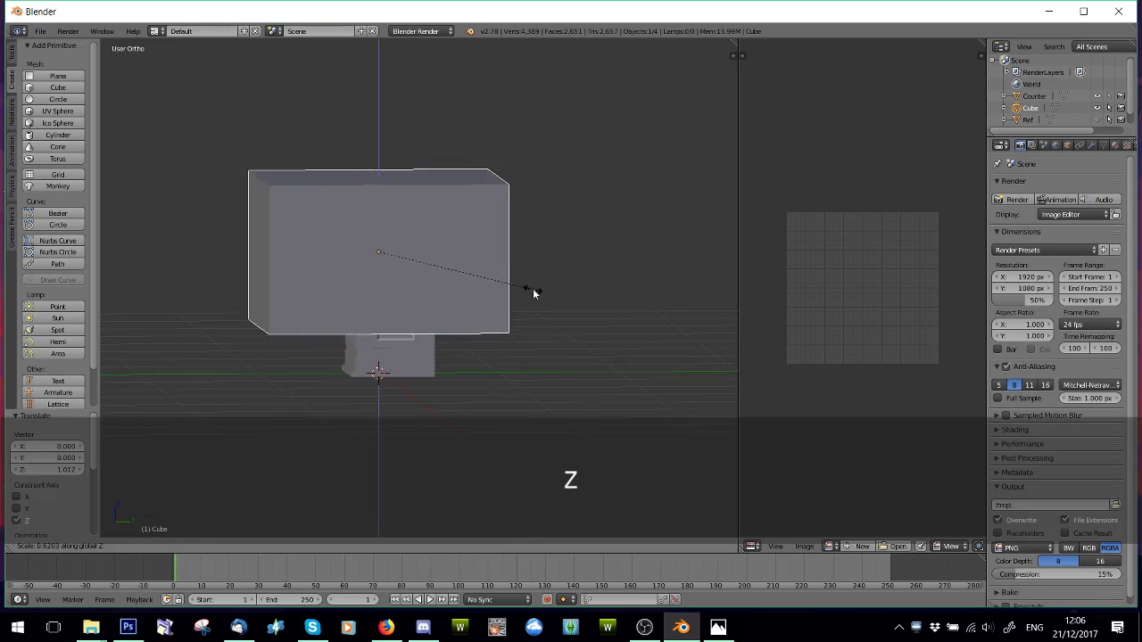
pyautogui.click(514, 282)
pyautogui.moveTo(379, 214); pyautogui.dragTo(376, 299)
pyautogui.press('s')
pyautogui.press('z')
pyautogui.moveTo(376, 299); pyautogui.dragTo(539, 304, button='middle')
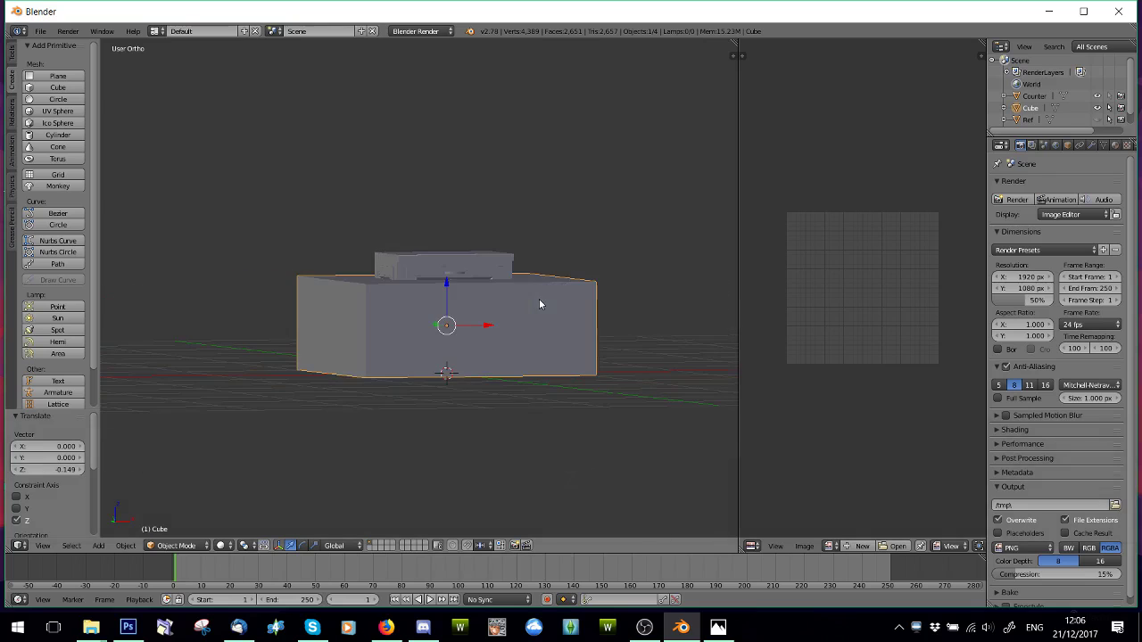
# - In the front view, stretch the cube along Z until it is slightly taller than the counter, keeping its base on the ground line
pyautogui.press('KP_1')
pyautogui.scroll(3, 538, 304)
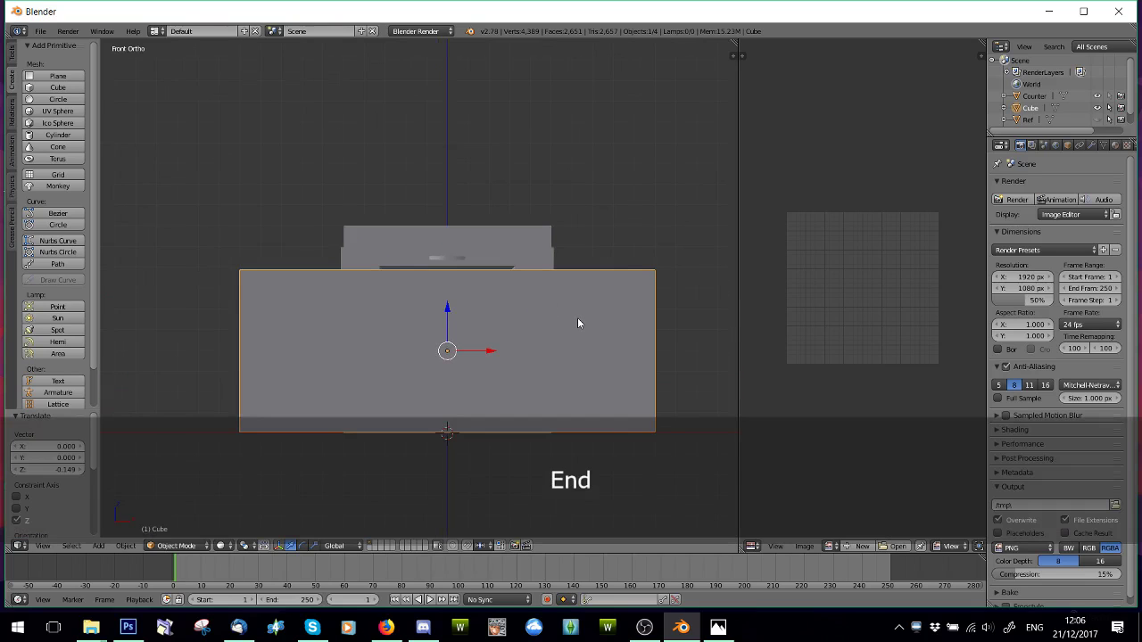
pyautogui.press('s')
pyautogui.press('z')
pyautogui.click(607, 320)
pyautogui.scroll(-2, 608, 319)
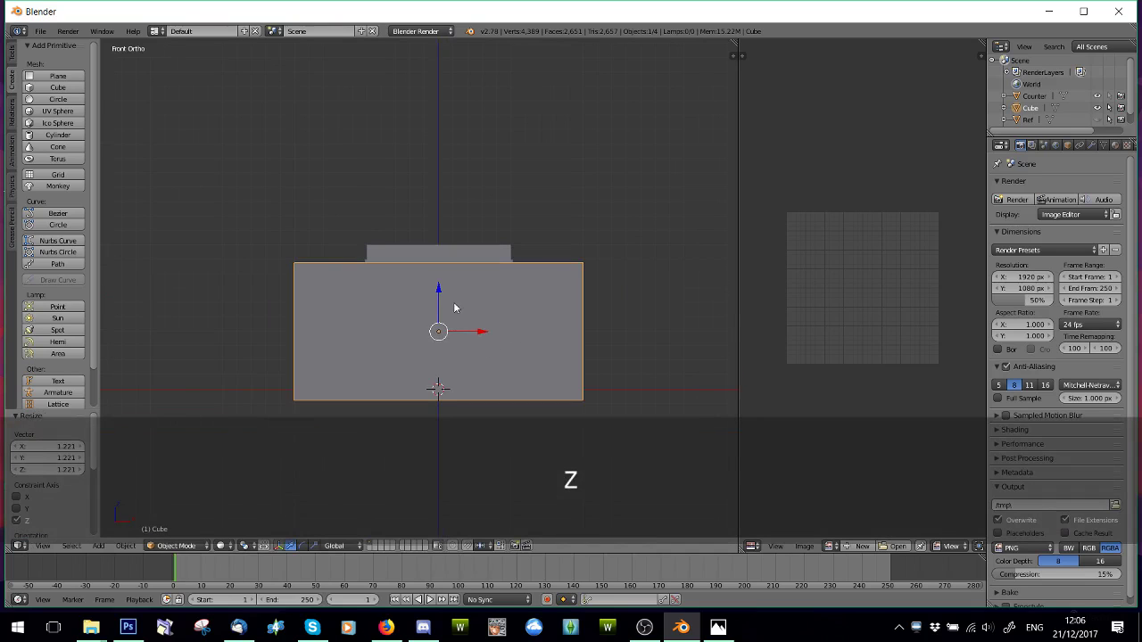
pyautogui.moveTo(438, 297); pyautogui.dragTo(446, 273)
pyautogui.press('s')
pyautogui.press('z')
pyautogui.click(512, 283)
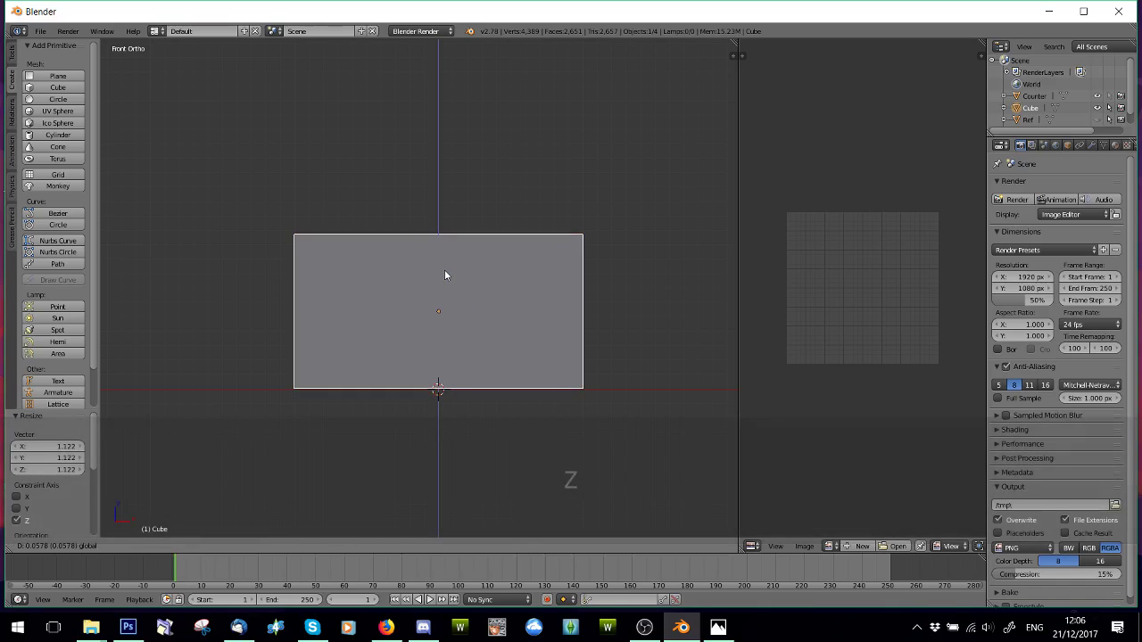
# - Toggle the cube's visibility to compare its height and width with the counter behind it
pyautogui.click(1098, 108)
pyautogui.click(1098, 108)
pyautogui.click(1098, 108)
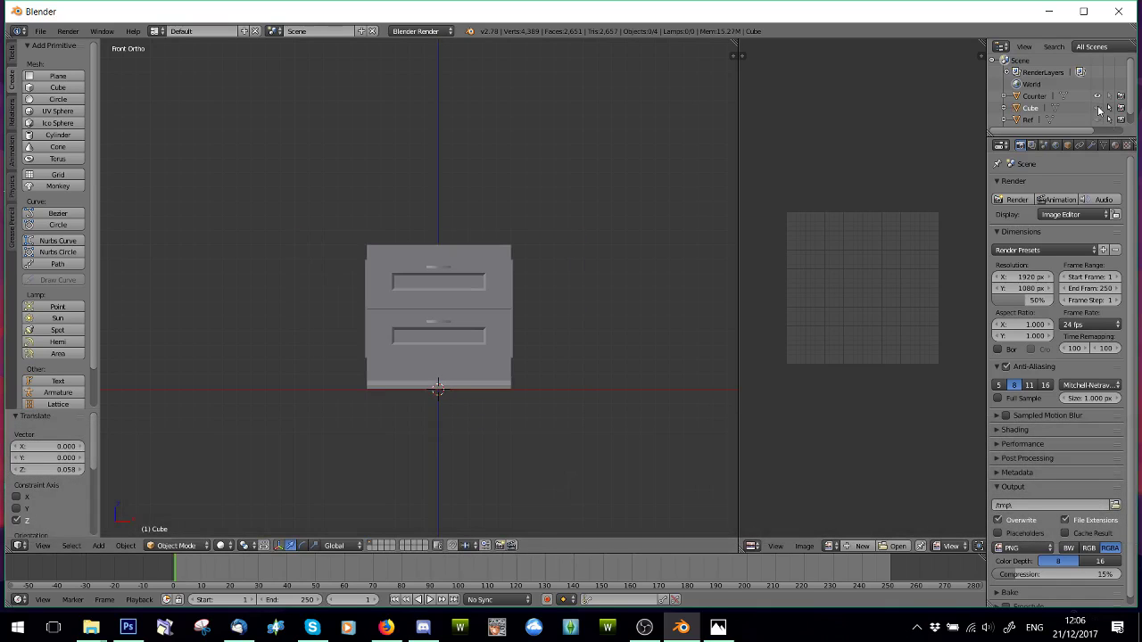
pyautogui.click(1099, 108)
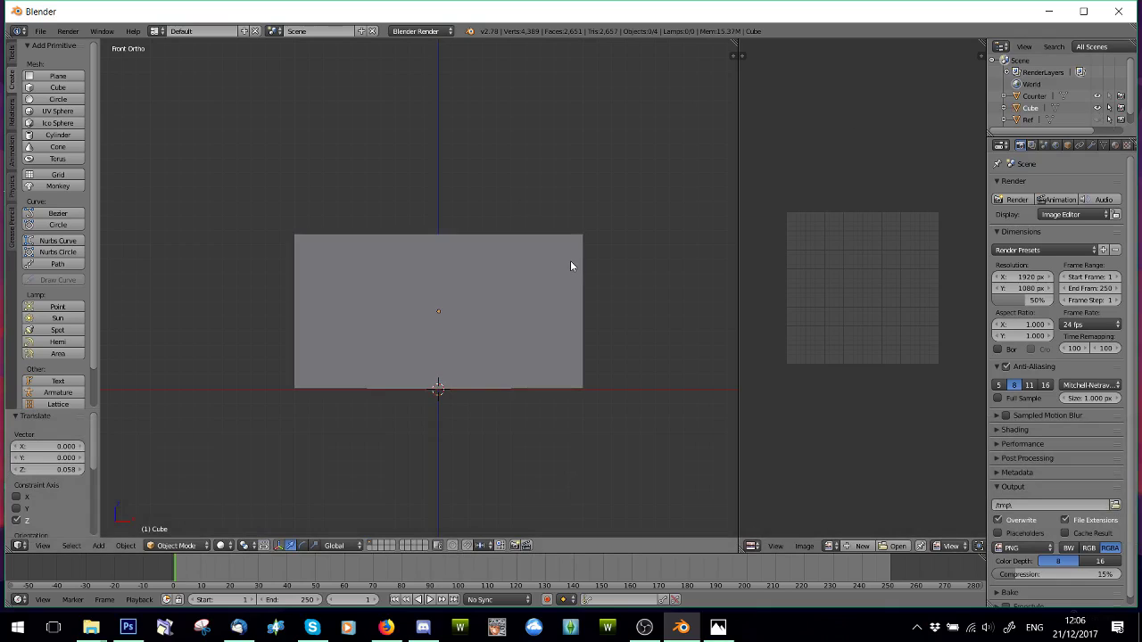
# - Try the wireframe display, undo the latest visibility changes of the cube and return to solid shading
pyautogui.press('z')
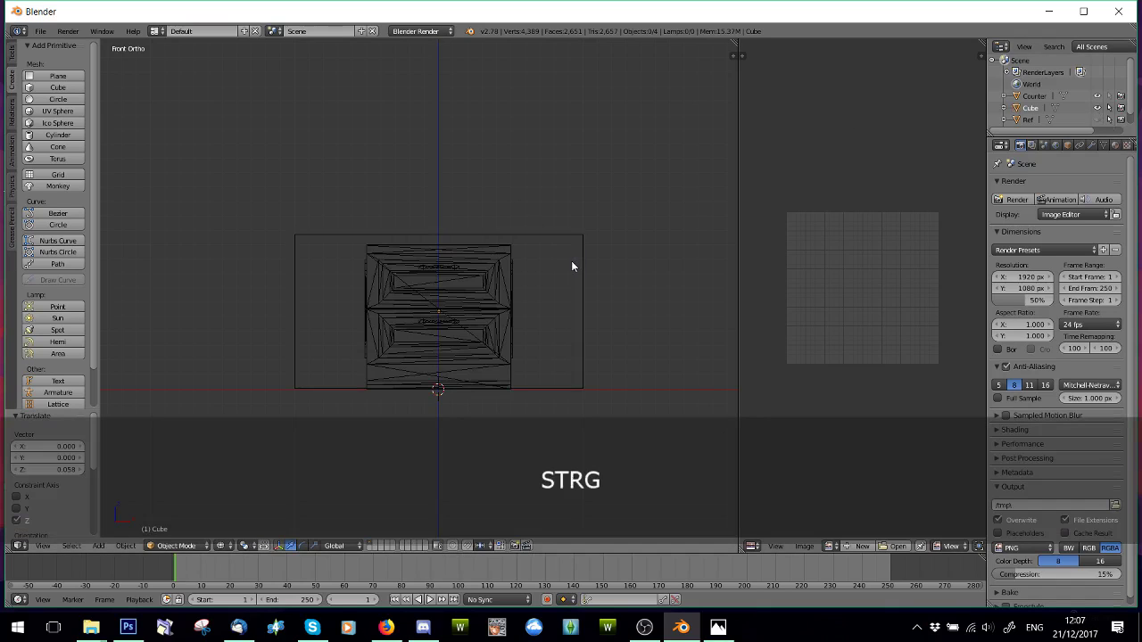
pyautogui.hotkey('ctrl', 'z')
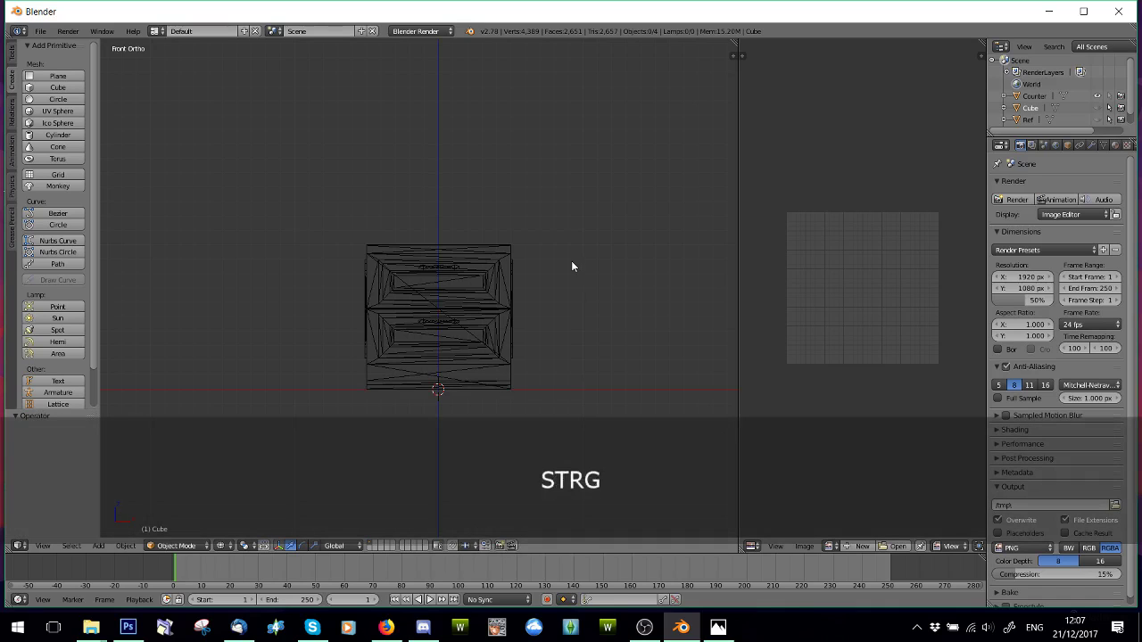
pyautogui.hotkey('ctrl', 'z')
pyautogui.click(219, 546)
pyautogui.click(235, 504)
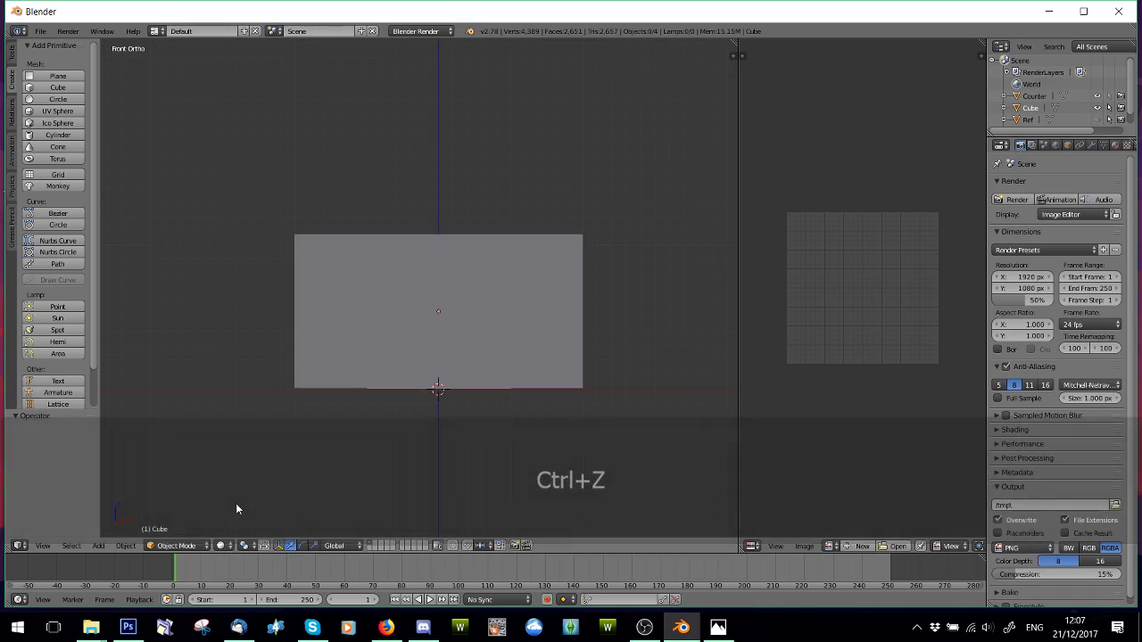
# - In wireframe display, scale the cube along Z by about 1.024 and raise it about 0.012 so its base meets the ground line
pyautogui.click(221, 545)
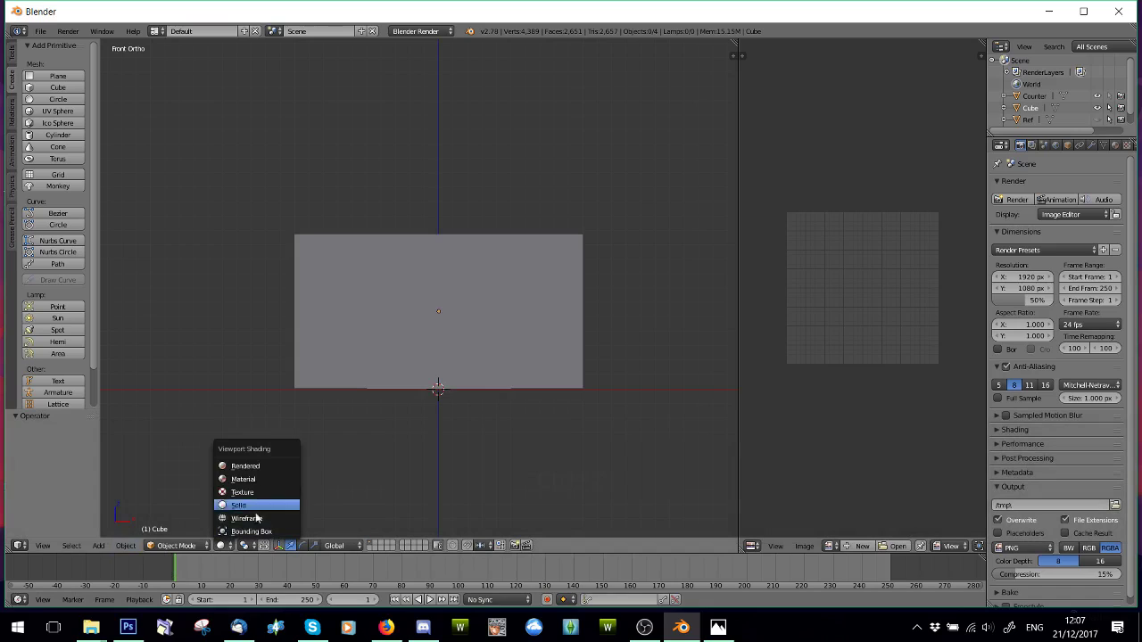
pyautogui.click(257, 521)
pyautogui.press('a')
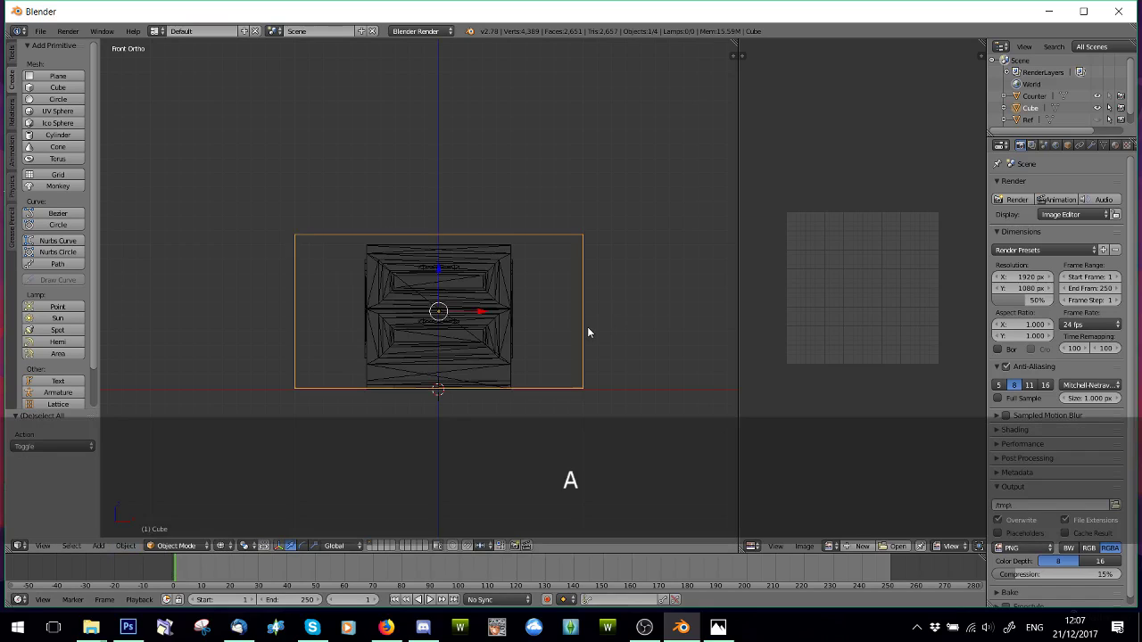
pyautogui.press('s')
pyautogui.press('z')
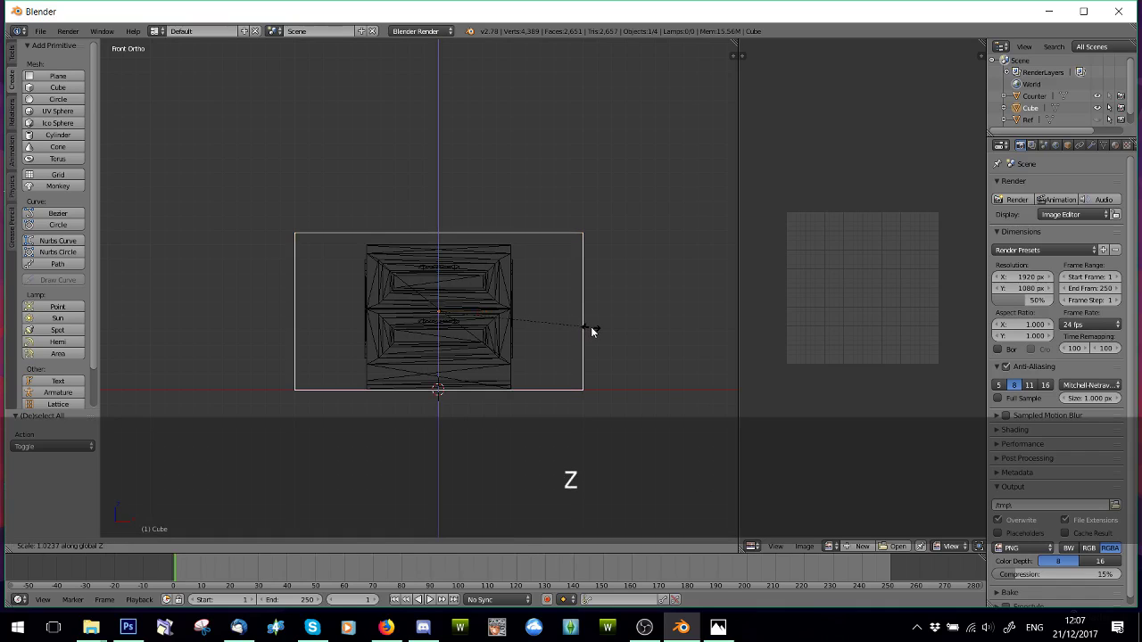
pyautogui.click(591, 326)
pyautogui.press('g')
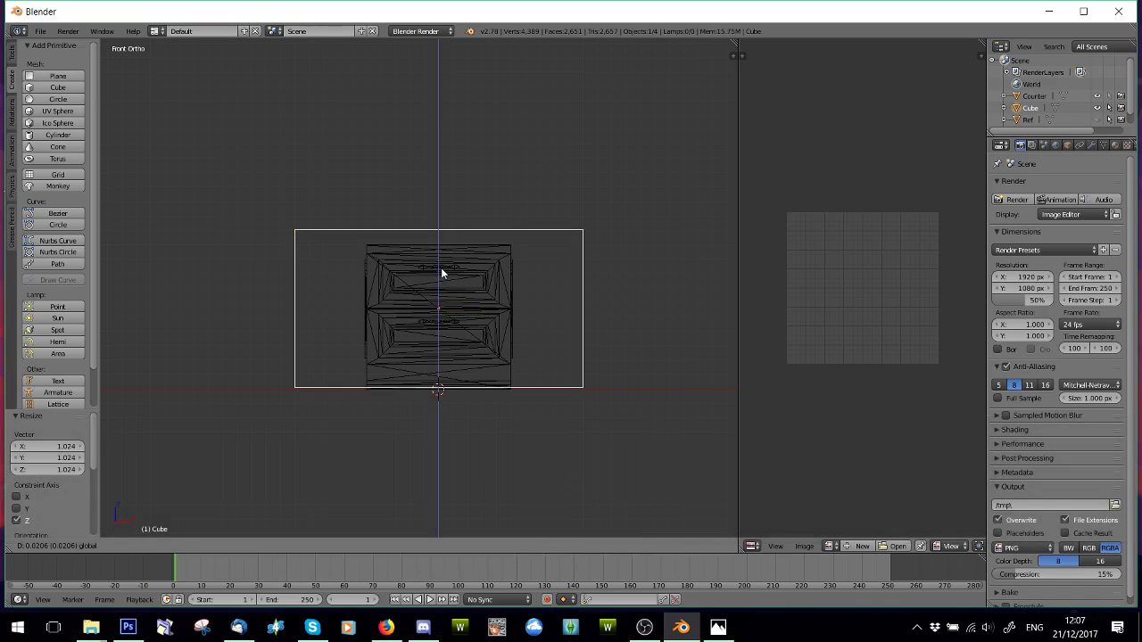
pyautogui.click(441, 270)
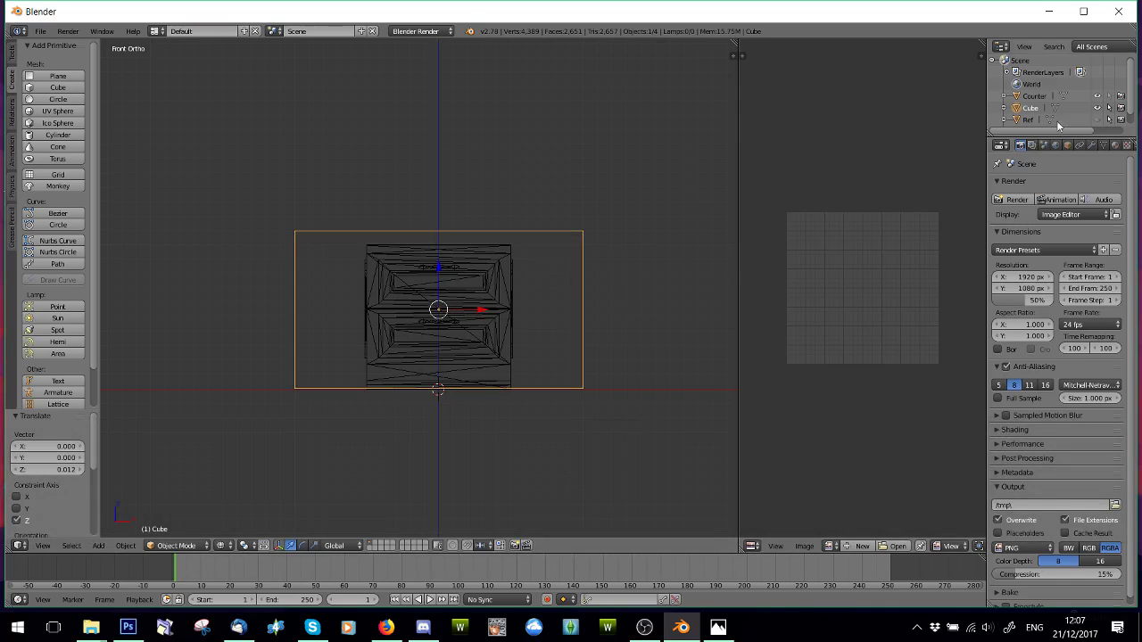
# - Hide the Counter and show the Ref mesh as the size guide, keeping the Window hidden
pyautogui.click(1097, 108)
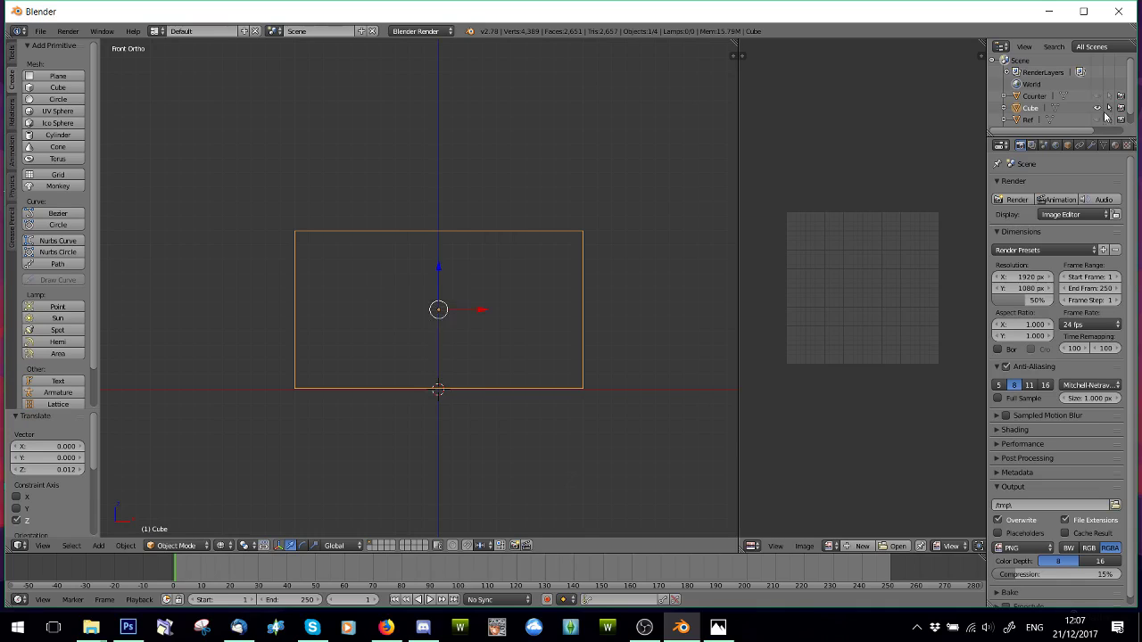
pyautogui.scroll(-1, 1103, 118)
pyautogui.click(1097, 119)
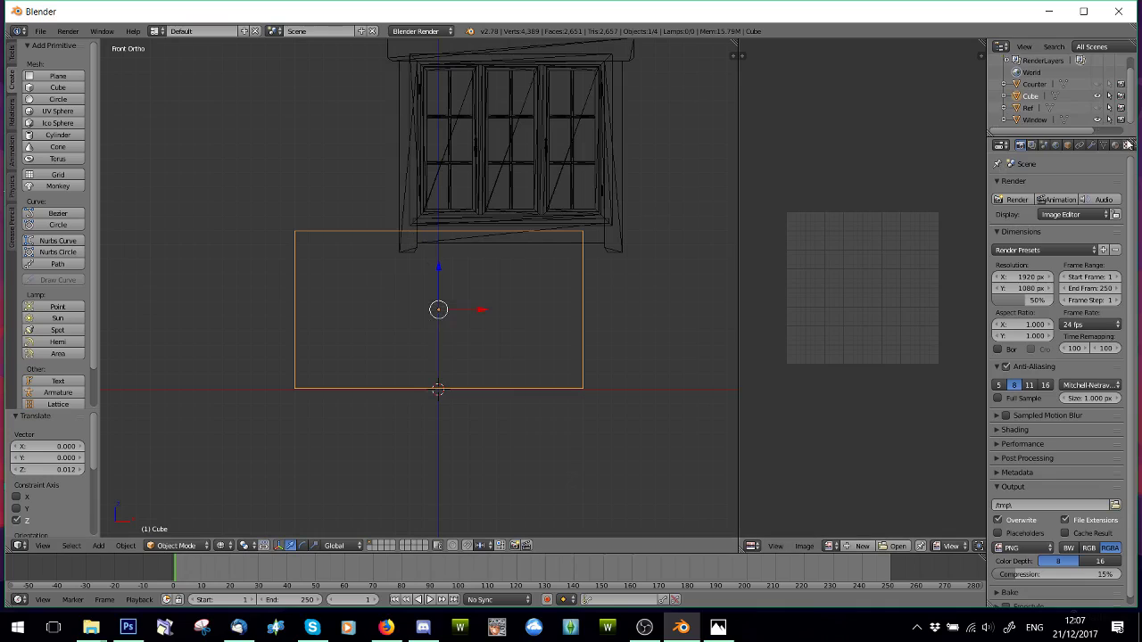
pyautogui.click(1098, 120)
pyautogui.click(1099, 120)
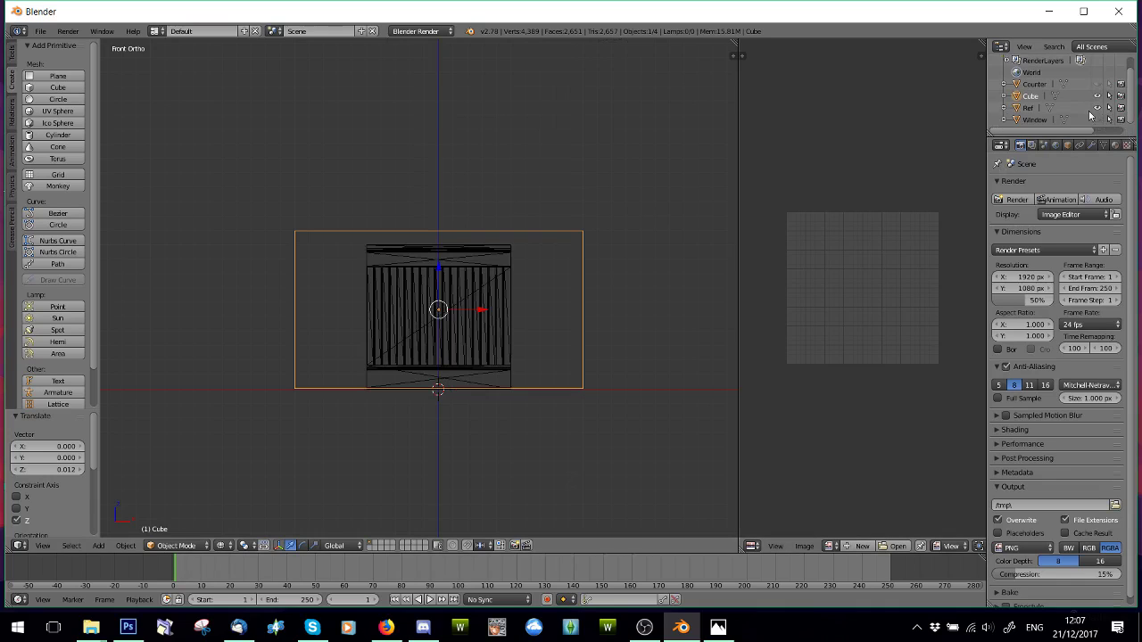
# - Scale the cube along X by about 0.498 and fine-tune it by about 1.003 to match the Ref mesh's width
pyautogui.press('s')
pyautogui.press('x')
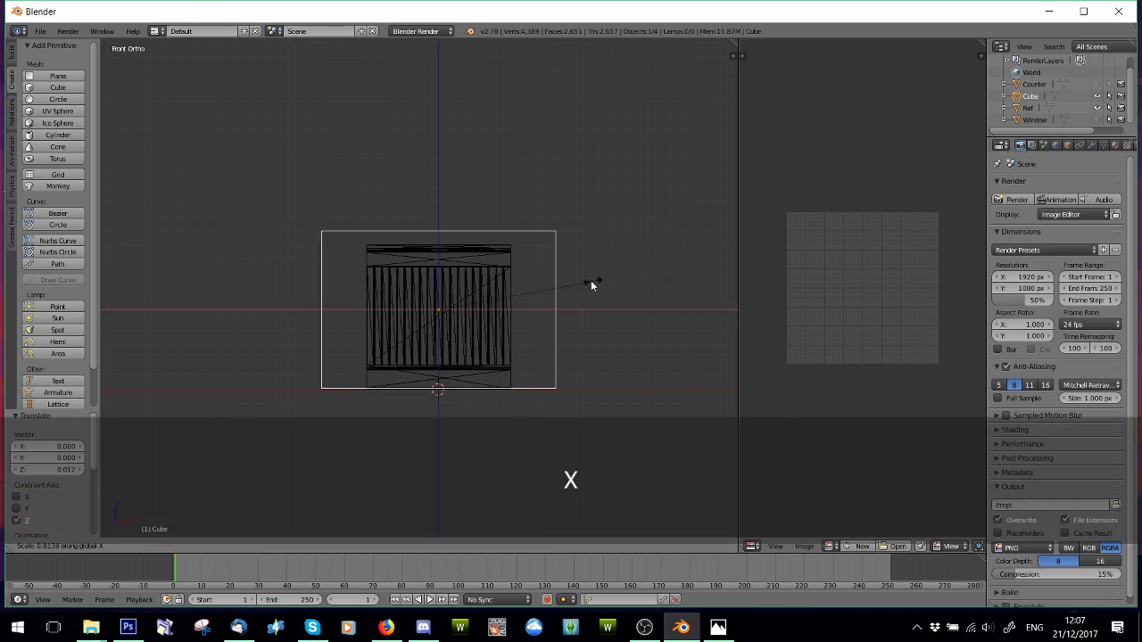
pyautogui.click(530, 280)
pyautogui.scroll(4, 531, 280)
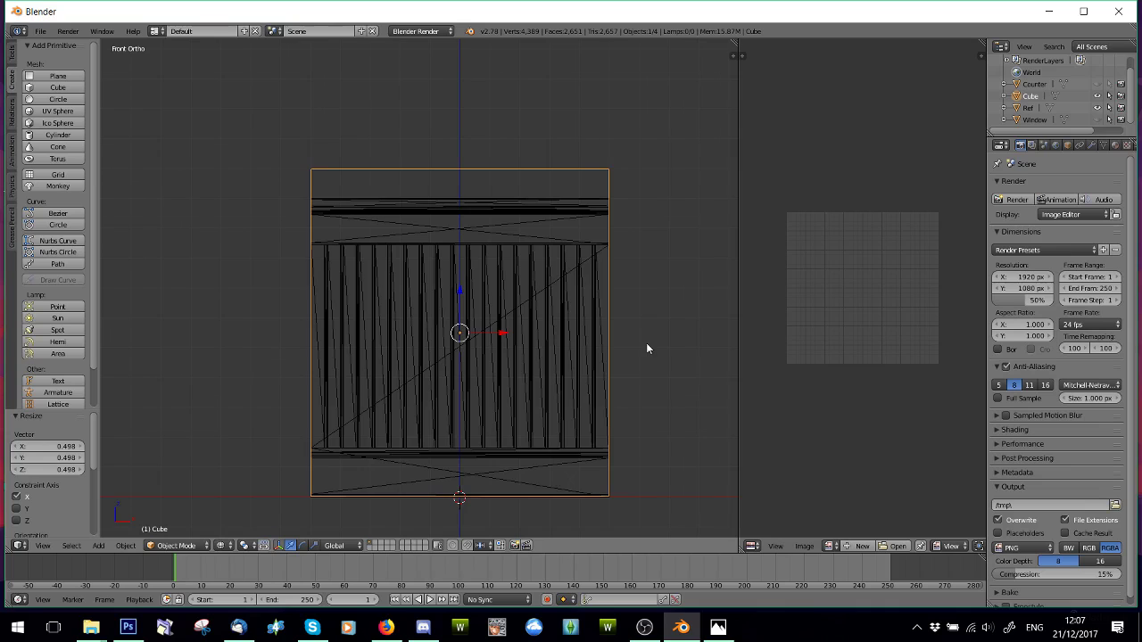
pyautogui.scroll(1, 648, 349)
pyautogui.press('s')
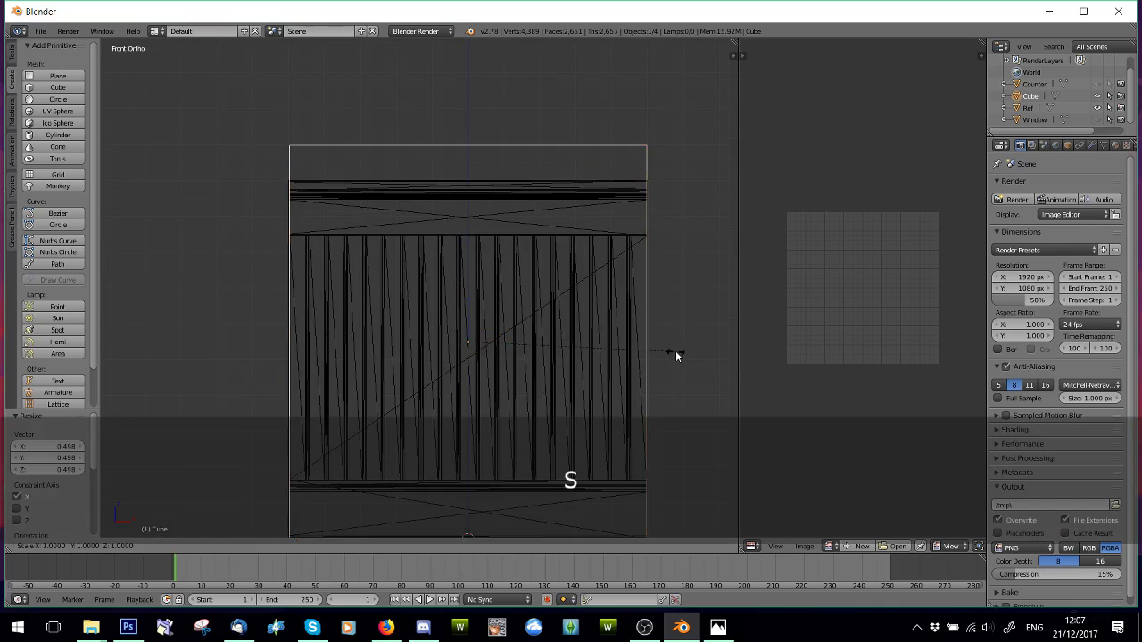
pyautogui.press('x')
pyautogui.click(677, 355)
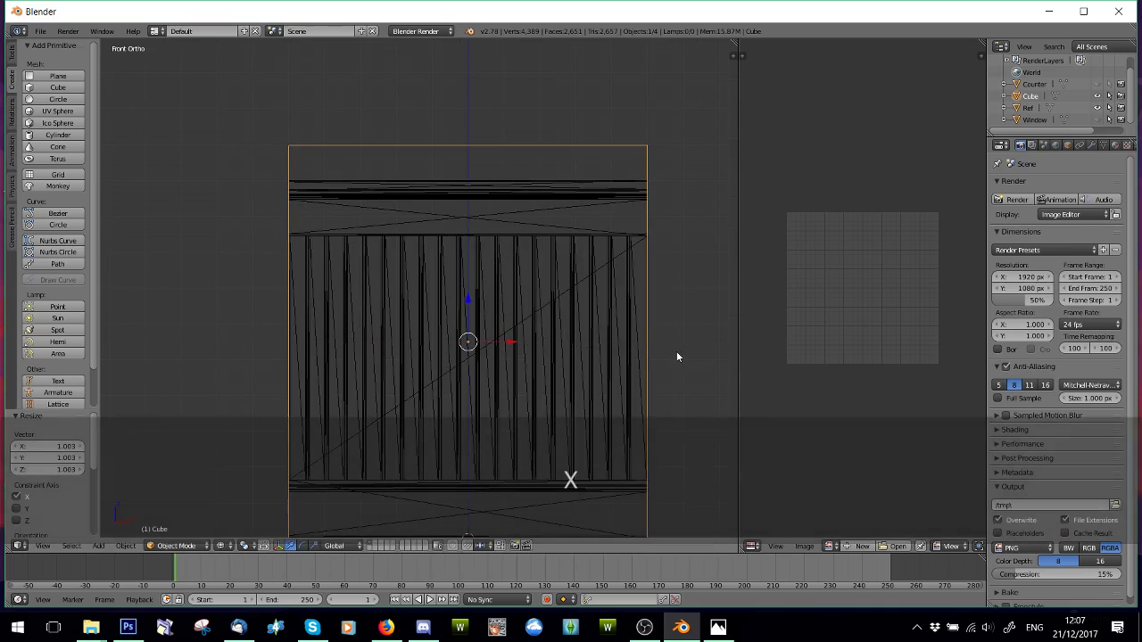
pyautogui.scroll(-5, 677, 356)
pyautogui.press('a')
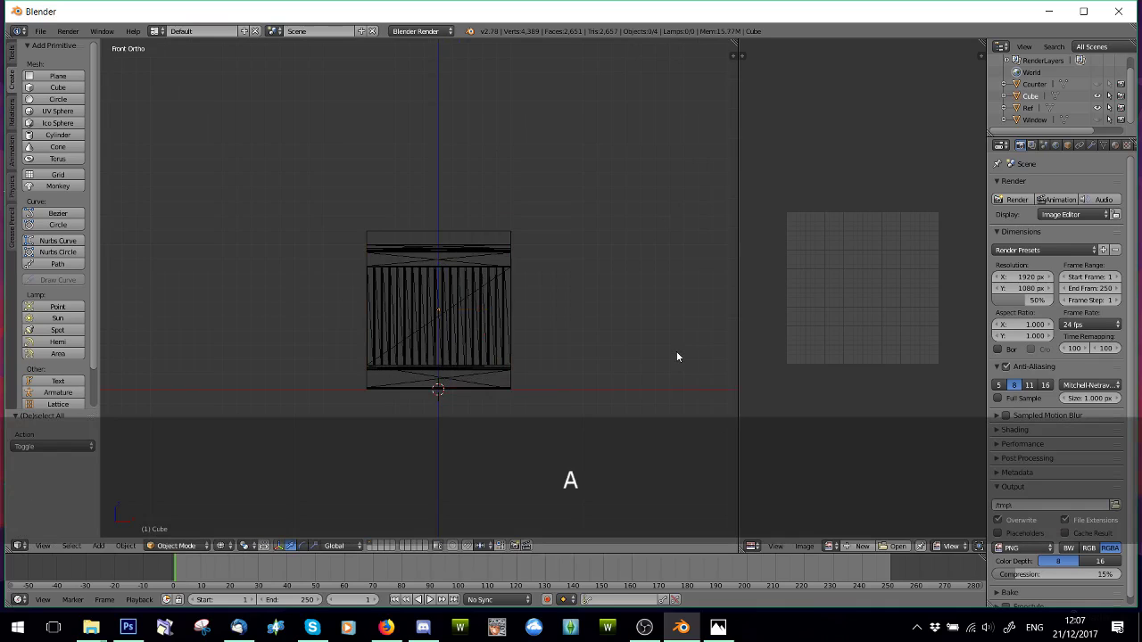
# - Show the Window instead of Ref and, in the right view, flatten the cube along Y into a thin upright panel
pyautogui.click(1097, 108)
pyautogui.click(1097, 119)
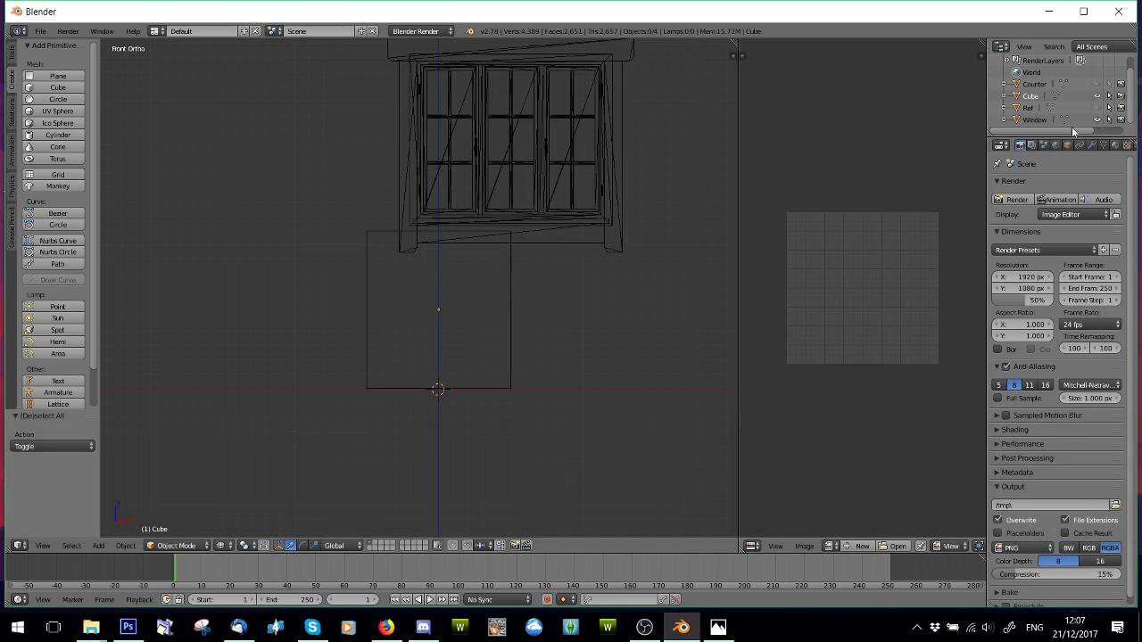
pyautogui.moveTo(500, 335); pyautogui.dragTo(409, 340, button='middle')
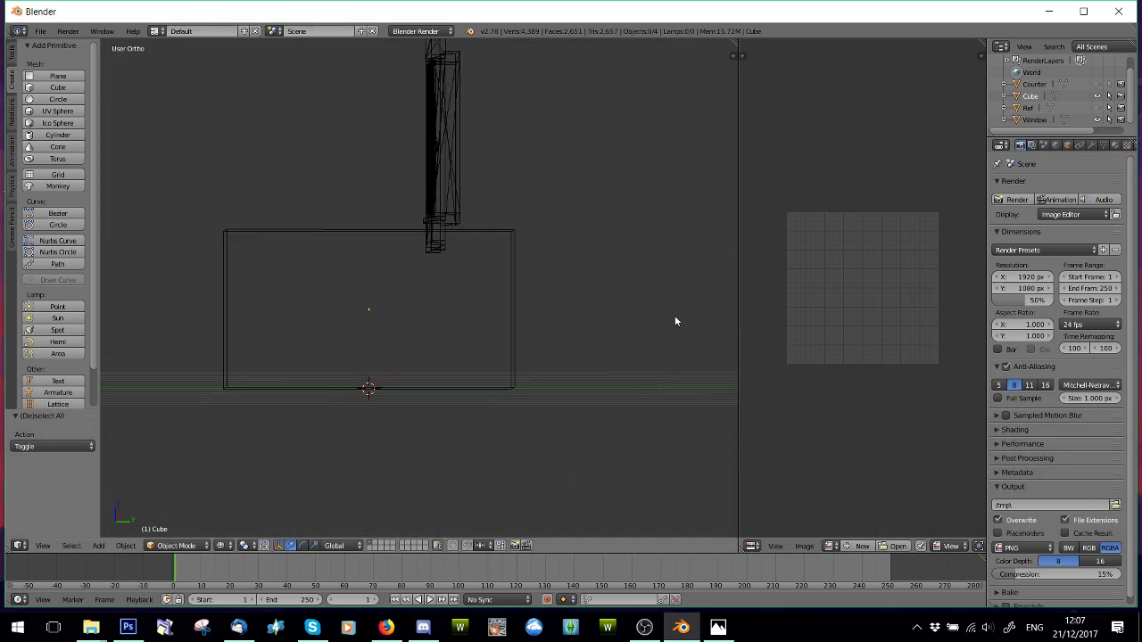
pyautogui.press('a')
pyautogui.rightClick(515, 333)
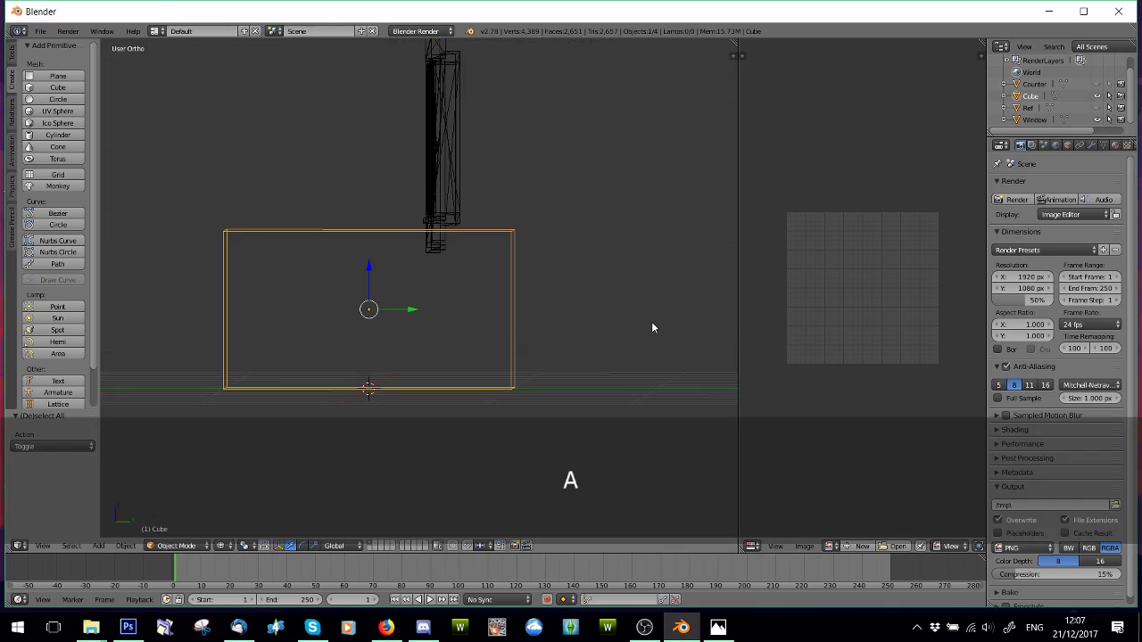
pyautogui.press('pagedown')
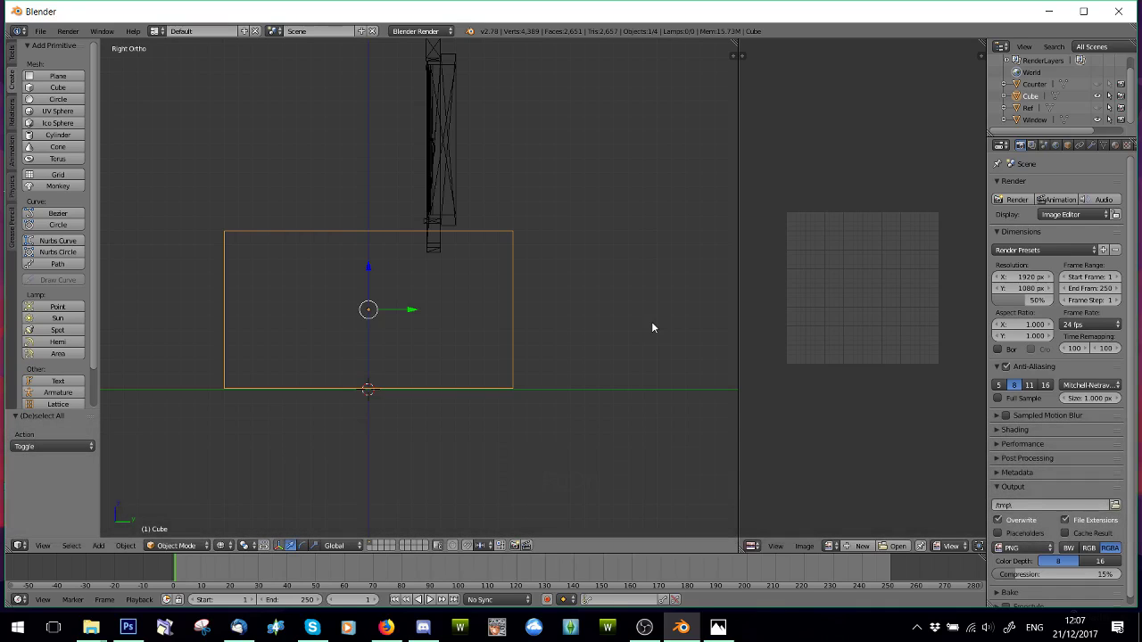
pyautogui.scroll(2, 652, 329)
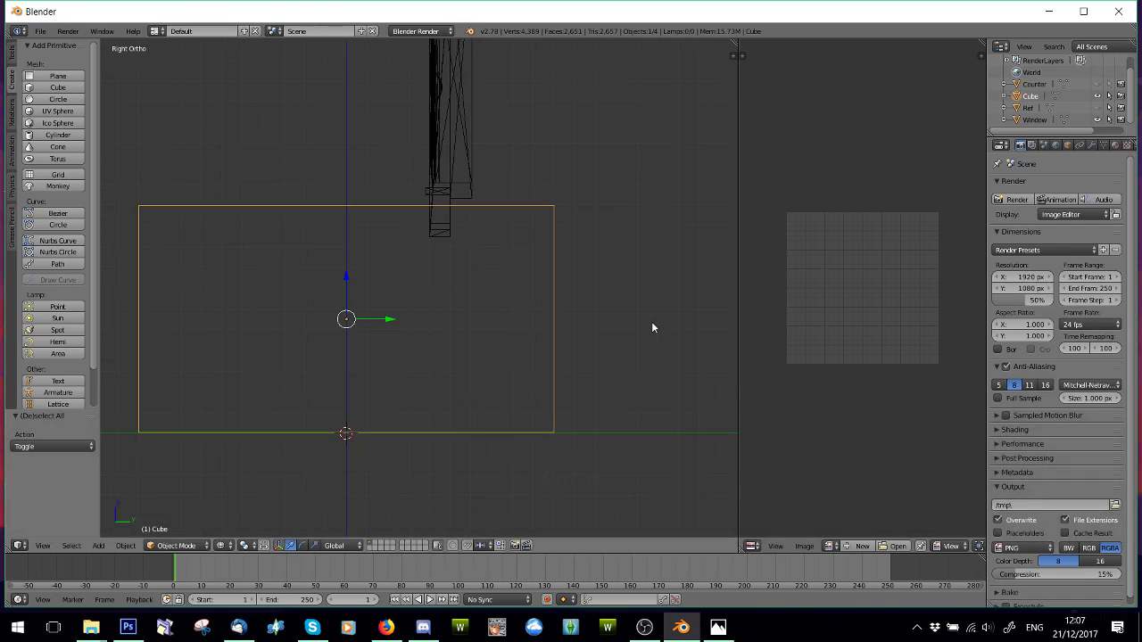
pyautogui.press('s')
pyautogui.press('y')
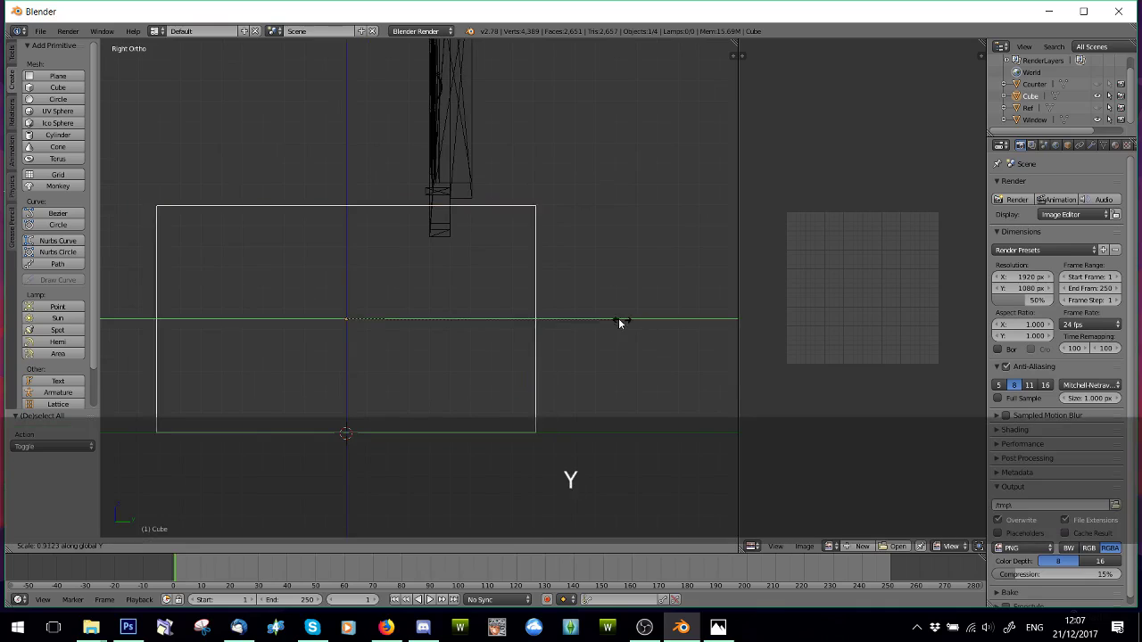
pyautogui.click(344, 312)
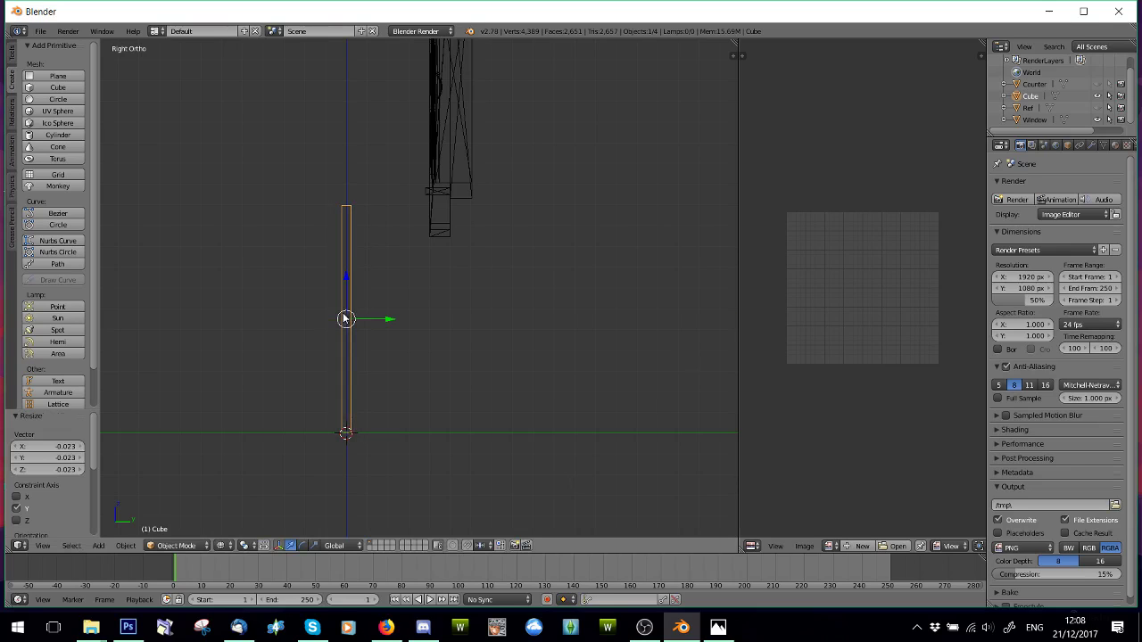
# - Move the thin panel along Y beneath the window until it lines up with the Ref mesh, checking the alignment from several angles
pyautogui.moveTo(387, 325); pyautogui.dragTo(470, 322)
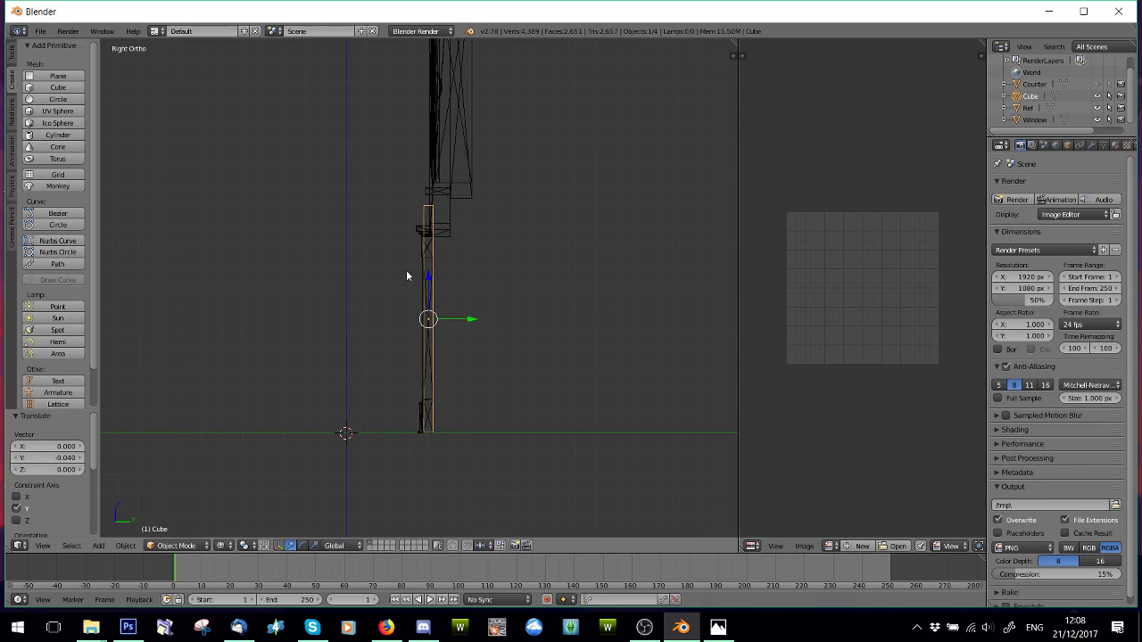
pyautogui.moveTo(408, 273)
pyautogui.mouseDown(button='middle')
pyautogui.moveTo(523, 298)
pyautogui.moveTo(411, 276)
pyautogui.mouseUp(button='middle')
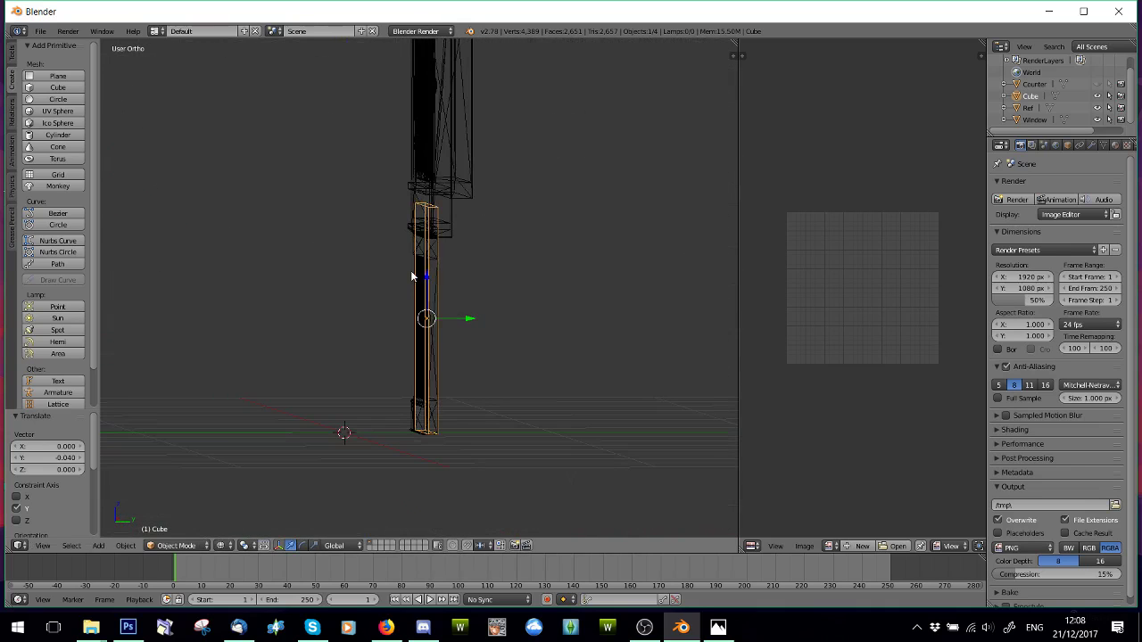
pyautogui.press('Next')
pyautogui.scroll(2, 453, 271)
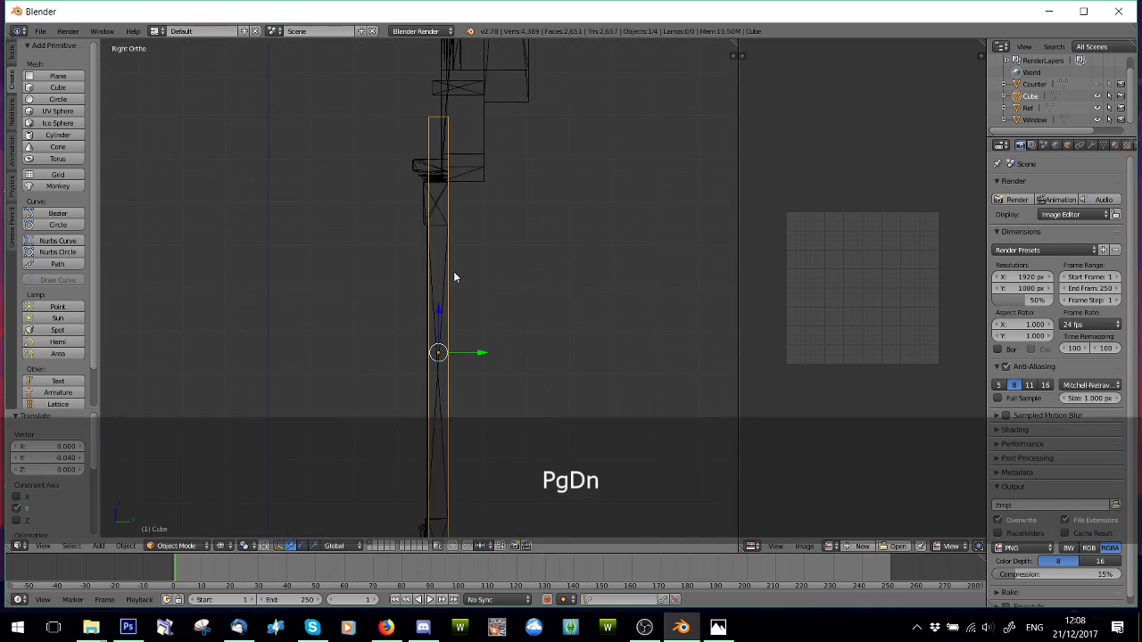
pyautogui.scroll(-1, 438, 165)
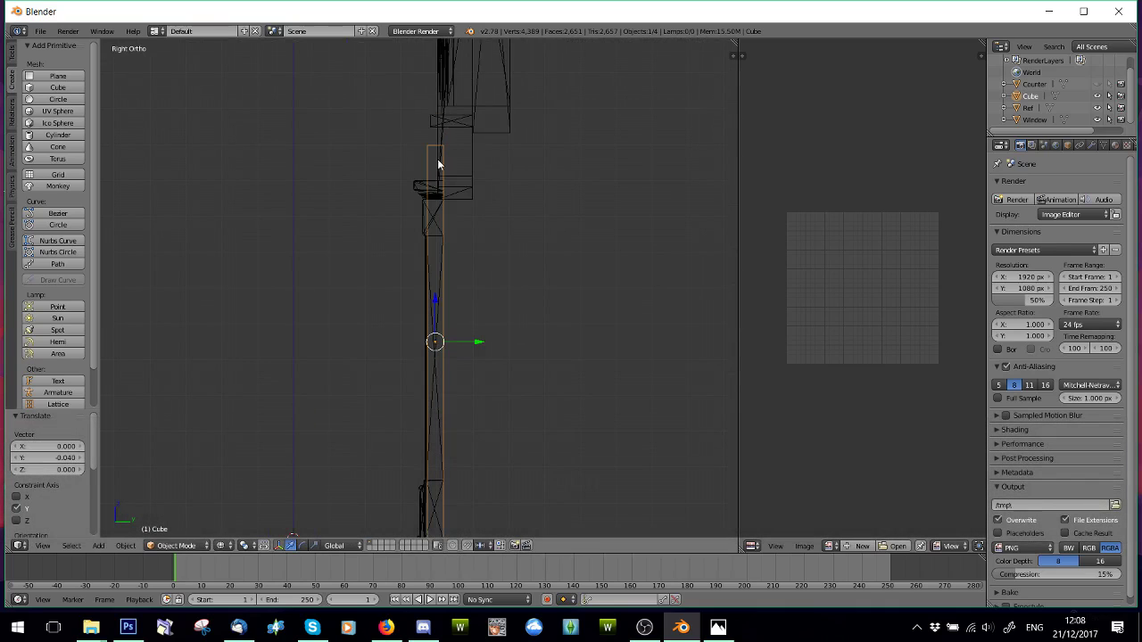
pyautogui.scroll(-1, 438, 164)
pyautogui.moveTo(452, 189); pyautogui.dragTo(478, 191, button='middle')
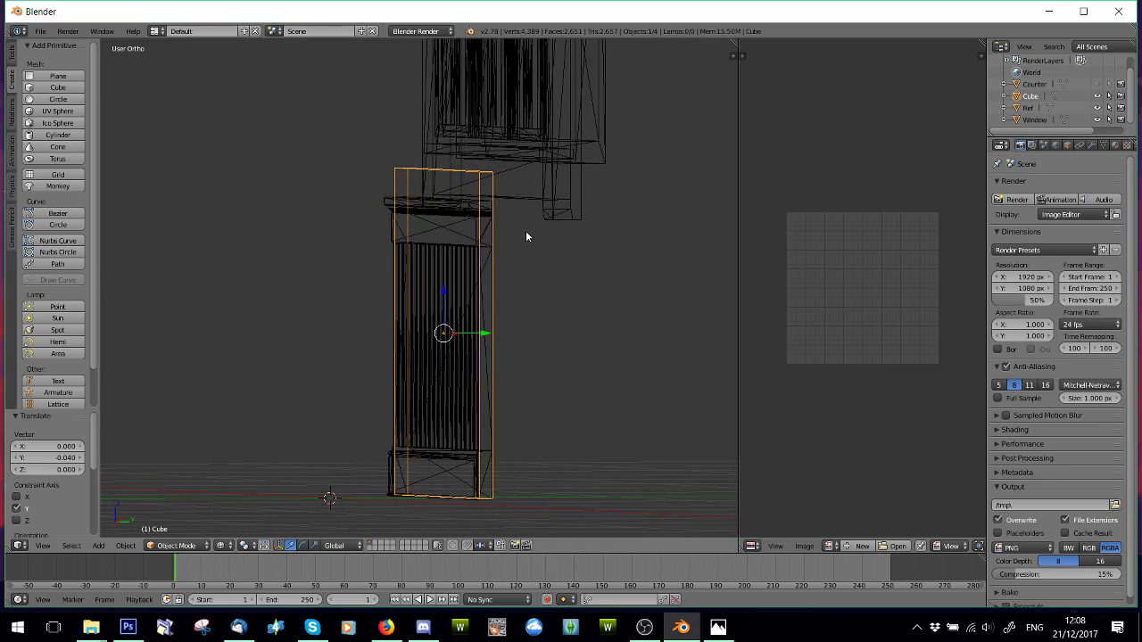
pyautogui.press('pagedown')
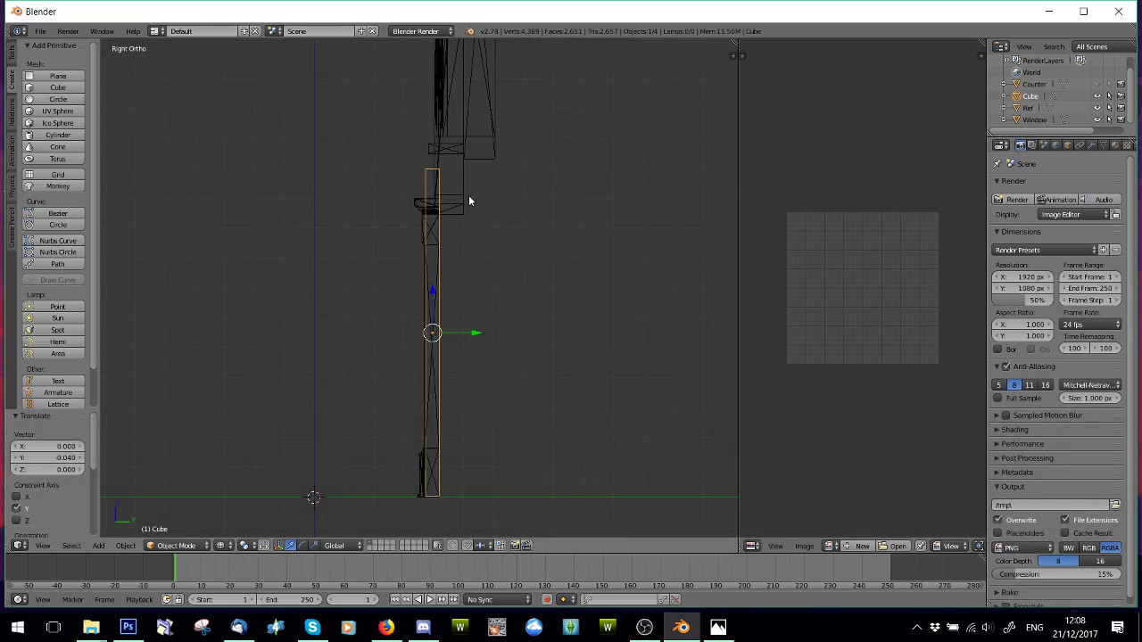
pyautogui.moveTo(470, 199); pyautogui.dragTo(402, 258, button='middle')
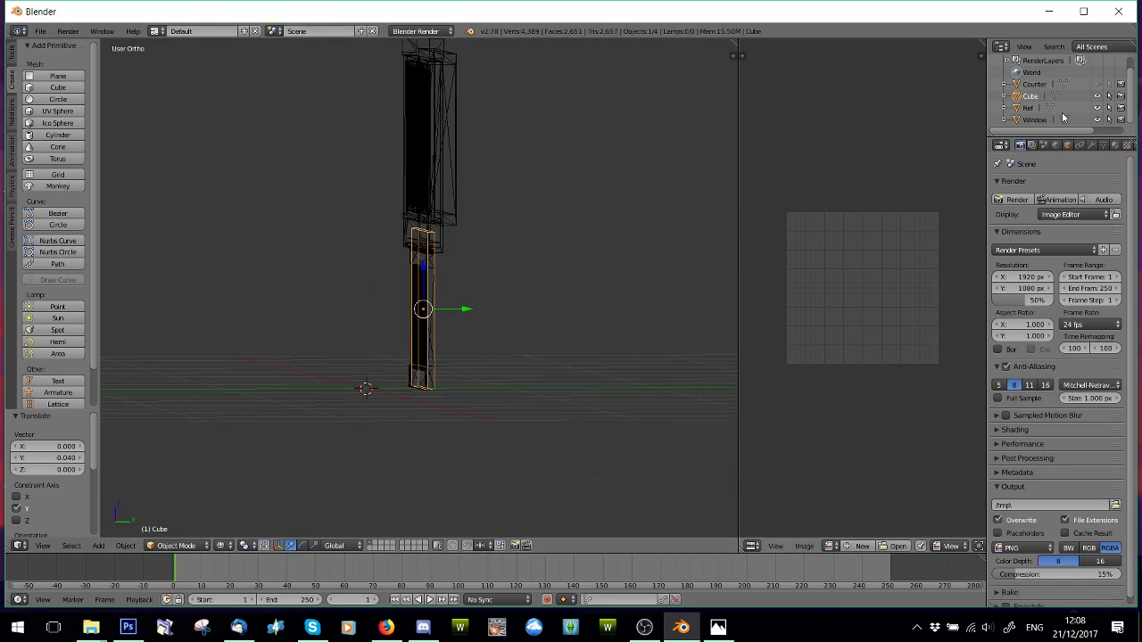
# - Return to solid shading and hide the Ref and Window meshes to isolate the panel
pyautogui.click(220, 546)
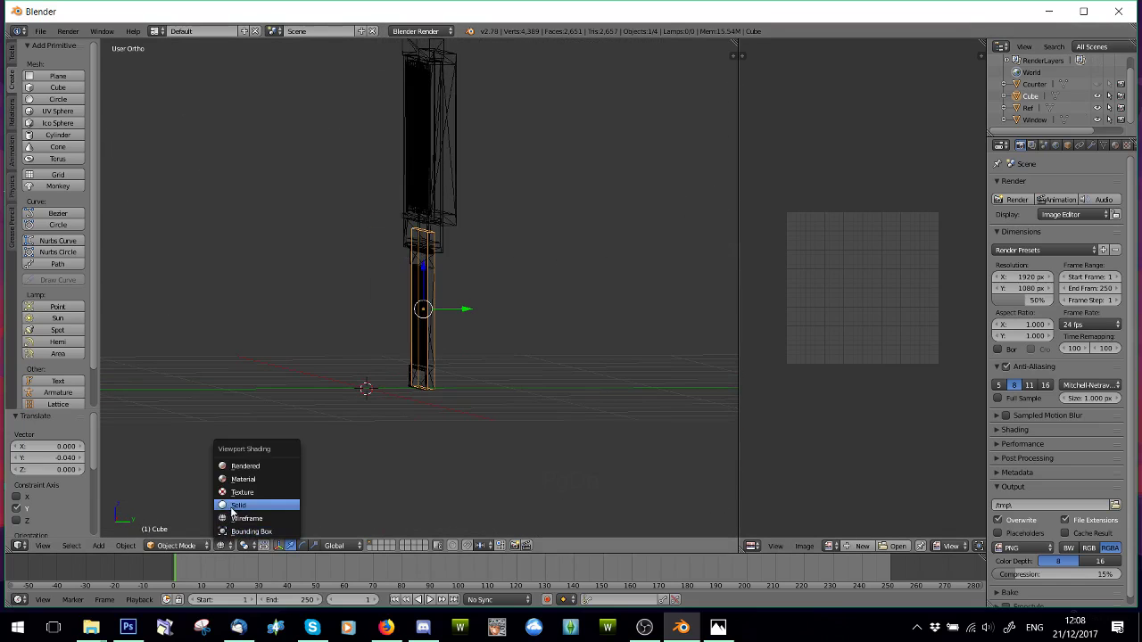
pyautogui.click(234, 506)
pyautogui.moveTo(375, 393)
pyautogui.mouseDown(button='middle')
pyautogui.moveTo(419, 384)
pyautogui.moveTo(385, 387)
pyautogui.mouseUp(button='middle')
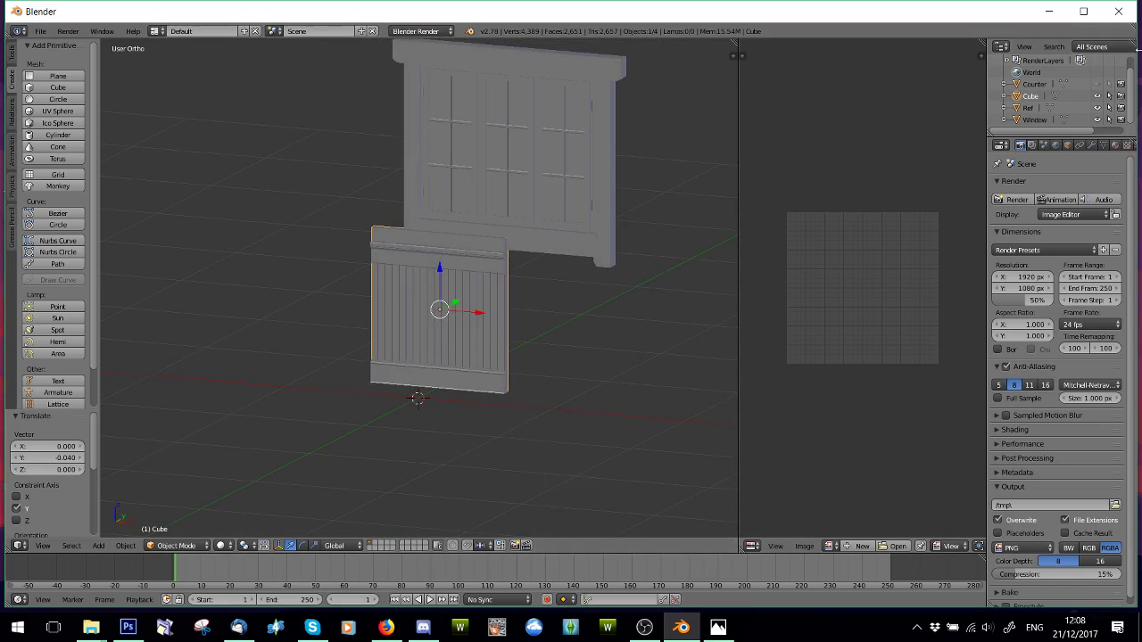
pyautogui.click(1097, 108)
pyautogui.click(1097, 120)
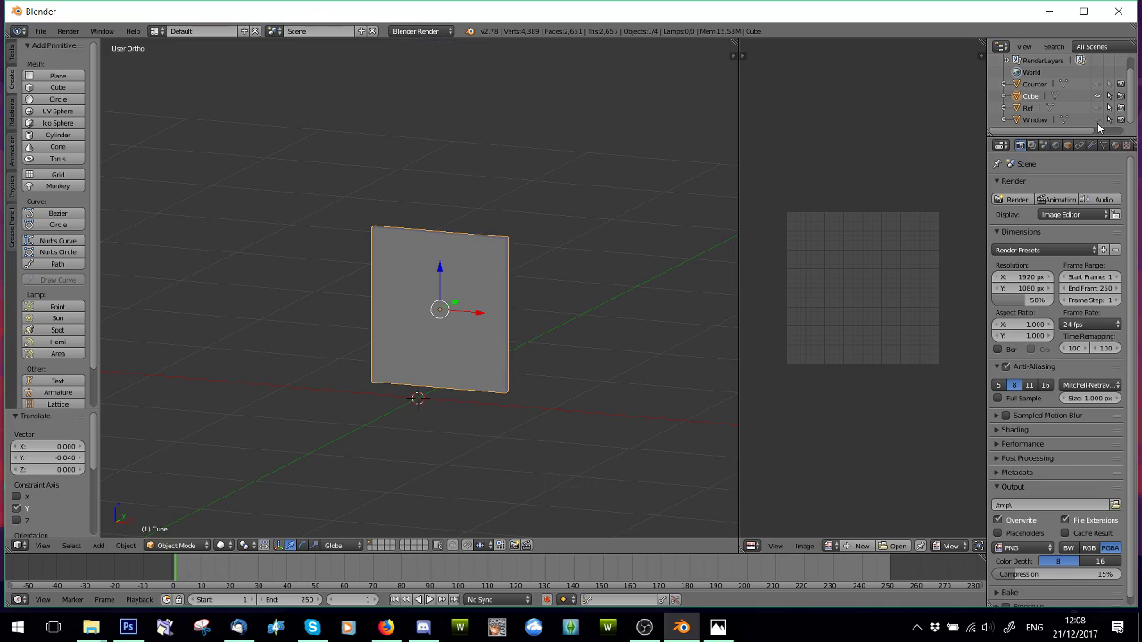
pyautogui.moveTo(395, 377); pyautogui.dragTo(437, 375, button='middle')
pyautogui.scroll(3, 467, 408)
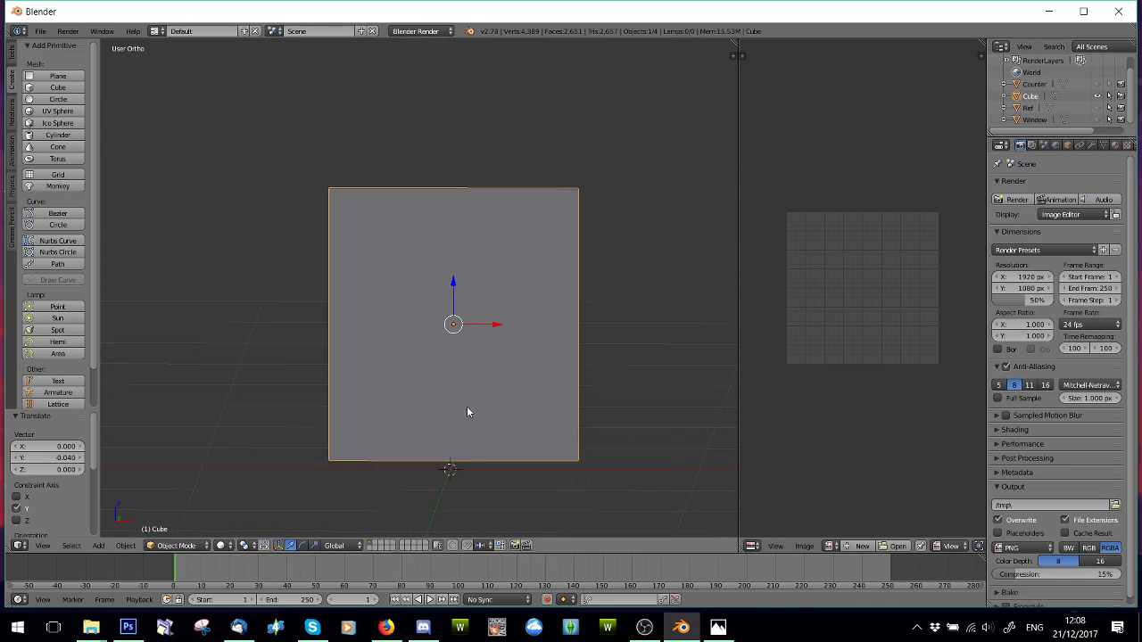
# - Switch to the Photos app to examine the wall panelling in the reference photo, and return to Blender
pyautogui.click(717, 627)
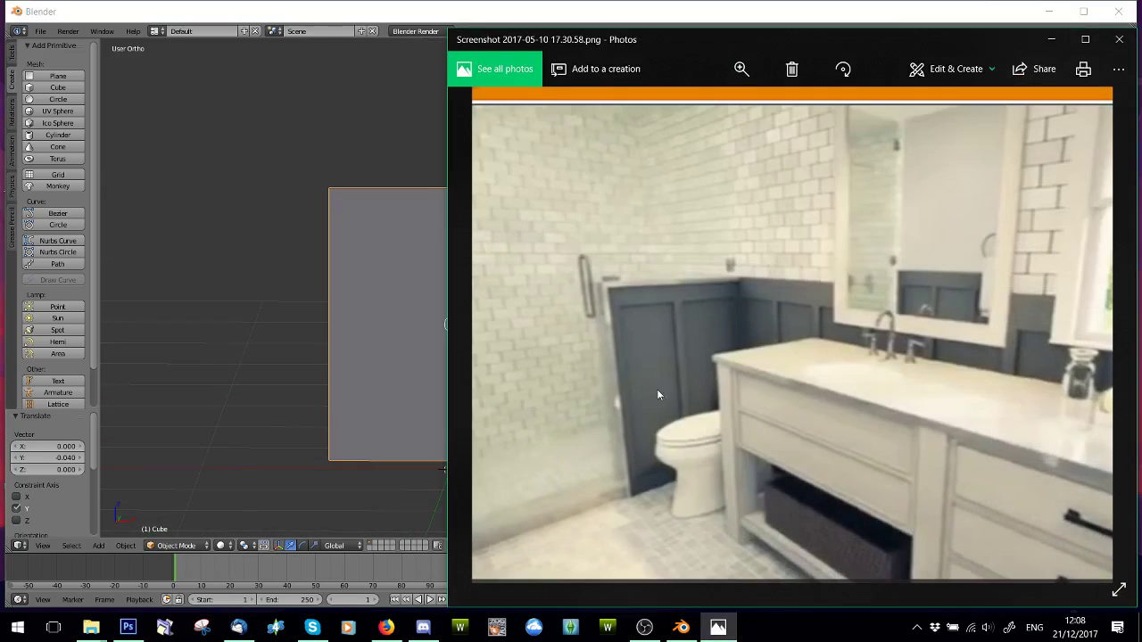
pyautogui.click(225, 295)
pyautogui.scroll(-1, 306, 344)
pyautogui.scroll(1, 268, 411)
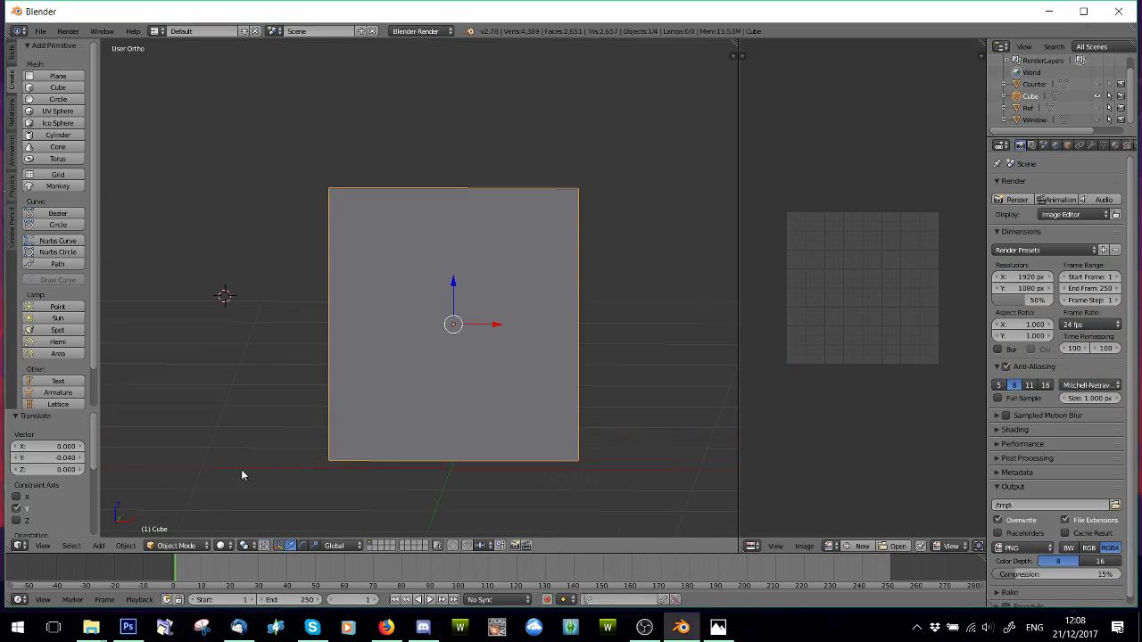
# - Put the panel into Edit Mode and face it in the front view
pyautogui.click(198, 540)
pyautogui.click(185, 518)
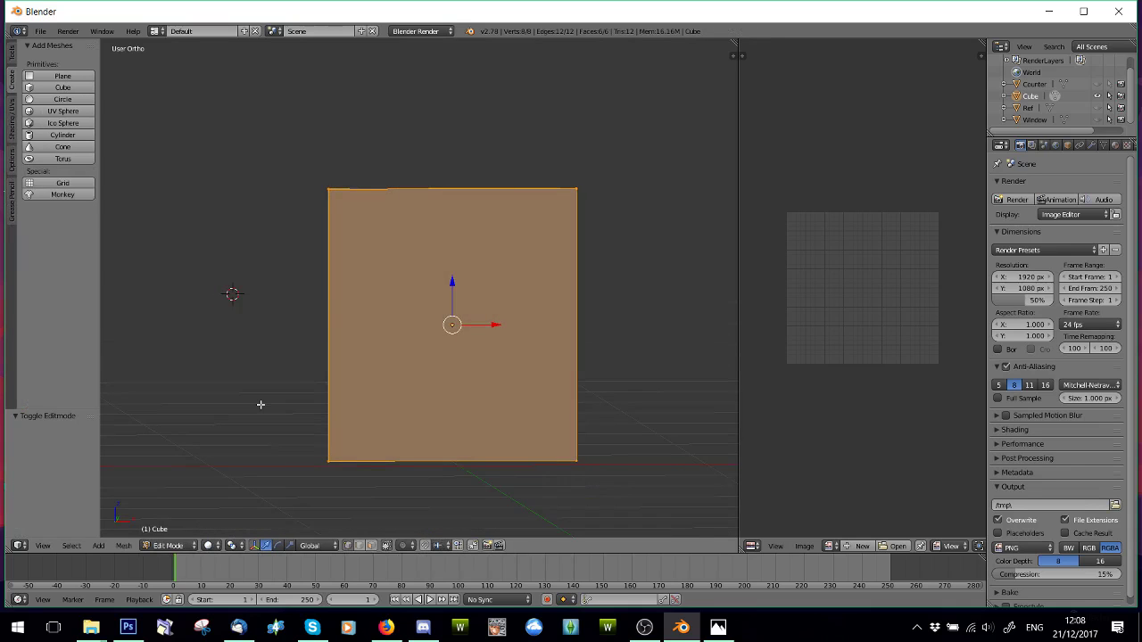
pyautogui.press('KP_1')
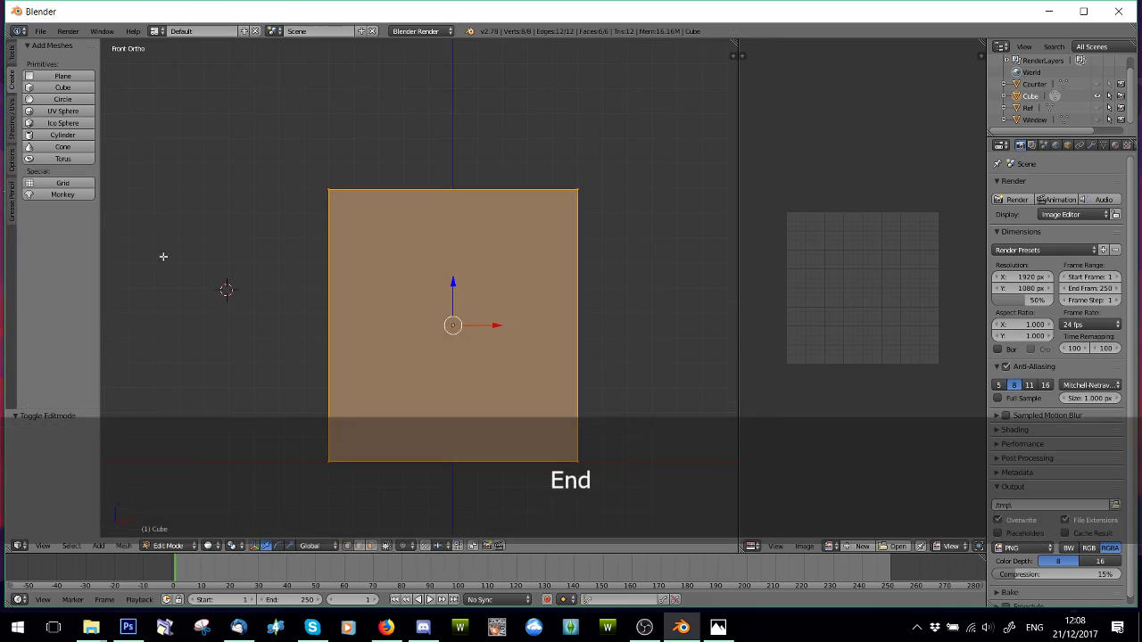
# - Add a horizontal loop cut across the panel and slide it up near the top edge
pyautogui.click(12, 114)
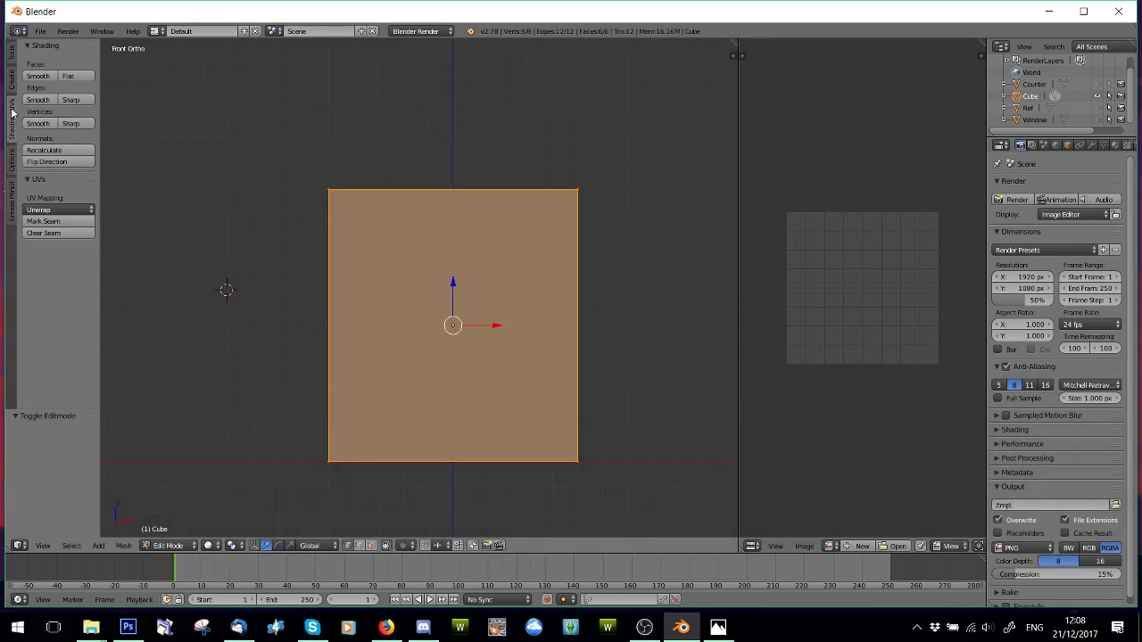
pyautogui.click(11, 170)
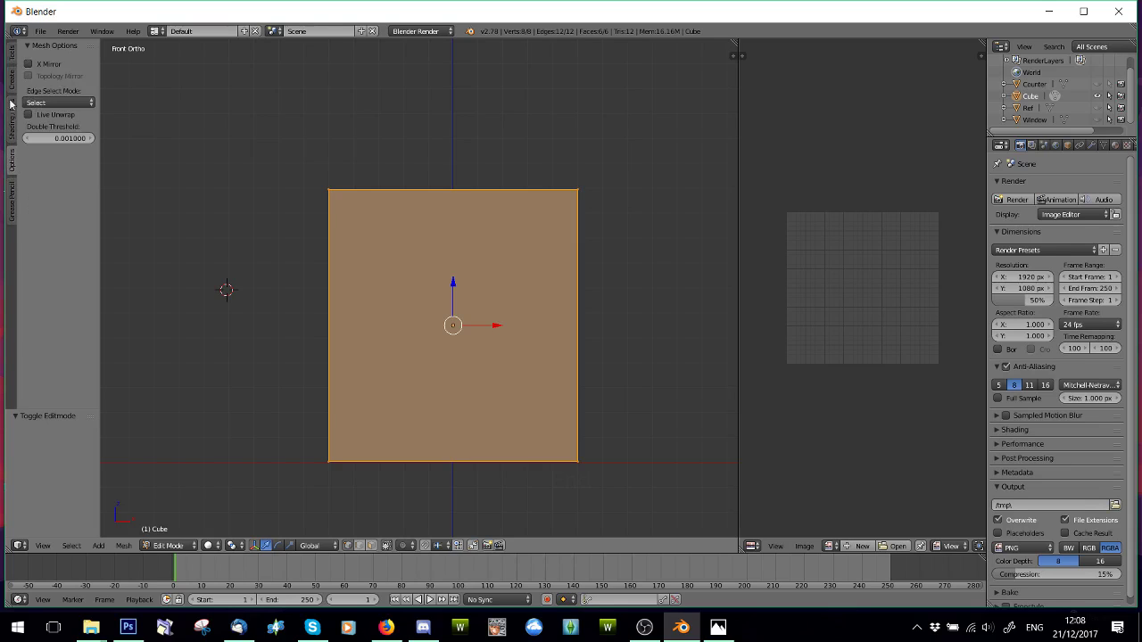
pyautogui.click(11, 56)
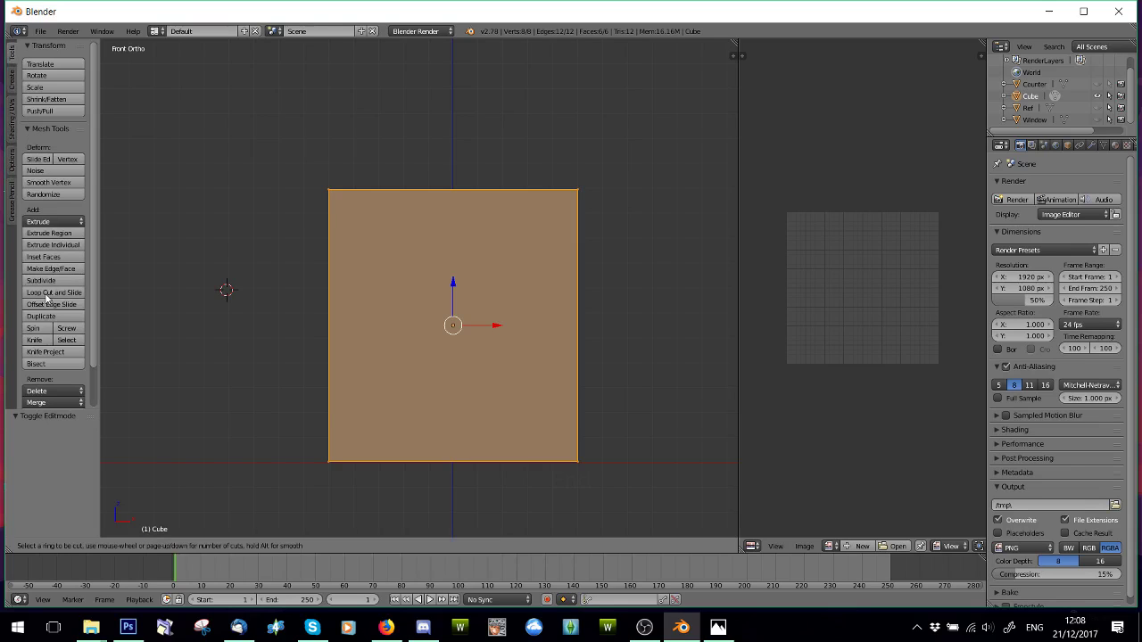
pyautogui.click(321, 328)
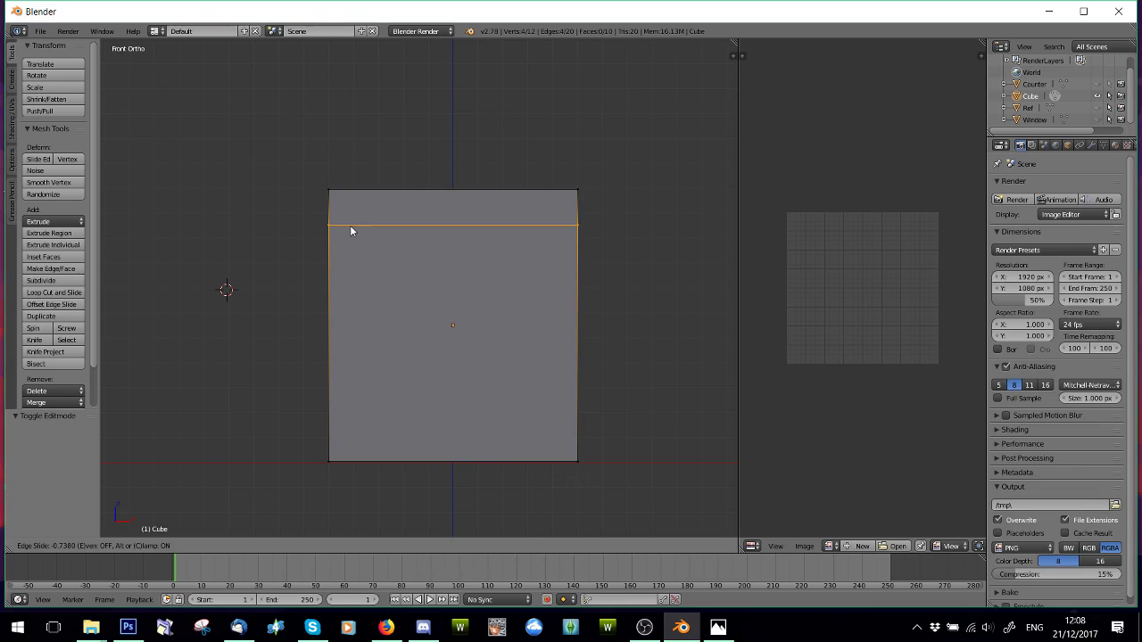
pyautogui.click(351, 230)
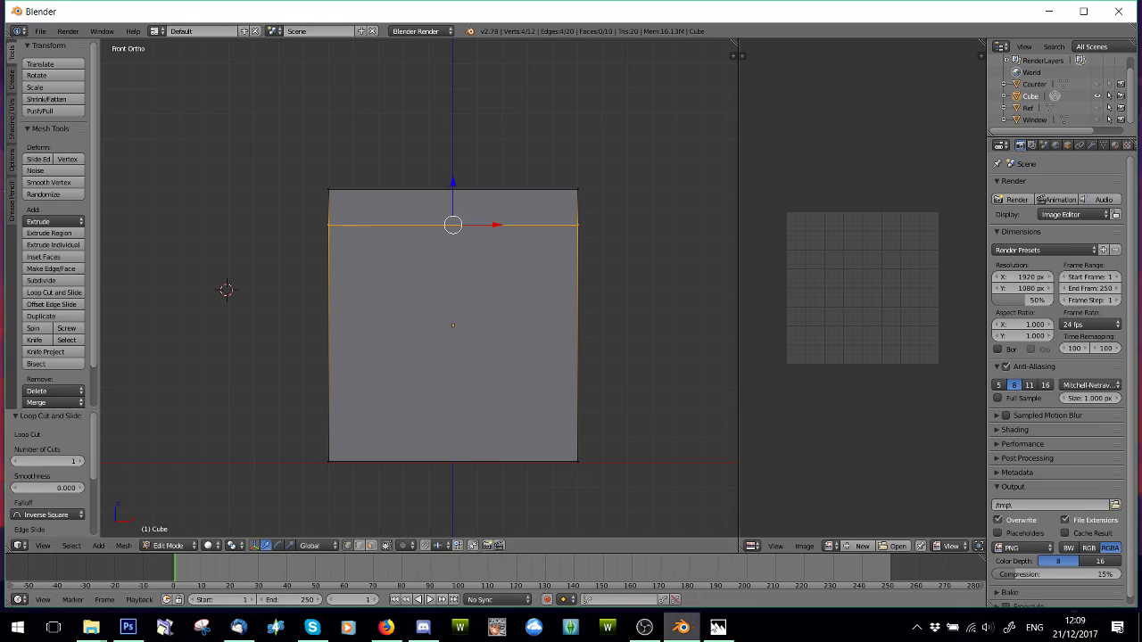
# - Raise the upper edge loop by about 0.019 along Z, closer to the panel's top edge
pyautogui.click(717, 628)
pyautogui.click(717, 628)
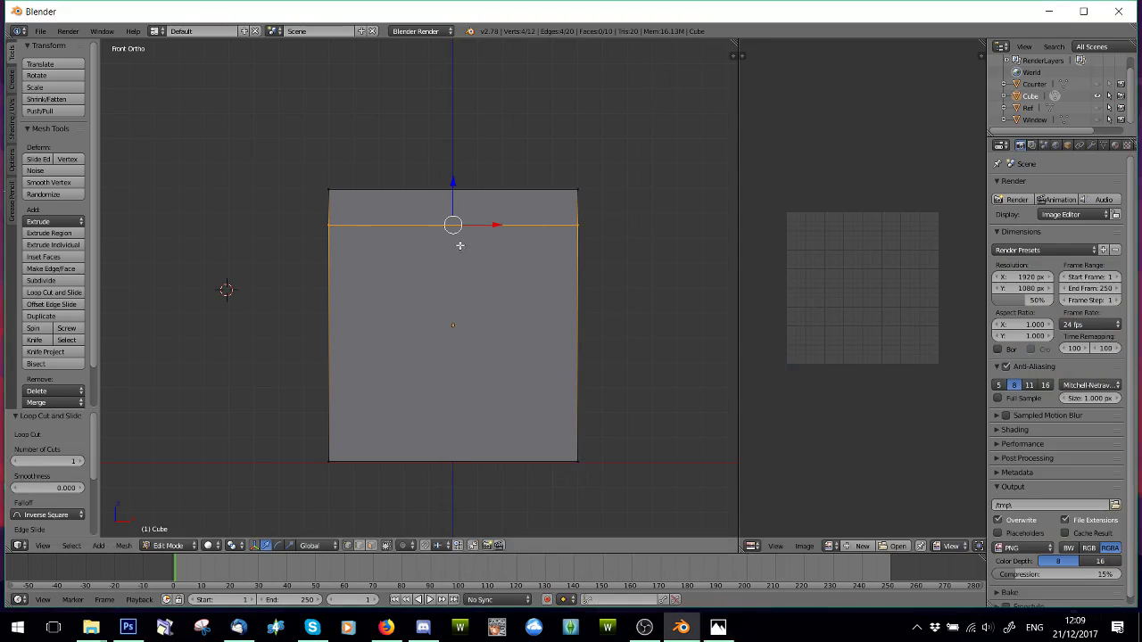
pyautogui.click(452, 181)
pyautogui.moveTo(457, 214); pyautogui.dragTo(453, 176)
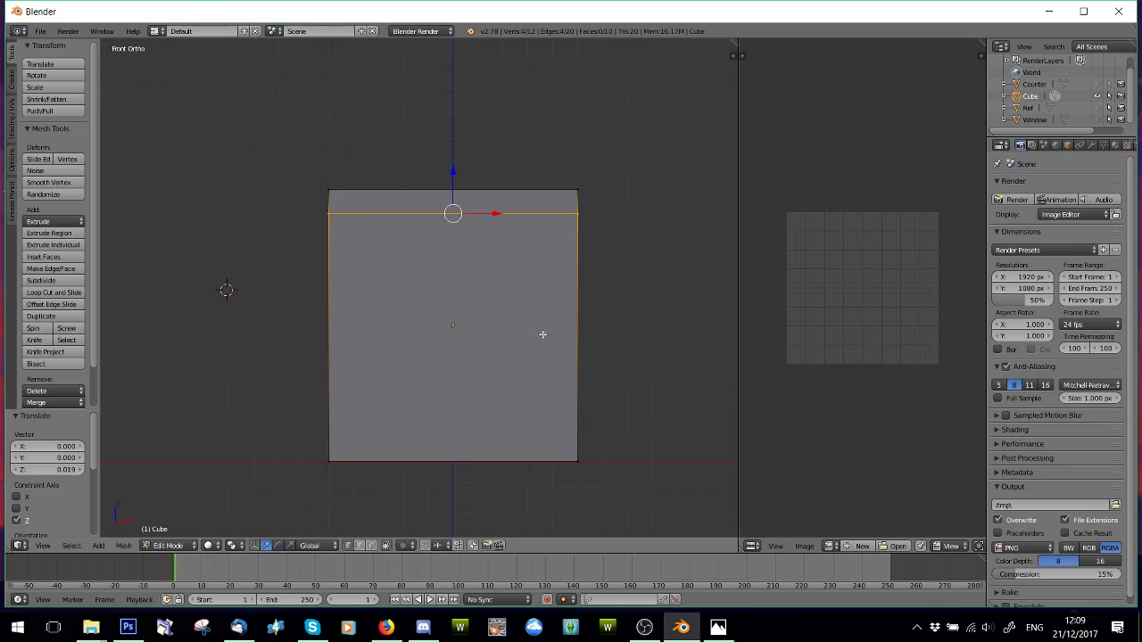
# - Check the panelling in the Photos reference, return to Blender, and add a horizontal loop cut just above the panel's bottom edge
pyautogui.click(711, 634)
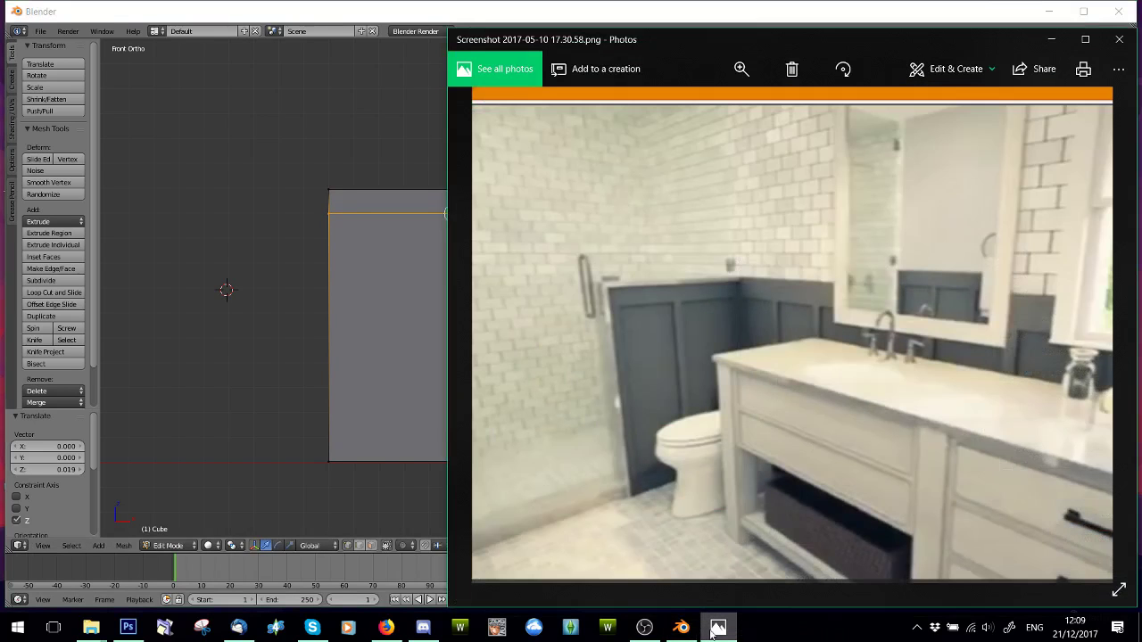
pyautogui.click(714, 632)
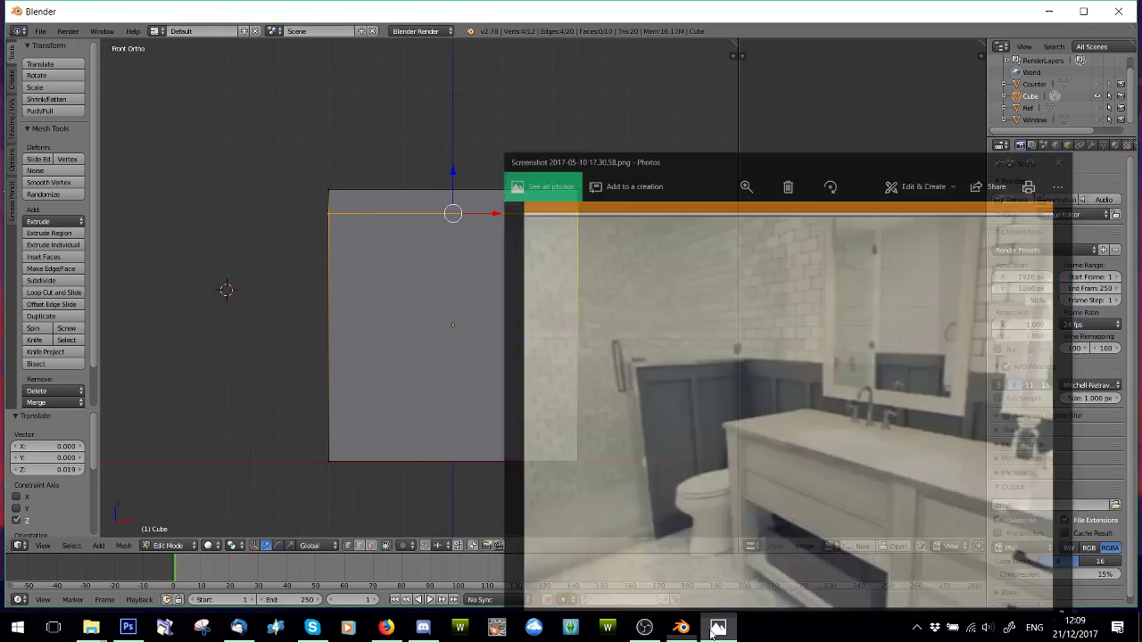
pyautogui.click(728, 637)
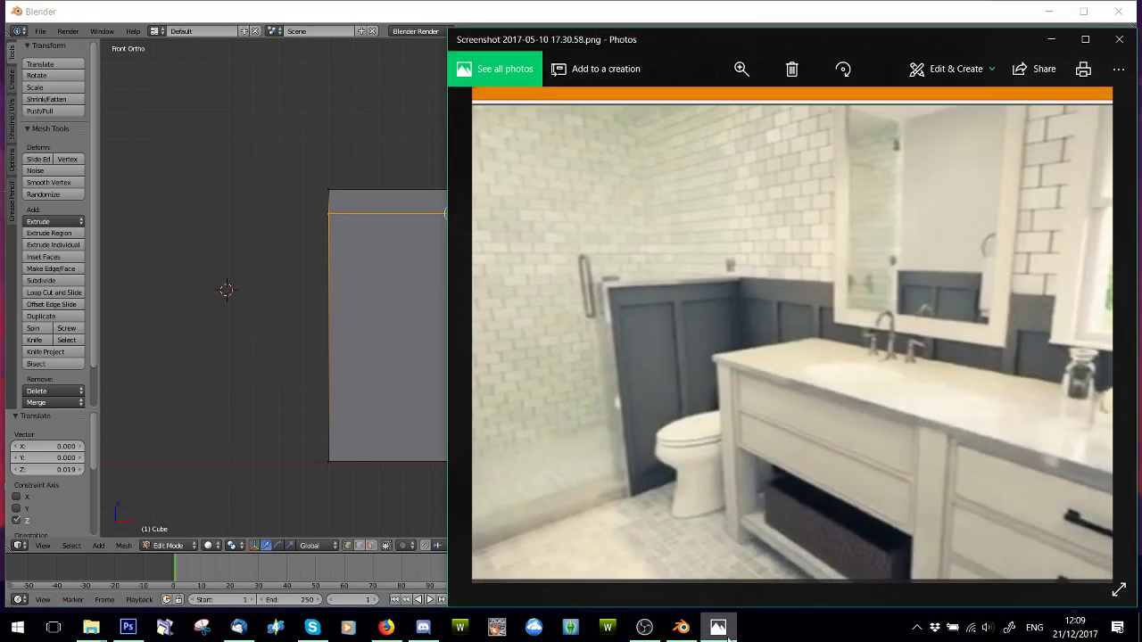
pyautogui.click(729, 637)
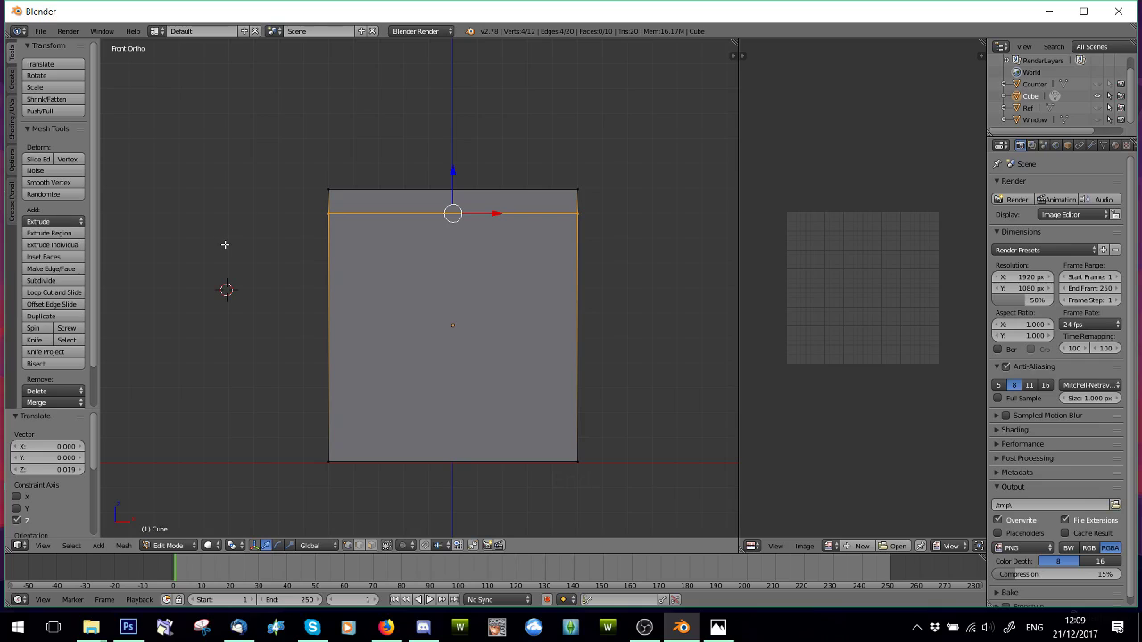
pyautogui.click(53, 293)
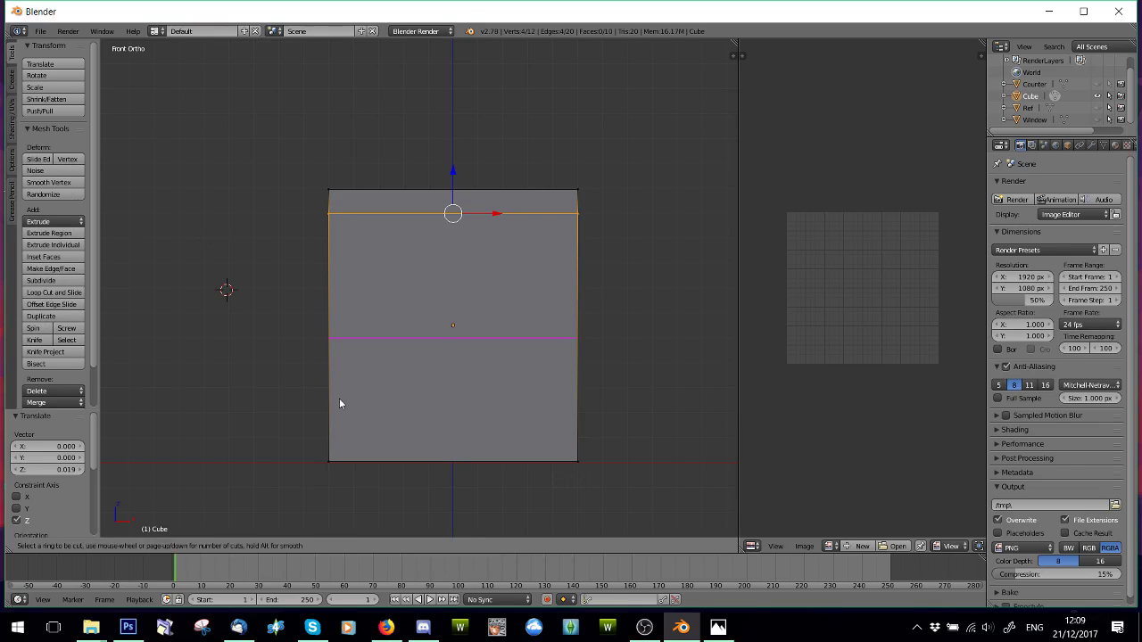
pyautogui.click(337, 366)
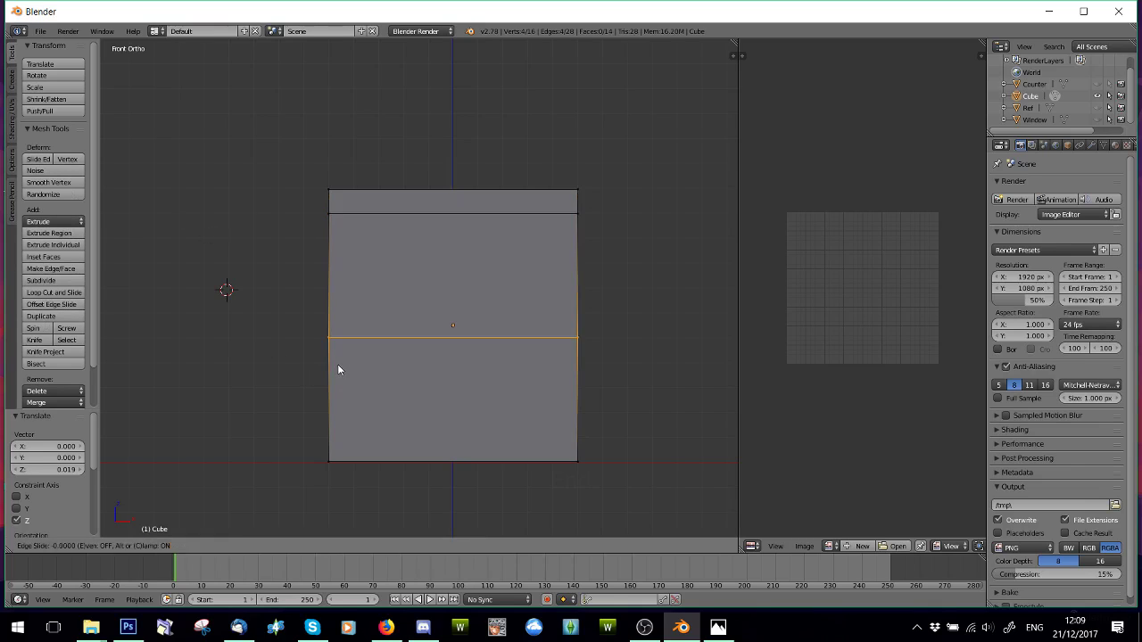
pyautogui.click(348, 462)
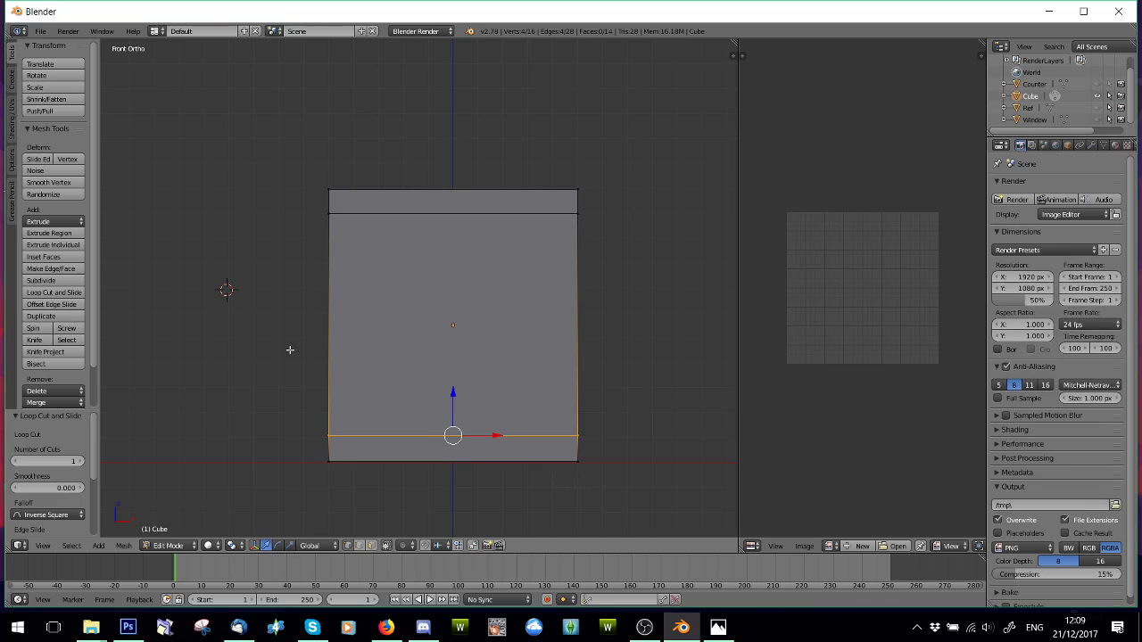
pyautogui.press('a')
pyautogui.click(190, 302)
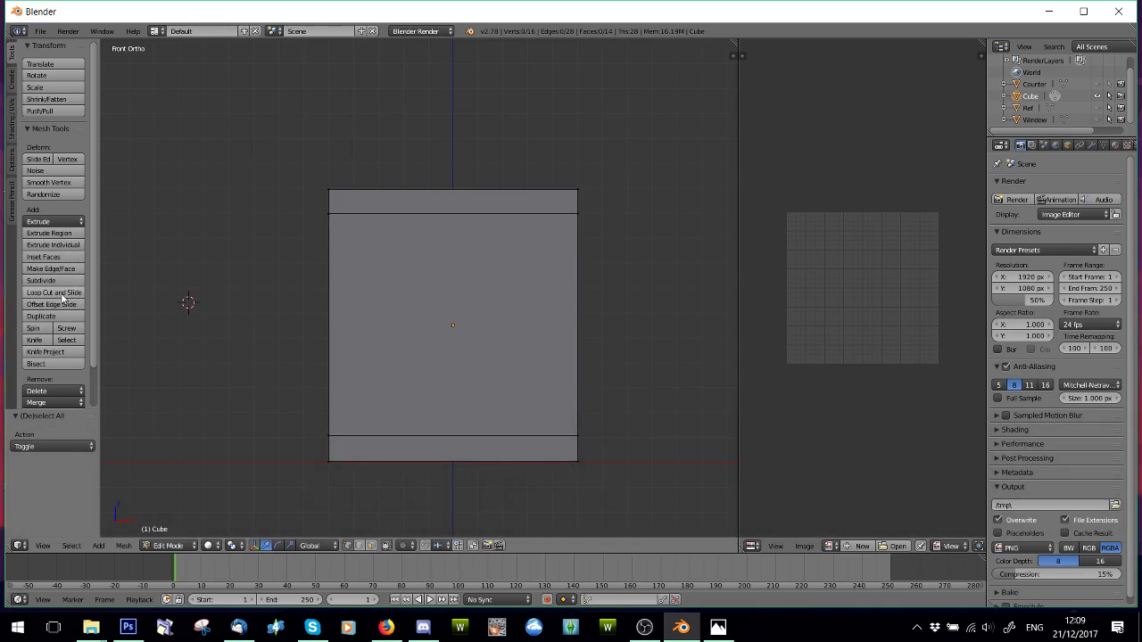
pyautogui.click(62, 293)
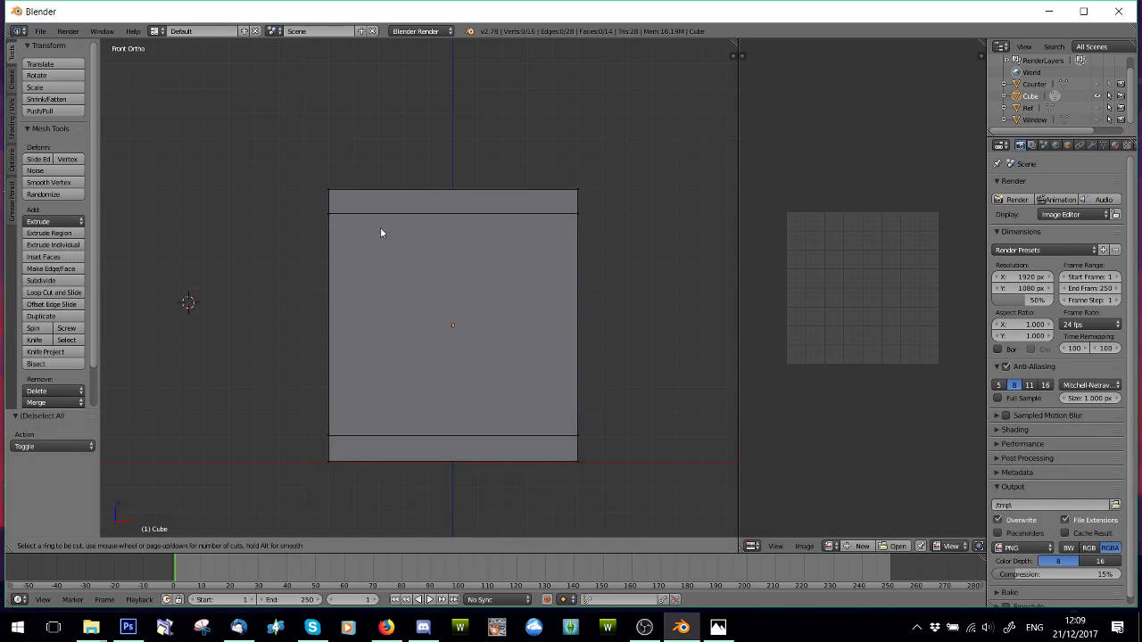
pyautogui.click(450, 219)
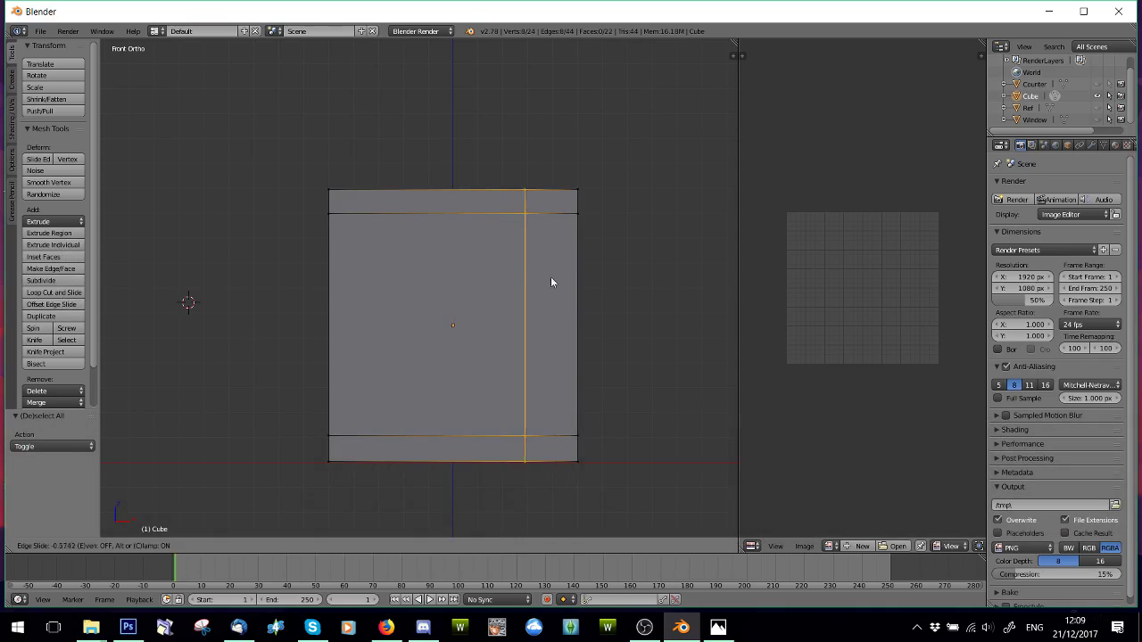
pyautogui.click(489, 241)
pyautogui.hotkey('ctrl', 'z')
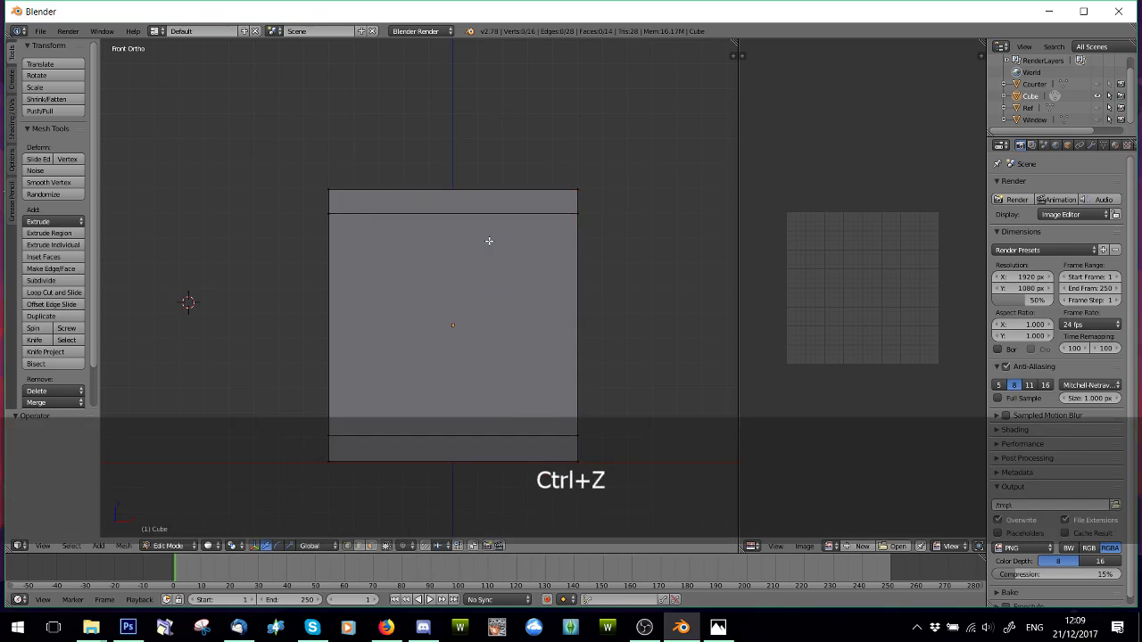
# - Add a vertical loop cut exactly at the panel's centre without sliding it, and deselect everything
pyautogui.click(55, 293)
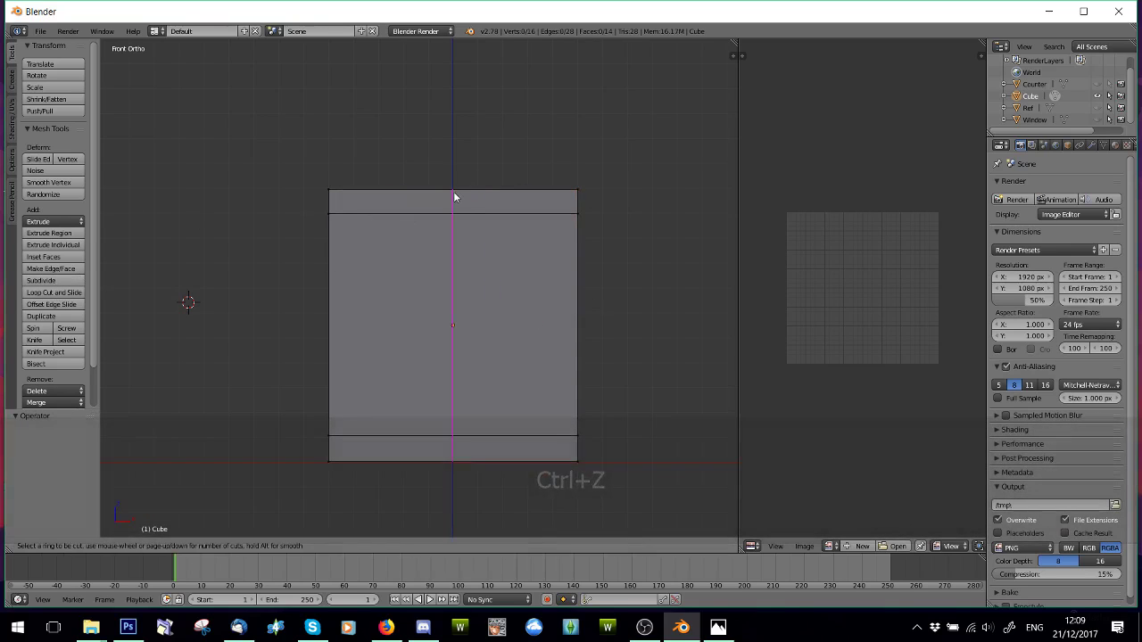
pyautogui.click(453, 192)
pyautogui.rightClick(454, 197)
pyautogui.press('a')
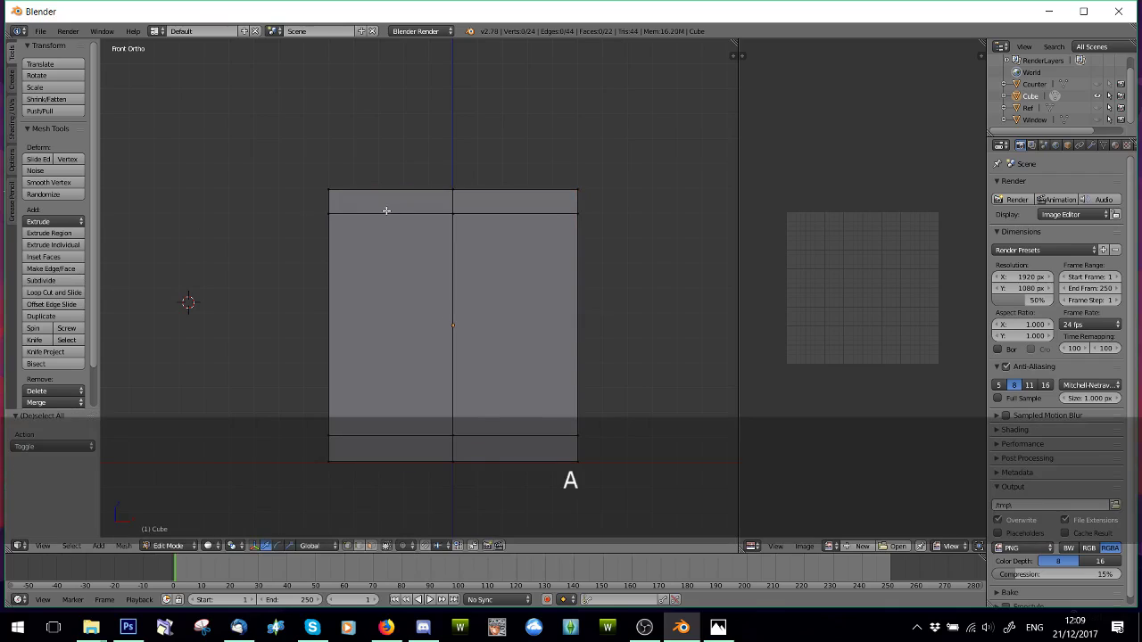
pyautogui.click(80, 292)
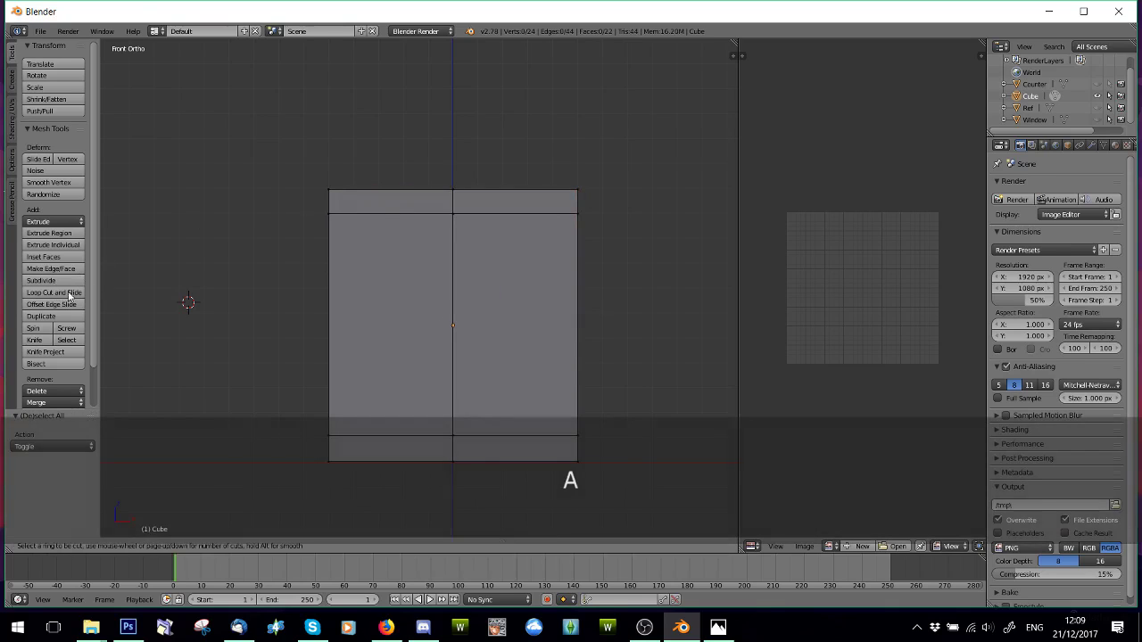
pyautogui.click(492, 196)
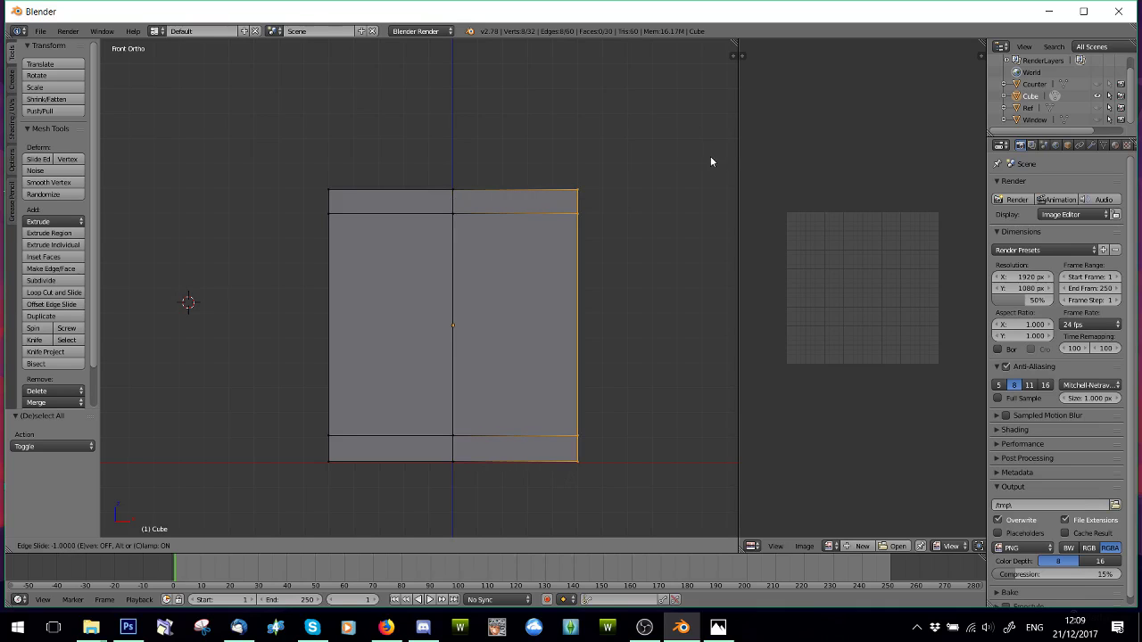
pyautogui.click(648, 337)
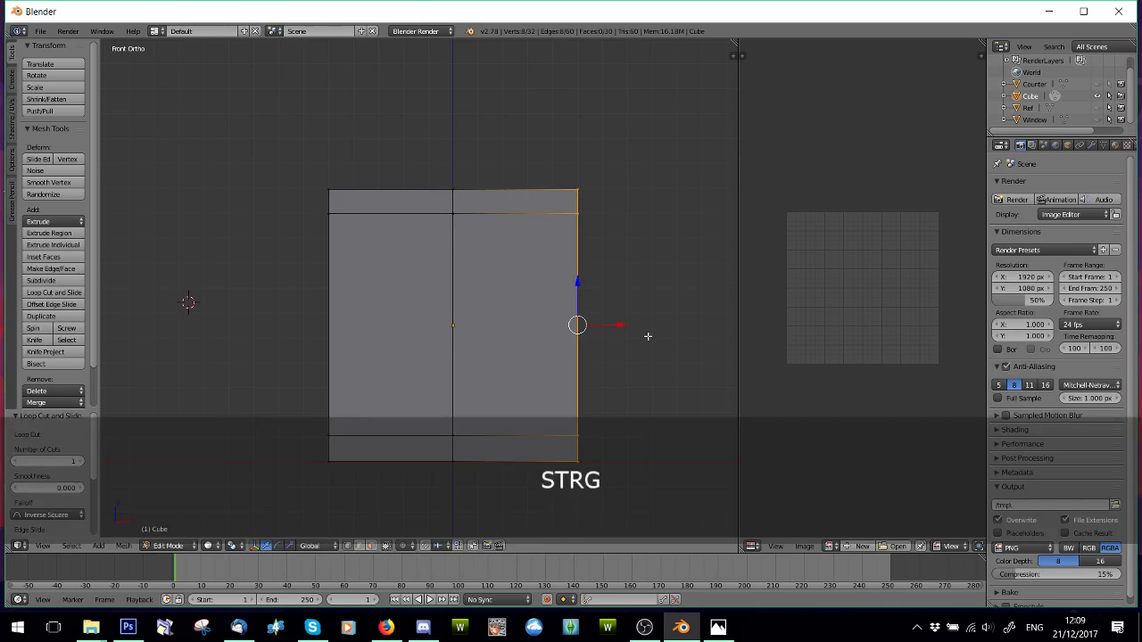
pyautogui.hotkey('ctrl', 'z')
# - Check the centre batten in the Photos reference and, back in Blender, add a vertical loop cut close to each side of the centre loop
pyautogui.click(711, 628)
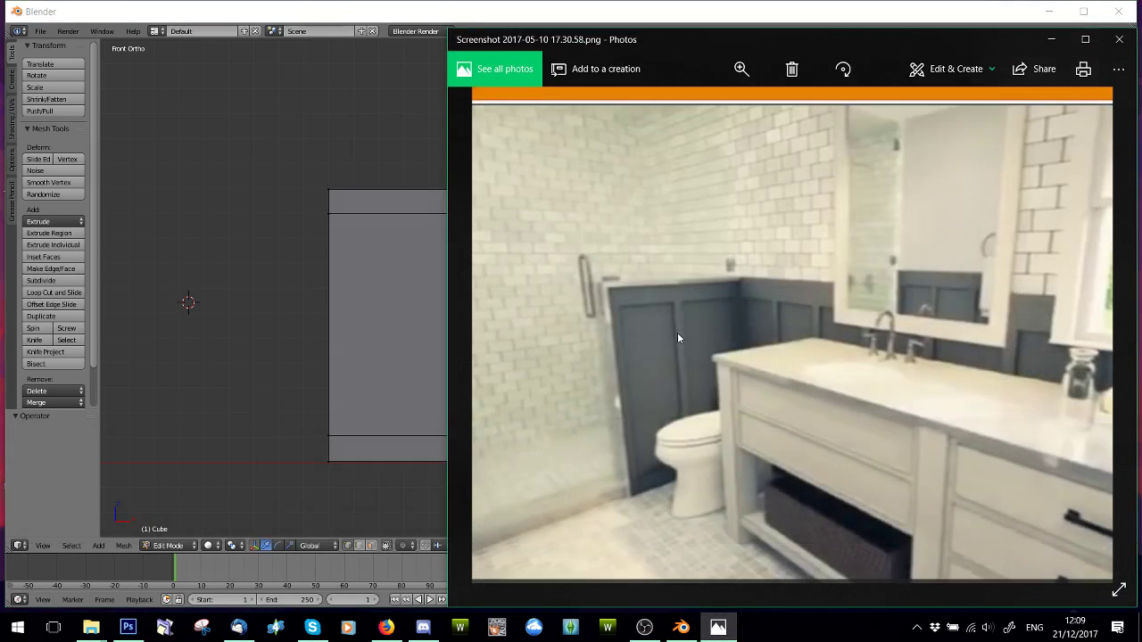
pyautogui.click(305, 205)
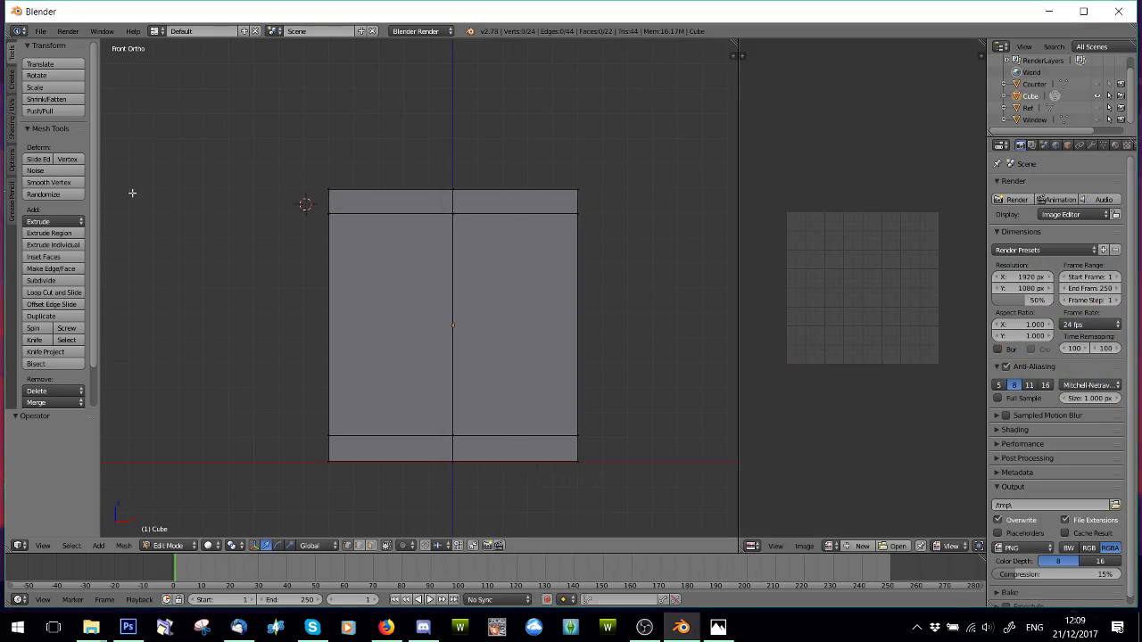
pyautogui.click(56, 293)
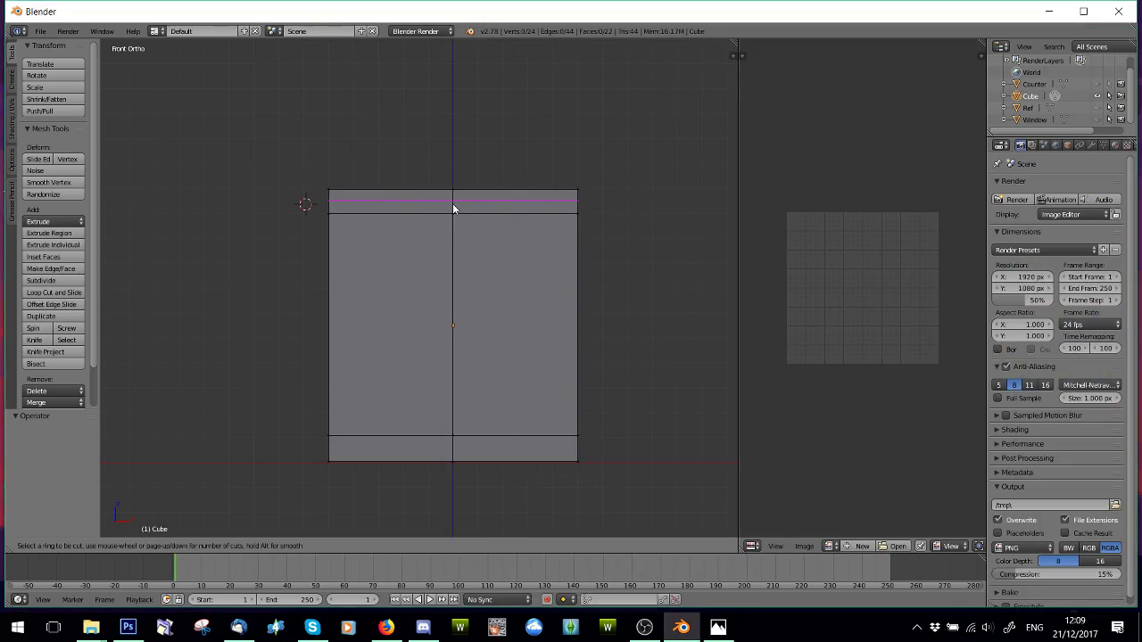
pyautogui.click(472, 194)
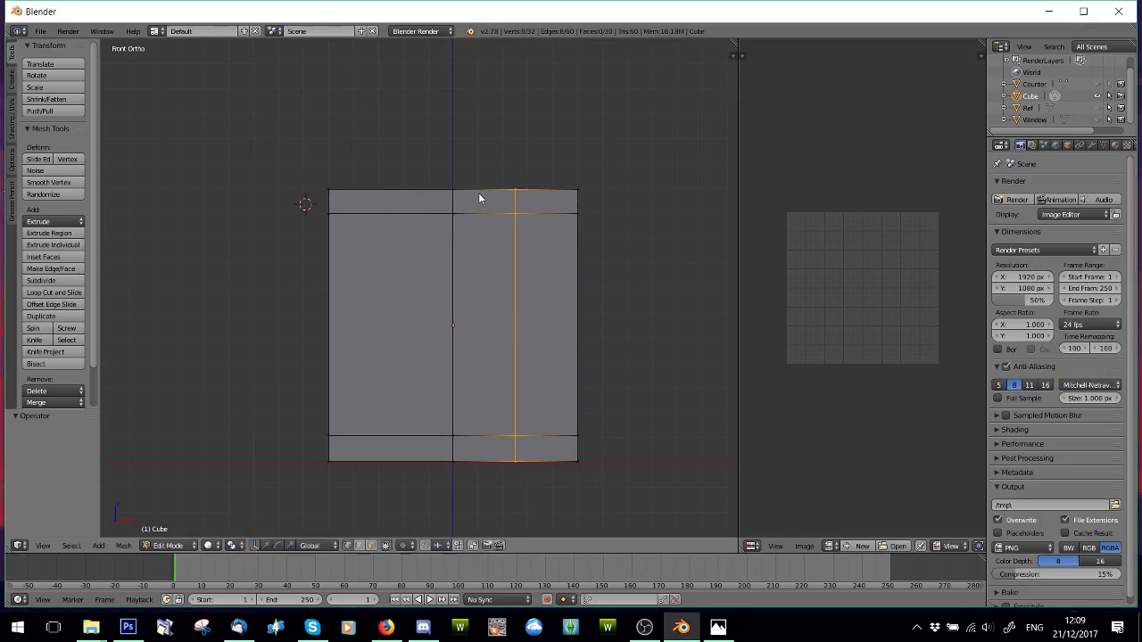
pyautogui.click(424, 194)
pyautogui.click(56, 293)
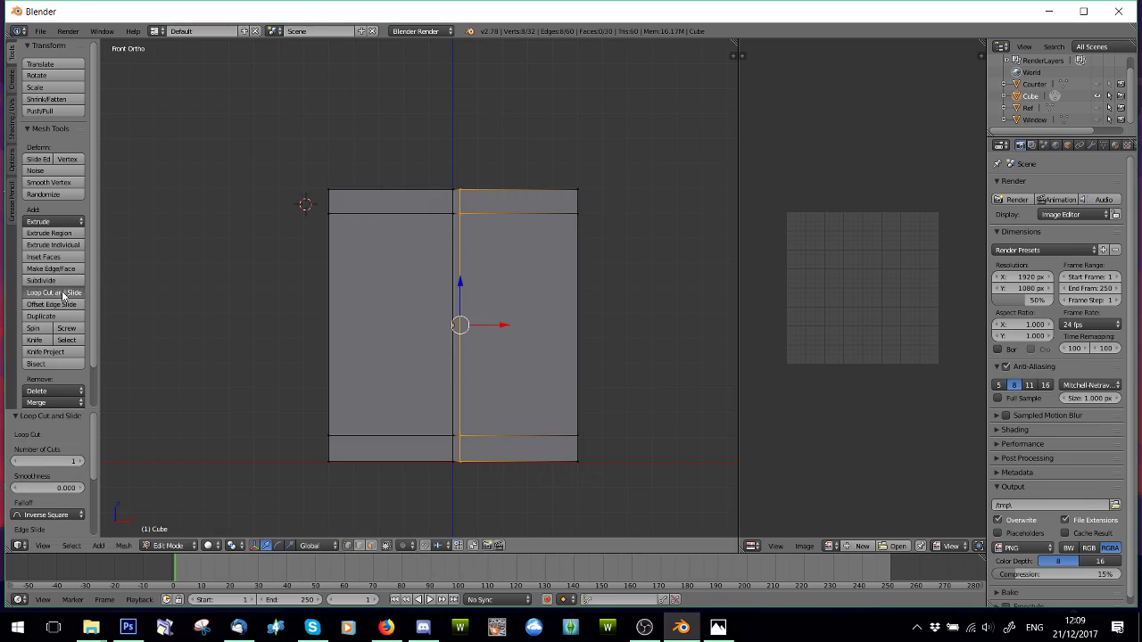
pyautogui.click(418, 198)
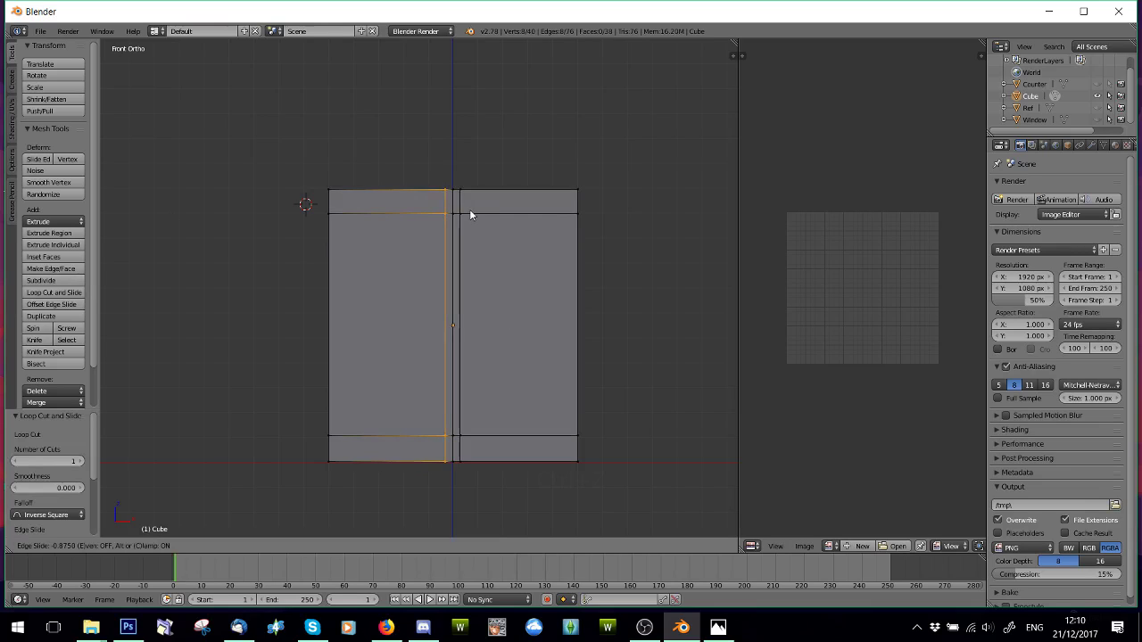
pyautogui.click(471, 214)
pyautogui.click(267, 273)
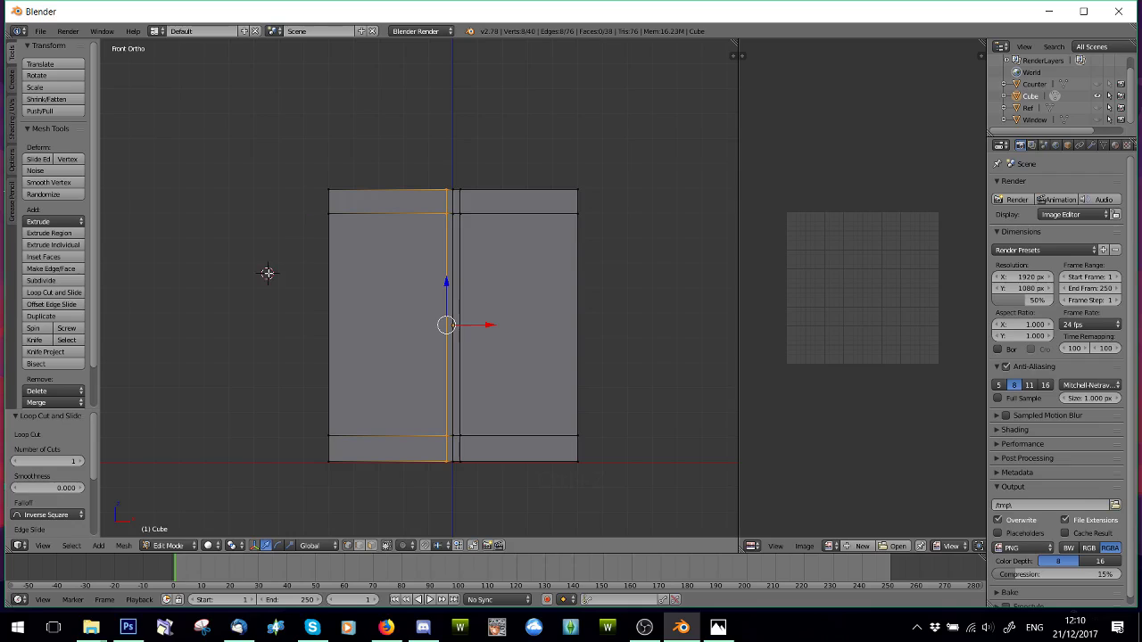
# - Add a vertical loop cut close to each outer side edge of the panel, the right one first
pyautogui.click(73, 293)
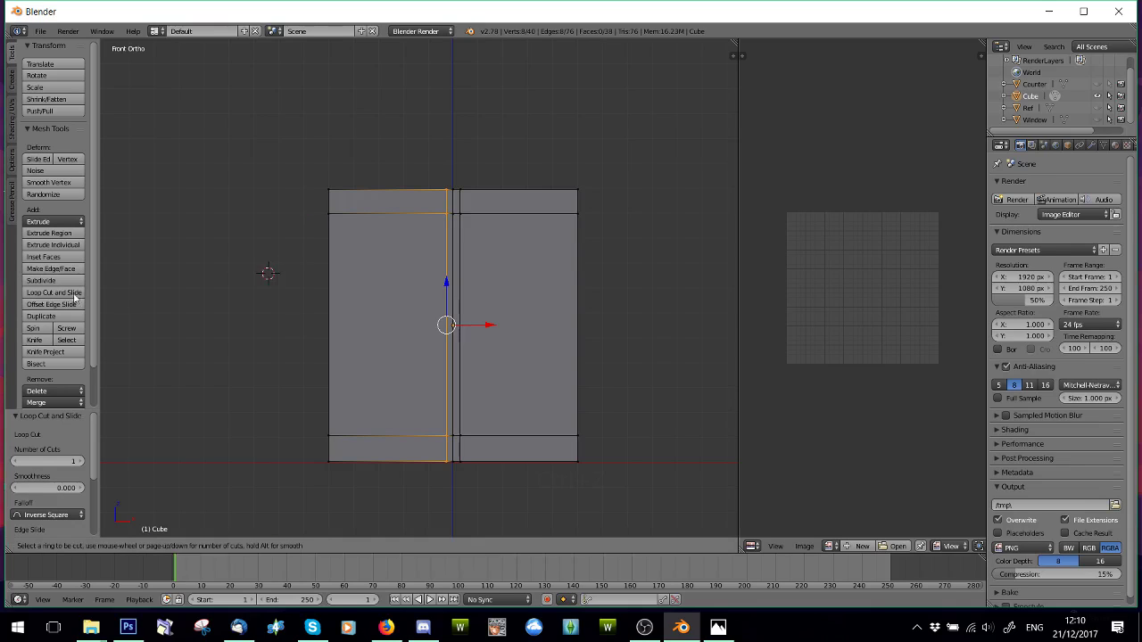
pyautogui.click(479, 215)
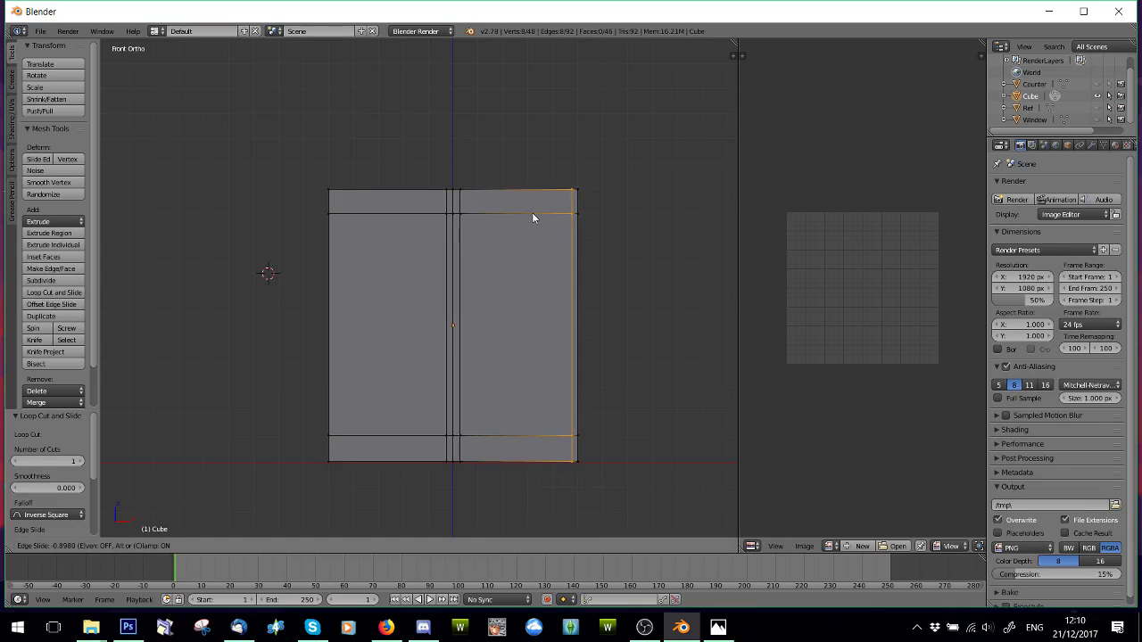
pyautogui.click(532, 217)
pyautogui.click(539, 155)
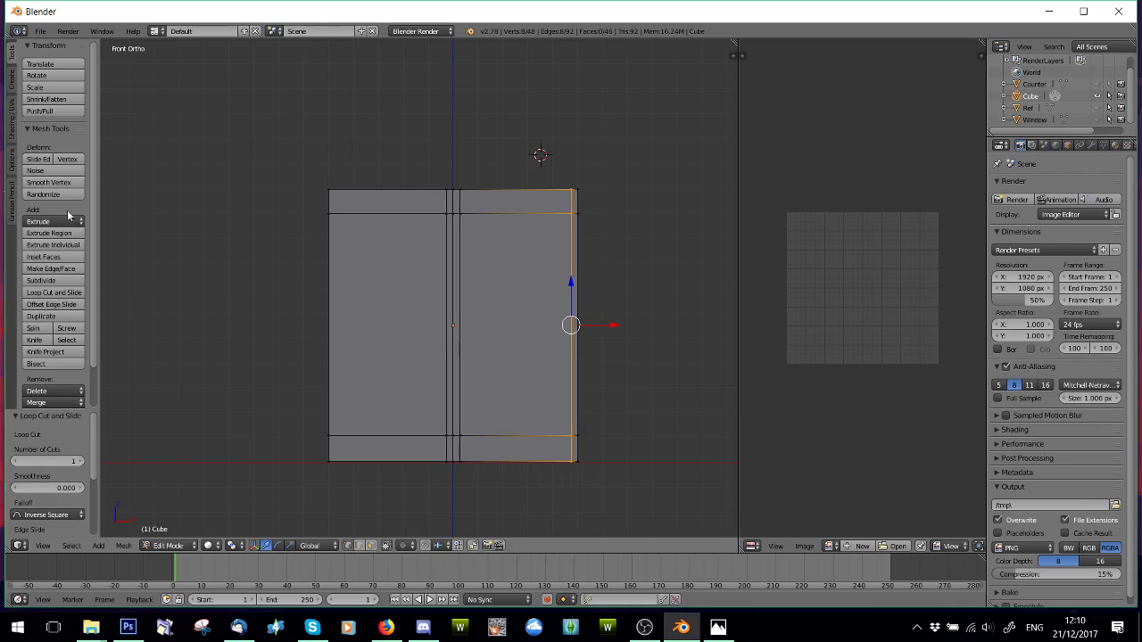
pyautogui.click(53, 292)
pyautogui.click(353, 204)
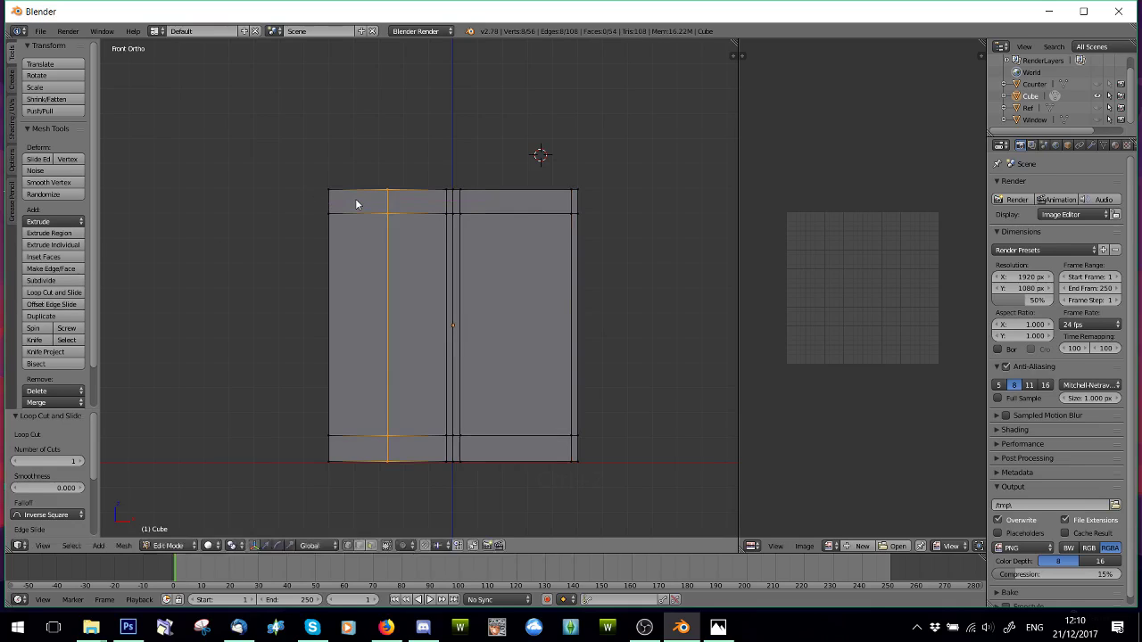
pyautogui.click(304, 202)
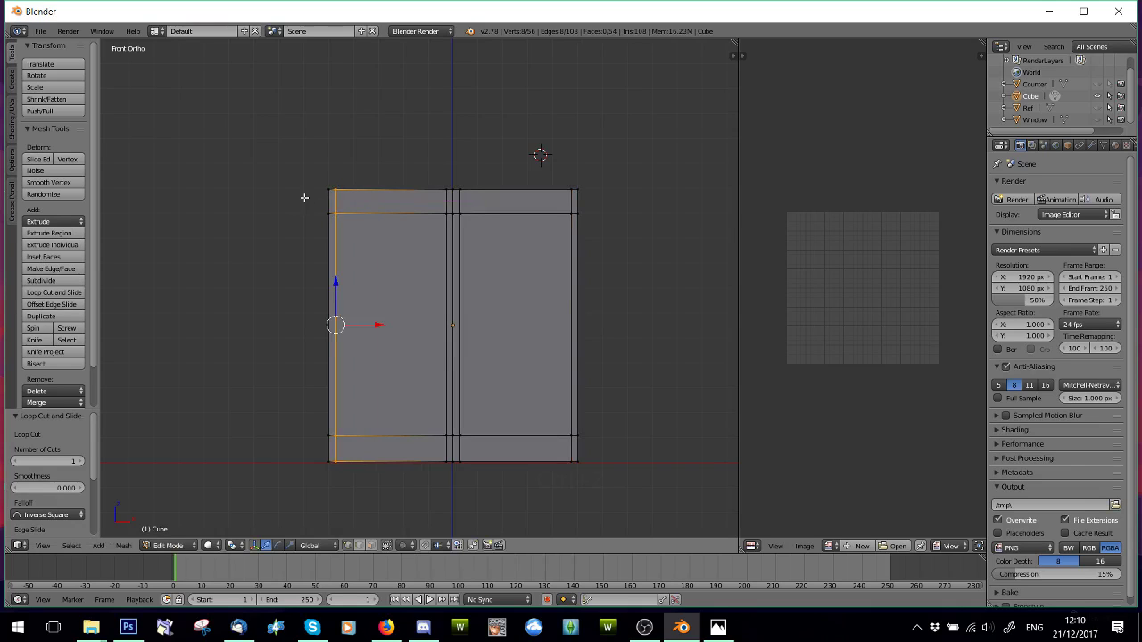
# - Select the two large front faces on either side of the centre batten, extrude them slightly inward as recesses, and deselect everything
pyautogui.press('a')
pyautogui.moveTo(370, 242); pyautogui.dragTo(398, 268, button='middle')
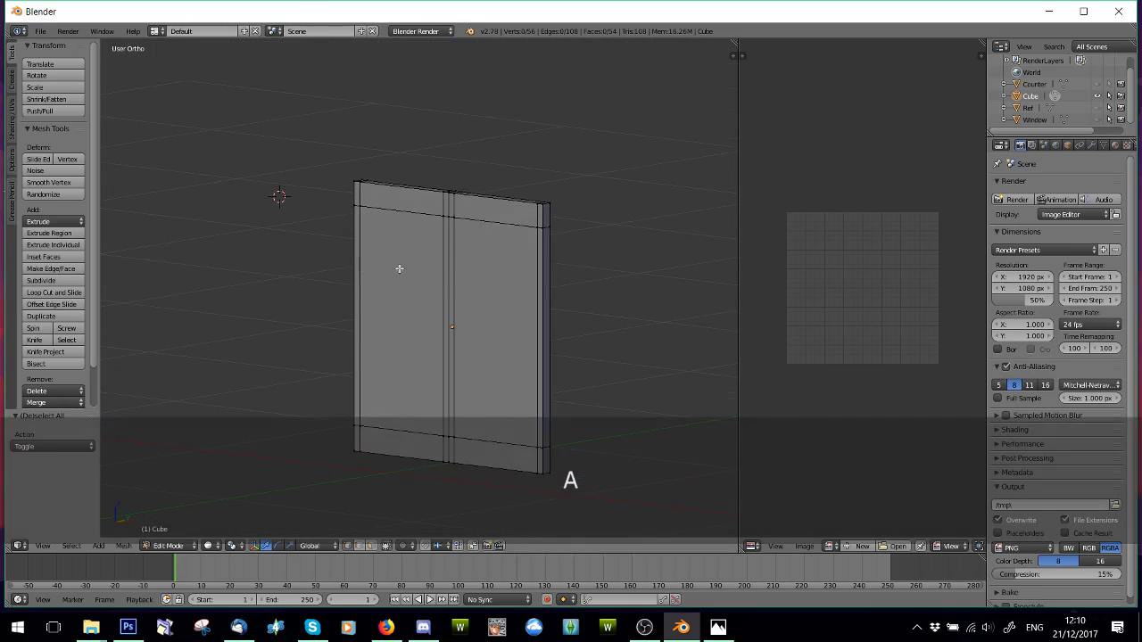
pyautogui.click(372, 545)
pyautogui.rightClick(466, 341)
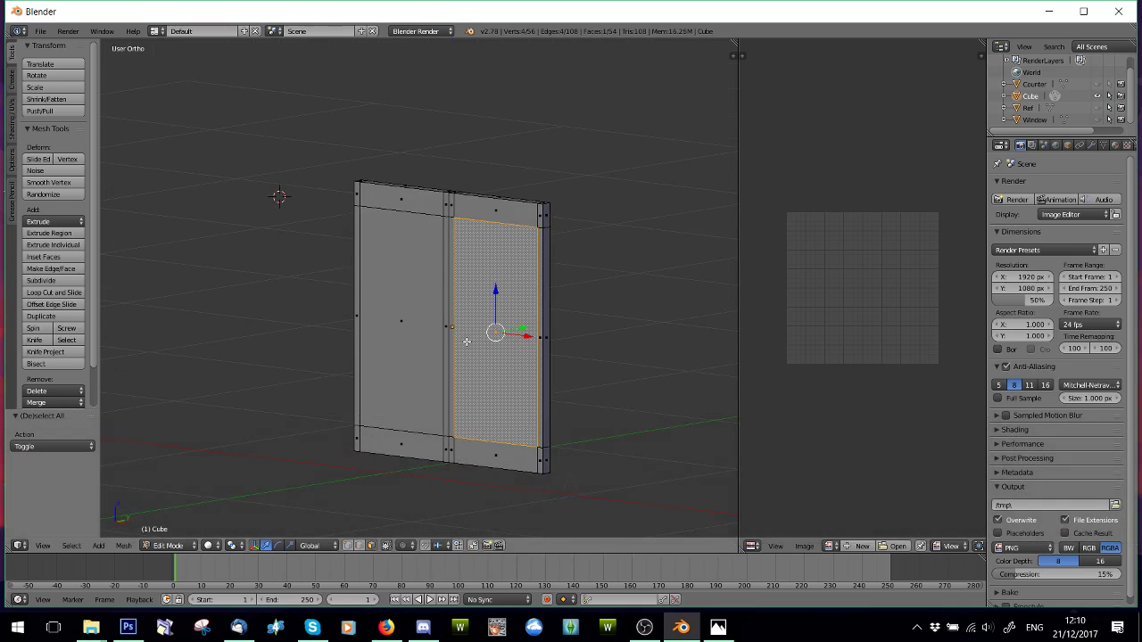
pyautogui.keyDown('shift'); pyautogui.rightClick(392, 318); pyautogui.keyUp('shift')
pyautogui.moveTo(392, 318); pyautogui.dragTo(463, 333, button='middle')
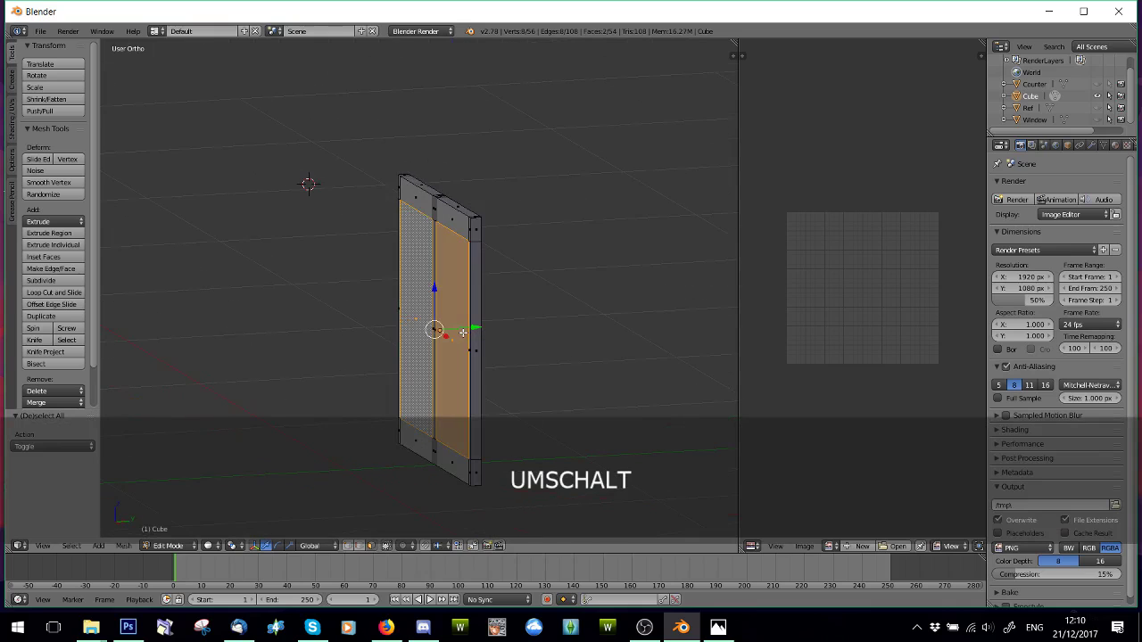
pyautogui.press('e')
pyautogui.middleClick(474, 331)
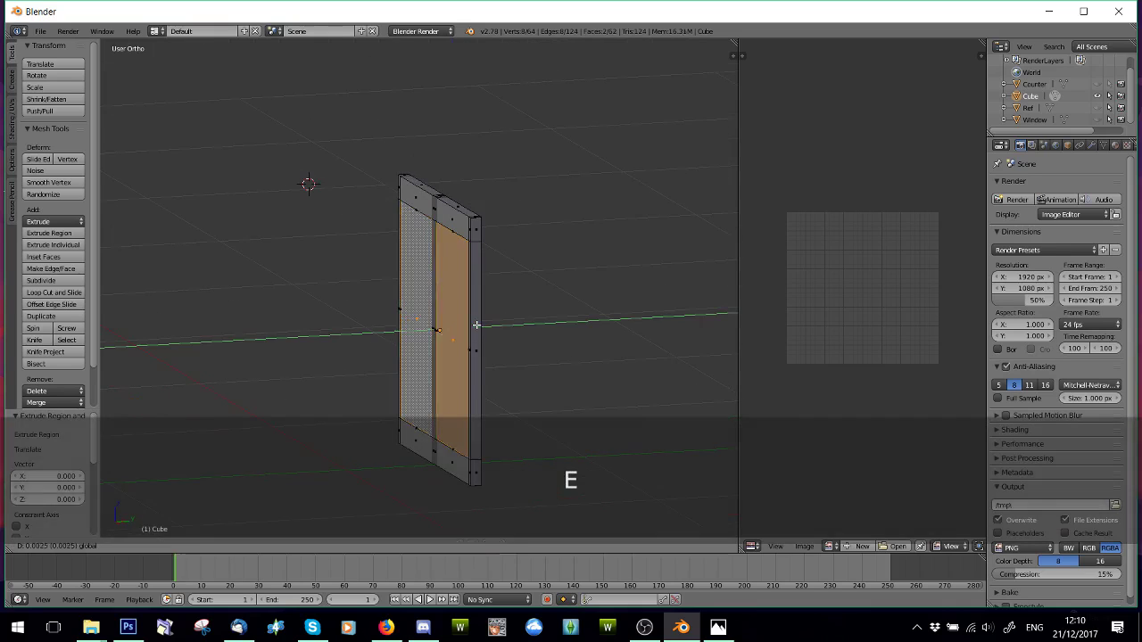
pyautogui.click(475, 328)
pyautogui.scroll(2, 438, 362)
pyautogui.moveTo(438, 362); pyautogui.dragTo(517, 329, button='middle')
pyautogui.press('a')
pyautogui.scroll(-1, 509, 334)
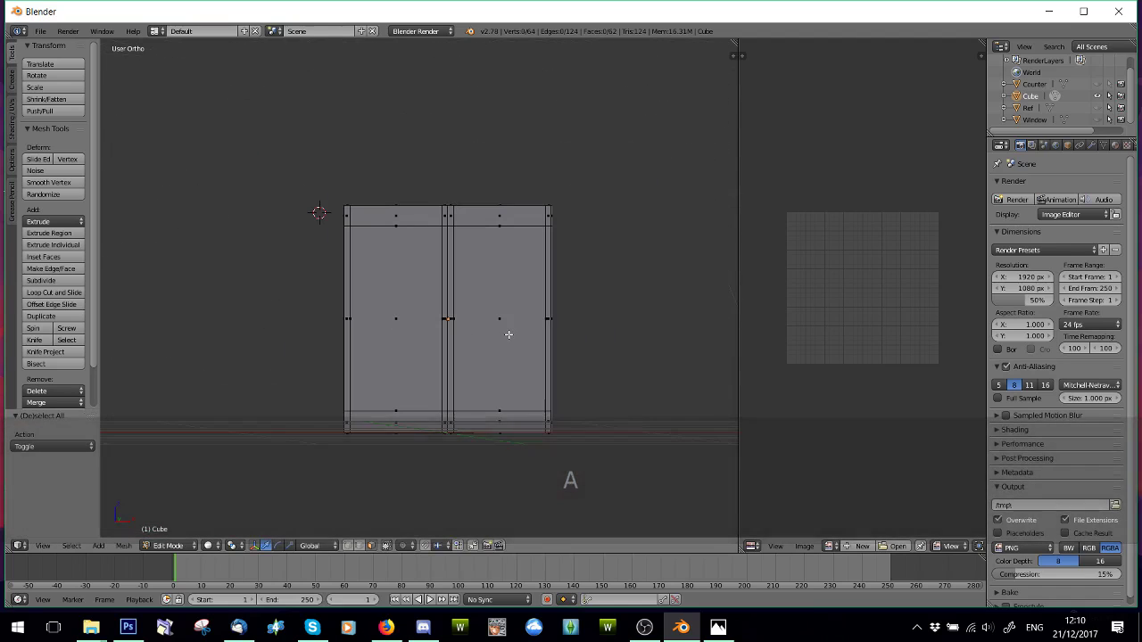
# - Compare the recessed panel with the bathroom panelling in the Photos reference and return to Blender
pyautogui.click(718, 627)
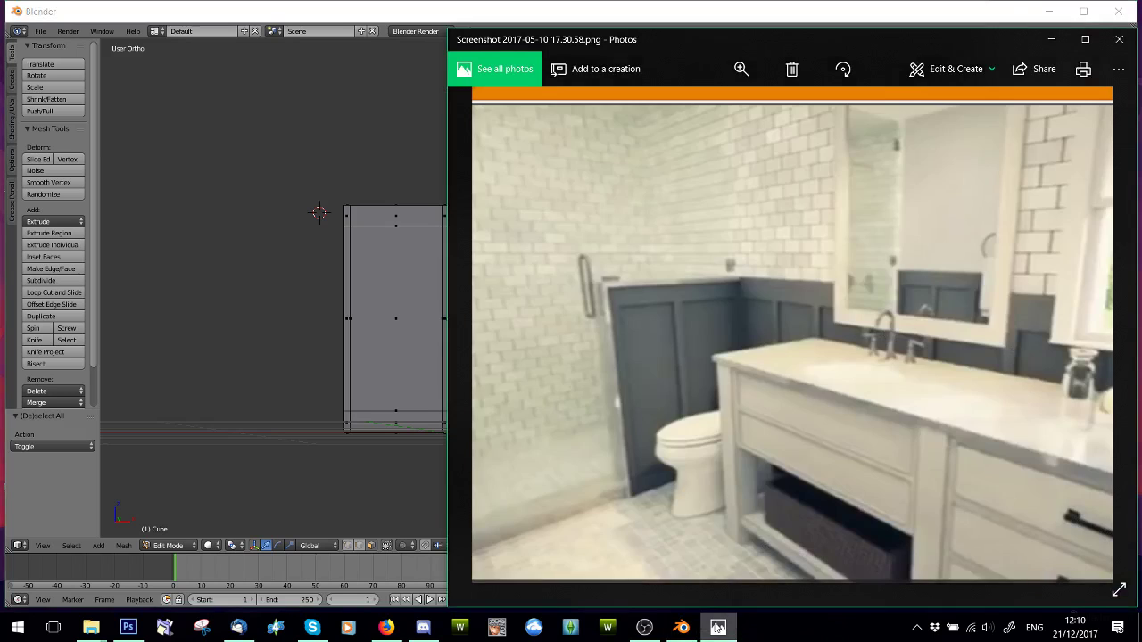
pyautogui.click(718, 627)
pyautogui.moveTo(486, 420); pyautogui.dragTo(308, 384, button='middle')
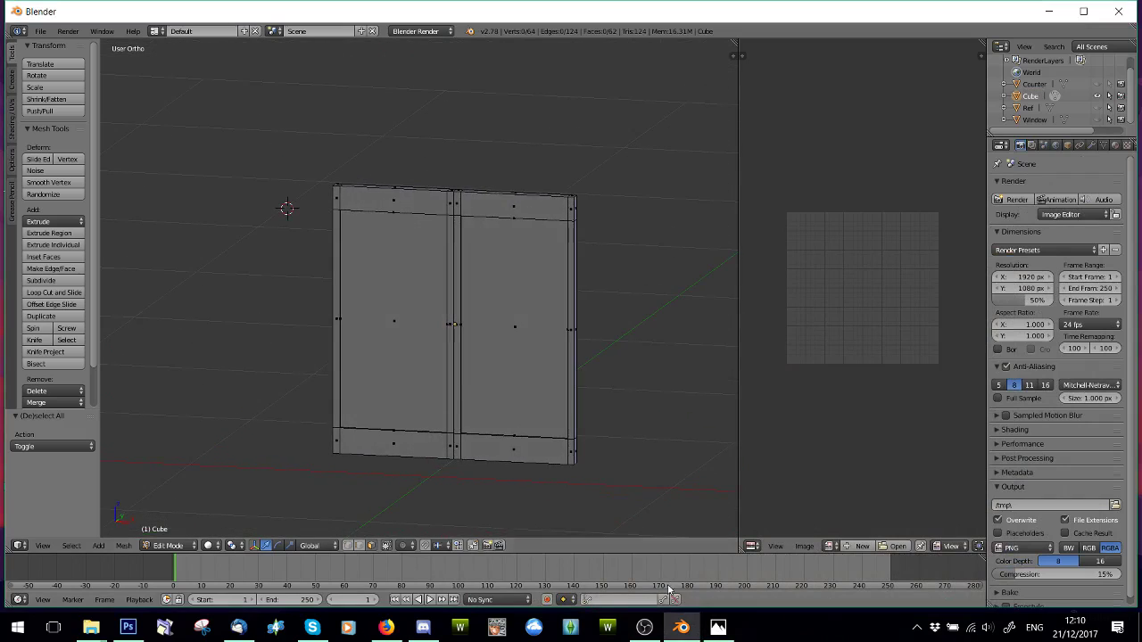
pyautogui.click(718, 627)
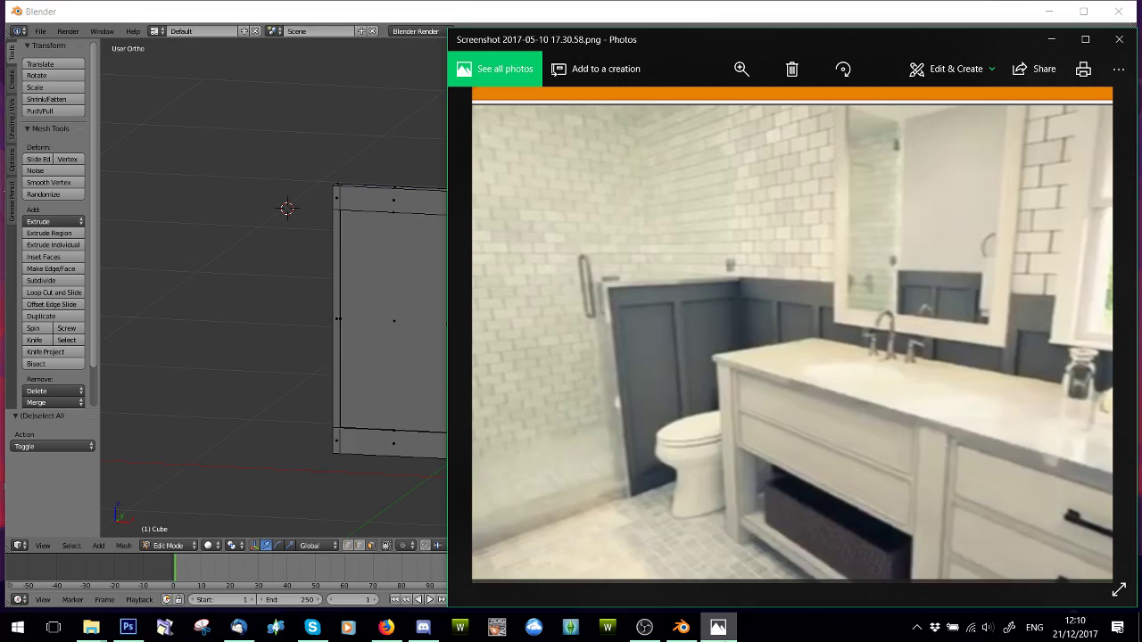
pyautogui.click(718, 627)
pyautogui.moveTo(209, 298); pyautogui.dragTo(280, 295, button='middle')
pyautogui.press('a')
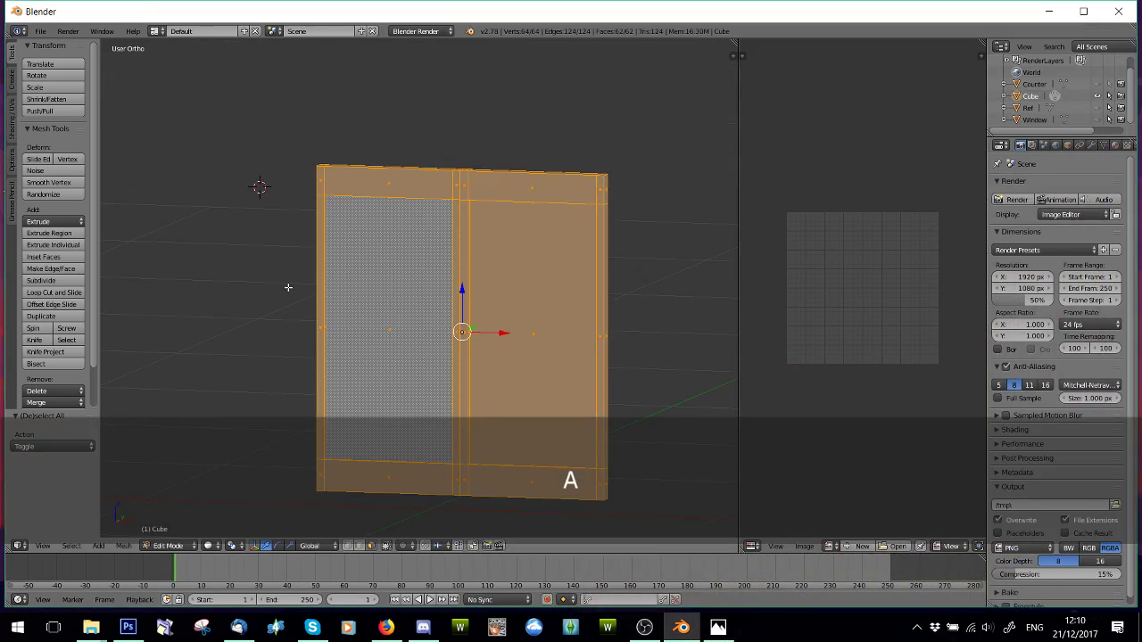
pyautogui.press('a')
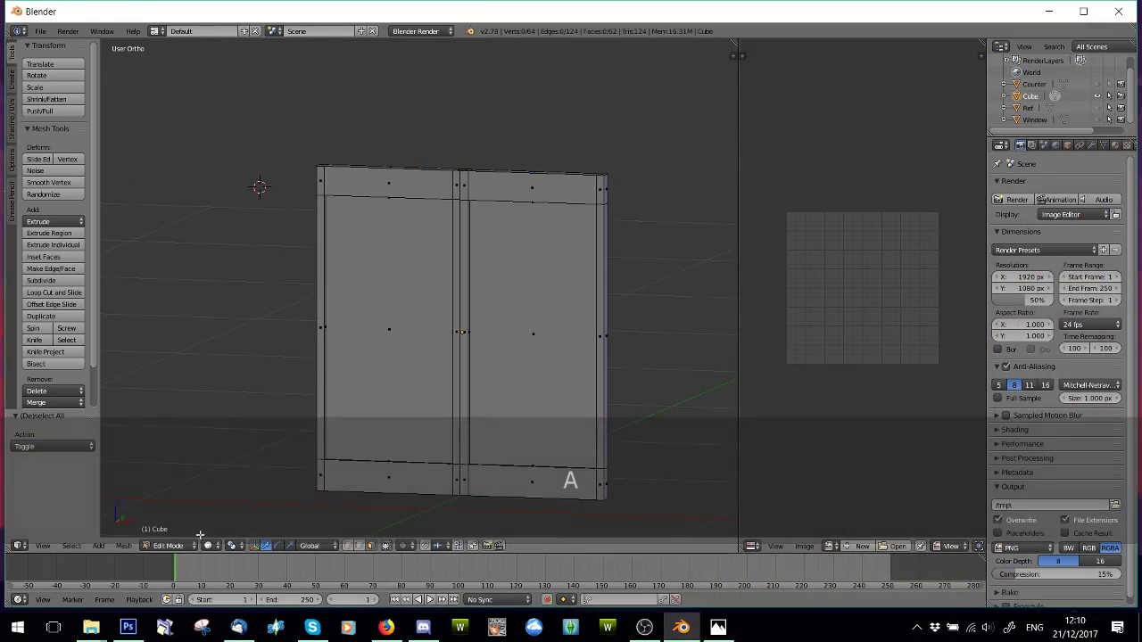
# - Switch to edge selection and select the four front border edges of the right recess, undoing any extra edge picked
pyautogui.scroll(2, 258, 415)
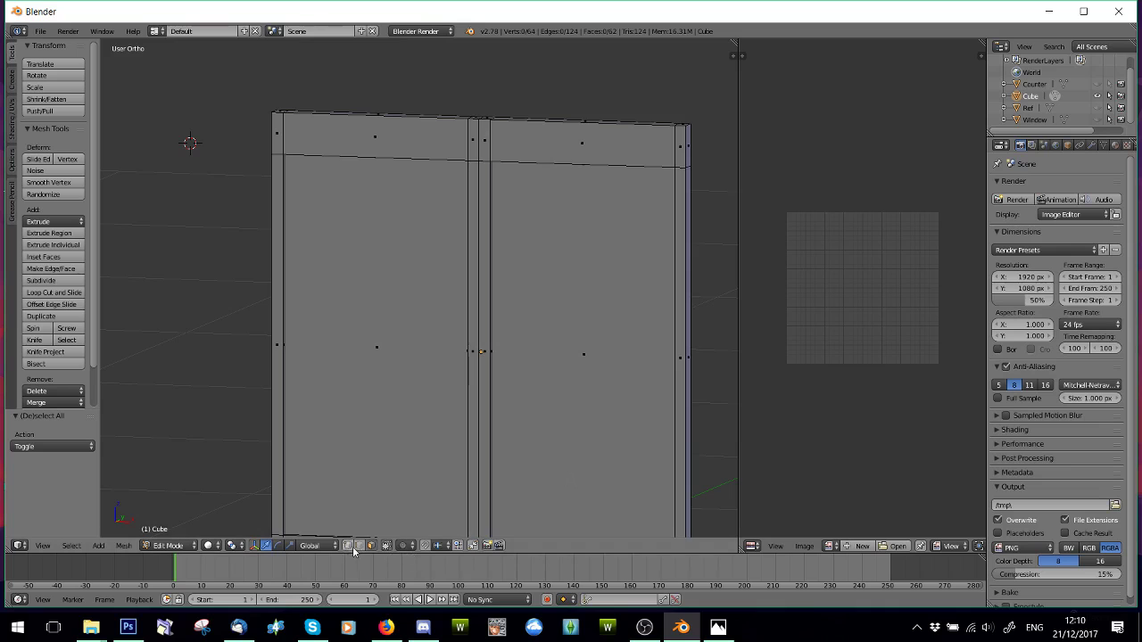
pyautogui.moveTo(387, 520); pyautogui.dragTo(584, 160, button='middle')
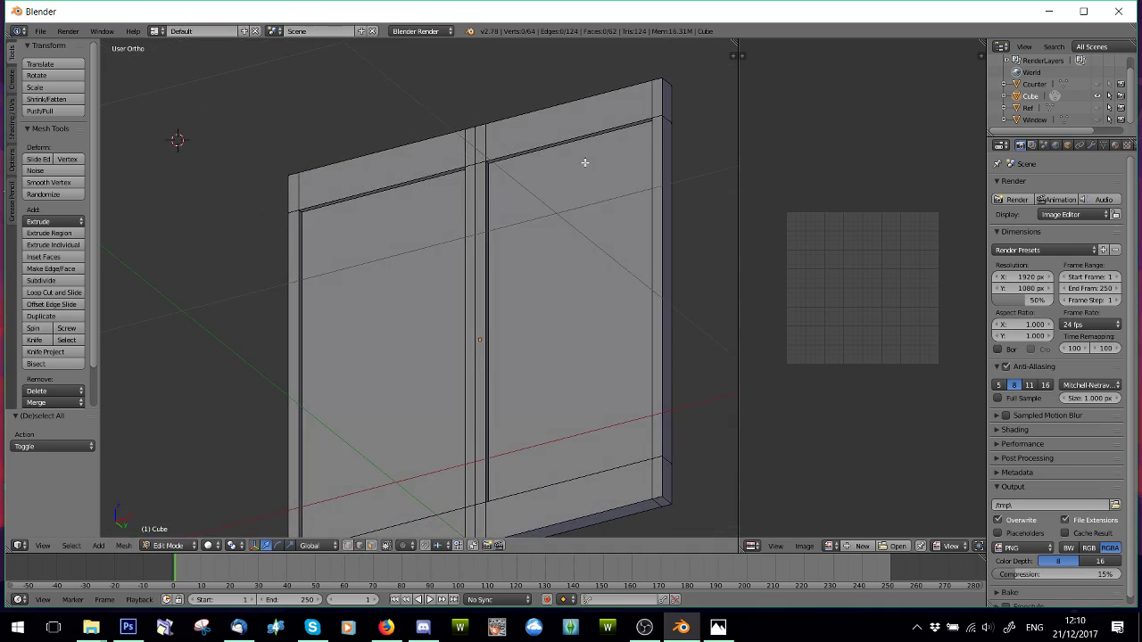
pyautogui.rightClick(580, 133)
pyautogui.keyDown('shift'); pyautogui.rightClick(651, 165); pyautogui.keyUp('shift')
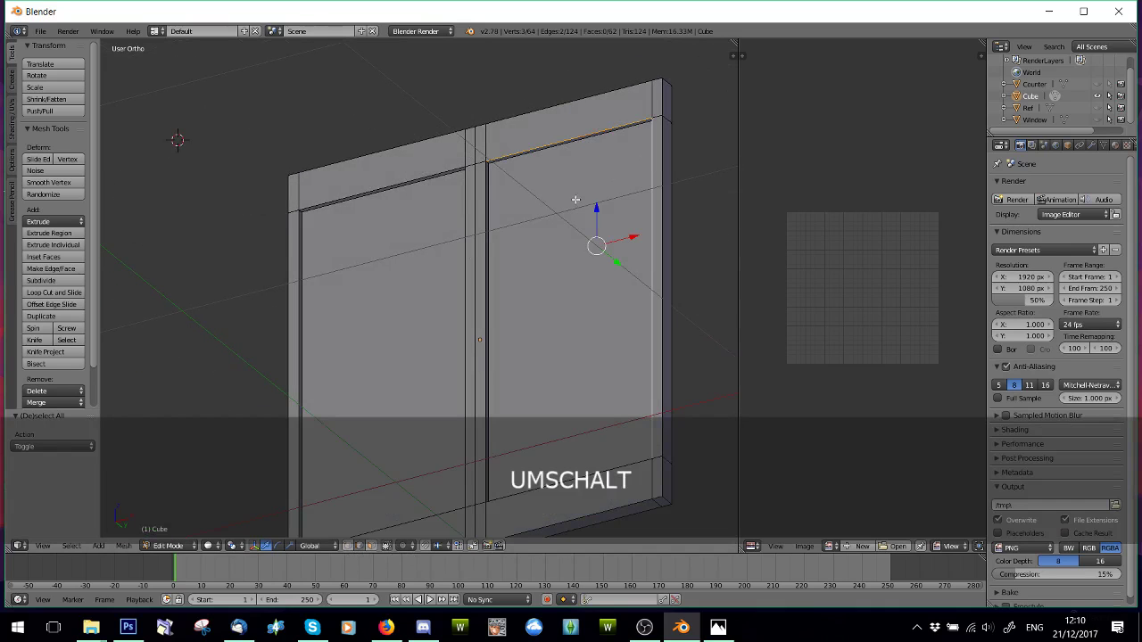
pyautogui.keyDown('shift'); pyautogui.rightClick(484, 263); pyautogui.keyUp('shift')
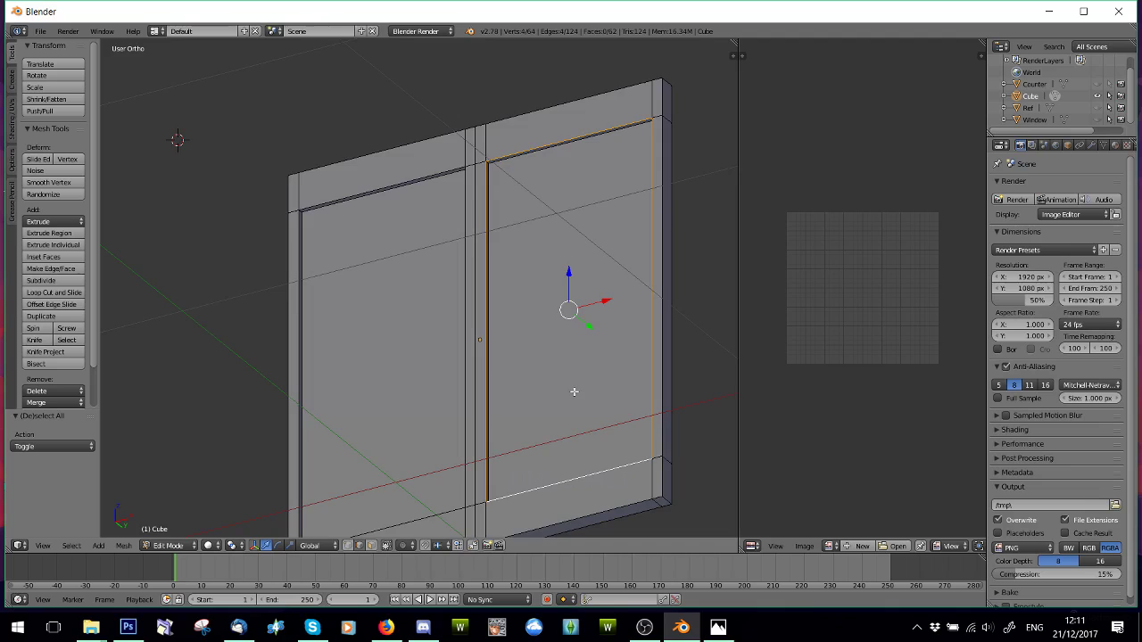
pyautogui.moveTo(574, 392); pyautogui.dragTo(551, 423, button='middle')
pyautogui.keyDown('shift'); pyautogui.rightClick(486, 314); pyautogui.keyUp('shift')
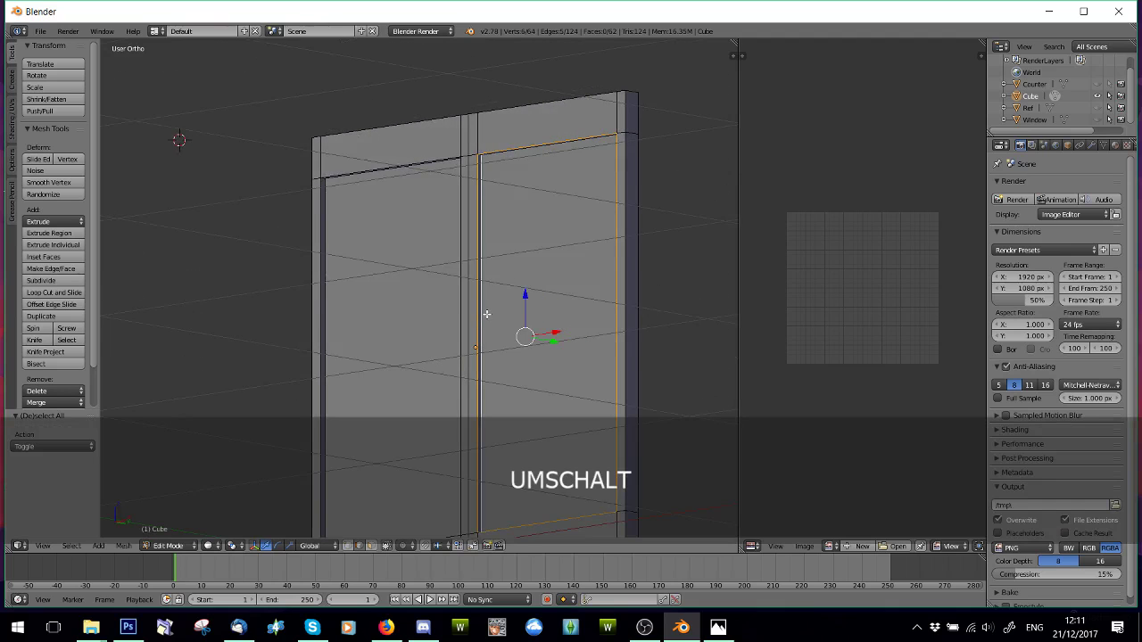
pyautogui.moveTo(509, 301); pyautogui.dragTo(564, 228, button='middle')
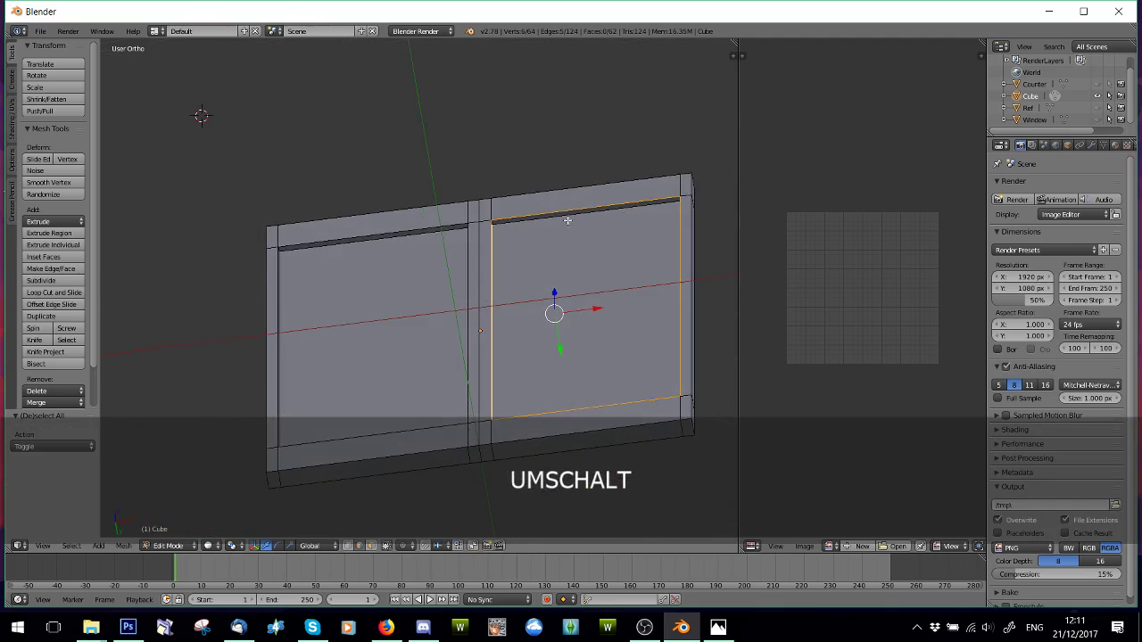
pyautogui.moveTo(559, 277); pyautogui.dragTo(475, 331, button='middle')
pyautogui.hotkey('ctrl', 'z')
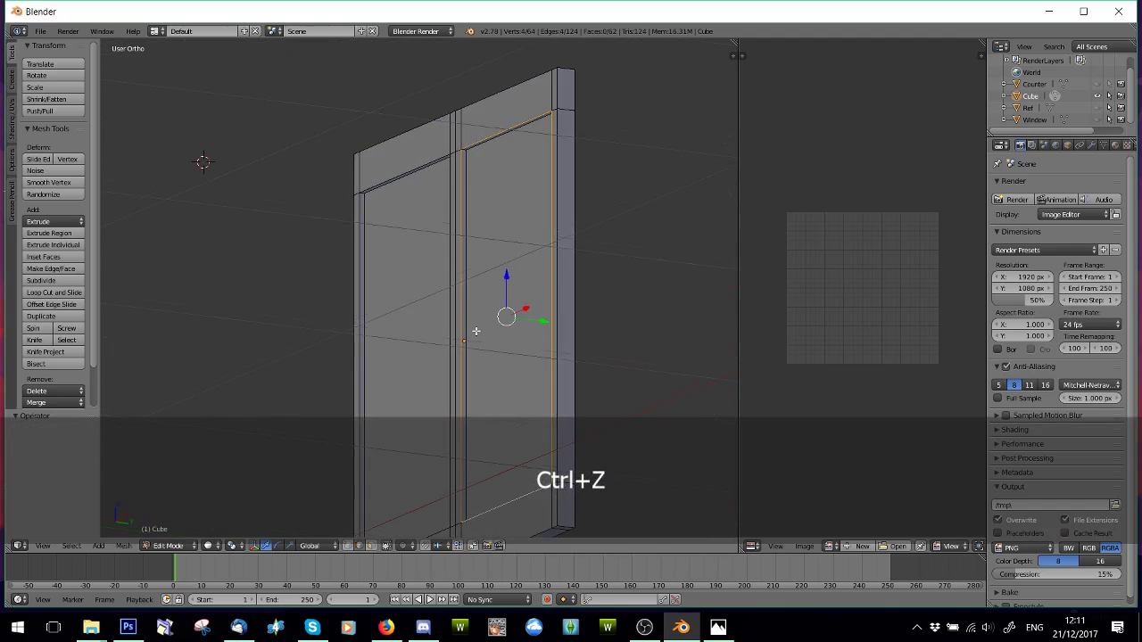
# - Add the short depth edges at the right recess's two upper corners to the selection
pyautogui.scroll(4, 456, 194)
pyautogui.keyDown('shift'); pyautogui.moveTo(456, 195); pyautogui.dragTo(474, 319, button='middle'); pyautogui.keyUp('shift')
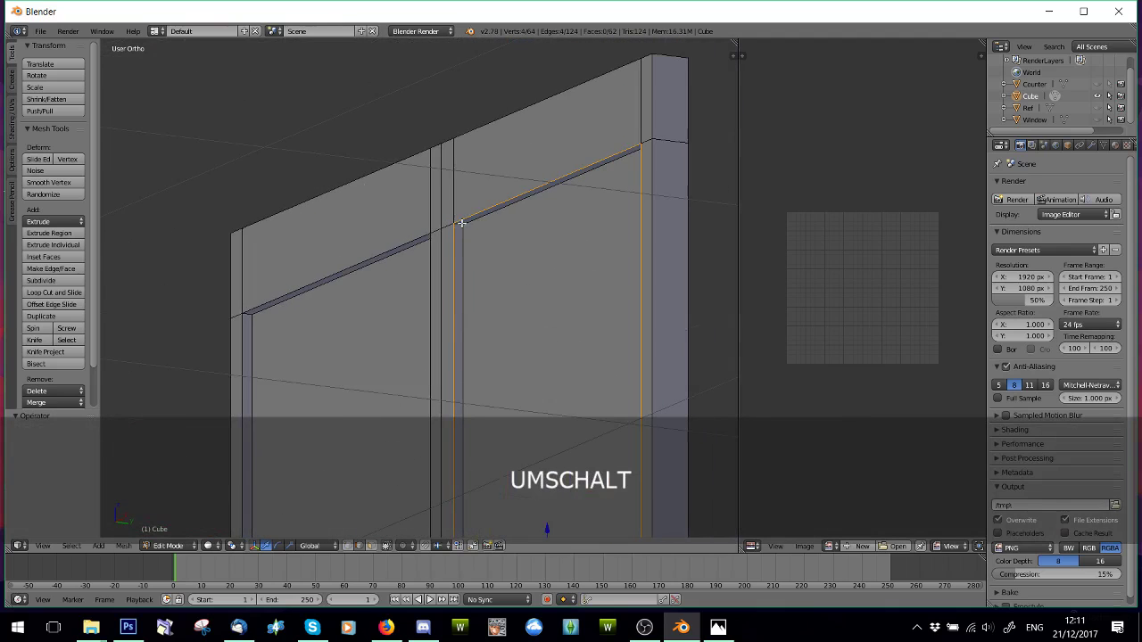
pyautogui.moveTo(469, 273); pyautogui.dragTo(652, 280, button='middle')
pyautogui.keyDown('shift'); pyautogui.rightClick(727, 306); pyautogui.keyUp('shift')
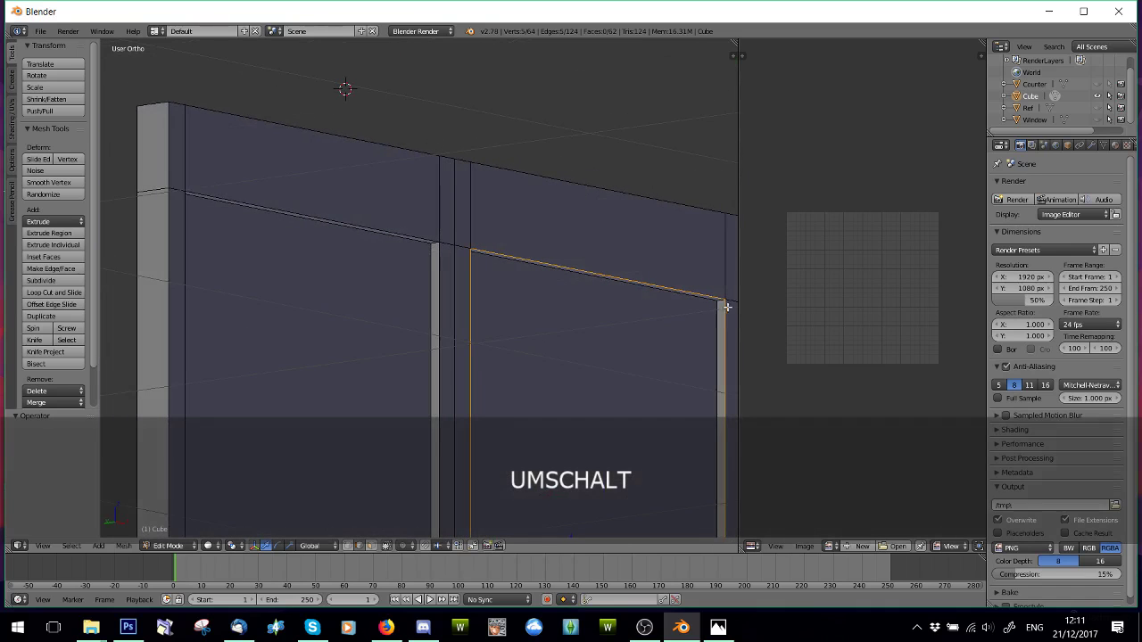
# - Add the short depth edges at the right recess's two lower corners and mark all the selected edges as seams
pyautogui.scroll(-4, 553, 410)
pyautogui.keyDown('shift'); pyautogui.moveTo(498, 505); pyautogui.dragTo(528, 125, button='middle'); pyautogui.keyUp('shift')
pyautogui.moveTo(546, 171); pyautogui.dragTo(401, 240, button='middle')
pyautogui.scroll(4, 391, 360)
pyautogui.keyDown('shift'); pyautogui.rightClick(365, 357); pyautogui.keyUp('shift')
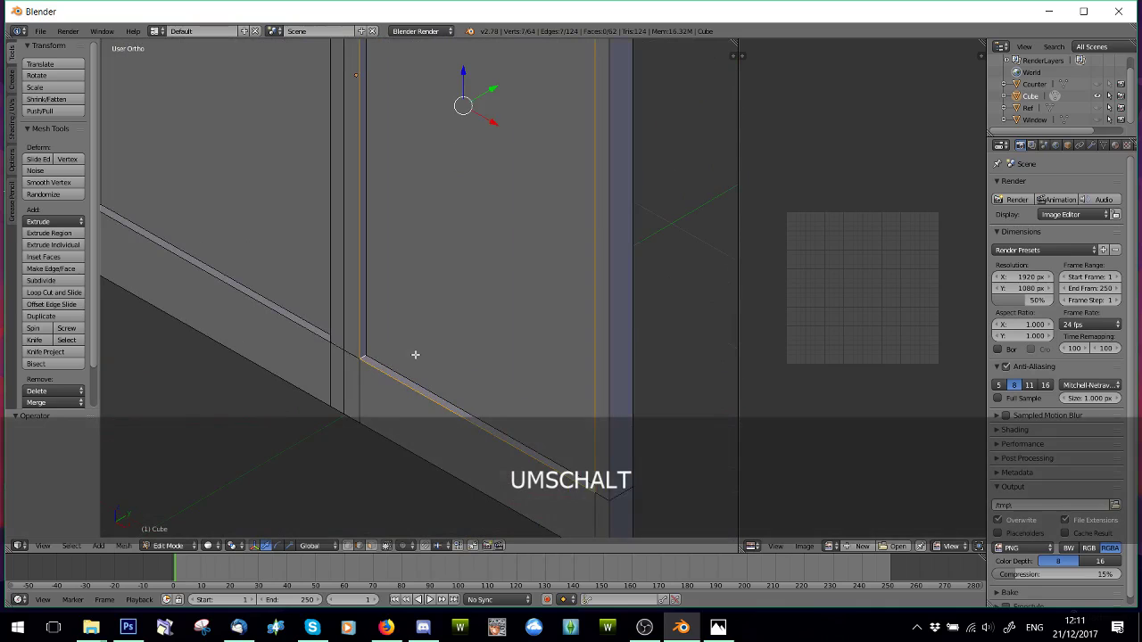
pyautogui.moveTo(416, 355); pyautogui.dragTo(591, 354, button='middle')
pyautogui.keyDown('shift'); pyautogui.rightClick(609, 349); pyautogui.keyUp('shift')
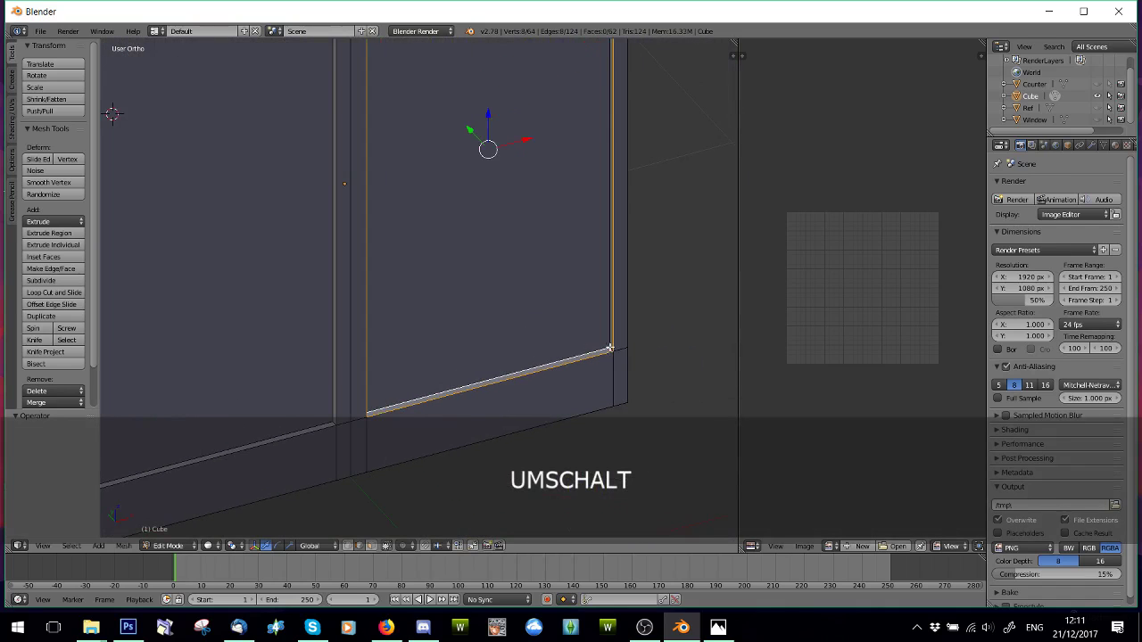
pyautogui.hotkey('ctrl', 'z')
pyautogui.keyDown('shift'); pyautogui.rightClick(614, 349); pyautogui.keyUp('shift')
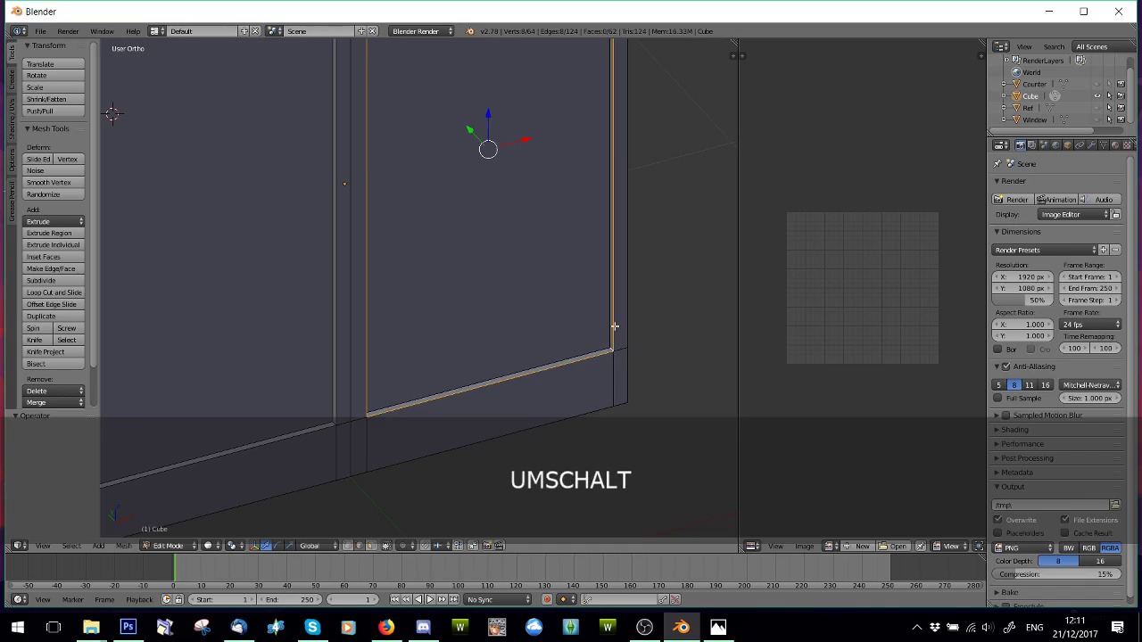
pyautogui.scroll(-3, 535, 268)
pyautogui.moveTo(615, 327); pyautogui.dragTo(433, 214, button='middle')
pyautogui.hotkey('ctrl', 'e')
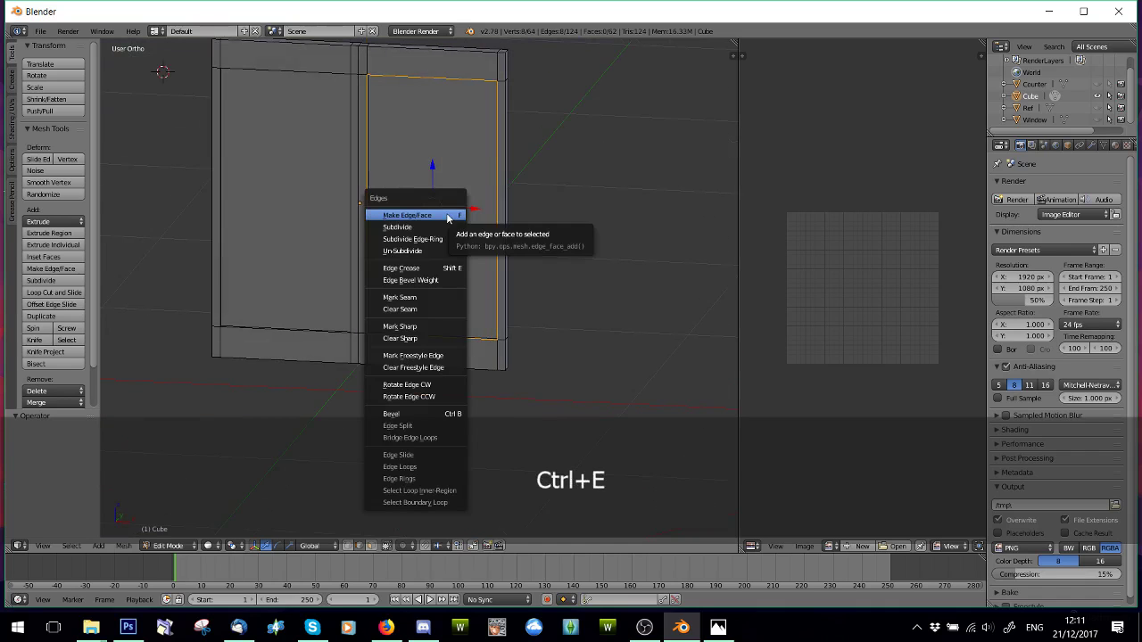
pyautogui.click(418, 298)
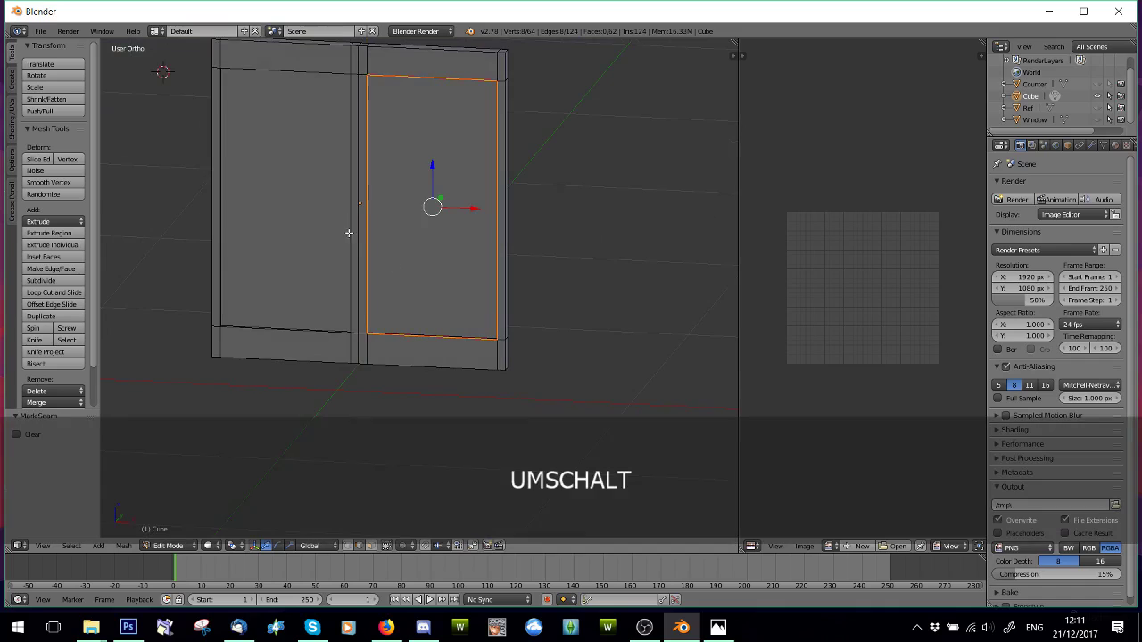
# - Select the four front border edges of the left recess, undoing wrongly picked edges along its outer side
pyautogui.keyDown('shift'); pyautogui.moveTo(347, 234); pyautogui.dragTo(415, 269, button='middle'); pyautogui.keyUp('shift')
pyautogui.rightClick(416, 267)
pyautogui.keyDown('shift'); pyautogui.rightClick(387, 167); pyautogui.keyUp('shift')
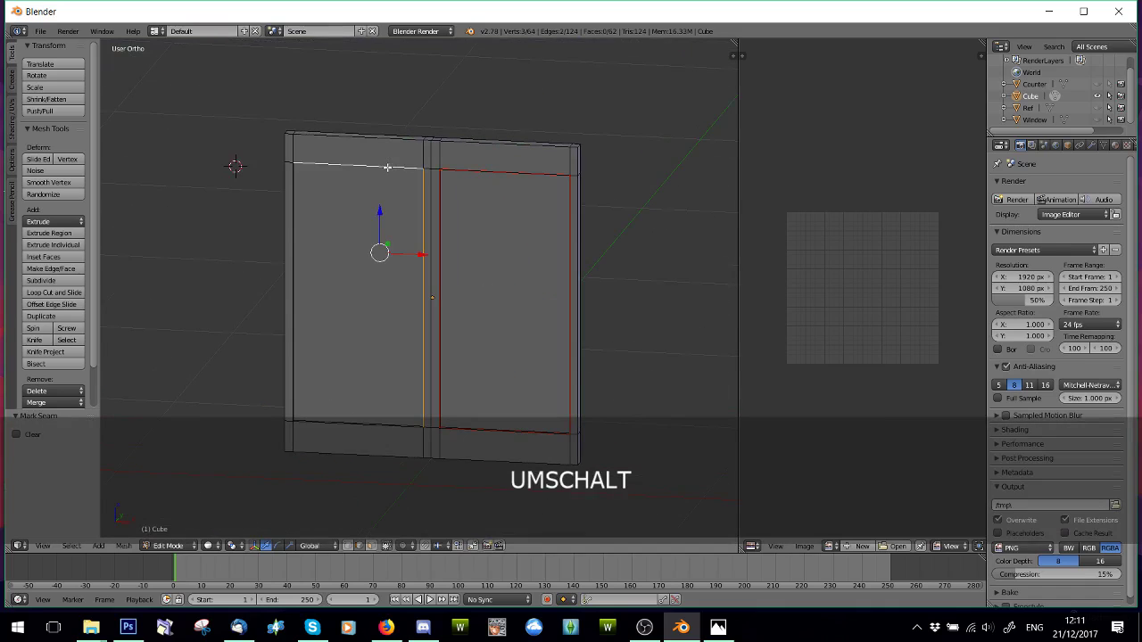
pyautogui.keyDown('shift'); pyautogui.rightClick(296, 241); pyautogui.keyUp('shift')
pyautogui.moveTo(326, 289); pyautogui.dragTo(286, 313, button='middle')
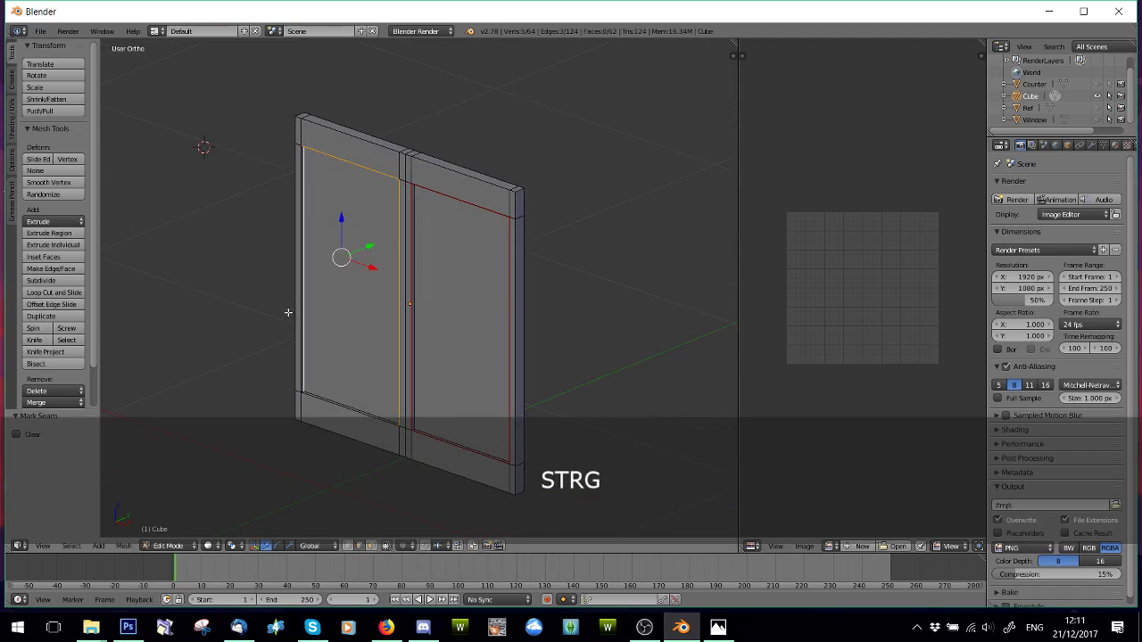
pyautogui.hotkey('ctrl', 'z')
pyautogui.keyDown('shift'); pyautogui.rightClick(296, 268); pyautogui.keyUp('shift')
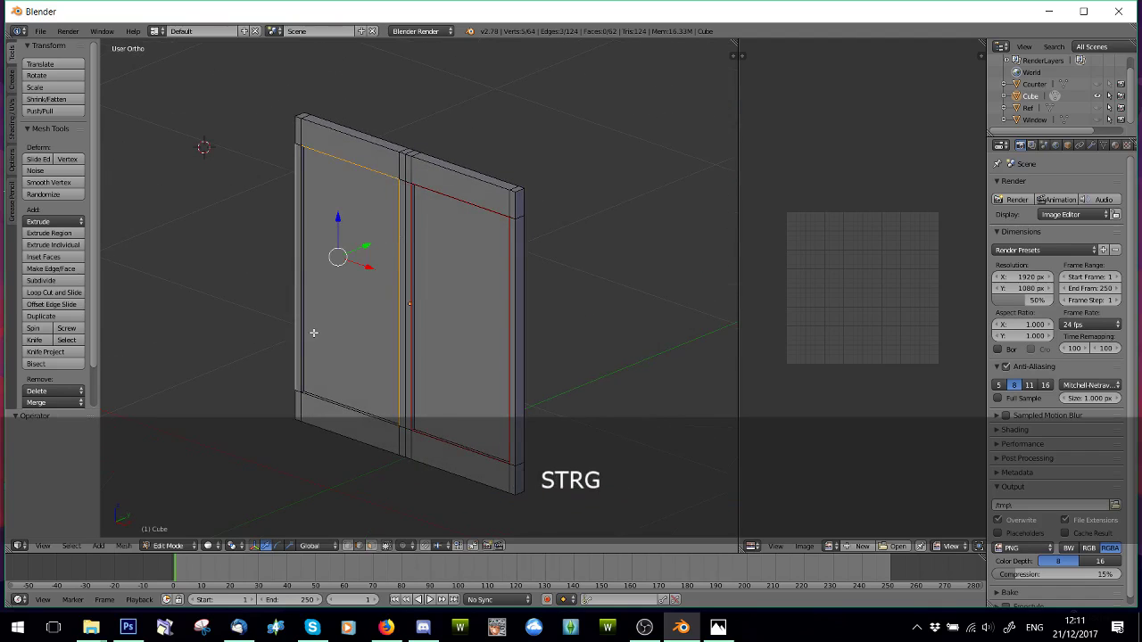
pyautogui.hotkey('ctrl', 'z')
pyautogui.keyDown('shift'); pyautogui.rightClick(302, 301); pyautogui.keyUp('shift')
pyautogui.keyDown('shift'); pyautogui.rightClick(339, 408); pyautogui.keyUp('shift')
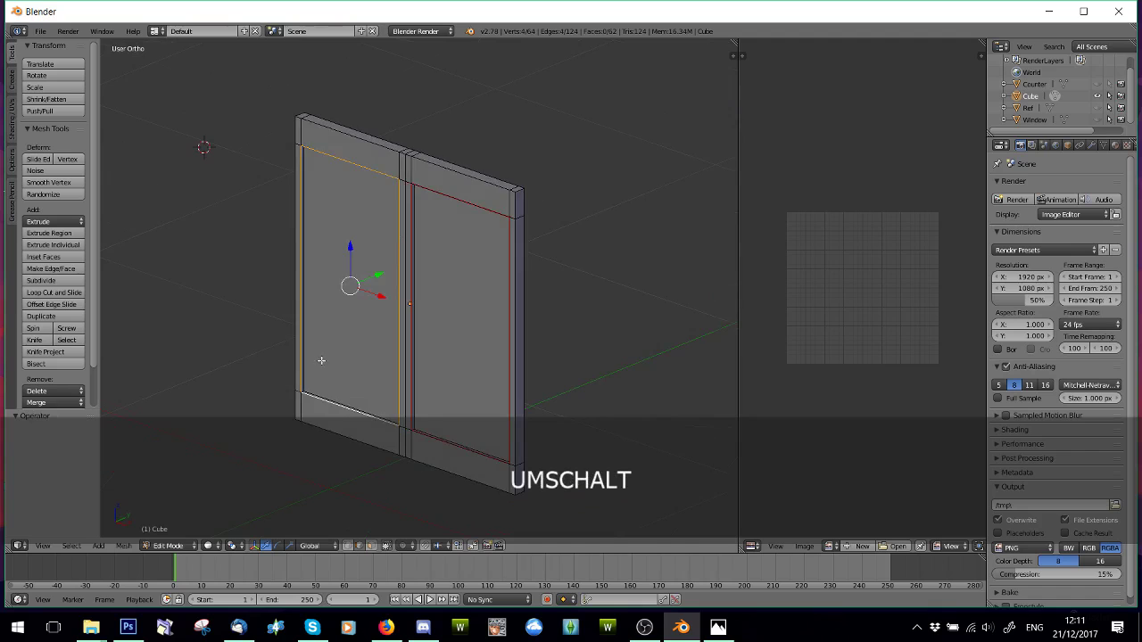
# - Add the short depth edges at the left recess's two lower corners to the selection
pyautogui.scroll(6, 316, 370)
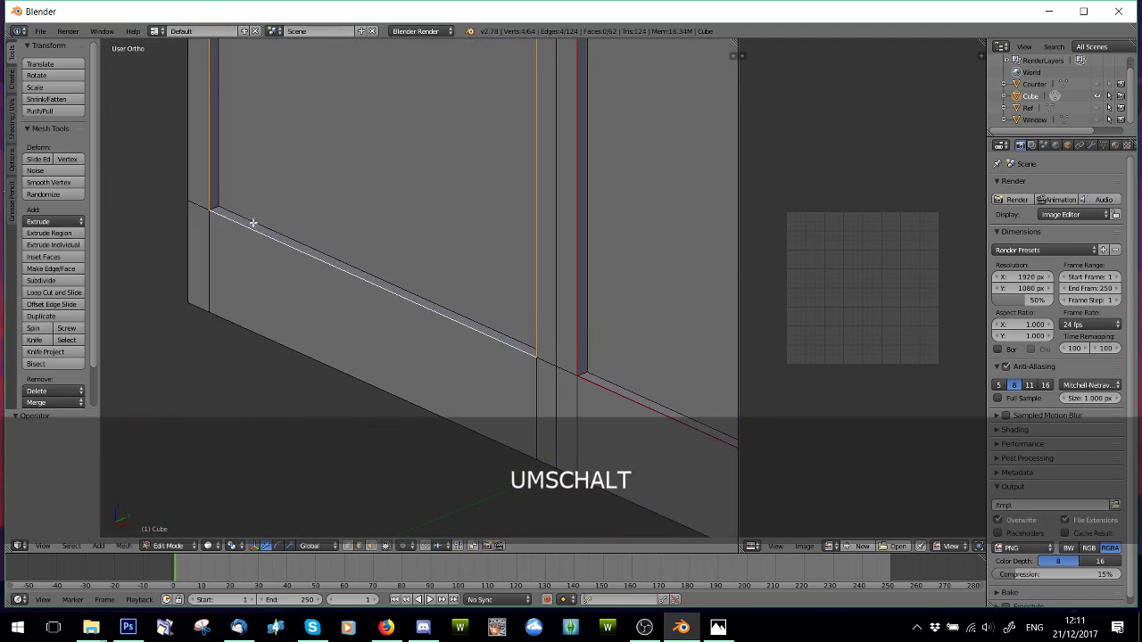
pyautogui.scroll(-4, 364, 276)
pyautogui.keyDown('shift'); pyautogui.rightClick(404, 259); pyautogui.keyUp('shift')
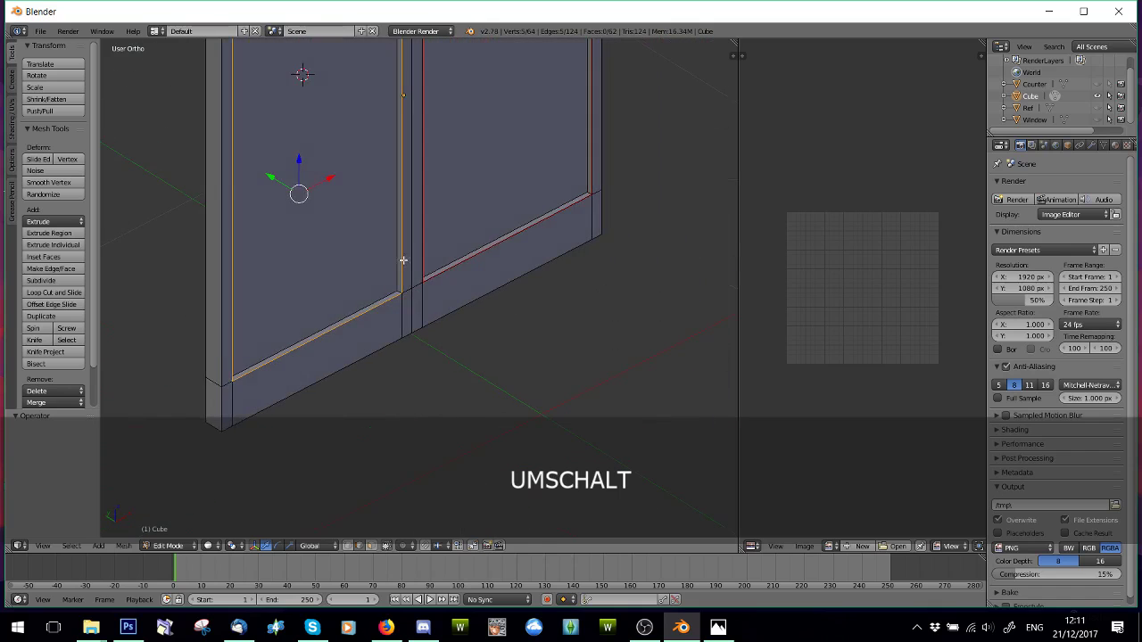
pyautogui.keyDown('shift'); pyautogui.rightClick(395, 295); pyautogui.keyUp('shift')
pyautogui.scroll(-2, 395, 294)
pyautogui.hotkey('ctrl', 'z')
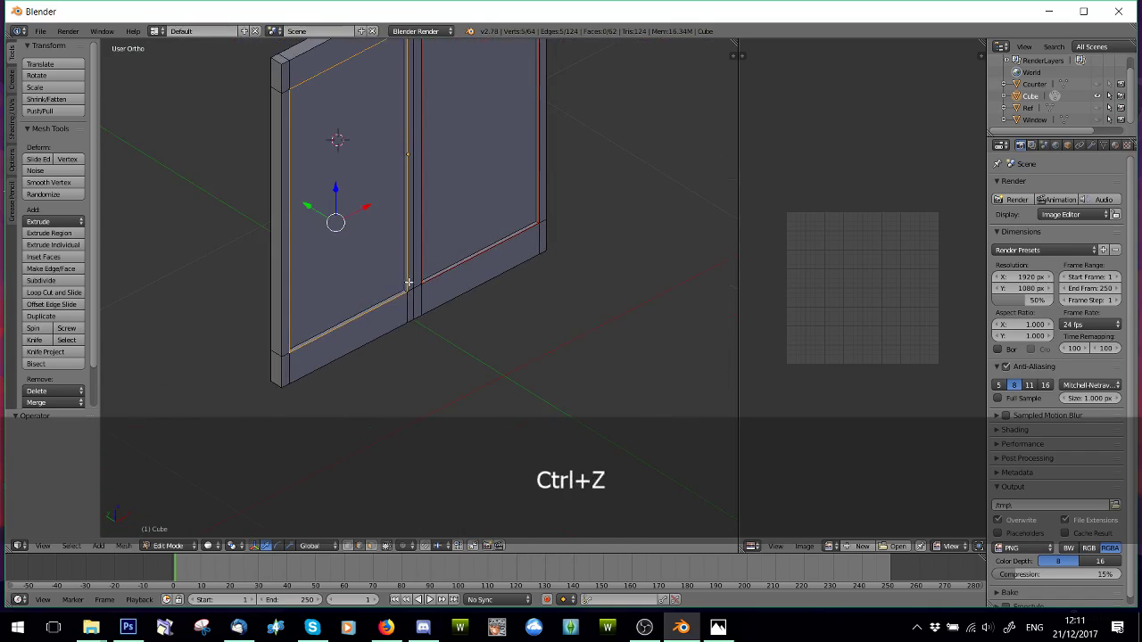
pyautogui.scroll(3, 394, 293)
pyautogui.keyDown('shift'); pyautogui.rightClick(393, 293); pyautogui.keyUp('shift')
# - Add the short depth edges at the left recess's two upper corners to the selection
pyautogui.scroll(5, 406, 268)
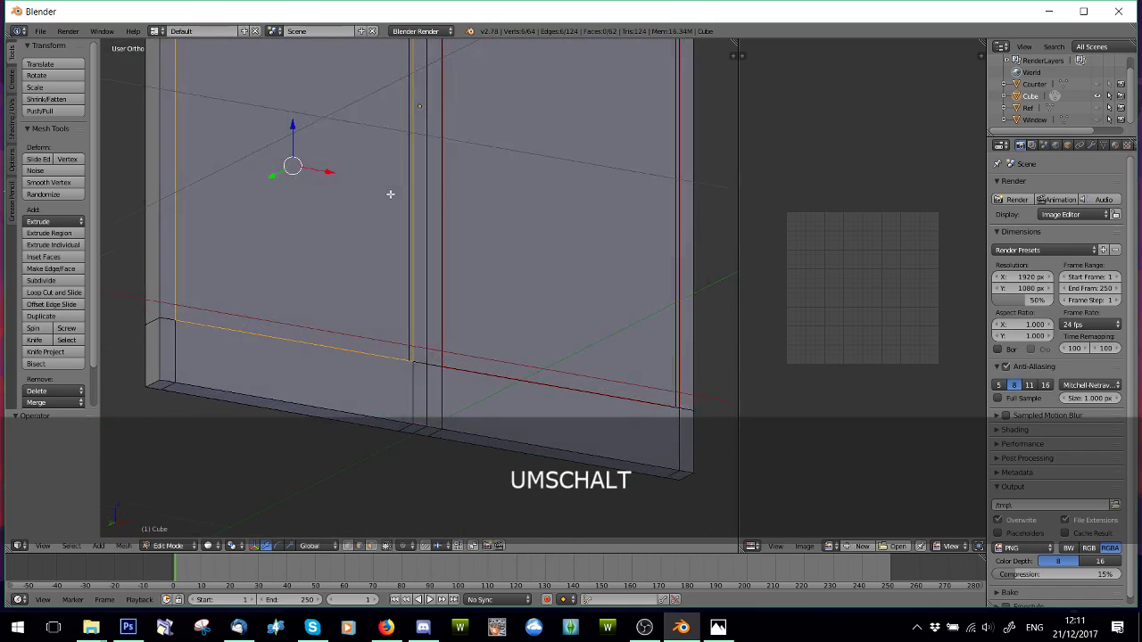
pyautogui.keyDown('shift'); pyautogui.scroll(2, 397, 357); pyautogui.keyUp('shift')
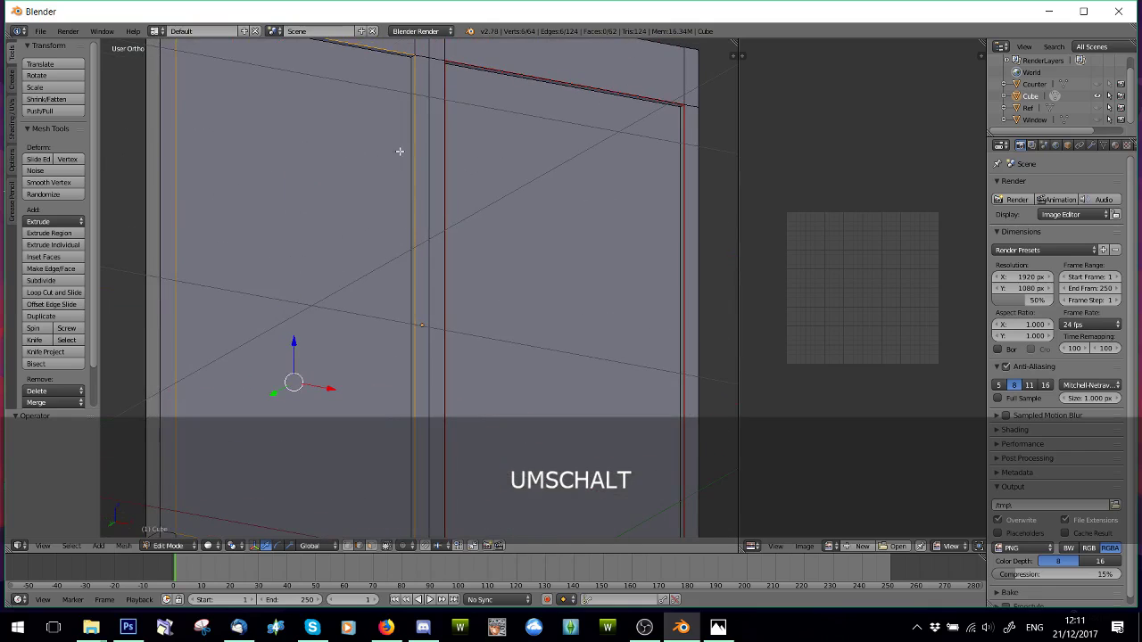
pyautogui.keyDown('shift'); pyautogui.rightClick(413, 58); pyautogui.keyUp('shift')
pyautogui.scroll(-5, 372, 178)
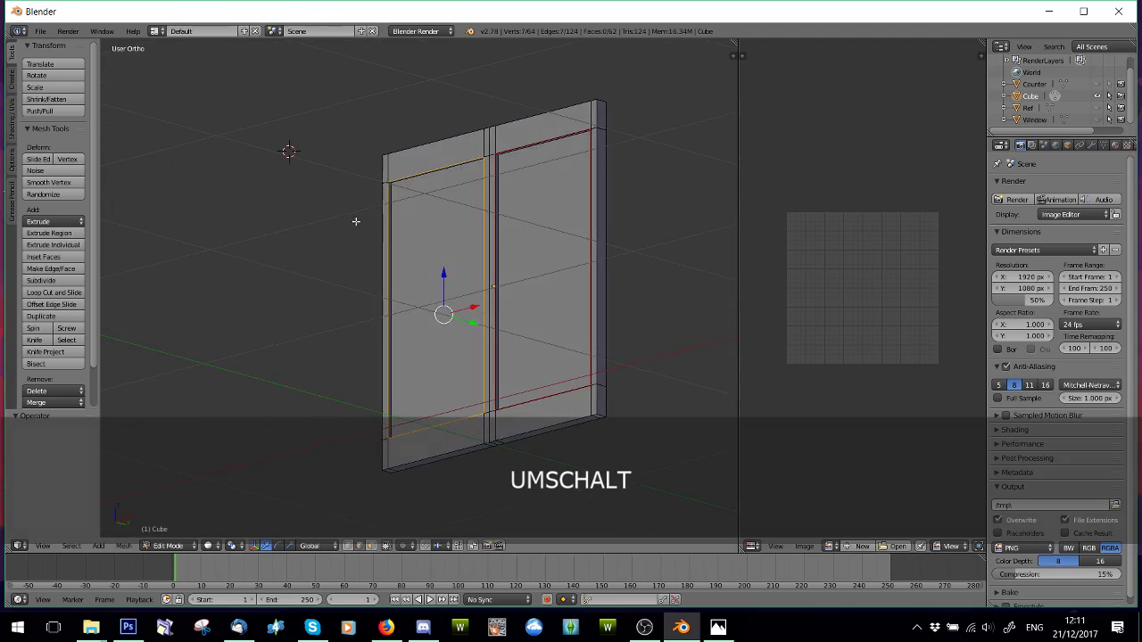
pyautogui.scroll(5, 397, 133)
pyautogui.keyDown('shift'); pyautogui.scroll(3, 153, 230); pyautogui.keyUp('shift')
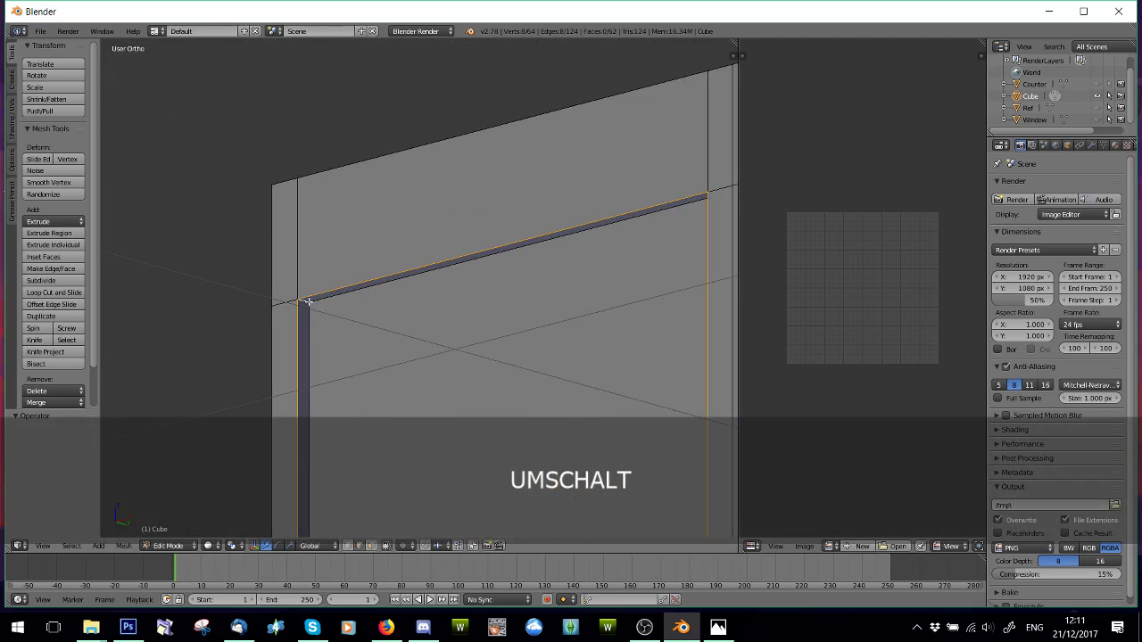
pyautogui.hotkey('ctrl', 'r')
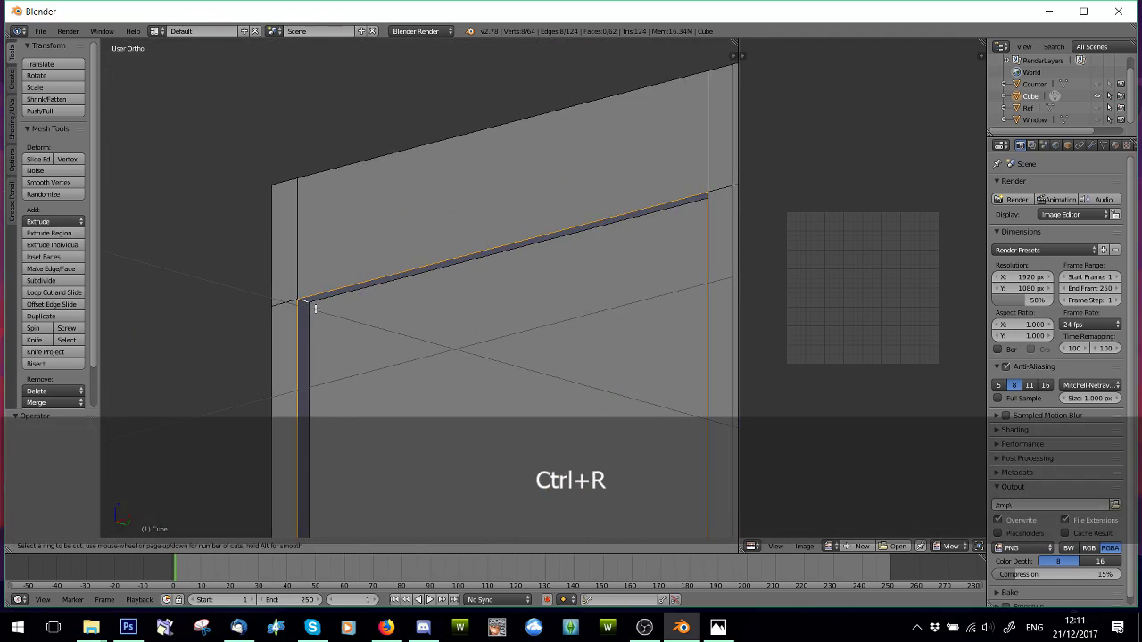
pyautogui.click(315, 308)
pyautogui.hotkey('ctrl', 'z')
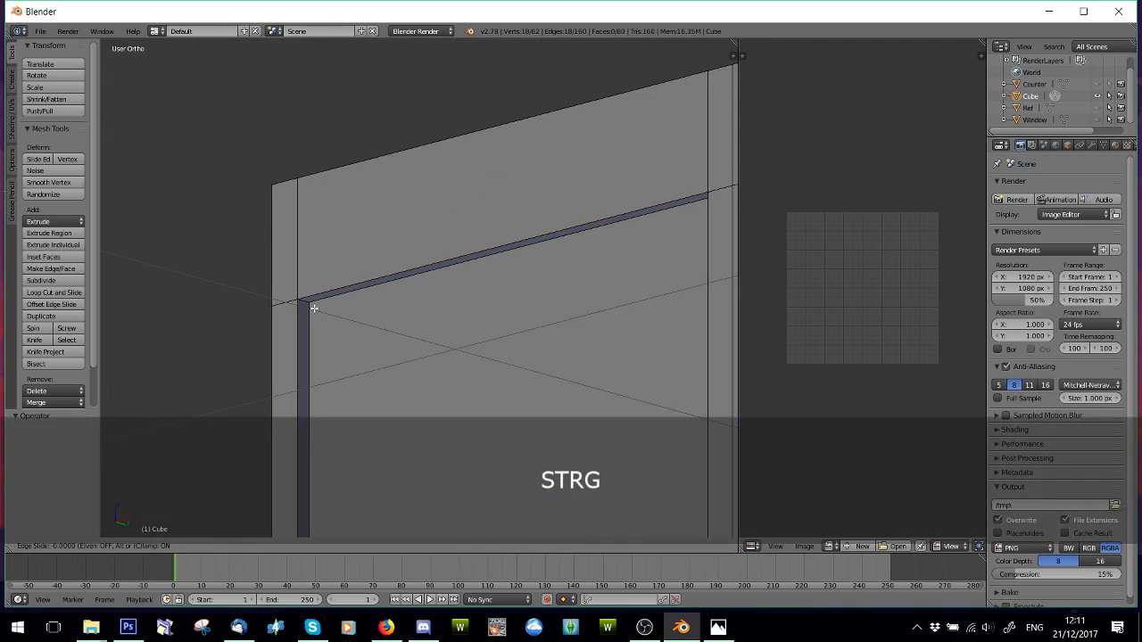
pyautogui.hotkey('ctrl', 'z')
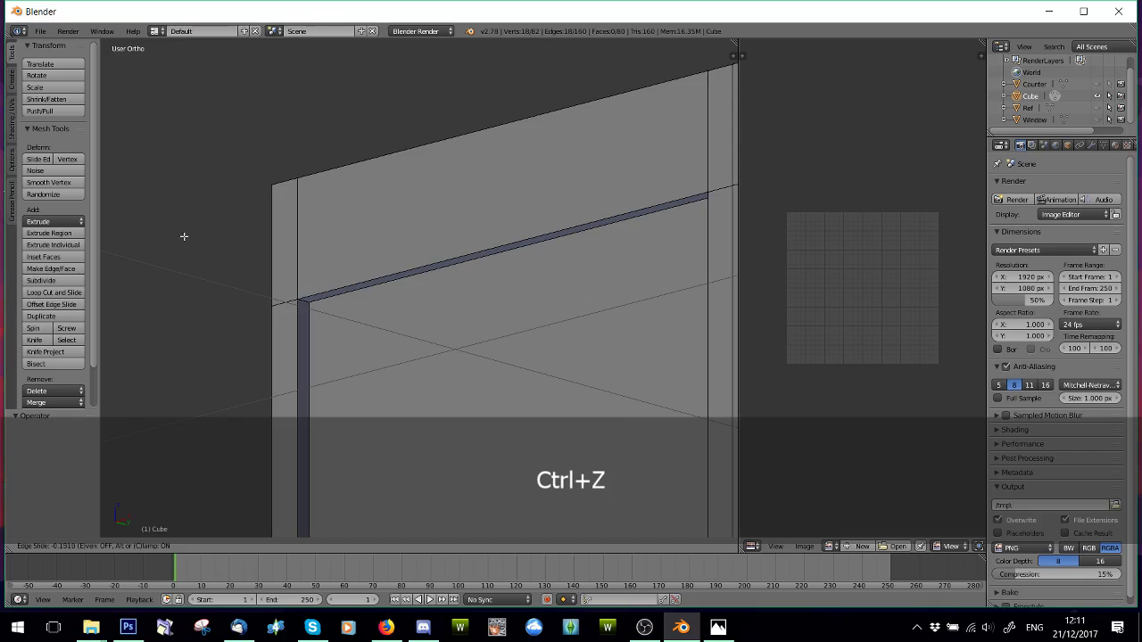
pyautogui.hotkey('ctrl', 'z')
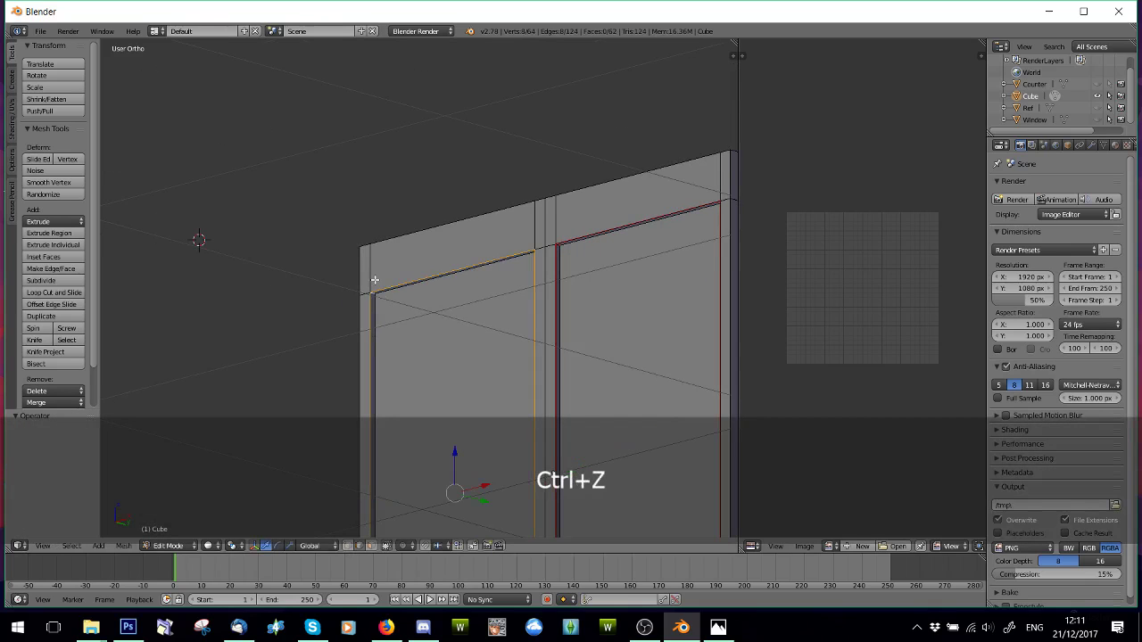
pyautogui.hotkey('ctrl', 'z')
# - Mark the selected border and corner edges of the left recess as seams and deselect everything
pyautogui.scroll(3, 374, 303)
pyautogui.hotkey('ctrl', 'e')
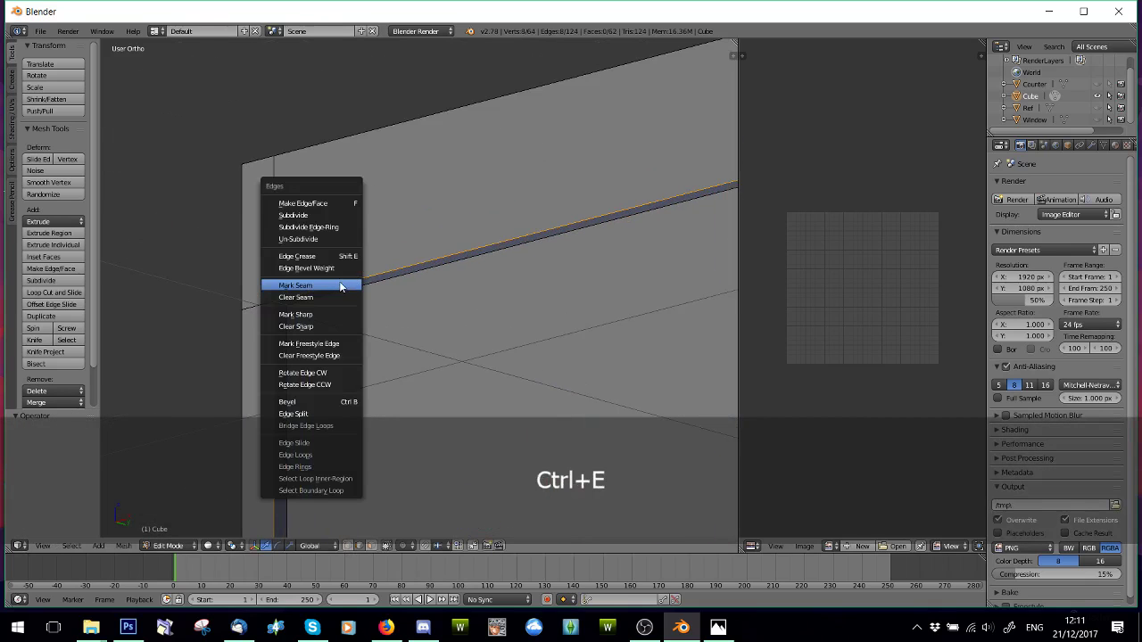
pyautogui.click(340, 285)
pyautogui.scroll(-7, 356, 283)
pyautogui.press('a')
# - Select the short depth edges at the panel's four outer corners and mark them as seams
pyautogui.moveTo(418, 341); pyautogui.dragTo(459, 298, button='middle')
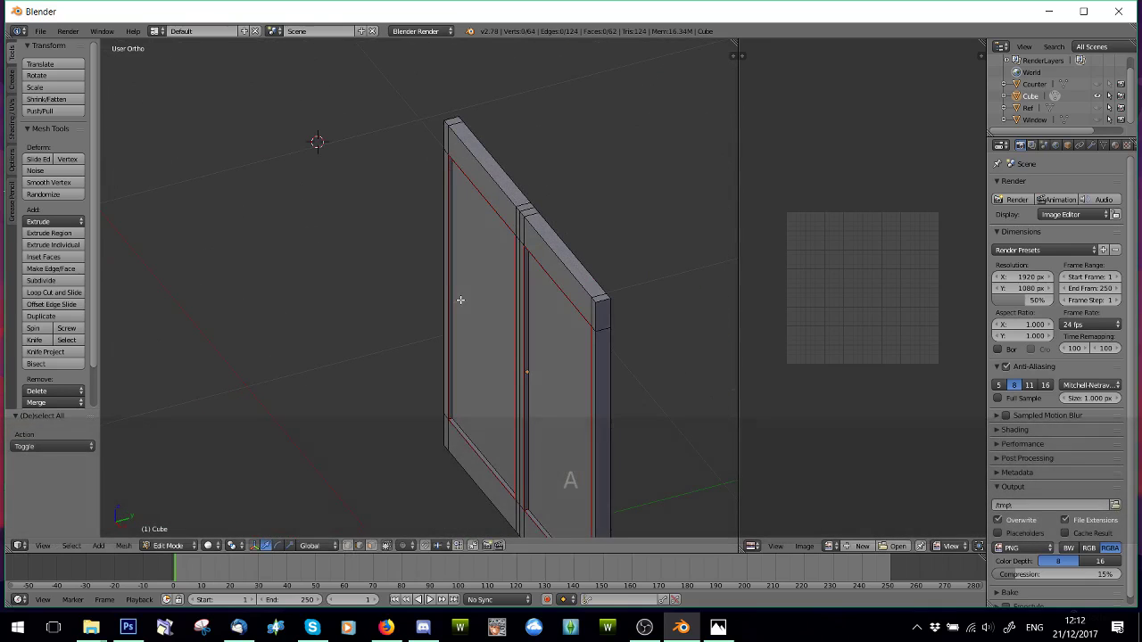
pyautogui.rightClick(603, 300)
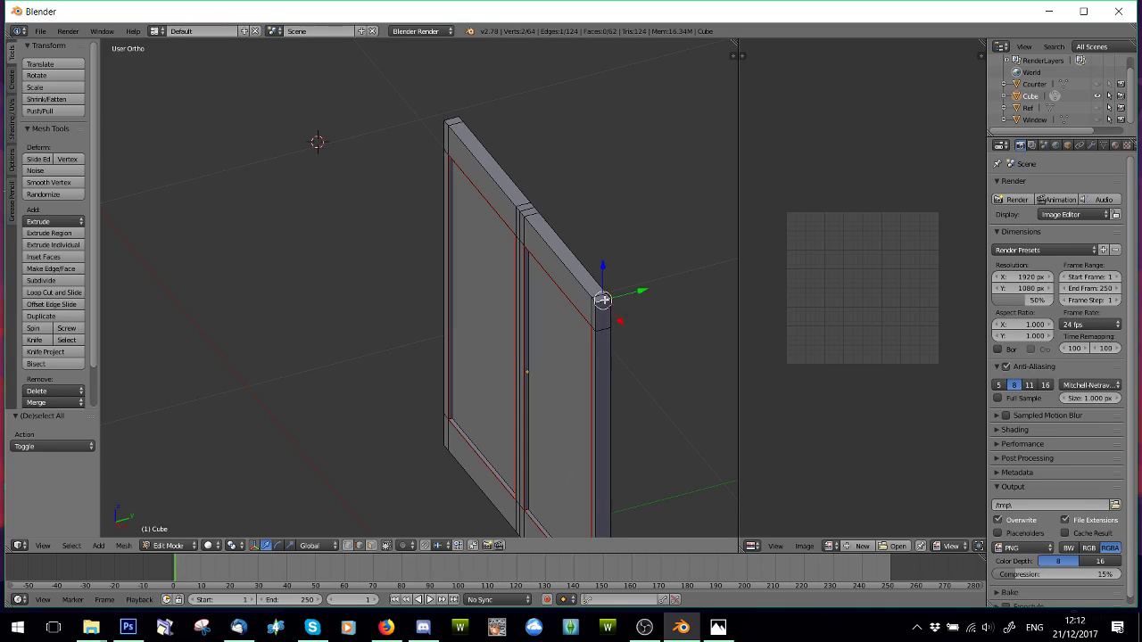
pyautogui.keyDown('shift'); pyautogui.rightClick(451, 128); pyautogui.keyUp('shift')
pyautogui.scroll(-5, 478, 170)
pyautogui.moveTo(479, 170); pyautogui.dragTo(377, 232, button='middle')
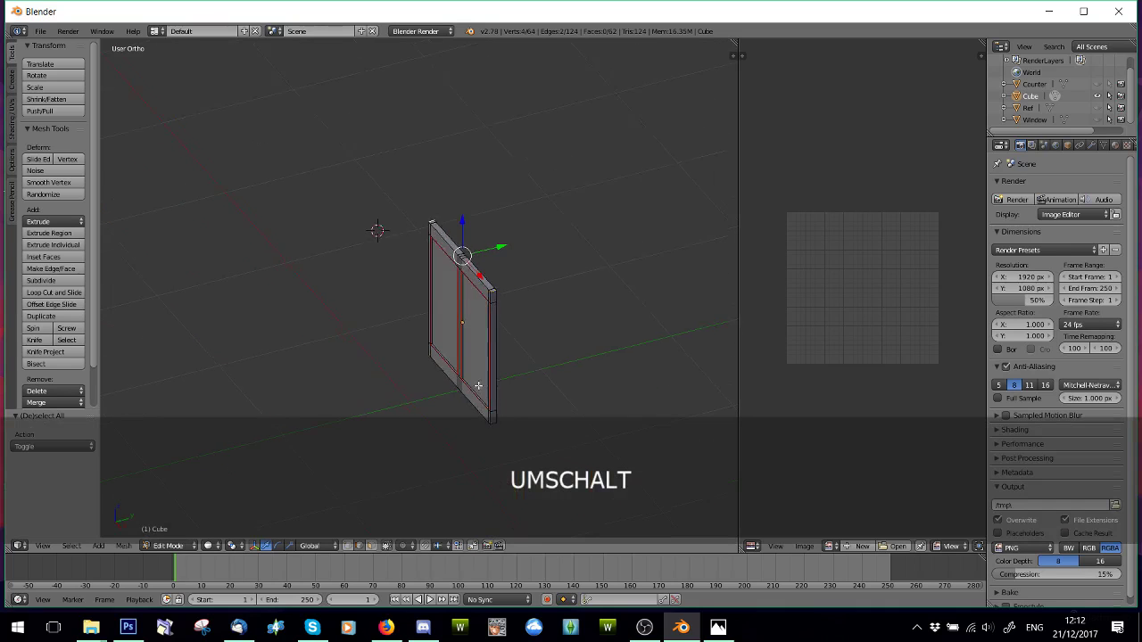
pyautogui.moveTo(510, 313); pyautogui.dragTo(518, 326, button='middle')
pyautogui.keyDown('shift'); pyautogui.rightClick(518, 326); pyautogui.keyUp('shift')
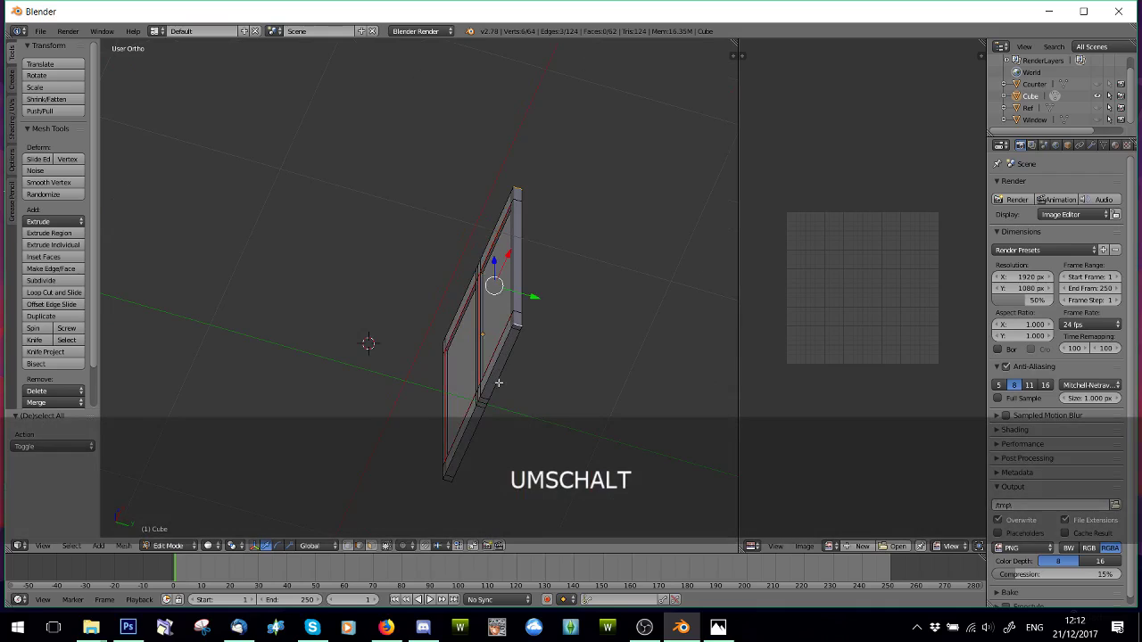
pyautogui.keyDown('shift'); pyautogui.rightClick(445, 482); pyautogui.keyUp('shift')
pyautogui.hotkey('ctrl', 'e')
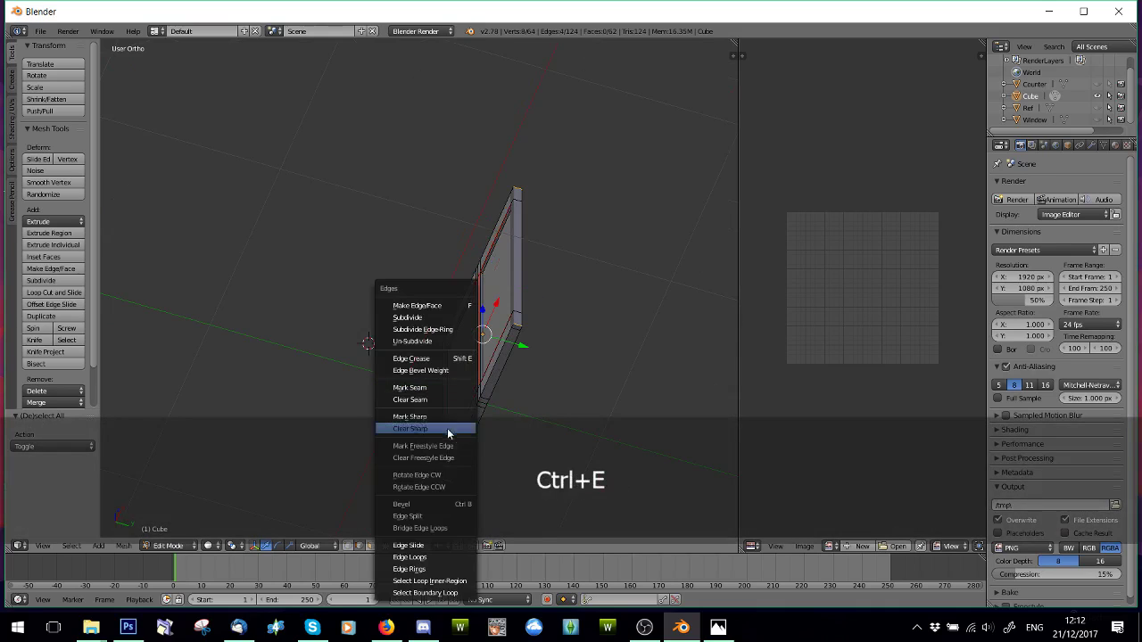
pyautogui.click(433, 393)
# - Add the outer border edges of the panel's back face to the selection and mark them as seams
pyautogui.moveTo(434, 393); pyautogui.dragTo(399, 365, button='middle')
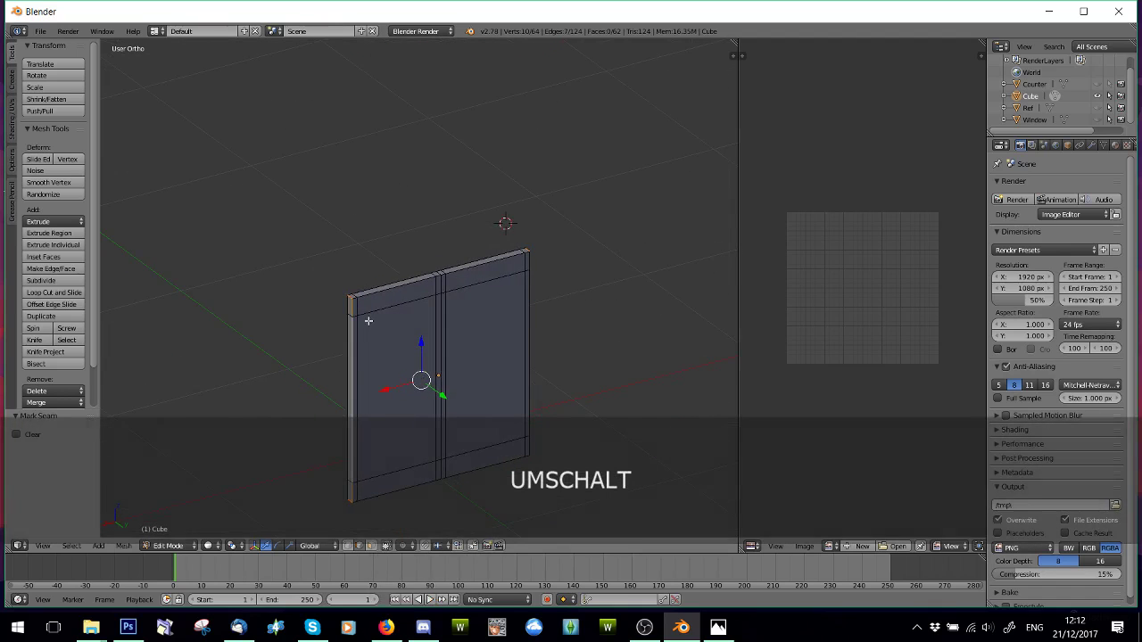
pyautogui.keyDown('alt'); pyautogui.keyDown('shift'); pyautogui.click(395, 287); pyautogui.keyUp('shift'); pyautogui.keyUp('alt')
pyautogui.moveTo(576, 355); pyautogui.dragTo(471, 331, button='middle')
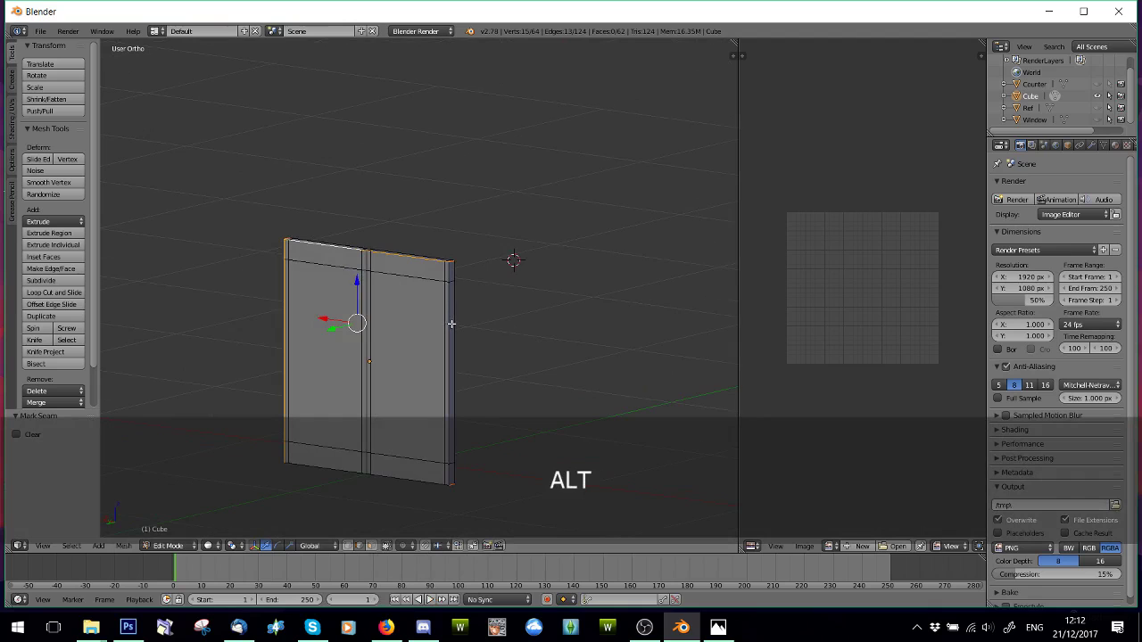
pyautogui.keyDown('alt'); pyautogui.keyDown('shift'); pyautogui.click(452, 325); pyautogui.keyUp('shift'); pyautogui.keyUp('alt')
pyautogui.keyDown('alt'); pyautogui.keyDown('shift'); pyautogui.click(387, 474); pyautogui.keyUp('shift'); pyautogui.keyUp('alt')
pyautogui.moveTo(387, 474); pyautogui.dragTo(295, 423, button='middle')
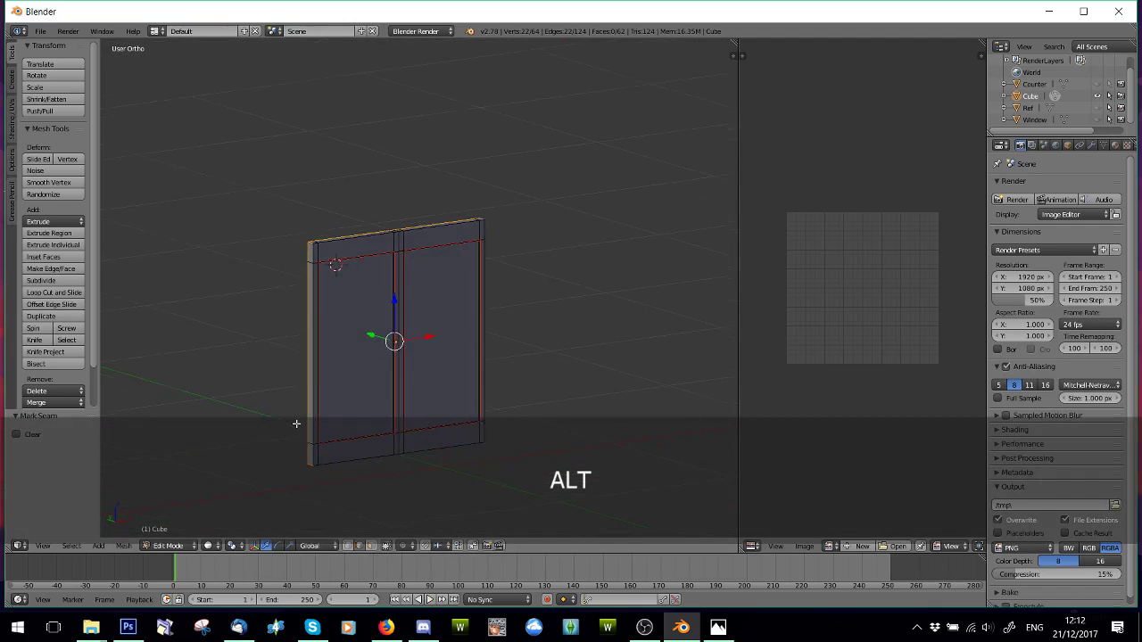
pyautogui.hotkey('ctrl', 'e')
pyautogui.click(383, 389)
# - Select the whole panel mesh and unwrap it
pyautogui.moveTo(383, 389); pyautogui.dragTo(380, 359, button='middle')
pyautogui.press('a')
pyautogui.press('u')
pyautogui.click(381, 365)
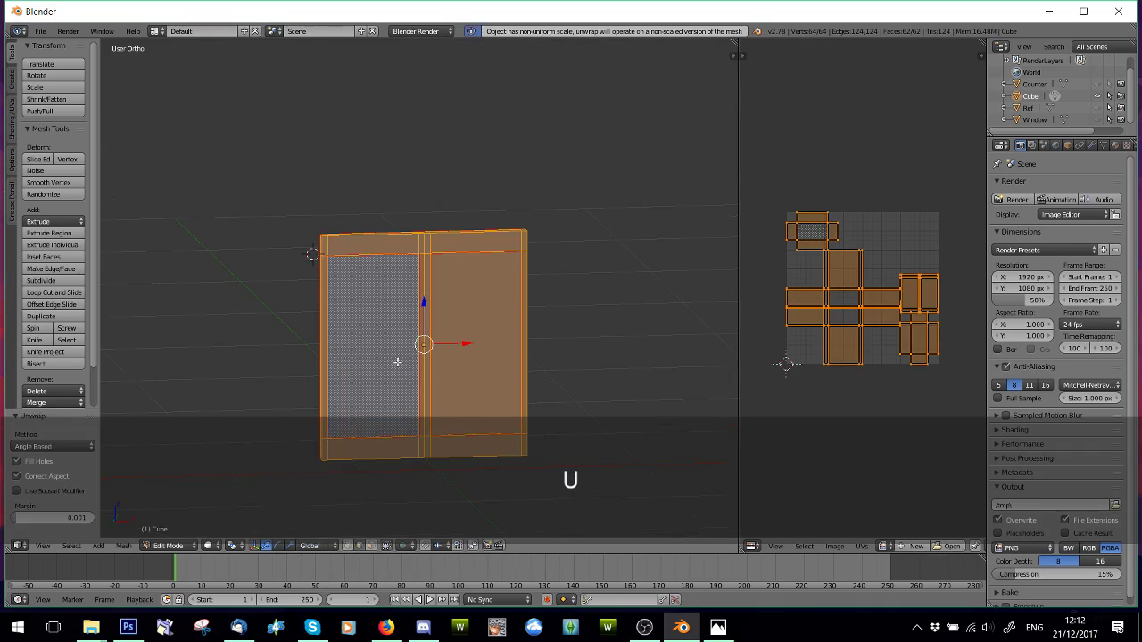
# - Apply the panel's rotation and scale in Object Mode and return to Edit Mode
pyautogui.click(170, 545)
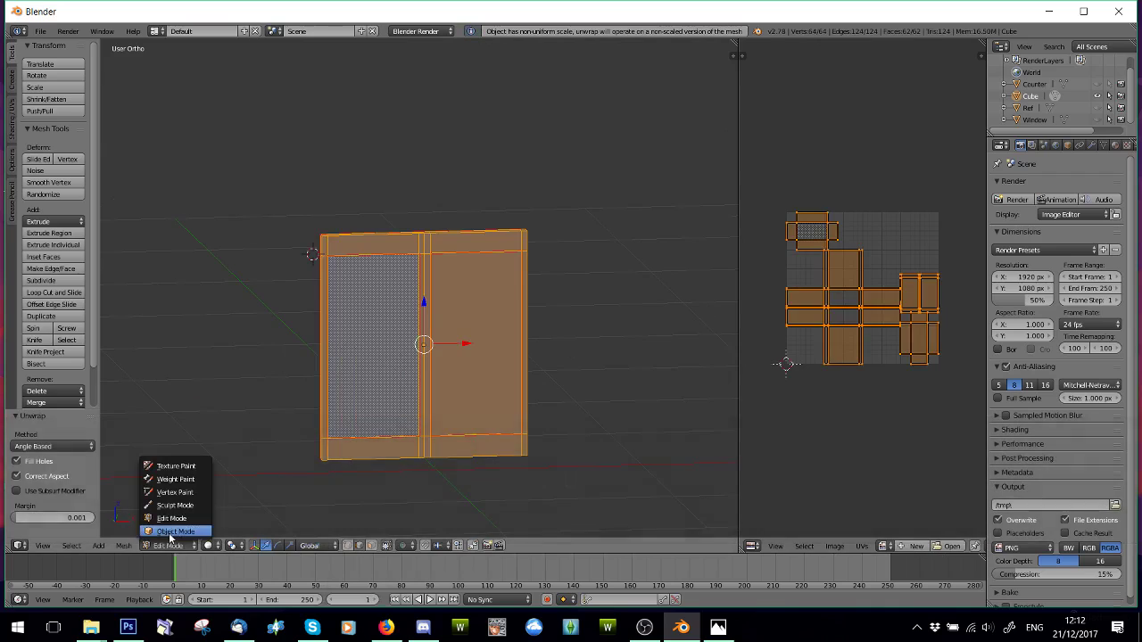
pyautogui.click(157, 532)
pyautogui.click(126, 545)
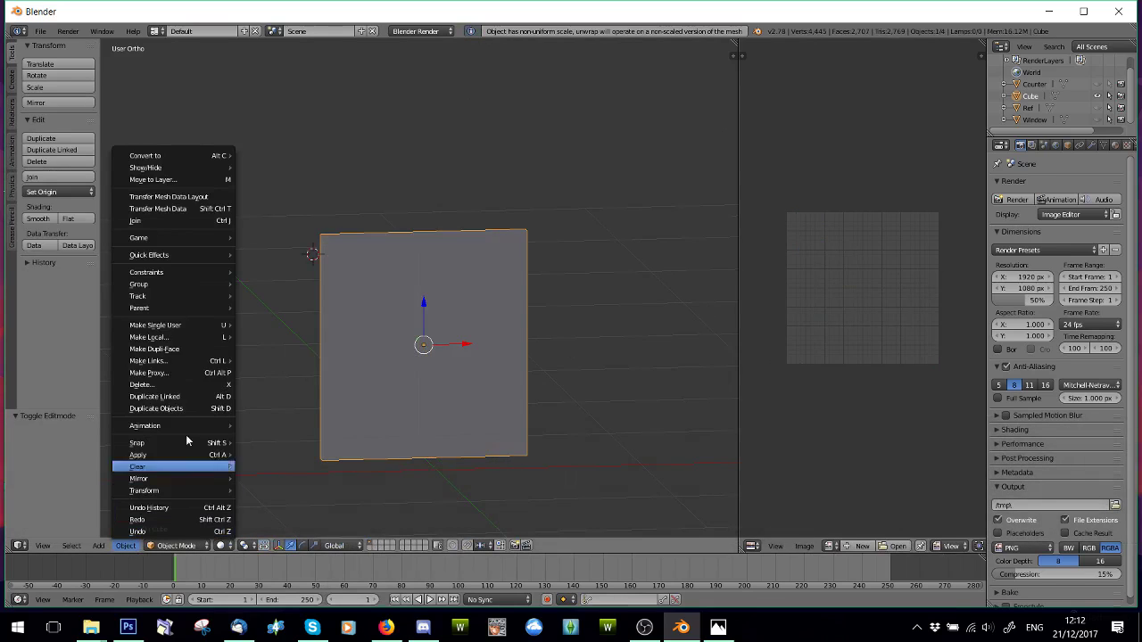
pyautogui.moveTo(182, 455)
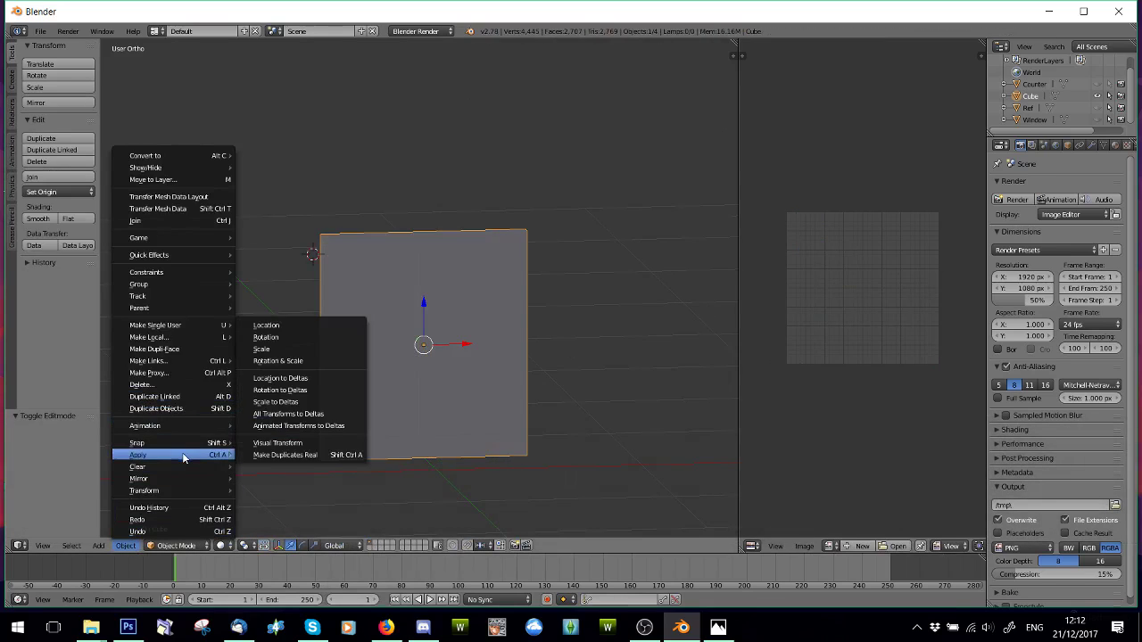
pyautogui.click(307, 363)
pyautogui.click(180, 545)
pyautogui.click(178, 518)
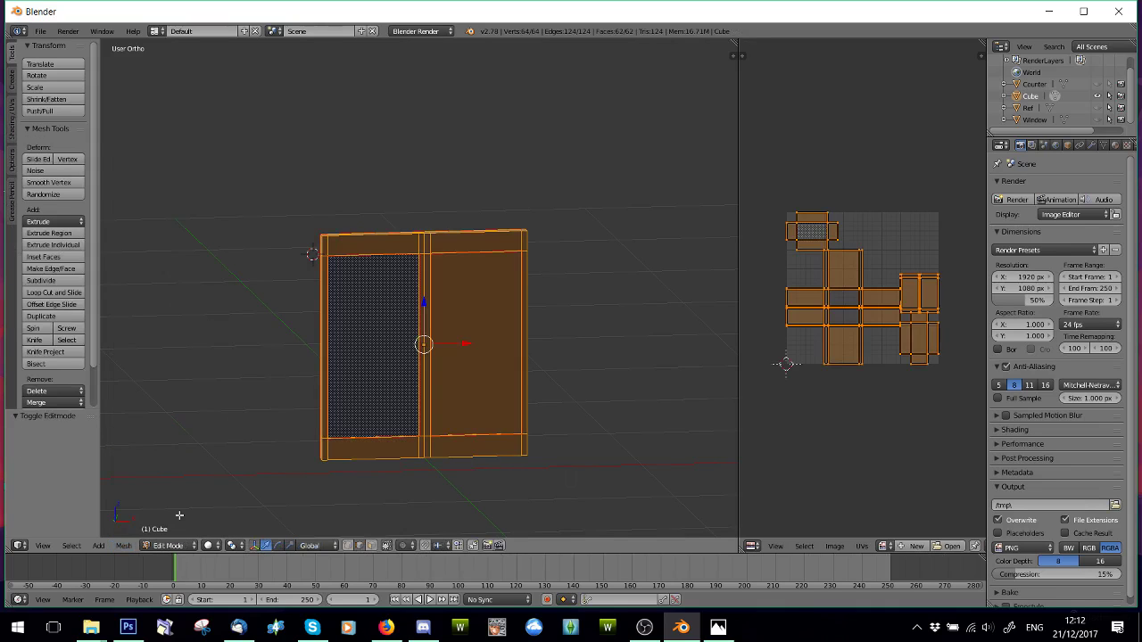
# - Flip the direction of all the panel's normals and inspect the shading in Object Mode
pyautogui.click(176, 545)
pyautogui.click(178, 532)
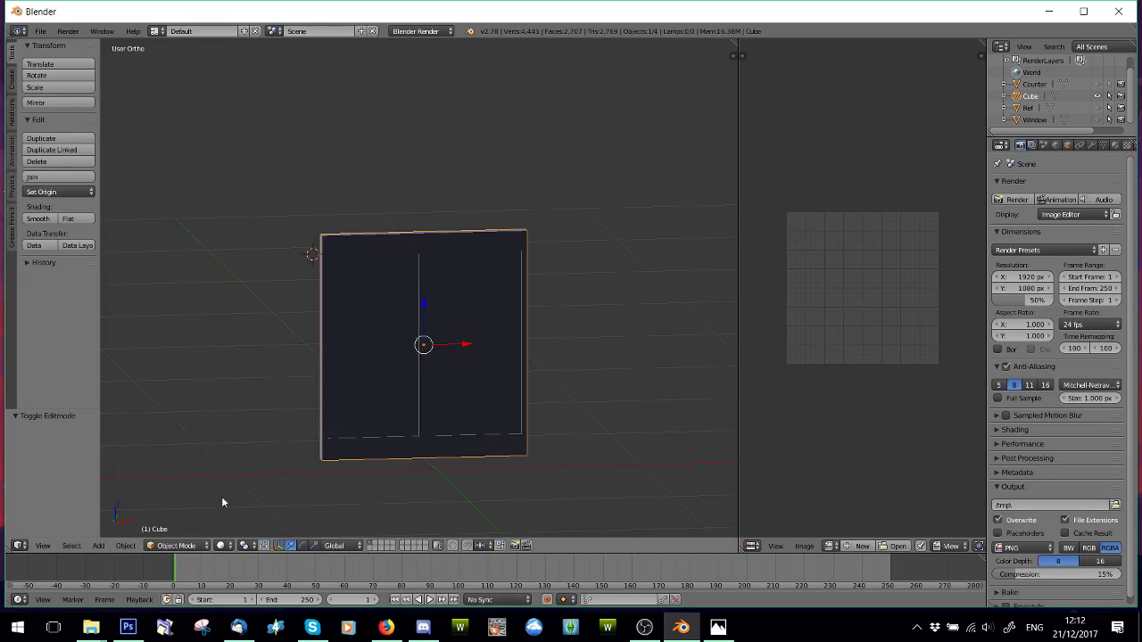
pyautogui.moveTo(222, 496); pyautogui.dragTo(194, 428, button='middle')
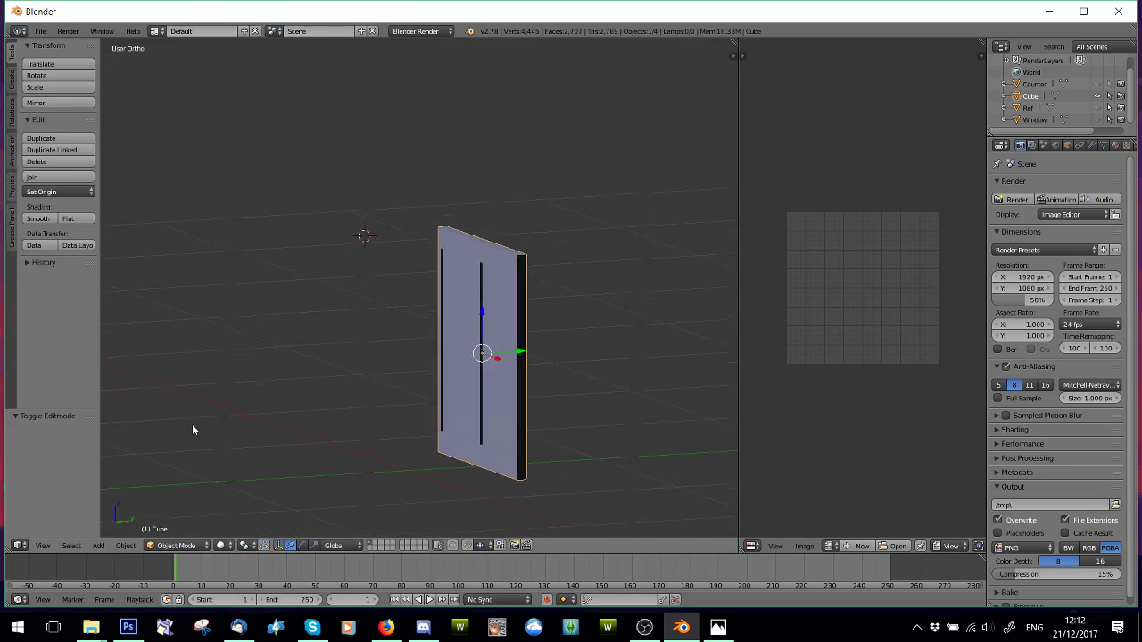
pyautogui.click(176, 545)
pyautogui.click(178, 517)
pyautogui.click(8, 132)
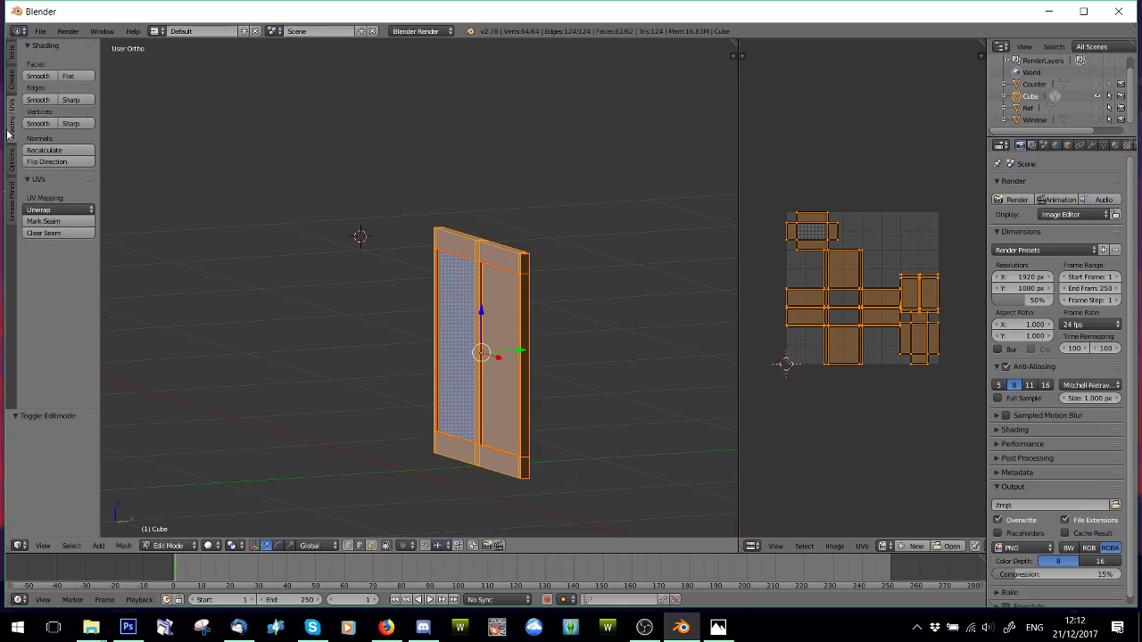
pyautogui.click(46, 161)
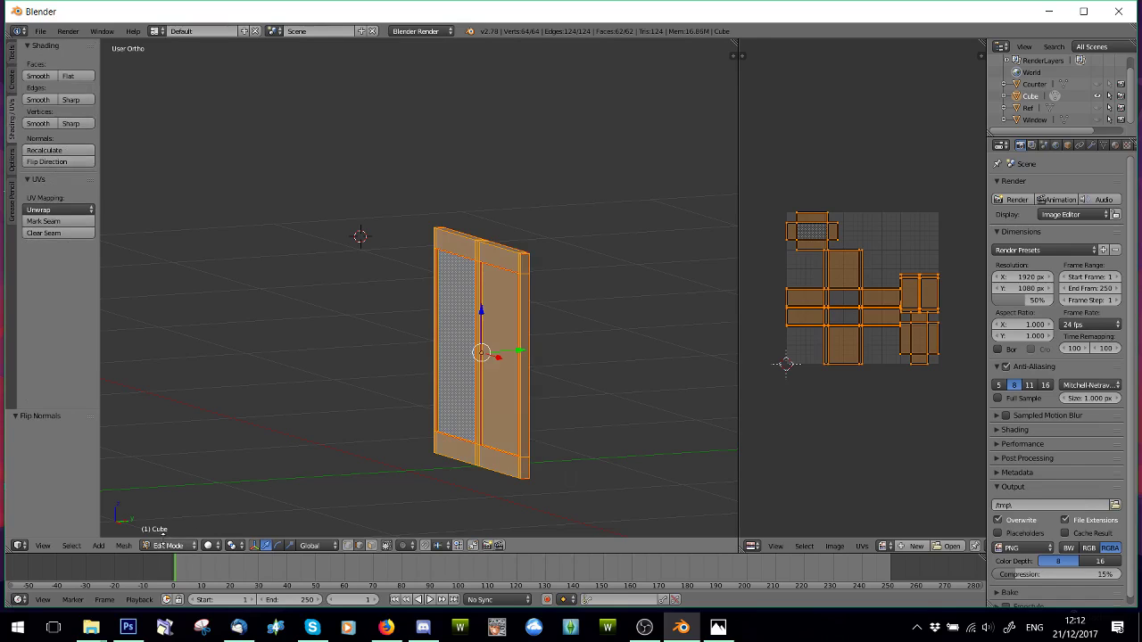
pyautogui.click(170, 545)
pyautogui.click(178, 532)
pyautogui.moveTo(179, 532); pyautogui.dragTo(406, 391, button='middle')
# - Return the panel to Edit Mode and deselect the whole mesh
pyautogui.click(178, 545)
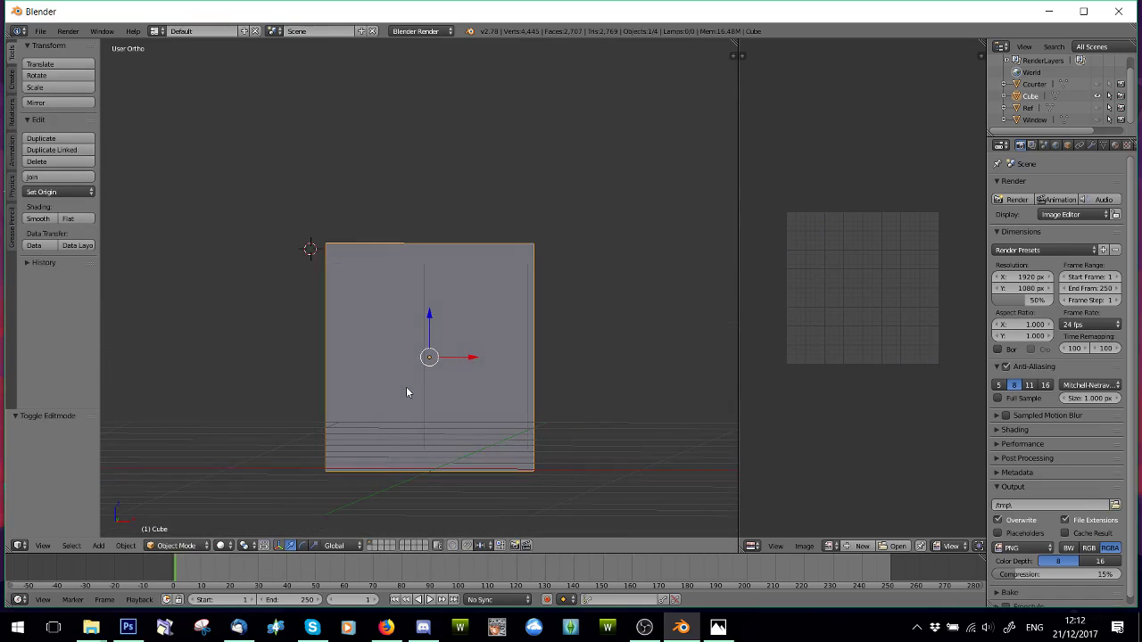
pyautogui.scroll(4, 392, 410)
pyautogui.keyDown('shift'); pyautogui.moveTo(387, 428); pyautogui.dragTo(416, 322, button='middle'); pyautogui.keyUp('shift')
pyautogui.scroll(-4, 416, 321)
pyautogui.click(169, 546)
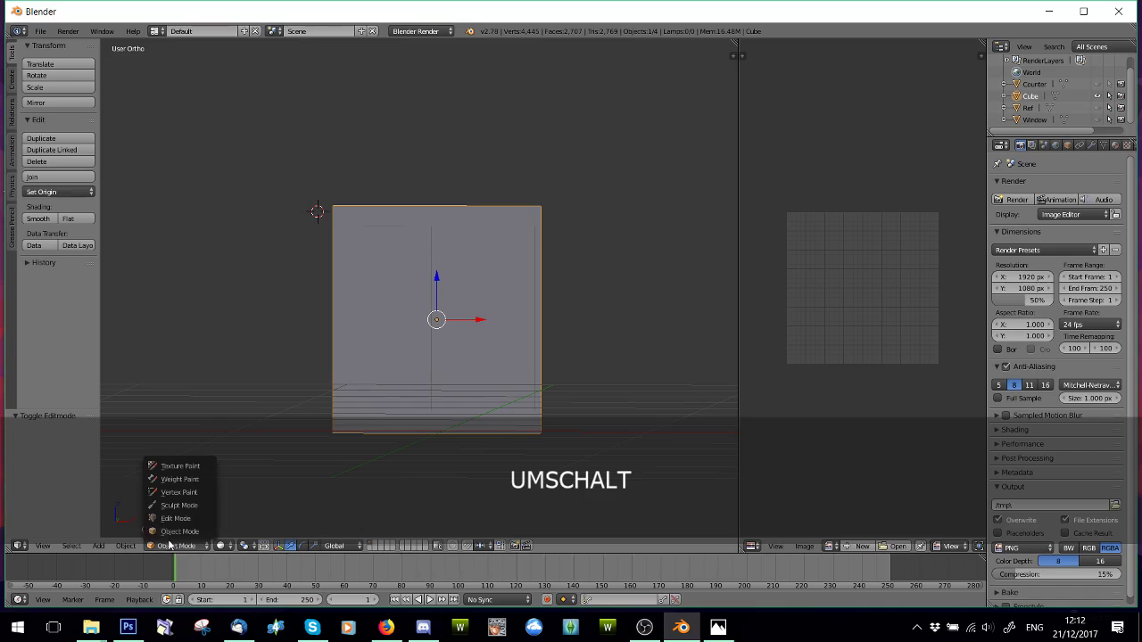
pyautogui.click(175, 518)
pyautogui.scroll(3, 298, 446)
pyautogui.press('a')
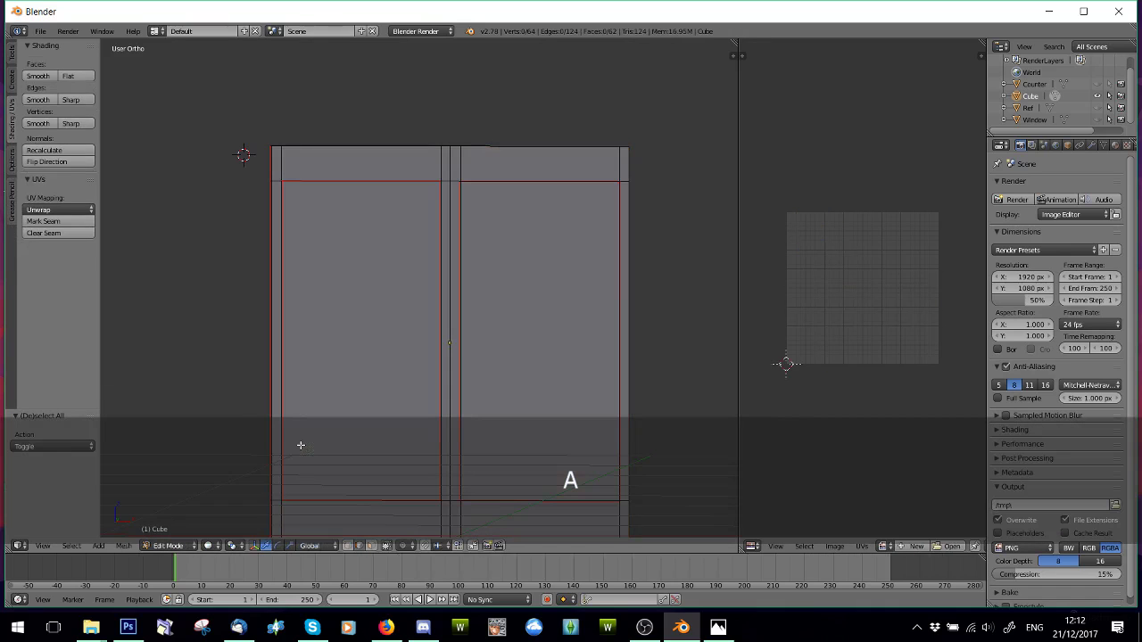
pyautogui.moveTo(342, 421); pyautogui.dragTo(362, 418, button='middle')
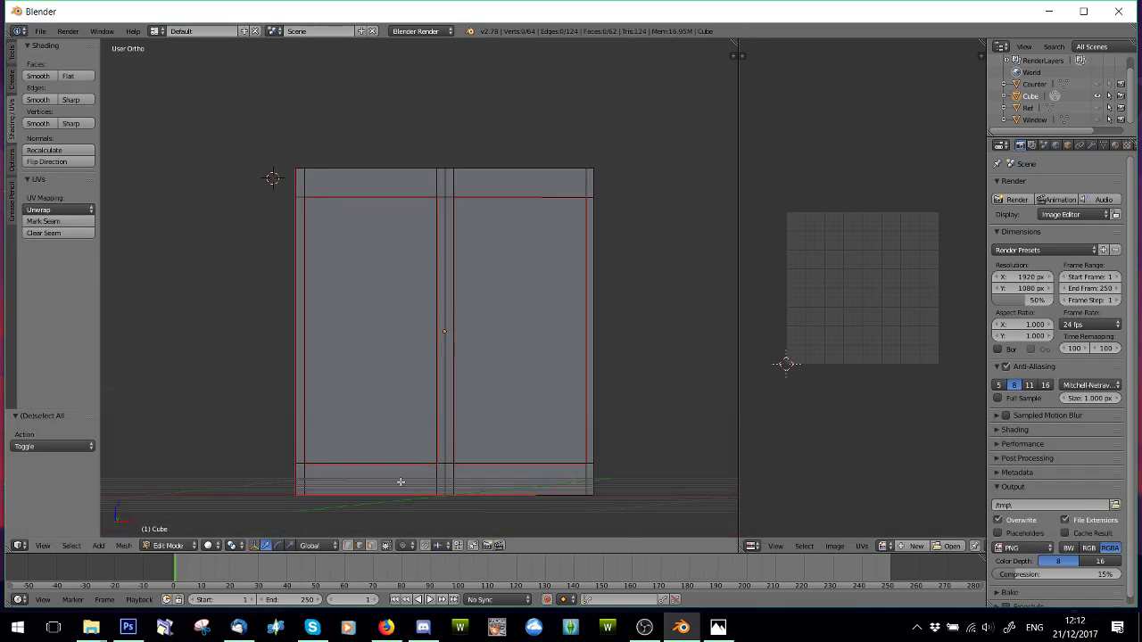
pyautogui.scroll(1, 401, 481)
# - Select the upper horizontal edges all around the panel, move them -0.036 along Z in front view, and deselect them
pyautogui.keyDown('alt'); pyautogui.rightClick(415, 179); pyautogui.keyUp('alt')
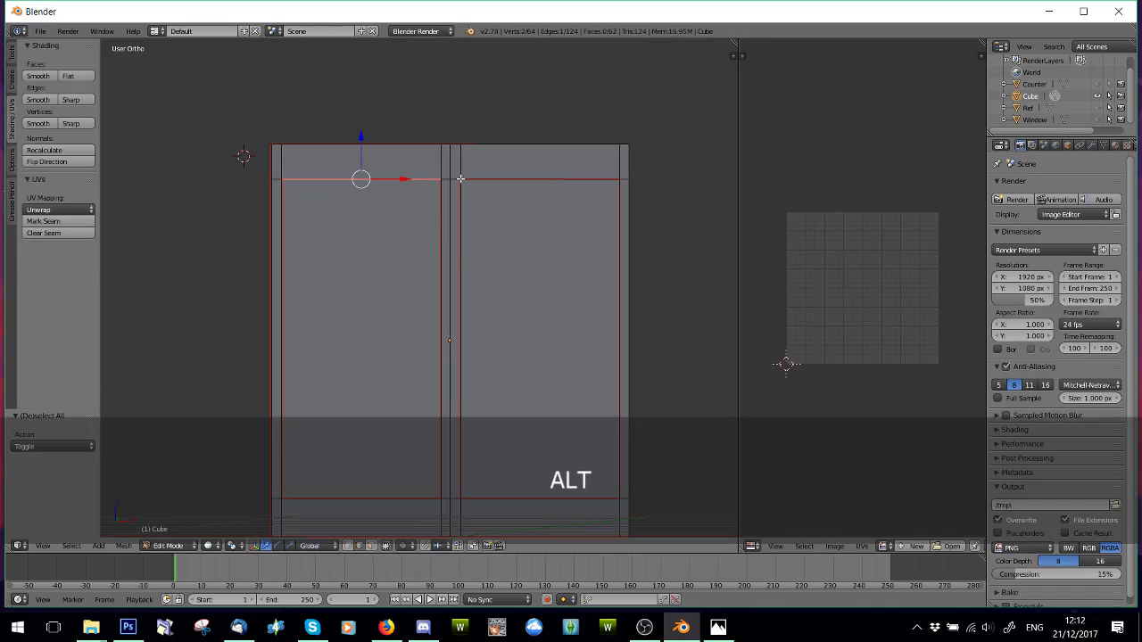
pyautogui.keyDown('alt'); pyautogui.keyDown('shift'); pyautogui.rightClick(455, 178); pyautogui.keyUp('shift'); pyautogui.keyUp('alt')
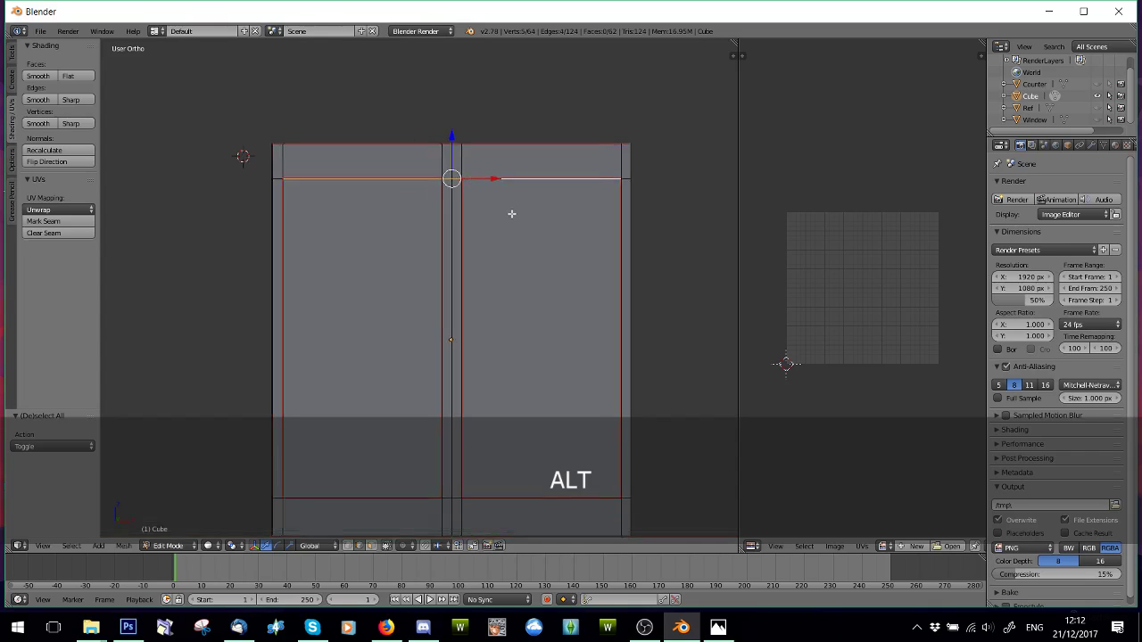
pyautogui.moveTo(512, 211); pyautogui.dragTo(372, 256, button='middle')
pyautogui.keyDown('alt'); pyautogui.keyDown('shift'); pyautogui.rightClick(651, 174); pyautogui.keyUp('shift'); pyautogui.keyUp('alt')
pyautogui.keyDown('alt'); pyautogui.keyDown('shift'); pyautogui.rightClick(651, 176); pyautogui.keyUp('shift'); pyautogui.keyUp('alt')
pyautogui.press('End')
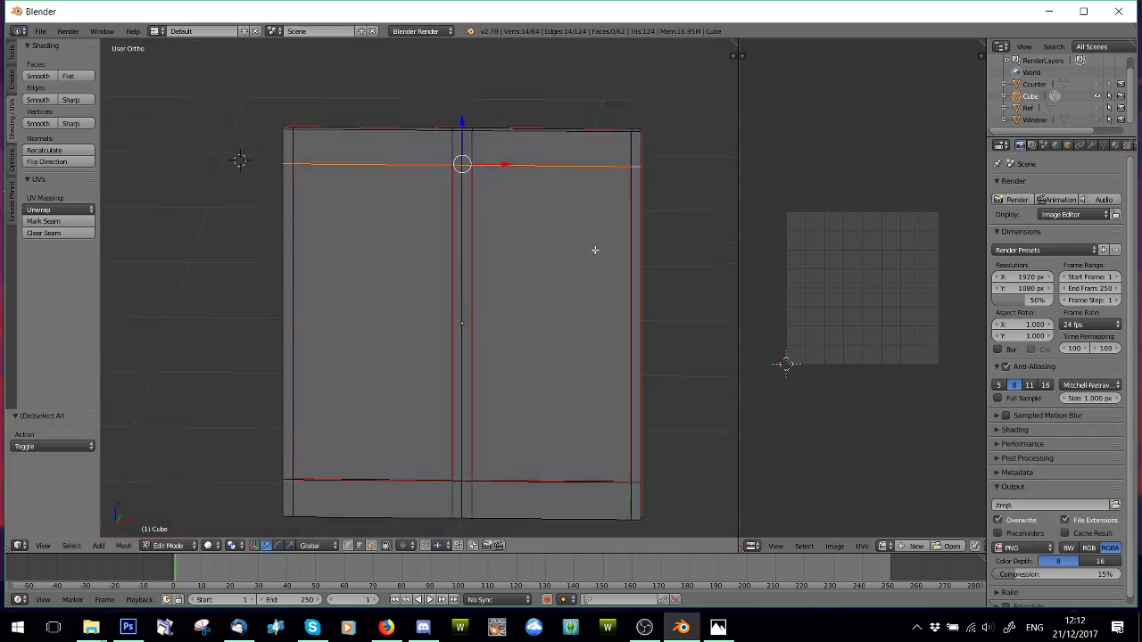
pyautogui.moveTo(455, 136); pyautogui.dragTo(460, 153)
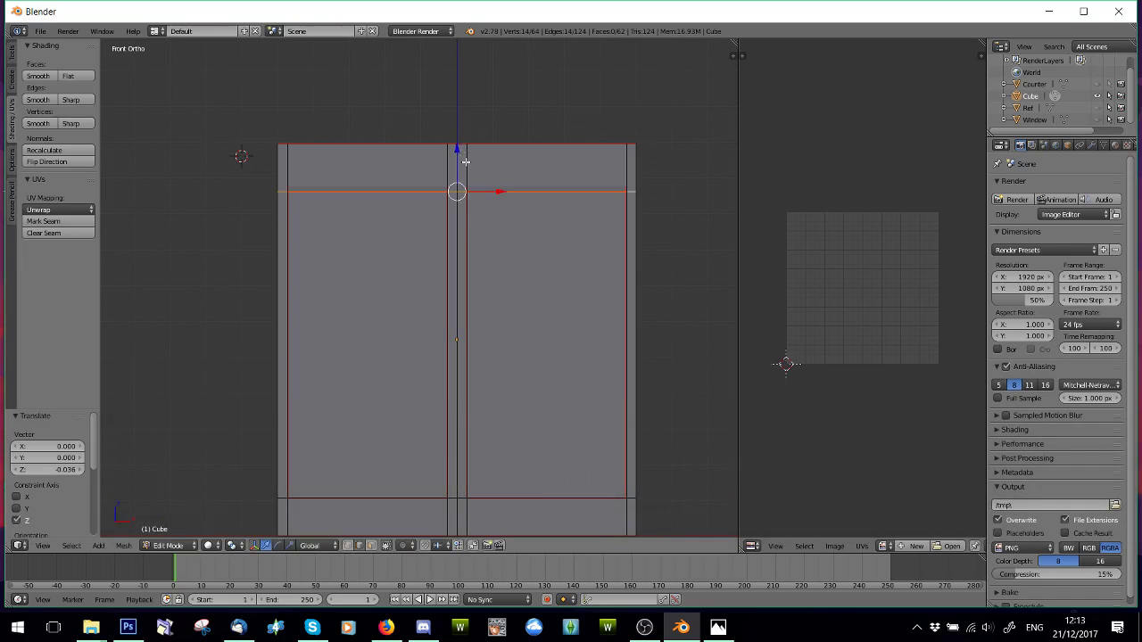
pyautogui.scroll(-1, 467, 164)
pyautogui.press('a')
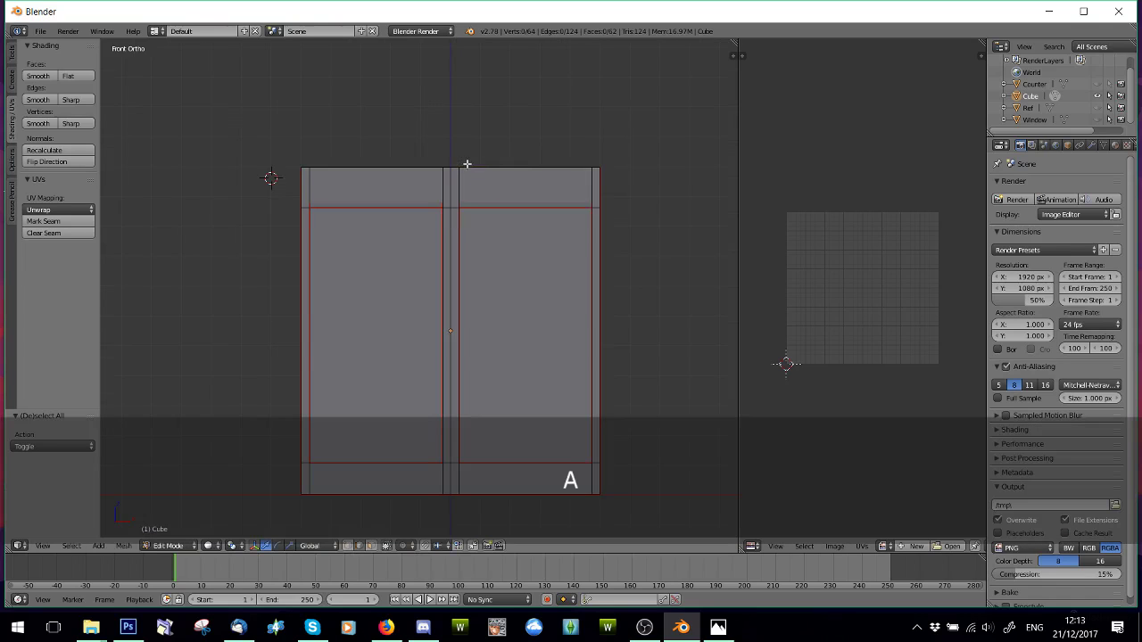
# - Select the lower horizontal edges all around the panel, move them slightly up along Z, and deselect them
pyautogui.keyDown('alt'); pyautogui.click(509, 462); pyautogui.keyUp('alt')
pyautogui.keyDown('shift'); pyautogui.click(454, 464); pyautogui.keyUp('shift')
pyautogui.keyDown('shift'); pyautogui.click(428, 464); pyautogui.keyUp('shift')
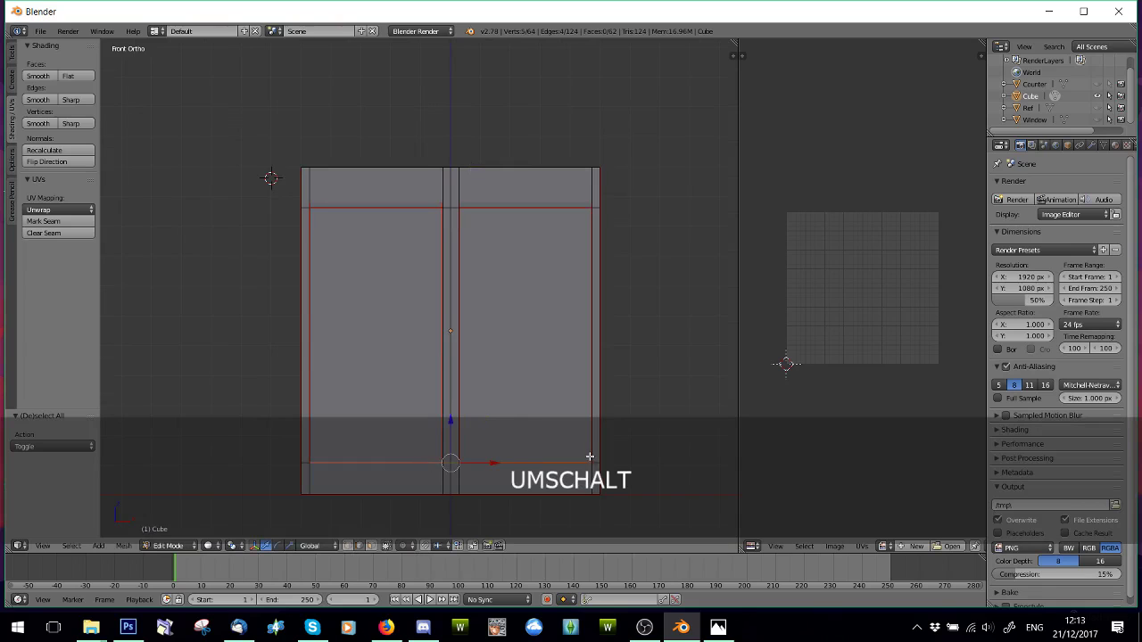
pyautogui.keyDown('alt'); pyautogui.keyDown('shift'); pyautogui.click(595, 461); pyautogui.keyUp('shift'); pyautogui.keyUp('alt')
pyautogui.moveTo(322, 462)
pyautogui.mouseDown(button='middle')
pyautogui.moveTo(352, 459)
pyautogui.moveTo(362, 475)
pyautogui.moveTo(461, 469)
pyautogui.moveTo(327, 461)
pyautogui.mouseUp(button='middle')
pyautogui.press('KP_End')
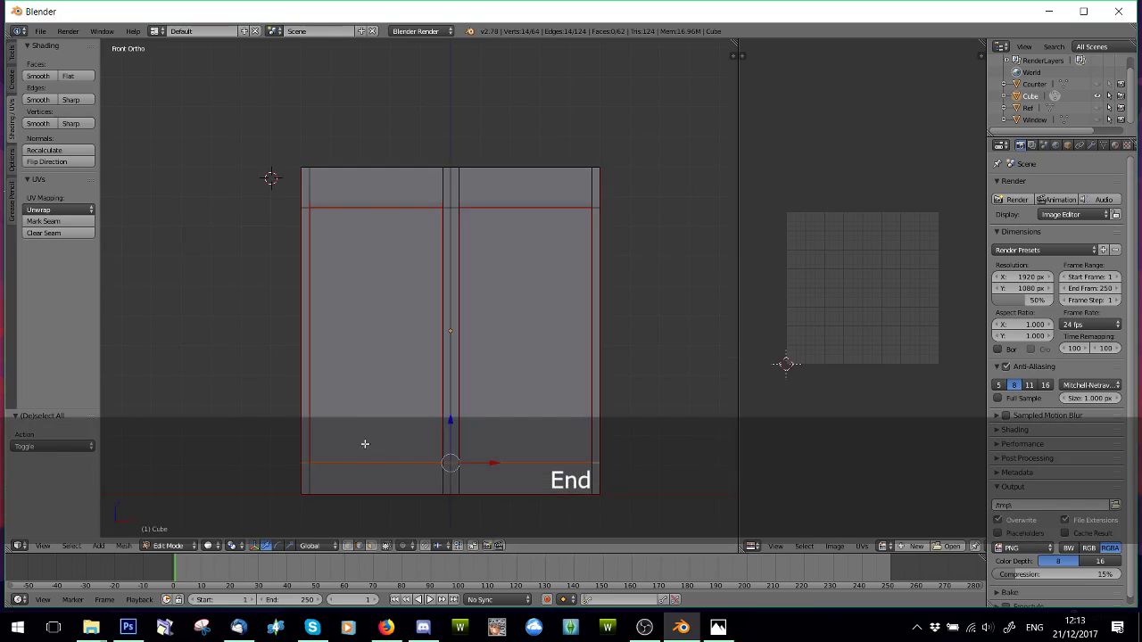
pyautogui.moveTo(450, 422); pyautogui.dragTo(450, 412)
pyautogui.press('a')
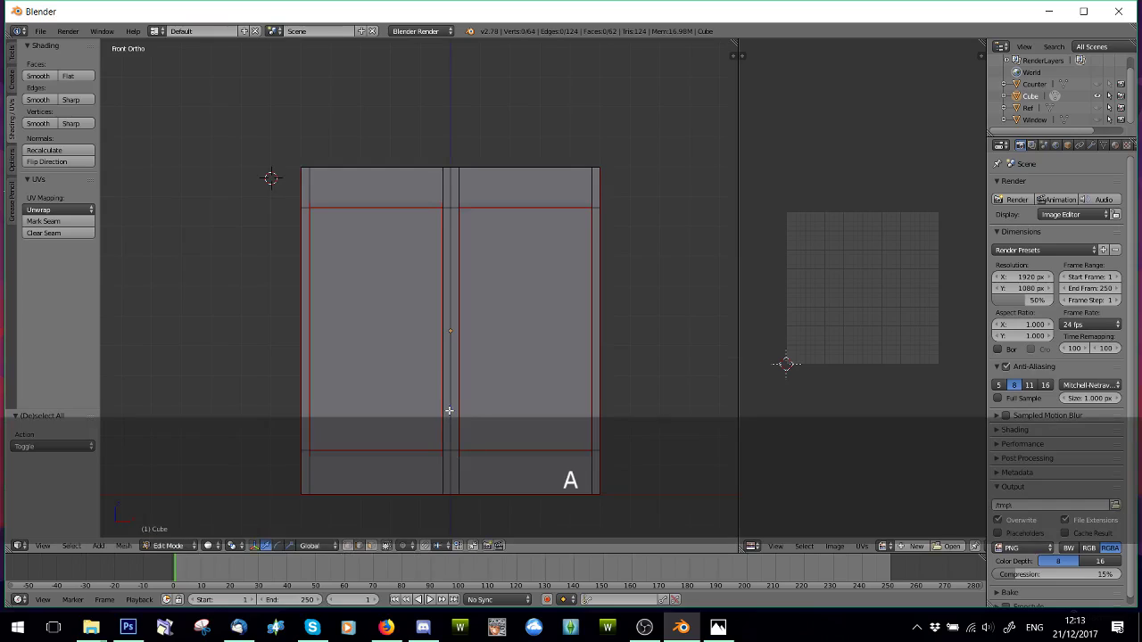
# - Select the vertical edge just right of the panel's centre line and move it 0.012 along X
pyautogui.press('alt')
pyautogui.keyDown('alt'); pyautogui.click(459, 331); pyautogui.keyUp('alt')
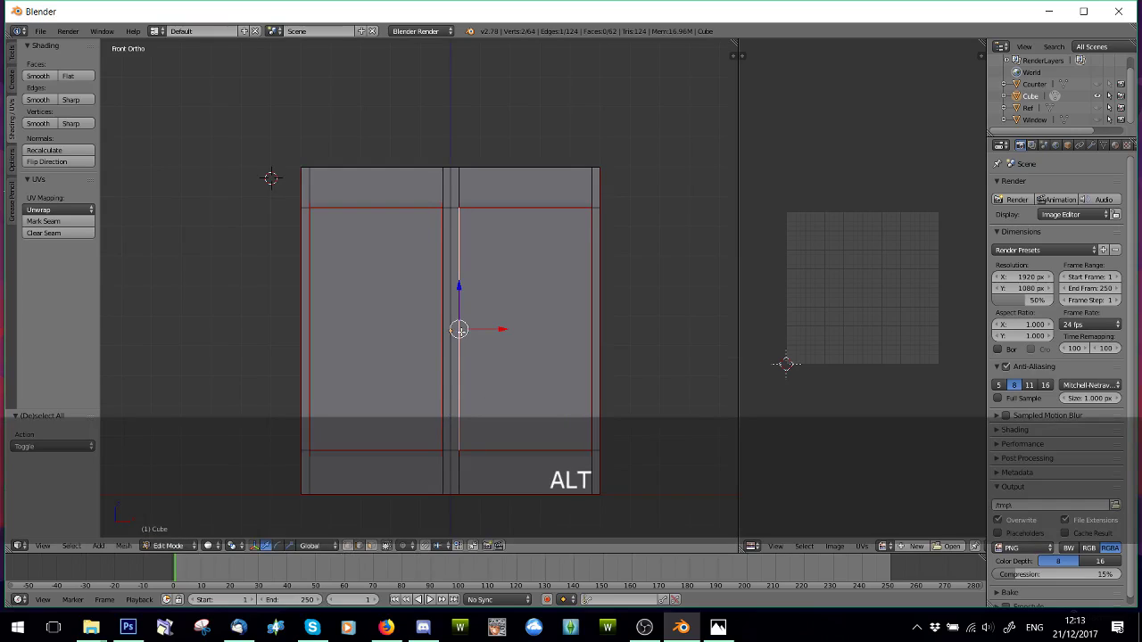
pyautogui.keyDown('alt'); pyautogui.keyDown('shift'); pyautogui.rightClick(441, 296); pyautogui.keyUp('shift'); pyautogui.keyUp('alt')
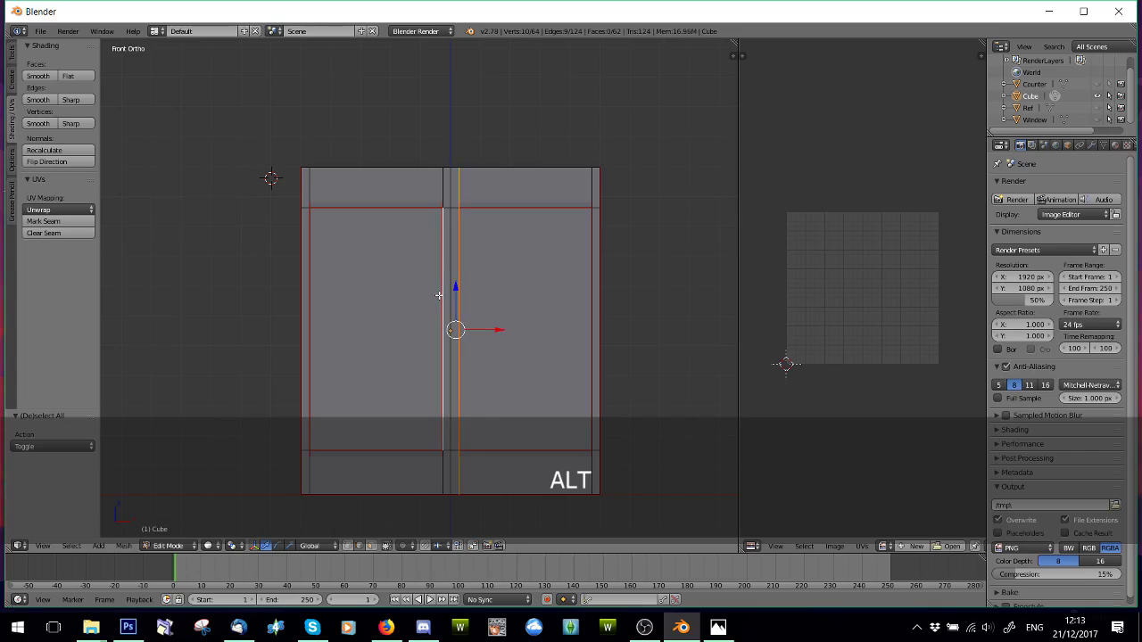
pyautogui.keyDown('alt'); pyautogui.keyDown('shift'); pyautogui.rightClick(440, 194); pyautogui.keyUp('shift'); pyautogui.keyUp('alt')
pyautogui.keyDown('alt'); pyautogui.keyDown('shift'); pyautogui.rightClick(464, 254); pyautogui.keyUp('shift'); pyautogui.keyUp('alt')
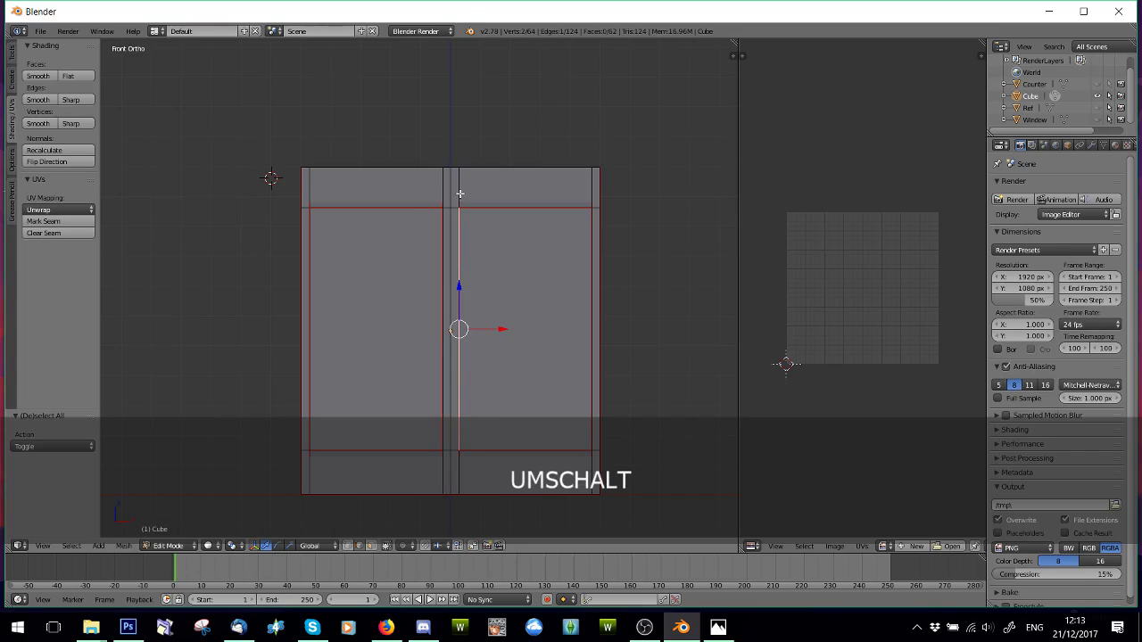
pyautogui.moveTo(506, 332); pyautogui.dragTo(510, 332)
# - Select the vertical edges just left of the centre line, move them slightly toward negative X, and deselect them
pyautogui.keyDown('alt'); pyautogui.rightClick(440, 300); pyautogui.keyUp('alt')
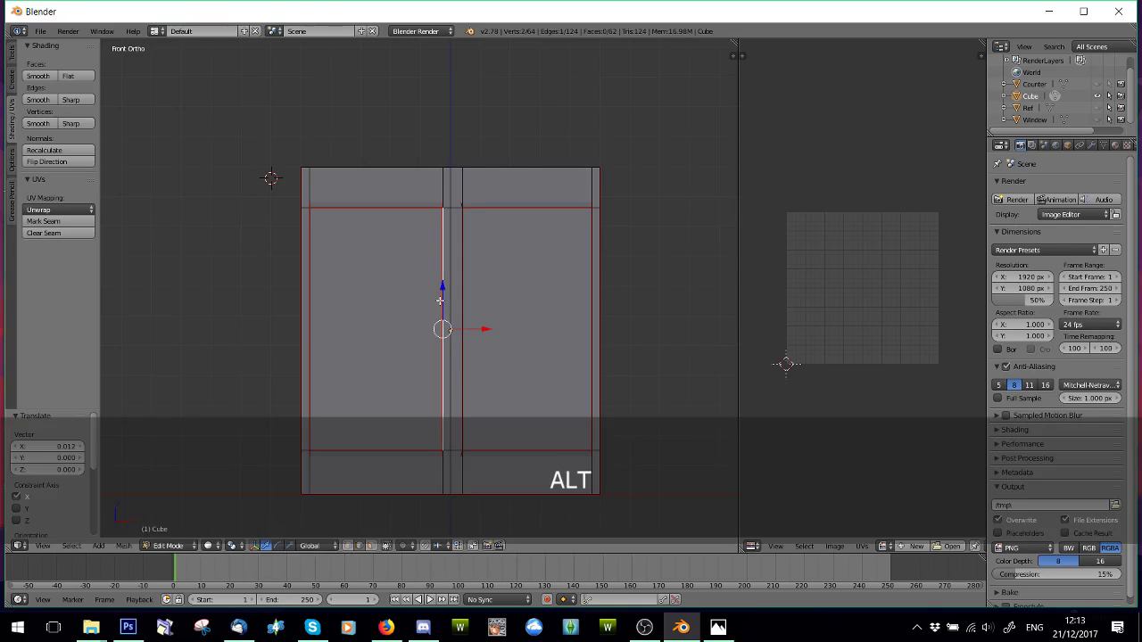
pyautogui.keyDown('alt'); pyautogui.keyDown('shift'); pyautogui.rightClick(445, 180); pyautogui.keyUp('shift'); pyautogui.keyUp('alt')
pyautogui.moveTo(479, 329); pyautogui.dragTo(474, 328)
pyautogui.press('a')
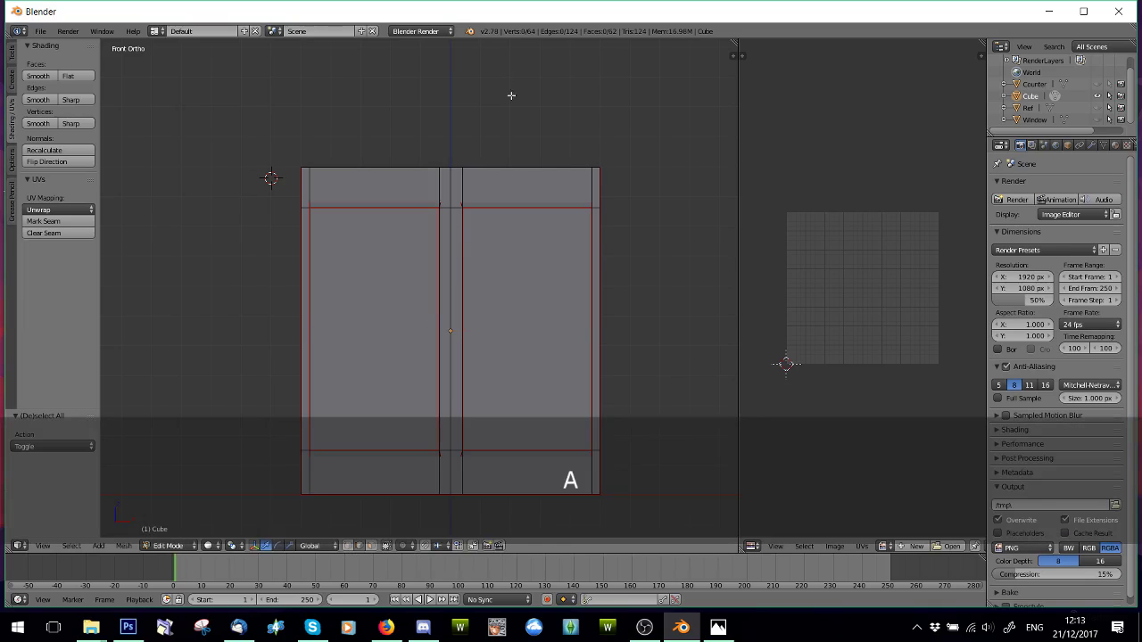
# - Move the right frame's inner vertical edge loop -0.014 along X and the left frame's 0.012 along X, and deselect everything
pyautogui.keyDown('alt'); pyautogui.rightClick(589, 306); pyautogui.keyUp('alt')
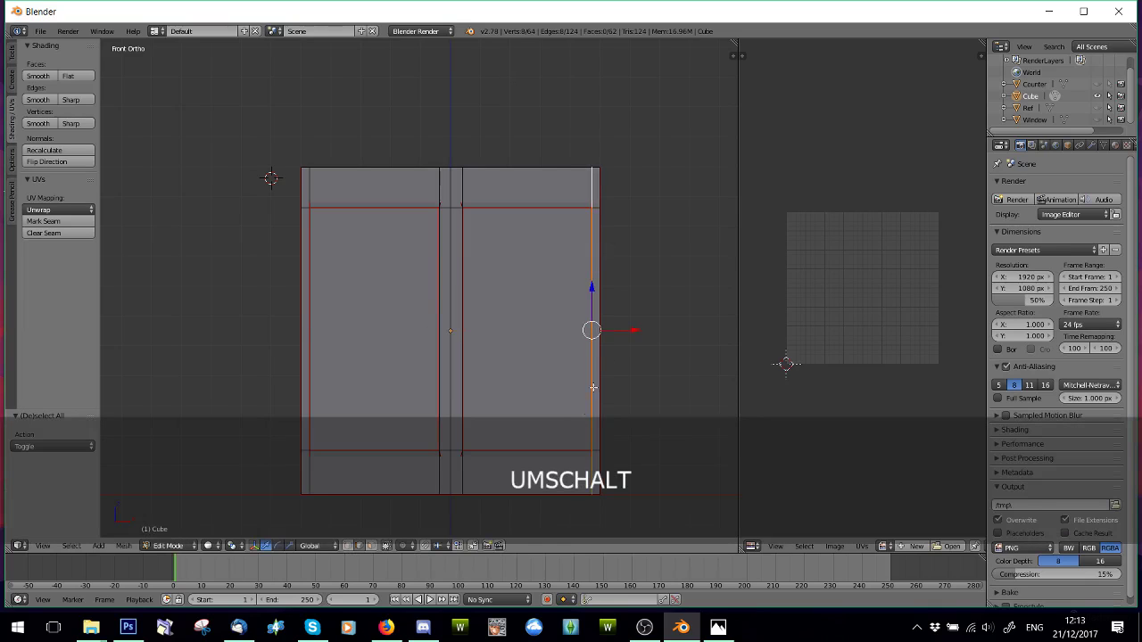
pyautogui.moveTo(630, 329); pyautogui.dragTo(624, 327)
pyautogui.keyDown('alt'); pyautogui.rightClick(312, 327); pyautogui.keyUp('alt')
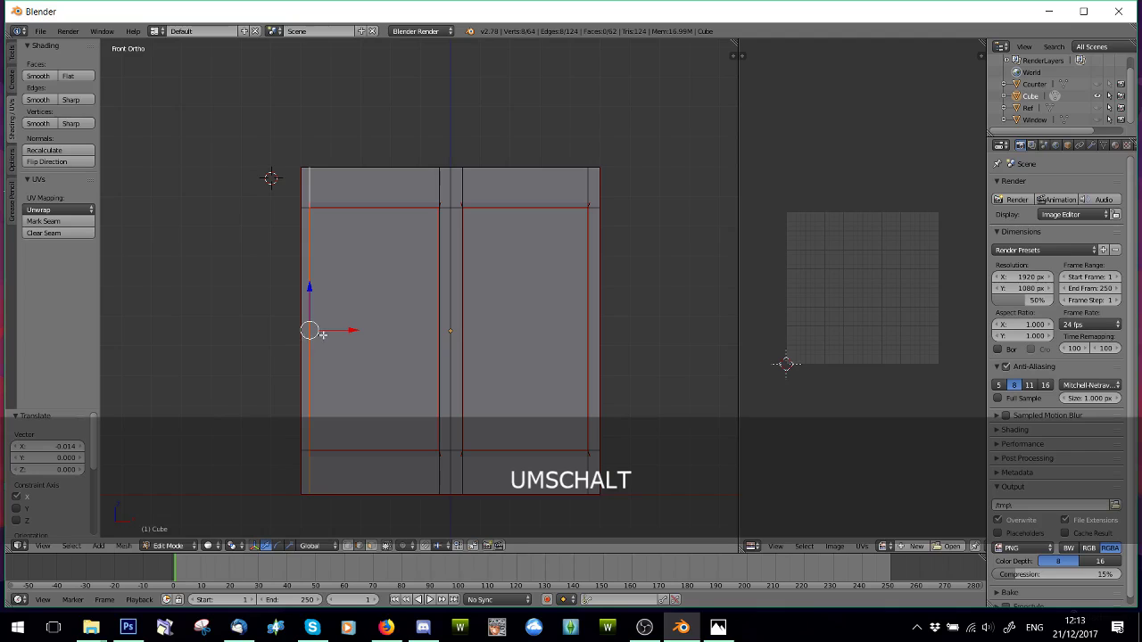
pyautogui.moveTo(333, 331); pyautogui.dragTo(337, 331)
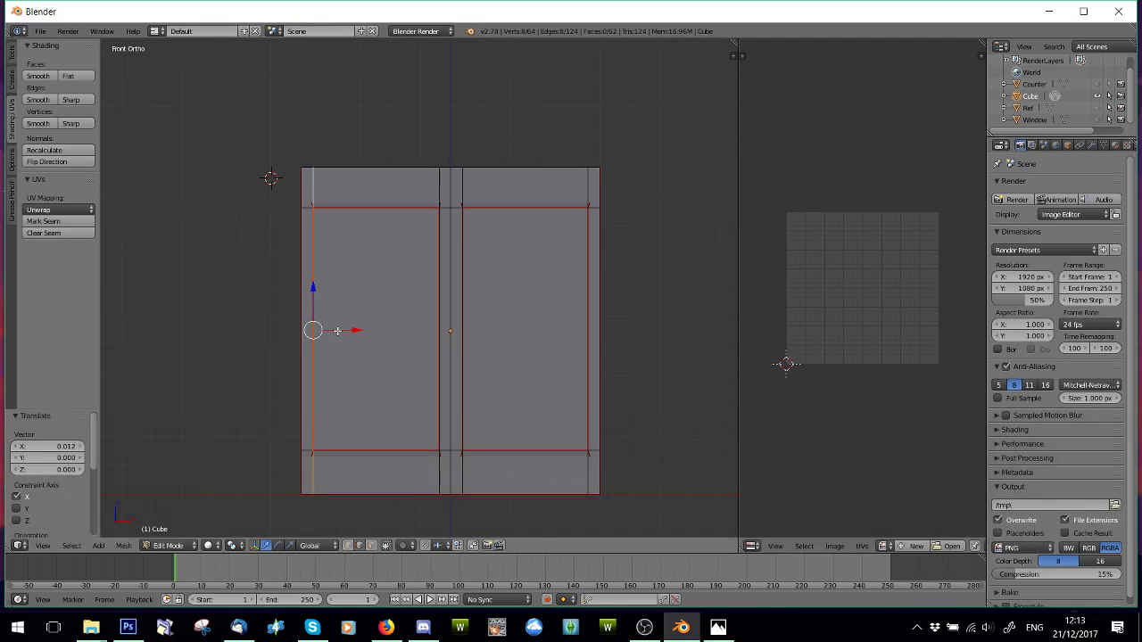
pyautogui.press('a')
# - Select the whole panel mesh and unwrap it again with the standard Unwrap method
pyautogui.moveTo(440, 357); pyautogui.dragTo(423, 370, button='middle')
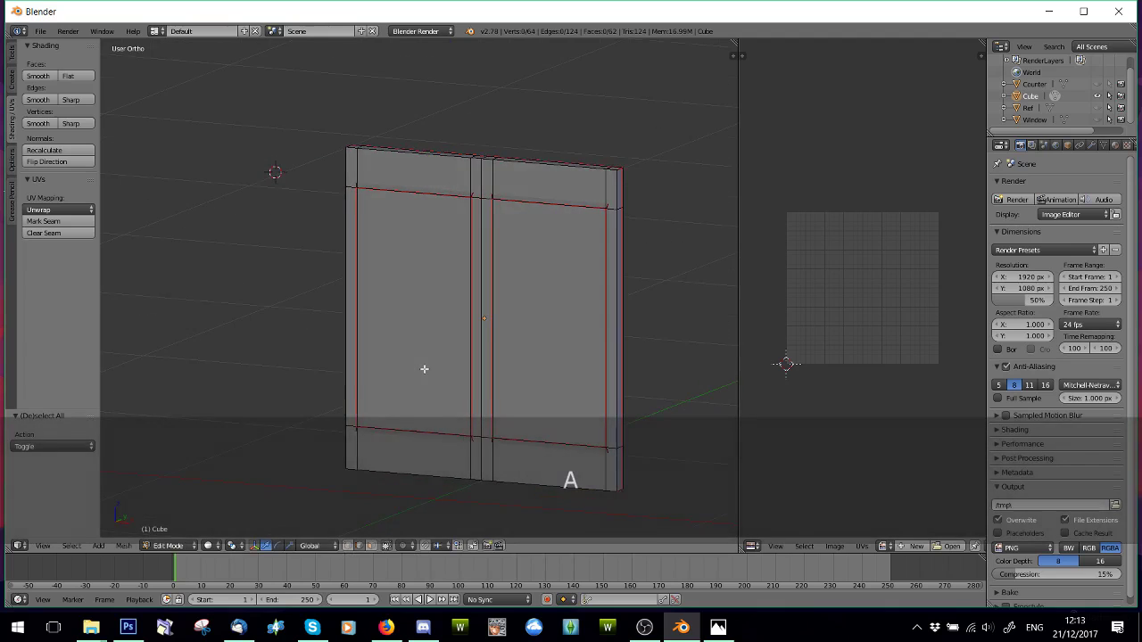
pyautogui.press('a')
pyautogui.press('u')
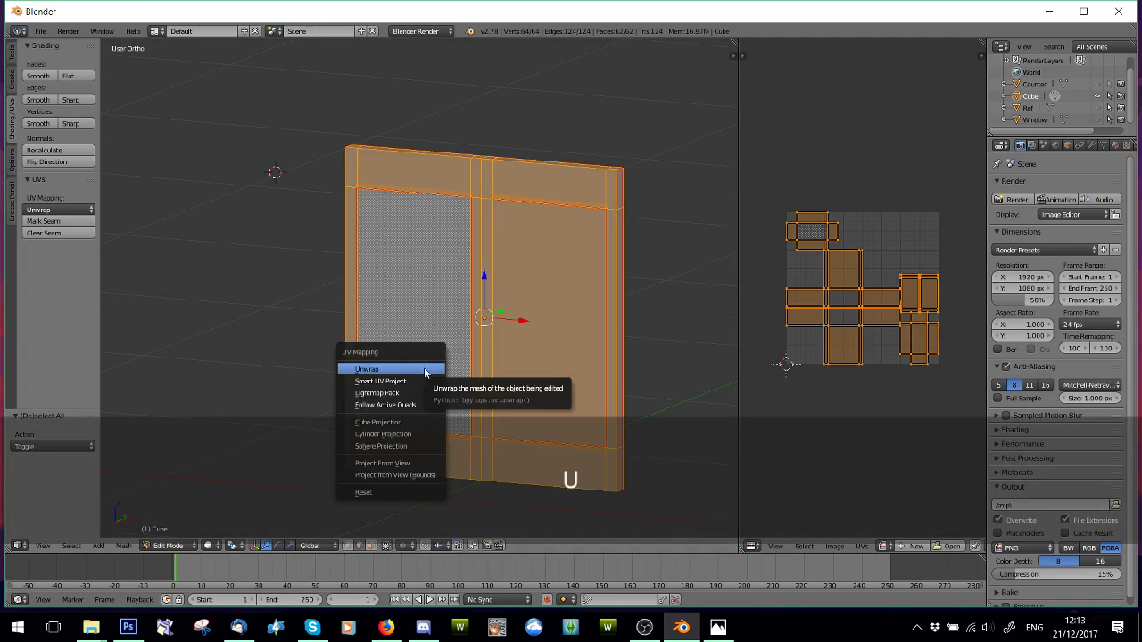
pyautogui.click(424, 368)
pyautogui.scroll(2, 771, 386)
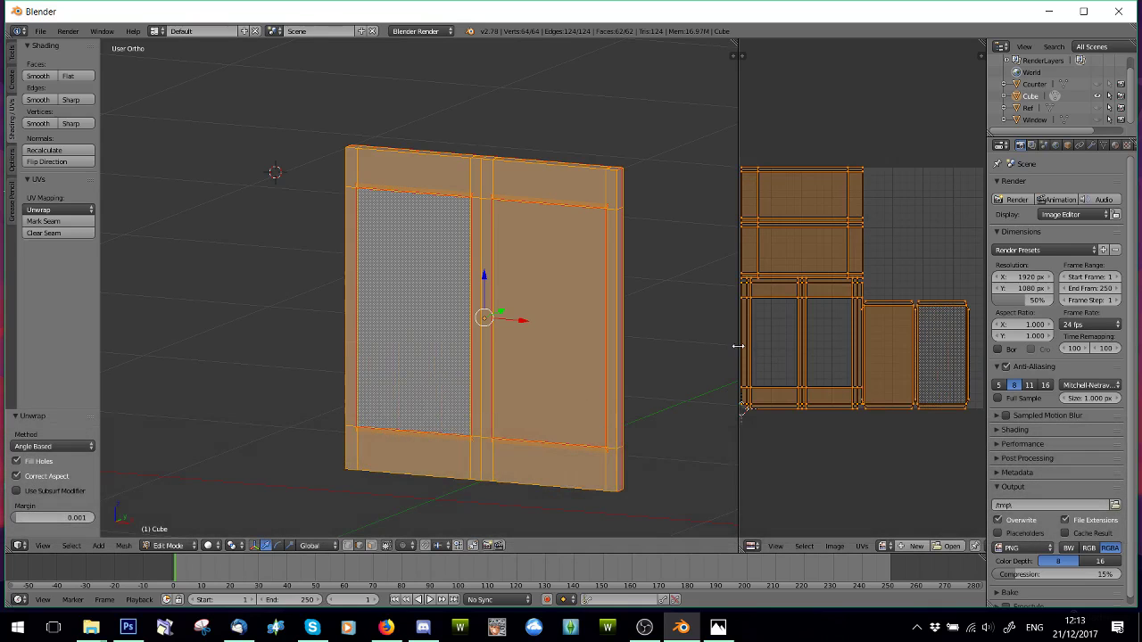
# - Enlarge the UV editor, examine the new UV islands, and deselect all UVs
pyautogui.moveTo(739, 348); pyautogui.dragTo(419, 357)
pyautogui.moveTo(694, 355); pyautogui.dragTo(717, 354, button='middle')
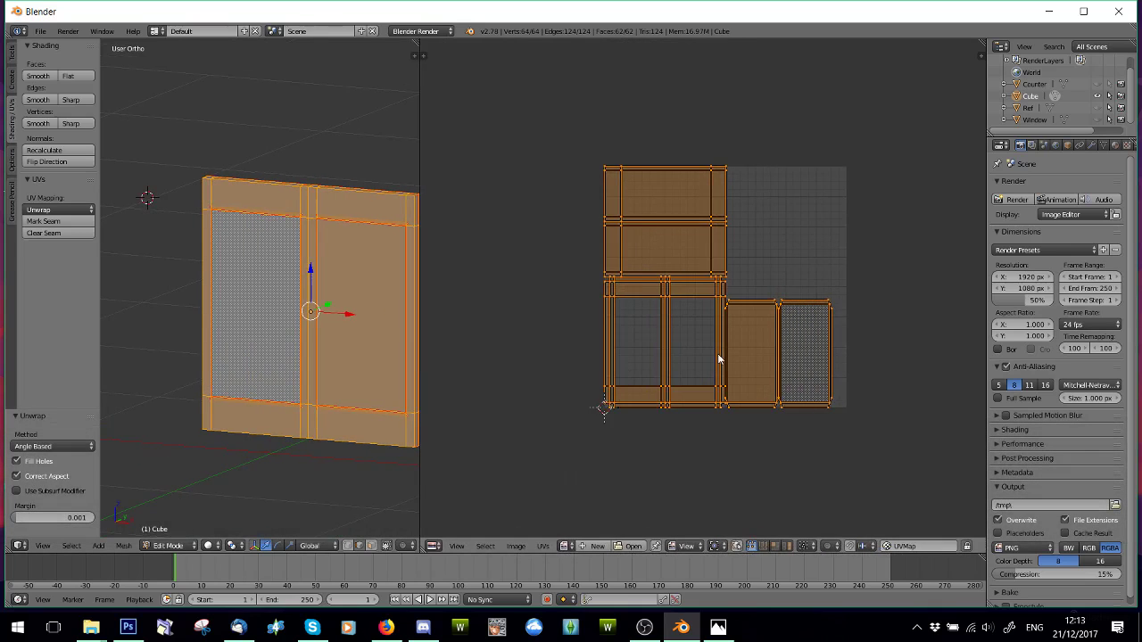
pyautogui.scroll(2, 718, 357)
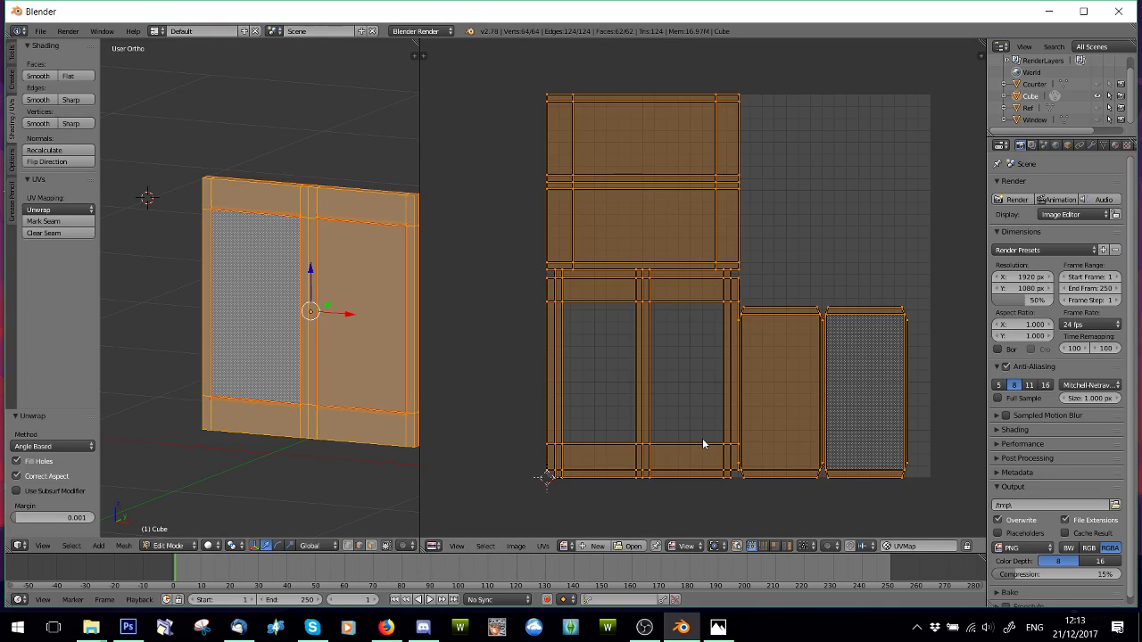
pyautogui.scroll(1, 766, 385)
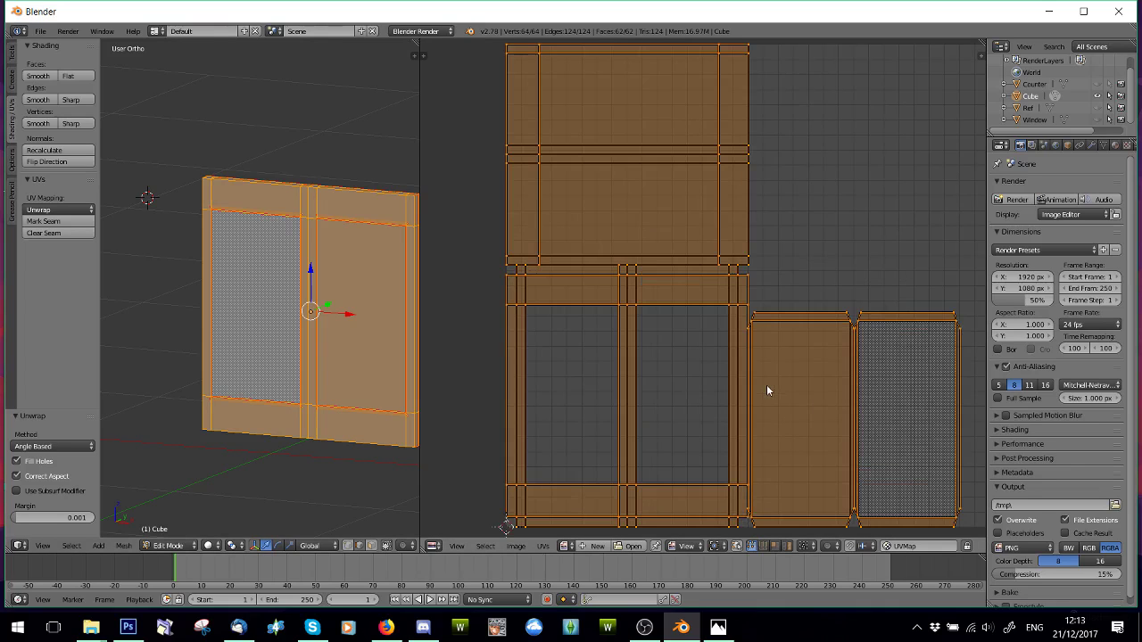
pyautogui.scroll(-1, 766, 385)
pyautogui.scroll(-1, 633, 206)
pyautogui.press('a')
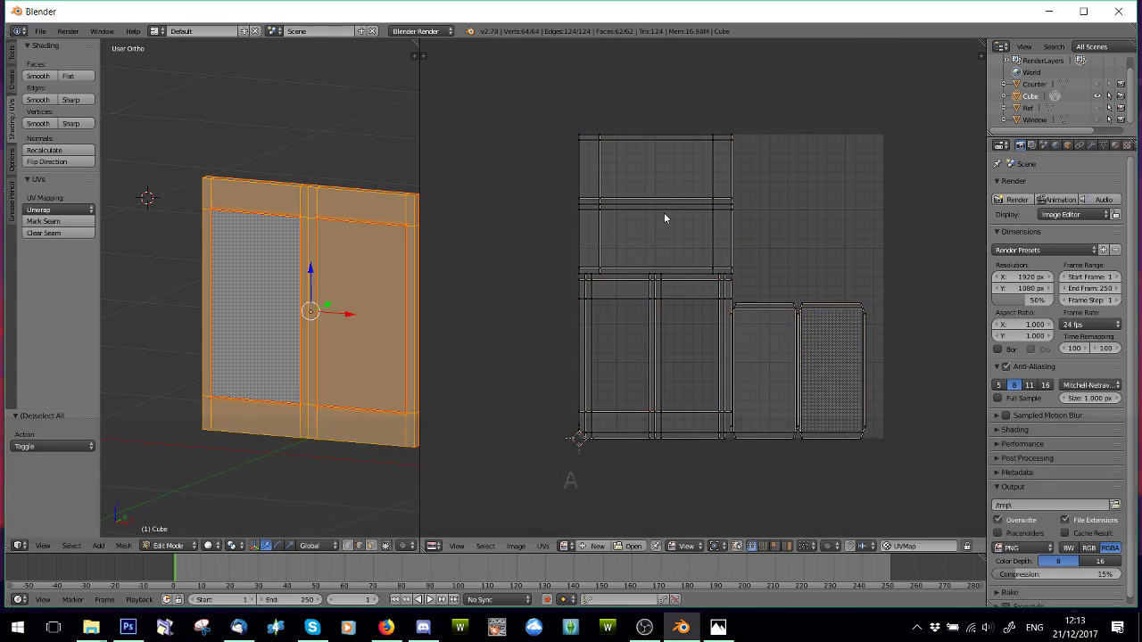
# - Examine the panel's front face beside its UV layout while toggling the mesh selection
pyautogui.moveTo(254, 369); pyautogui.dragTo(410, 406, button='middle')
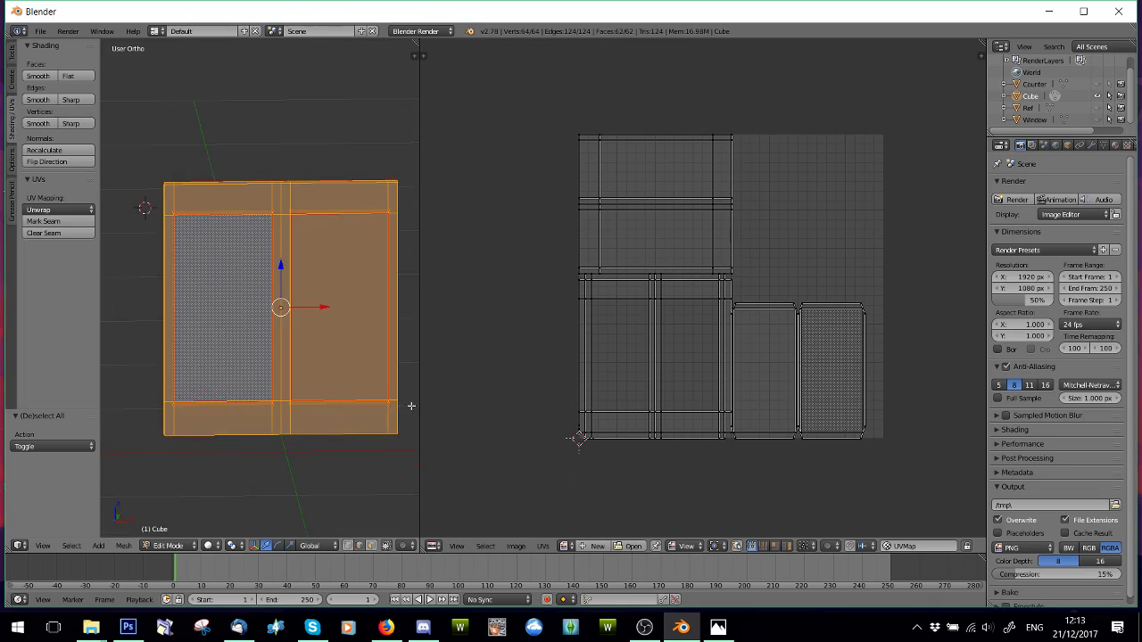
pyautogui.moveTo(419, 405); pyautogui.dragTo(581, 402)
pyautogui.moveTo(294, 375); pyautogui.dragTo(387, 349, button='middle')
pyautogui.press('a')
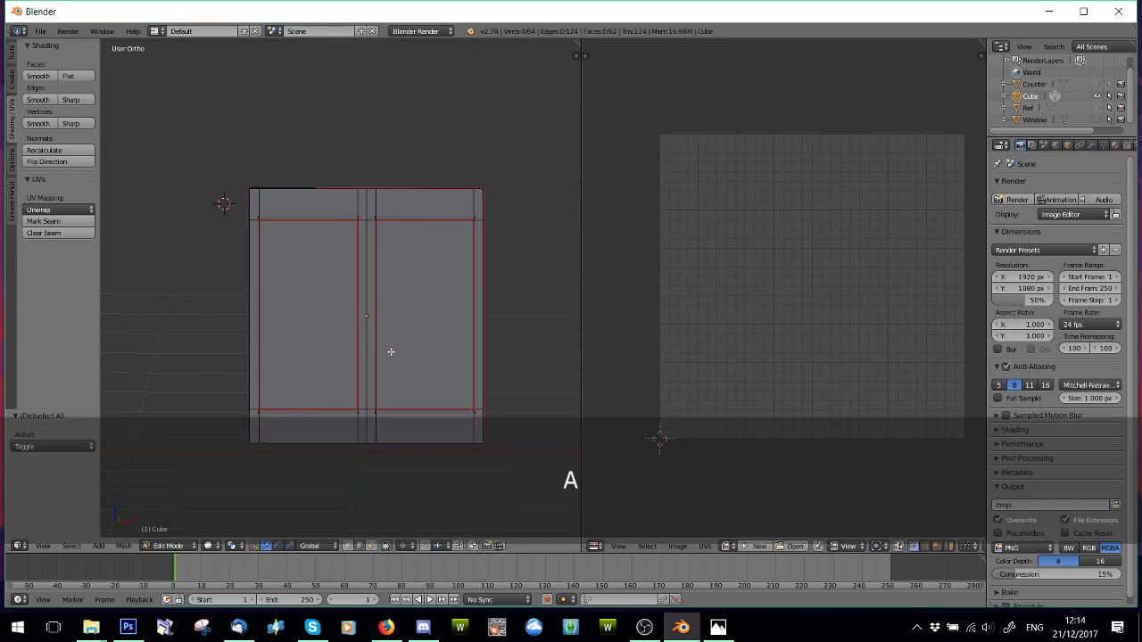
pyautogui.press('a')
pyautogui.moveTo(581, 329); pyautogui.dragTo(431, 327)
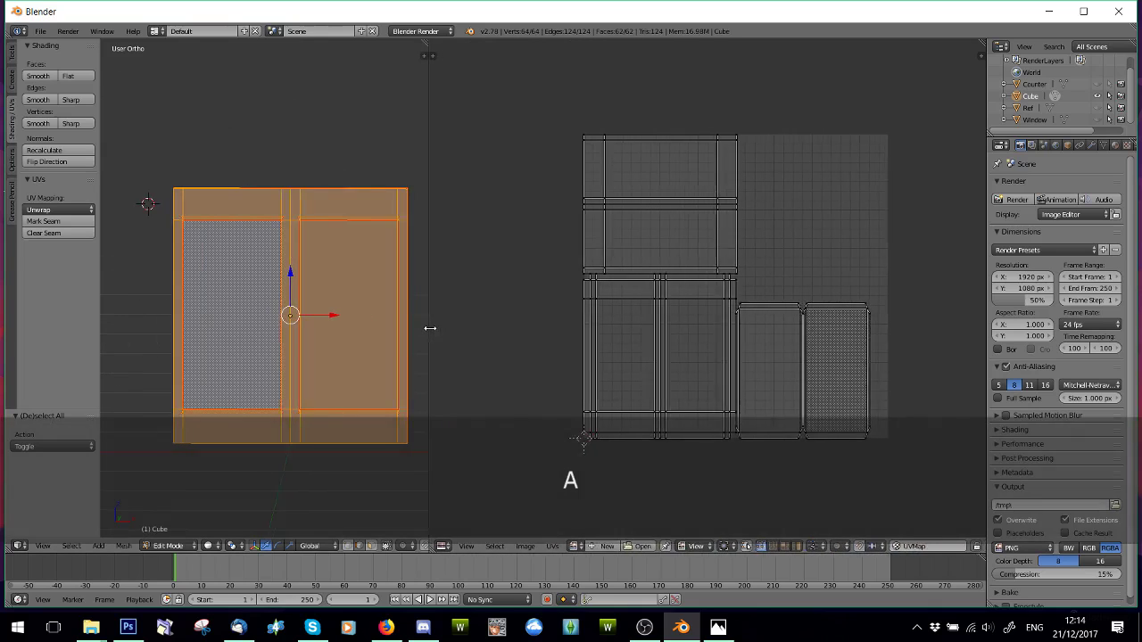
pyautogui.press('a')
pyautogui.press('a')
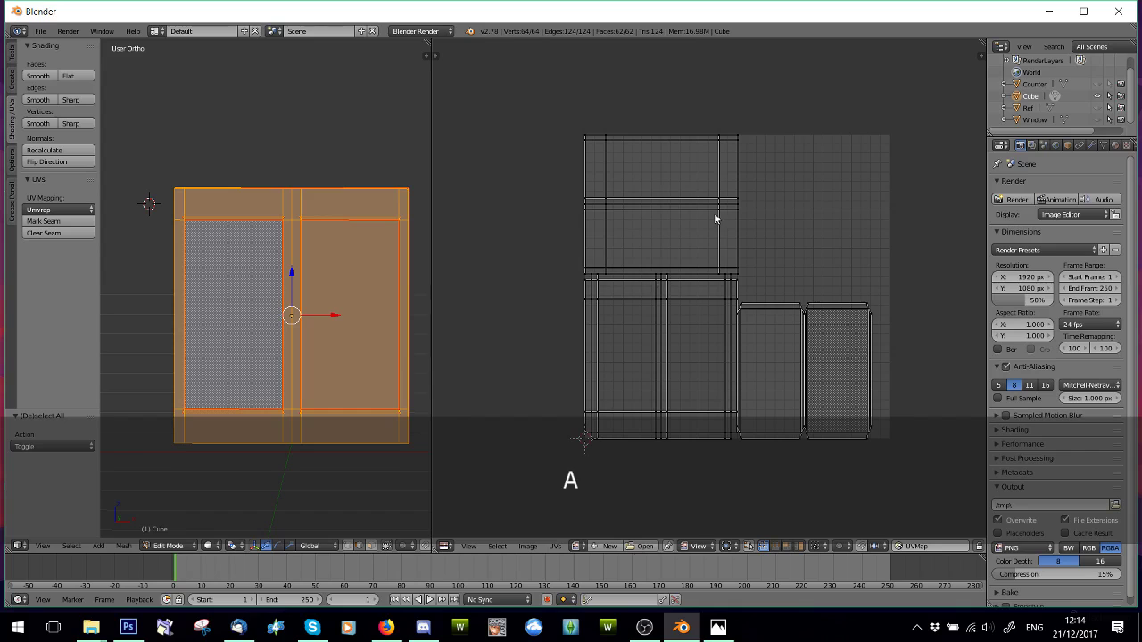
# - Box-select the upper part of the top UV island, inspect the panel's back for matching geometry, and deselect it
pyautogui.press('l')
pyautogui.press('a')
pyautogui.press('a')
pyautogui.press('a')
pyautogui.press('b')
pyautogui.moveTo(542, 92); pyautogui.dragTo(854, 185)
pyautogui.moveTo(428, 147); pyautogui.dragTo(209, 134, button='middle')
pyautogui.press('a')
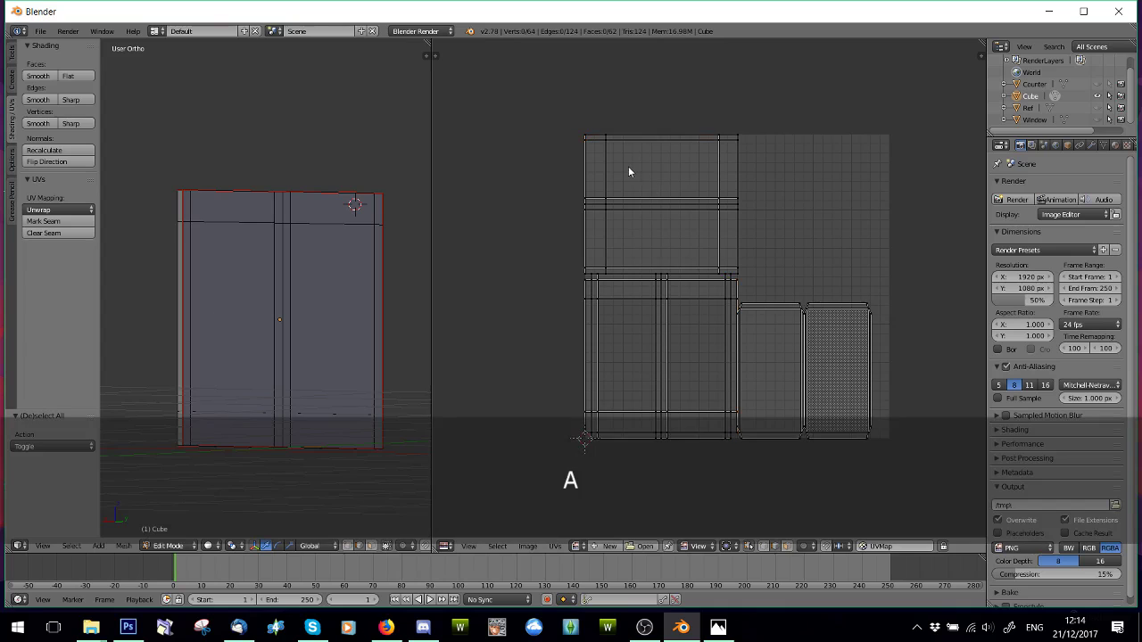
# - Box-select the entire upper UV island with synced selection to identify its faces on the panel, and clear the selection
pyautogui.press('b')
pyautogui.moveTo(535, 84); pyautogui.dragTo(777, 273)
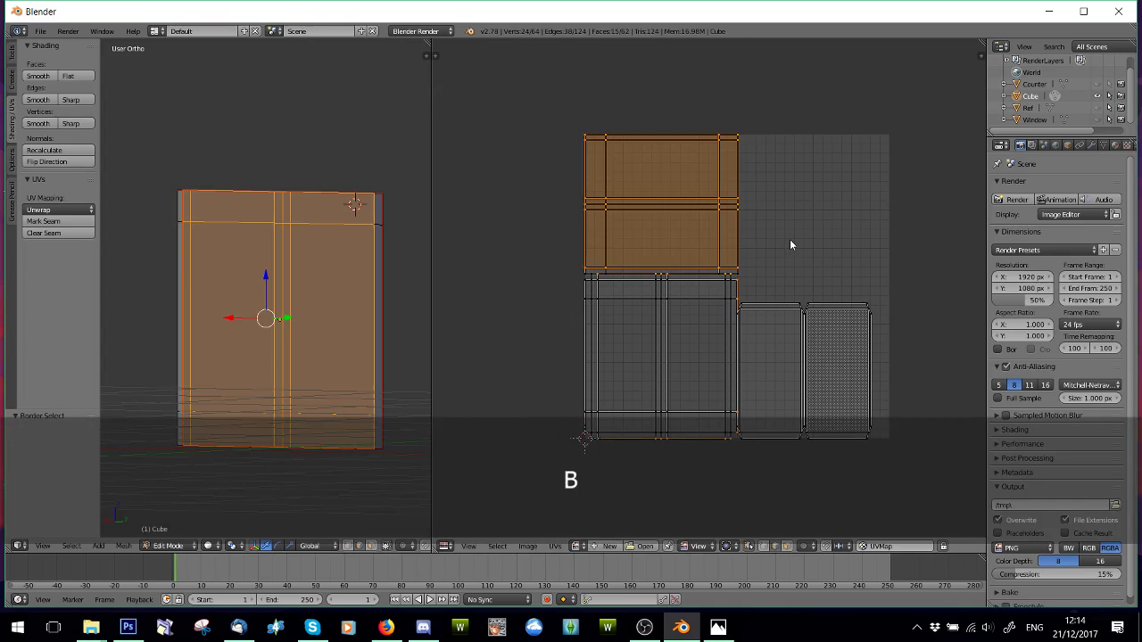
pyautogui.press('a')
pyautogui.press('a')
pyautogui.press('a')
pyautogui.press('a')
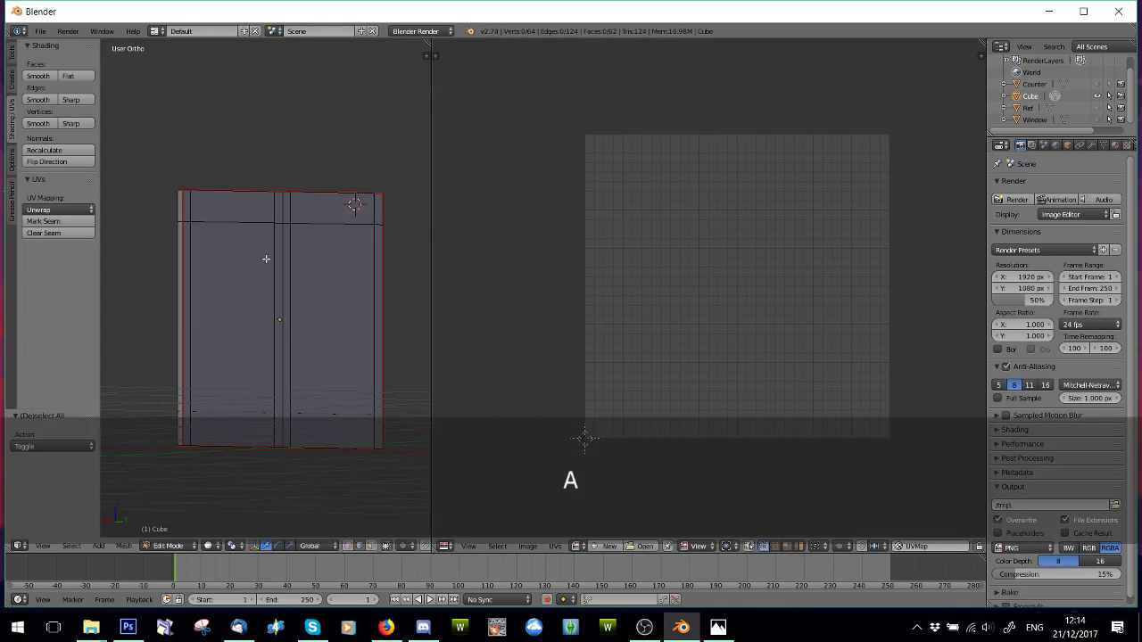
# - Select the upper UV island, rotate it -90°, move it up clear of the lower frame island, and deselect it
pyautogui.press('l')
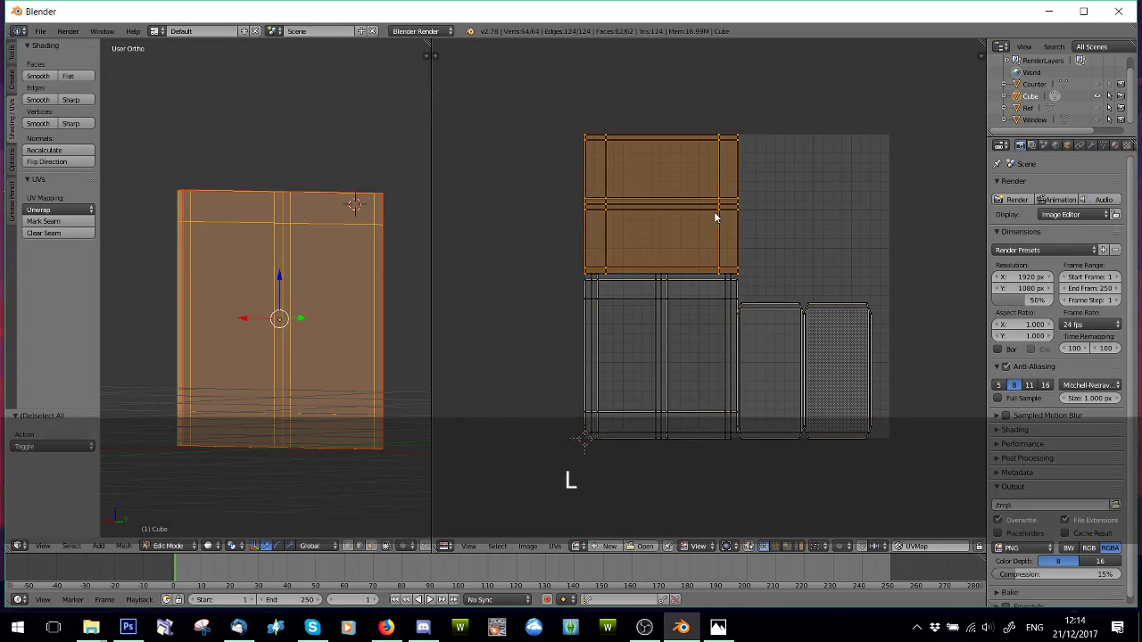
pyautogui.write('r90|) = -90°')
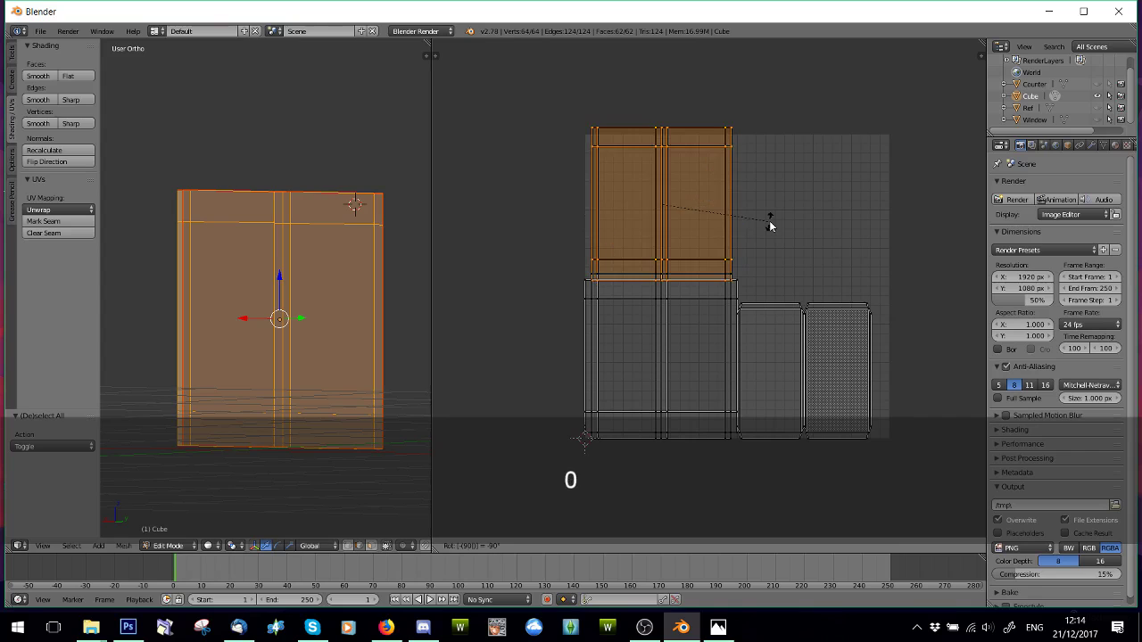
pyautogui.click(770, 223)
pyautogui.press('g')
pyautogui.click(763, 185)
pyautogui.press('a')
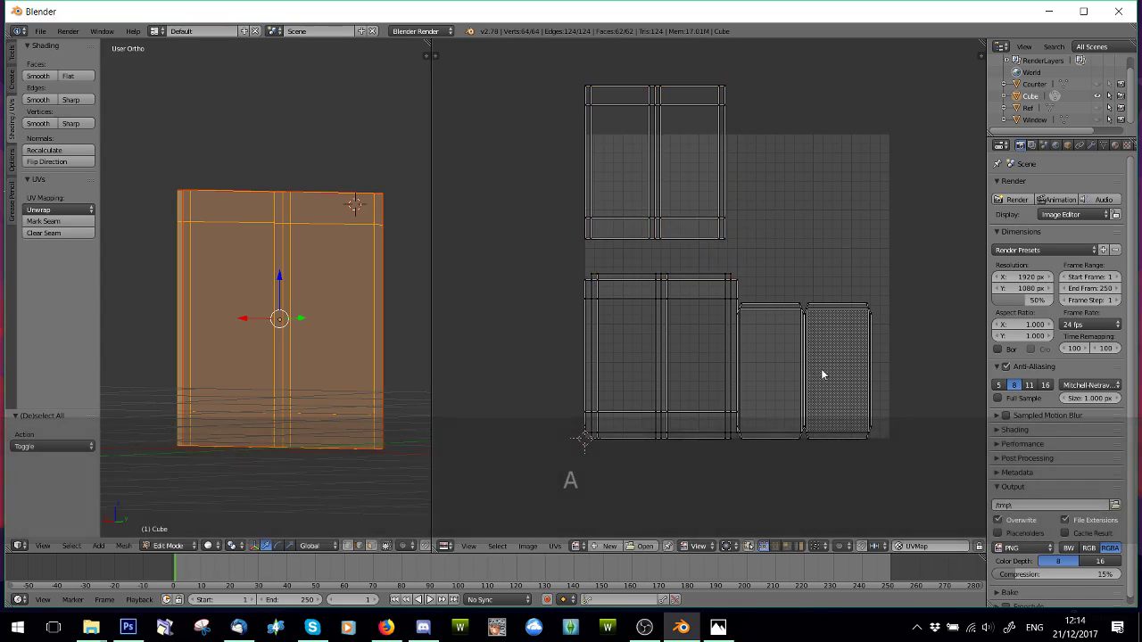
# - Move the right narrow UV island 0.242 in X and 0.209 in Y, place the other beside it with a gap, and deselect
pyautogui.press('l')
pyautogui.press('g')
pyautogui.click(918, 291)
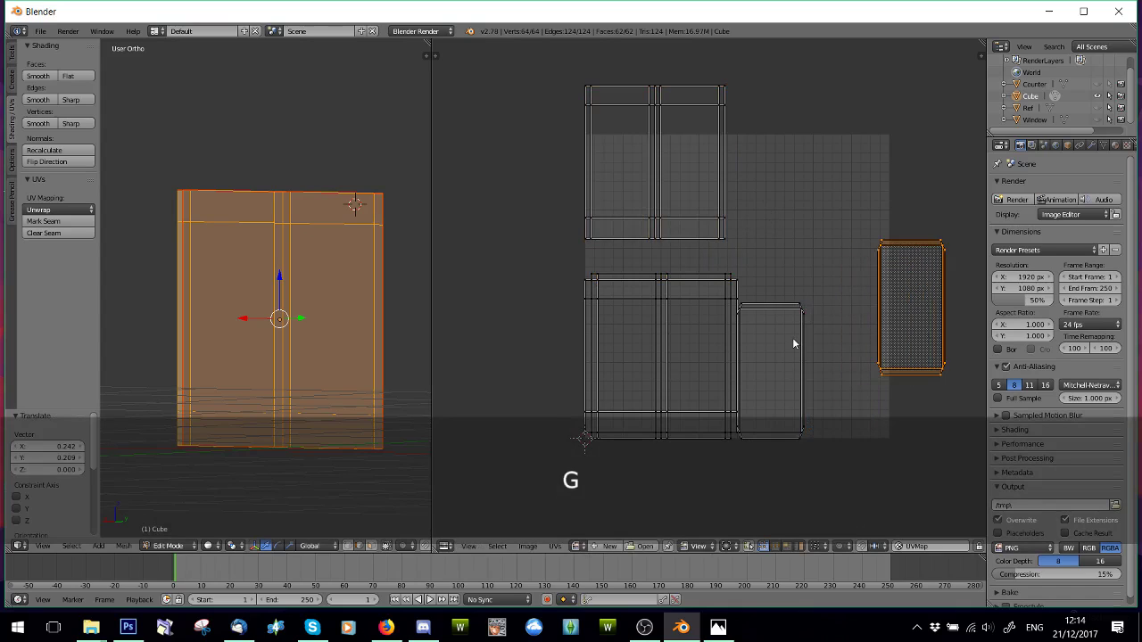
pyautogui.press('l')
pyautogui.press('g')
pyautogui.click(839, 279)
pyautogui.press('a')
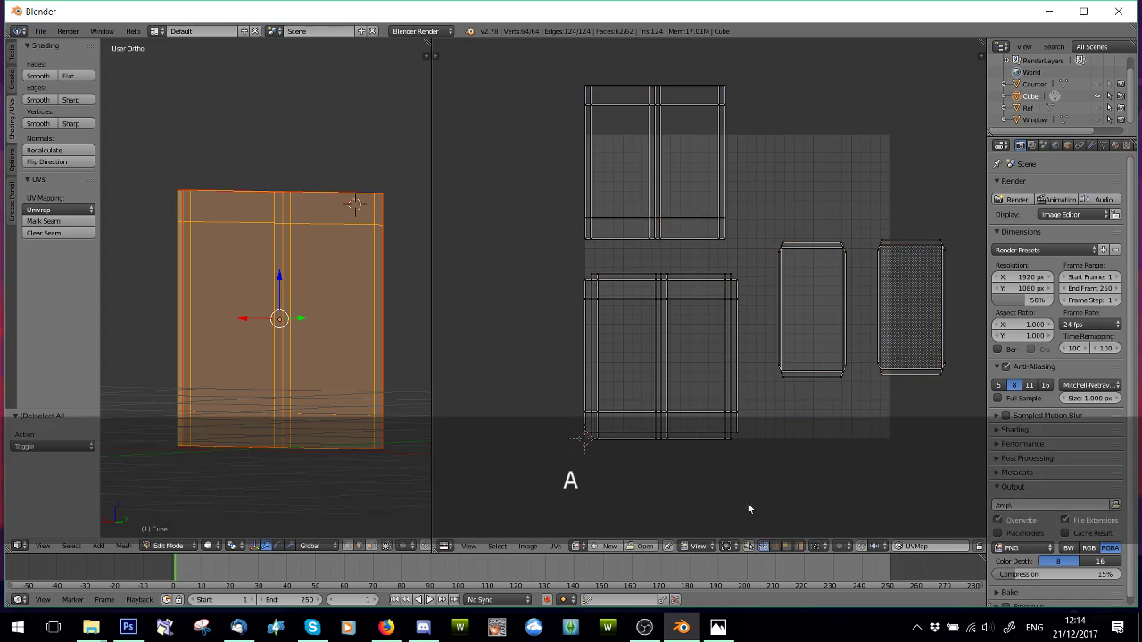
# - Box-select the top edge of the upper UV island with synced selection to locate it on the panel, and deselect it
pyautogui.press('a')
pyautogui.press('a')
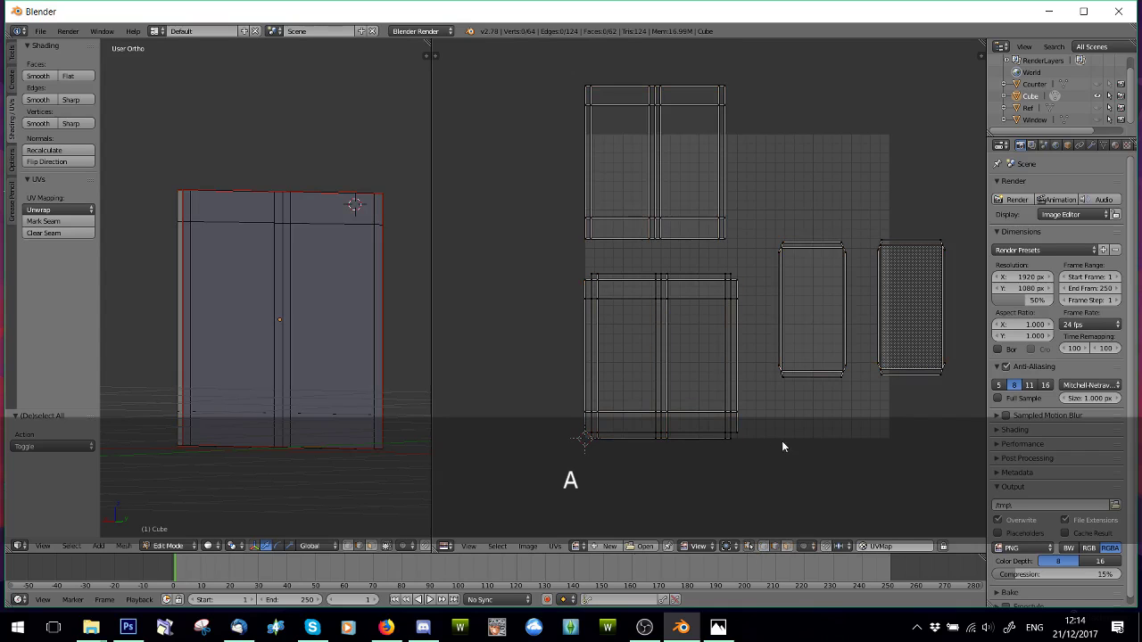
pyautogui.press('b')
pyautogui.moveTo(555, 66); pyautogui.dragTo(738, 91)
pyautogui.press('b')
pyautogui.press('Escape')
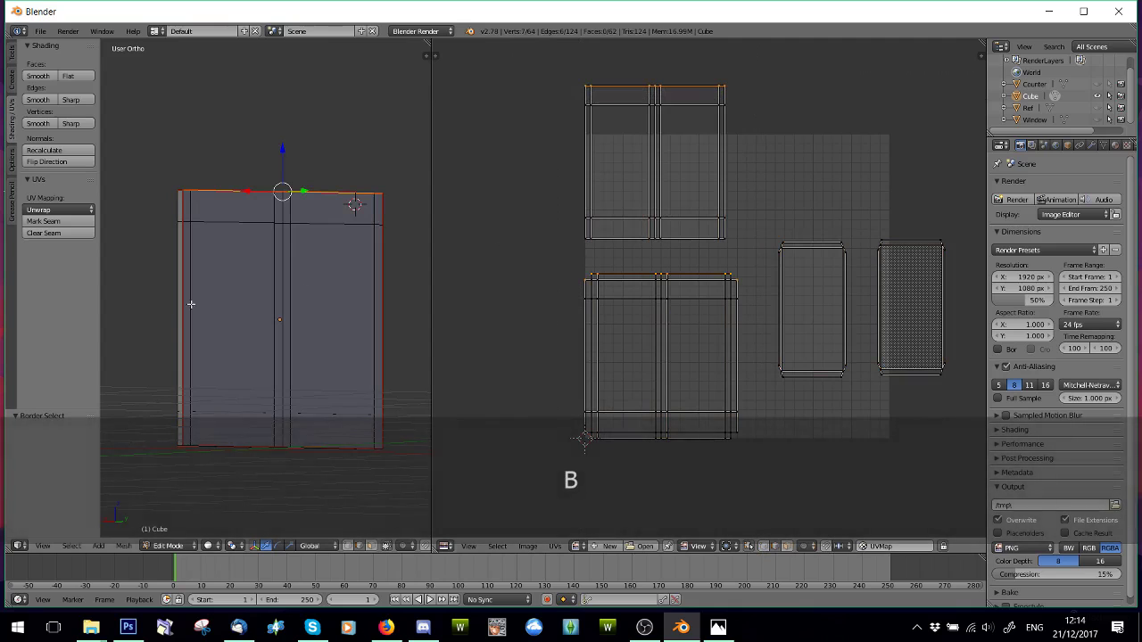
pyautogui.moveTo(191, 306); pyautogui.dragTo(364, 351, button='middle')
pyautogui.press('a')
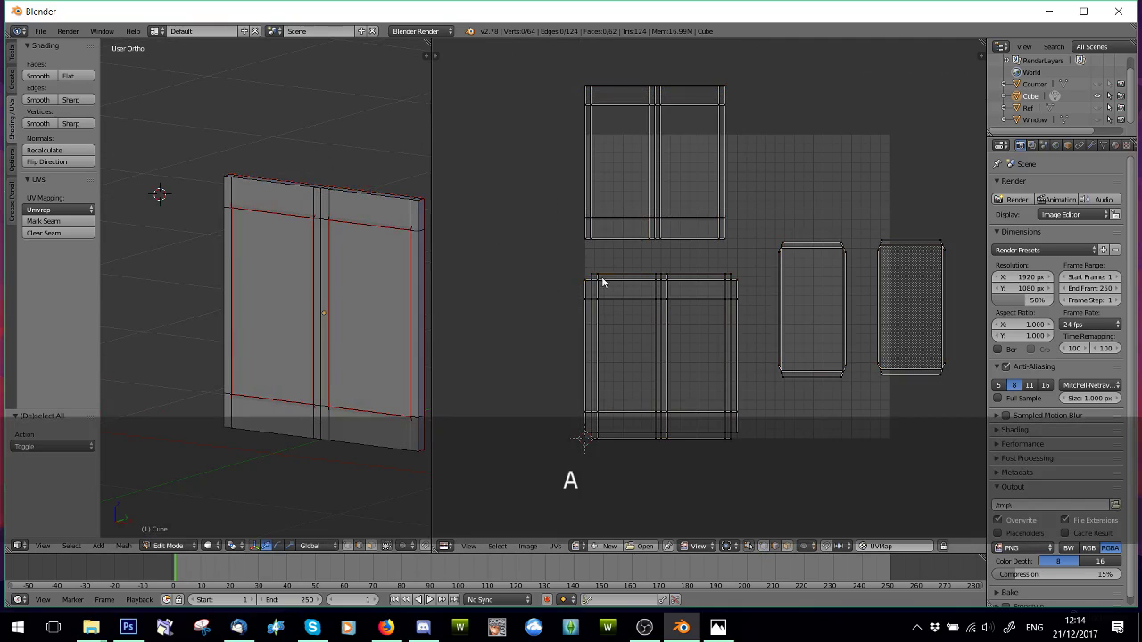
# - Box-select the top edges of the two narrow UV islands to check their matching panel edges, and deselect them
pyautogui.press('b')
pyautogui.moveTo(770, 233); pyautogui.dragTo(990, 265)
pyautogui.press('a')
pyautogui.press('b')
pyautogui.press('a')
# - Widen the UV editor and examine the panel's front beside the separated UV islands
pyautogui.keyDown('shift'); pyautogui.moveTo(653, 342); pyautogui.dragTo(597, 330, button='middle'); pyautogui.keyUp('shift')
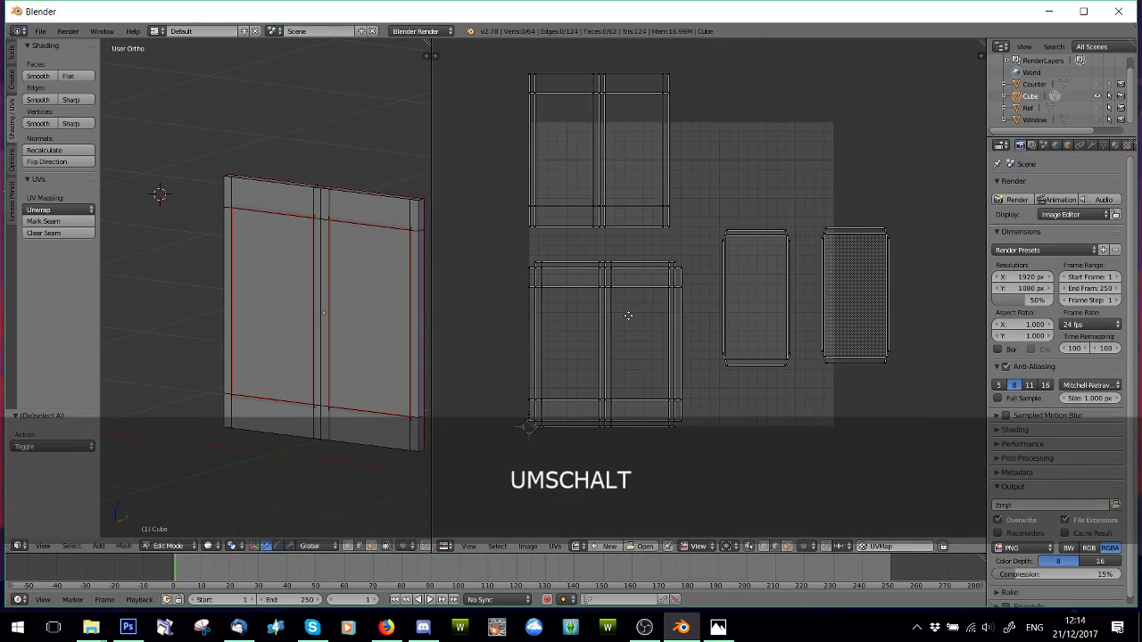
pyautogui.click(433, 307)
pyautogui.moveTo(431, 307); pyautogui.dragTo(371, 307)
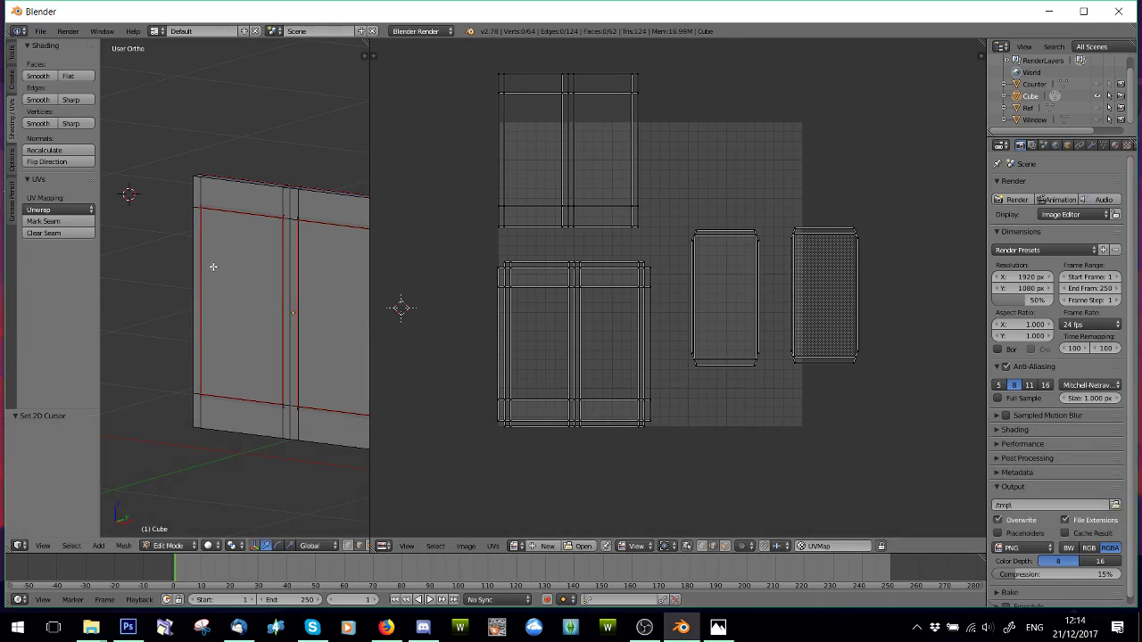
pyautogui.scroll(-3, 214, 266)
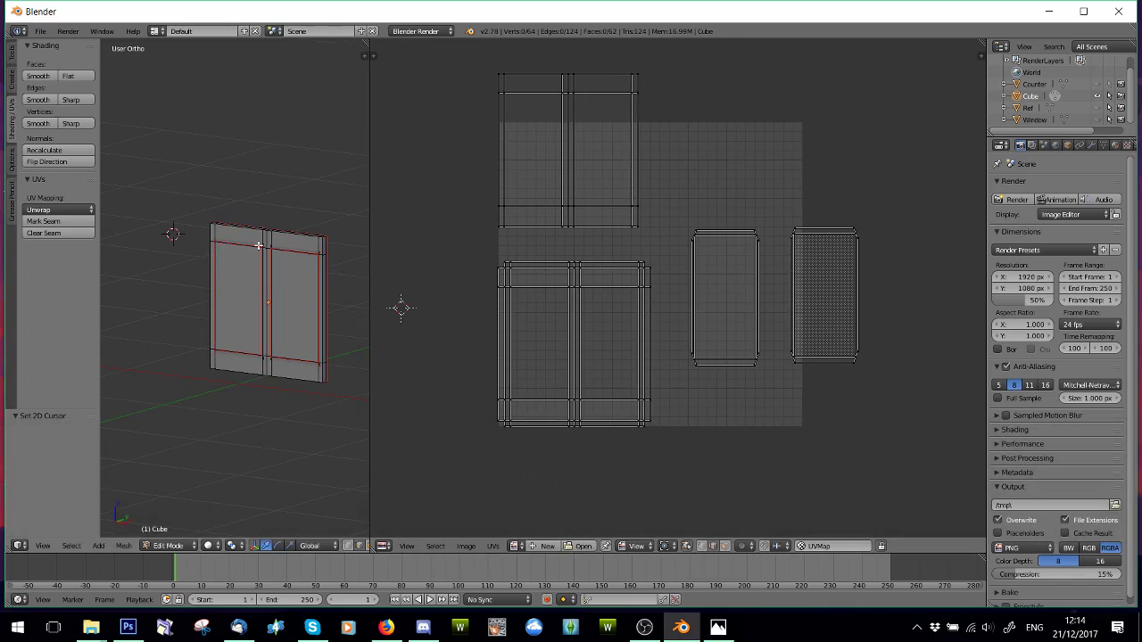
pyautogui.moveTo(213, 327); pyautogui.dragTo(184, 251, button='middle')
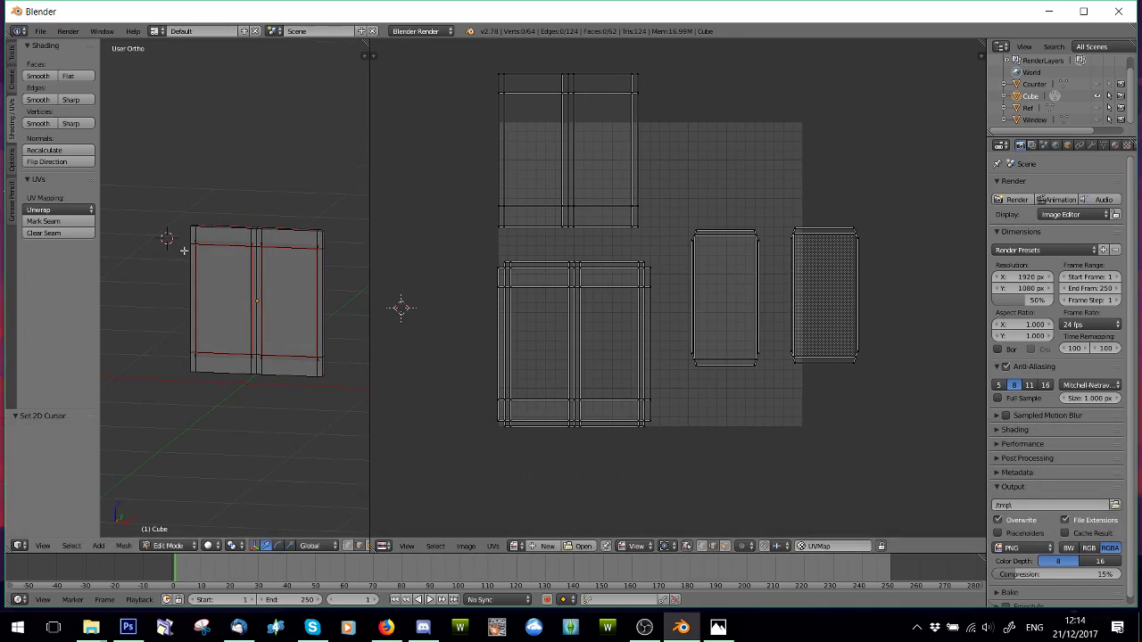
pyautogui.scroll(3, 222, 324)
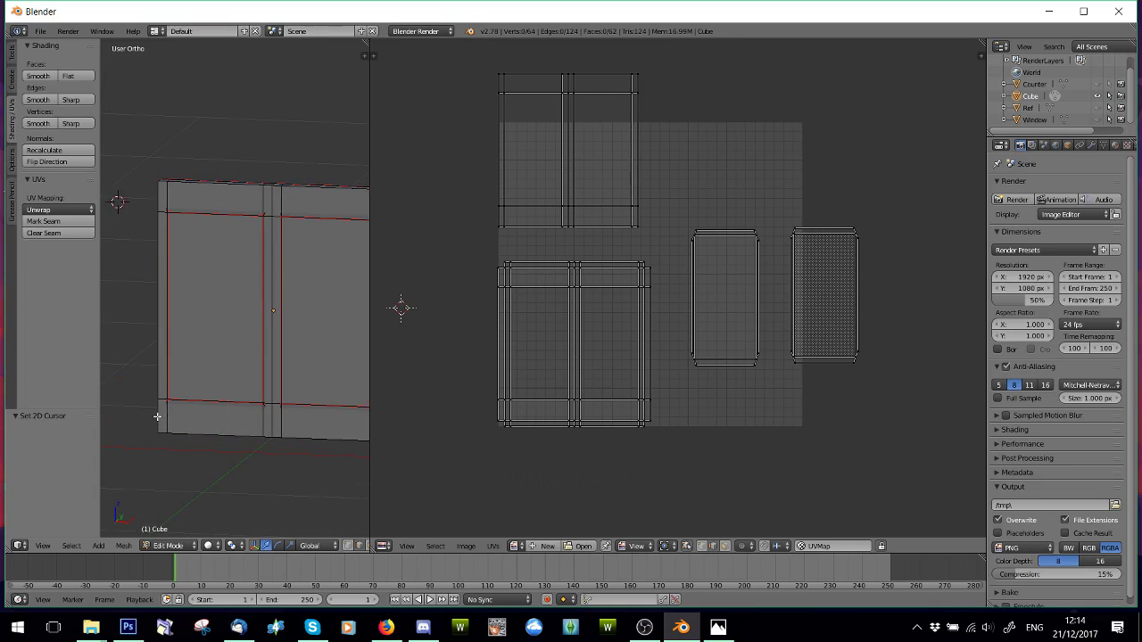
# - Box-select the right narrow UV island to locate its panel face, turn off synced selection, and select the entire mesh
pyautogui.scroll(-3, 116, 401)
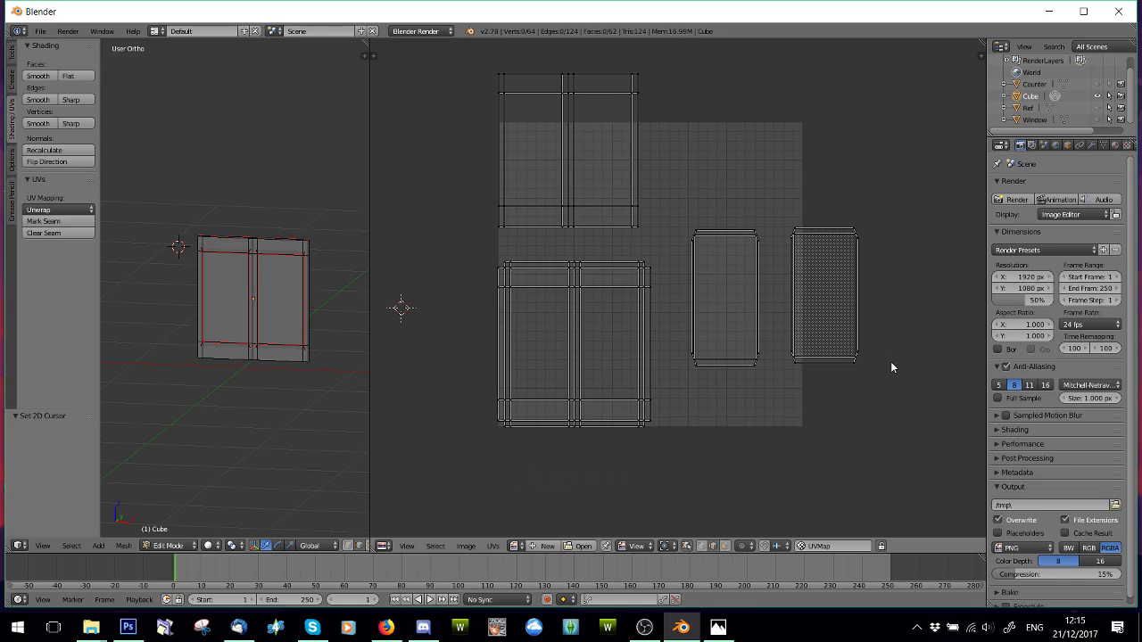
pyautogui.press('b')
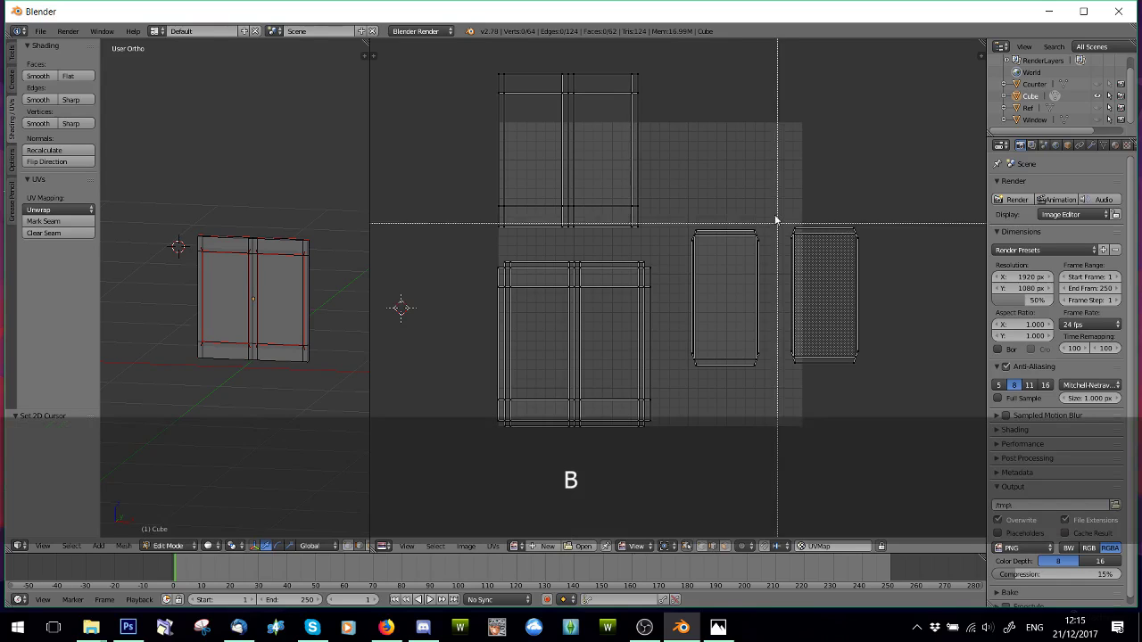
pyautogui.moveTo(773, 208); pyautogui.dragTo(855, 373)
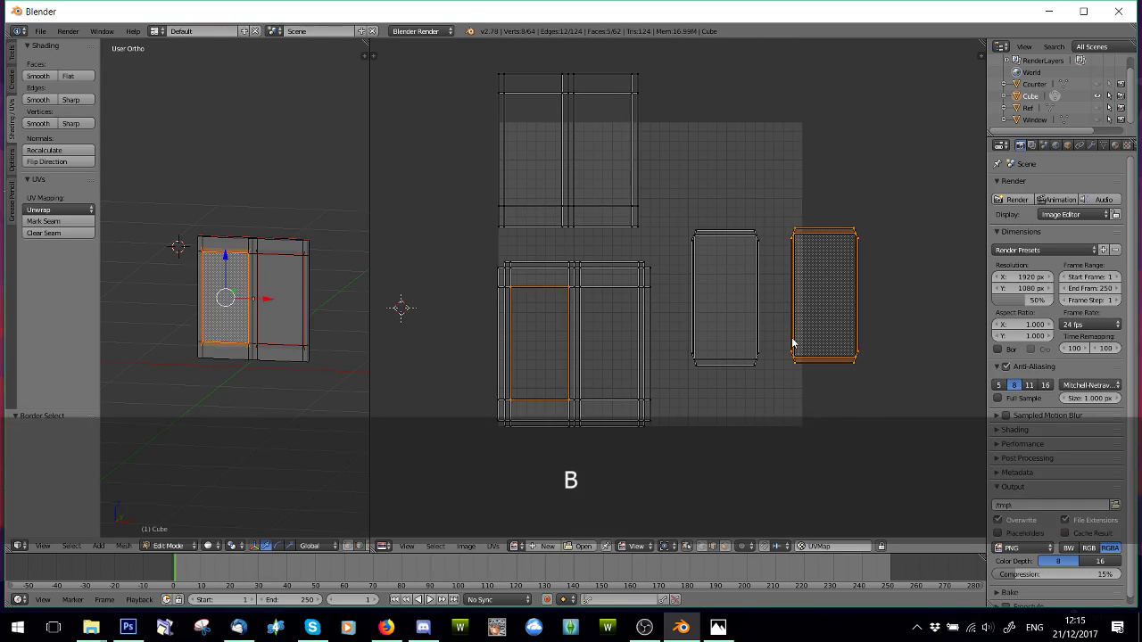
pyautogui.press('a')
pyautogui.press('a')
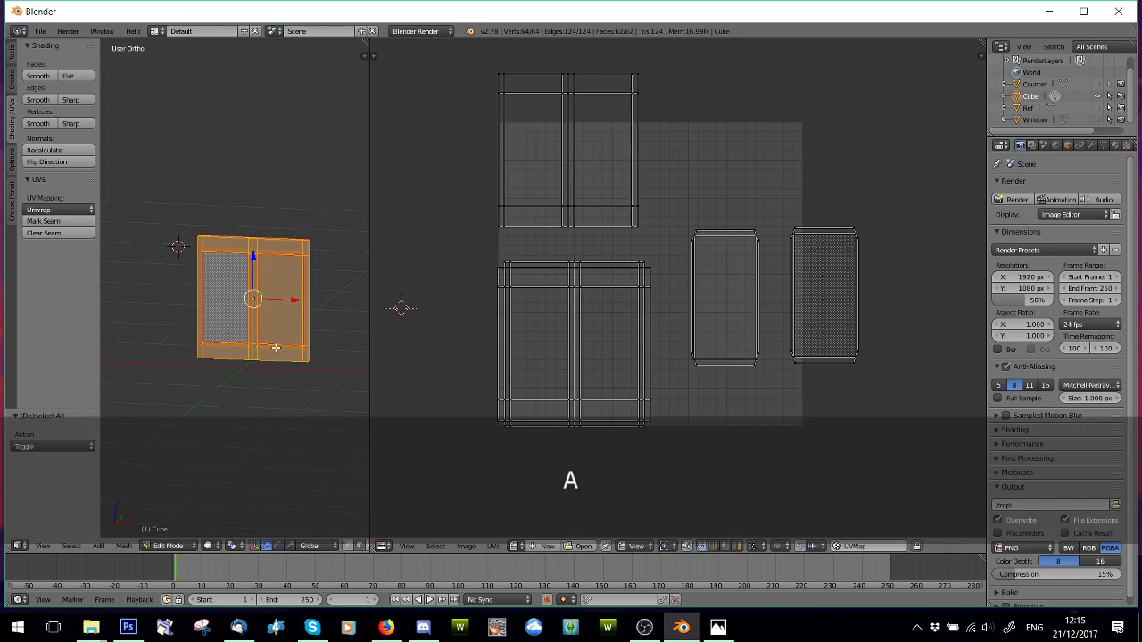
# - Move the right narrow UV island -0.326 in X and -0.010 in Y onto the other narrow island, and nudge it about 0.0008 in Y
pyautogui.press('b')
pyautogui.moveTo(774, 191); pyautogui.dragTo(869, 387)
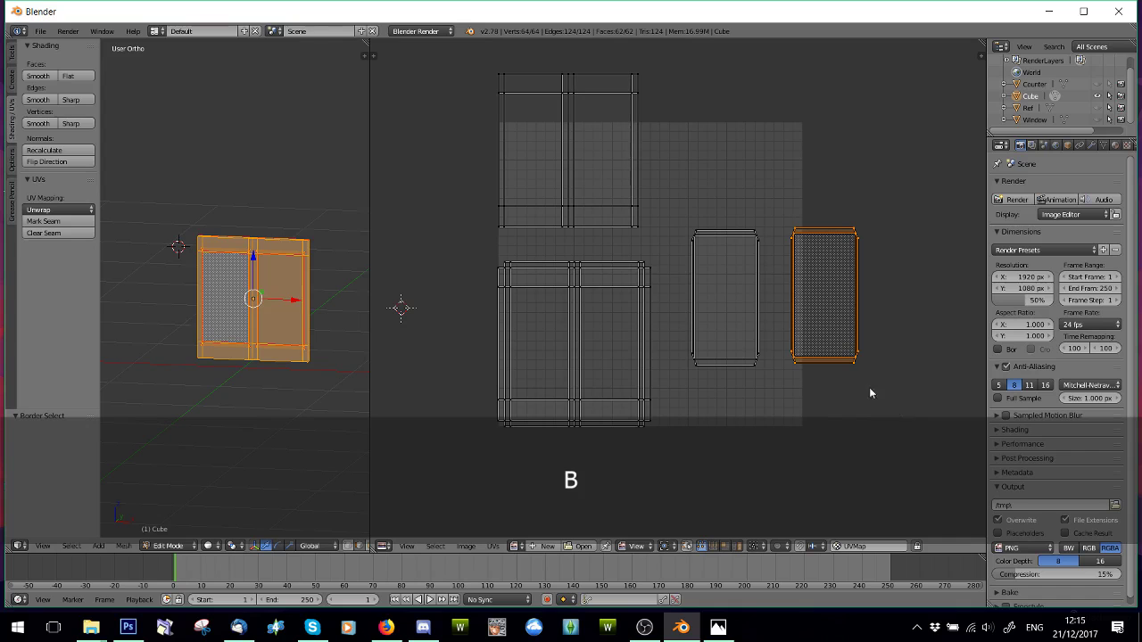
pyautogui.scroll(4, 211, 266)
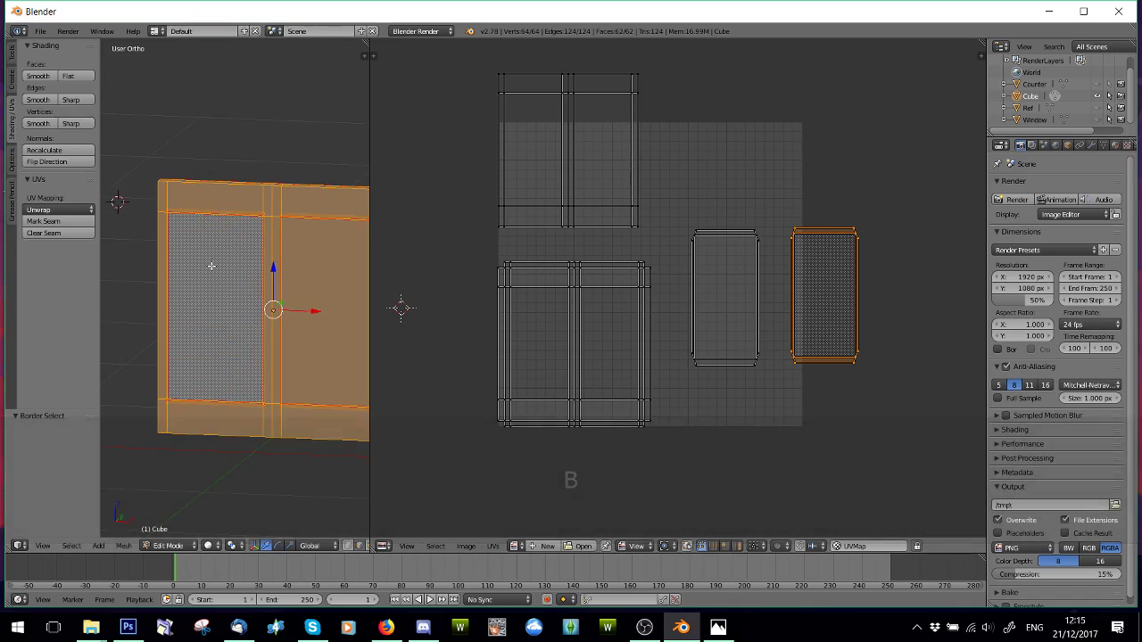
pyautogui.press('g')
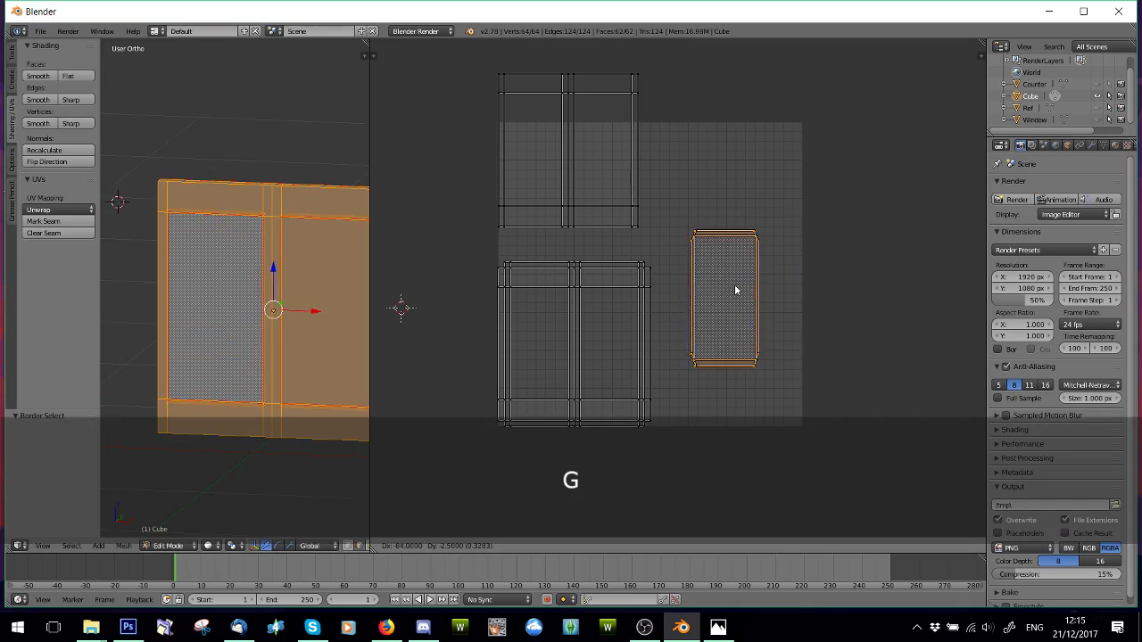
pyautogui.click(737, 288)
pyautogui.scroll(5, 767, 290)
pyautogui.scroll(-4, 792, 288)
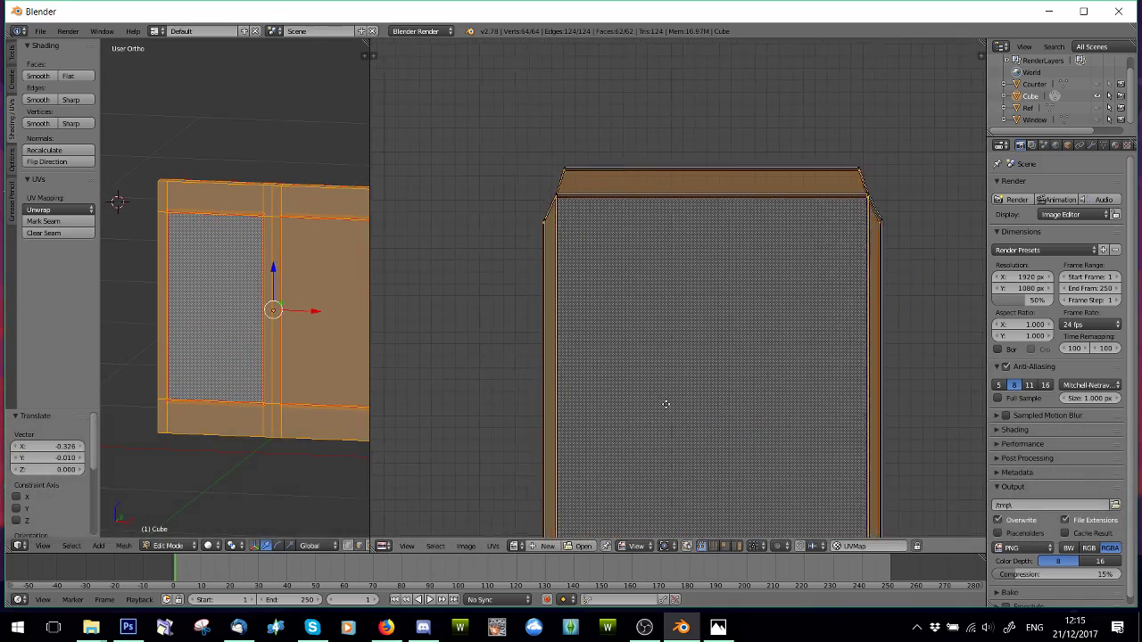
pyautogui.press('g')
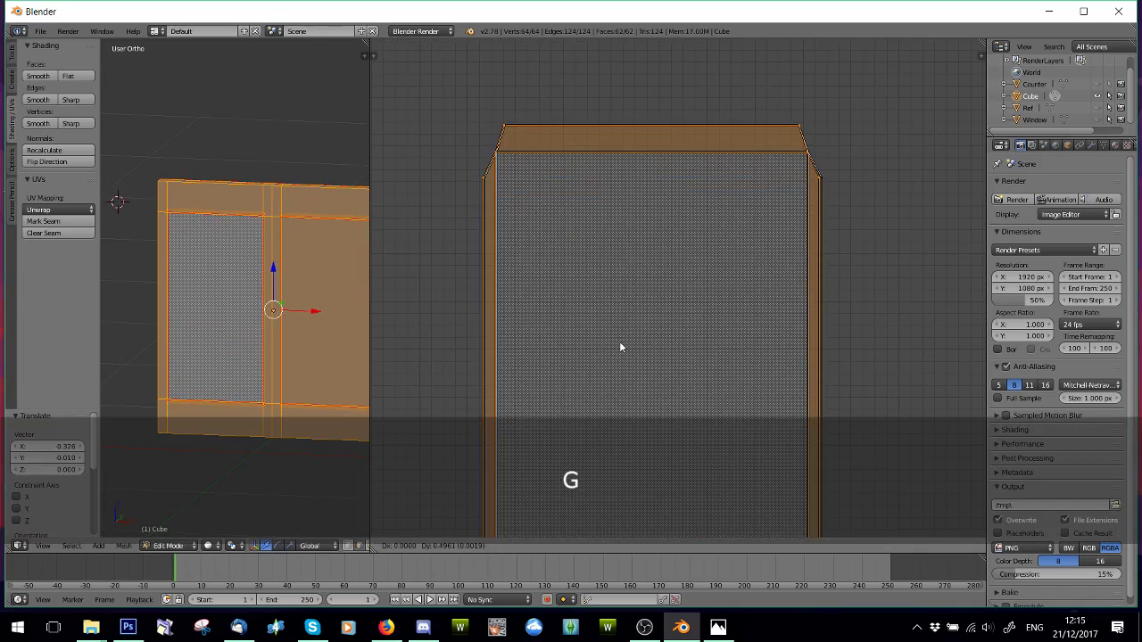
pyautogui.click(619, 343)
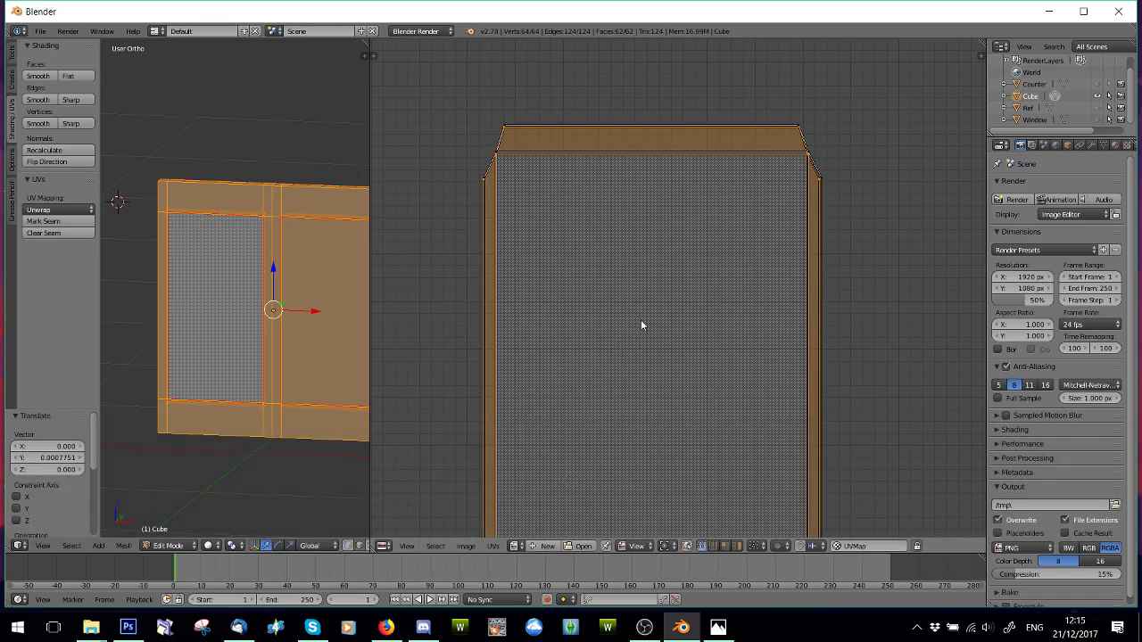
# - Set UV snapping to Vertex and snap the upper right corner vertex of the stacked narrow islands onto its counterpart
pyautogui.press('a')
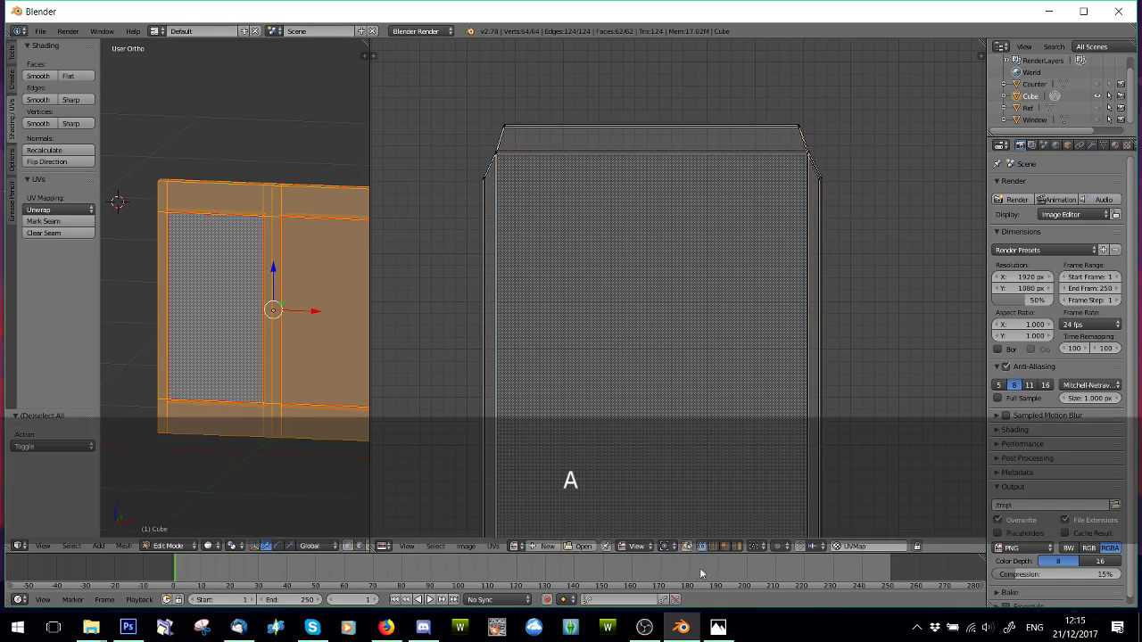
pyautogui.click(811, 546)
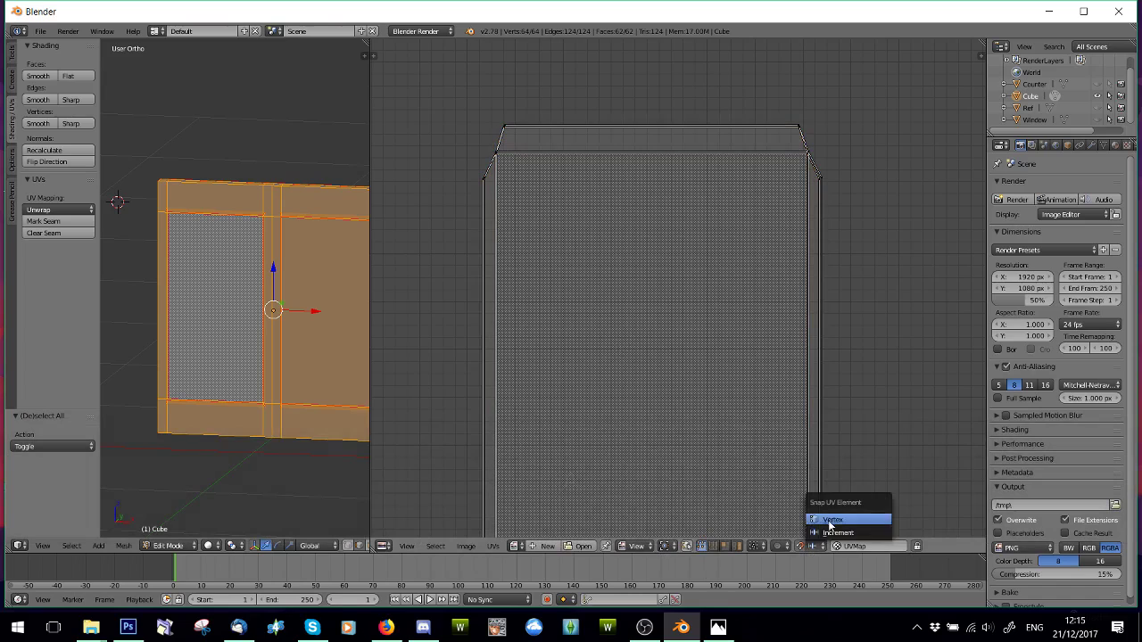
pyautogui.click(829, 520)
pyautogui.keyDown('shift'); pyautogui.moveTo(841, 288); pyautogui.dragTo(796, 449, button='middle'); pyautogui.keyUp('shift')
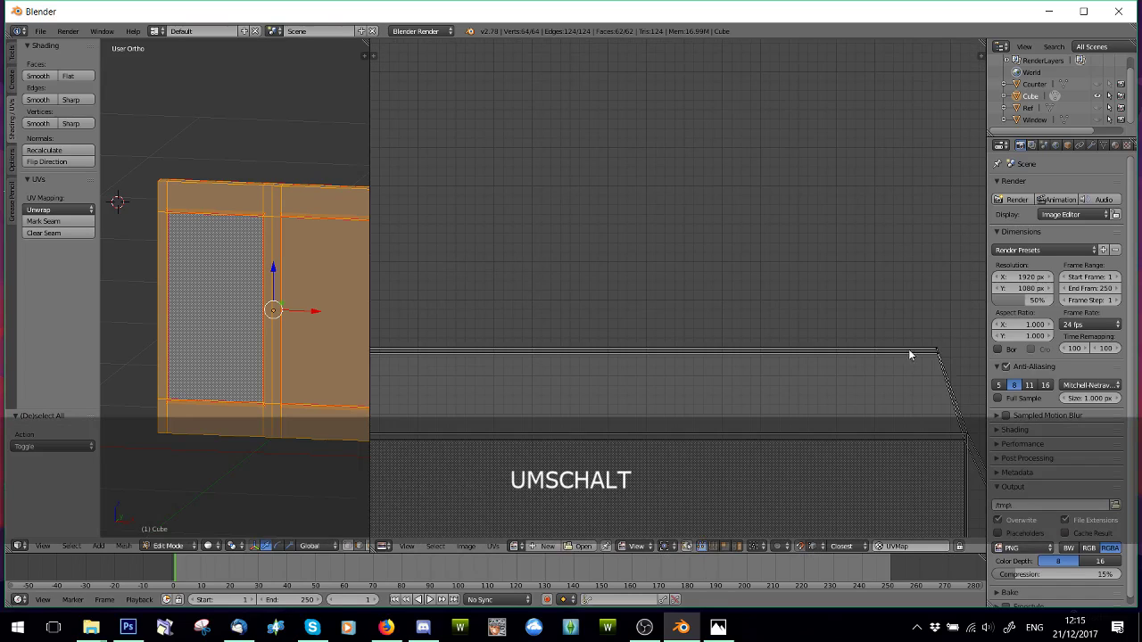
pyautogui.keyDown('shift'); pyautogui.rightClick(935, 355); pyautogui.keyUp('shift')
pyautogui.press('g')
pyautogui.click(935, 354)
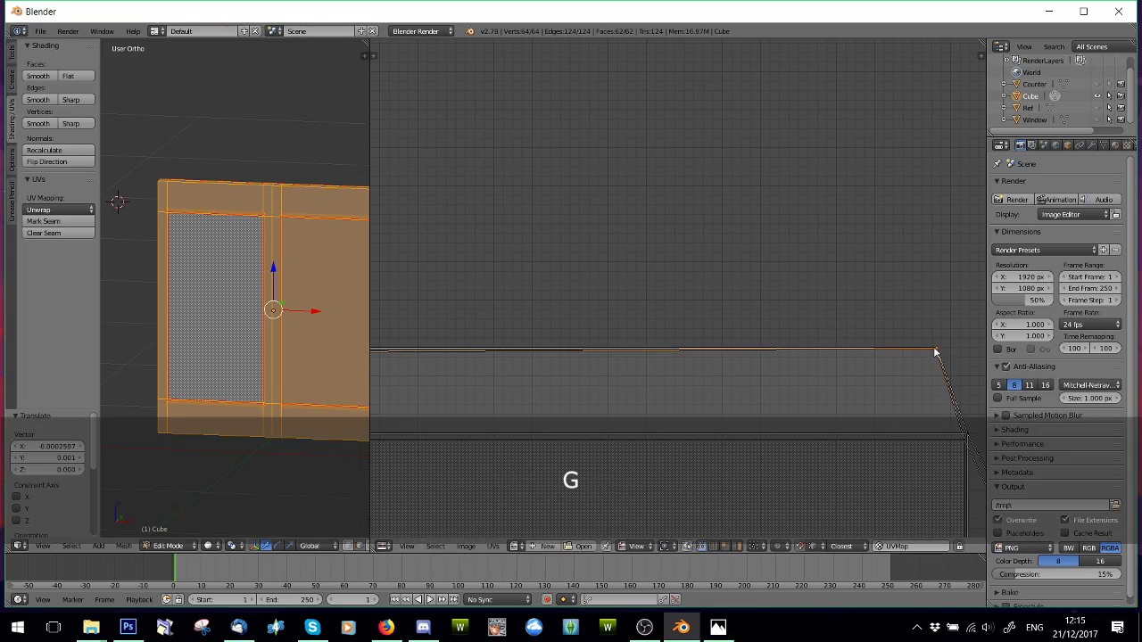
# - Snap the remaining upper corner vertices of the stacked narrow UV islands onto their matching vertices
pyautogui.scroll(-2, 589, 375)
pyautogui.press('g')
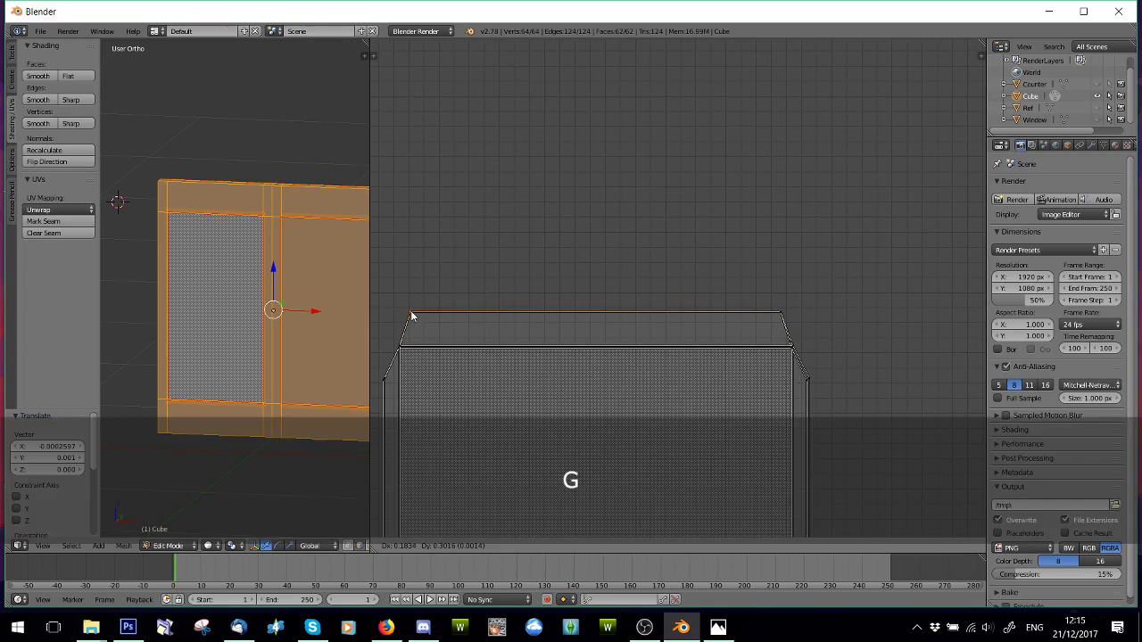
pyautogui.click(401, 351)
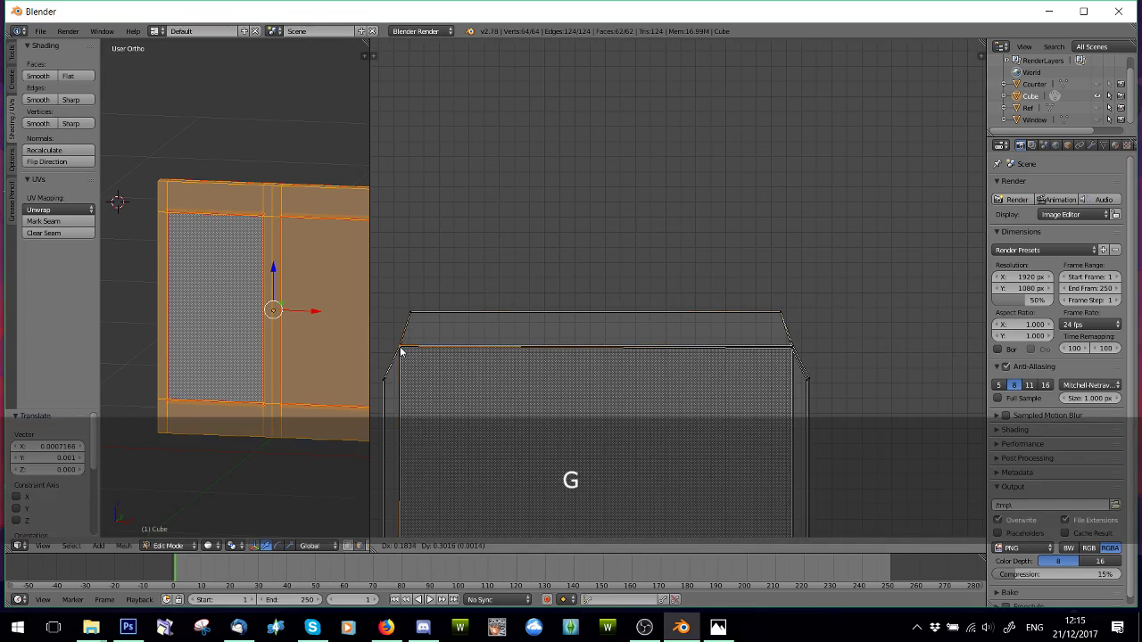
pyautogui.rightClick(792, 351)
pyautogui.press('g')
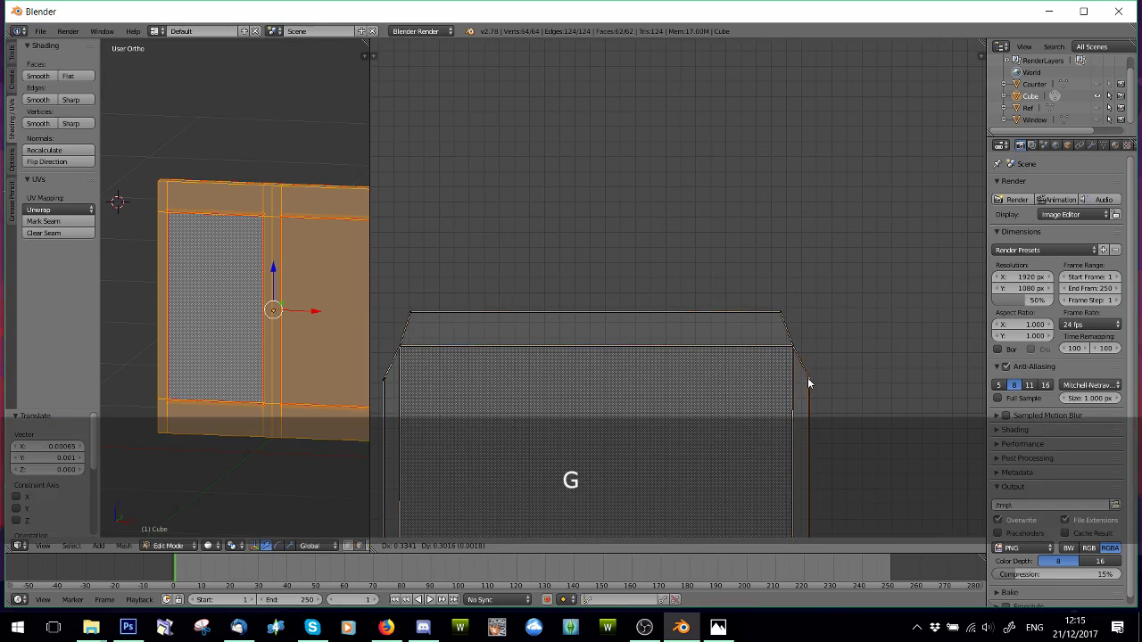
pyautogui.click(808, 380)
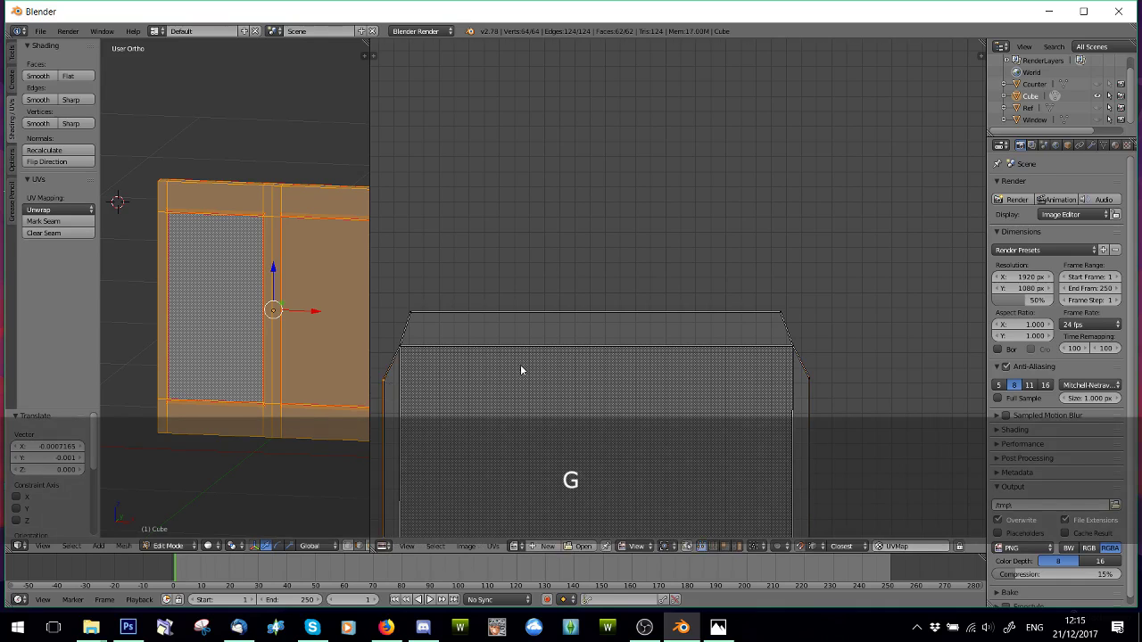
# - Snap the three lower right corner vertices of the stacked narrow UV islands onto their matching vertices
pyautogui.scroll(-4, 523, 369)
pyautogui.keyDown('shift'); pyautogui.moveTo(591, 434); pyautogui.dragTo(621, 179, button='middle'); pyautogui.keyUp('shift')
pyautogui.scroll(5, 624, 197)
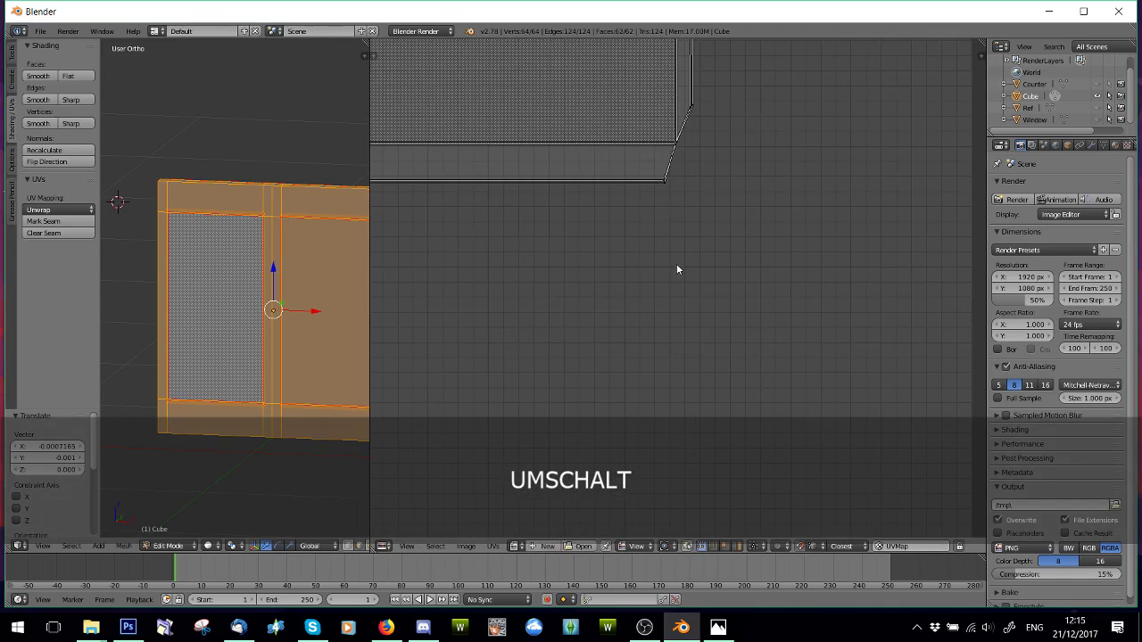
pyautogui.keyDown('shift'); pyautogui.rightClick(689, 116); pyautogui.keyUp('shift')
pyautogui.press('g')
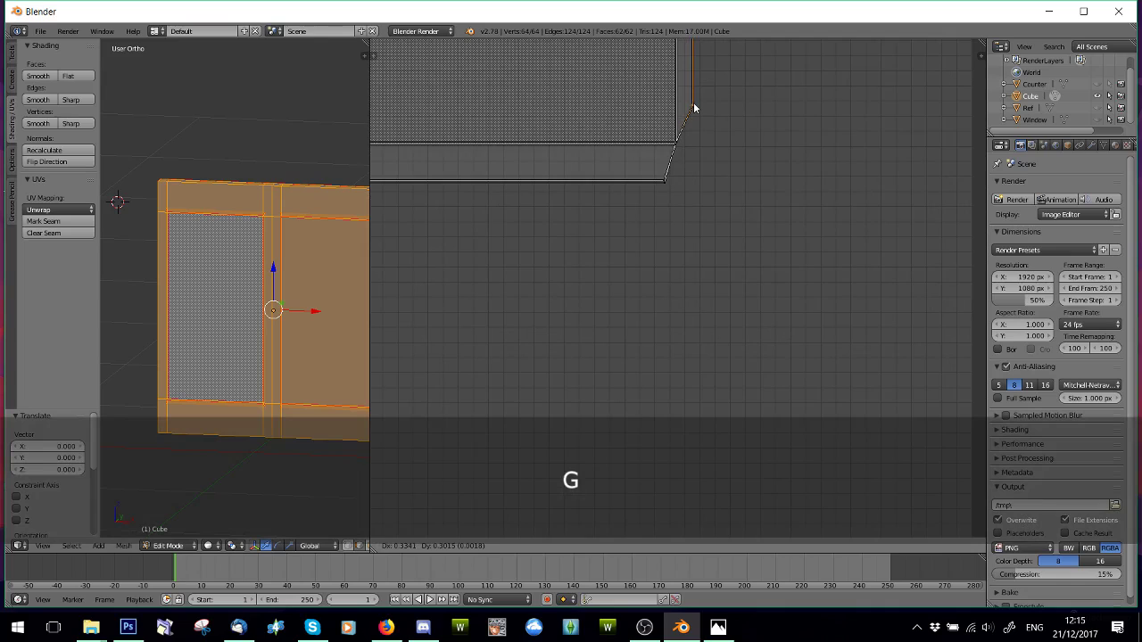
pyautogui.click(681, 142)
pyautogui.press('g')
pyautogui.click(676, 161)
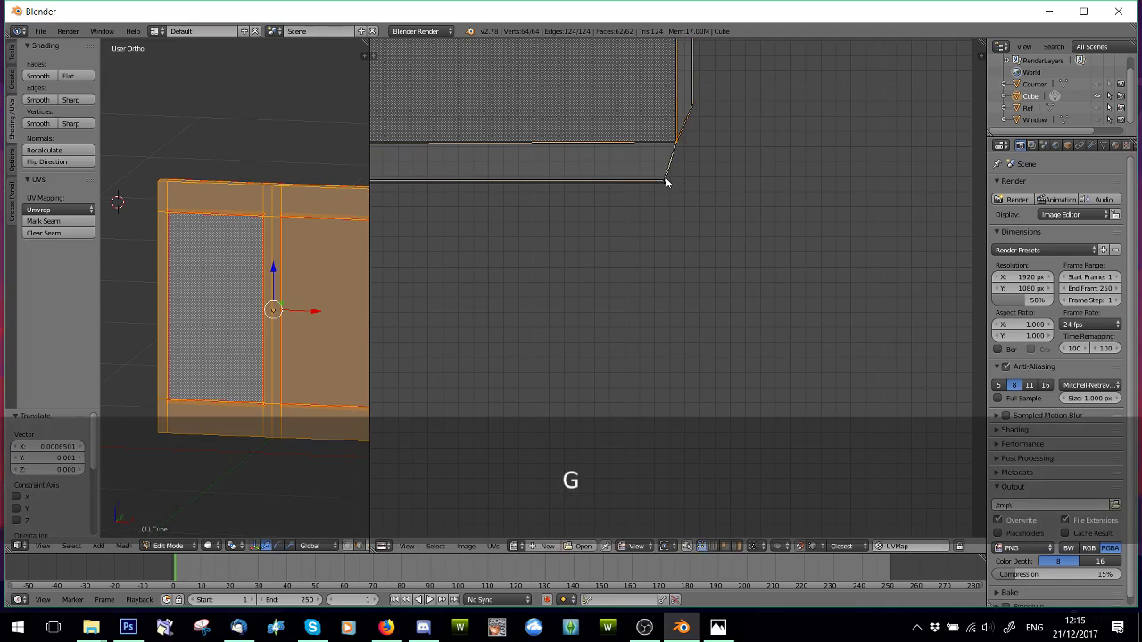
pyautogui.press('g')
pyautogui.click(666, 181)
pyautogui.scroll(-2, 627, 268)
pyautogui.moveTo(627, 268); pyautogui.dragTo(790, 387, button='middle')
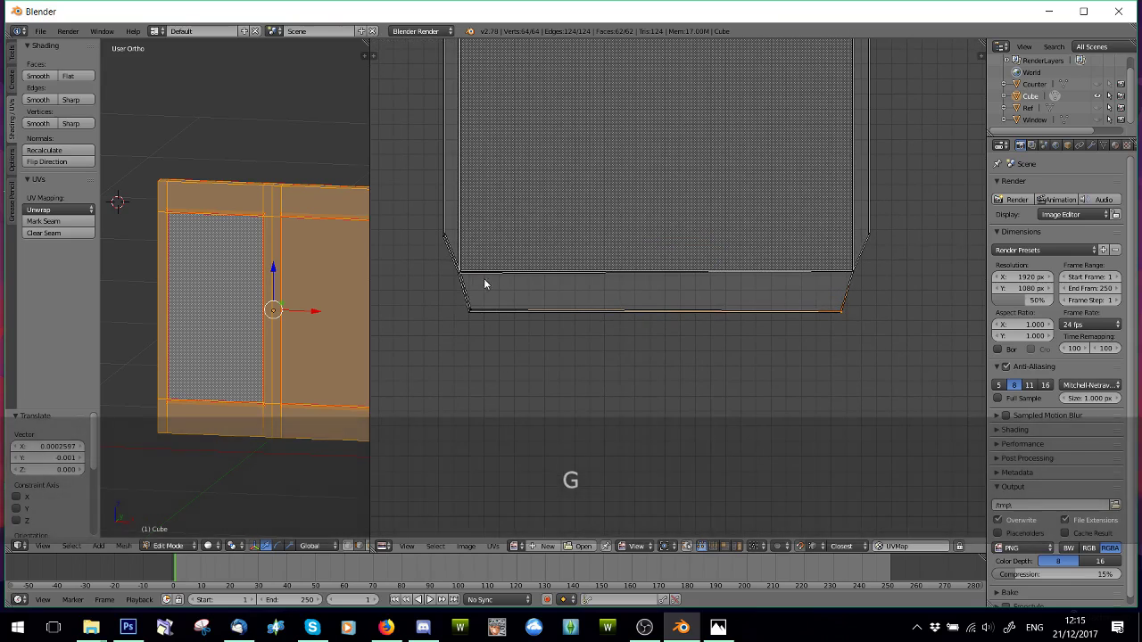
# - Snap the lower left corner vertices of the stacked narrow UV islands onto their counterparts and deselect everything
pyautogui.click(461, 271)
pyautogui.press('g')
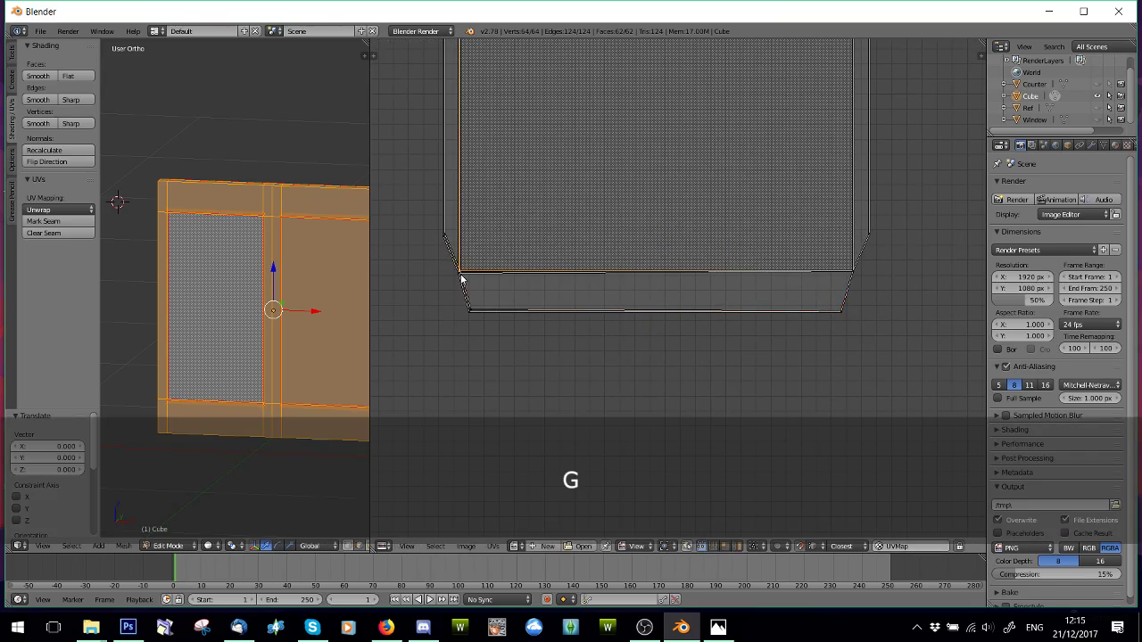
pyautogui.click(462, 277)
pyautogui.click(446, 241)
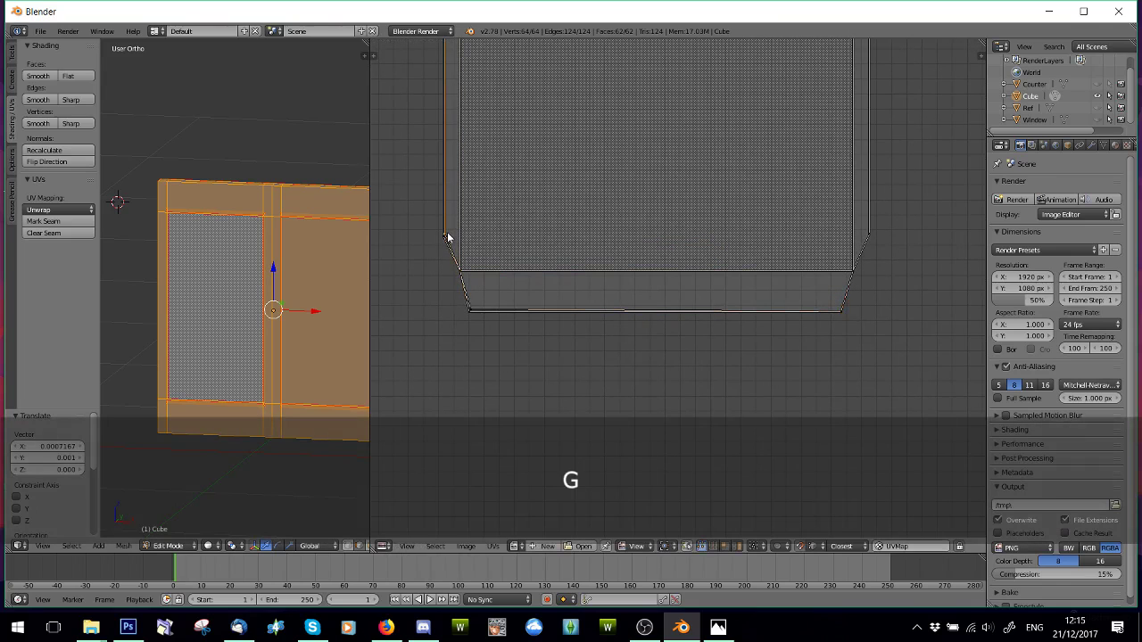
pyautogui.press('g')
pyautogui.click(446, 242)
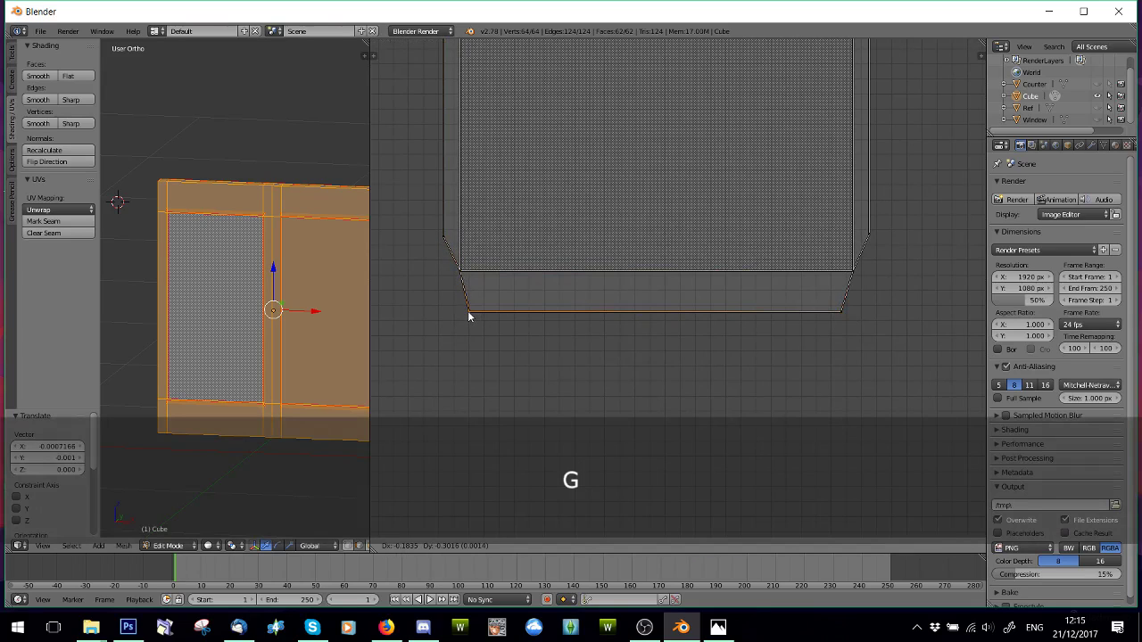
pyautogui.press('a')
# - Box-select the stacked narrow UV islands and move them 0.689 in X and 0.307 in Y, outside the UV grid
pyautogui.scroll(-6, 496, 323)
pyautogui.scroll(-2, 557, 294)
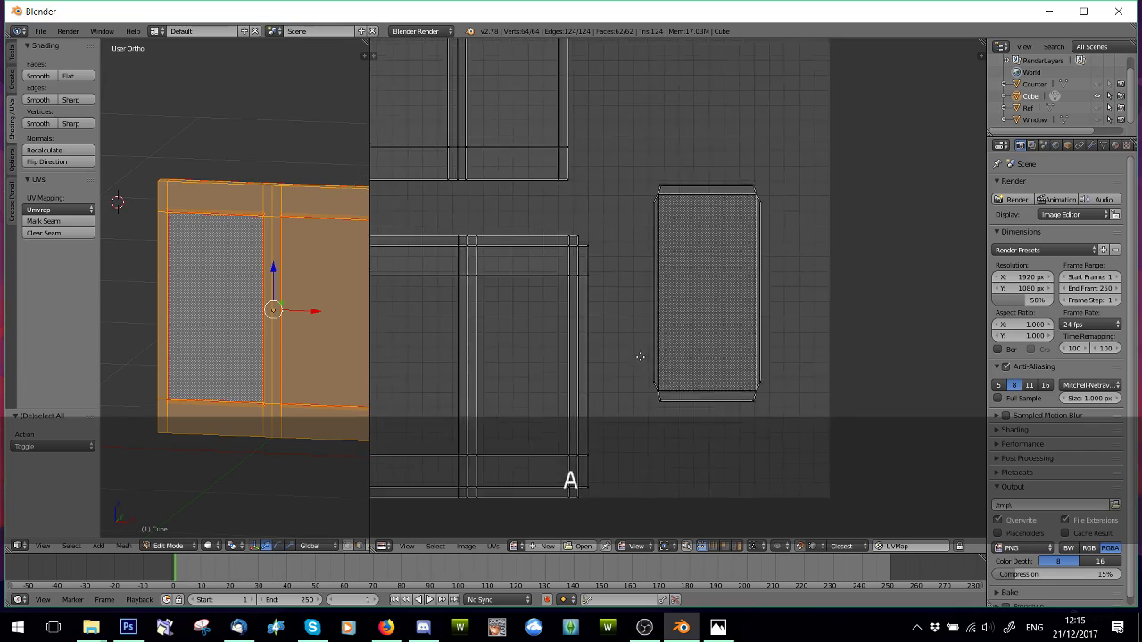
pyautogui.press('b')
pyautogui.moveTo(648, 196); pyautogui.dragTo(761, 408)
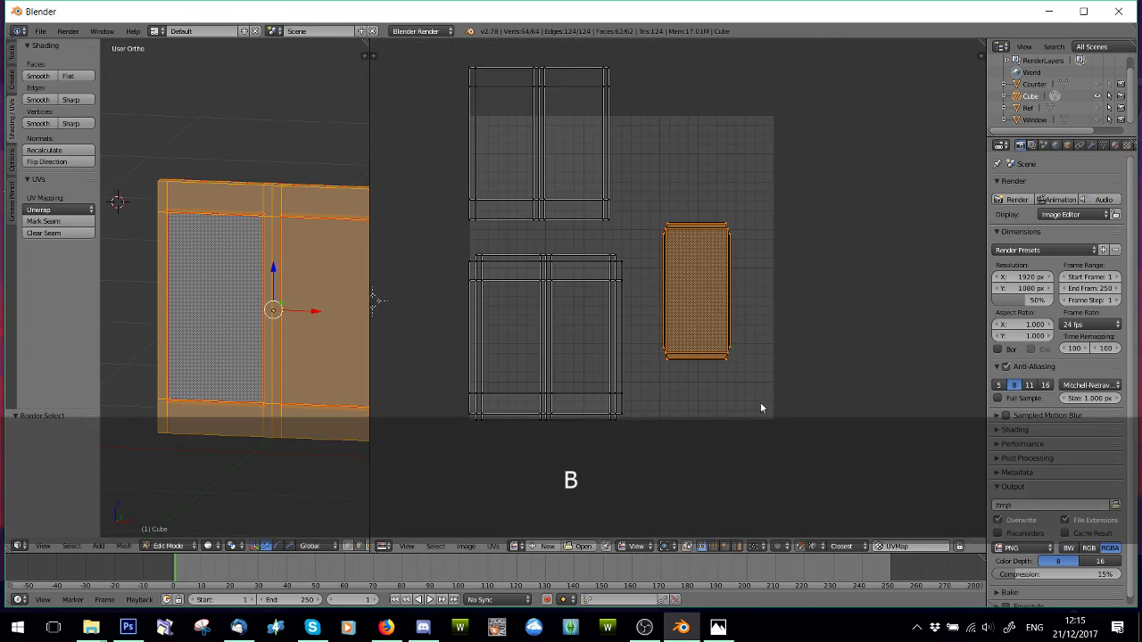
pyautogui.press('g')
pyautogui.click(705, 280)
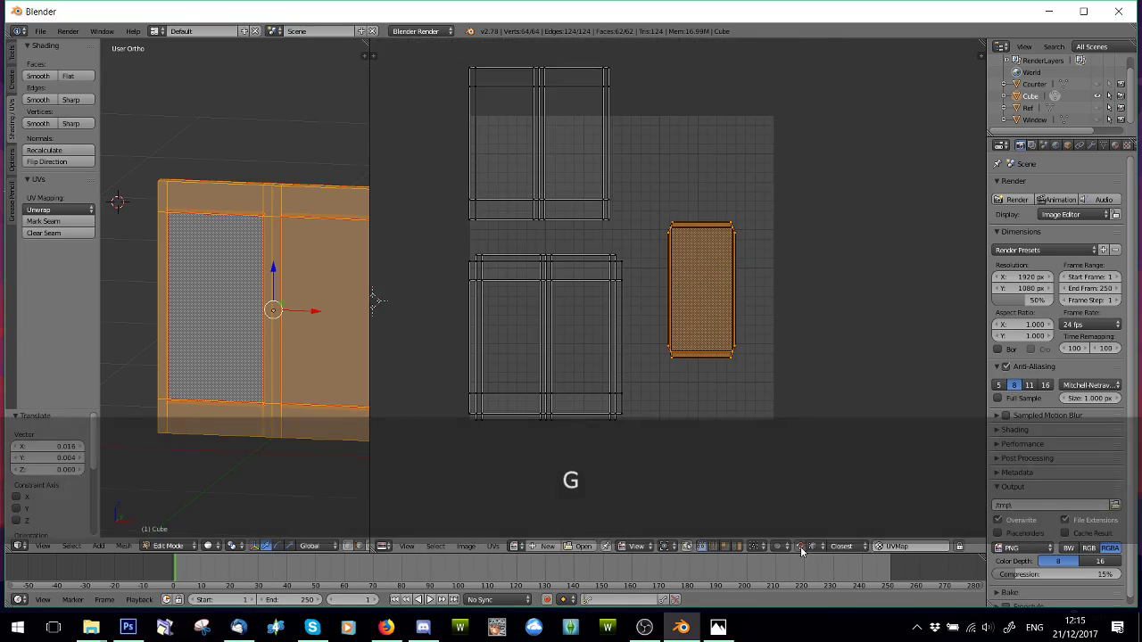
pyautogui.press('g')
pyautogui.click(965, 225)
# - Scale the upper UV island to 0.480 and place it outside the grid above the stacked narrow islands
pyautogui.scroll(-3, 690, 226)
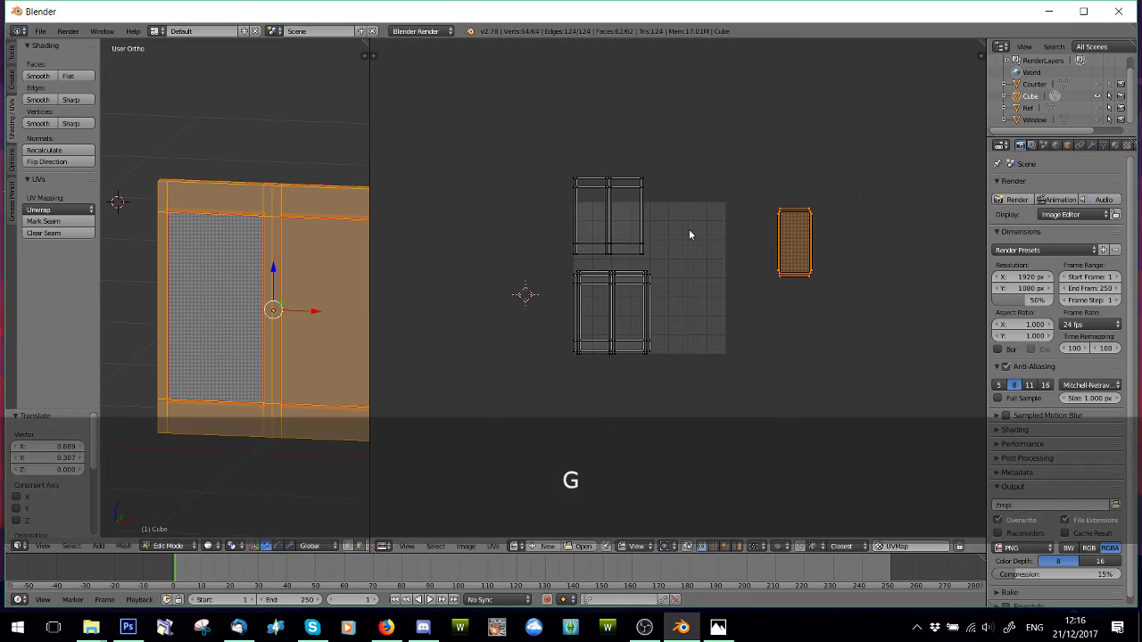
pyautogui.press('a')
pyautogui.press('b')
pyautogui.moveTo(560, 158); pyautogui.dragTo(646, 241)
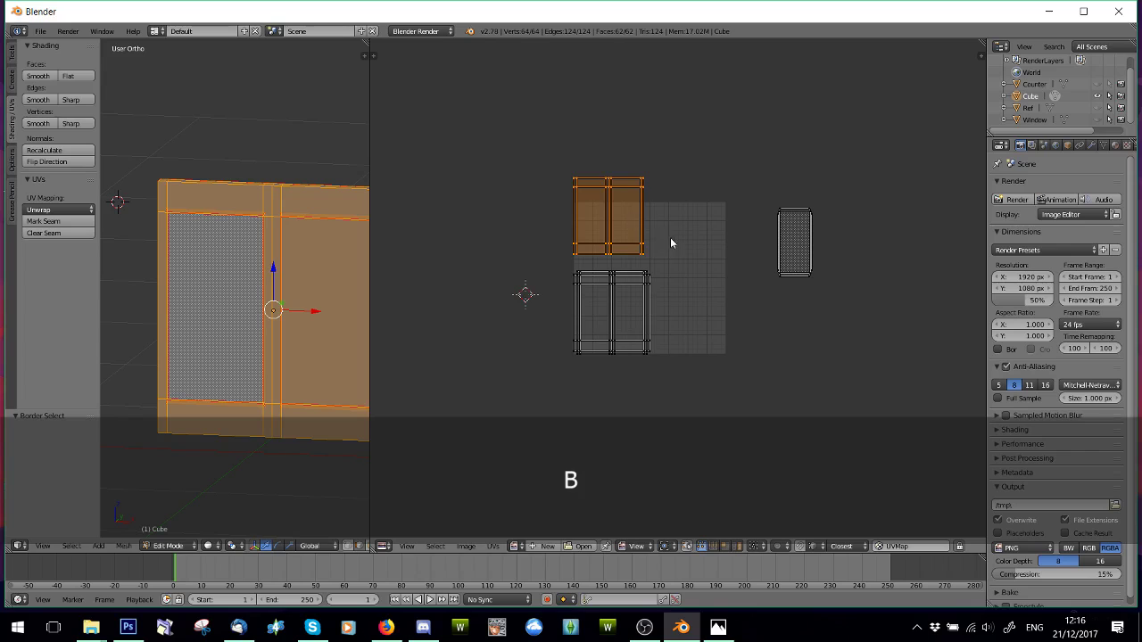
pyautogui.press('s')
pyautogui.click(644, 218)
pyautogui.press('g')
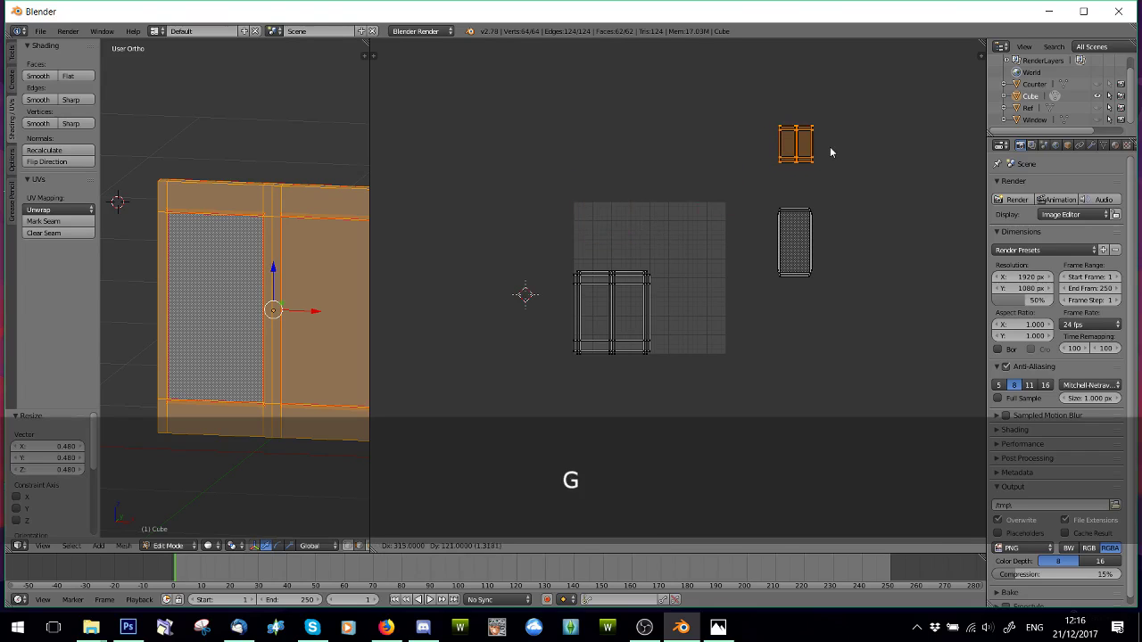
pyautogui.click(830, 146)
# - Box-select the large lower UV island and move it -0.475 in X and 0.955 in Y, clearing the UV grid
pyautogui.press('a')
pyautogui.scroll(2, 589, 289)
pyautogui.press('b')
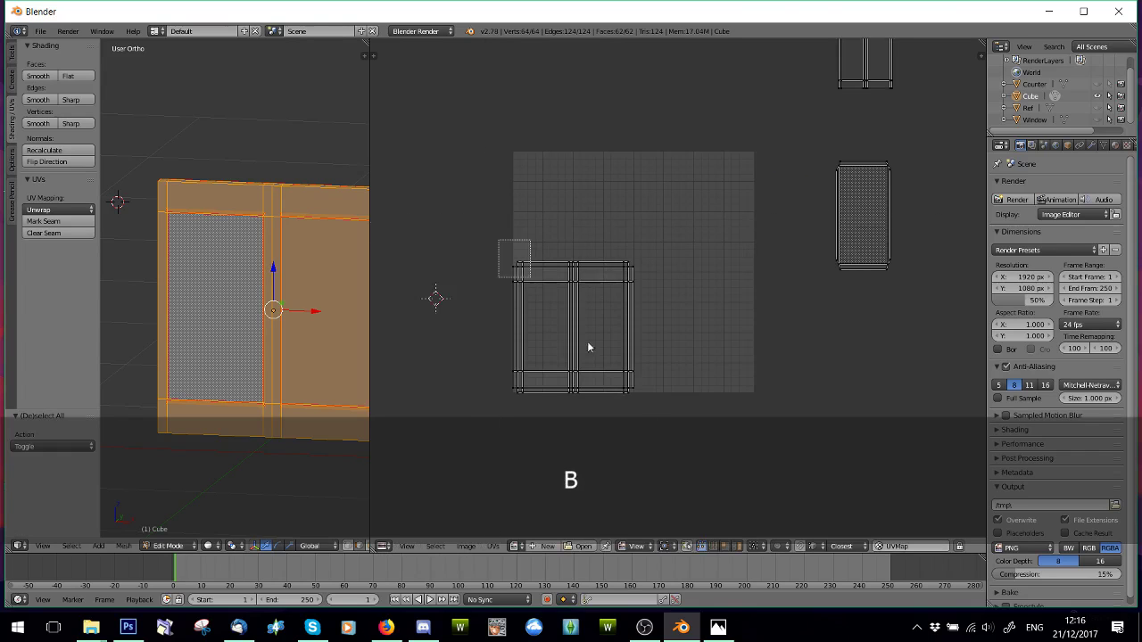
pyautogui.moveTo(588, 347); pyautogui.dragTo(665, 451)
pyautogui.press('g')
pyautogui.click(506, 113)
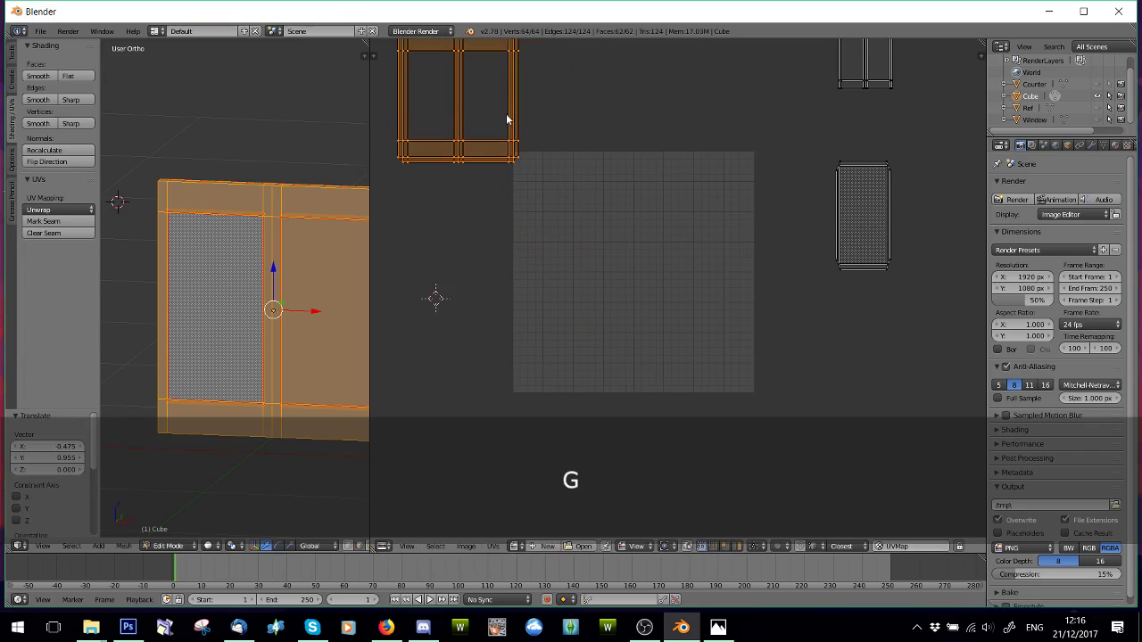
# - Load 4x4.png from the General Images folder as the background image in the UV editor
pyautogui.scroll(-1, 610, 307)
pyautogui.click(465, 546)
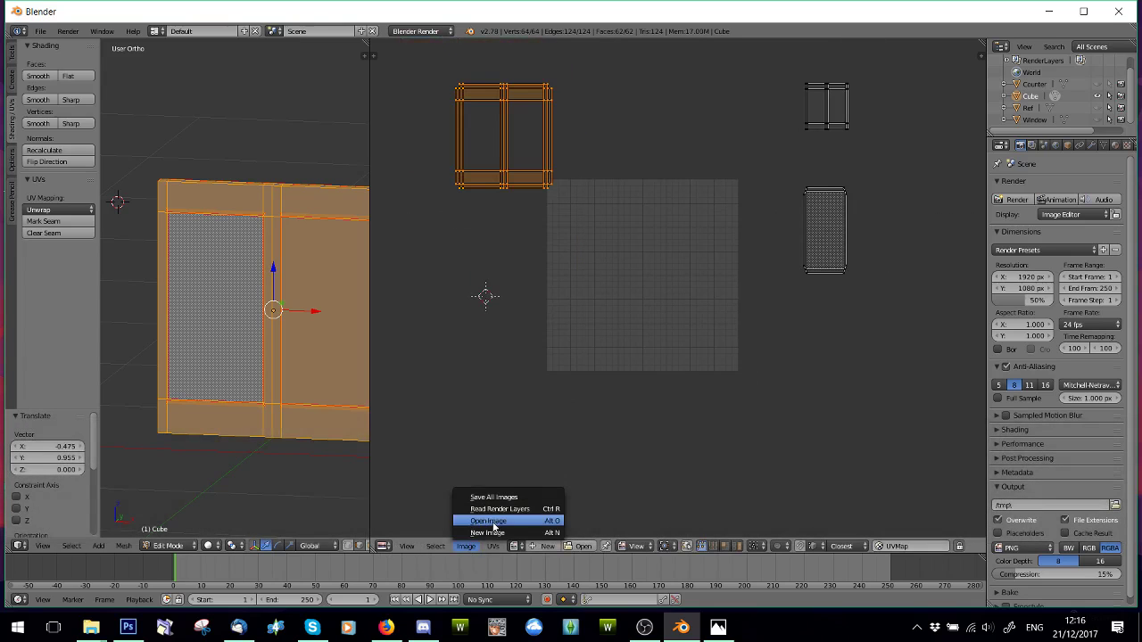
pyautogui.click(499, 528)
pyautogui.click(89, 277)
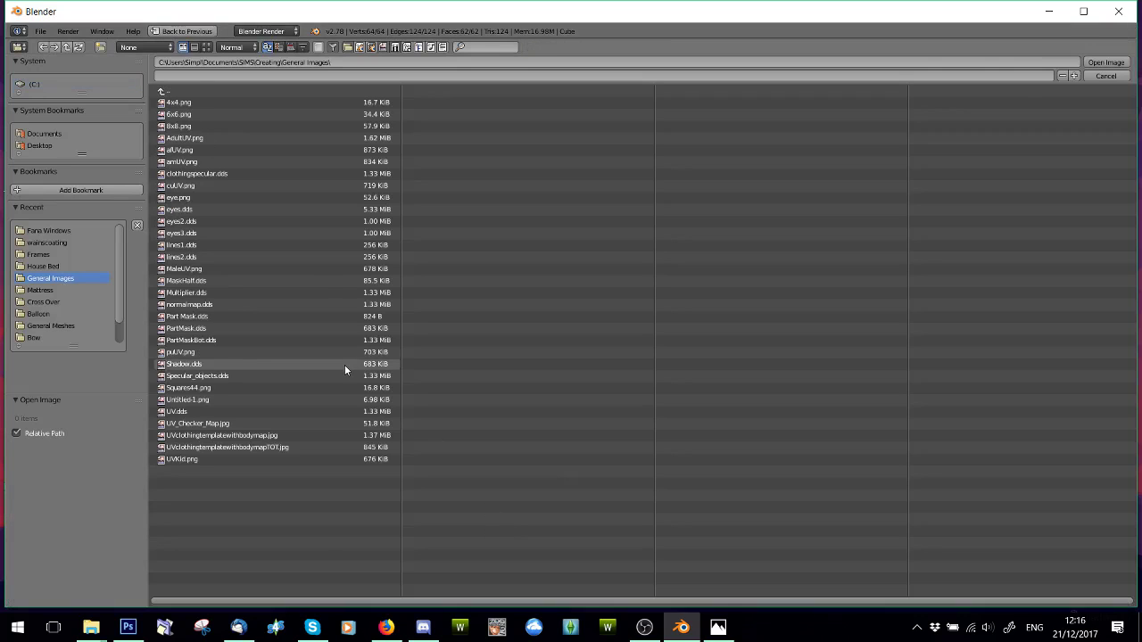
pyautogui.doubleClick(178, 102)
pyautogui.scroll(-8, 624, 298)
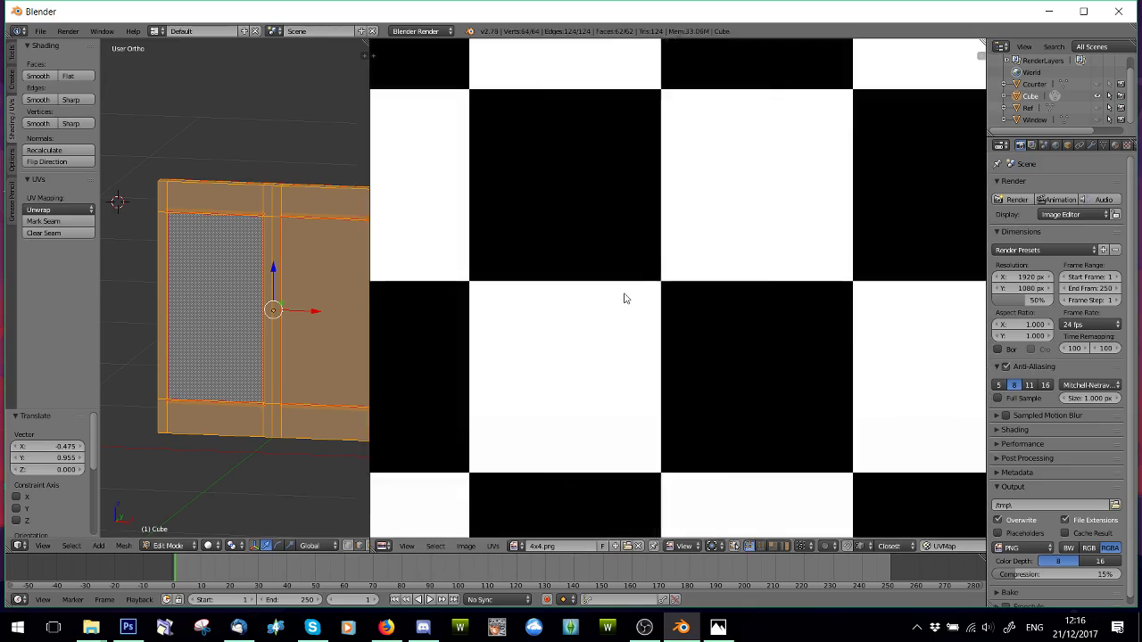
pyautogui.scroll(2, 625, 299)
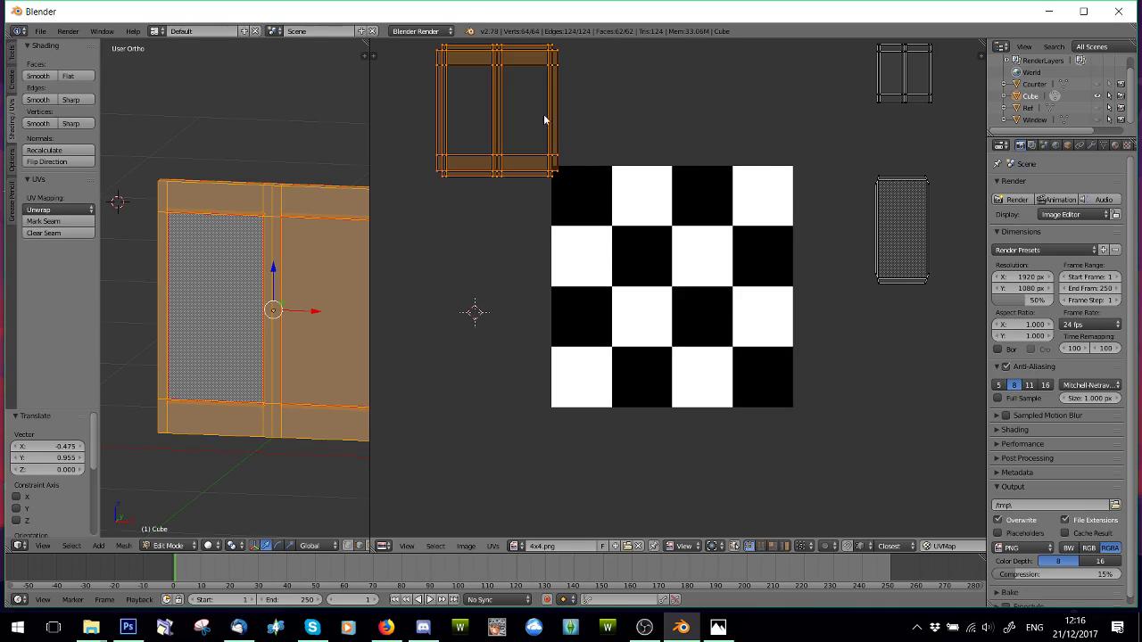
# - Move the large UV island onto the centre of the checker image, shifting it 0.721 in X and -0.723 in Y, plus a small -0.016, -0.002 correction
pyautogui.press('g')
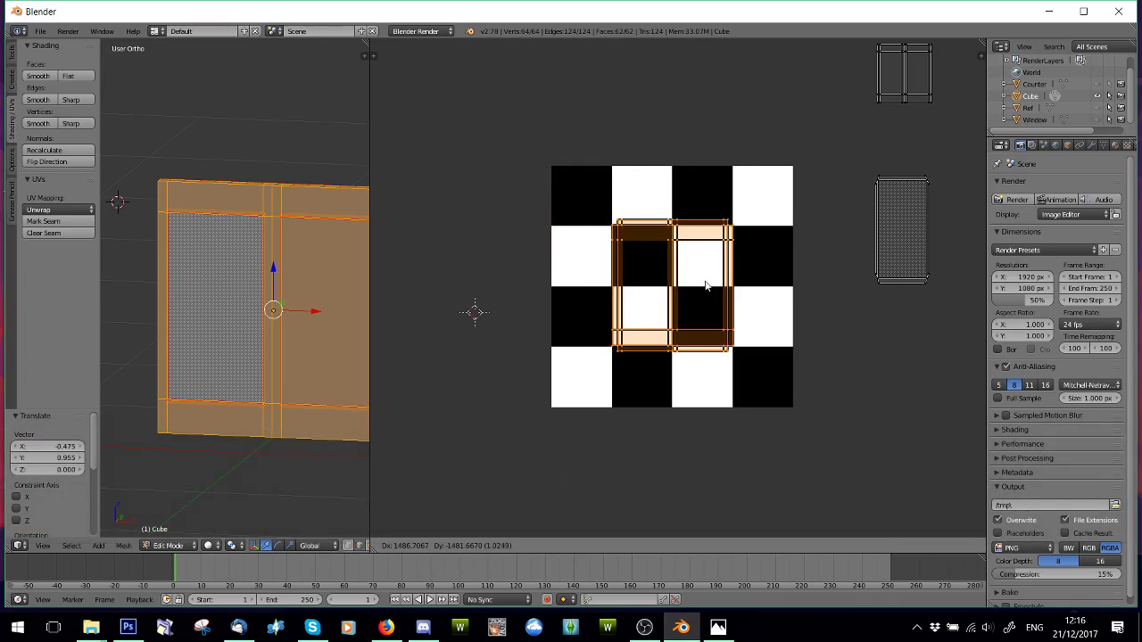
pyautogui.click(709, 295)
pyautogui.scroll(3, 709, 295)
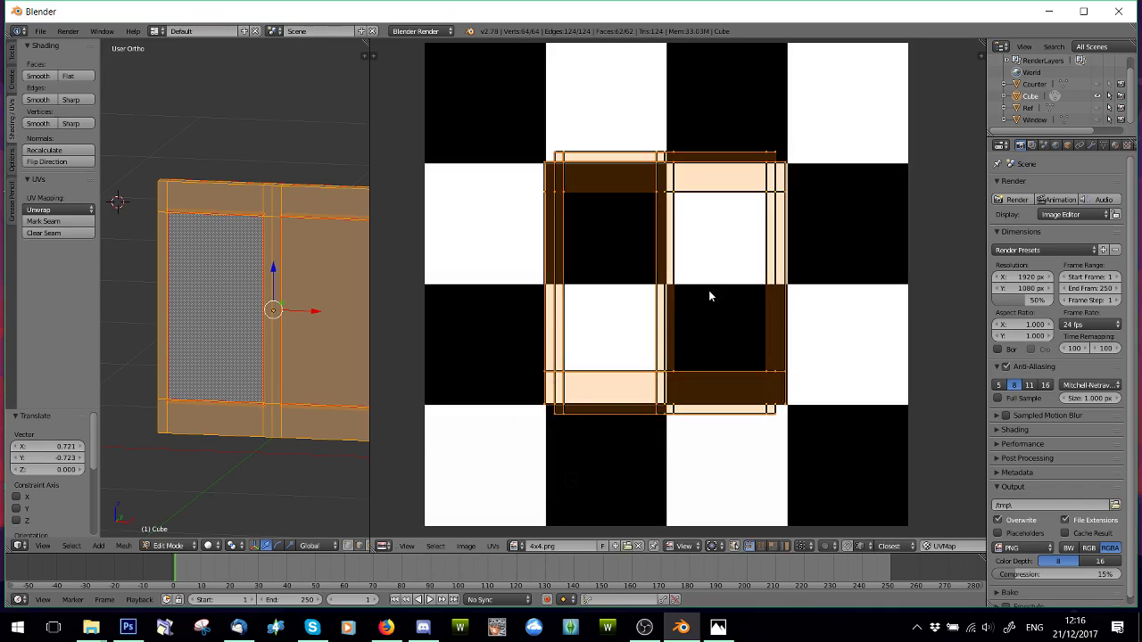
pyautogui.press('g')
pyautogui.click(701, 294)
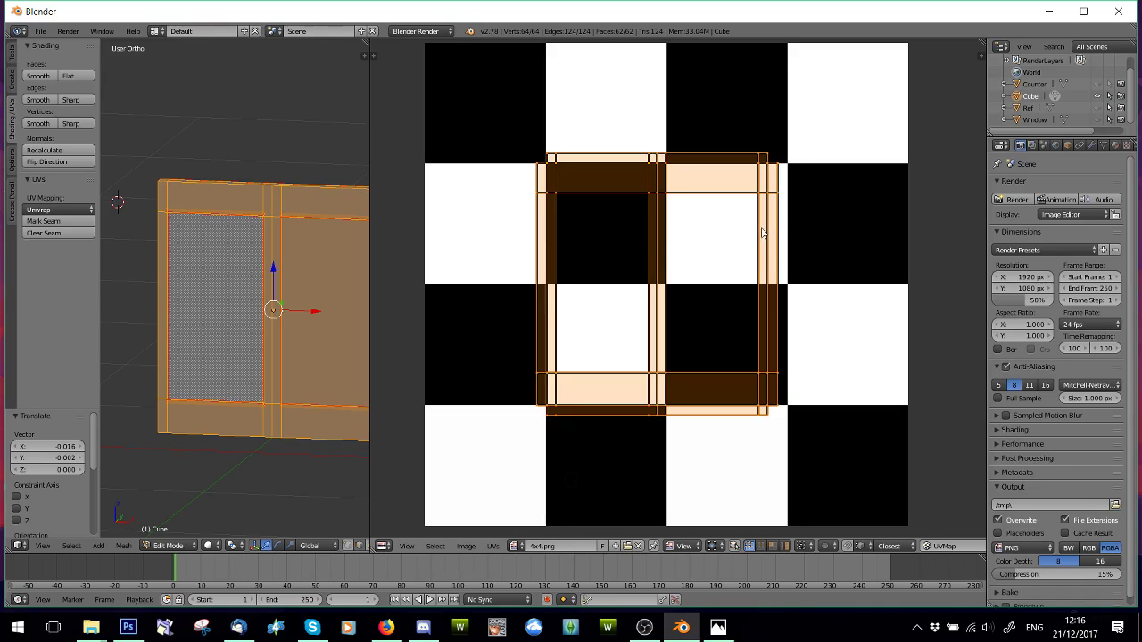
pyautogui.scroll(-3, 868, 265)
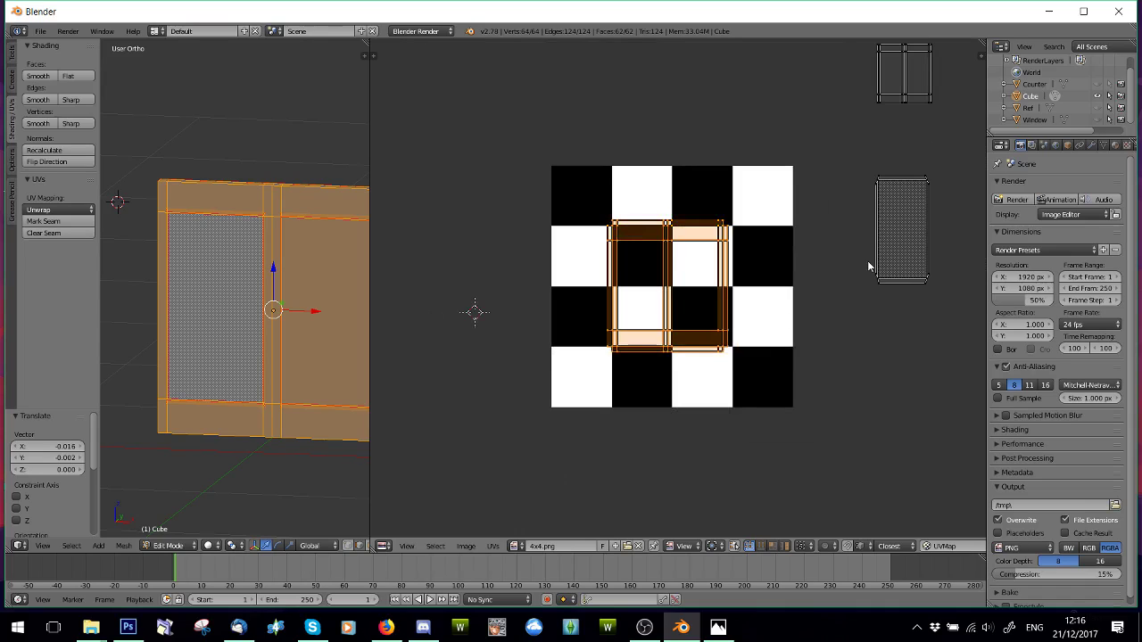
pyautogui.scroll(3, 796, 307)
pyautogui.scroll(-4, 795, 309)
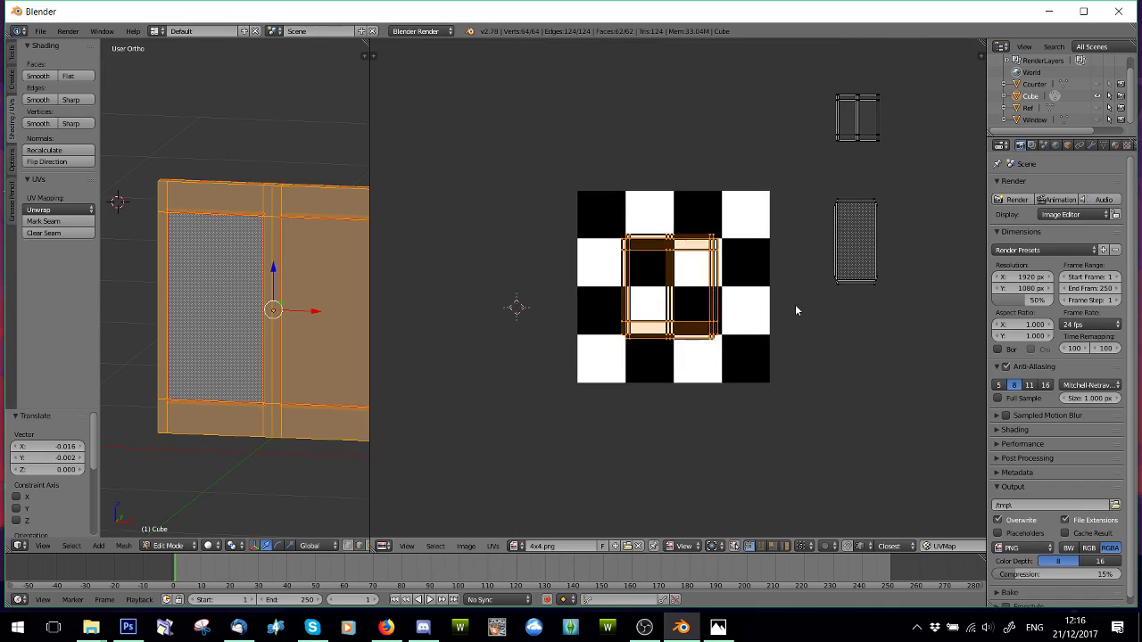
# - Select all UV islands, scale them by 1.156 and position the large island's right inner edge along the checker boundary
pyautogui.press('a')
pyautogui.scroll(2, 798, 319)
pyautogui.press('s')
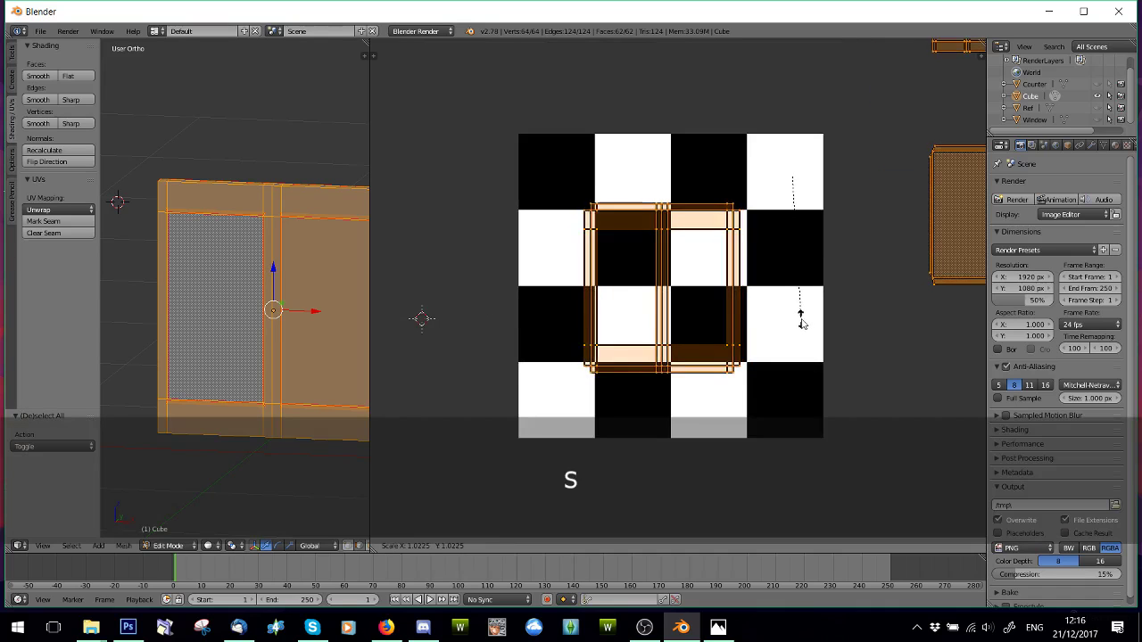
pyautogui.click(857, 335)
pyautogui.press('g')
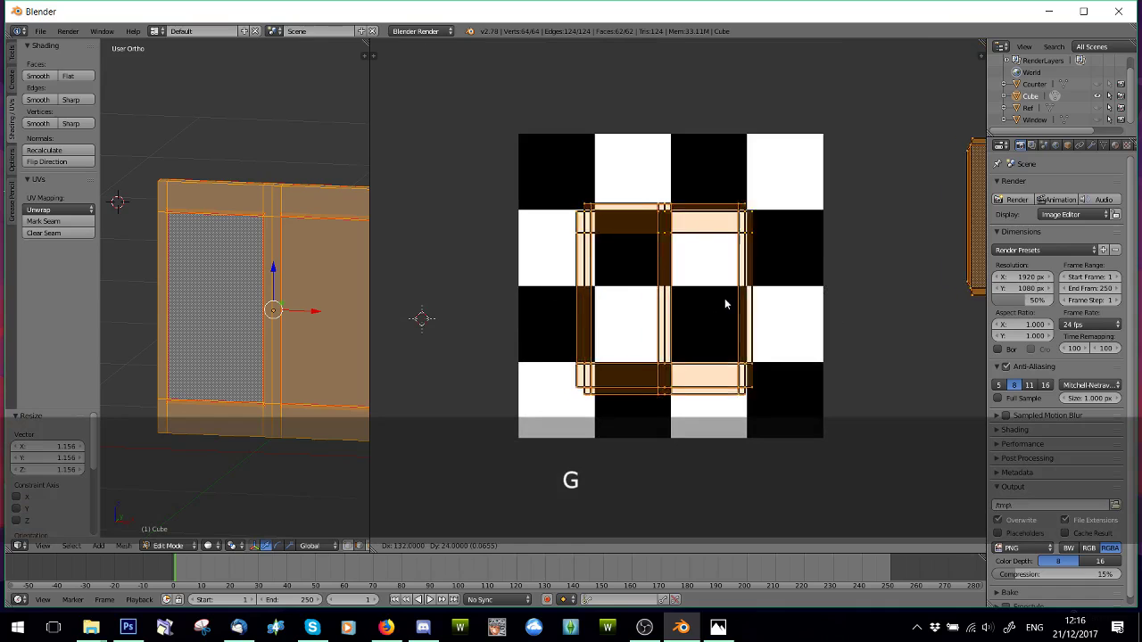
pyautogui.click(733, 298)
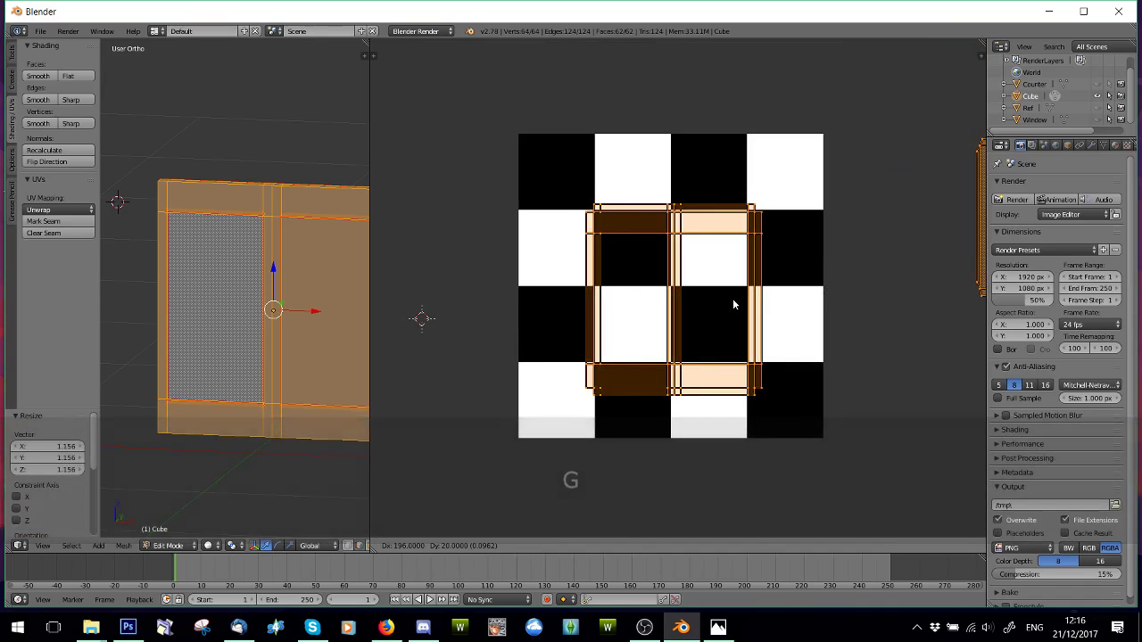
pyautogui.scroll(5, 732, 298)
pyautogui.press('g')
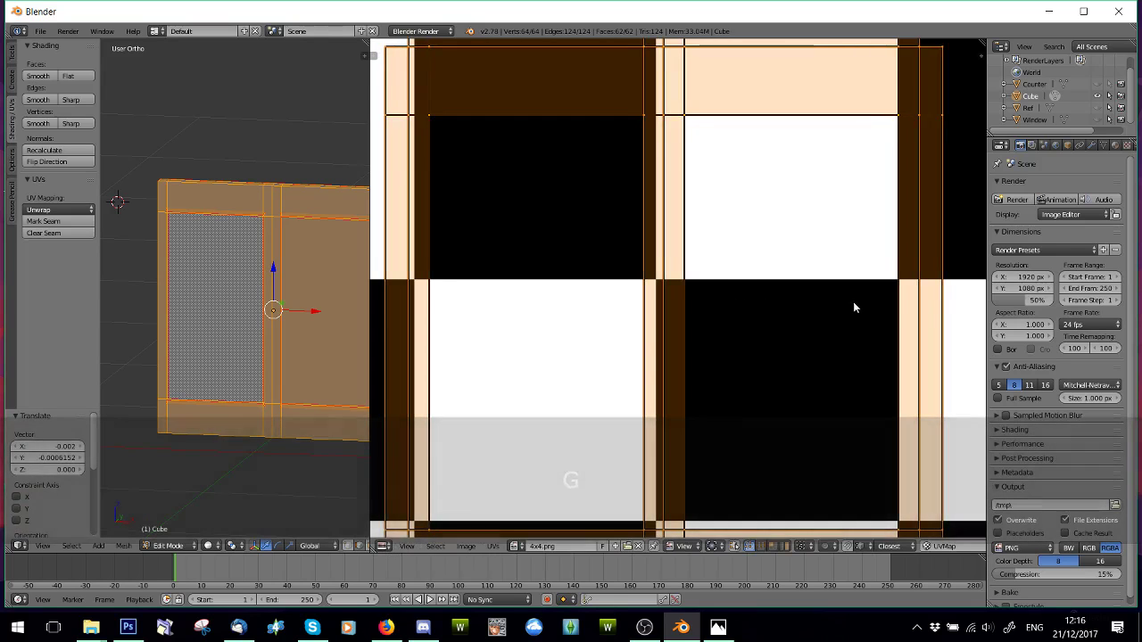
pyautogui.click(852, 307)
pyautogui.scroll(-1, 853, 308)
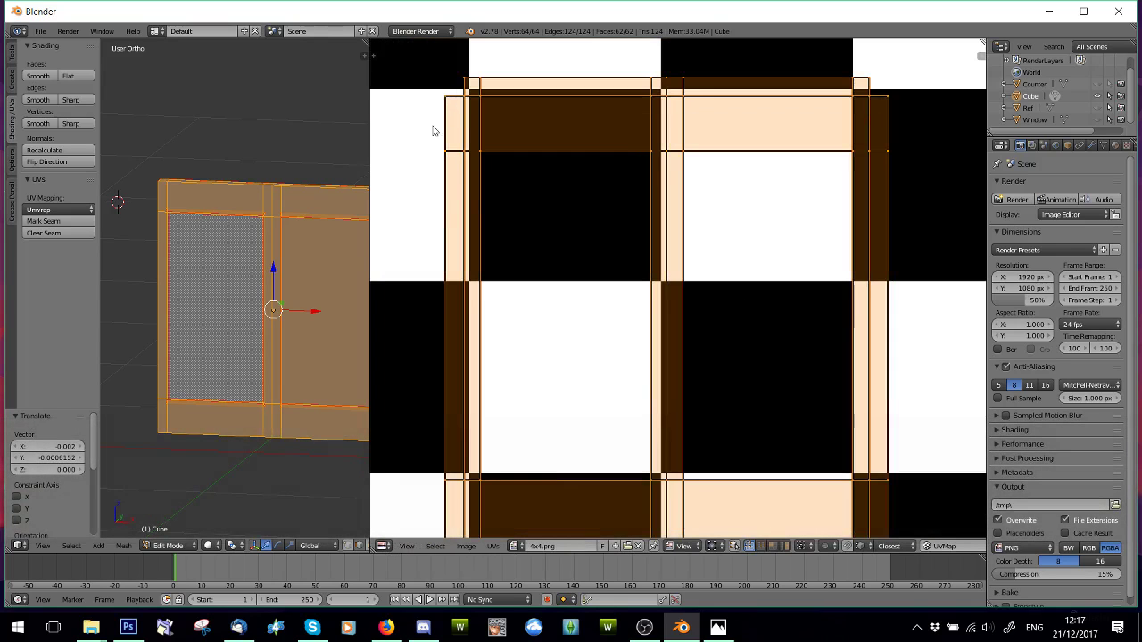
# - Scale all UV islands by 1.013 and shift them -0.019 in X and 0.011 in Y to meet the checker edges
pyautogui.moveTo(188, 331); pyautogui.dragTo(194, 307, button='middle')
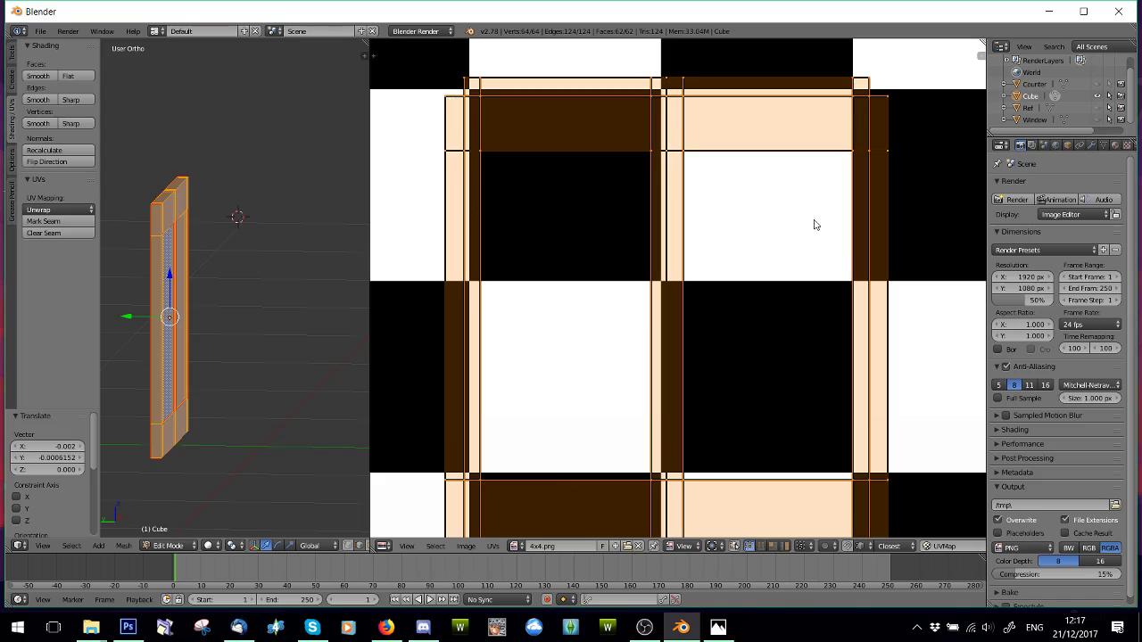
pyautogui.press('s')
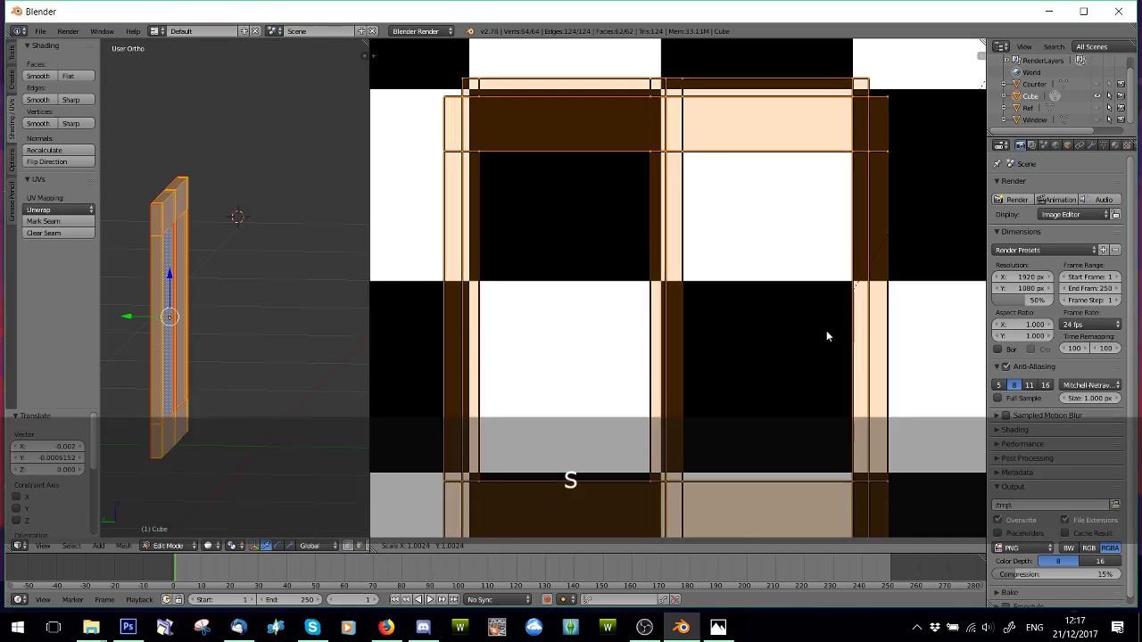
pyautogui.click(818, 330)
pyautogui.press('g')
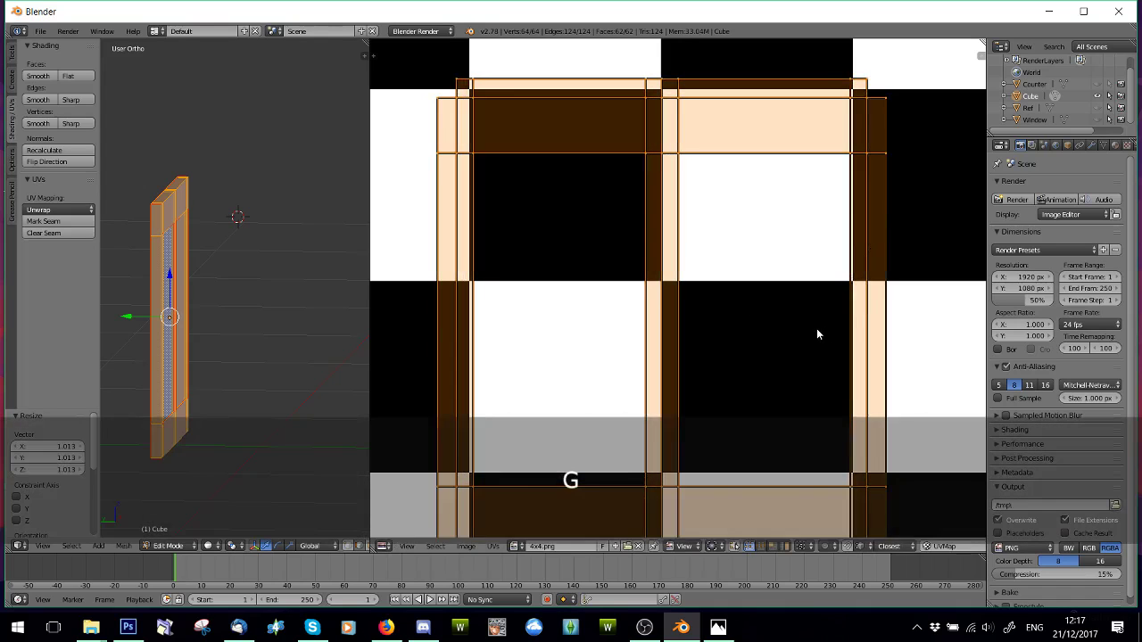
pyautogui.click(819, 330)
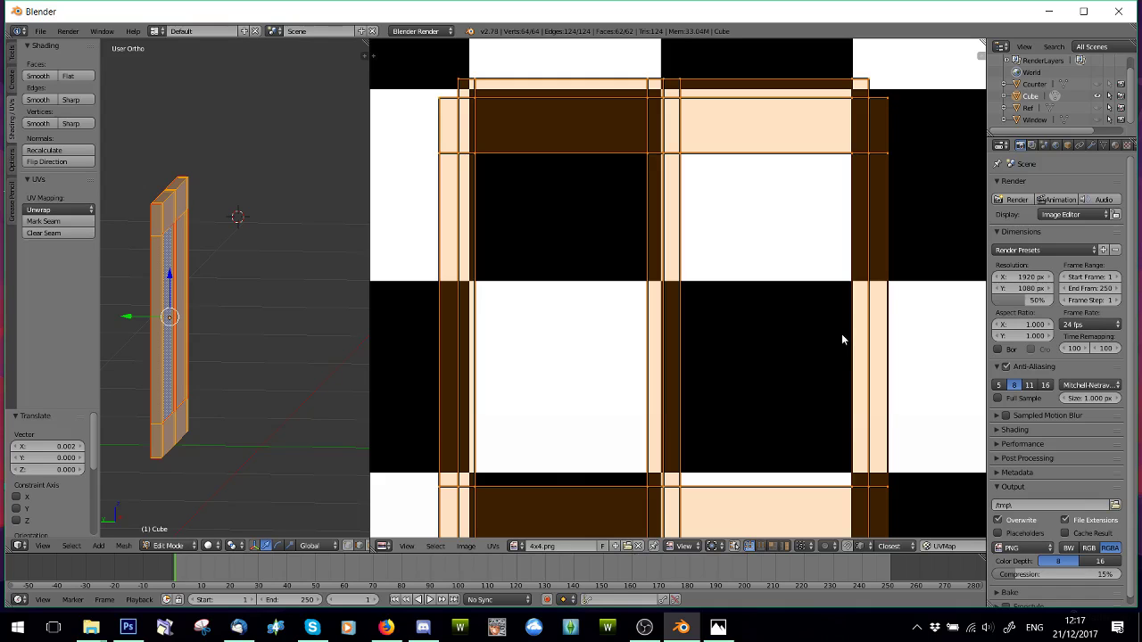
pyautogui.press('g')
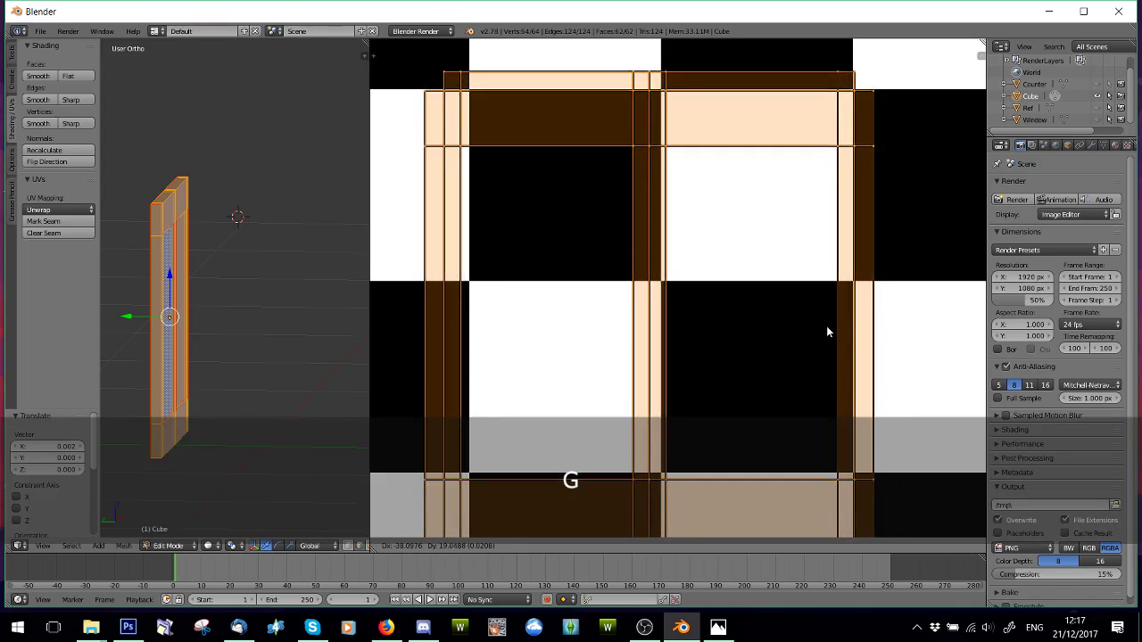
pyautogui.click(825, 328)
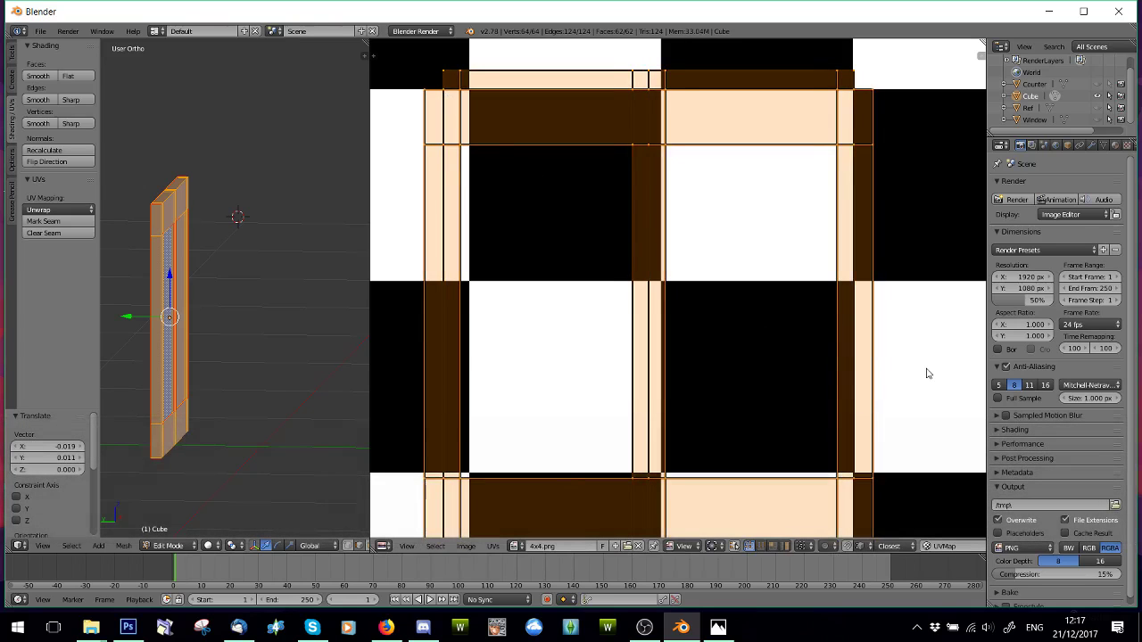
# - Shrink all UV islands by 0.936 and again by 0.969, realigning the large island with the upper right checker corner after each scaling
pyautogui.press('s')
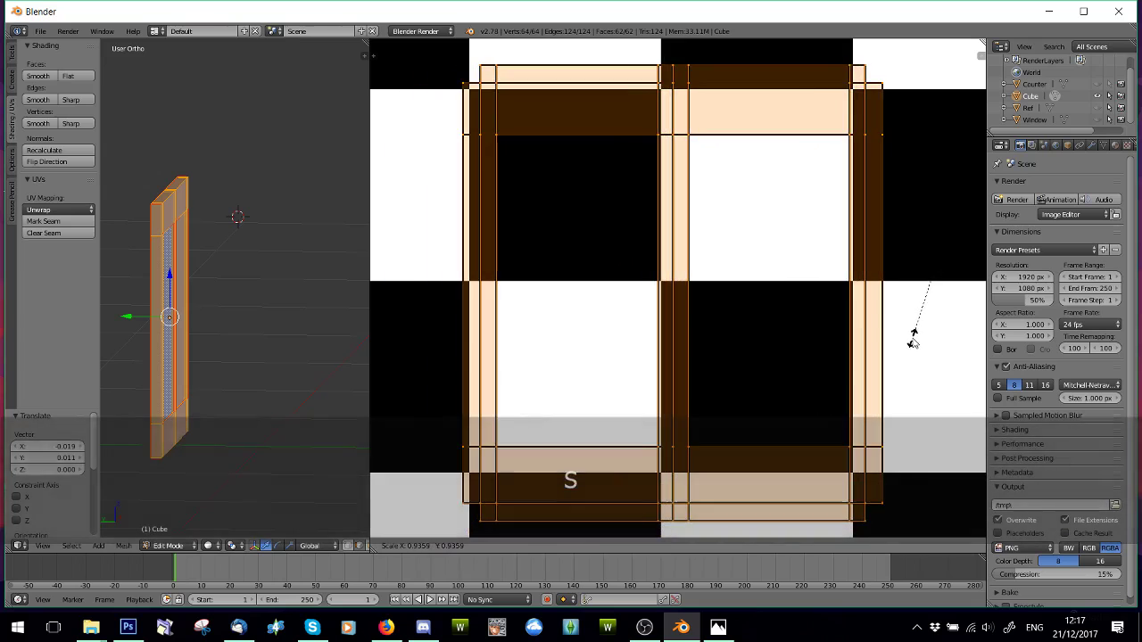
pyautogui.click(912, 341)
pyautogui.press('g')
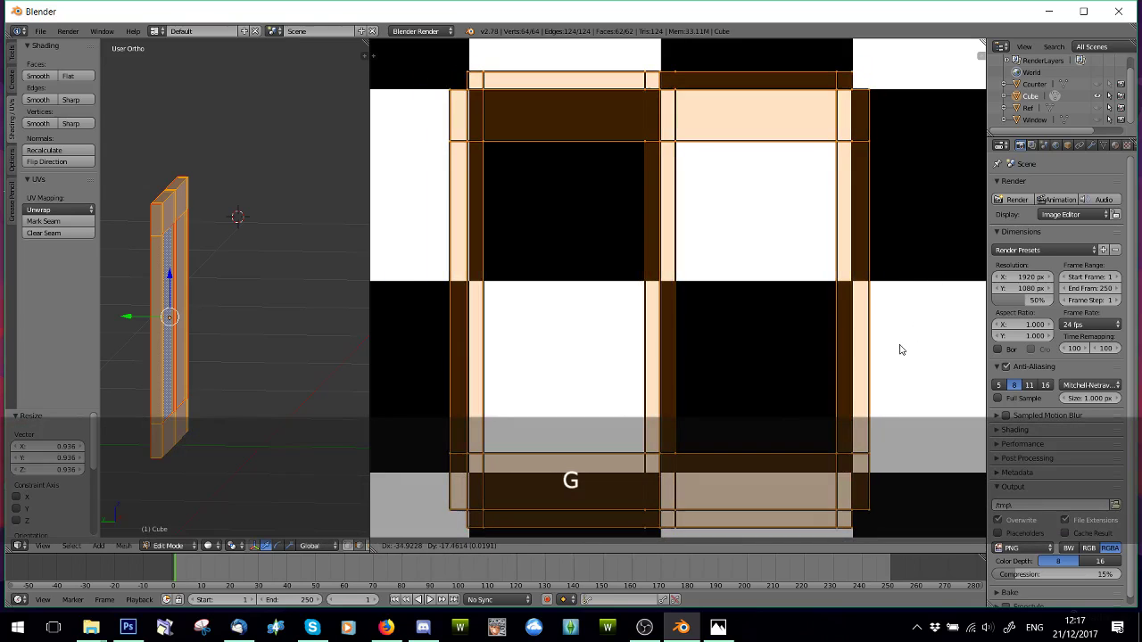
pyautogui.click(919, 364)
pyautogui.press('s')
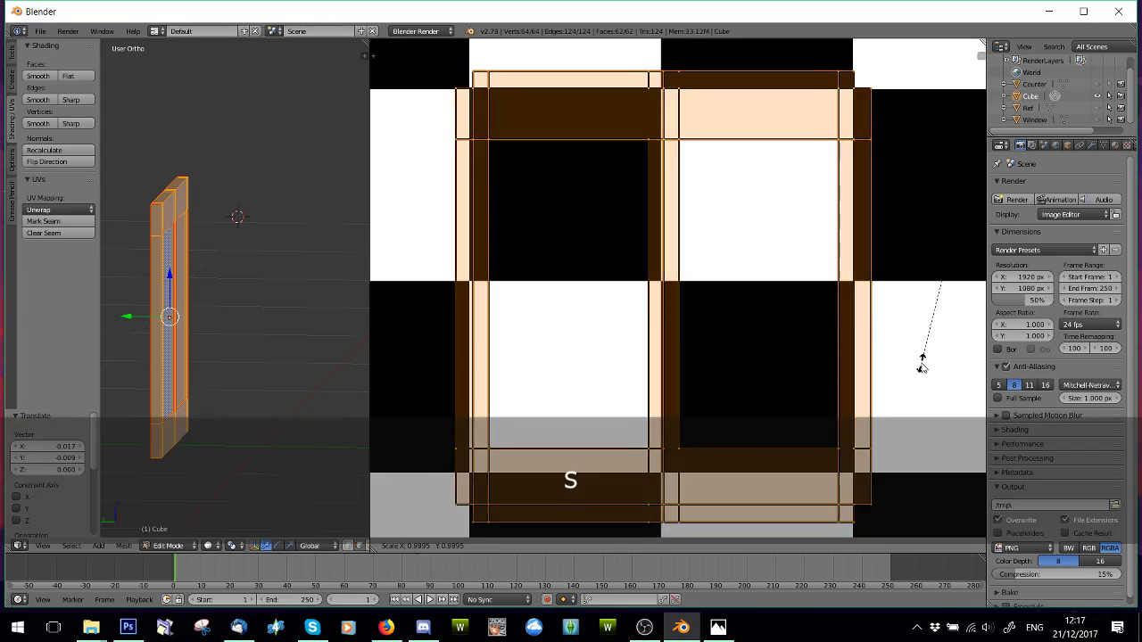
pyautogui.click(927, 361)
pyautogui.press('g')
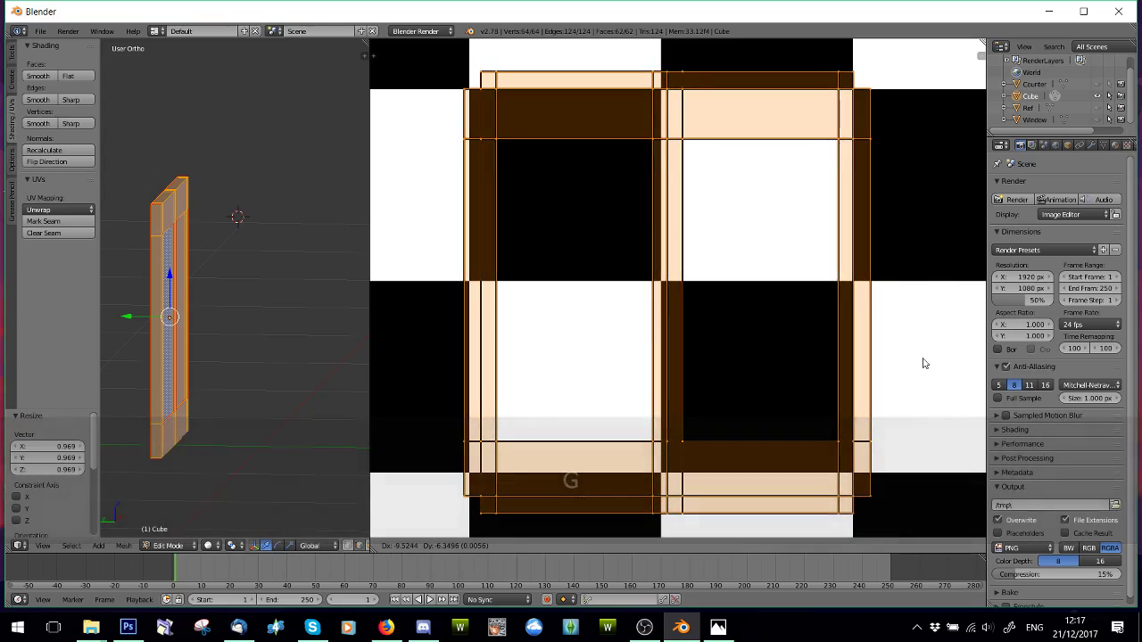
pyautogui.click(924, 363)
# - Scale all UV islands by 1.030 and move them 0.005 in X and 0.003 in Y to span two checker squares in width
pyautogui.press('s')
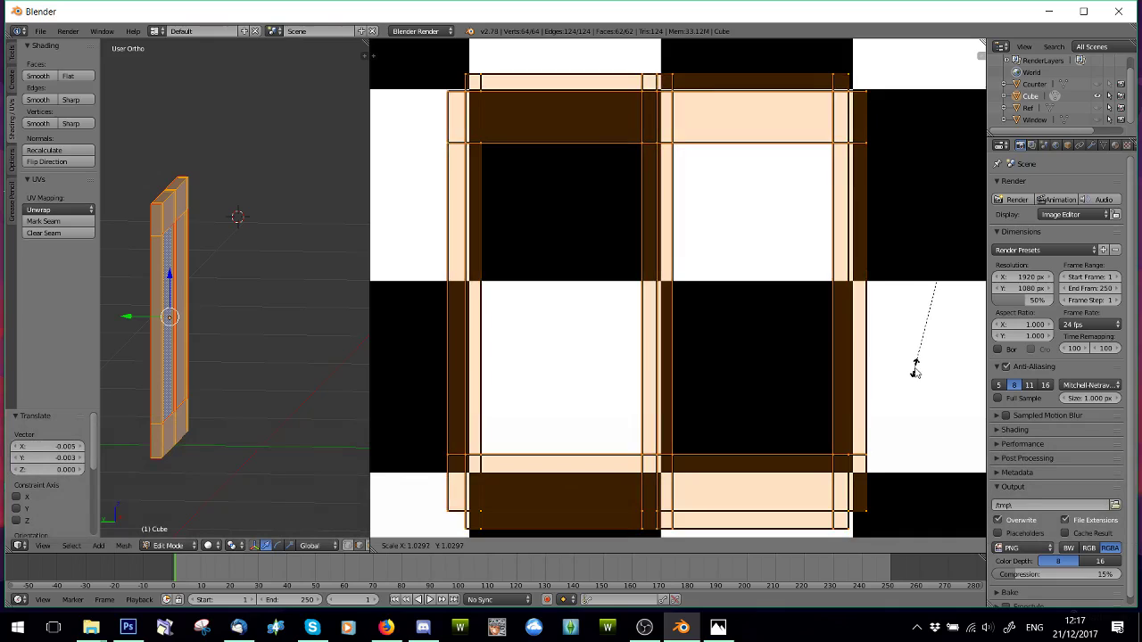
pyautogui.click(915, 372)
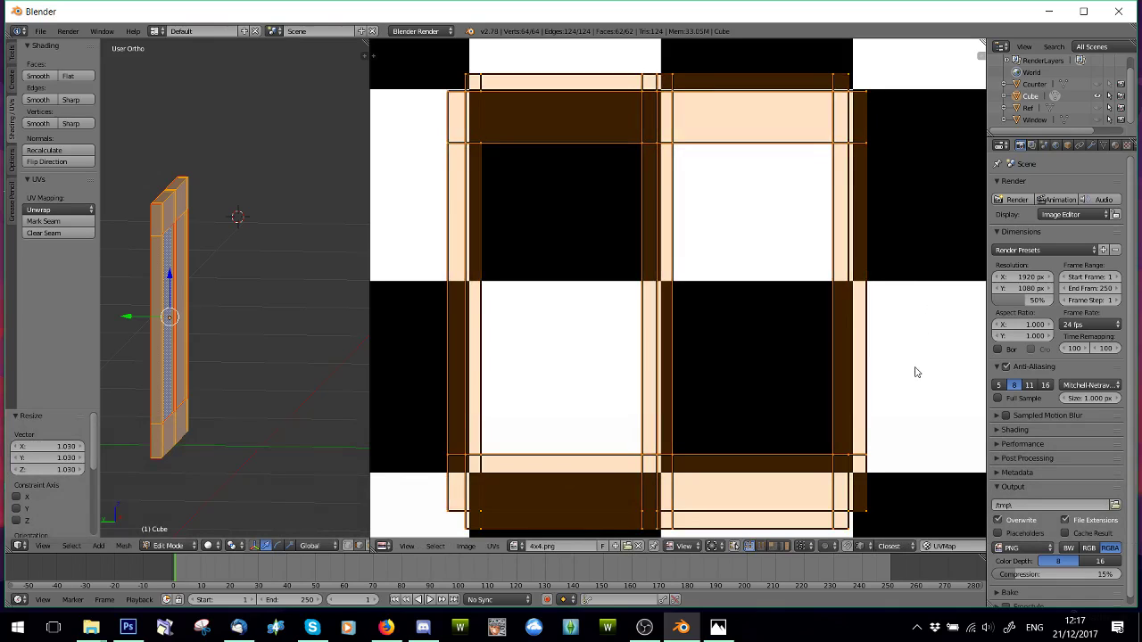
pyautogui.press('g')
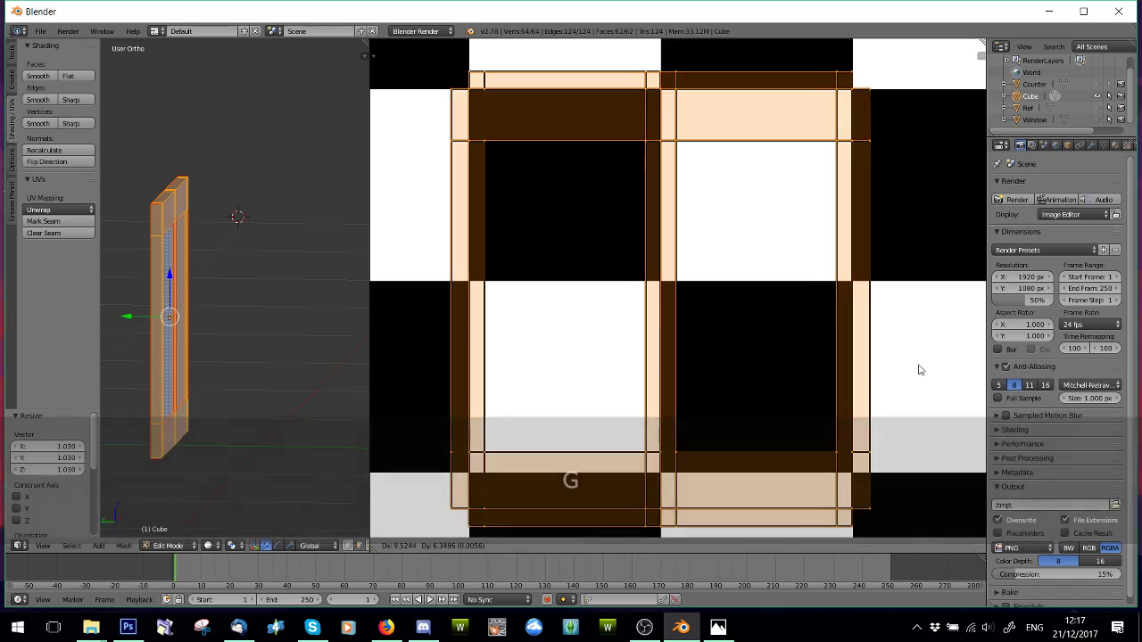
pyautogui.click(872, 373)
# - Examine how the large UV island's vertical edges line up with the checker square boundaries
pyautogui.scroll(3, 872, 372)
pyautogui.scroll(1, 600, 309)
pyautogui.scroll(8, 680, 308)
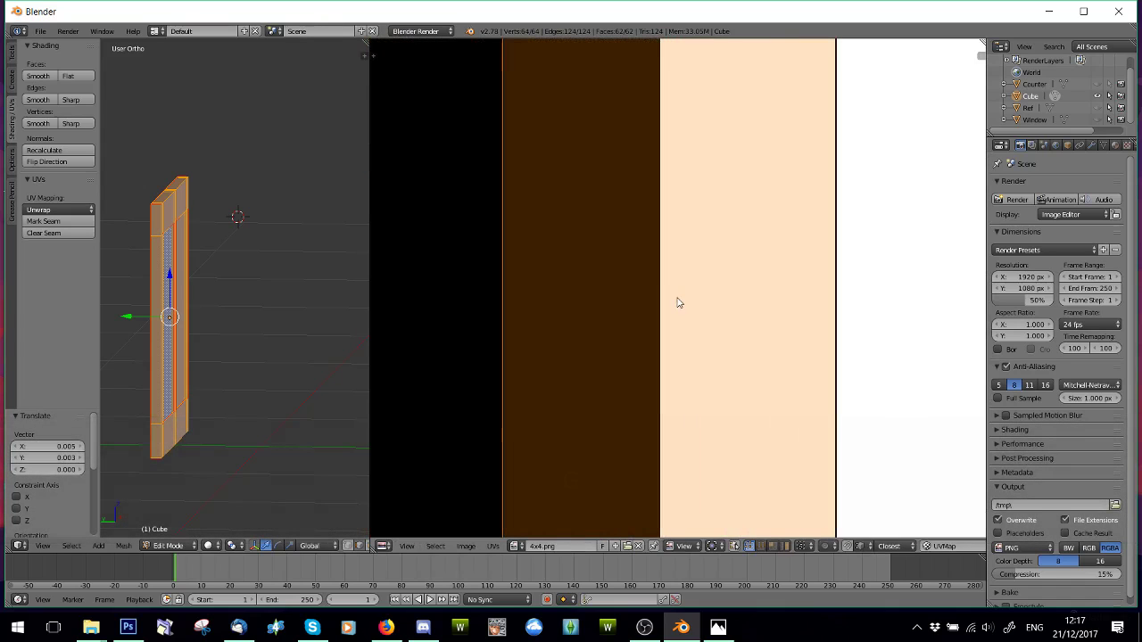
pyautogui.scroll(-10, 678, 303)
pyautogui.scroll(7, 785, 344)
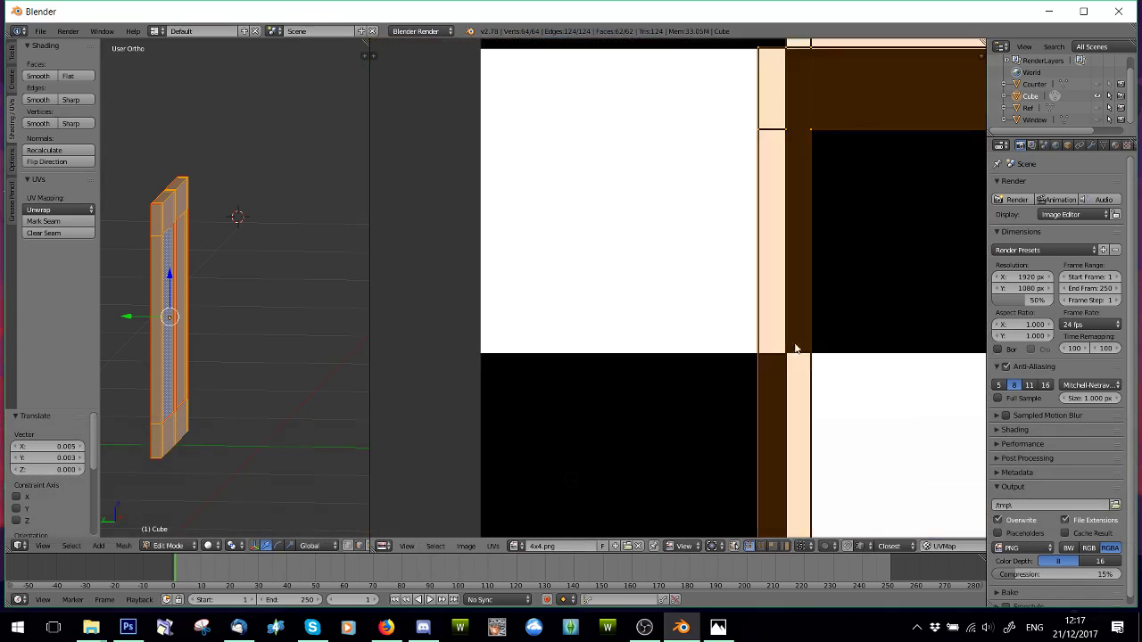
pyautogui.moveTo(883, 380); pyautogui.dragTo(495, 349, button='middle')
pyautogui.scroll(-6, 591, 322)
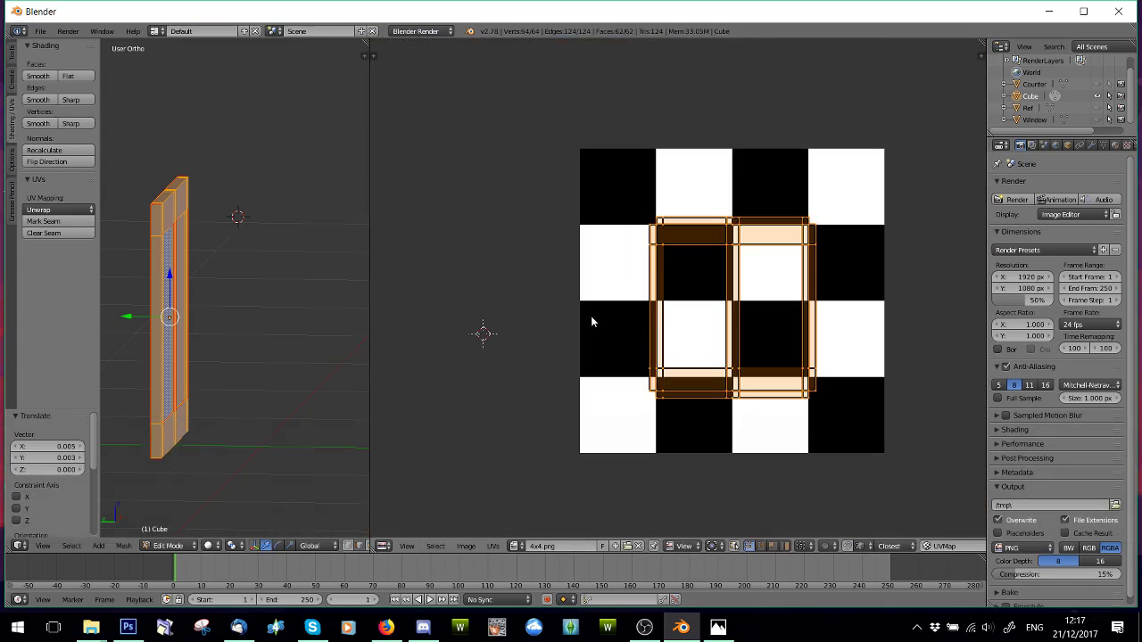
pyautogui.moveTo(700, 355); pyautogui.dragTo(648, 344, button='middle')
# - Deselect all UVs, select the large island's left vertical edge and turn on selection sync between the UVs and the mesh
pyautogui.press('a')
pyautogui.scroll(4, 646, 322)
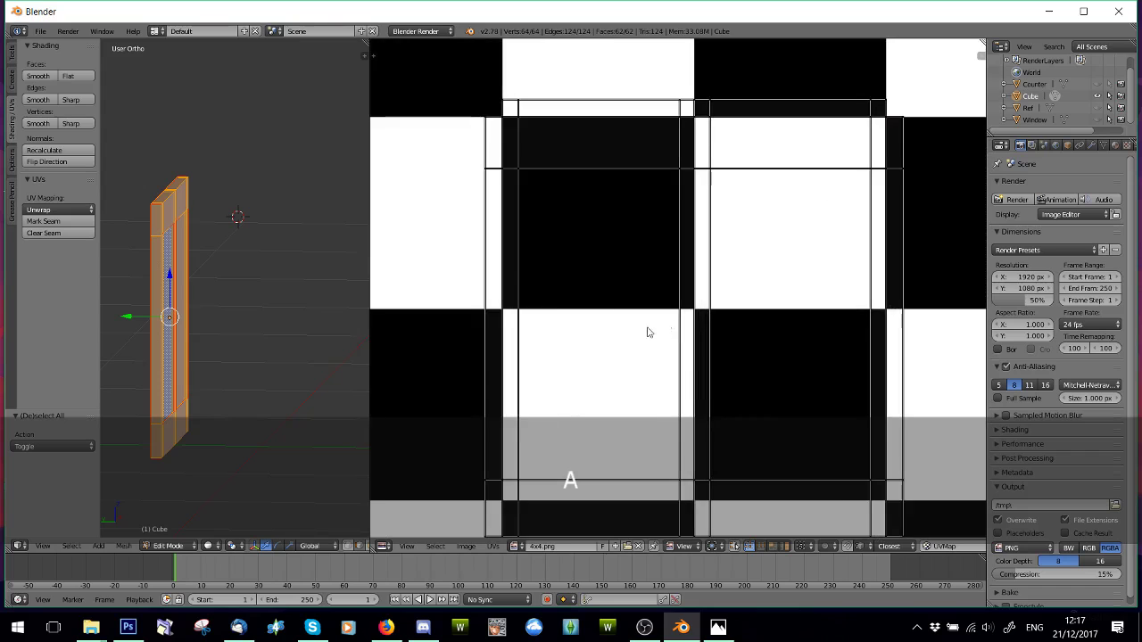
pyautogui.scroll(-1, 527, 274)
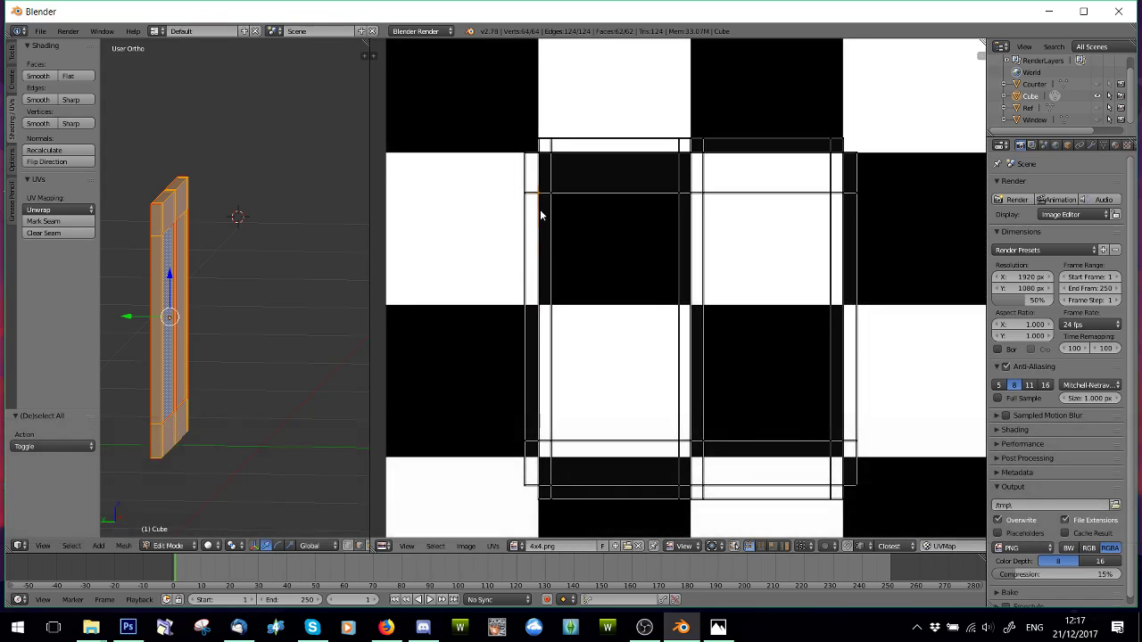
pyautogui.rightClick(540, 216)
pyautogui.click(735, 547)
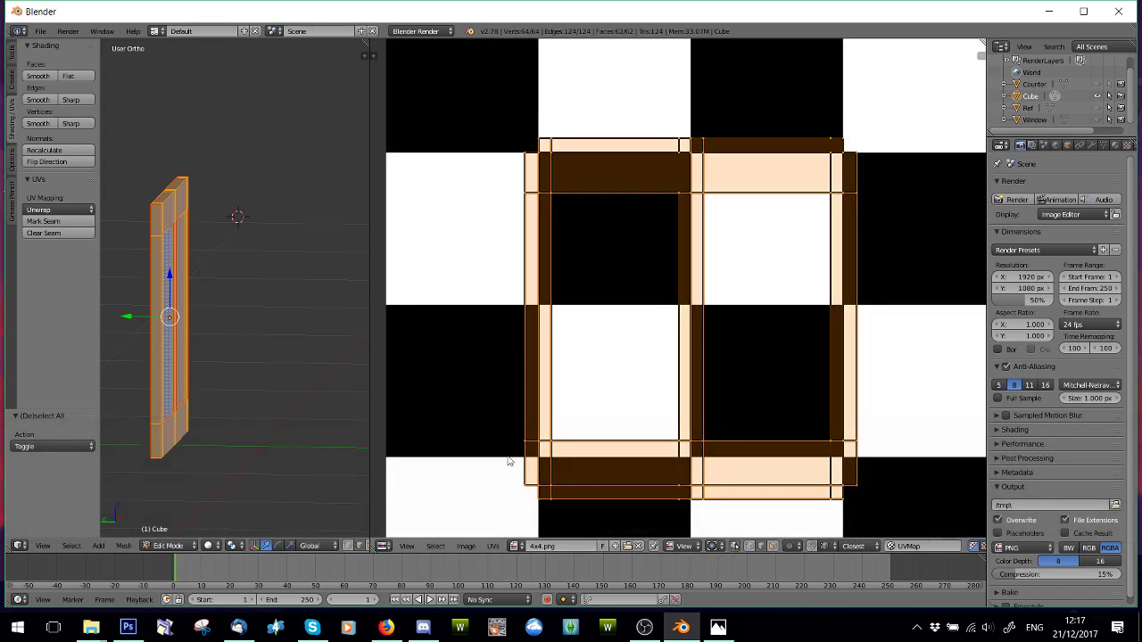
# - Deselect everything and select the large island's left vertical edges in turn to identify the matching edges on the panel mesh
pyautogui.moveTo(150, 350); pyautogui.dragTo(262, 323, button='middle')
pyautogui.press('a')
pyautogui.rightClick(542, 236)
pyautogui.scroll(4, 209, 313)
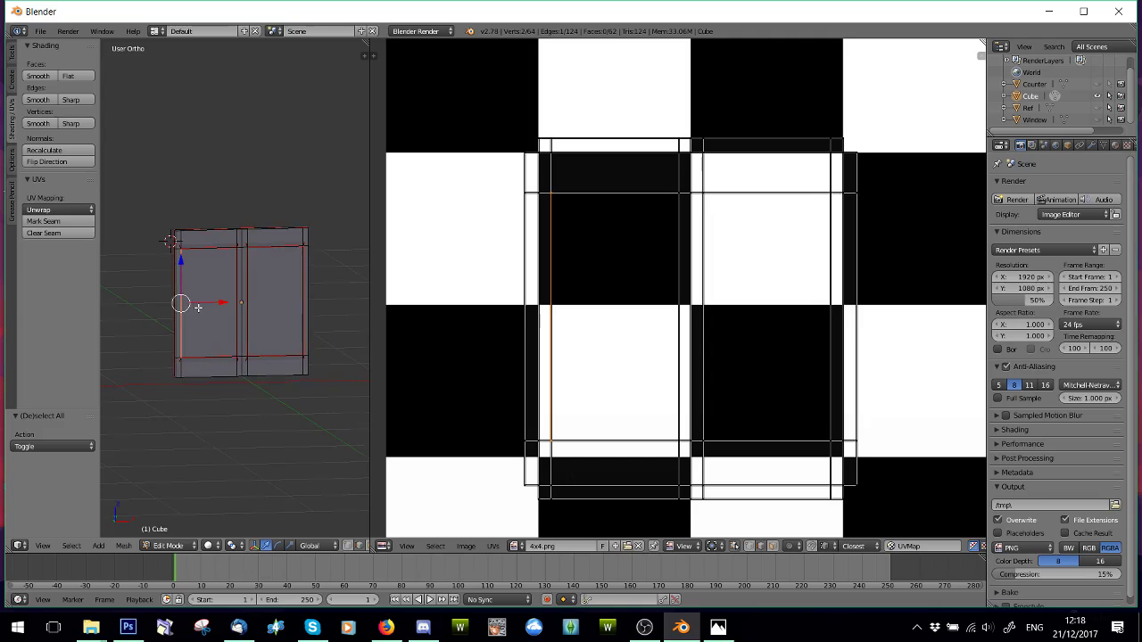
pyautogui.rightClick(537, 265)
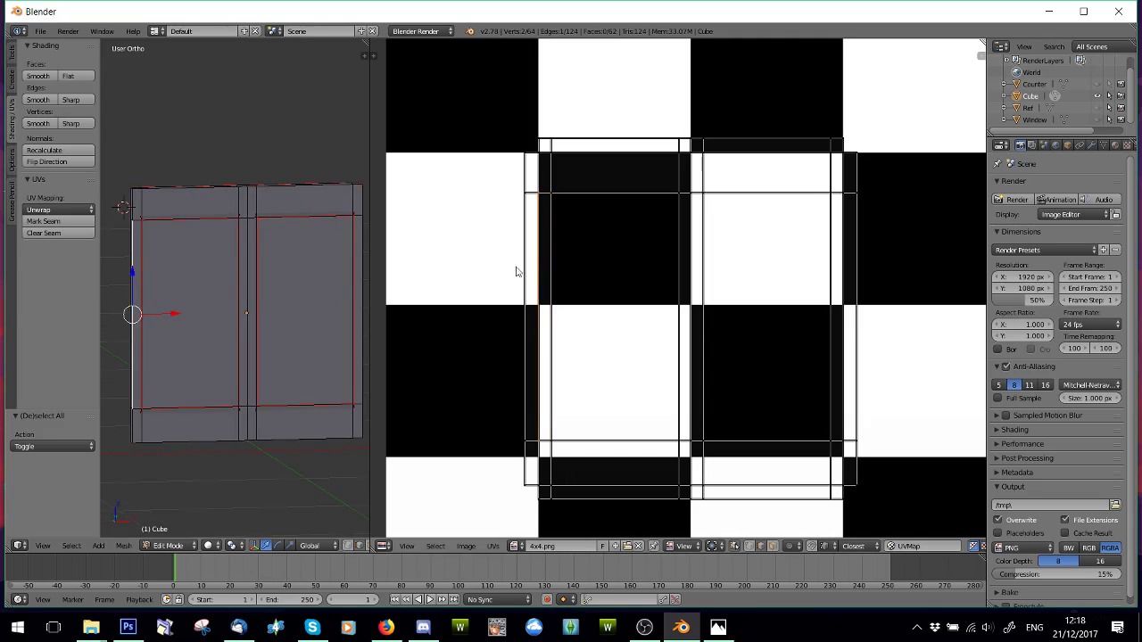
# - Examine how the stacked UV islands line up with the squares of the checker image
pyautogui.keyDown('shift'); pyautogui.moveTo(229, 367); pyautogui.dragTo(286, 345, button='middle'); pyautogui.keyUp('shift')
pyautogui.scroll(2, 263, 337)
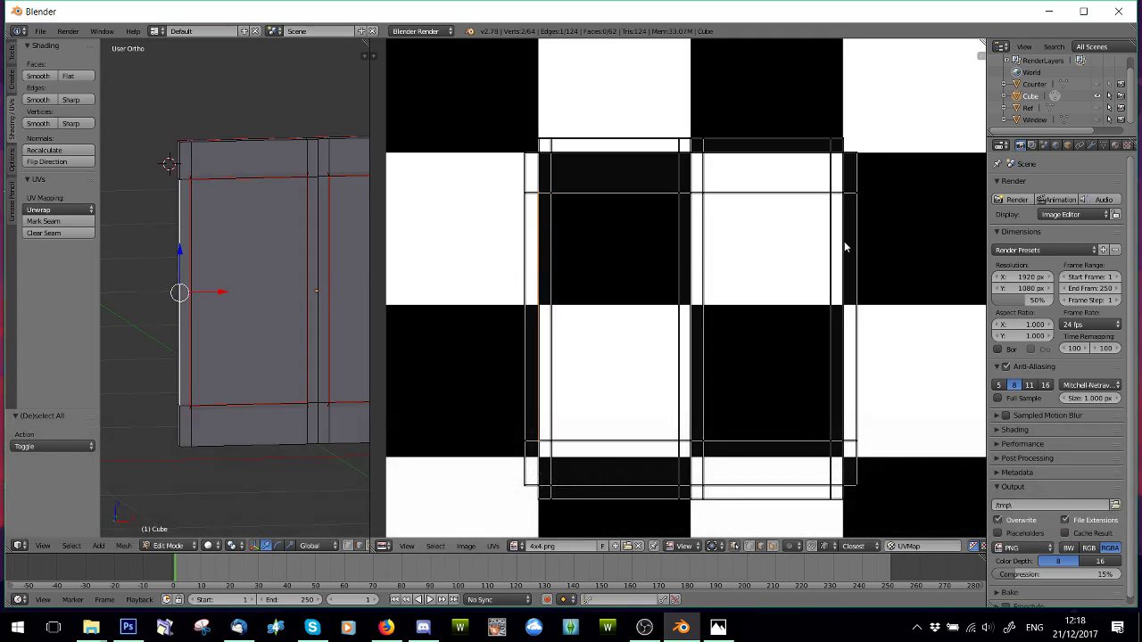
pyautogui.keyDown('shift'); pyautogui.moveTo(886, 256); pyautogui.dragTo(758, 255, button='middle'); pyautogui.keyUp('shift')
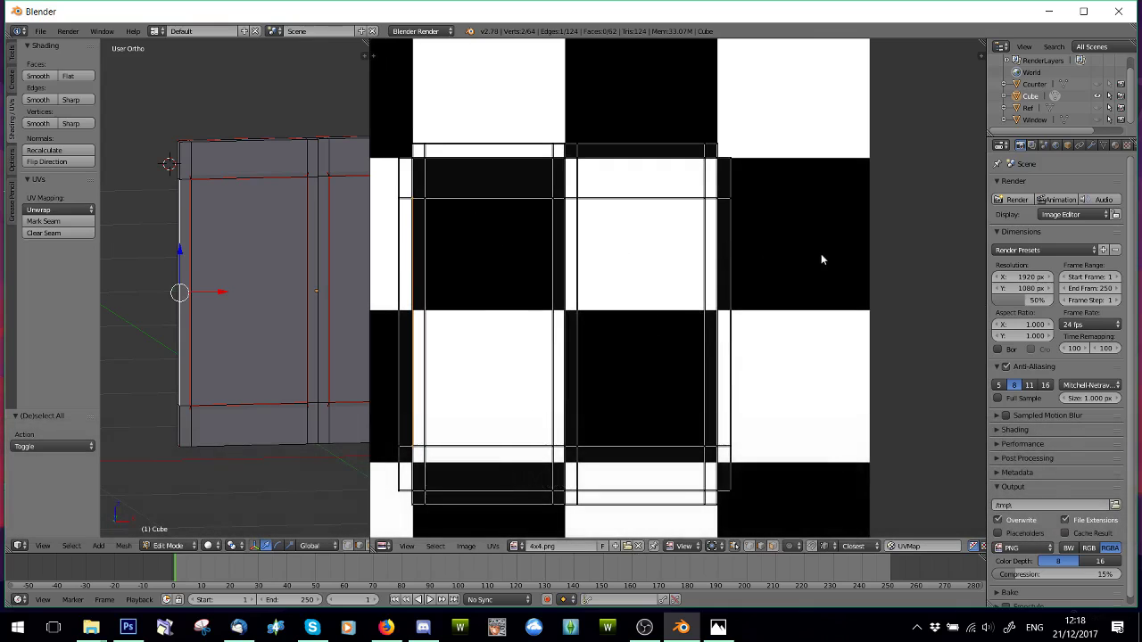
pyautogui.scroll(-4, 563, 245)
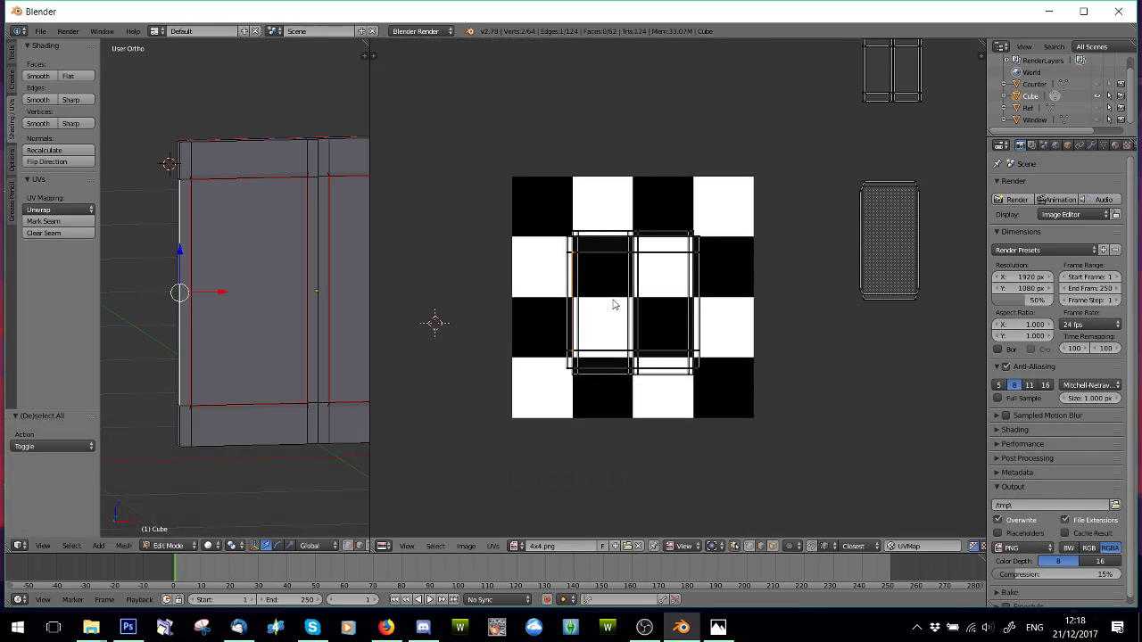
pyautogui.scroll(2, 613, 305)
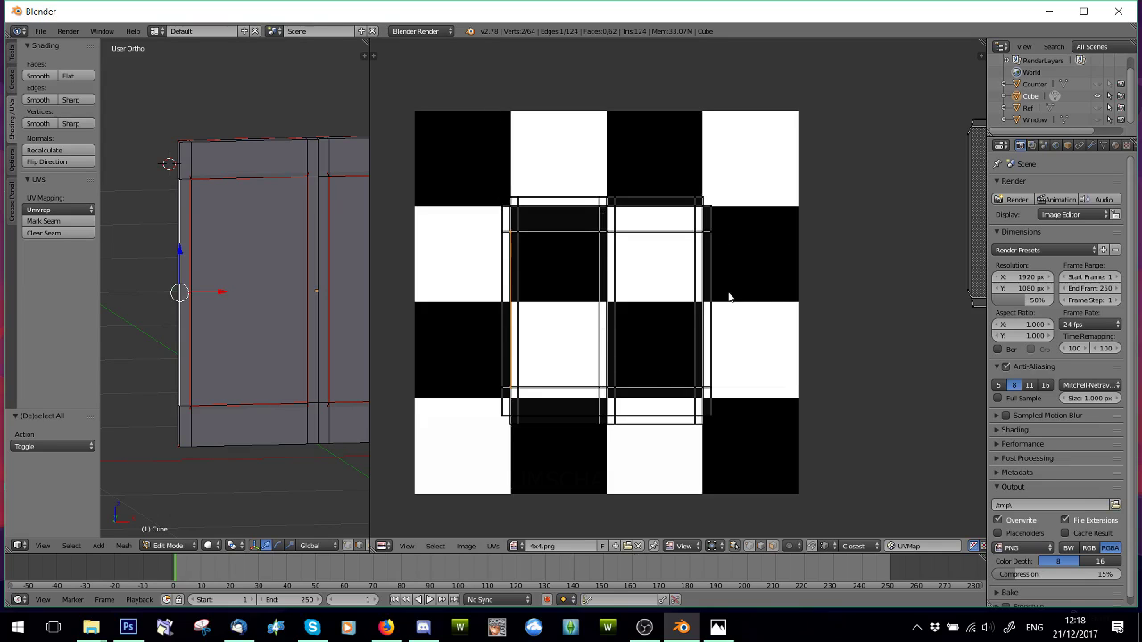
pyautogui.scroll(-3, 649, 314)
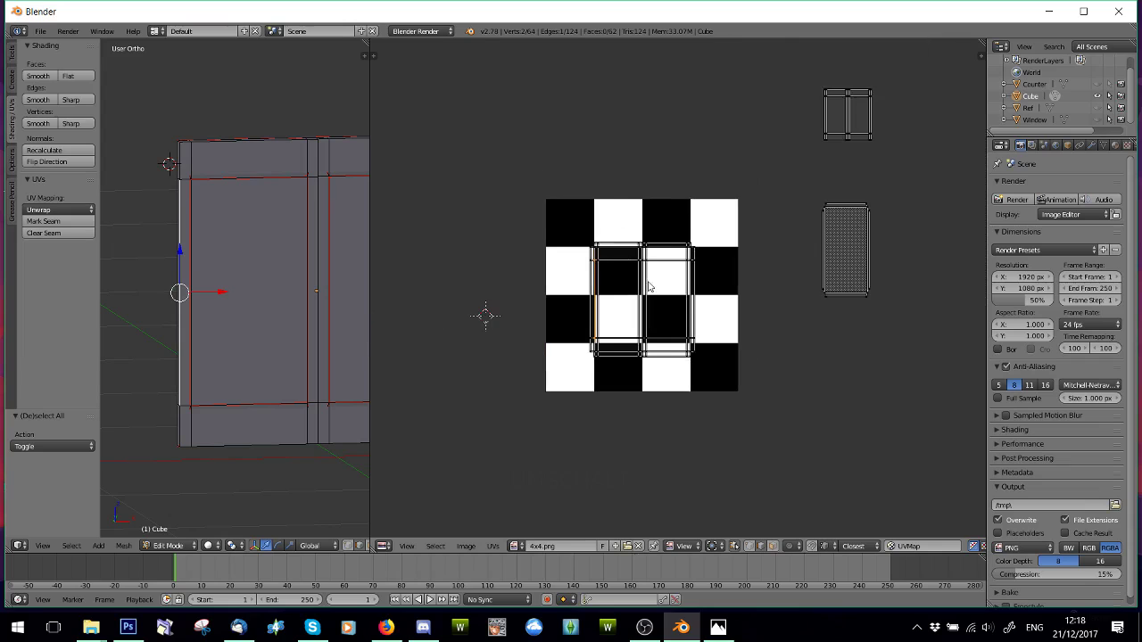
pyautogui.scroll(3, 645, 293)
pyautogui.scroll(-2, 645, 293)
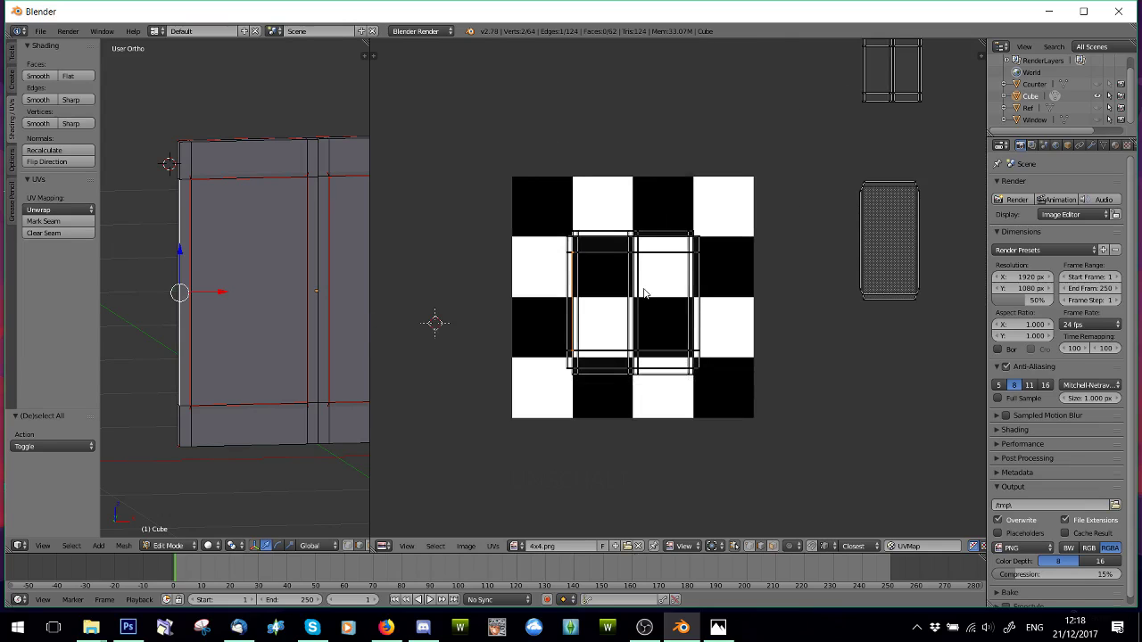
# - Deselect everything and box-select the narrow UV island lying outside the checker image
pyautogui.press('a')
pyautogui.scroll(2, 737, 311)
pyautogui.scroll(-3, 740, 312)
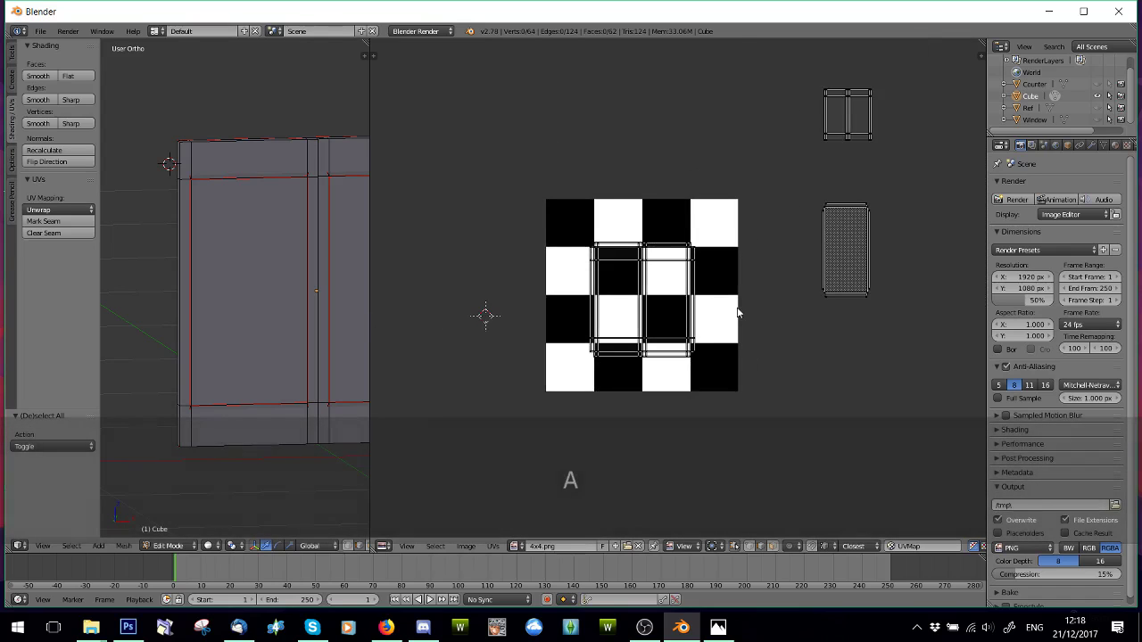
pyautogui.scroll(2, 741, 314)
pyautogui.press('shift')
pyautogui.keyDown('shift'); pyautogui.moveTo(761, 290); pyautogui.dragTo(749, 287, button='middle'); pyautogui.keyUp('shift')
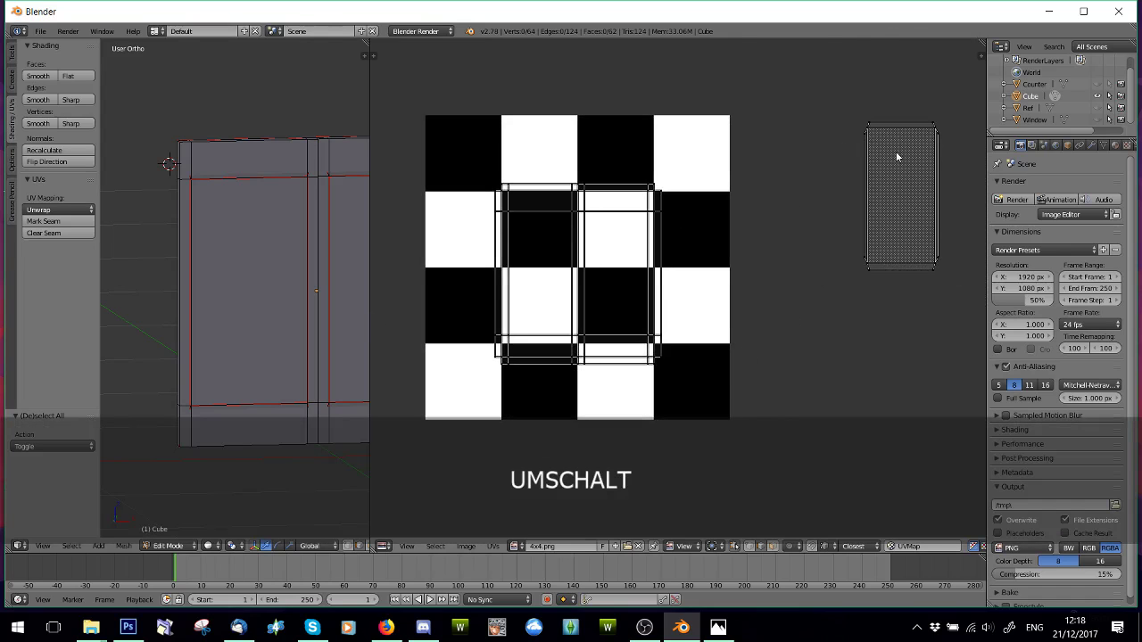
pyautogui.press('b')
pyautogui.scroll(-1, 811, 108)
pyautogui.moveTo(809, 106); pyautogui.dragTo(938, 312)
pyautogui.scroll(-3, 267, 295)
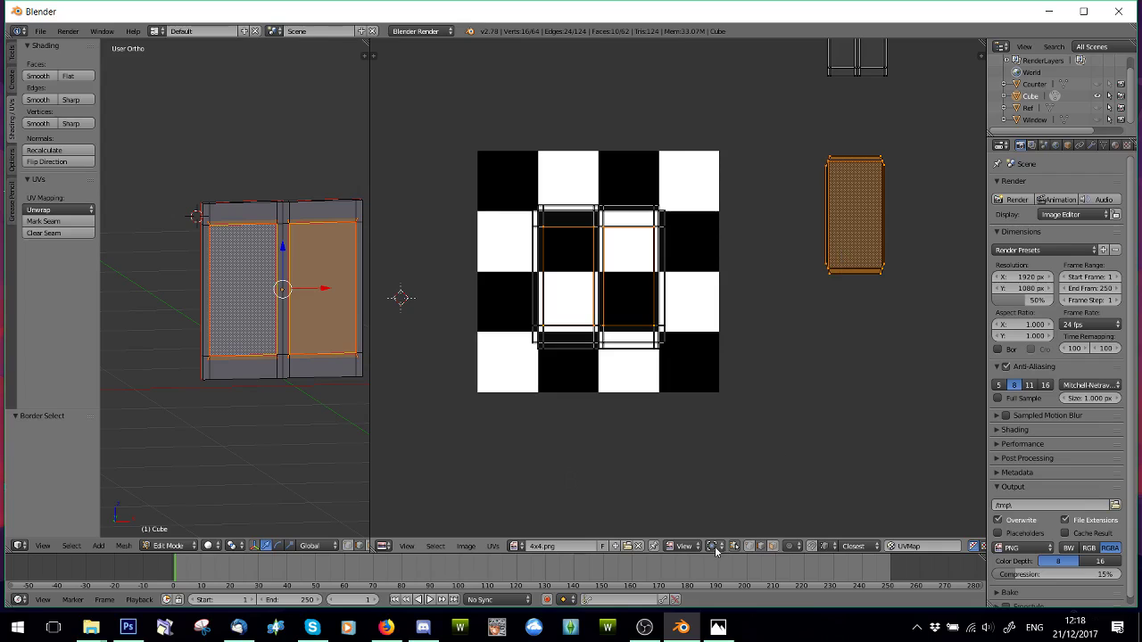
# - Turn off selection sync between the UVs and the mesh, with the whole panel mesh selected and no UVs selected
pyautogui.click(713, 547)
pyautogui.press('a')
pyautogui.press('a')
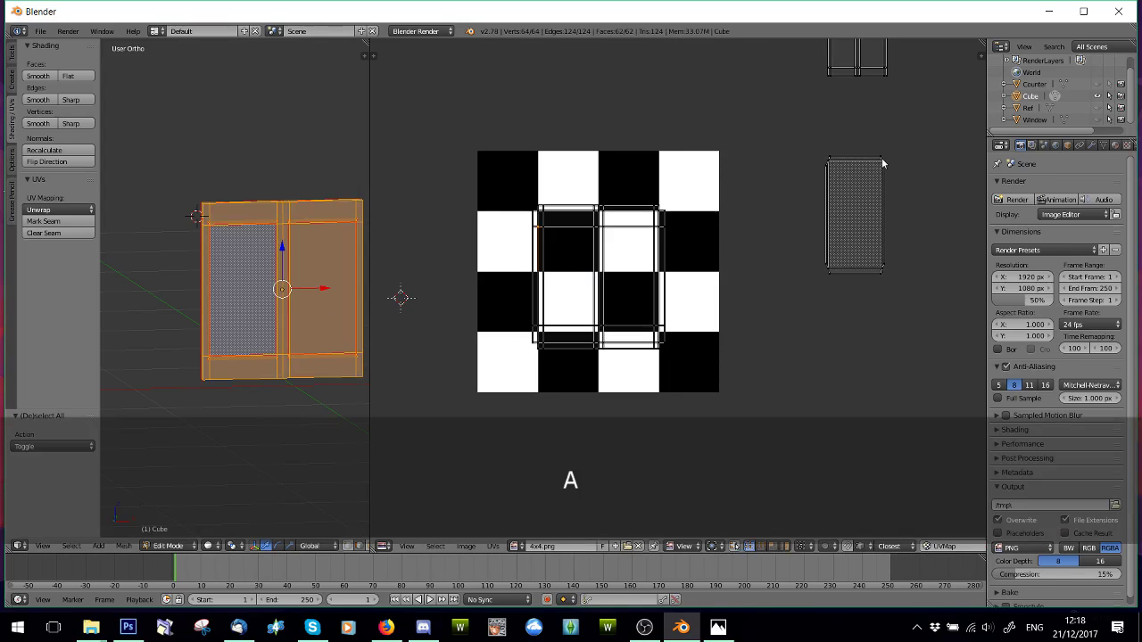
# - Box-select the narrow UV island outside the image and move it closer, keeping it just beside the checker image
pyautogui.press('b')
pyautogui.moveTo(798, 131); pyautogui.dragTo(898, 292)
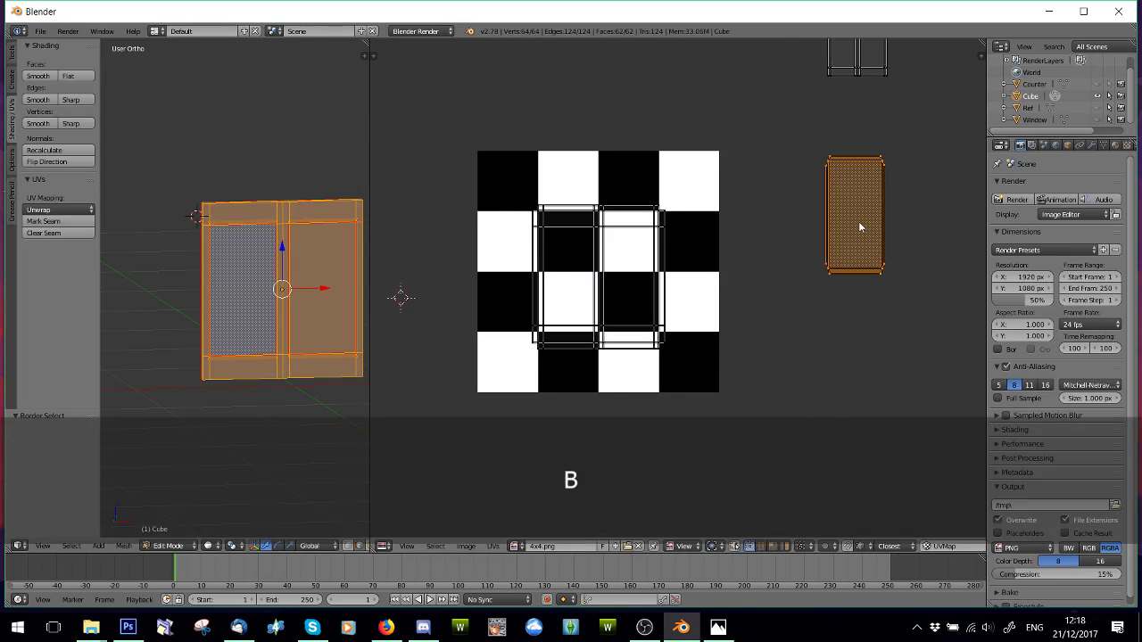
pyautogui.press('g')
pyautogui.click(702, 286)
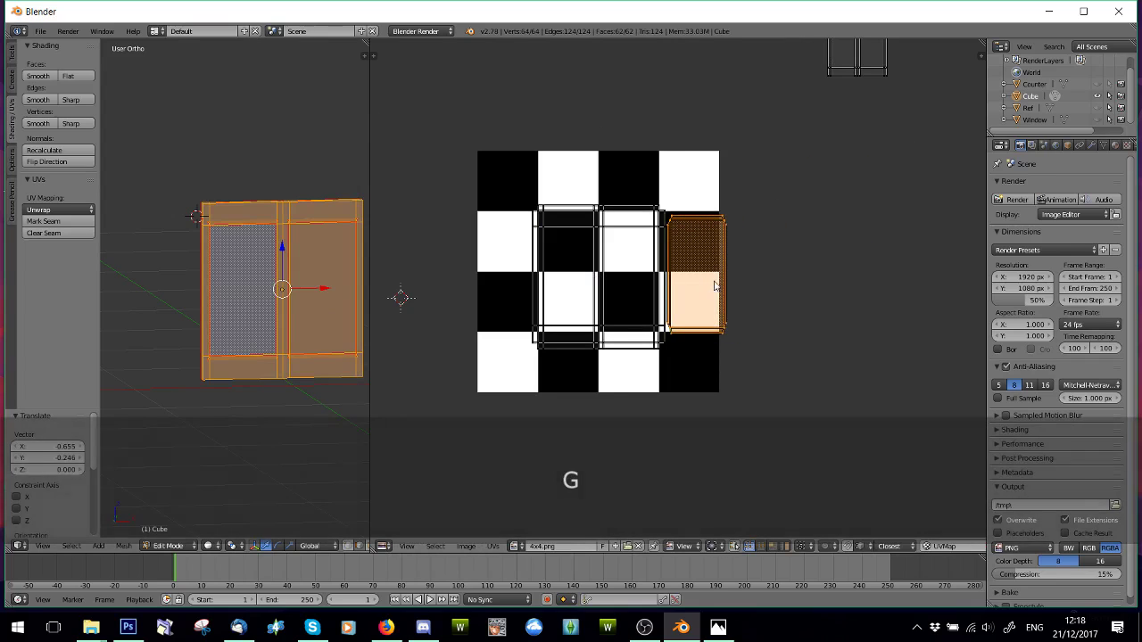
pyautogui.press('g')
pyautogui.click(821, 254)
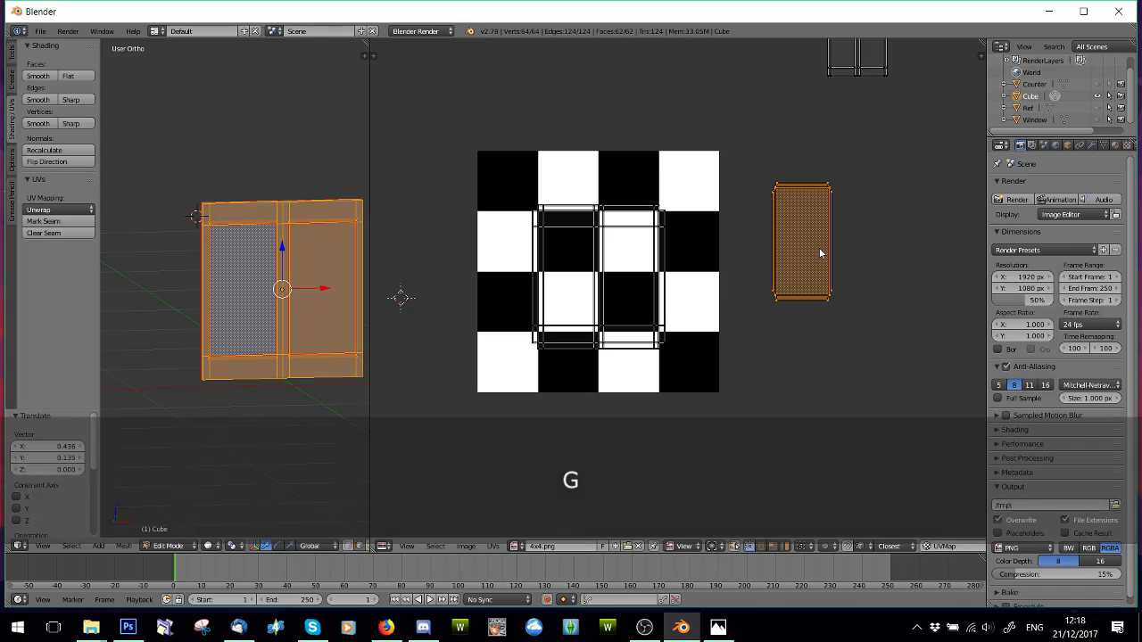
# - Select only the stacked UV islands on the checker image and move them -0.250 in X and 0.250 in Y
pyautogui.scroll(2, 677, 275)
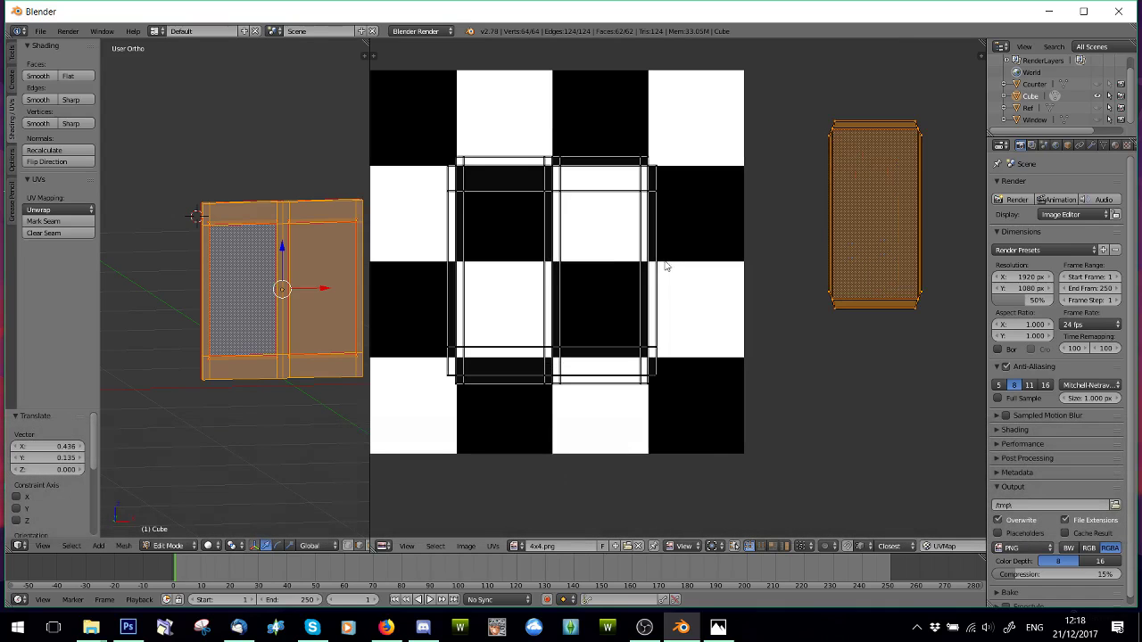
pyautogui.keyDown('shift'); pyautogui.moveTo(657, 263); pyautogui.dragTo(778, 303, button='middle'); pyautogui.keyUp('shift')
pyautogui.keyDown('shift'); pyautogui.scroll(-2, 777, 297); pyautogui.keyUp('shift')
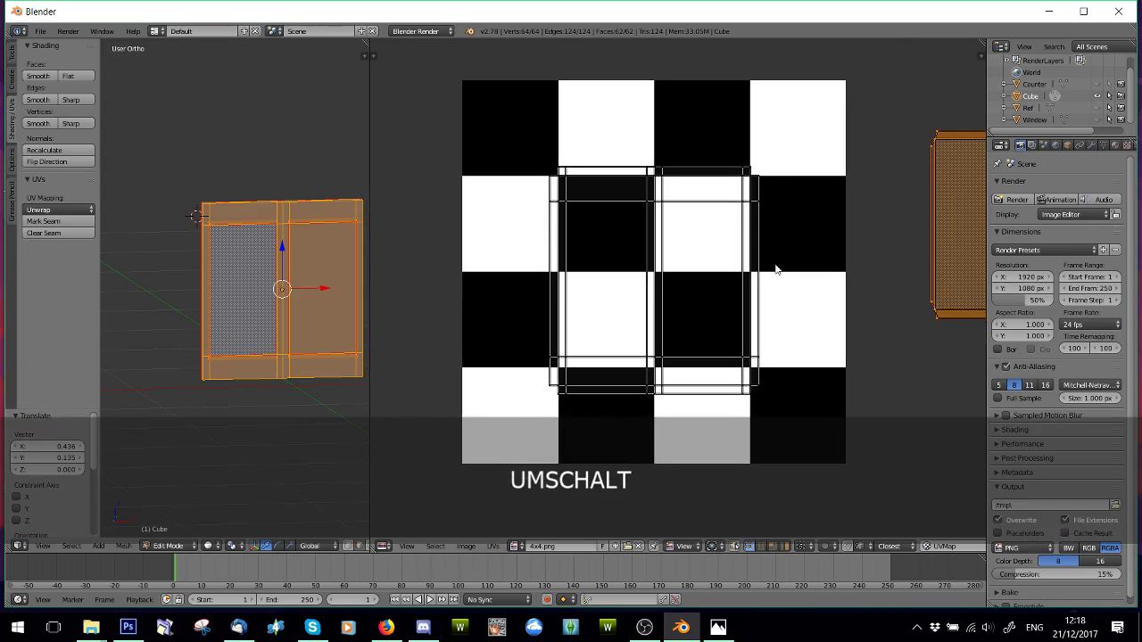
pyautogui.press('a')
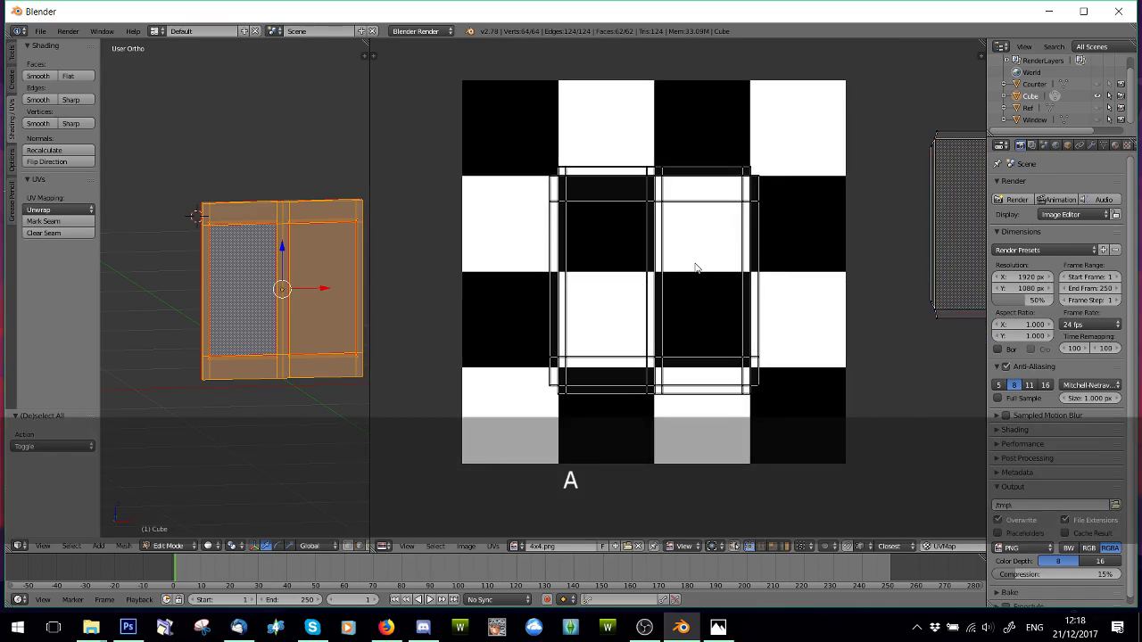
pyautogui.press('a')
pyautogui.press('a')
pyautogui.press('b')
pyautogui.moveTo(502, 128); pyautogui.dragTo(726, 339)
pyautogui.press('g')
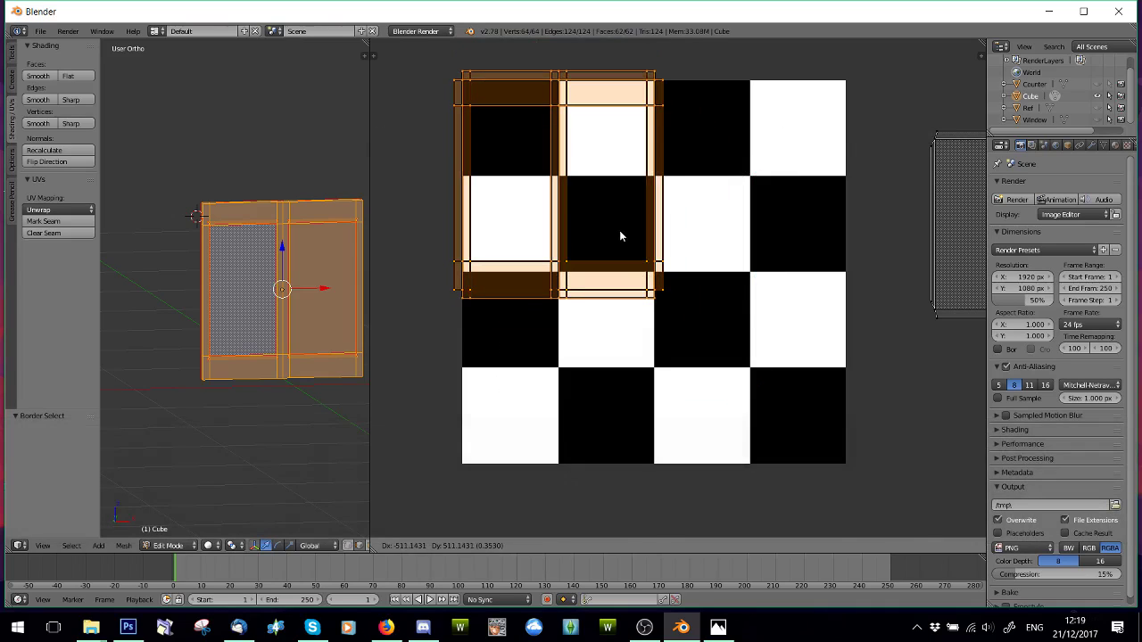
pyautogui.click(619, 230)
# - Move the stacked UV islands 0.005 in X and -0.031 in Y to bring their upper edge inside the image
pyautogui.scroll(2, 619, 230)
pyautogui.keyDown('shift'); pyautogui.scroll(3, 584, 350); pyautogui.keyUp('shift')
pyautogui.scroll(3, 584, 350)
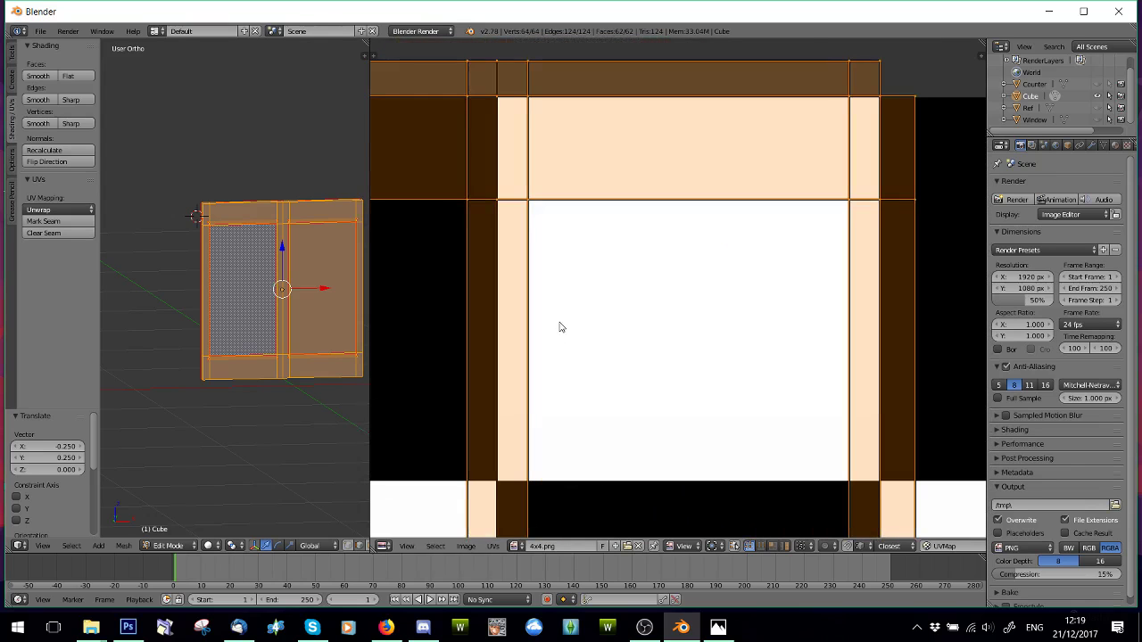
pyautogui.press('g')
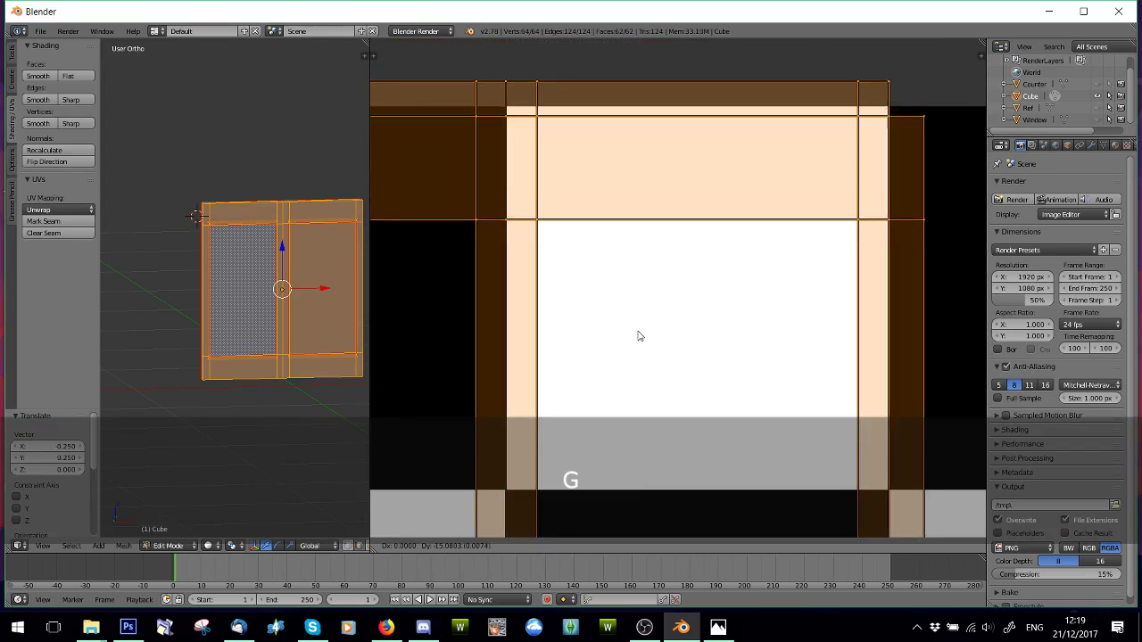
pyautogui.click(643, 357)
# - Shift the stacked UV islands -0.005 in X and 0.007 in Y towards the checker image's upper-left corner
pyautogui.scroll(-4, 639, 354)
pyautogui.keyDown('shift'); pyautogui.scroll(-2, 636, 348); pyautogui.keyUp('shift')
pyautogui.keyDown('ctrl'); pyautogui.scroll(2, 636, 348); pyautogui.keyUp('ctrl')
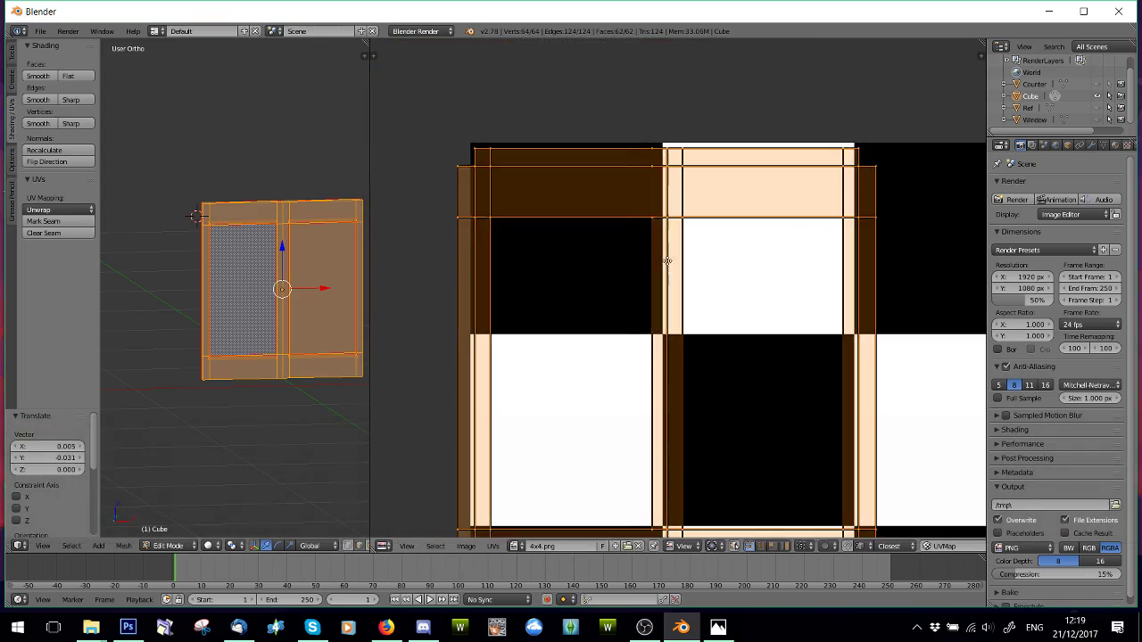
pyautogui.press('g')
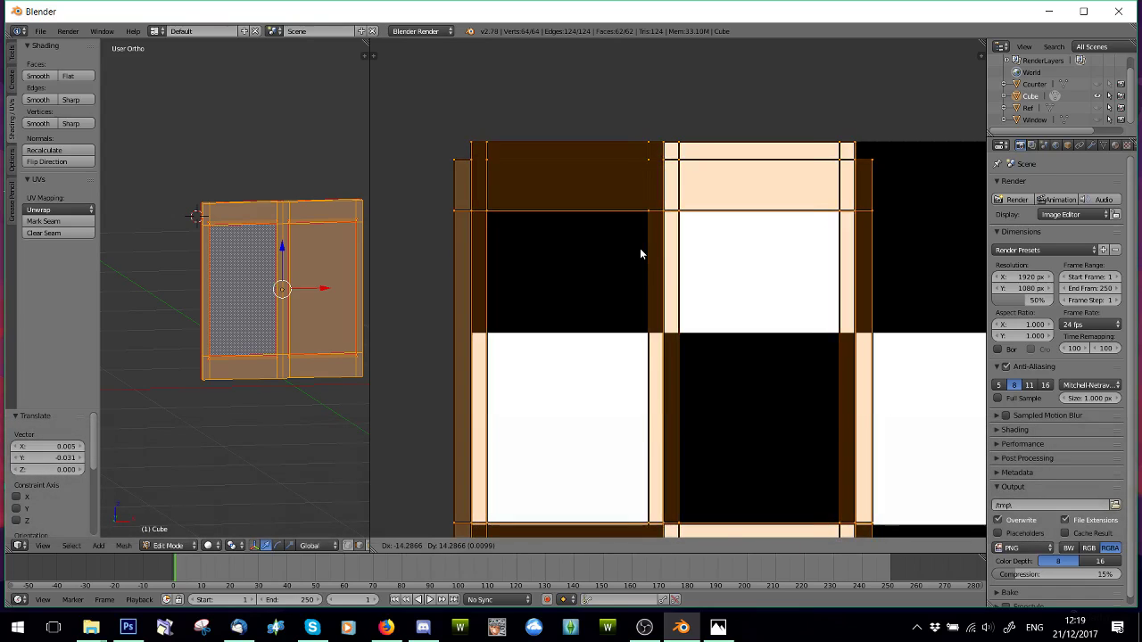
pyautogui.click(641, 249)
# - Nudge the stacked UV islands by -0.0000969 in X to align the inner vertical edge with the image's left border
pyautogui.scroll(6, 553, 286)
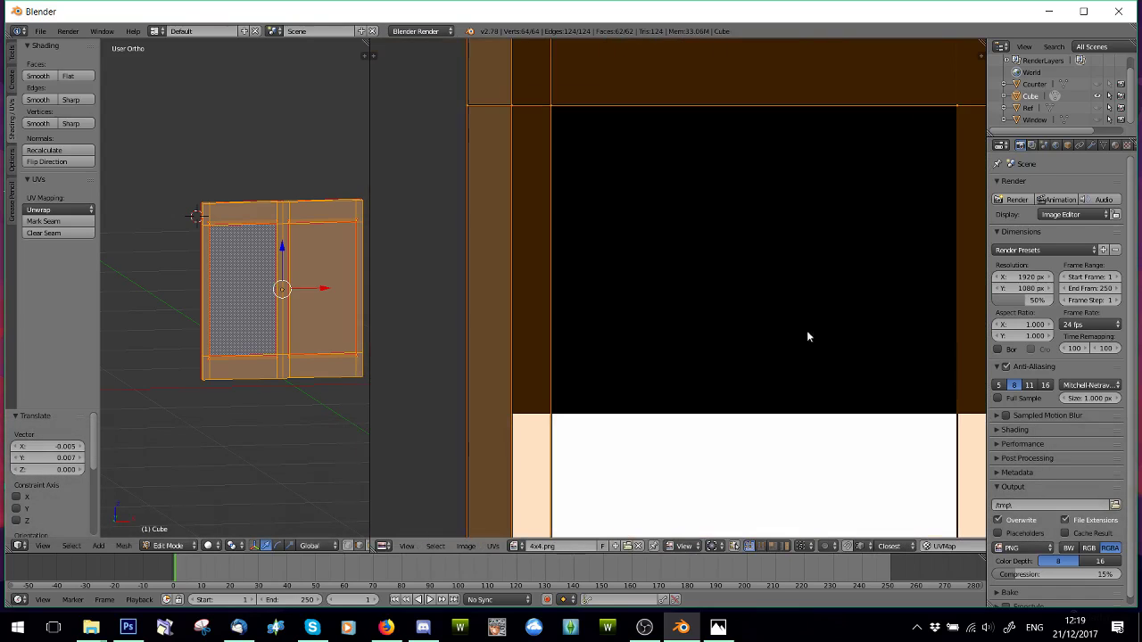
pyautogui.scroll(-3, 815, 301)
pyautogui.scroll(5, 780, 287)
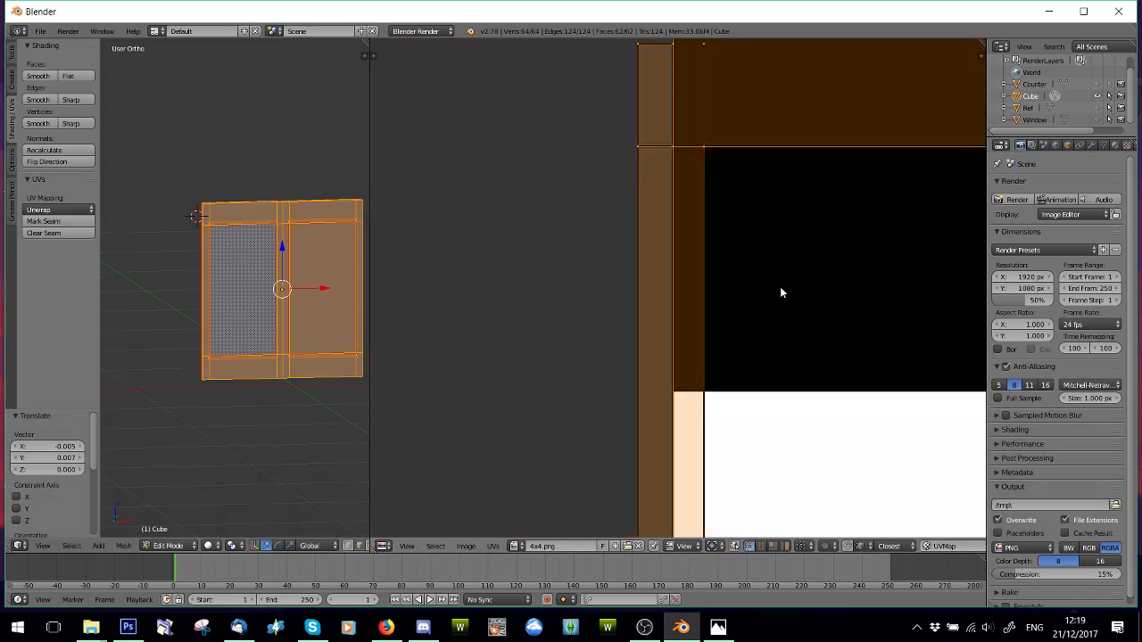
pyautogui.press('g')
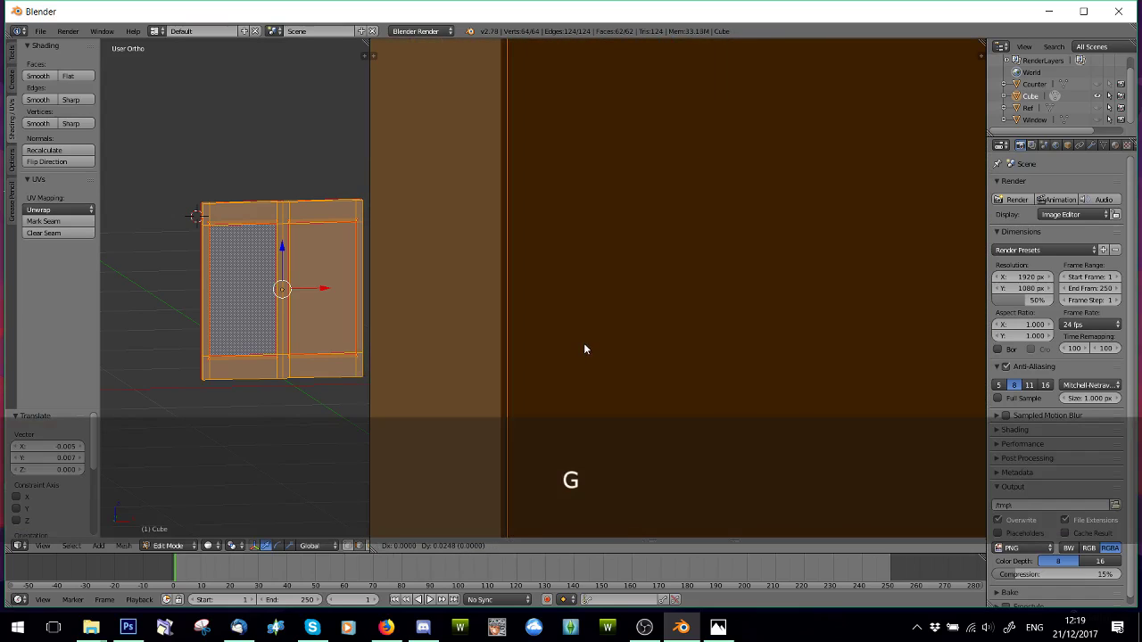
pyautogui.click(579, 350)
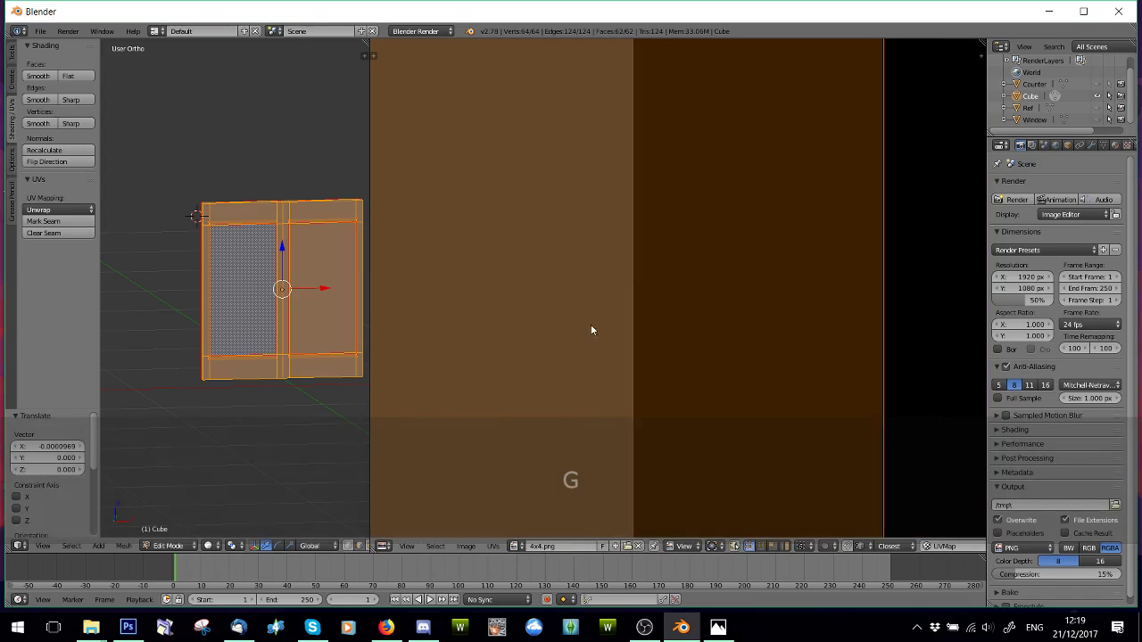
# - Fine-tune the stacked UV islands along X by -0.0000121 and along Y to meet the checker image's upper border
pyautogui.scroll(-4, 591, 324)
pyautogui.scroll(6, 725, 222)
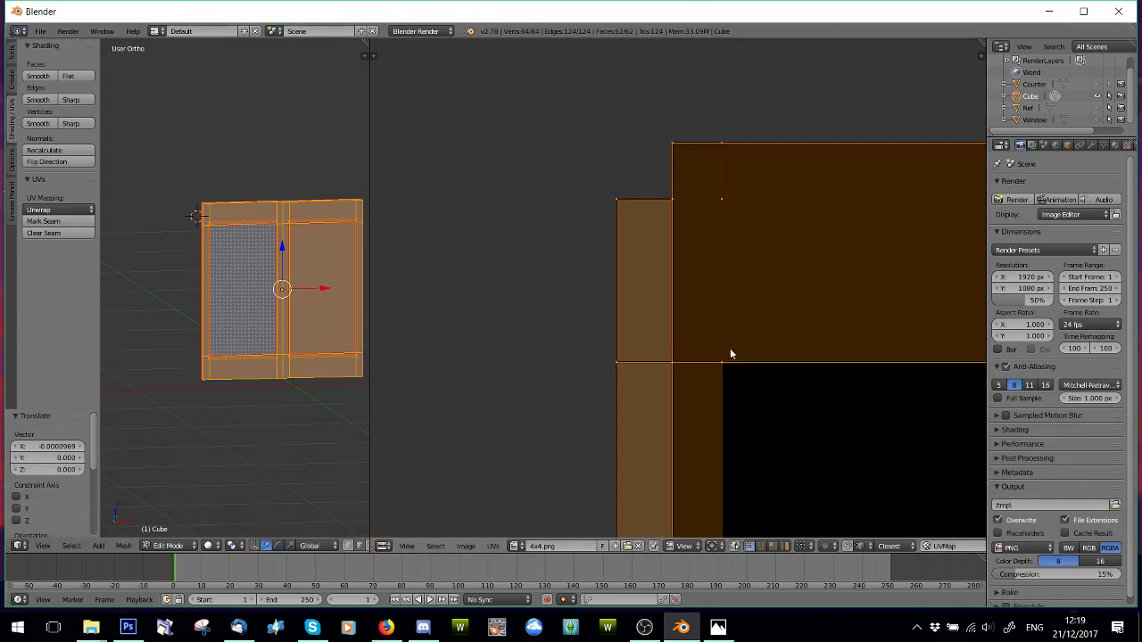
pyautogui.scroll(-1, 657, 334)
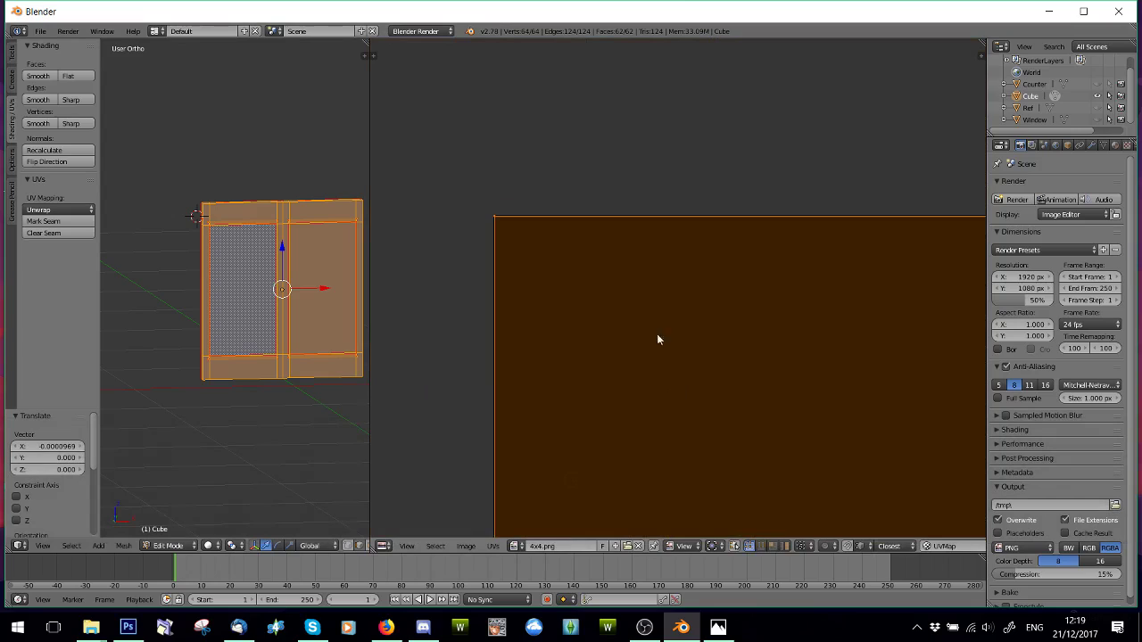
pyautogui.scroll(3, 630, 291)
pyautogui.press('g')
pyautogui.click(626, 249)
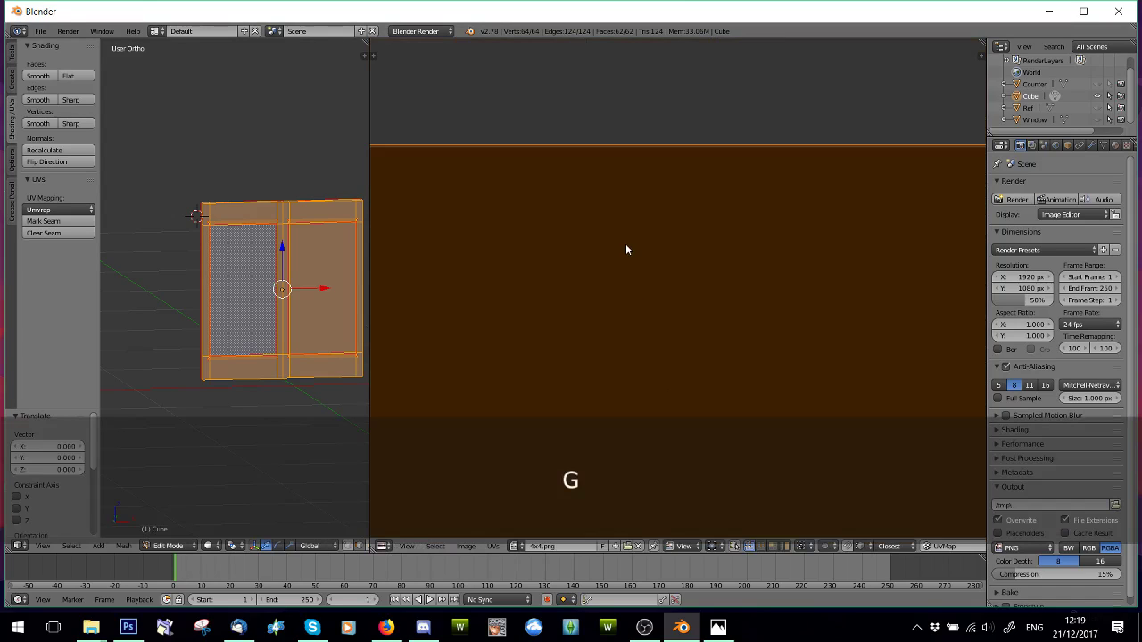
pyautogui.press('g')
pyautogui.press('x')
pyautogui.click(625, 253)
pyautogui.press('g')
pyautogui.press('y')
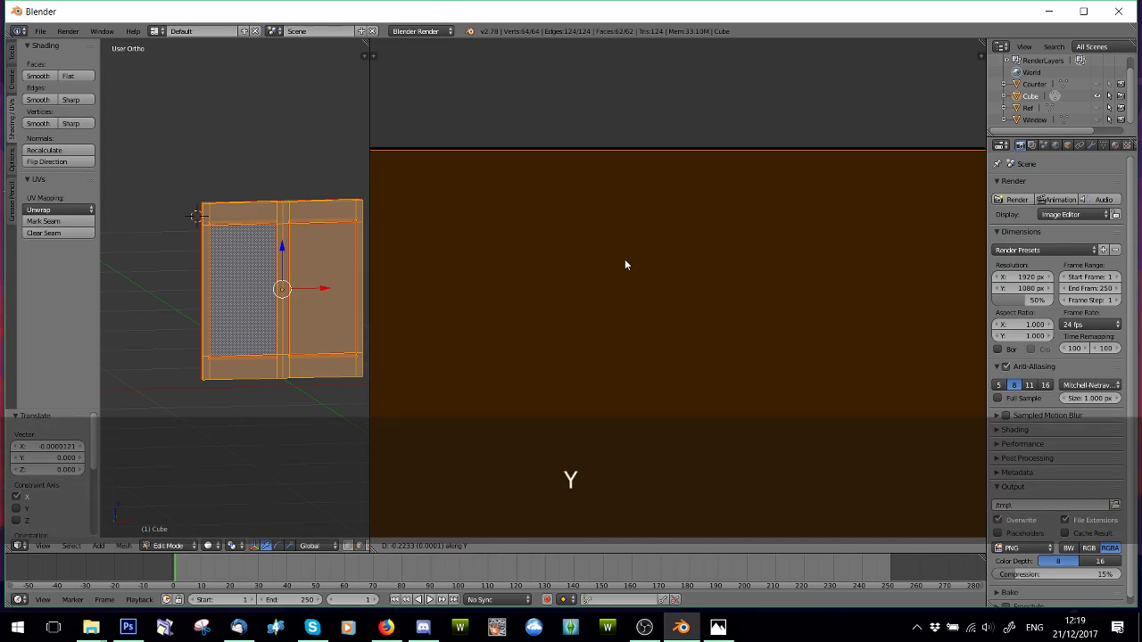
pyautogui.click(624, 258)
pyautogui.press('a')
pyautogui.scroll(-5, 683, 321)
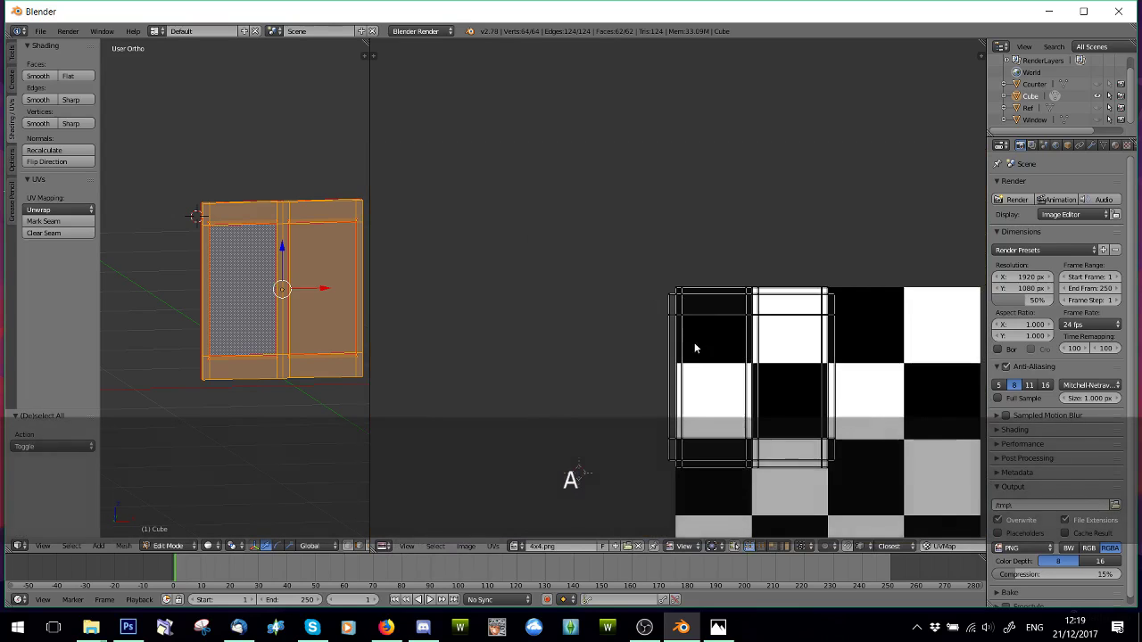
pyautogui.keyDown('shift'); pyautogui.moveTo(694, 357); pyautogui.dragTo(643, 329, button='middle'); pyautogui.keyUp('shift')
pyautogui.scroll(3, 605, 231)
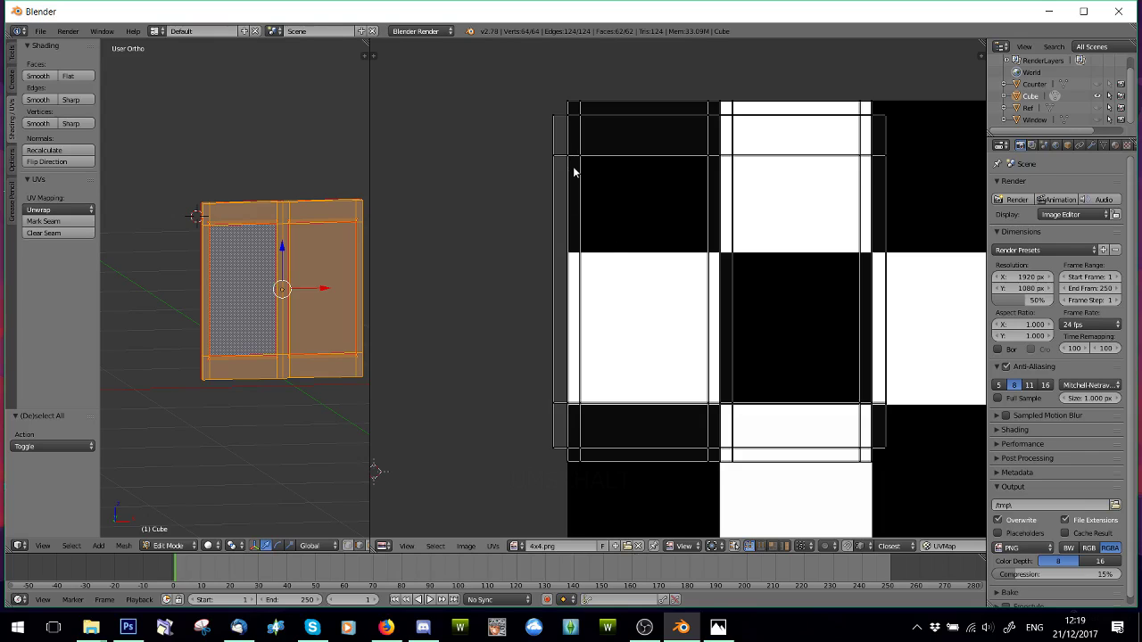
pyautogui.press('a')
pyautogui.press('a')
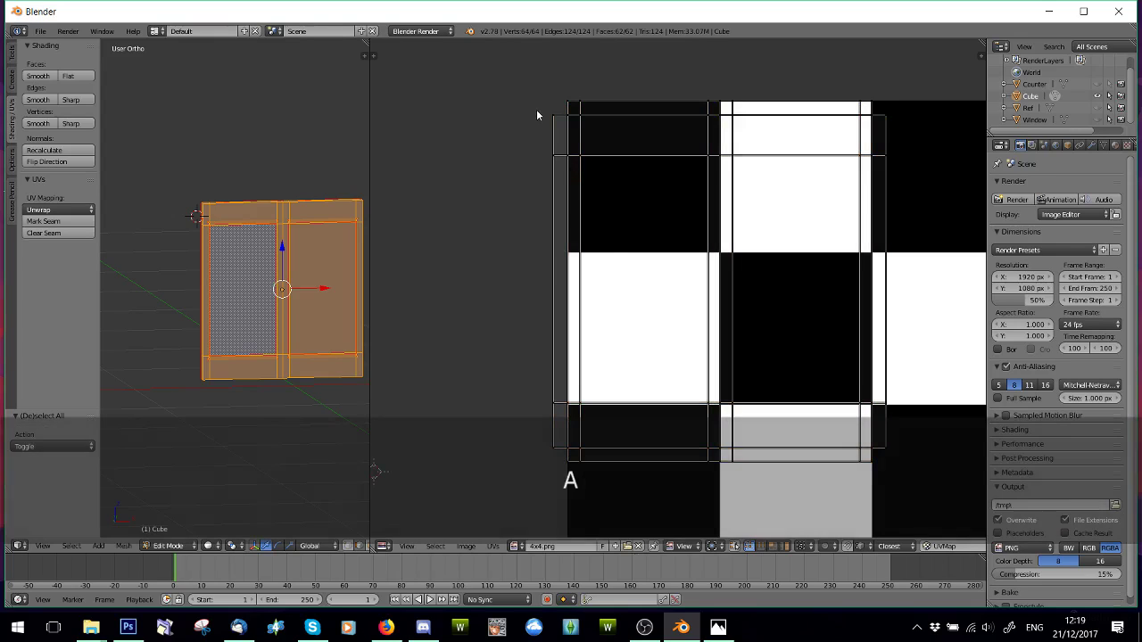
pyautogui.press('b')
pyautogui.moveTo(565, 105); pyautogui.dragTo(572, 466)
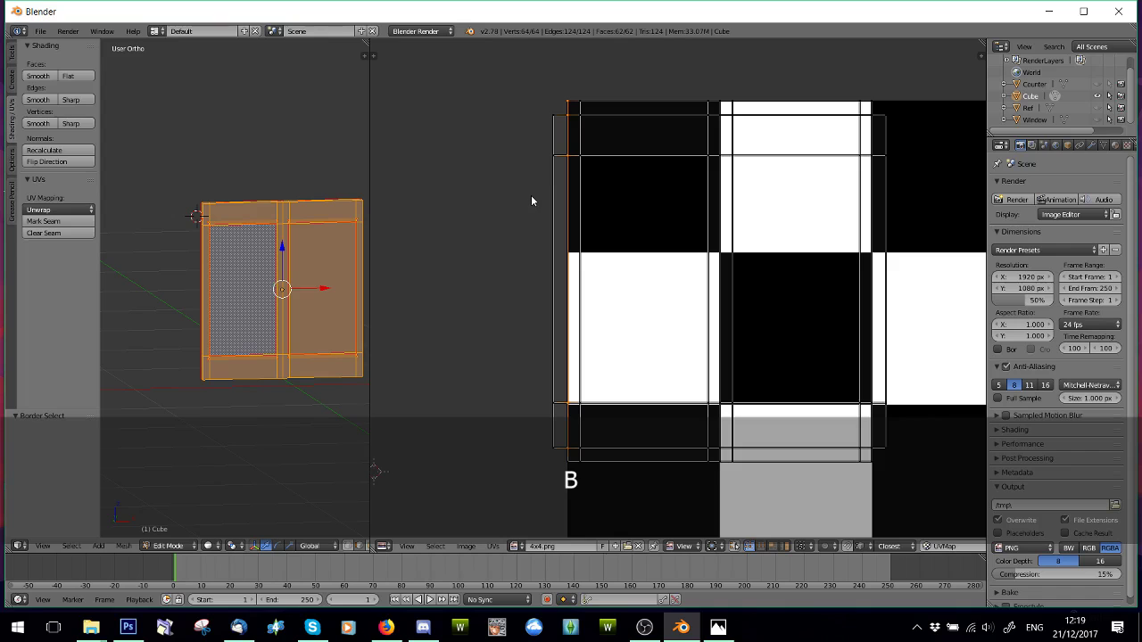
pyautogui.press('a')
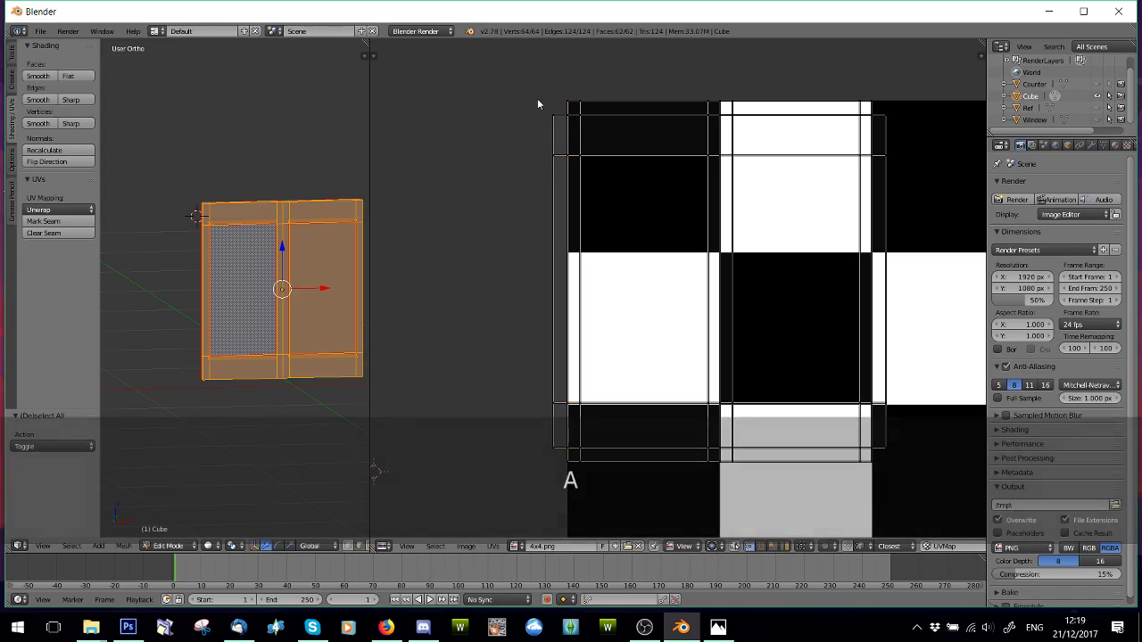
pyautogui.press('b')
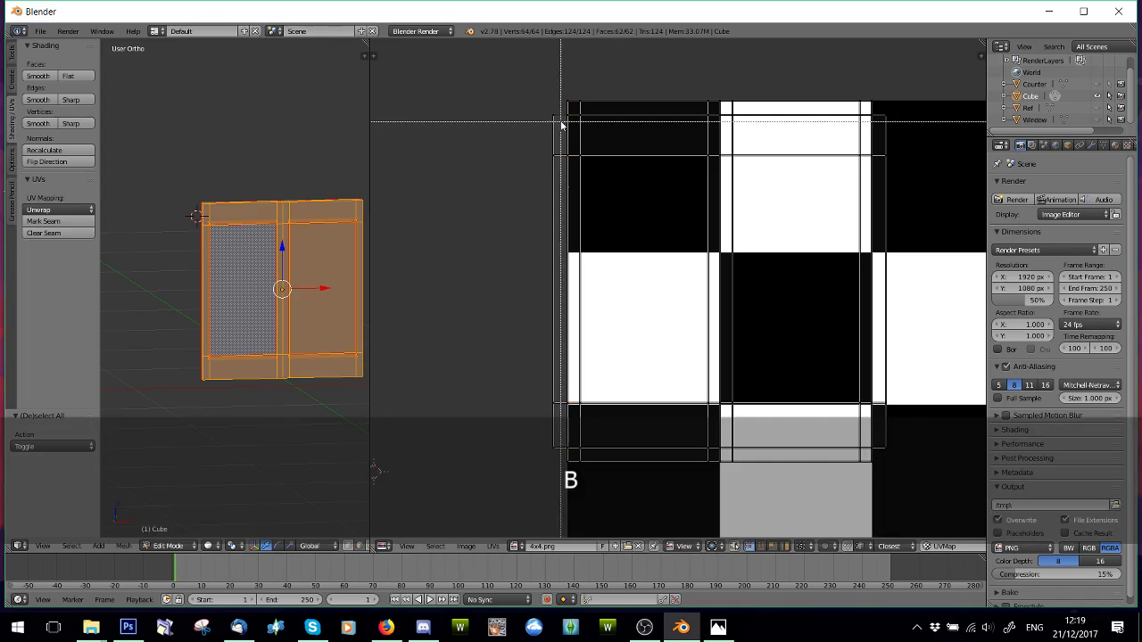
# - Turn on UV sync selection, select the vertical edges along the checker image's left border and apply Edge Split to them
pyautogui.click(749, 546)
pyautogui.press('a')
pyautogui.press('b')
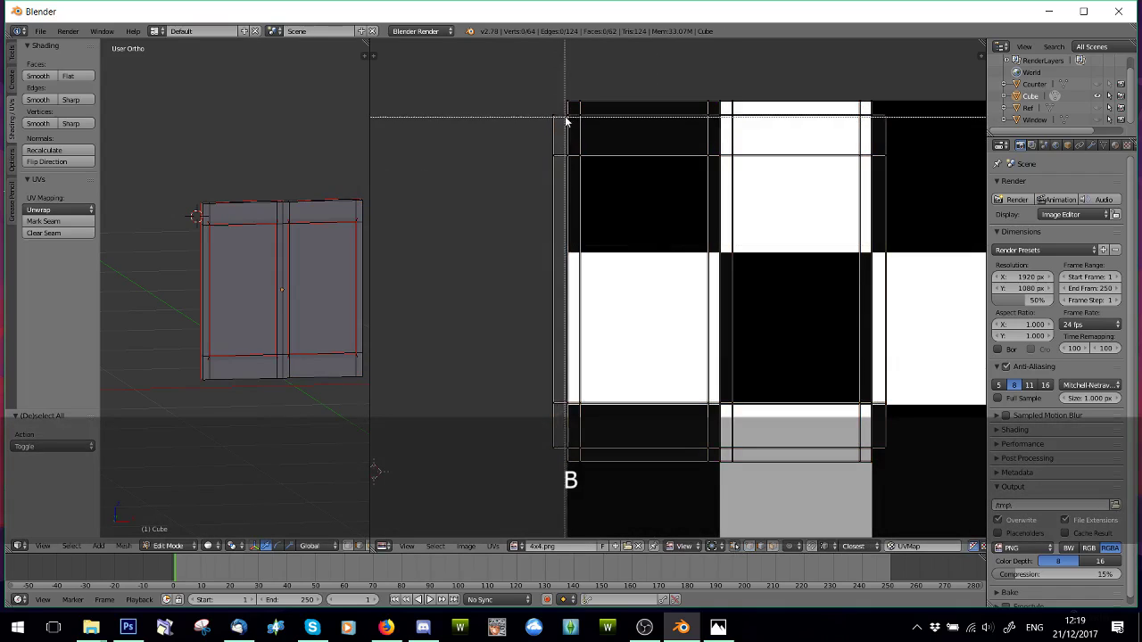
pyautogui.moveTo(565, 113); pyautogui.dragTo(572, 457)
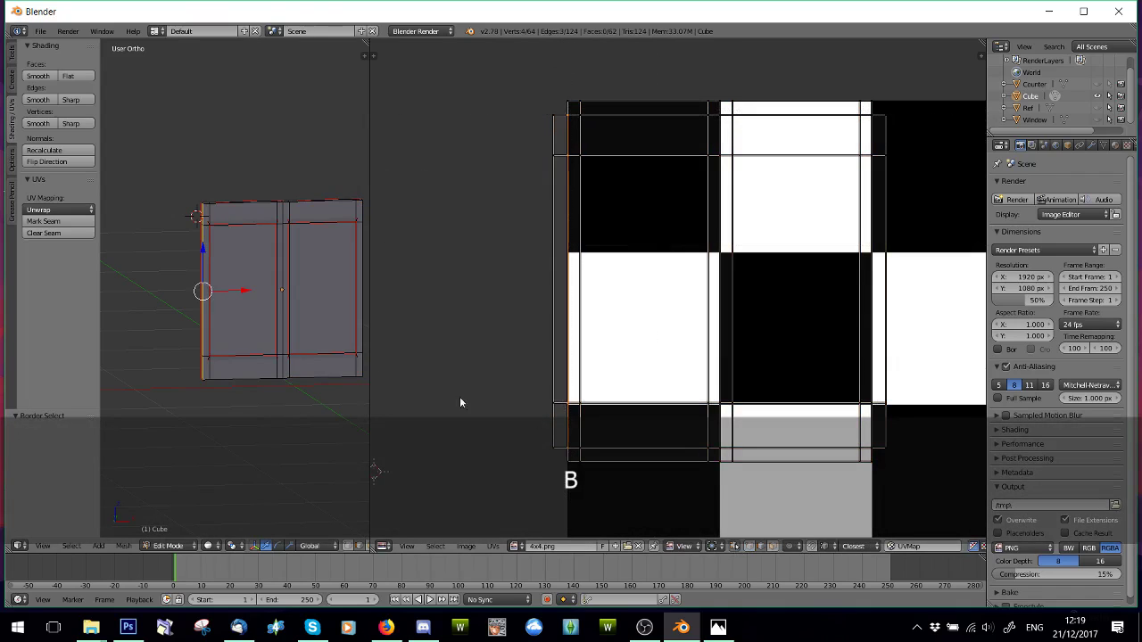
pyautogui.press('space')
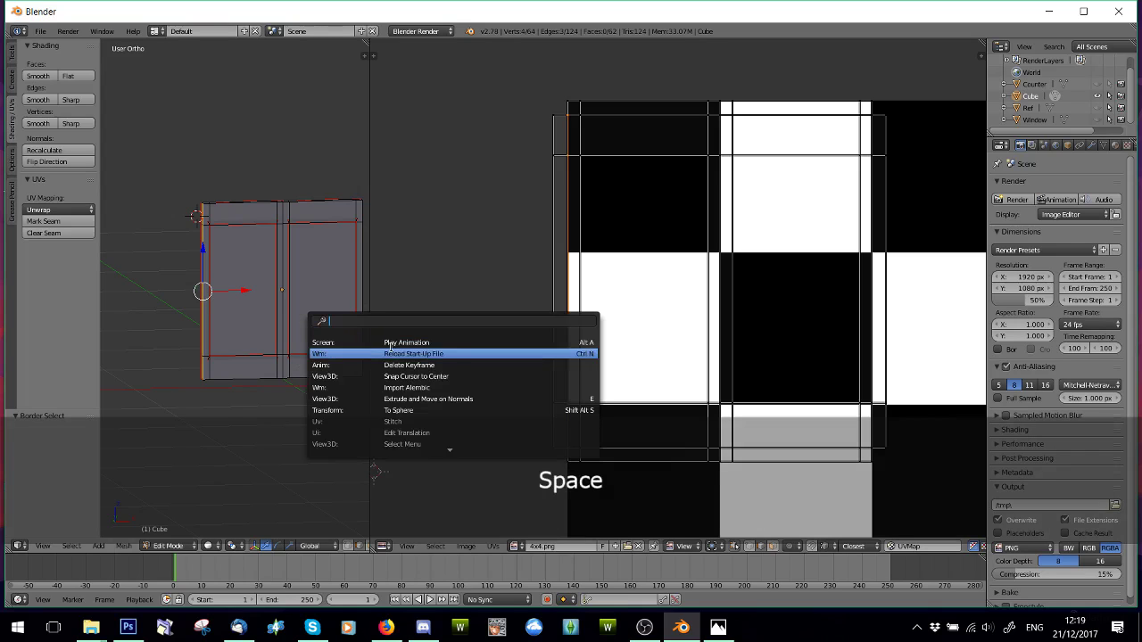
pyautogui.write('edge')
pyautogui.click(399, 410)
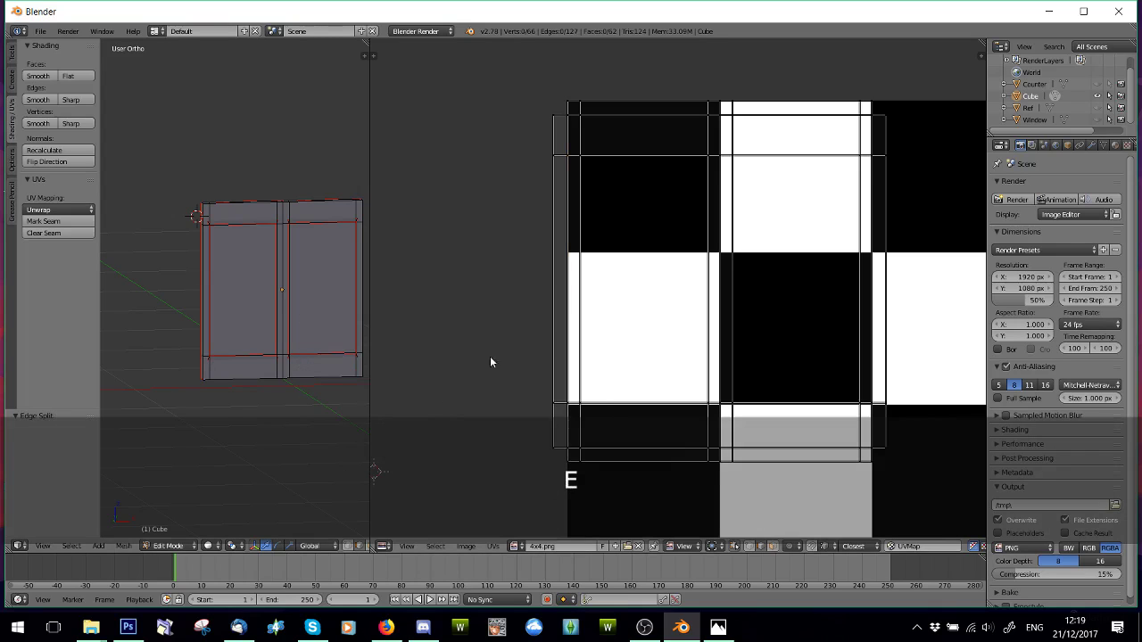
# - Turn off UV sync selection and try to select the narrow strip outside the image's left border as a linked island
pyautogui.press('l')
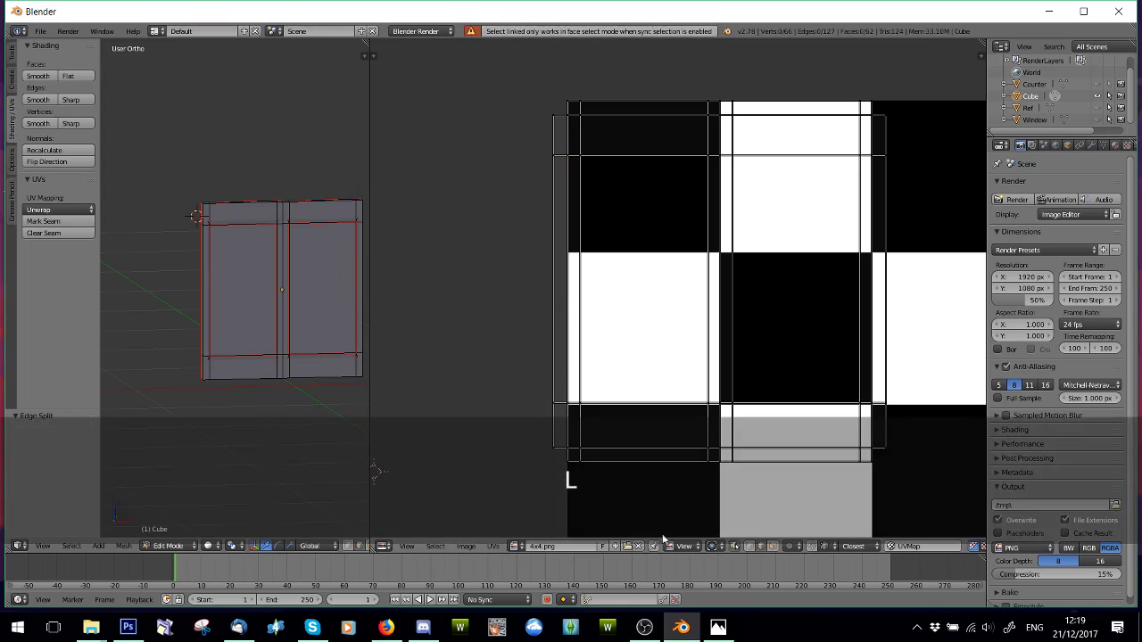
pyautogui.click(712, 546)
pyautogui.press('a')
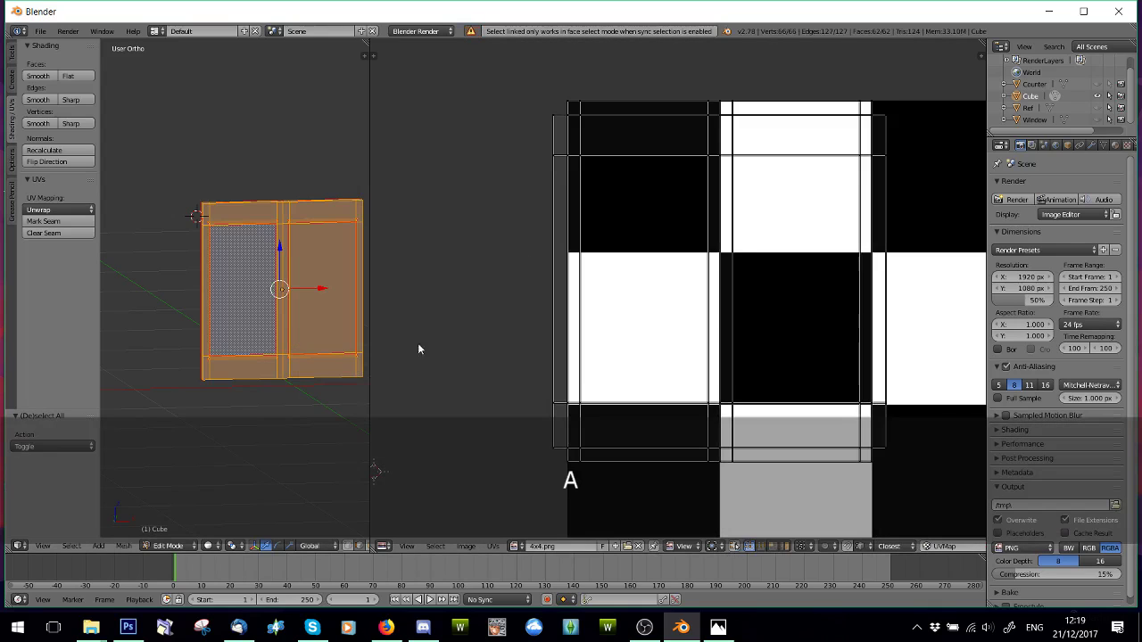
pyautogui.press('l')
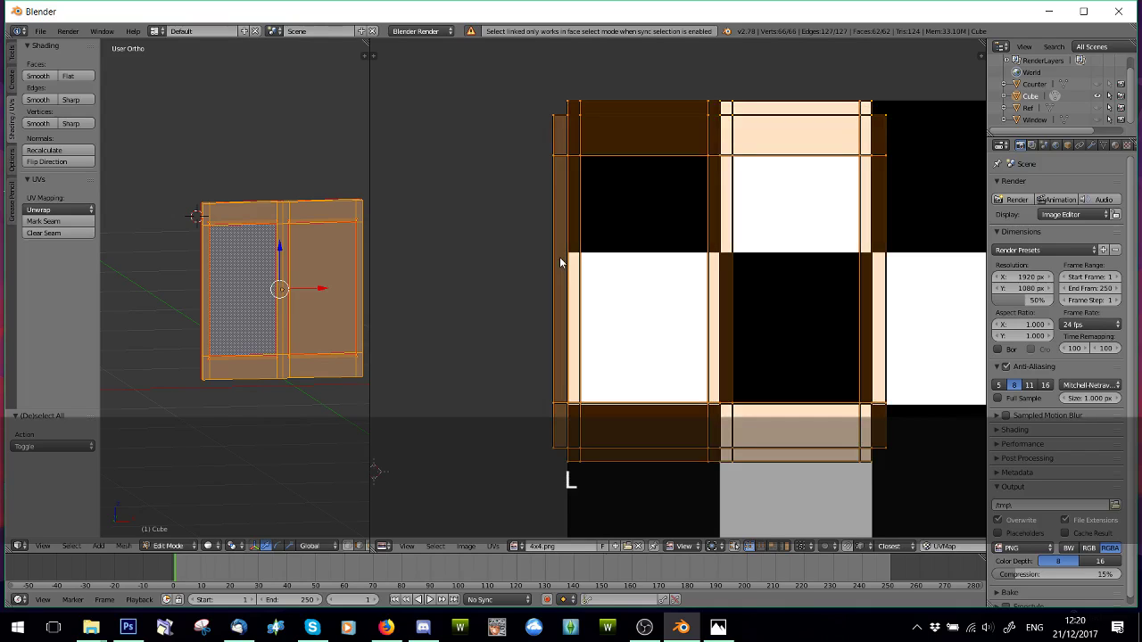
pyautogui.press('a')
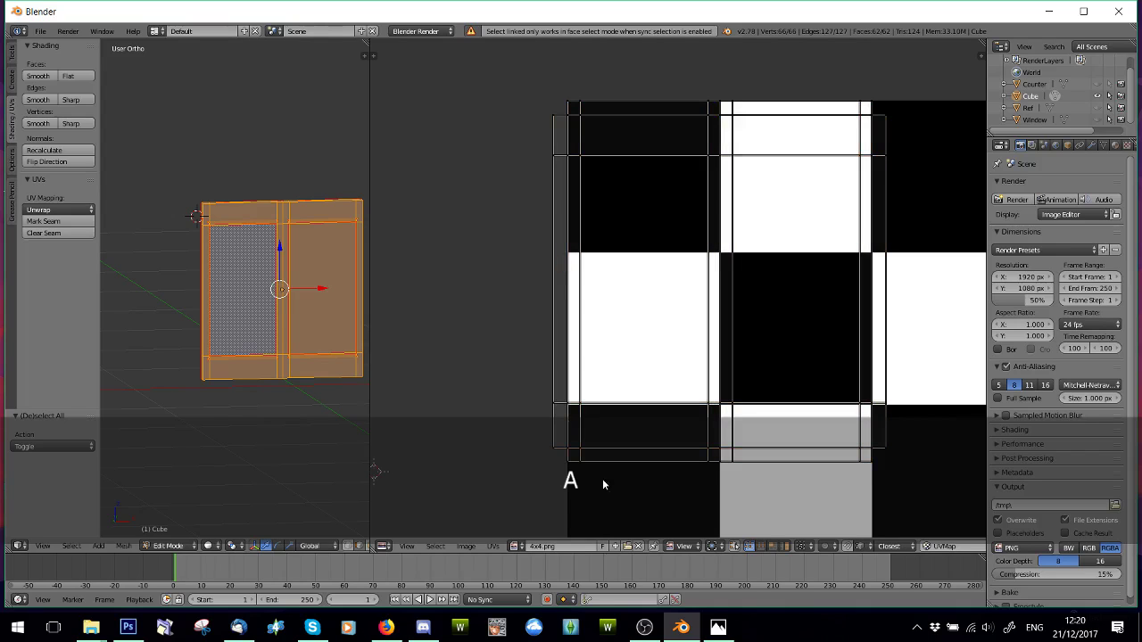
# - In UV face selection mode, try moving the narrow outer strip's three faces into the image, and undo the move
pyautogui.click(773, 546)
pyautogui.rightClick(556, 136)
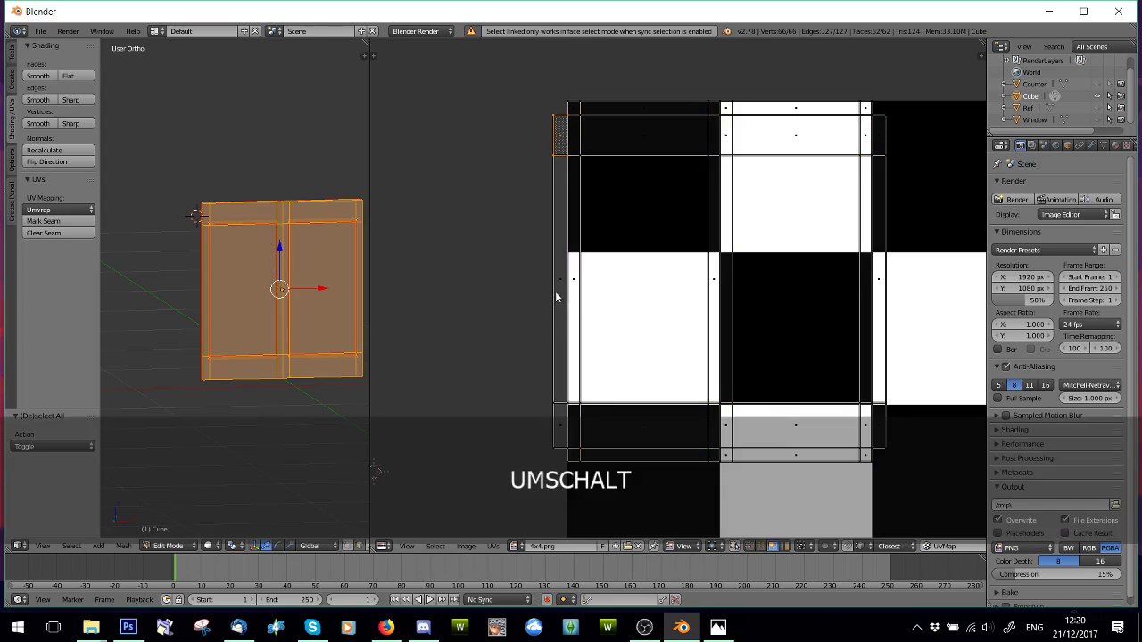
pyautogui.keyDown('shift'); pyautogui.rightClick(560, 363); pyautogui.keyUp('shift')
pyautogui.press('g')
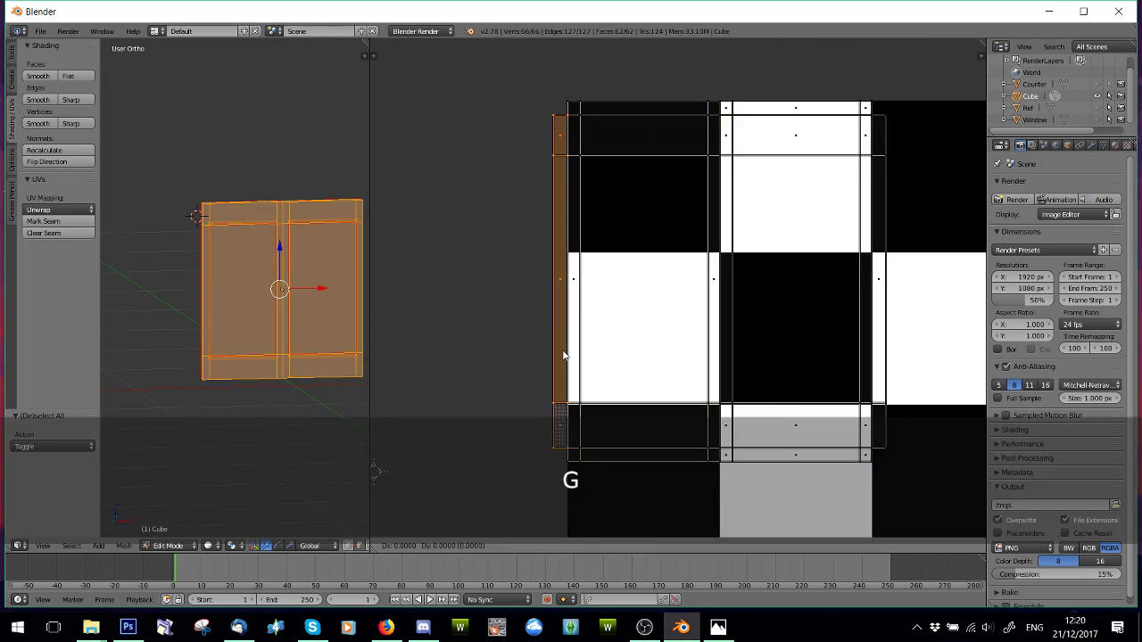
pyautogui.click(604, 361)
pyautogui.hotkey('ctrl', 'z')
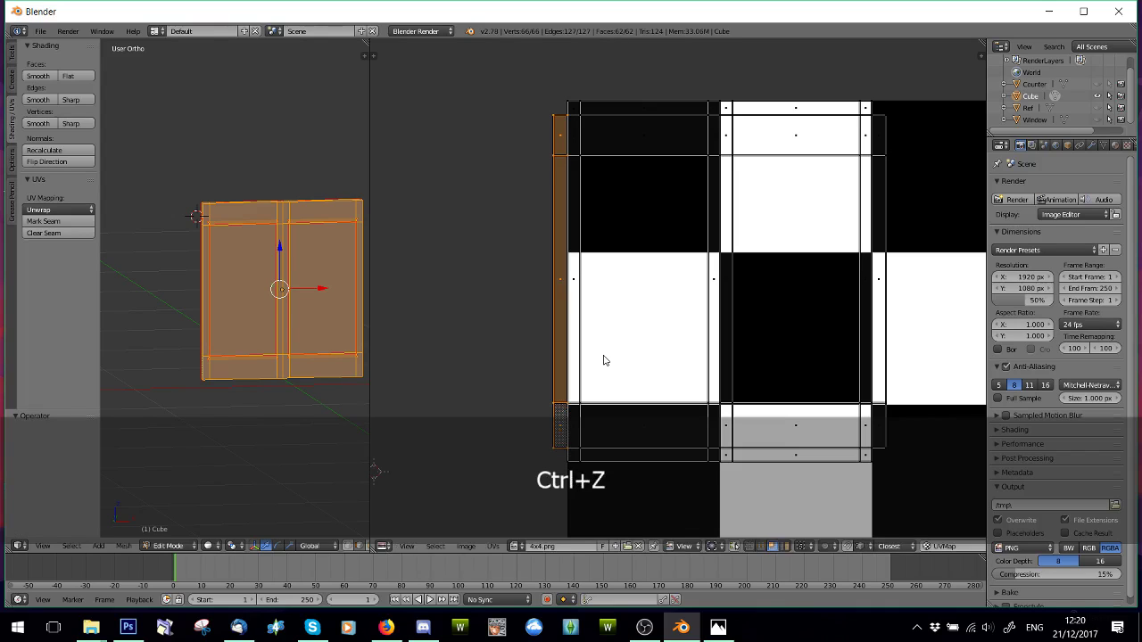
# - With UV sync selection on, reselect the vertical edges along the image's left border and apply Edge Split again
pyautogui.press('a')
pyautogui.press('b')
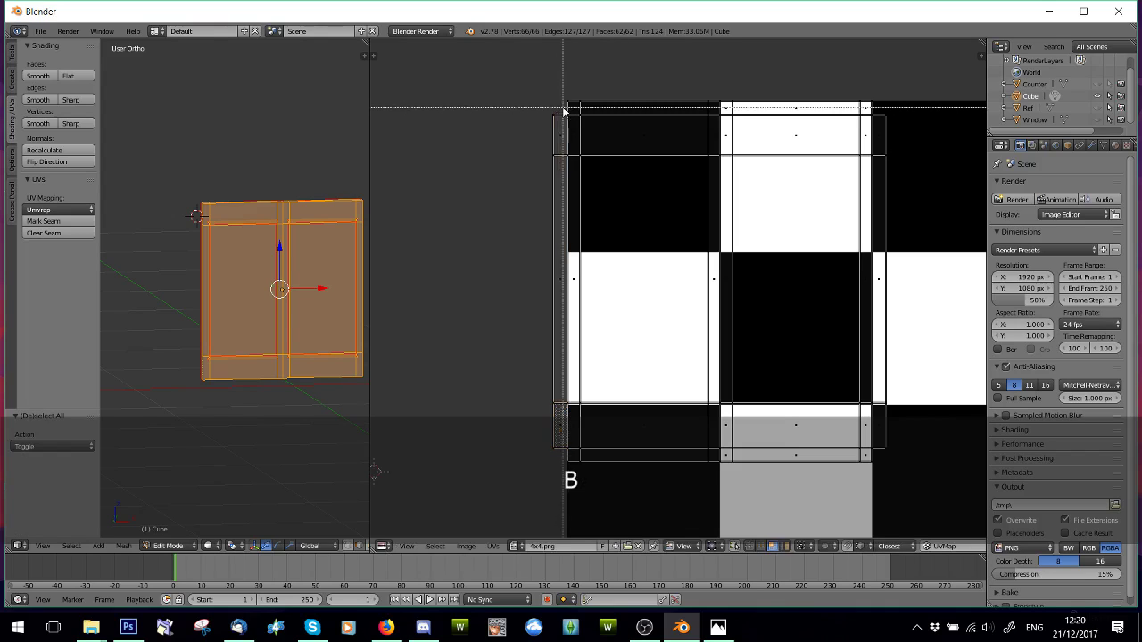
pyautogui.moveTo(560, 110); pyautogui.dragTo(575, 461)
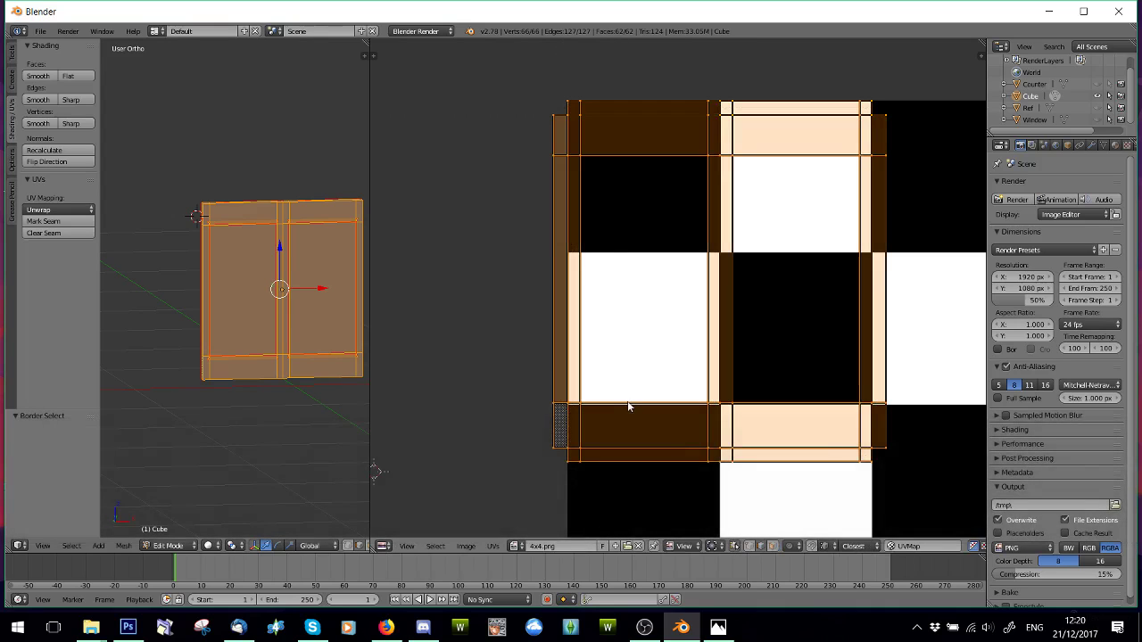
pyautogui.press('a')
pyautogui.press('b')
pyautogui.moveTo(566, 111); pyautogui.dragTo(572, 457)
pyautogui.press('space')
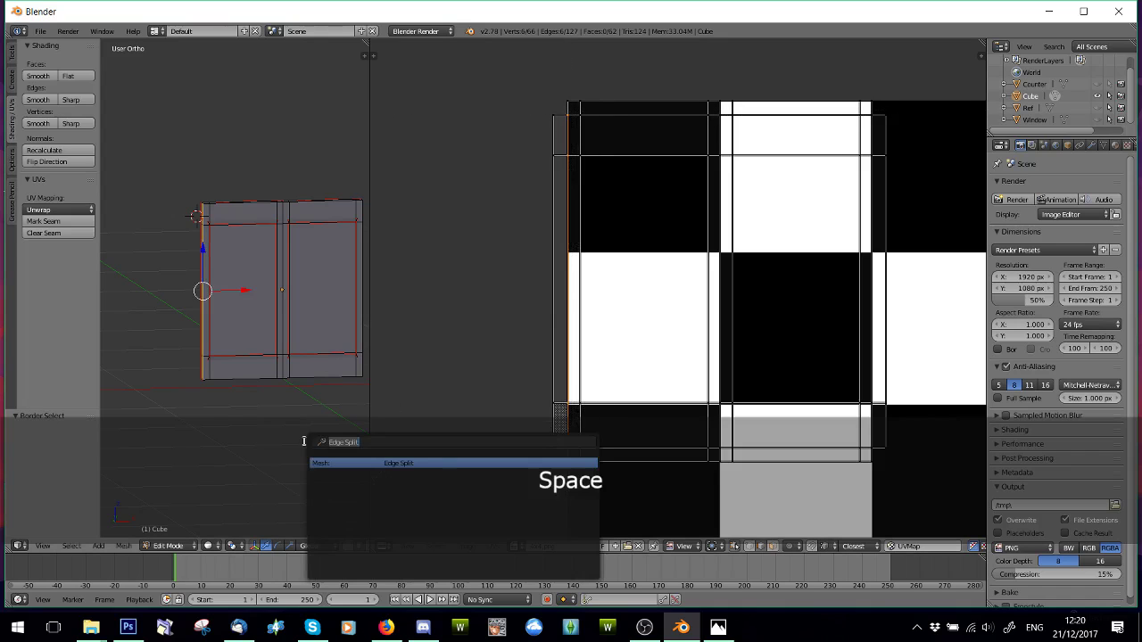
pyautogui.click(451, 464)
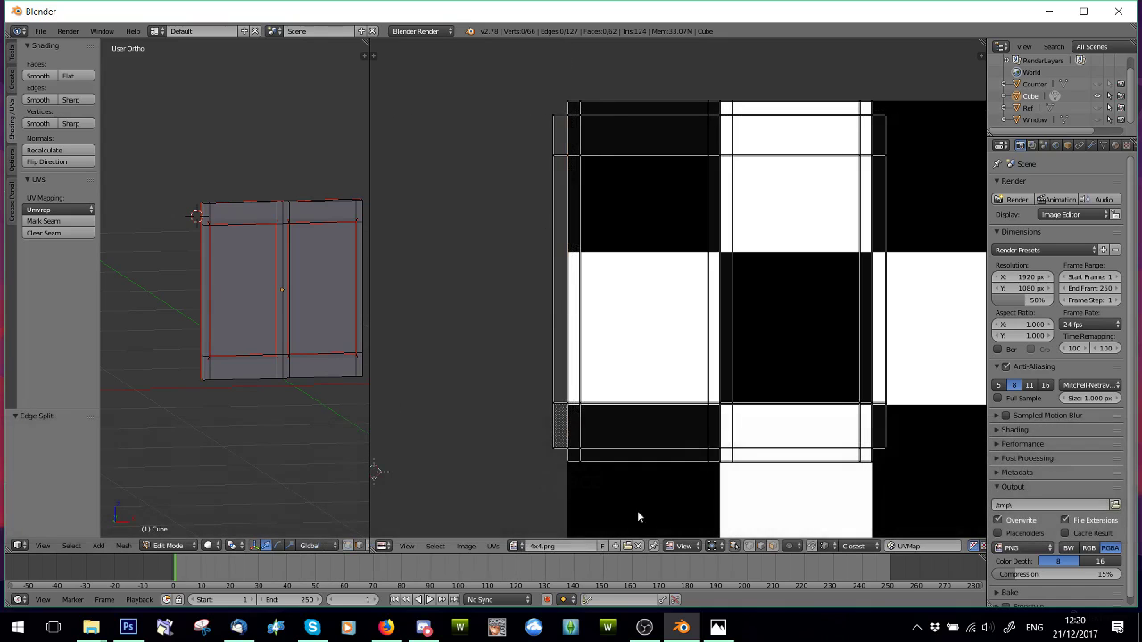
# - Try to select the panel's narrow side strip as a linked piece in the 3D view
pyautogui.moveTo(232, 292); pyautogui.dragTo(273, 316, button='middle')
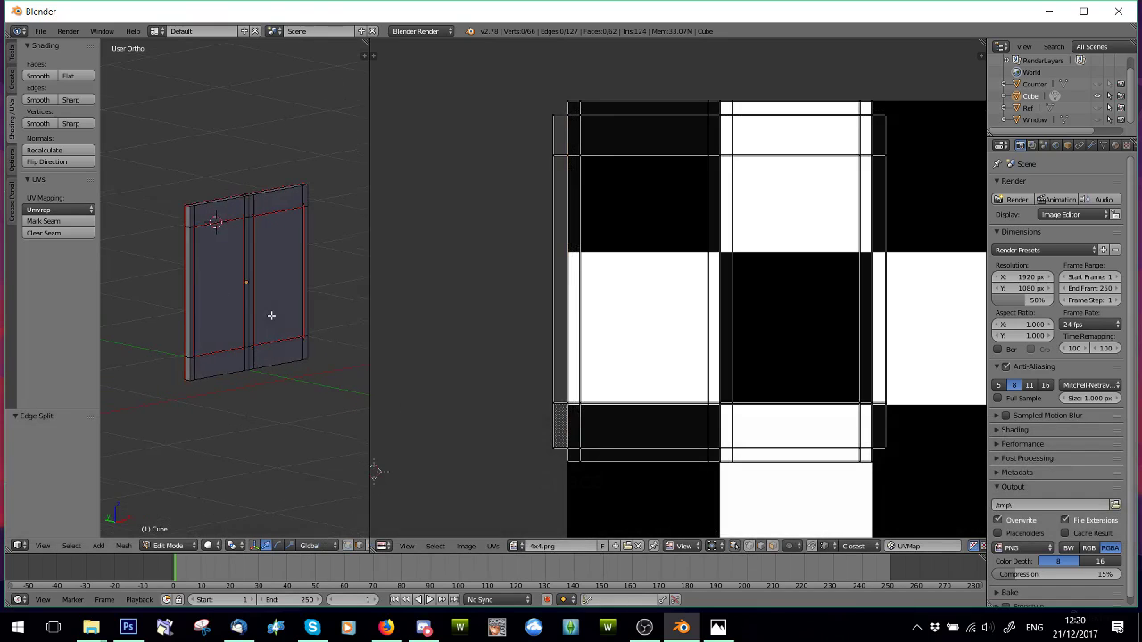
pyautogui.scroll(2, 138, 277)
pyautogui.press('l')
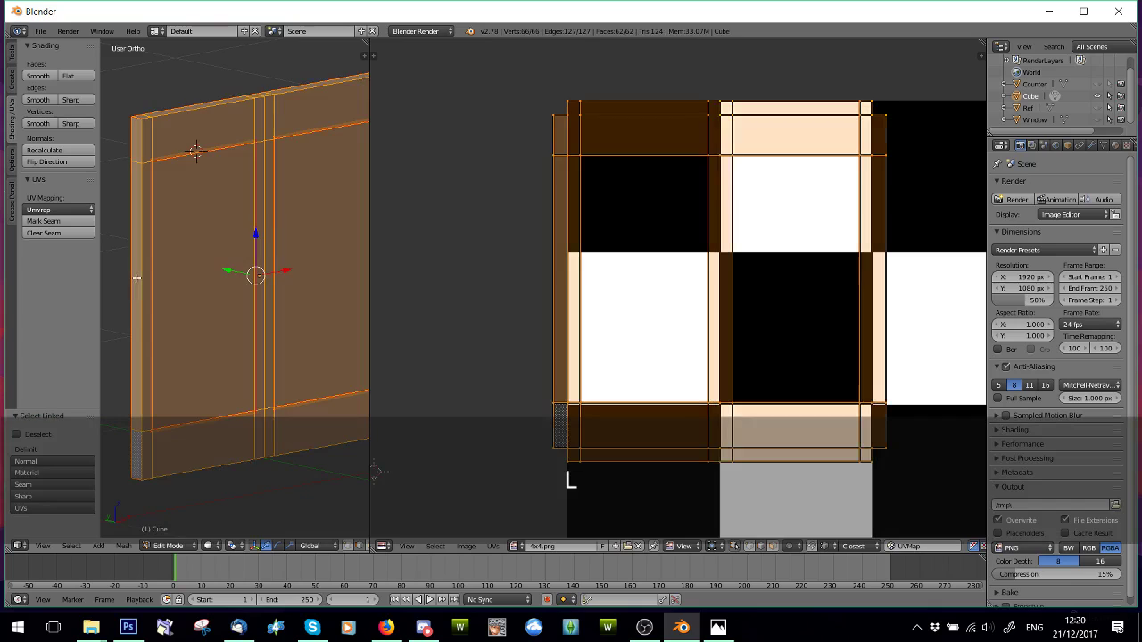
pyautogui.press('a')
# - Select the short upper end edge of the narrow side strip and apply Edge Split to it
pyautogui.press('b')
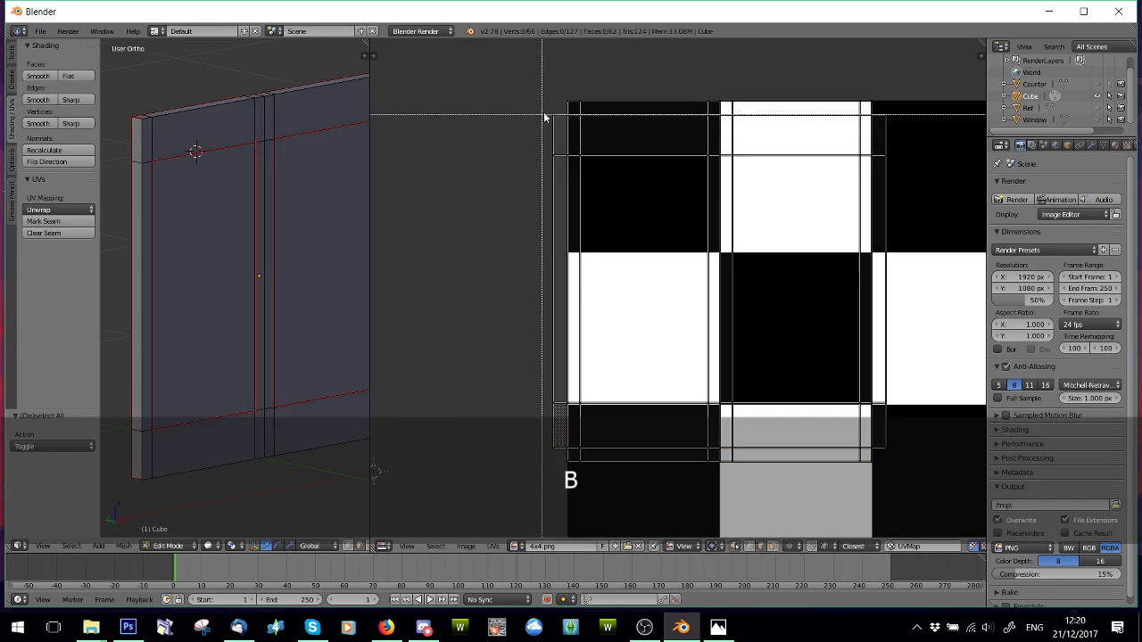
pyautogui.moveTo(545, 108); pyautogui.dragTo(579, 124)
pyautogui.press('b')
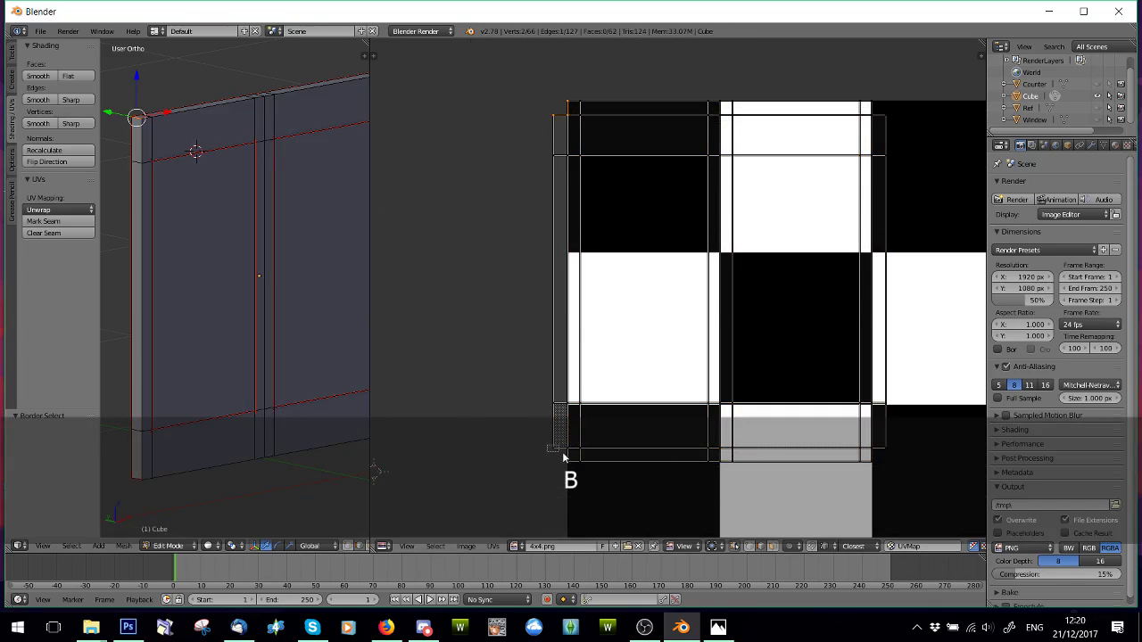
pyautogui.rightClick(291, 312)
pyautogui.press('space')
pyautogui.click(367, 329)
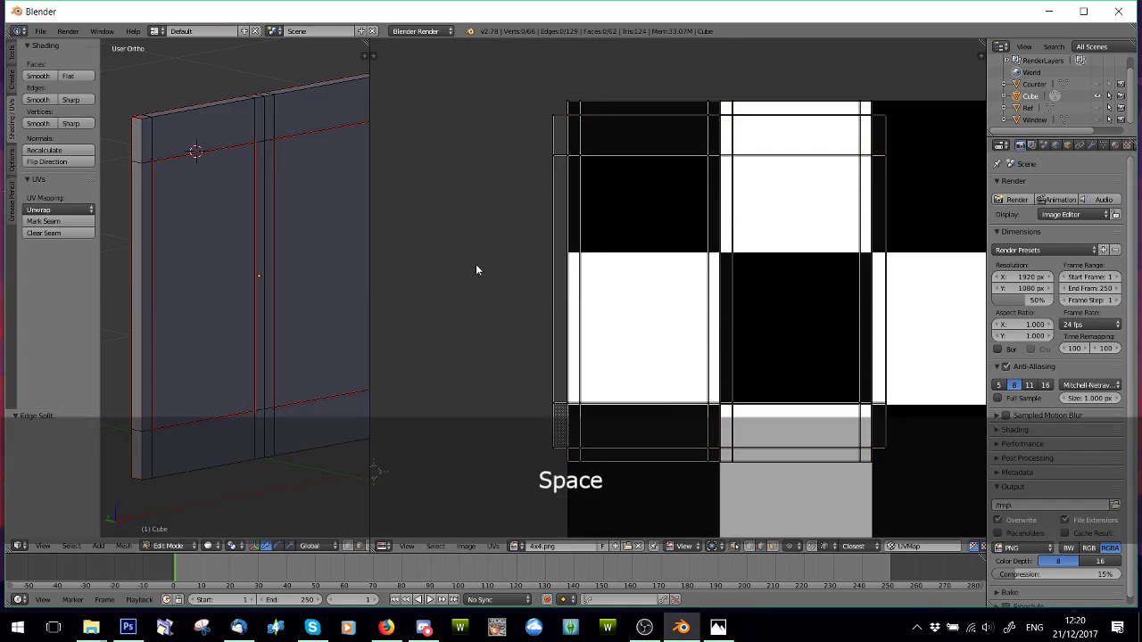
# - Select the outer vertical edges of the narrow side strip and separate them with Edge Split
pyautogui.moveTo(546, 111); pyautogui.dragTo(559, 453)
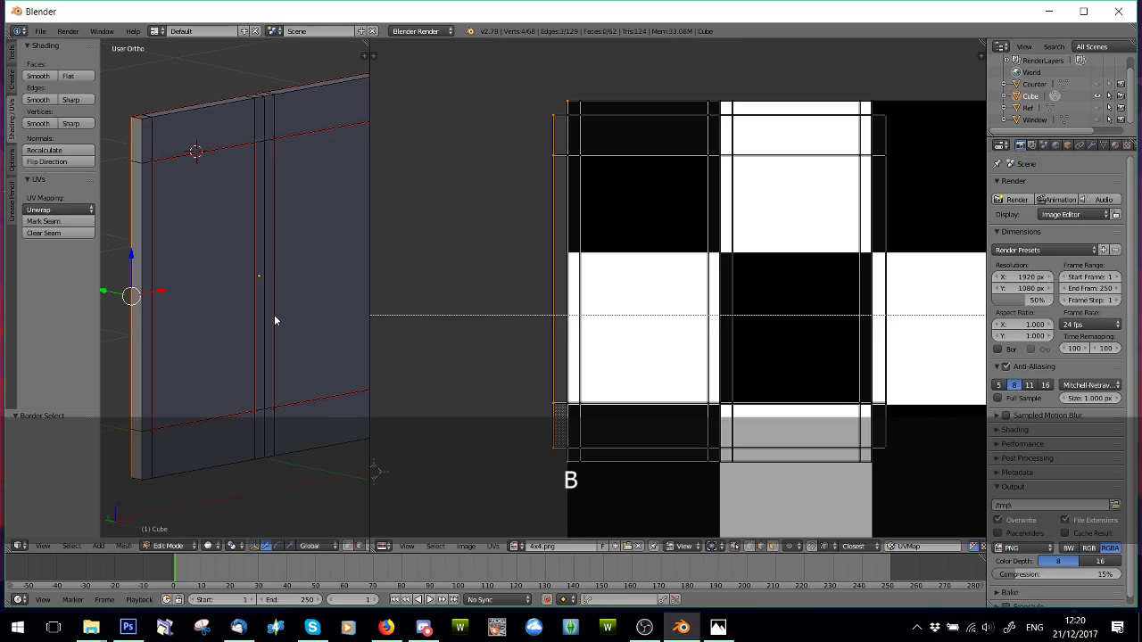
pyautogui.press('space')
pyautogui.click(347, 336)
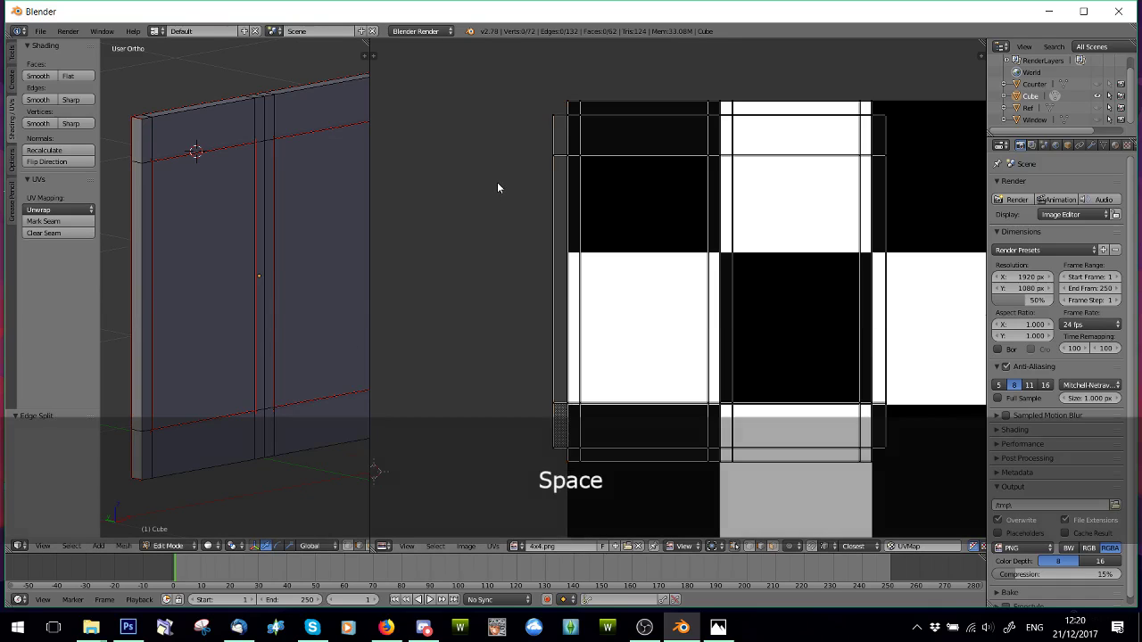
# - Test linked selection on the panel's side strip in the 3D view, clearing the selection after each attempt
pyautogui.press('b')
pyautogui.moveTo(546, 111); pyautogui.dragTo(552, 143)
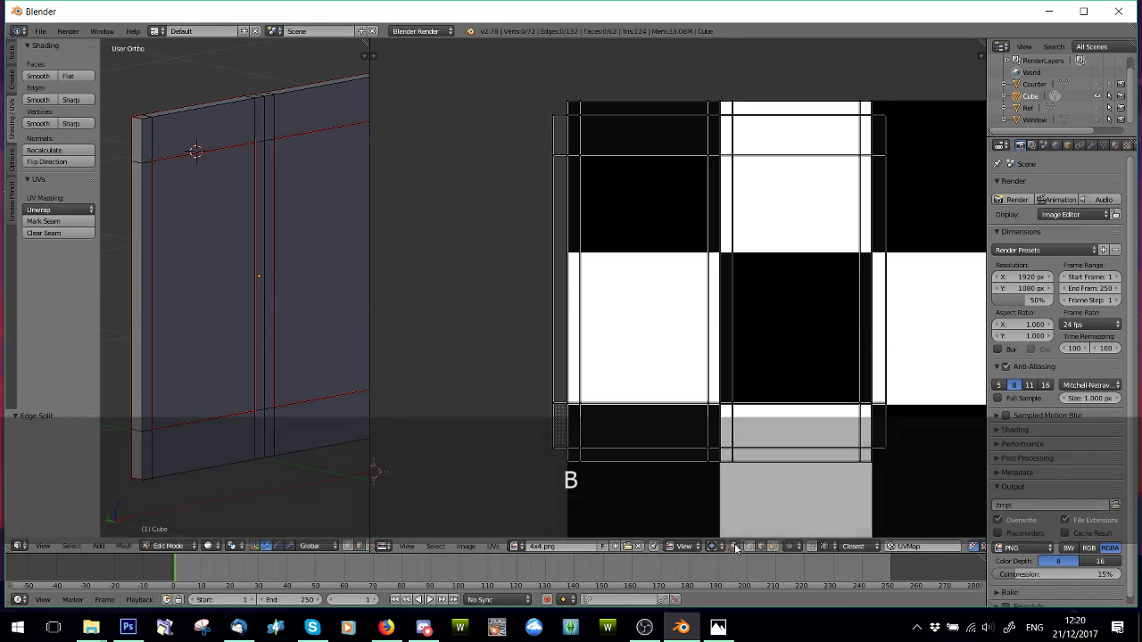
pyautogui.press('l')
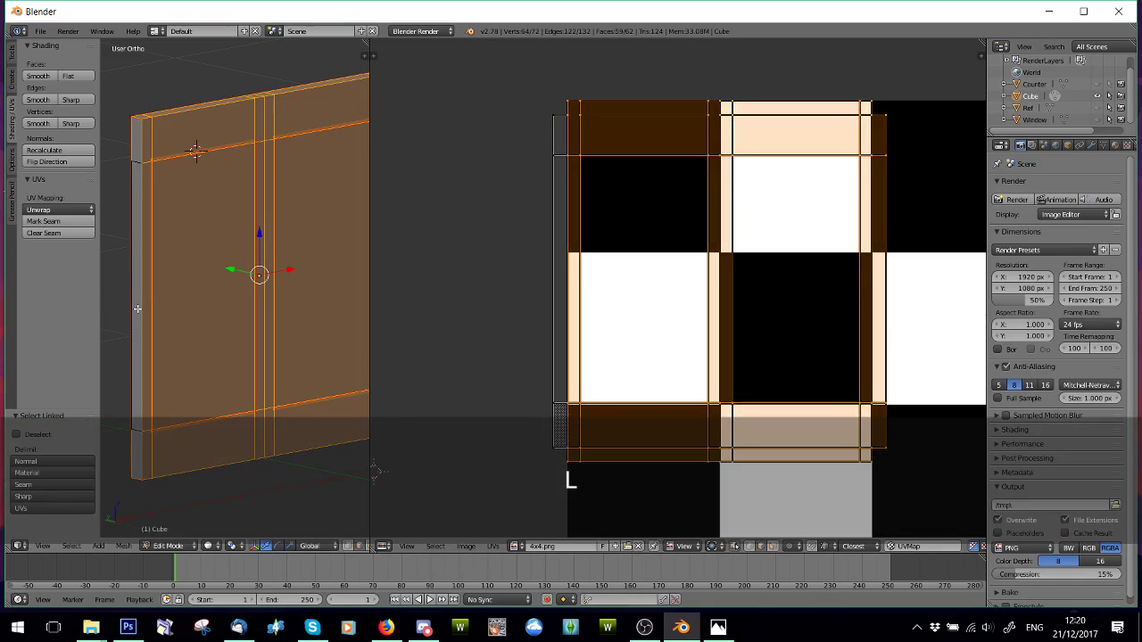
pyautogui.press('a')
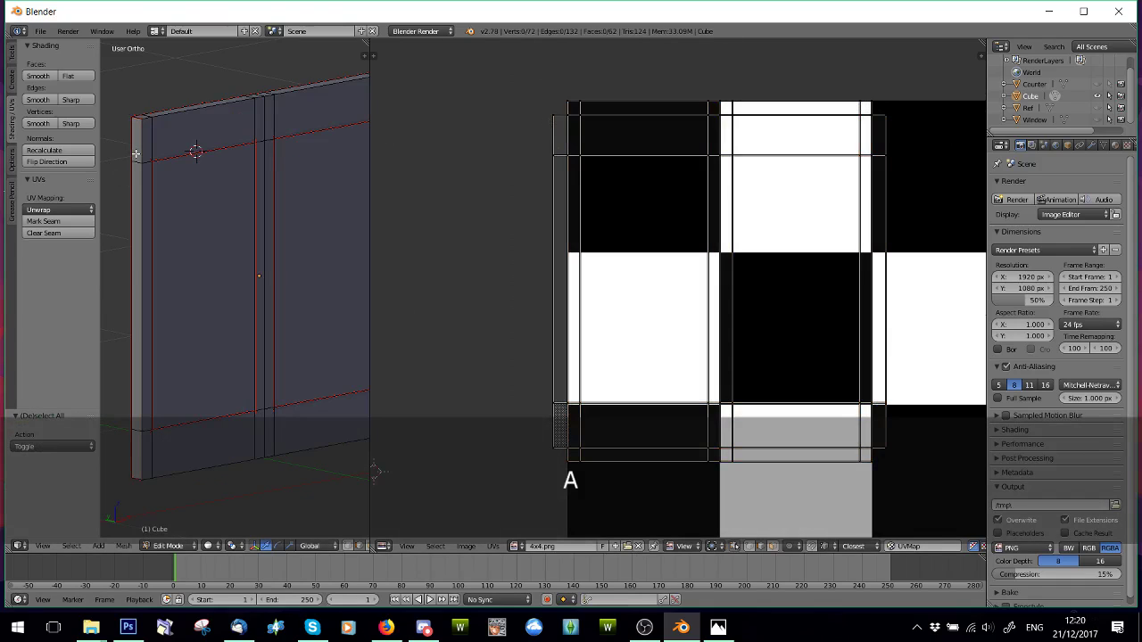
pyautogui.press('l')
pyautogui.press('a')
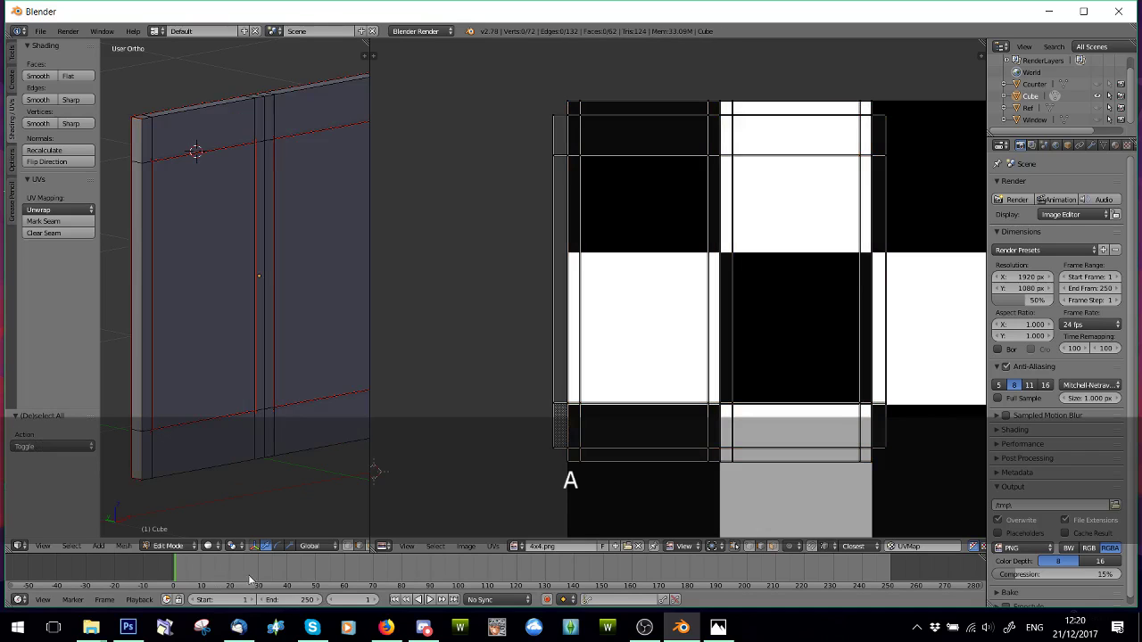
# - Widen the 3D view, select the panel's narrow side strip as a linked piece in face mode, and move its UV island horizontally onto the second checker column
pyautogui.moveTo(374, 483); pyautogui.dragTo(466, 485)
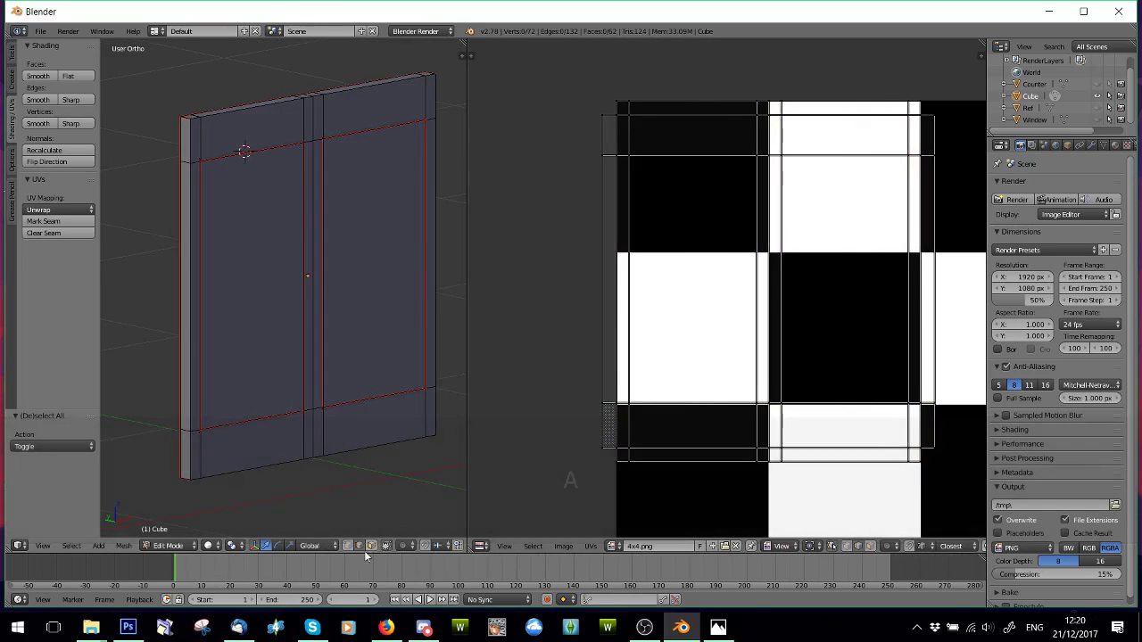
pyautogui.click(372, 547)
pyautogui.press('l')
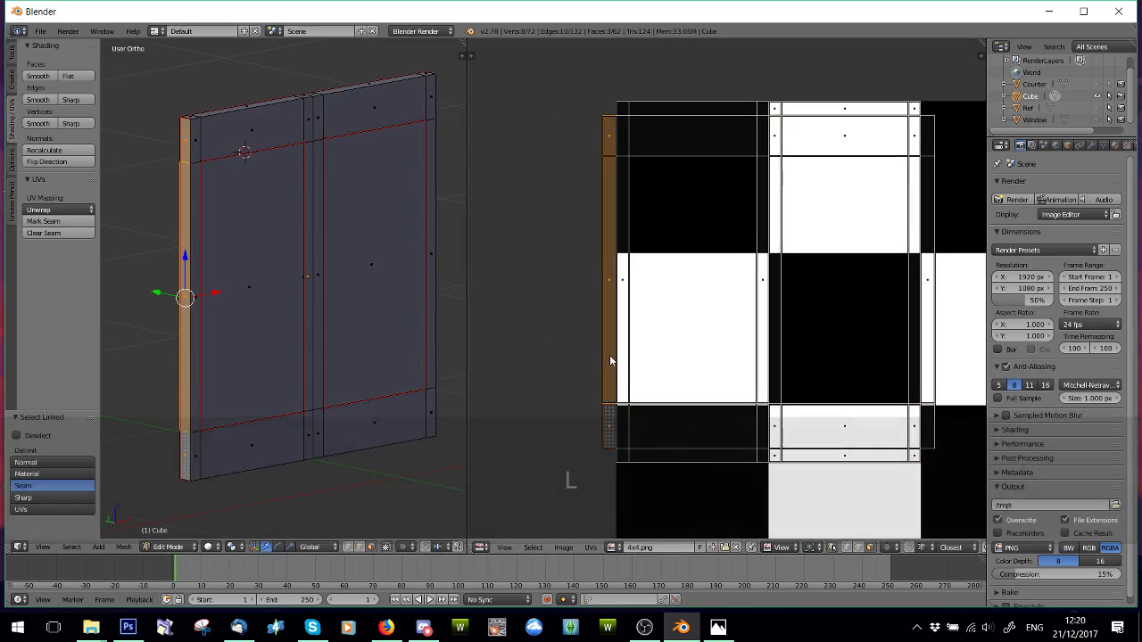
pyautogui.press('g')
pyautogui.press('x')
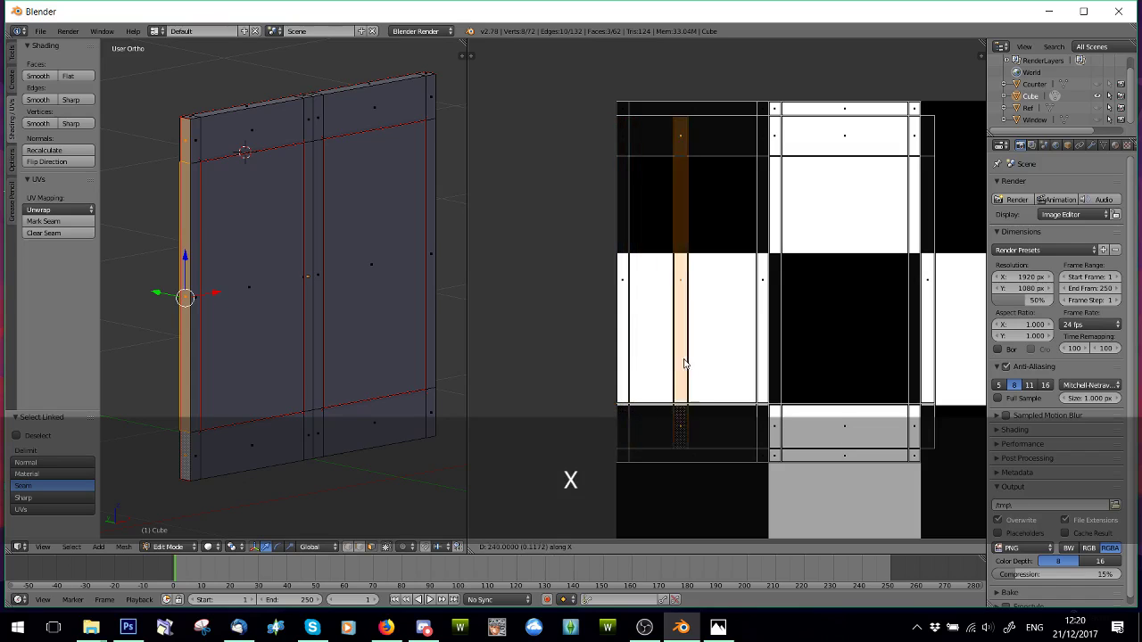
pyautogui.click(814, 358)
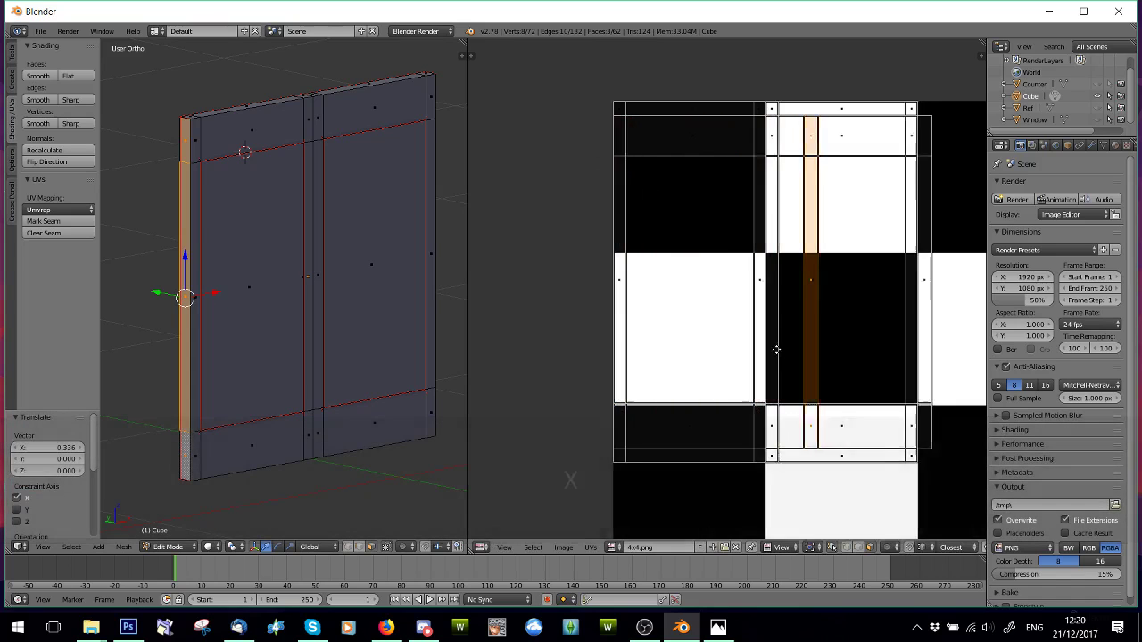
pyautogui.moveTo(777, 349); pyautogui.dragTo(636, 342, button='middle')
pyautogui.press('g')
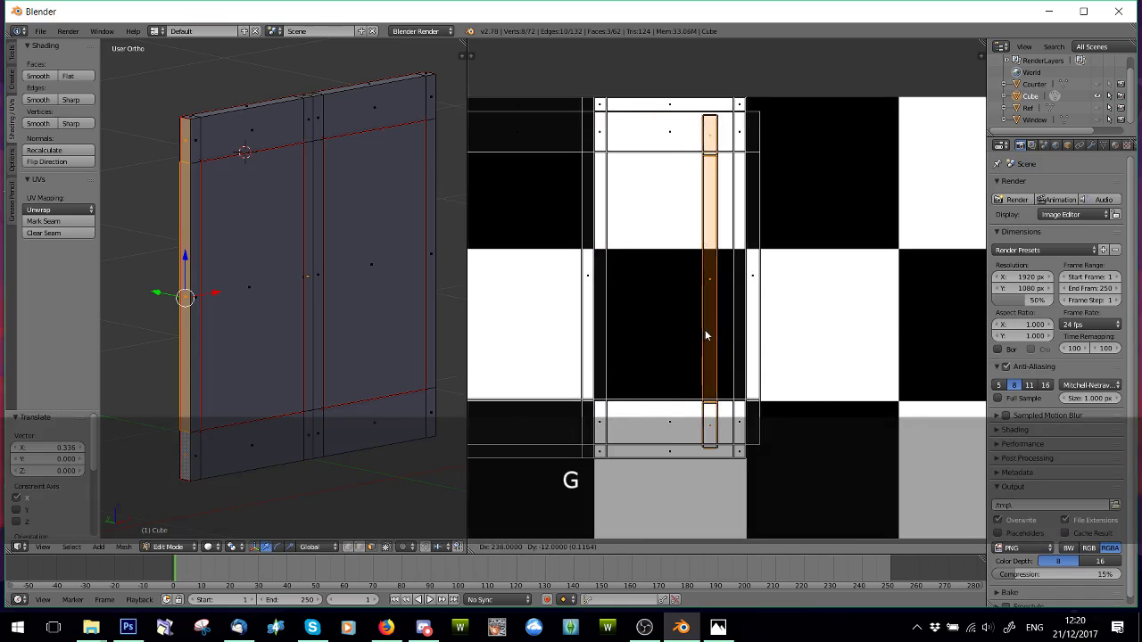
pyautogui.click(705, 329)
pyautogui.hotkey('ctrl', 'z')
# - Move the side strip's UV island horizontally to the far edge of the third checker column, then deselect everything
pyautogui.press('g')
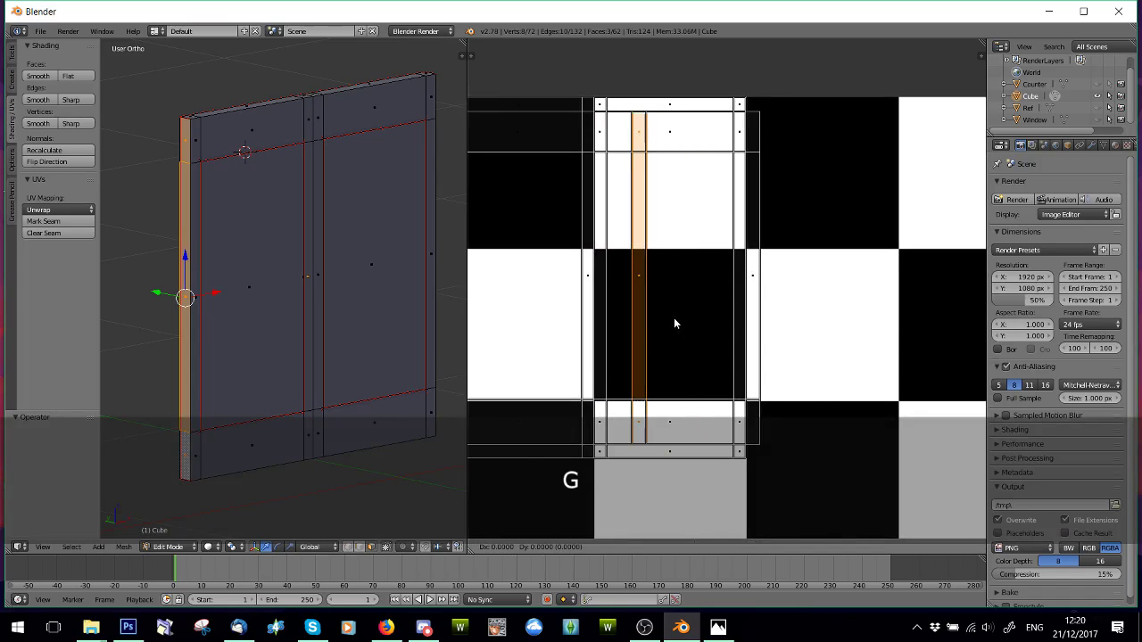
pyautogui.press('x')
pyautogui.click(728, 329)
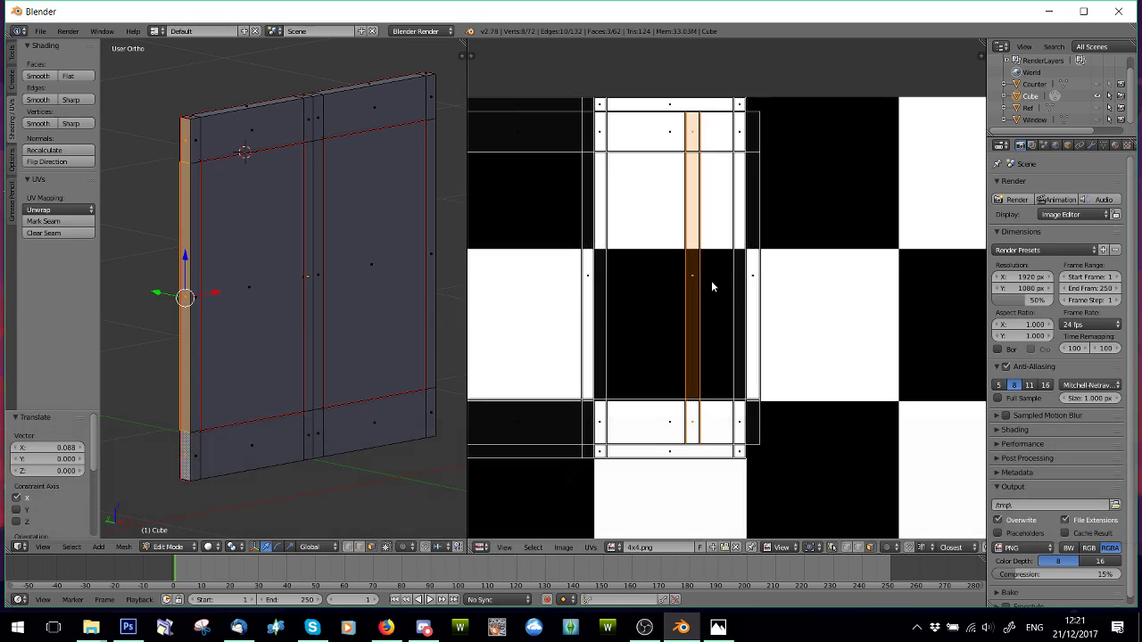
pyautogui.press('g')
pyautogui.press('x')
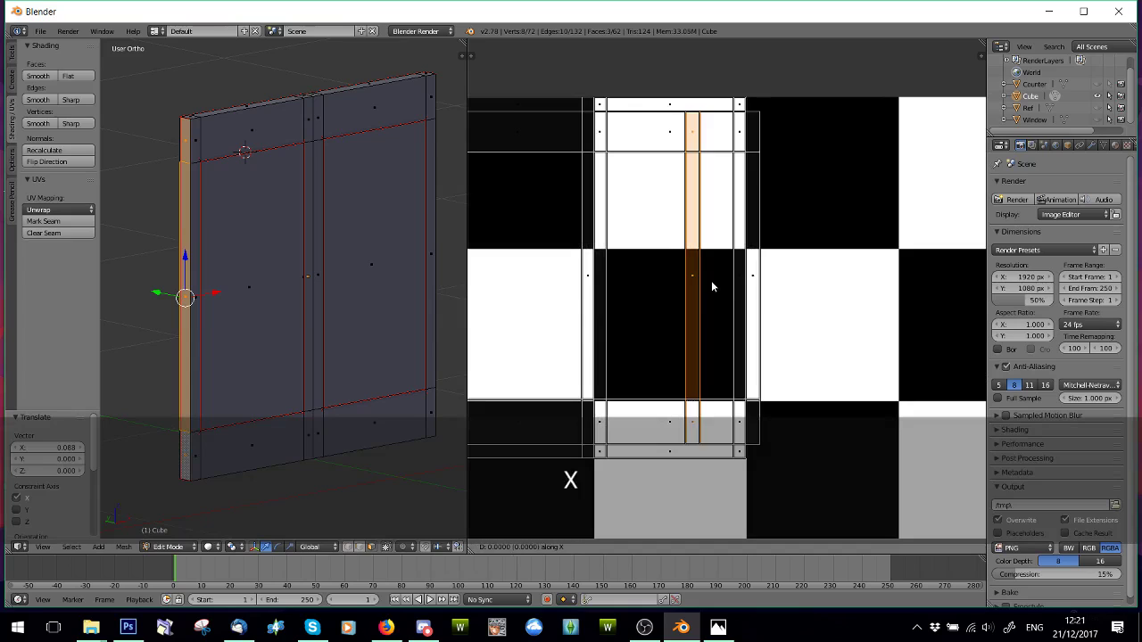
pyautogui.click(910, 299)
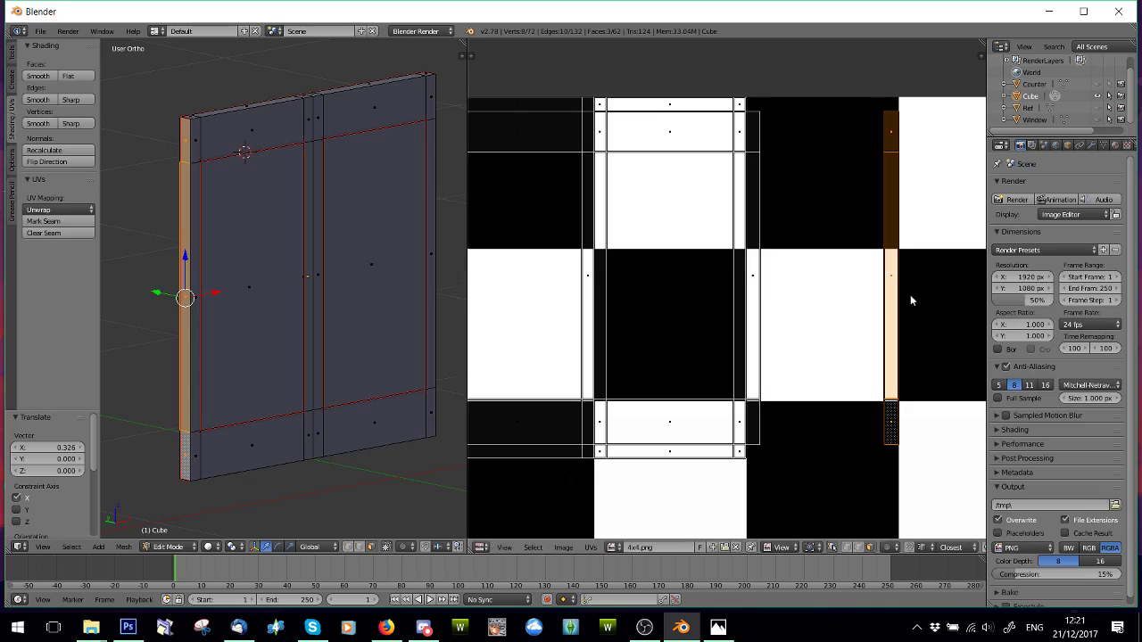
pyautogui.scroll(-4, 910, 300)
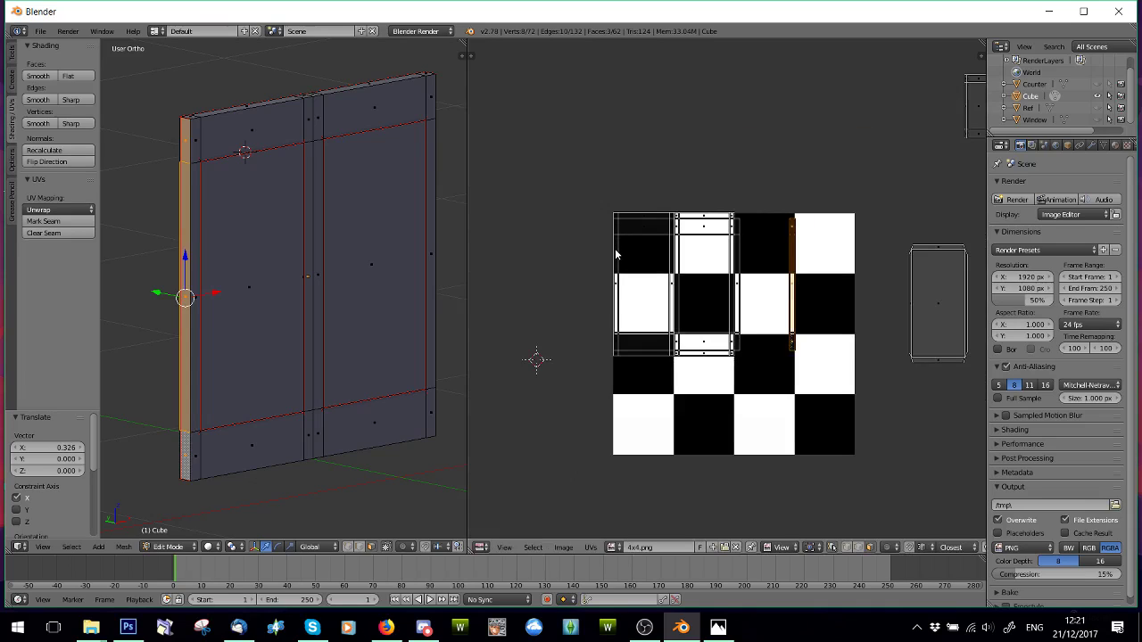
pyautogui.scroll(8, 783, 338)
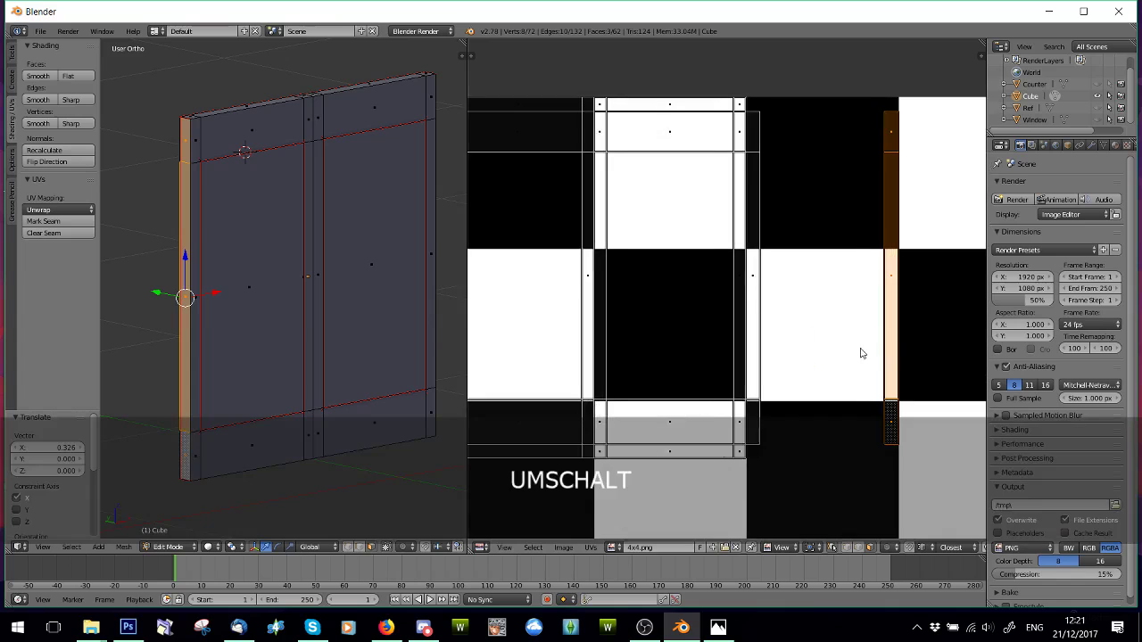
pyautogui.scroll(-10, 626, 302)
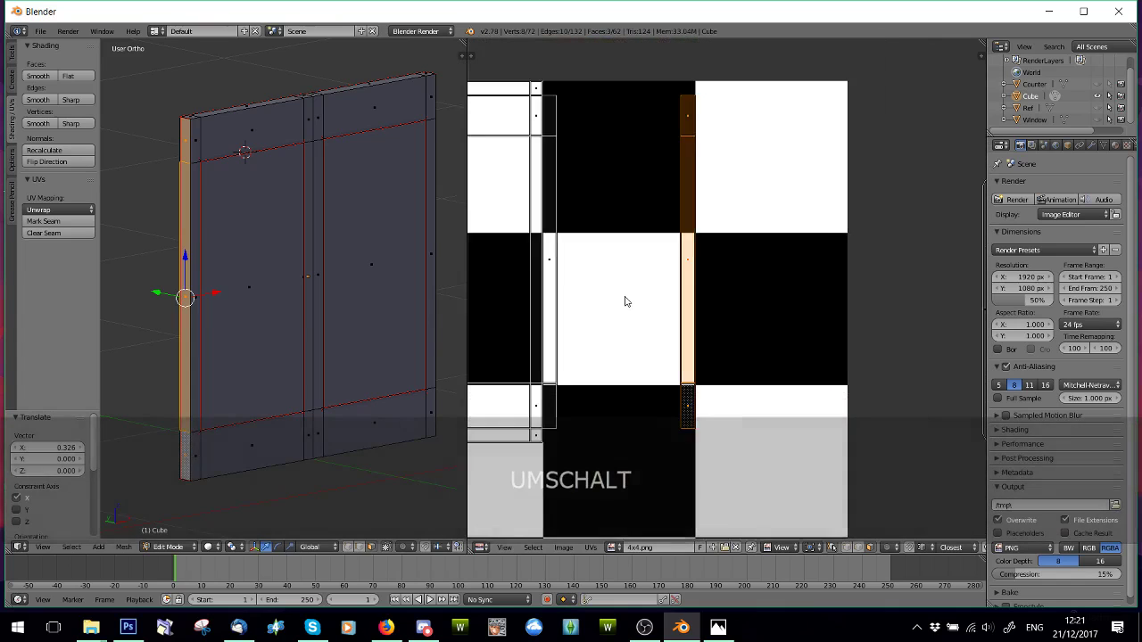
pyautogui.press('a')
# - Box-select the UV island of the two large inset faces beside the checker template and move it onto the lower two squares of the fourth column
pyautogui.scroll(3, 613, 305)
pyautogui.moveTo(613, 305); pyautogui.dragTo(633, 277, button='middle')
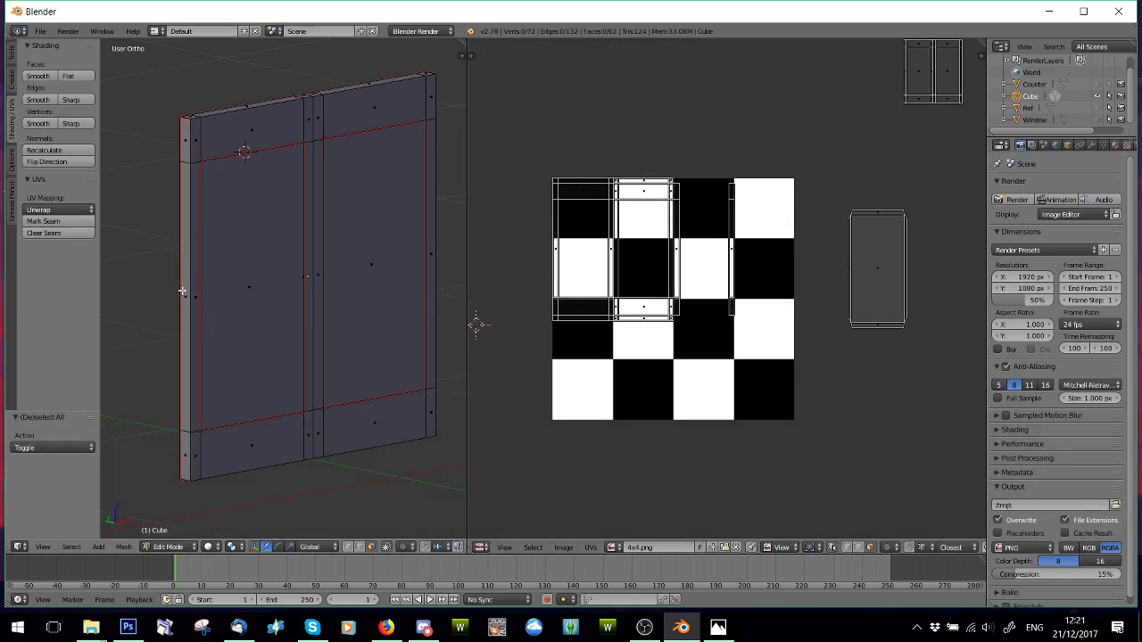
pyautogui.press('b')
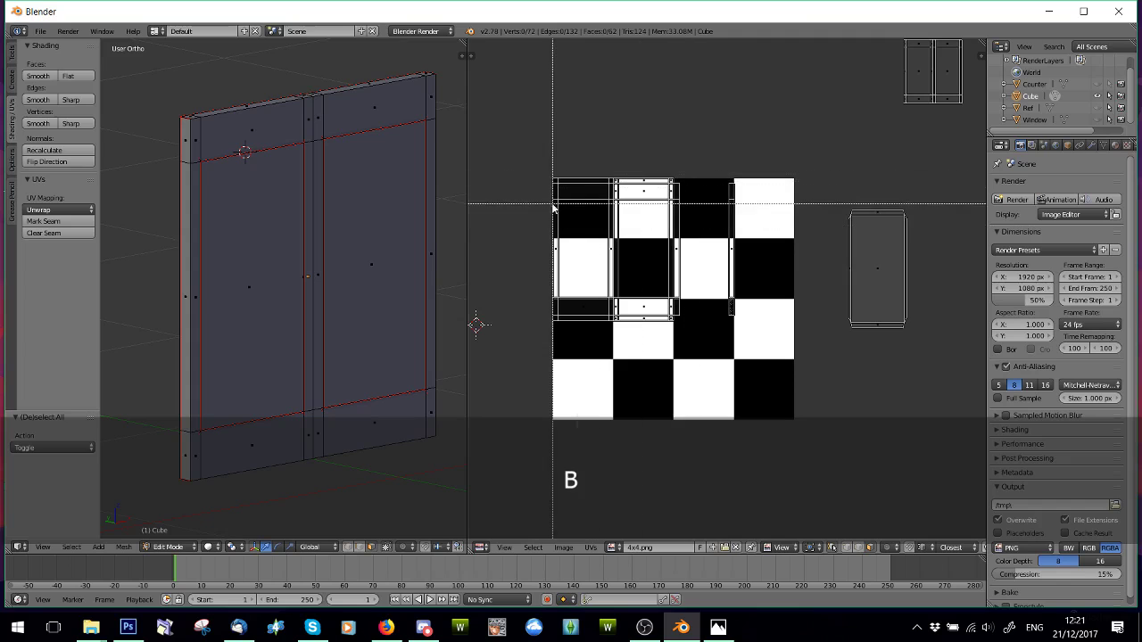
pyautogui.moveTo(819, 165); pyautogui.dragTo(946, 368)
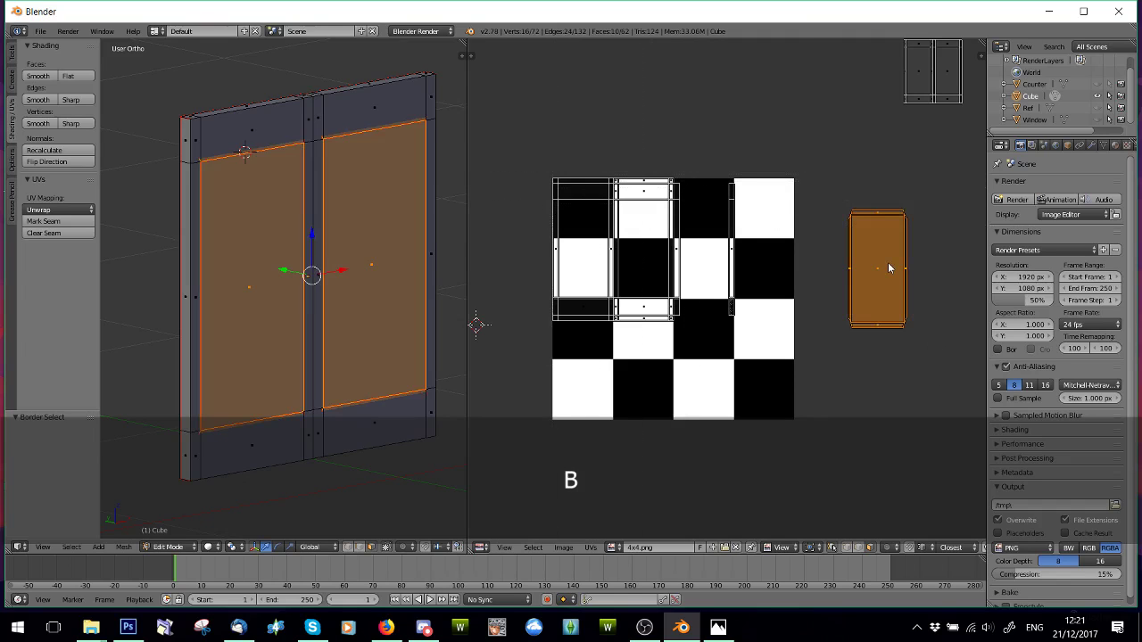
pyautogui.press('g')
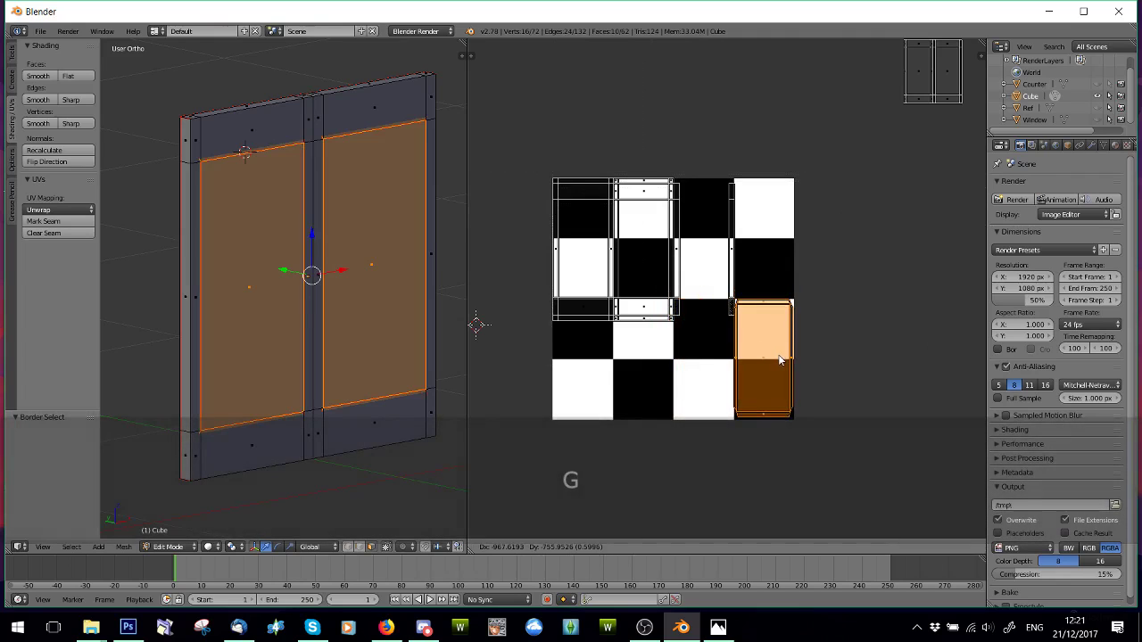
pyautogui.click(776, 354)
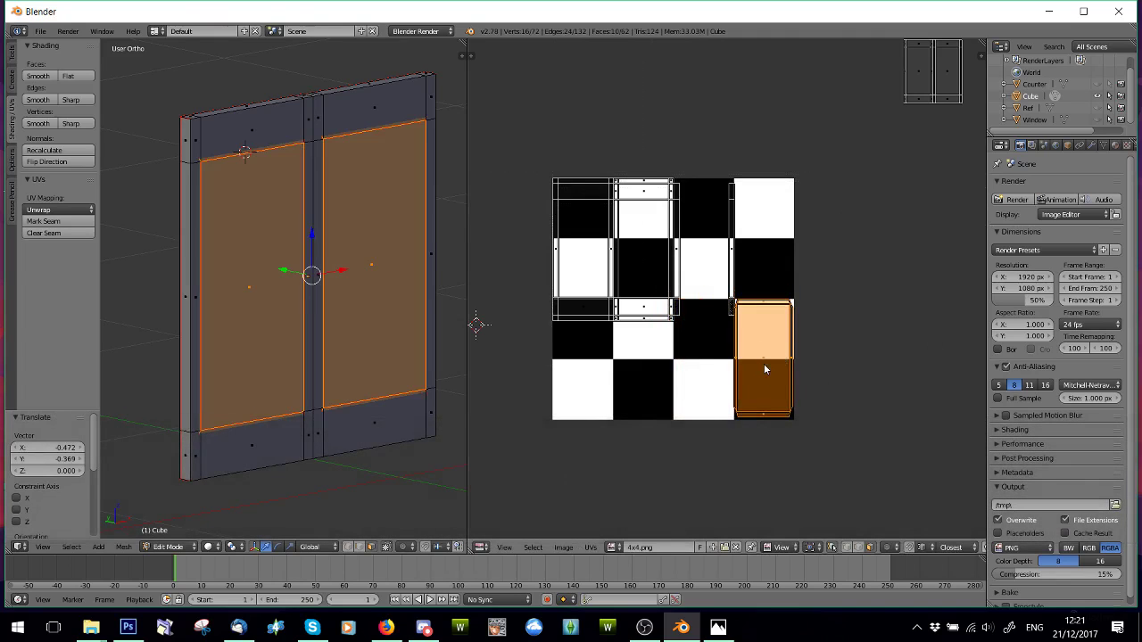
pyautogui.press('r')
pyautogui.press('9')
pyautogui.press('Return')
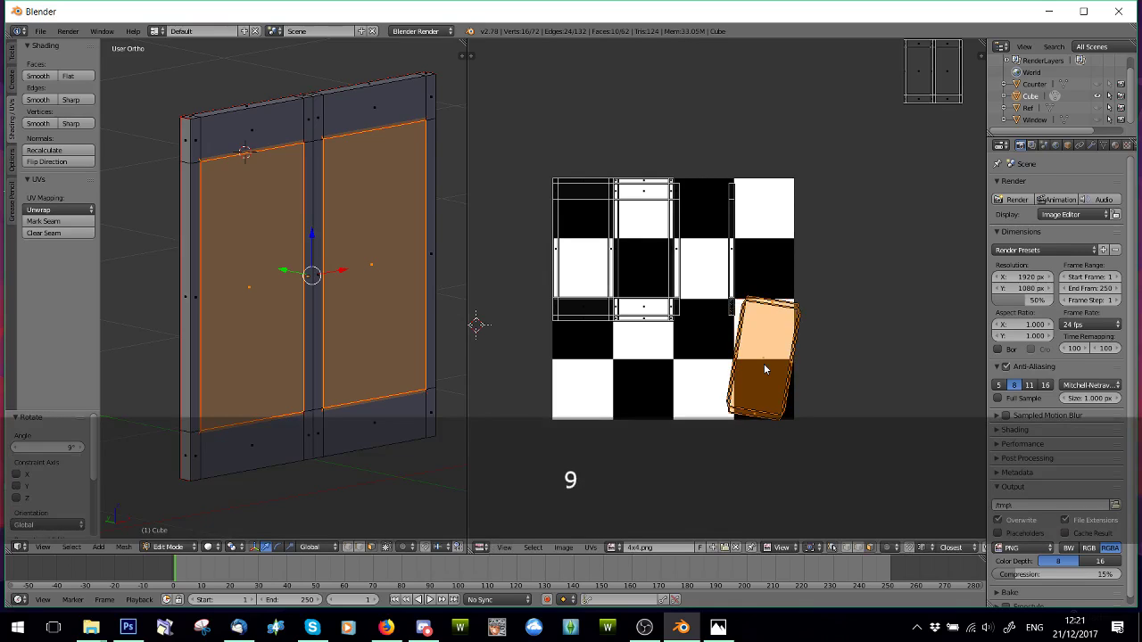
pyautogui.click(764, 368)
pyautogui.hotkey('ctrl', 'z')
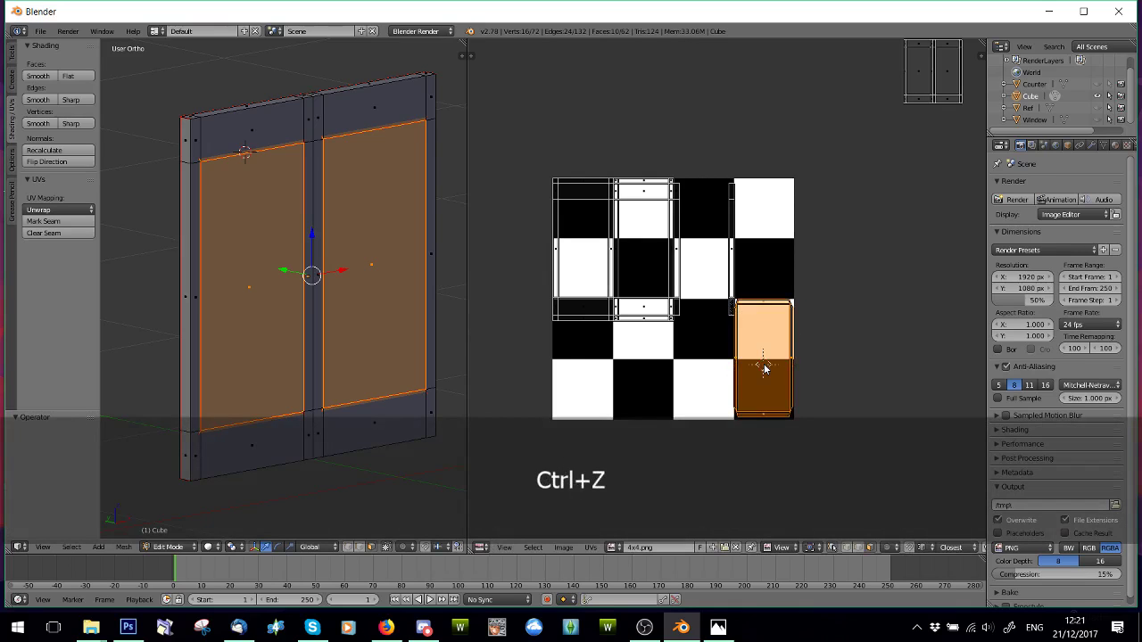
# - Rotate the inset faces' UV island by 90 degrees, place it over the first two squares near the template's lower edge, and deselect it
pyautogui.write('r90|) = -90°')
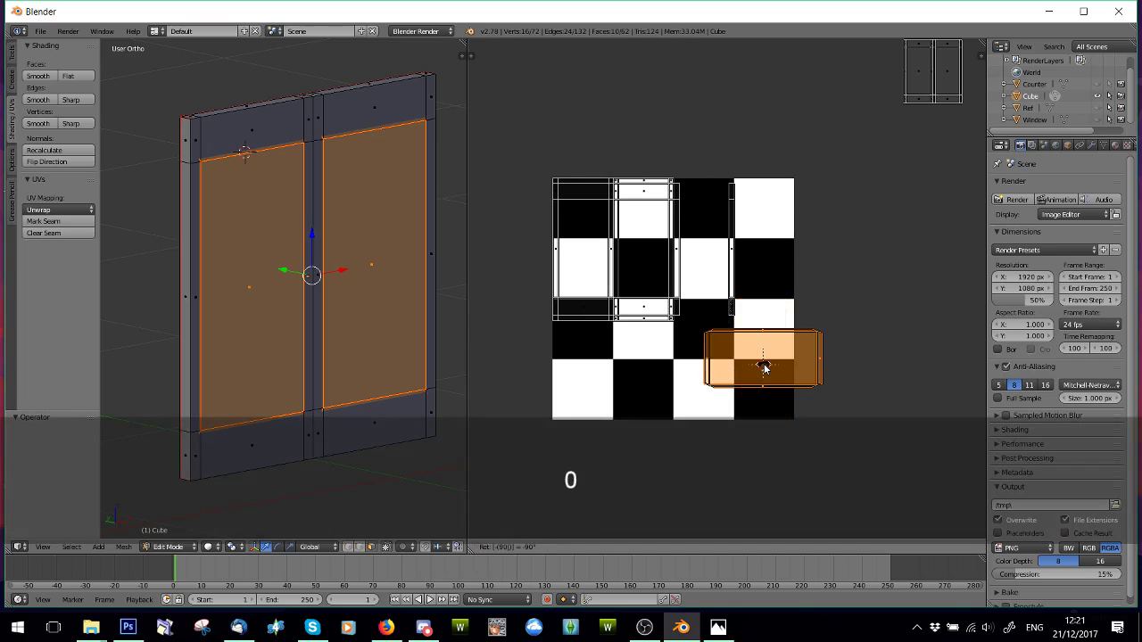
pyautogui.press('Return')
pyautogui.press('g')
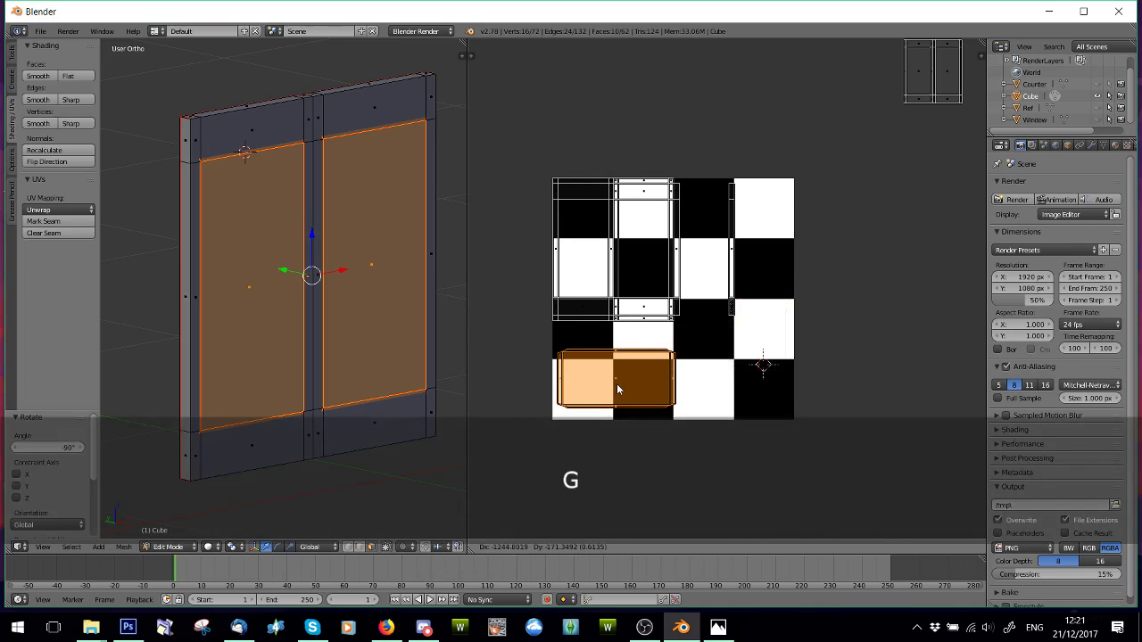
pyautogui.click(619, 384)
pyautogui.press('a')
pyautogui.scroll(-2, 702, 326)
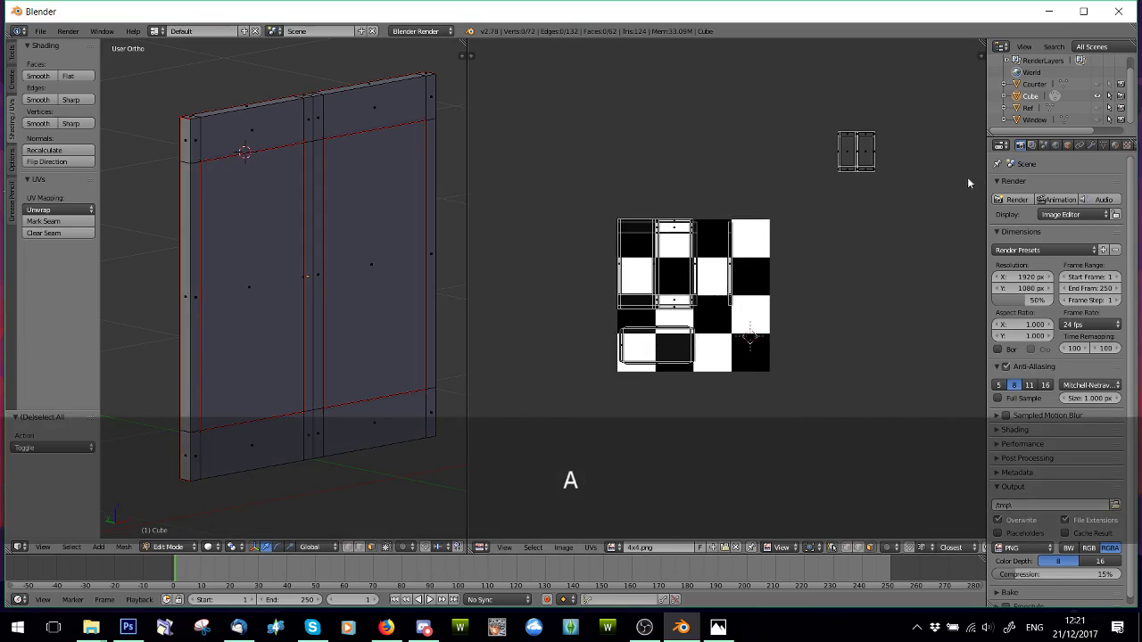
# - Move the small UV island lying outside the image into the free lower-right area of the checker image
pyautogui.scroll(1, 922, 179)
pyautogui.press('b')
pyautogui.moveTo(851, 68); pyautogui.dragTo(938, 163)
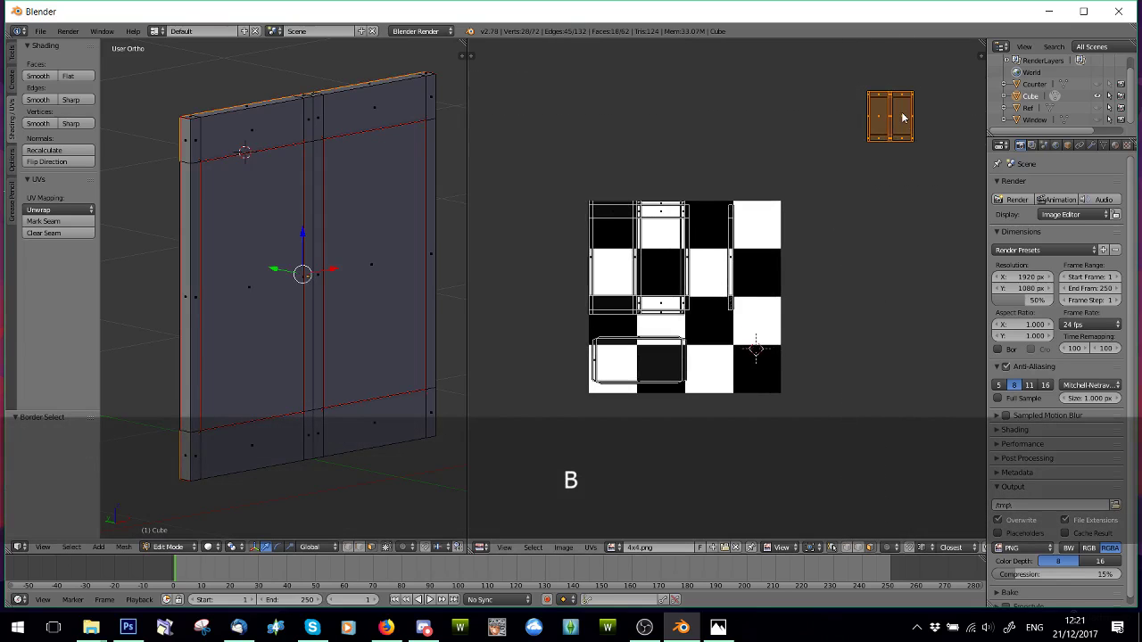
pyautogui.press('g')
pyautogui.click(761, 361)
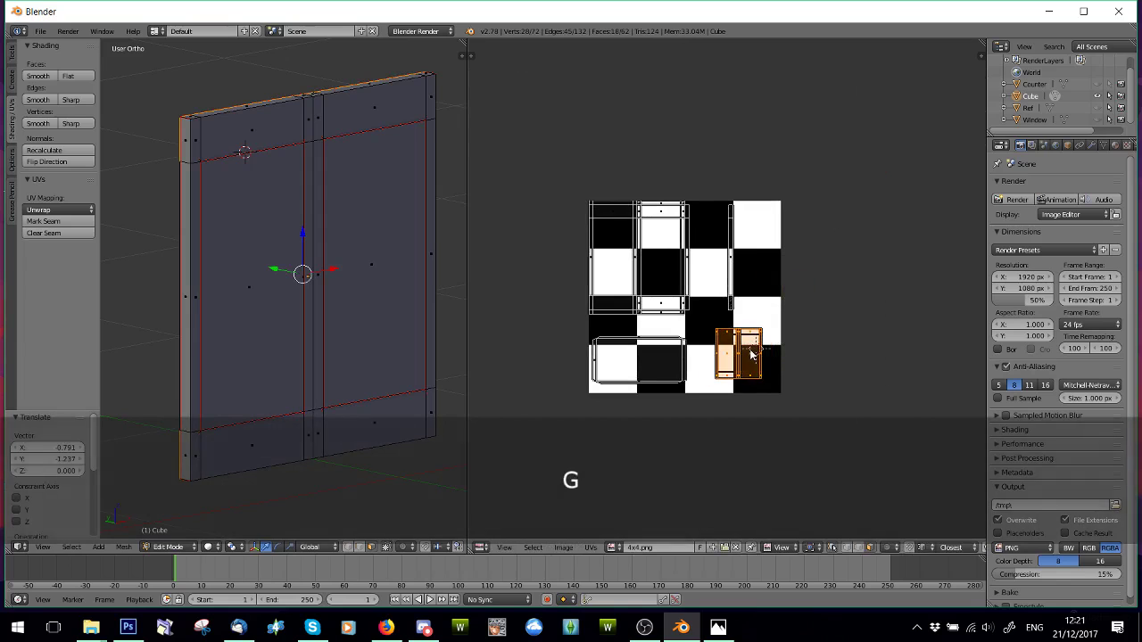
# - Scale the moved UV island up about 1.5 times to fill the checker image's lower-right corner, and clear the selection
pyautogui.press('s')
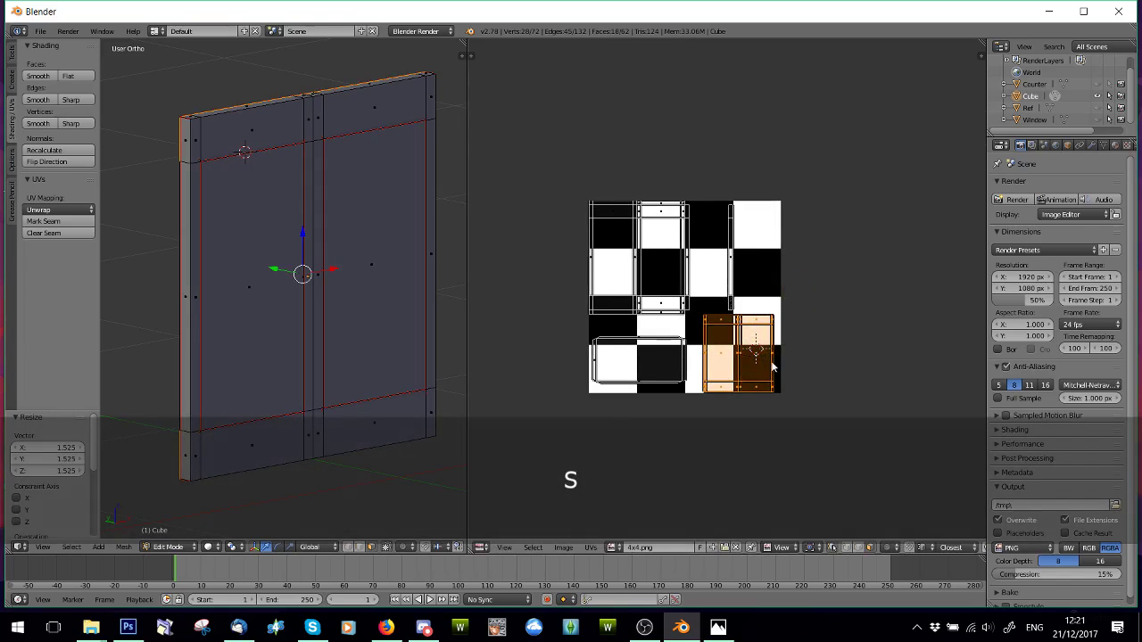
pyautogui.click(776, 381)
pyautogui.scroll(3, 776, 381)
pyautogui.moveTo(776, 382); pyautogui.dragTo(775, 309, button='middle')
pyautogui.press('g')
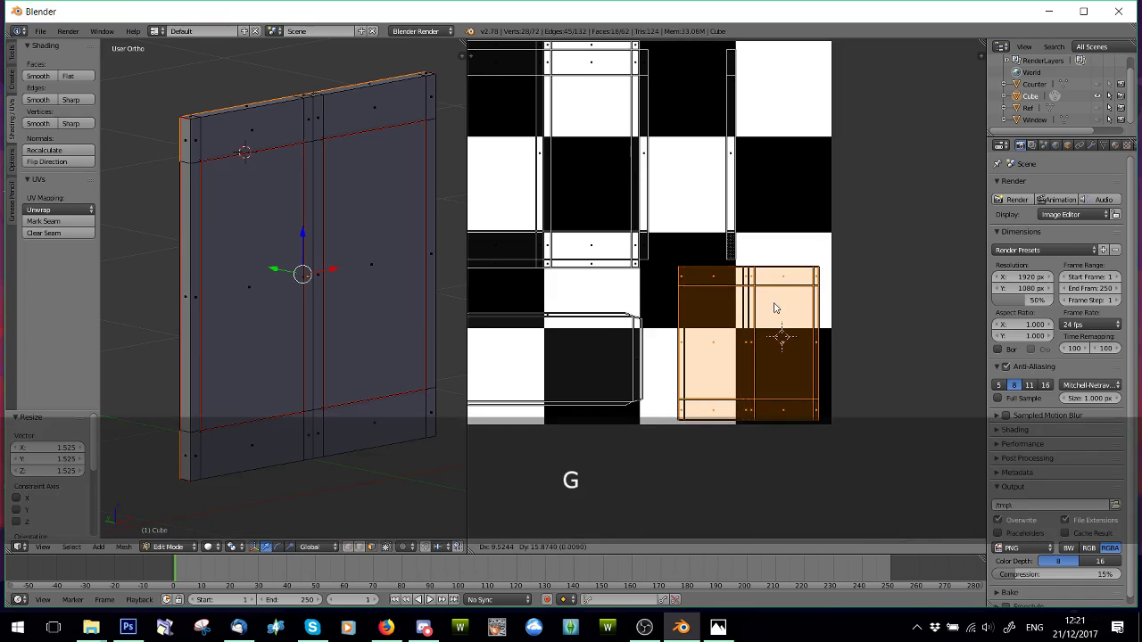
pyautogui.rightClick(775, 308)
pyautogui.scroll(-4, 773, 306)
pyautogui.press('a')
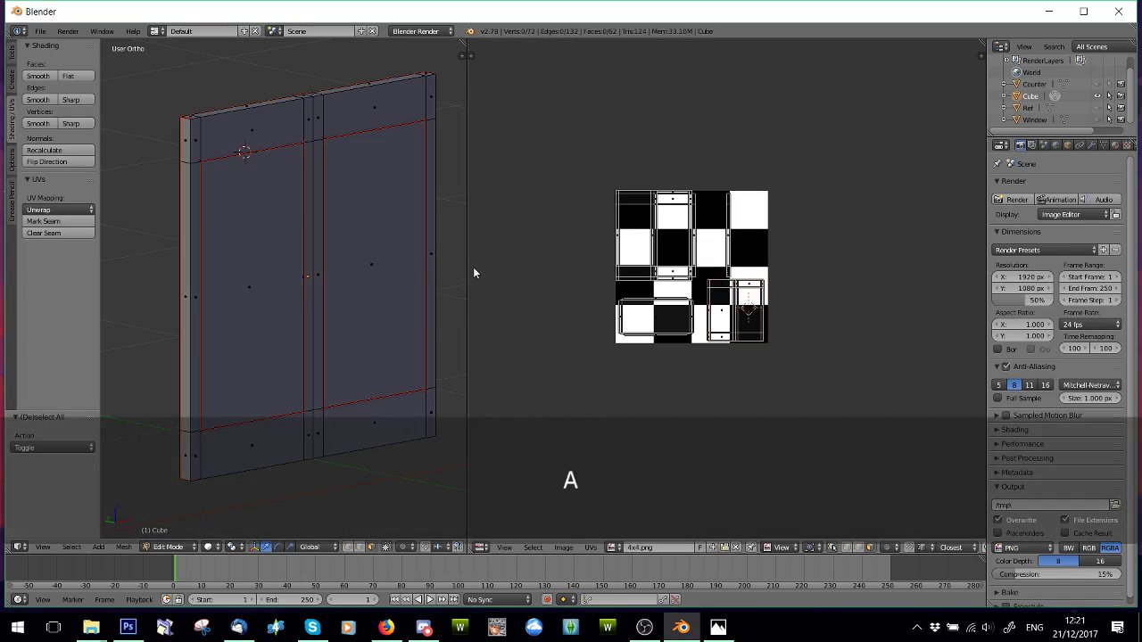
pyautogui.moveTo(466, 266); pyautogui.dragTo(699, 265)
pyautogui.moveTo(699, 266); pyautogui.dragTo(481, 287, button='middle')
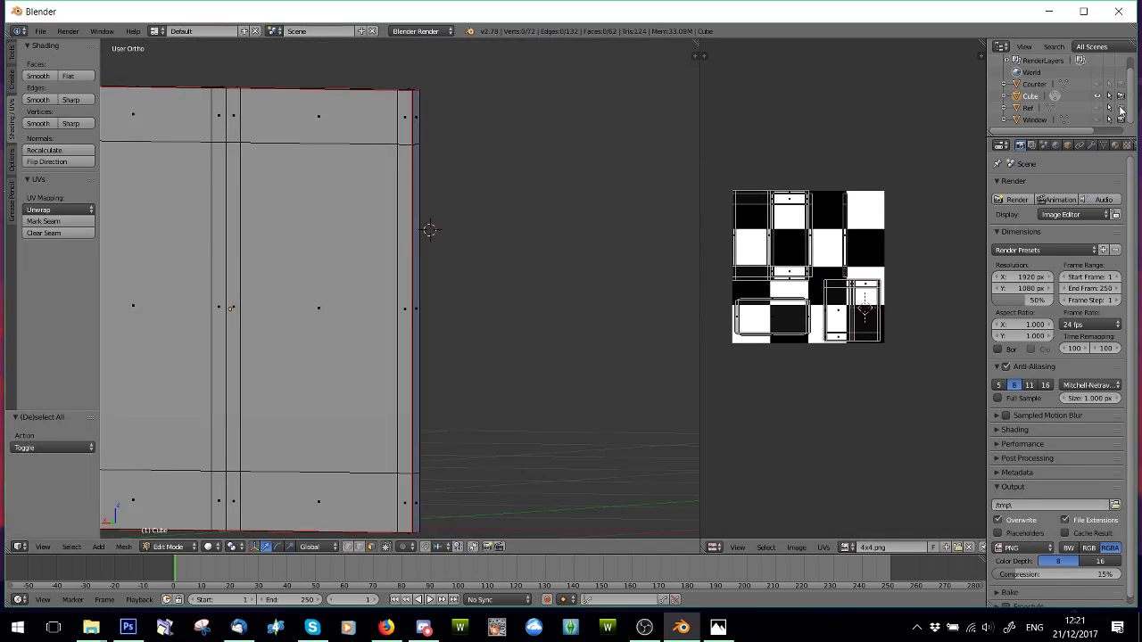
pyautogui.scroll(-4, 286, 323)
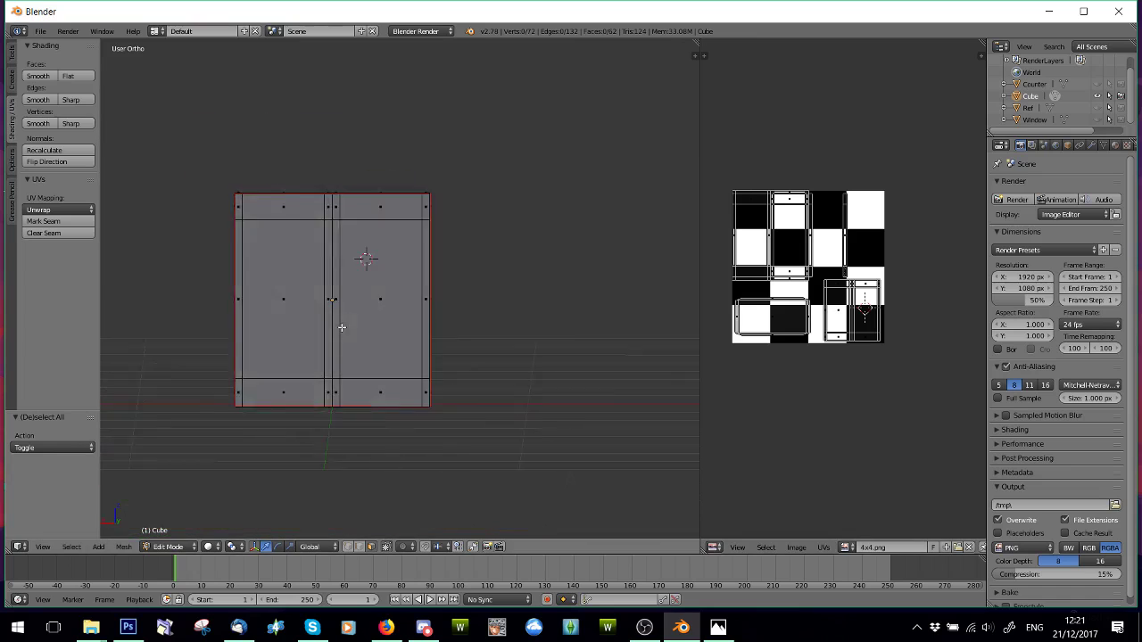
pyautogui.moveTo(285, 323); pyautogui.dragTo(330, 326, button='middle')
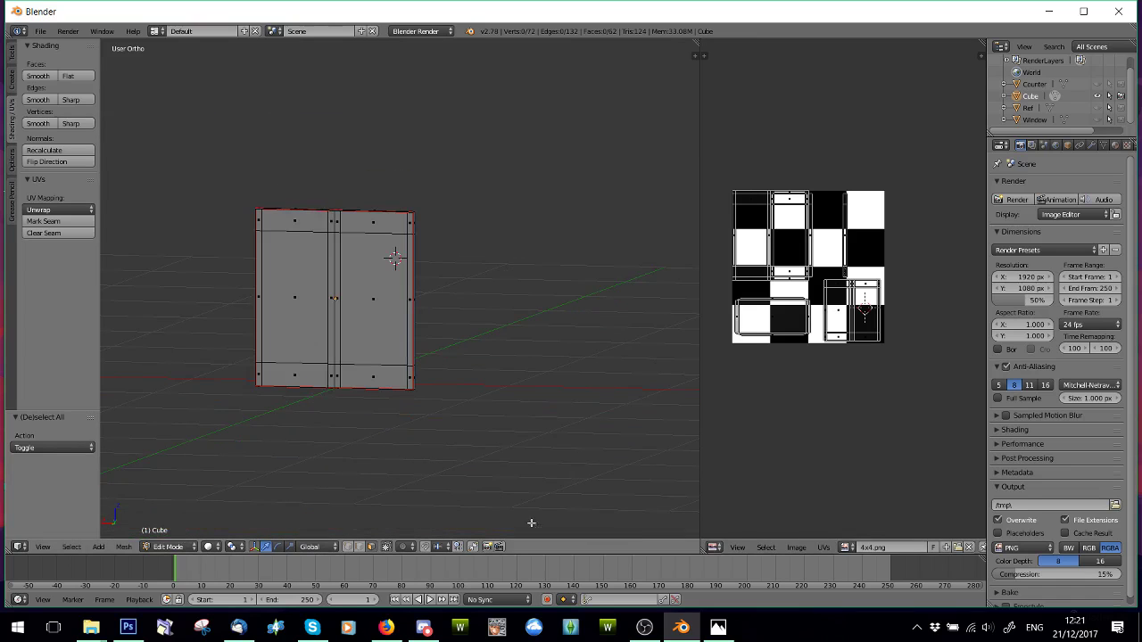
# - Create a new blank image 2048 px wide and 2048 px high in an enlarged UV editor
pyautogui.moveTo(698, 487); pyautogui.dragTo(327, 478)
pyautogui.click(423, 547)
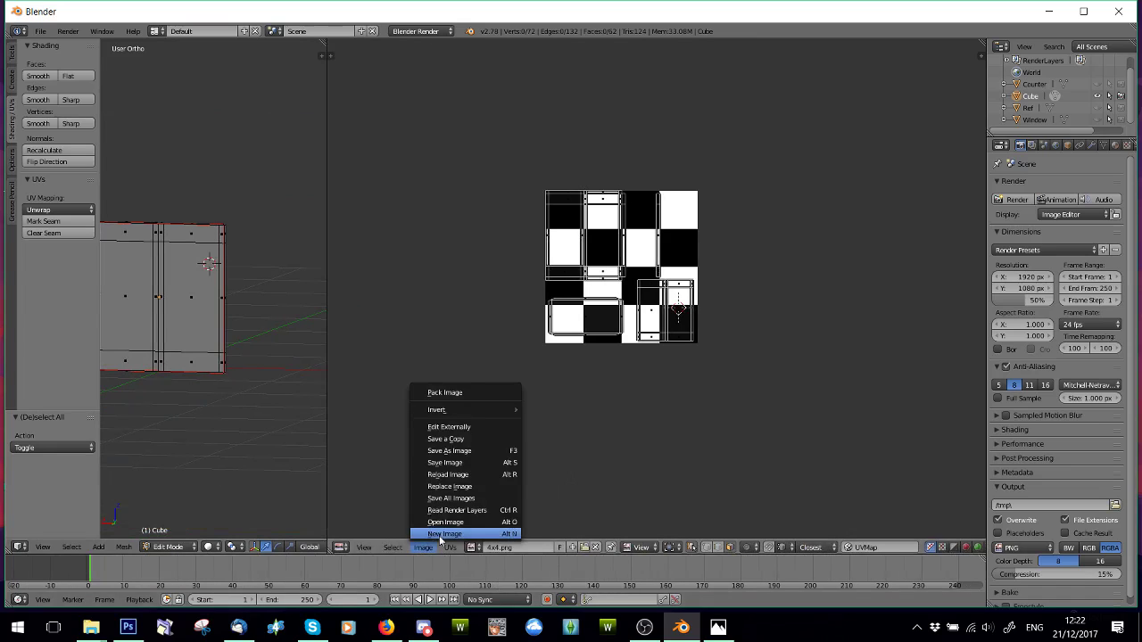
pyautogui.click(439, 535)
pyautogui.click(472, 514)
pyautogui.write('204')
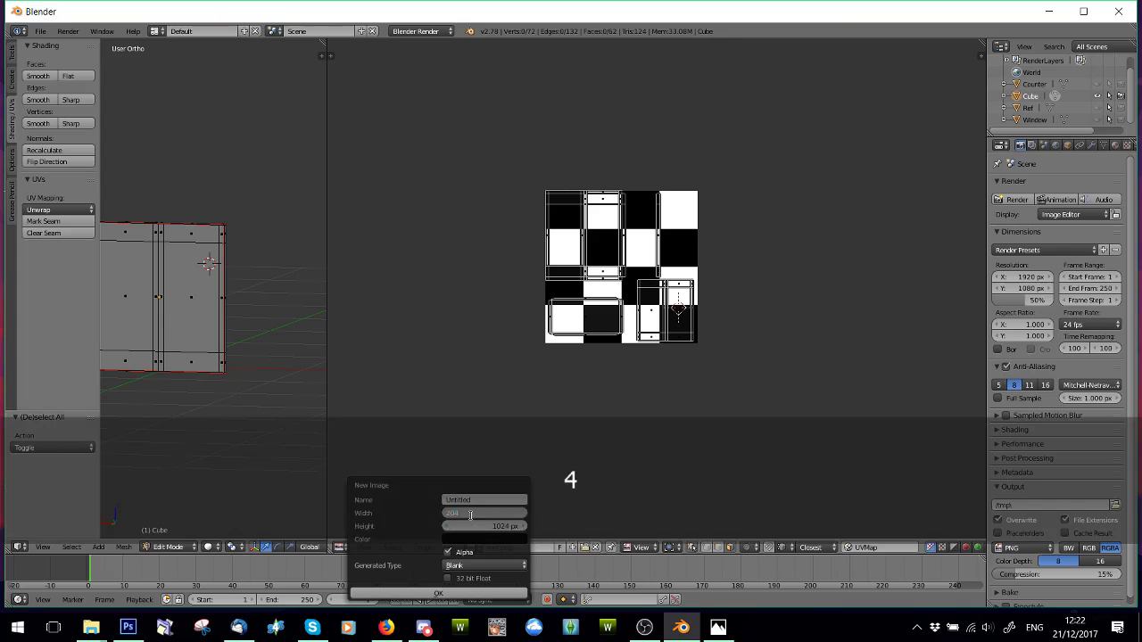
pyautogui.write('2048')
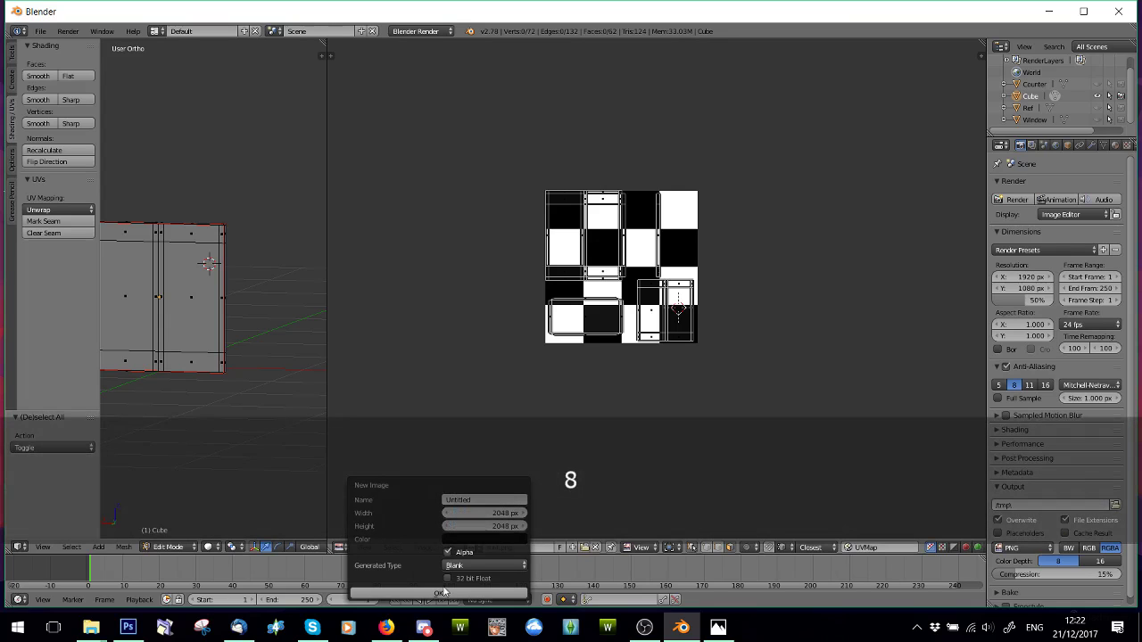
pyautogui.click(443, 593)
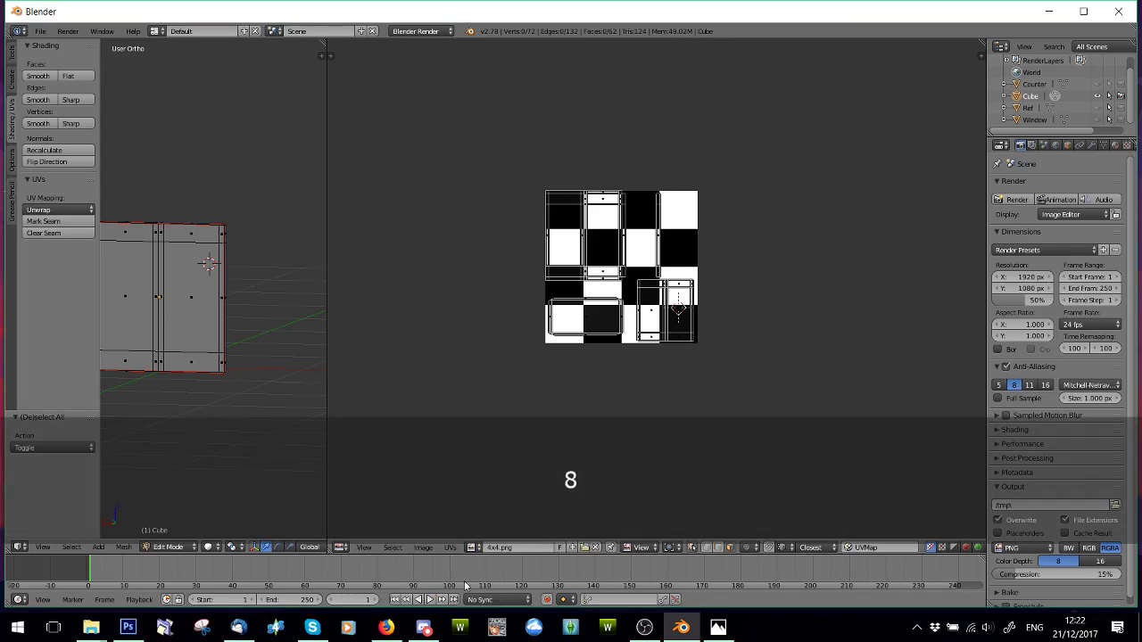
# - Select the whole mesh and give it a new blank 2048 × 2048 px image
pyautogui.scroll(3, 566, 447)
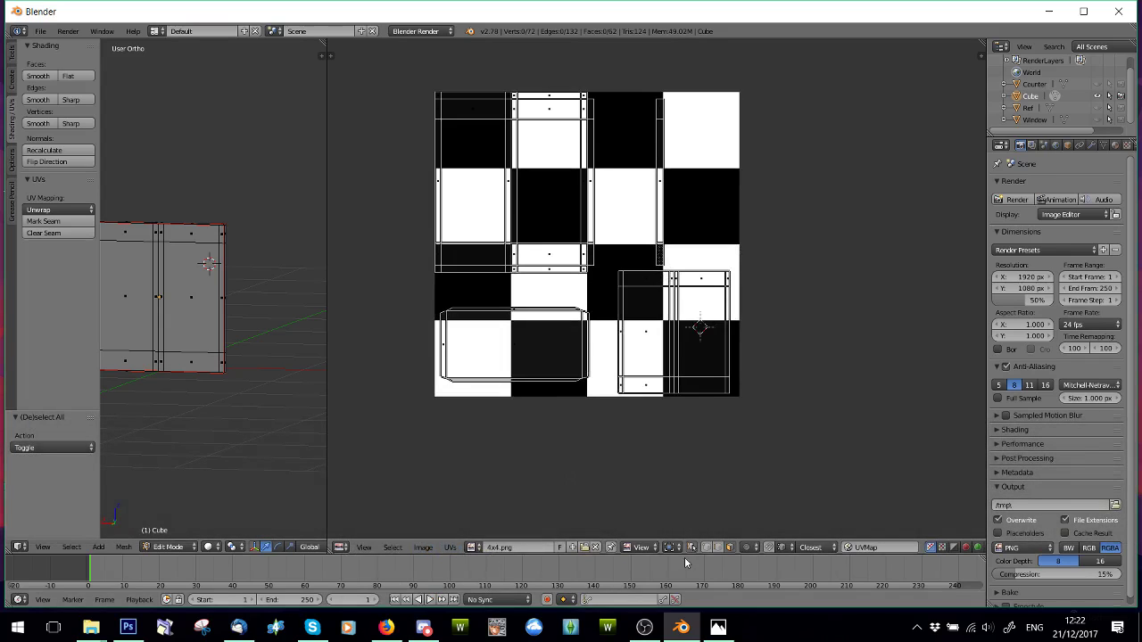
pyautogui.press('a')
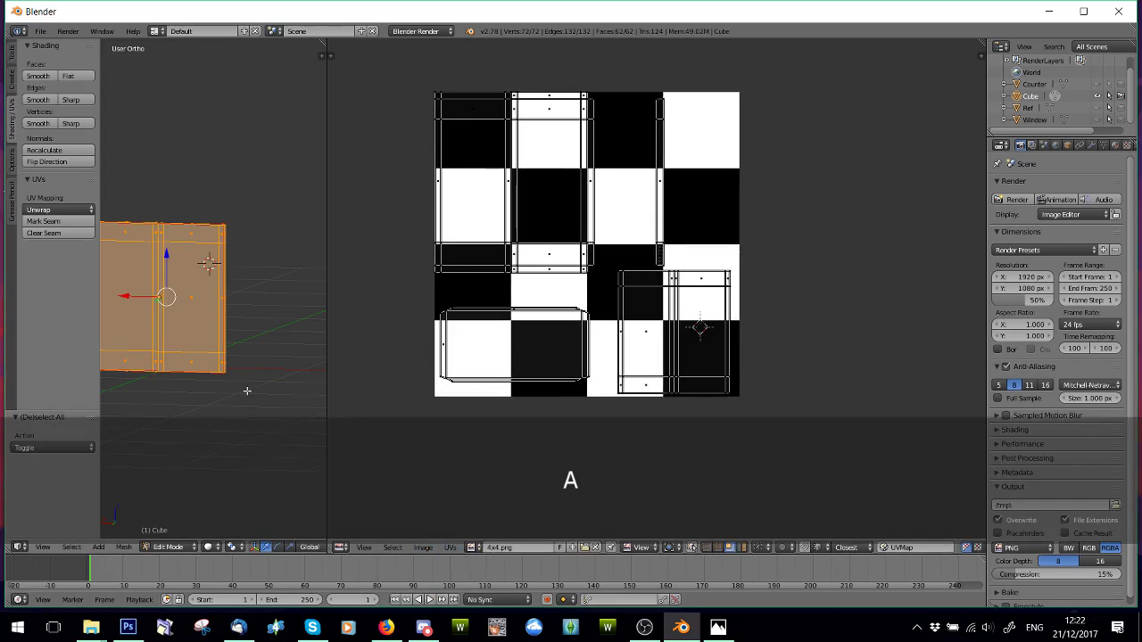
pyautogui.click(422, 547)
pyautogui.click(447, 534)
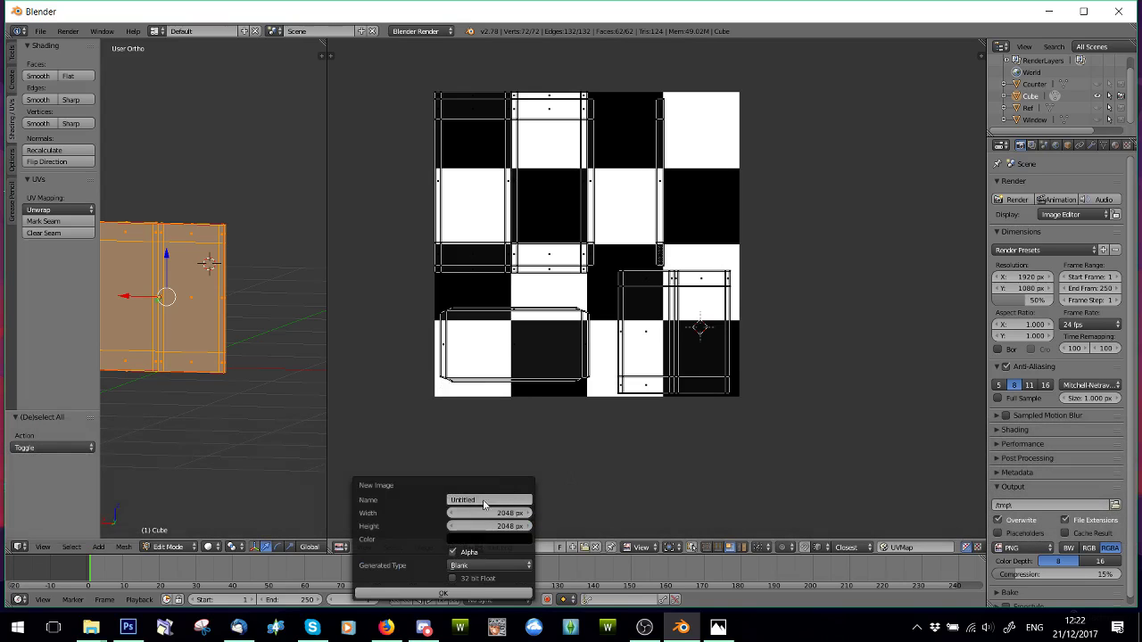
pyautogui.click(443, 594)
# - Enable Ambient Occlusion, Environment Lighting and Indirect Lighting in the world settings
pyautogui.click(1056, 144)
pyautogui.click(1006, 375)
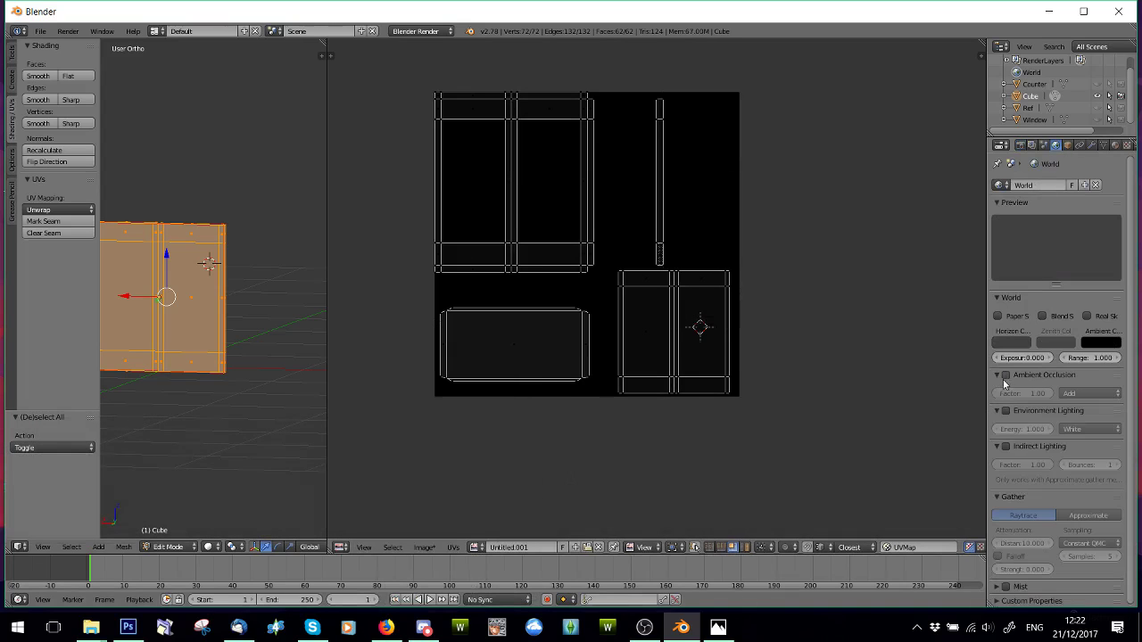
pyautogui.click(1006, 410)
pyautogui.click(1006, 446)
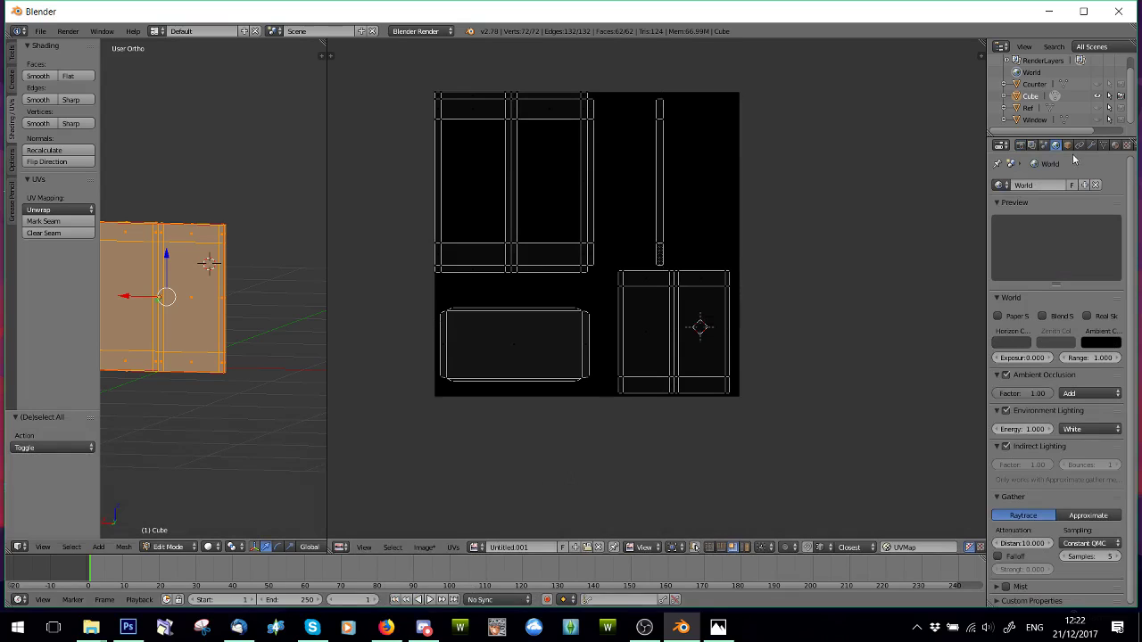
# - Open the render bake settings and set the bake mode to Ambient Occlusion
pyautogui.click(1018, 146)
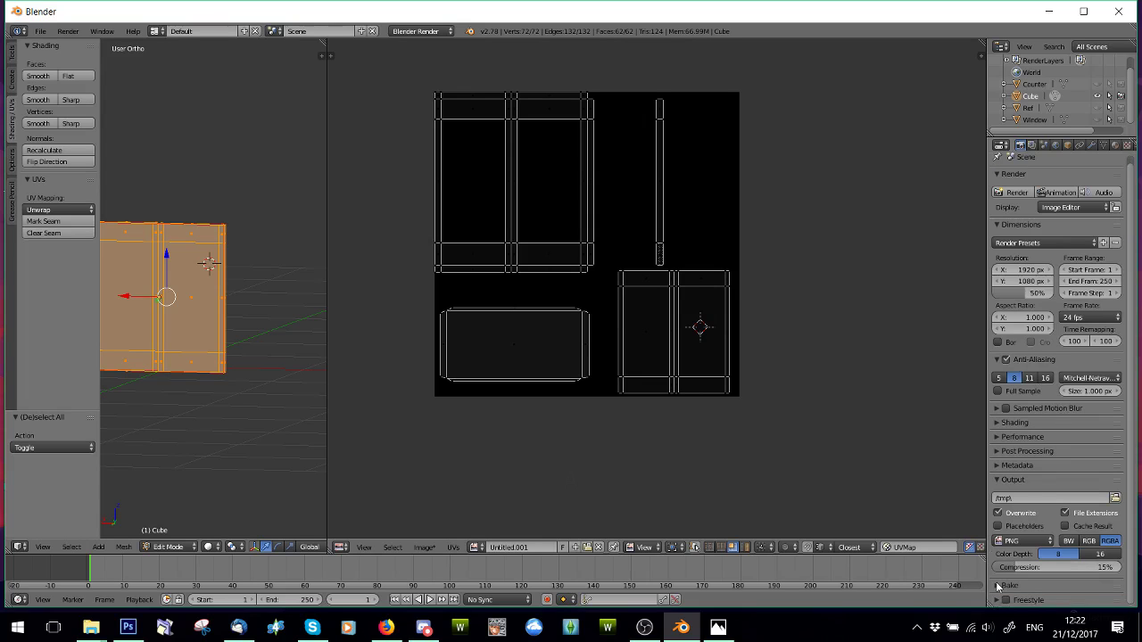
pyautogui.click(1009, 586)
pyautogui.scroll(-3, 1026, 535)
pyautogui.click(1059, 522)
pyautogui.click(1061, 495)
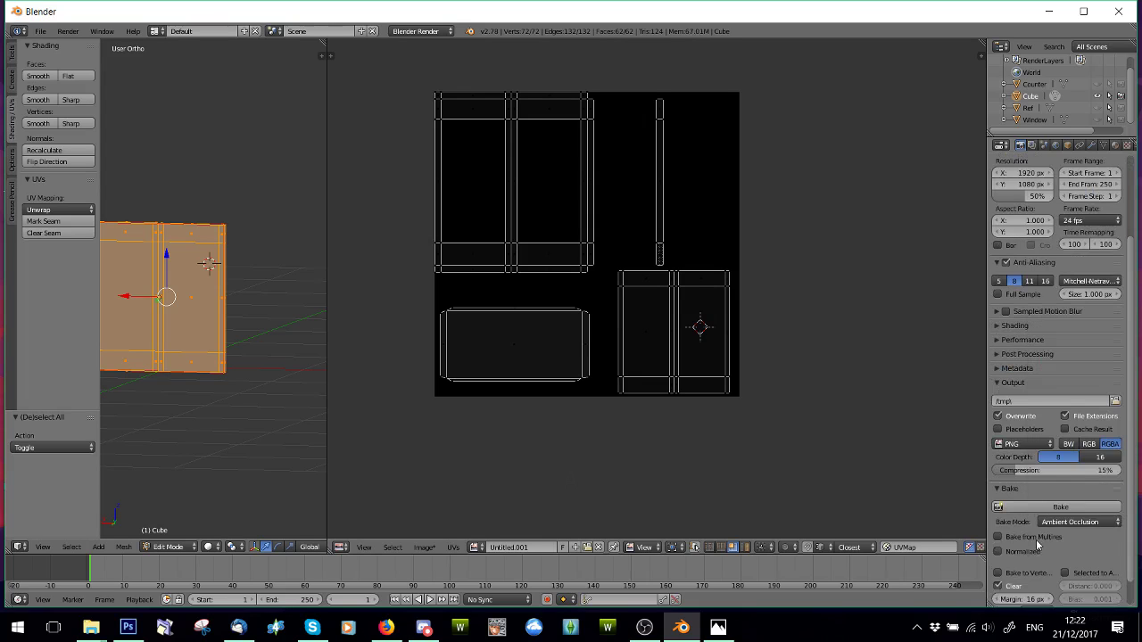
# - Set the bake margin to 2 px and bake the ambient occlusion into the image
pyautogui.scroll(-1, 1035, 544)
pyautogui.write('2')
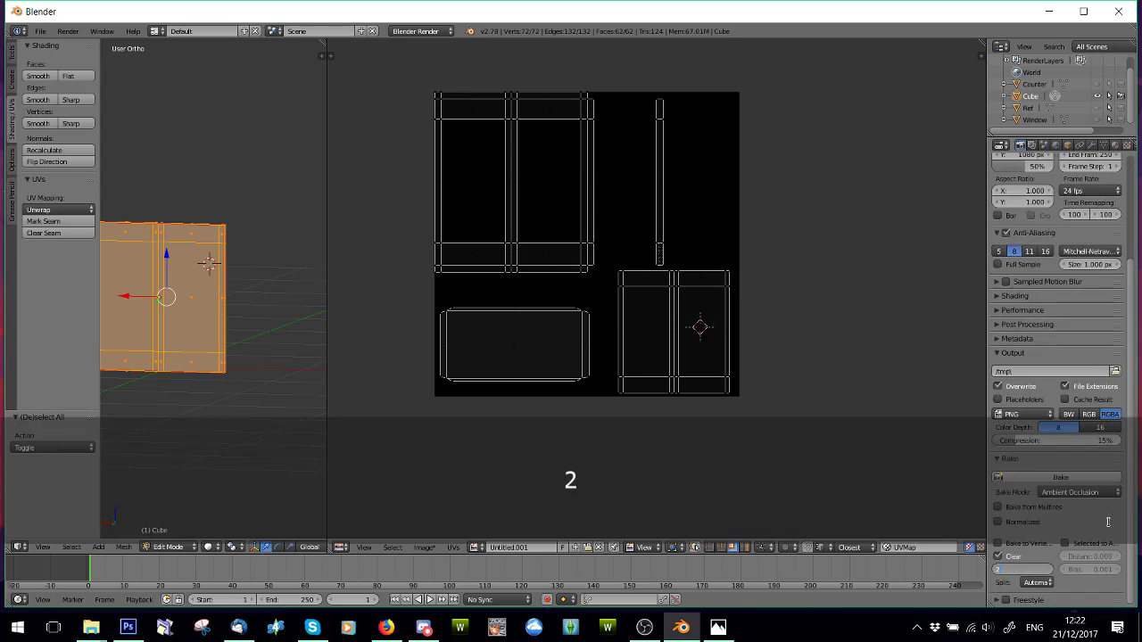
pyautogui.press('Return')
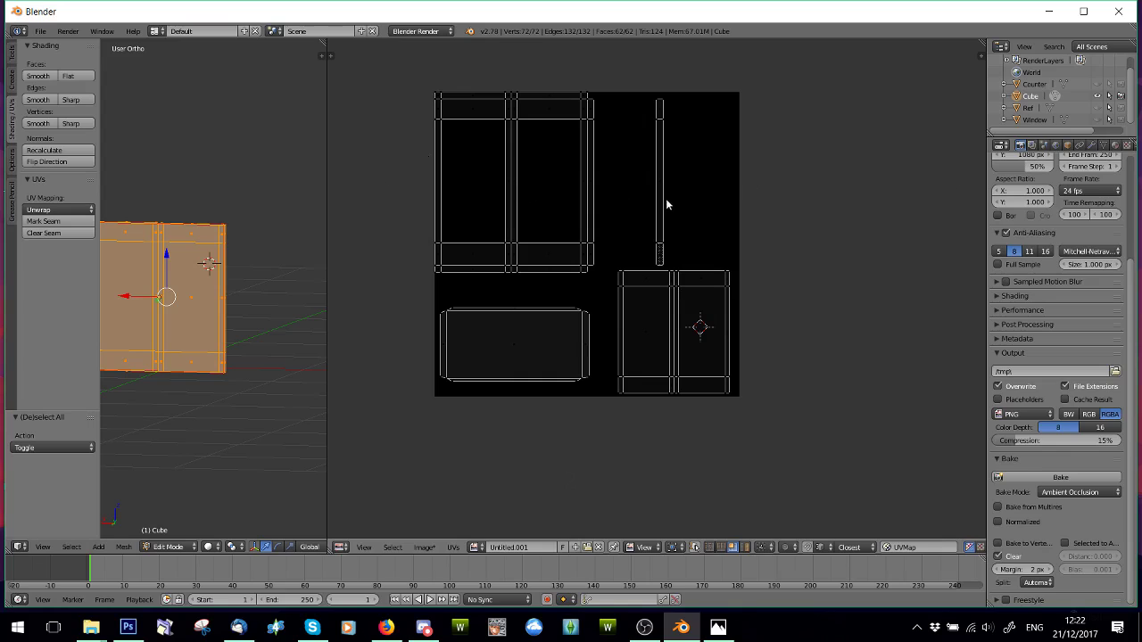
pyautogui.click(1080, 483)
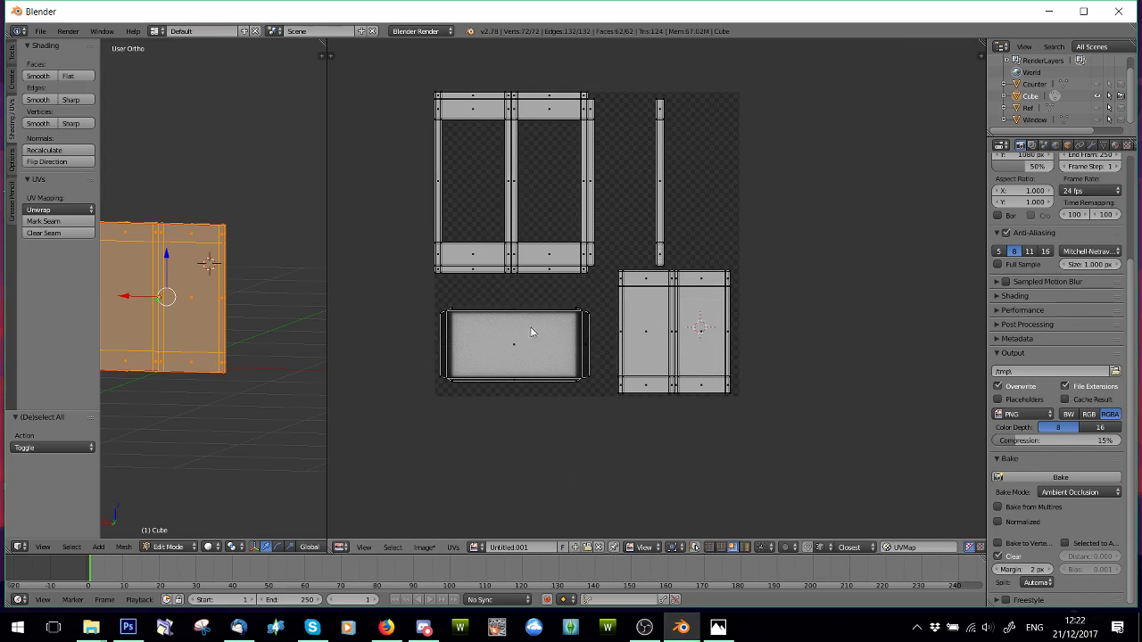
# - Raise the world's light gathering samples to 25
pyautogui.click(1056, 145)
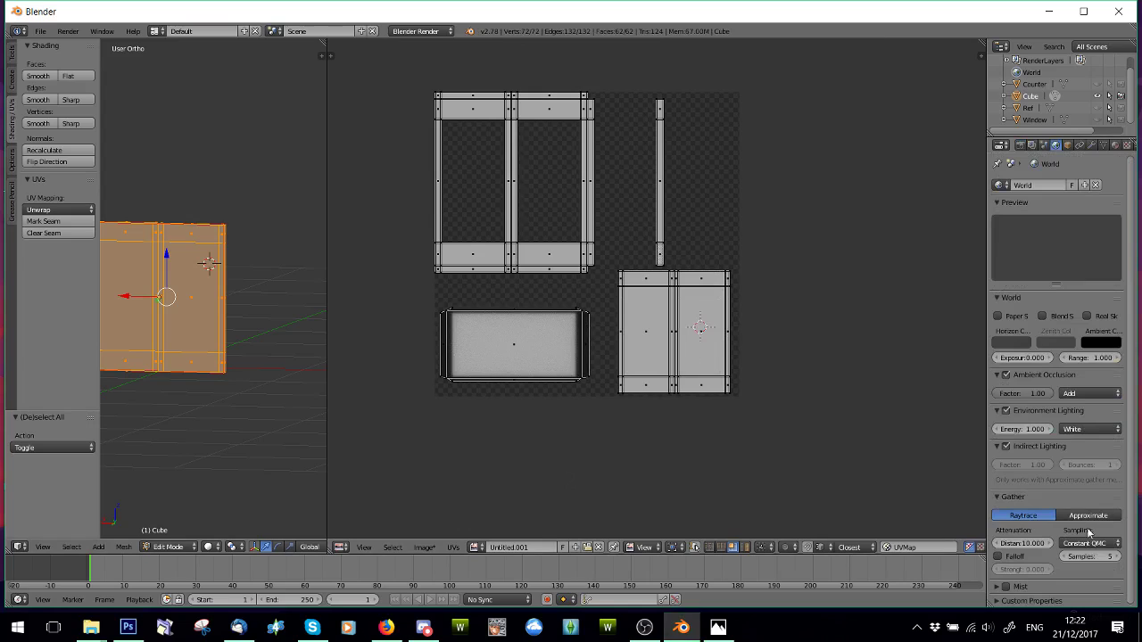
pyautogui.click(1087, 557)
pyautogui.write('25')
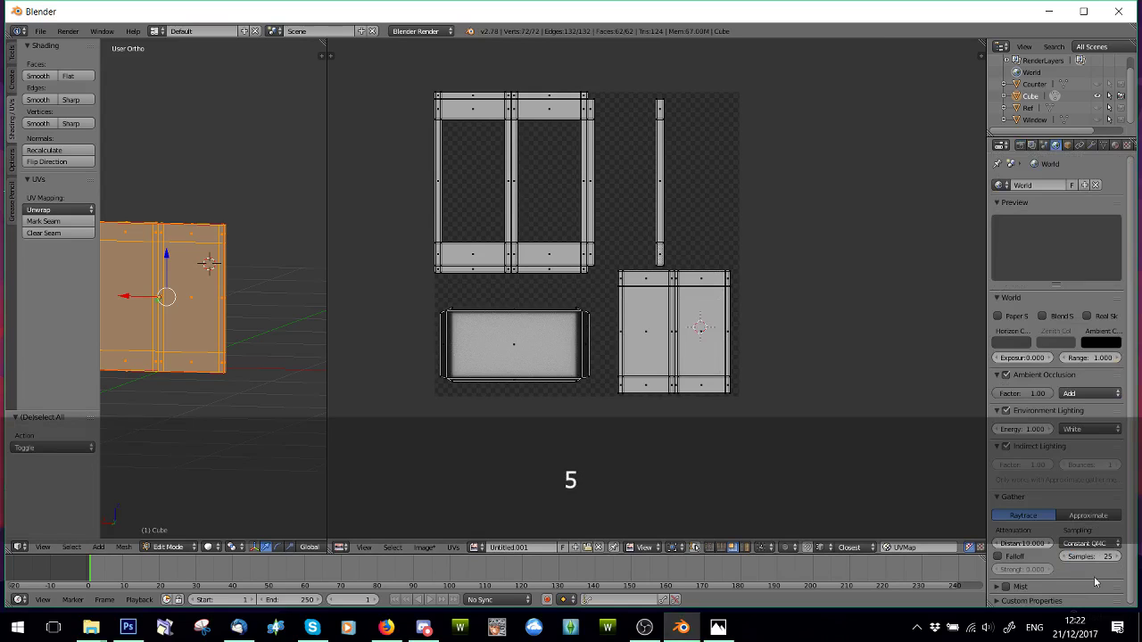
pyautogui.press('Return')
# - Create another blank 2048 × 2048 px image and bake the ambient occlusion into it
pyautogui.click(424, 547)
pyautogui.click(446, 531)
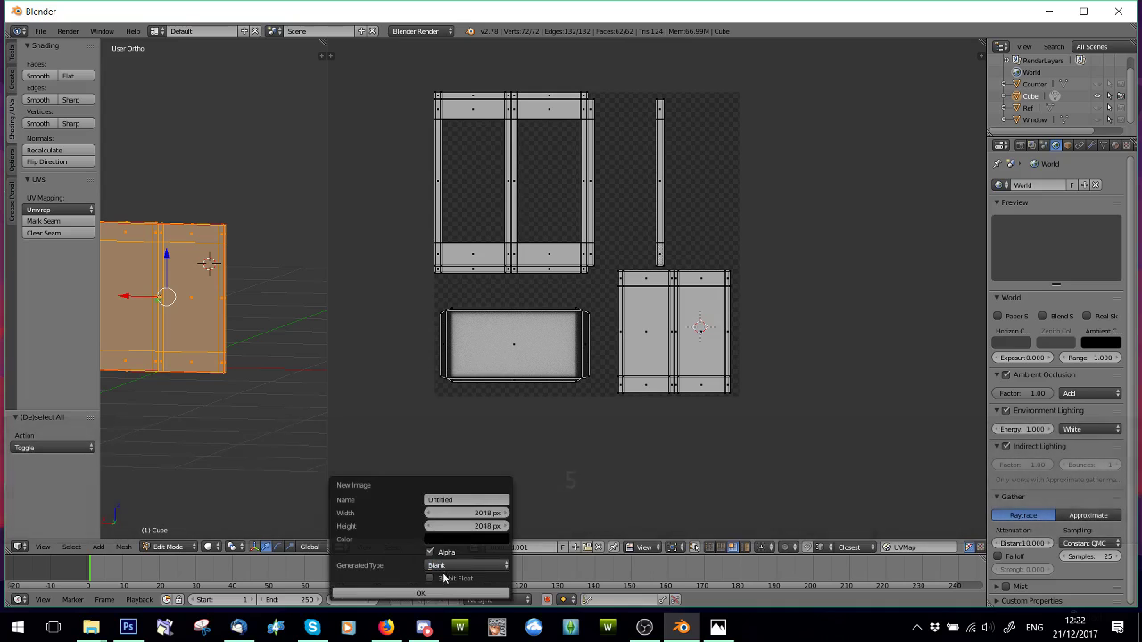
pyautogui.click(447, 582)
pyautogui.click(1020, 144)
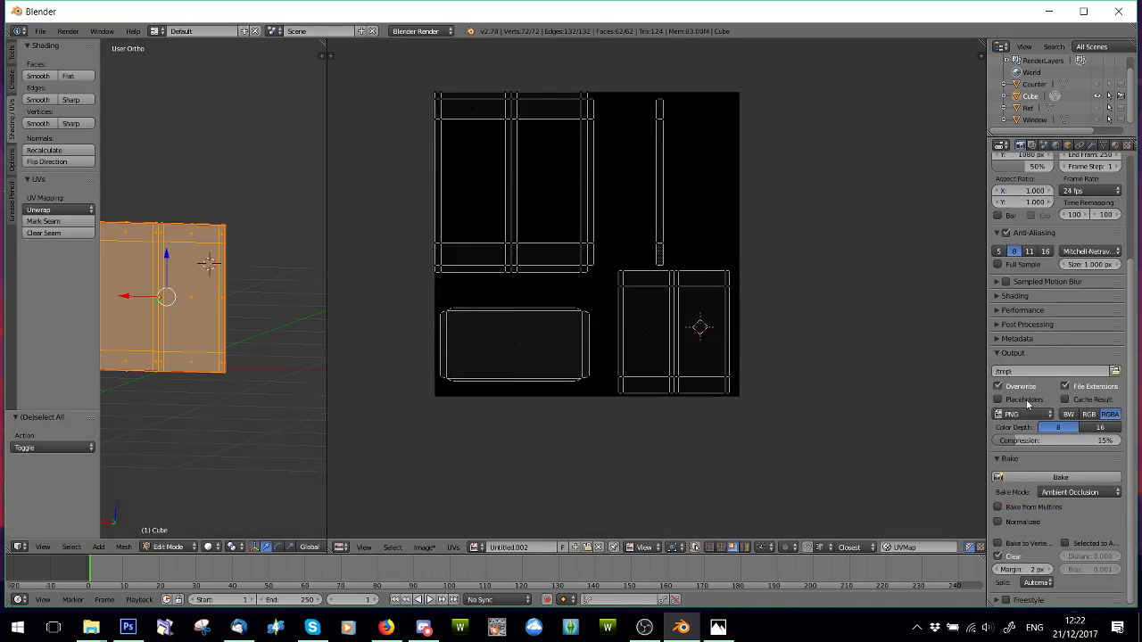
pyautogui.click(1059, 478)
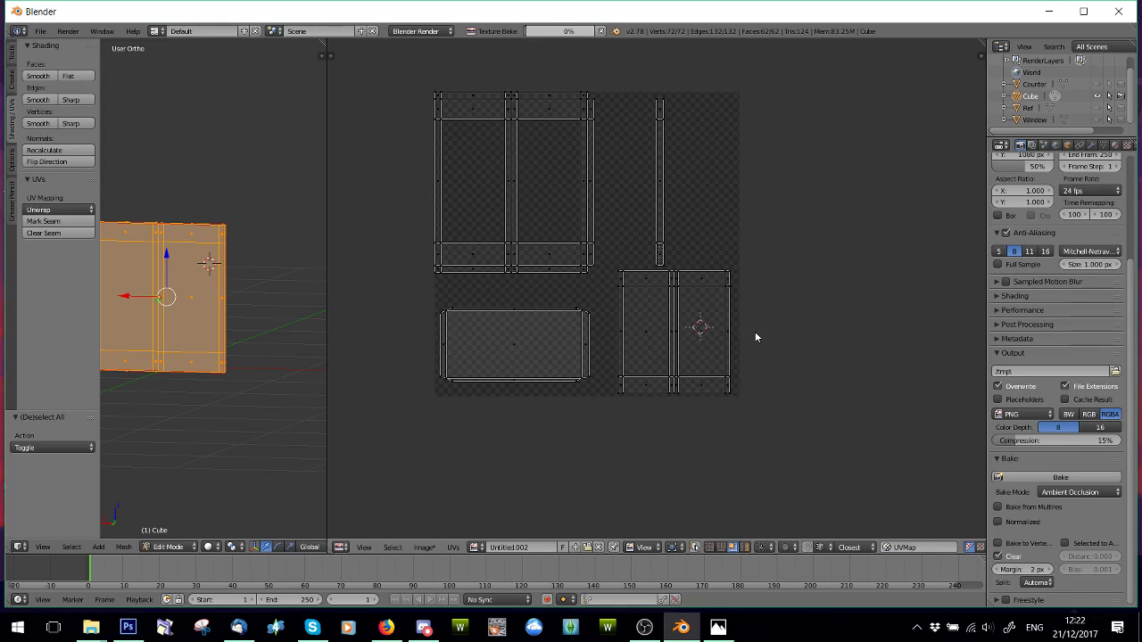
# - Widen the 3D view beside the UV editor and switch its shading to textured
pyautogui.moveTo(327, 349); pyautogui.dragTo(568, 348)
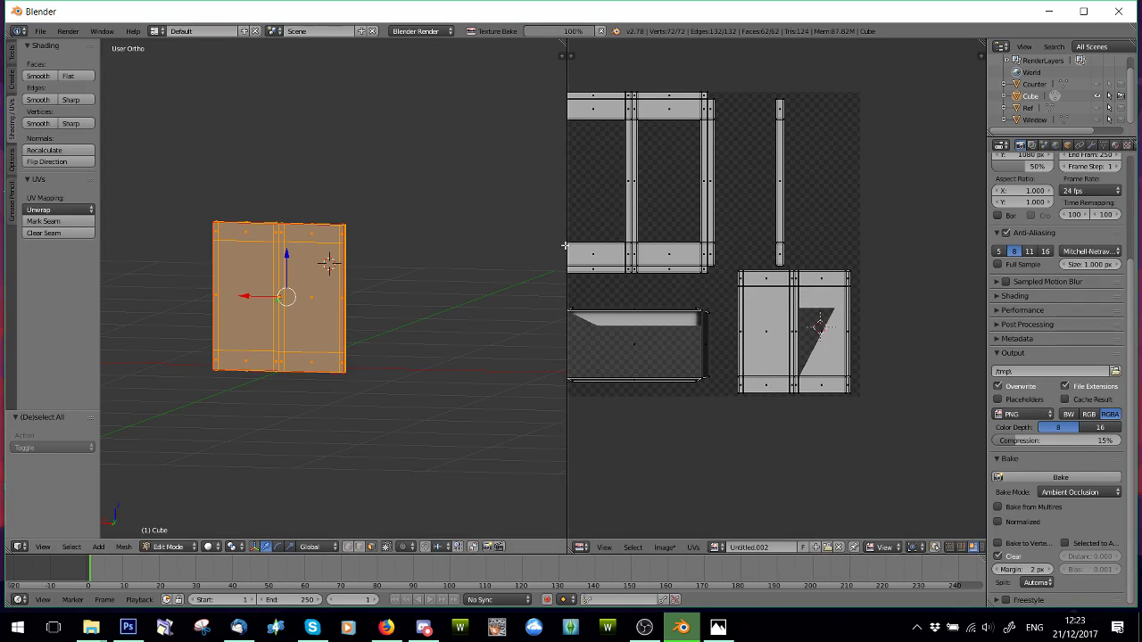
pyautogui.moveTo(568, 243); pyautogui.dragTo(505, 231)
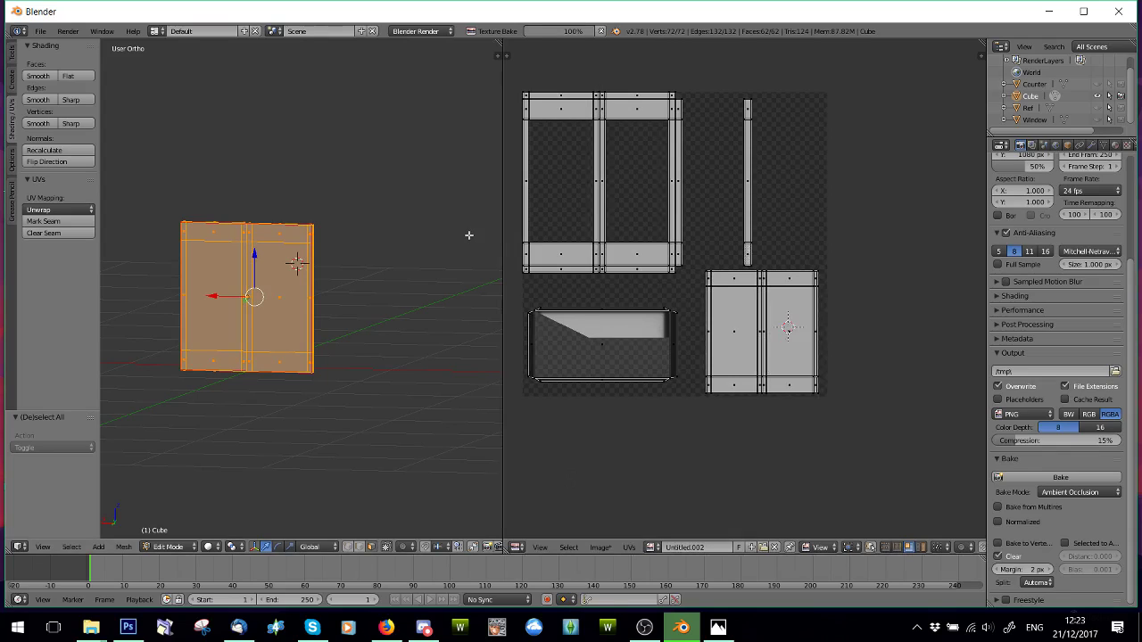
pyautogui.click(210, 546)
pyautogui.click(223, 493)
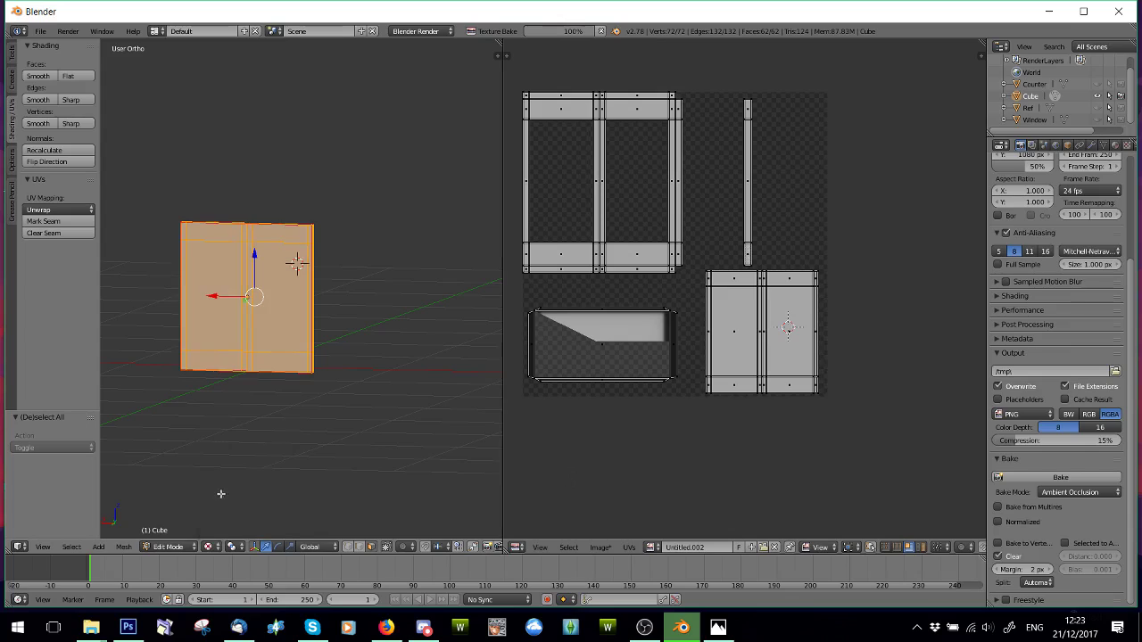
pyautogui.scroll(2, 305, 390)
pyautogui.scroll(-1, 305, 390)
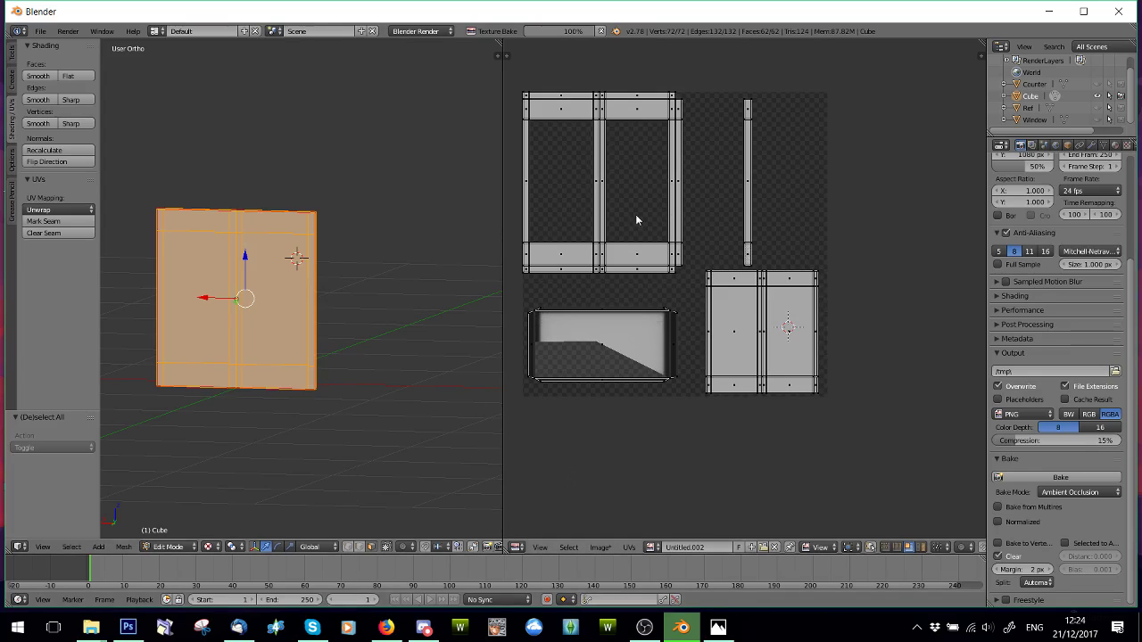
# - Examine the ambient occlusion bake in the UV editor and on the model with textured shading
pyautogui.moveTo(503, 313); pyautogui.dragTo(571, 312)
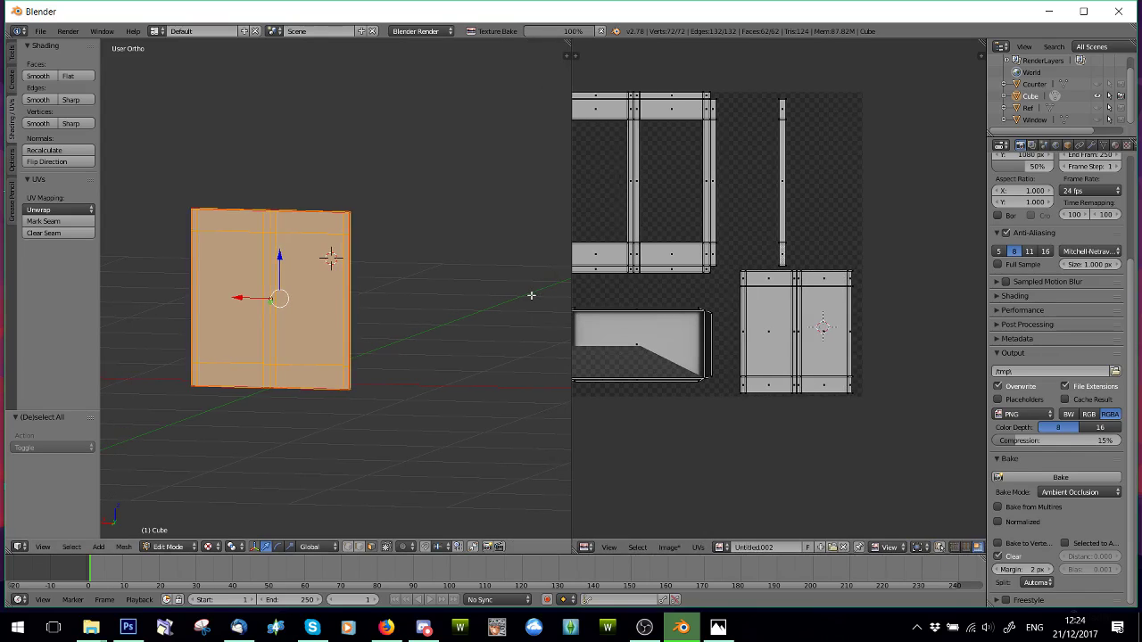
pyautogui.moveTo(655, 351); pyautogui.dragTo(759, 386, button='middle')
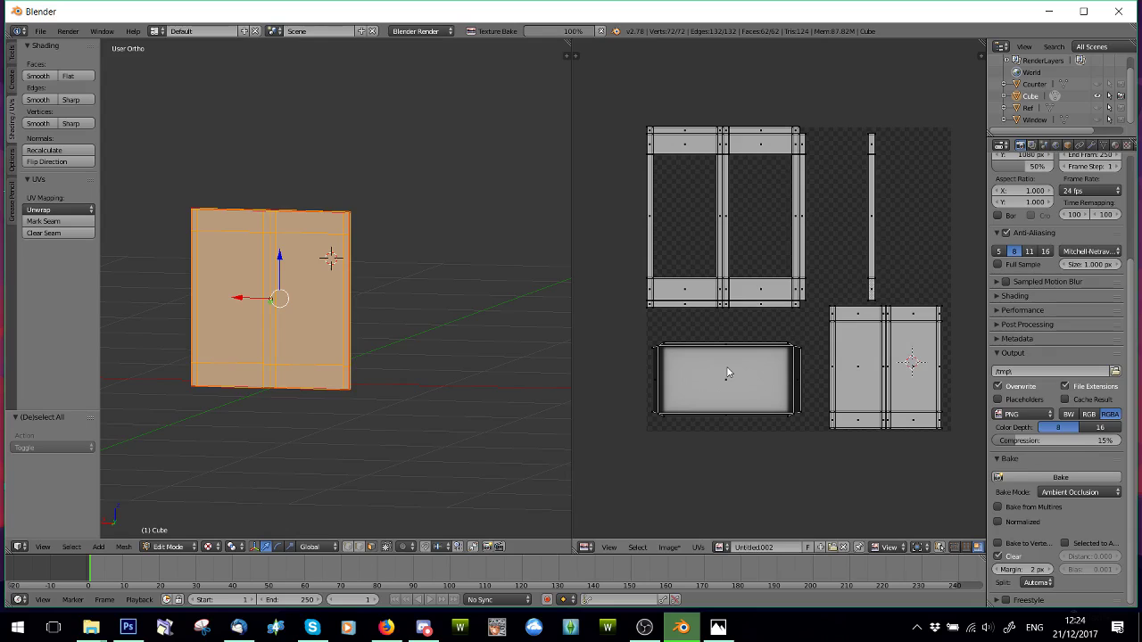
pyautogui.scroll(5, 341, 491)
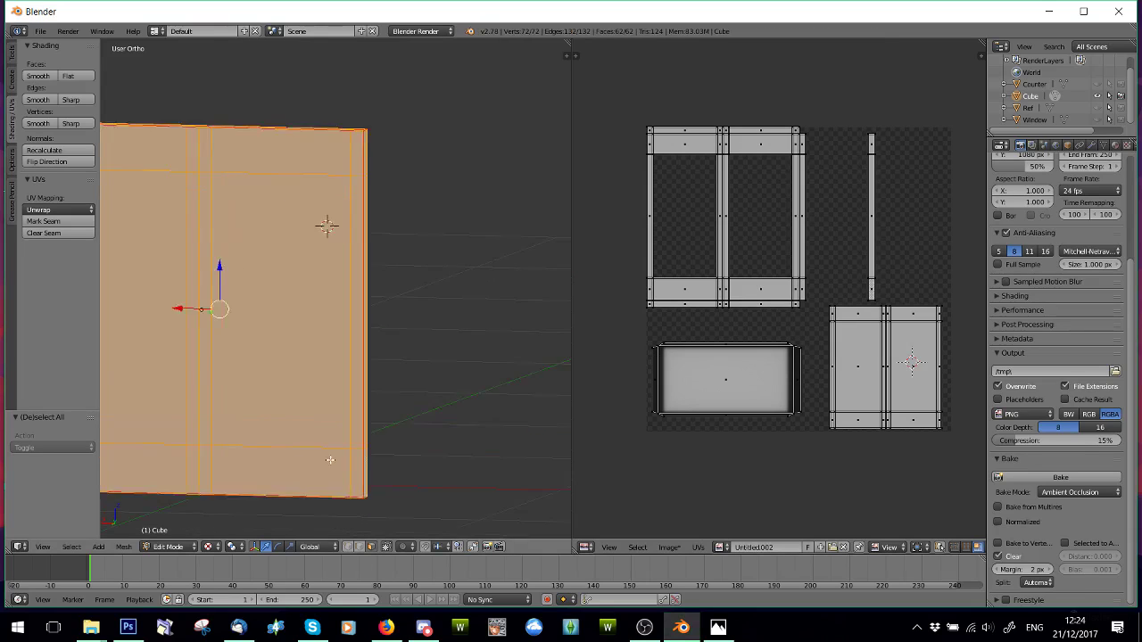
pyautogui.scroll(-4, 312, 460)
pyautogui.click(215, 548)
pyautogui.click(239, 495)
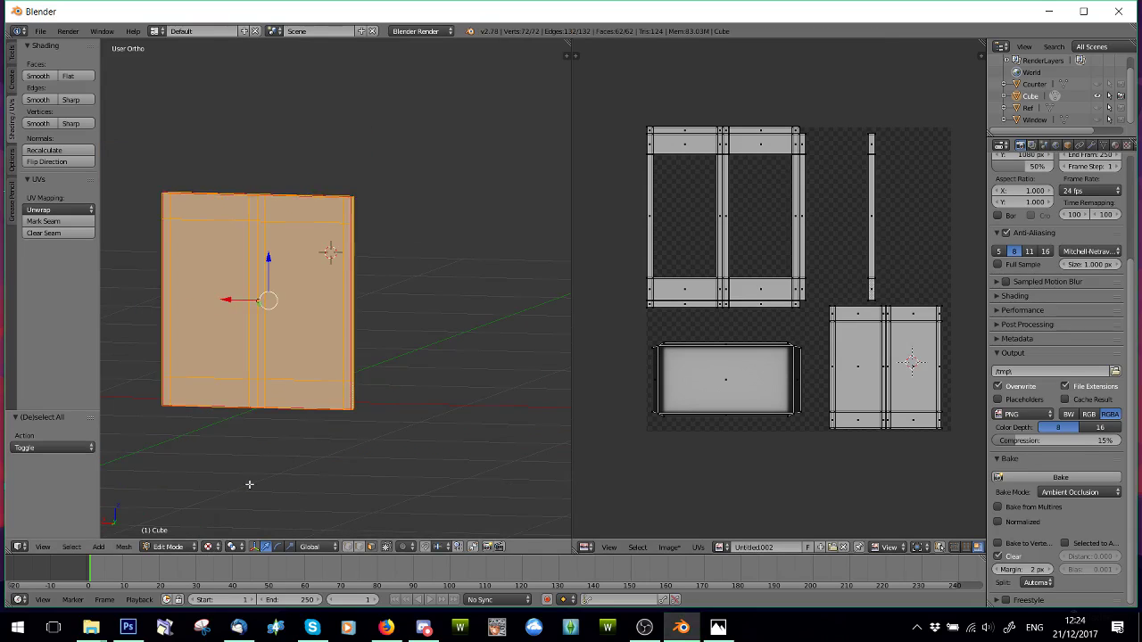
# - Switch the panel model back to Object Mode and compare it with the panelling in the bathroom reference photo
pyautogui.click(170, 547)
pyautogui.click(165, 536)
pyautogui.moveTo(165, 535); pyautogui.dragTo(339, 349, button='middle')
pyautogui.click(718, 627)
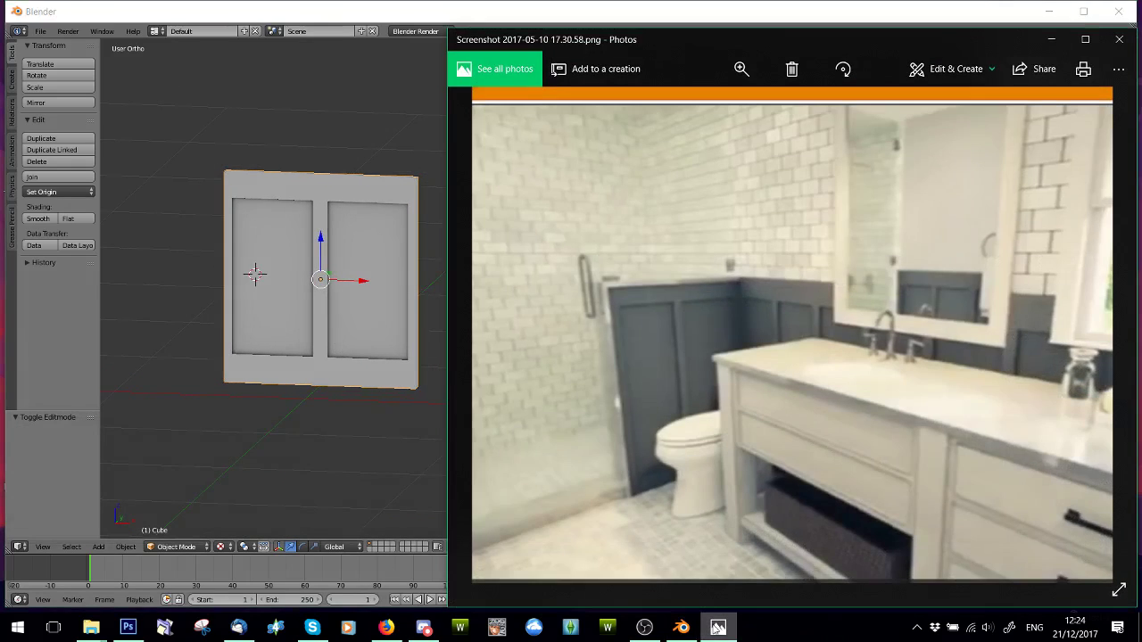
pyautogui.click(718, 627)
pyautogui.moveTo(397, 323); pyautogui.dragTo(432, 302, button='middle')
pyautogui.scroll(3, 393, 278)
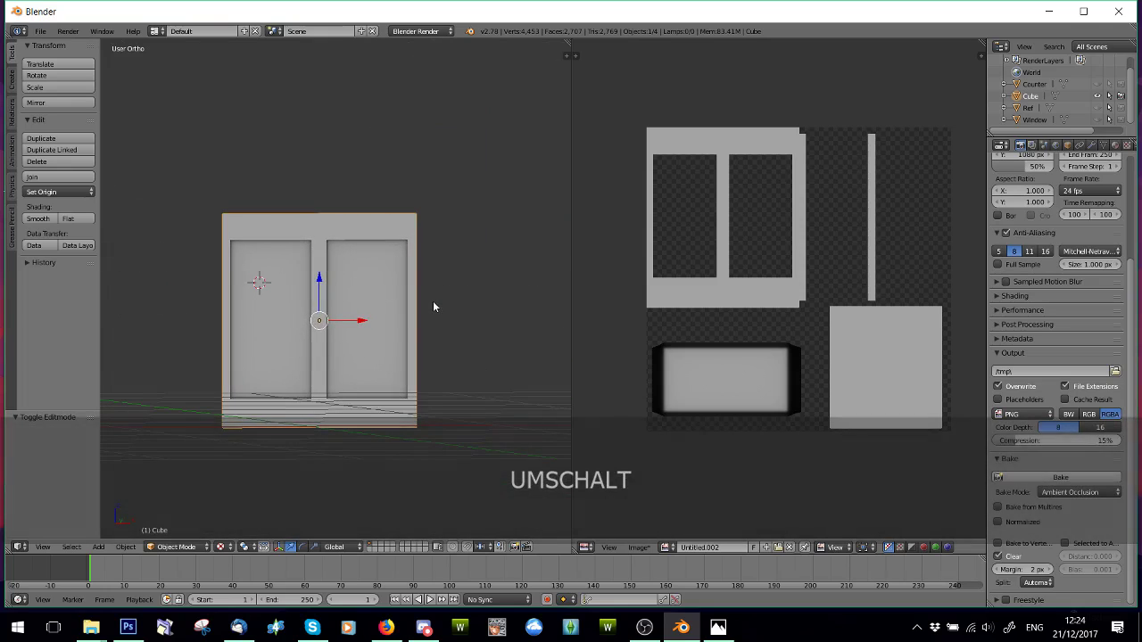
# - Save the baked ambient occlusion image as 2.png in the wainscoating folder
pyautogui.click(641, 547)
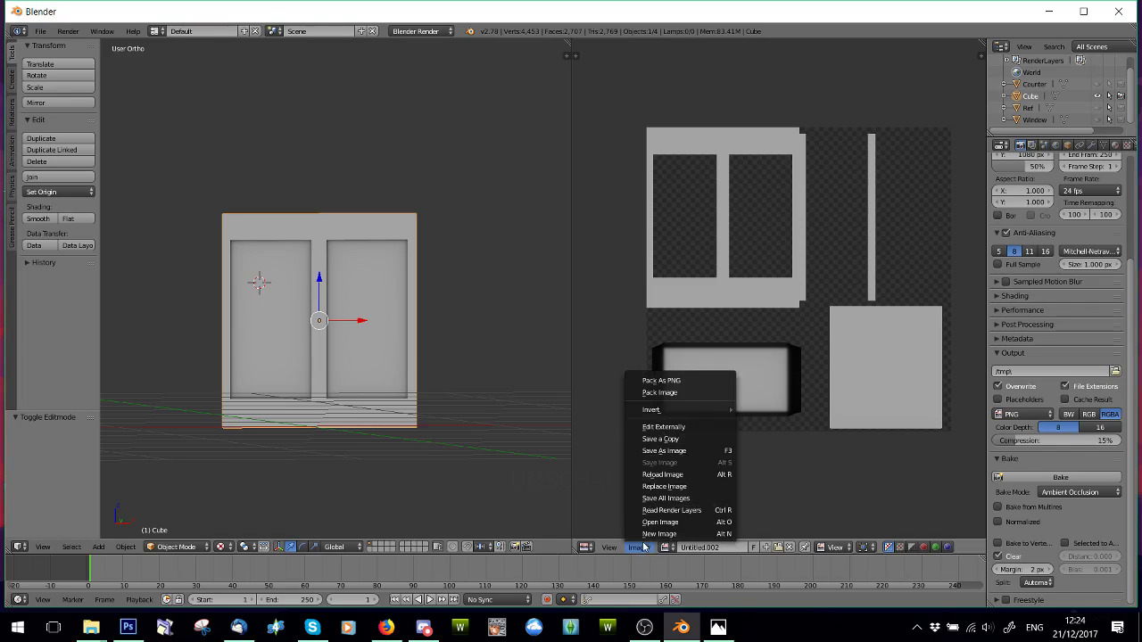
pyautogui.click(683, 438)
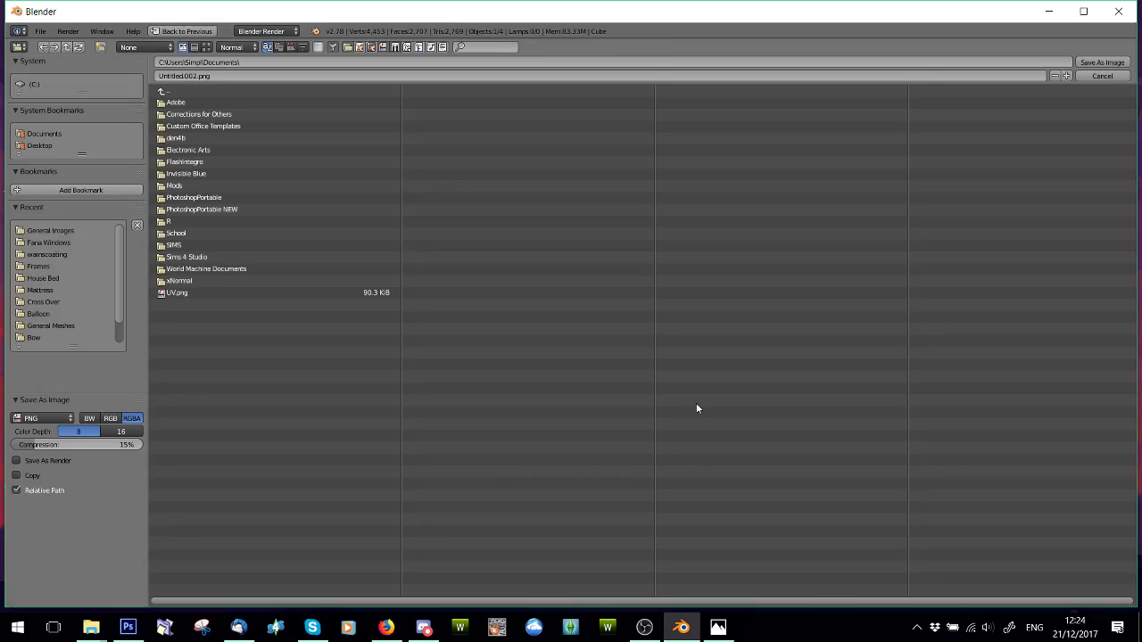
pyautogui.click(46, 254)
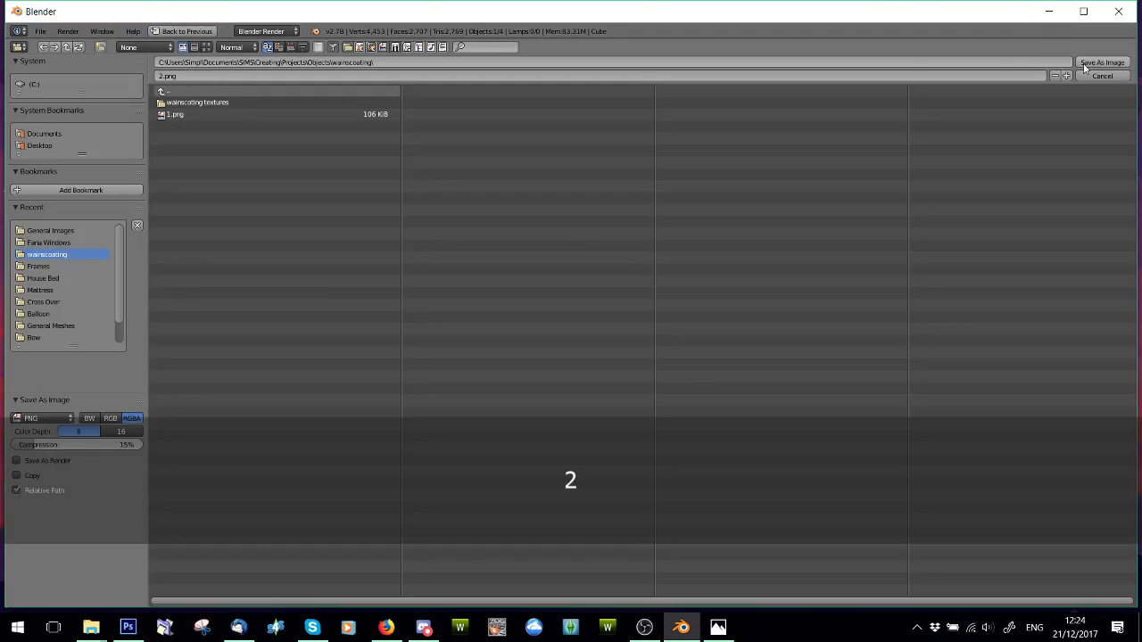
pyautogui.click(1102, 63)
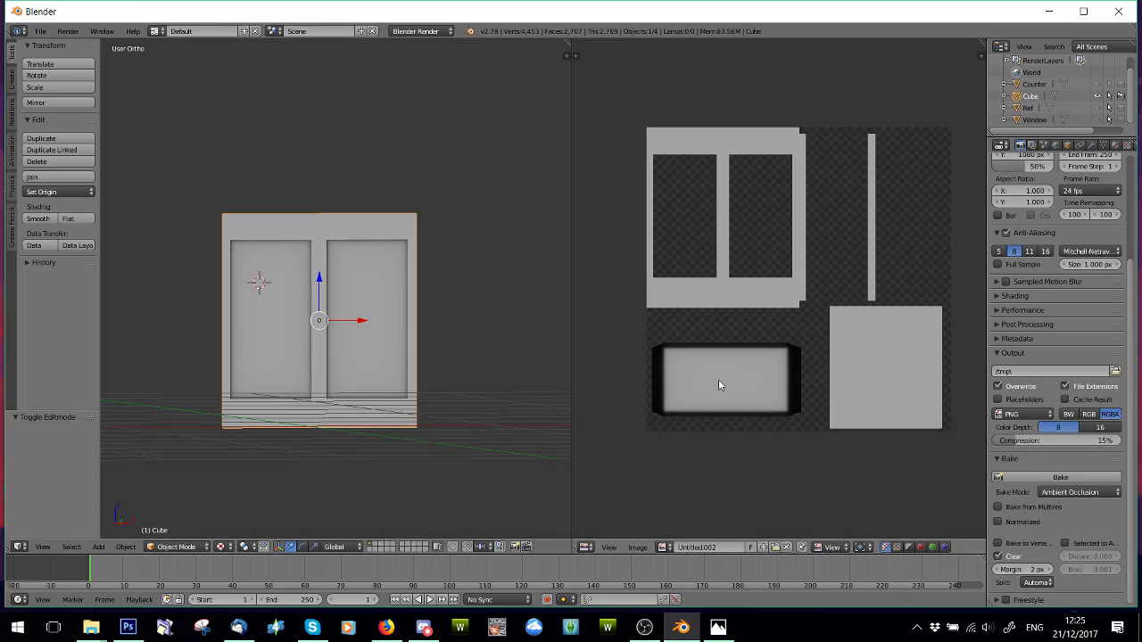
# - Examine the baked shading on the panel's recesses and edges and on the matching islands in the texture
pyautogui.scroll(1, 719, 385)
pyautogui.scroll(3, 388, 283)
pyautogui.scroll(1, 388, 282)
pyautogui.moveTo(387, 306); pyautogui.dragTo(276, 296, button='middle')
pyautogui.scroll(-2, 277, 296)
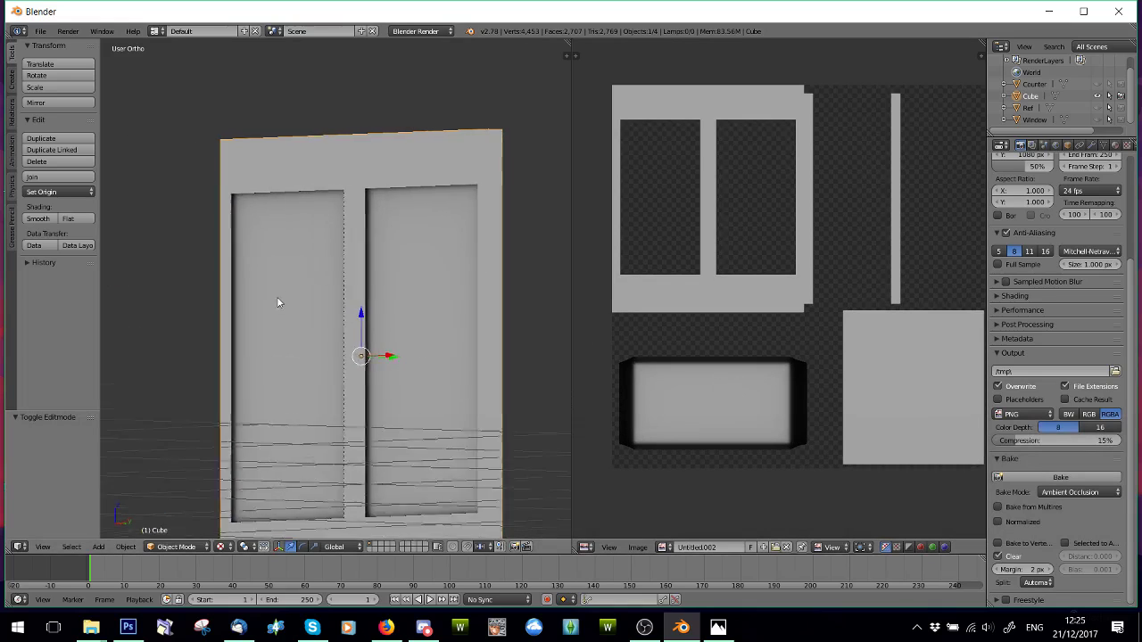
pyautogui.scroll(1, 677, 446)
pyautogui.moveTo(277, 375); pyautogui.dragTo(314, 319, button='middle')
pyautogui.scroll(-5, 315, 319)
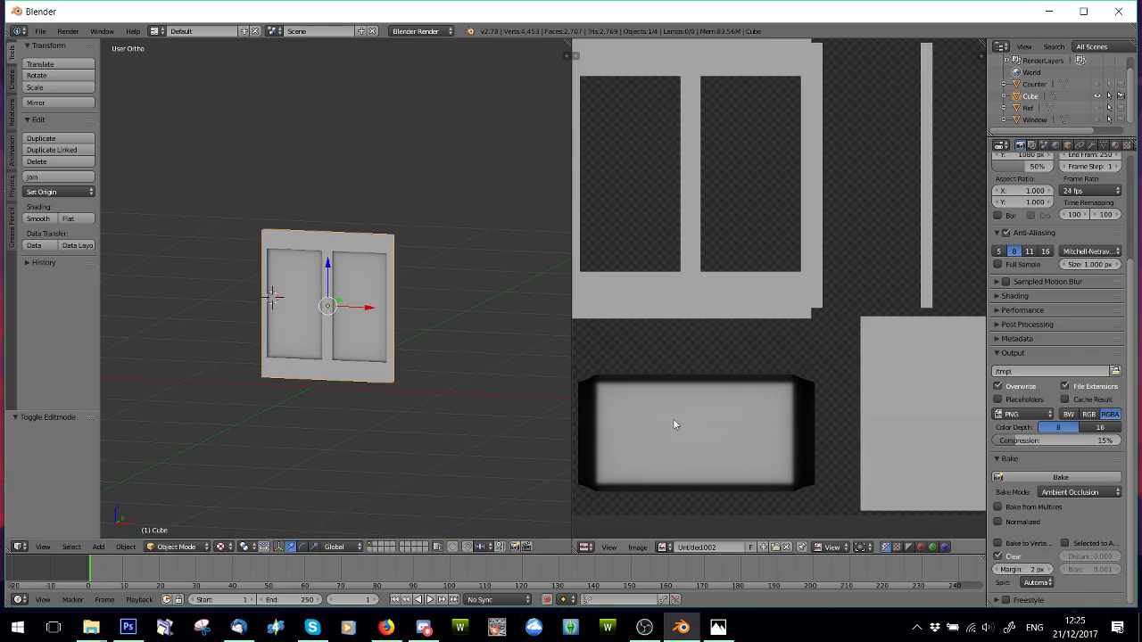
pyautogui.scroll(-2, 673, 418)
pyautogui.scroll(2, 806, 396)
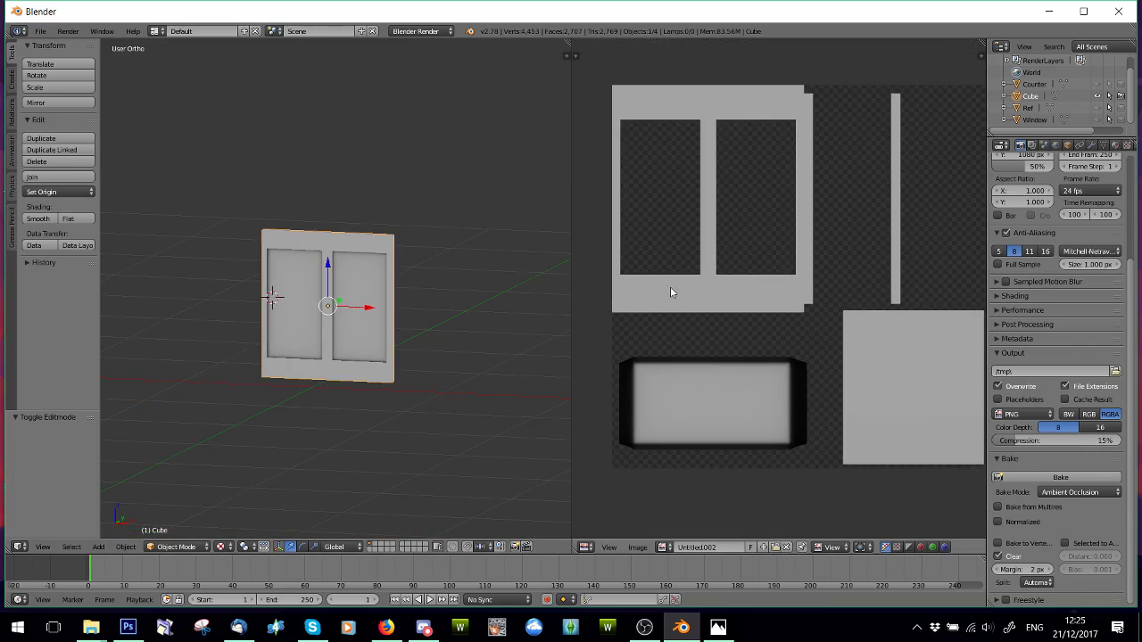
pyautogui.scroll(-1, 639, 364)
pyautogui.scroll(4, 276, 343)
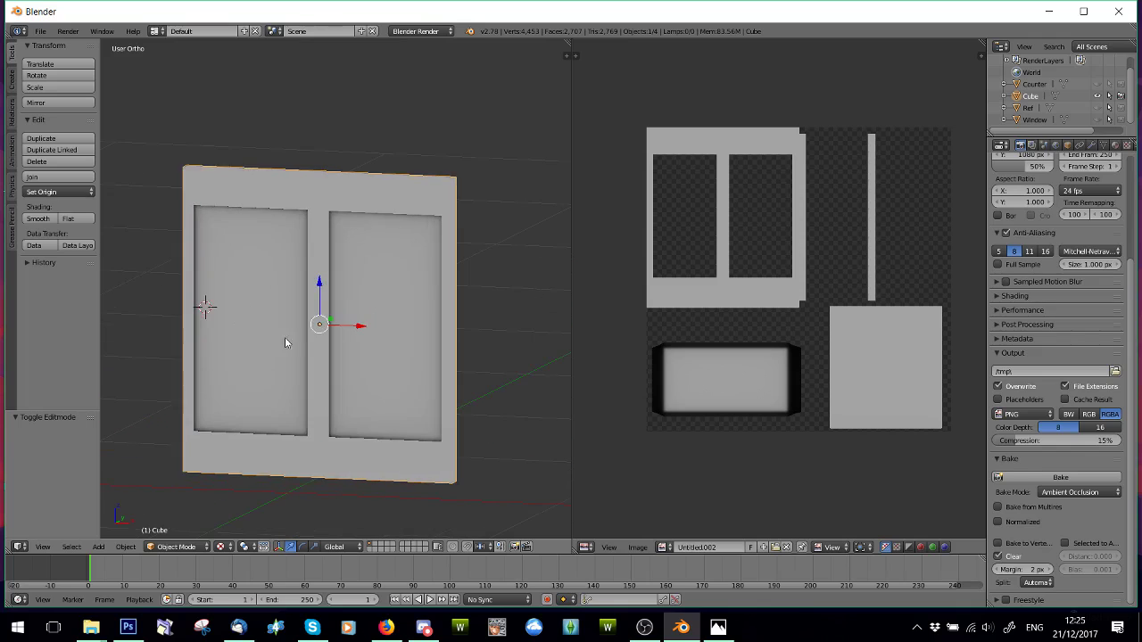
pyautogui.moveTo(285, 338)
pyautogui.mouseDown(button='middle')
pyautogui.moveTo(207, 325)
pyautogui.moveTo(330, 334)
pyautogui.moveTo(280, 333)
pyautogui.mouseUp(button='middle')
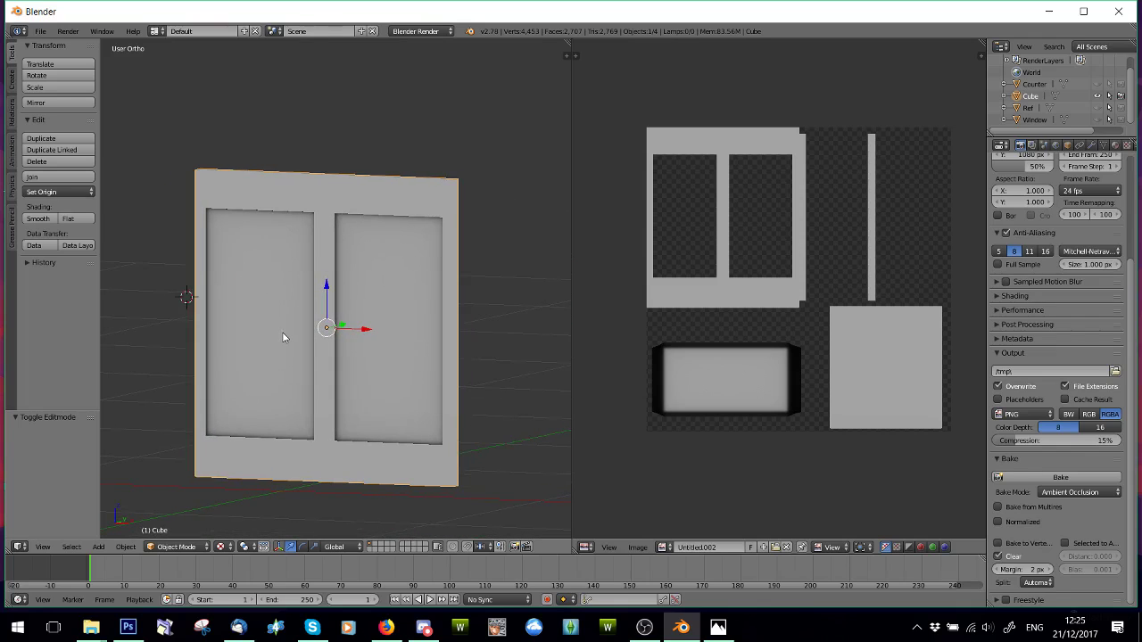
# - Add a mesh plane to the scene with a radius of 1 and view it from the side
pyautogui.click(13, 85)
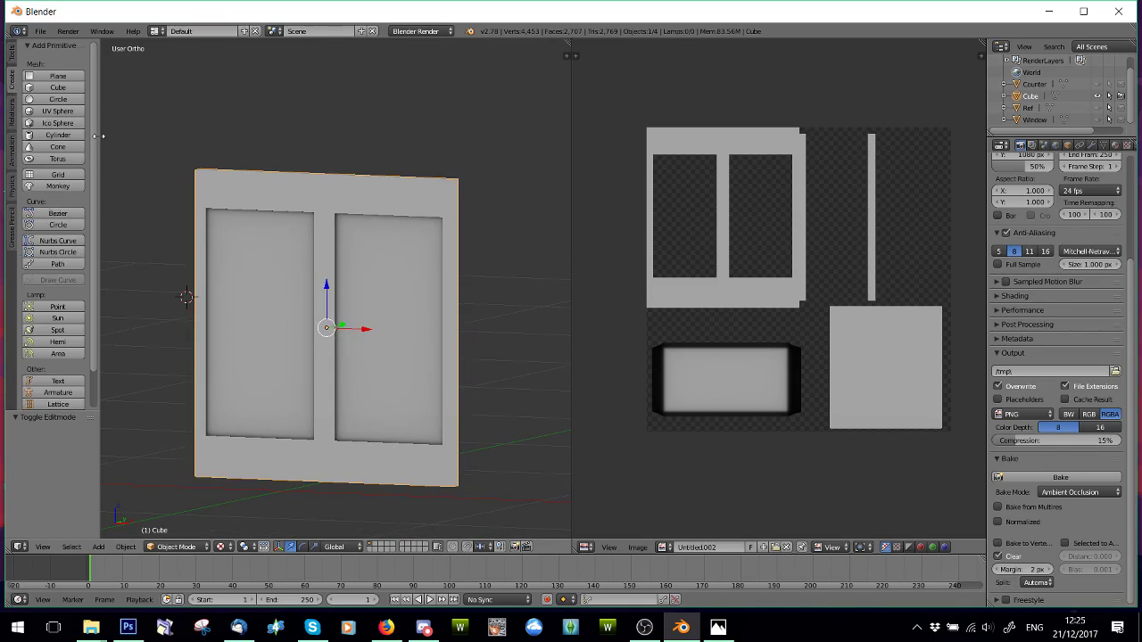
pyautogui.click(57, 75)
pyautogui.scroll(-6, 306, 256)
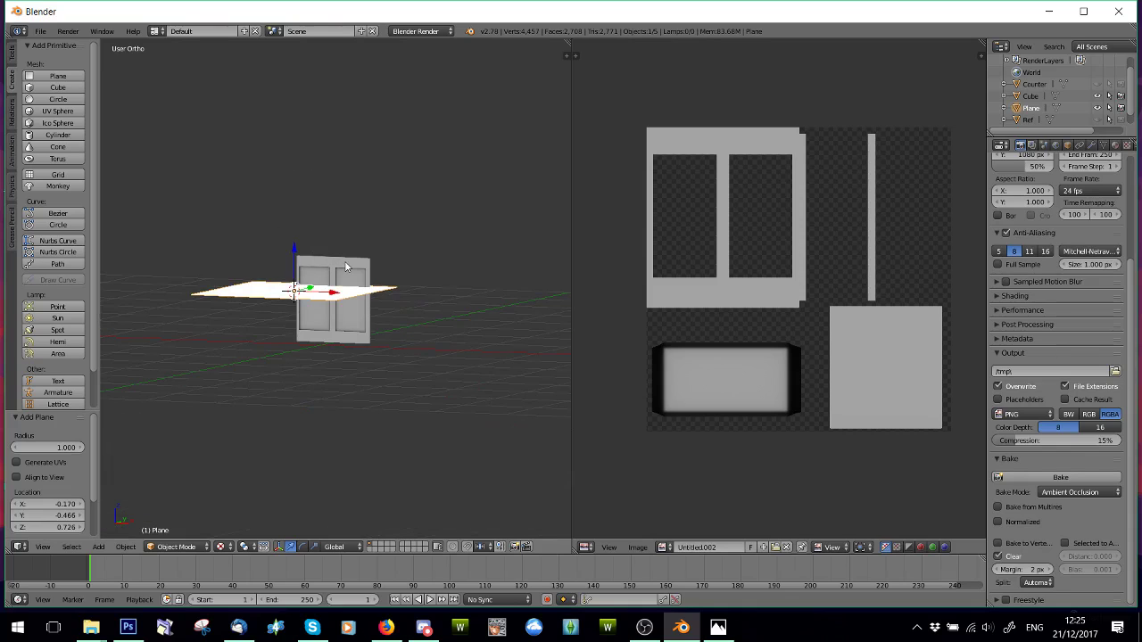
pyautogui.press('KP_3')
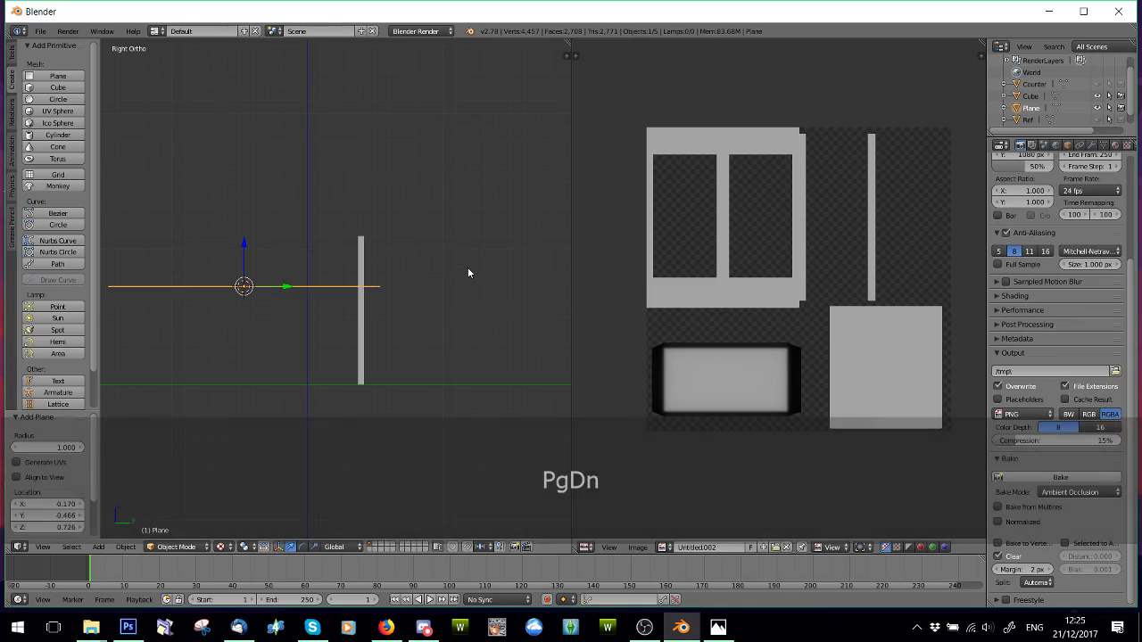
pyautogui.press('r')
pyautogui.press('9')
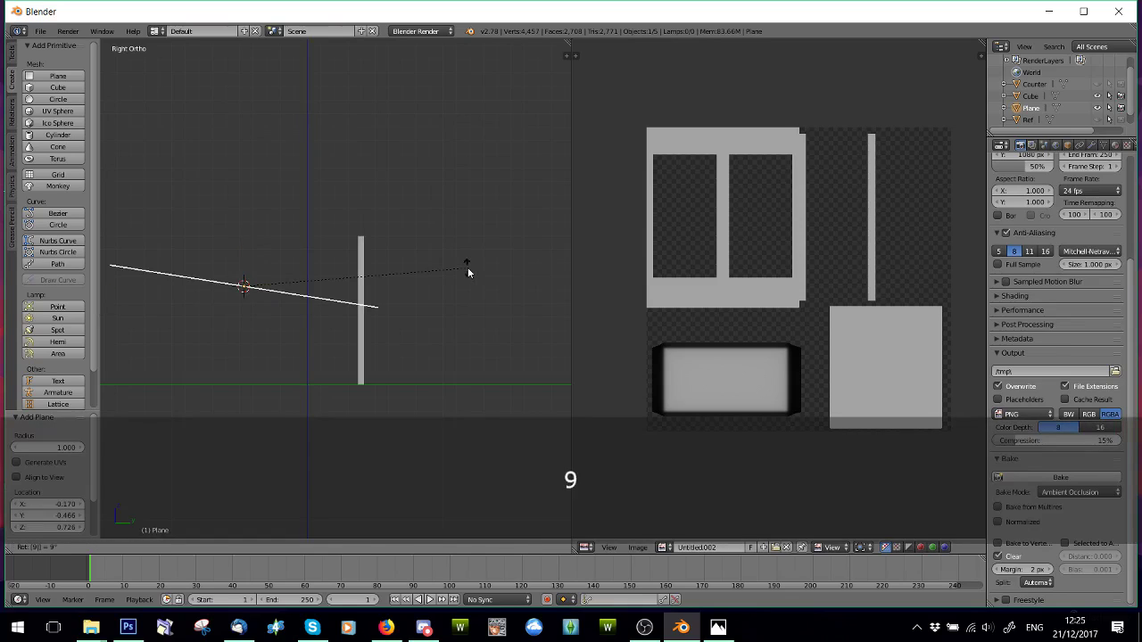
pyautogui.click(468, 272)
pyautogui.hotkey('ctrl', 'z')
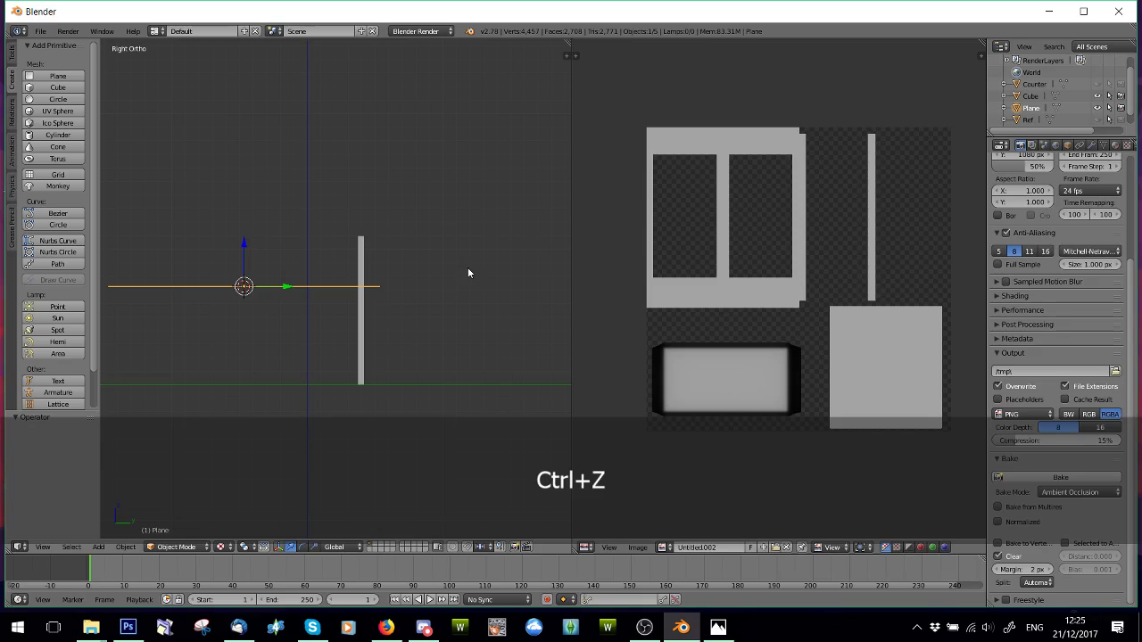
# - Rotate the plane 90° so it stands upright and move it about 0.89 along Y to the panel's back
pyautogui.write('r')
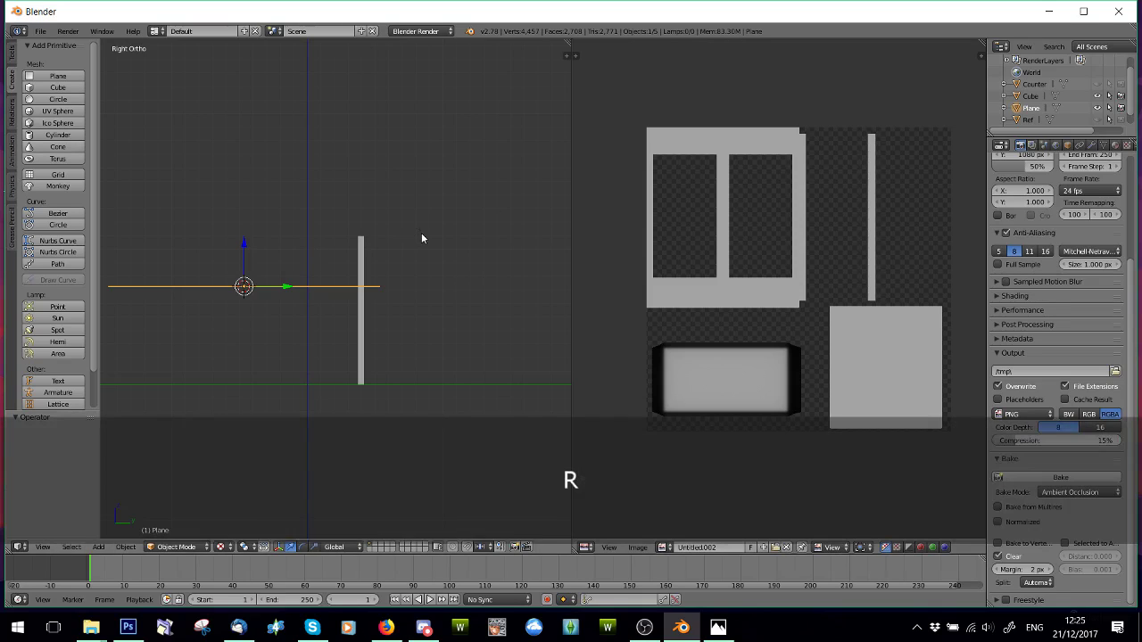
pyautogui.write('90')
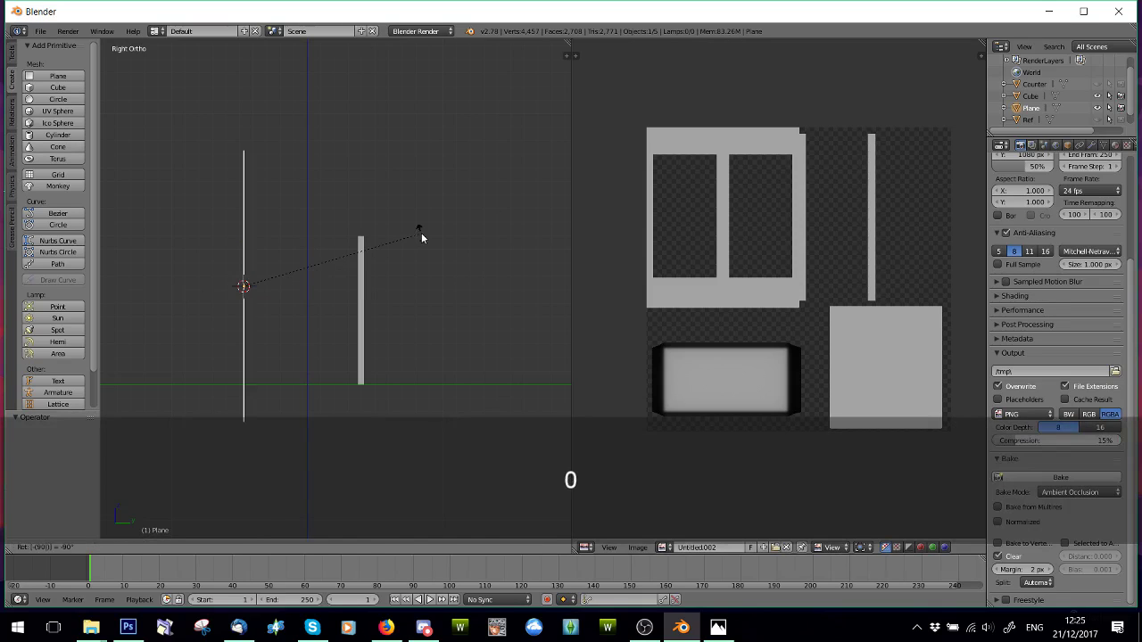
pyautogui.click(422, 237)
pyautogui.moveTo(277, 288); pyautogui.dragTo(396, 297)
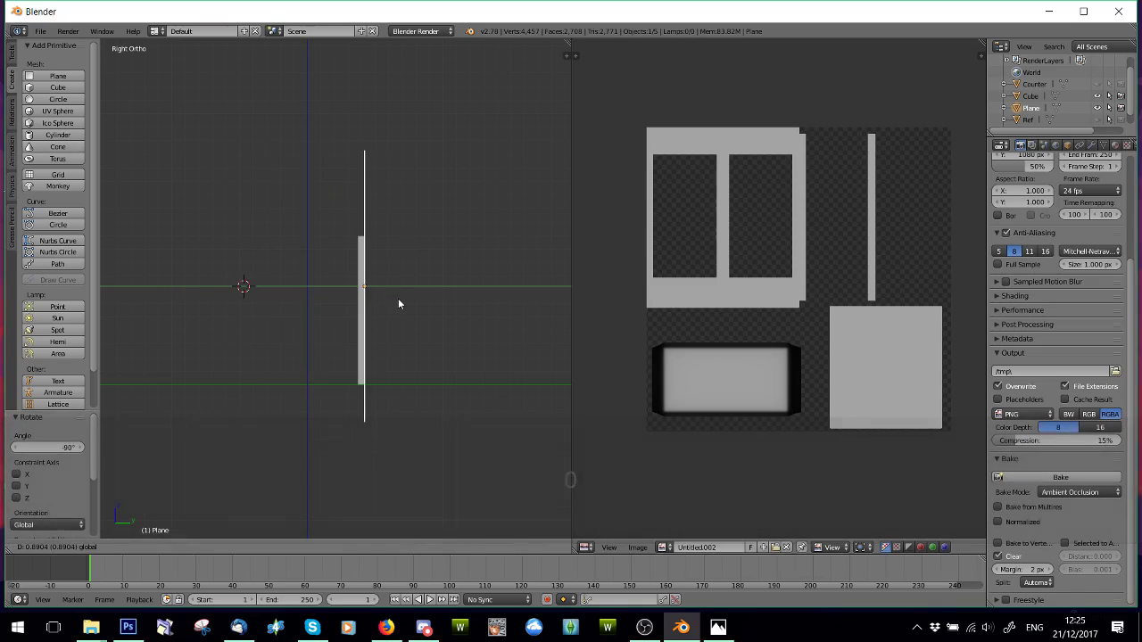
# - Nudge the plane along Y by about -0.005 and -0.001 so it sits flush against the panel's back face
pyautogui.scroll(6, 398, 299)
pyautogui.scroll(3, 420, 301)
pyautogui.moveTo(523, 277); pyautogui.dragTo(525, 278)
pyautogui.scroll(5, 524, 279)
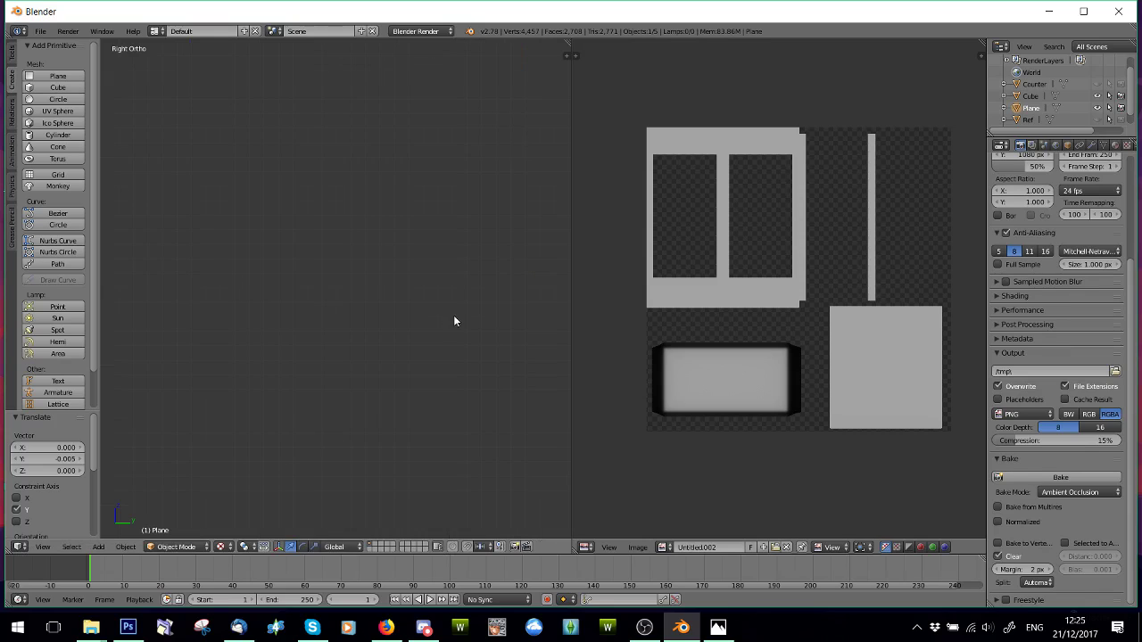
pyautogui.keyDown('shift'); pyautogui.moveTo(453, 315); pyautogui.dragTo(80, 399, button='middle'); pyautogui.keyUp('shift')
pyautogui.scroll(10, 327, 362)
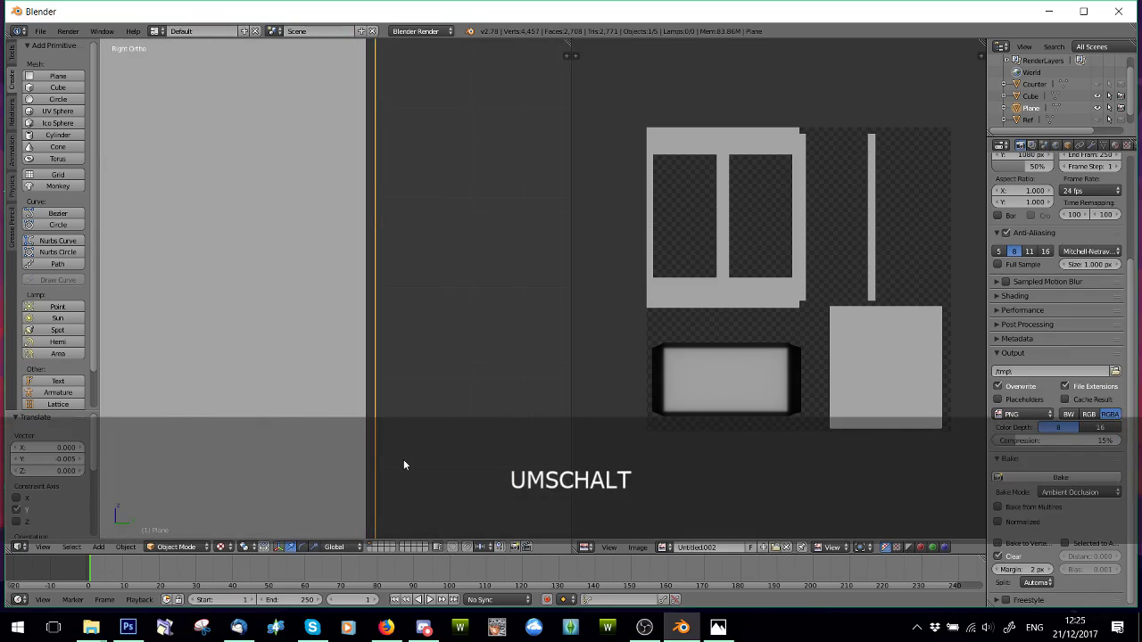
pyautogui.keyDown('shift'); pyautogui.scroll(-2, 403, 465); pyautogui.keyUp('shift')
pyautogui.moveTo(399, 498); pyautogui.dragTo(391, 502)
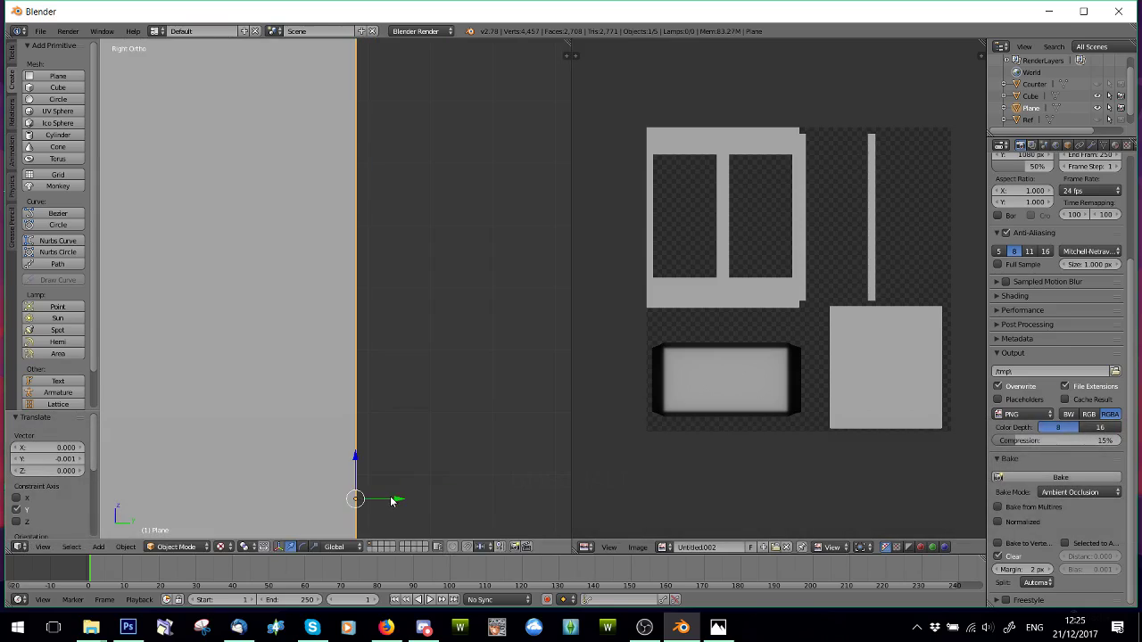
pyautogui.scroll(2, 393, 464)
pyautogui.scroll(-7, 394, 464)
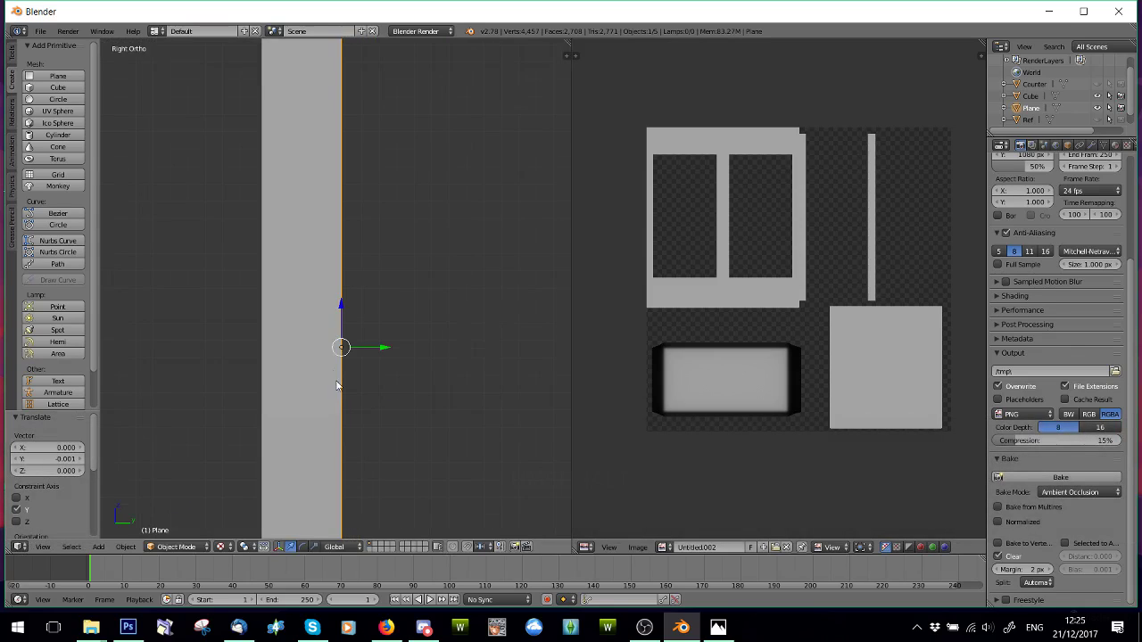
# - Put the plane in Edit Mode and unwrap its face into UV space
pyautogui.moveTo(338, 386); pyautogui.dragTo(393, 317, button='middle')
pyautogui.scroll(-5, 393, 317)
pyautogui.scroll(2, 414, 313)
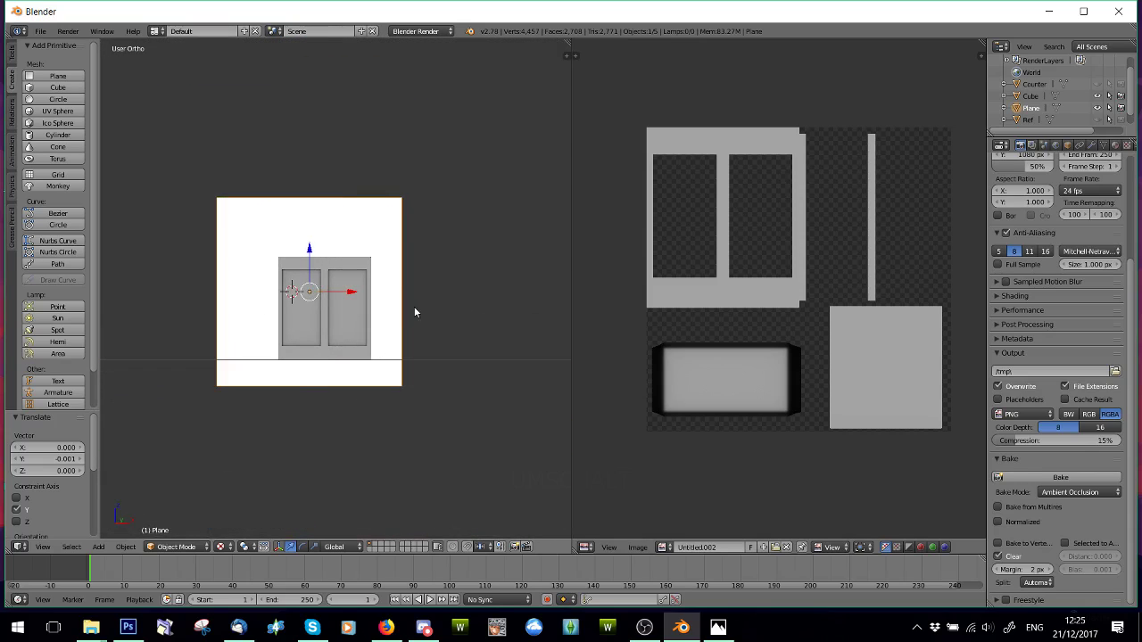
pyautogui.click(175, 546)
pyautogui.click(179, 520)
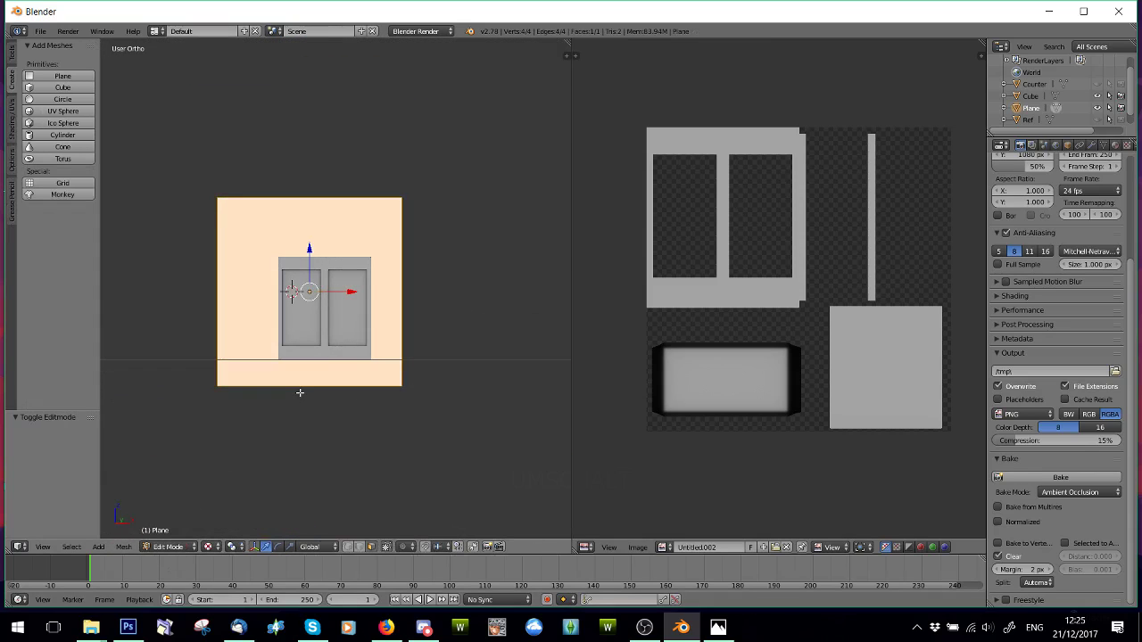
pyautogui.press('u')
pyautogui.click(301, 394)
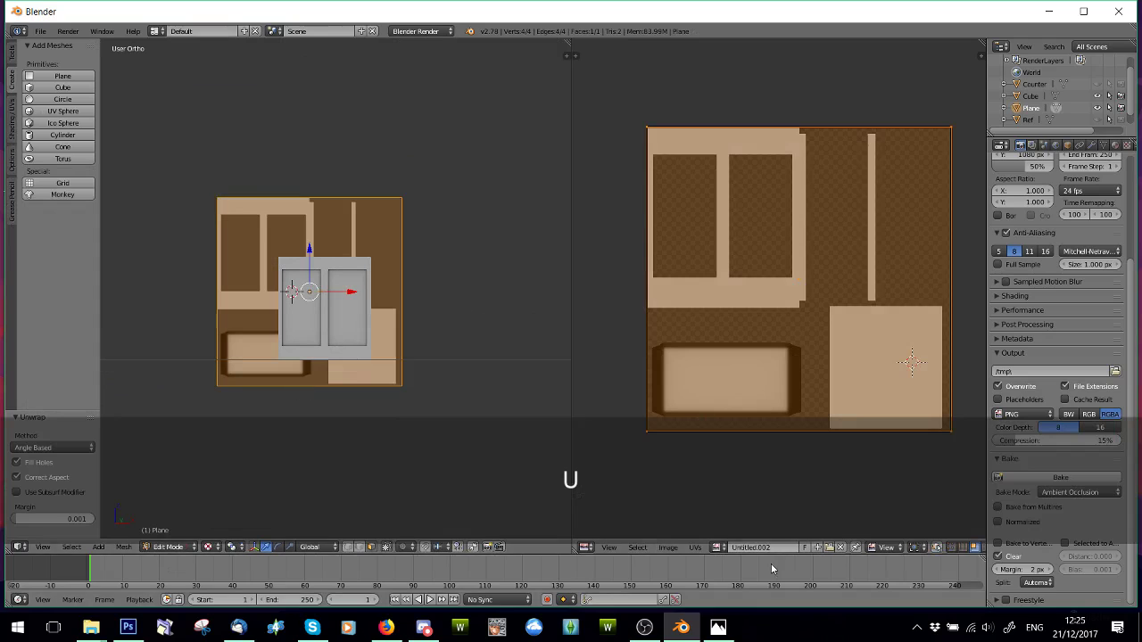
# - Load Shadow.dds from the General Images folder as the plane's texture image
pyautogui.click(670, 547)
pyautogui.click(691, 522)
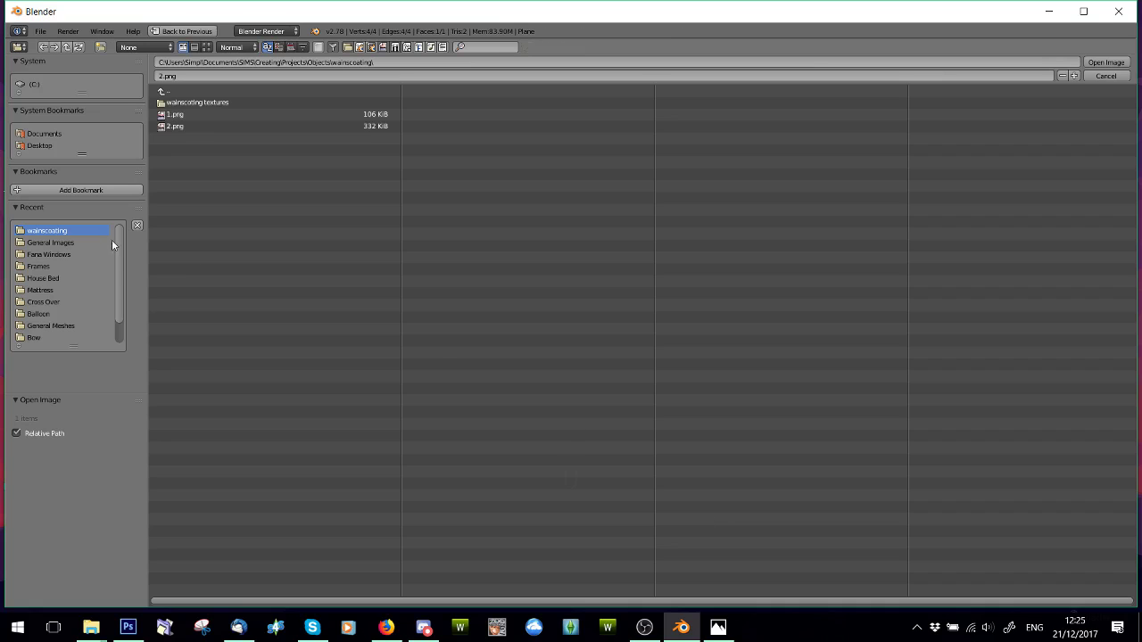
pyautogui.click(51, 244)
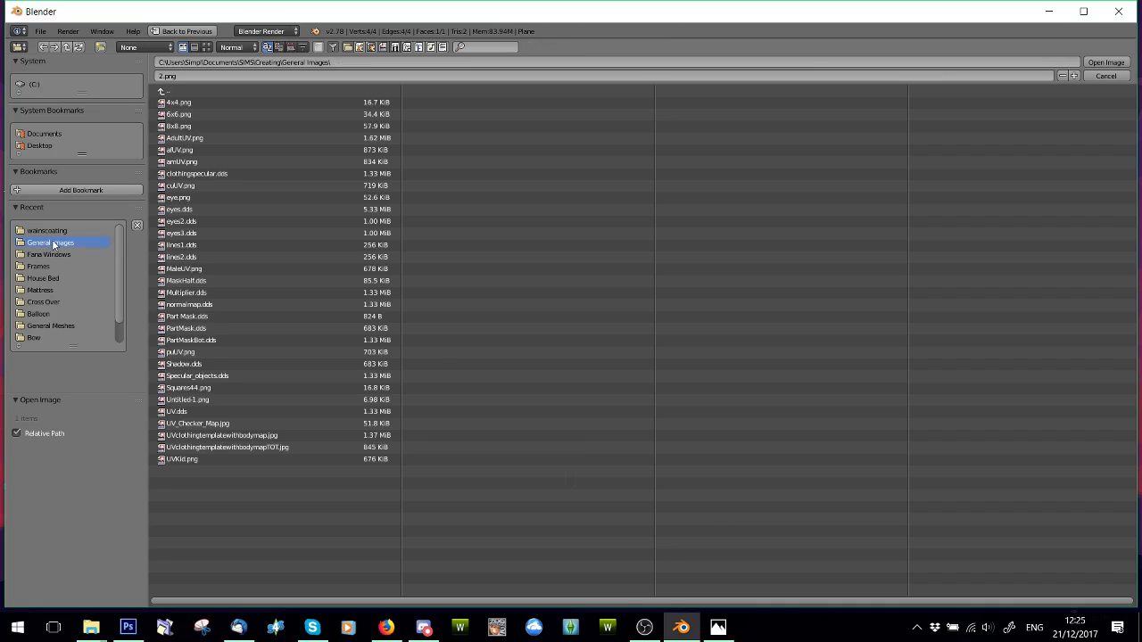
pyautogui.click(183, 364)
pyautogui.doubleClick(183, 364)
pyautogui.scroll(4, 290, 294)
pyautogui.scroll(-2, 290, 295)
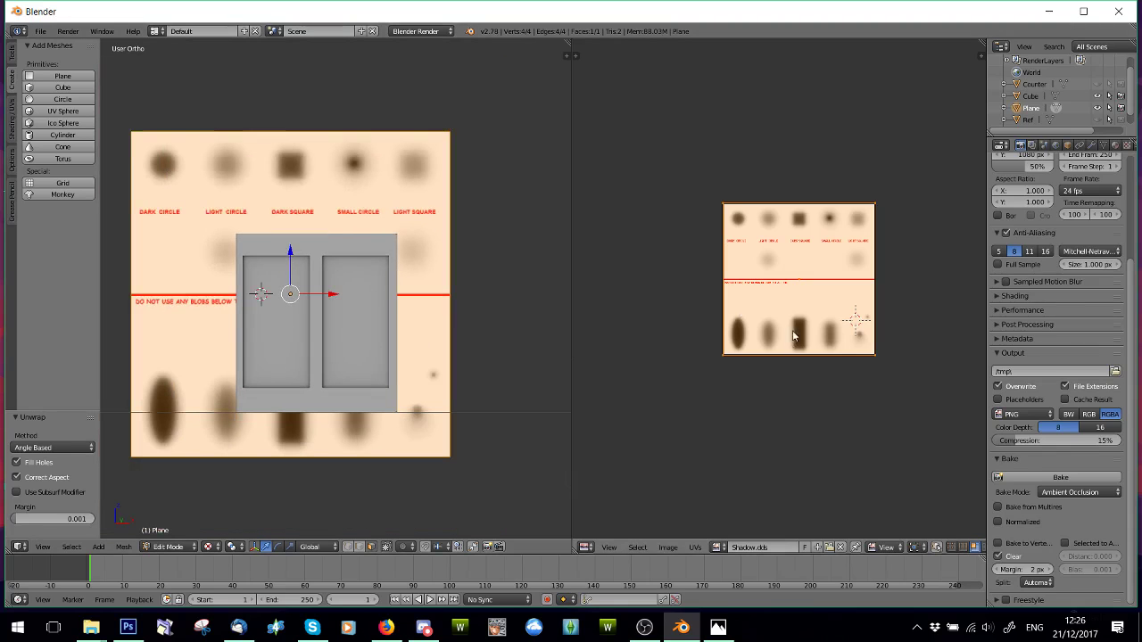
# - Scale the plane's UV face down by about 0.183 and again by about 0.701 to the size of one shadow blob
pyautogui.press('s')
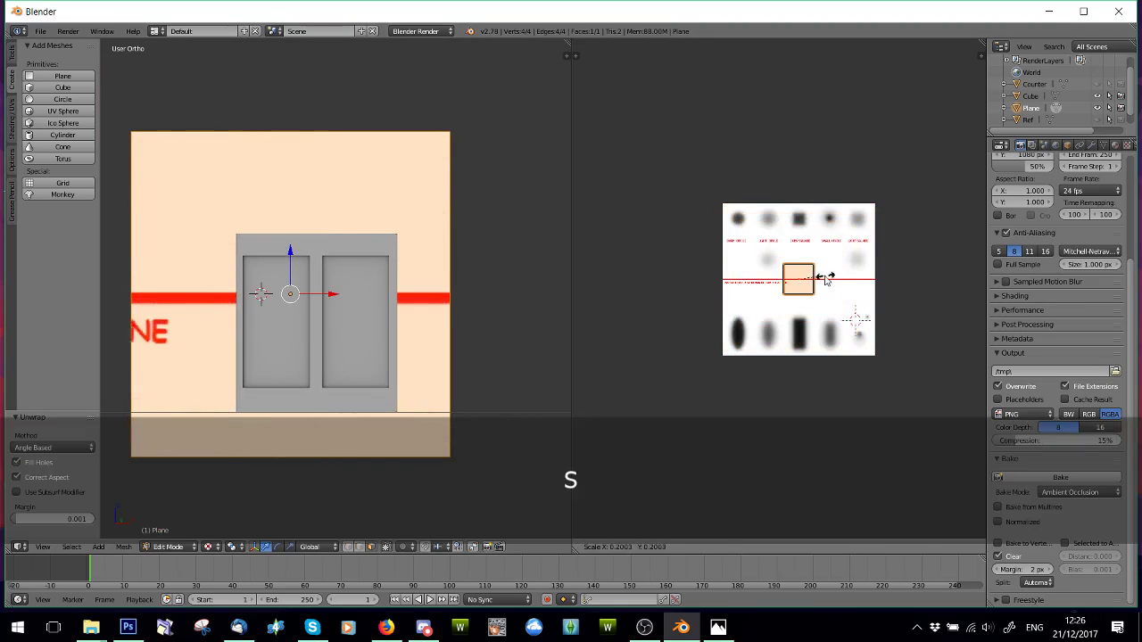
pyautogui.click(840, 291)
pyautogui.scroll(1, 839, 290)
pyautogui.moveTo(829, 348); pyautogui.dragTo(783, 396, button='middle')
pyautogui.scroll(2, 782, 399)
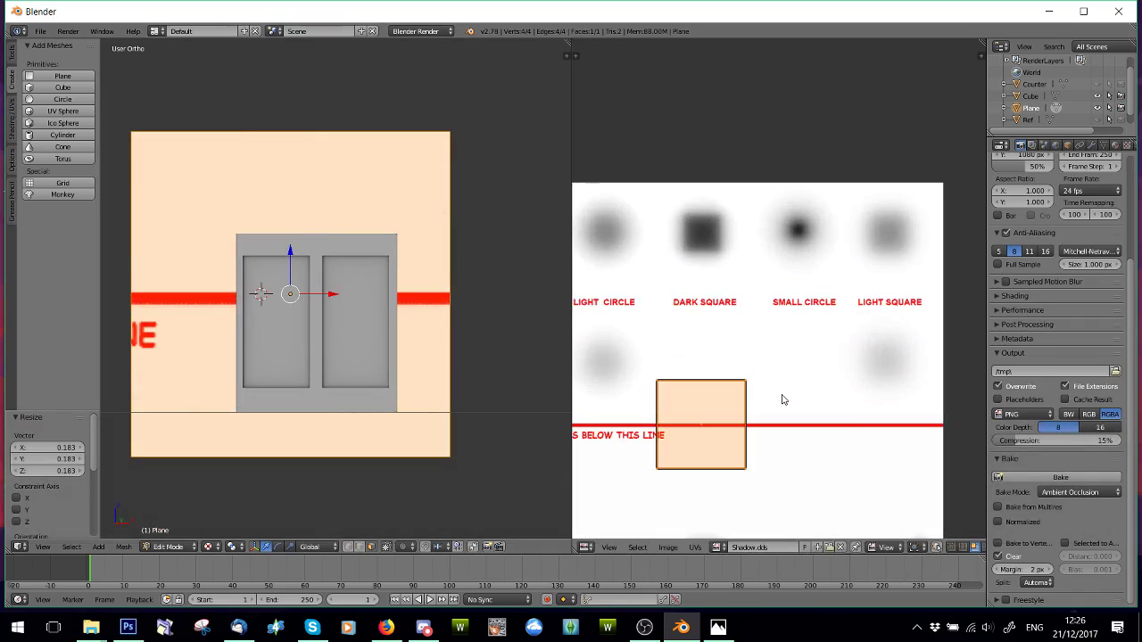
pyautogui.press('s')
pyautogui.click(757, 403)
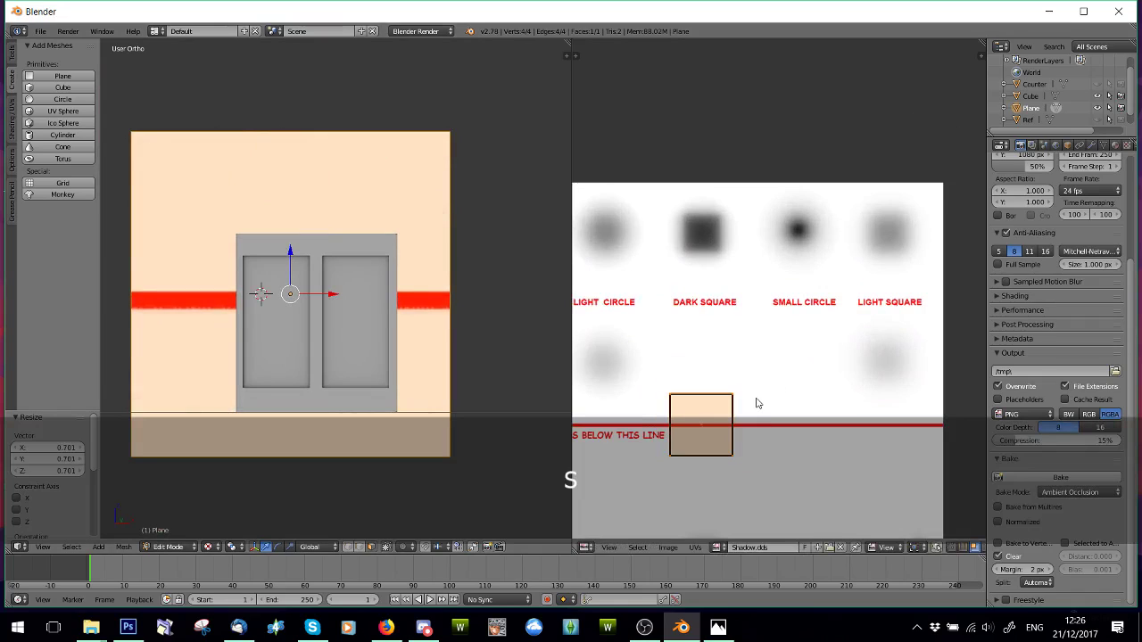
# - Move the plane's UV face up about 0.397 onto the dark square shadow and check the shadow behind the panel
pyautogui.press('g')
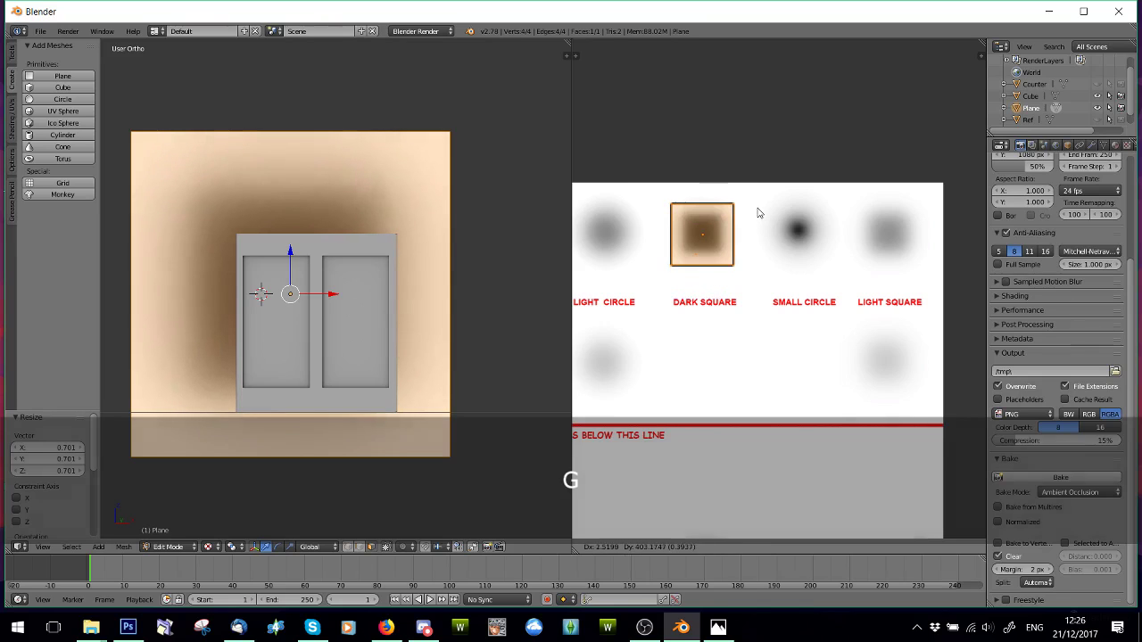
pyautogui.click(756, 212)
pyautogui.scroll(-1, 295, 303)
pyautogui.keyDown('shift'); pyautogui.moveTo(268, 294); pyautogui.dragTo(309, 339, button='middle'); pyautogui.keyUp('shift')
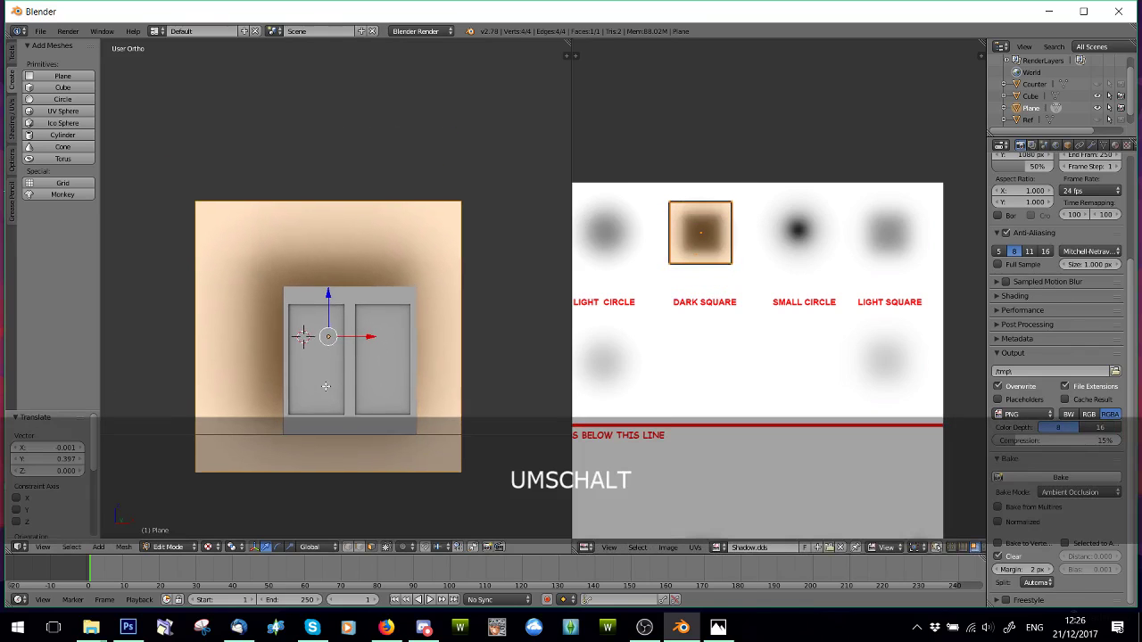
pyautogui.click(574, 325)
pyautogui.scroll(-1, 567, 327)
pyautogui.scroll(2, 568, 327)
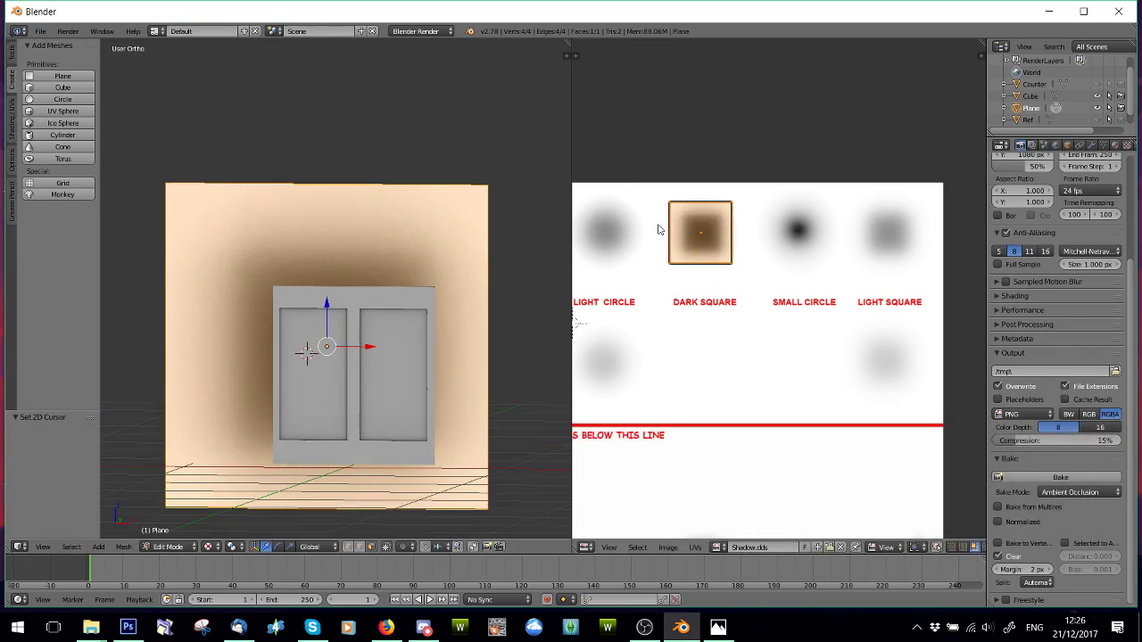
# - Nudge the plane's UV face about 0.002 along X and -0.002 along Y to centre it on the dark square shadow
pyautogui.scroll(4, 755, 248)
pyautogui.scroll(-2, 705, 241)
pyautogui.press('shift')
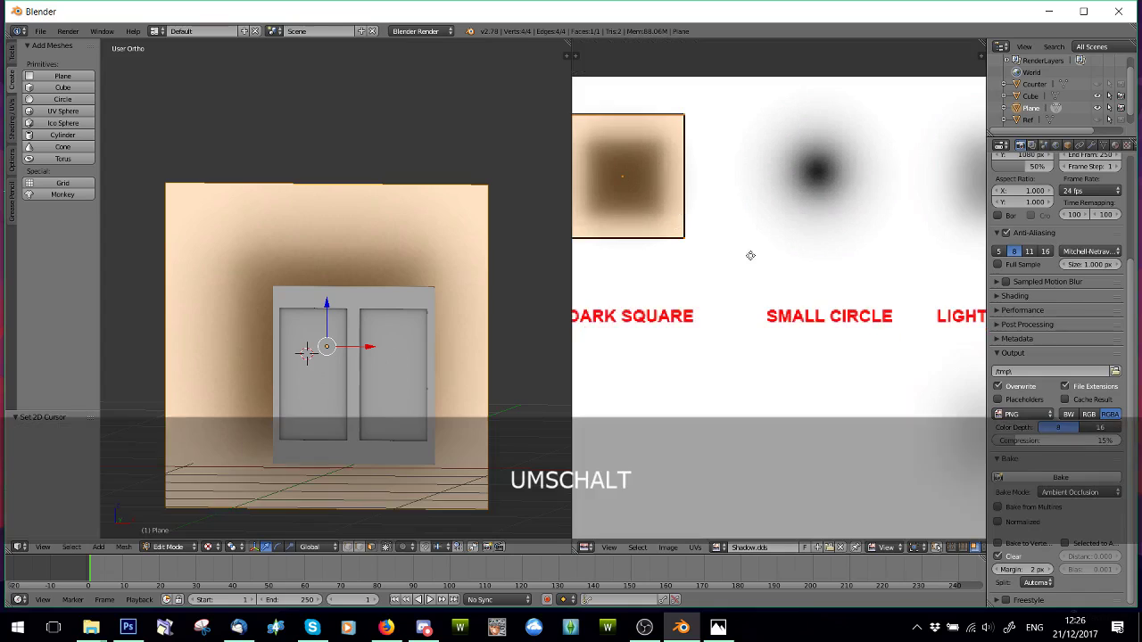
pyautogui.scroll(4, 750, 256)
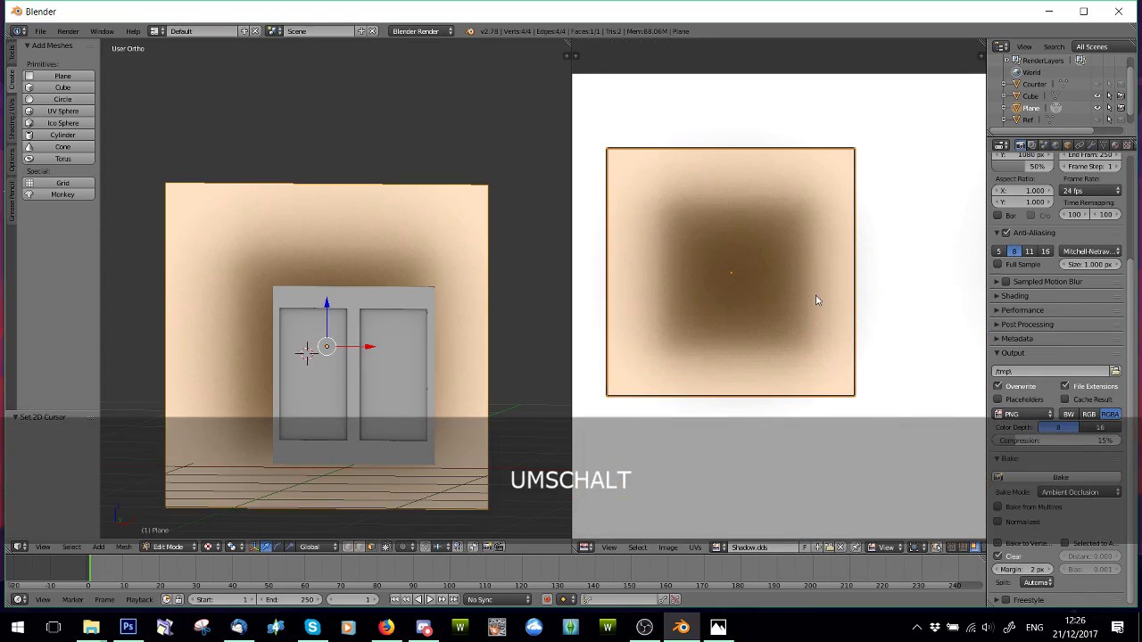
pyautogui.press('g')
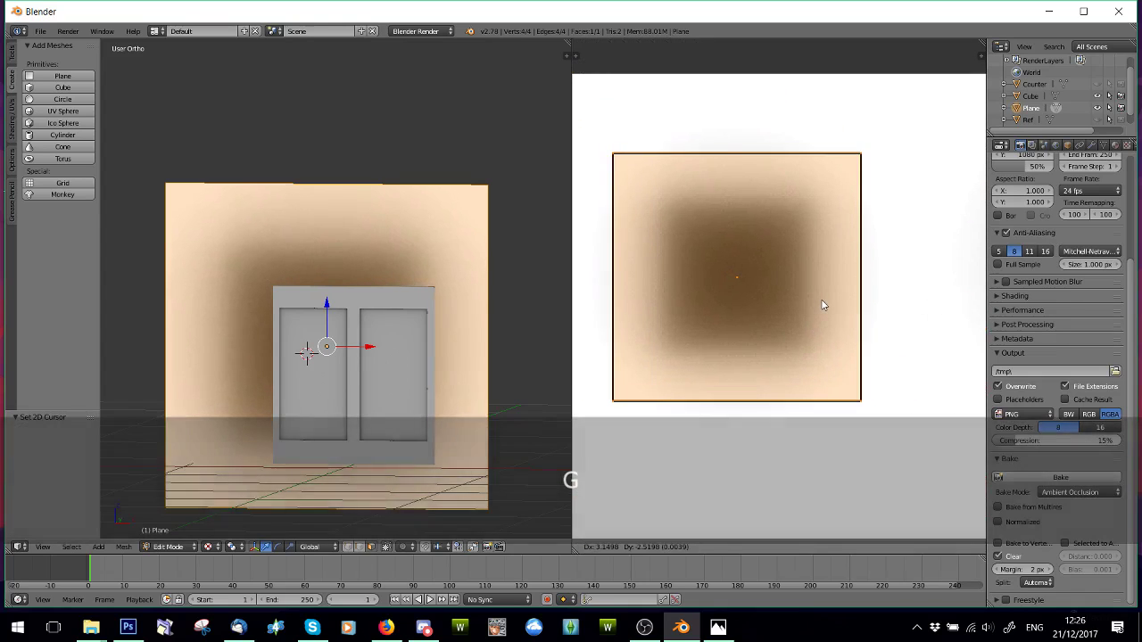
pyautogui.click(818, 299)
pyautogui.scroll(-3, 818, 299)
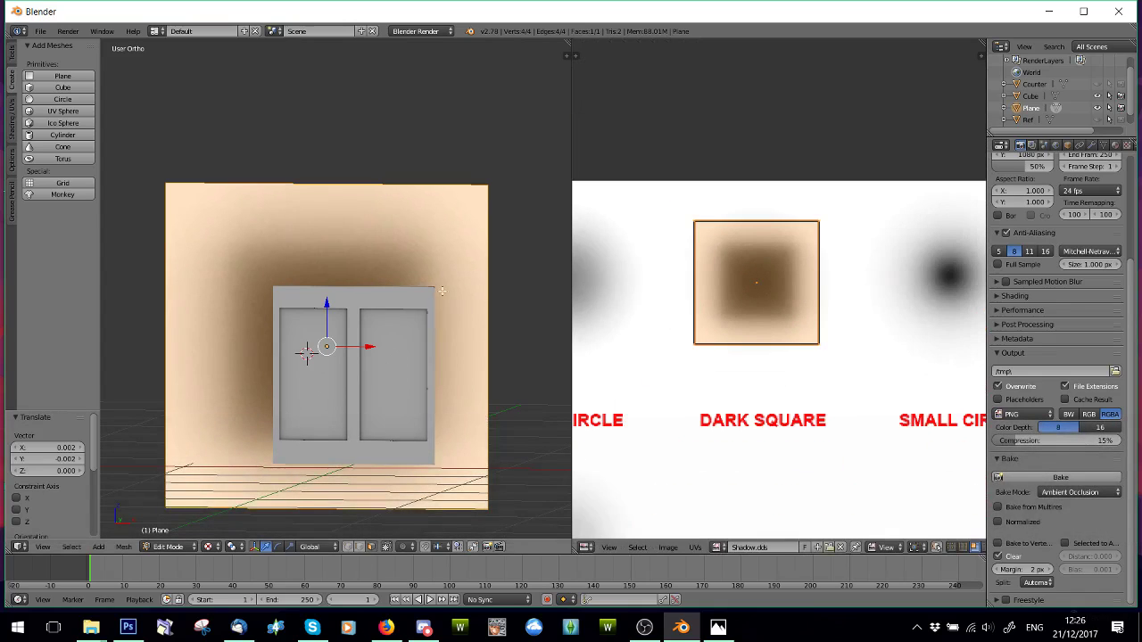
# - Check the shadow without the selection, then centre the whole plane behind the panel in front view, lowering it about 0.168 along Z
pyautogui.press('a')
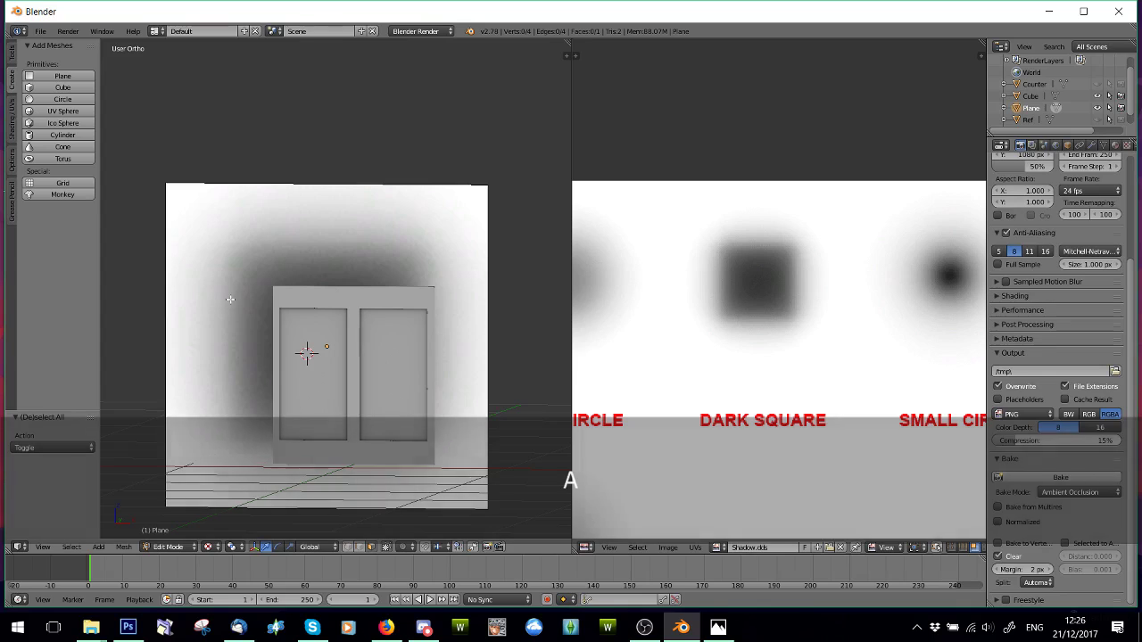
pyautogui.press('a')
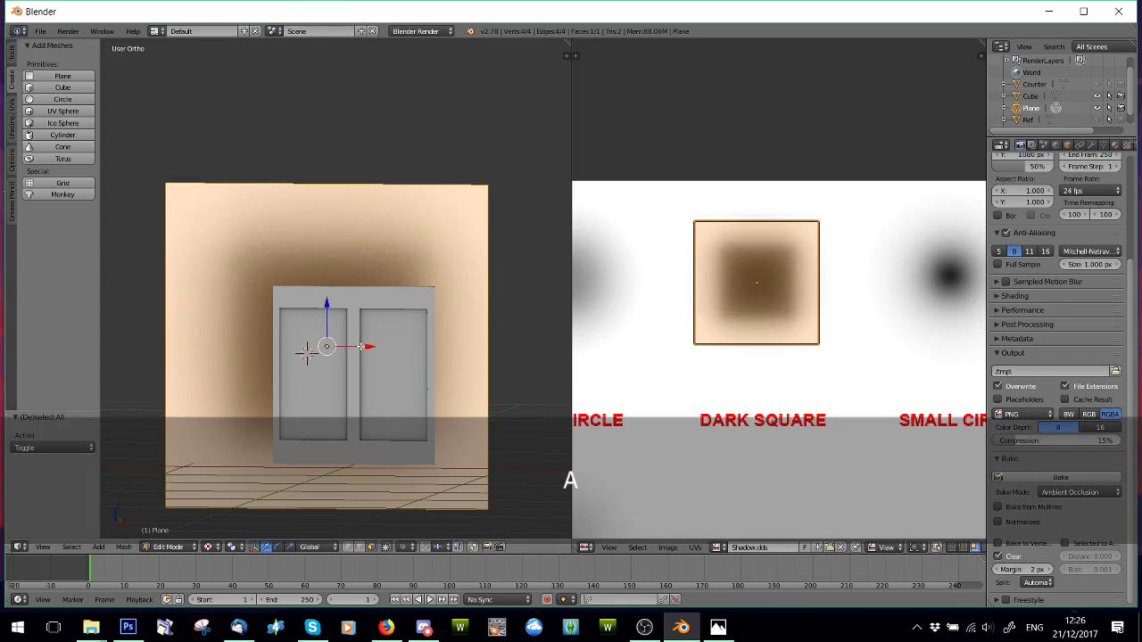
pyautogui.press('KP_1')
pyautogui.moveTo(362, 347); pyautogui.dragTo(385, 349)
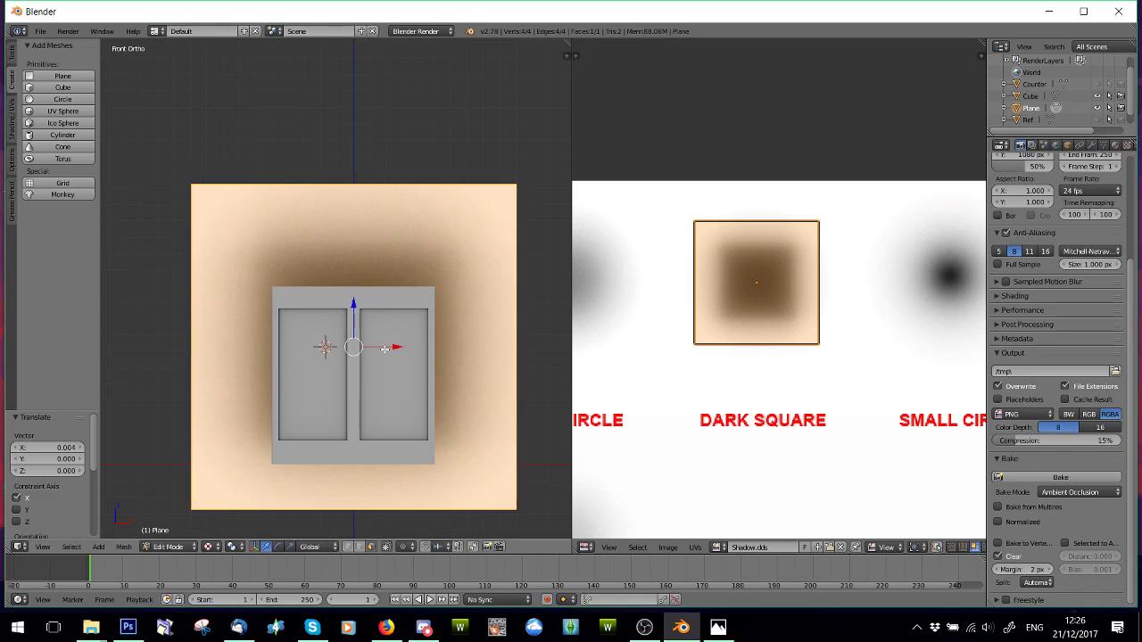
pyautogui.moveTo(357, 307); pyautogui.dragTo(349, 336)
pyautogui.scroll(-1, 306, 328)
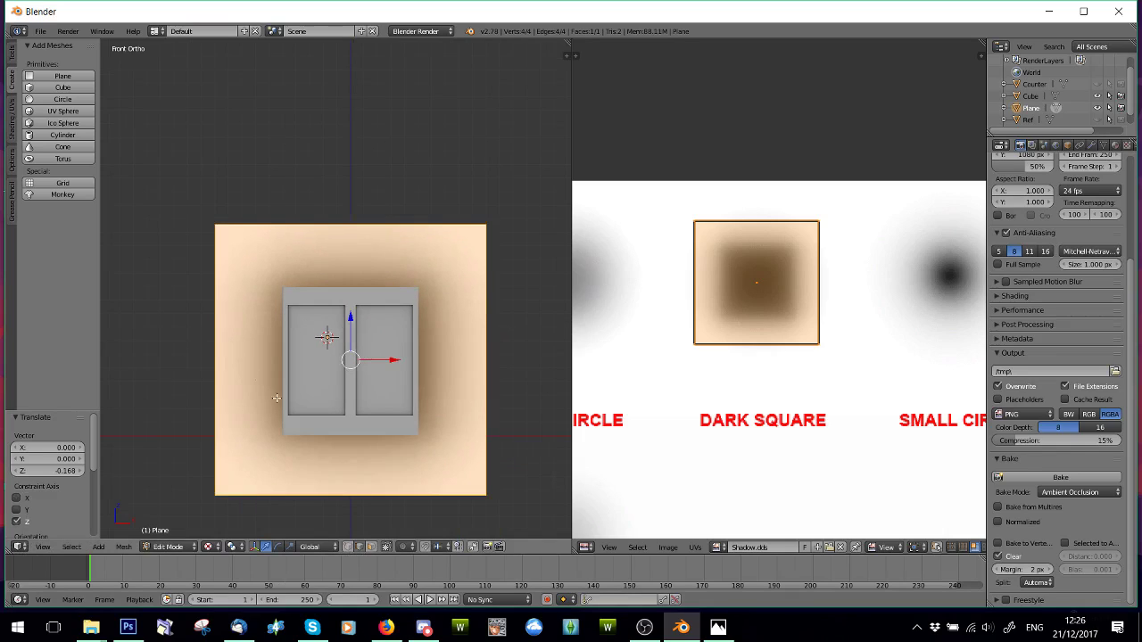
# - Bring the plane's left edge in about 0.228, its upper edge down about 0.237 and its right edge in about 0.259
pyautogui.rightClick(228, 363)
pyautogui.moveTo(239, 361); pyautogui.dragTo(270, 364)
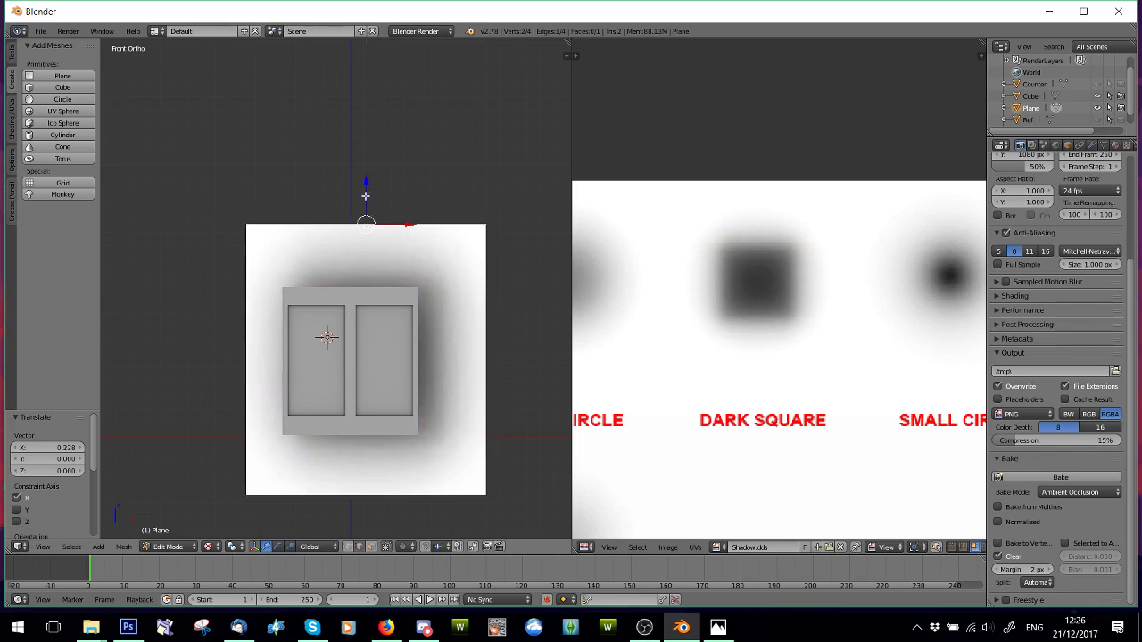
pyautogui.moveTo(365, 196); pyautogui.dragTo(360, 228)
pyautogui.rightClick(496, 383)
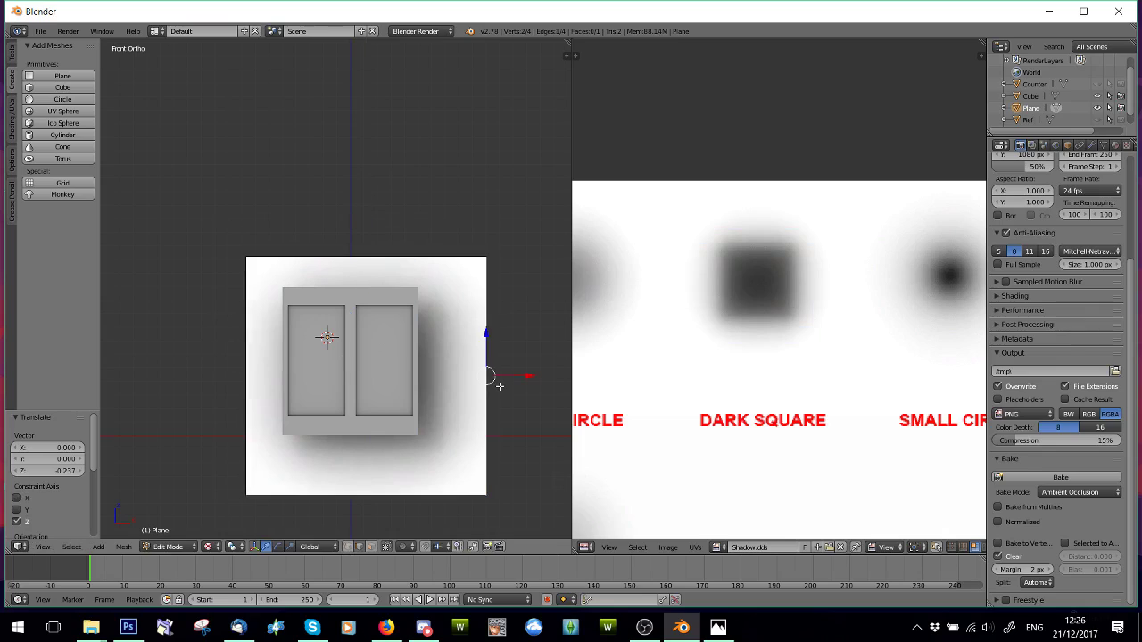
pyautogui.moveTo(521, 375); pyautogui.dragTo(482, 367)
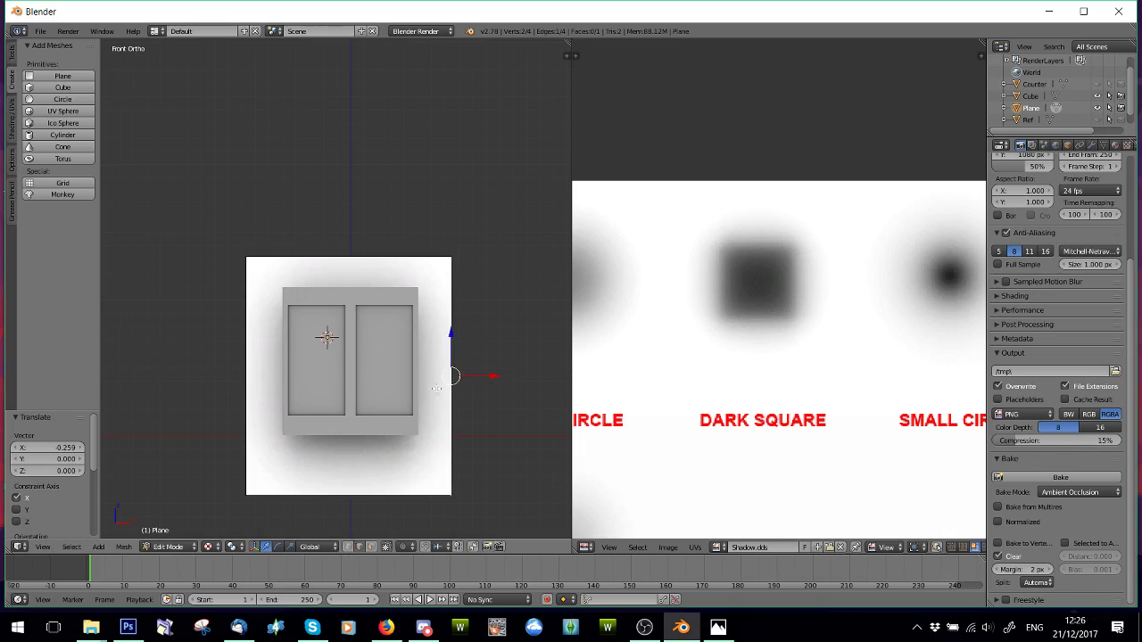
# - Tighten the plane around the panel, raising its lower edge, lowering its upper edge, and moving the left edge in about 0.088 and right about 0.079
pyautogui.rightClick(334, 499)
pyautogui.moveTo(351, 455); pyautogui.dragTo(371, 418)
pyautogui.moveTo(263, 366); pyautogui.dragTo(315, 336)
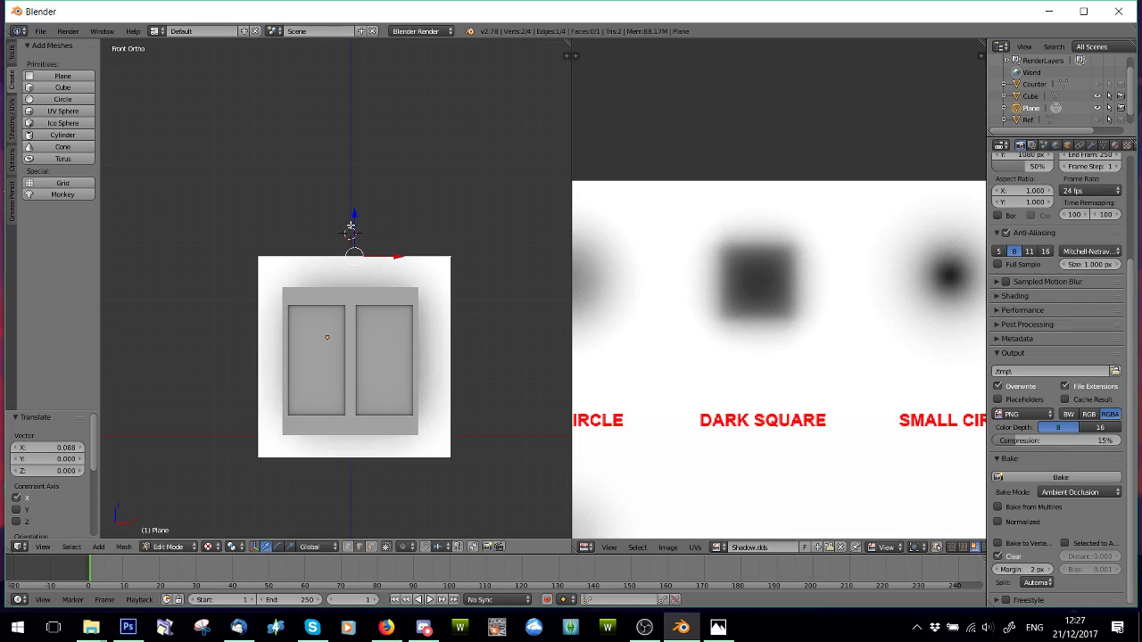
pyautogui.moveTo(350, 227); pyautogui.dragTo(351, 224)
pyautogui.rightClick(459, 360)
pyautogui.moveTo(475, 360); pyautogui.dragTo(467, 357)
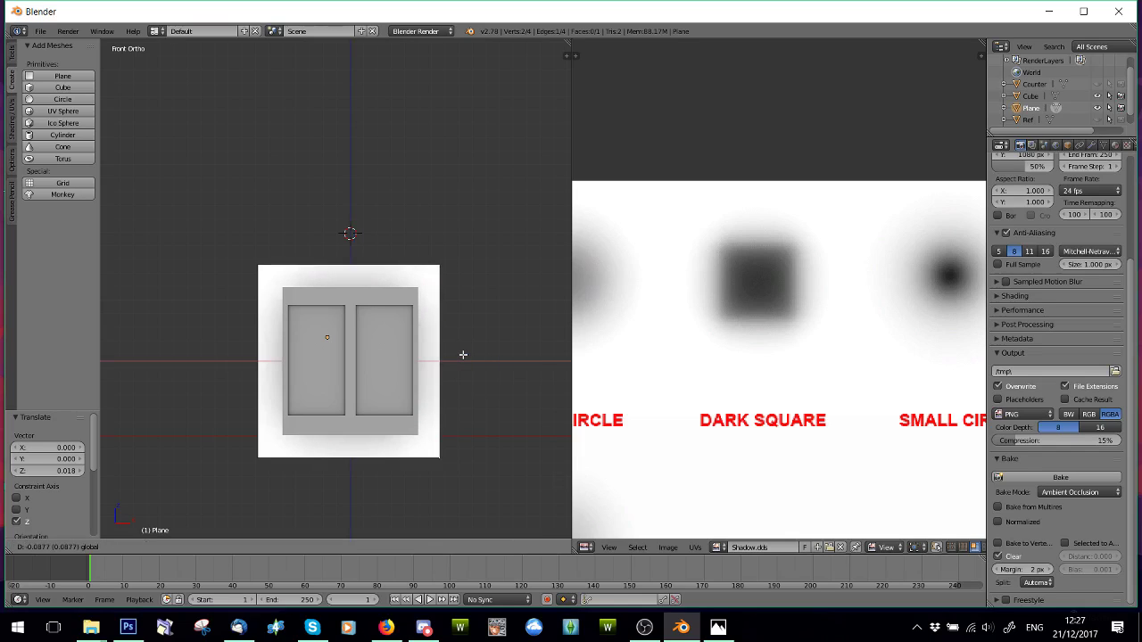
pyautogui.moveTo(464, 355); pyautogui.dragTo(465, 357)
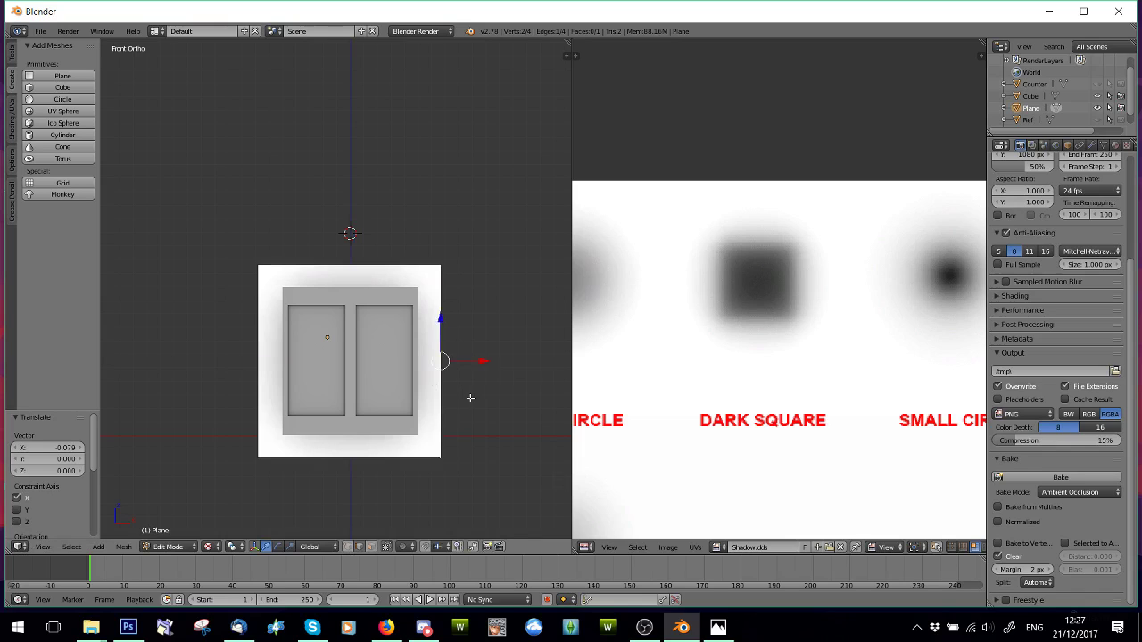
# - Deselect the plane's geometry, return to Object Mode and select the panel together with the plane
pyautogui.moveTo(462, 367)
pyautogui.mouseDown(button='middle')
pyautogui.moveTo(414, 375)
pyautogui.moveTo(448, 379)
pyautogui.mouseUp(button='middle')
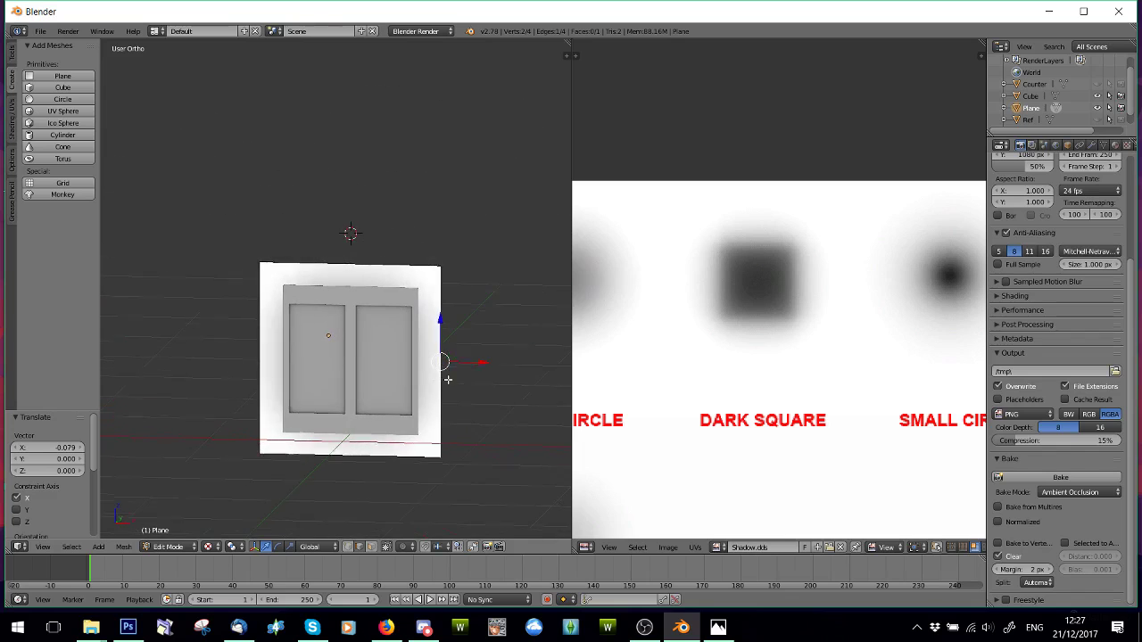
pyautogui.press('a')
pyautogui.press('Tab')
pyautogui.click(154, 546)
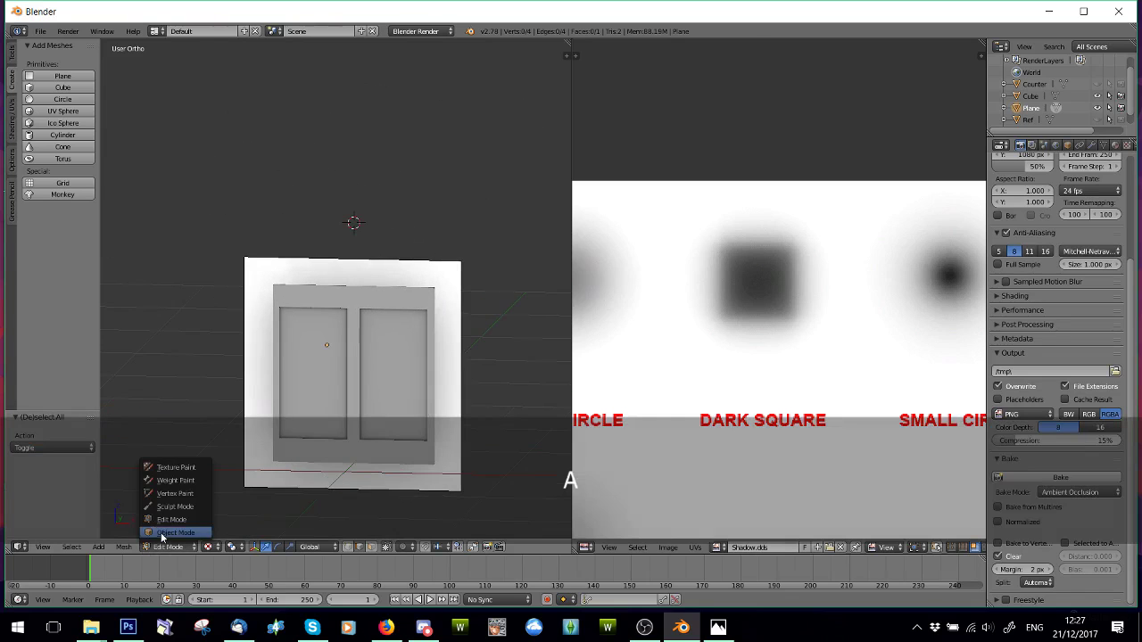
pyautogui.keyDown('shift'); pyautogui.rightClick(352, 321); pyautogui.keyUp('shift')
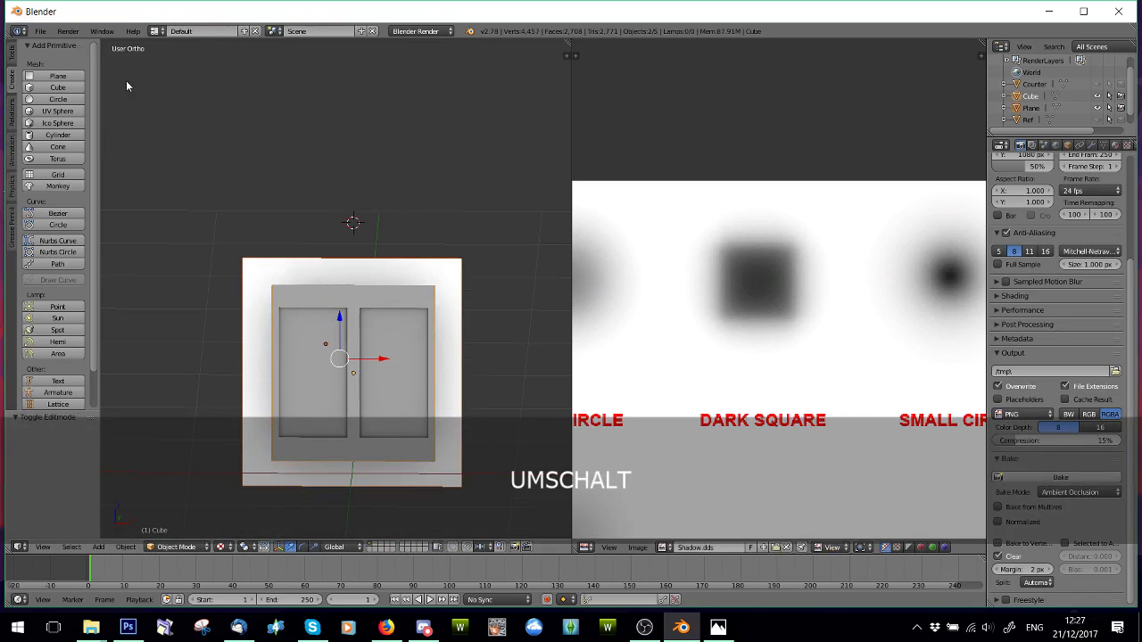
# - Export the models as Wavefront file 2a.obj to the wainscoating folder, with objects written as OBJ groups instead of OBJ objects
pyautogui.click(40, 31)
pyautogui.moveTo(50, 258)
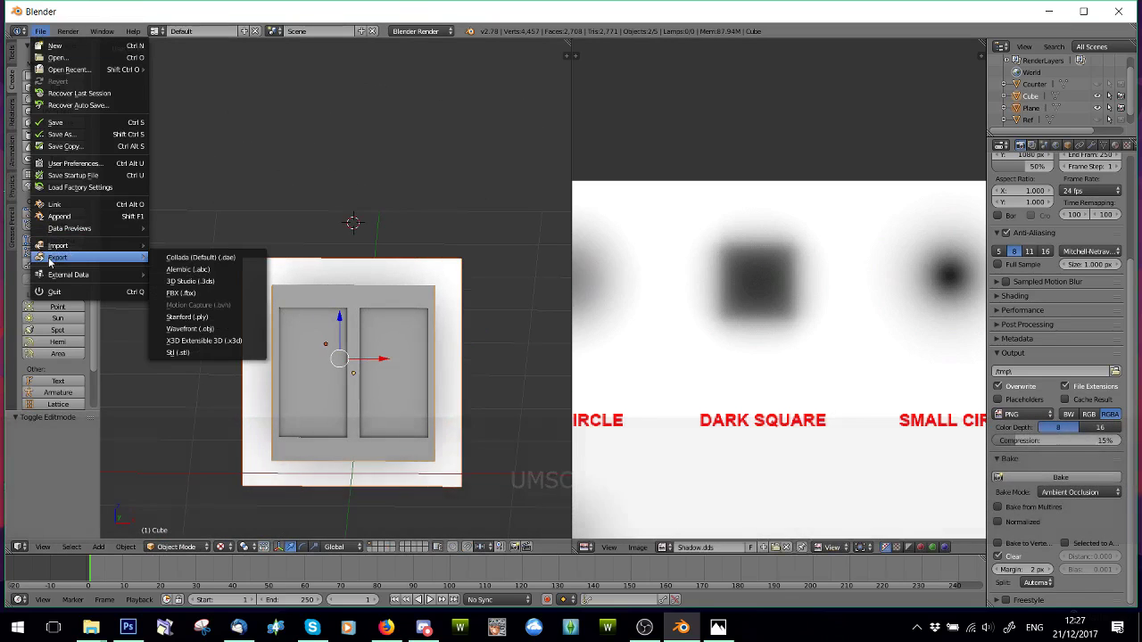
pyautogui.click(178, 328)
pyautogui.click(39, 242)
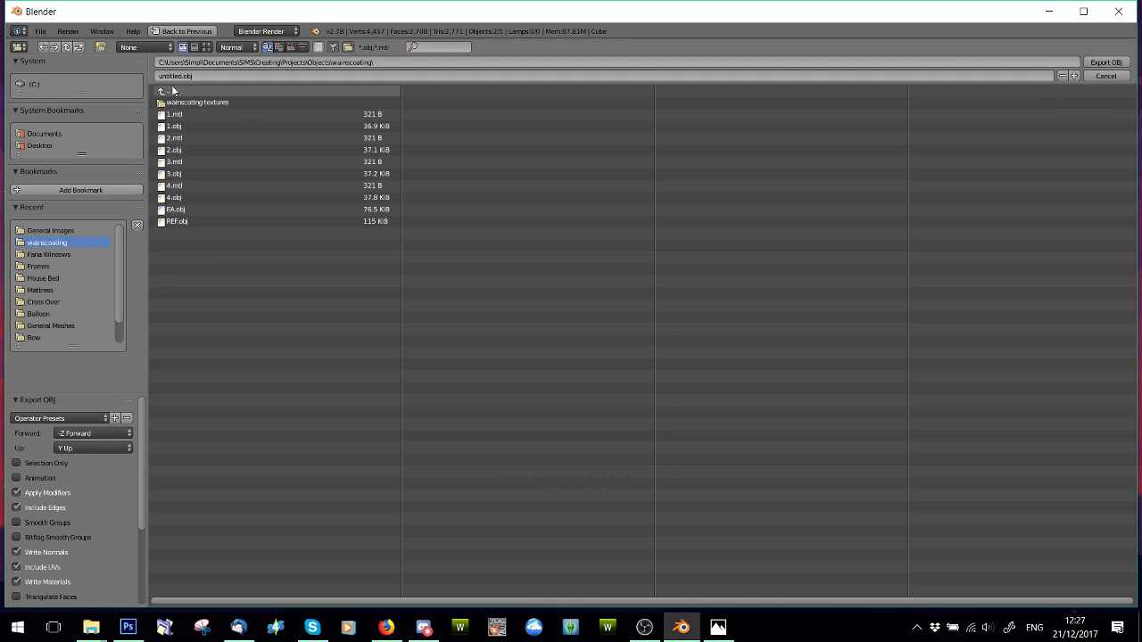
pyautogui.write('a')
pyautogui.scroll(-5, 18, 467)
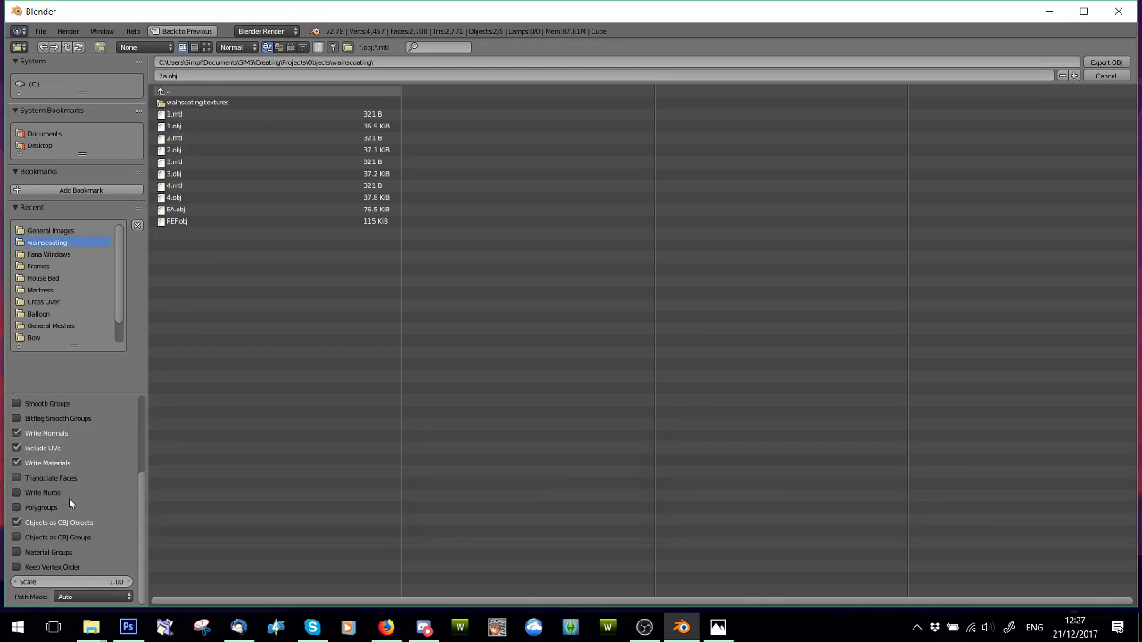
pyautogui.click(17, 537)
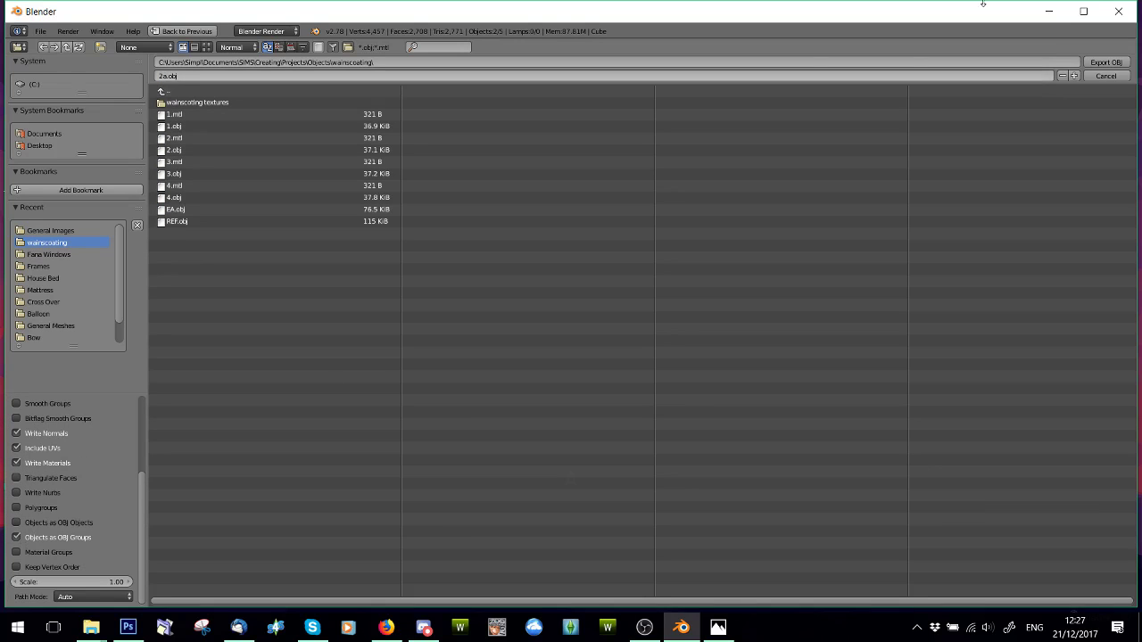
pyautogui.click(1112, 66)
# - Go to the desktop and launch MilkShape 3D
pyautogui.click(1141, 627)
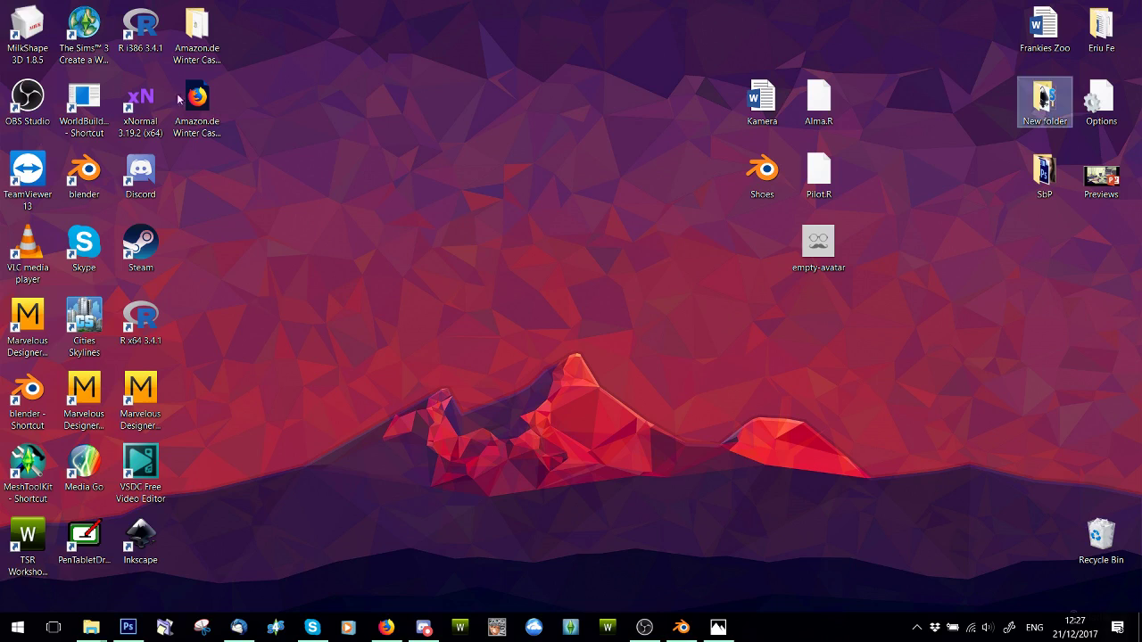
pyautogui.doubleClick(20, 19)
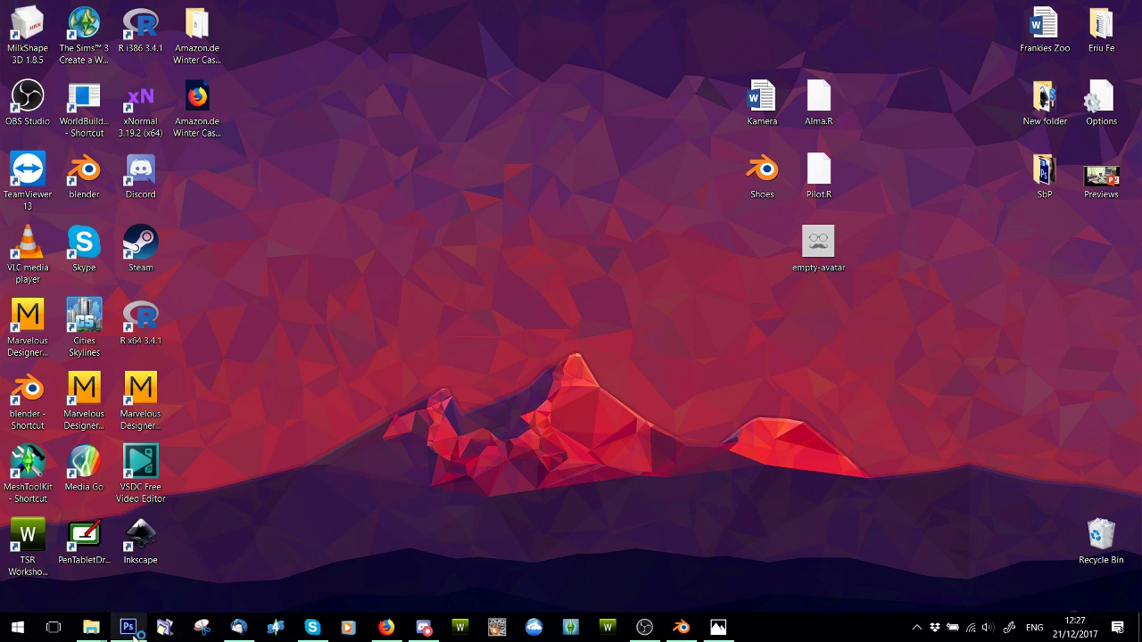
# - Switch to Photoshop and try to open file 2 from the wainscoating folder inside Objects
pyautogui.click(127, 628)
pyautogui.click(33, 8)
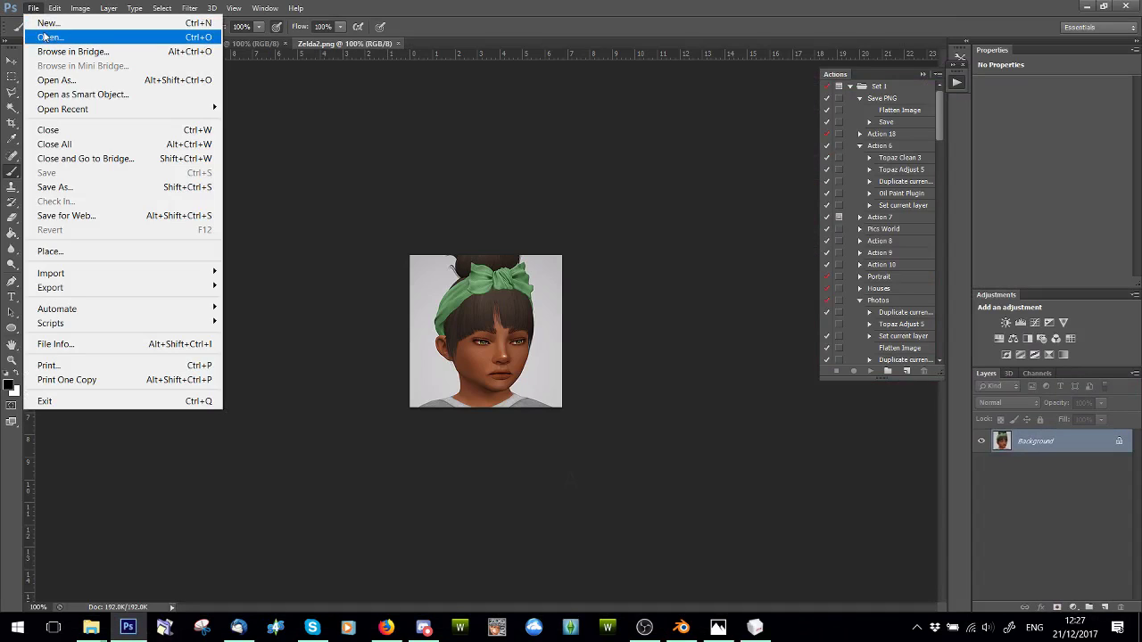
pyautogui.click(49, 33)
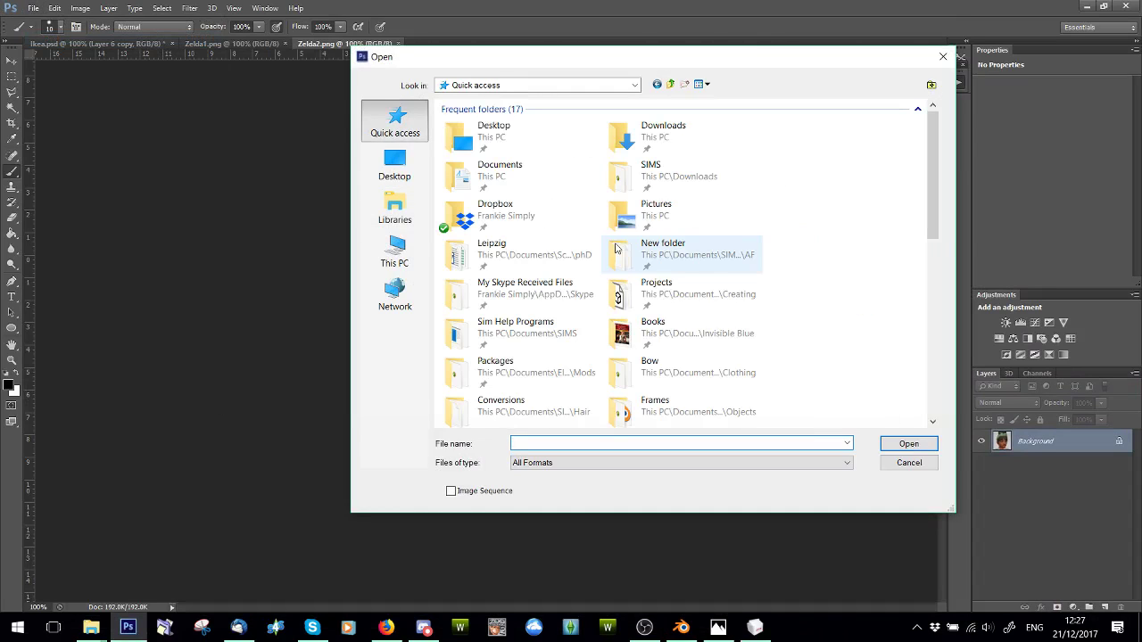
pyautogui.click(512, 208)
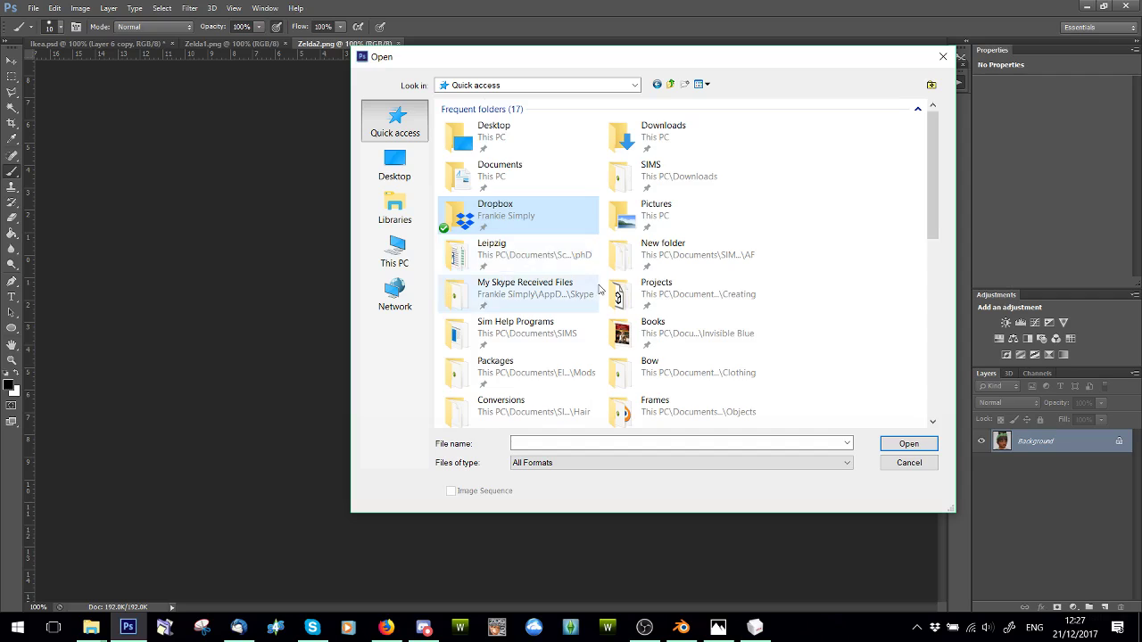
pyautogui.scroll(-5, 518, 286)
pyautogui.scroll(3, 625, 303)
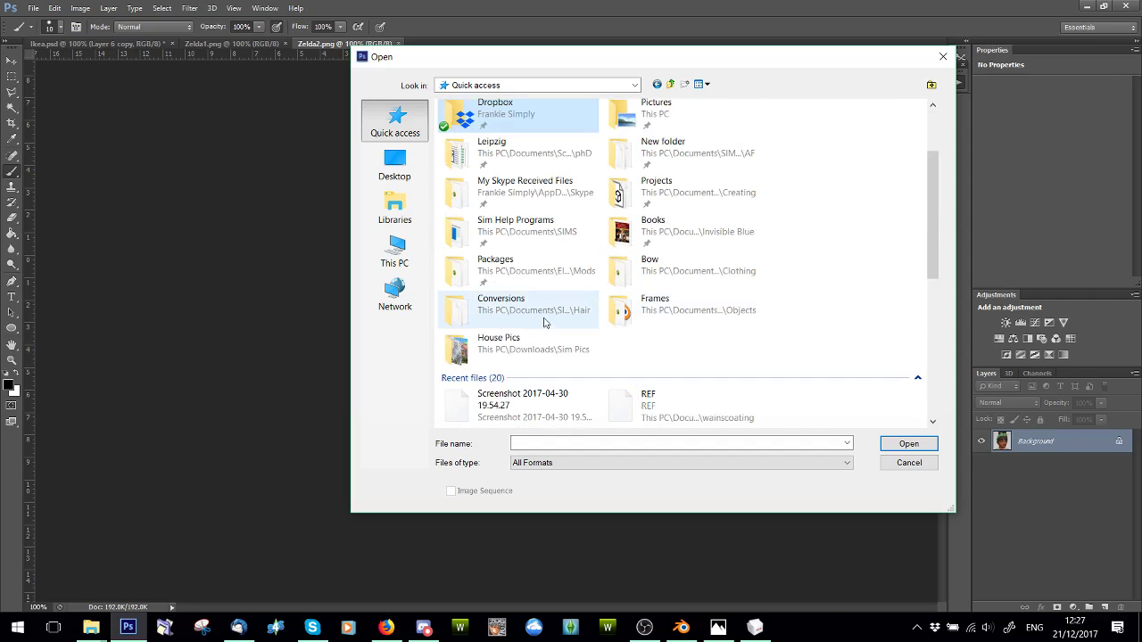
pyautogui.doubleClick(661, 308)
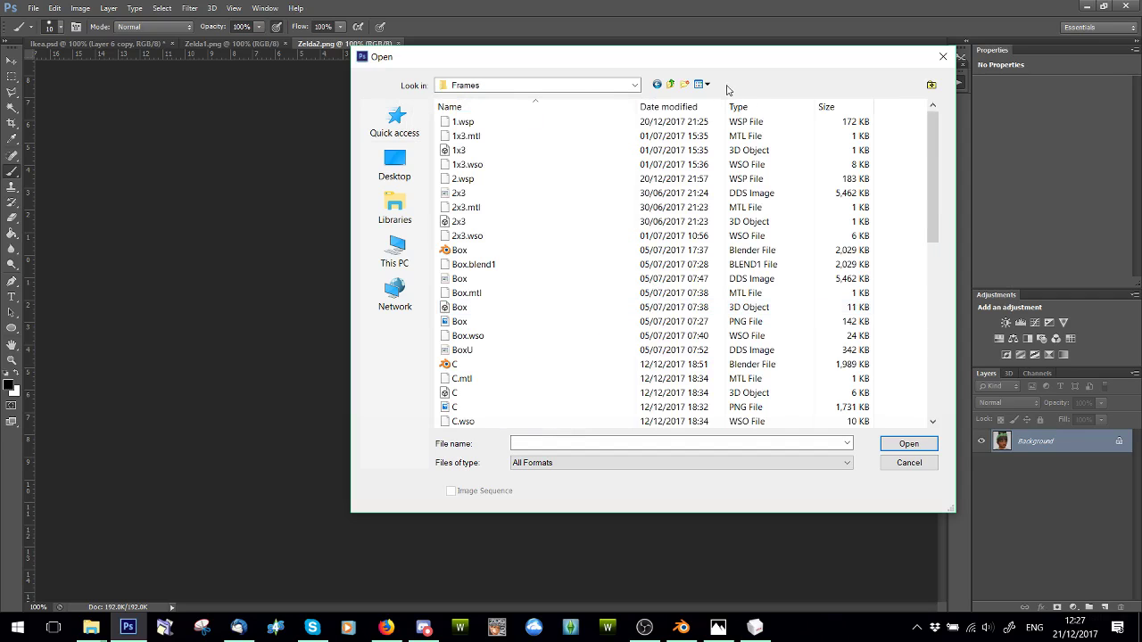
pyautogui.click(672, 85)
pyautogui.scroll(-12, 561, 176)
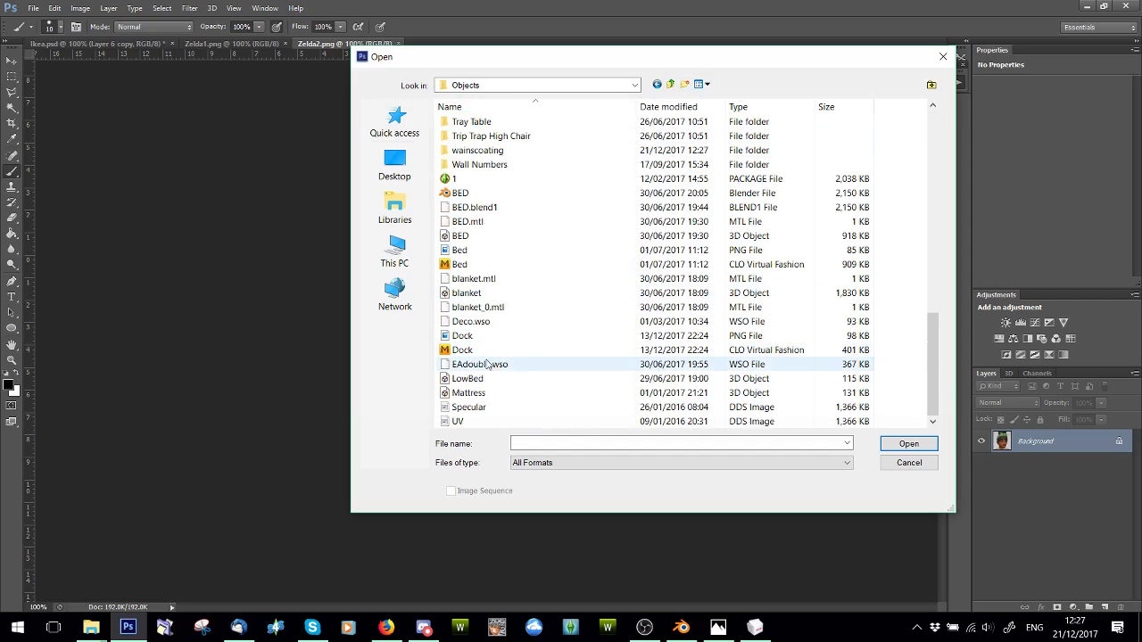
pyautogui.scroll(1, 486, 280)
pyautogui.doubleClick(473, 279)
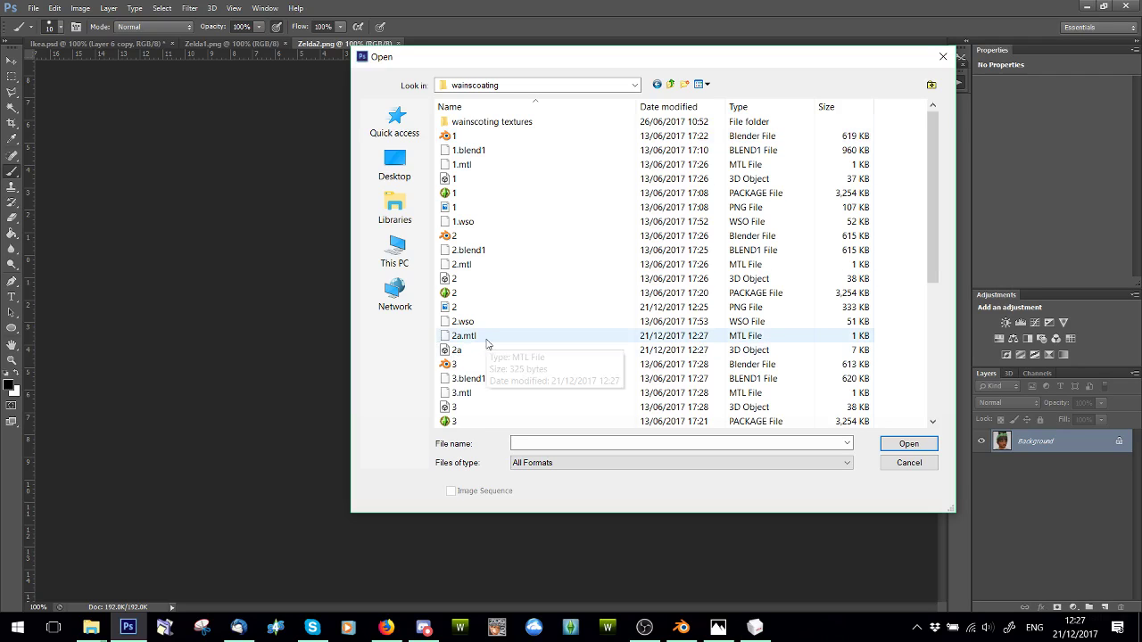
pyautogui.doubleClick(455, 279)
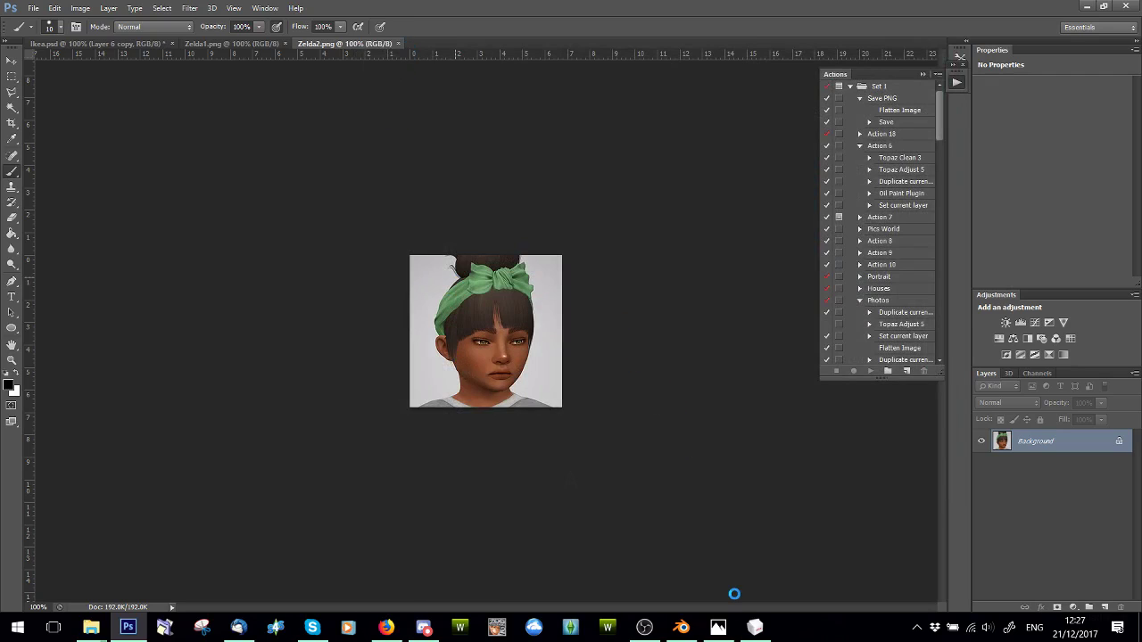
# - Switch to MilkShape 3D, dismiss the Photoshop crash report and import Wavefront OBJ 2a from the wainscoating folder inside Objects
pyautogui.click(755, 627)
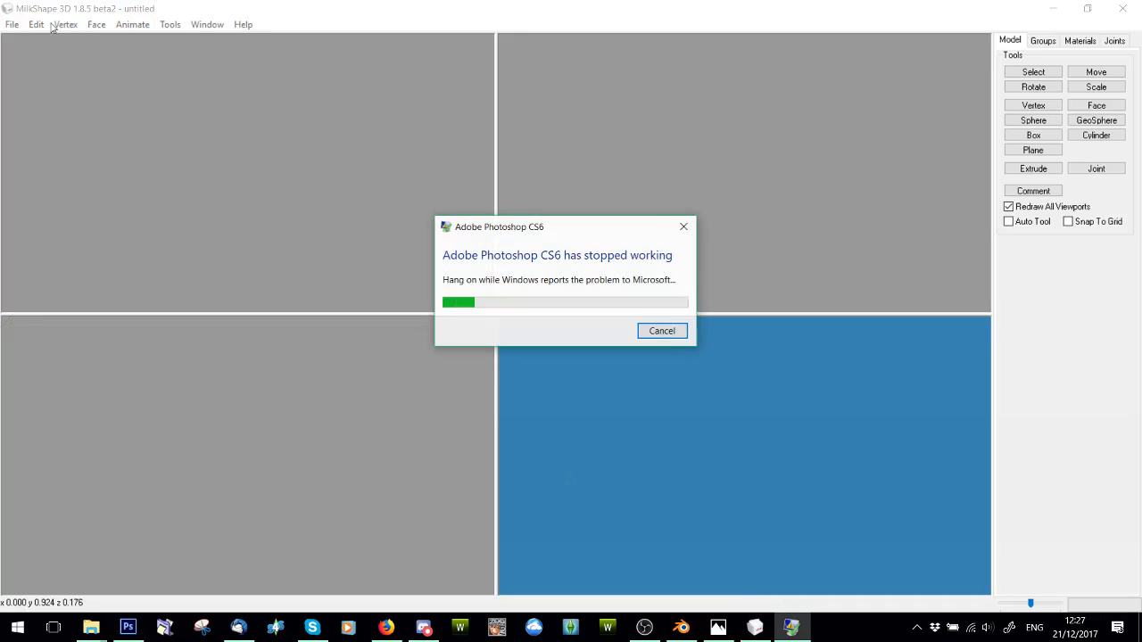
pyautogui.click(662, 331)
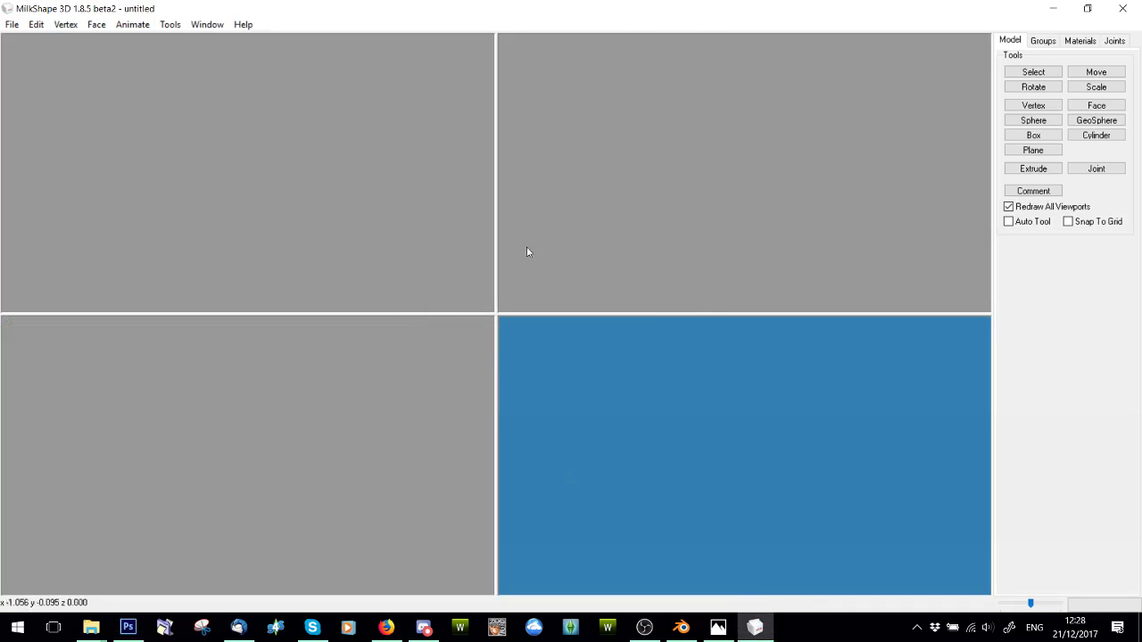
pyautogui.click(9, 23)
pyautogui.moveTo(107, 129)
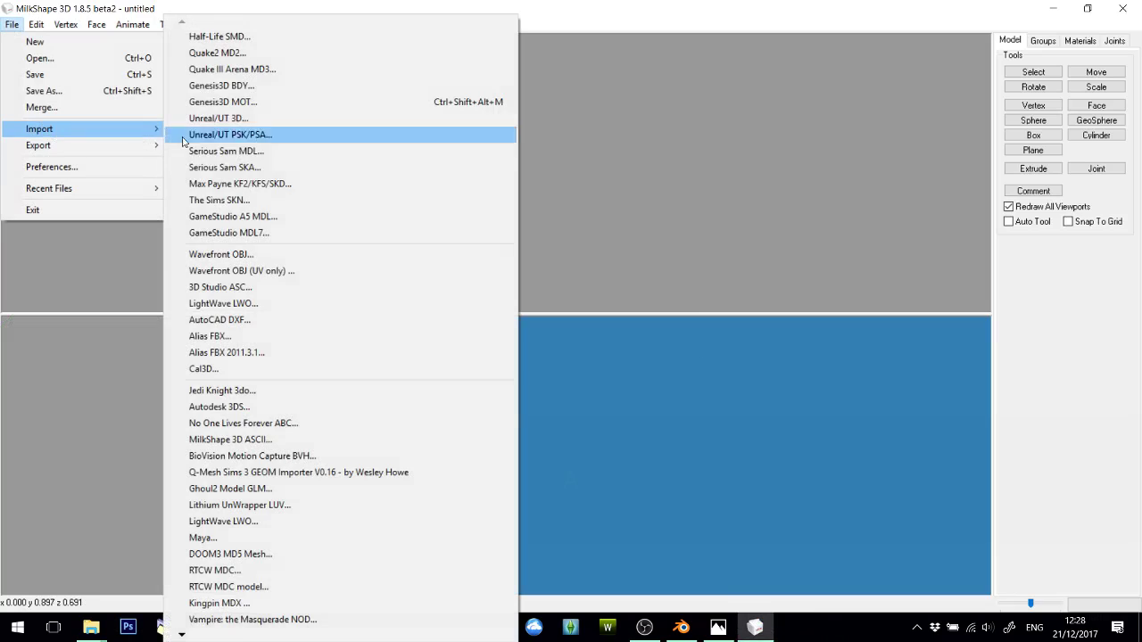
pyautogui.click(218, 254)
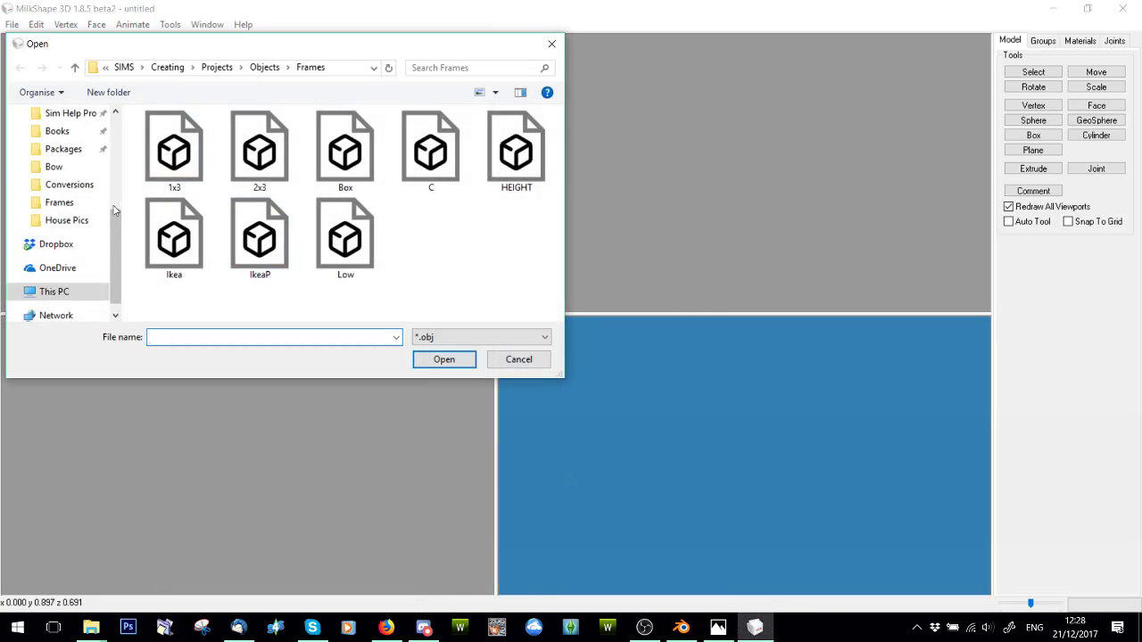
pyautogui.scroll(3, 72, 166)
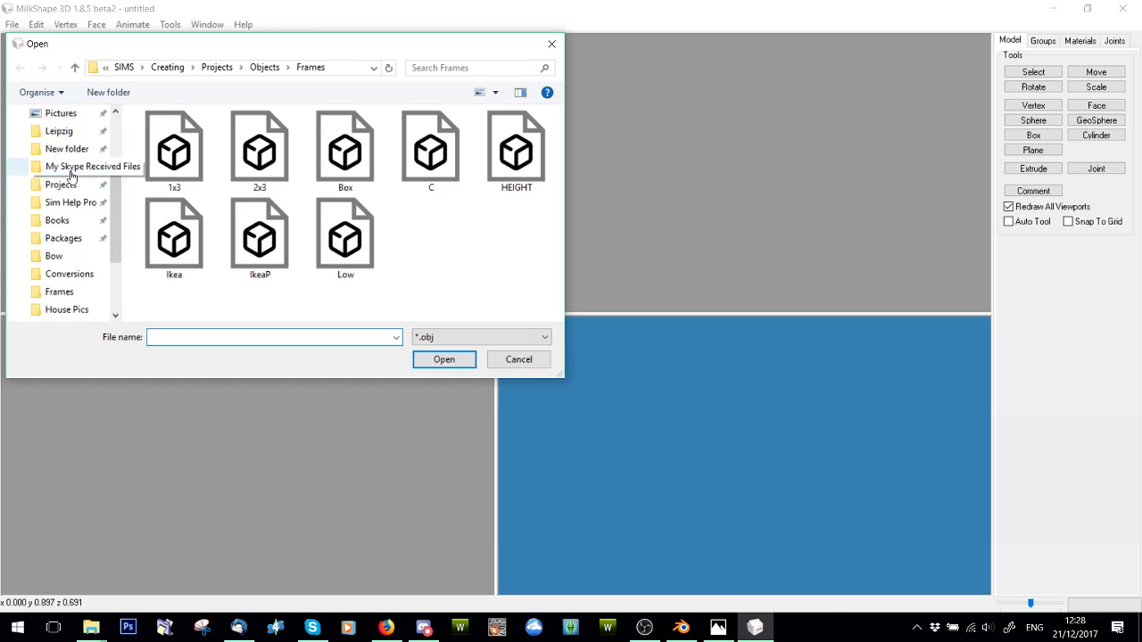
pyautogui.click(265, 68)
pyautogui.scroll(-10, 353, 247)
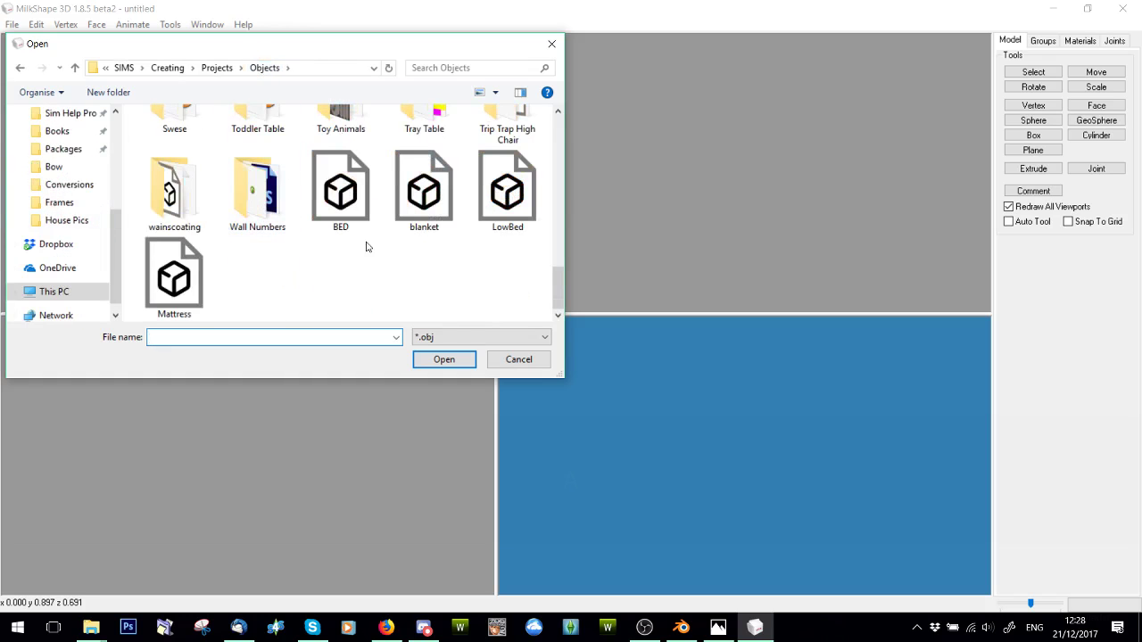
pyautogui.scroll(1, 366, 247)
pyautogui.doubleClick(161, 239)
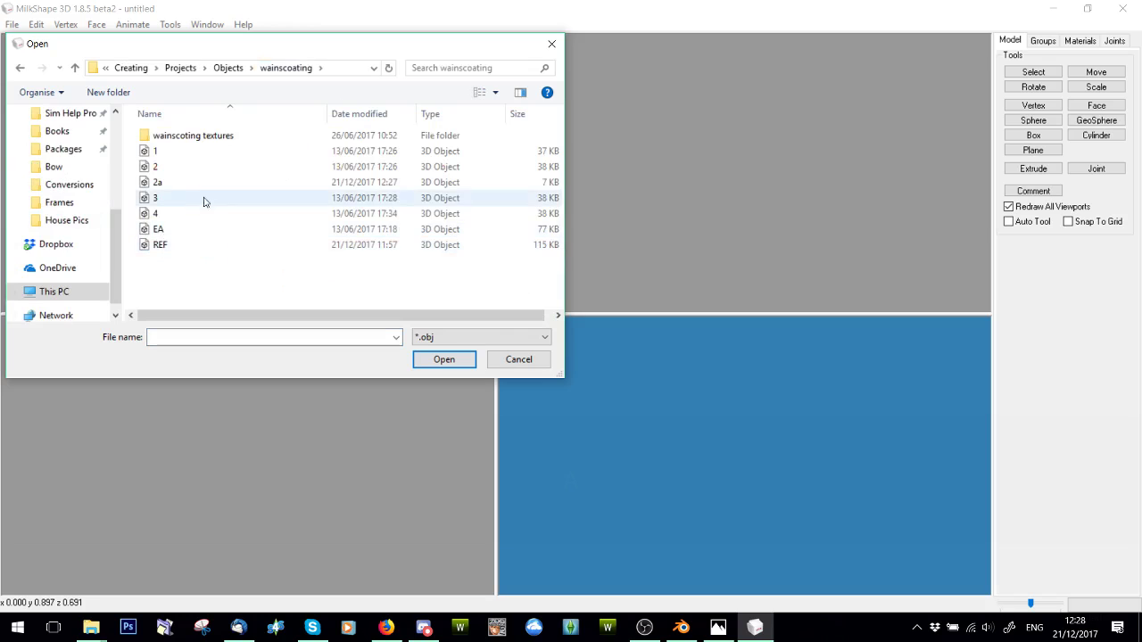
pyautogui.doubleClick(175, 188)
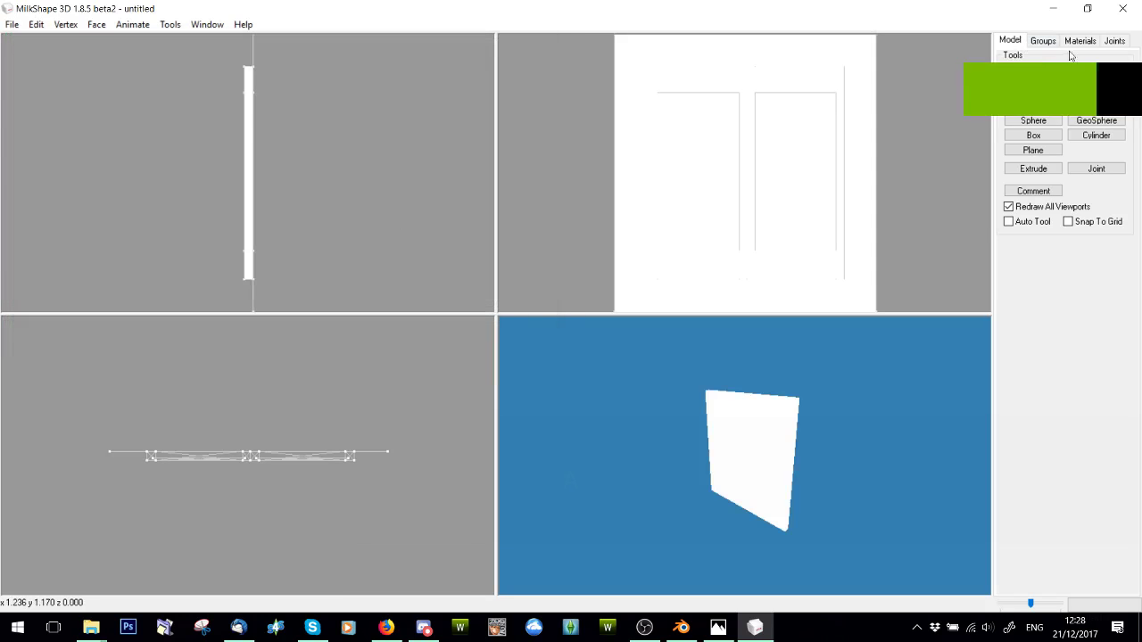
# - Delete the imported model's material and check the panel in the 3D view
pyautogui.click(1079, 41)
pyautogui.click(1081, 376)
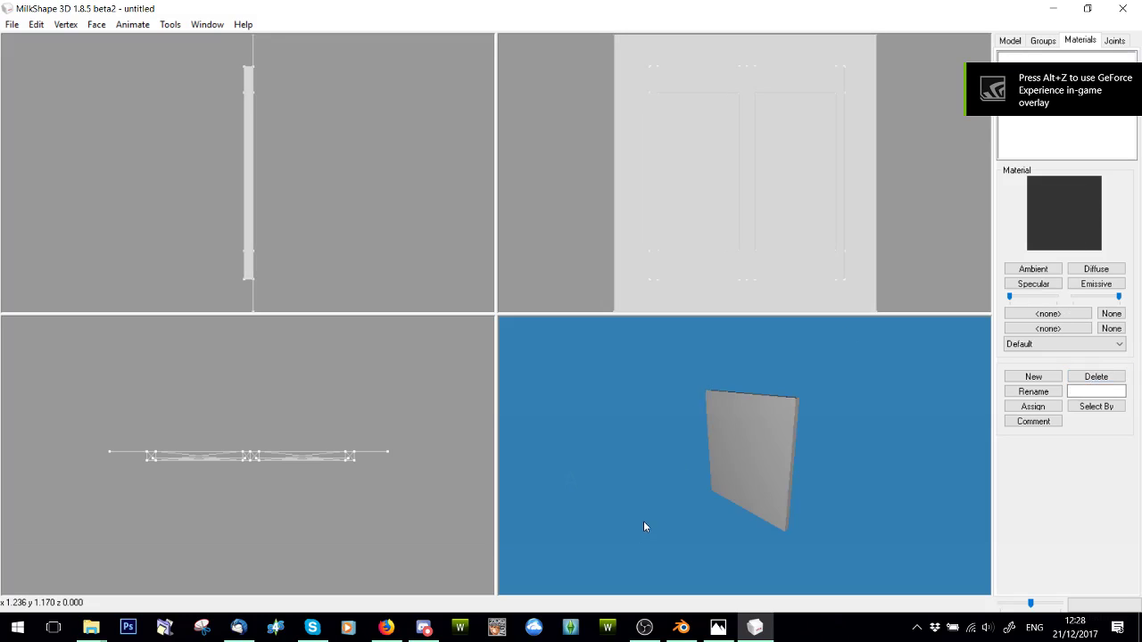
pyautogui.moveTo(644, 526); pyautogui.dragTo(455, 516)
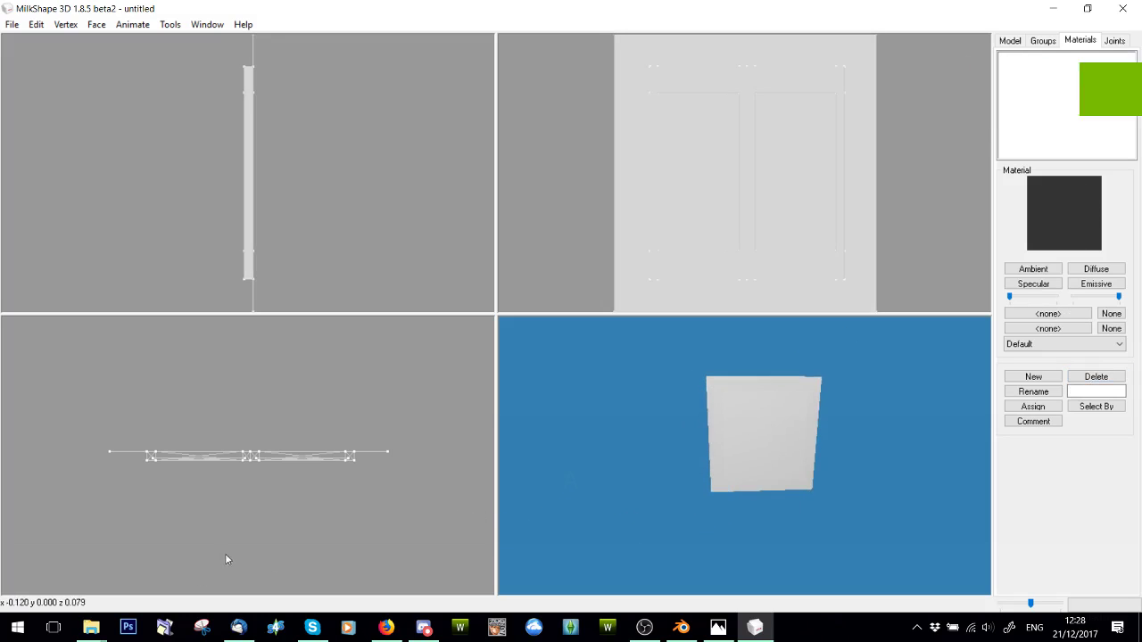
# - Relaunch Photoshop by running PhotoshopCS6Portable from the PhotoshopPortable folder in Documents
pyautogui.moveTo(91, 628)
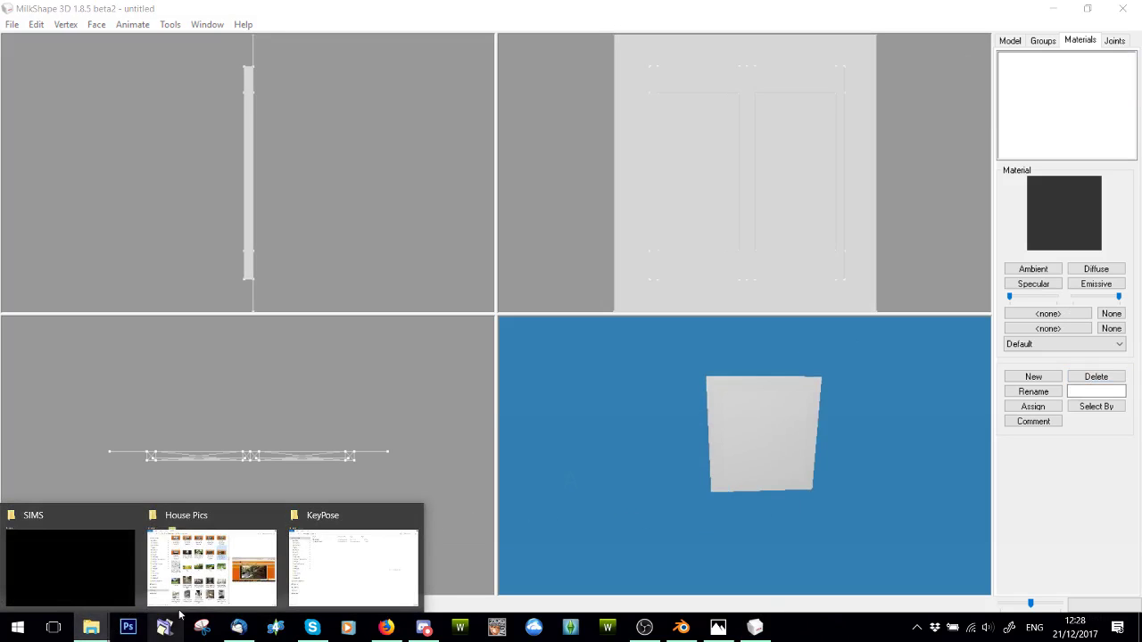
pyautogui.click(360, 558)
pyautogui.click(71, 143)
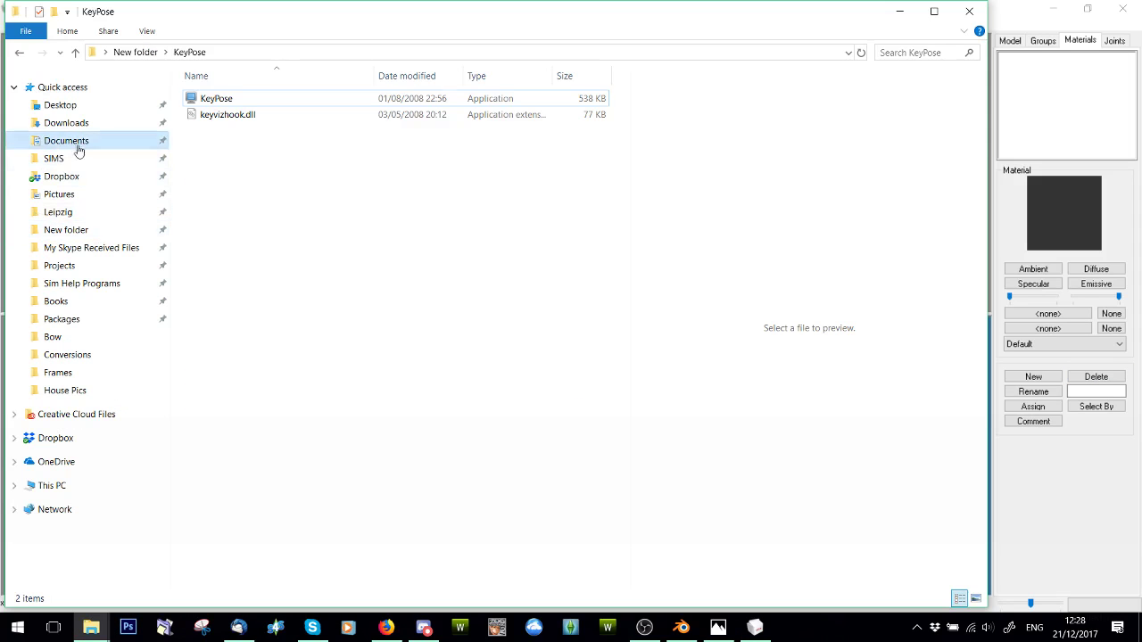
pyautogui.doubleClick(243, 230)
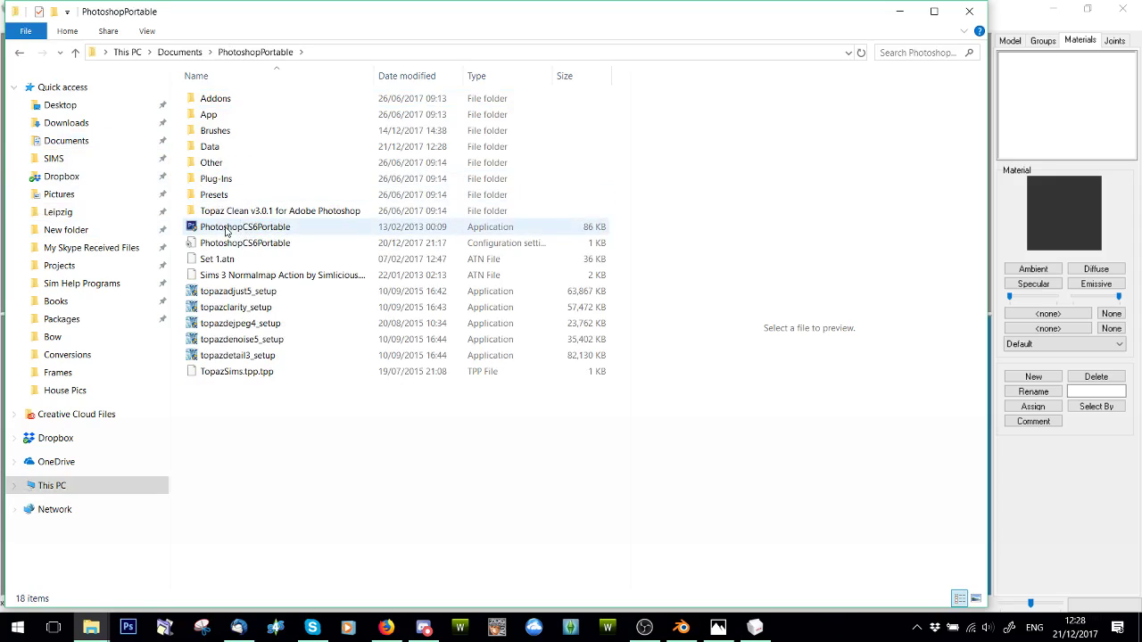
pyautogui.doubleClick(243, 228)
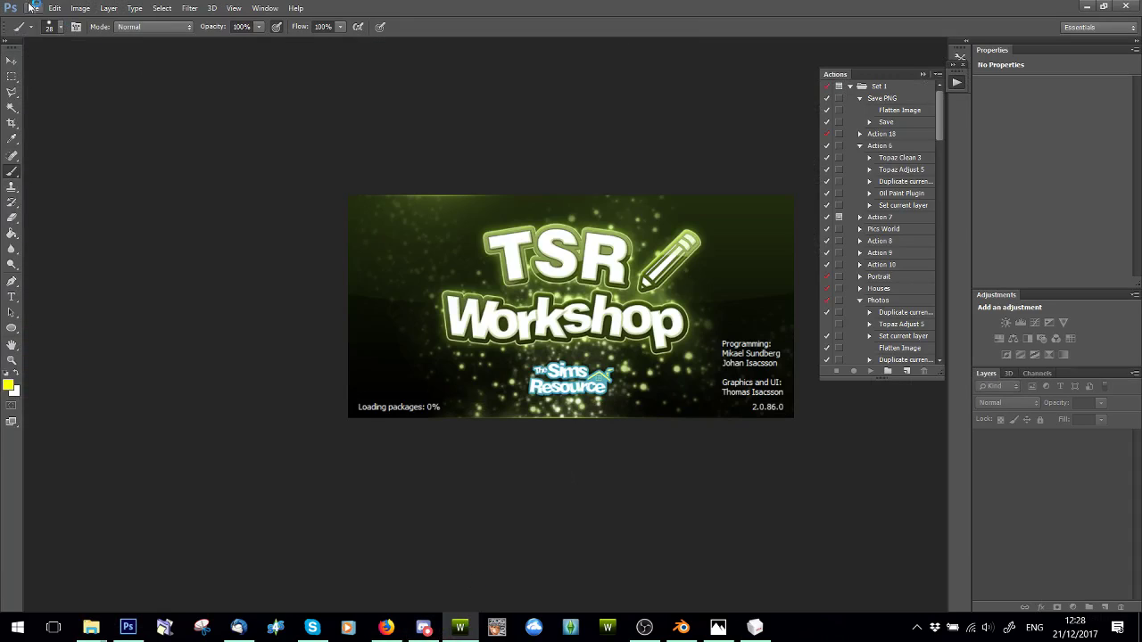
# - Open the PNG file 2 from the wainscoating folder inside Objects
pyautogui.click(32, 8)
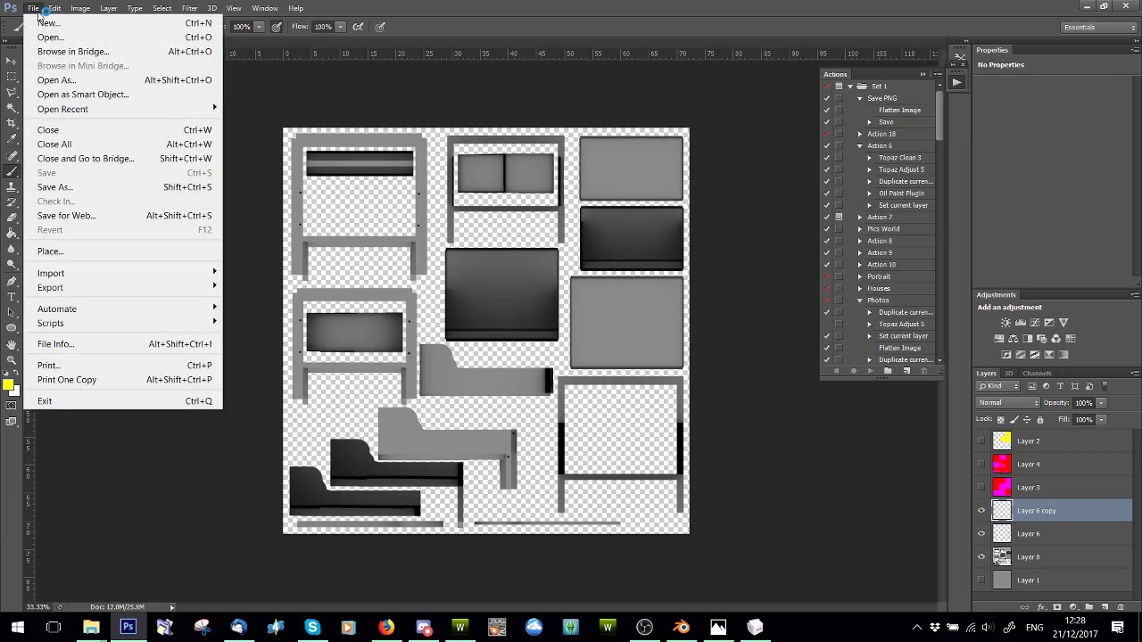
pyautogui.click(75, 36)
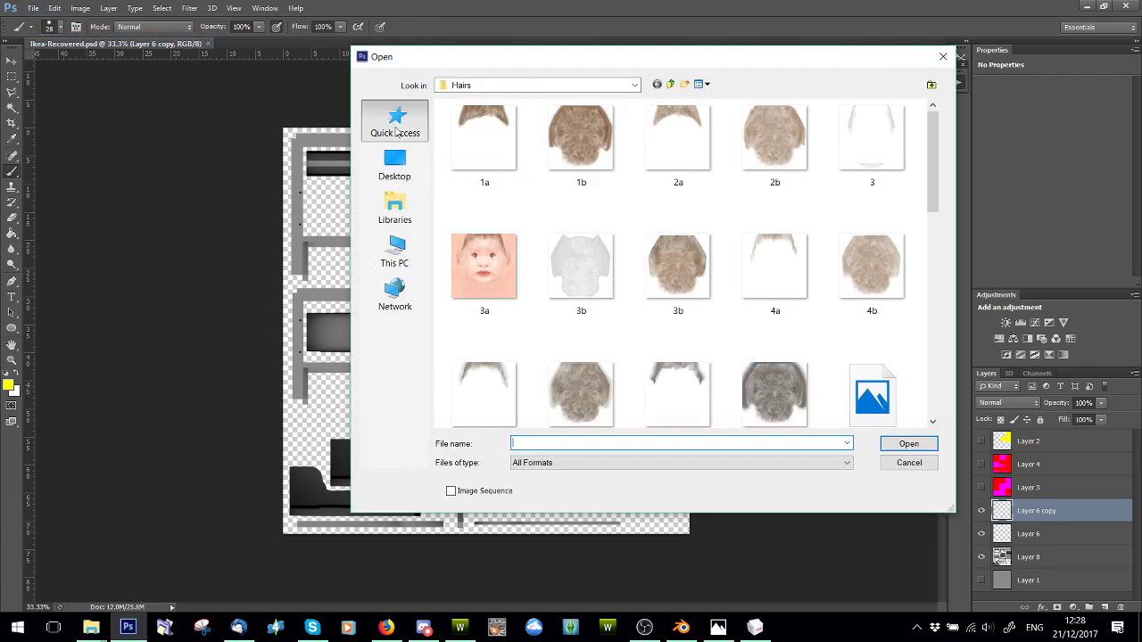
pyautogui.click(394, 120)
pyautogui.scroll(-1, 565, 222)
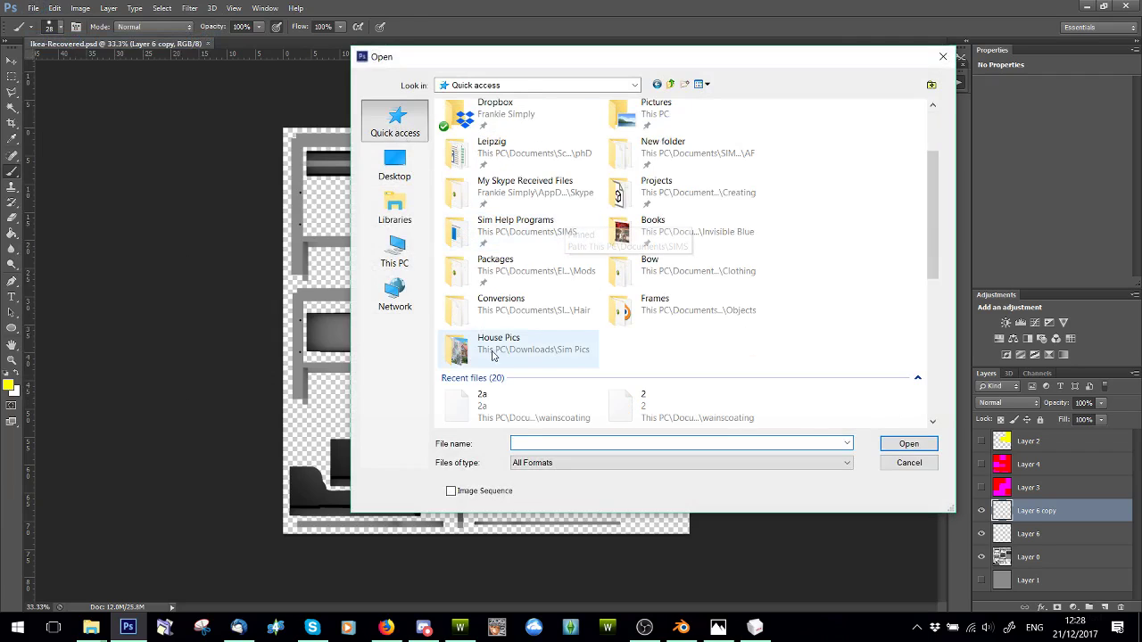
pyautogui.doubleClick(655, 303)
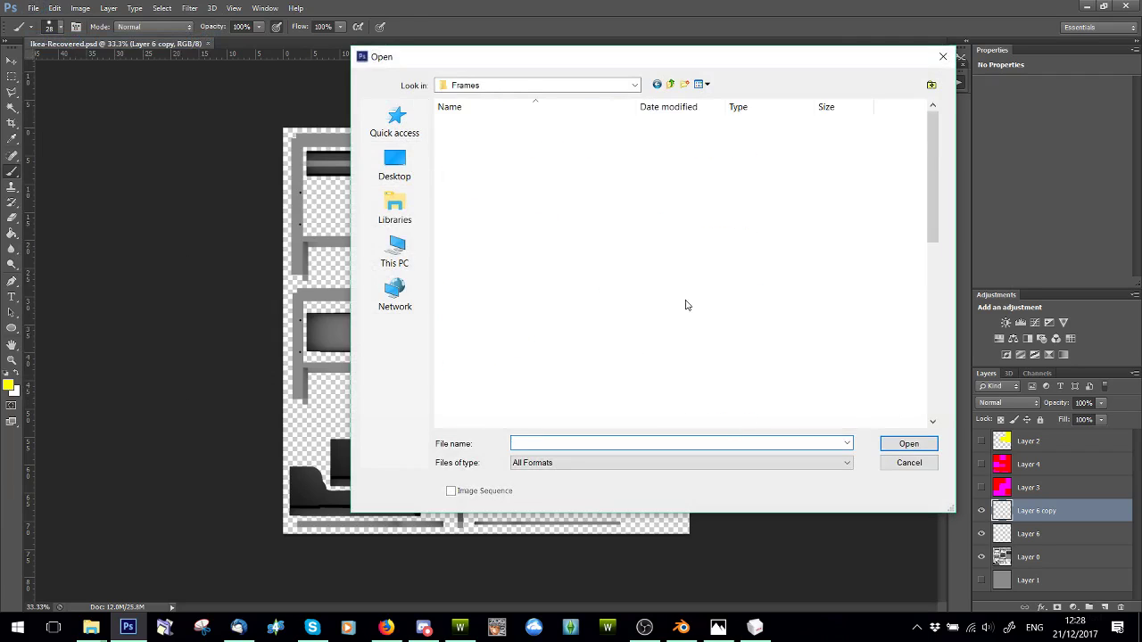
pyautogui.click(670, 84)
pyautogui.moveTo(931, 143); pyautogui.dragTo(933, 300)
pyautogui.click(476, 281)
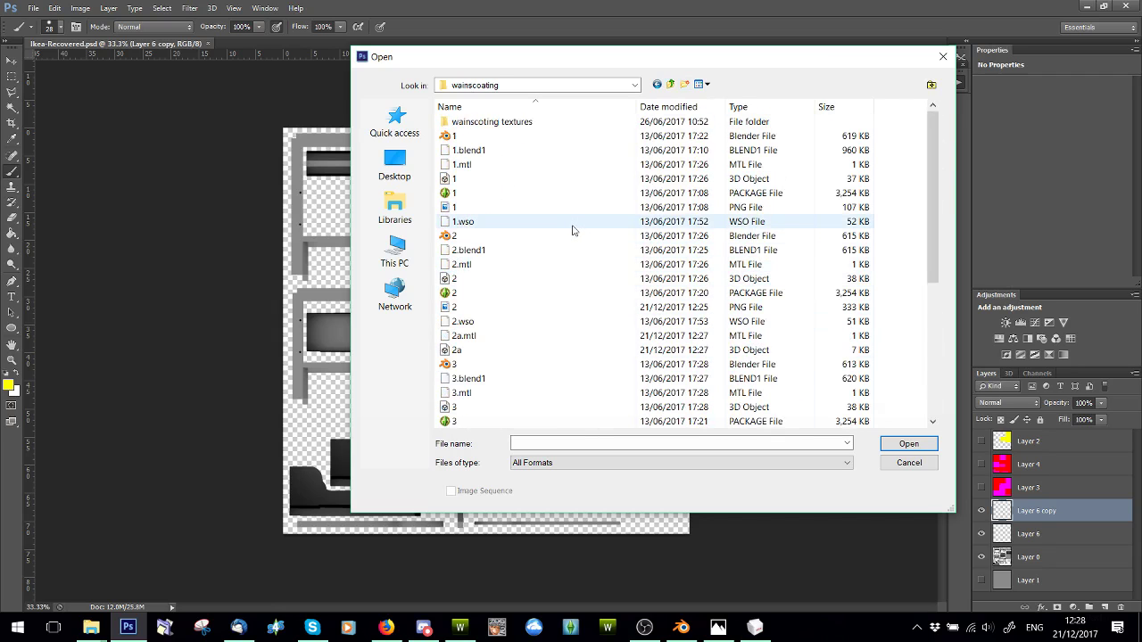
pyautogui.doubleClick(461, 308)
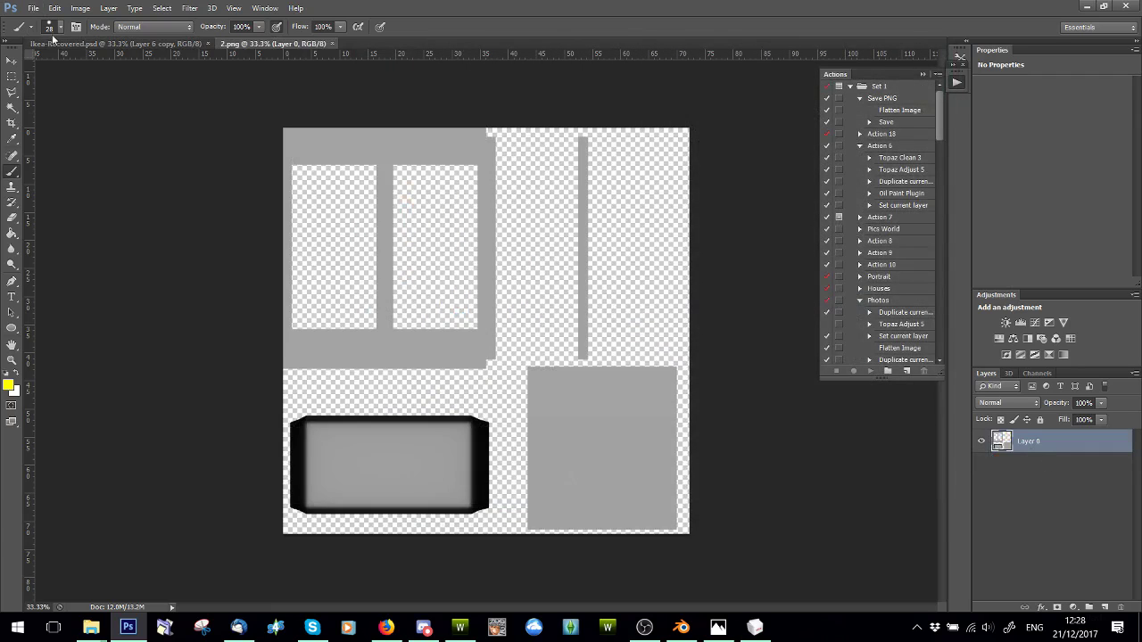
# - Darken the texture layer using Hue/Saturation with Lightness set to -15
pyautogui.click(80, 8)
pyautogui.moveTo(102, 43)
pyautogui.click(344, 120)
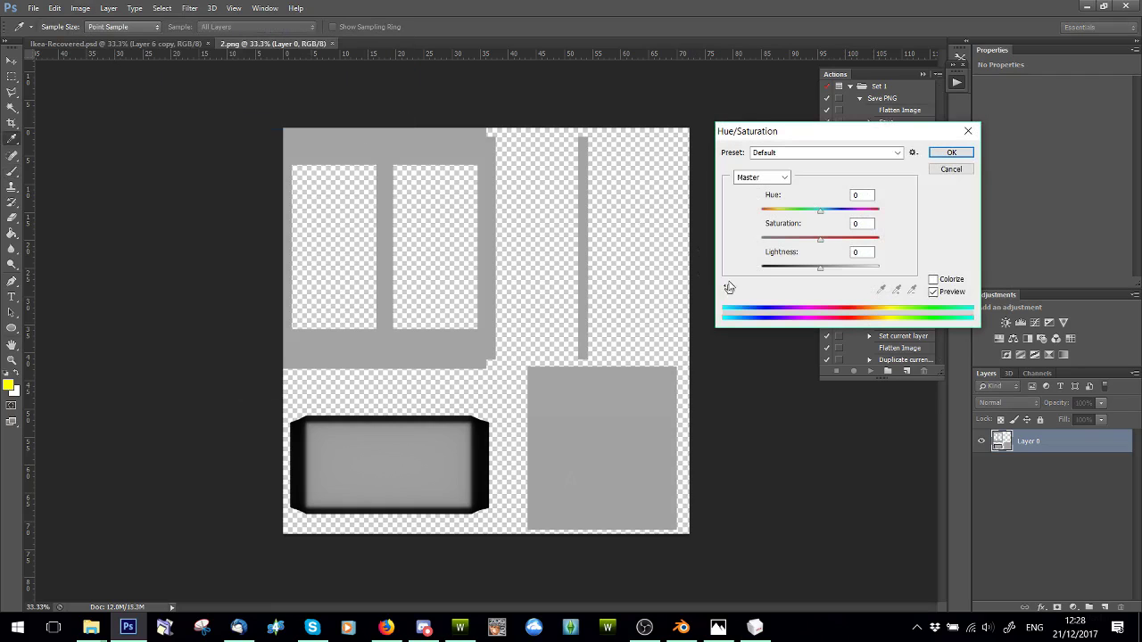
pyautogui.write('-45')
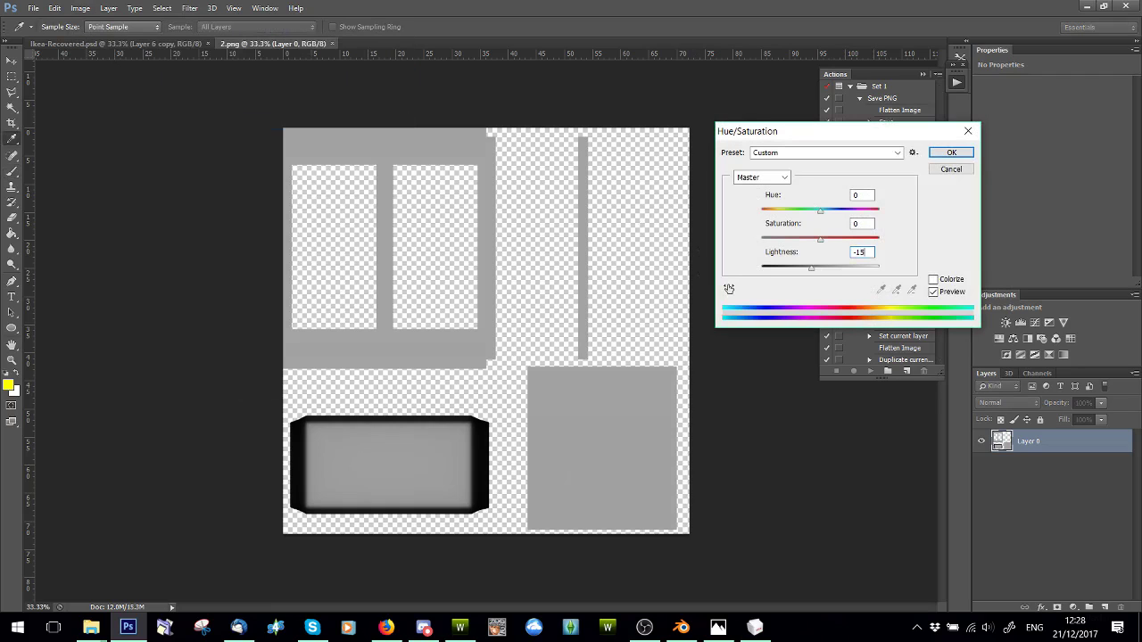
pyautogui.click(951, 153)
# - Add a new layer beneath the texture layer and fill it with grey 8a8a8a using the Paint Bucket
pyautogui.press('b')
pyautogui.keyDown('ctrl'); pyautogui.click(1102, 607); pyautogui.keyUp('ctrl')
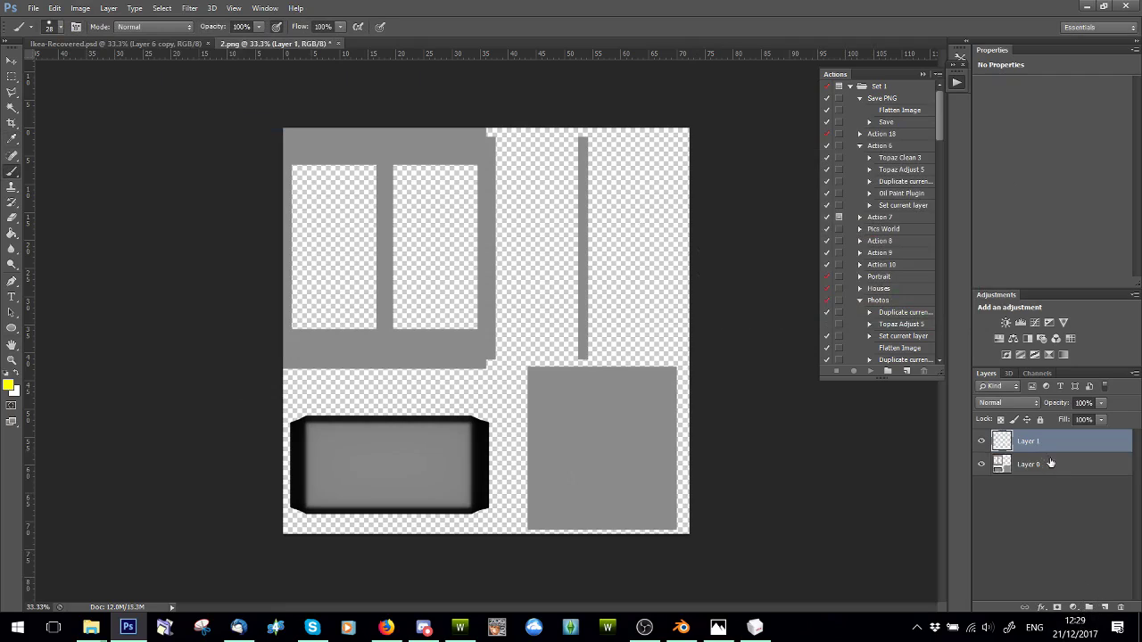
pyautogui.click(9, 385)
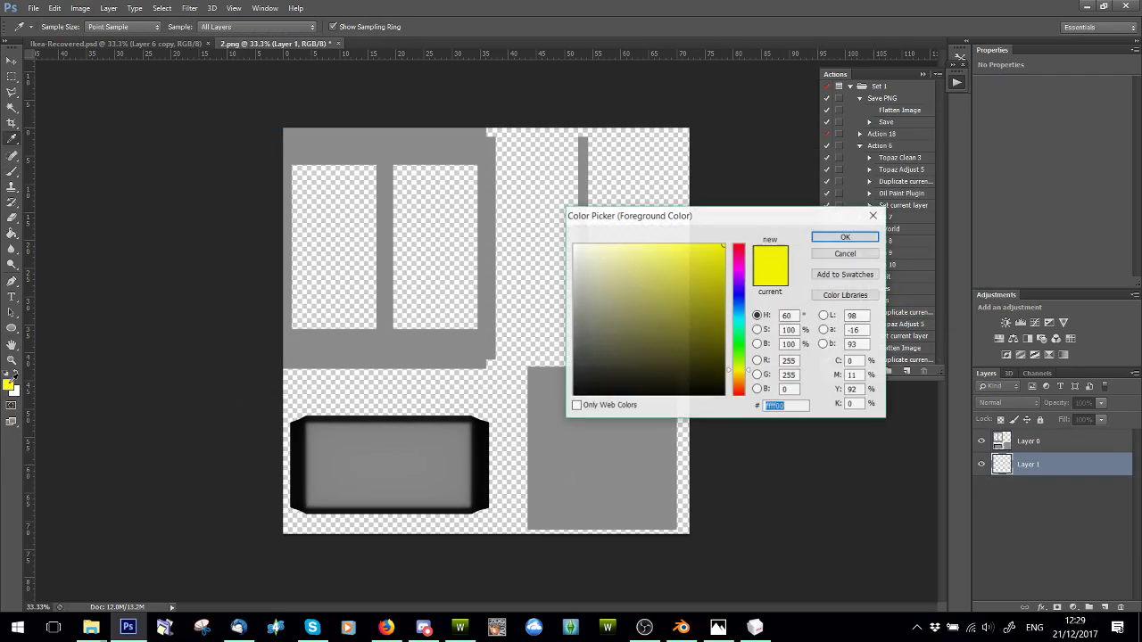
pyautogui.write('008a8a')
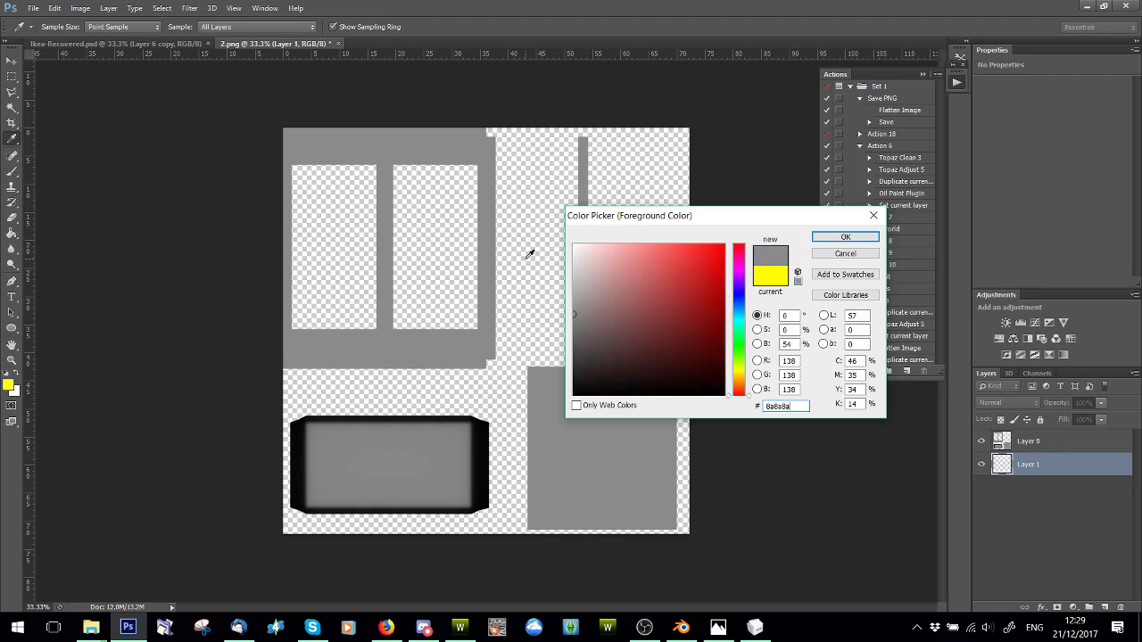
pyautogui.click(845, 236)
pyautogui.click(11, 235)
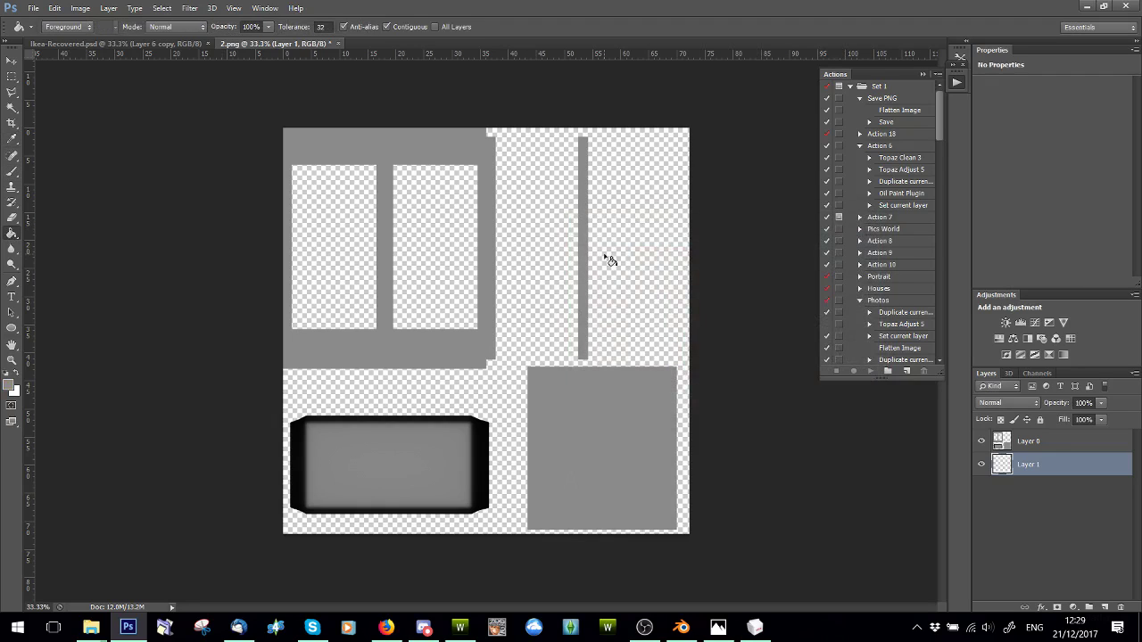
pyautogui.click(610, 259)
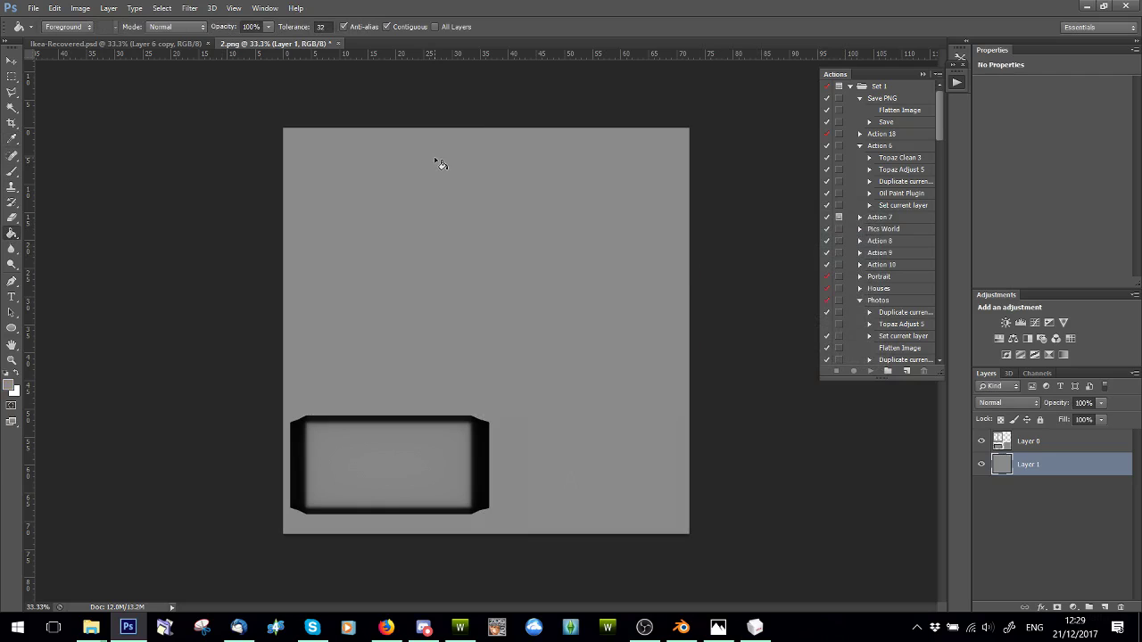
# - Save the texture as 2M in D3D/DDS format in the wainscoating folder
pyautogui.click(27, 11)
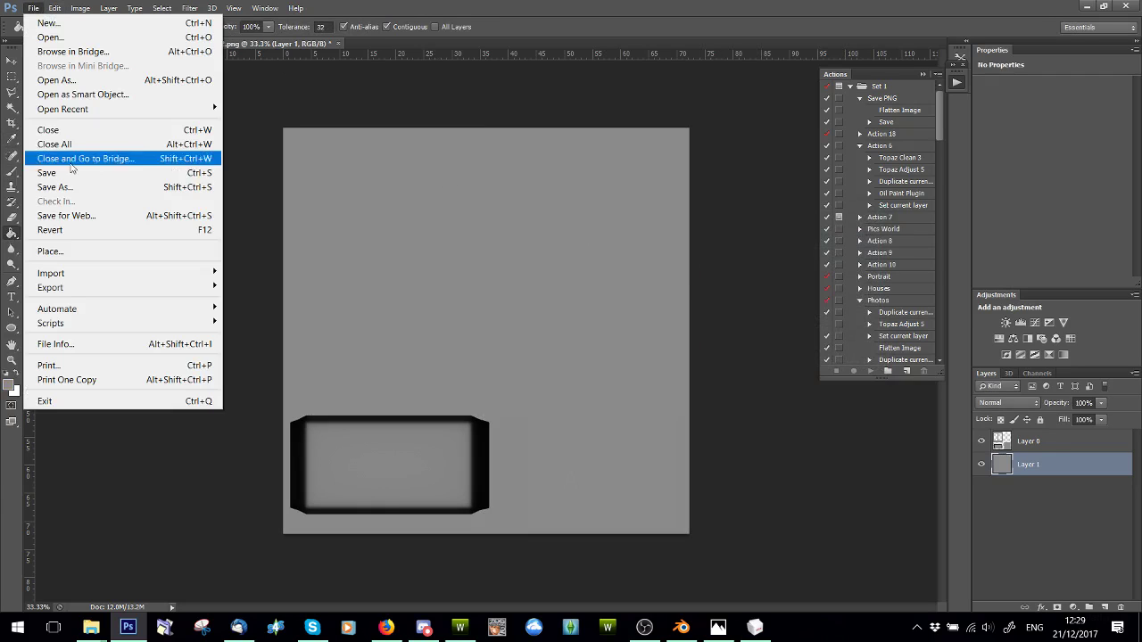
pyautogui.click(54, 187)
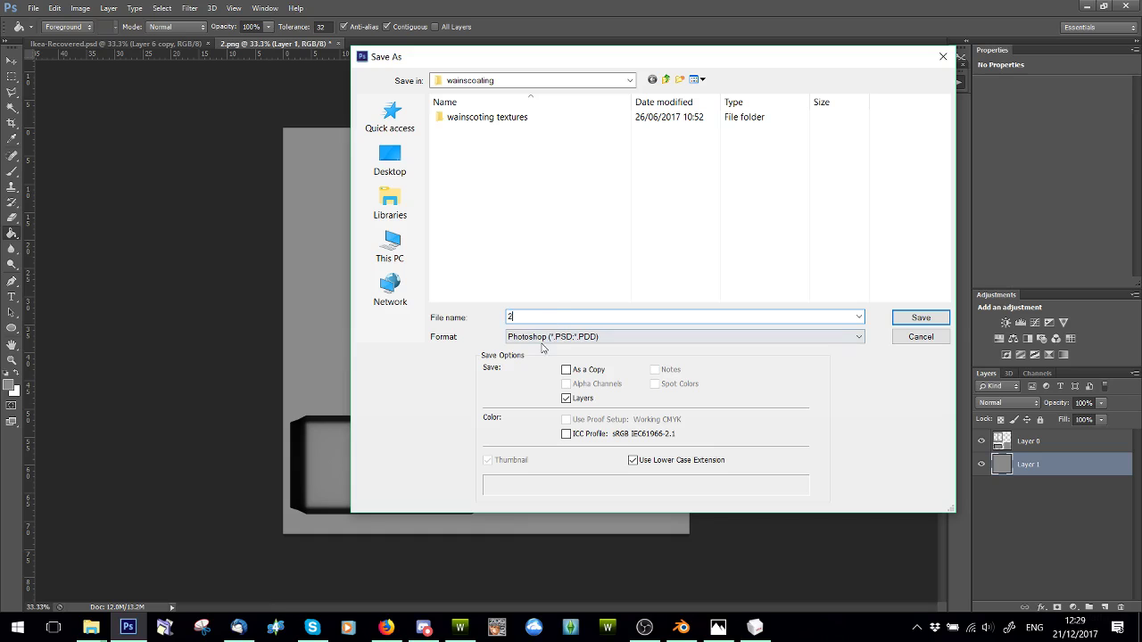
pyautogui.write('M')
pyautogui.click(624, 336)
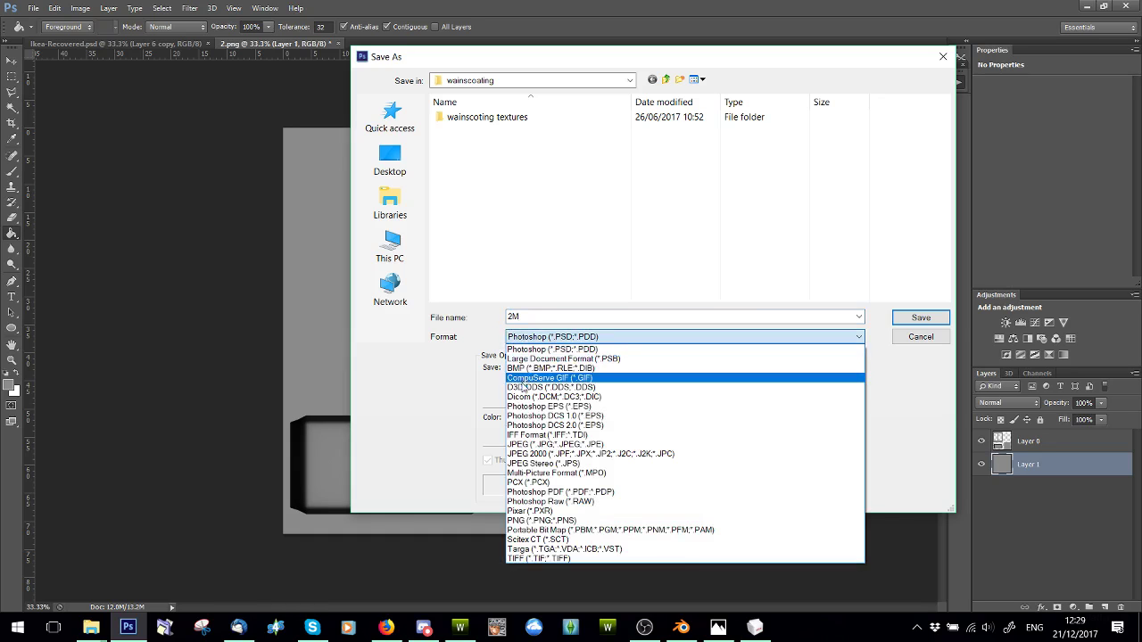
pyautogui.click(625, 376)
pyautogui.click(922, 322)
pyautogui.click(658, 148)
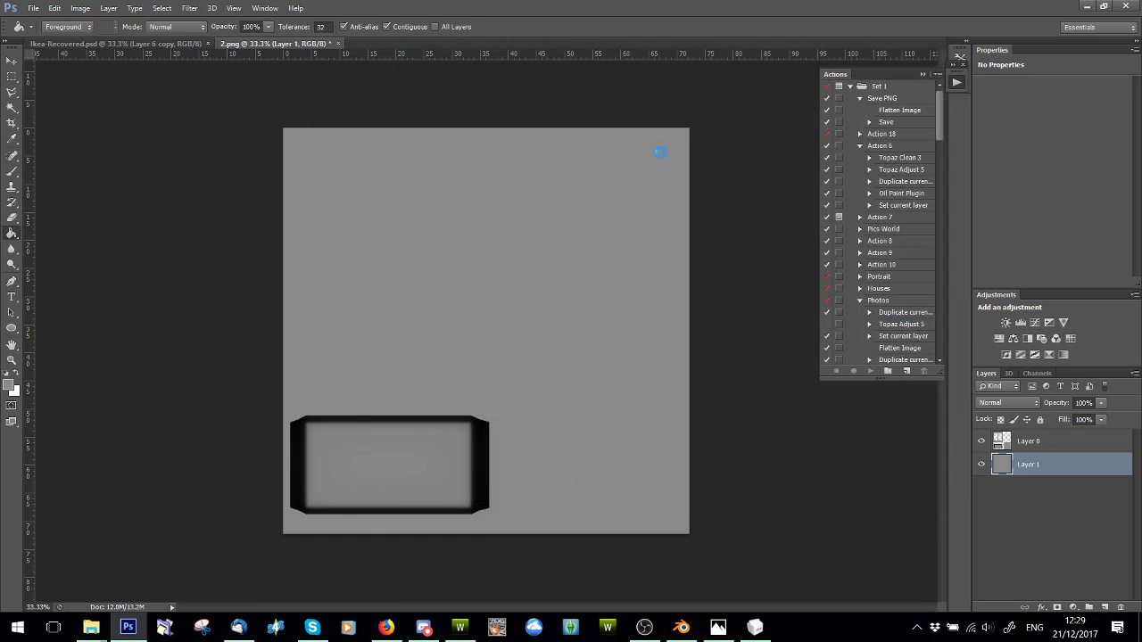
# - Add a new layer above Layer 0 and make a rectangular selection around the black-edged panel
pyautogui.click(1032, 450)
pyautogui.click(1104, 606)
pyautogui.click(12, 76)
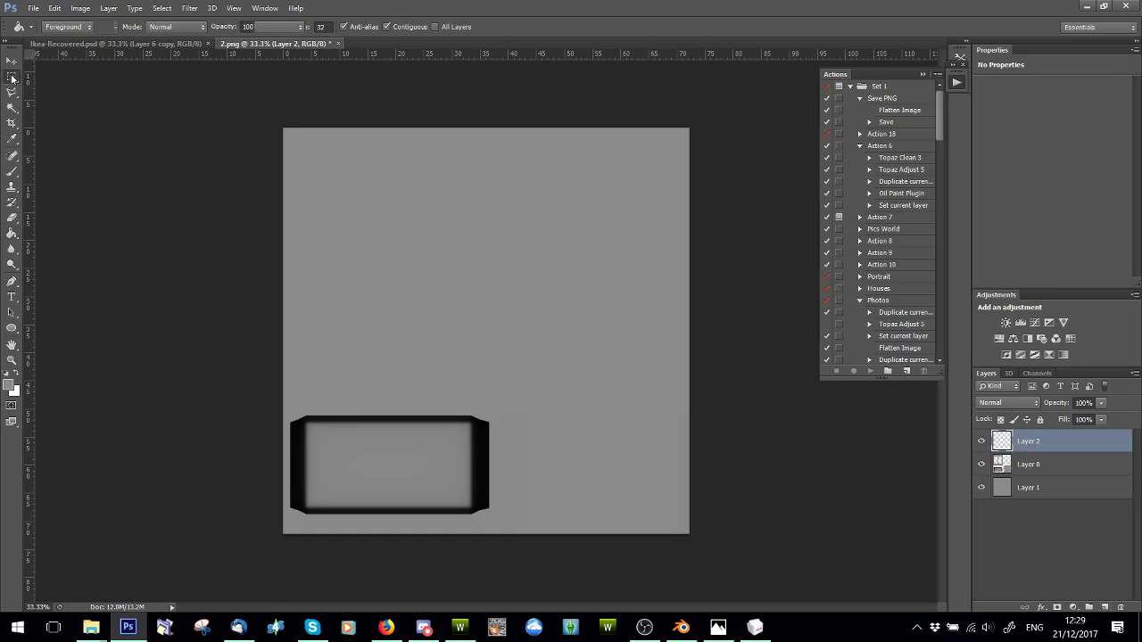
pyautogui.moveTo(284, 411); pyautogui.dragTo(493, 546)
# - Fill the rectangular selection on Layer 2 with yellow ffff00 using the Paint Bucket and clear the selection
pyautogui.click(9, 386)
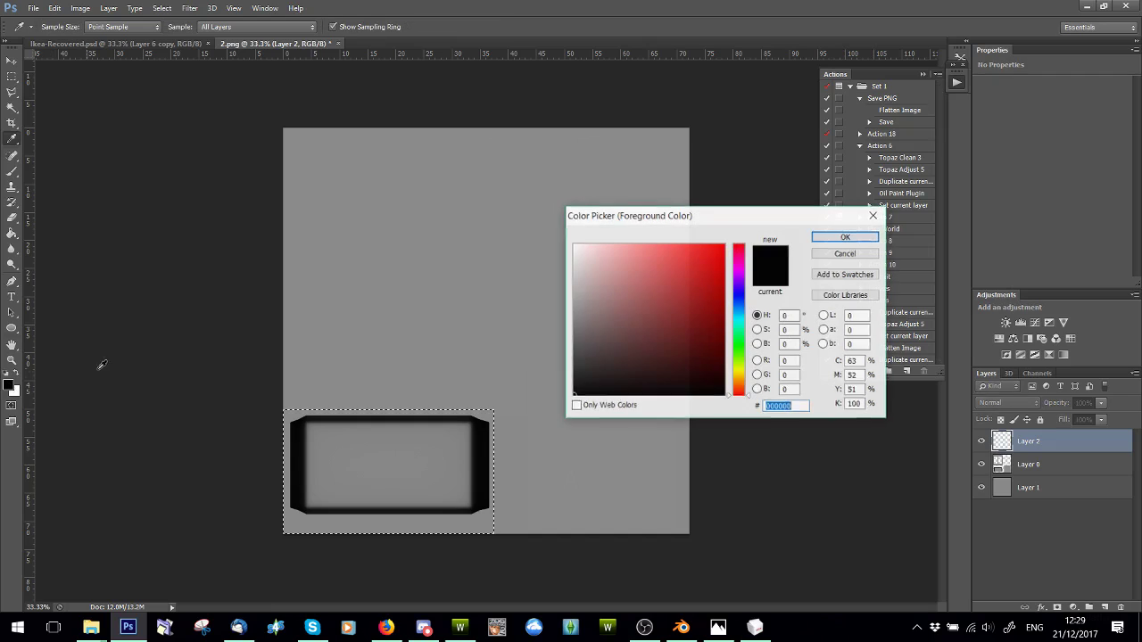
pyautogui.write('fff')
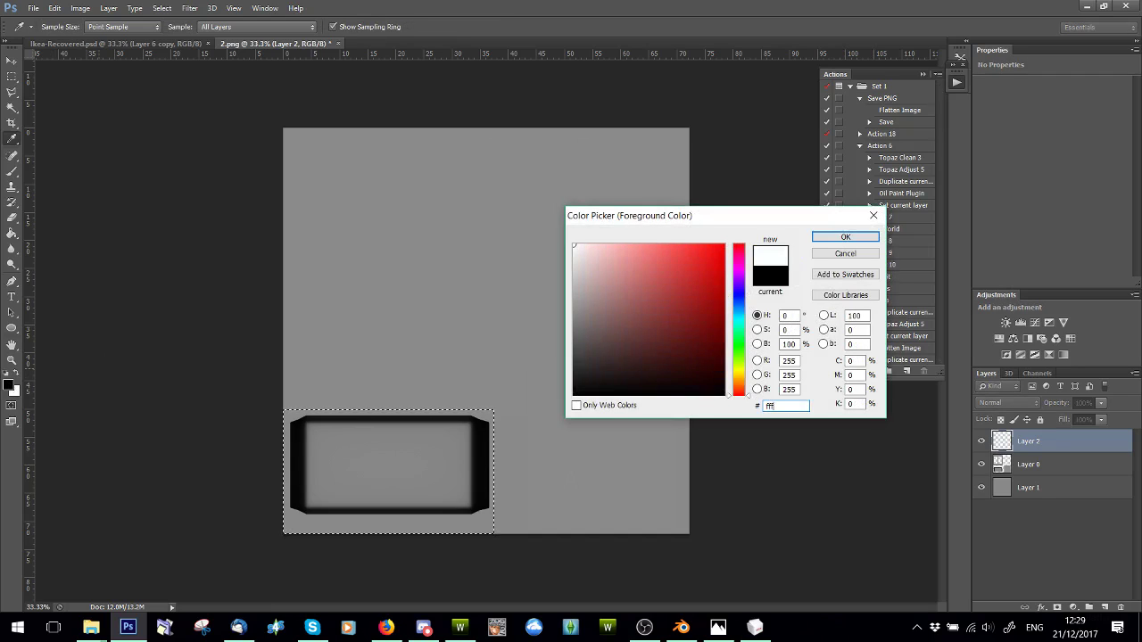
pyautogui.write('f00')
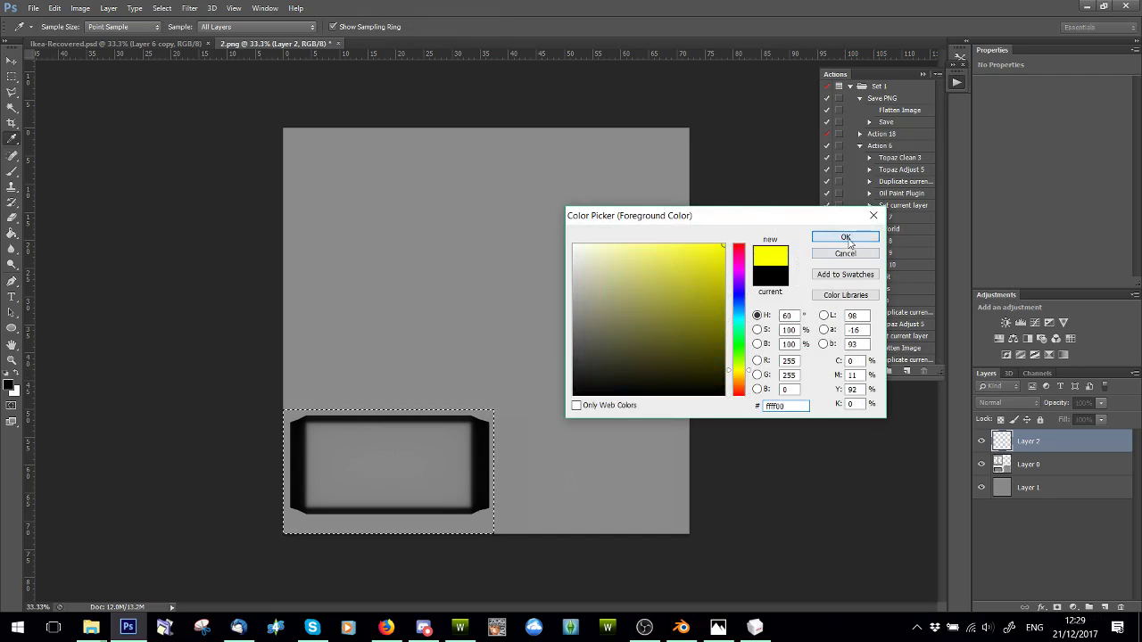
pyautogui.press('Return')
pyautogui.click(12, 233)
pyautogui.click(422, 472)
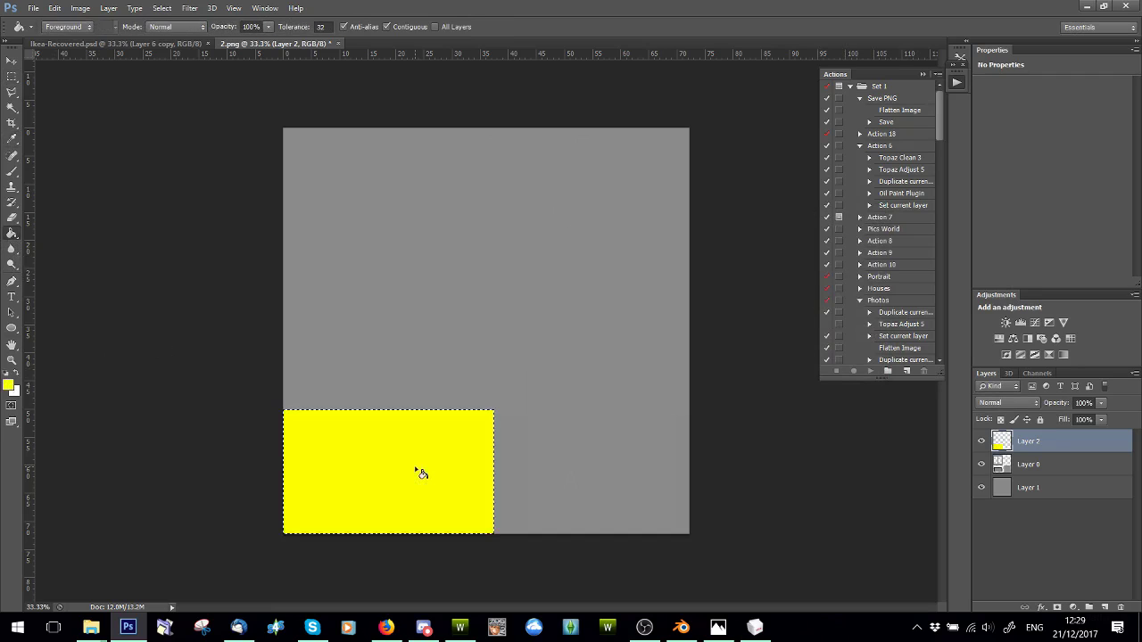
pyautogui.hotkey('ctrl', 'd')
# - Fill the rest of Layer 2 outside the yellow rectangle with red ff0000
pyautogui.click(8, 385)
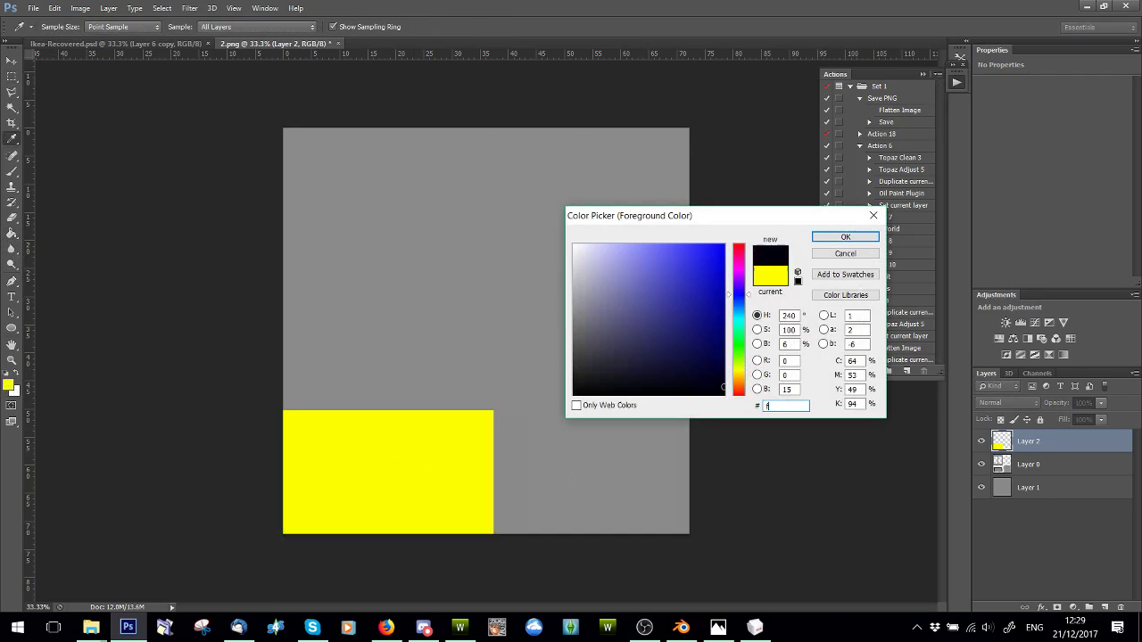
pyautogui.write('ff0000')
pyautogui.press('Return')
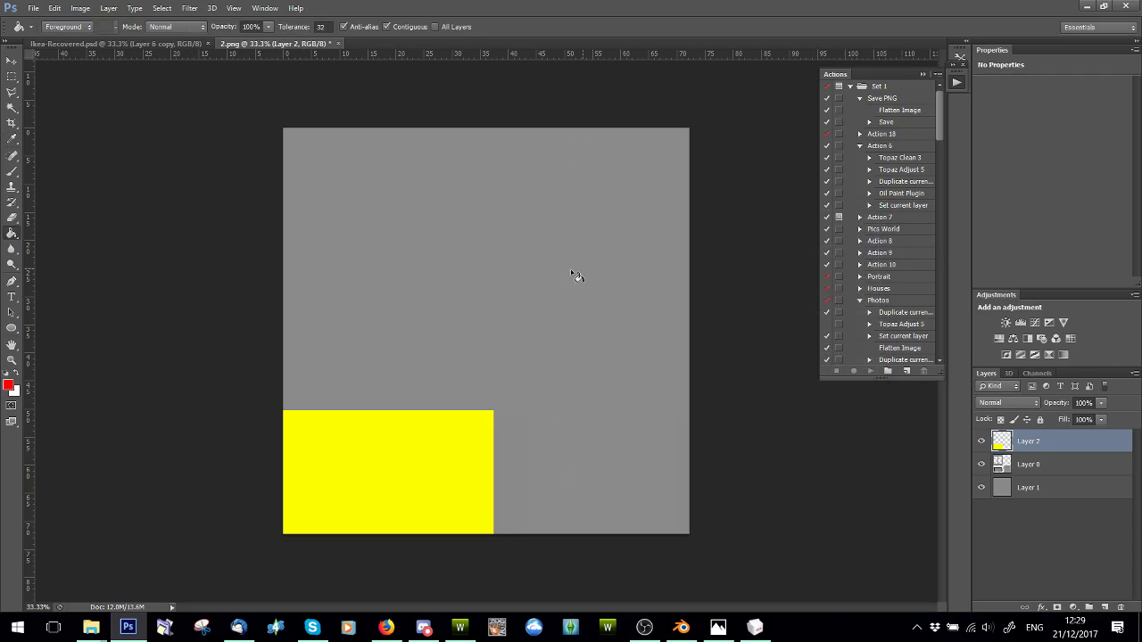
pyautogui.click(563, 271)
# - Resize the image to 1024 pixels
pyautogui.click(80, 8)
pyautogui.click(95, 113)
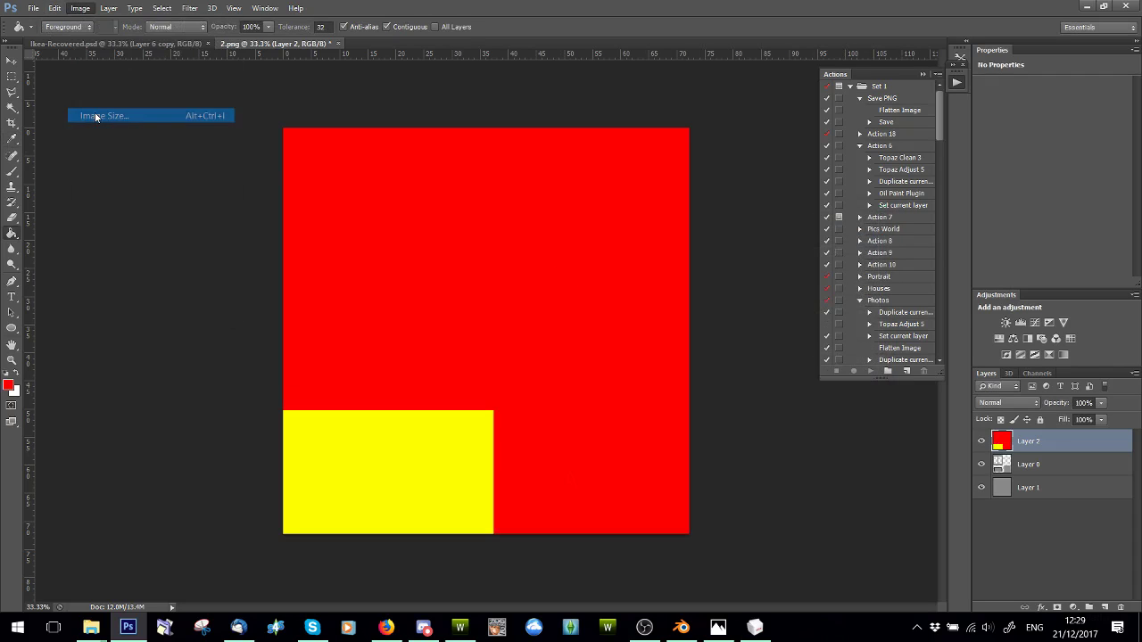
pyautogui.write('102')
pyautogui.press('Return')
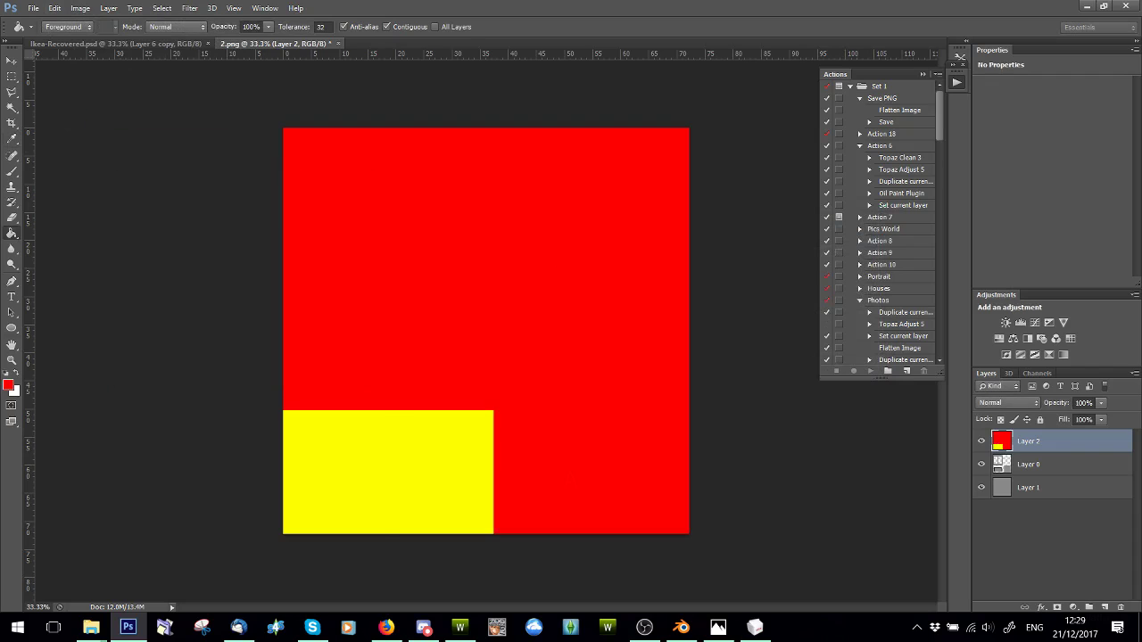
# - Save the colour mask as 2U in D3D/DDS format in the wainscoating folder, using DXT5 compression with generated MIP maps
pyautogui.click(32, 8)
pyautogui.click(67, 187)
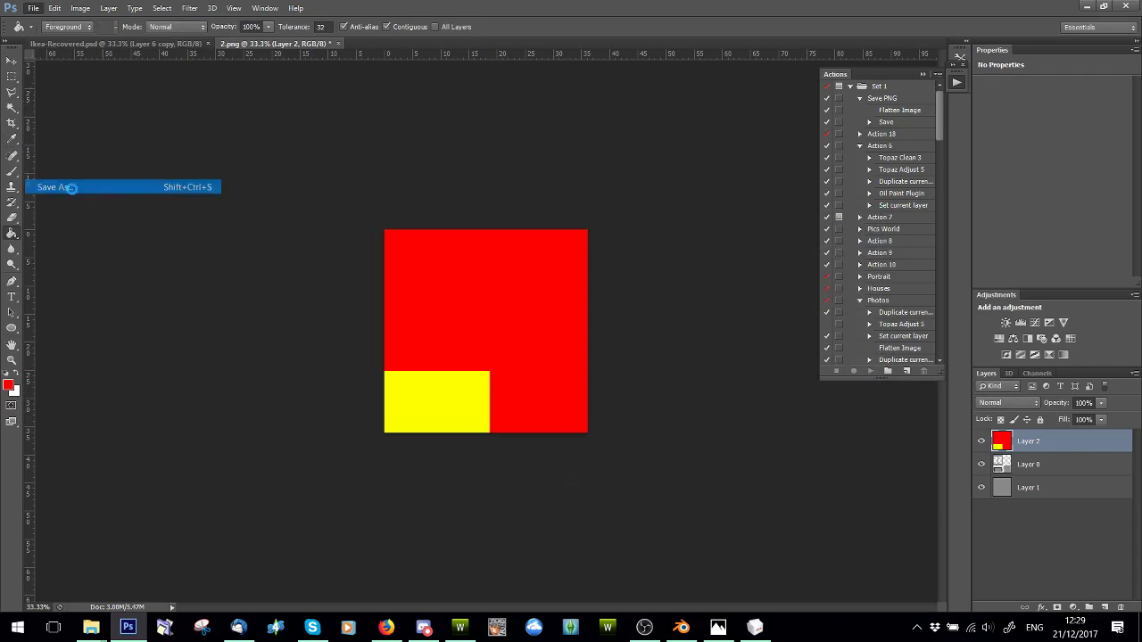
pyautogui.click(514, 316)
pyautogui.write('U')
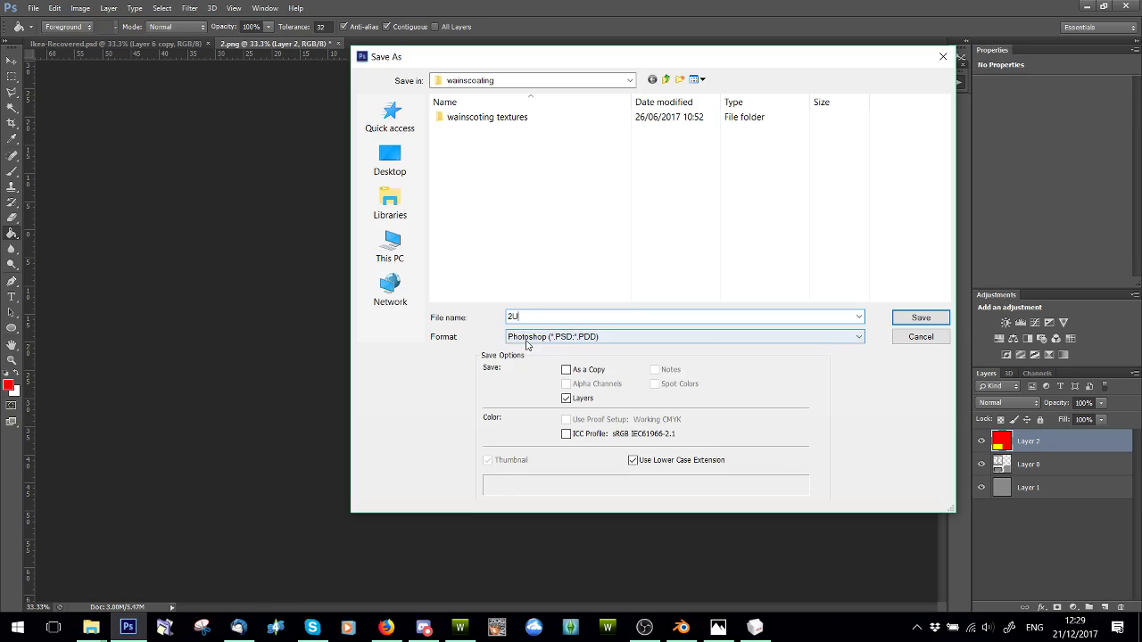
pyautogui.click(553, 336)
pyautogui.click(536, 388)
pyautogui.click(921, 317)
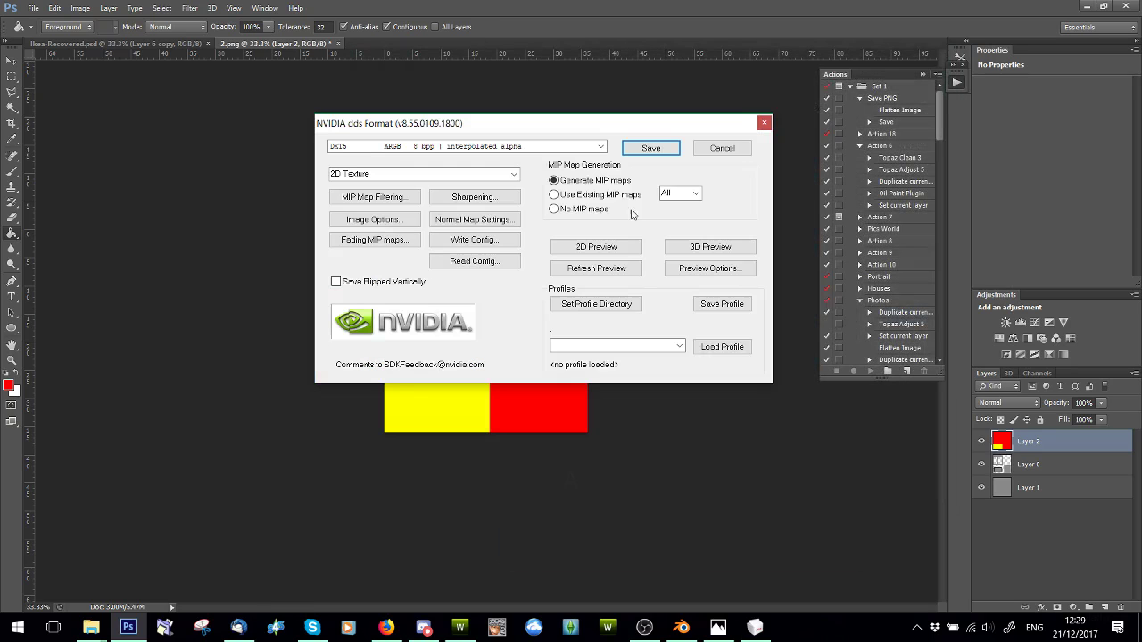
pyautogui.click(650, 148)
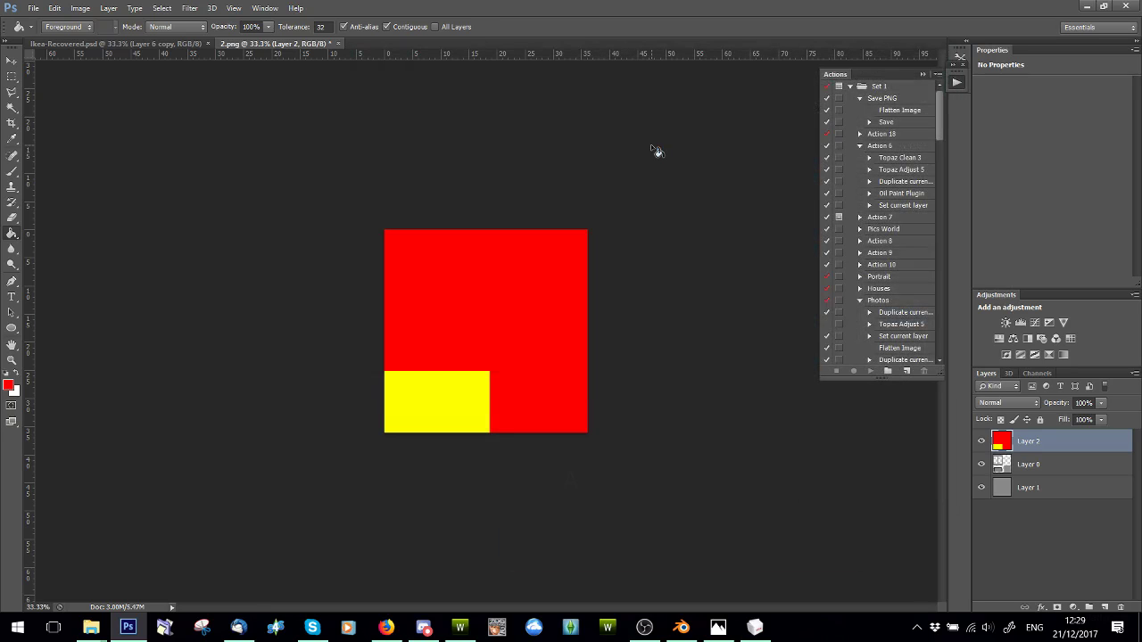
# - Switch to TSR Workshop and start a new project that clones an object
pyautogui.click(460, 628)
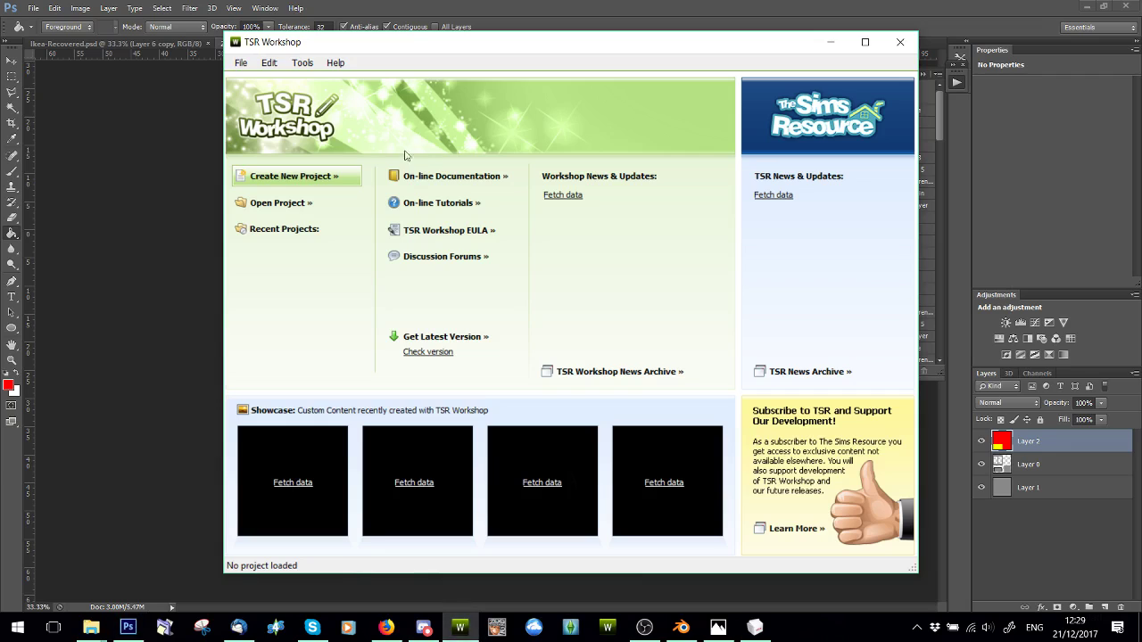
pyautogui.click(316, 180)
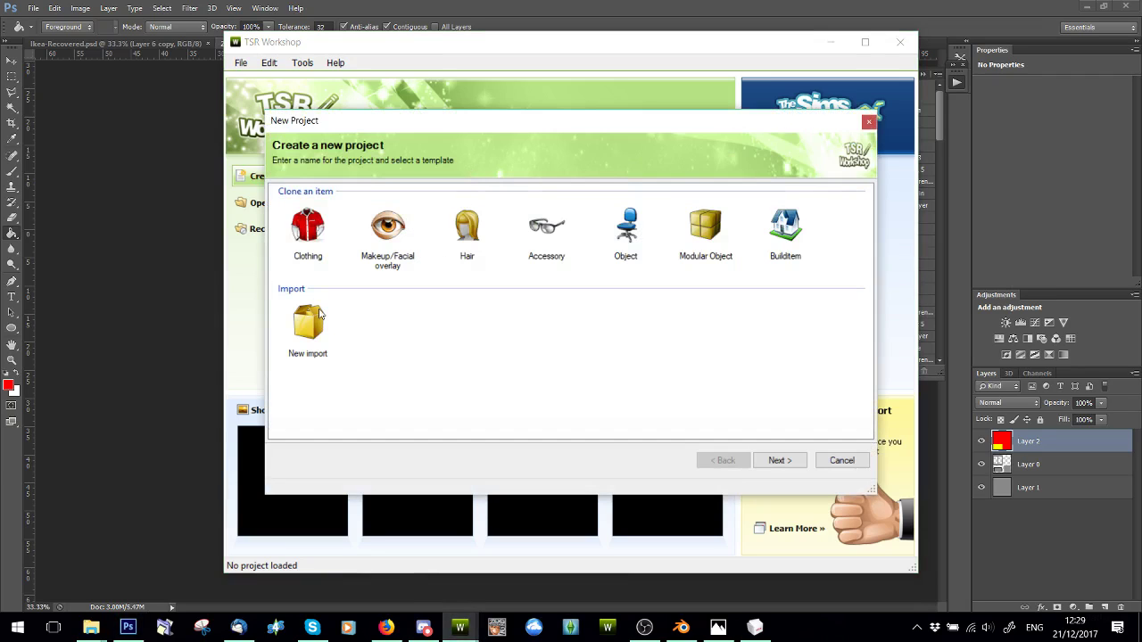
pyautogui.click(636, 221)
pyautogui.click(777, 460)
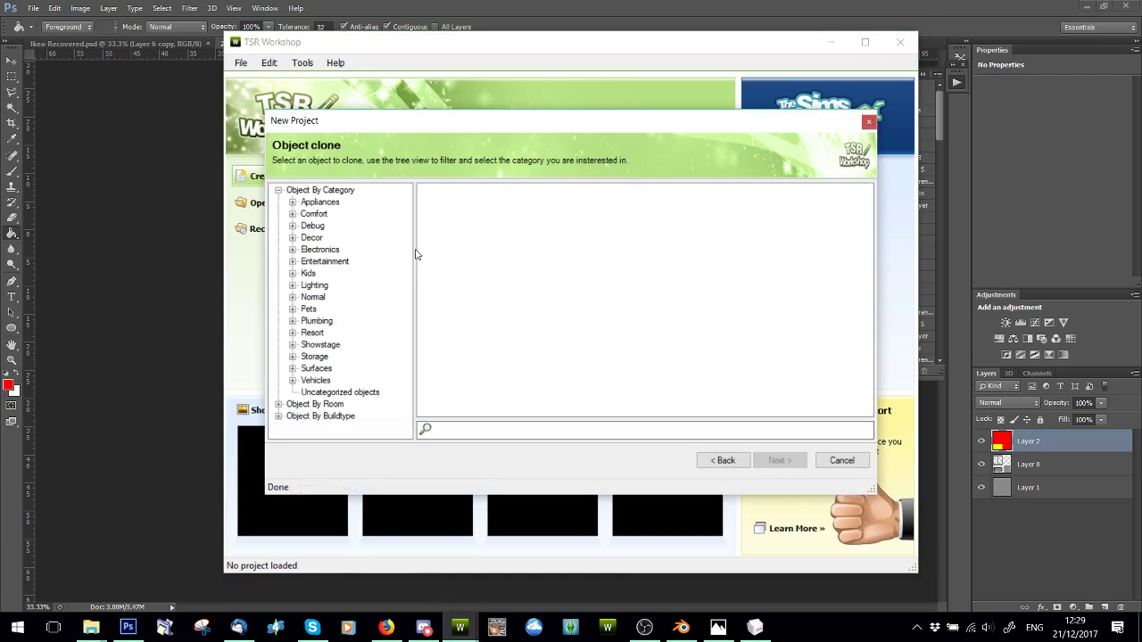
# - Clone Table end club from the End Tables category under Surfaces and display the project's mesh groups
pyautogui.click(293, 368)
pyautogui.click(345, 336)
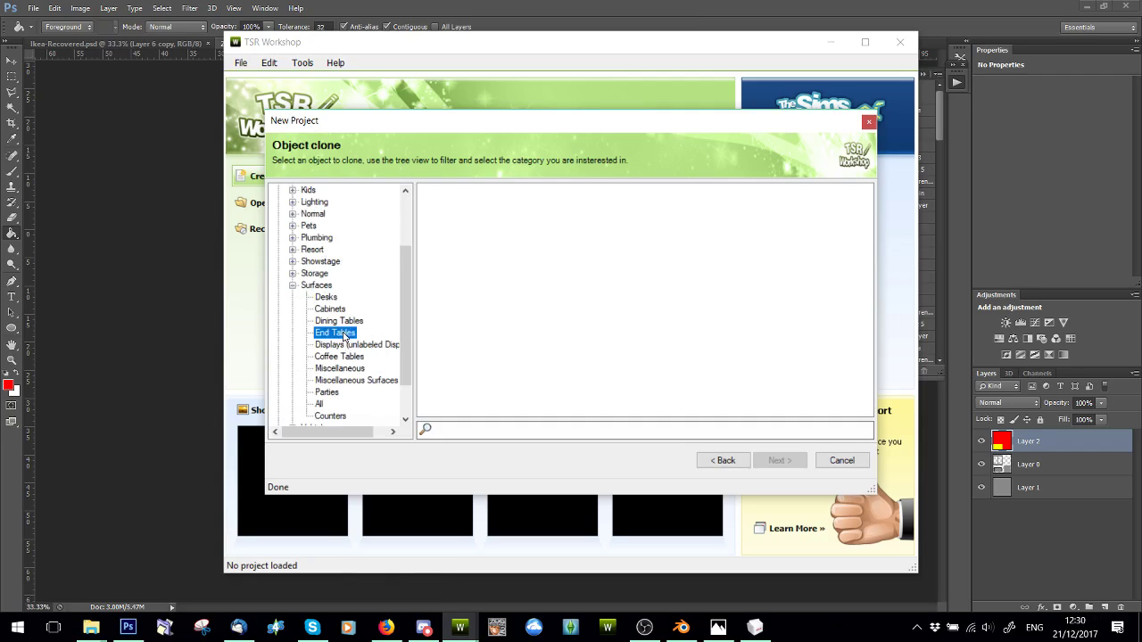
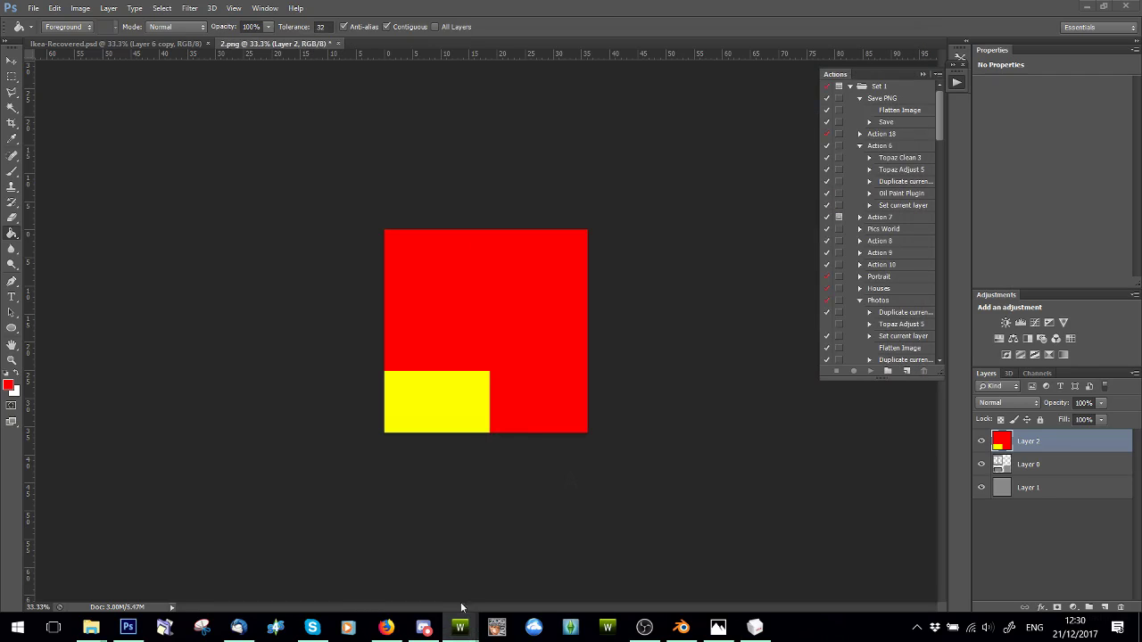
pyautogui.moveTo(462, 621)
pyautogui.click(535, 558)
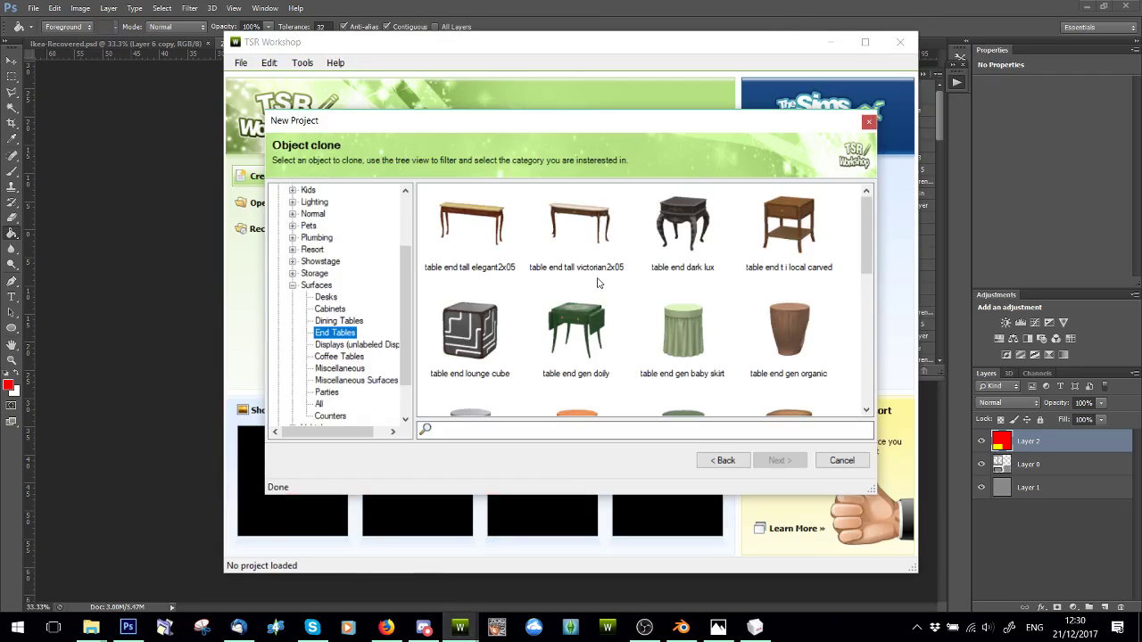
pyautogui.scroll(-2, 598, 283)
pyautogui.scroll(-2, 597, 283)
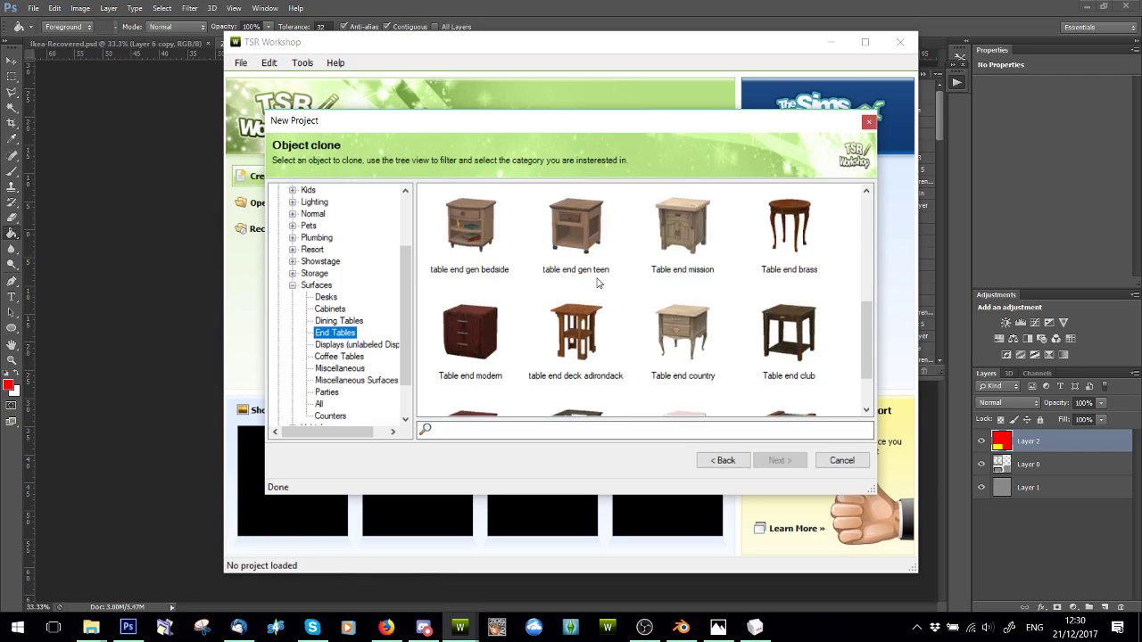
pyautogui.scroll(-2, 597, 283)
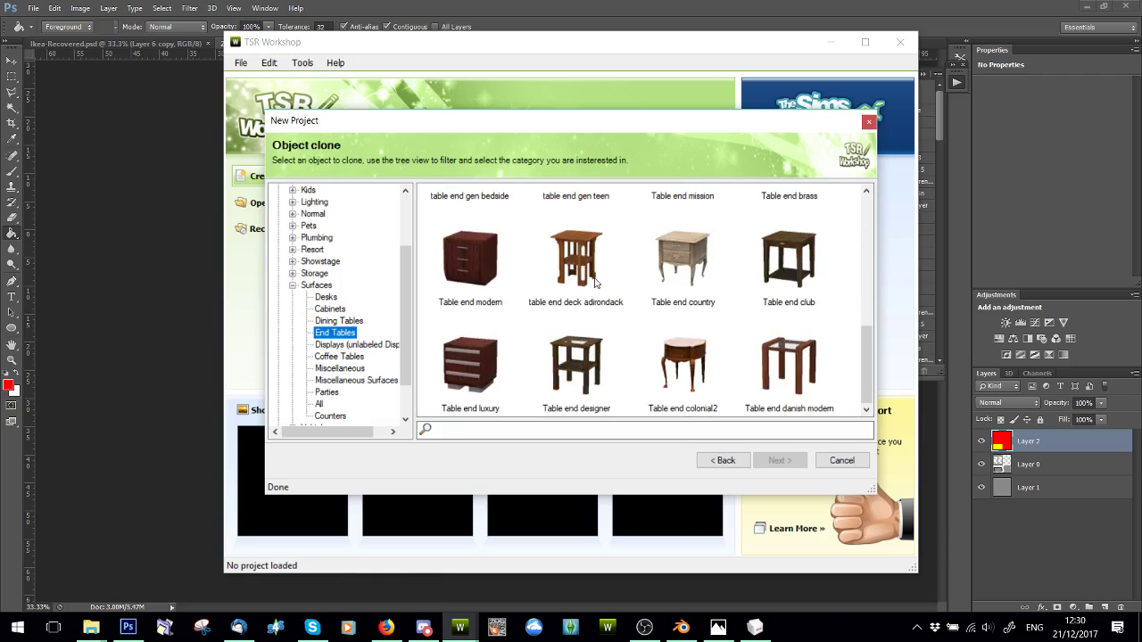
pyautogui.click(789, 265)
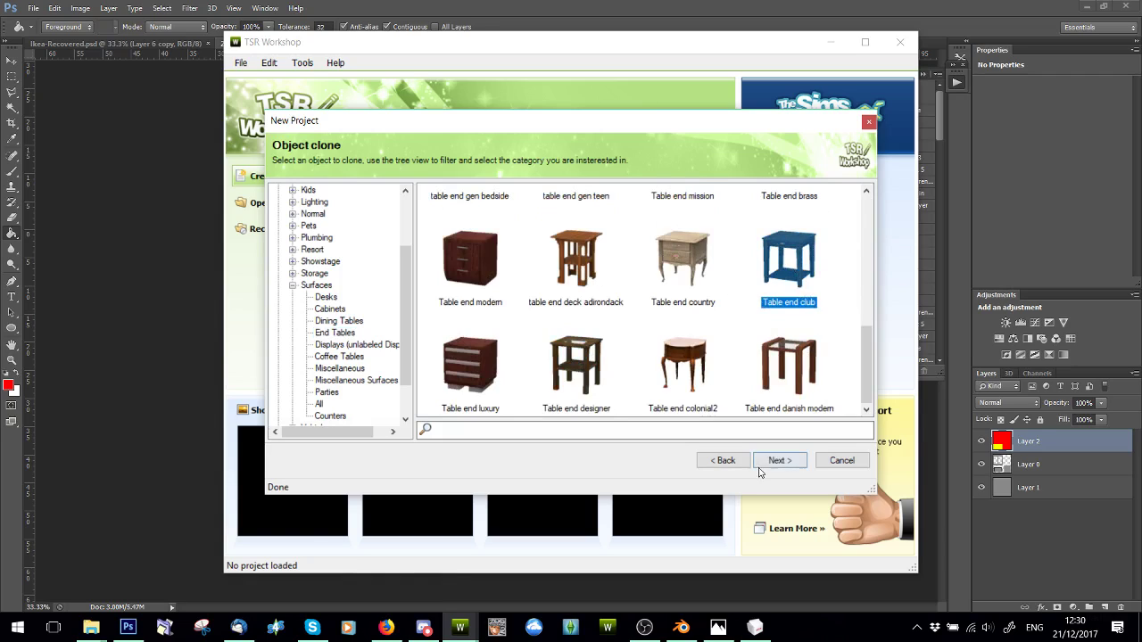
pyautogui.click(778, 460)
pyautogui.click(847, 464)
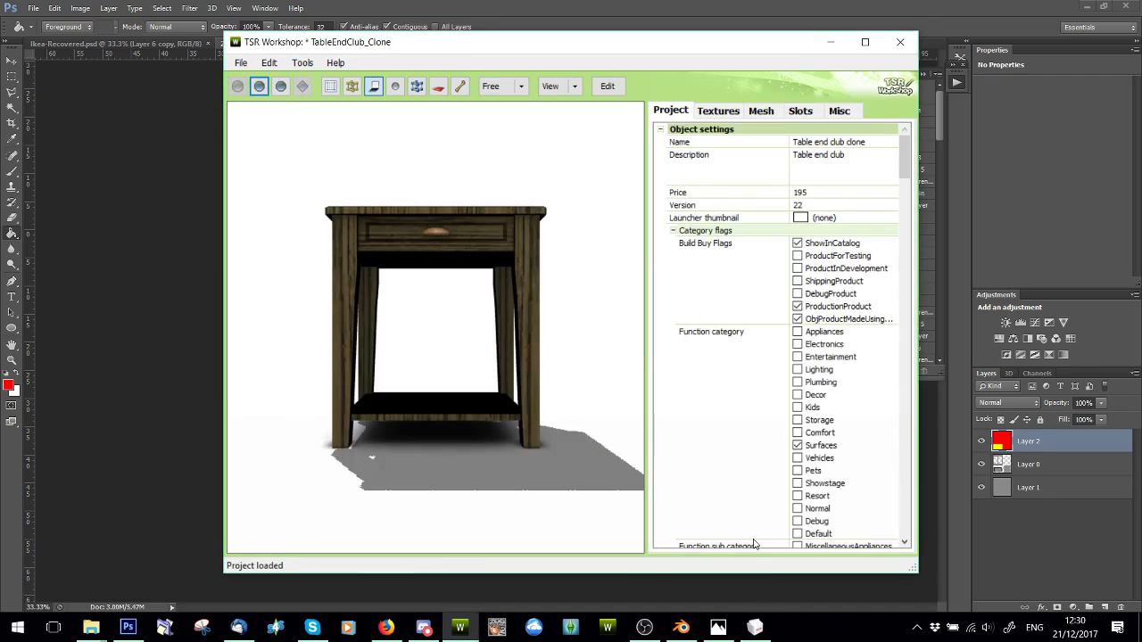
pyautogui.click(763, 111)
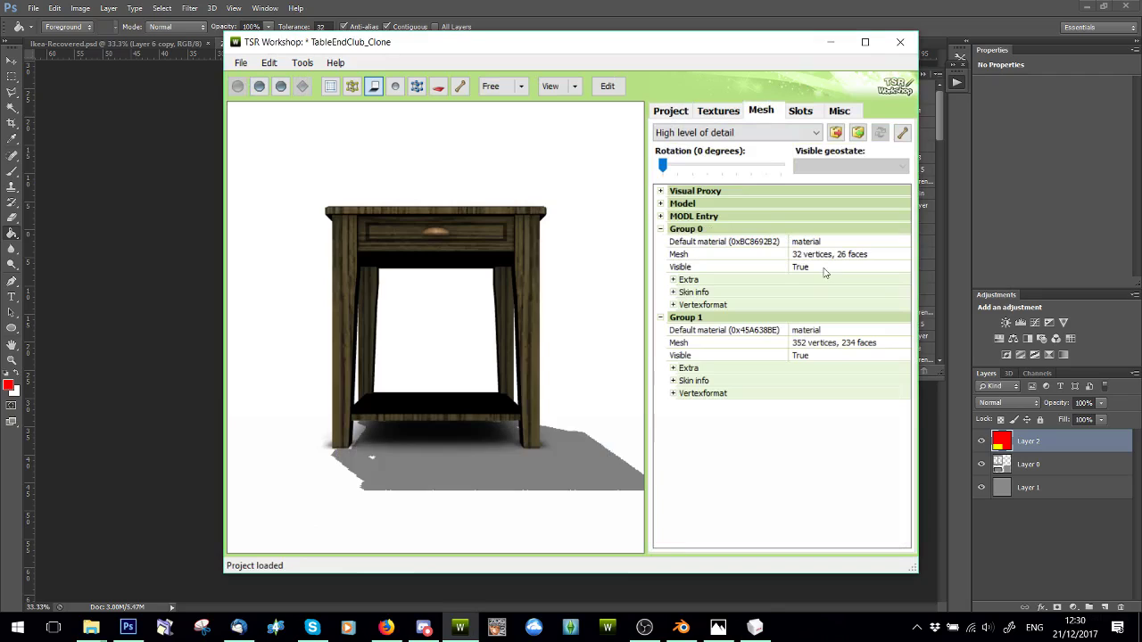
# - Switch to MilkShape 3D, select the Cube group and rename it group_1
pyautogui.click(755, 630)
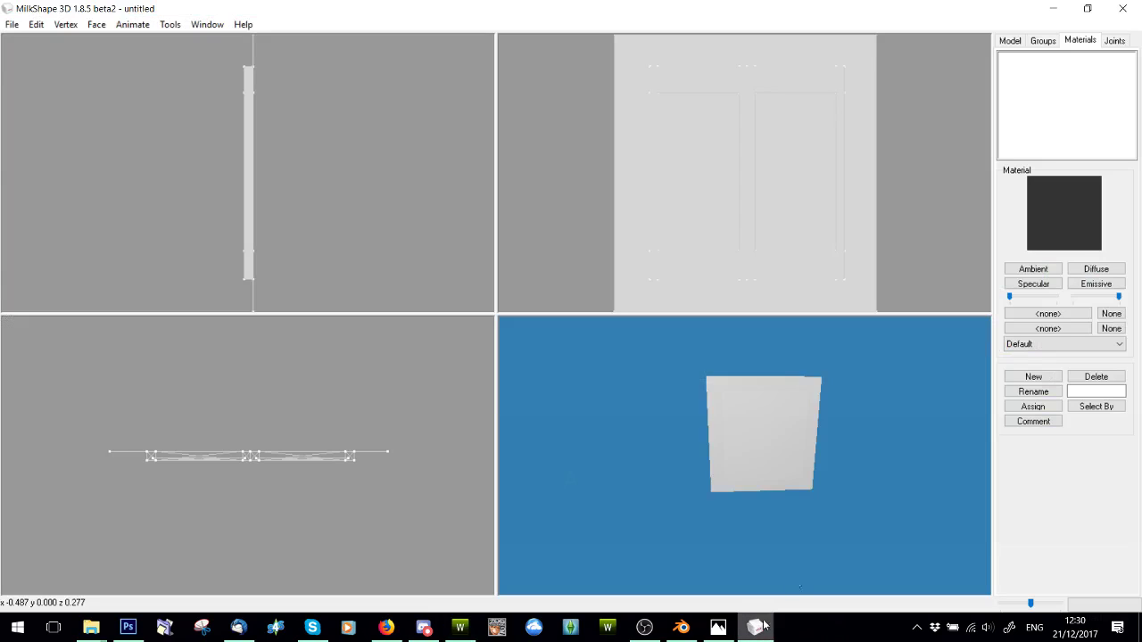
pyautogui.click(1044, 41)
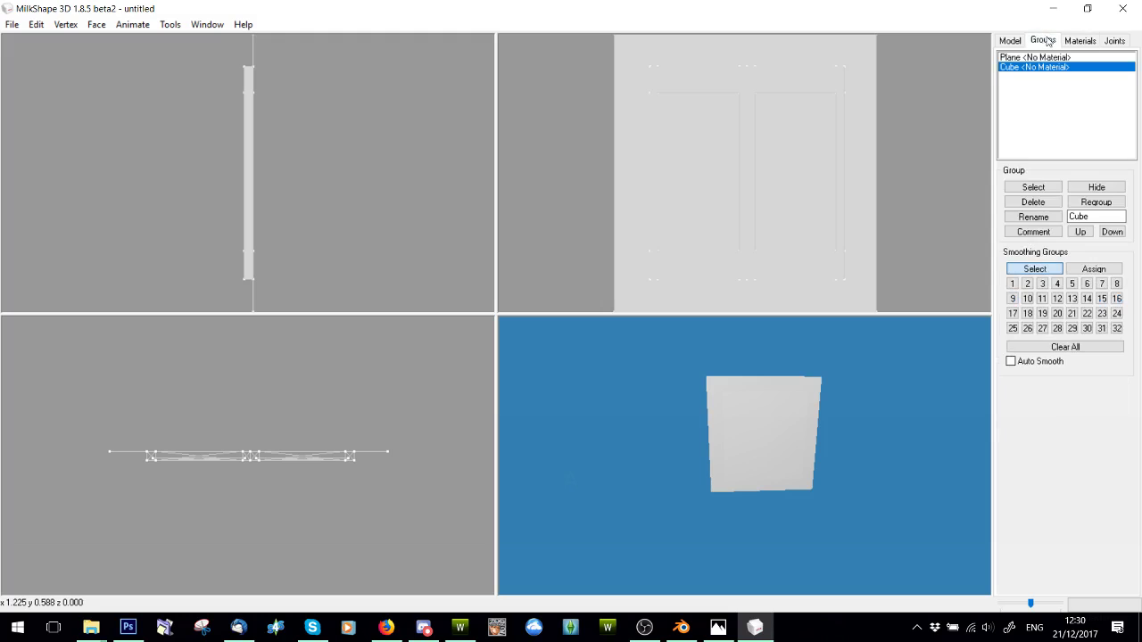
pyautogui.click(1034, 187)
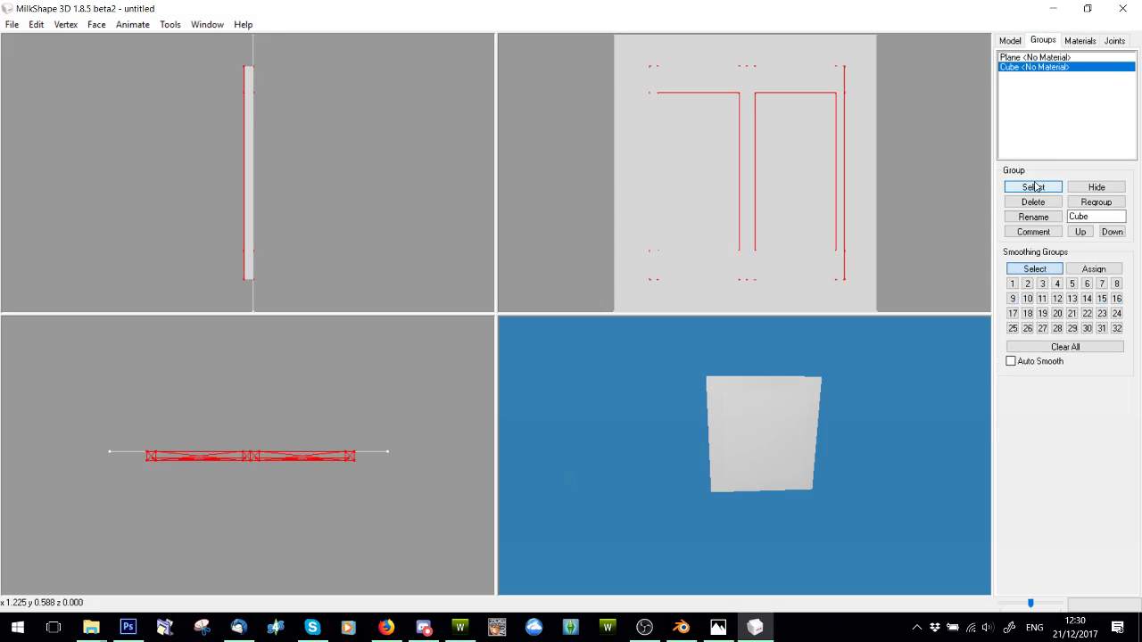
pyautogui.doubleClick(1080, 217)
pyautogui.write('group')
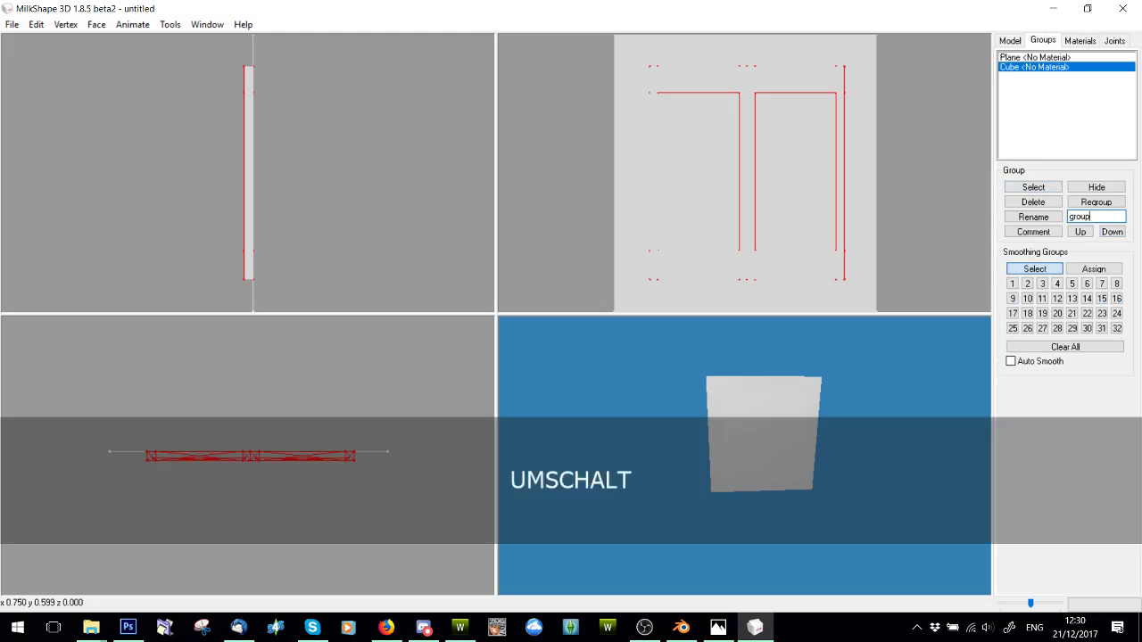
pyautogui.write('_1')
pyautogui.click(1032, 217)
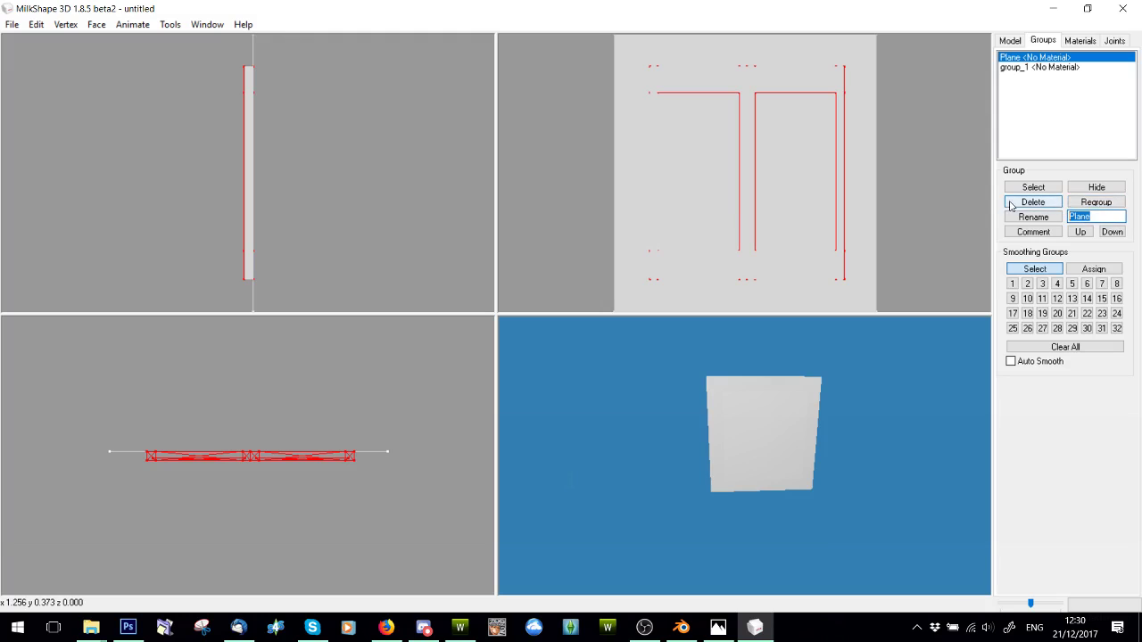
# - Rename the Plane group as group_0
pyautogui.write('group_0')
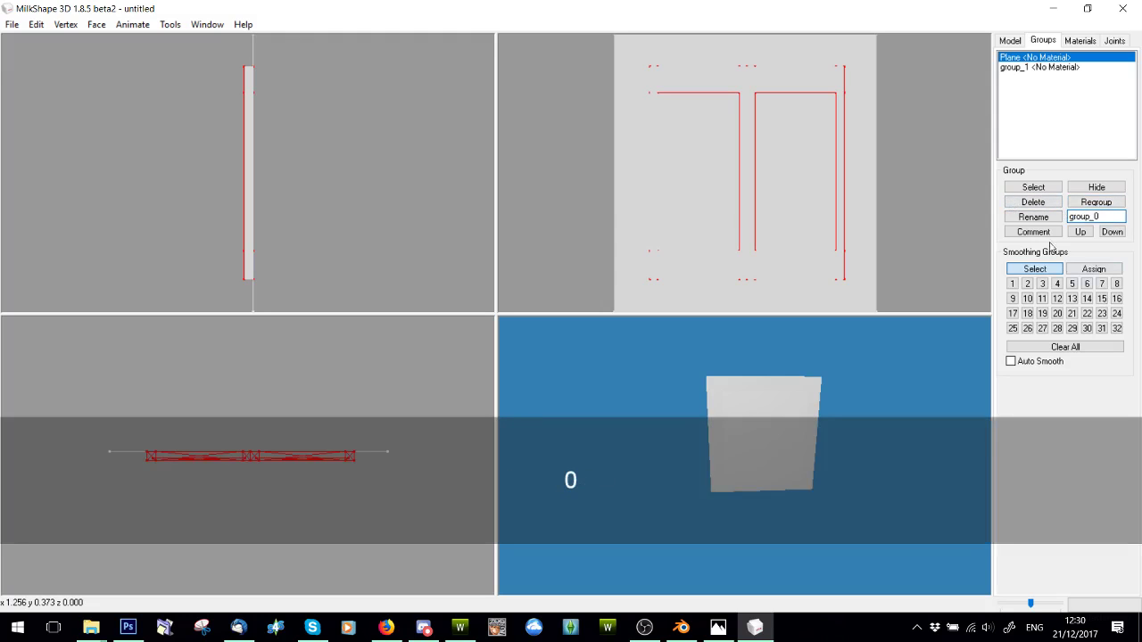
pyautogui.click(1034, 217)
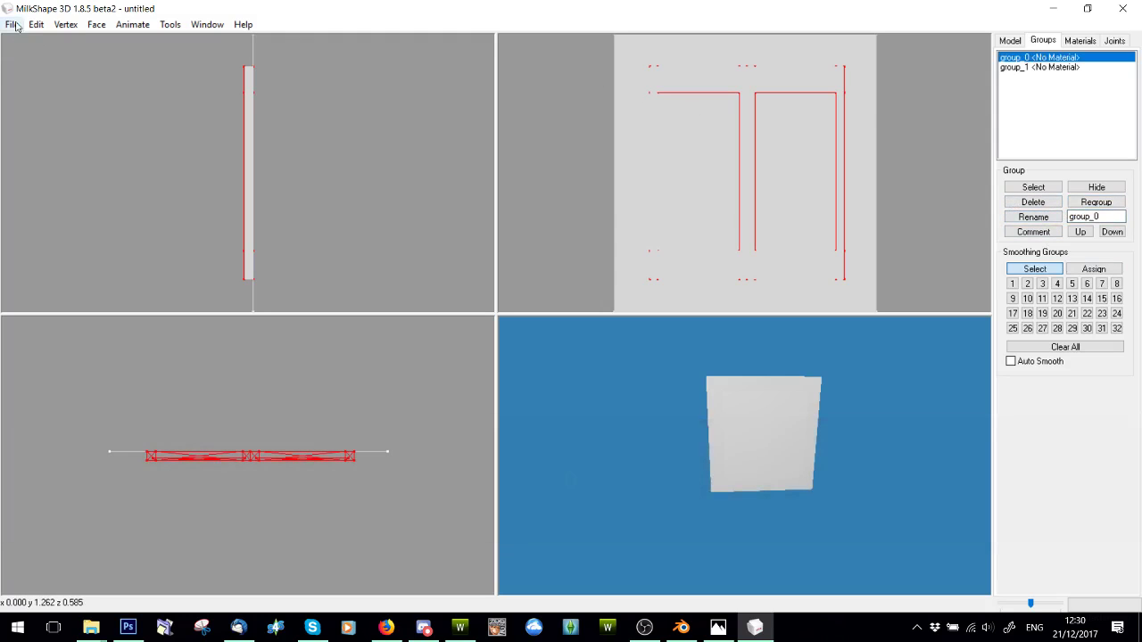
pyautogui.click(1080, 41)
pyautogui.click(1043, 40)
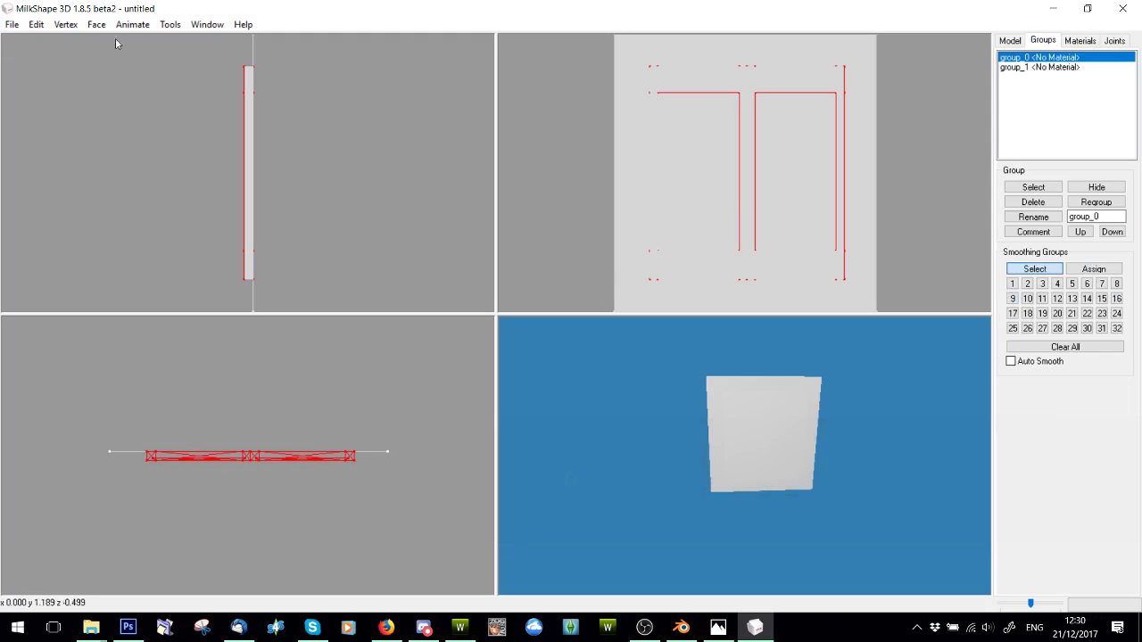
pyautogui.click(11, 25)
pyautogui.moveTo(54, 145)
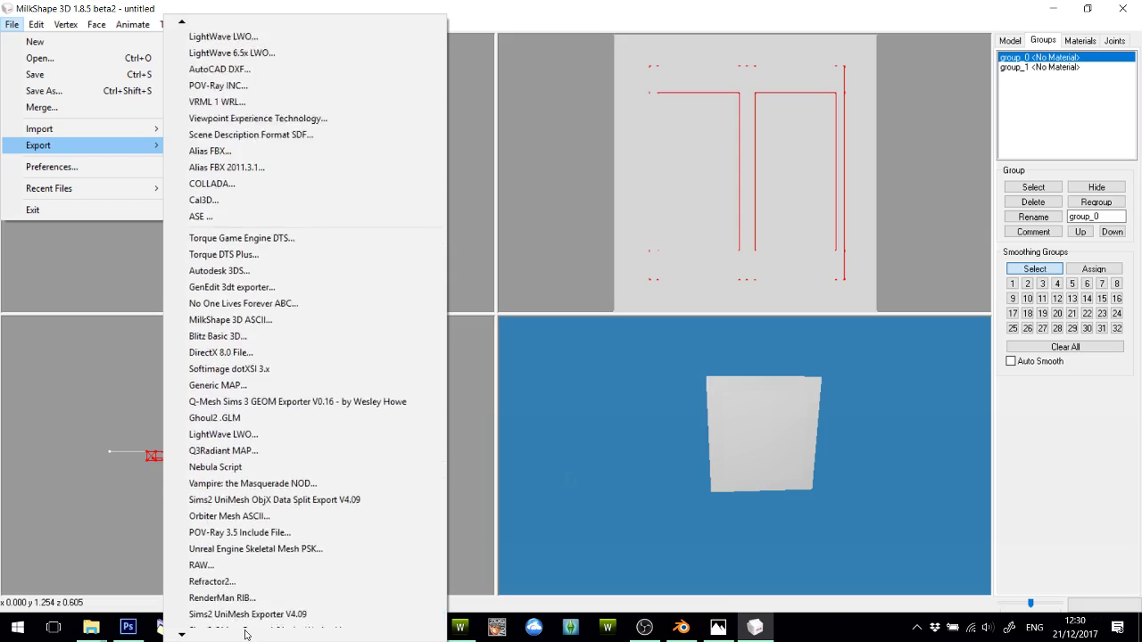
pyautogui.click(214, 546)
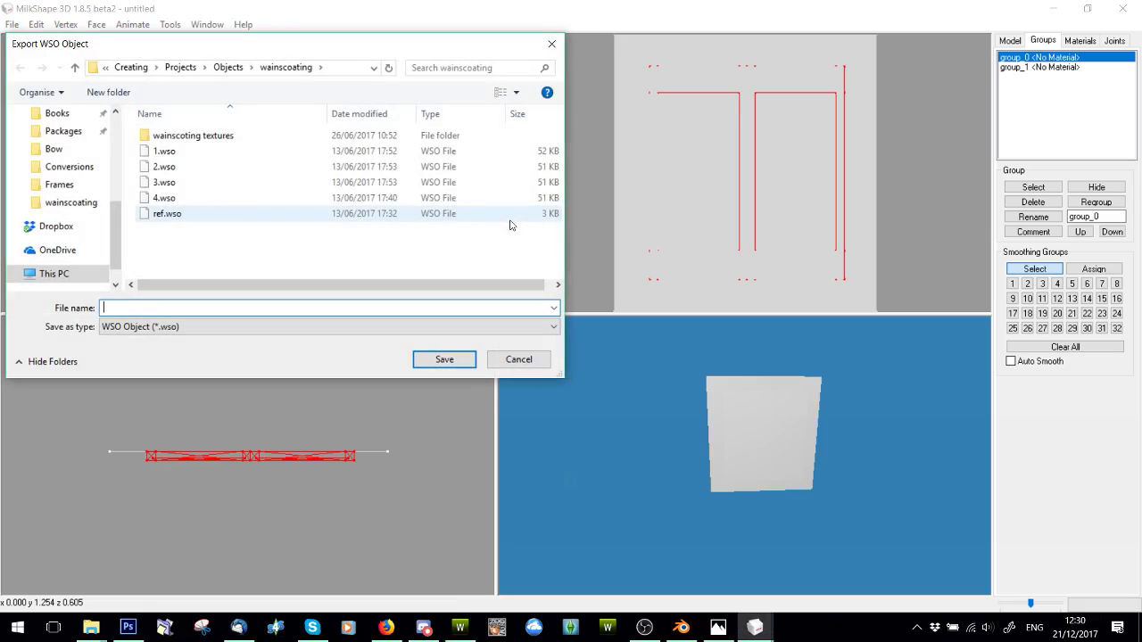
pyautogui.click(518, 360)
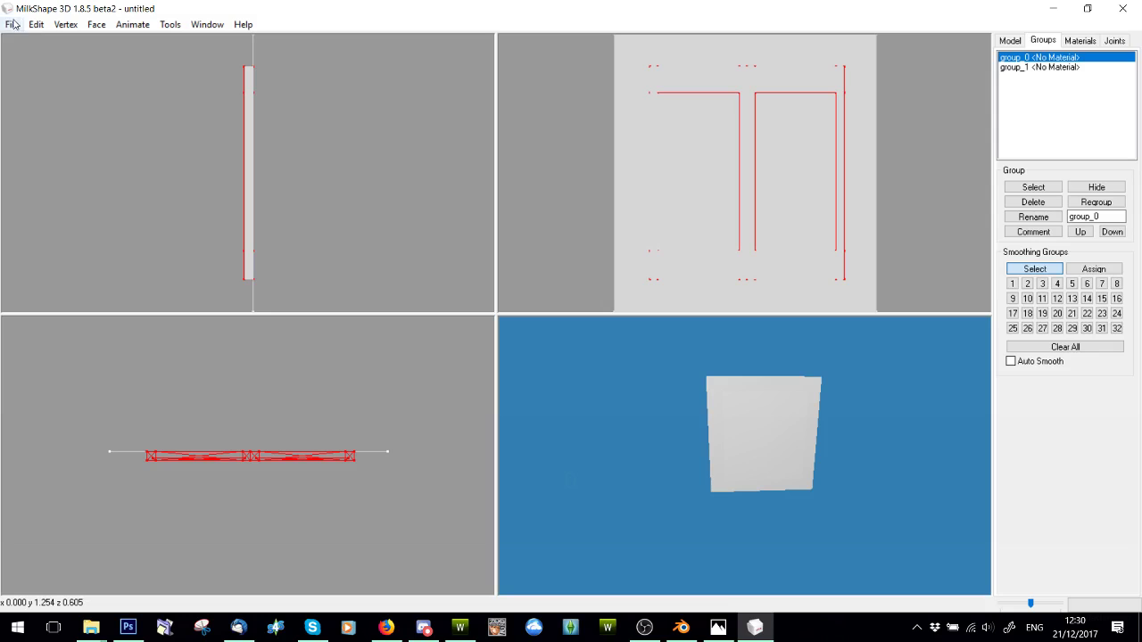
# - Import the reference mesh ref.wso into the model as a TSRW object
pyautogui.click(12, 25)
pyautogui.moveTo(39, 129)
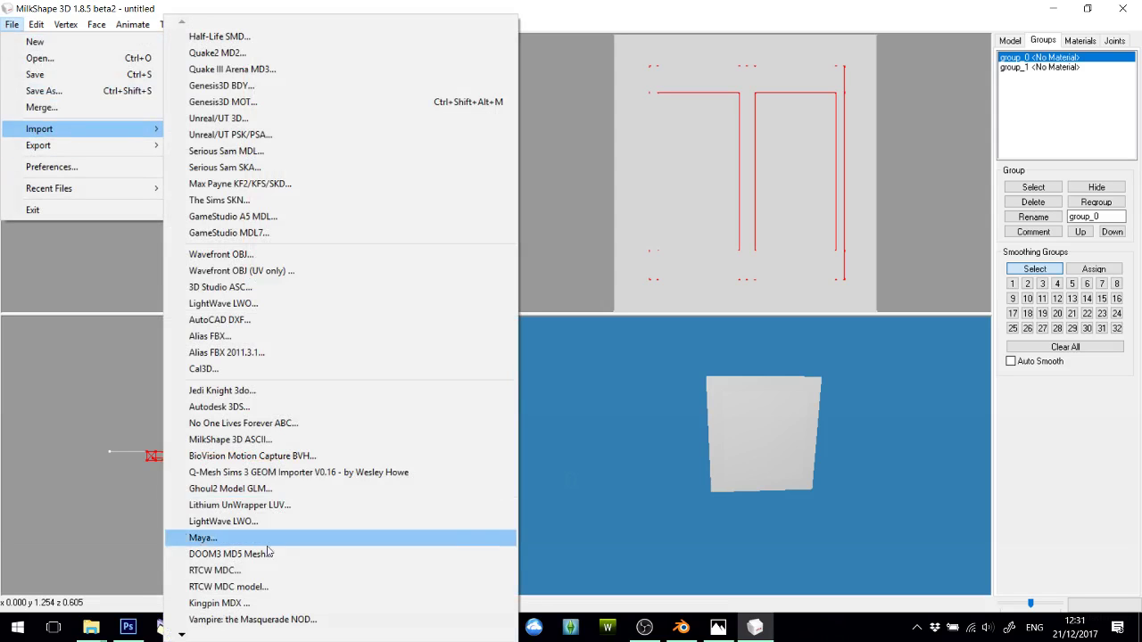
pyautogui.moveTo(182, 624)
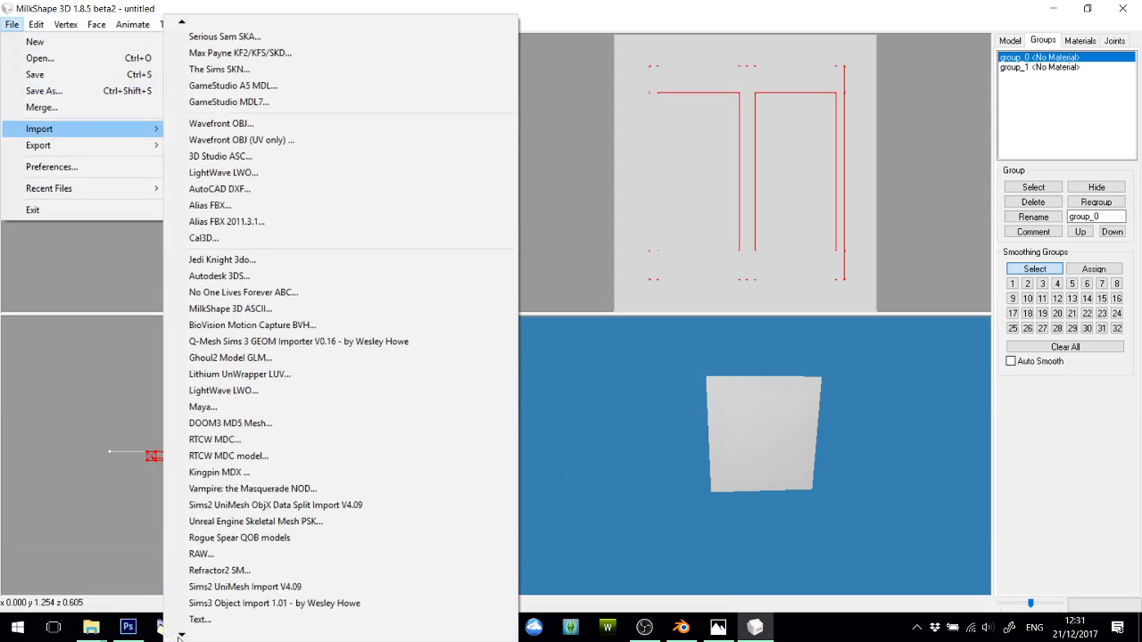
pyautogui.click(214, 618)
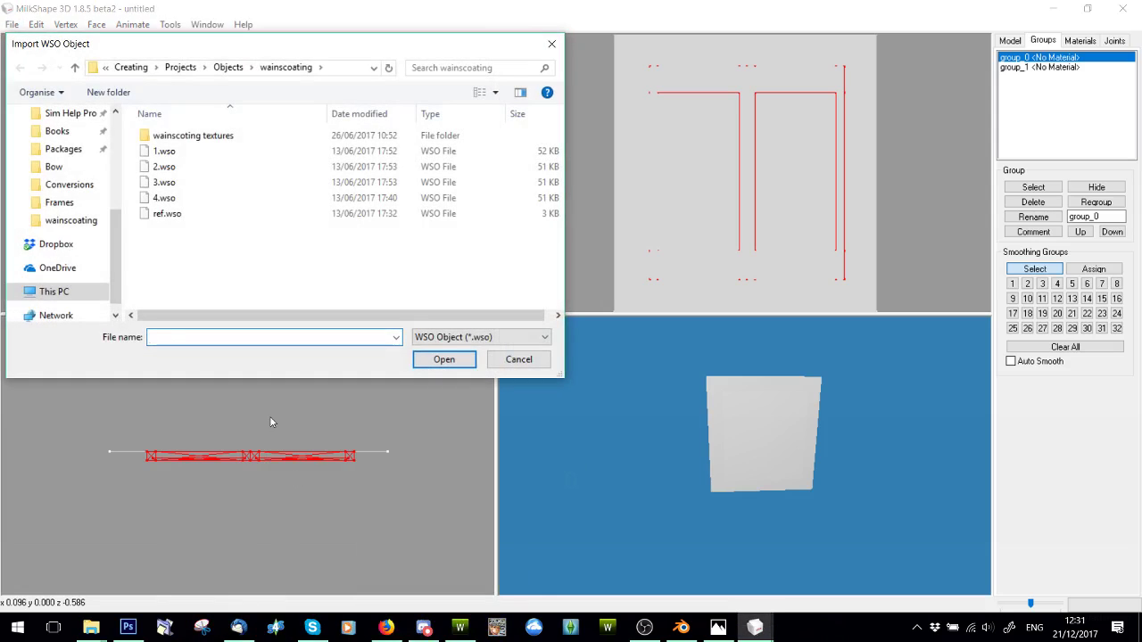
pyautogui.doubleClick(245, 216)
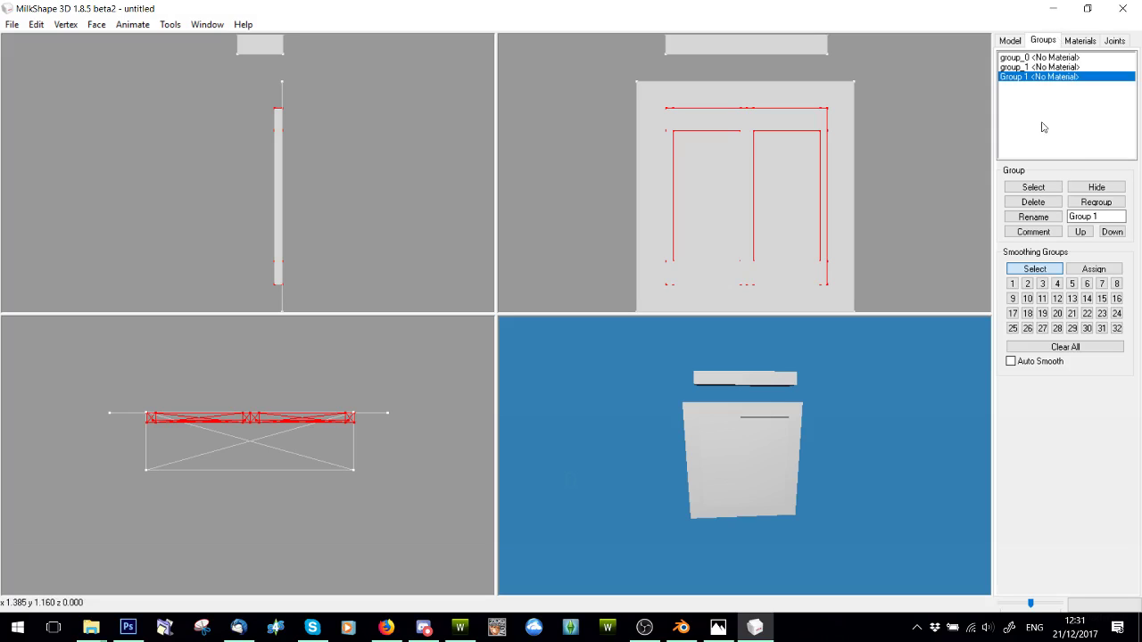
# - Add group_0 to the selection, assign all selected vertices to joint 0xCD68F001 and draw the vertices with bone colors
pyautogui.click(1013, 58)
pyautogui.click(1033, 187)
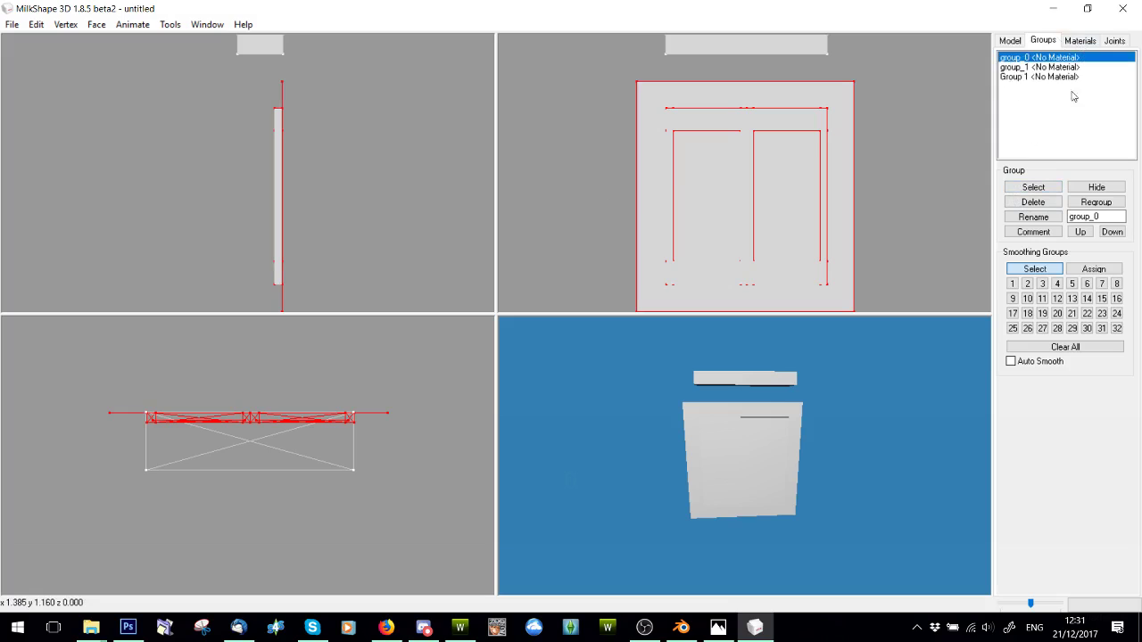
pyautogui.click(1093, 41)
pyautogui.click(1120, 41)
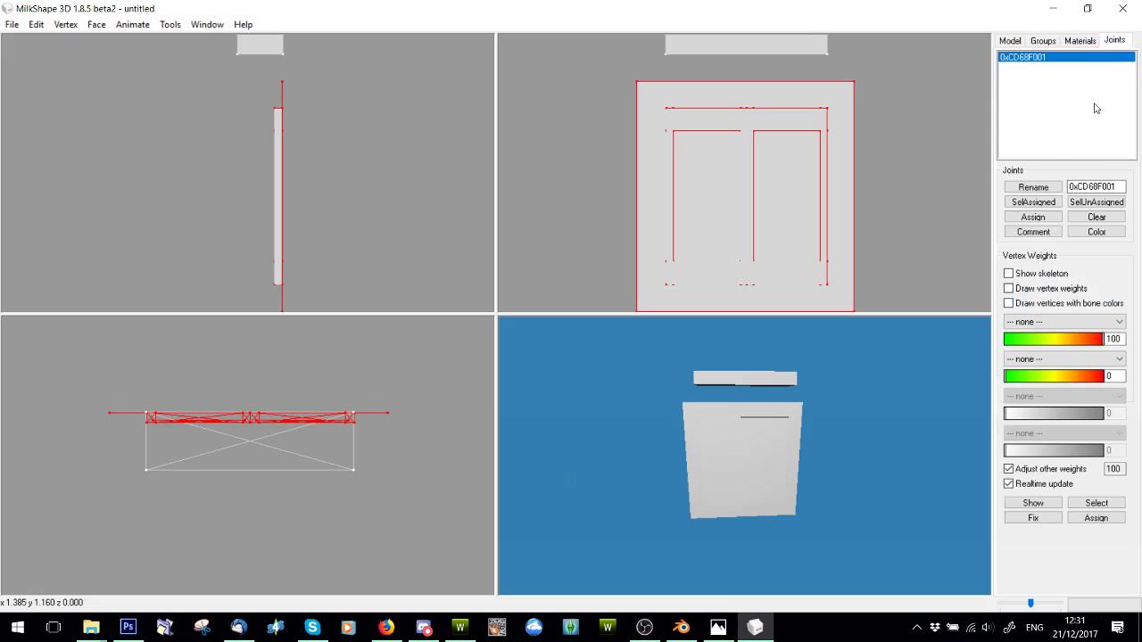
pyautogui.click(1039, 321)
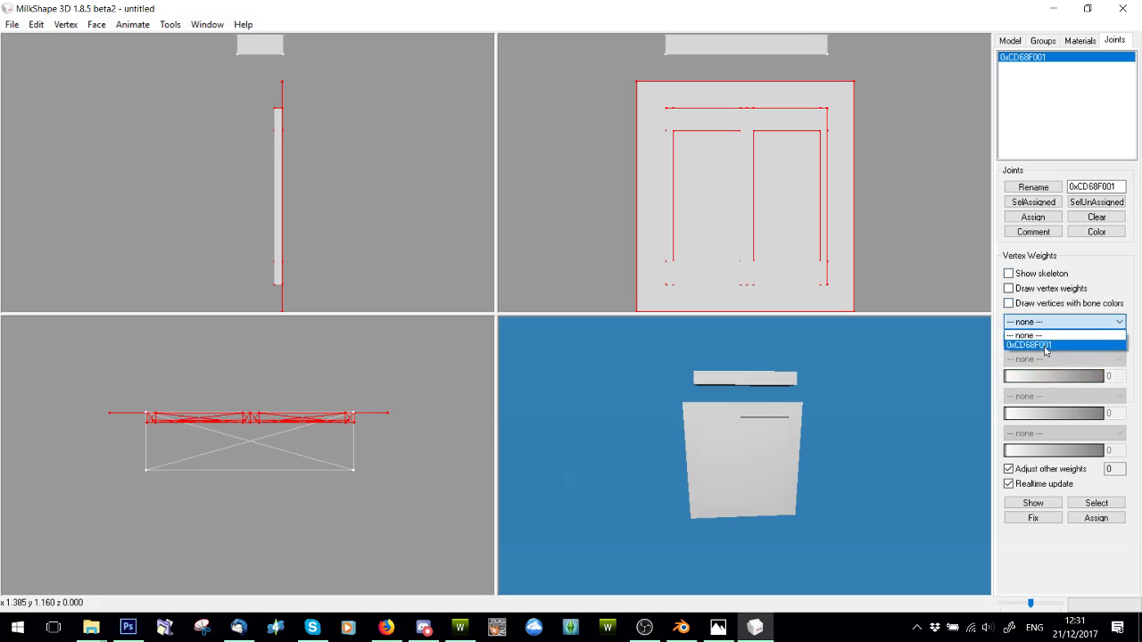
pyautogui.click(1052, 345)
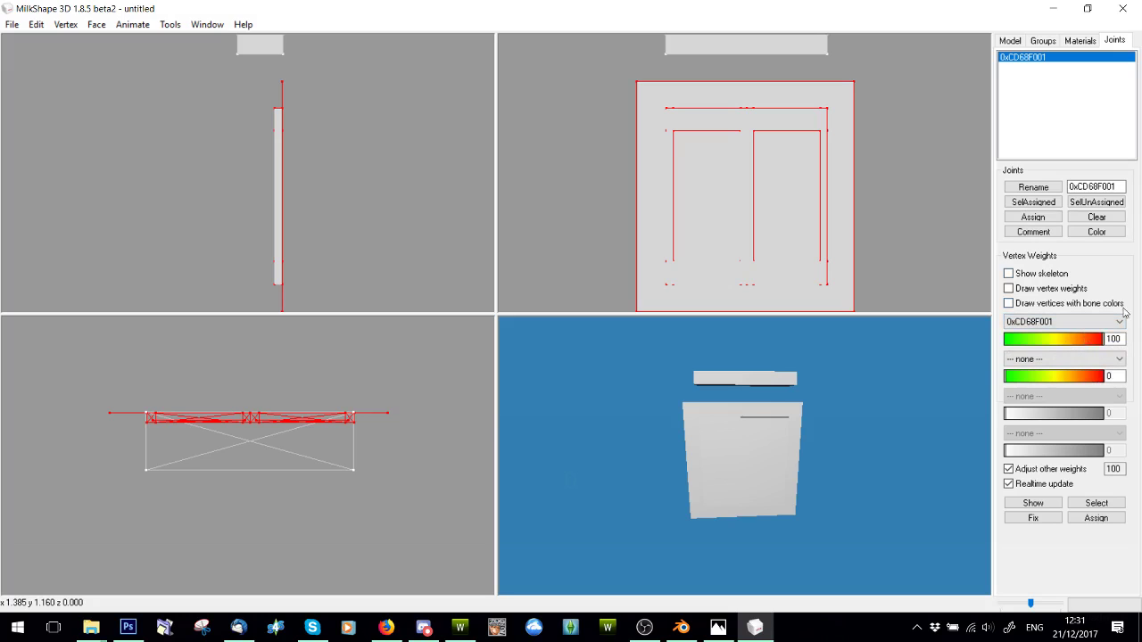
pyautogui.click(1097, 520)
pyautogui.click(1009, 304)
# - Delete the imported reference mesh group, Group 1
pyautogui.click(1040, 41)
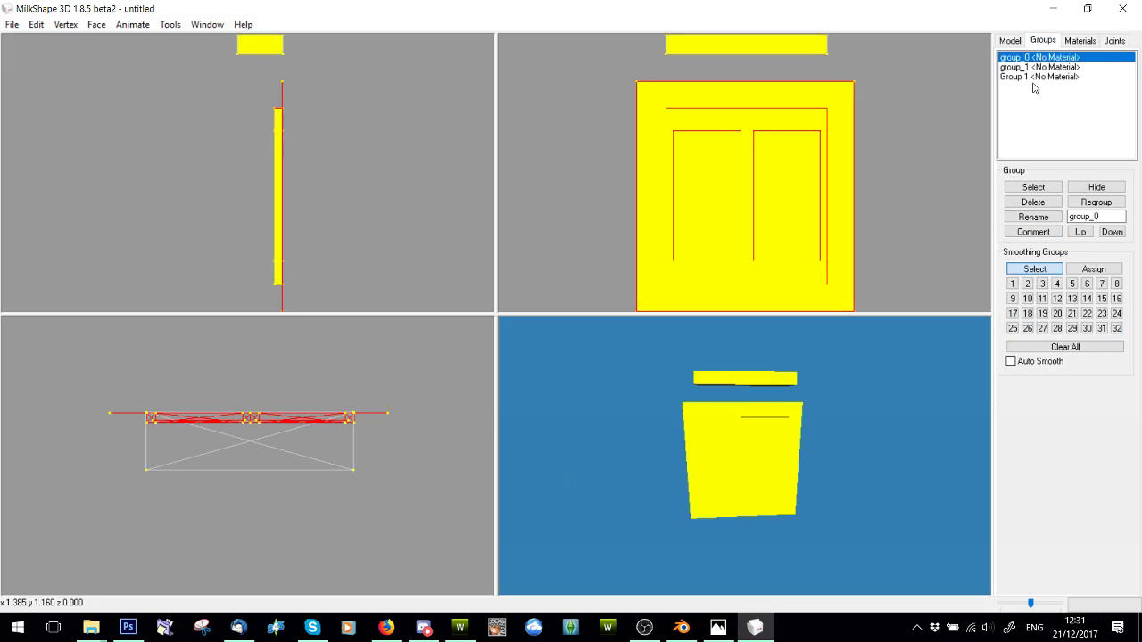
pyautogui.click(1030, 76)
pyautogui.click(1033, 202)
# - Export the two-group model as a TSRW object named 2a in the wainscoting folder
pyautogui.click(12, 24)
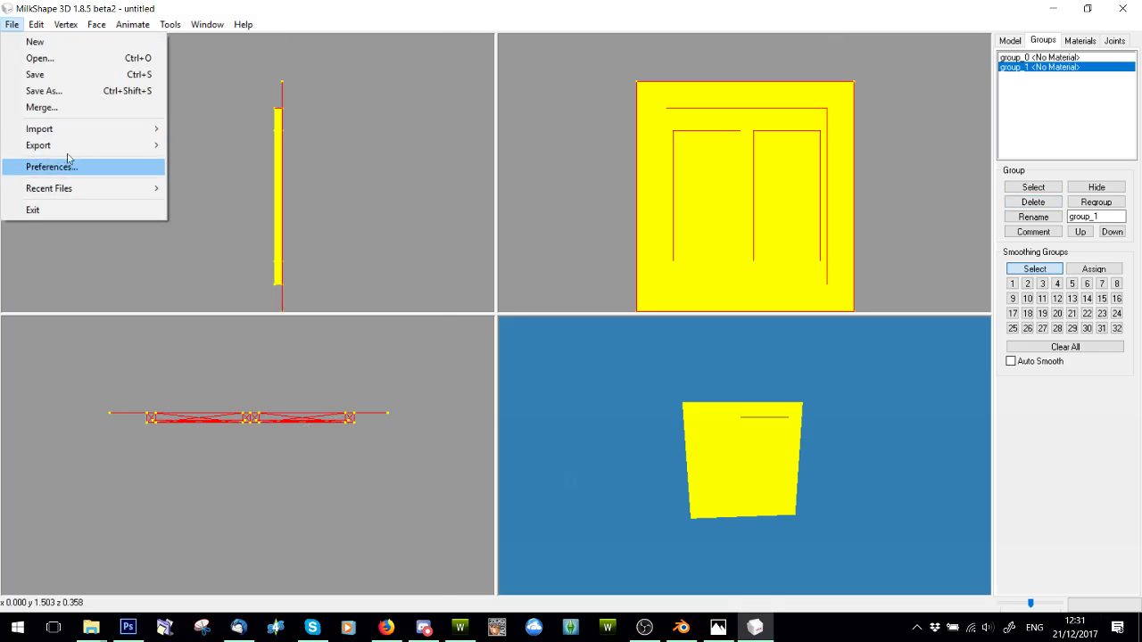
pyautogui.moveTo(40, 207)
pyautogui.click(236, 557)
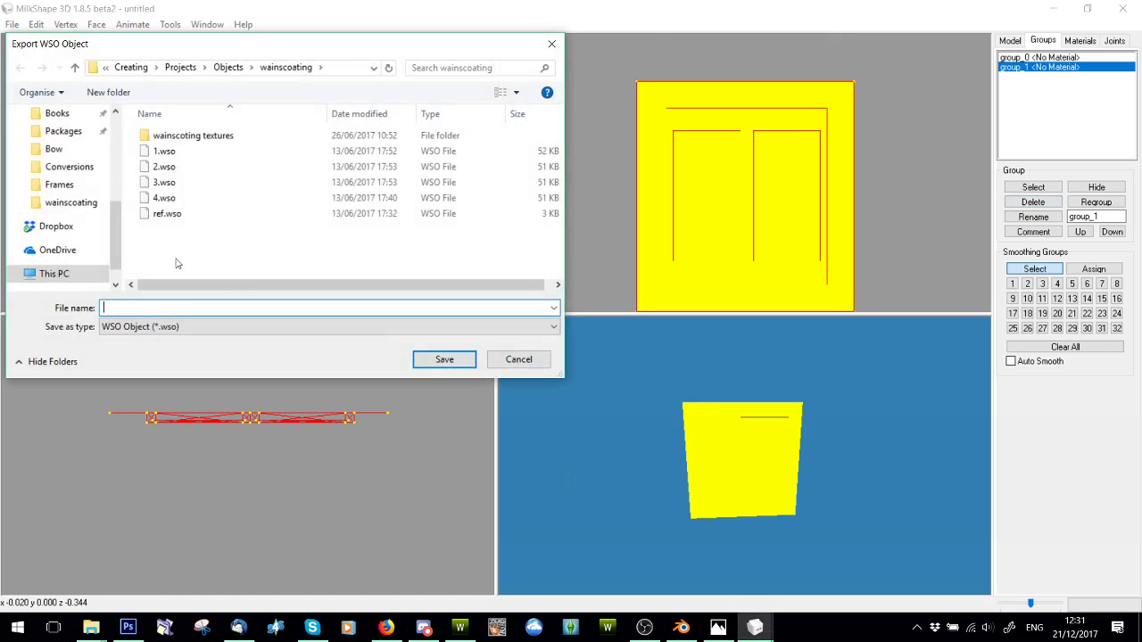
pyautogui.write('2a')
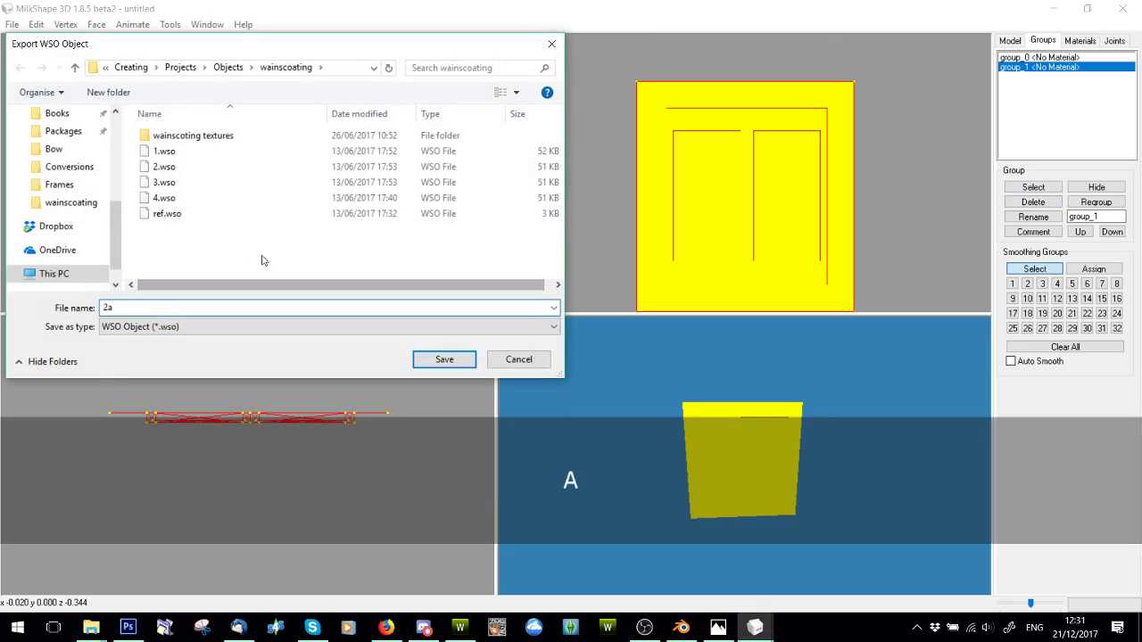
pyautogui.click(445, 358)
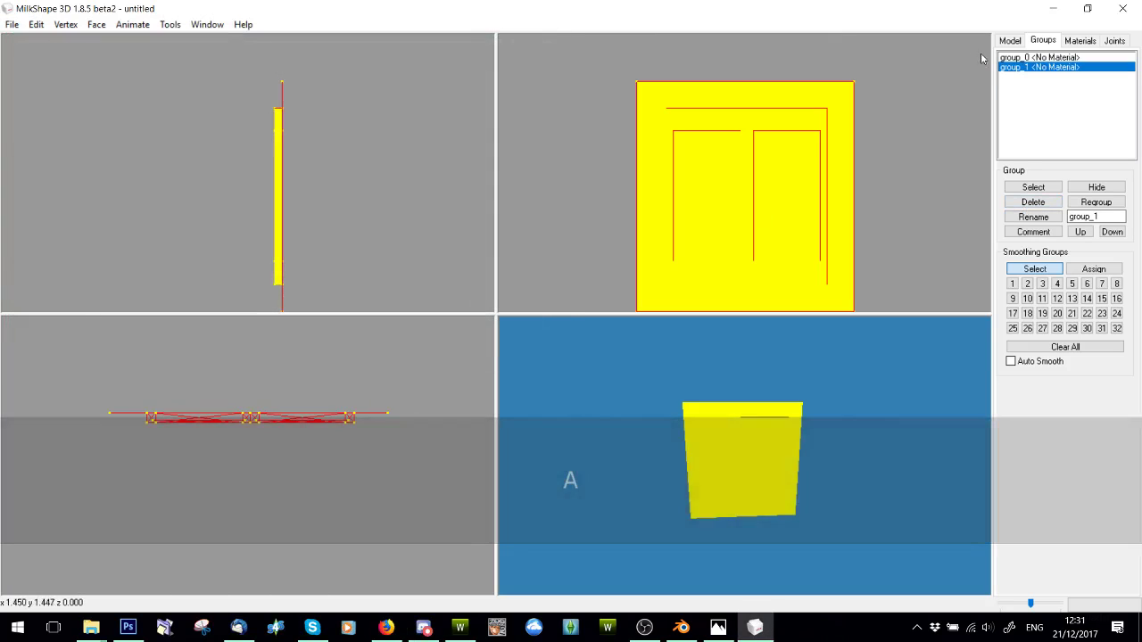
# - Delete the shadow plane group_0 and rename the remaining panel group as group_0
pyautogui.click(1032, 202)
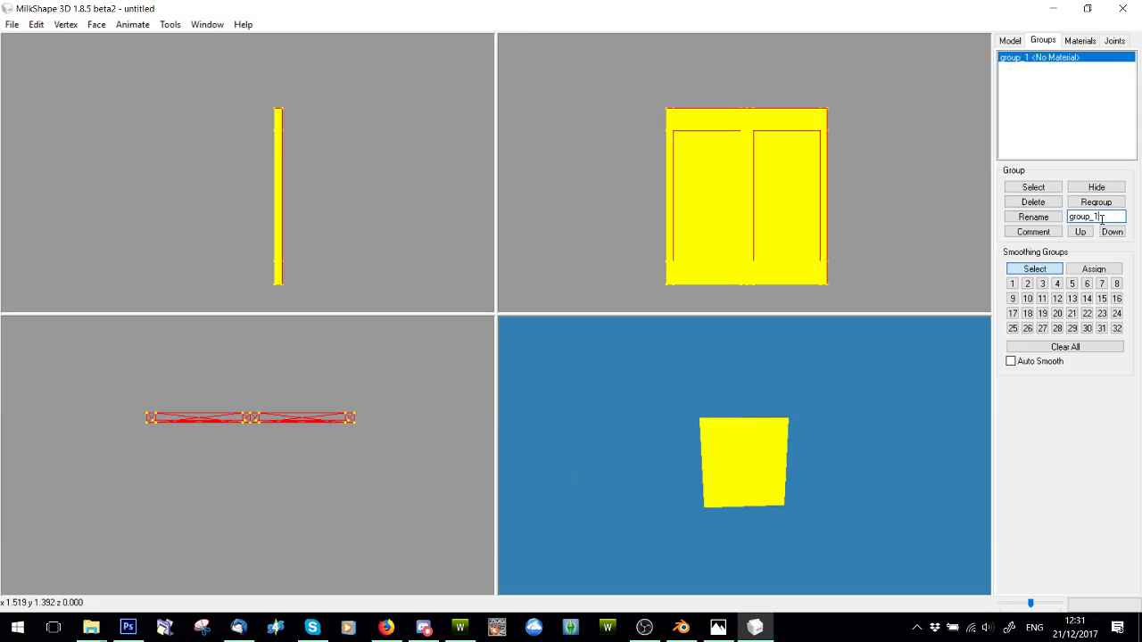
pyautogui.press('BackSpace')
pyautogui.write('0')
pyautogui.click(1033, 217)
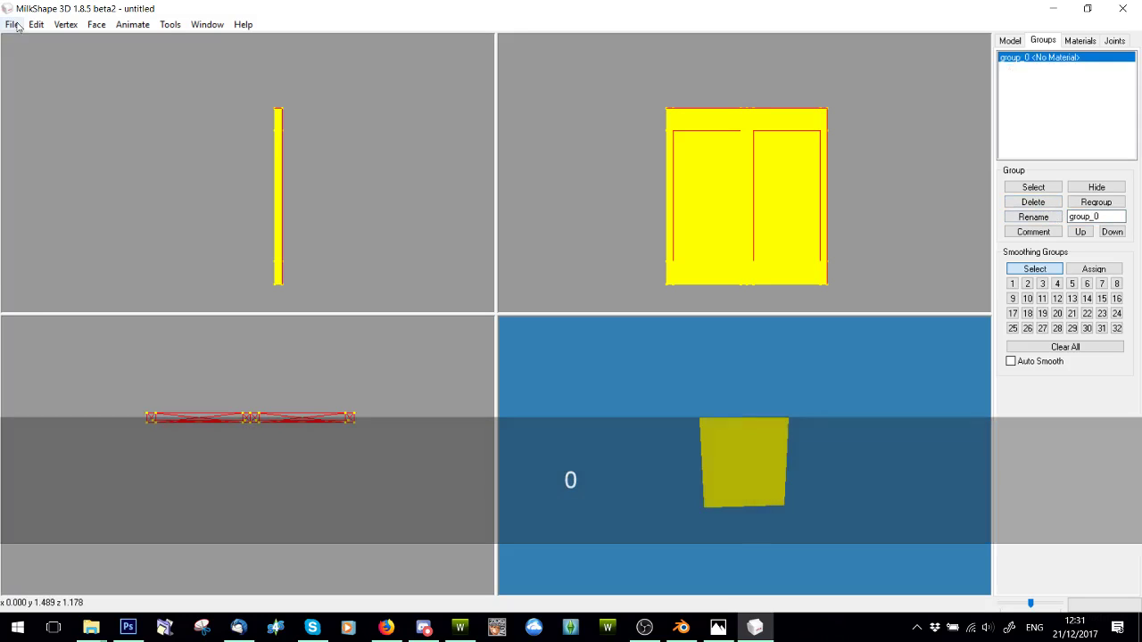
# - Export the single-group model as a TSRW object named 2aLOD
pyautogui.click(13, 24)
pyautogui.moveTo(54, 144)
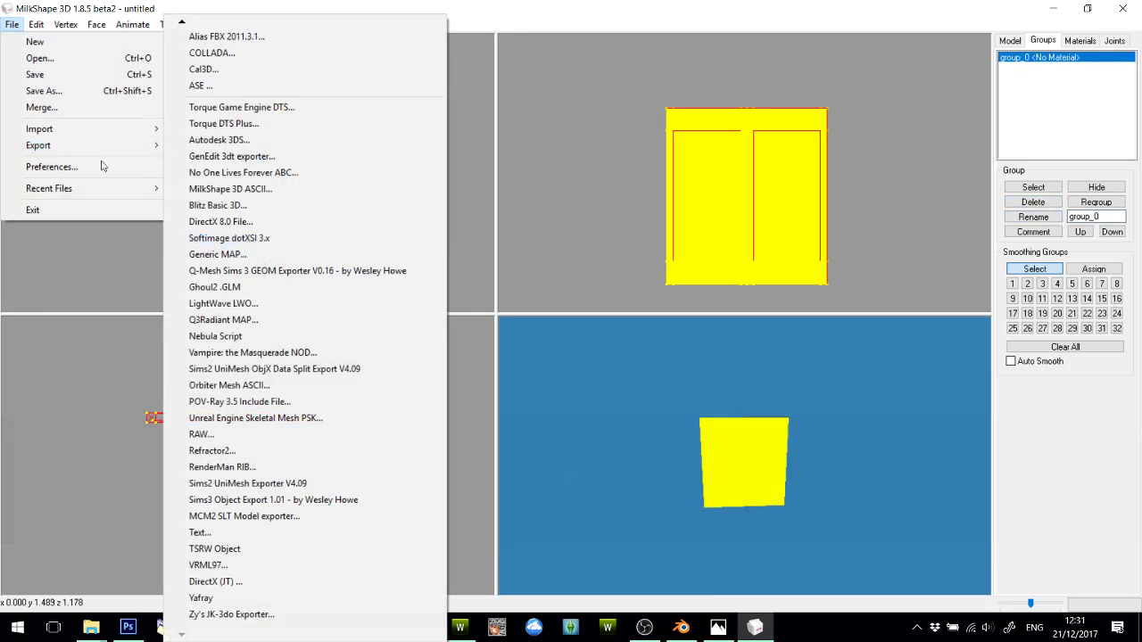
pyautogui.click(257, 548)
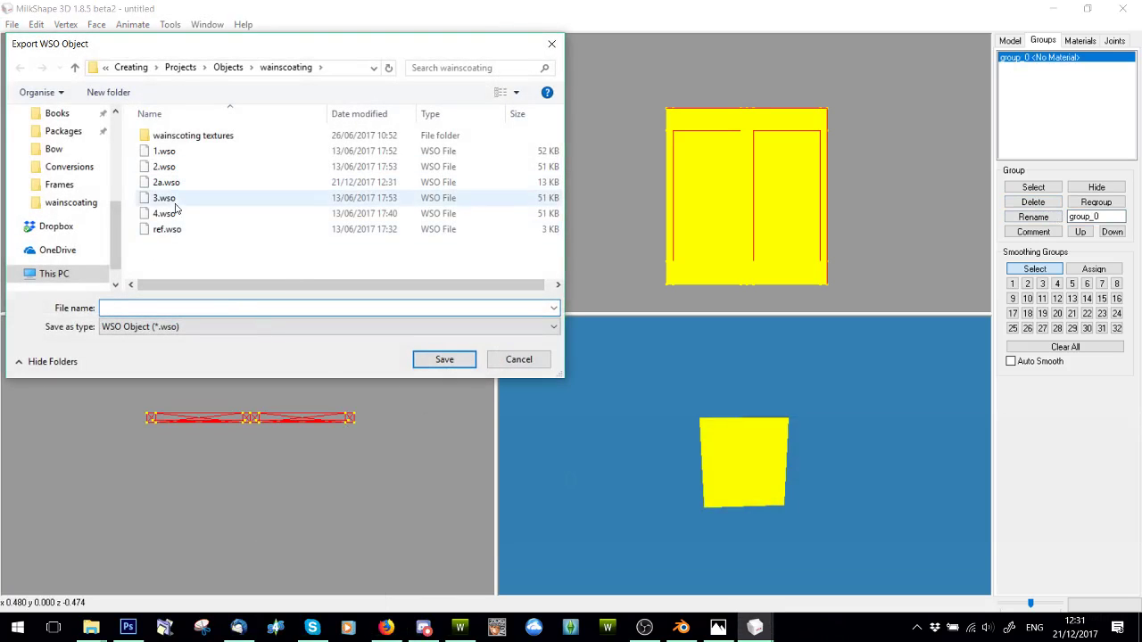
pyautogui.write('2aLOD')
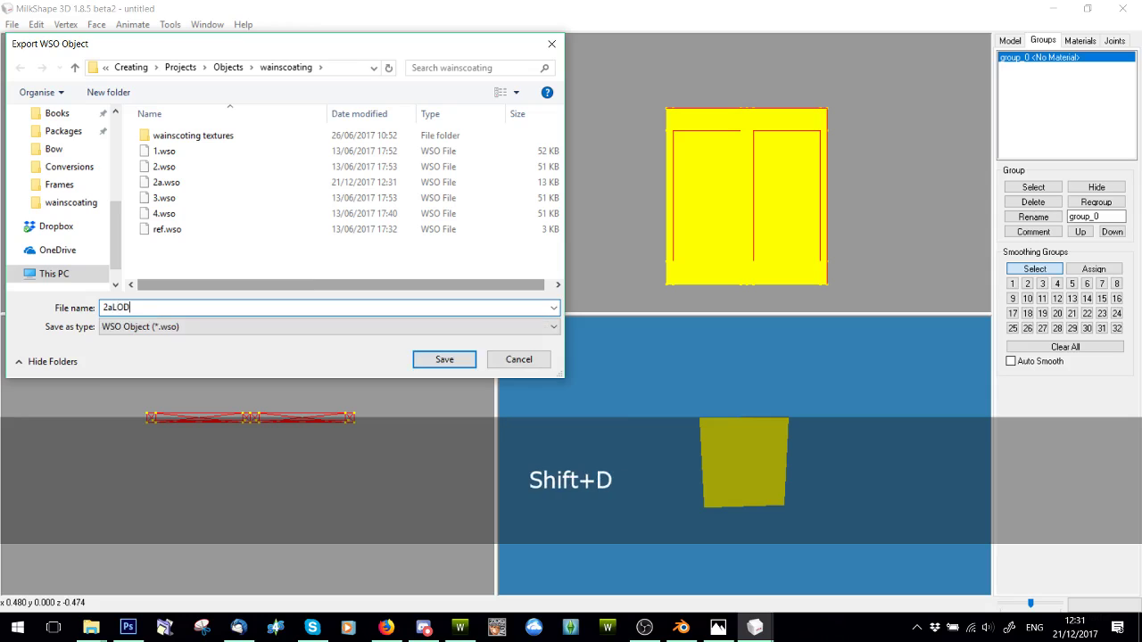
pyautogui.press('Return')
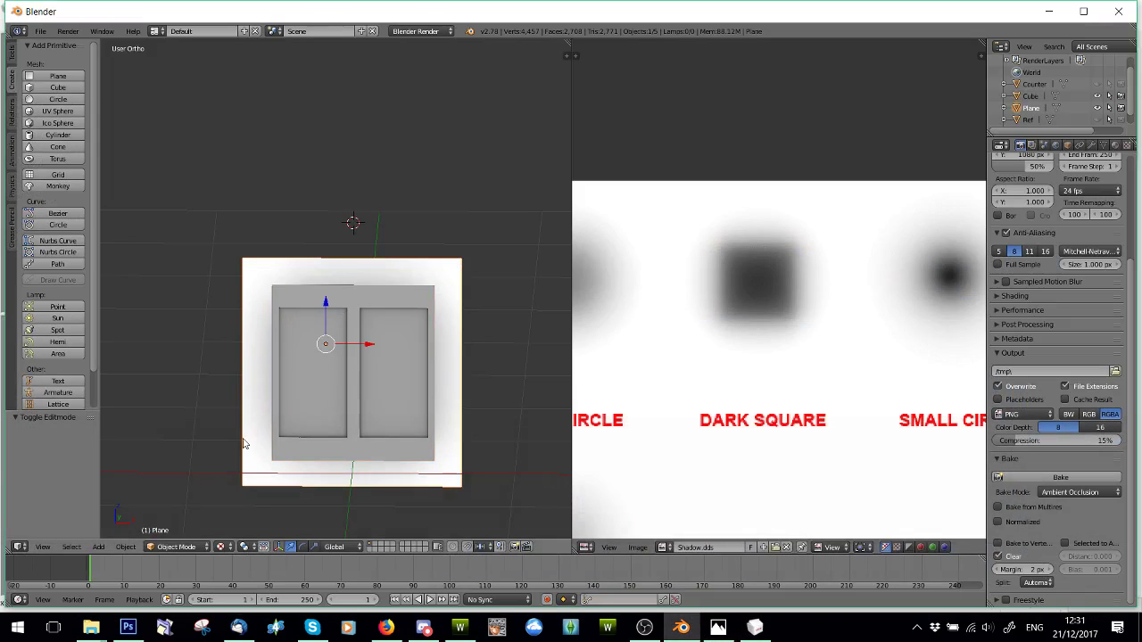
# - Switch to Blender, select the Cube panel and view its UV layout in Edit Mode
pyautogui.rightClick(336, 431)
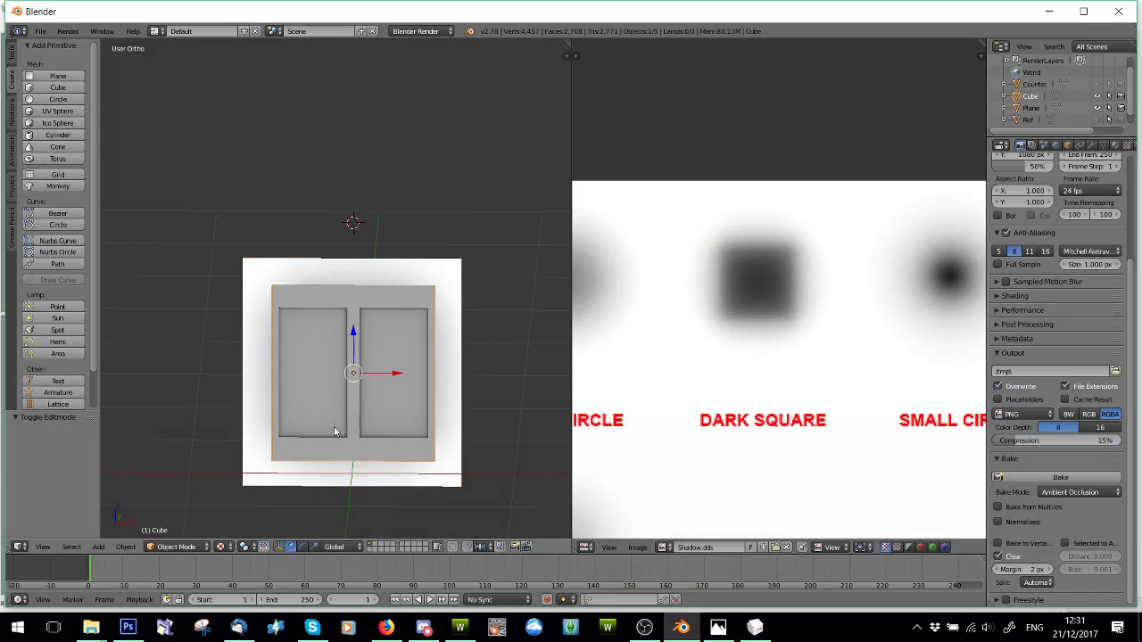
pyautogui.click(182, 546)
pyautogui.click(183, 518)
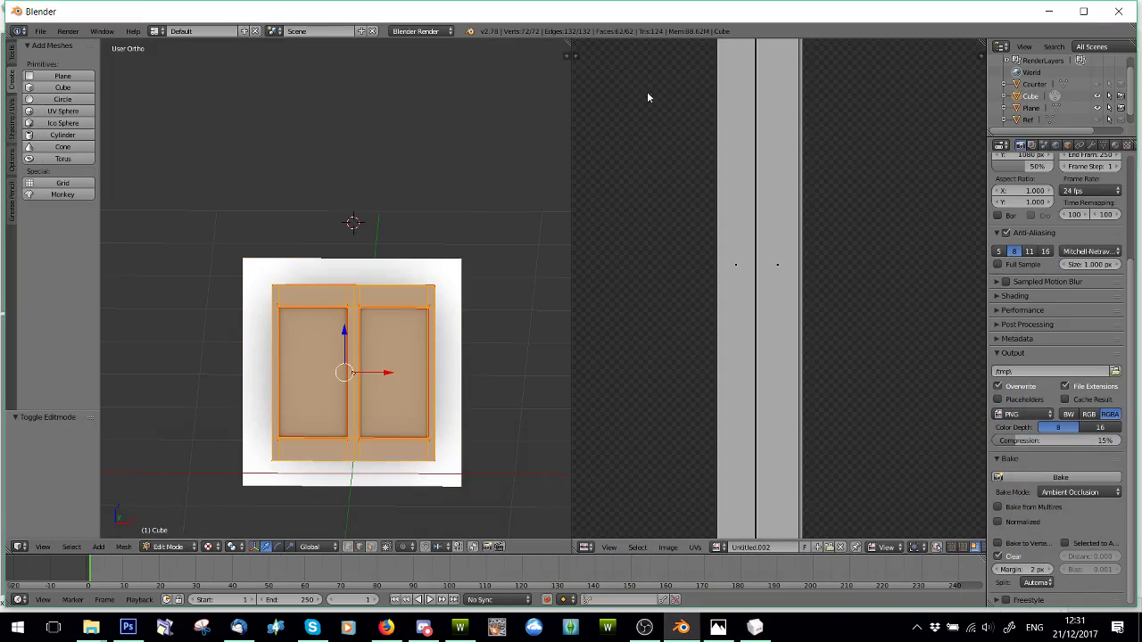
pyautogui.click(1049, 11)
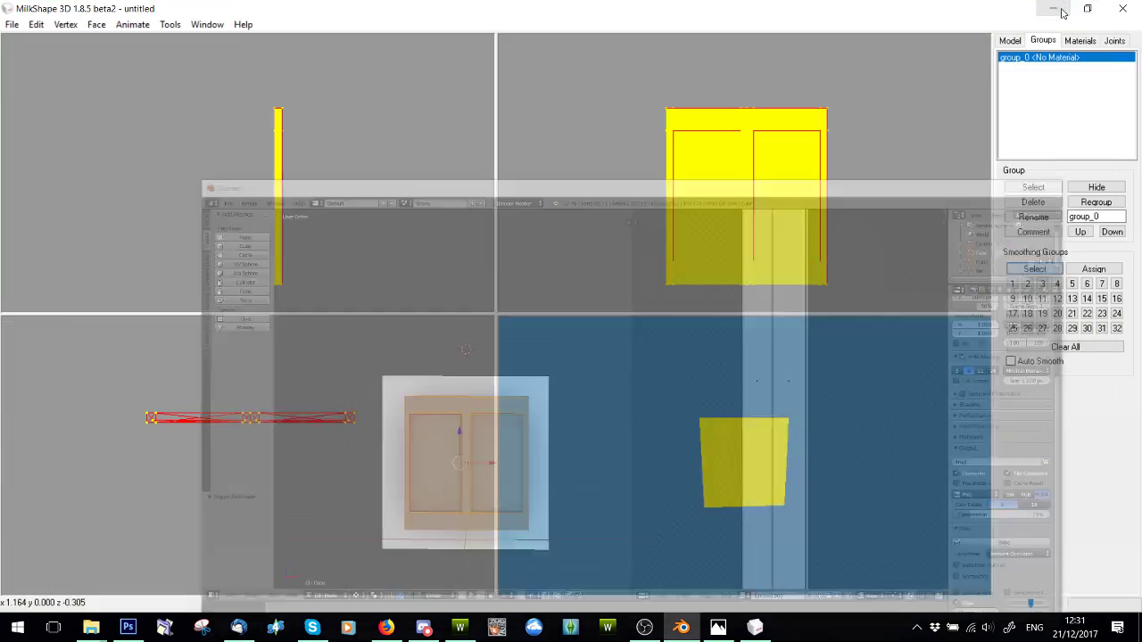
# - Switch to TSR Workshop and import 2a.wso as the high level of detail mesh
pyautogui.click(459, 628)
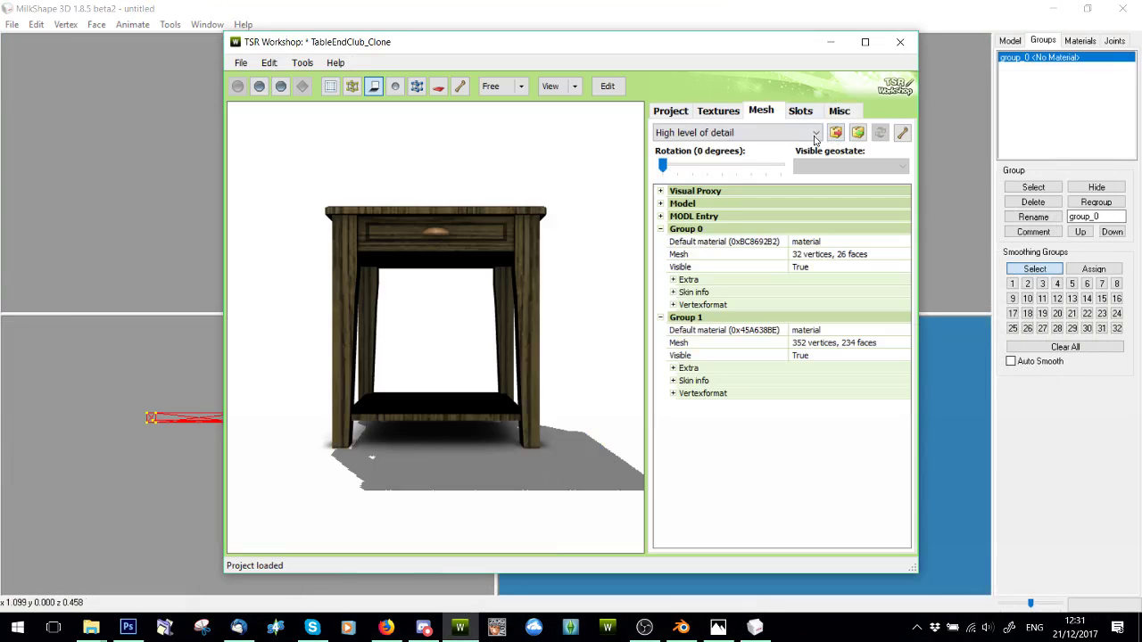
pyautogui.click(858, 132)
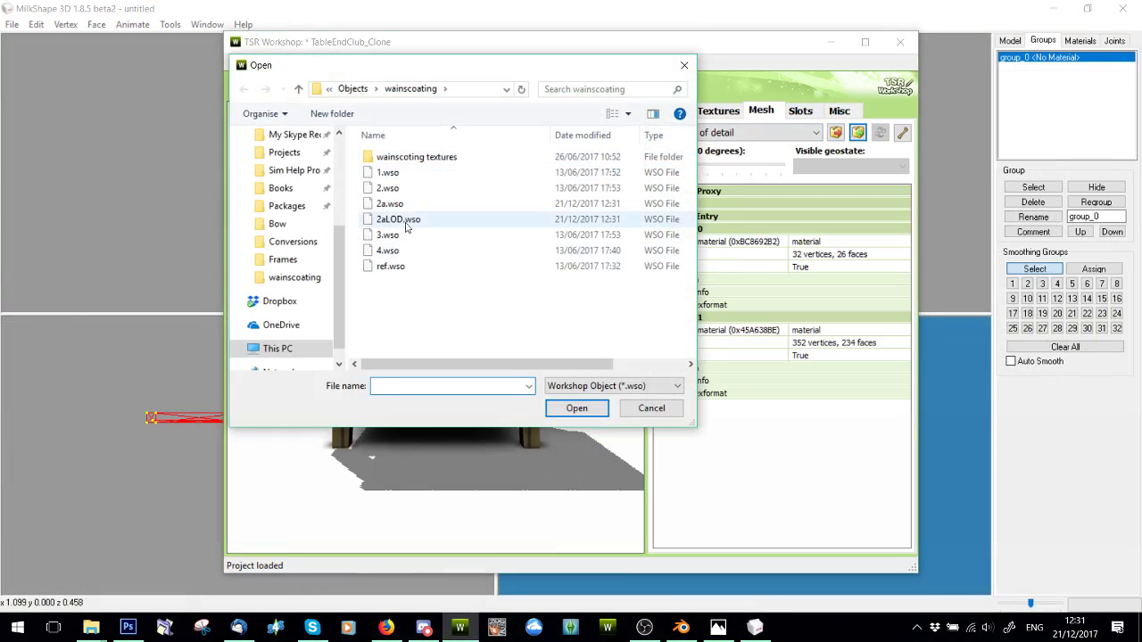
pyautogui.click(375, 194)
pyautogui.click(577, 545)
pyautogui.click(601, 364)
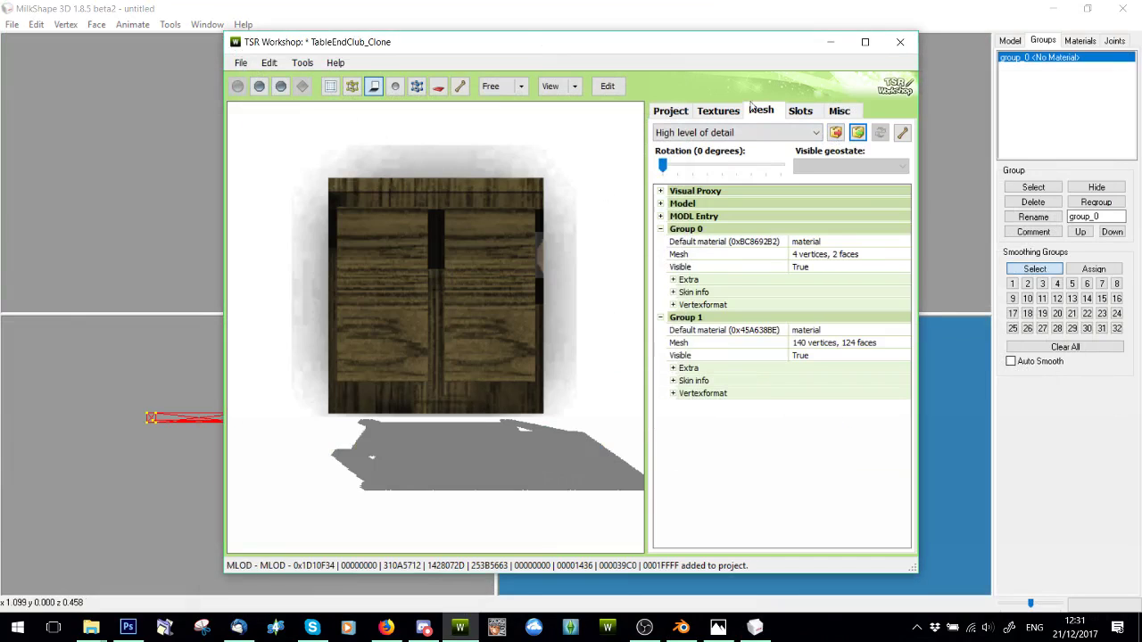
# - Import 2aLOD.wso as the medium level of detail mesh
pyautogui.moveTo(459, 268); pyautogui.dragTo(497, 373)
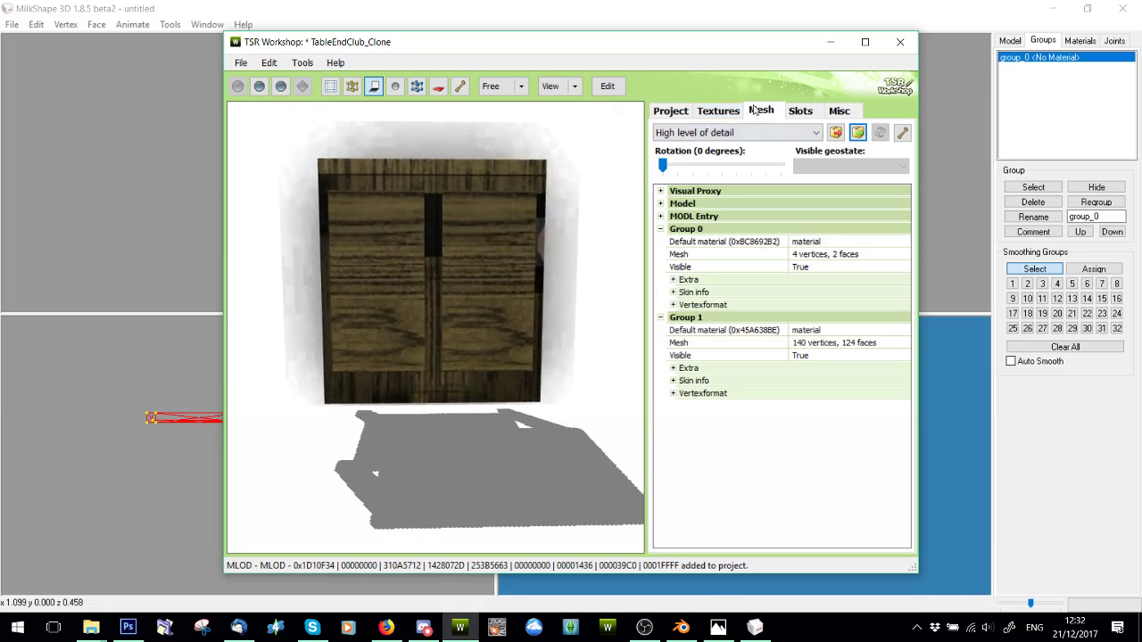
pyautogui.click(735, 133)
pyautogui.click(807, 158)
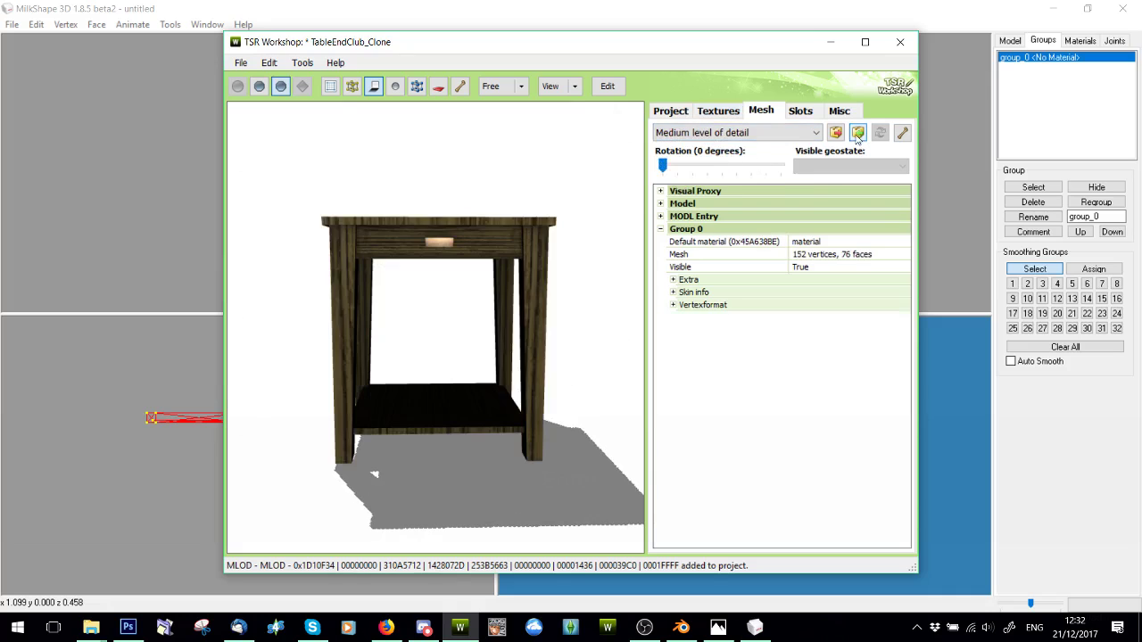
pyautogui.click(857, 132)
pyautogui.click(423, 229)
pyautogui.click(576, 405)
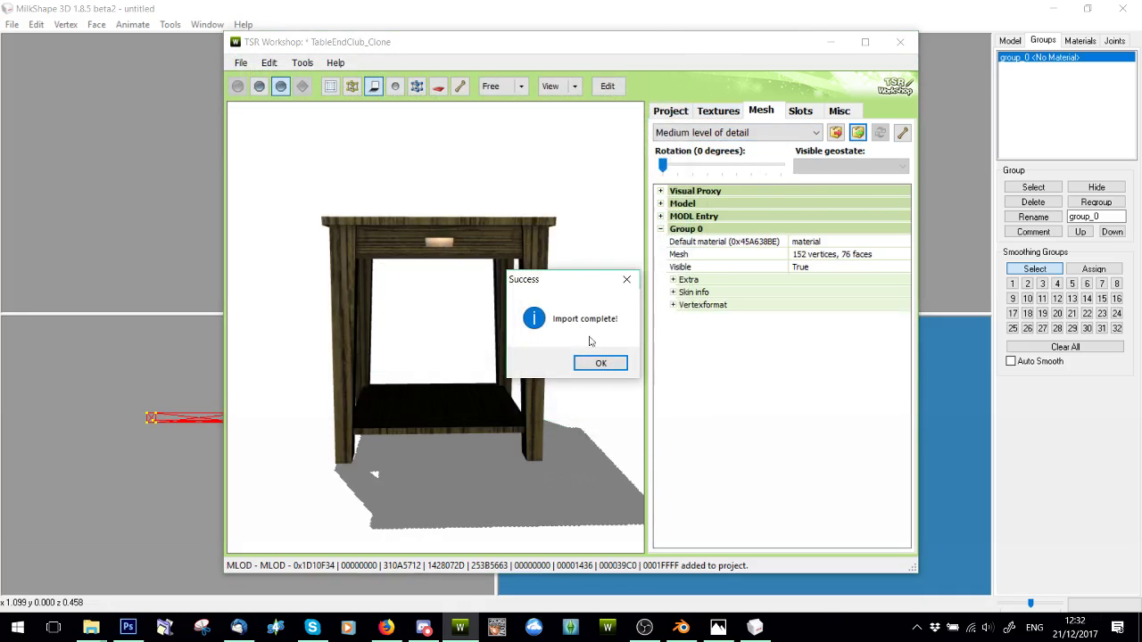
pyautogui.click(600, 363)
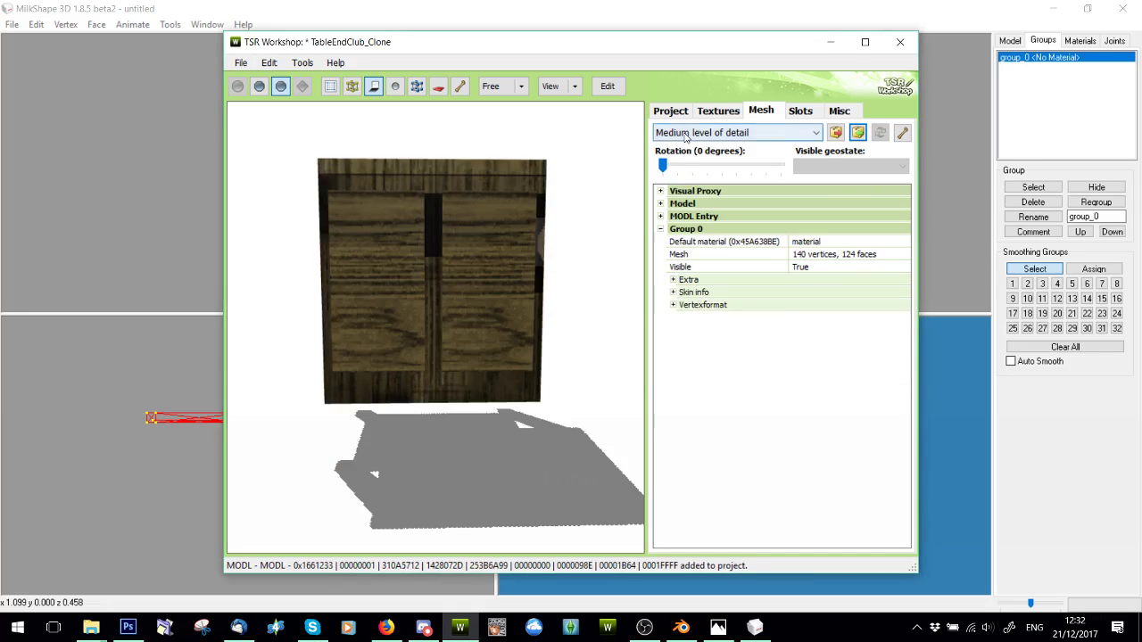
# - Return to the high level of detail mesh and examine the panel with its shadow in the preview
pyautogui.click(735, 133)
pyautogui.click(705, 146)
pyautogui.moveTo(518, 285)
pyautogui.mouseDown()
pyautogui.moveTo(490, 273)
pyautogui.moveTo(513, 289)
pyautogui.mouseUp()
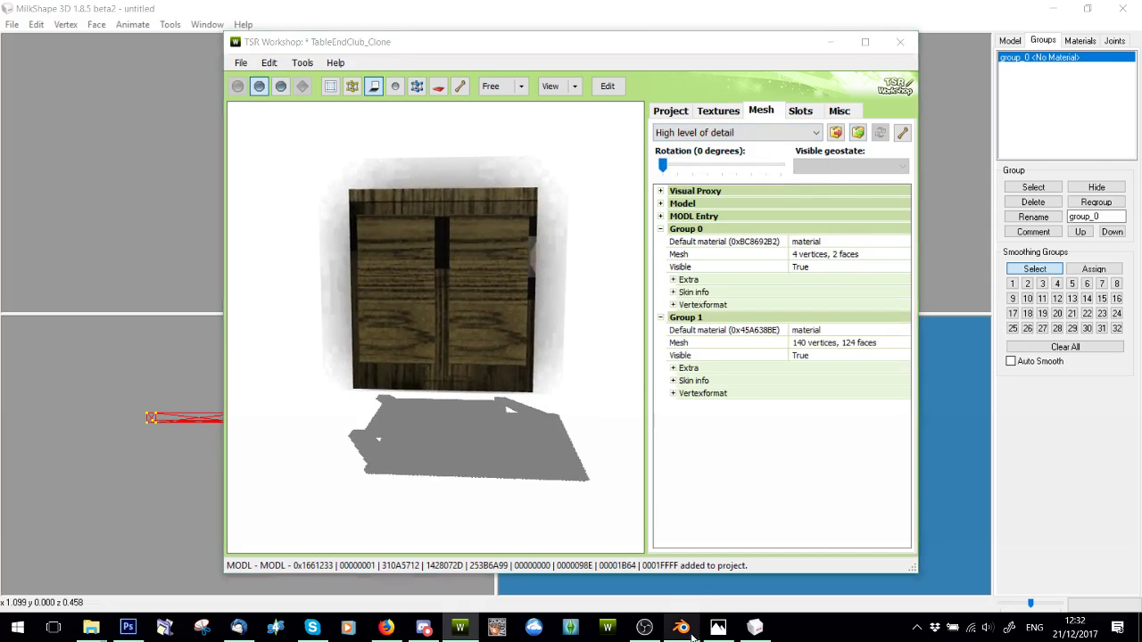
# - Switch to Blender, return the Cube to Object Mode and open the shadow Plane in Edit Mode
pyautogui.click(681, 628)
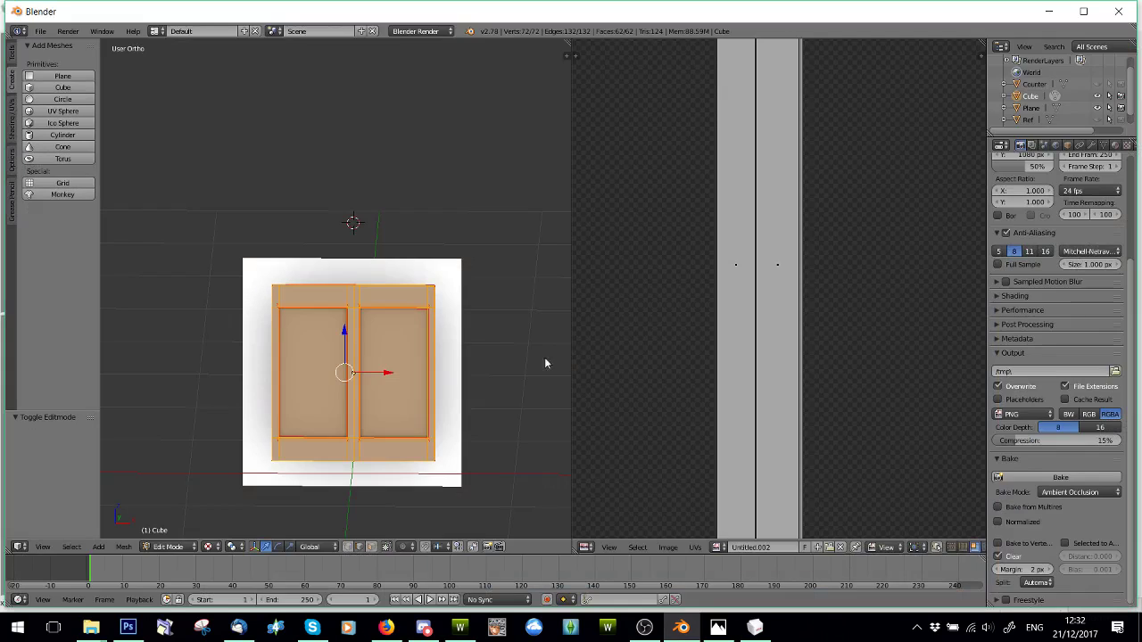
pyautogui.click(170, 547)
pyautogui.click(169, 532)
pyautogui.rightClick(253, 363)
pyautogui.click(176, 548)
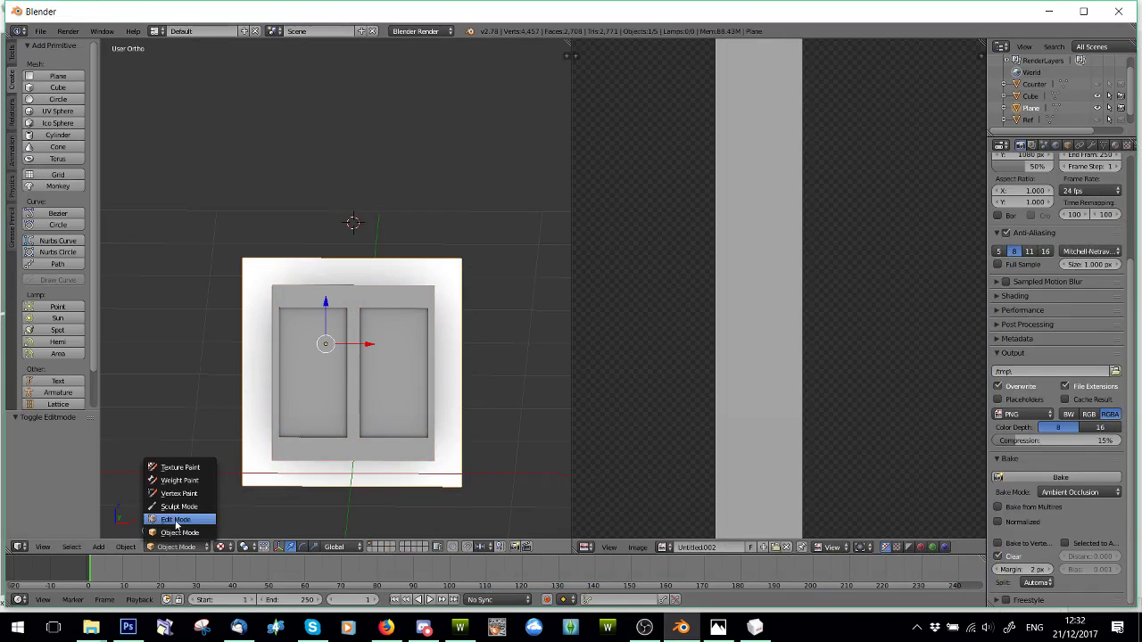
pyautogui.click(178, 521)
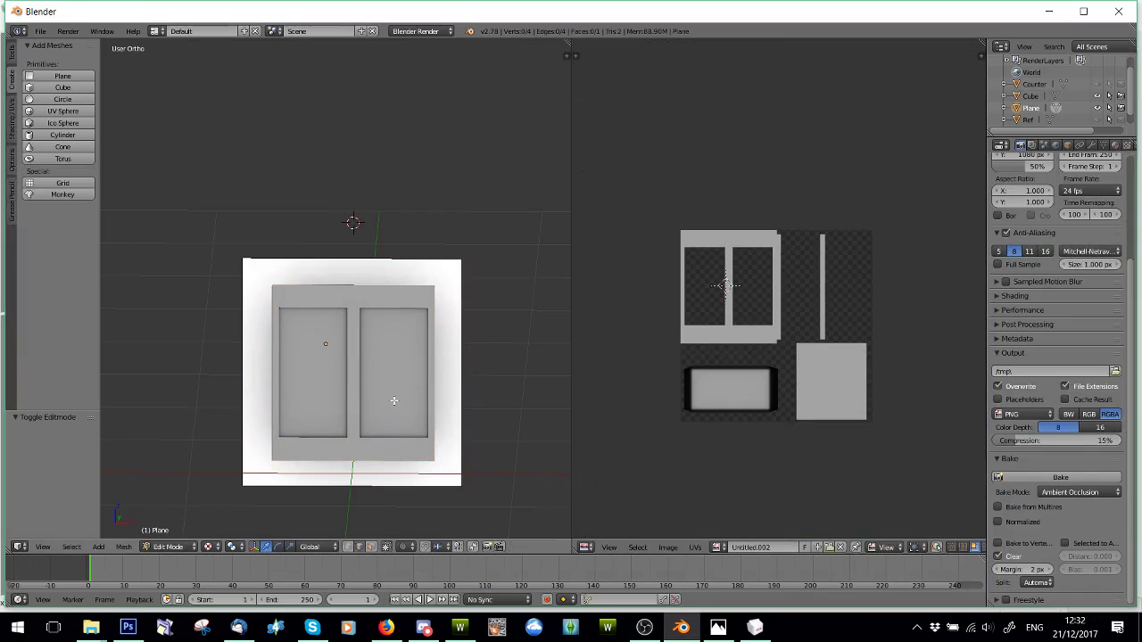
# - Select the whole Plane and scale its UV square up by about 1.4 around the DARK SQUARE shadow
pyautogui.press('a')
pyautogui.scroll(6, 805, 306)
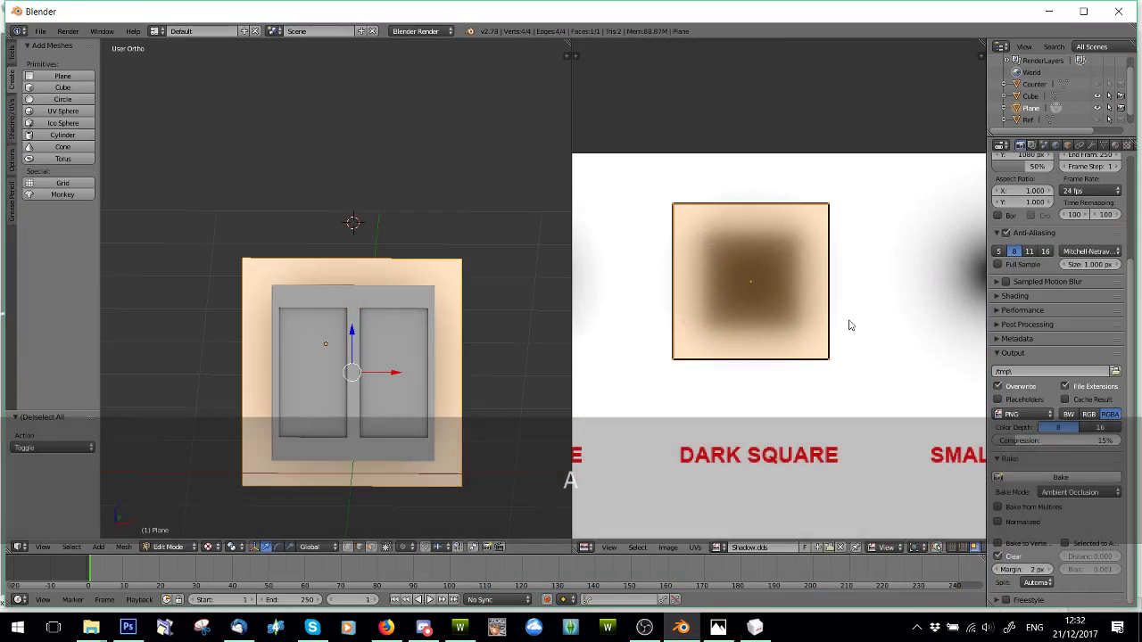
pyautogui.press('s')
pyautogui.click(890, 338)
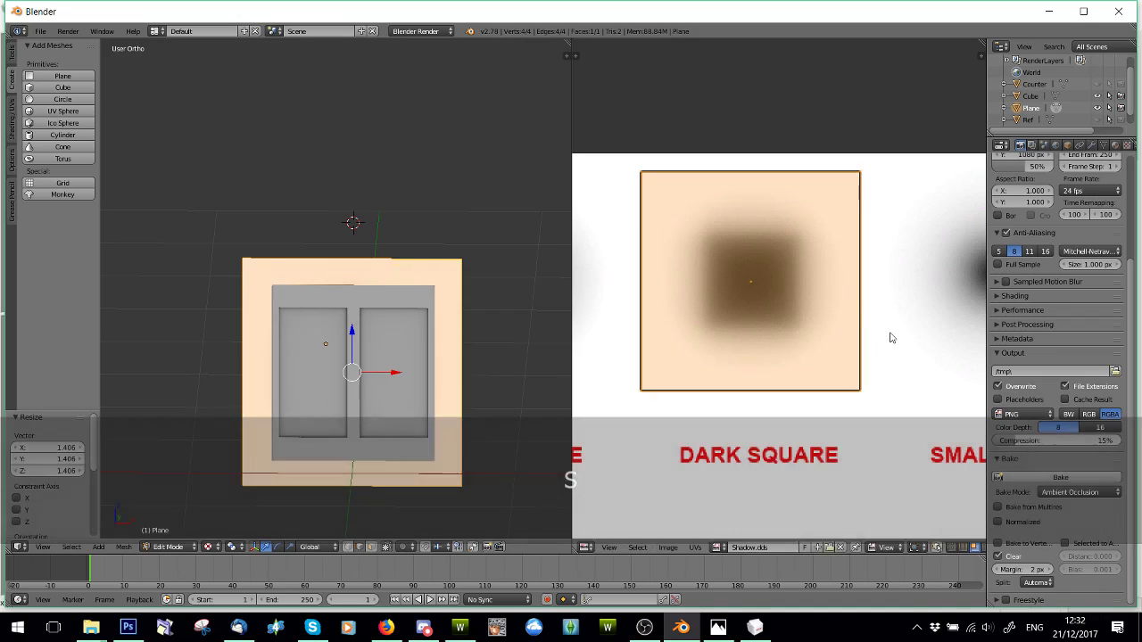
# - Scale the Plane's UV square down slightly around the DARK SQUARE shadow, deselect it and return the Plane to Object Mode
pyautogui.press('s')
pyautogui.click(881, 334)
pyautogui.press('a')
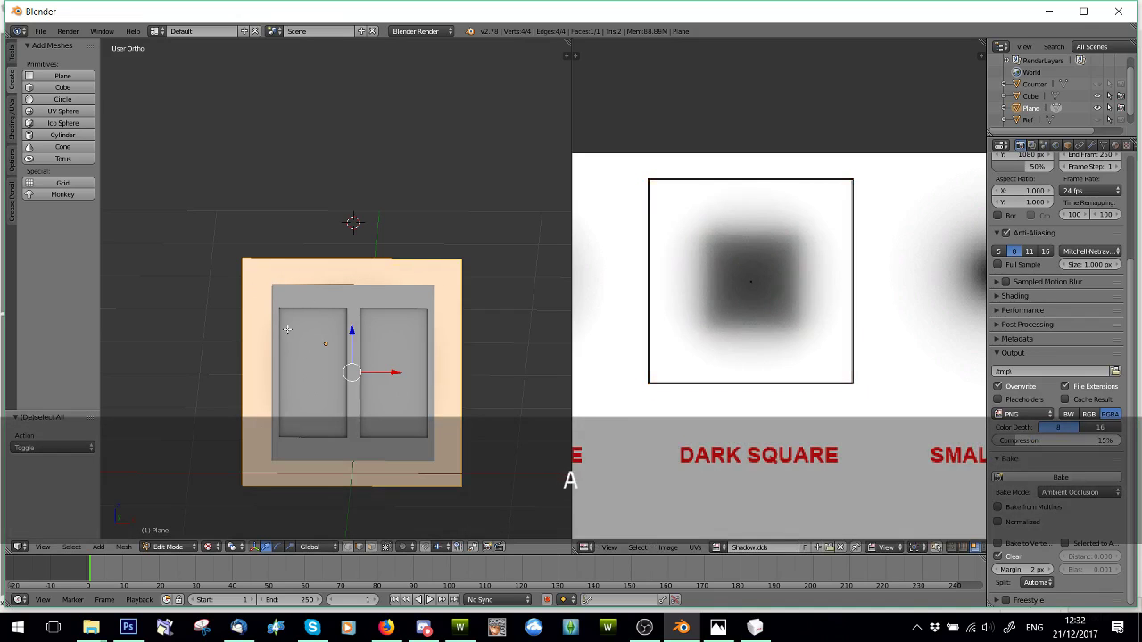
pyautogui.click(170, 547)
pyautogui.click(173, 535)
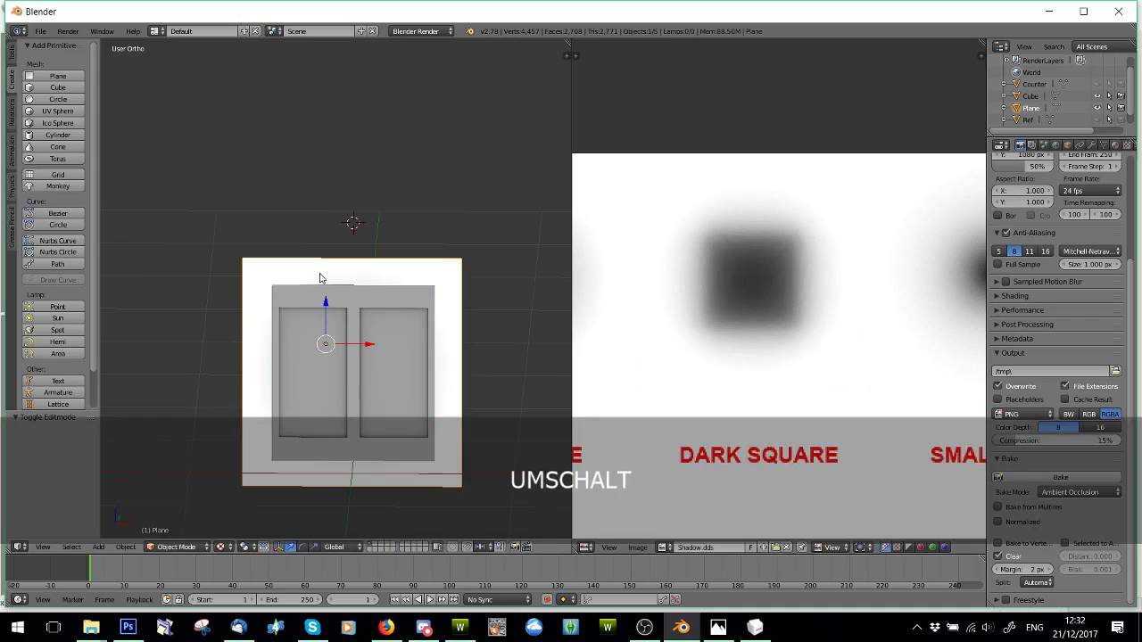
# - Add the Cube to the selection with the Plane and export both as 2a.obj, overwriting the existing file
pyautogui.keyDown('shift'); pyautogui.rightClick(326, 303); pyautogui.keyUp('shift')
pyautogui.click(40, 31)
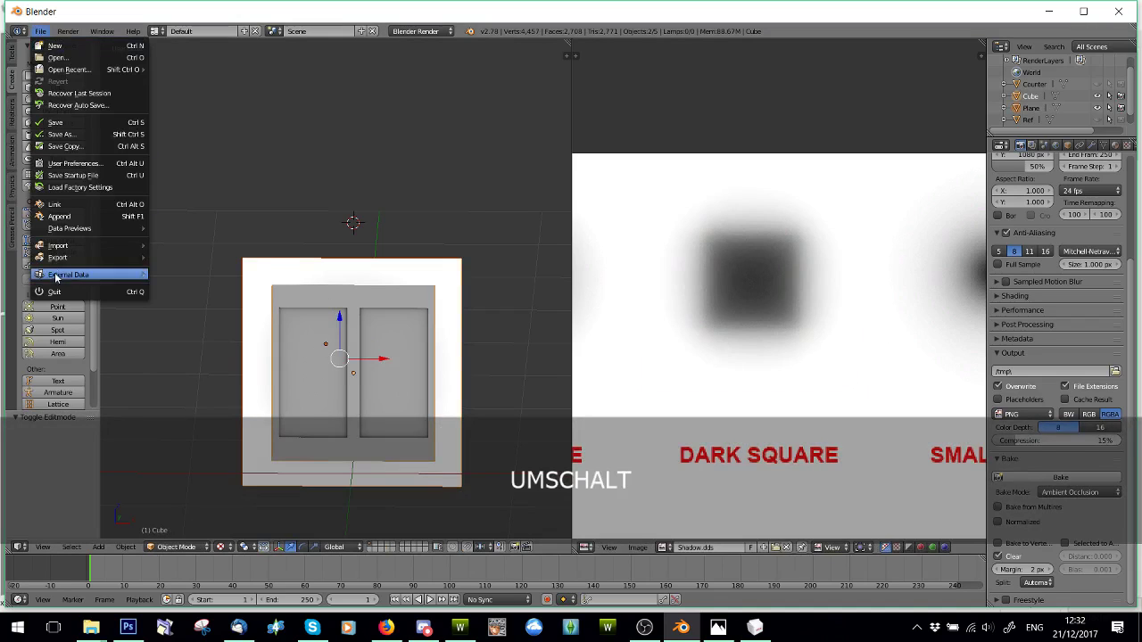
pyautogui.moveTo(132, 265)
pyautogui.click(189, 328)
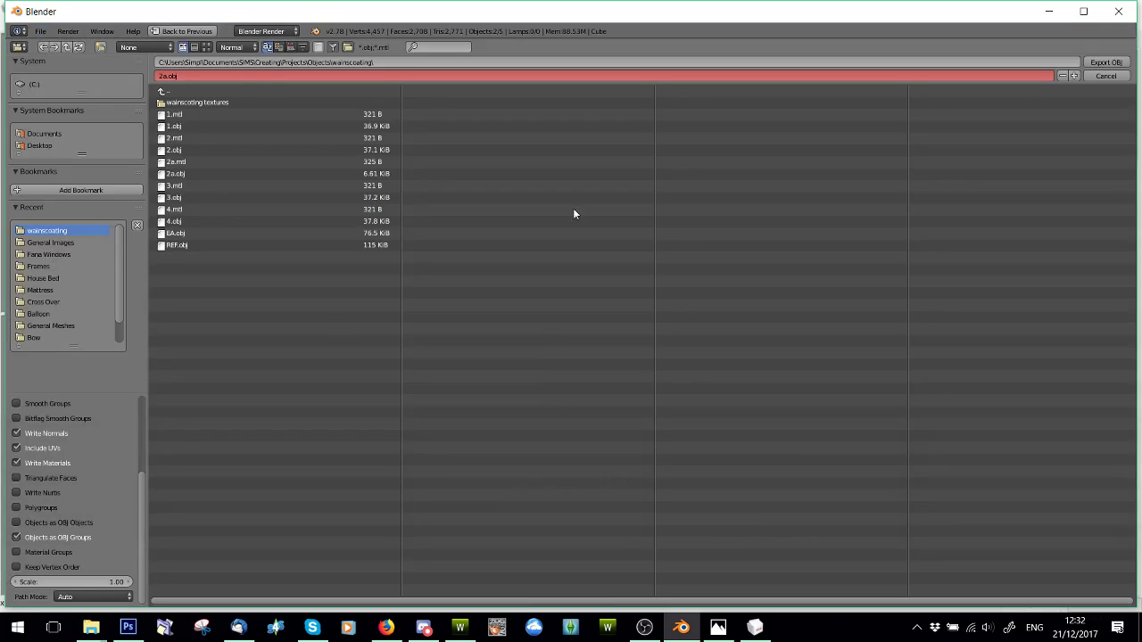
pyautogui.click(1108, 64)
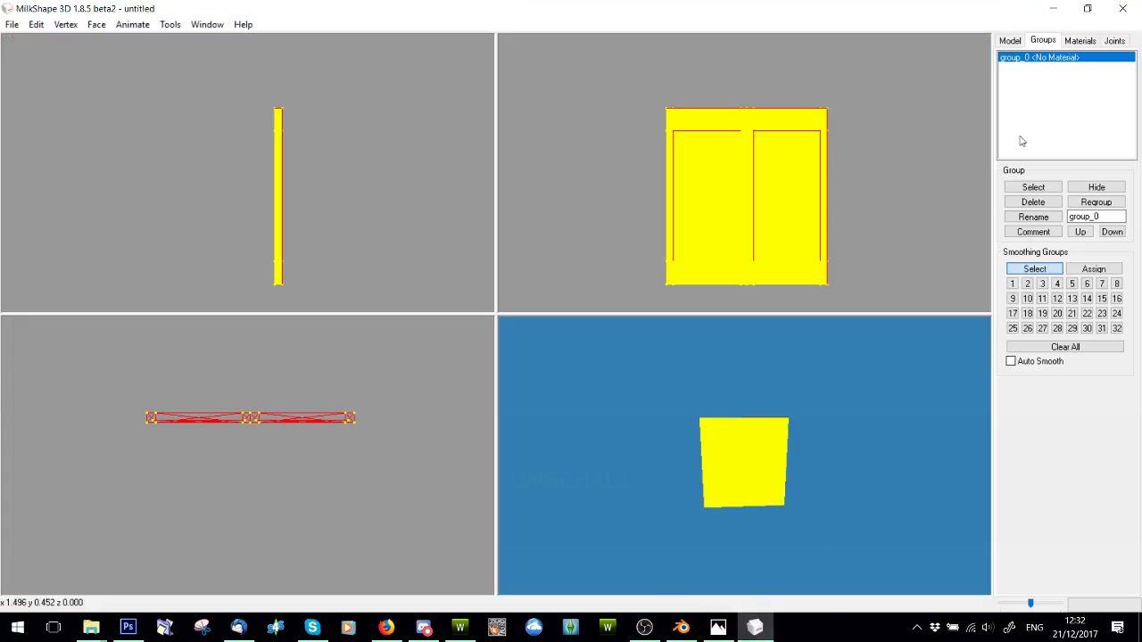
# - Switch to MilkShape 3D, delete group_0 and import the Wavefront OBJ file 2a from the wainscoting folder
pyautogui.click(11, 25)
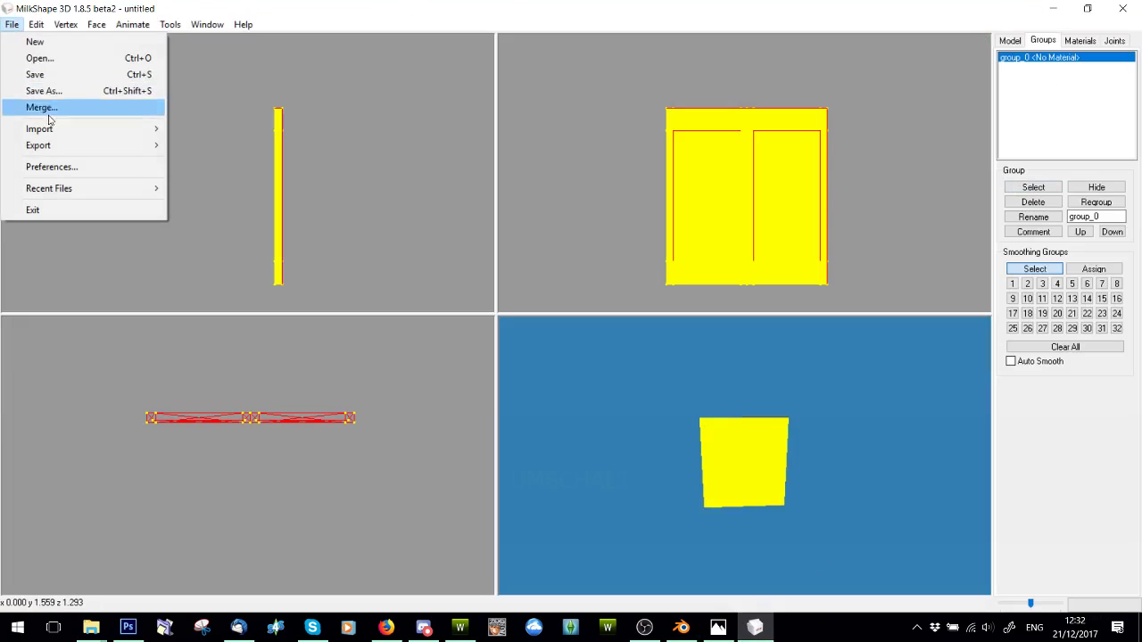
pyautogui.click(1049, 207)
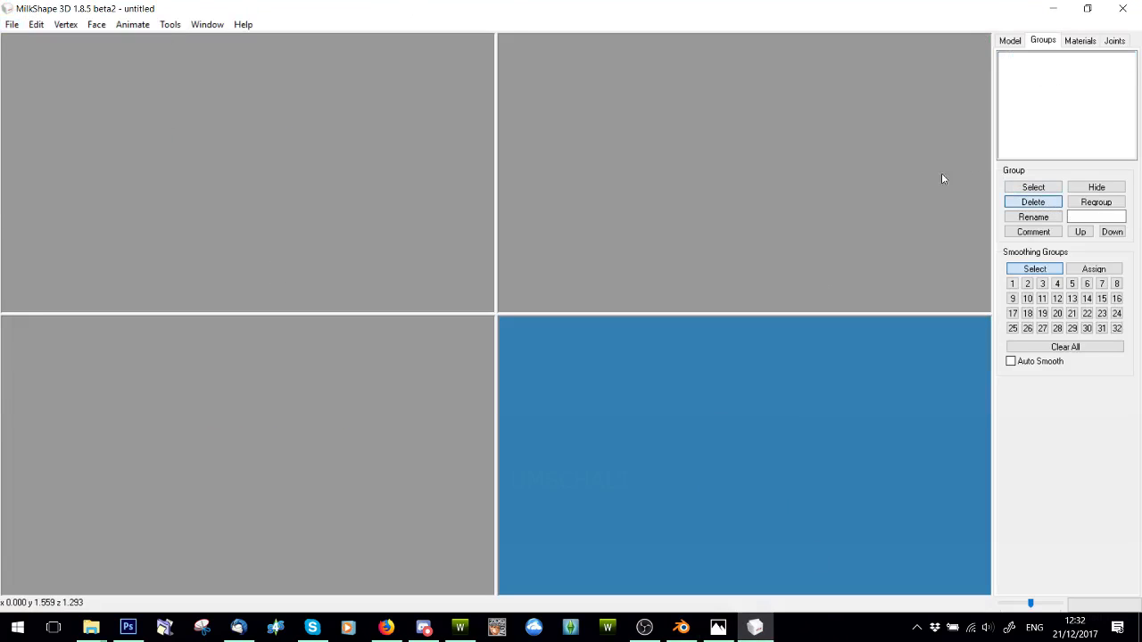
pyautogui.click(13, 24)
pyautogui.moveTo(39, 129)
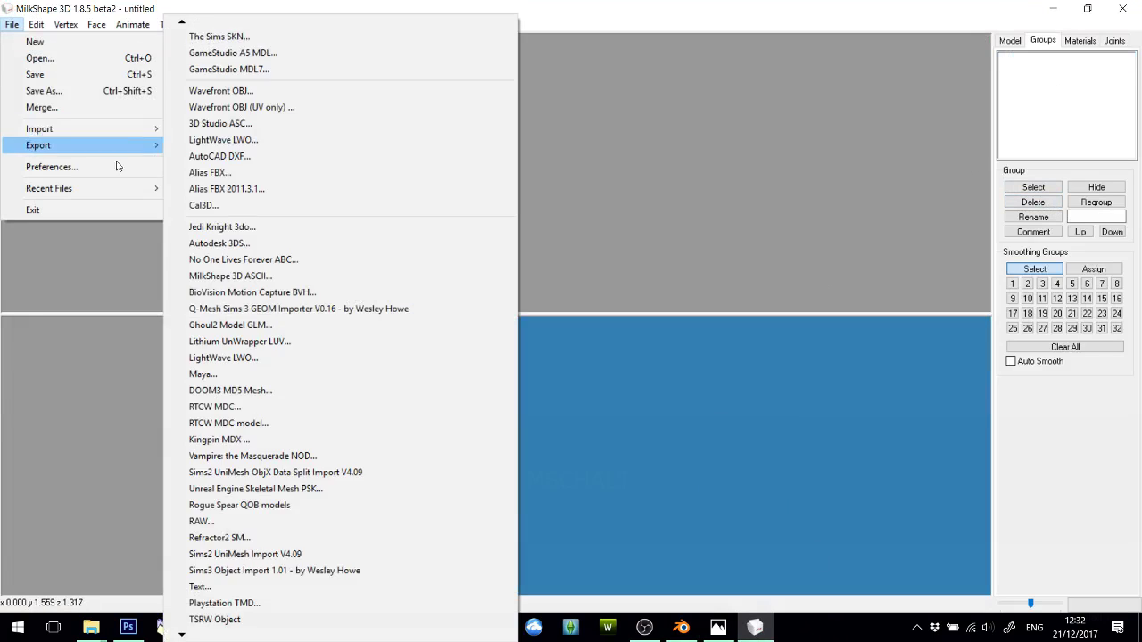
pyautogui.click(231, 88)
pyautogui.click(188, 185)
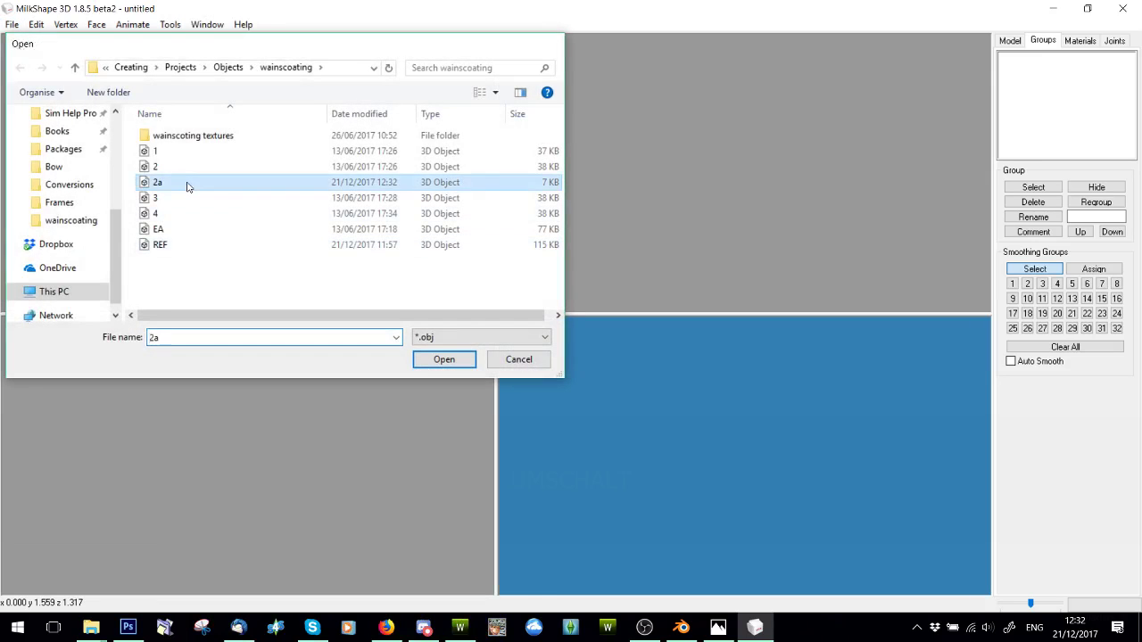
pyautogui.doubleClick(187, 184)
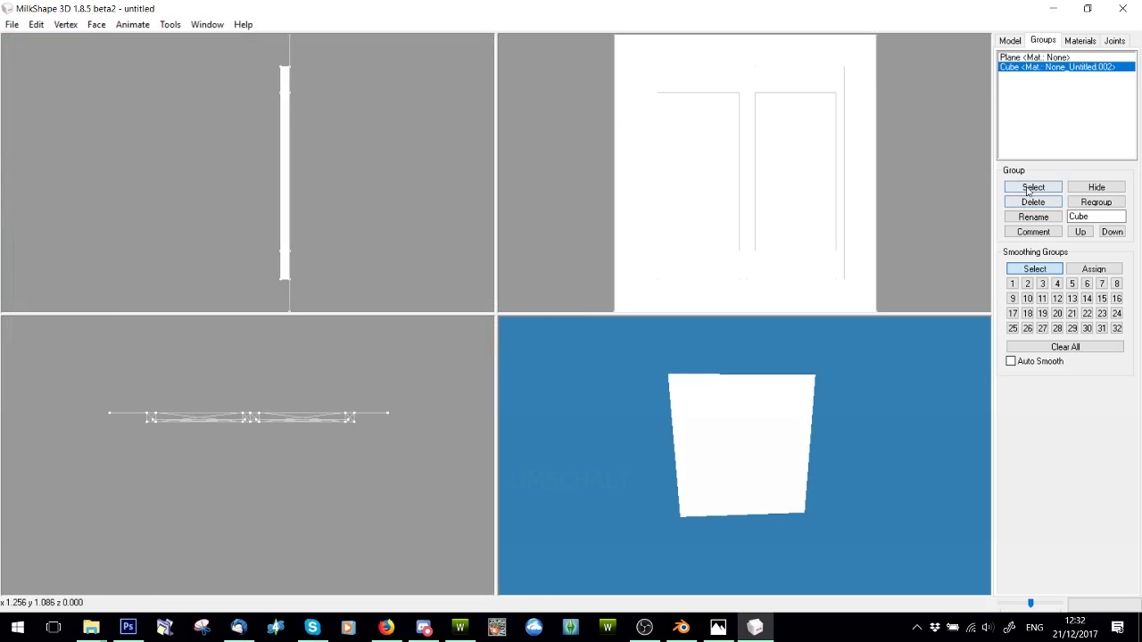
# - Rename the Cube group to group_1 and the Plane group to group_0
pyautogui.click(1032, 188)
pyautogui.write('grou')
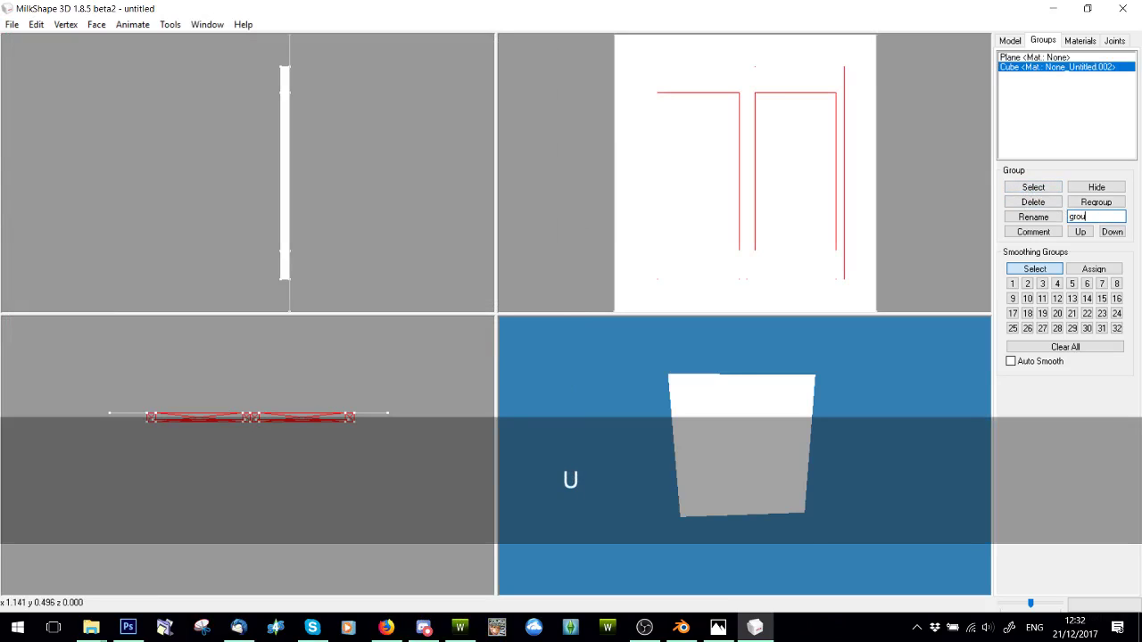
pyautogui.write('p_1')
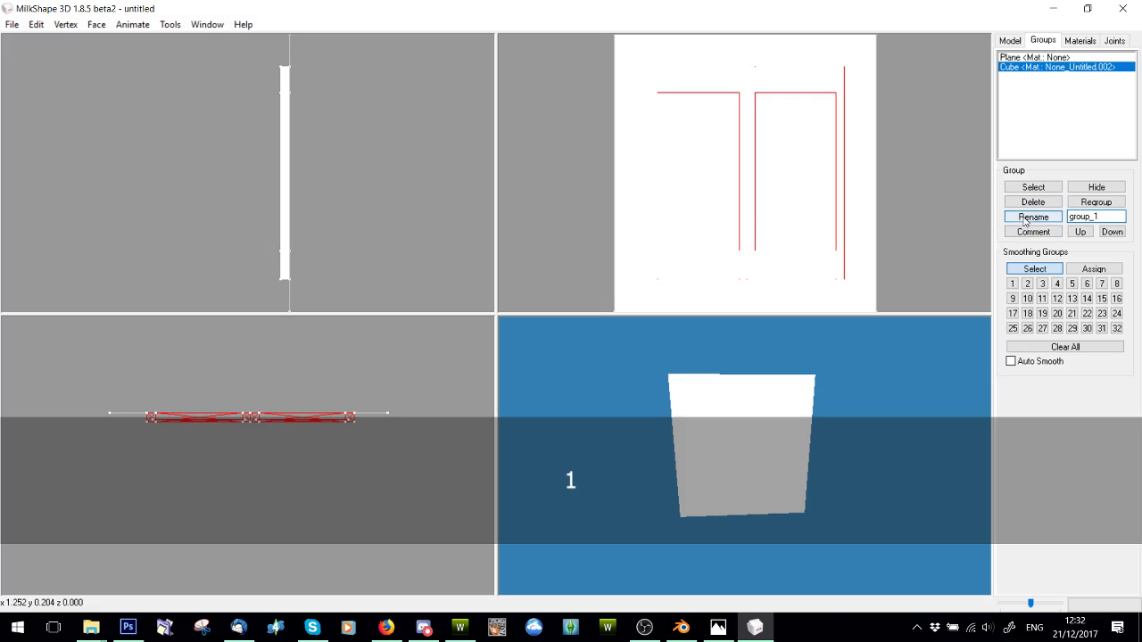
pyautogui.click(1032, 217)
pyautogui.press('Tab')
pyautogui.write('g')
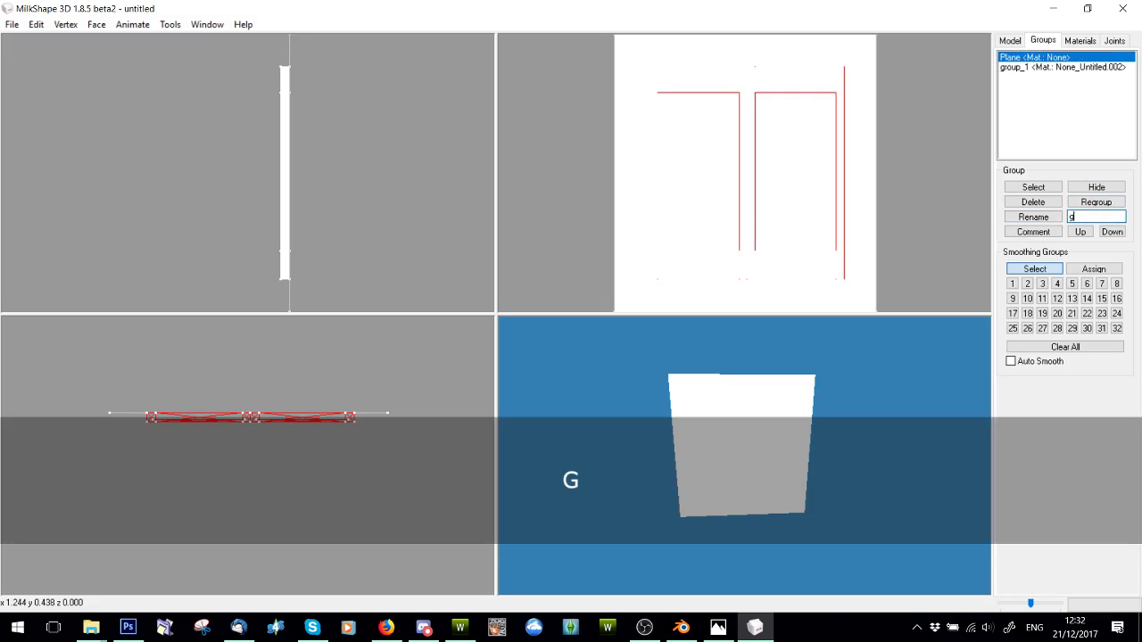
pyautogui.click(1034, 219)
# - Delete the imported materials and assign the vertices of both groups to joint 0xCD68F001 with weight 100
pyautogui.click(1080, 40)
pyautogui.click(1097, 377)
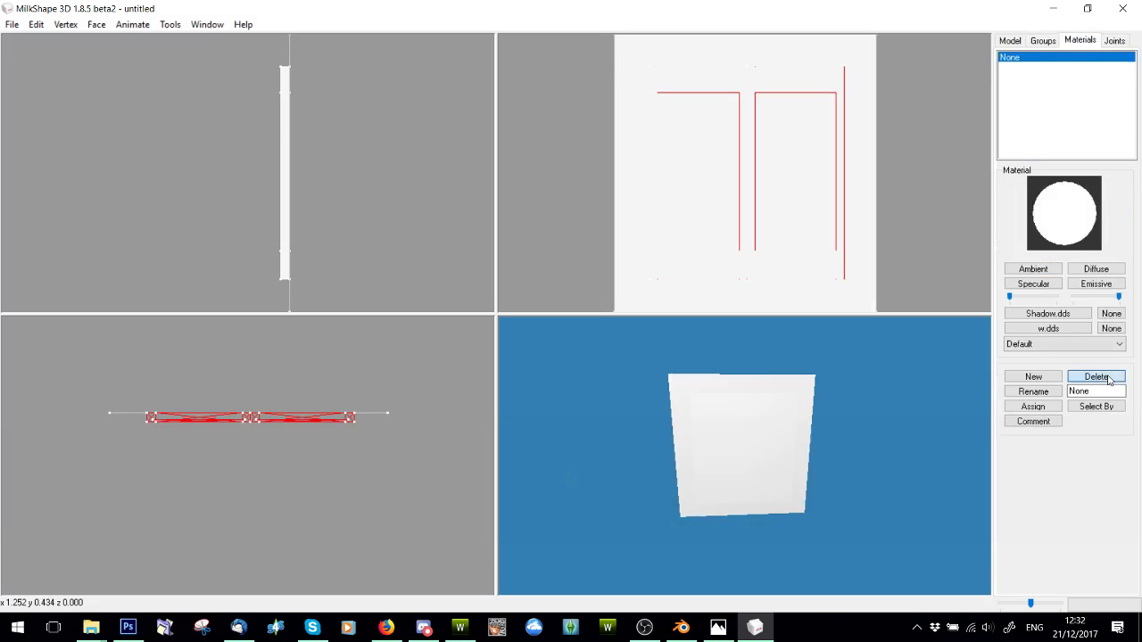
pyautogui.click(1043, 40)
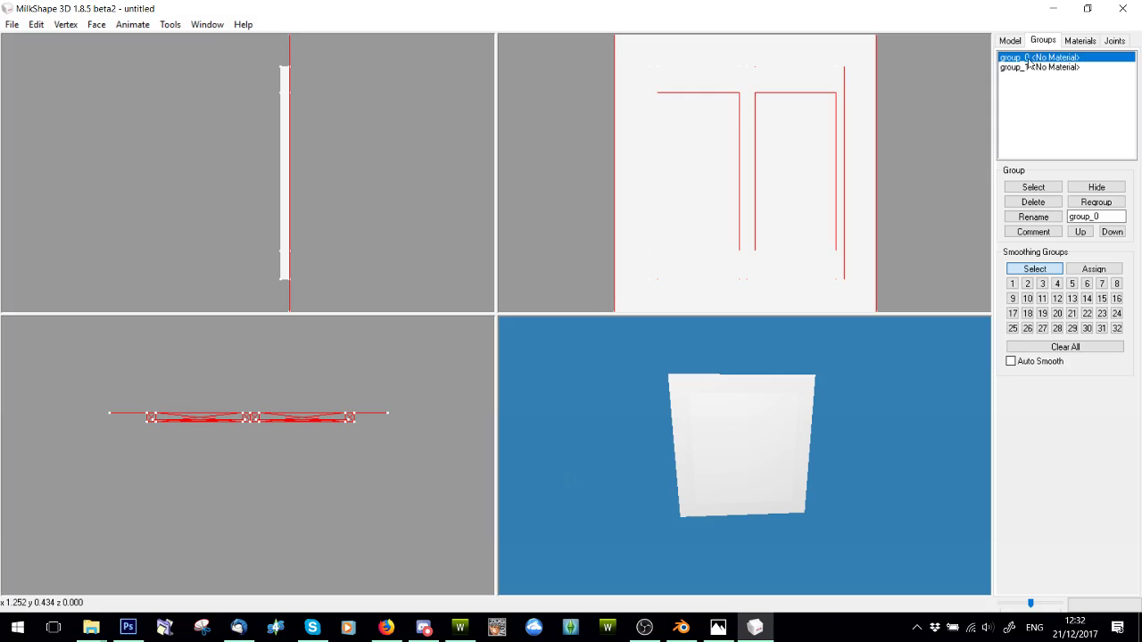
pyautogui.click(1114, 40)
pyautogui.click(1040, 323)
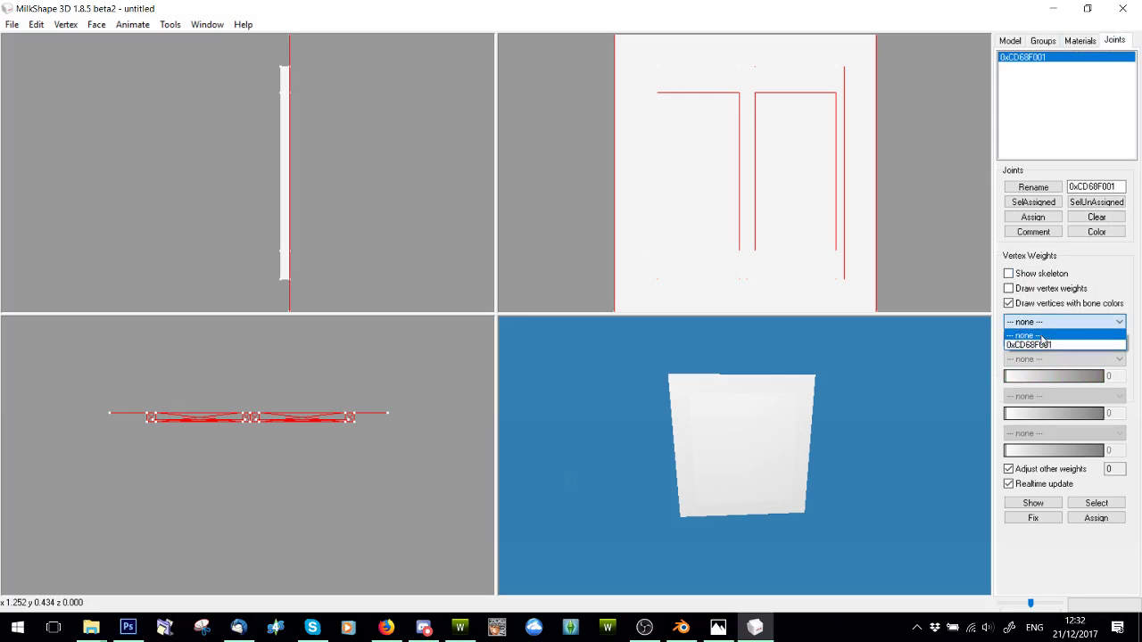
pyautogui.click(1040, 332)
pyautogui.click(1115, 347)
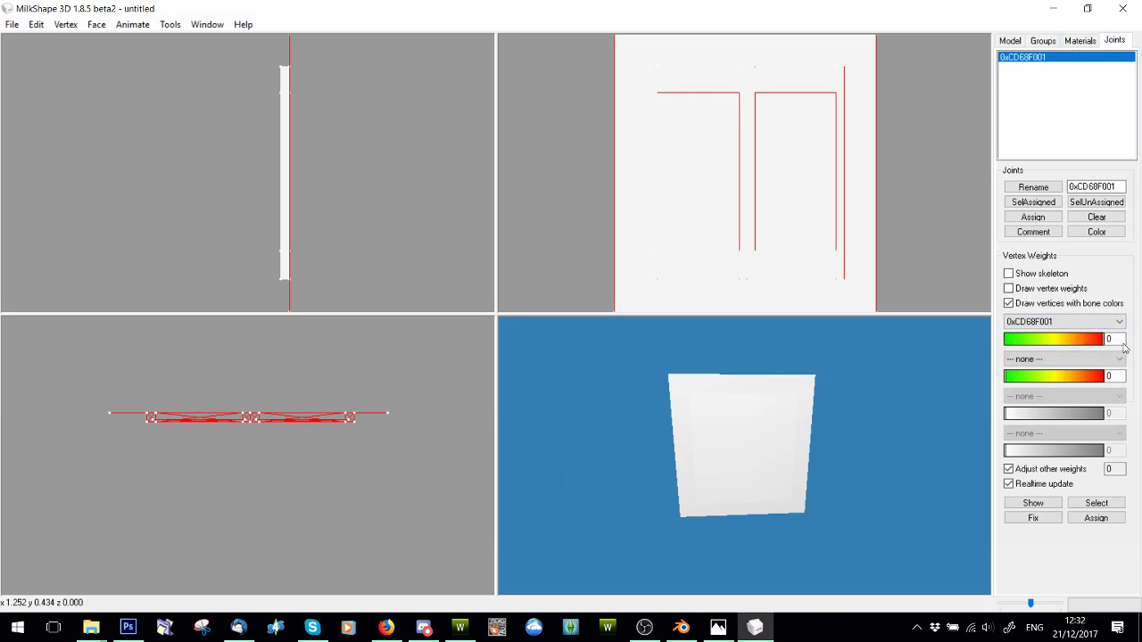
pyautogui.click(1115, 520)
pyautogui.click(11, 24)
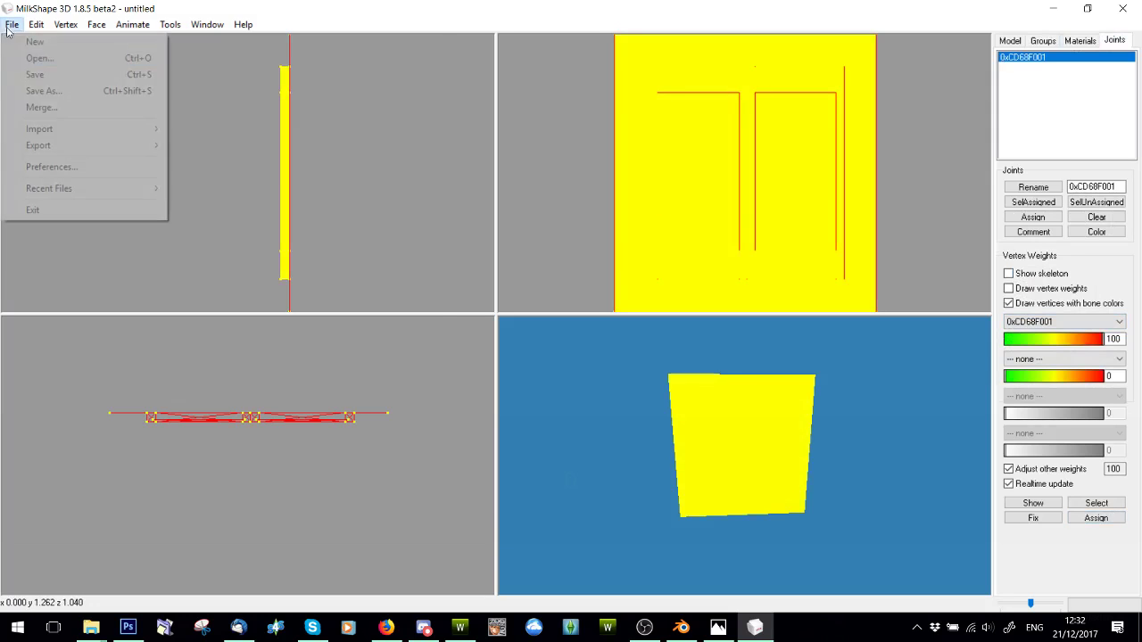
pyautogui.moveTo(89, 145)
pyautogui.click(203, 533)
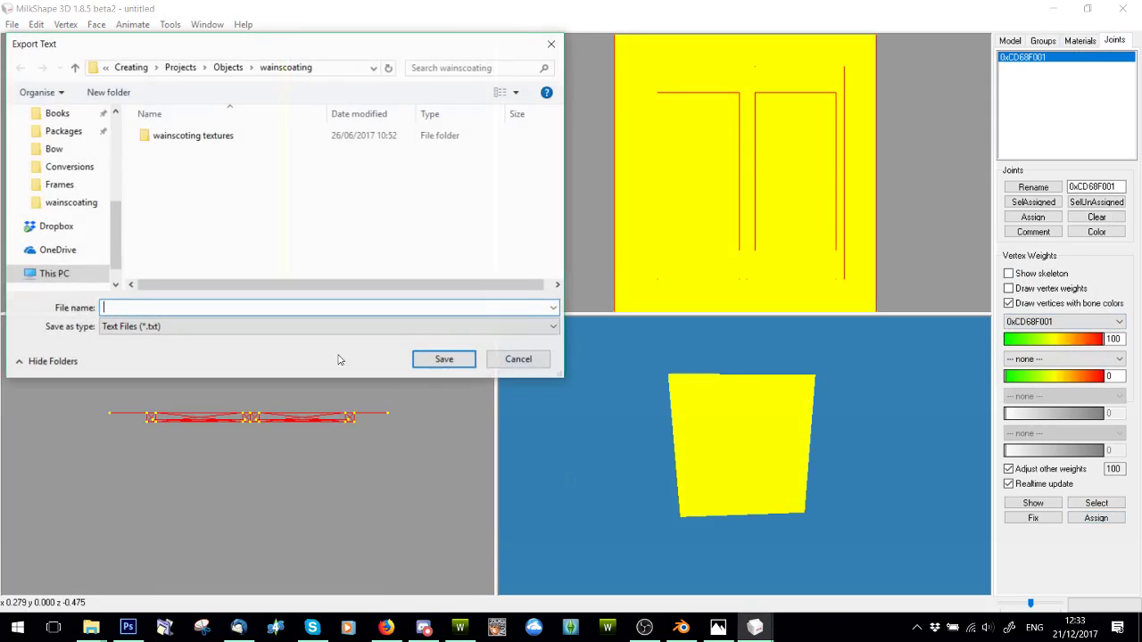
pyautogui.press('Escape')
# - Export the model as a TSRW object, overwriting 2a.wso in the wainscoting folder
pyautogui.click(11, 24)
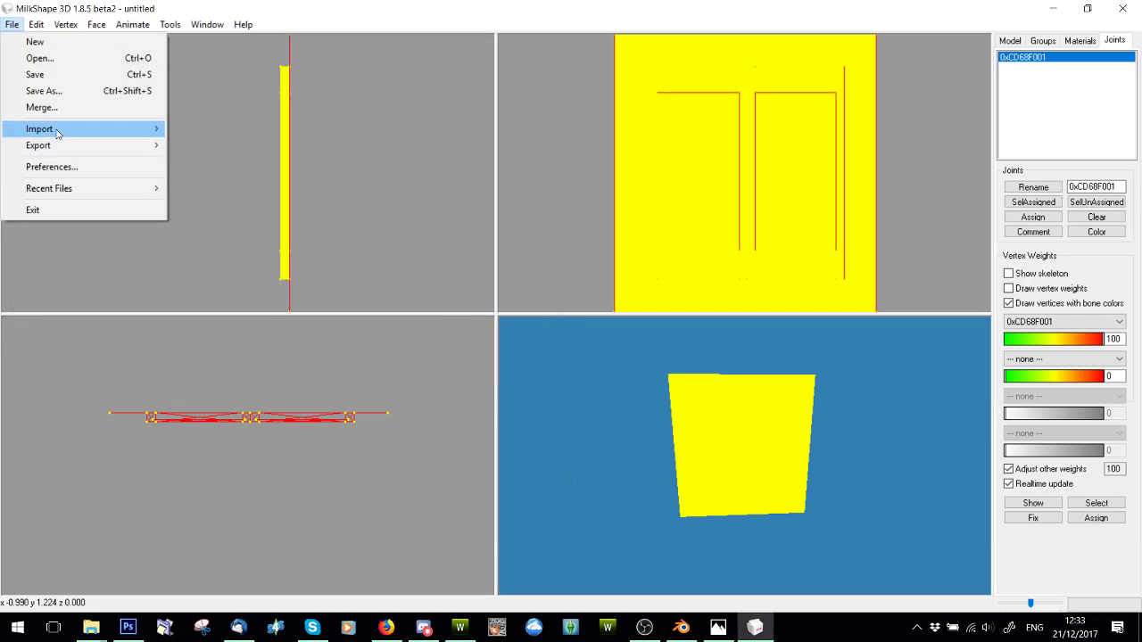
pyautogui.moveTo(90, 145)
pyautogui.click(191, 550)
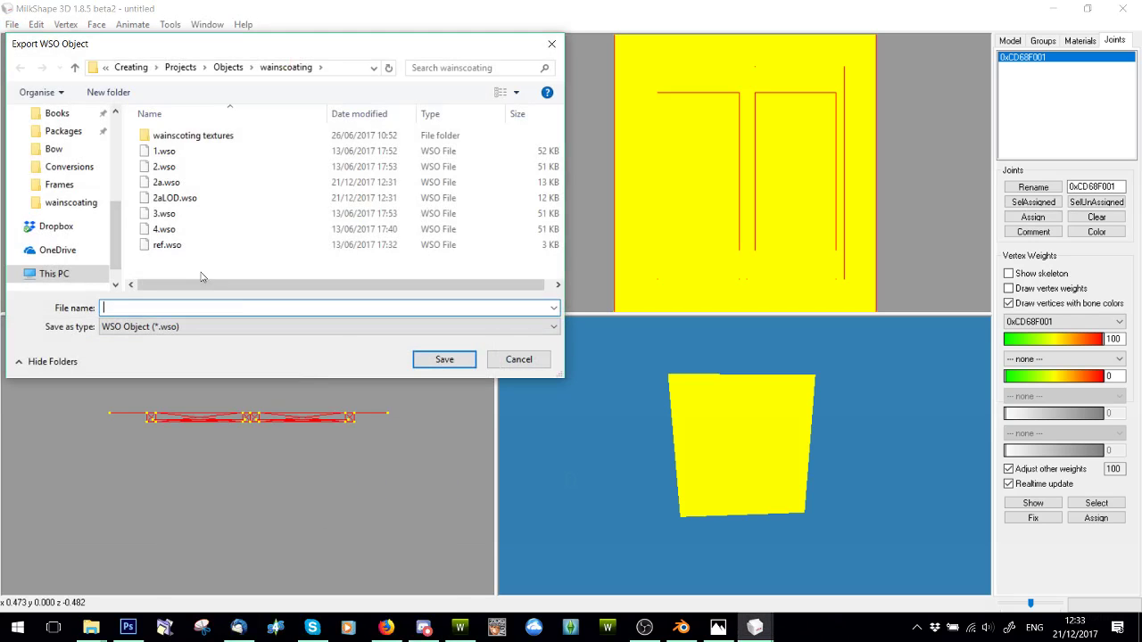
pyautogui.doubleClick(196, 183)
pyautogui.click(613, 317)
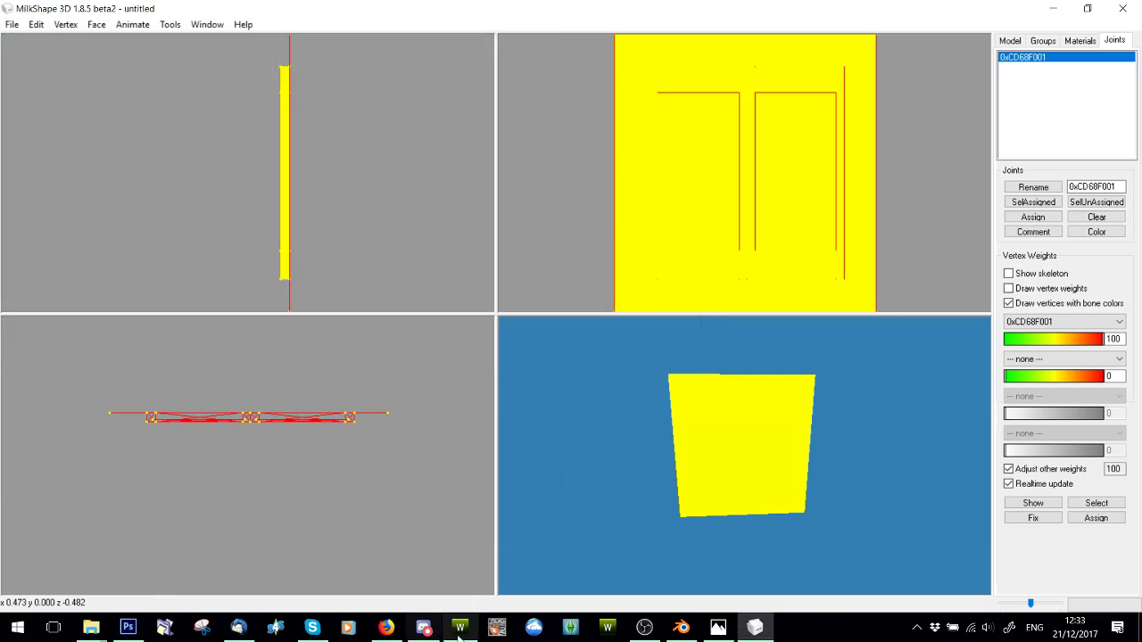
# - Switch to TSR Workshop, import 2a.wso as the high level of detail mesh and inspect its shadow in the preview
pyautogui.click(460, 628)
pyautogui.click(858, 132)
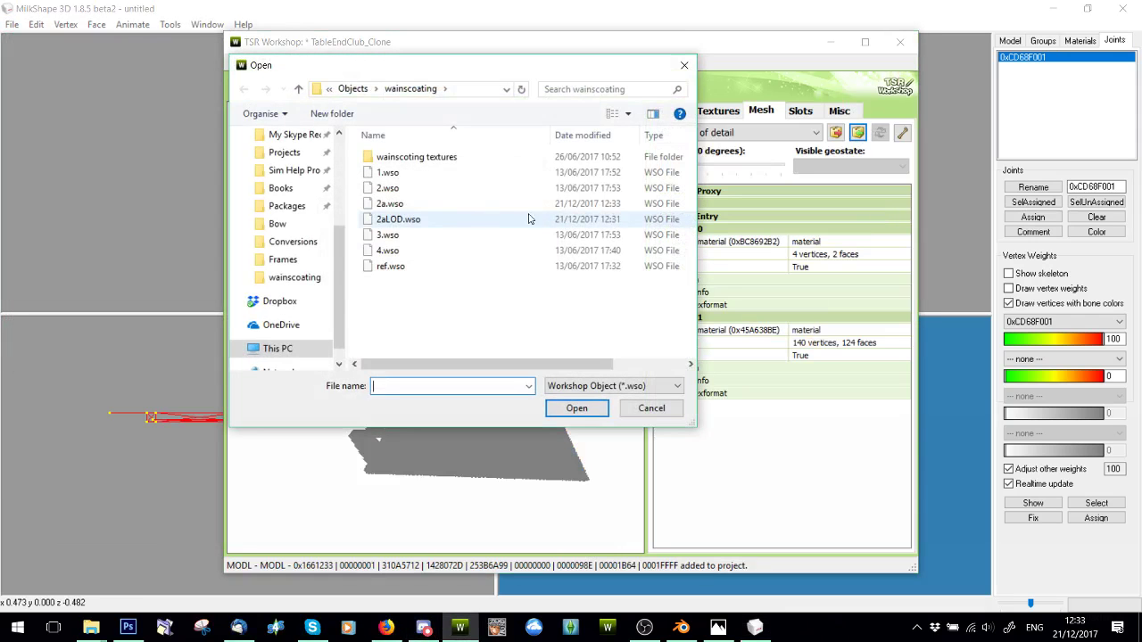
pyautogui.click(391, 205)
pyautogui.doubleClick(391, 205)
pyautogui.click(586, 361)
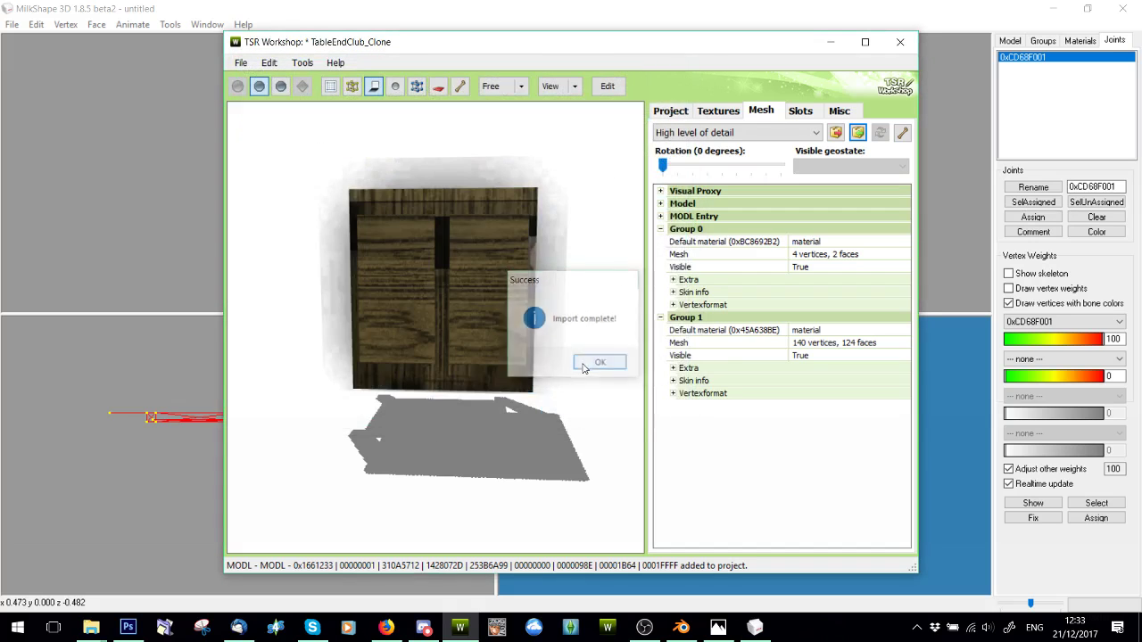
pyautogui.moveTo(580, 295); pyautogui.dragTo(538, 350)
# - Switch to Blender, try scaling the Cube and Plane together, and undo back to only the Plane being selected
pyautogui.click(755, 627)
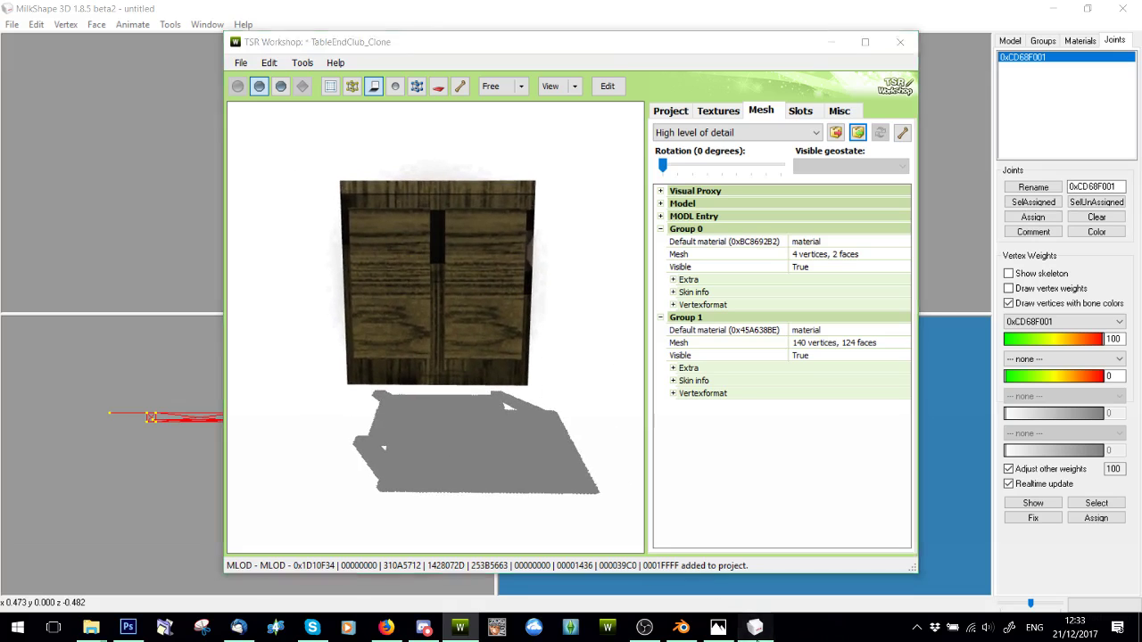
pyautogui.click(692, 632)
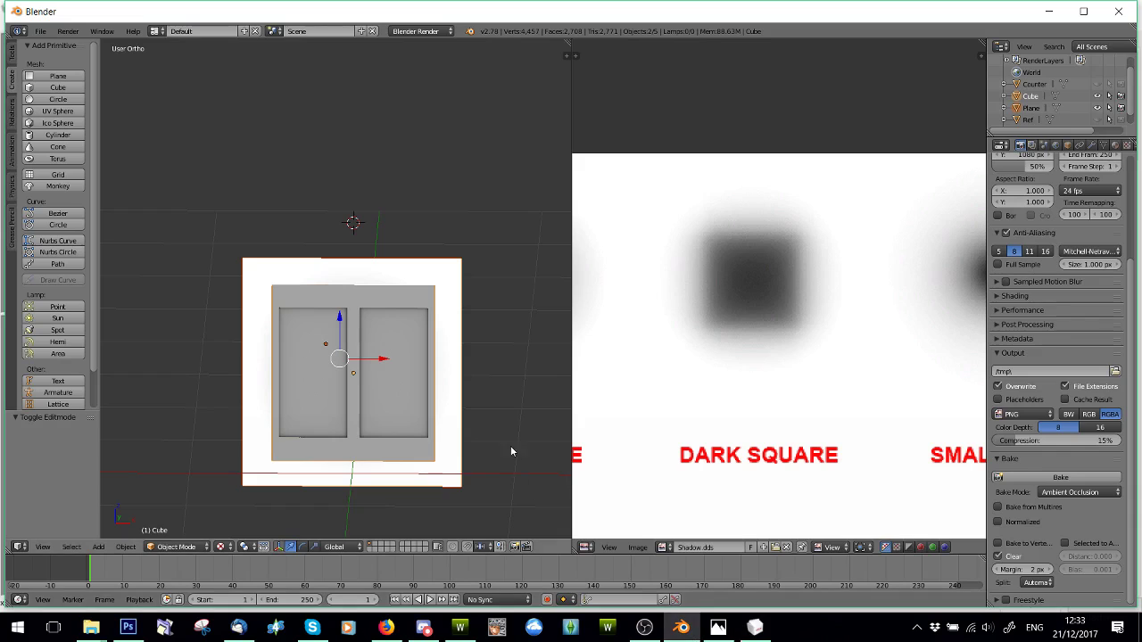
pyautogui.press('s')
pyautogui.click(515, 417)
pyautogui.hotkey('ctrl', 'z')
pyautogui.hotkey('ctrl', 'z')
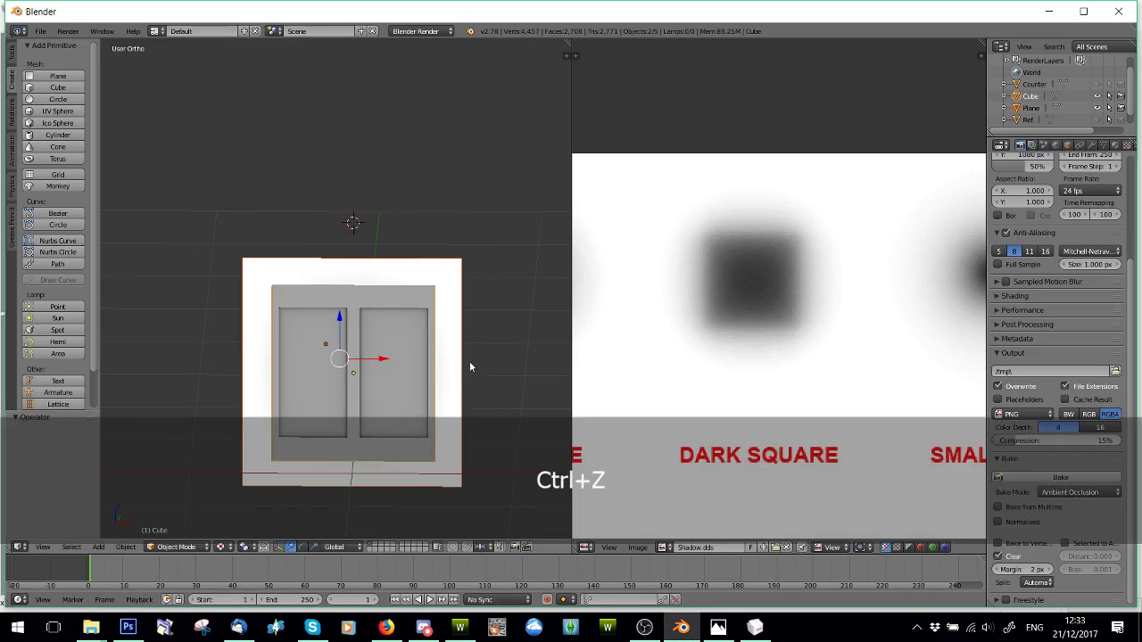
# - Try scaling the Plane up by about 2.034, compare it with a softer shadow in Shadow.dds, and undo the scaling
pyautogui.press('s')
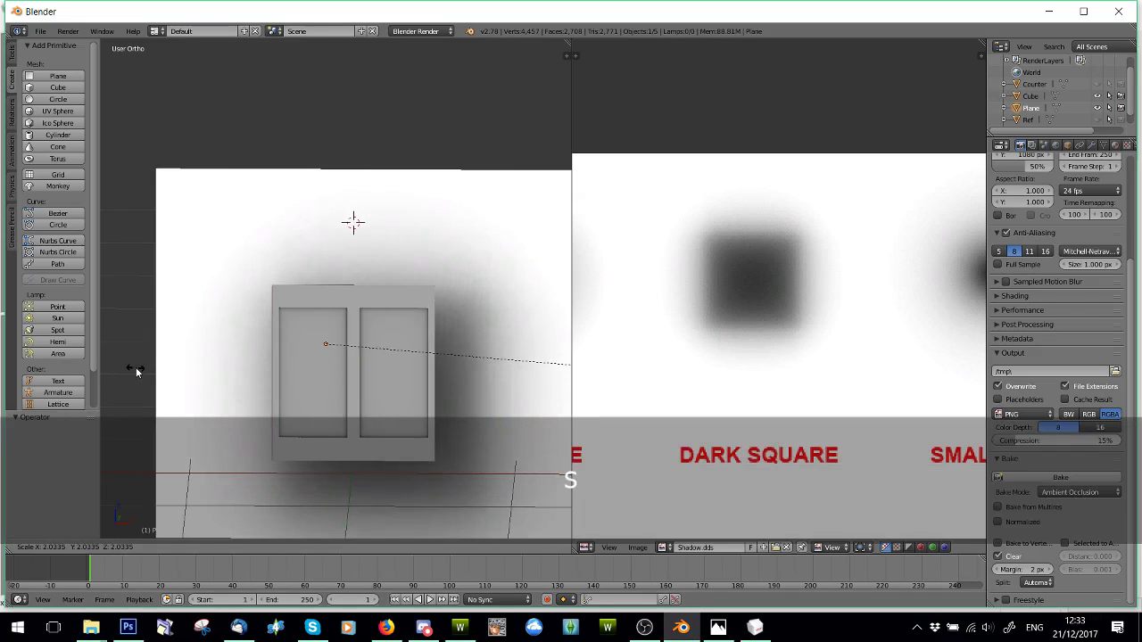
pyautogui.click(136, 370)
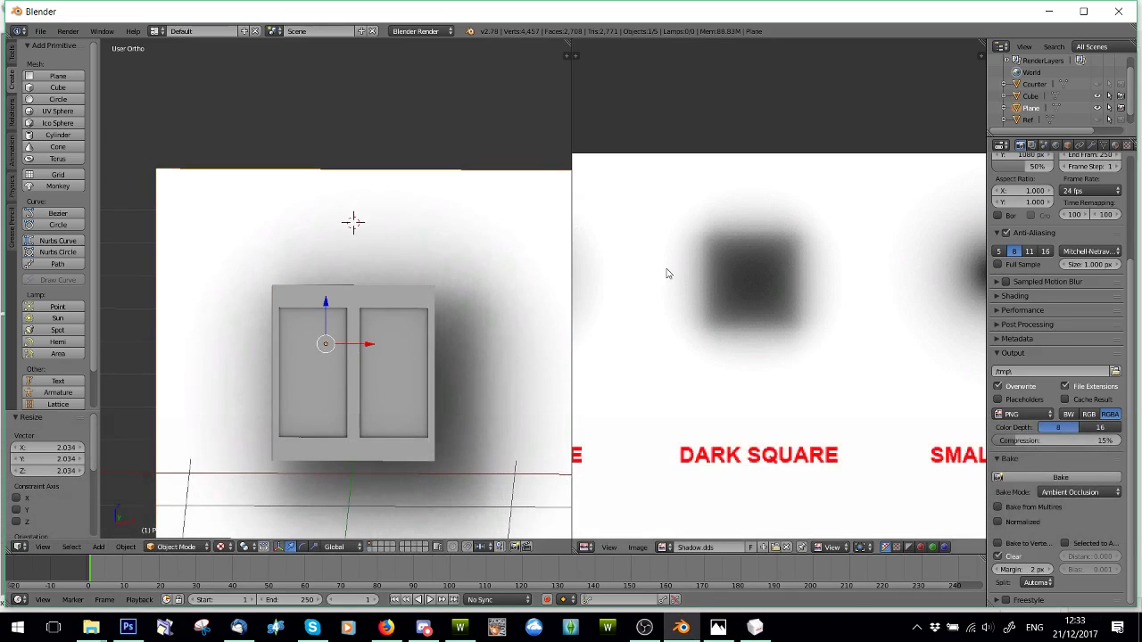
pyautogui.scroll(-3, 667, 275)
pyautogui.scroll(6, 794, 332)
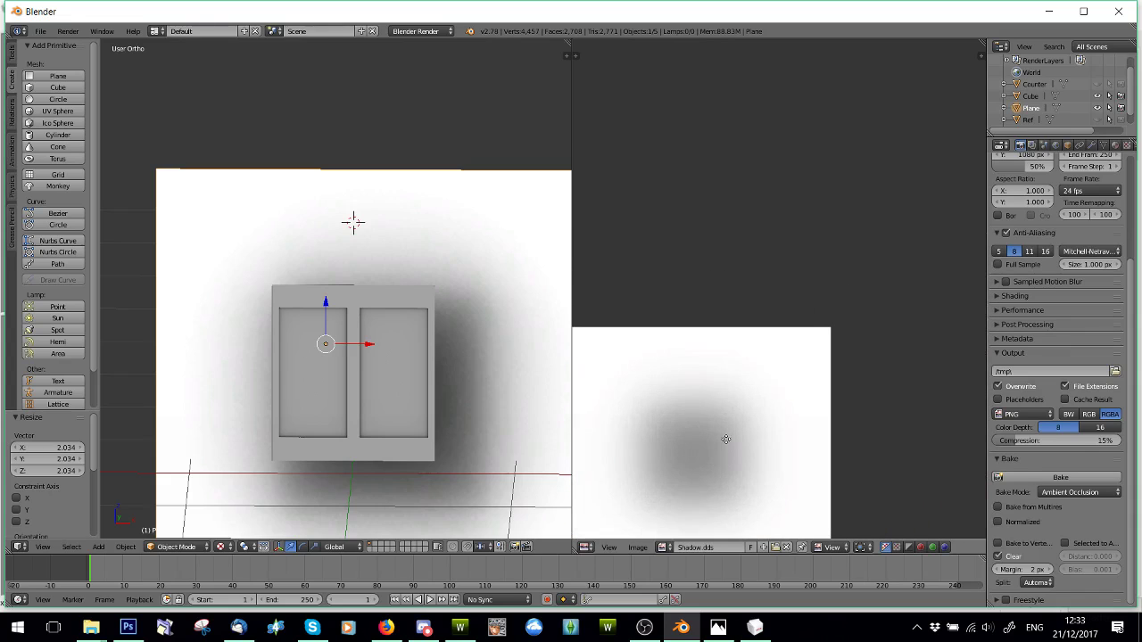
pyautogui.moveTo(726, 440); pyautogui.dragTo(779, 464, button='middle')
pyautogui.scroll(3, 841, 173)
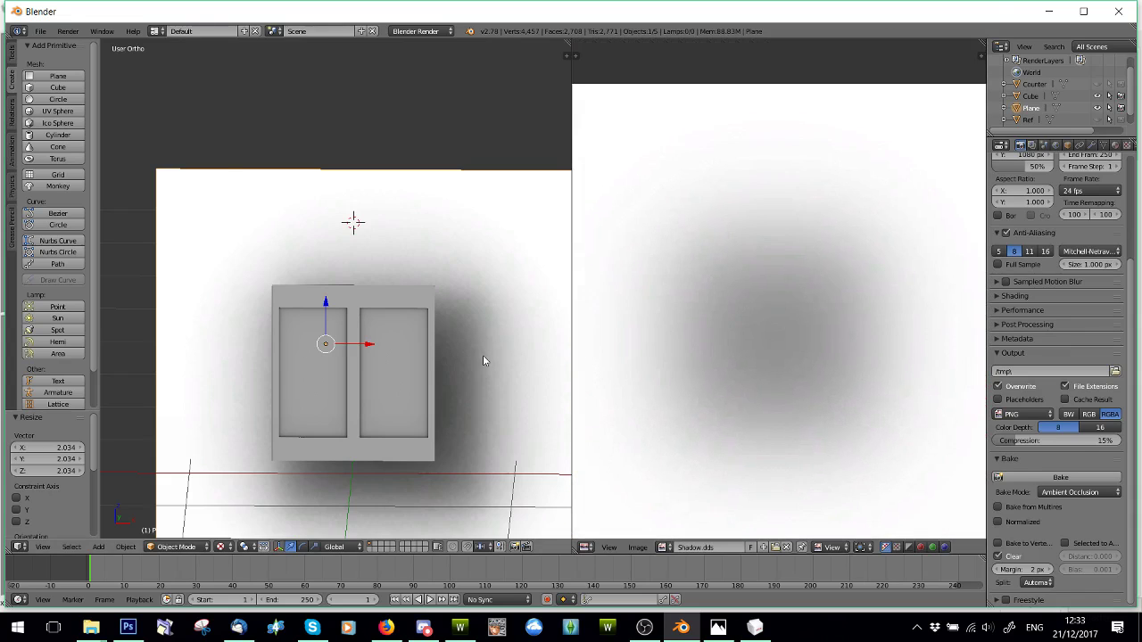
pyautogui.scroll(-1, 483, 355)
pyautogui.hotkey('ctrl', 'z')
pyautogui.scroll(3, 482, 355)
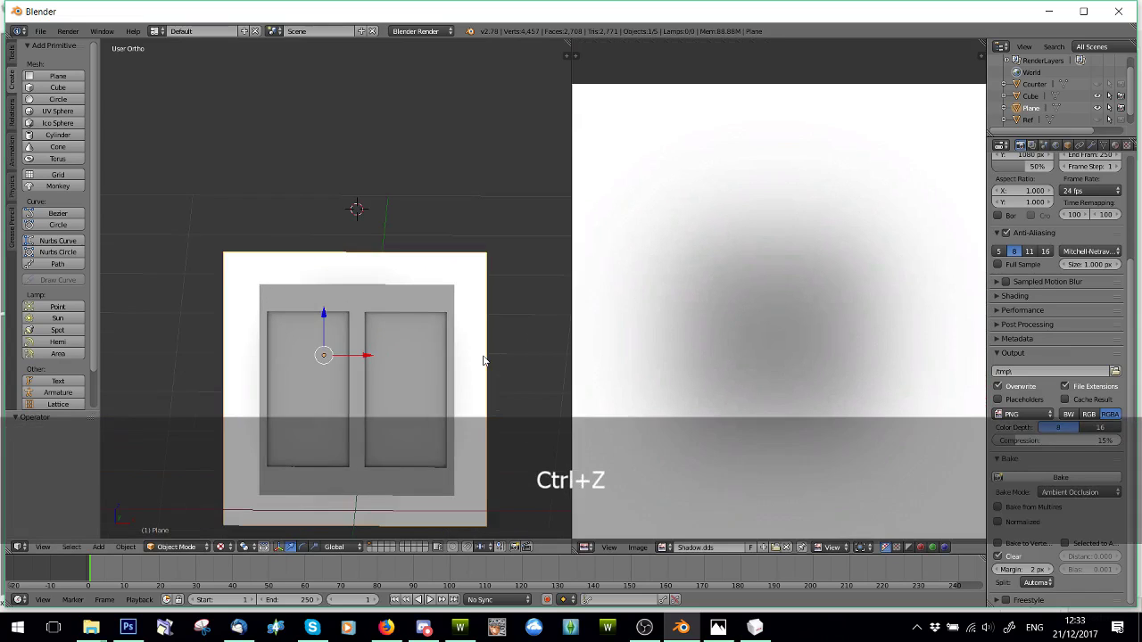
pyautogui.scroll(-4, 528, 426)
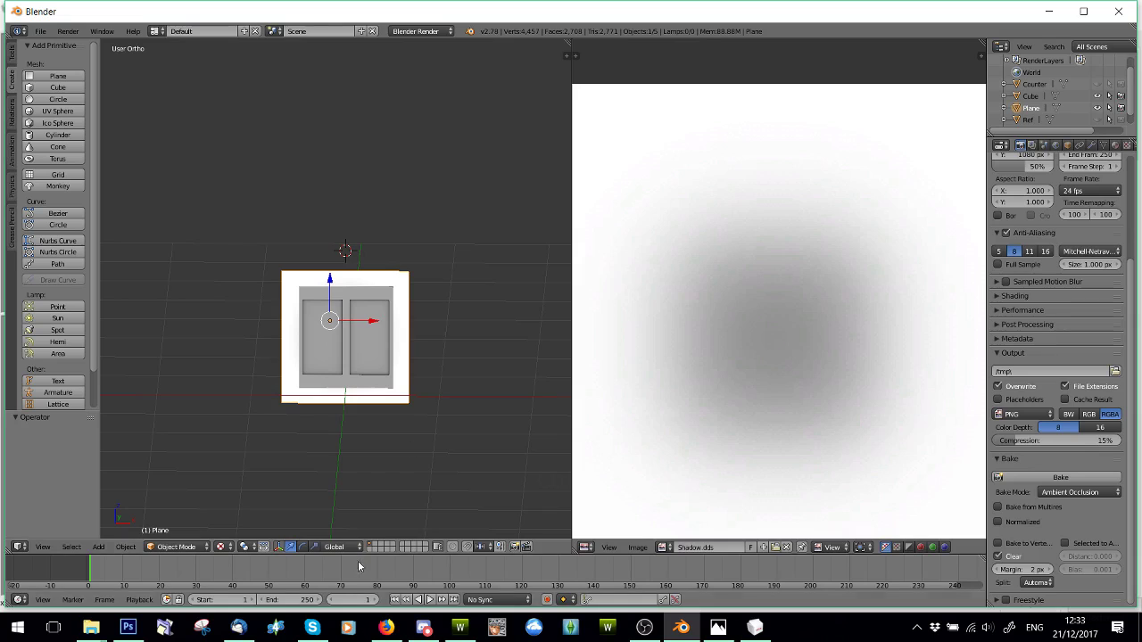
# - Return to TSR Workshop and examine the panel and its surrounding wall shadow in the preview
pyautogui.click(460, 627)
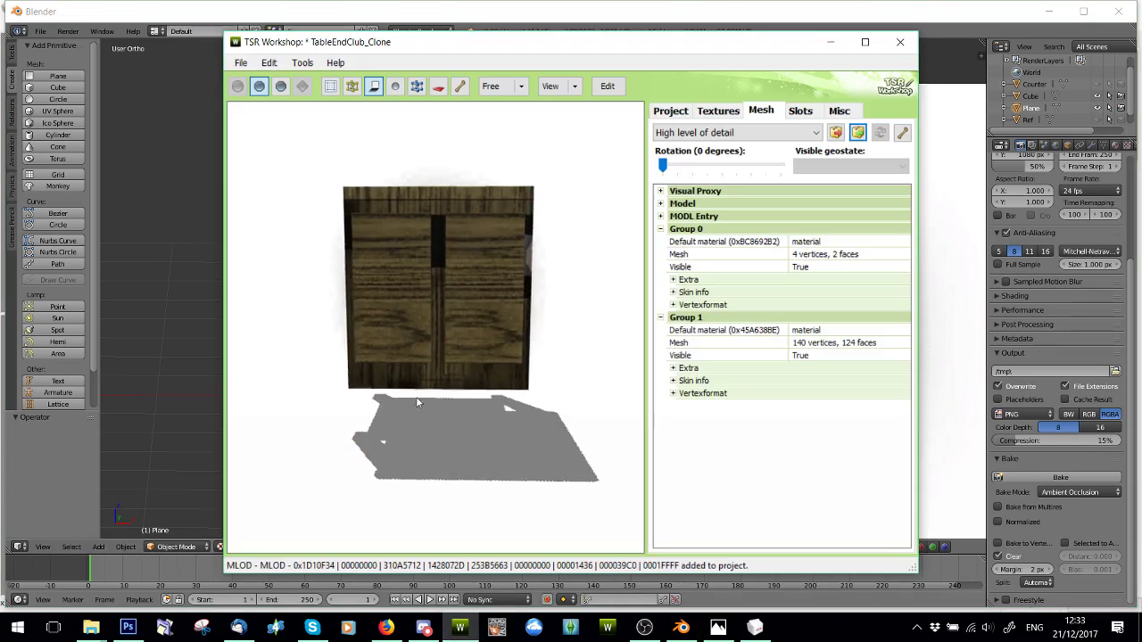
pyautogui.moveTo(416, 403); pyautogui.dragTo(448, 348)
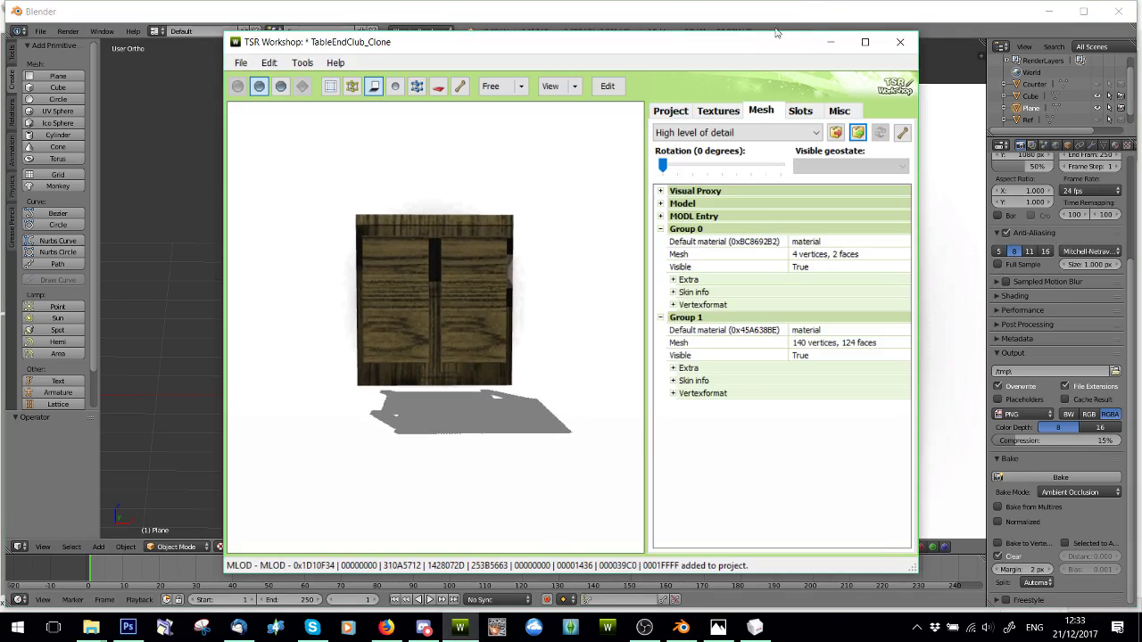
# - Import 2M as the Multiplier texture and accept updating the materials' mask width and height
pyautogui.click(710, 110)
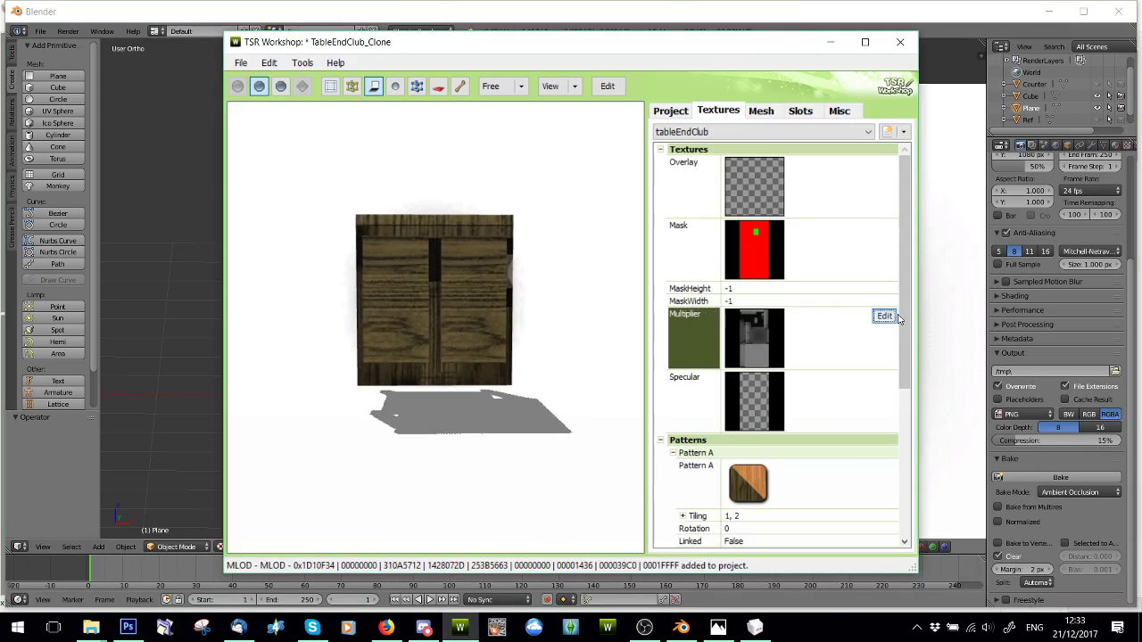
pyautogui.click(876, 312)
pyautogui.click(752, 119)
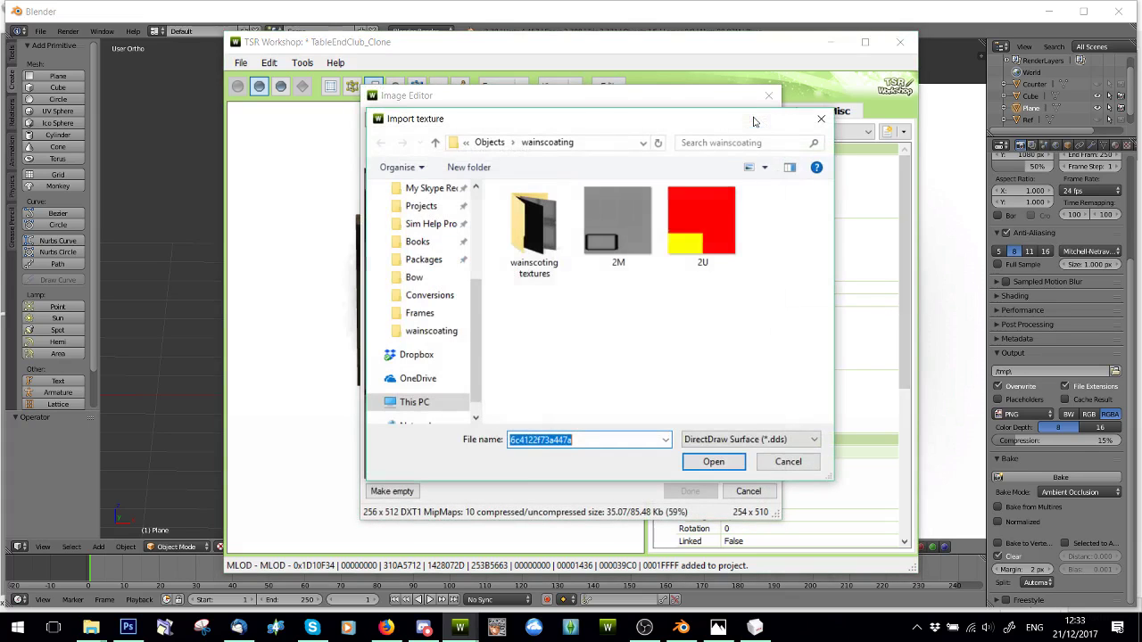
pyautogui.doubleClick(639, 205)
pyautogui.click(685, 490)
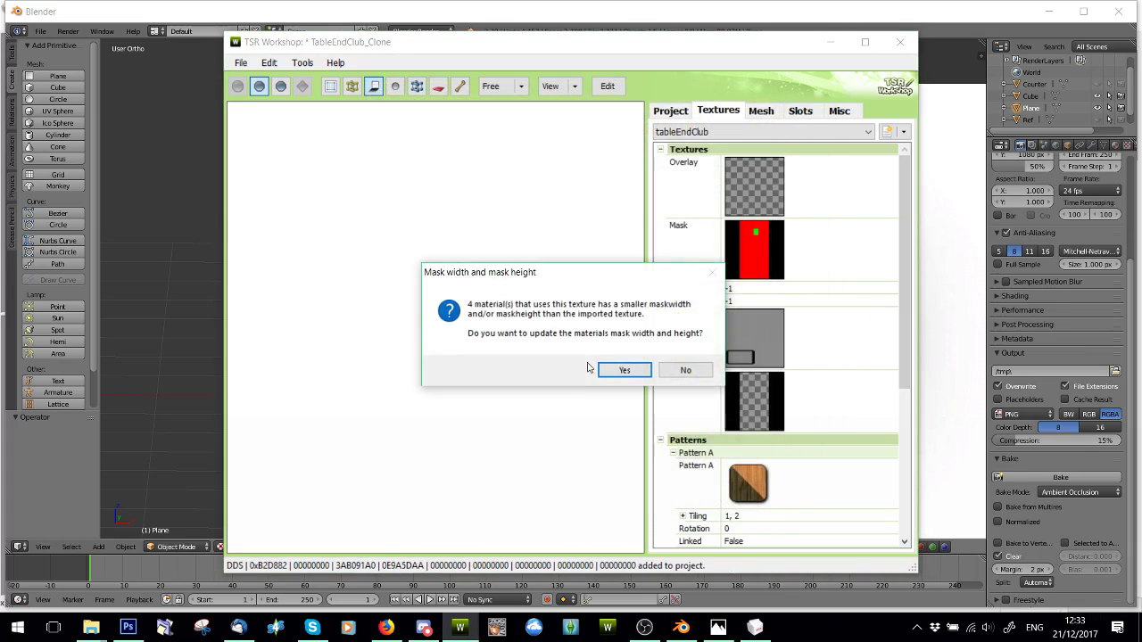
pyautogui.click(626, 372)
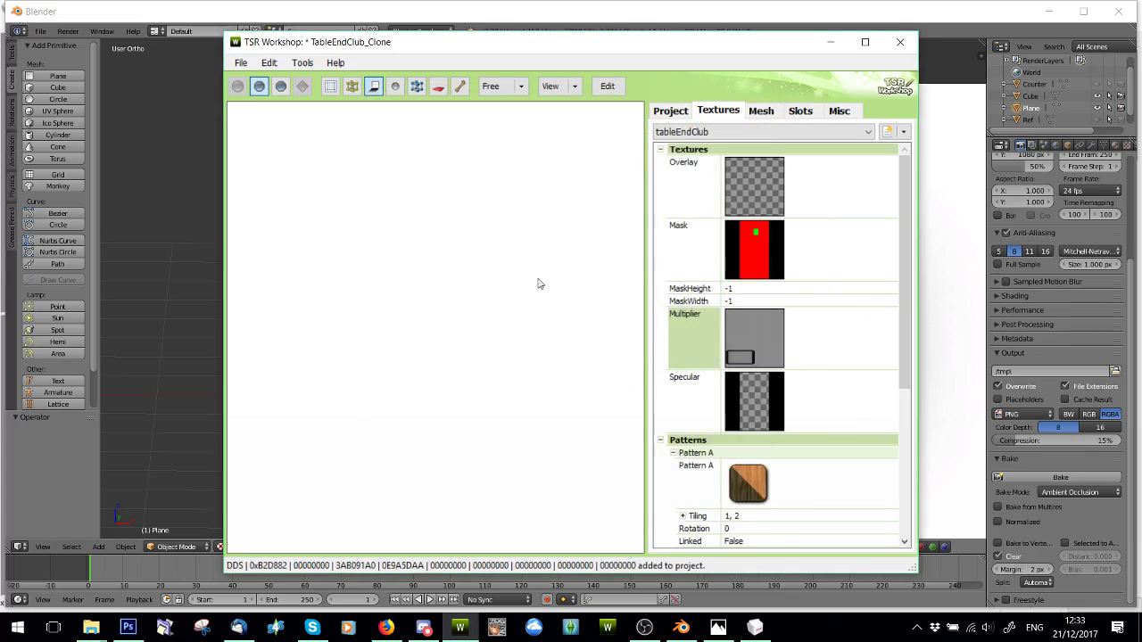
# - Replace the Specular texture with the plain dark image from the Creating > General Images folder
pyautogui.click(849, 390)
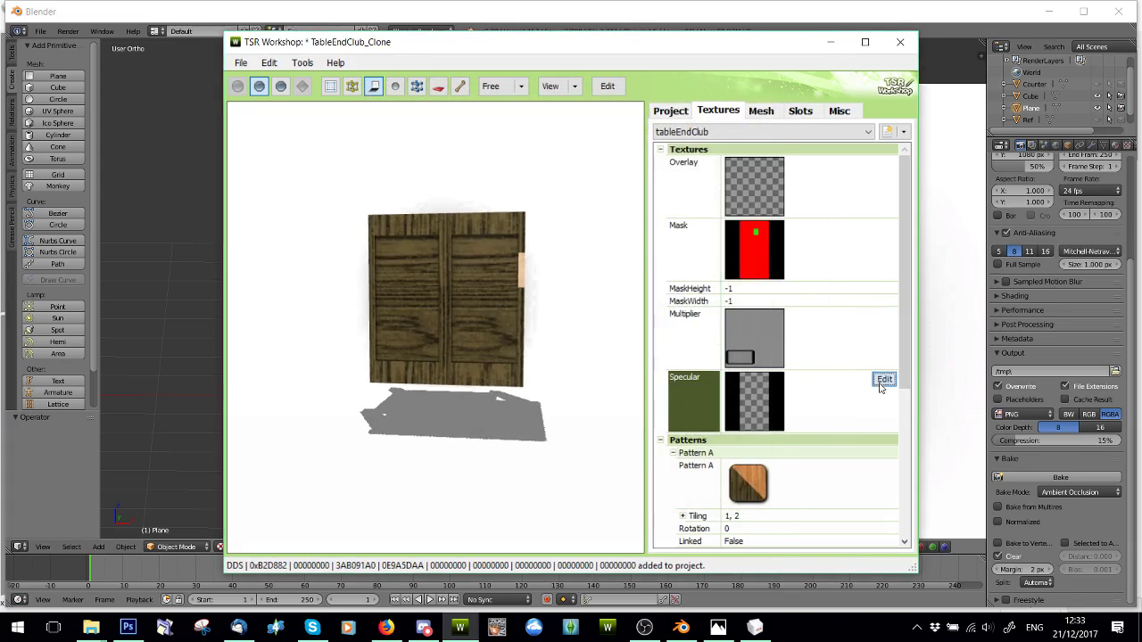
pyautogui.click(884, 379)
pyautogui.click(755, 119)
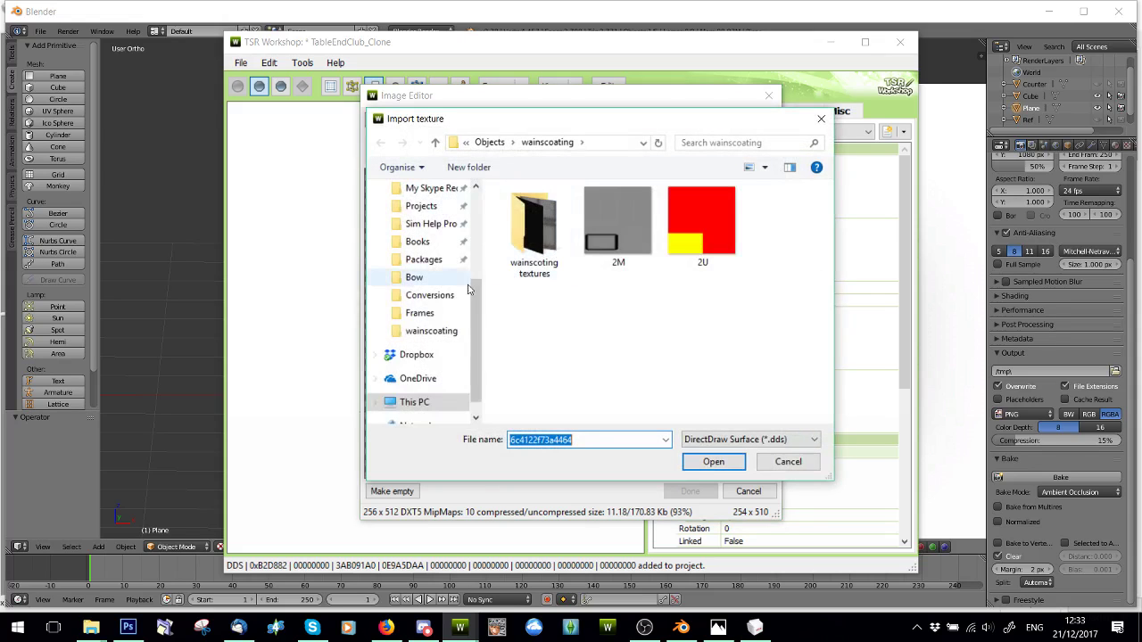
pyautogui.scroll(3, 452, 326)
pyautogui.scroll(-2, 453, 348)
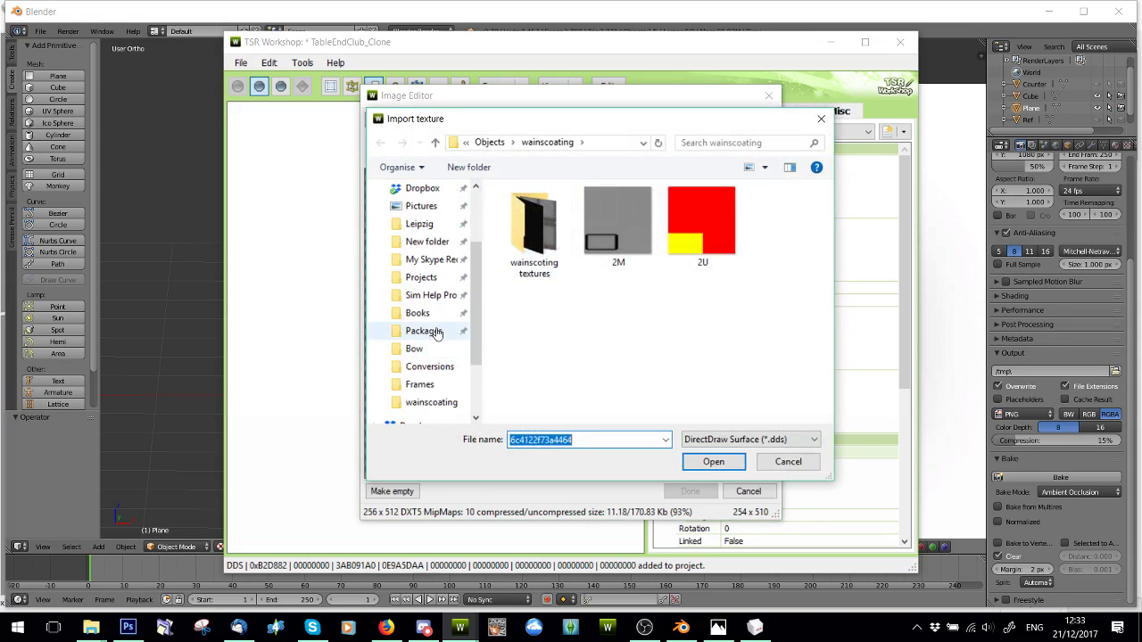
pyautogui.click(421, 278)
pyautogui.click(523, 140)
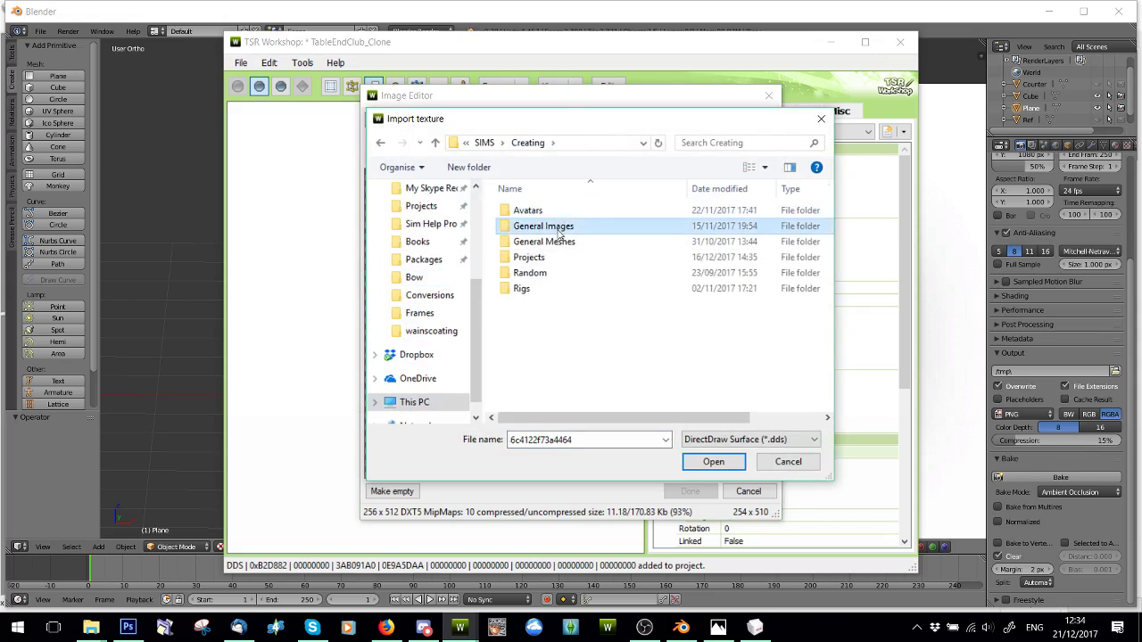
pyautogui.doubleClick(548, 226)
pyautogui.scroll(-2, 626, 268)
pyautogui.doubleClick(614, 377)
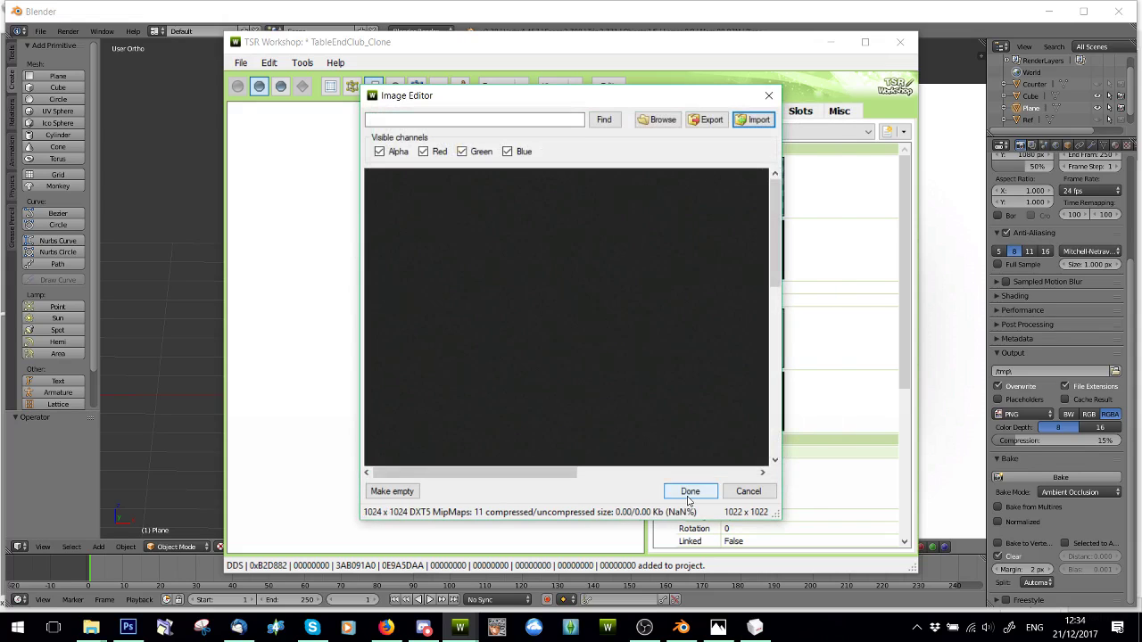
pyautogui.click(689, 491)
pyautogui.click(710, 370)
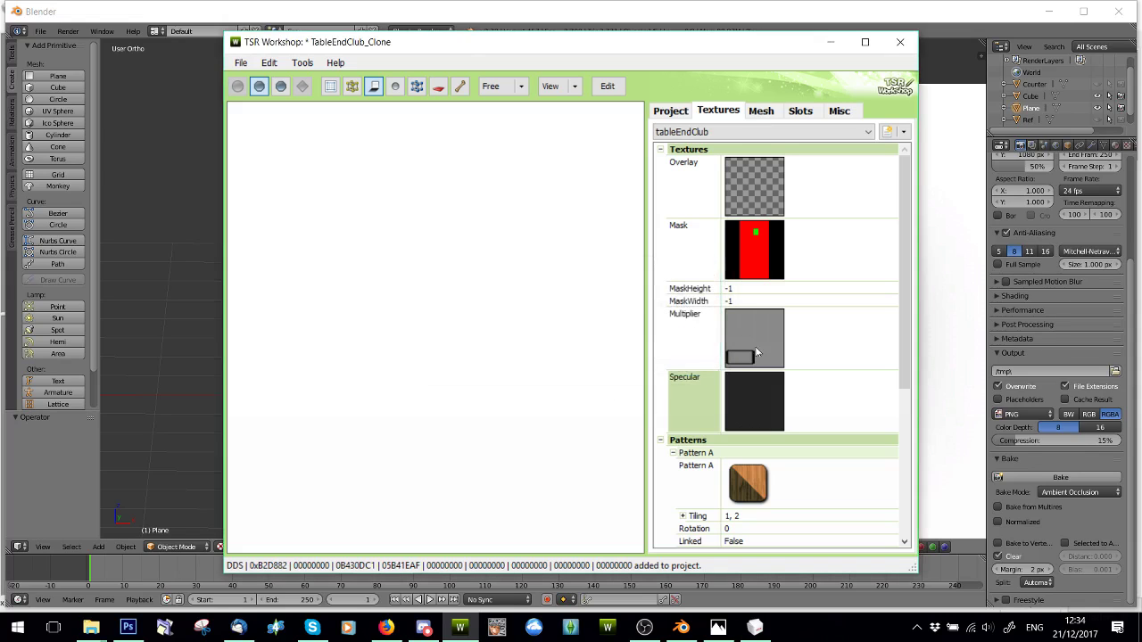
# - Import 2U from the wainscoting folder as the Mask texture
pyautogui.click(882, 231)
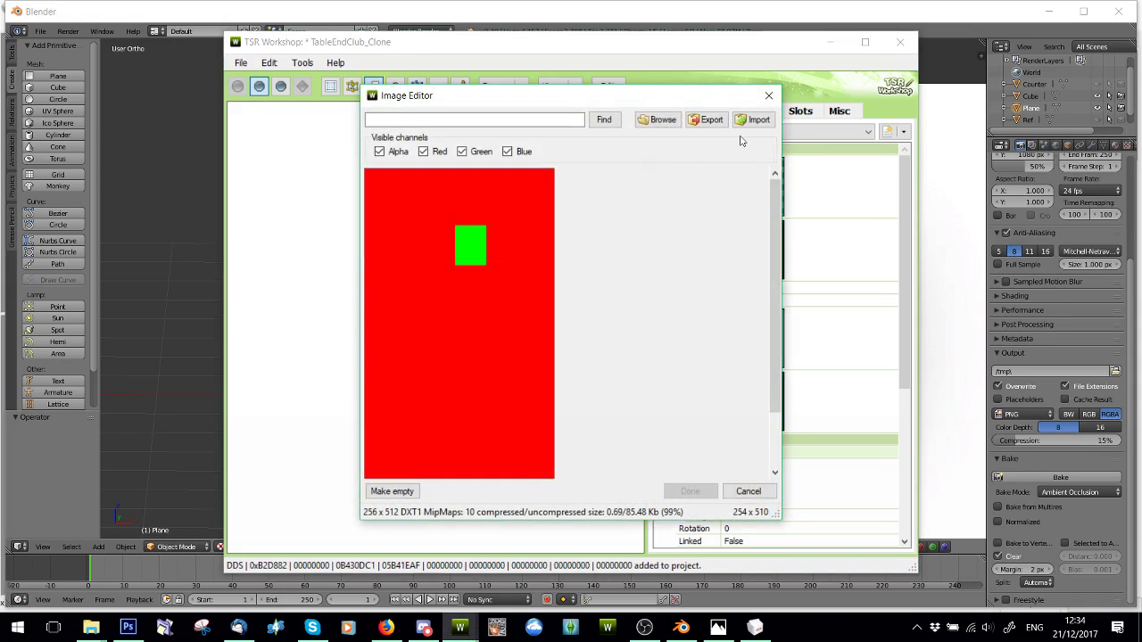
pyautogui.click(758, 120)
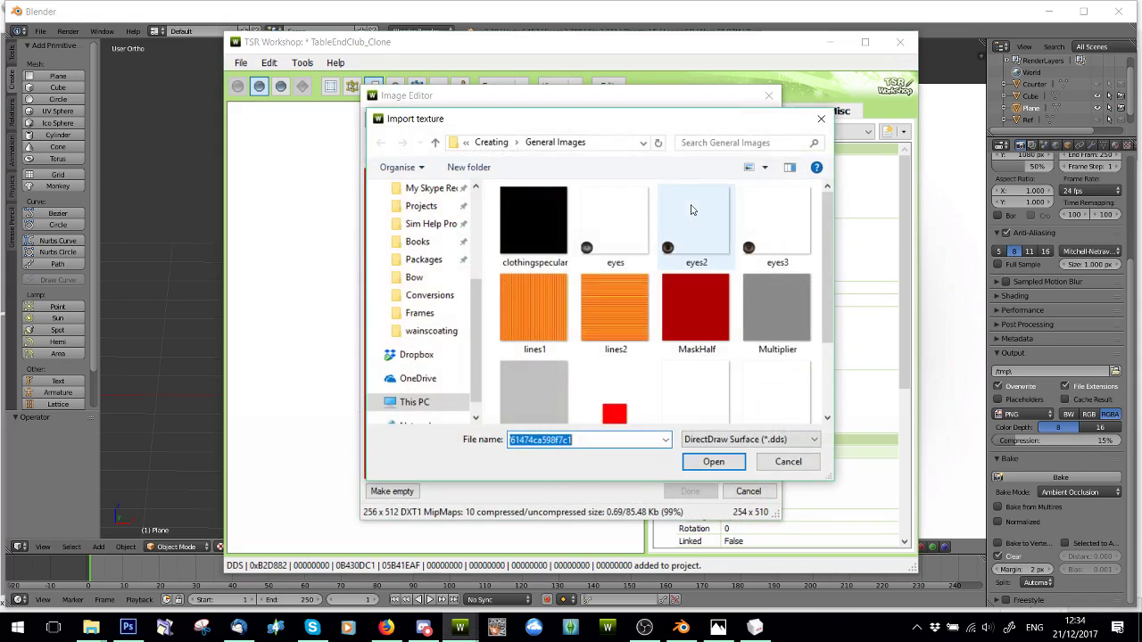
pyautogui.click(431, 331)
pyautogui.doubleClick(673, 229)
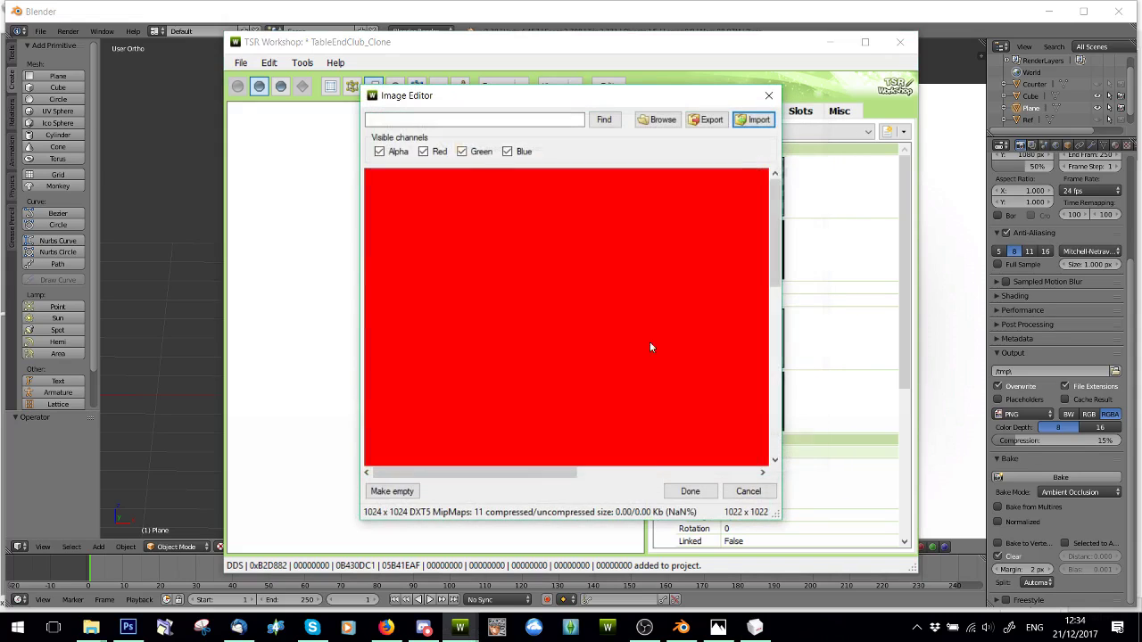
pyautogui.click(690, 491)
pyautogui.click(695, 372)
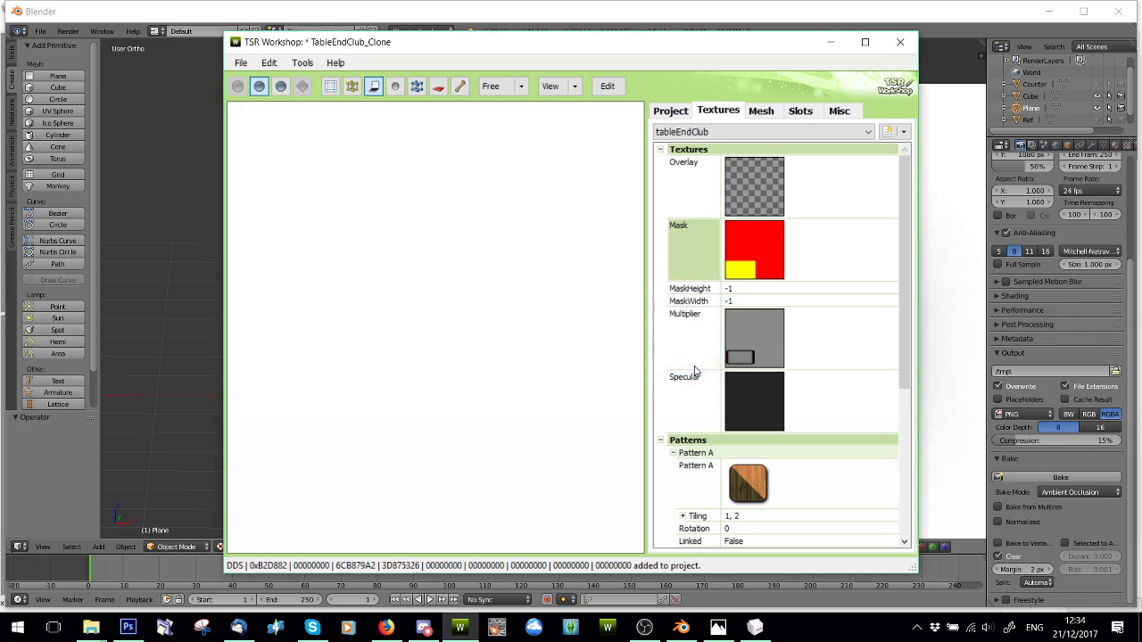
# - Check the Overlay texture without changing it and inspect the retextured panel in the preview
pyautogui.click(884, 166)
pyautogui.click(883, 167)
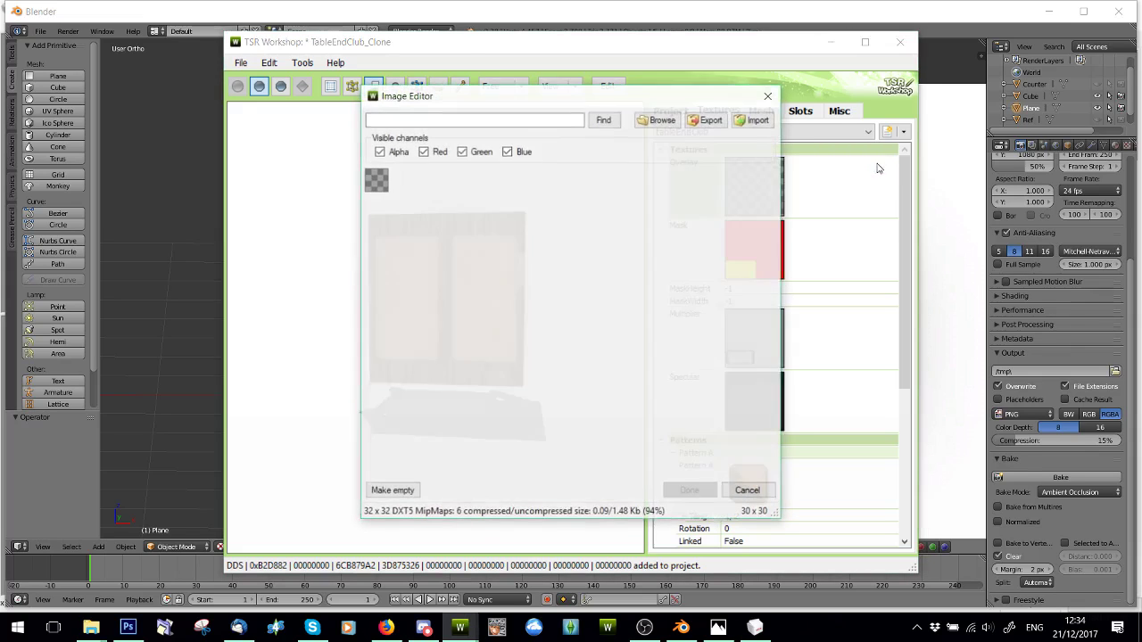
pyautogui.click(738, 492)
pyautogui.moveTo(551, 356); pyautogui.dragTo(523, 353)
pyautogui.scroll(2, 515, 342)
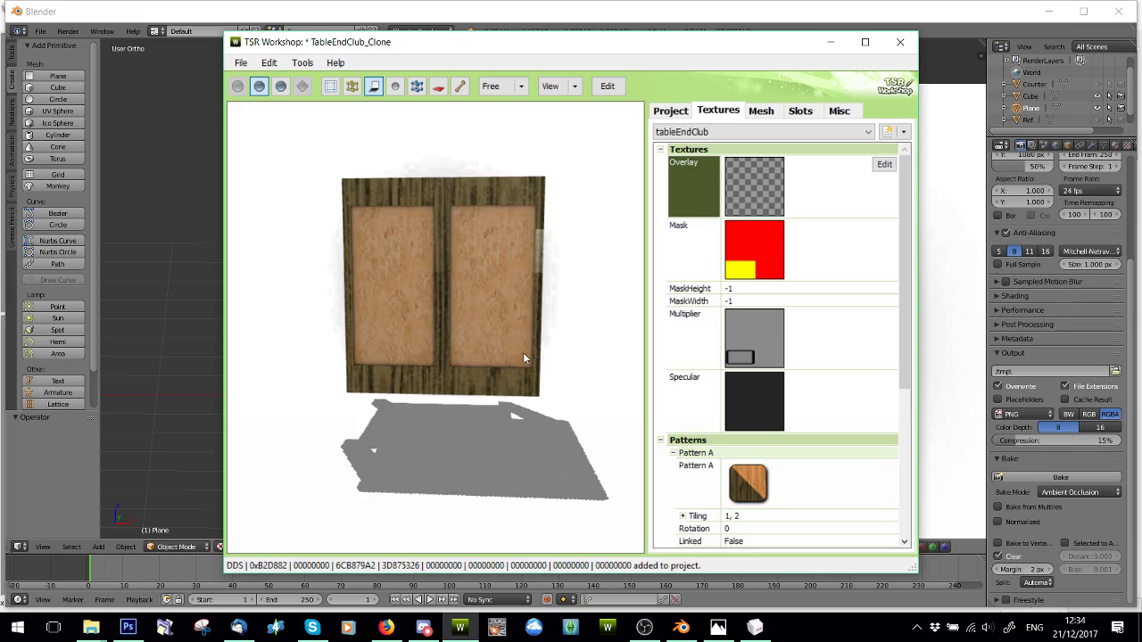
pyautogui.scroll(-2, 903, 221)
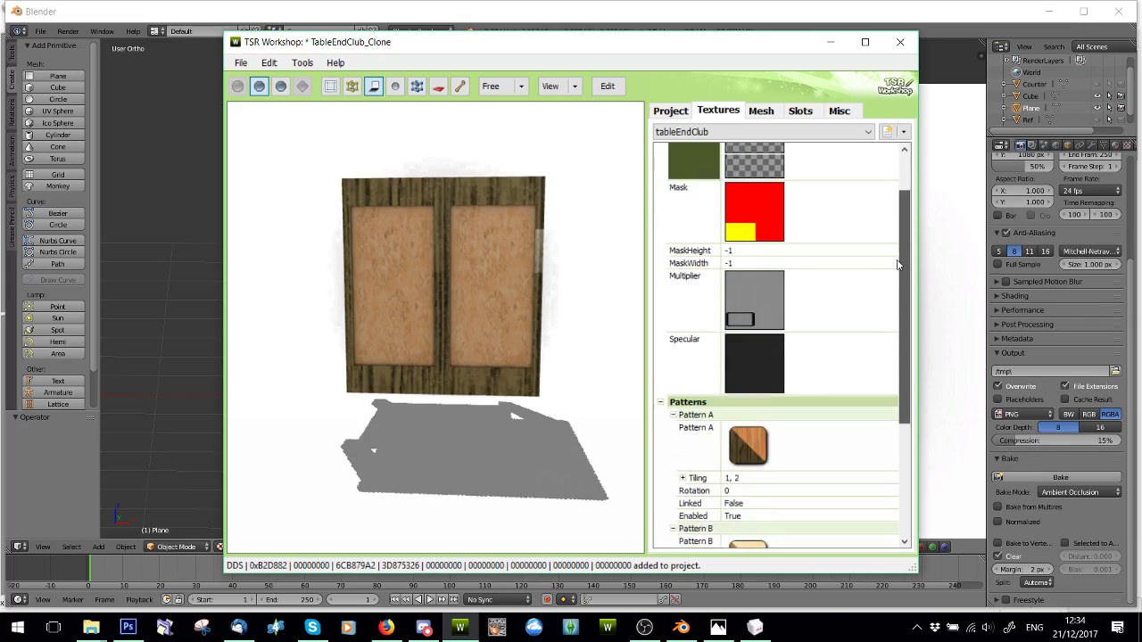
pyautogui.scroll(2, 903, 220)
# - Examine the diffuse map and specular map in Group 1's default material and close the editor without changes
pyautogui.click(761, 111)
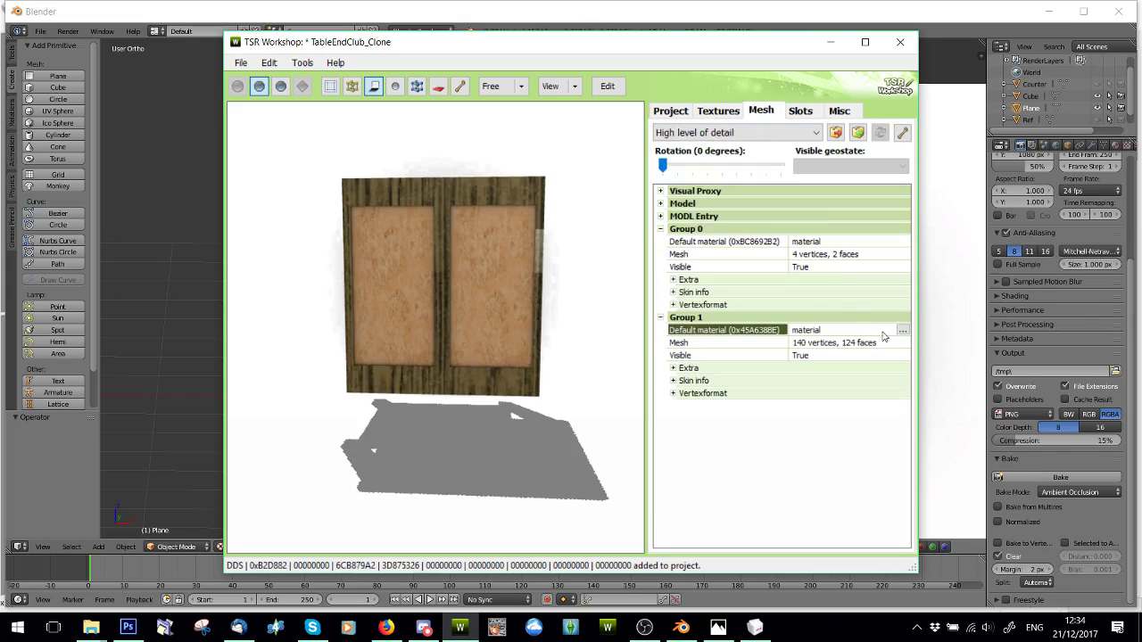
pyautogui.click(903, 331)
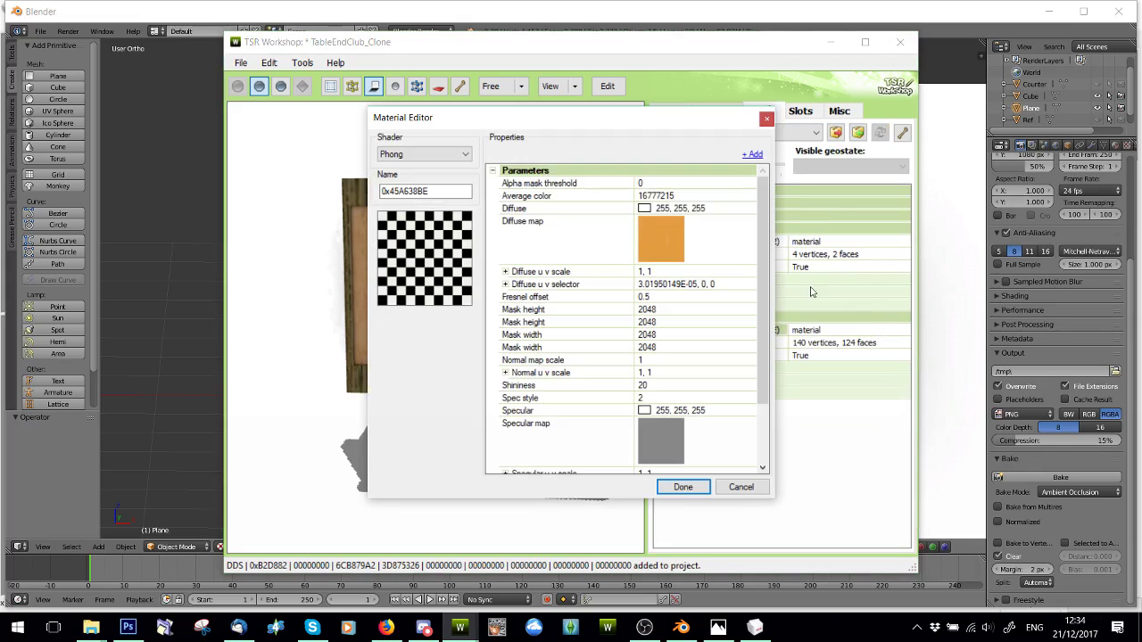
pyautogui.click(742, 224)
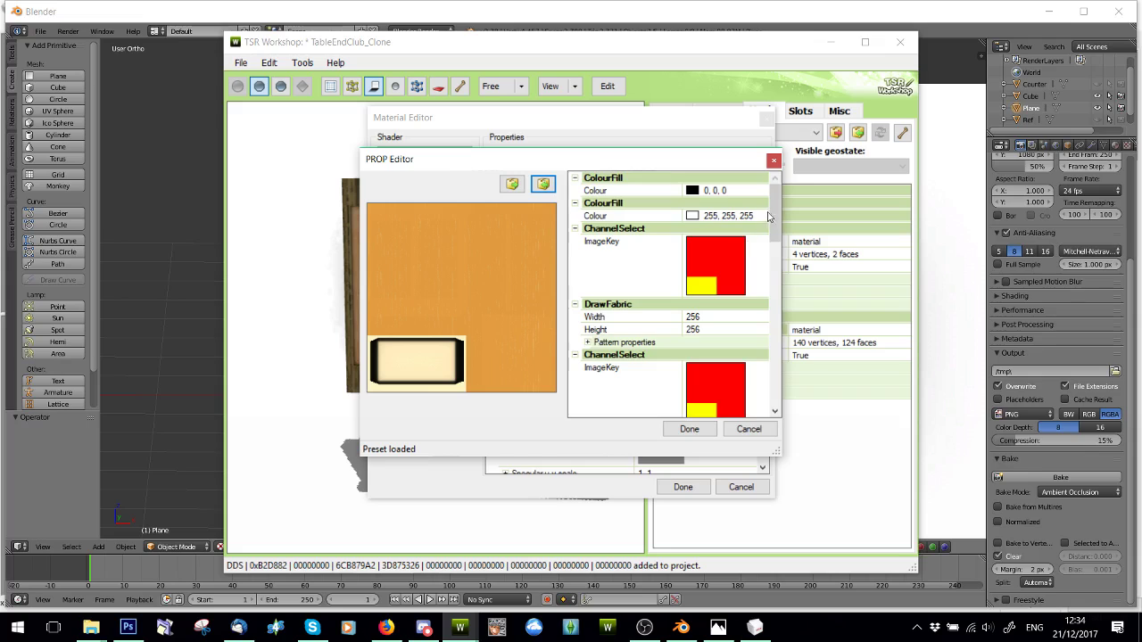
pyautogui.moveTo(769, 217); pyautogui.dragTo(768, 411)
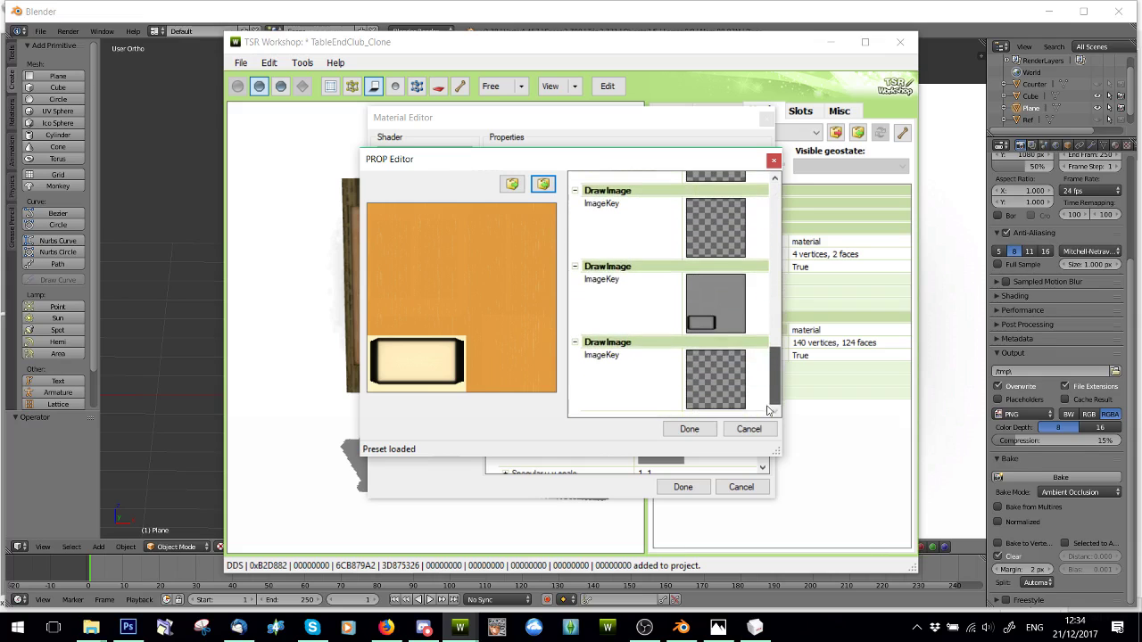
pyautogui.click(749, 429)
pyautogui.click(743, 425)
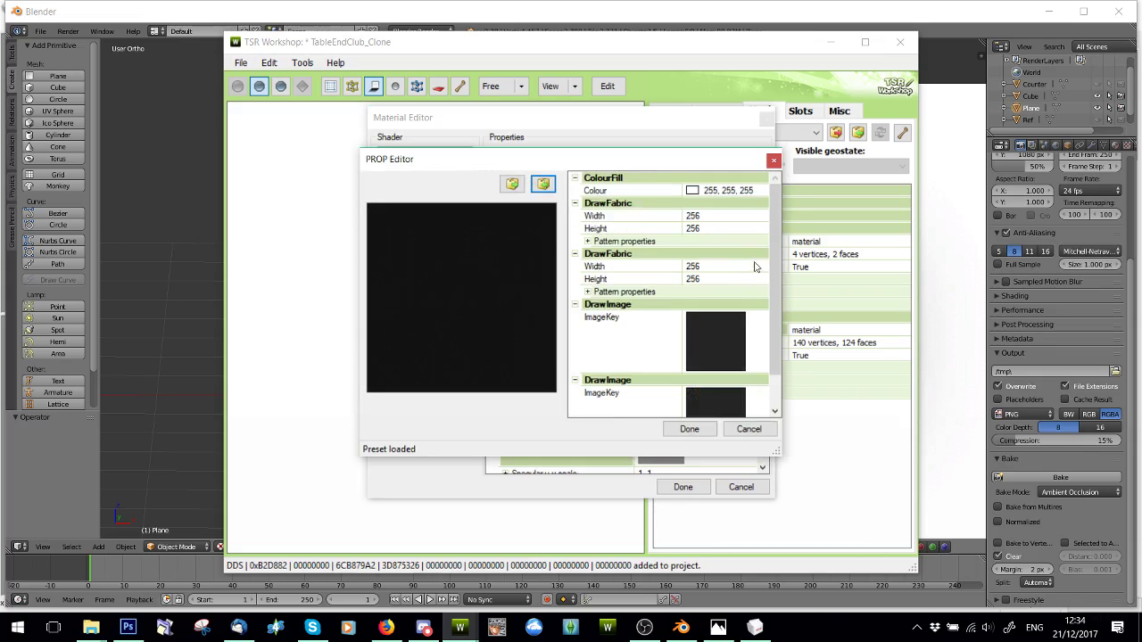
pyautogui.scroll(-5, 773, 324)
pyautogui.click(747, 426)
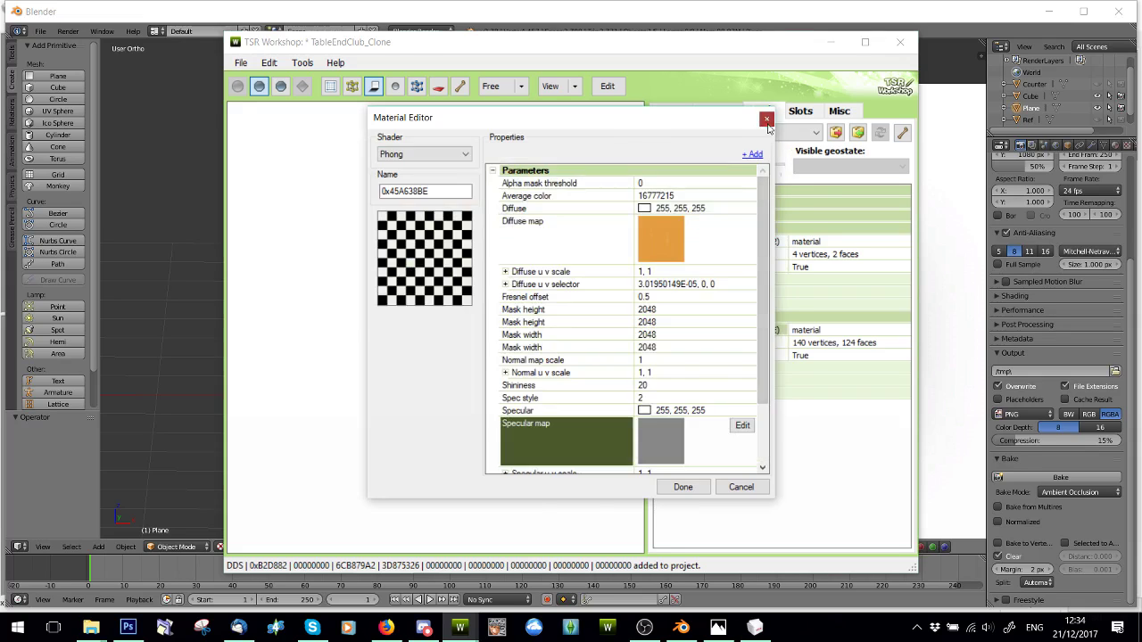
pyautogui.click(765, 120)
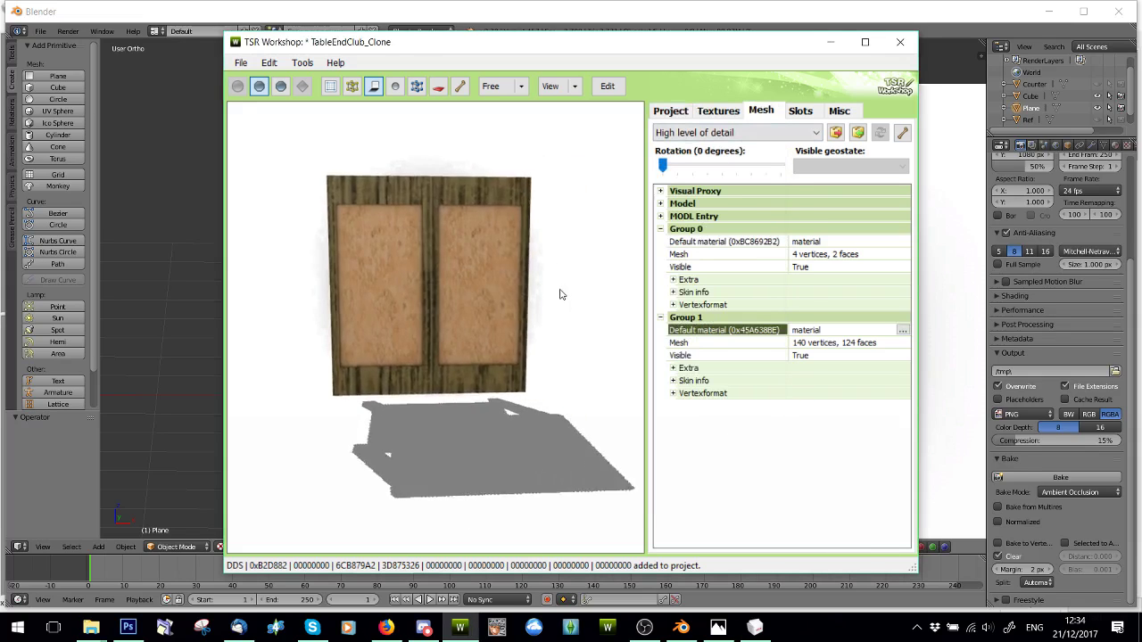
# - Open the pattern choices for Pattern A and display the Fabric category
pyautogui.moveTo(562, 295); pyautogui.dragTo(571, 258)
pyautogui.click(713, 112)
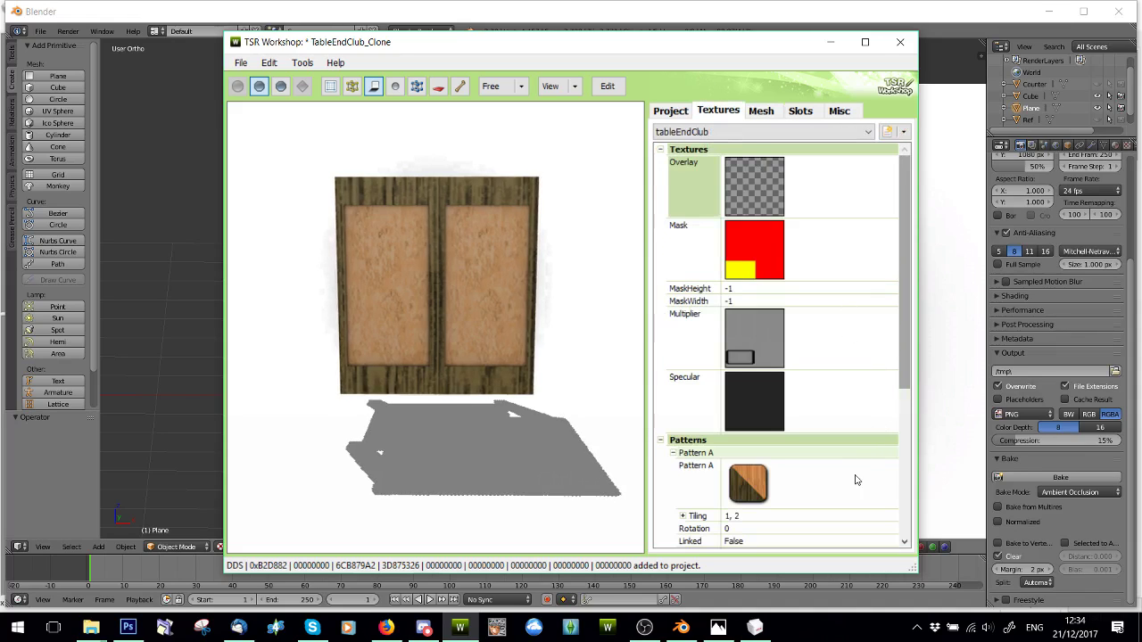
pyautogui.scroll(-4, 904, 339)
pyautogui.click(870, 365)
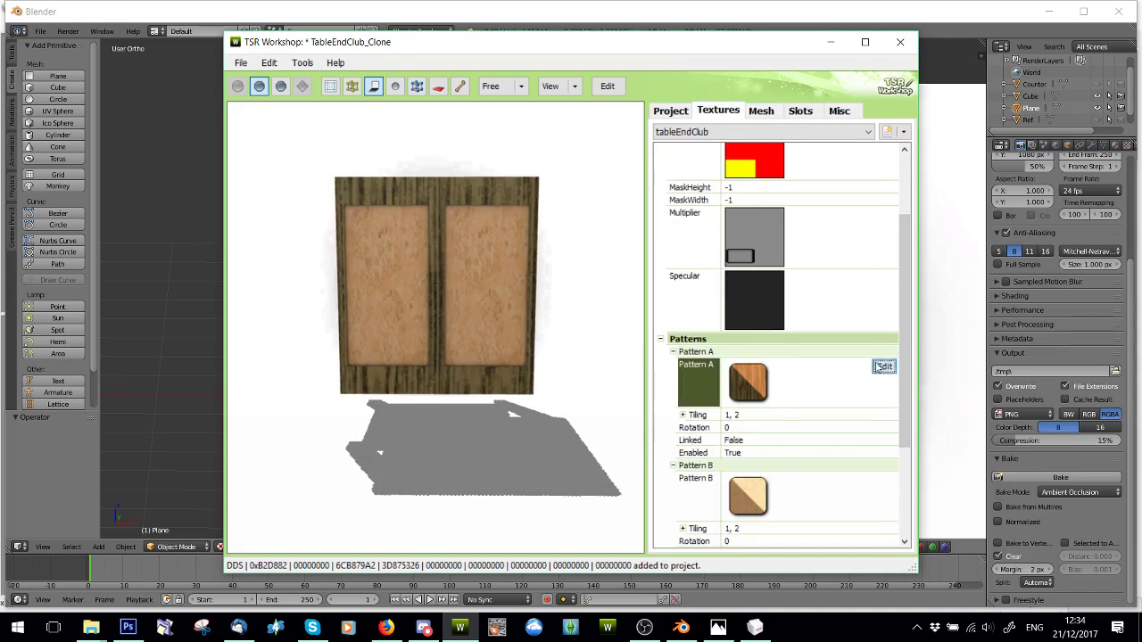
pyautogui.click(883, 365)
pyautogui.click(379, 187)
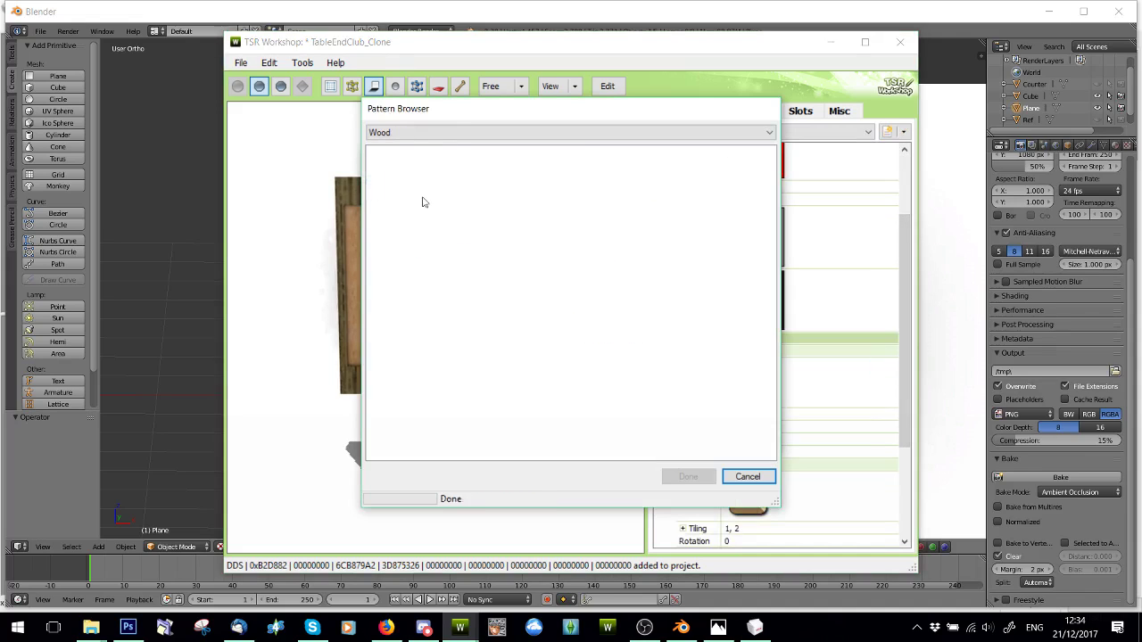
pyautogui.click(415, 134)
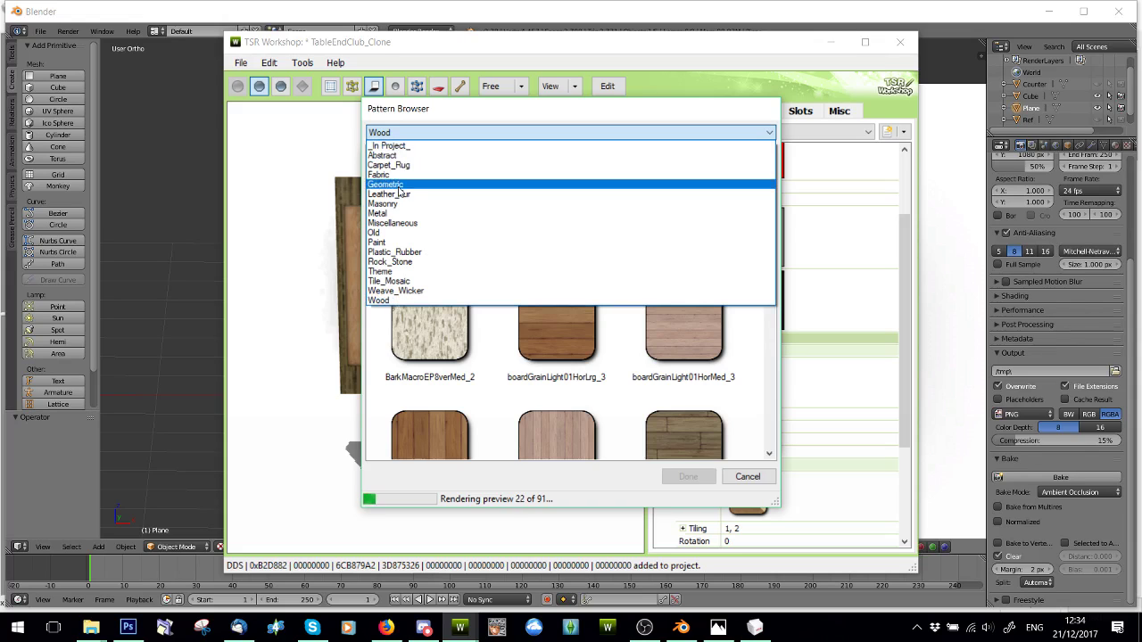
pyautogui.click(392, 175)
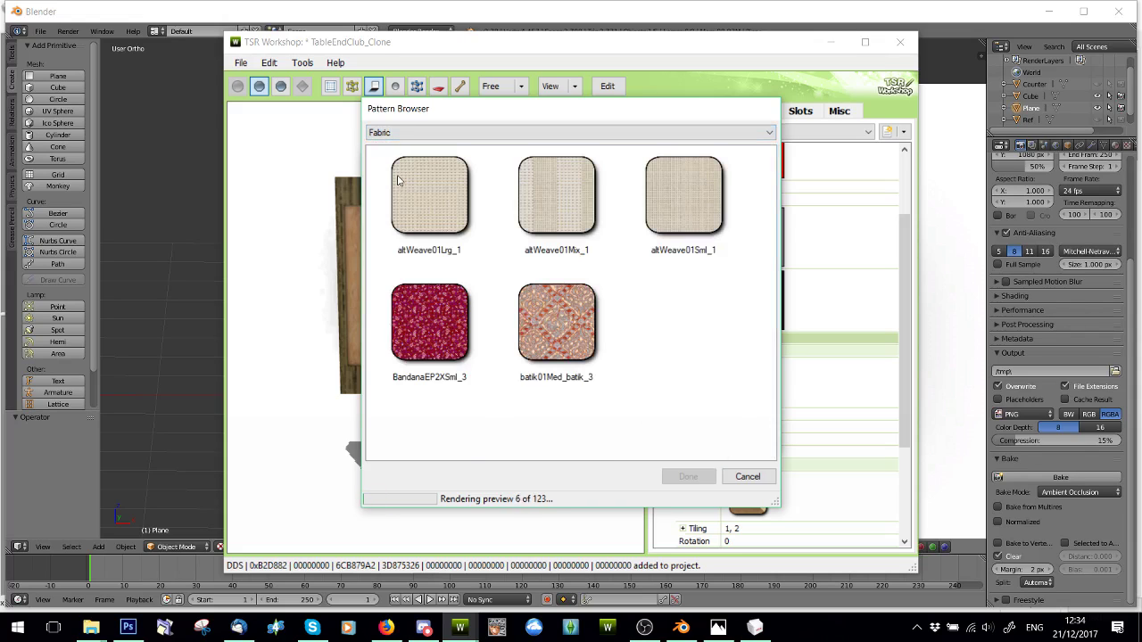
# - Browse the Fabric patterns for Pattern A, trying out embroidered01Med_2
pyautogui.scroll(-3, 586, 269)
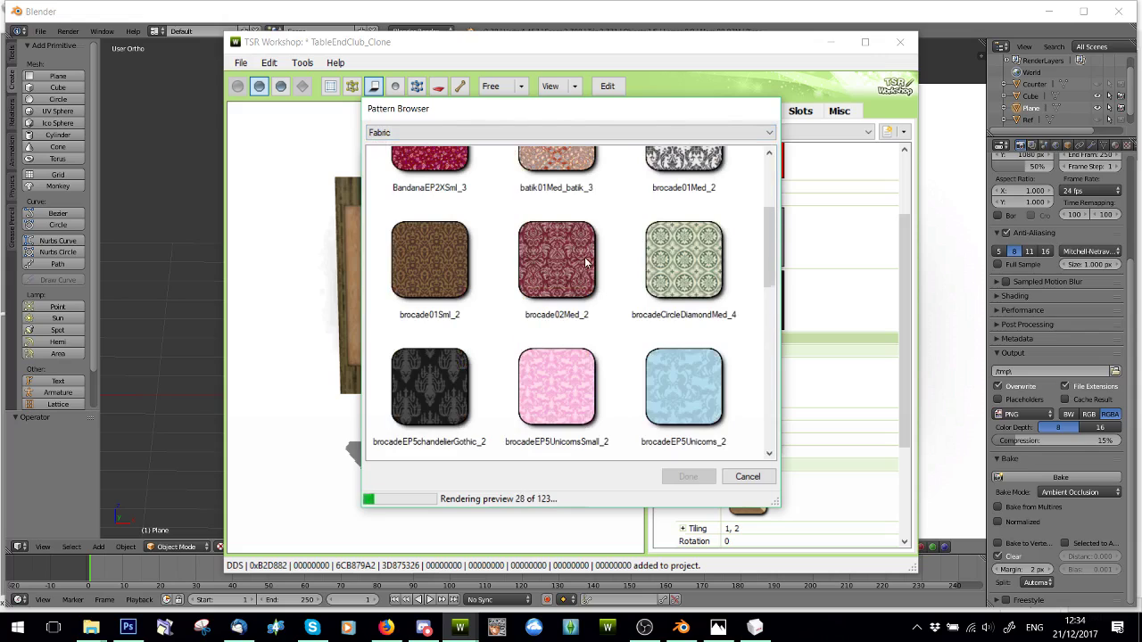
pyautogui.scroll(-5, 586, 262)
pyautogui.scroll(-5, 575, 266)
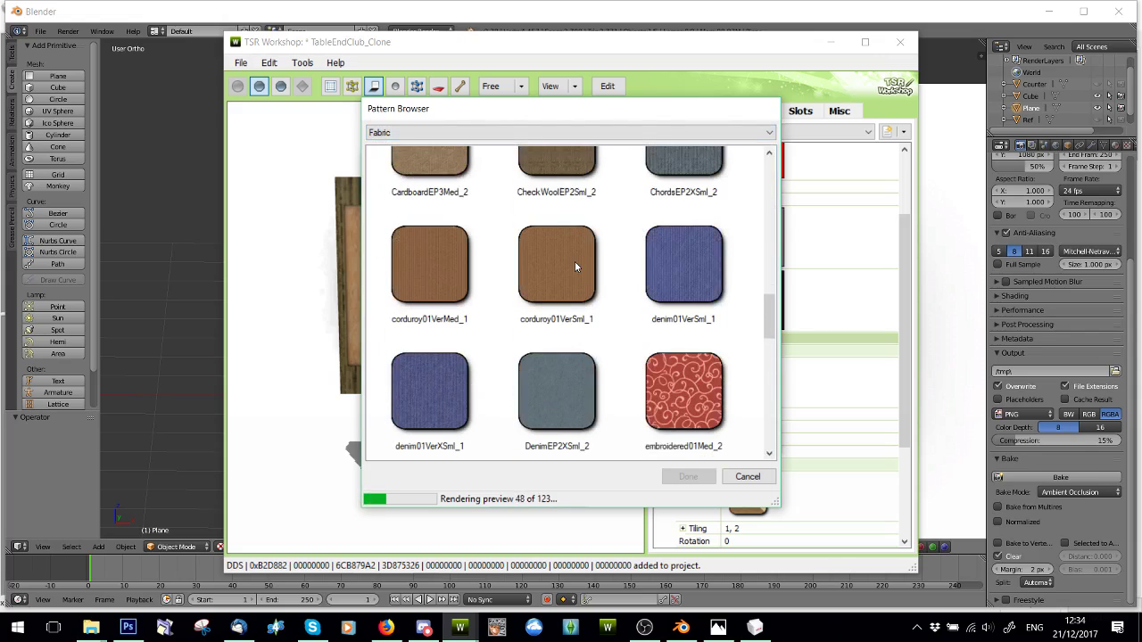
pyautogui.scroll(-3, 574, 265)
pyautogui.click(684, 204)
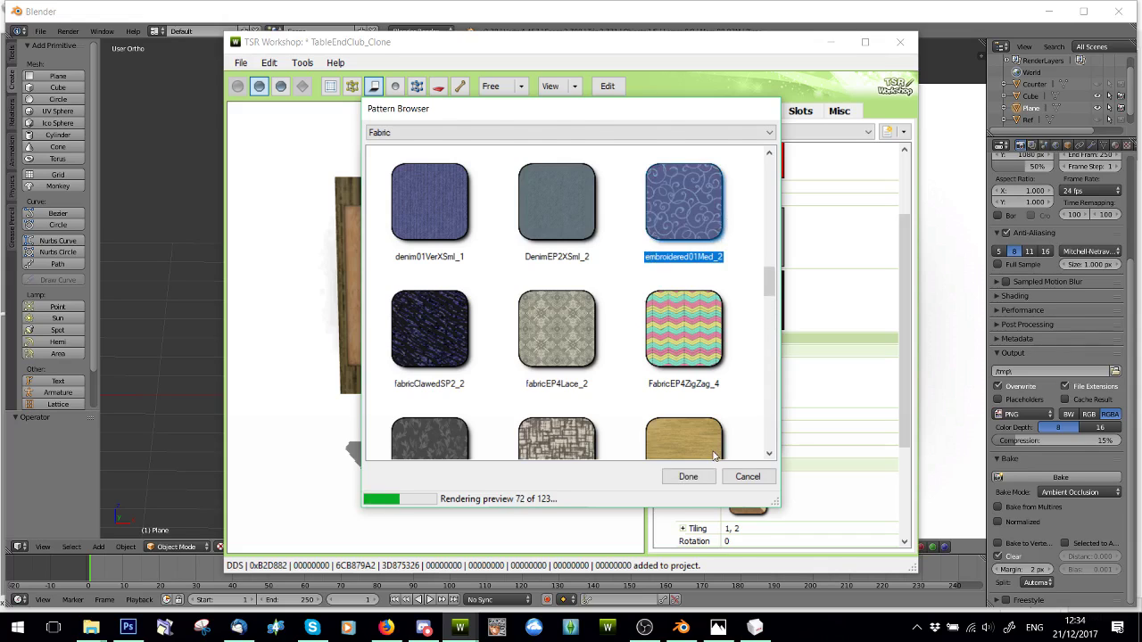
pyautogui.scroll(-1, 641, 341)
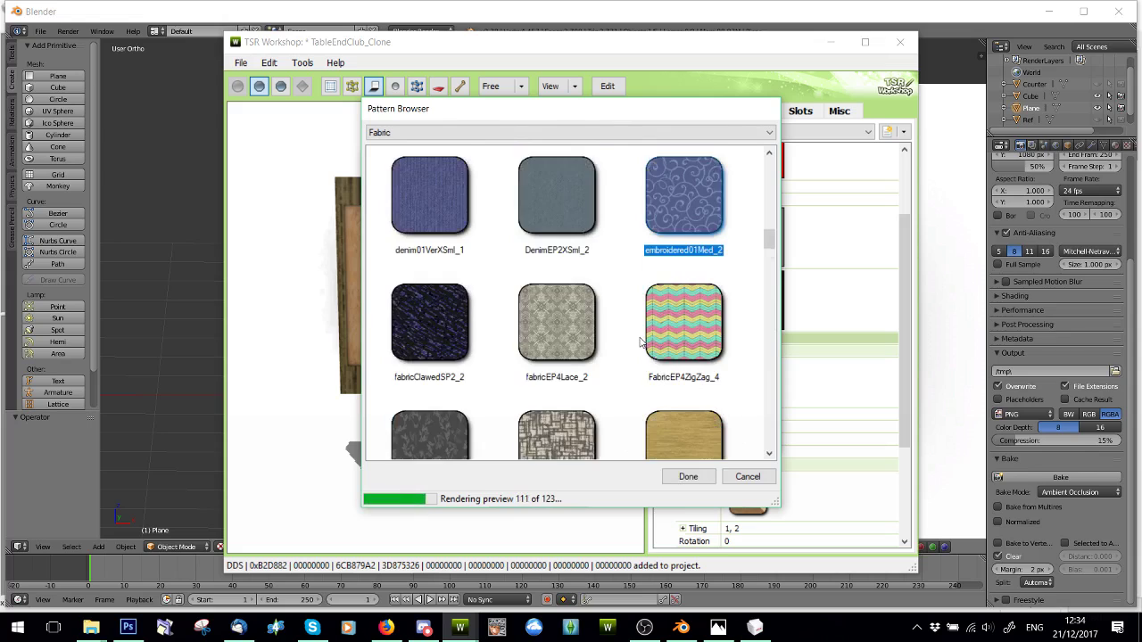
pyautogui.scroll(-15, 641, 340)
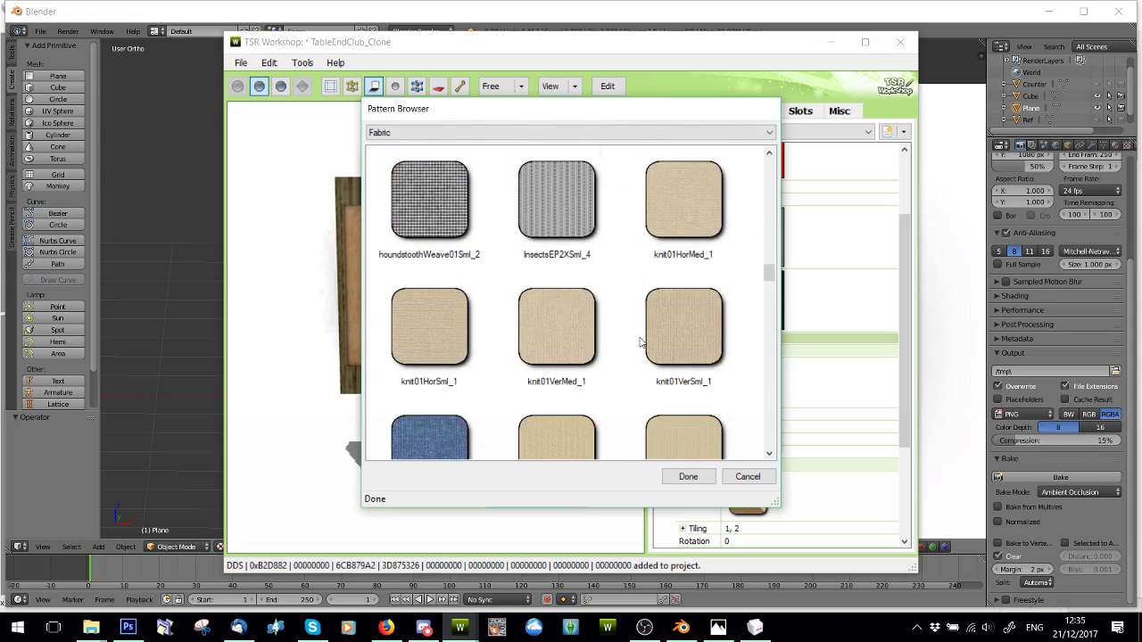
pyautogui.scroll(5, 542, 233)
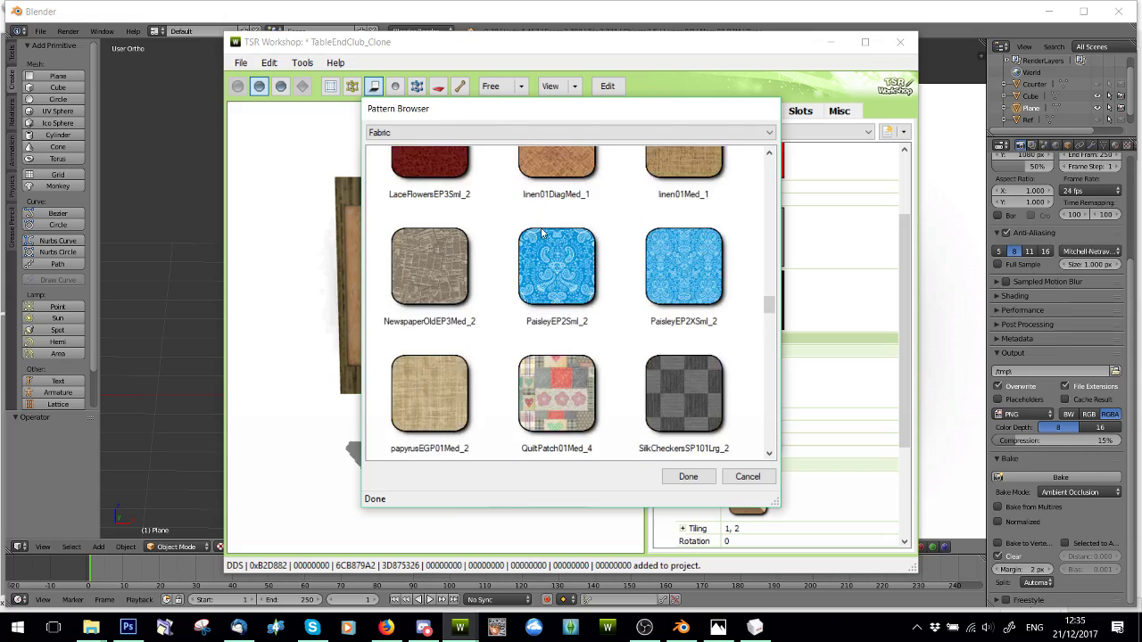
# - Apply abstractEP5lineworkSmall_4 from the Abstract category as Pattern A
pyautogui.click(410, 134)
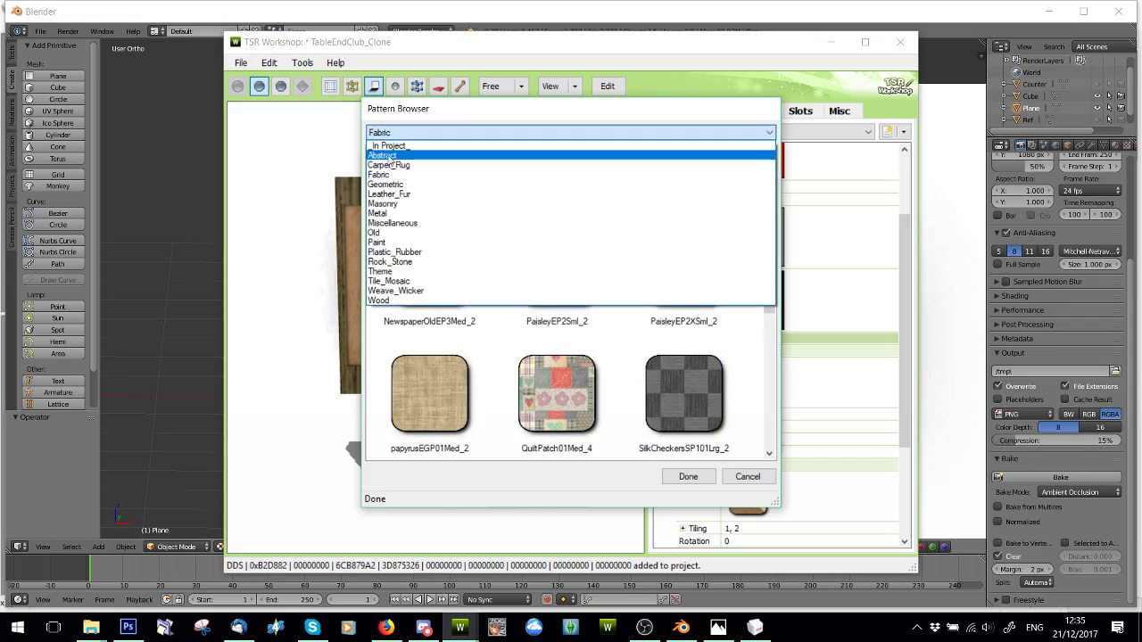
pyautogui.click(397, 157)
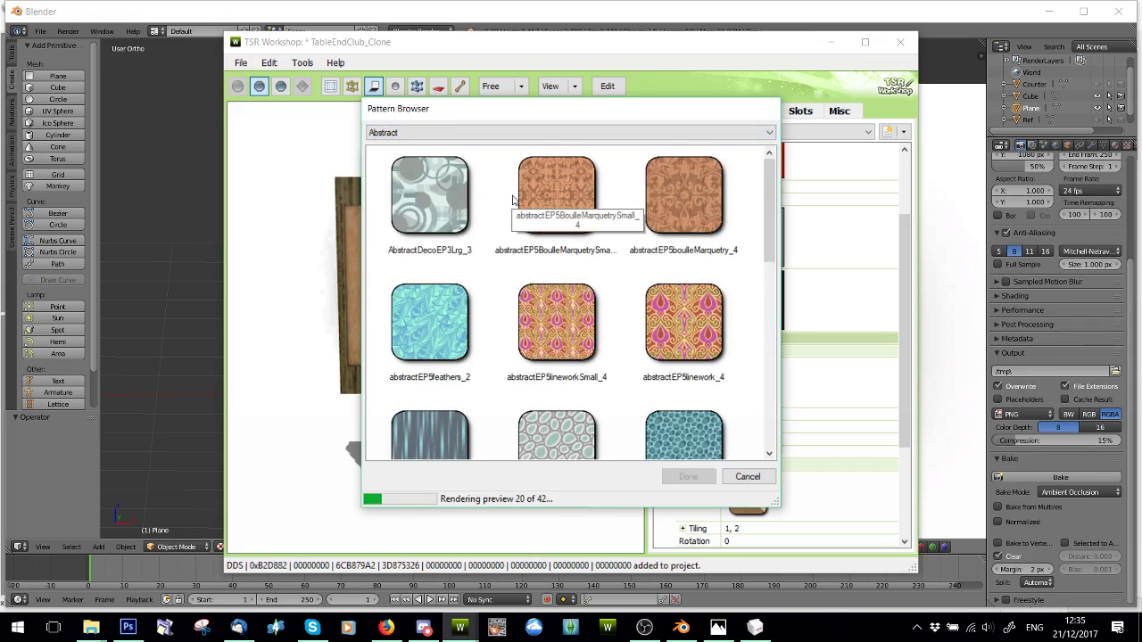
pyautogui.click(573, 329)
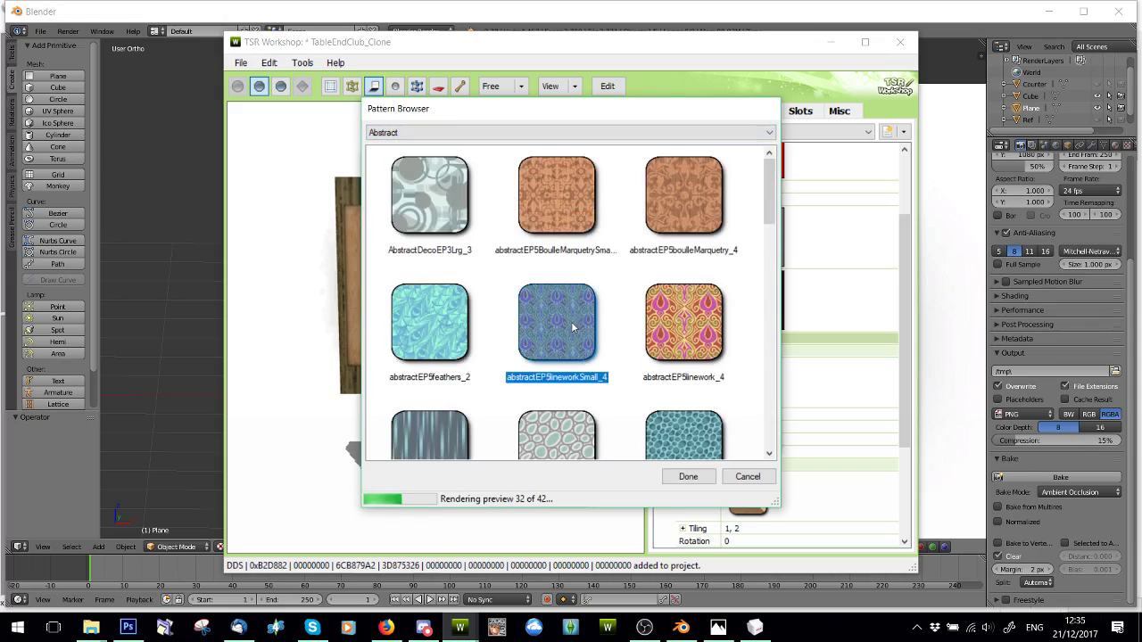
pyautogui.click(688, 476)
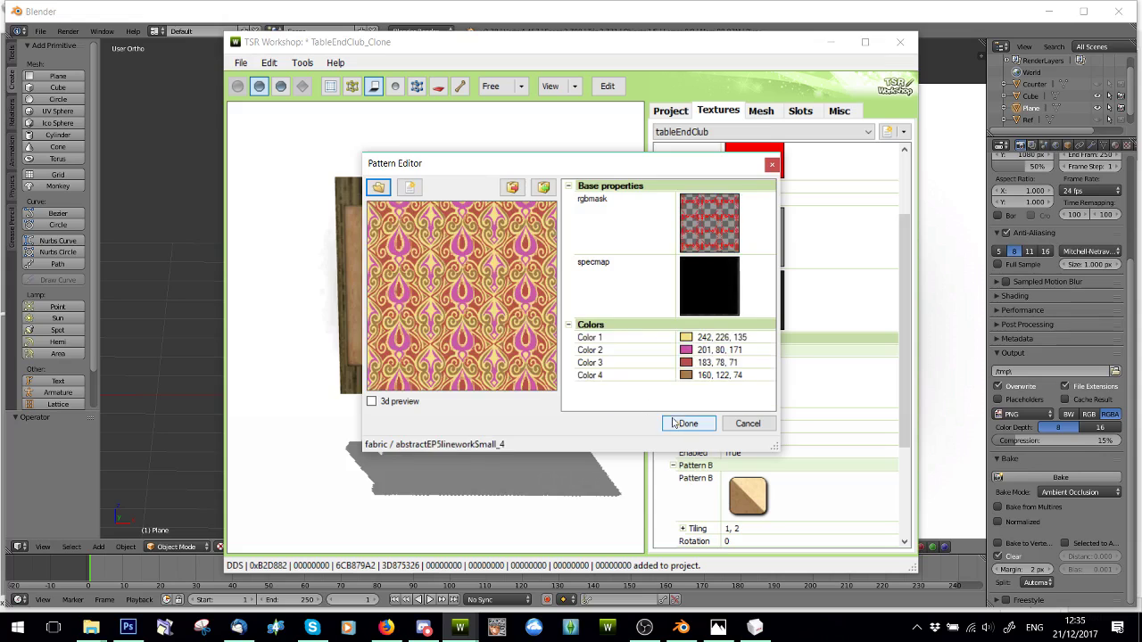
pyautogui.click(688, 422)
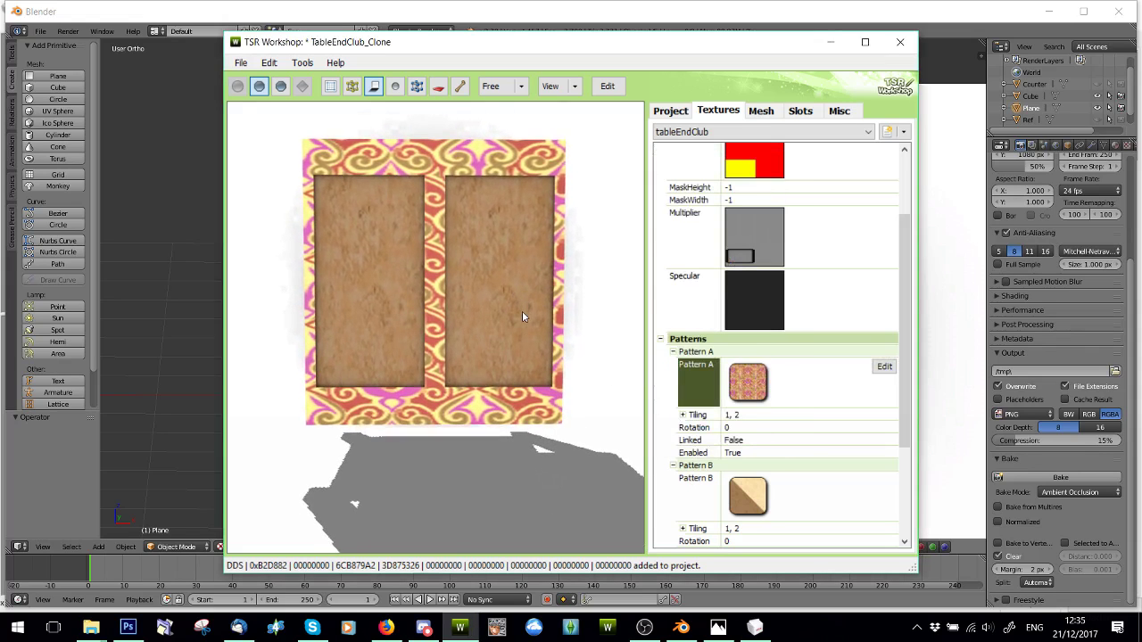
# - Set Pattern A's tiling to 4, 4 and inspect the frame's front and side in the preview
pyautogui.click(729, 415)
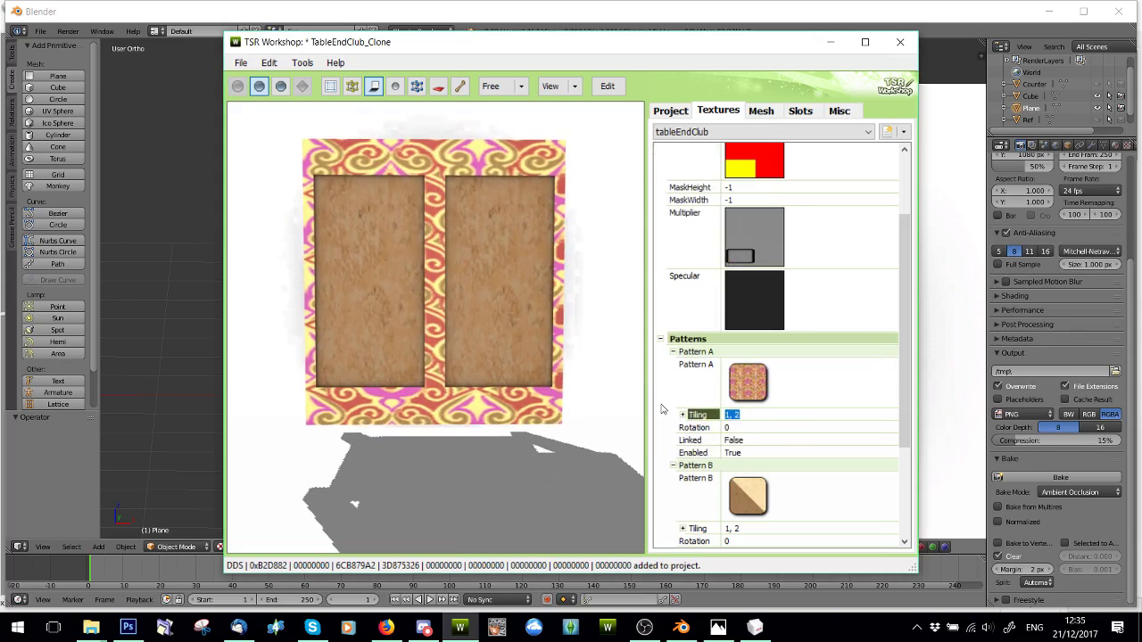
pyautogui.write('4')
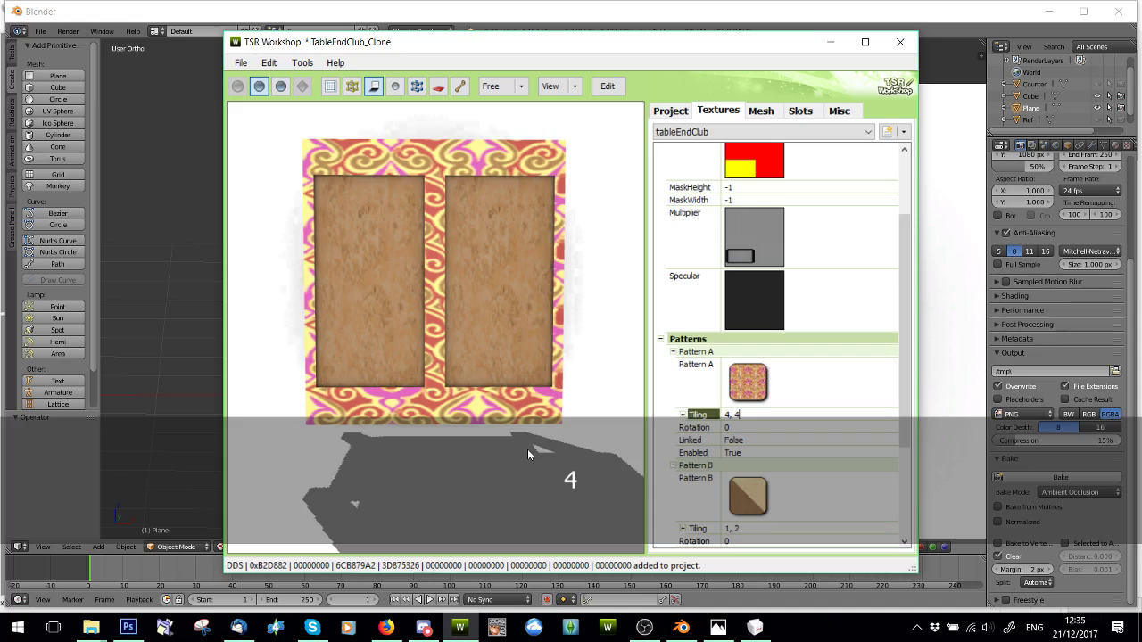
pyautogui.write(', 4')
pyautogui.press('Return')
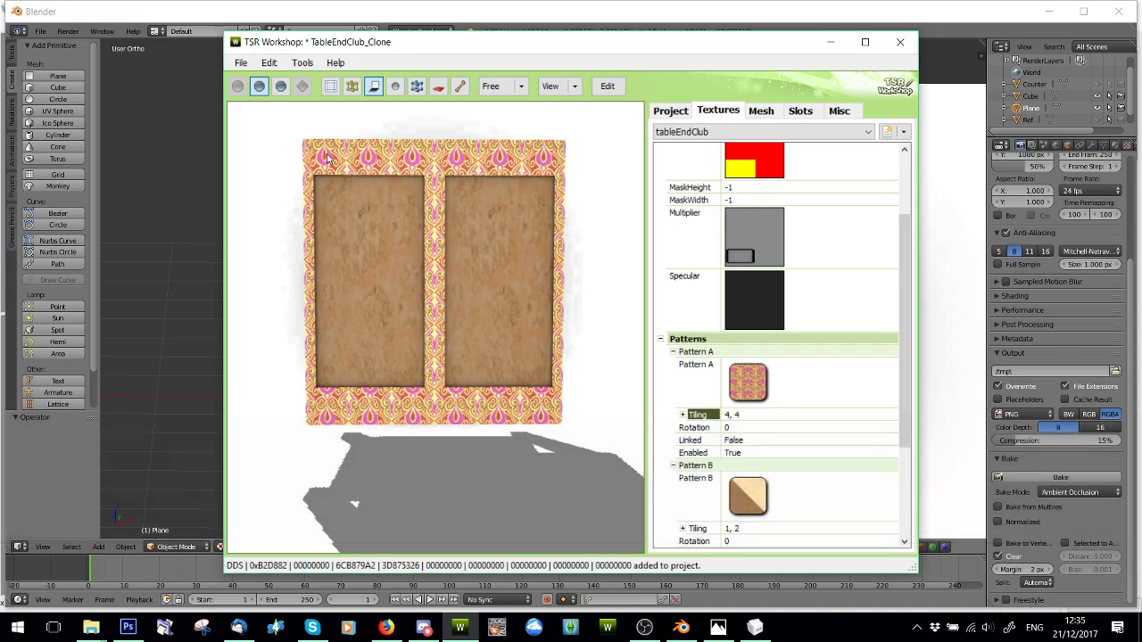
pyautogui.moveTo(328, 158)
pyautogui.mouseDown()
pyautogui.moveTo(351, 341)
pyautogui.moveTo(502, 390)
pyautogui.moveTo(547, 485)
pyautogui.moveTo(431, 409)
pyautogui.moveTo(496, 435)
pyautogui.moveTo(544, 436)
pyautogui.moveTo(392, 385)
pyautogui.moveTo(366, 360)
pyautogui.mouseUp()
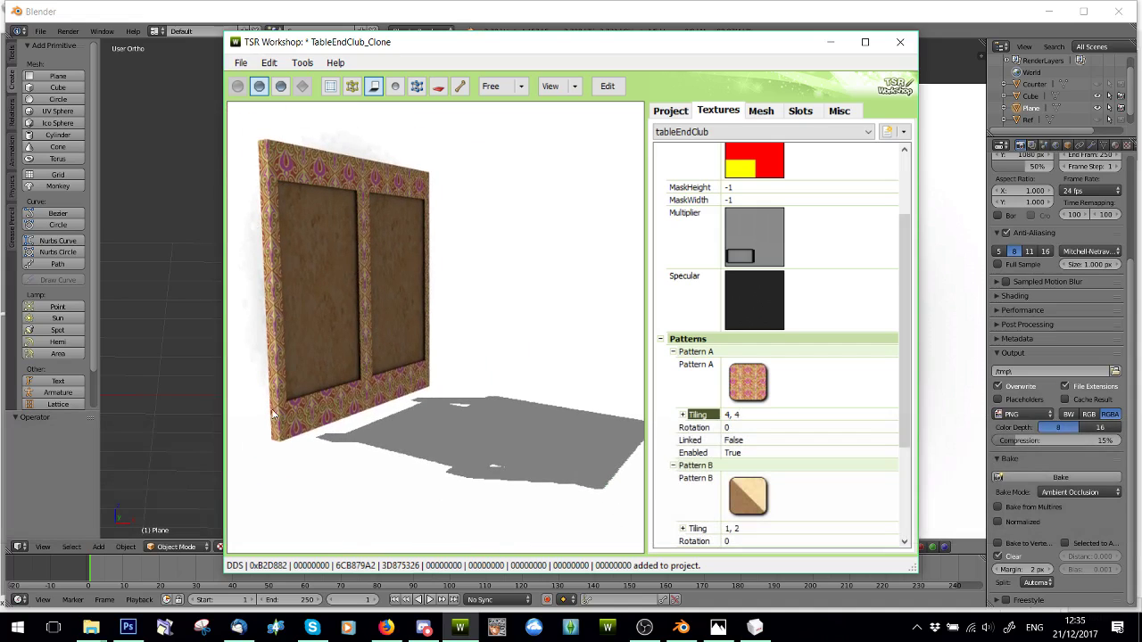
pyautogui.moveTo(294, 298); pyautogui.dragTo(193, 314)
# - Switch to Blender and put the wainscoting Cube in Edit Mode to examine its UV layout
pyautogui.click(162, 271)
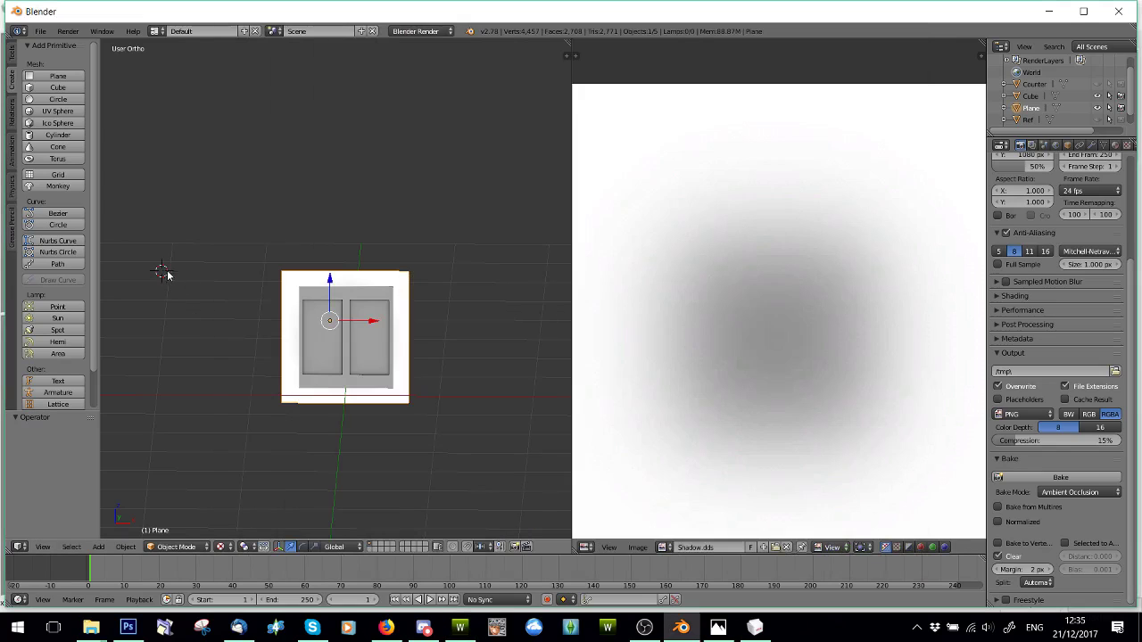
pyautogui.rightClick(328, 340)
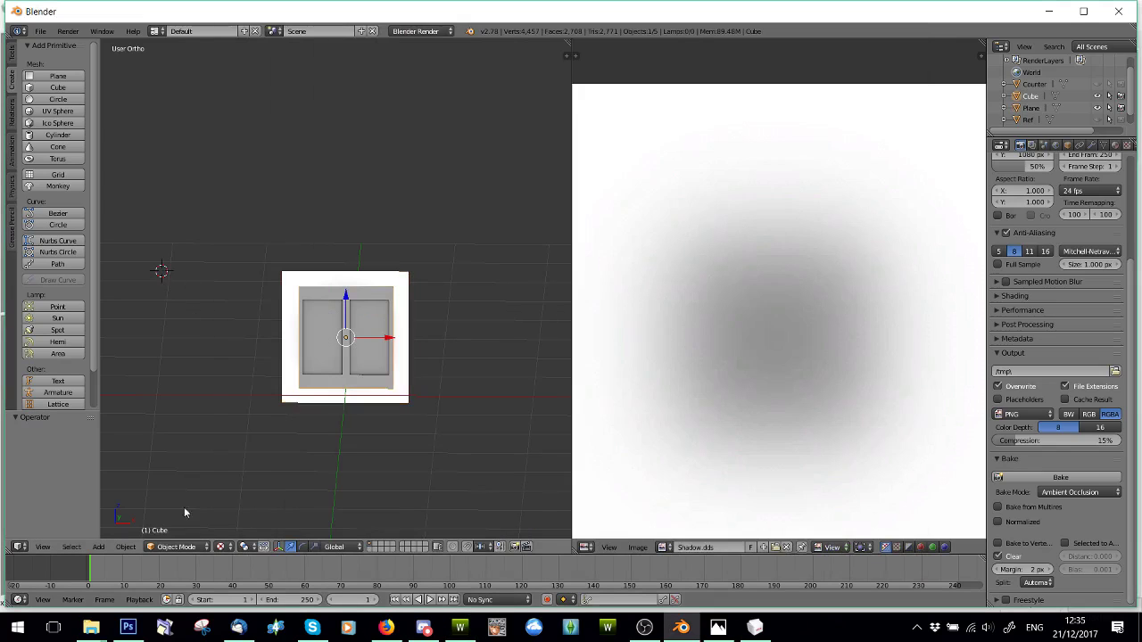
pyautogui.click(176, 546)
pyautogui.click(178, 520)
pyautogui.scroll(-5, 805, 246)
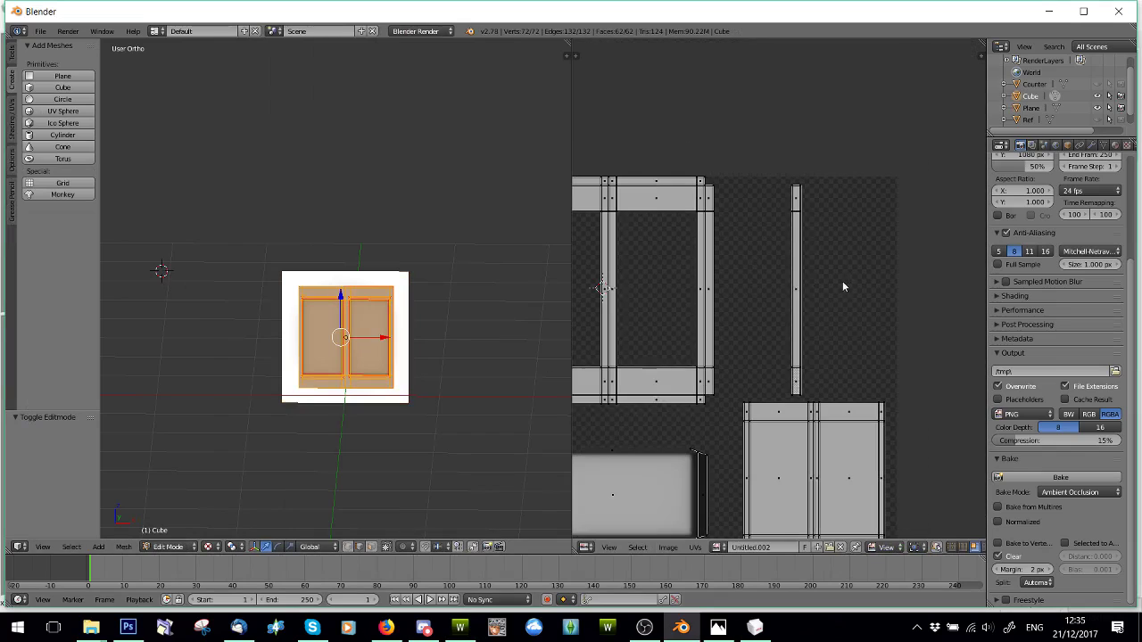
pyautogui.moveTo(795, 307); pyautogui.dragTo(792, 286, button='middle')
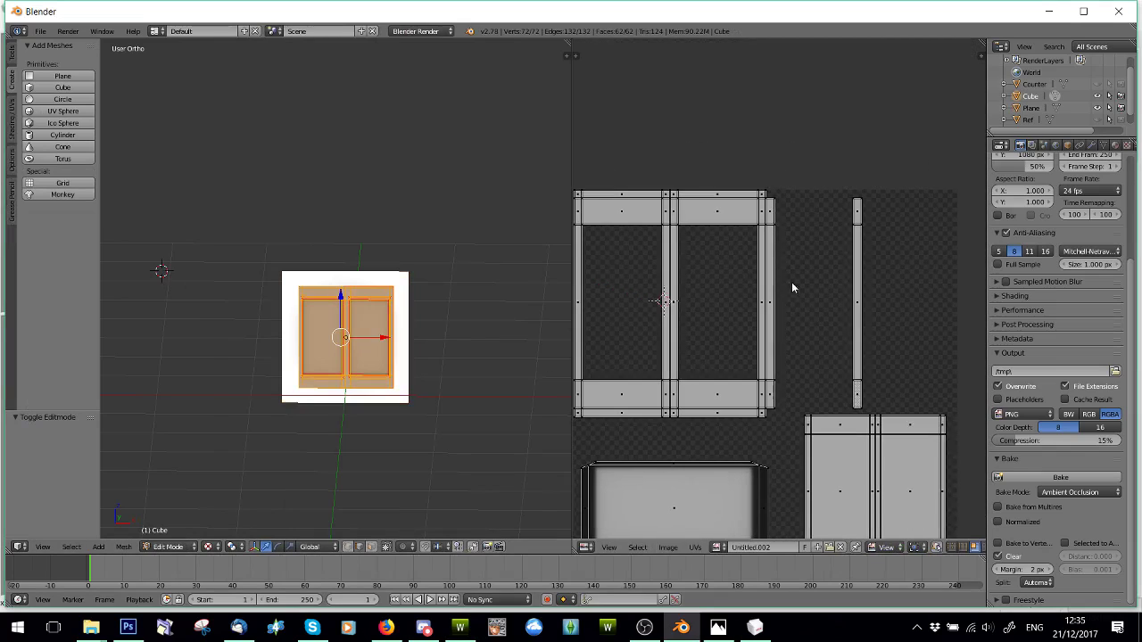
# - Switch back to TSR Workshop and set Pattern B's tiling to 4, 4
pyautogui.click(461, 629)
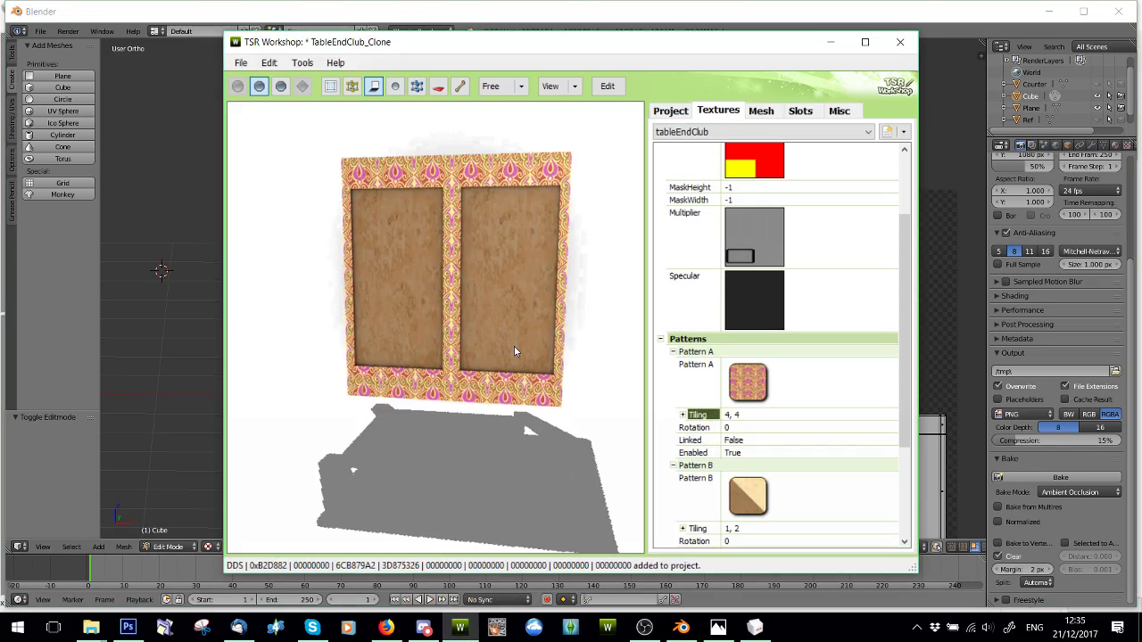
pyautogui.moveTo(528, 401); pyautogui.dragTo(535, 255)
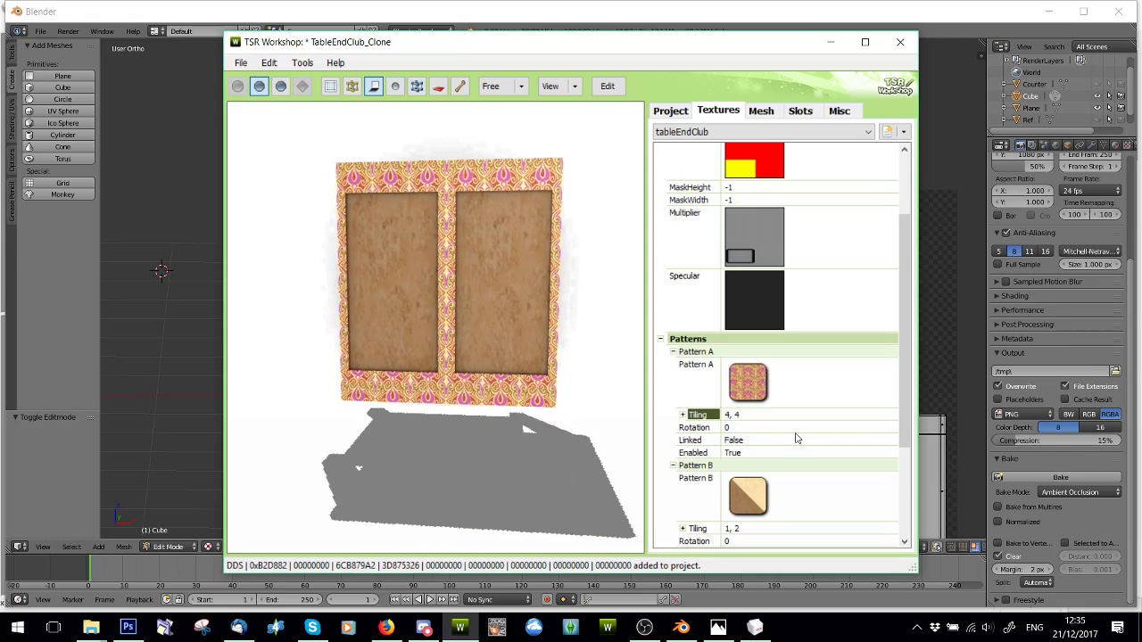
pyautogui.scroll(-3, 740, 432)
pyautogui.click(742, 376)
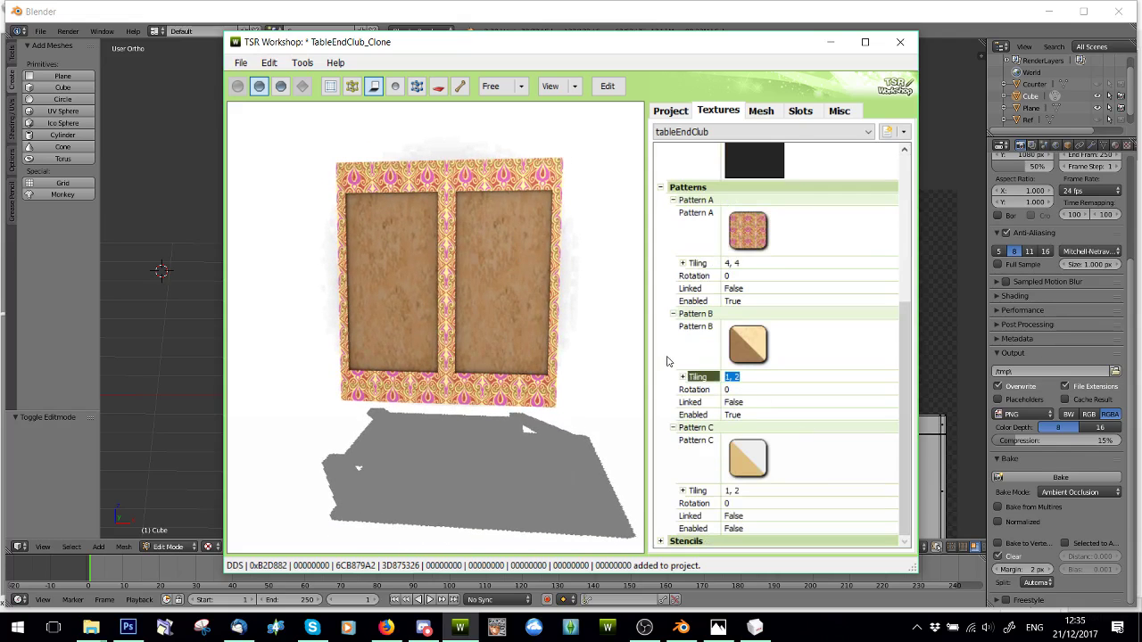
pyautogui.write('4, 4')
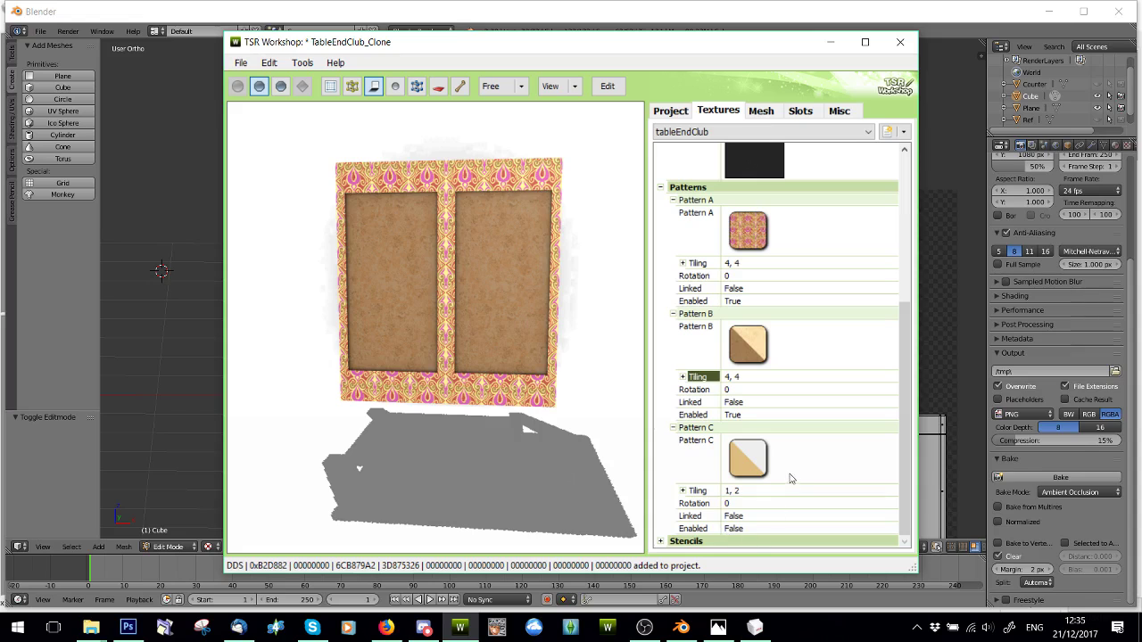
pyautogui.scroll(1, 772, 400)
pyautogui.click(898, 260)
pyautogui.click(884, 253)
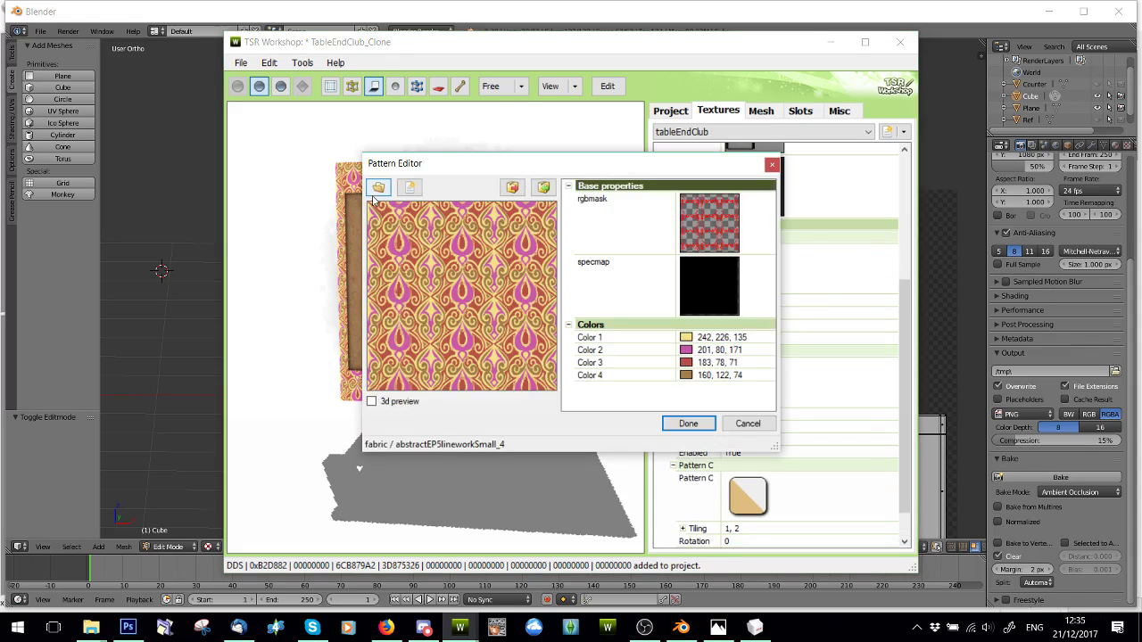
pyautogui.click(376, 195)
pyautogui.click(411, 132)
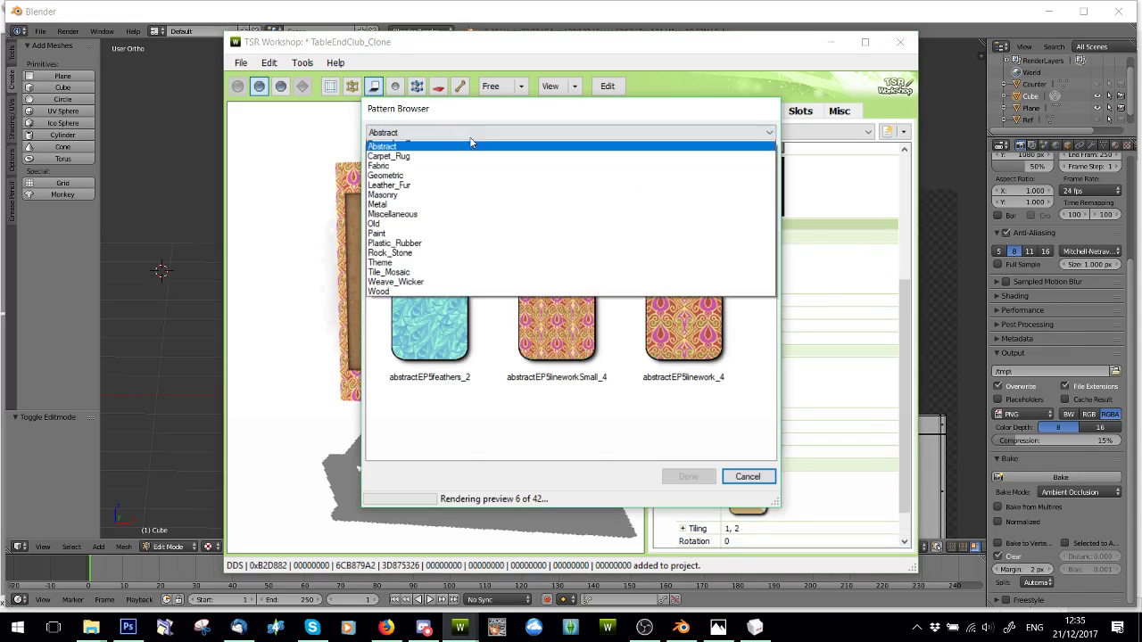
pyautogui.click(500, 222)
pyautogui.click(689, 397)
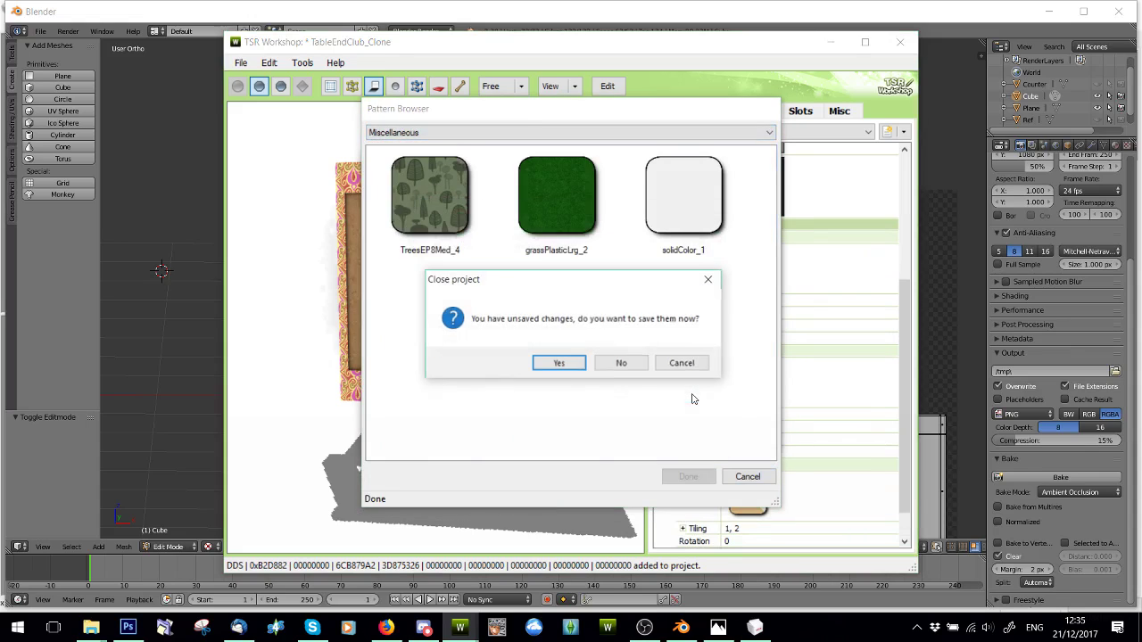
pyautogui.click(683, 363)
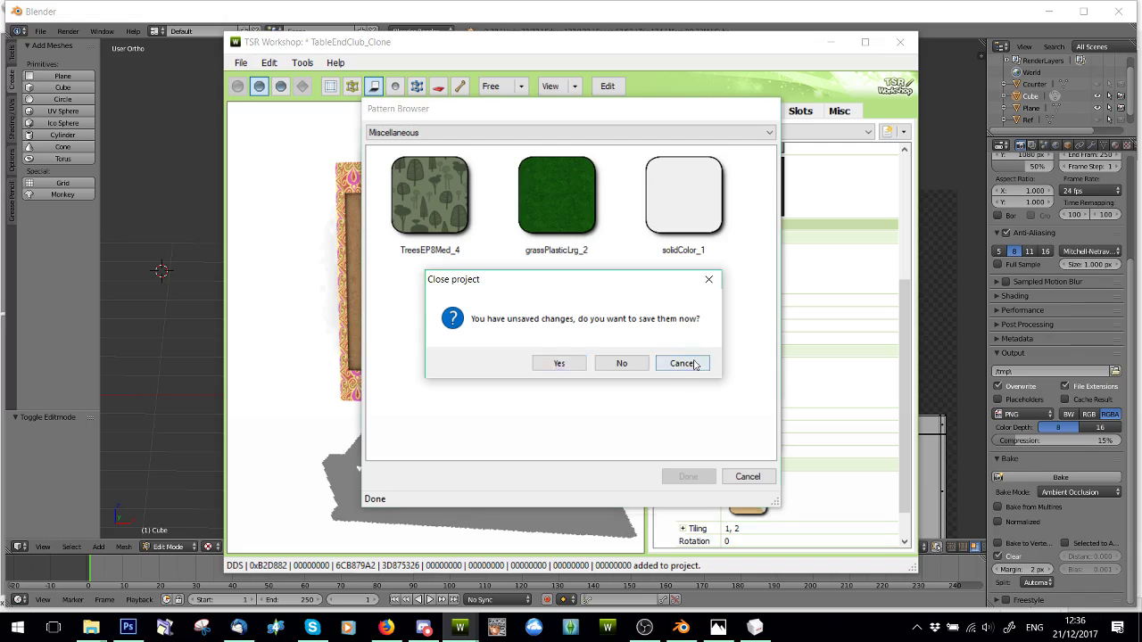
pyautogui.click(748, 476)
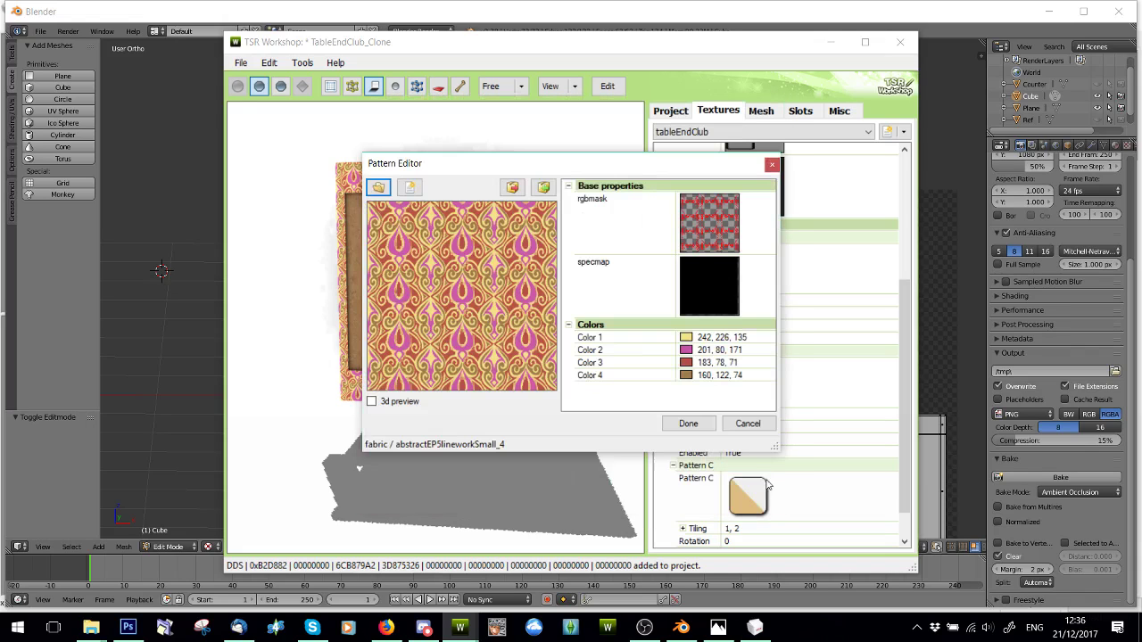
pyautogui.click(747, 423)
# - Export the project as a Sims3Pack named 1 in the wainscoting folder and close TSR Workshop without saving the project
pyautogui.click(241, 63)
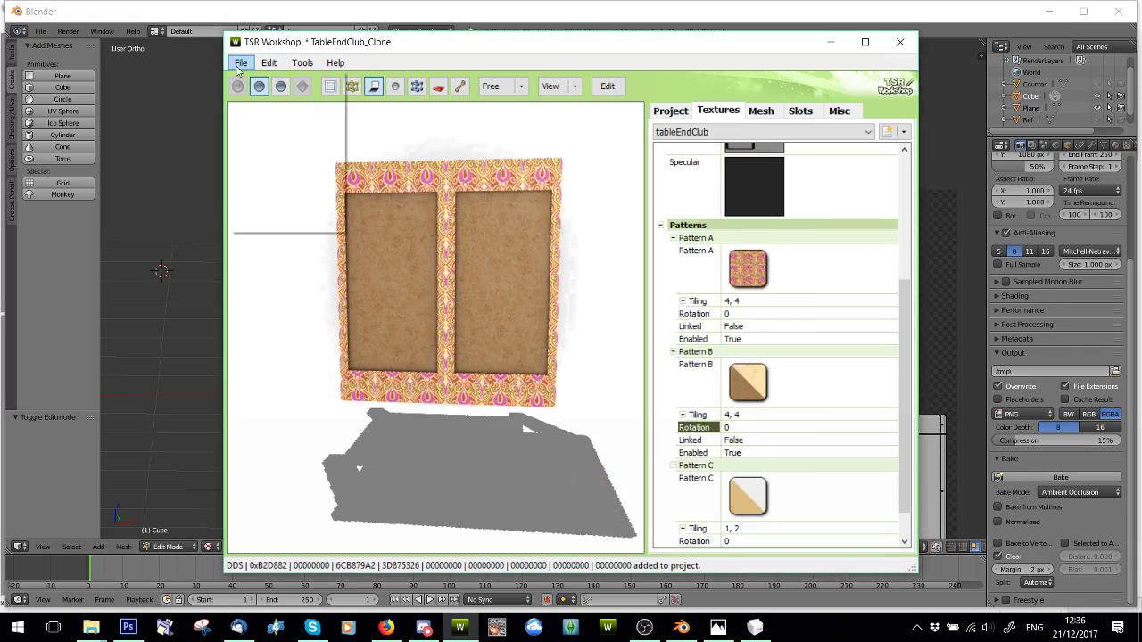
pyautogui.click(373, 203)
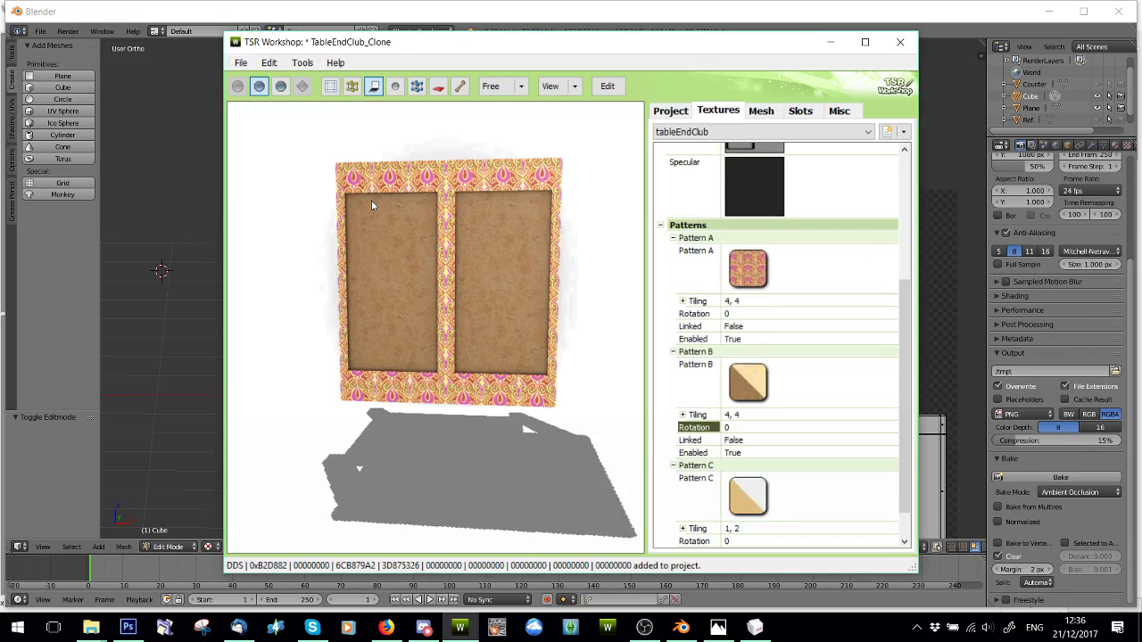
pyautogui.write('1')
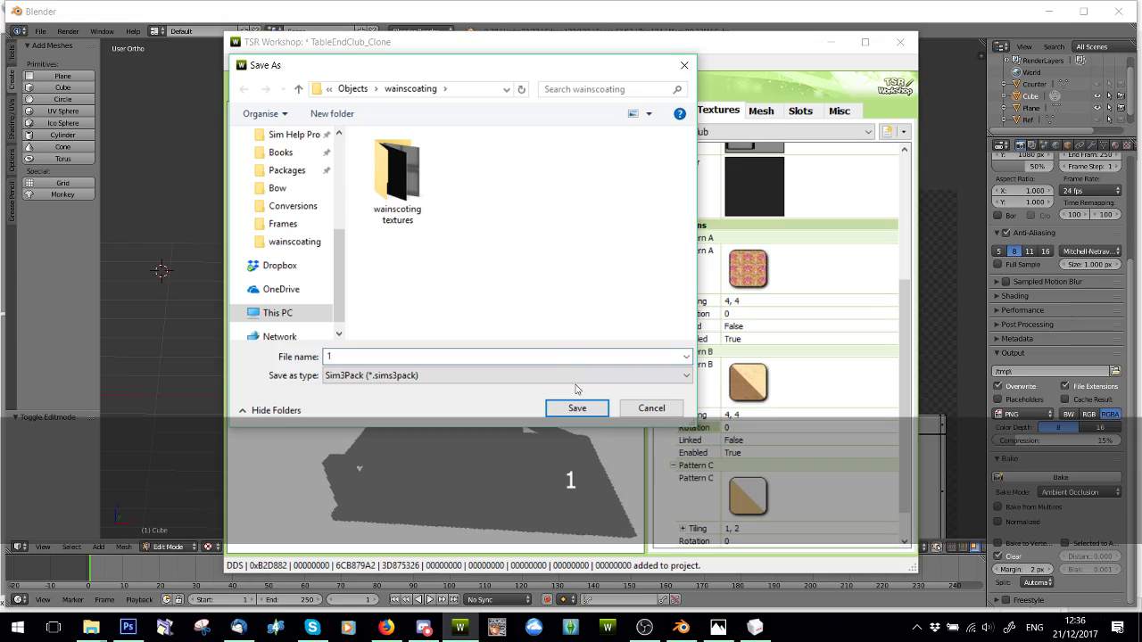
pyautogui.click(574, 410)
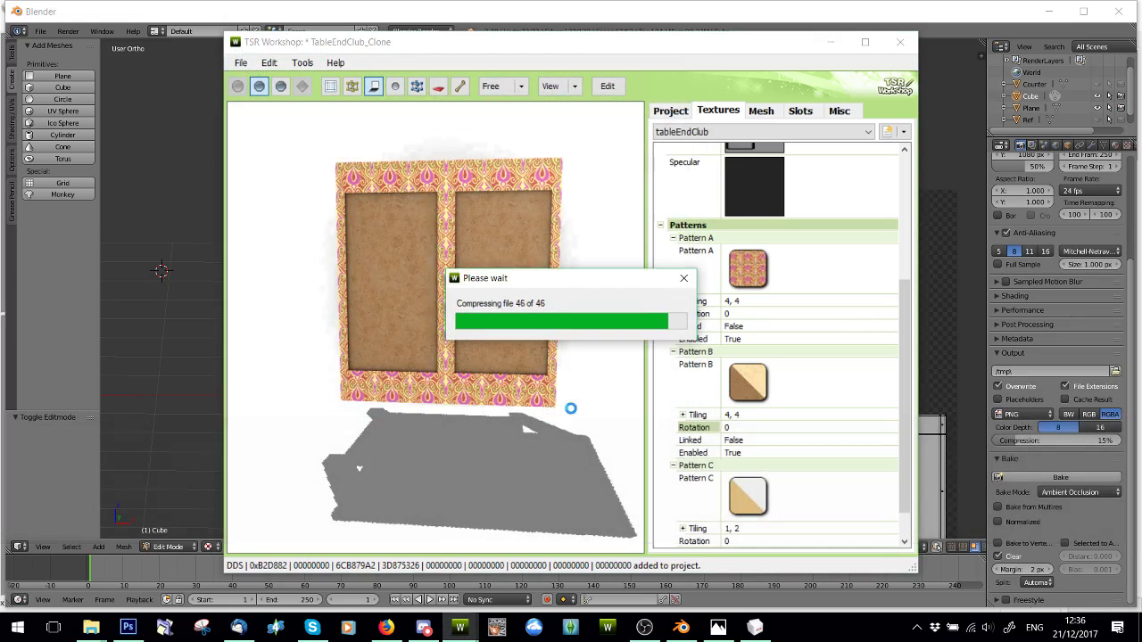
pyautogui.click(592, 363)
pyautogui.click(899, 42)
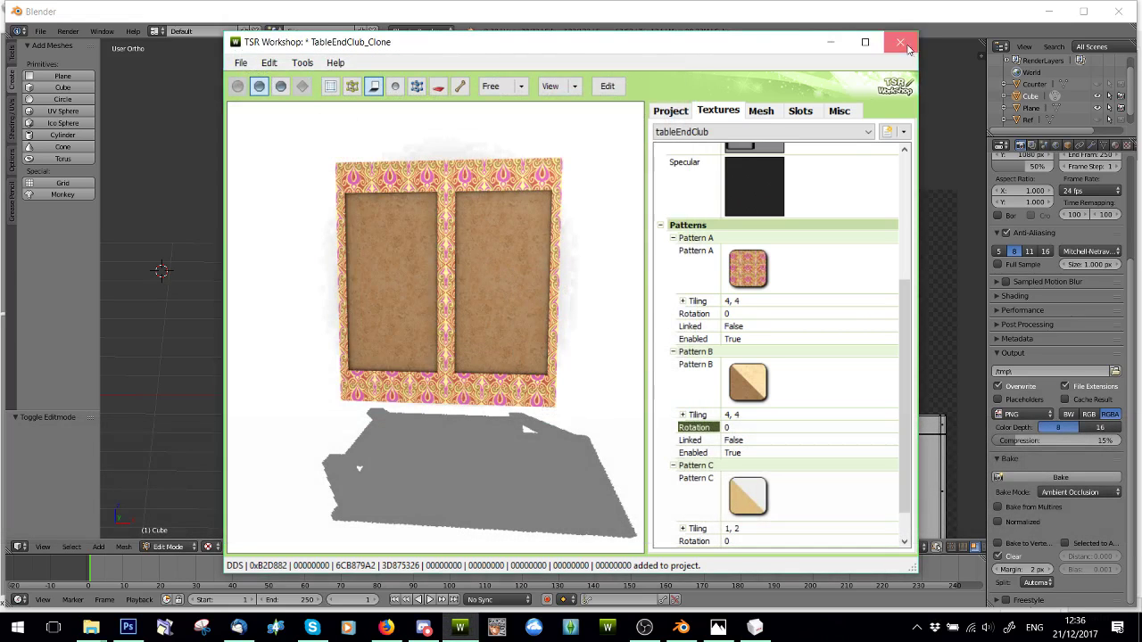
pyautogui.click(622, 362)
# - Relaunch TSR Workshop and create a new import project from 1.sims3pack in the wainscoating folder
pyautogui.click(460, 627)
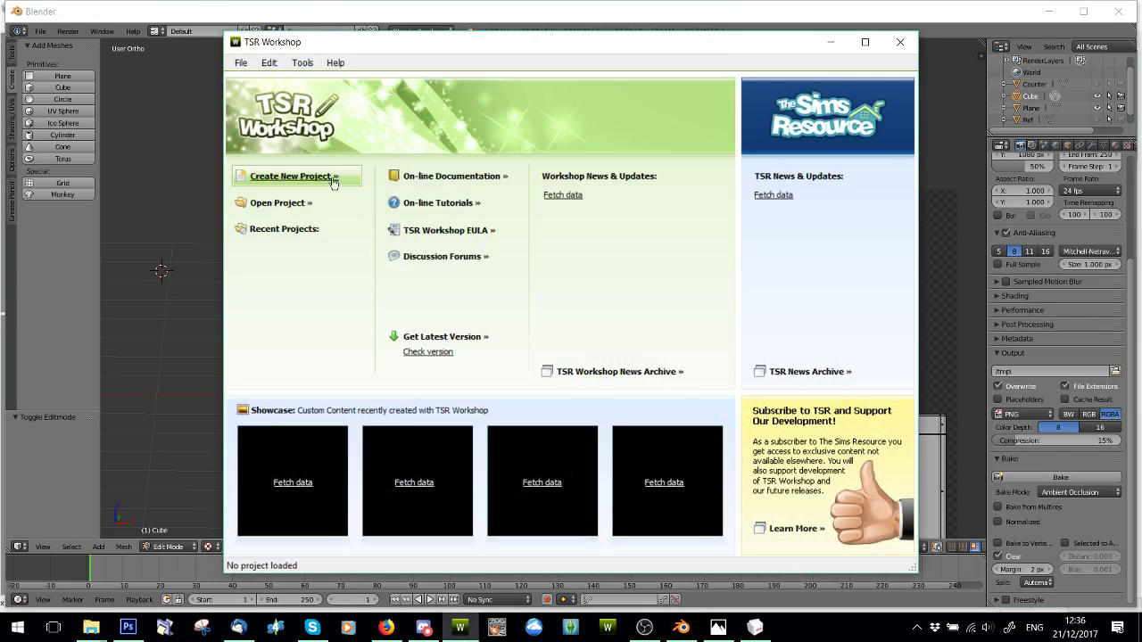
pyautogui.click(333, 177)
pyautogui.click(303, 328)
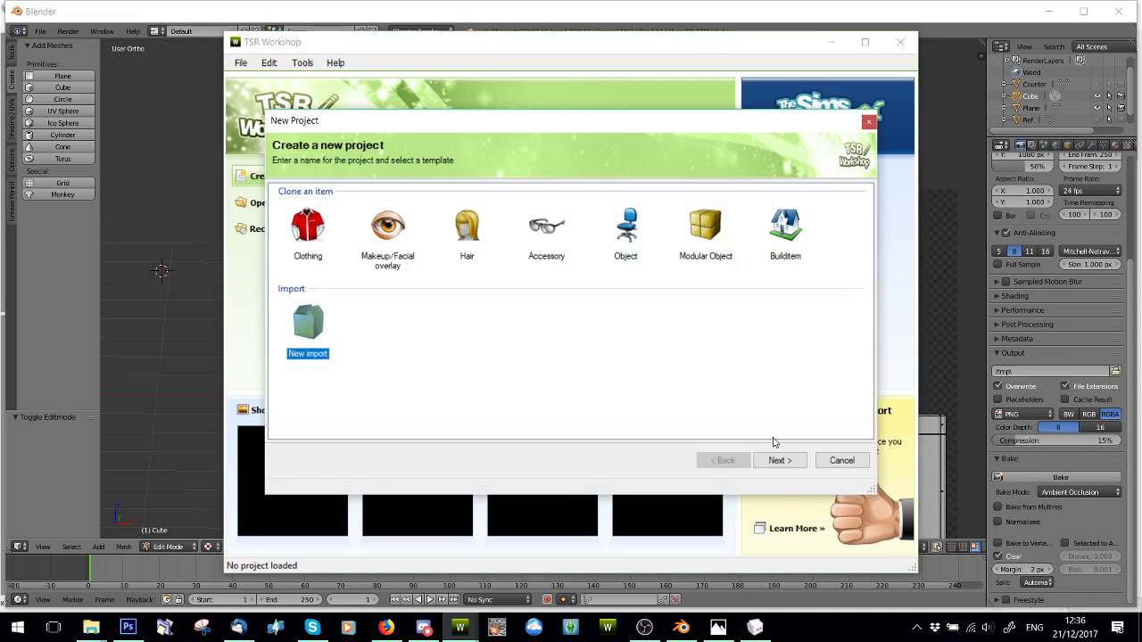
pyautogui.click(779, 460)
pyautogui.click(839, 210)
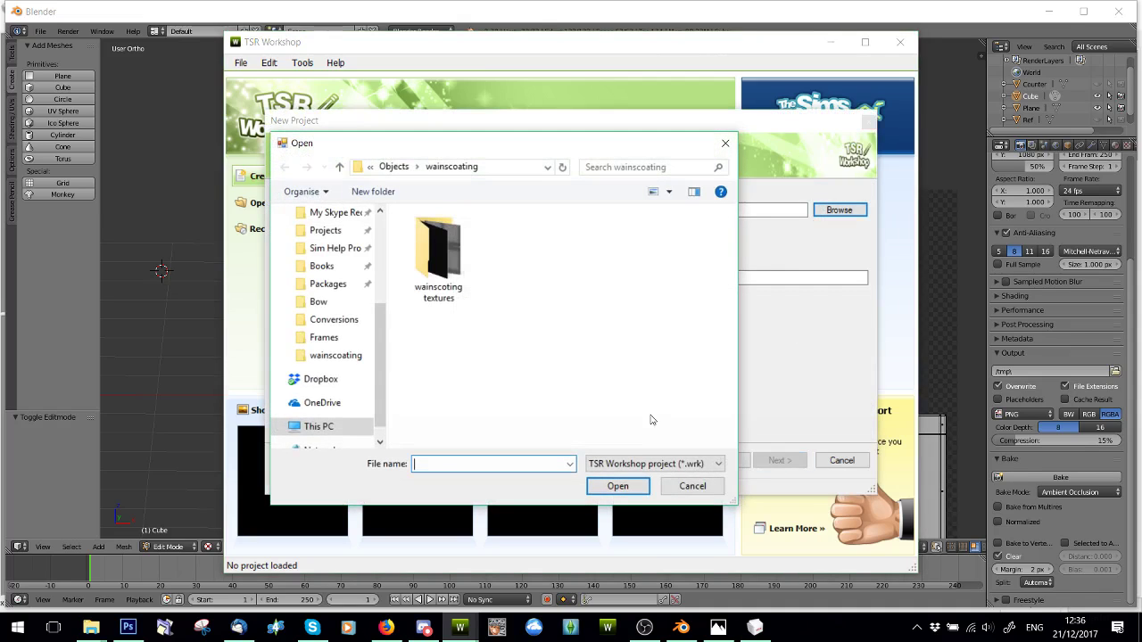
pyautogui.click(654, 464)
pyautogui.click(635, 502)
pyautogui.doubleClick(523, 246)
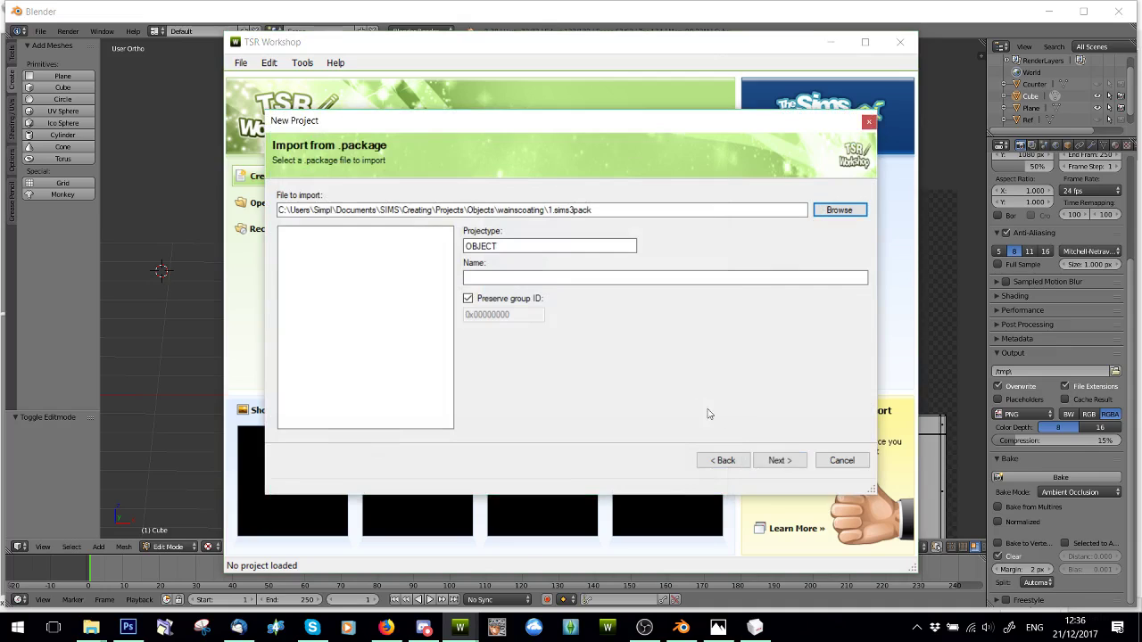
pyautogui.click(775, 460)
pyautogui.click(774, 461)
pyautogui.click(833, 460)
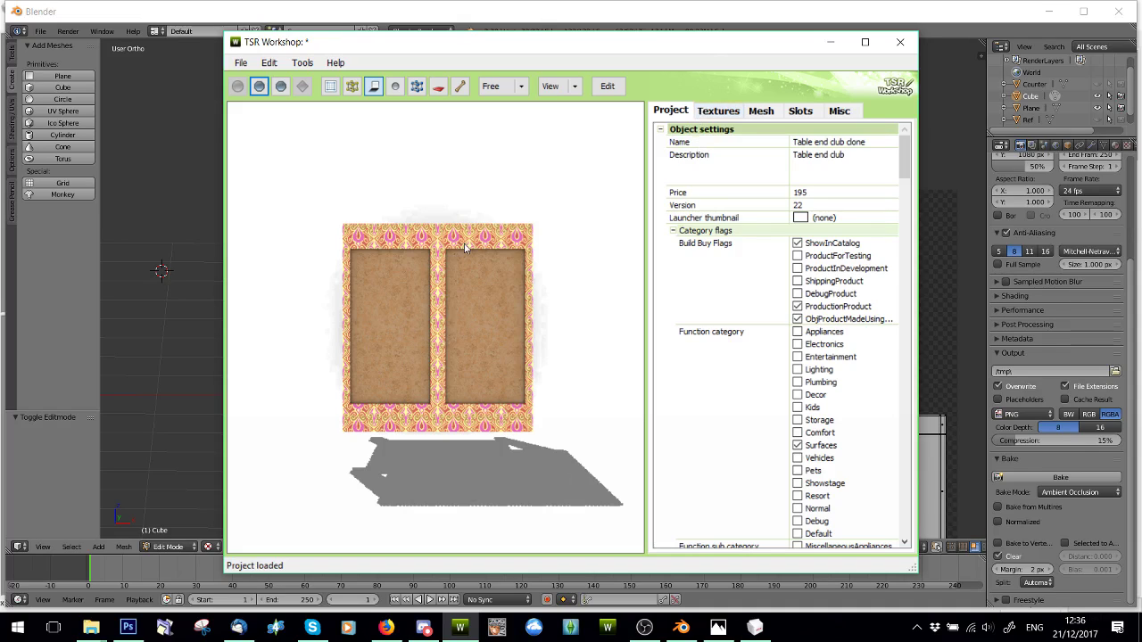
# - Replace Pattern A of the panel's textures with the solidColor_1 pattern from the Miscellaneous category
pyautogui.moveTo(464, 248); pyautogui.dragTo(524, 343)
pyautogui.click(719, 110)
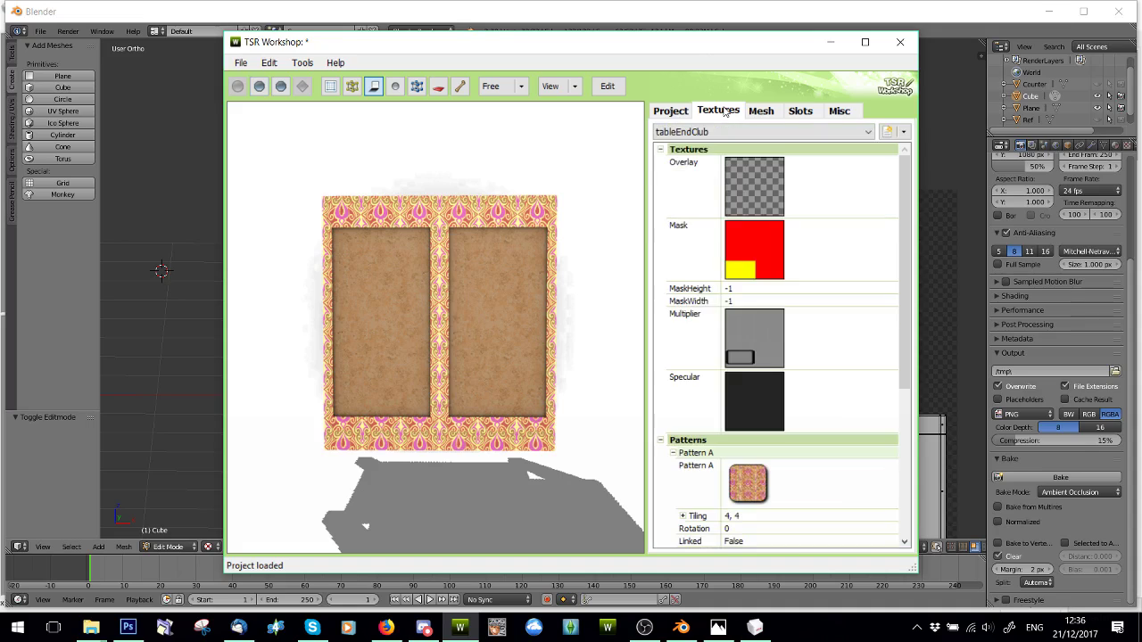
pyautogui.click(669, 111)
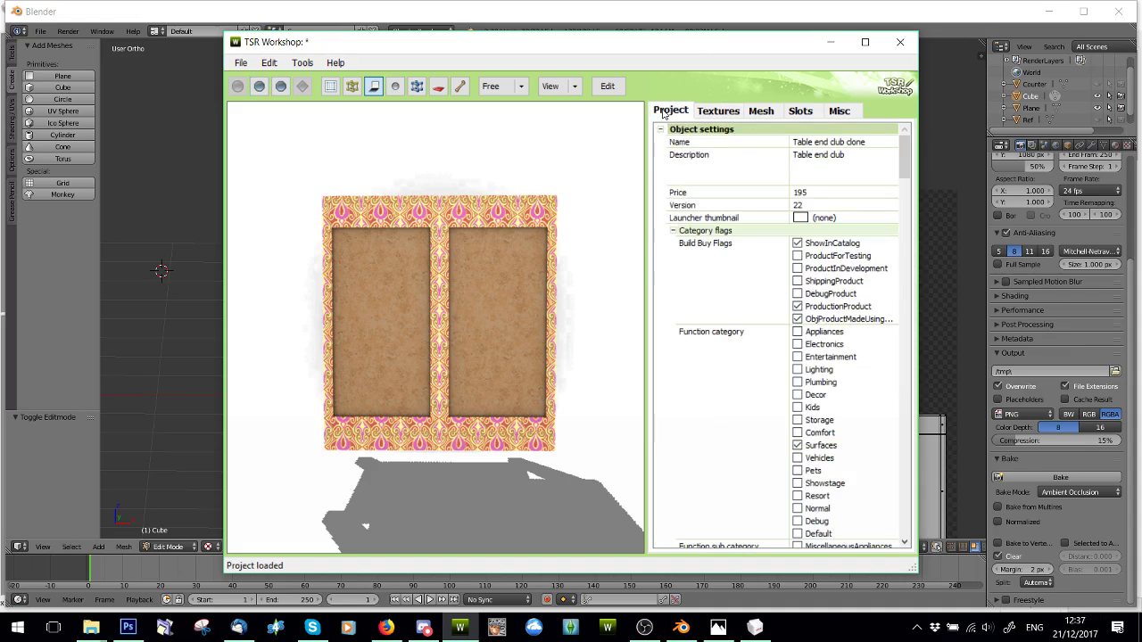
pyautogui.click(731, 115)
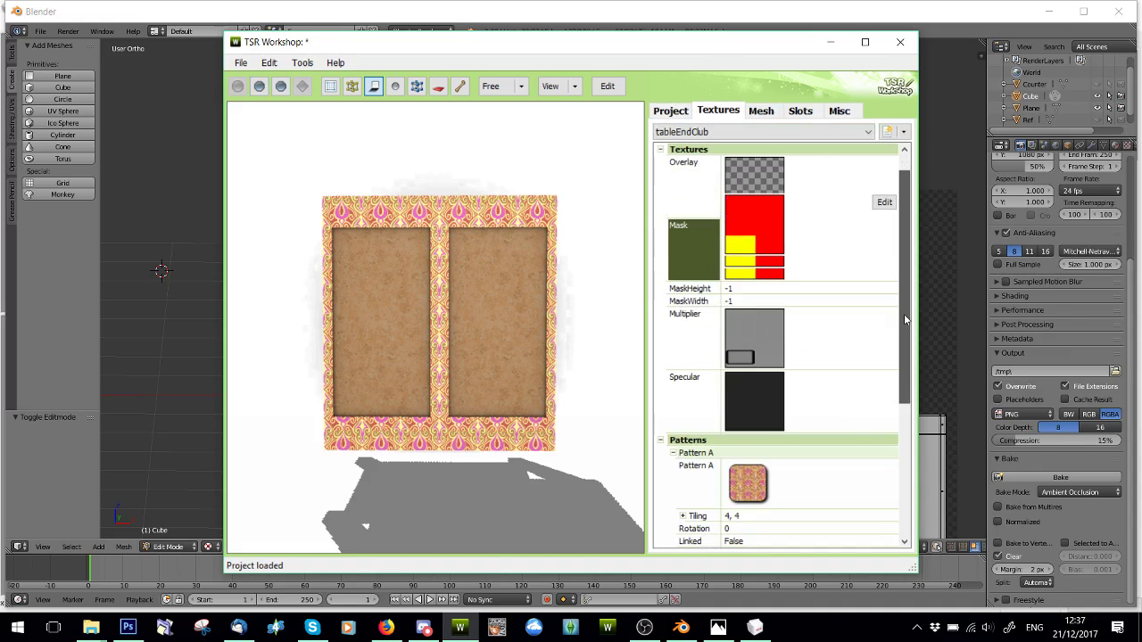
pyautogui.scroll(-1, 876, 401)
pyautogui.click(883, 418)
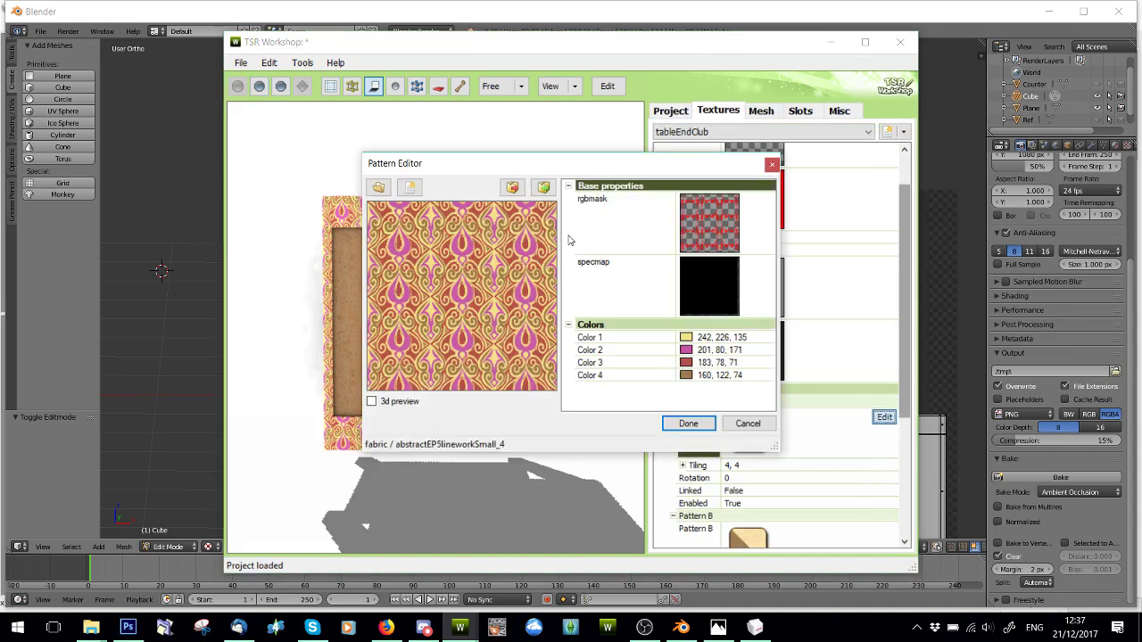
pyautogui.click(377, 189)
pyautogui.click(406, 134)
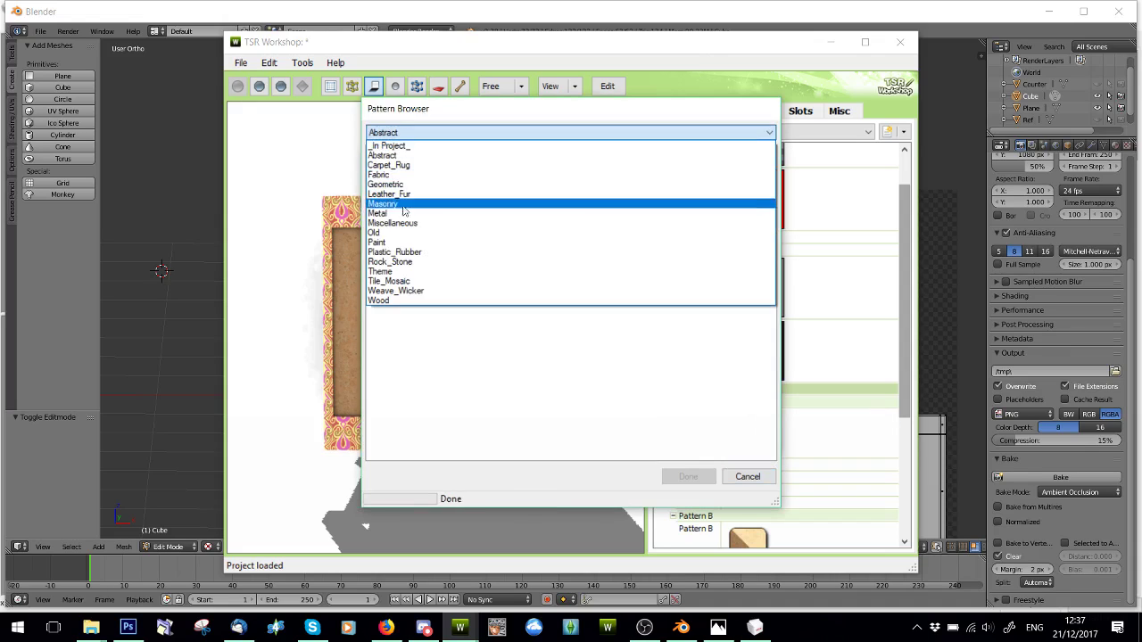
pyautogui.click(419, 219)
pyautogui.click(556, 194)
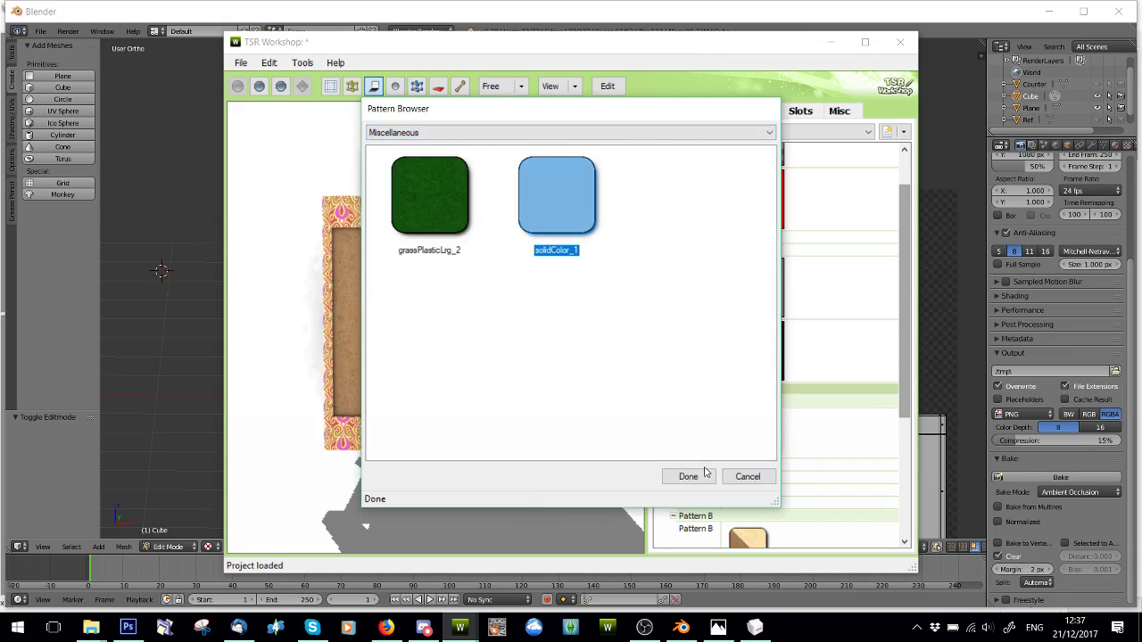
pyautogui.click(705, 477)
# - Check the bathroom reference photo and set the solid pattern's colour to the slate blue-grey 73, 82, 94
pyautogui.click(766, 212)
pyautogui.click(769, 211)
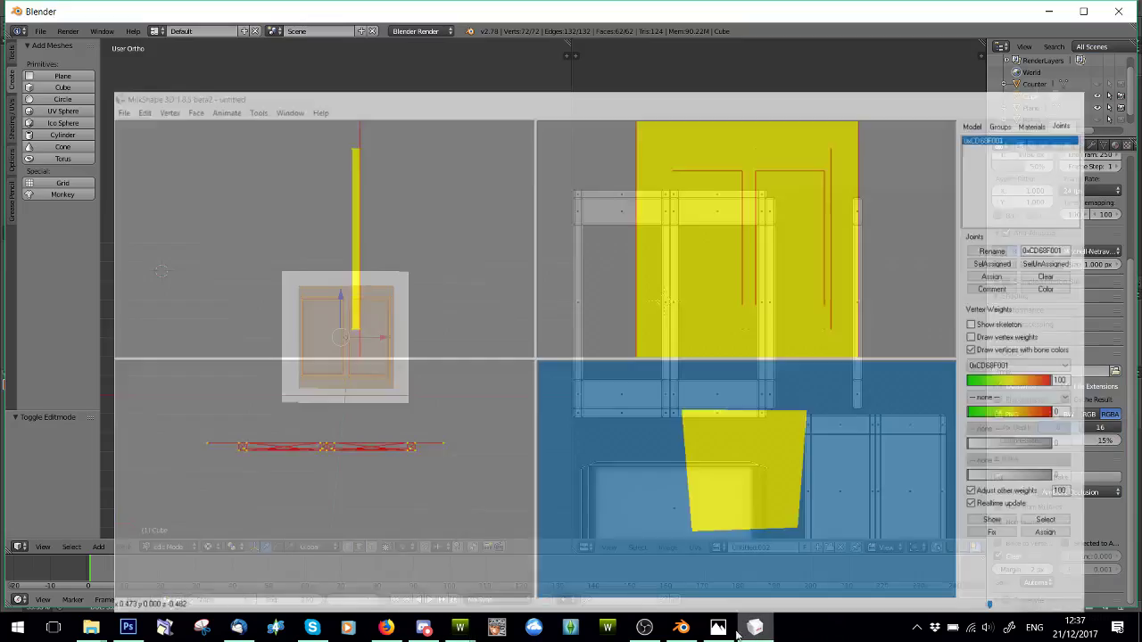
pyautogui.click(718, 629)
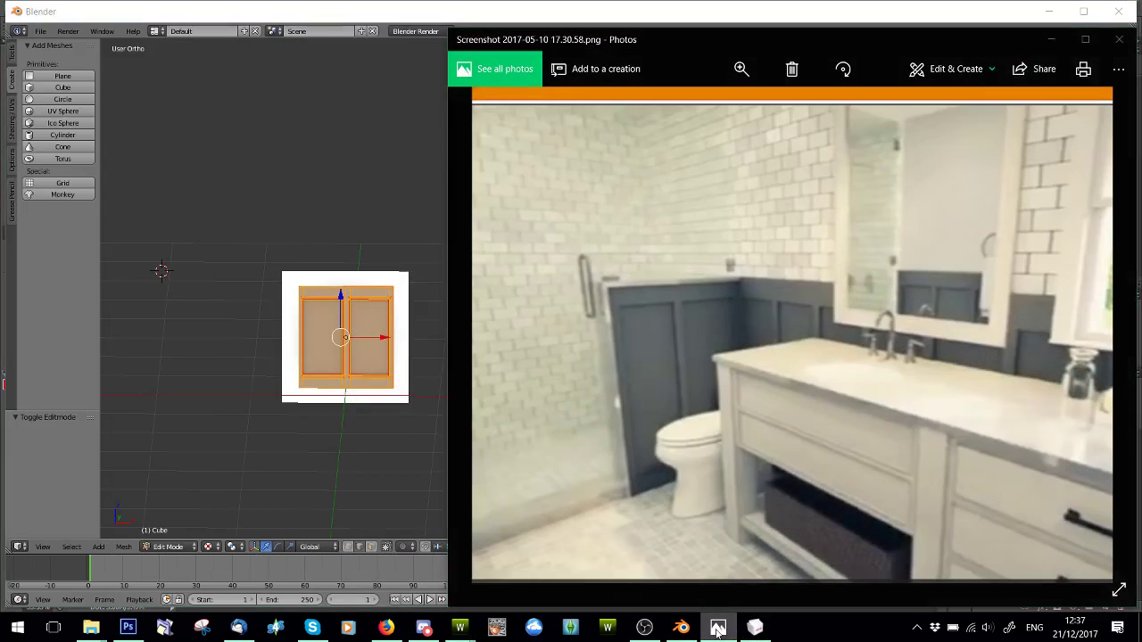
pyautogui.click(718, 629)
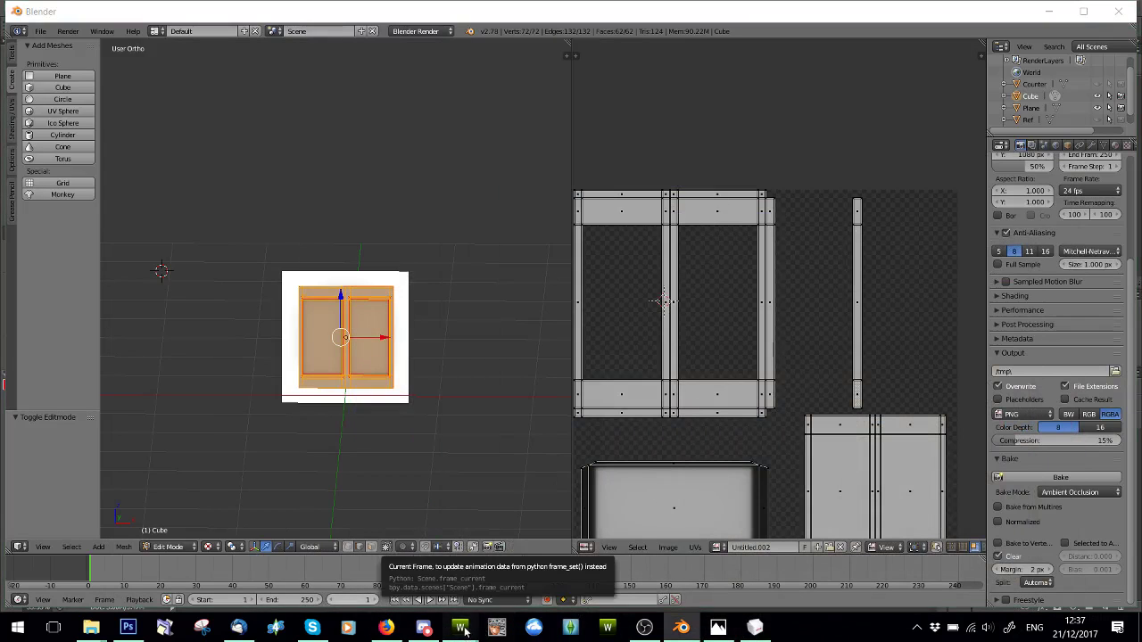
pyautogui.moveTo(460, 628)
pyautogui.click(536, 562)
pyautogui.click(768, 211)
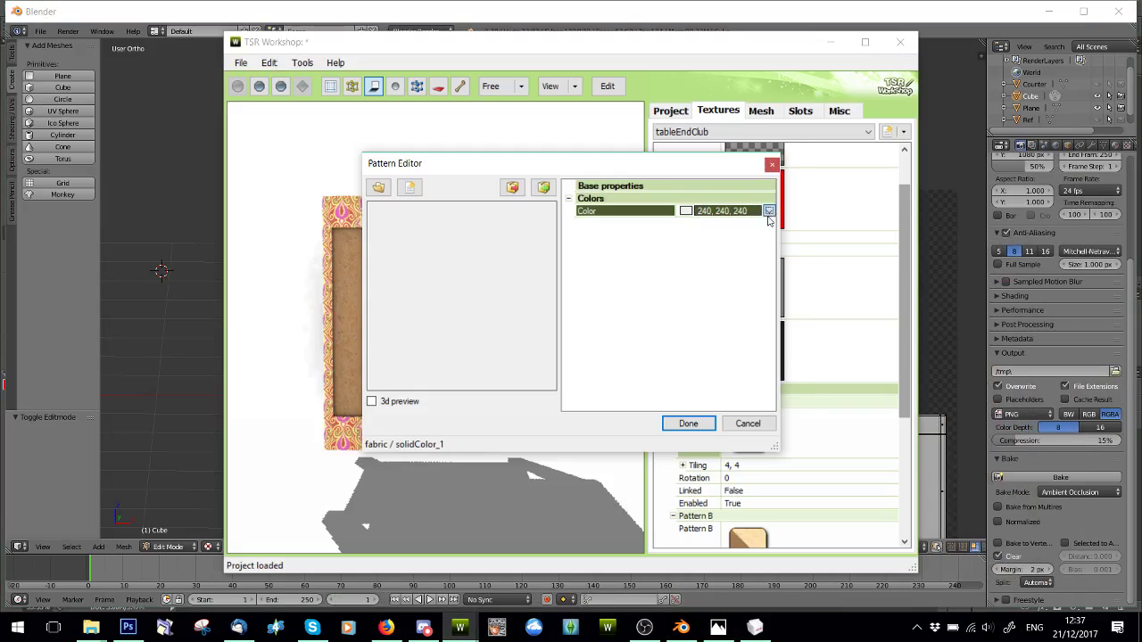
pyautogui.click(725, 231)
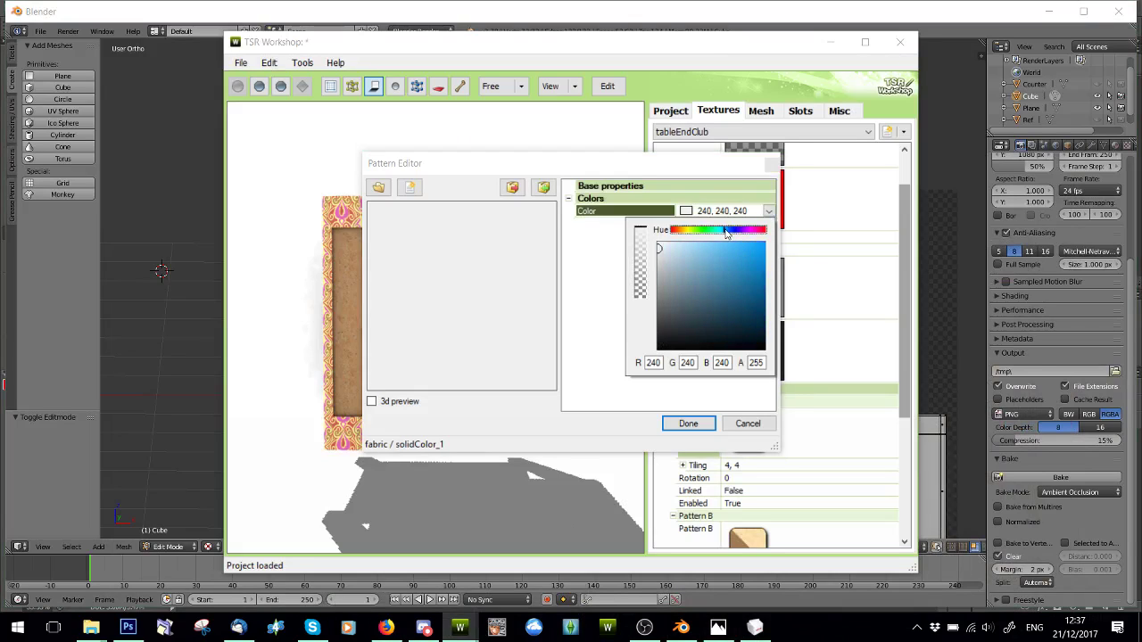
pyautogui.click(702, 304)
pyautogui.moveTo(702, 304); pyautogui.dragTo(683, 314)
# - Save the blue-grey pattern as 1 in the wainscoating folder and apply it to Pattern A
pyautogui.click(508, 188)
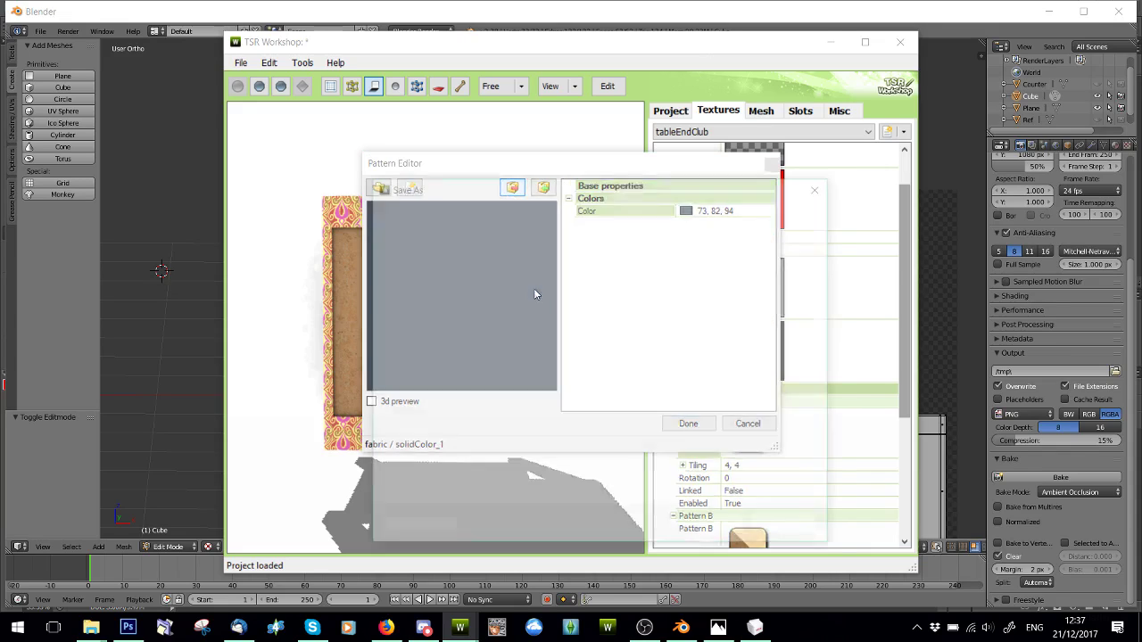
pyautogui.write('1')
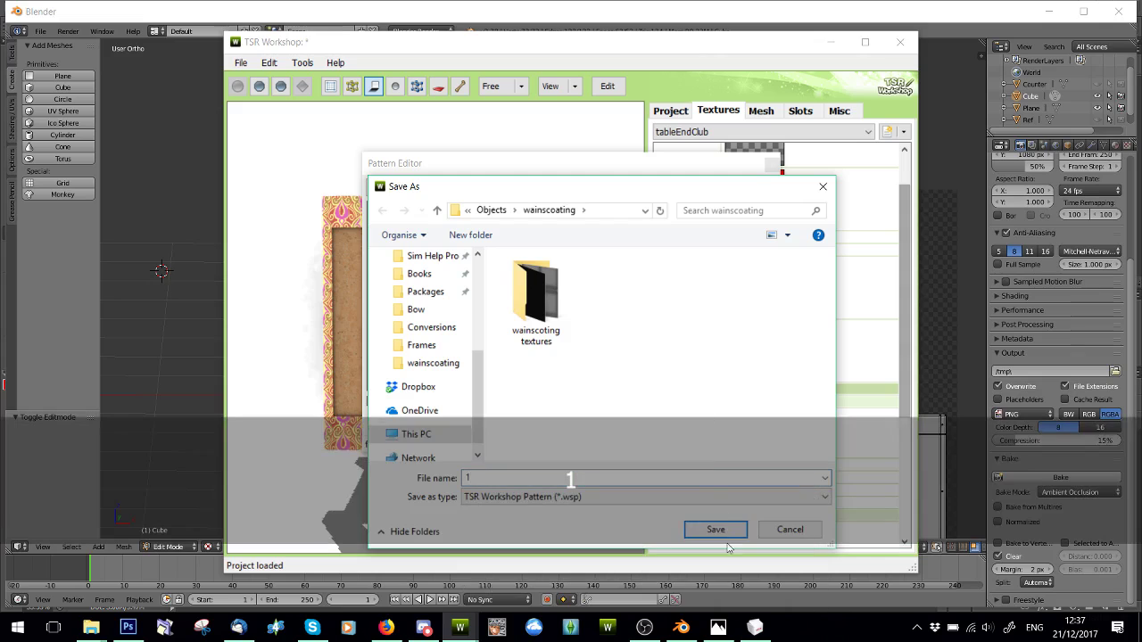
pyautogui.click(718, 530)
pyautogui.click(688, 423)
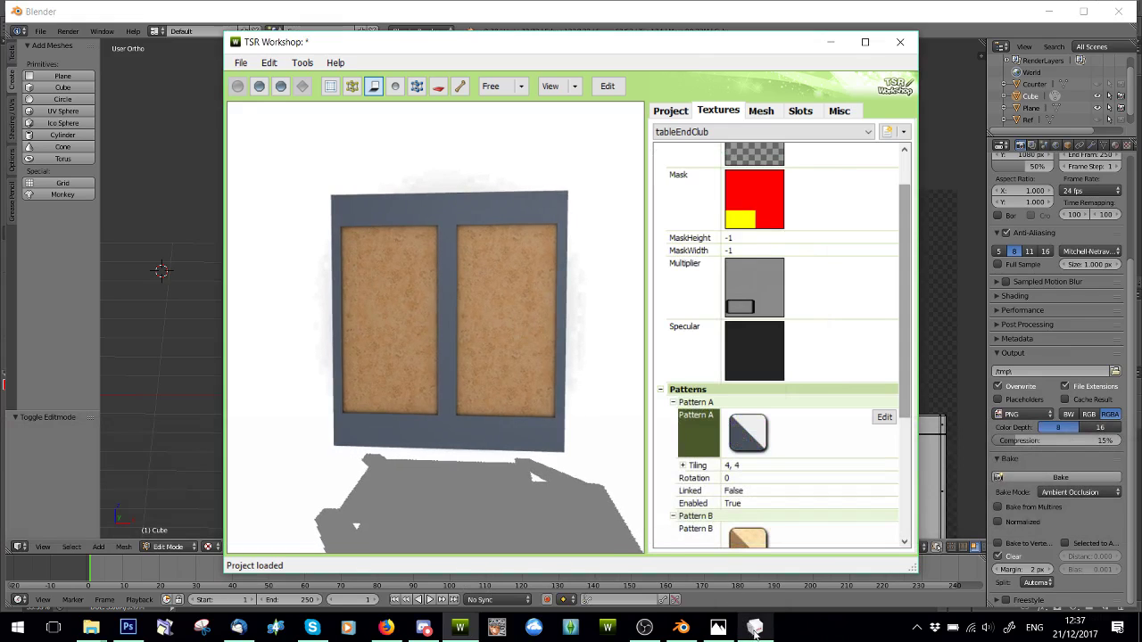
# - Load the saved blue-grey pattern into Pattern B, apply it and inspect the panel in the preview
pyautogui.click(722, 628)
pyautogui.click(729, 628)
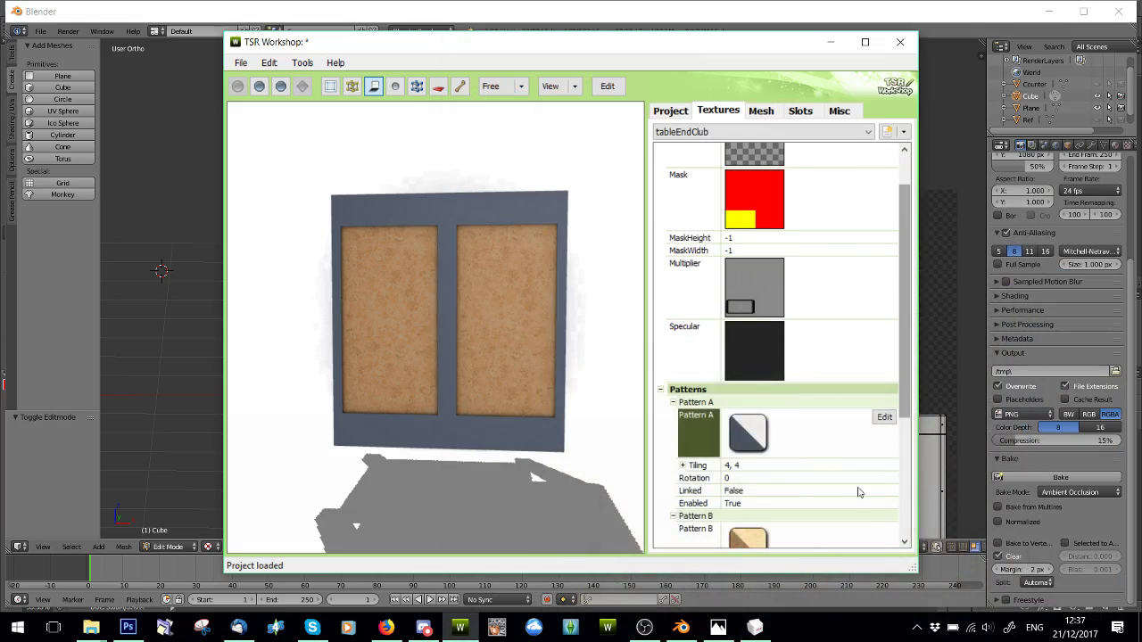
pyautogui.click(876, 531)
pyautogui.click(885, 532)
pyautogui.click(545, 188)
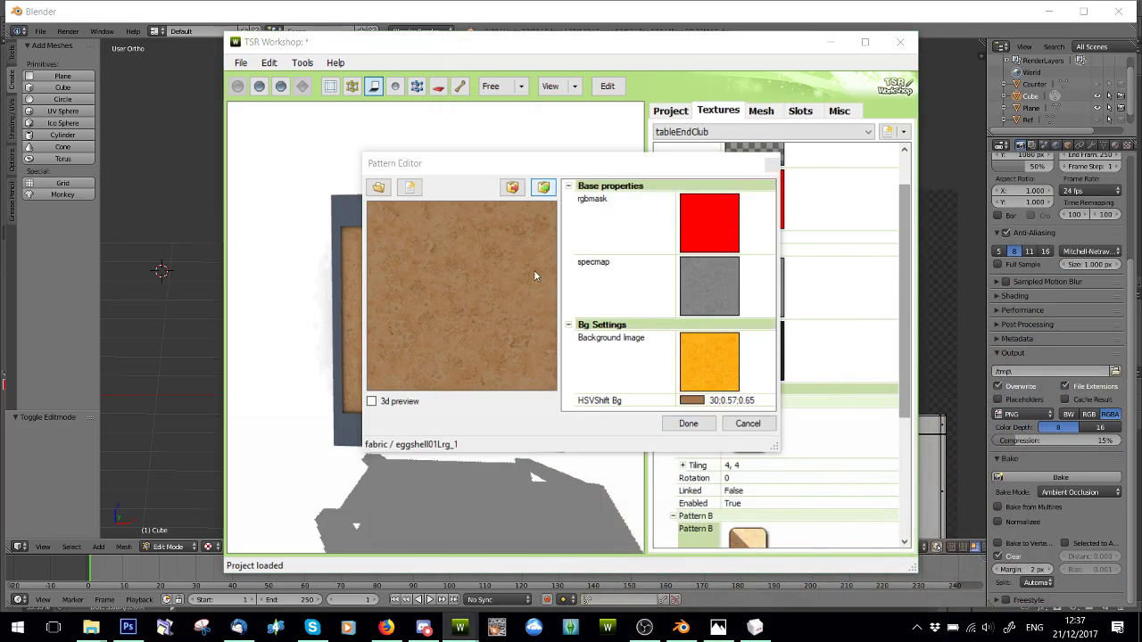
pyautogui.doubleClick(622, 295)
pyautogui.click(689, 423)
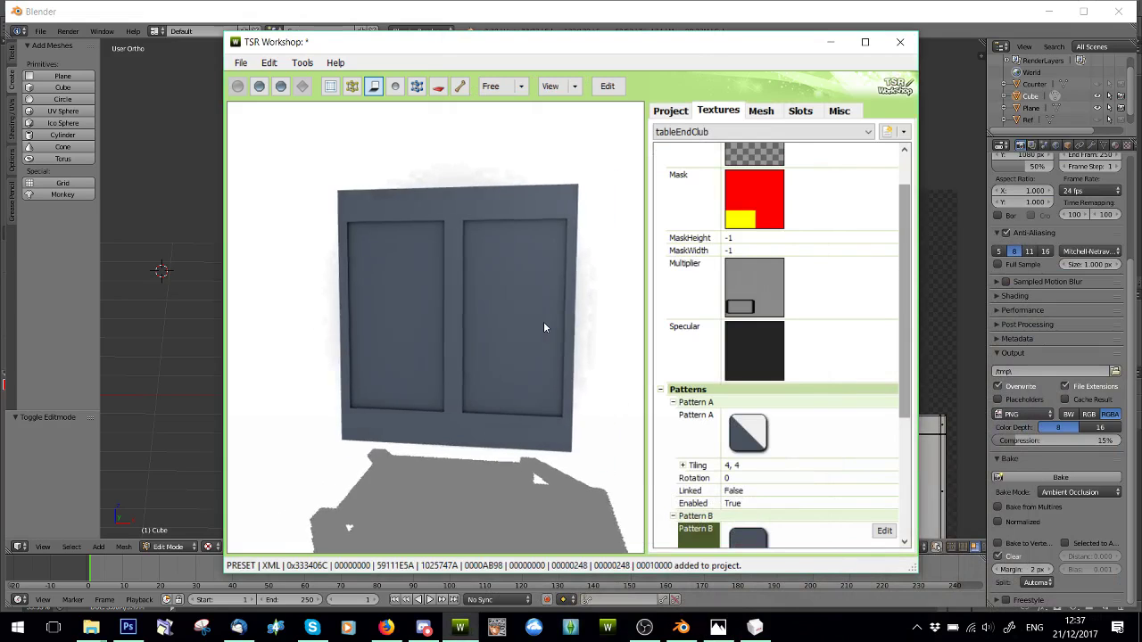
pyautogui.moveTo(506, 301); pyautogui.dragTo(475, 348)
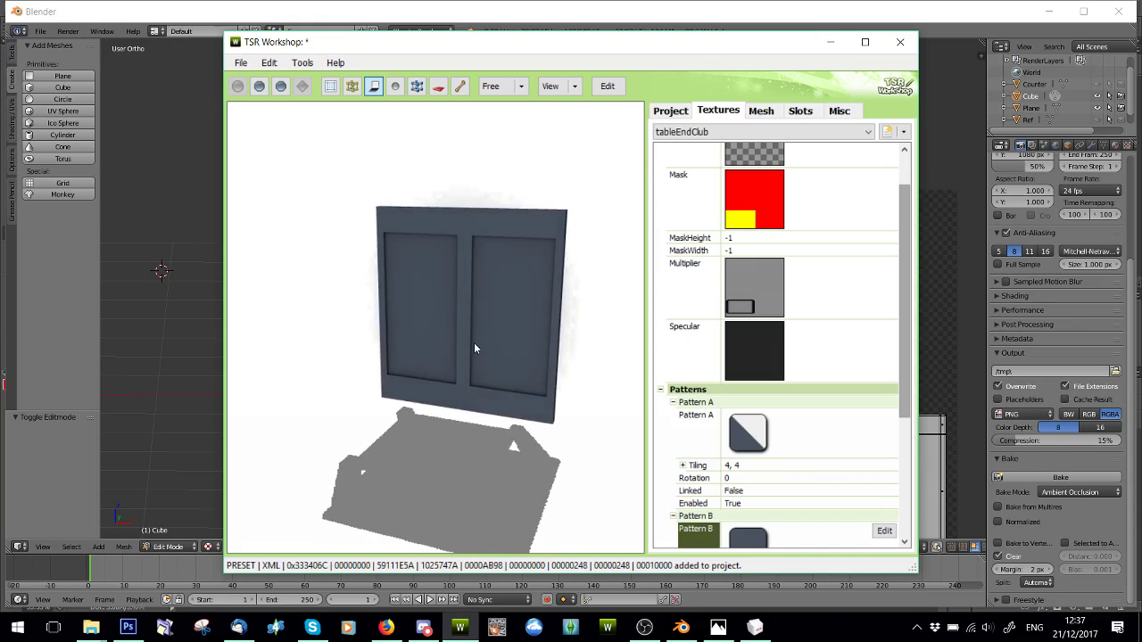
# - Set the object's name to "Wainscoating 2a" in the project settings and copy it to all languages
pyautogui.click(672, 110)
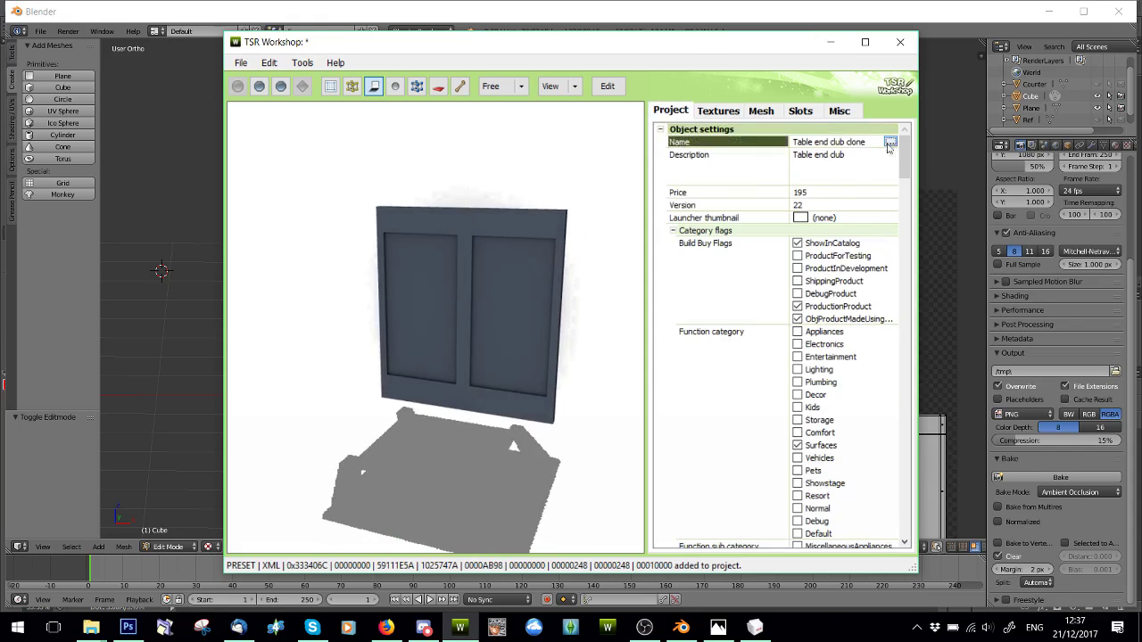
pyautogui.click(891, 144)
pyautogui.click(892, 143)
pyautogui.press('shift')
pyautogui.write('Wainscoa')
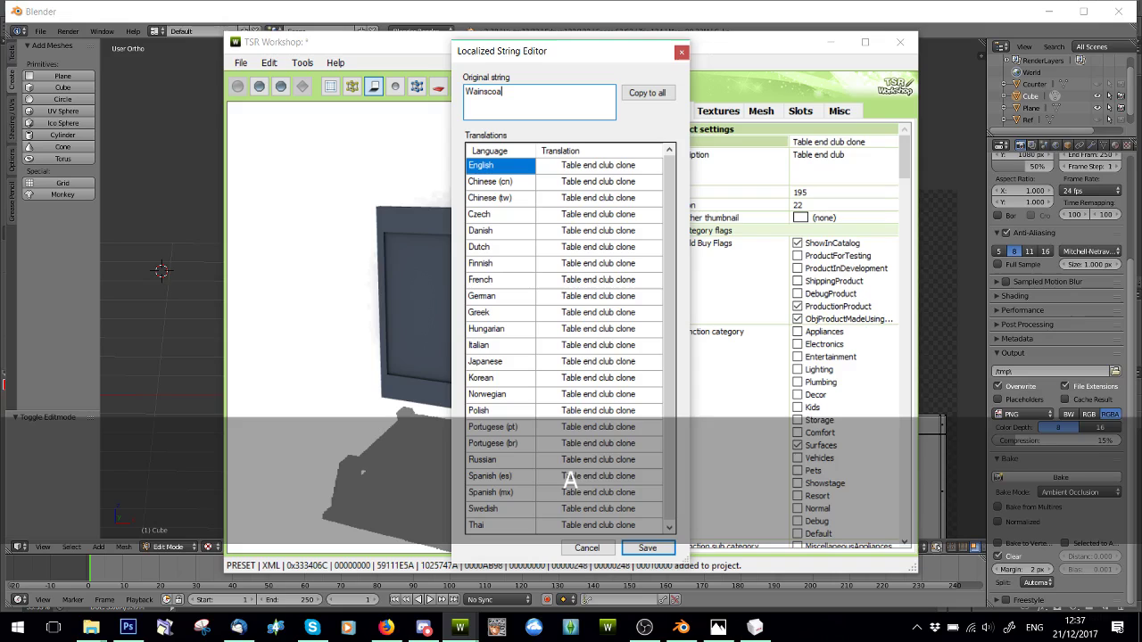
pyautogui.write('ting 2a')
pyautogui.click(648, 93)
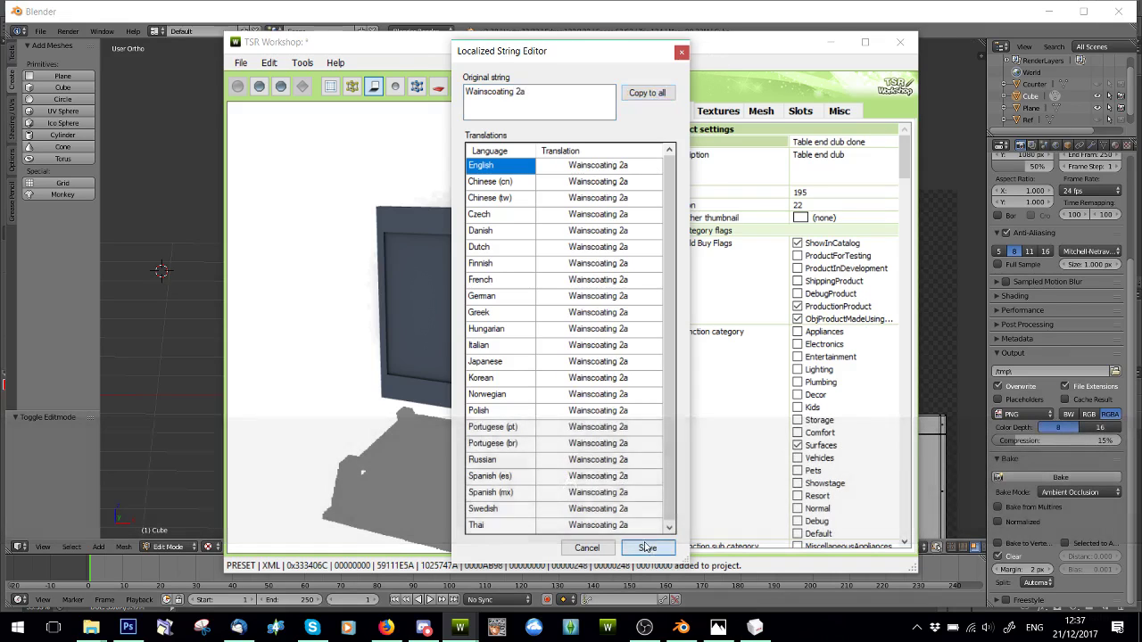
pyautogui.click(648, 548)
# - Set the object's description to "by SimplyImaginaryPeople" and copy it to all languages
pyautogui.click(895, 170)
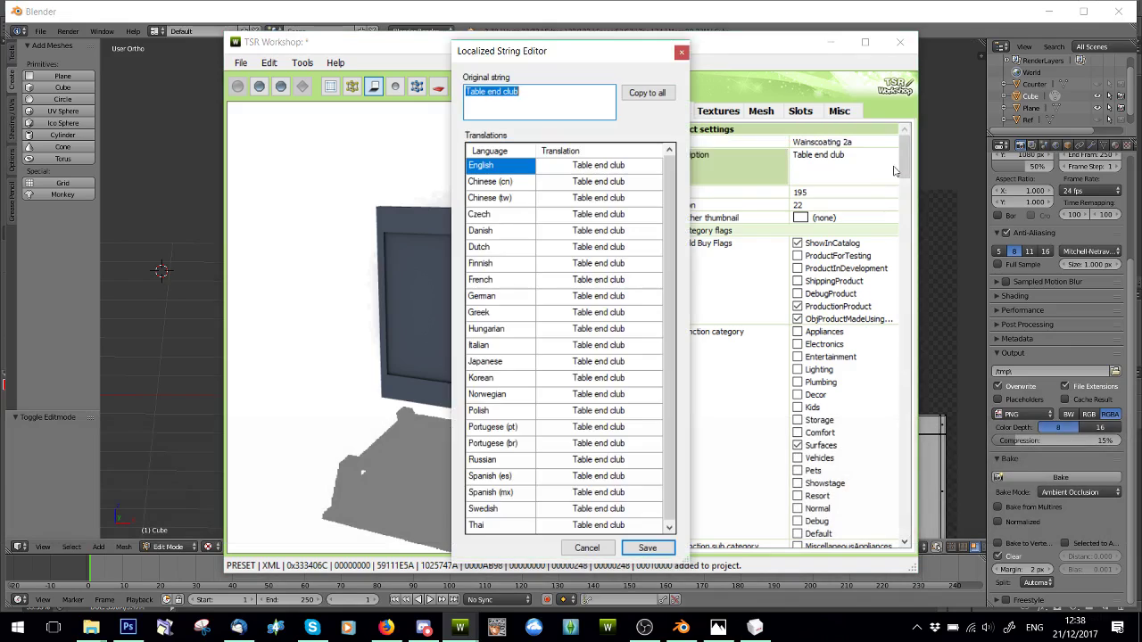
pyautogui.write('by Sim')
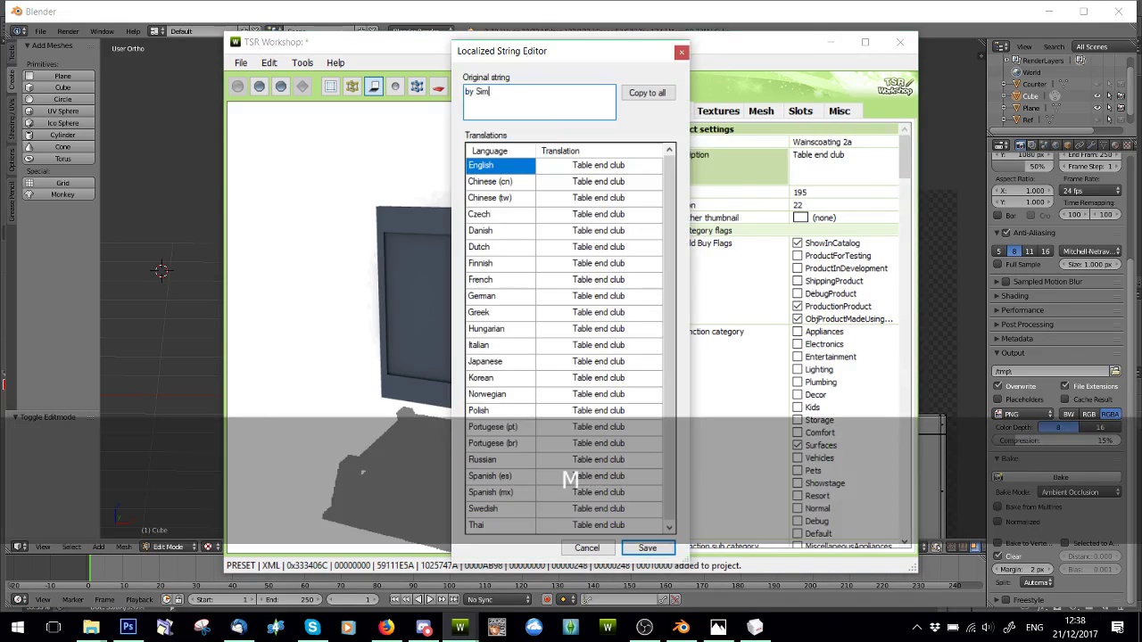
pyautogui.write('plyImaginary')
pyautogui.press('shift')
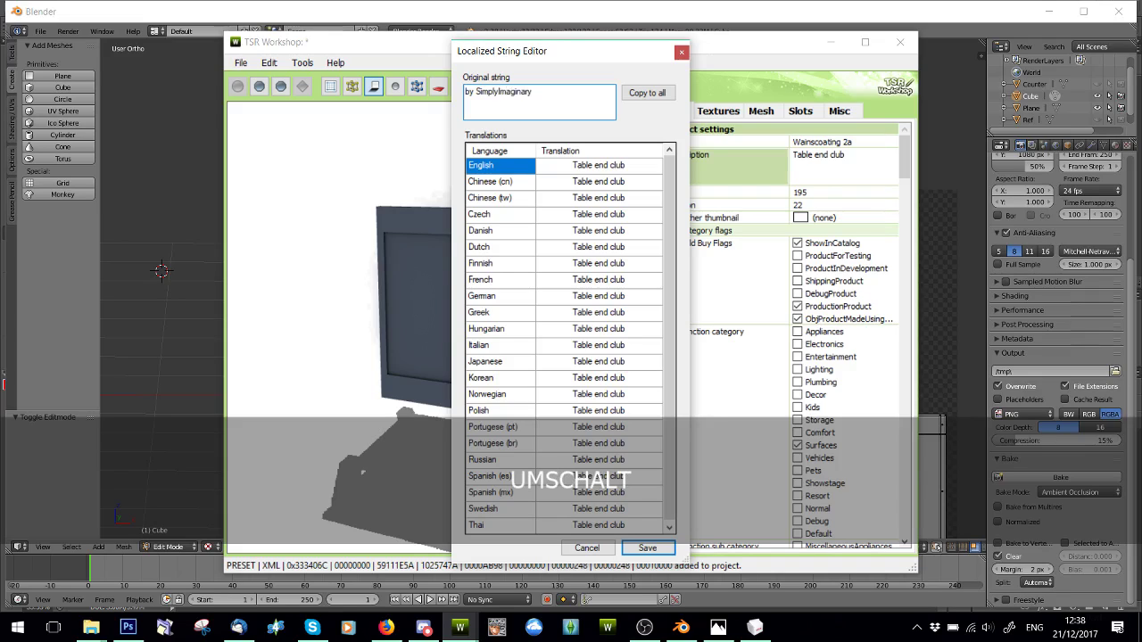
pyautogui.write('Peo')
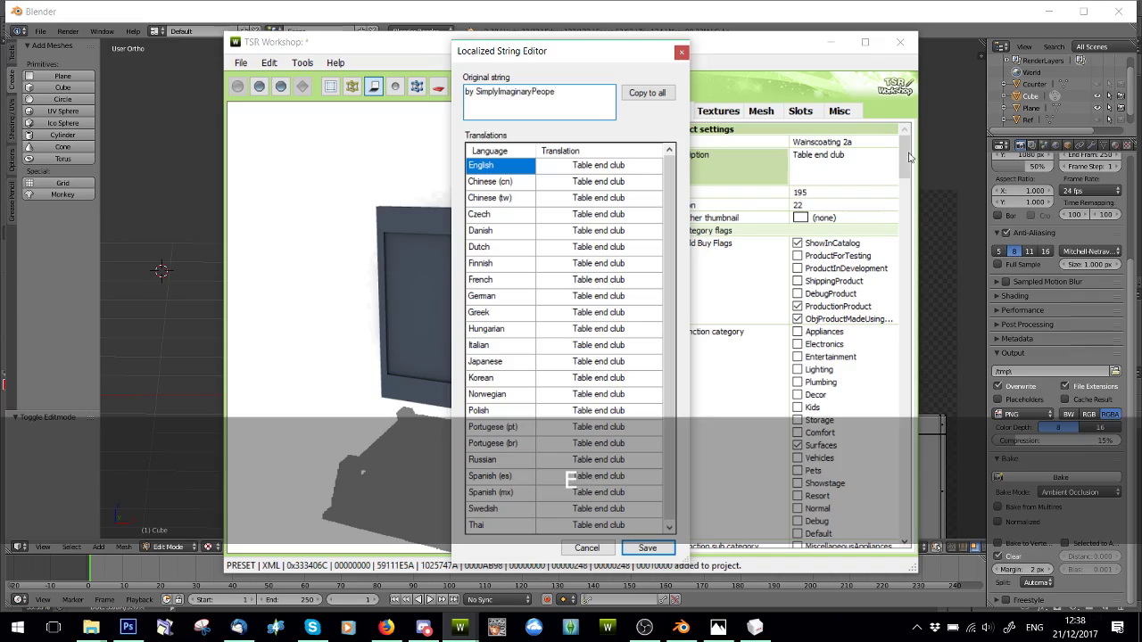
pyautogui.write('pe')
pyautogui.press('BackSpace')
pyautogui.write('p')
pyautogui.click(647, 93)
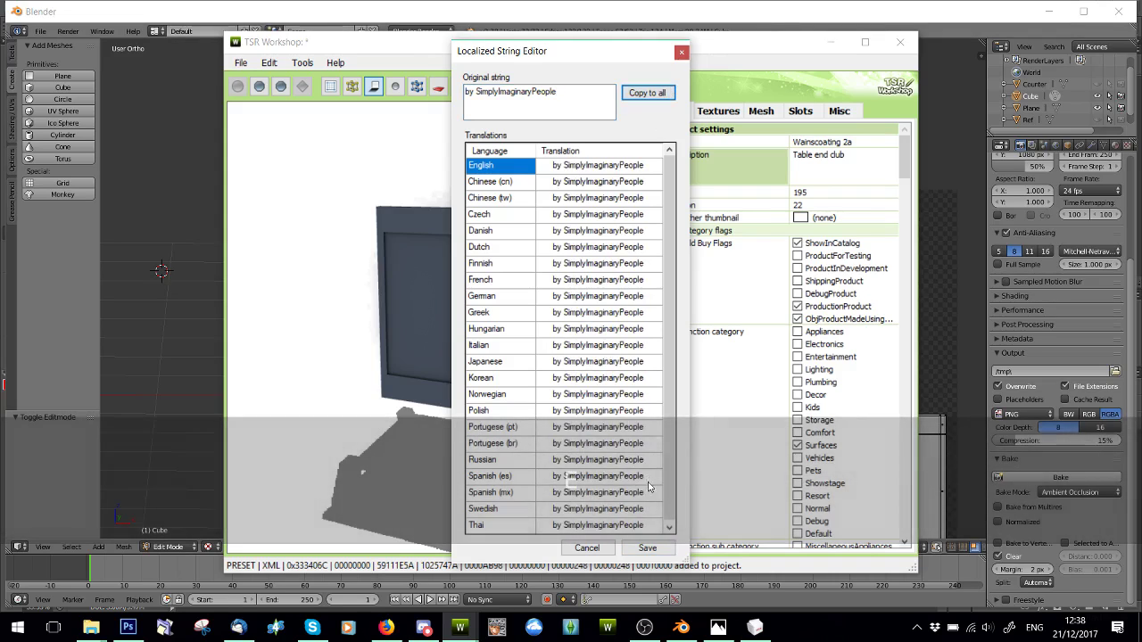
pyautogui.click(648, 549)
# - Set the object's price to 5 in the project settings
pyautogui.click(813, 192)
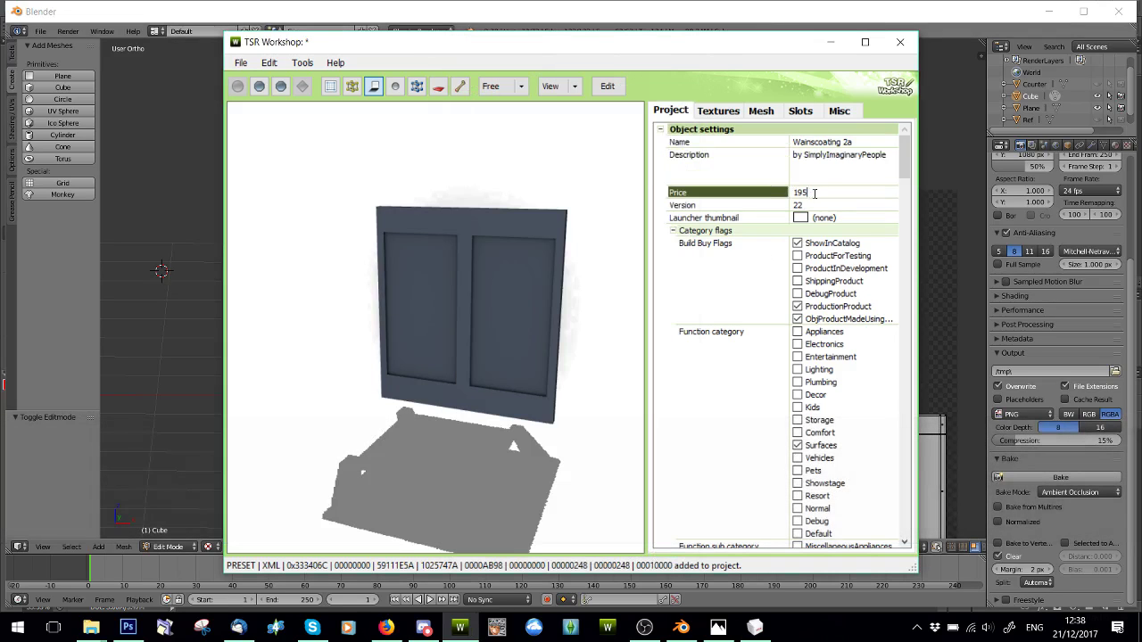
pyautogui.write('5')
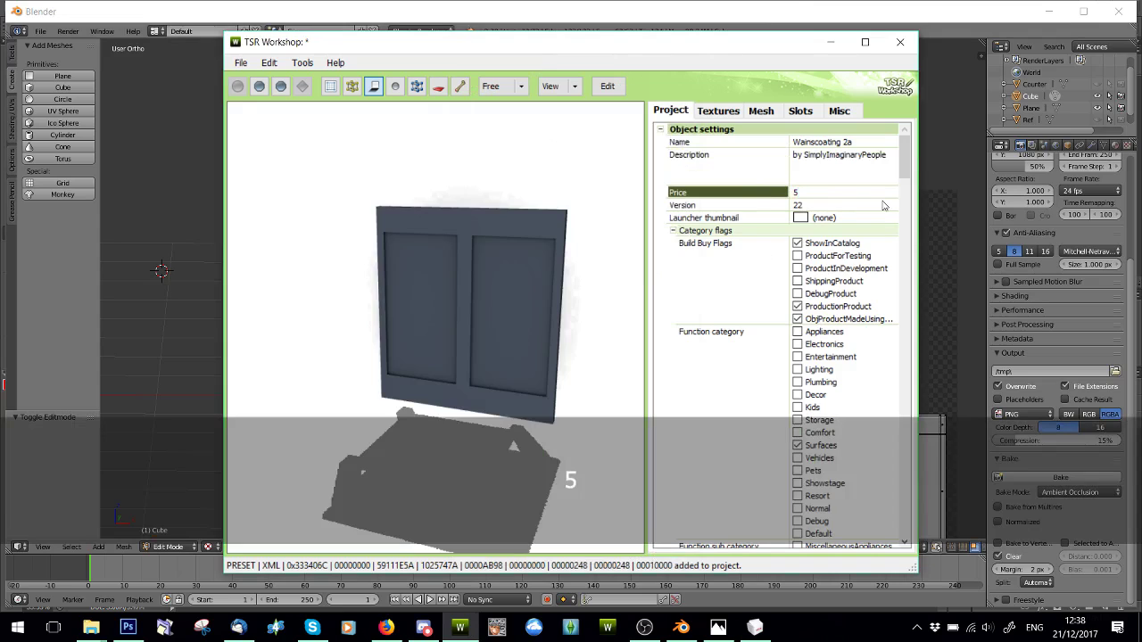
pyautogui.moveTo(902, 152)
pyautogui.mouseDown()
pyautogui.moveTo(885, 262)
pyautogui.moveTo(895, 510)
pyautogui.moveTo(900, 143)
pyautogui.mouseUp()
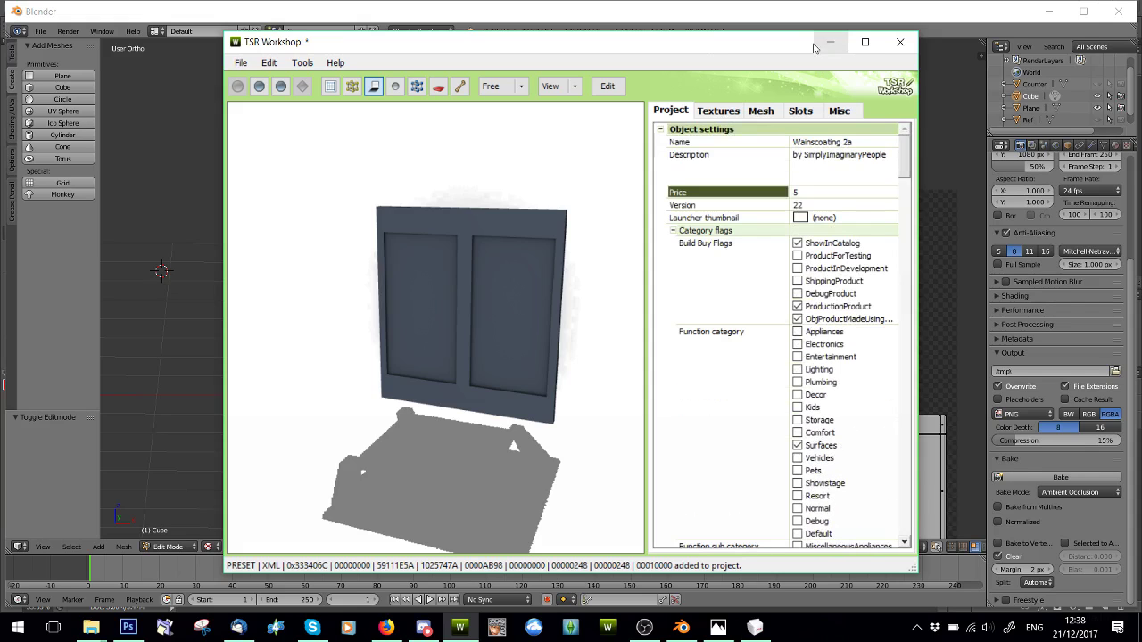
# - Delete the golden oak wood texture variation of the object, keeping the blue-grey one
pyautogui.click(719, 111)
pyautogui.click(732, 132)
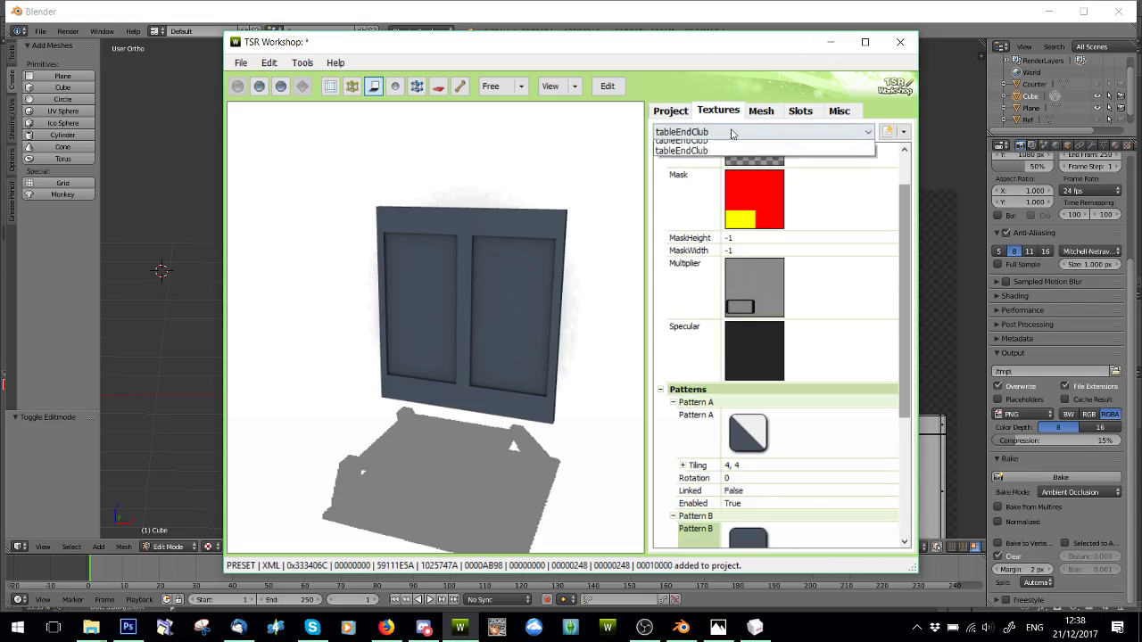
pyautogui.click(879, 133)
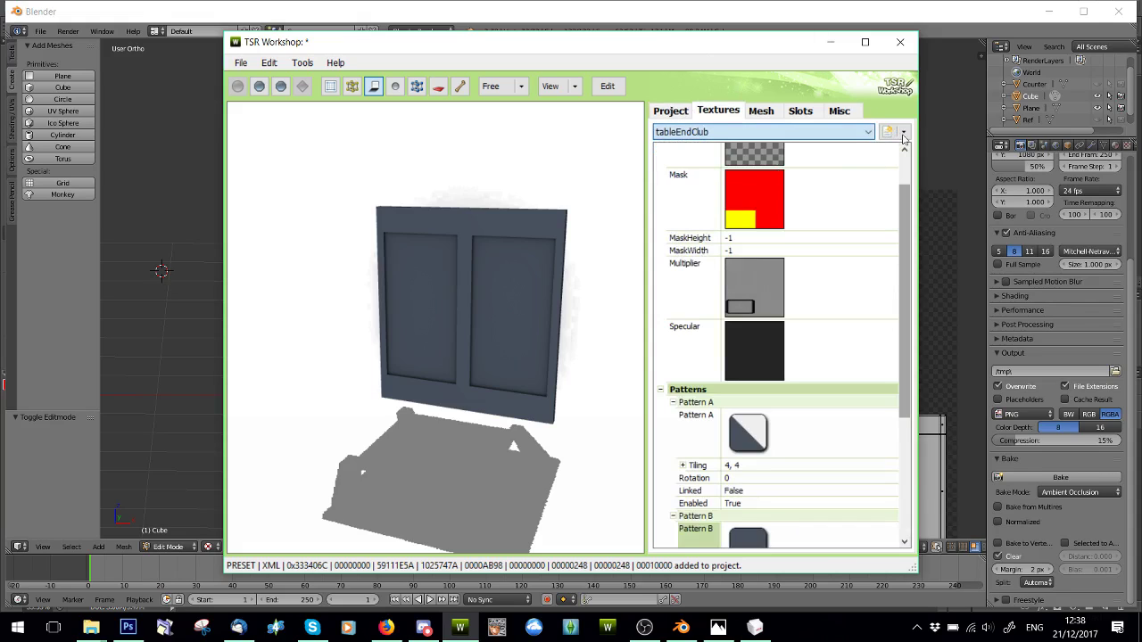
pyautogui.click(903, 132)
pyautogui.click(911, 148)
pyautogui.click(534, 361)
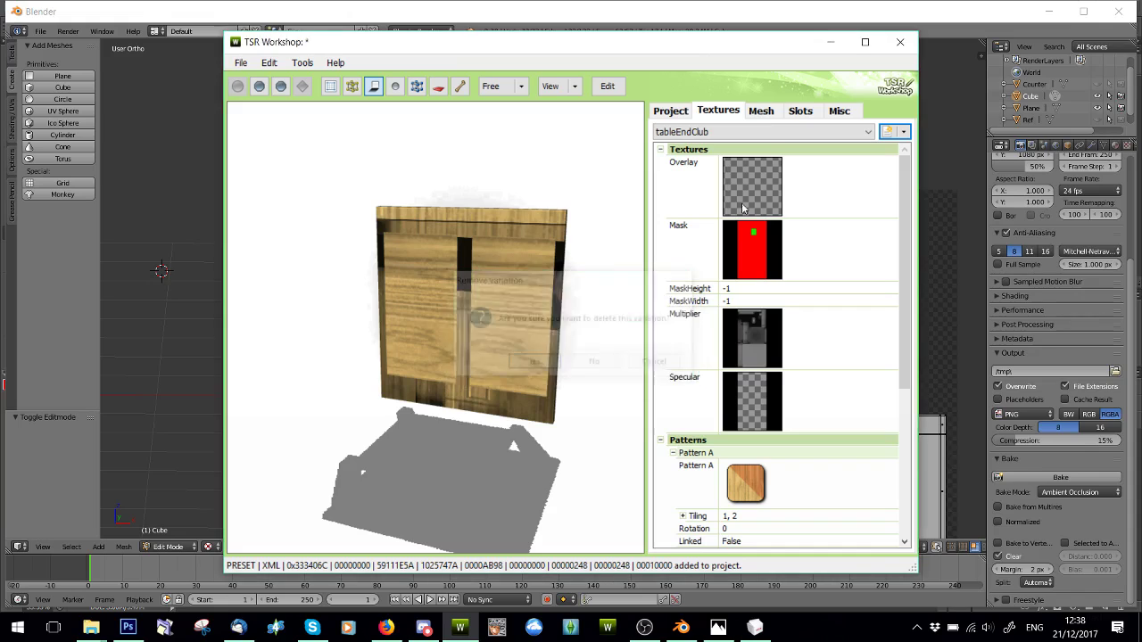
# - Delete the dark brown wood texture variation of the object
pyautogui.click(767, 132)
pyautogui.click(810, 176)
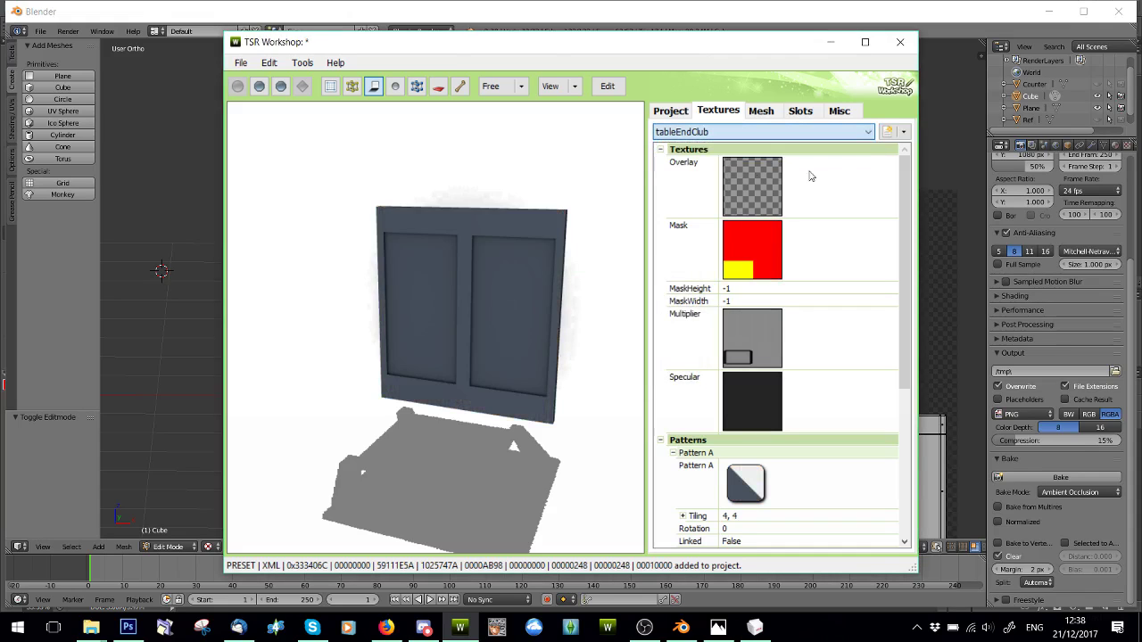
pyautogui.click(903, 132)
pyautogui.click(912, 148)
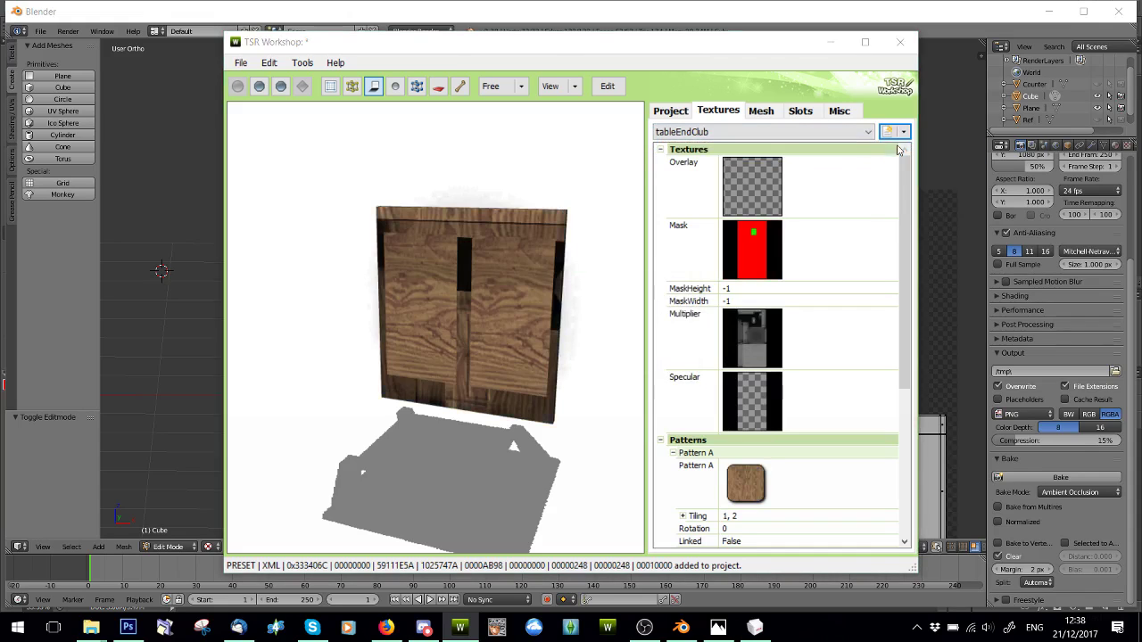
pyautogui.click(534, 361)
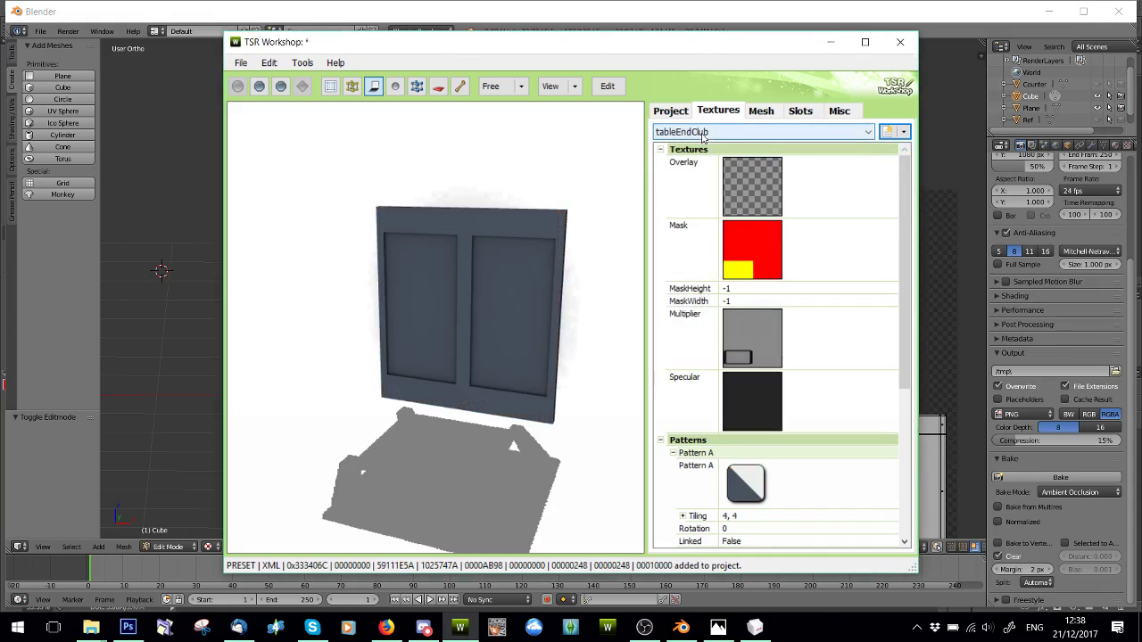
# - Delete the remaining pale striped wood texture variation so that only the blue-grey one is kept
pyautogui.click(703, 132)
pyautogui.click(767, 158)
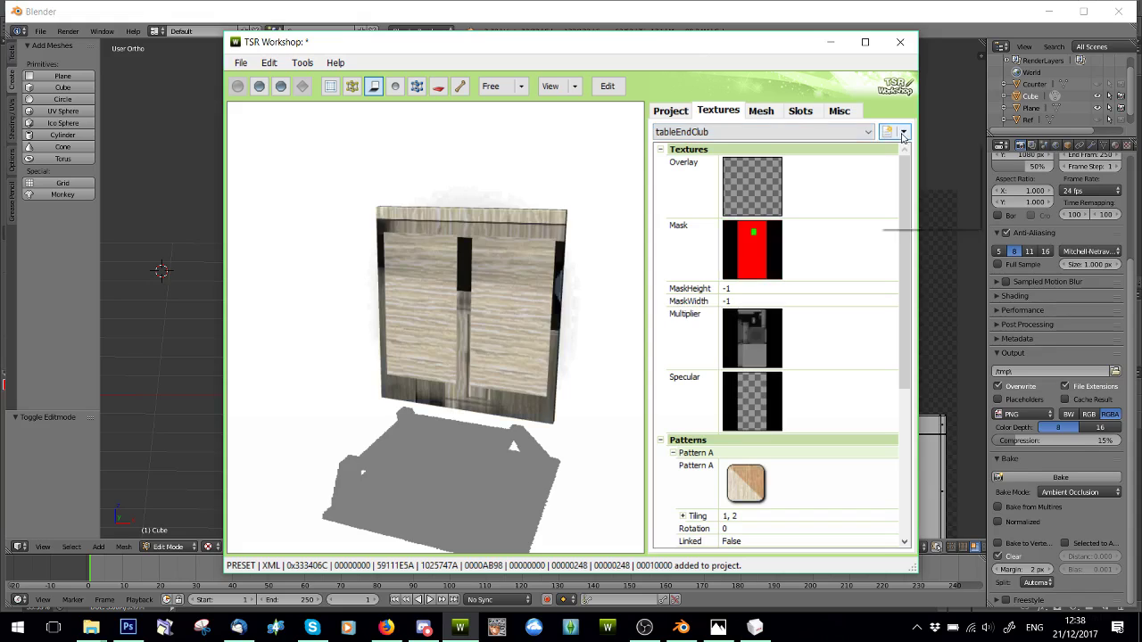
pyautogui.click(903, 132)
pyautogui.click(914, 148)
pyautogui.click(531, 360)
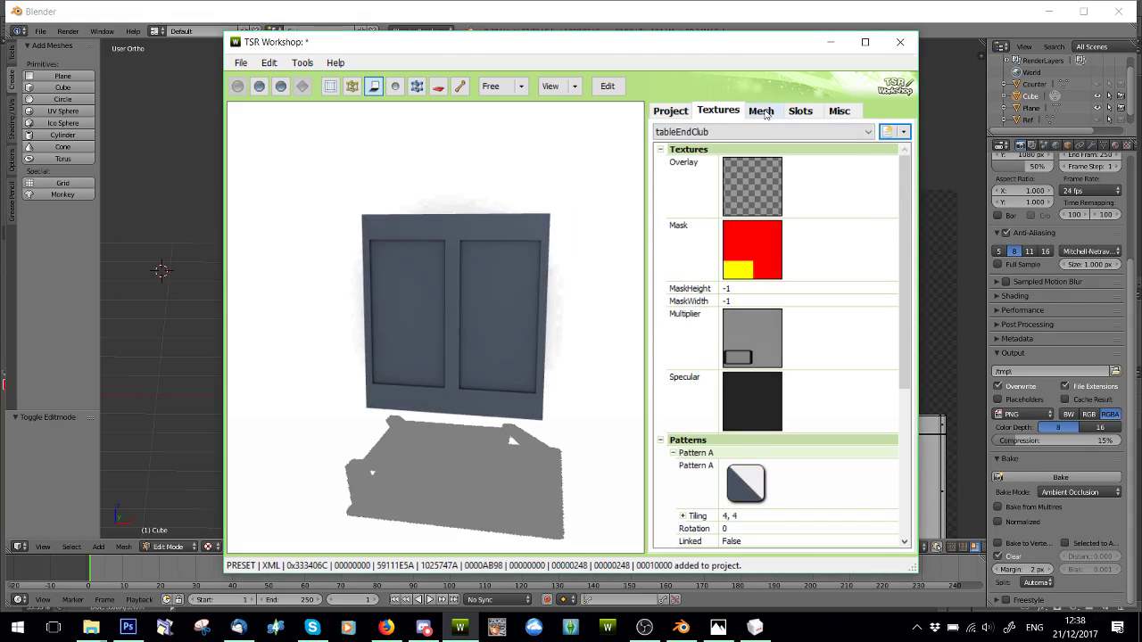
# - Replace the shadow high level of detail mesh with the high detail entry of 140 vertices and 124 faces
pyautogui.click(761, 110)
pyautogui.click(714, 132)
pyautogui.click(688, 158)
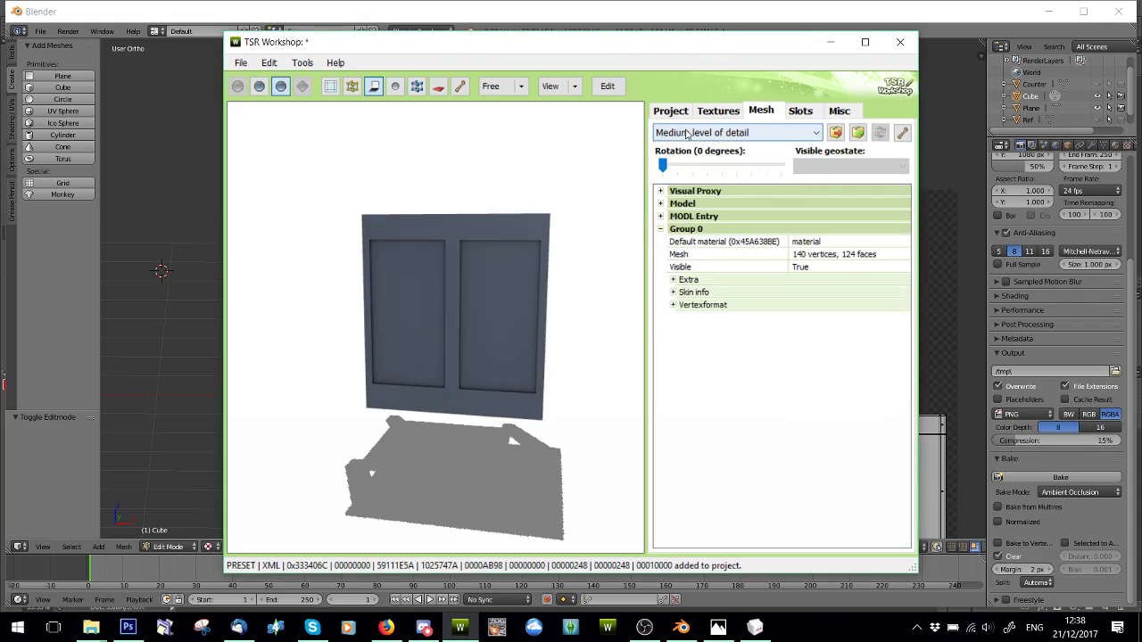
pyautogui.click(768, 132)
pyautogui.click(782, 169)
pyautogui.click(880, 132)
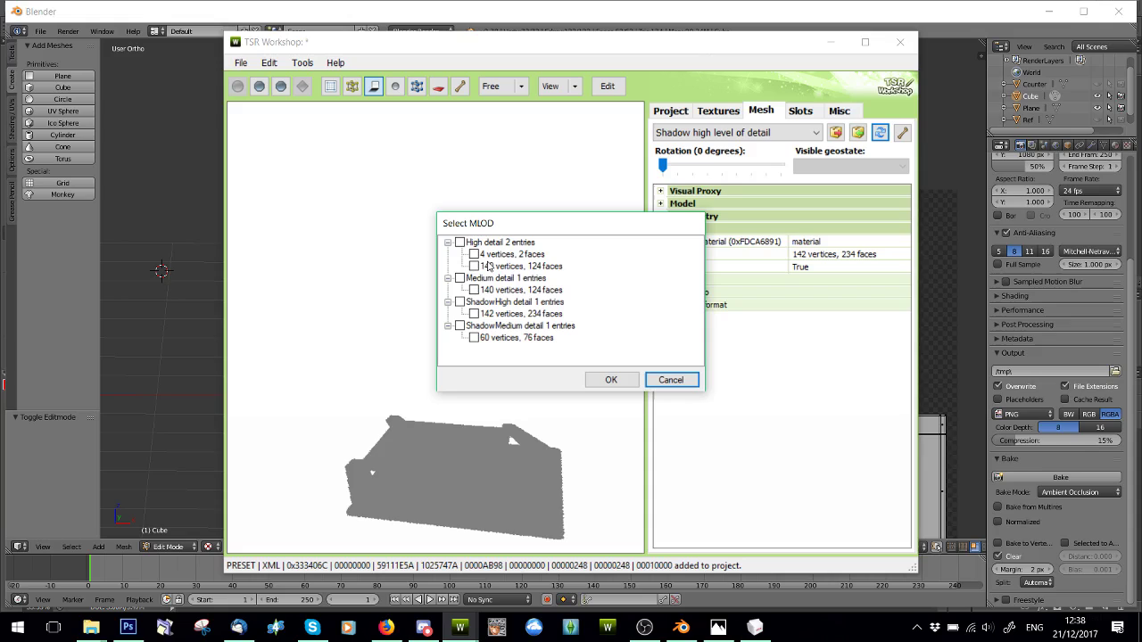
pyautogui.click(474, 266)
pyautogui.click(592, 379)
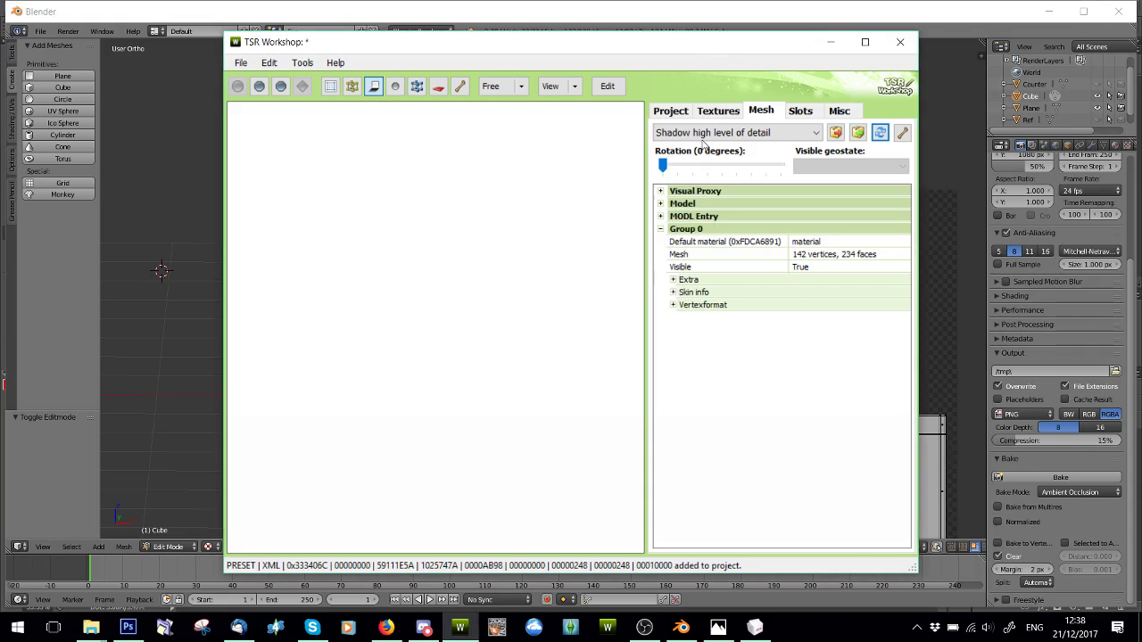
# - Replace the shadow medium level of detail mesh with the medium detail mesh, and return to the high level of detail
pyautogui.click(705, 185)
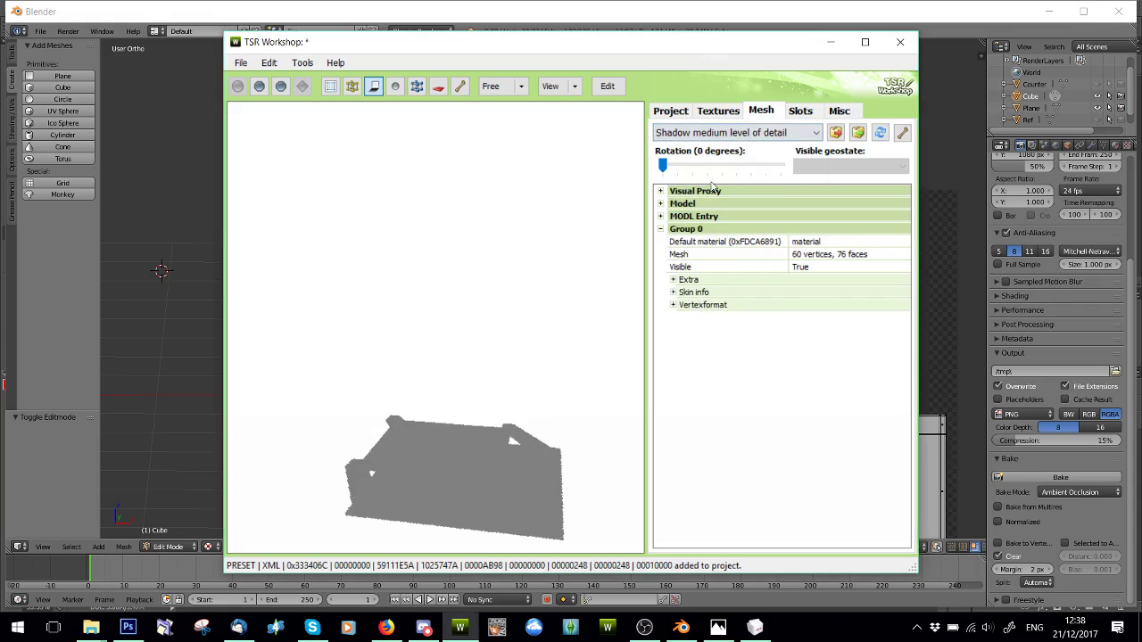
pyautogui.click(880, 134)
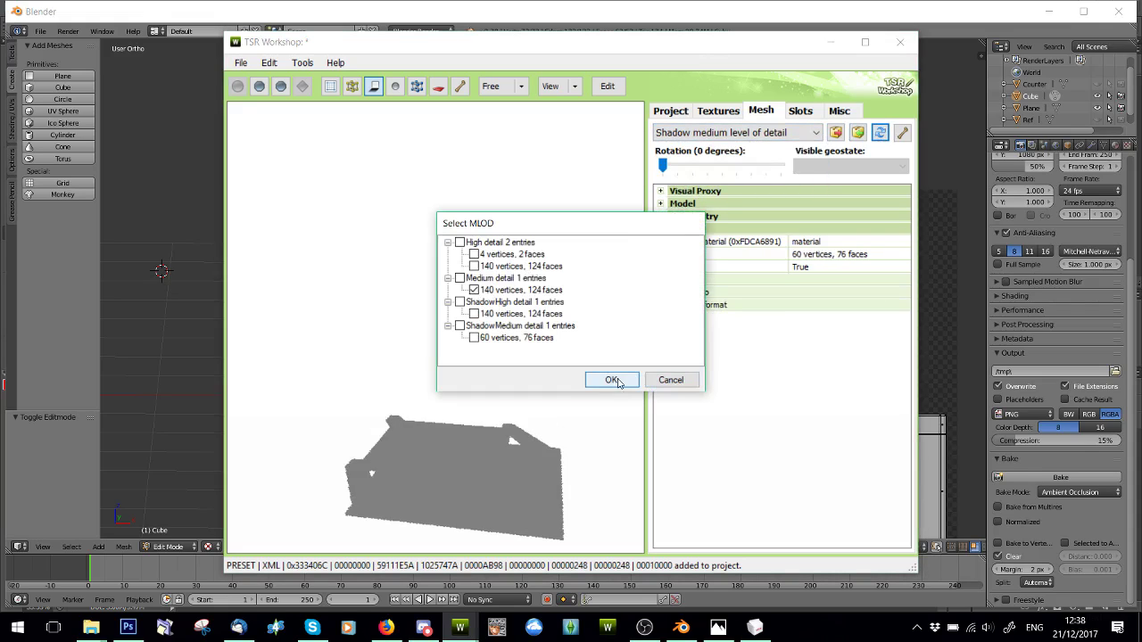
pyautogui.click(612, 380)
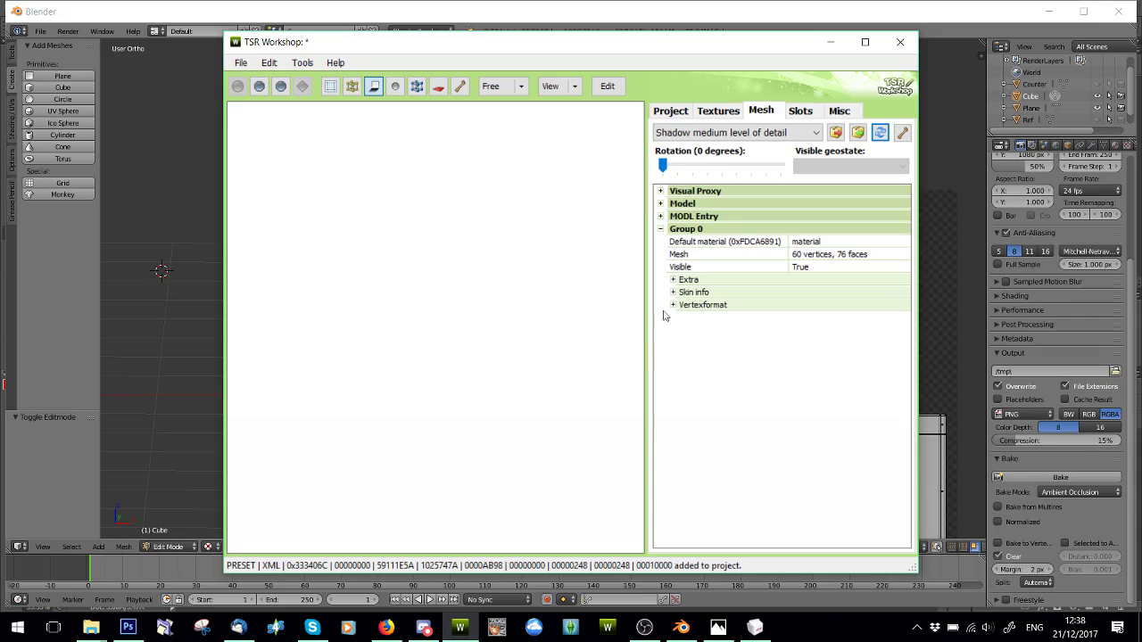
pyautogui.click(736, 134)
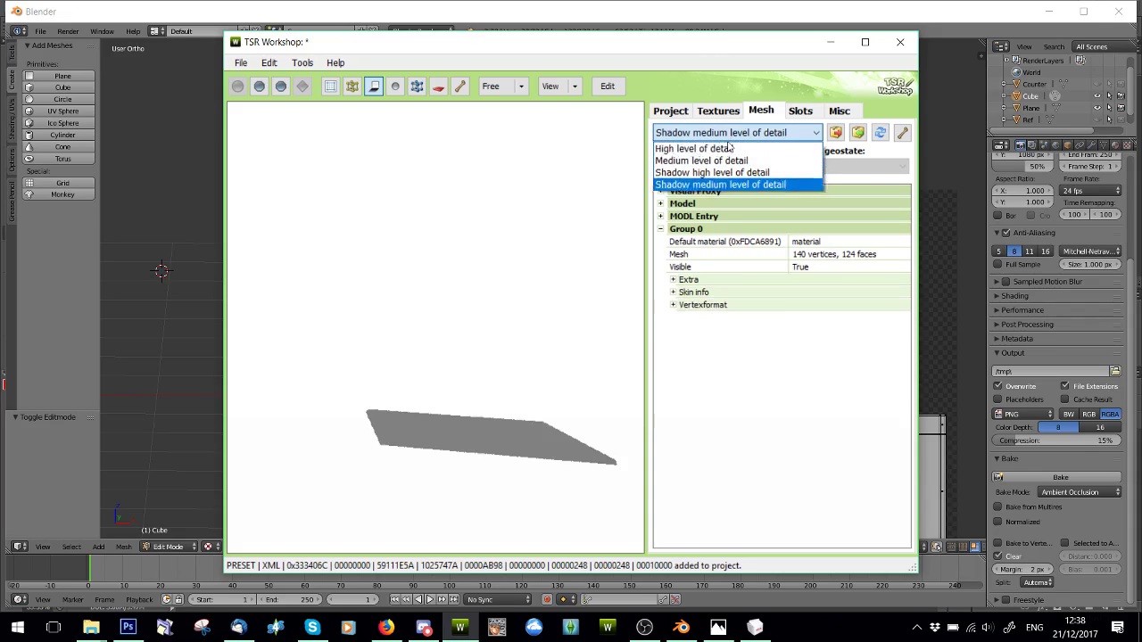
pyautogui.click(727, 148)
# - Remove all occluder entries from Light 0 in the Lite Editor and apply the change
pyautogui.click(840, 110)
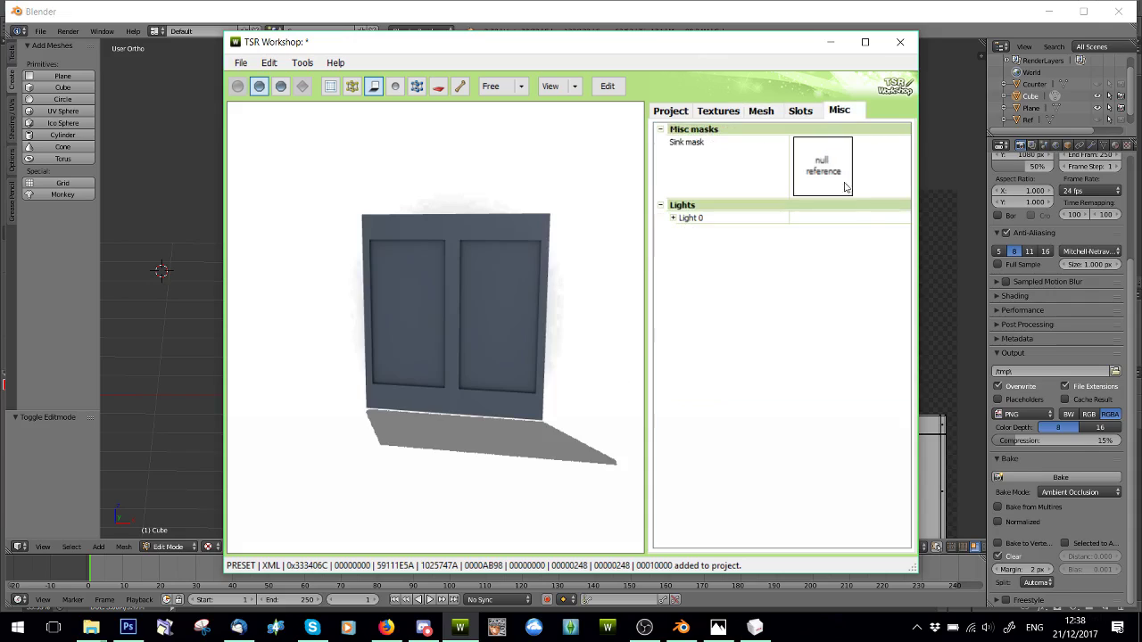
pyautogui.click(878, 220)
pyautogui.click(901, 219)
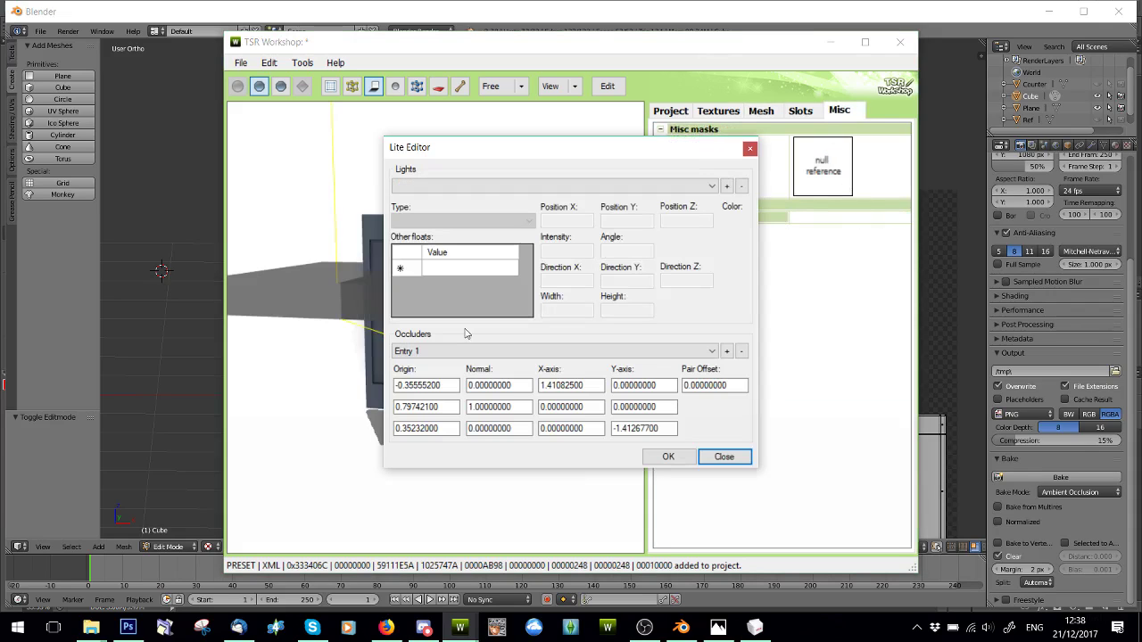
pyautogui.click(741, 352)
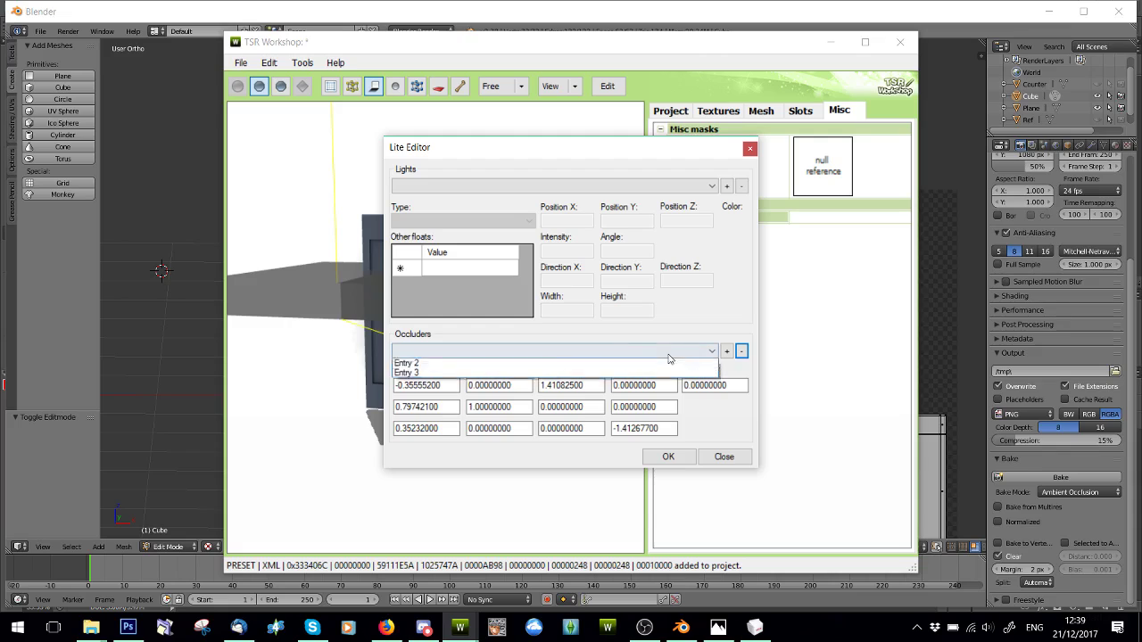
pyautogui.click(742, 351)
pyautogui.click(742, 351)
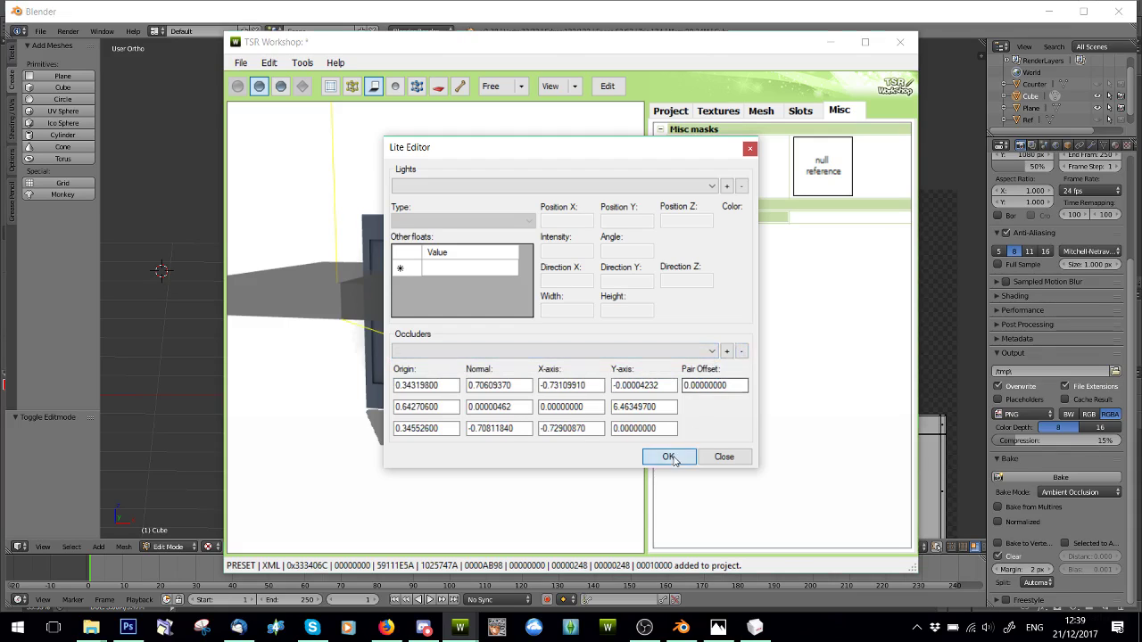
pyautogui.click(669, 457)
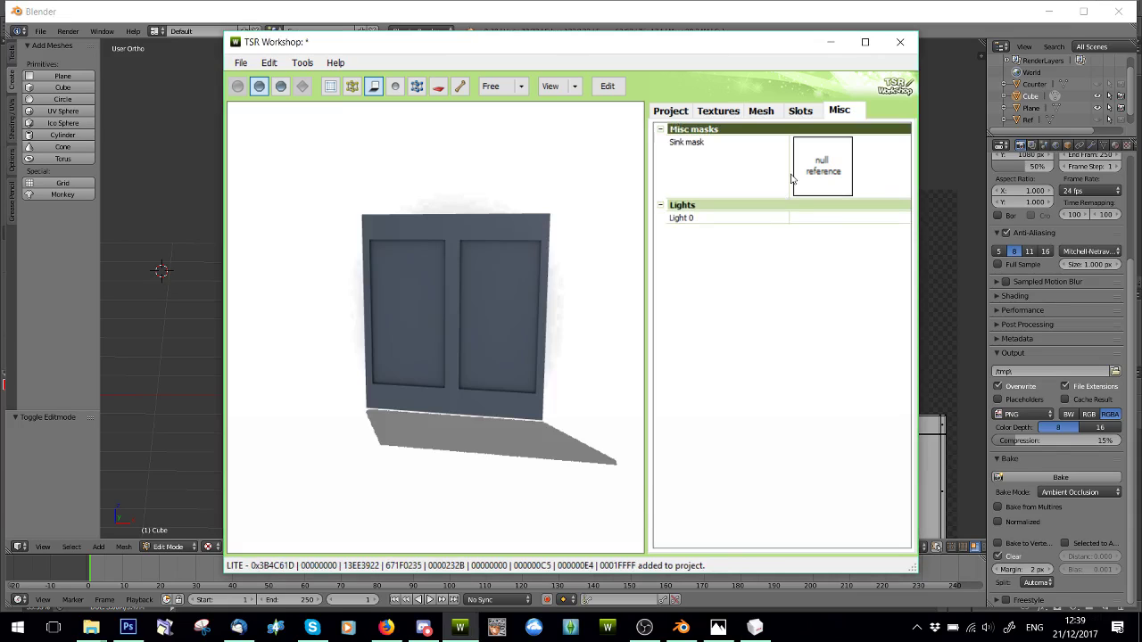
# - Recalculate the object's placement footprint from the wainscoting mesh of 140 vertices and 124 faces, and apply it
pyautogui.click(801, 110)
pyautogui.click(661, 129)
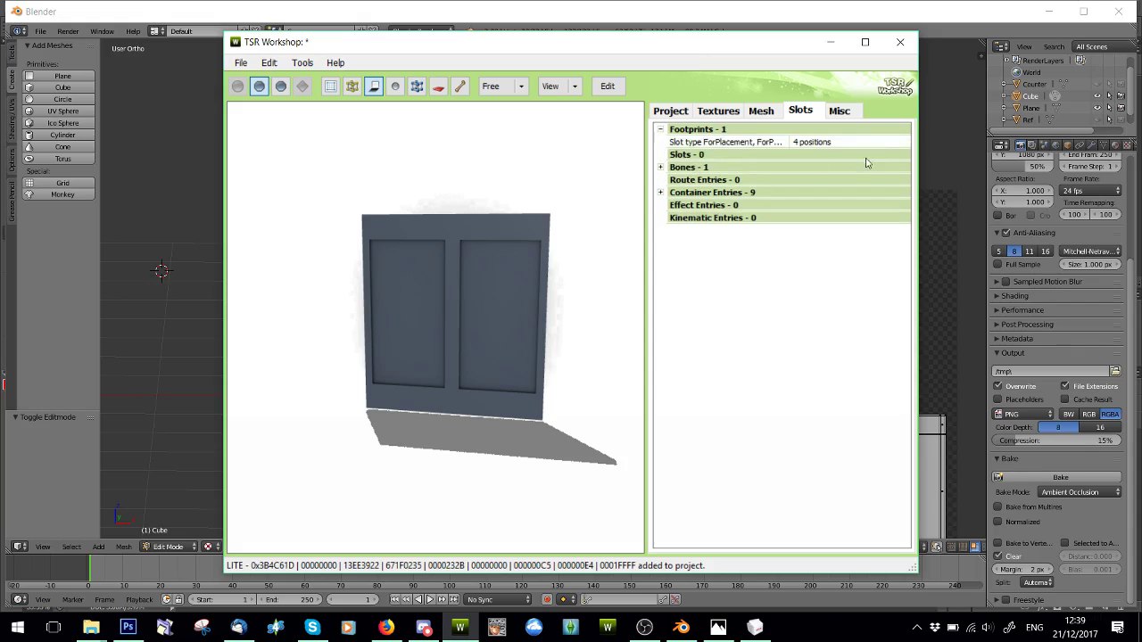
pyautogui.click(892, 143)
pyautogui.click(901, 142)
pyautogui.click(402, 204)
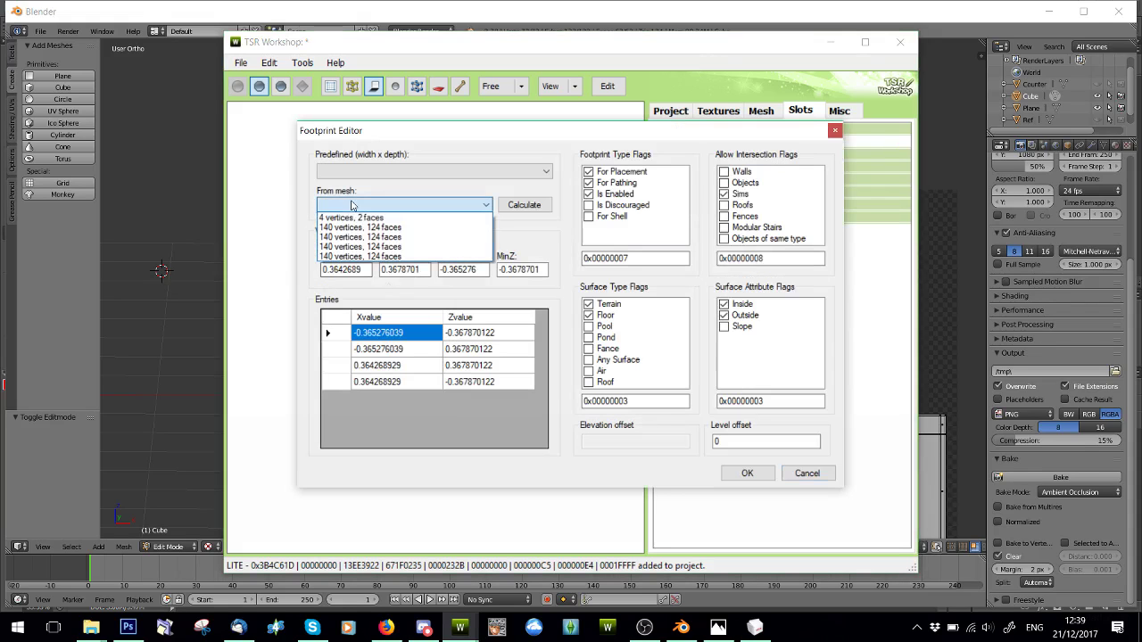
pyautogui.click(374, 225)
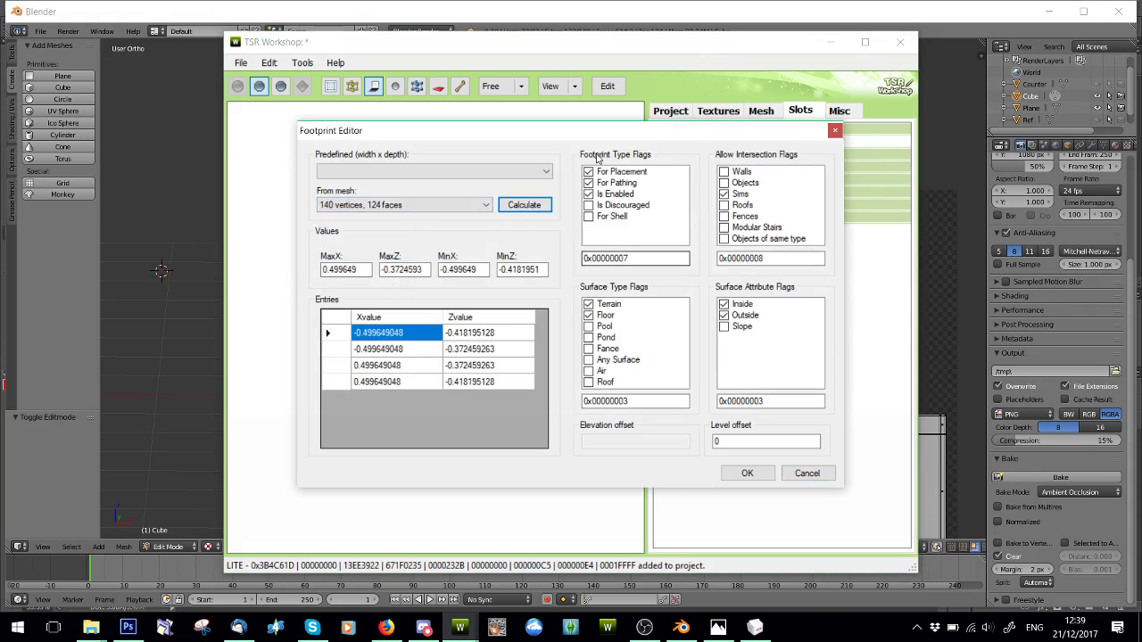
pyautogui.click(747, 473)
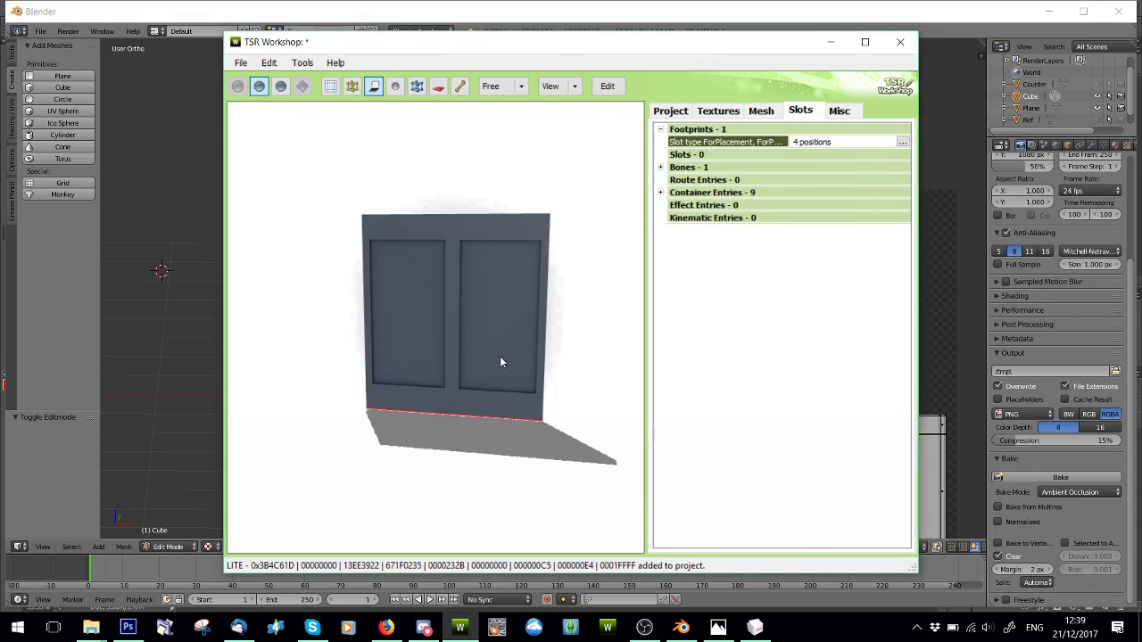
# - Inspect the footprint in the preview and enable the Objects intersection flag in the Footprint Editor
pyautogui.moveTo(502, 359); pyautogui.dragTo(464, 393)
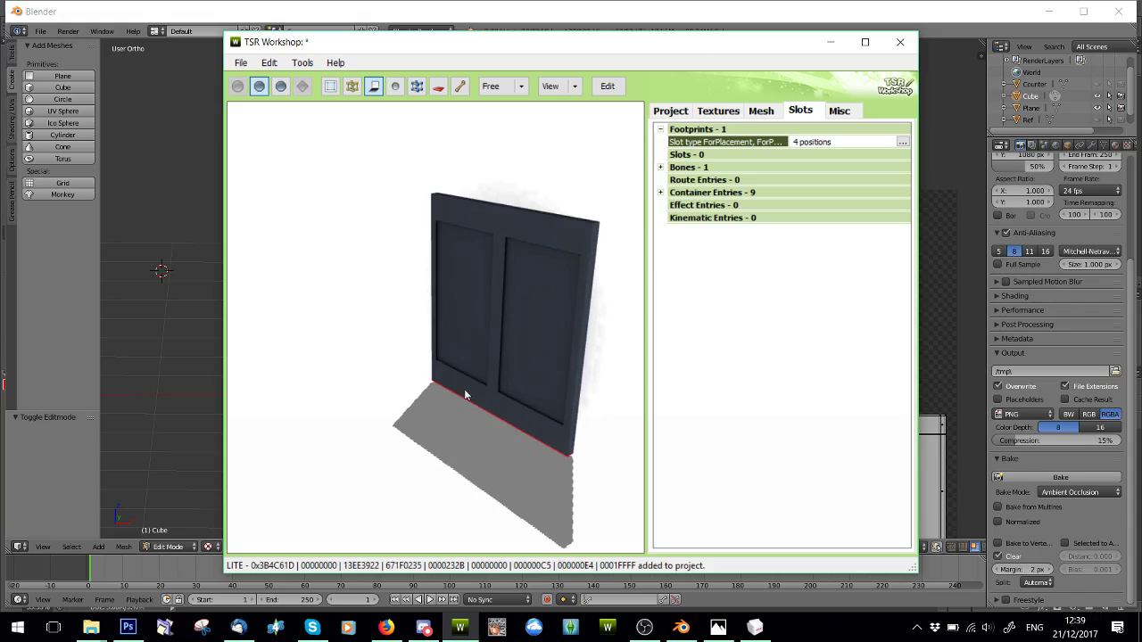
pyautogui.moveTo(624, 299); pyautogui.dragTo(431, 285)
pyautogui.click(903, 142)
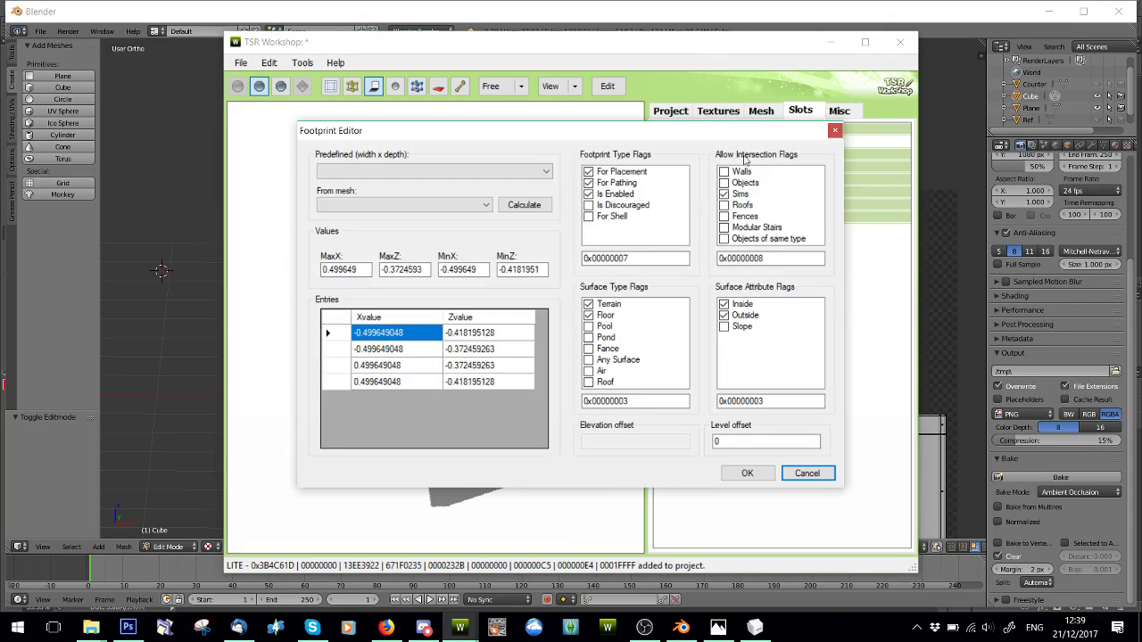
pyautogui.click(732, 185)
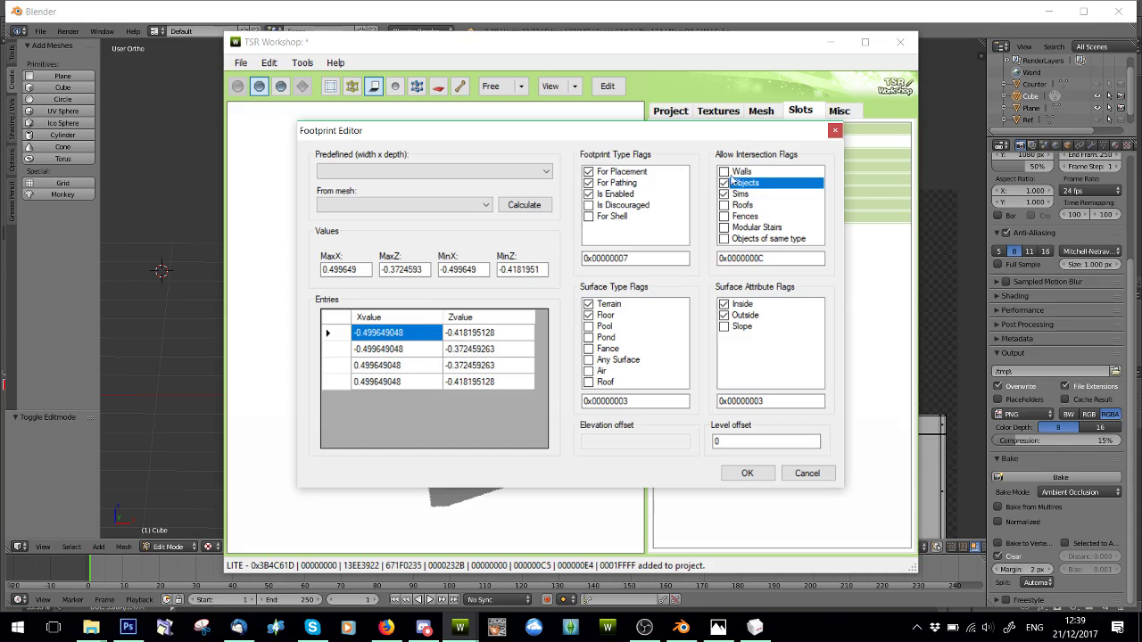
# - Allow the footprint to intersect with walls, modular stairs and objects of the same type, and accept the changes
pyautogui.click(744, 173)
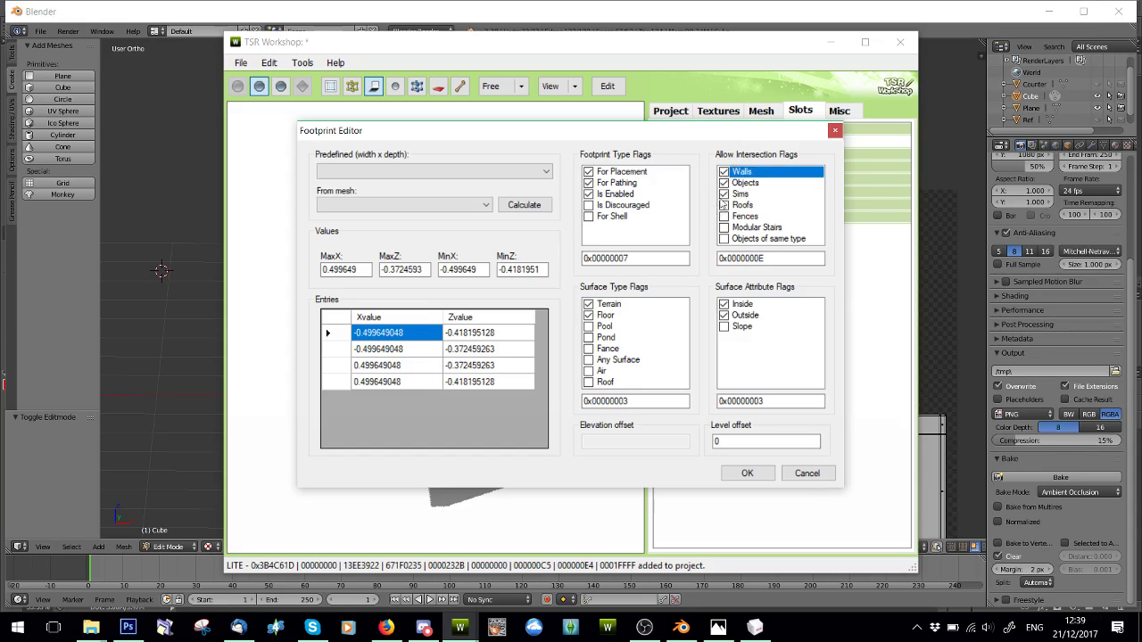
pyautogui.click(727, 240)
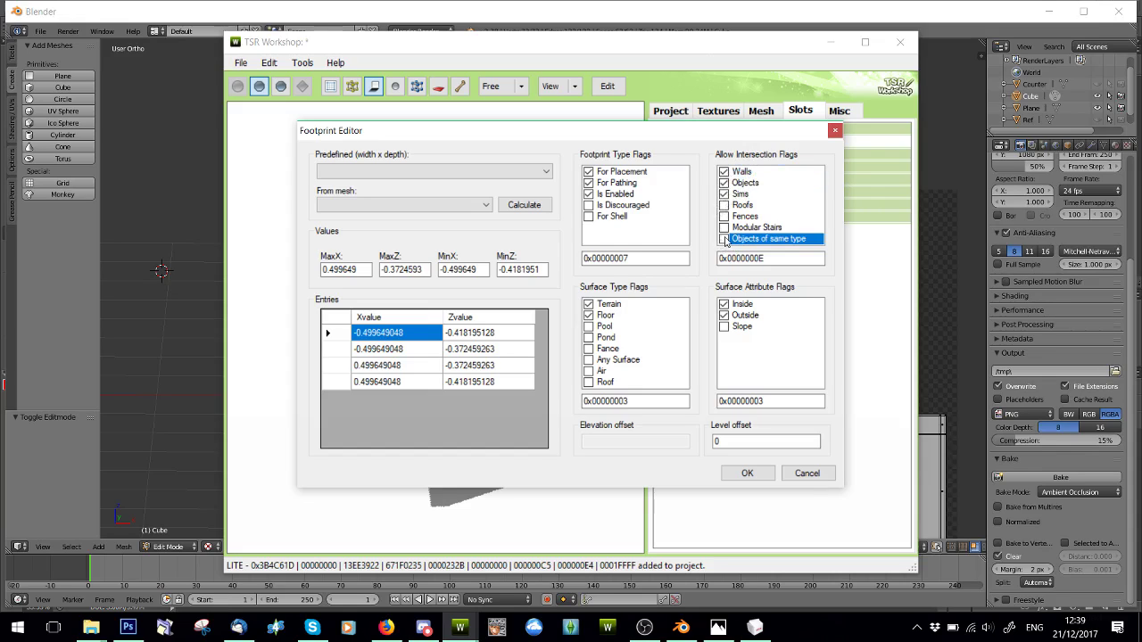
pyautogui.click(754, 230)
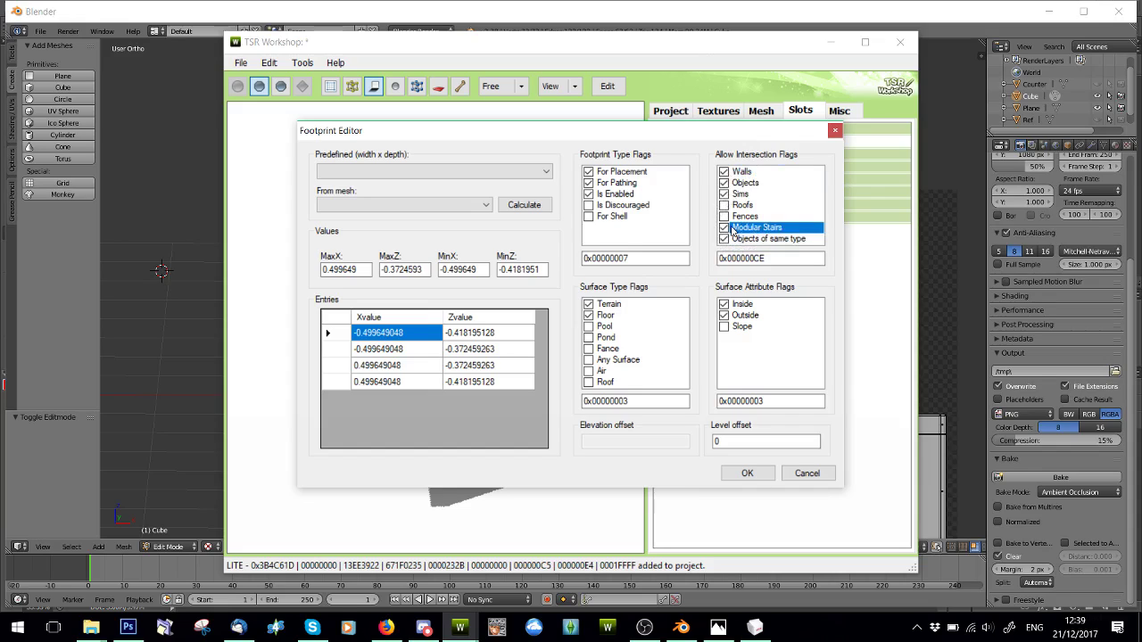
pyautogui.click(747, 473)
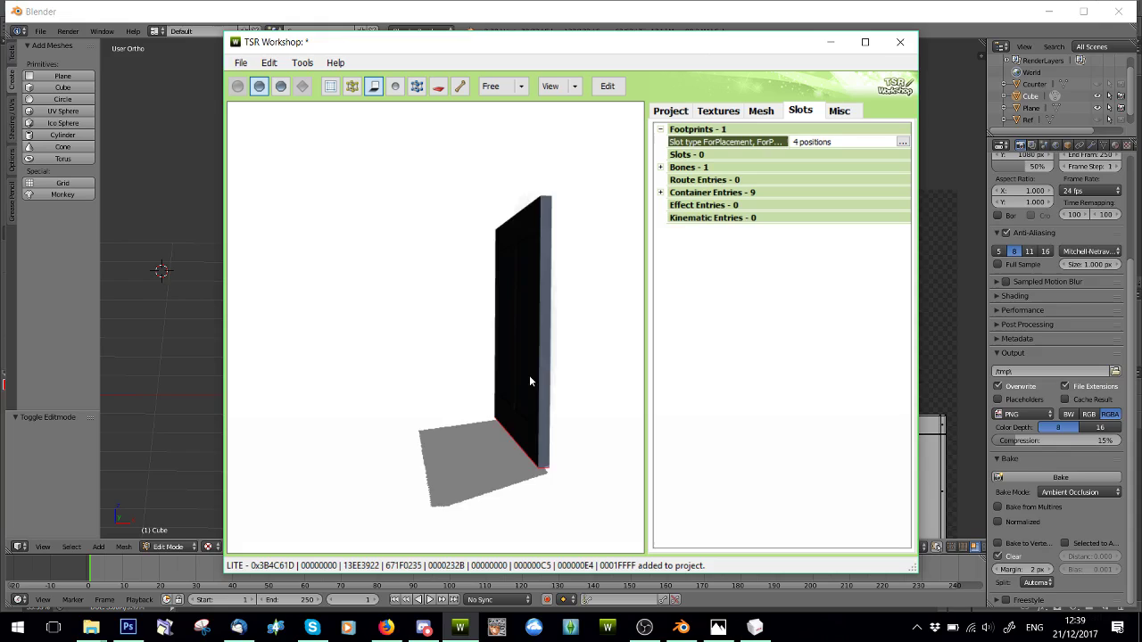
# - Expand the container entries and examine where slot 1 (_ctnm_0) sits on the wainscoting panel
pyautogui.moveTo(402, 398); pyautogui.dragTo(647, 438)
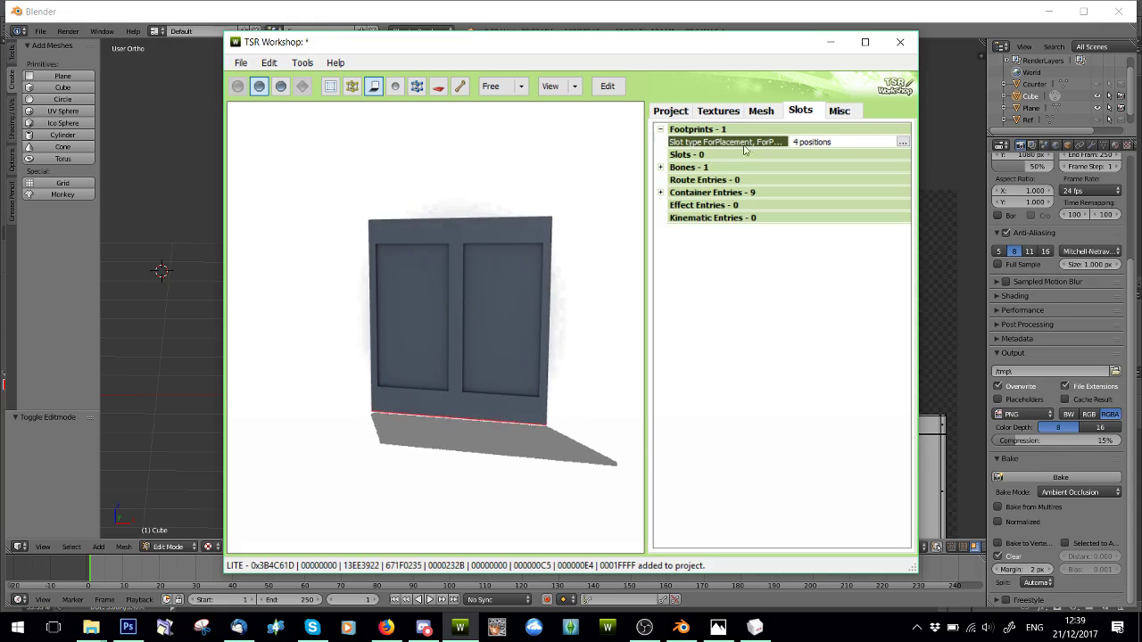
pyautogui.click(660, 193)
pyautogui.moveTo(476, 286); pyautogui.dragTo(726, 237)
pyautogui.click(825, 205)
pyautogui.moveTo(571, 250)
pyautogui.mouseDown()
pyautogui.moveTo(410, 263)
pyautogui.moveTo(530, 297)
pyautogui.moveTo(535, 268)
pyautogui.moveTo(505, 279)
pyautogui.moveTo(519, 283)
pyautogui.moveTo(510, 177)
pyautogui.moveTo(502, 186)
pyautogui.moveTo(538, 186)
pyautogui.moveTo(552, 173)
pyautogui.moveTo(493, 154)
pyautogui.moveTo(559, 198)
pyautogui.moveTo(545, 318)
pyautogui.moveTo(573, 328)
pyautogui.moveTo(616, 307)
pyautogui.moveTo(560, 283)
pyautogui.mouseUp()
pyautogui.moveTo(450, 288)
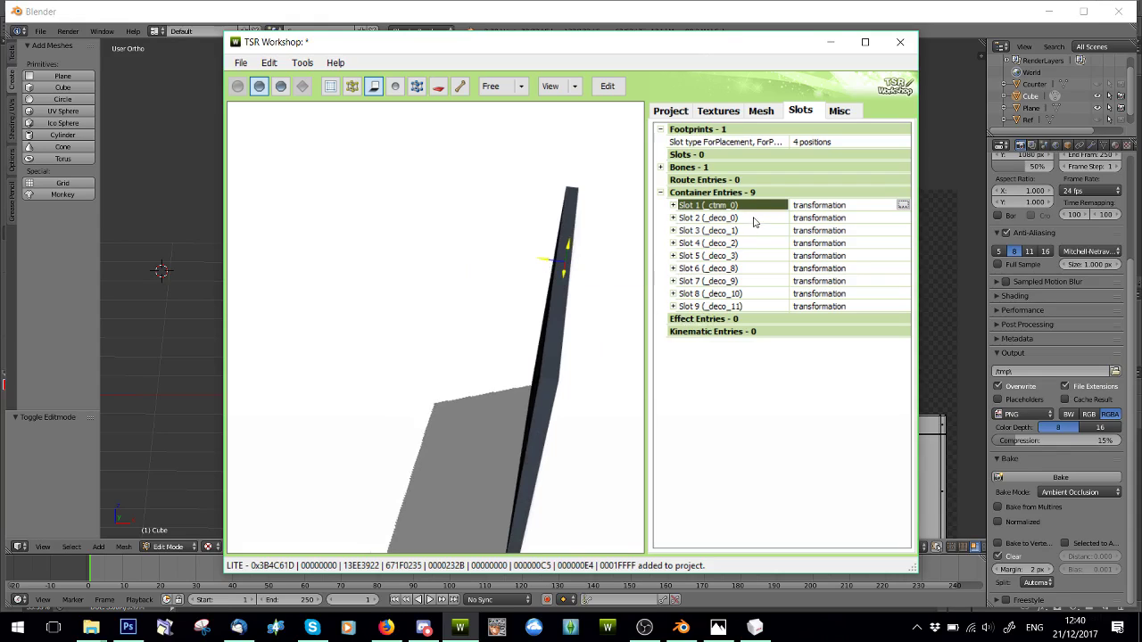
# - Delete all eight deco slots from the container entries, keeping only slot 1 (_ctnm_0)
pyautogui.click(826, 220)
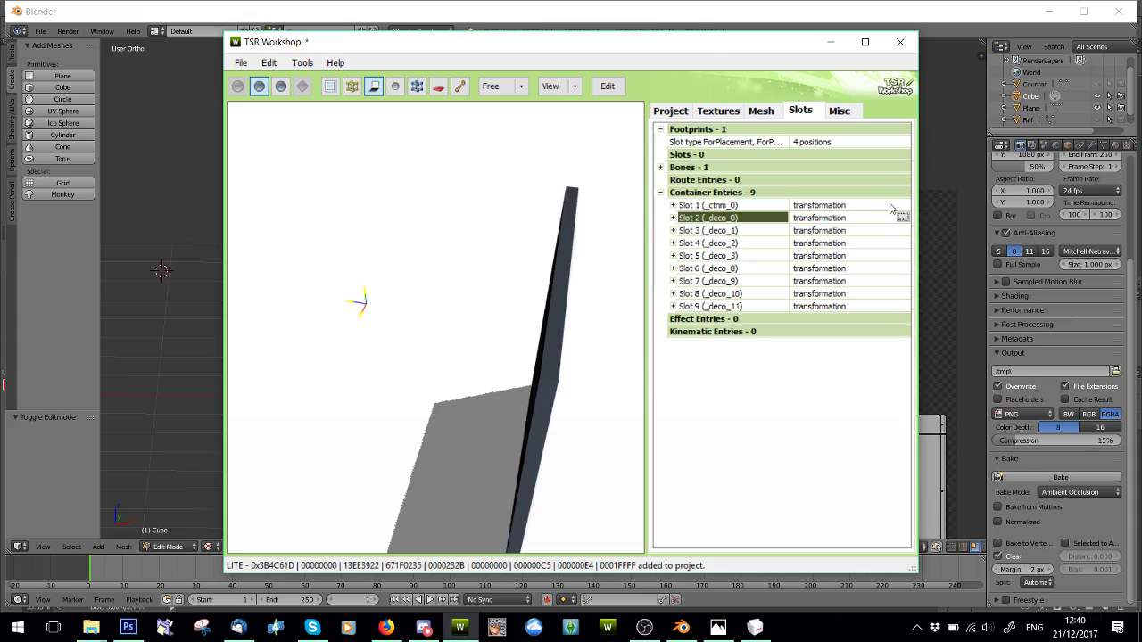
pyautogui.rightClick(826, 222)
pyautogui.click(844, 246)
pyautogui.rightClick(829, 221)
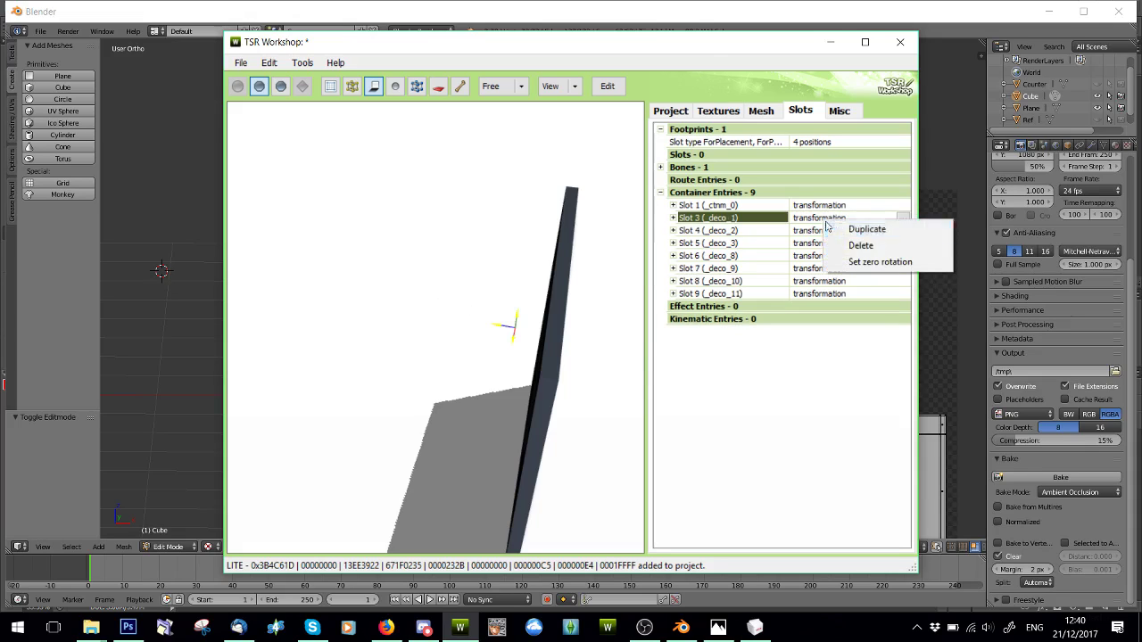
pyautogui.click(843, 247)
pyautogui.rightClick(827, 219)
pyautogui.click(843, 246)
pyautogui.rightClick(826, 219)
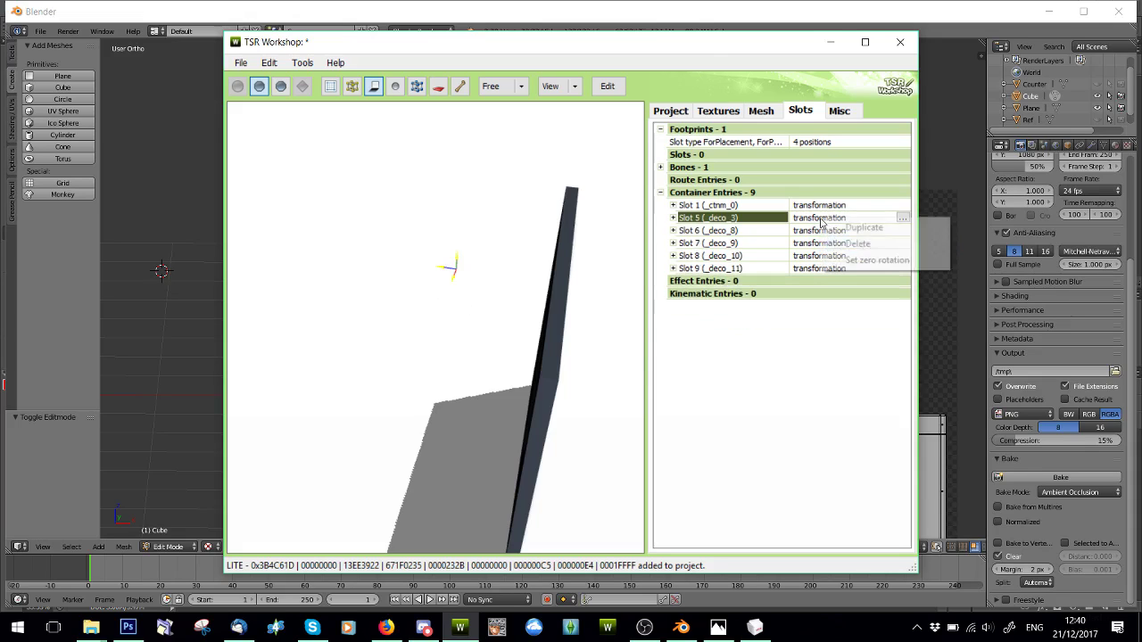
pyautogui.click(838, 244)
pyautogui.rightClick(825, 220)
pyautogui.click(844, 245)
pyautogui.rightClick(824, 221)
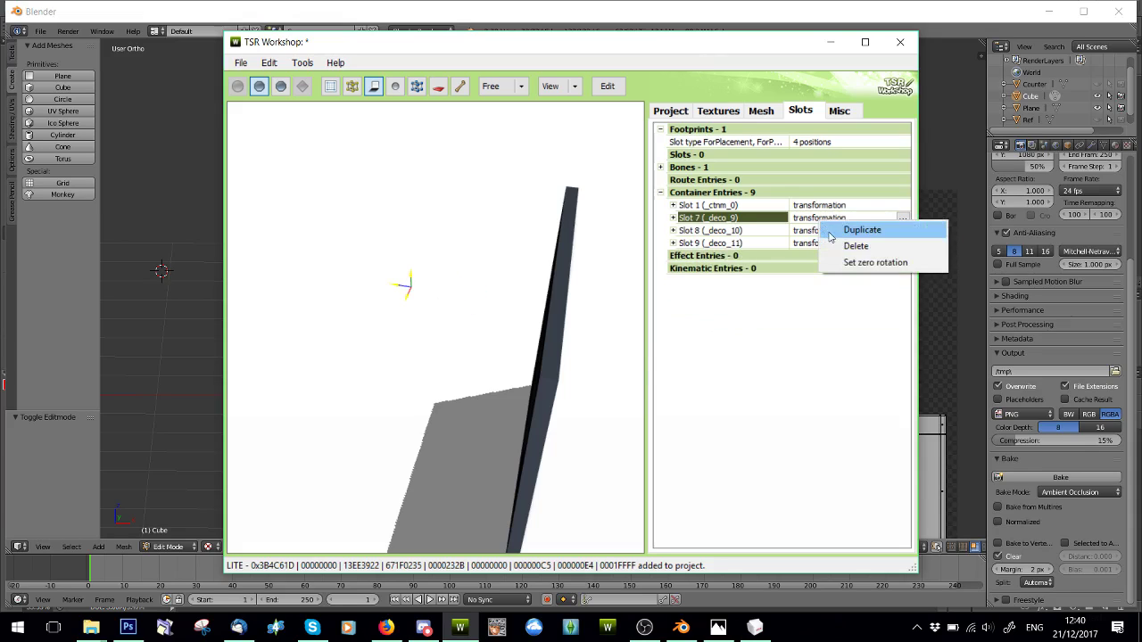
pyautogui.click(843, 245)
pyautogui.rightClick(825, 221)
pyautogui.click(843, 244)
pyautogui.rightClick(824, 219)
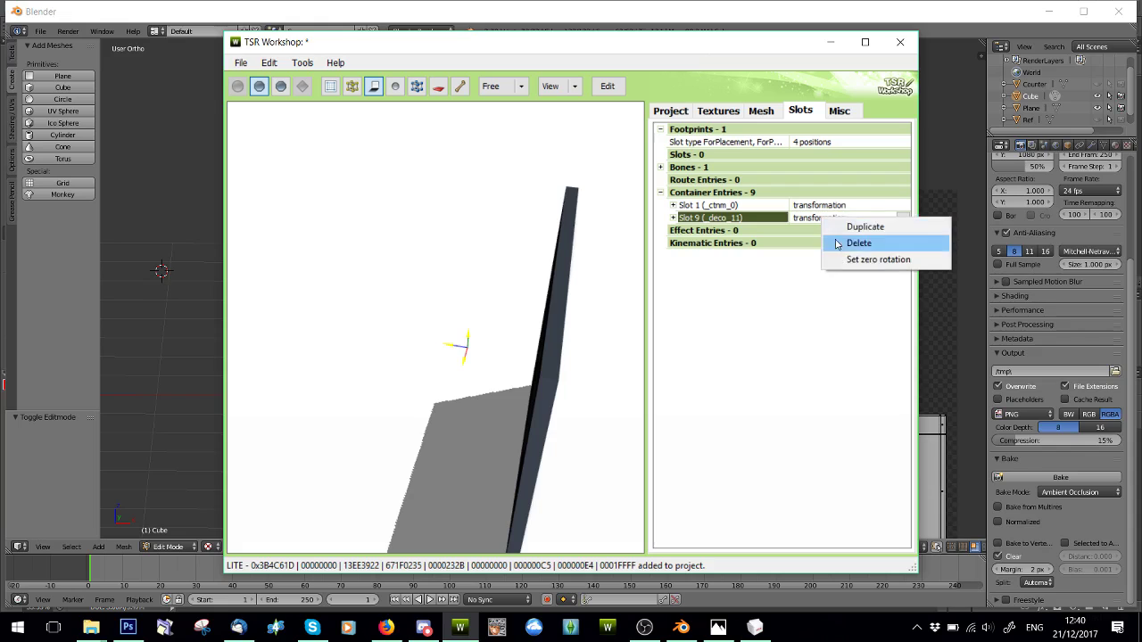
pyautogui.click(840, 245)
# - Duplicate container slot 1 (_ctnm_0) twice to create two new deco slots
pyautogui.click(818, 208)
pyautogui.rightClick(817, 209)
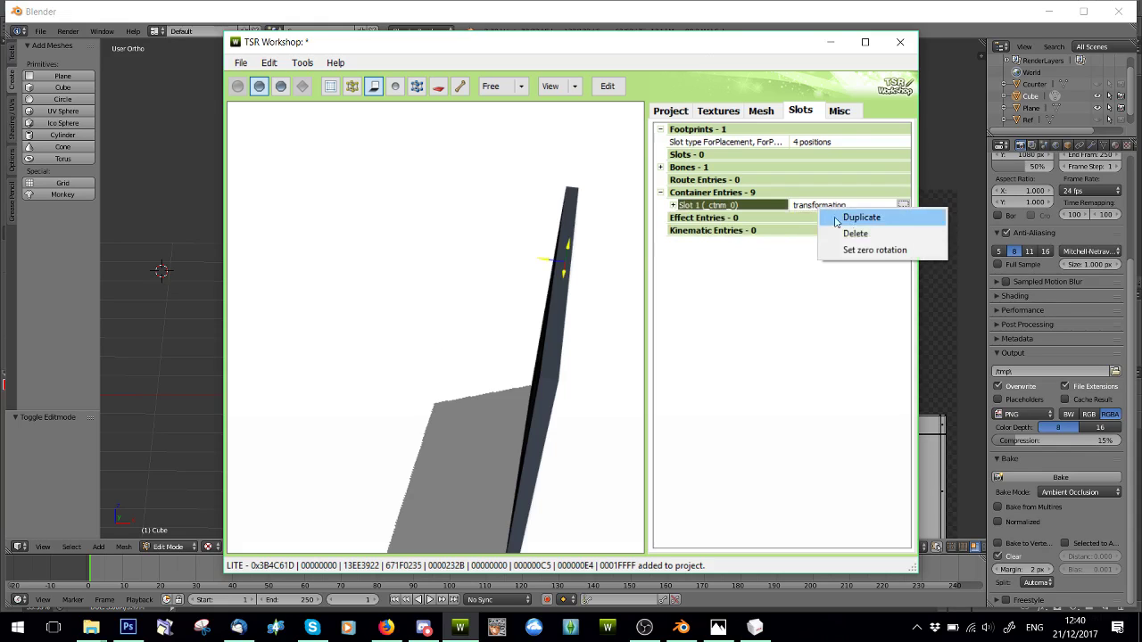
pyautogui.click(858, 219)
pyautogui.click(614, 362)
pyautogui.moveTo(647, 332); pyautogui.dragTo(646, 274)
pyautogui.click(821, 206)
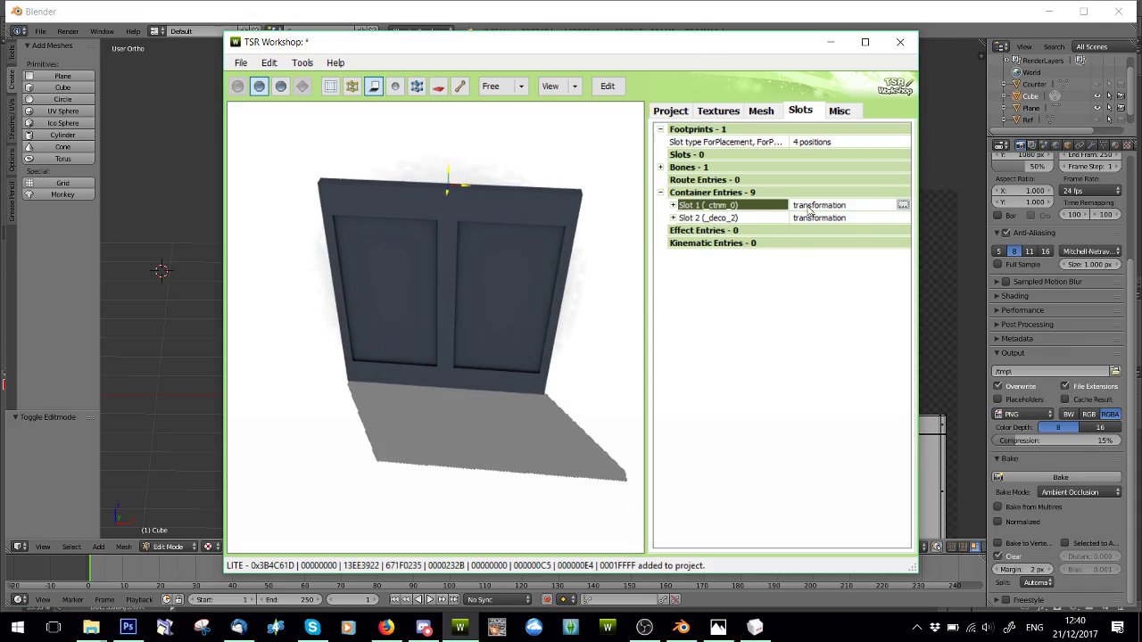
pyautogui.rightClick(809, 211)
pyautogui.click(839, 217)
pyautogui.click(620, 362)
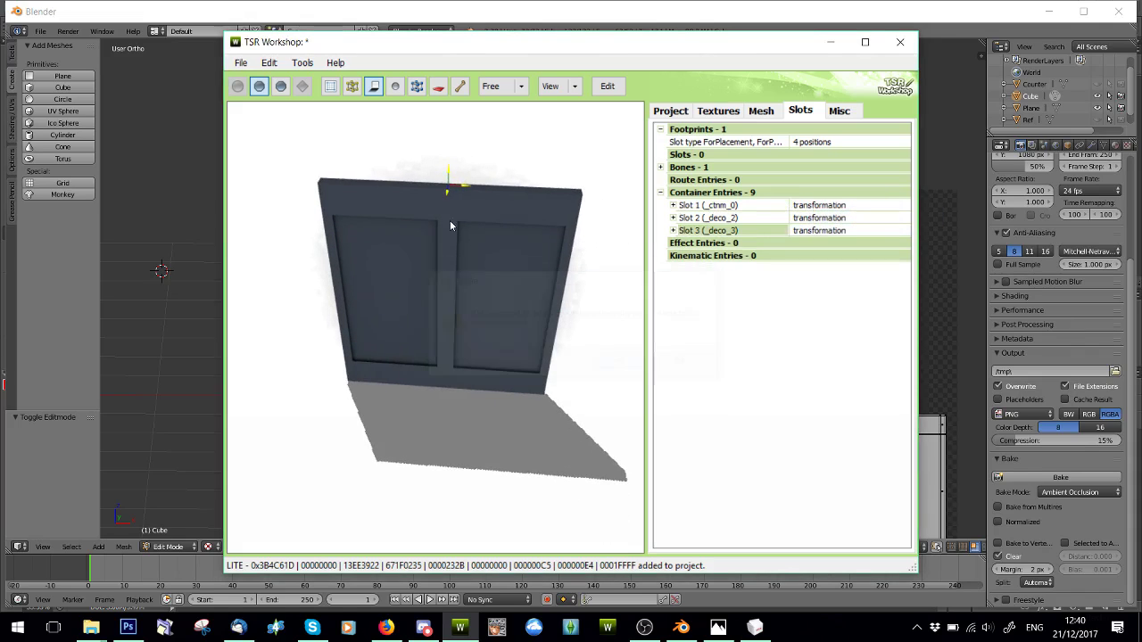
# - Review the project's object, misc, slot, mesh and texture settings
pyautogui.moveTo(460, 192); pyautogui.dragTo(596, 190)
pyautogui.click(670, 112)
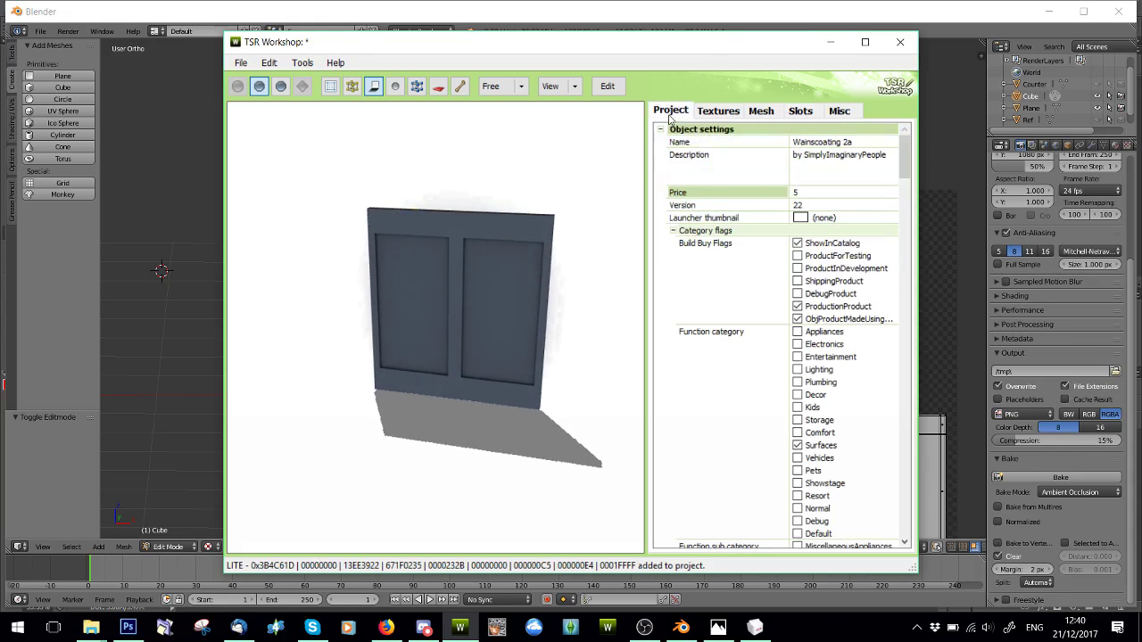
pyautogui.moveTo(901, 141); pyautogui.dragTo(852, 142)
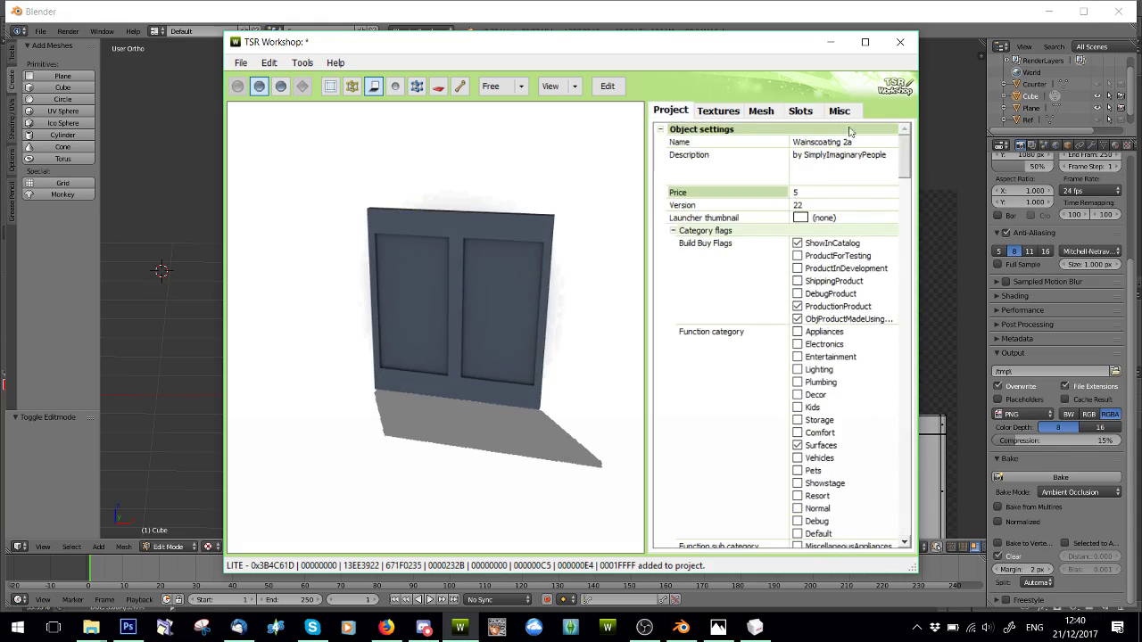
pyautogui.click(840, 111)
pyautogui.click(801, 114)
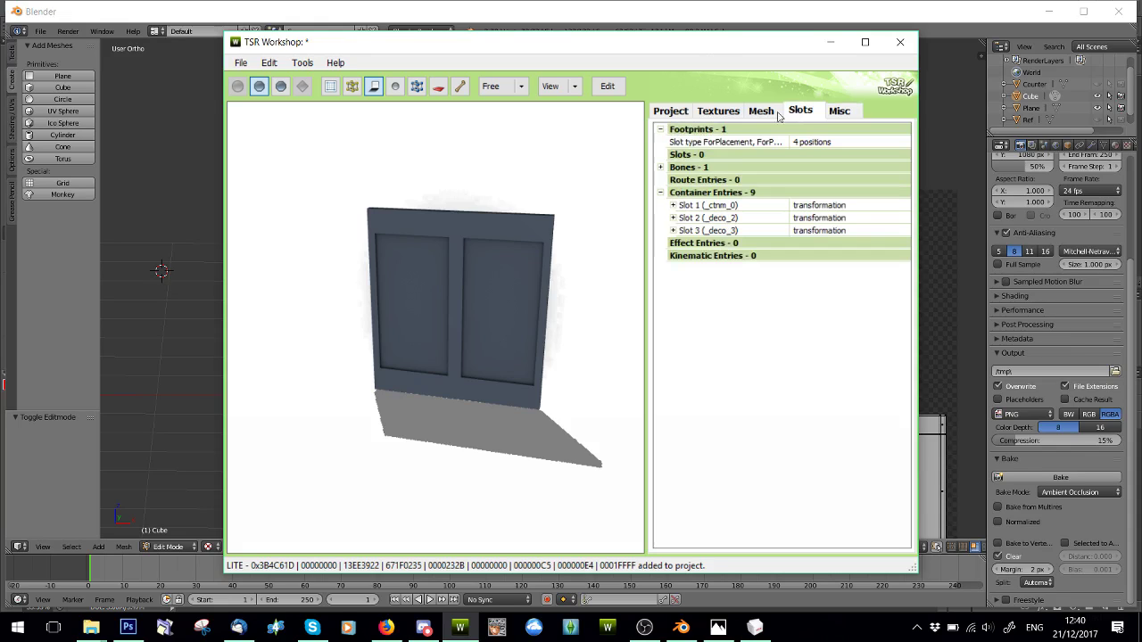
pyautogui.click(762, 114)
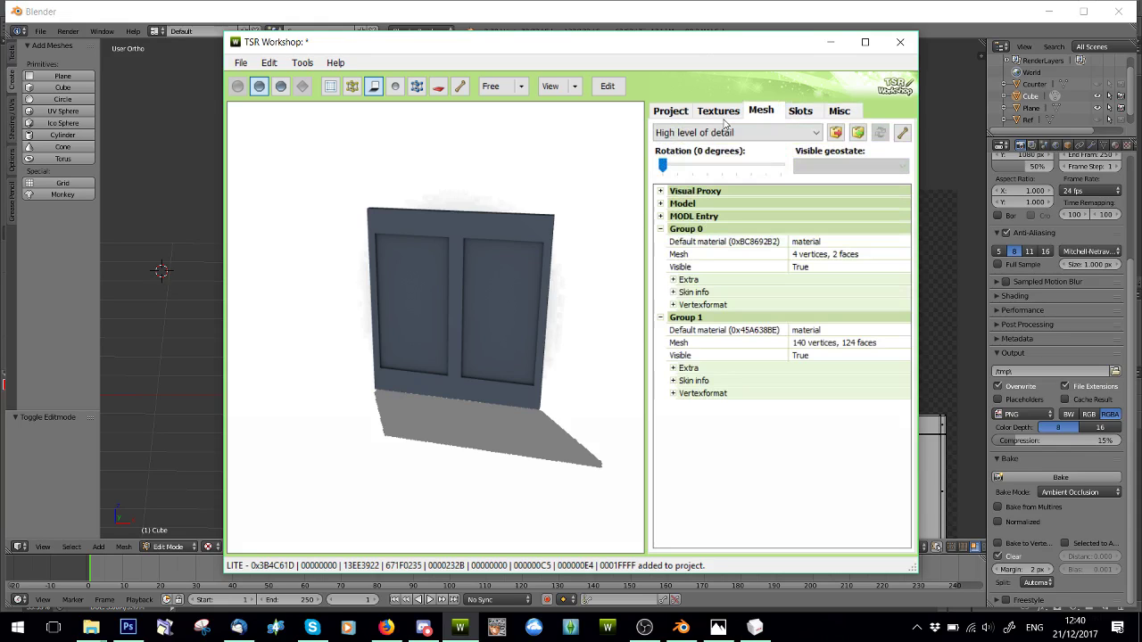
pyautogui.click(721, 114)
pyautogui.click(268, 62)
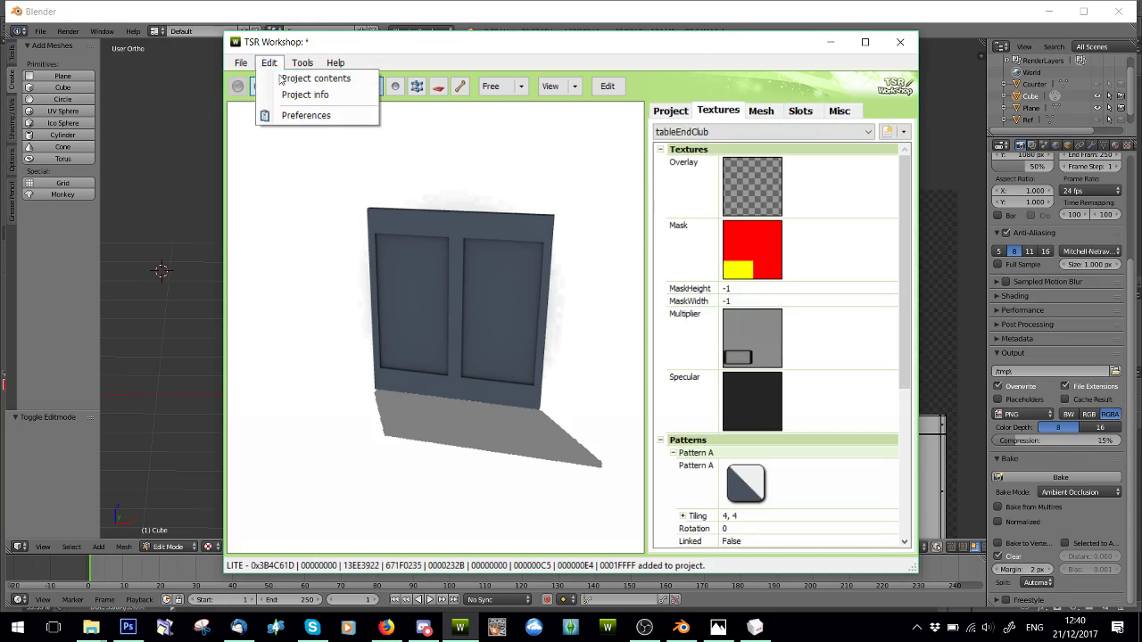
pyautogui.click(676, 114)
pyautogui.click(719, 111)
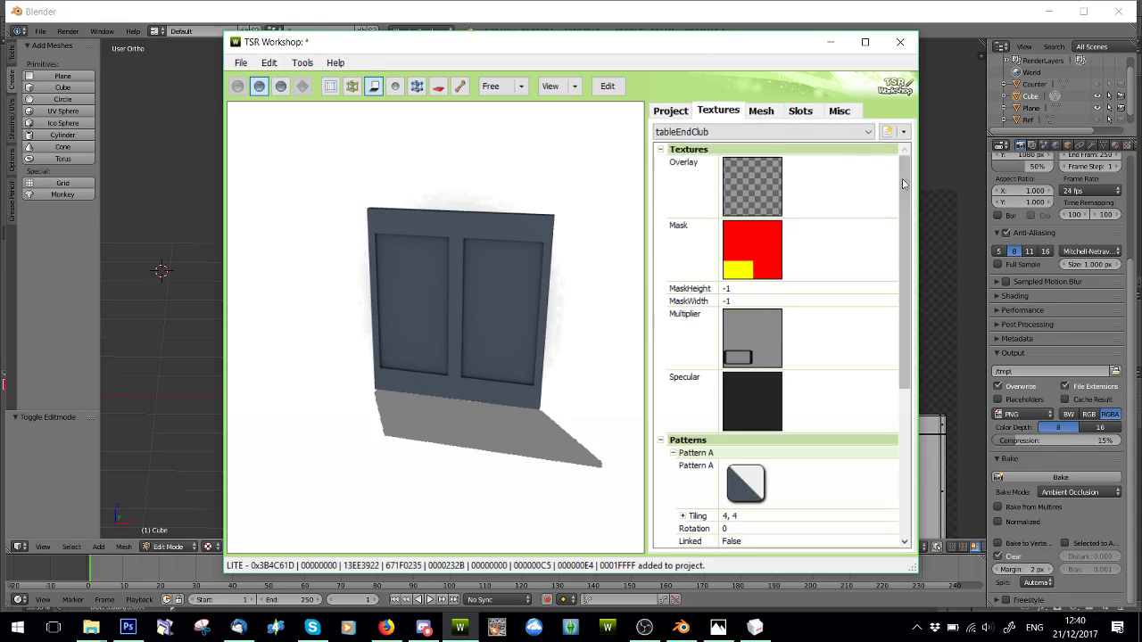
# - Set the rotation of Pattern B to 90 and check the wainscoting panel in the preview
pyautogui.scroll(-6, 902, 379)
pyautogui.moveTo(461, 327); pyautogui.dragTo(496, 335)
pyautogui.scroll(2, 465, 280)
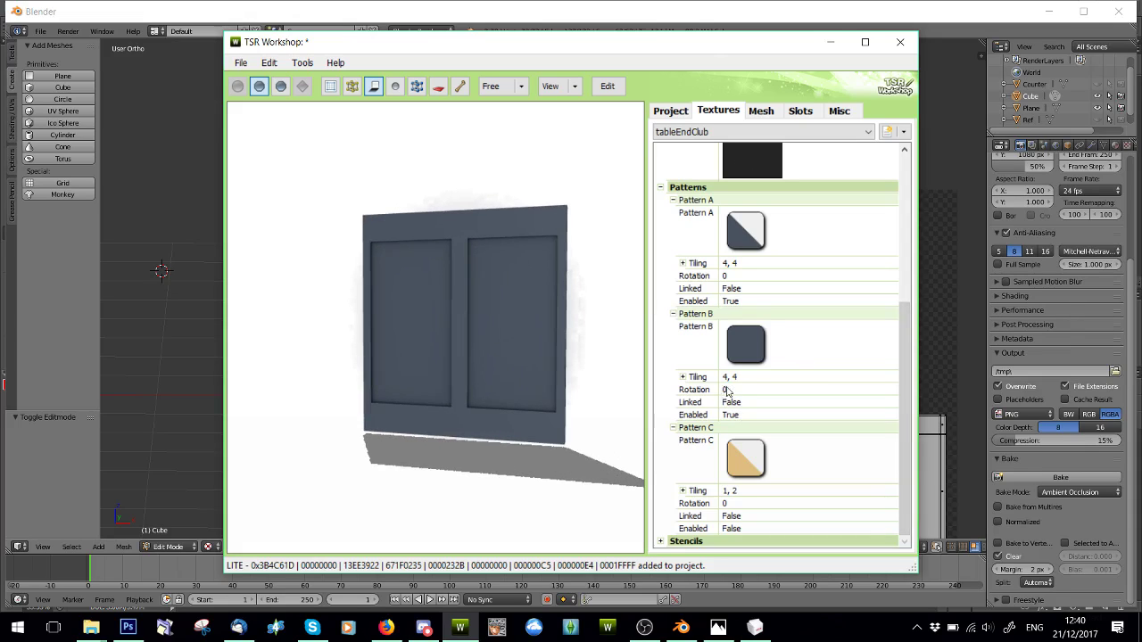
pyautogui.write('90')
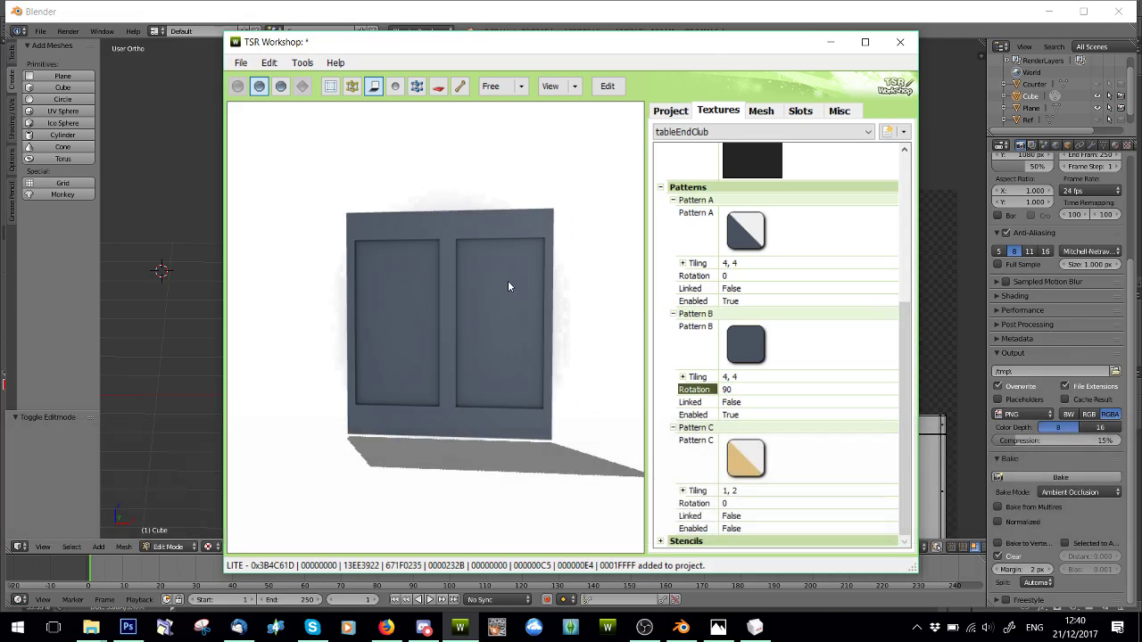
pyautogui.moveTo(509, 286); pyautogui.dragTo(472, 306)
# - Select every resource in the project contents and start exporting them to a package
pyautogui.click(269, 64)
pyautogui.click(288, 78)
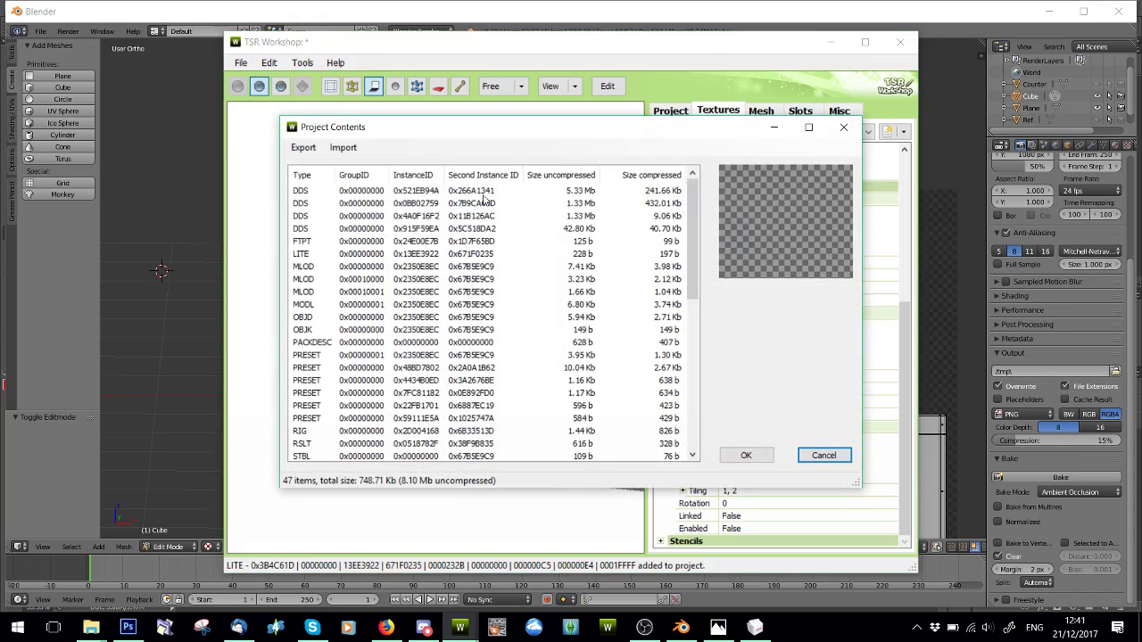
pyautogui.click(483, 202)
pyautogui.scroll(-8, 502, 289)
pyautogui.keyDown('shift'); pyautogui.click(420, 444); pyautogui.keyUp('shift')
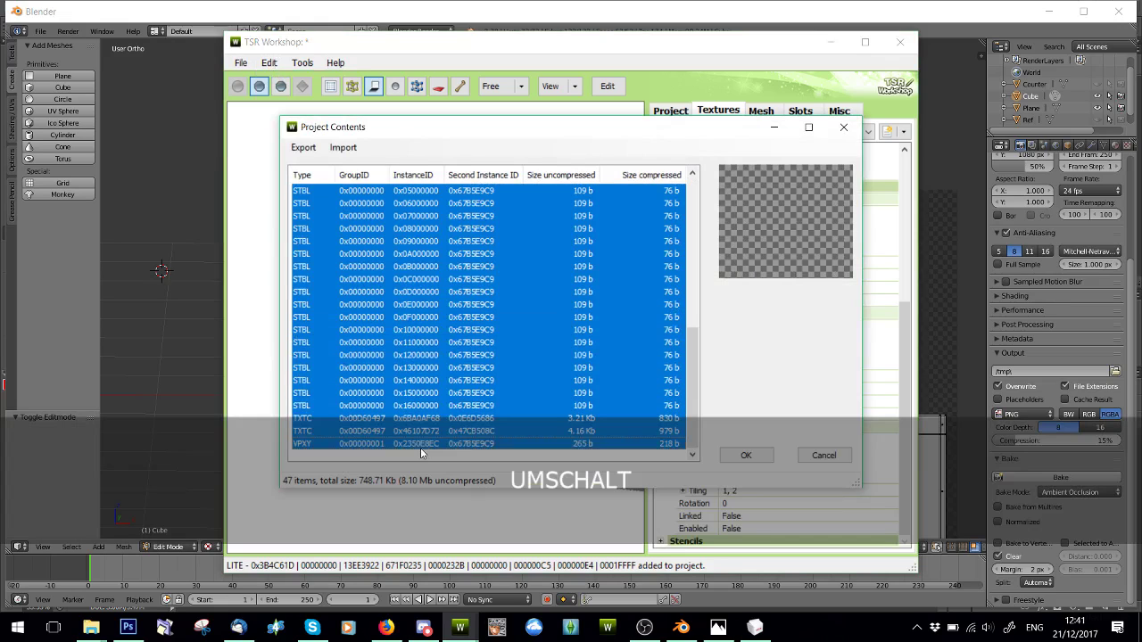
pyautogui.click(303, 149)
pyautogui.click(307, 162)
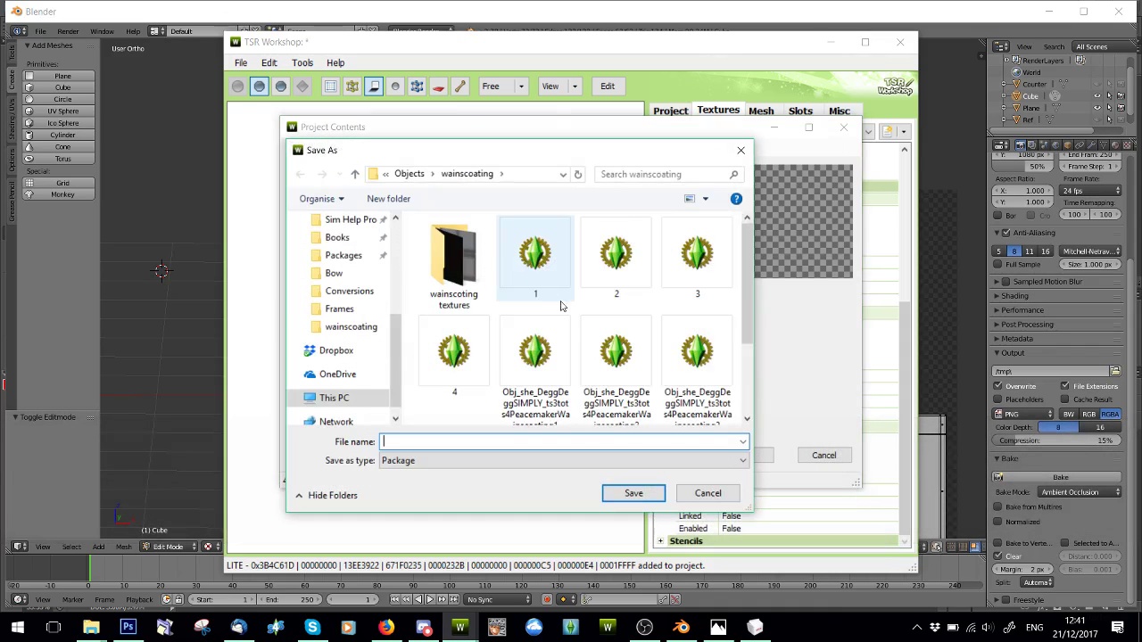
# - Save the exported package in the wainscoating folder as Obj_she_SIMPLYWainscoating2a
pyautogui.write('O')
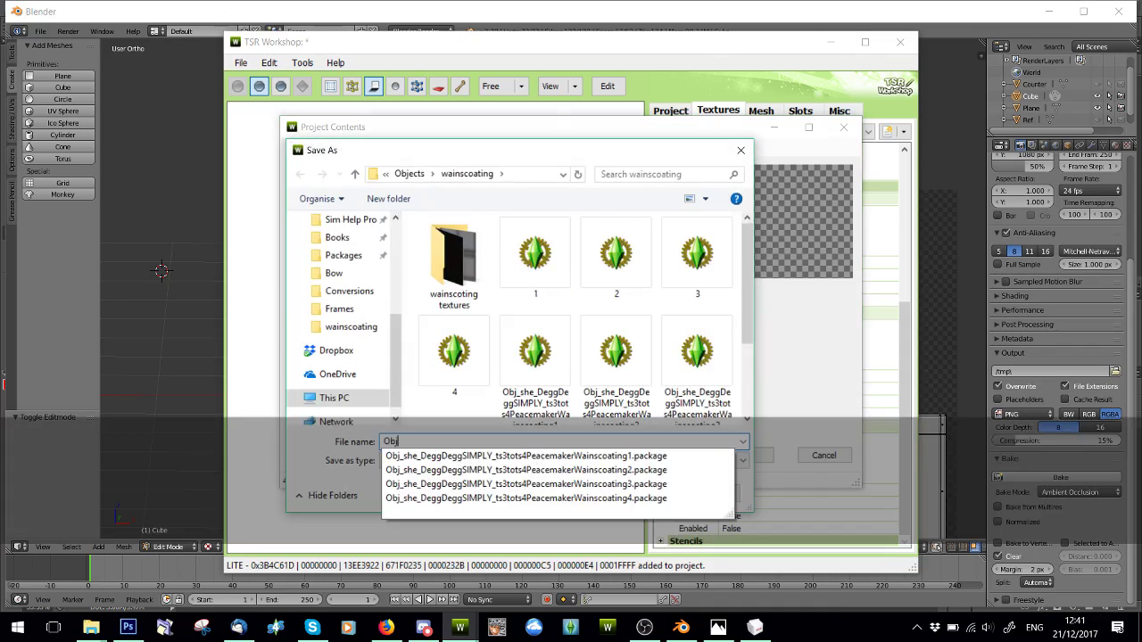
pyautogui.write('bj_she_SIMPLY')
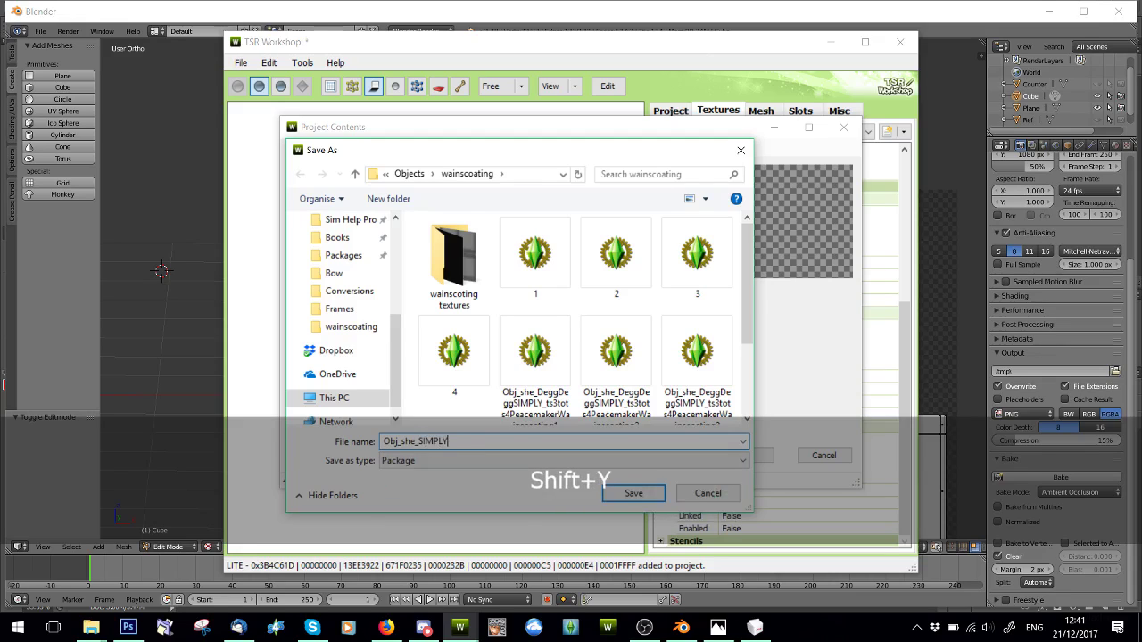
pyautogui.write('Wainscoating2')
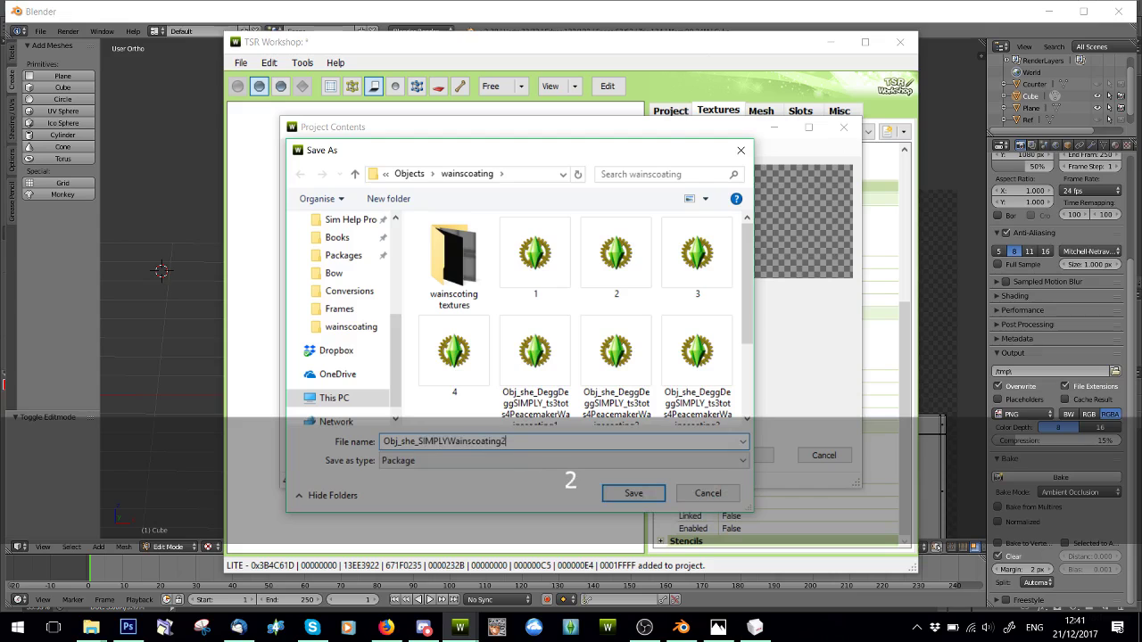
pyautogui.press('Return')
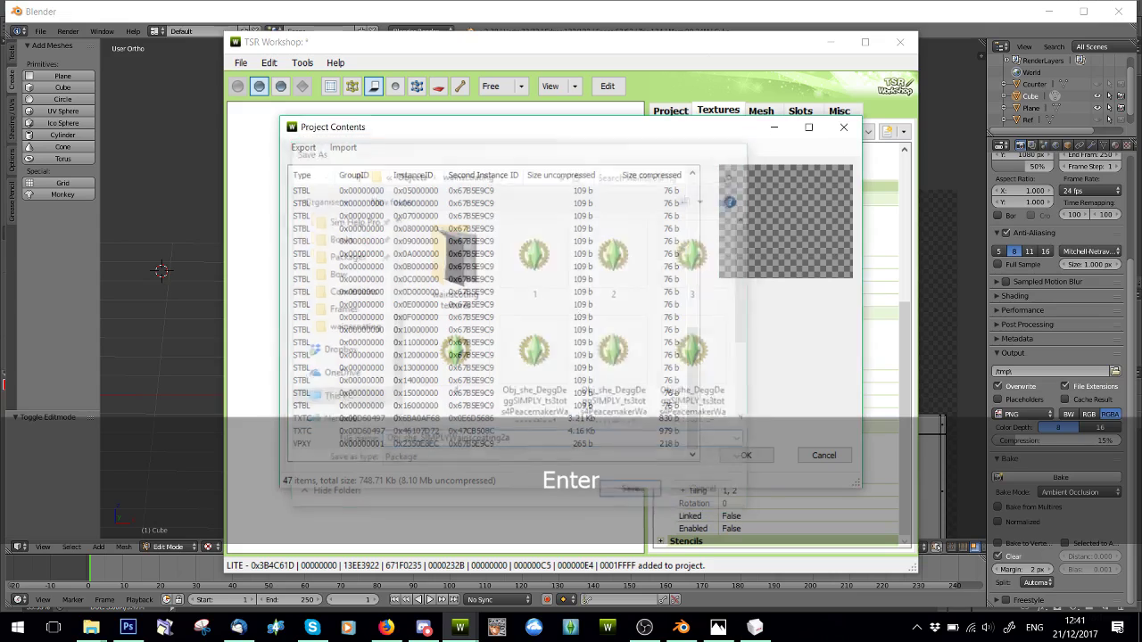
pyautogui.click(610, 358)
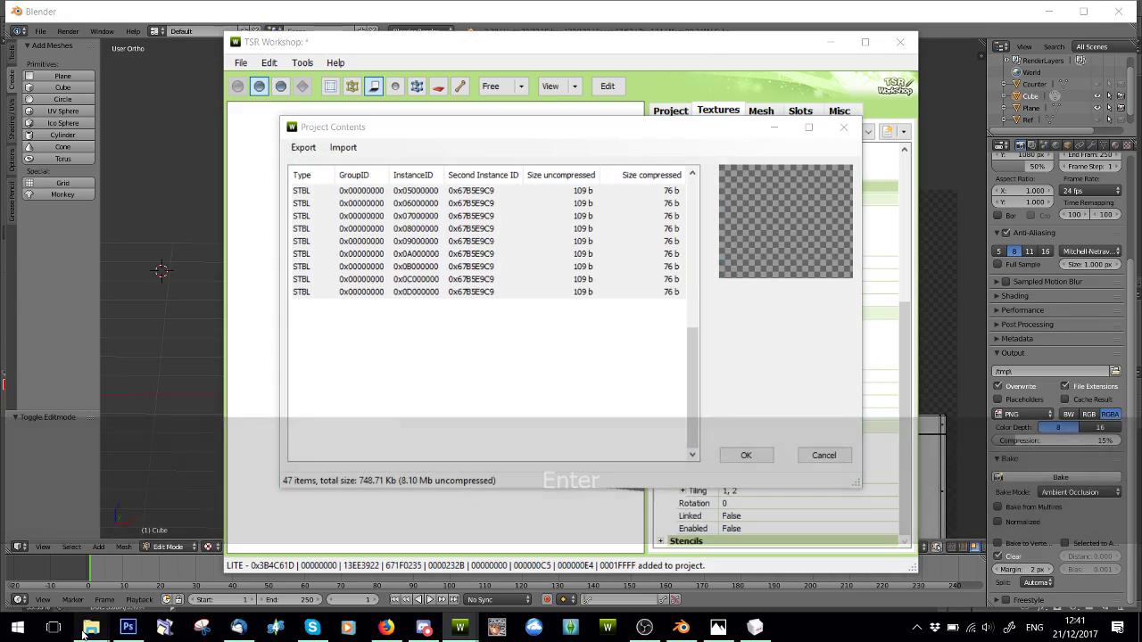
# - Switch to File Explorer, go to the wainscoating folder and open the Obj_she_SIMPLYWainscoating2a package in s3pe
pyautogui.moveTo(91, 627)
pyautogui.click(312, 553)
pyautogui.click(84, 387)
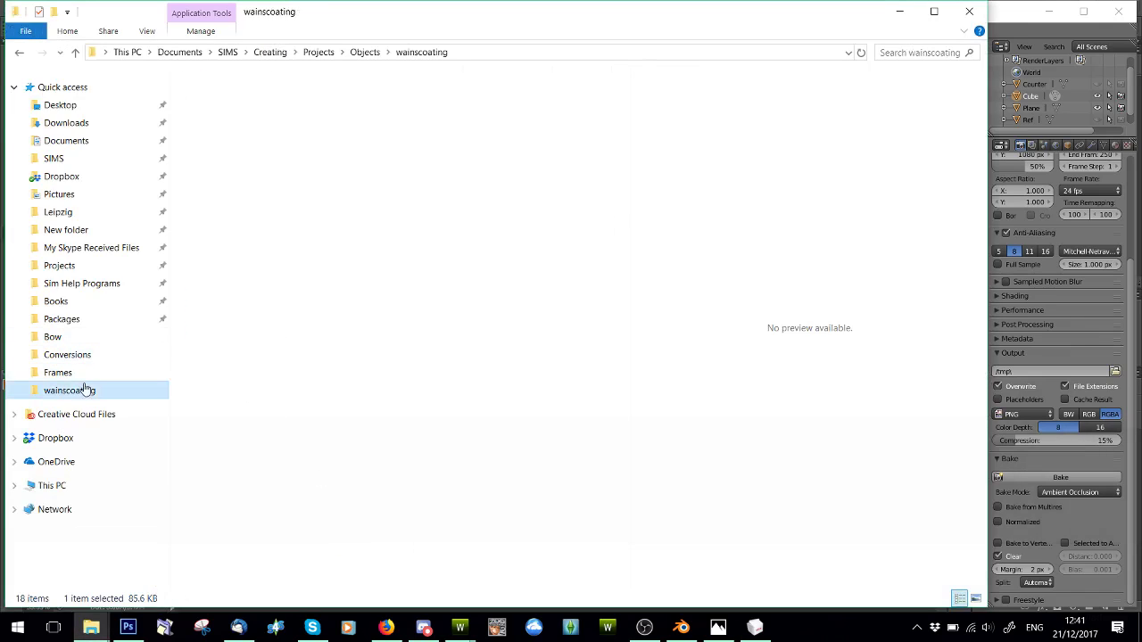
pyautogui.scroll(-3, 352, 279)
pyautogui.scroll(-3, 353, 279)
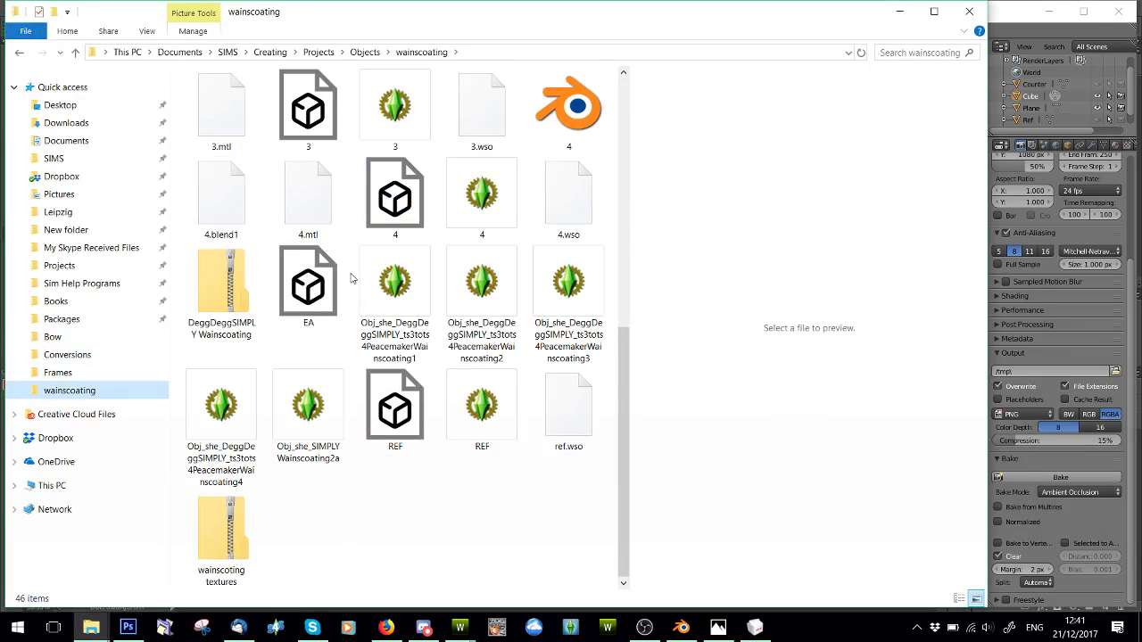
pyautogui.doubleClick(308, 411)
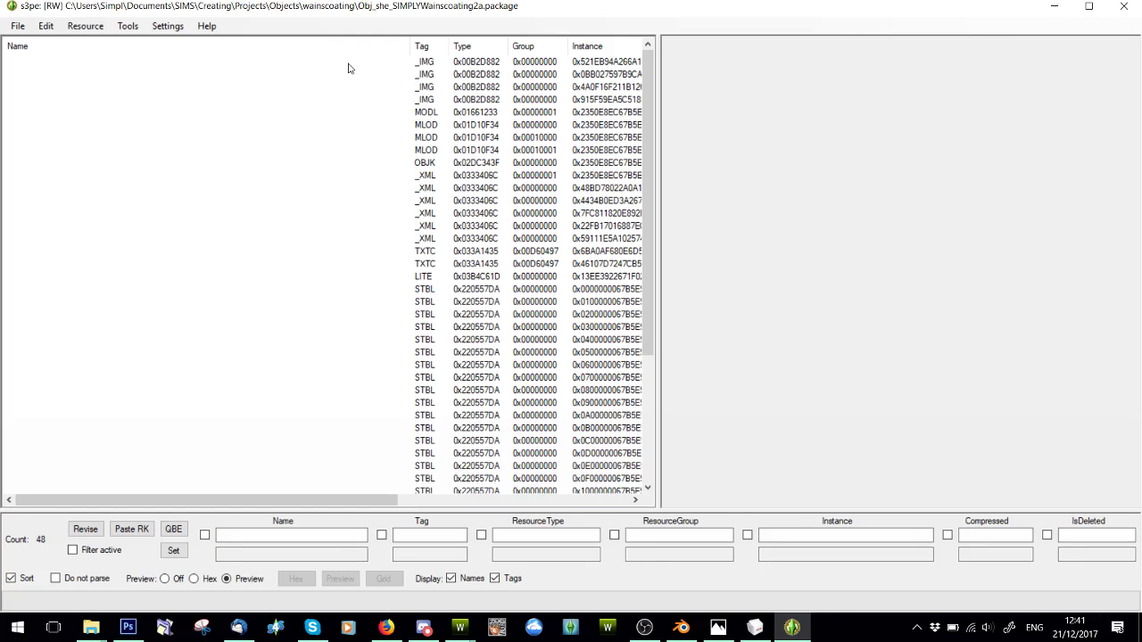
# - Preview the four _IMG resources of the package one after another
pyautogui.click(443, 63)
pyautogui.click(436, 76)
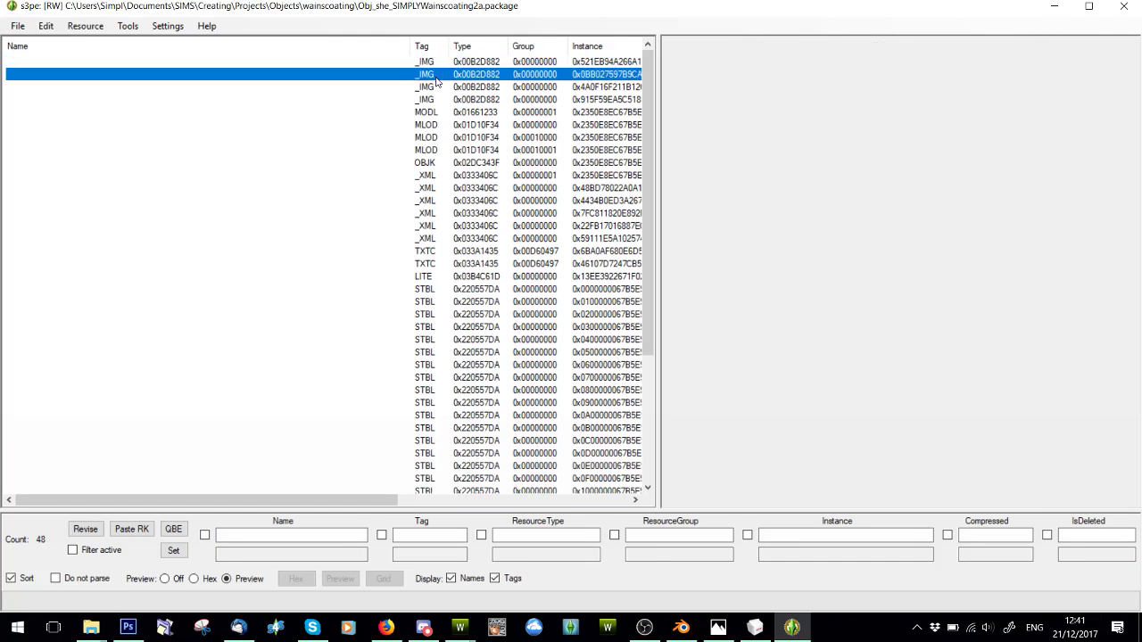
pyautogui.click(435, 87)
pyautogui.click(431, 100)
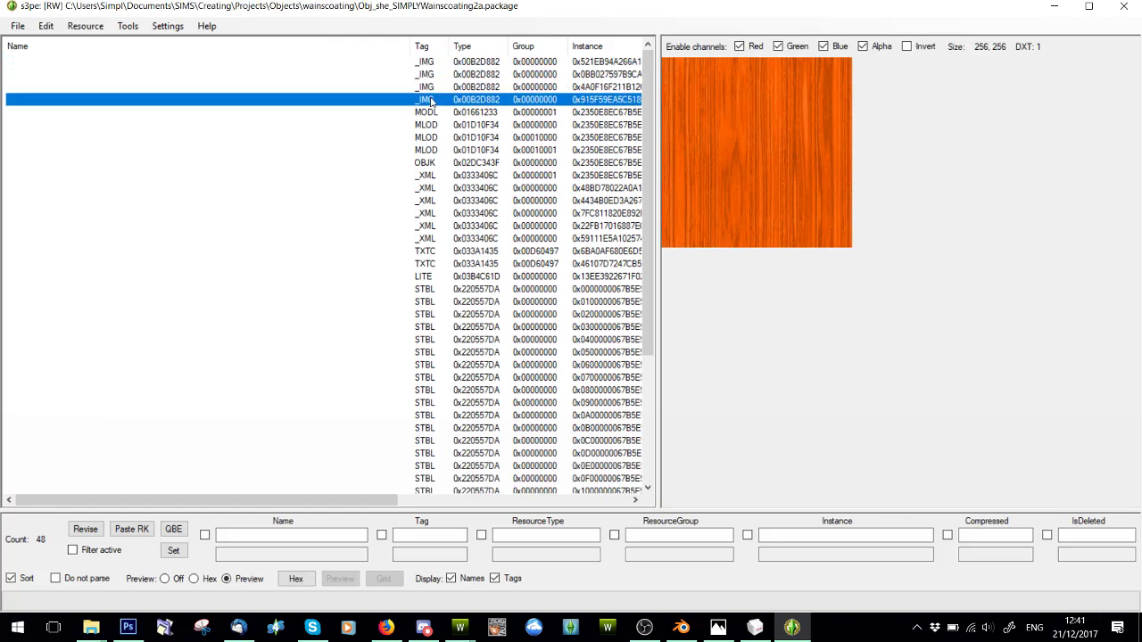
# - Delete the fourth _IMG resource, the orange wood texture, and close the package with its changes saved
pyautogui.press('Delete')
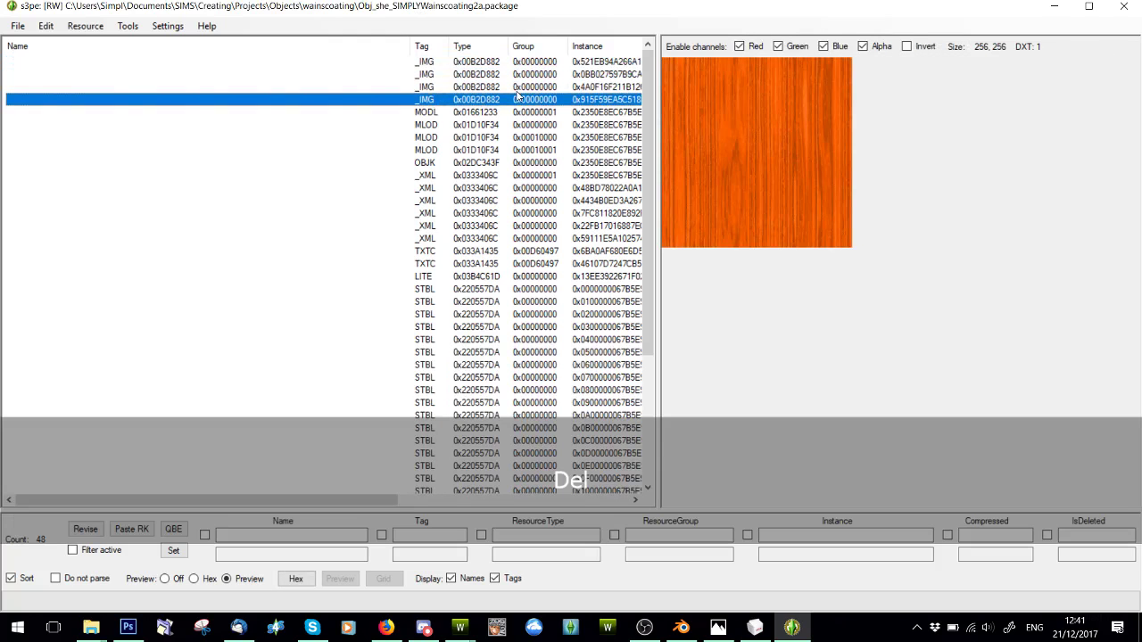
pyautogui.click(1123, 6)
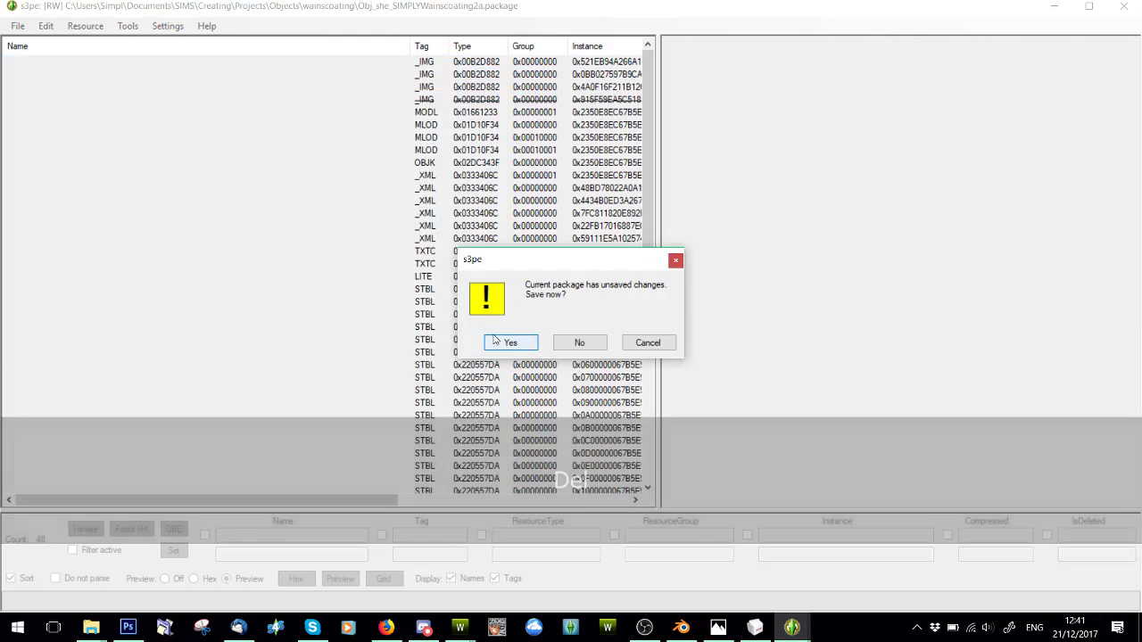
pyautogui.click(497, 342)
# - Open the Sim Help Programs folder in a second File Explorer window and run the Obj_she_SIMPLYWainscoating2a package through s3rc
pyautogui.moveTo(91, 628)
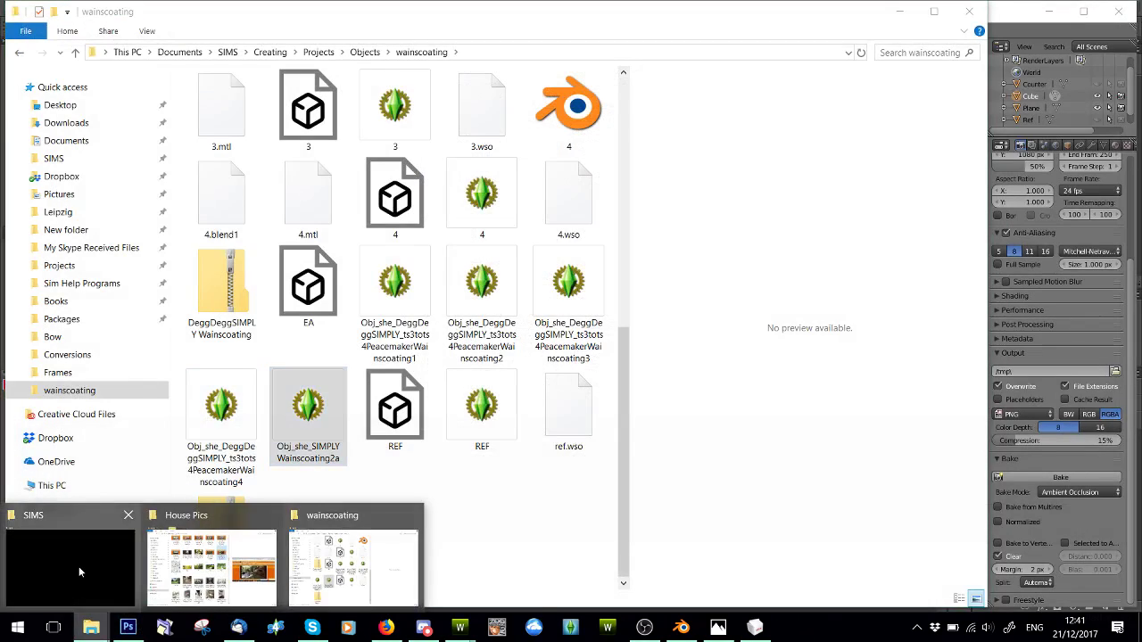
pyautogui.click(79, 572)
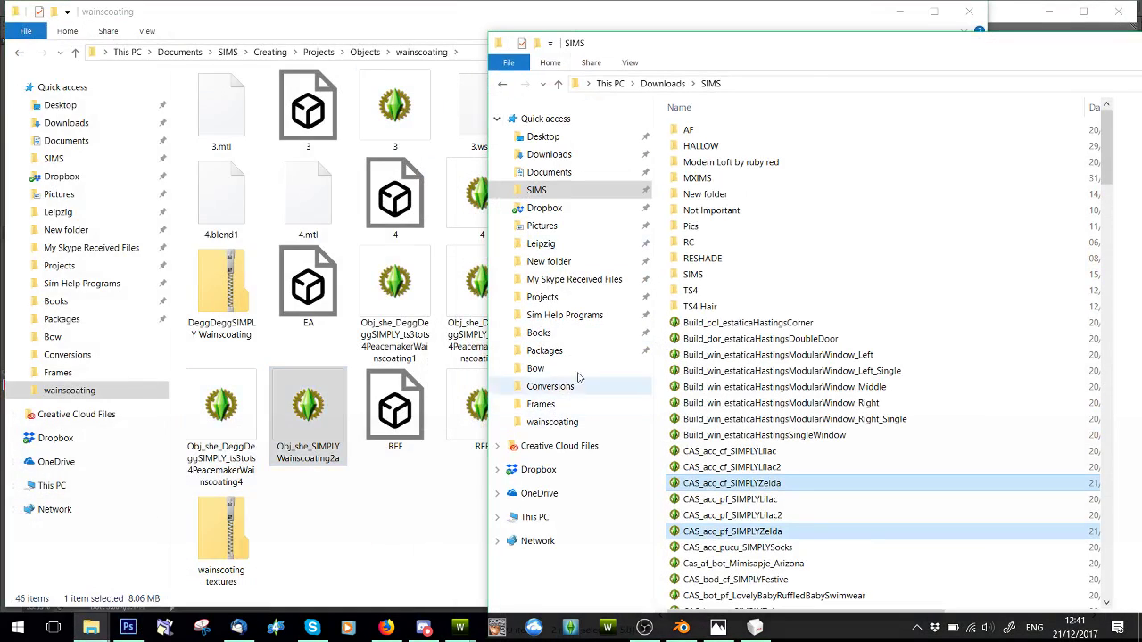
pyautogui.click(565, 315)
pyautogui.moveTo(751, 52); pyautogui.dragTo(760, 37)
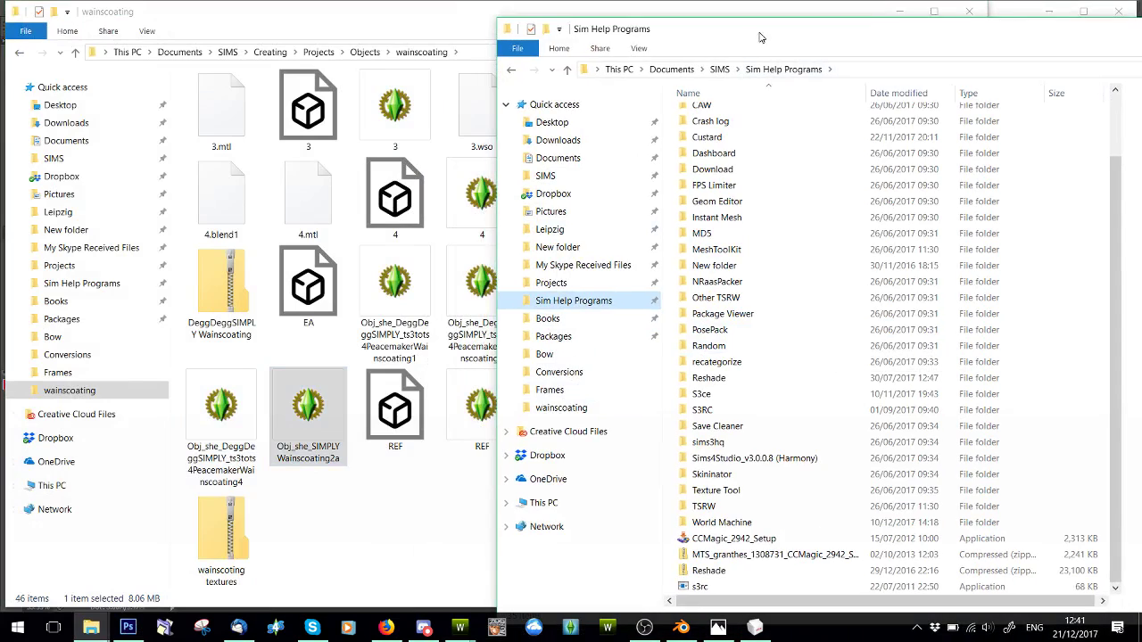
pyautogui.moveTo(308, 419); pyautogui.dragTo(701, 589)
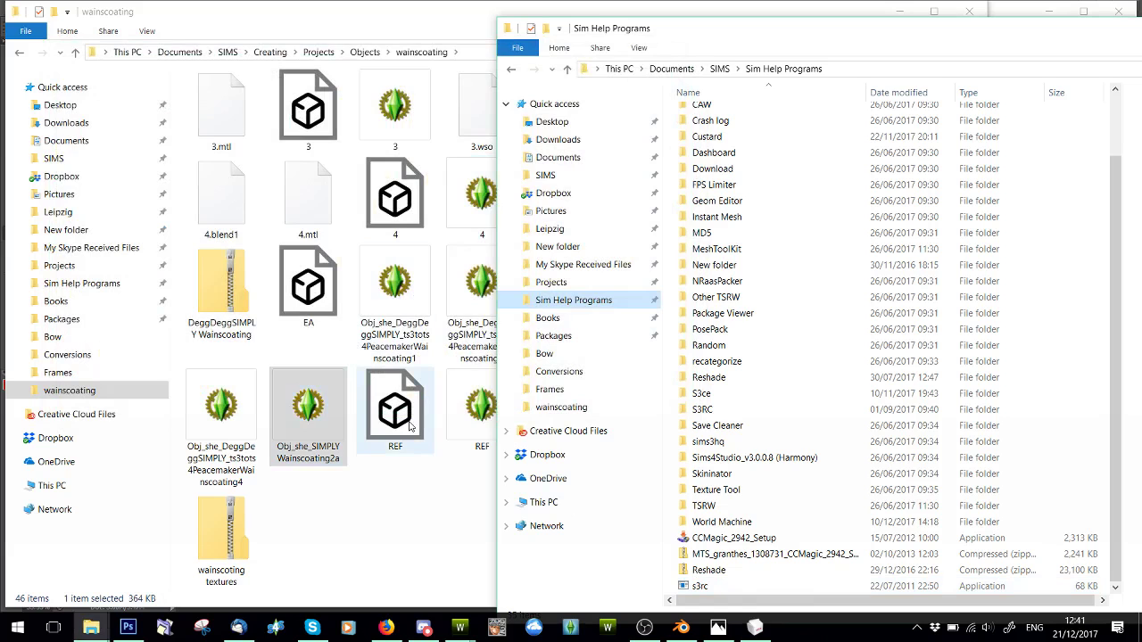
# - Switch to Blender, deselect the whole wainscoting mesh and return the panel to Object Mode
pyautogui.click(681, 628)
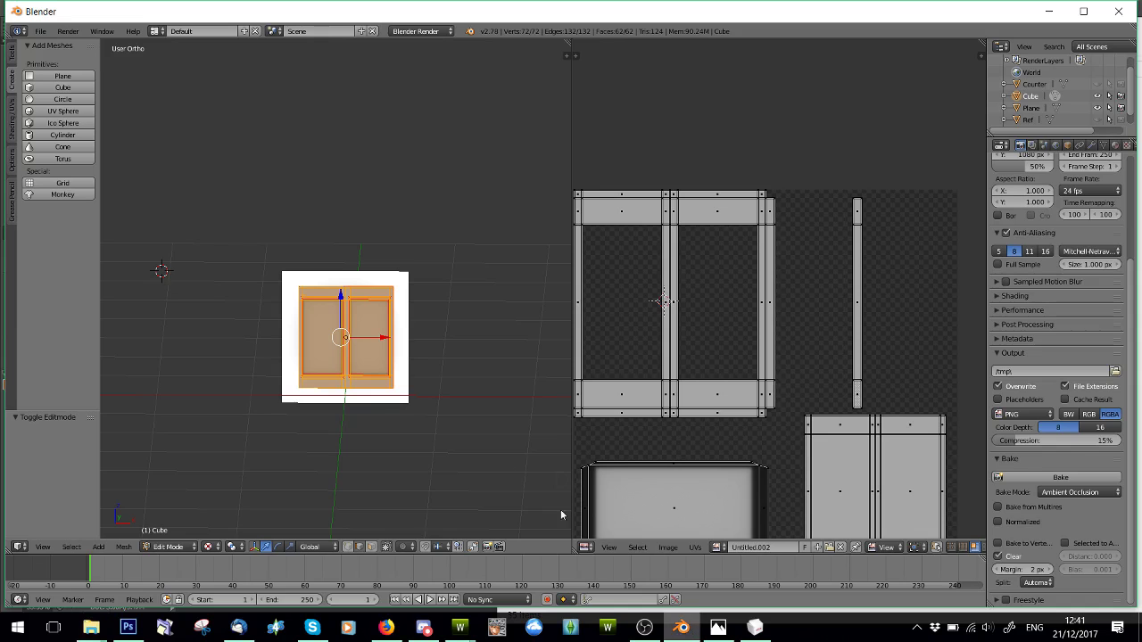
pyautogui.scroll(5, 368, 388)
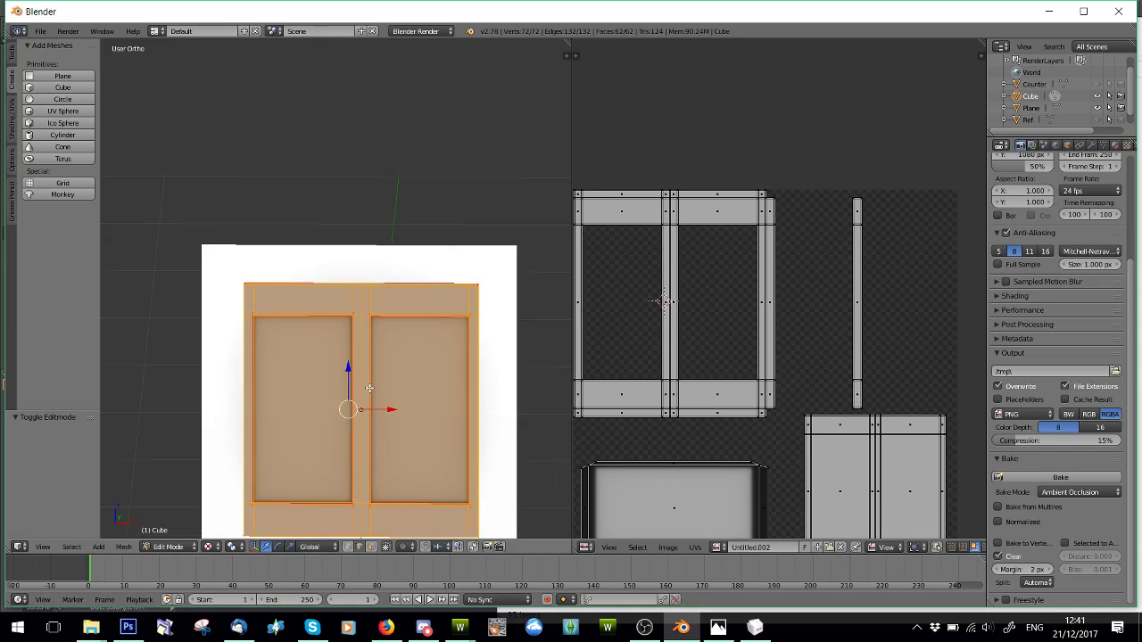
pyautogui.press('a')
pyautogui.keyDown('shift'); pyautogui.moveTo(369, 389); pyautogui.dragTo(366, 290, button='middle'); pyautogui.keyUp('shift')
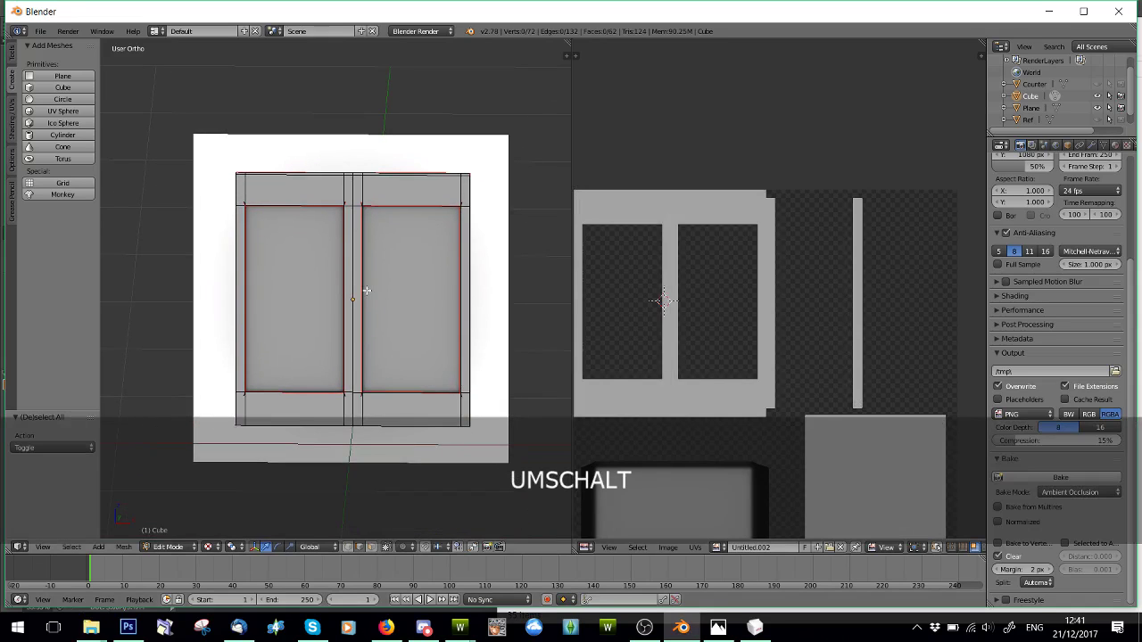
pyautogui.click(182, 550)
pyautogui.click(177, 538)
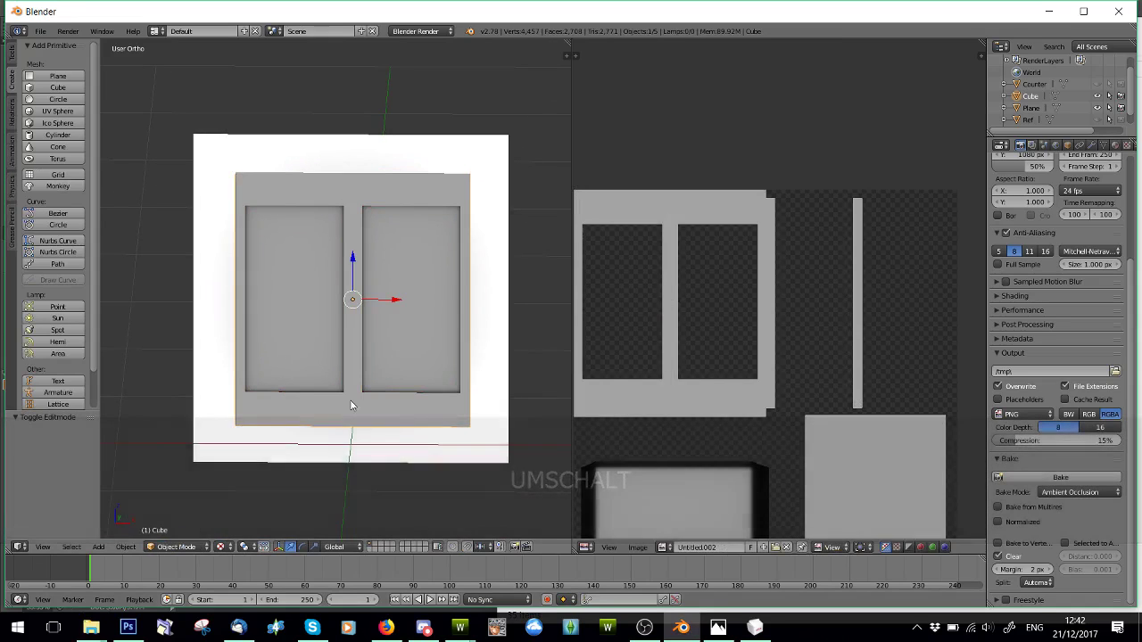
pyautogui.scroll(2, 339, 386)
pyautogui.scroll(-1, 360, 381)
pyautogui.keyDown('shift'); pyautogui.moveTo(359, 381); pyautogui.dragTo(318, 375, button='middle'); pyautogui.keyUp('shift')
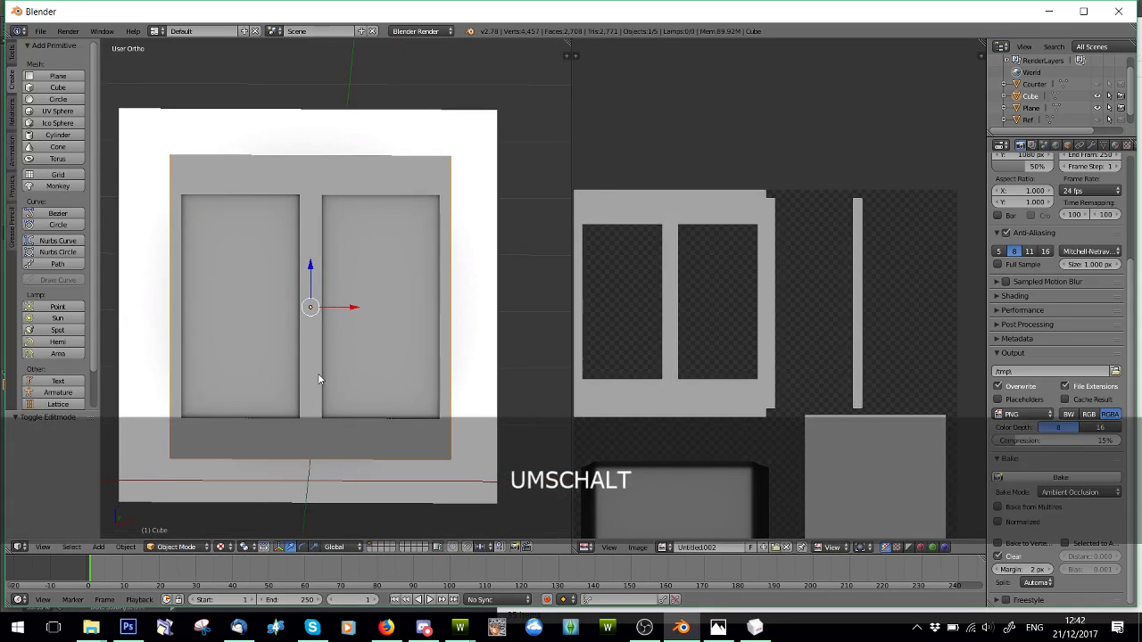
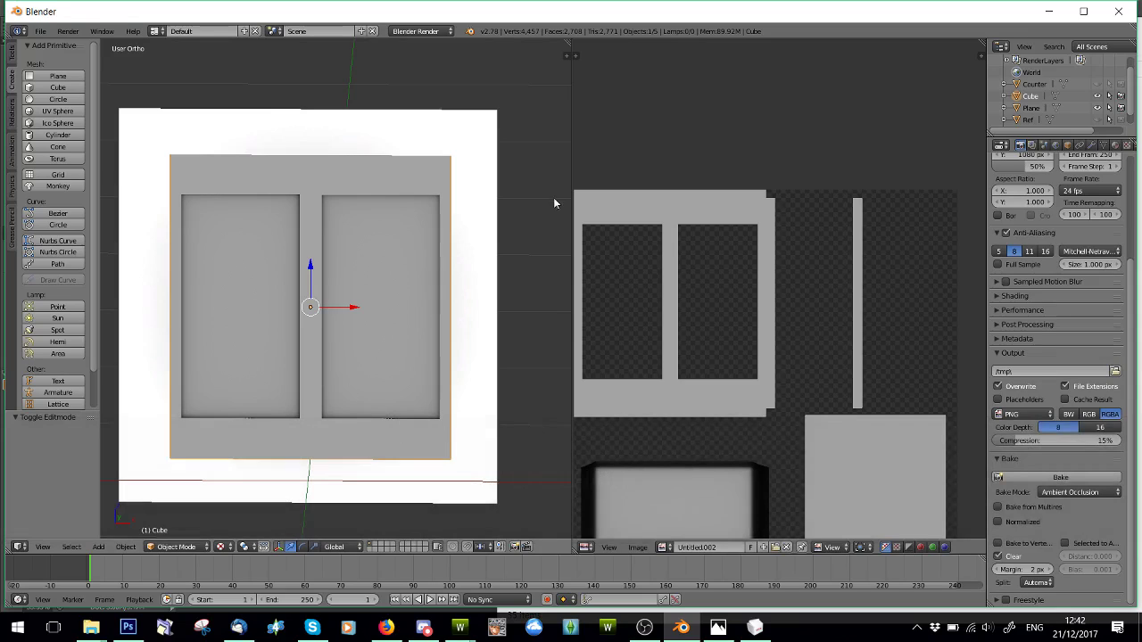
pyautogui.click(179, 546)
pyautogui.click(183, 527)
pyautogui.scroll(1, 435, 327)
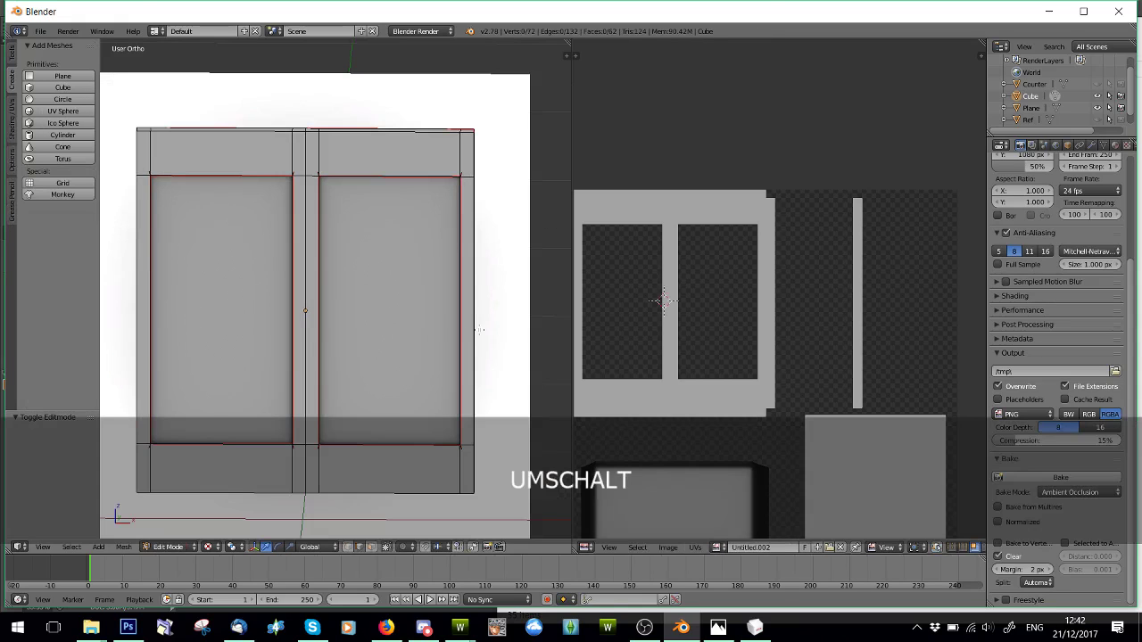
pyautogui.moveTo(473, 299); pyautogui.dragTo(374, 339, button='middle')
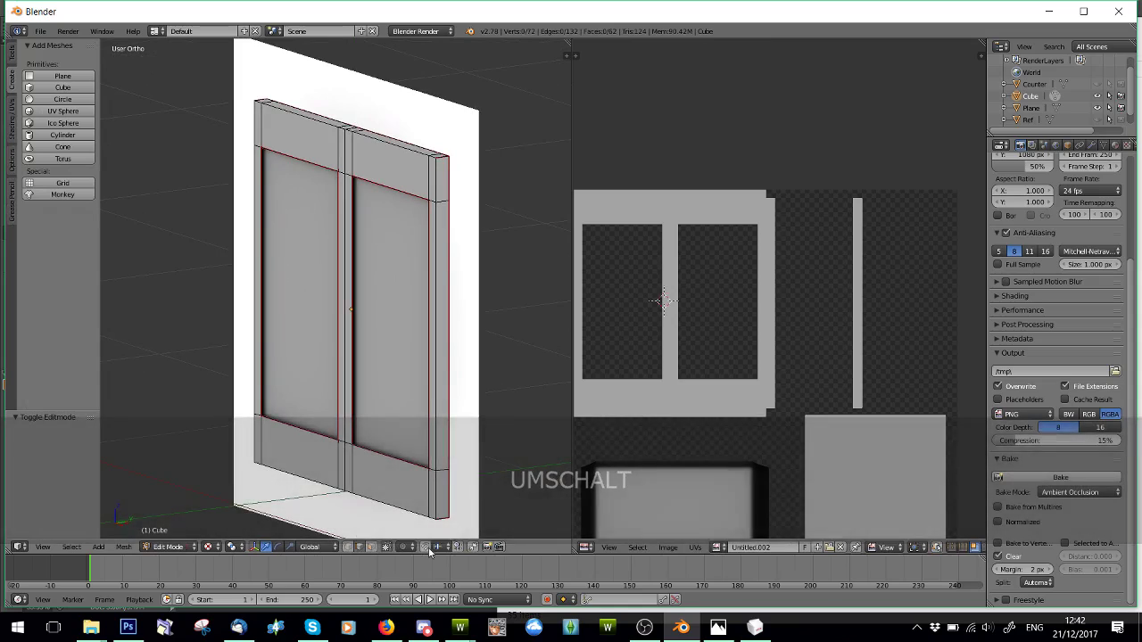
pyautogui.keyDown('shift'); pyautogui.click(360, 547); pyautogui.keyUp('shift')
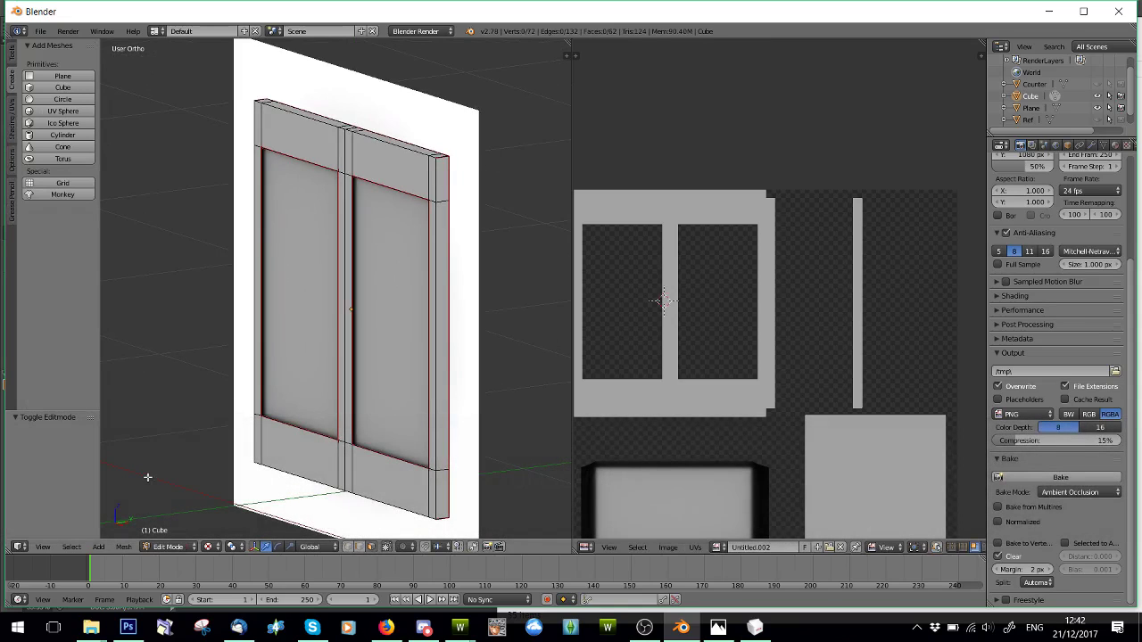
pyautogui.click(161, 547)
pyautogui.click(169, 529)
# - Duplicate the wainscoting panel object Cube twice in place and hide both copies
pyautogui.moveTo(298, 358); pyautogui.dragTo(375, 324, button='middle')
pyautogui.rightClick(376, 319)
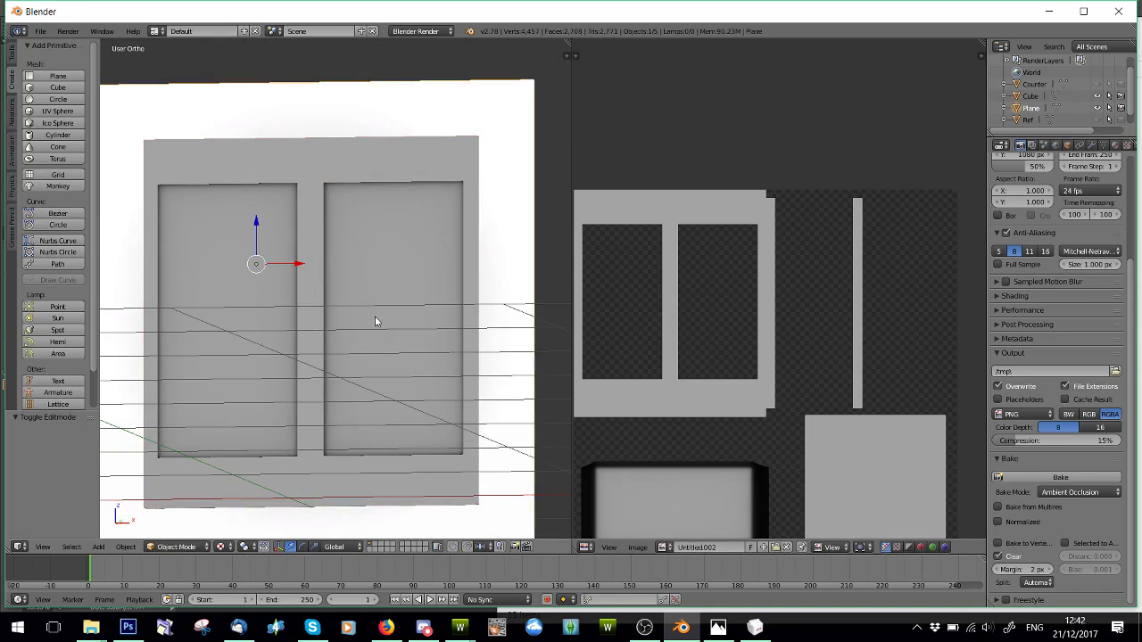
pyautogui.scroll(-4, 374, 317)
pyautogui.rightClick(352, 259)
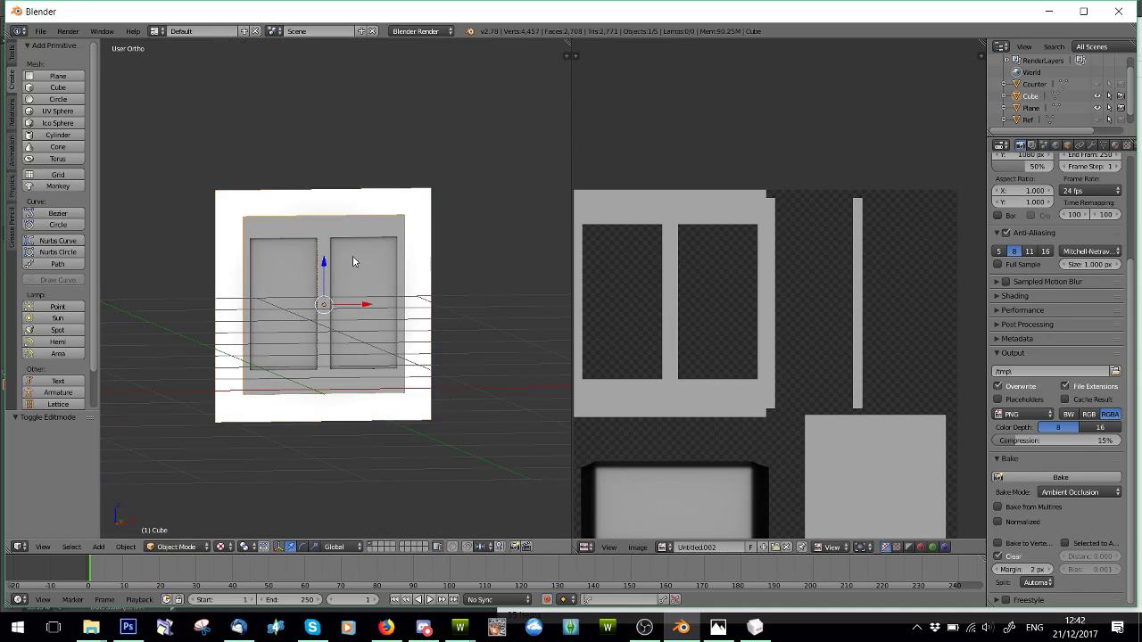
pyautogui.hotkey('shift', 'd')
pyautogui.hotkey('shift', 'd')
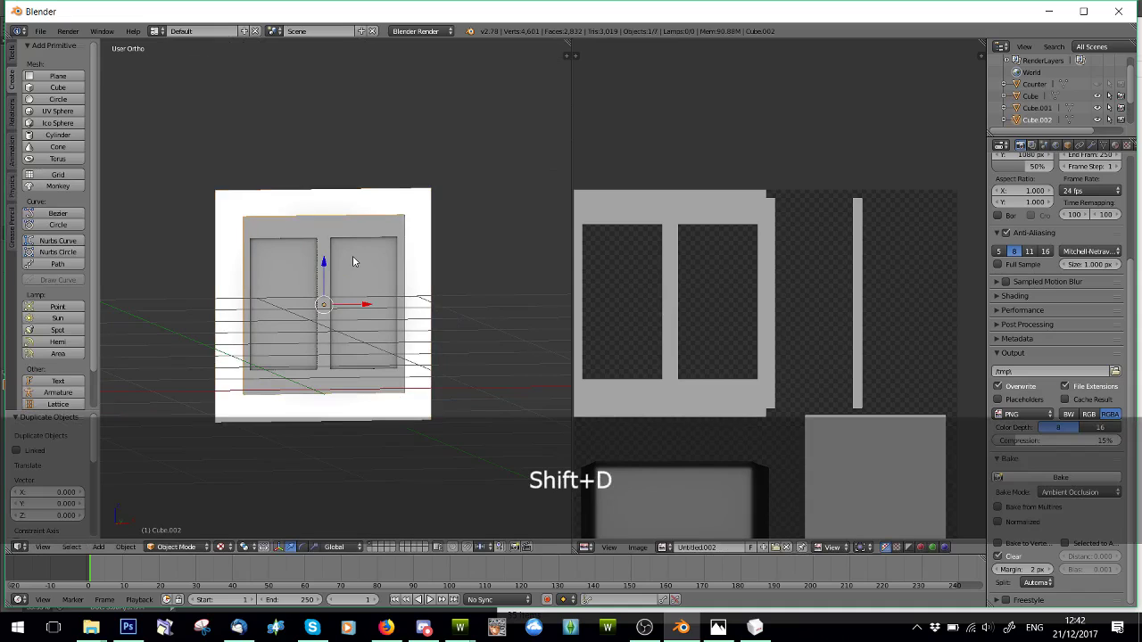
pyautogui.click(1098, 120)
pyautogui.click(1098, 109)
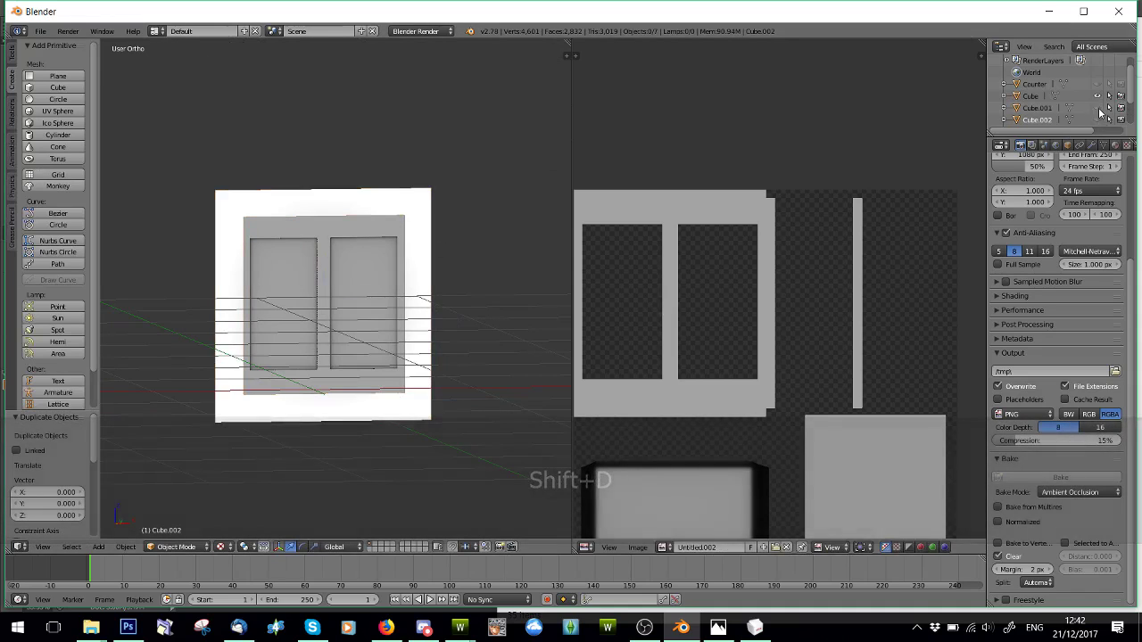
# - Select the original Cube panel, put it in Edit Mode and frame it in an angled view
pyautogui.moveTo(331, 408); pyautogui.dragTo(377, 293, button='middle')
pyautogui.rightClick(378, 293)
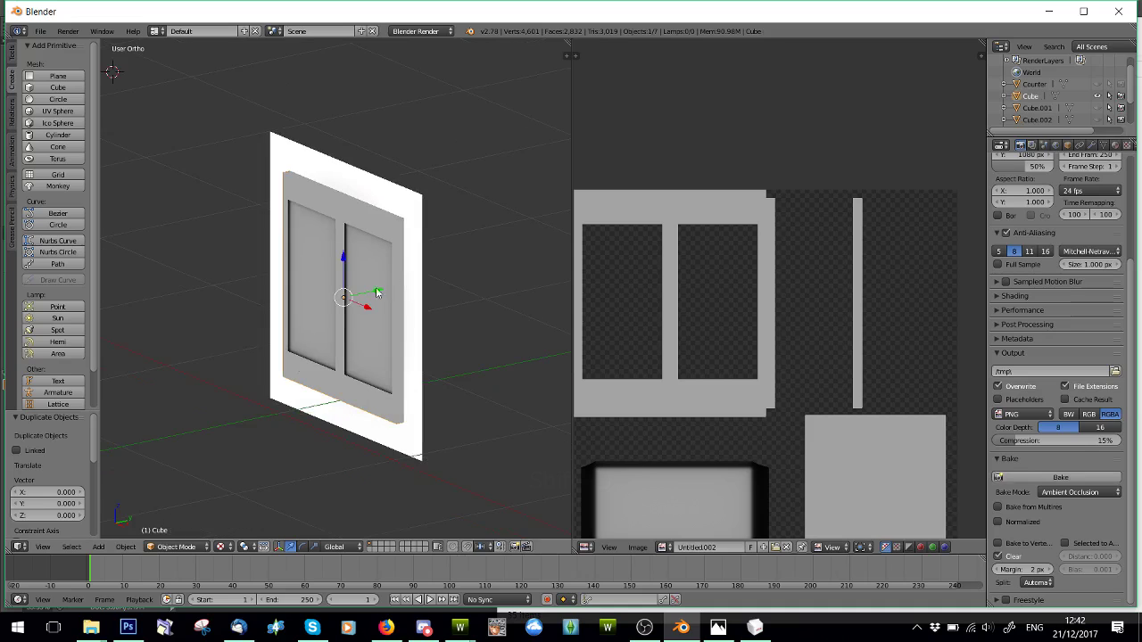
pyautogui.click(184, 547)
pyautogui.click(188, 522)
pyautogui.press('KP_Decimal')
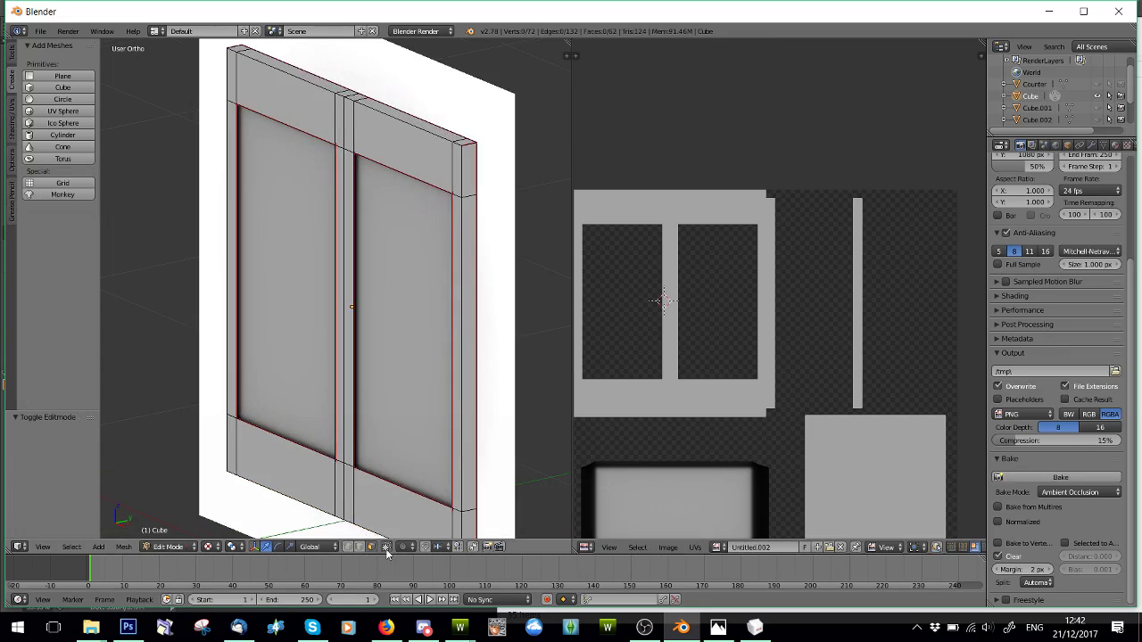
# - Select the three narrow faces on the panel's outer right side and move them outward about 0.033 along X
pyautogui.rightClick(467, 181)
pyautogui.keyDown('shift'); pyautogui.rightClick(467, 325); pyautogui.keyUp('shift')
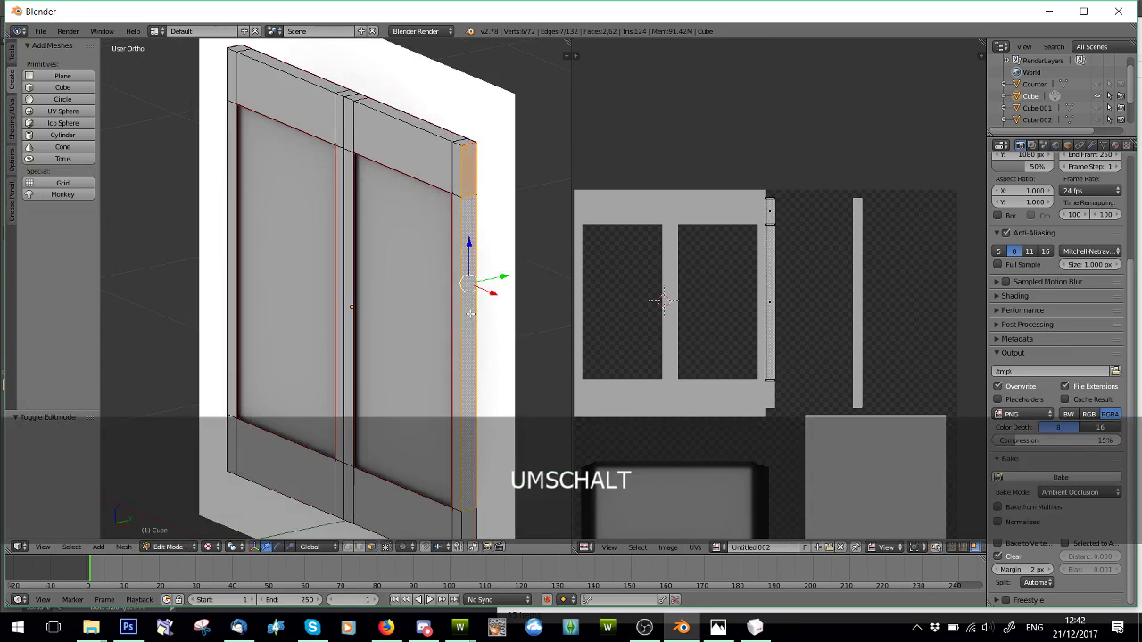
pyautogui.scroll(-1, 435, 461)
pyautogui.keyDown('shift'); pyautogui.rightClick(421, 434); pyautogui.keyUp('shift')
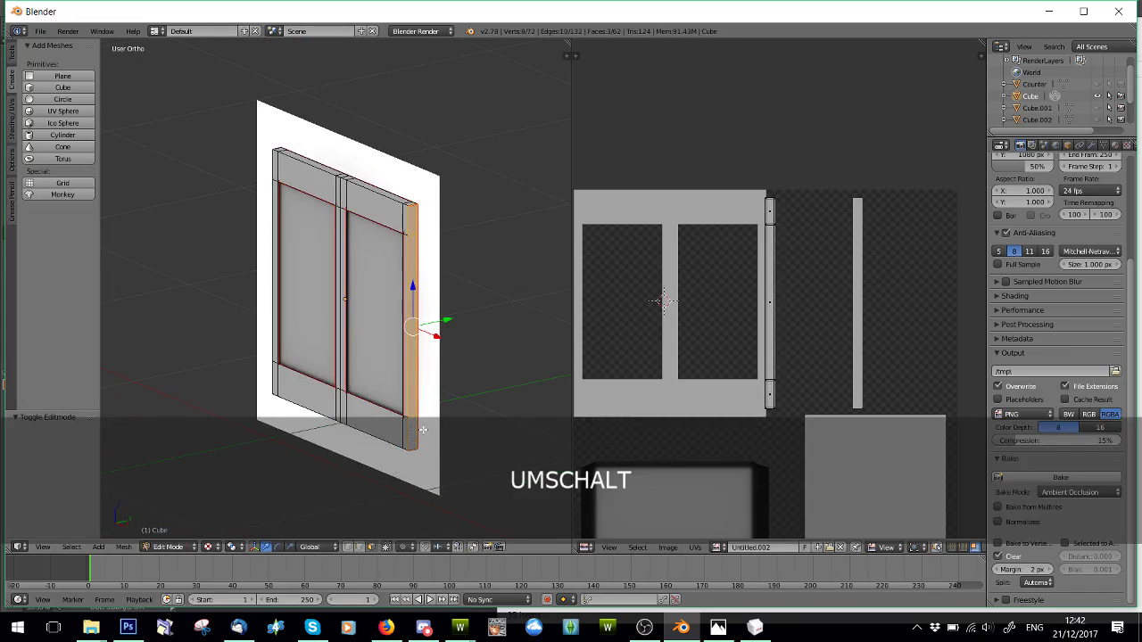
pyautogui.press('KP_1')
pyautogui.scroll(2, 486, 296)
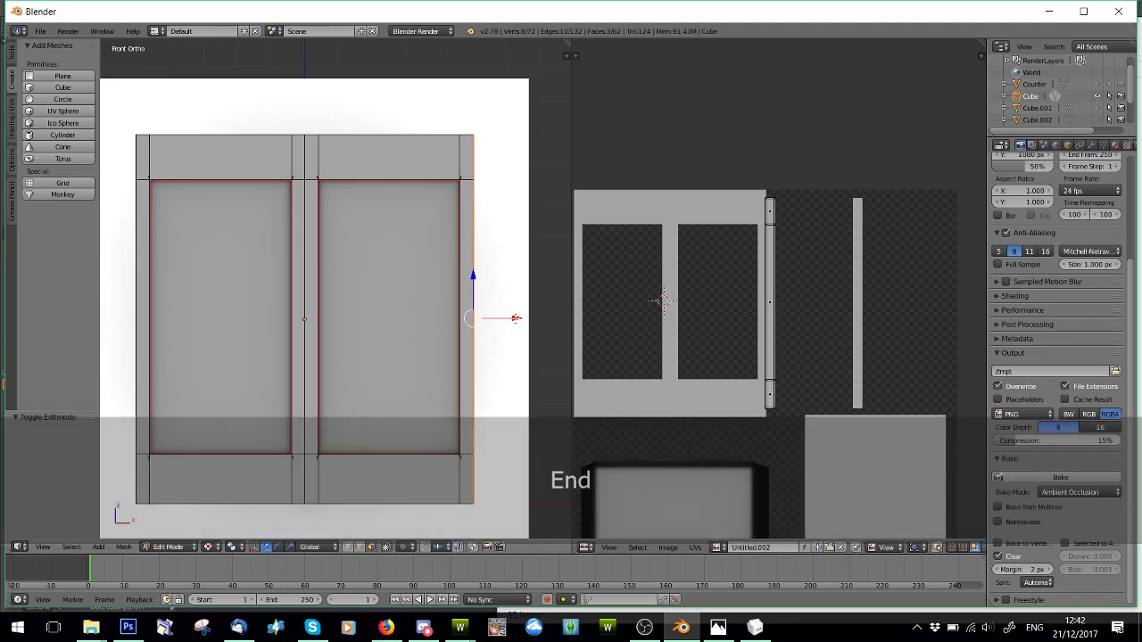
pyautogui.moveTo(518, 318); pyautogui.dragTo(524, 317)
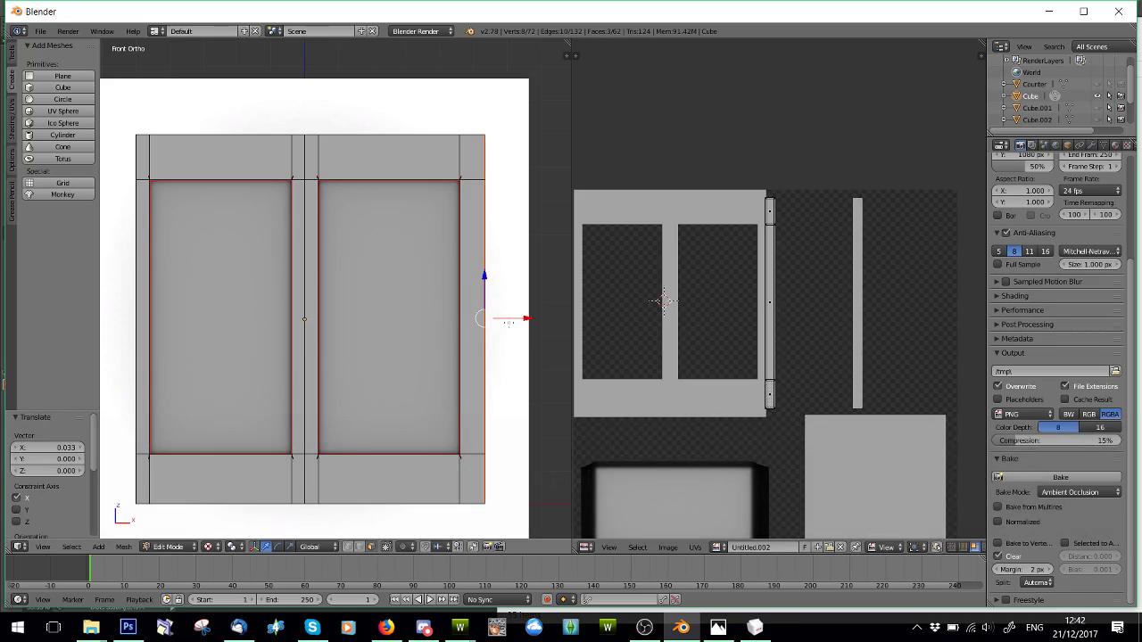
# - Sync the UV selection with the mesh and box-select the outer edge of the side strip in the UV layout
pyautogui.scroll(1, 772, 301)
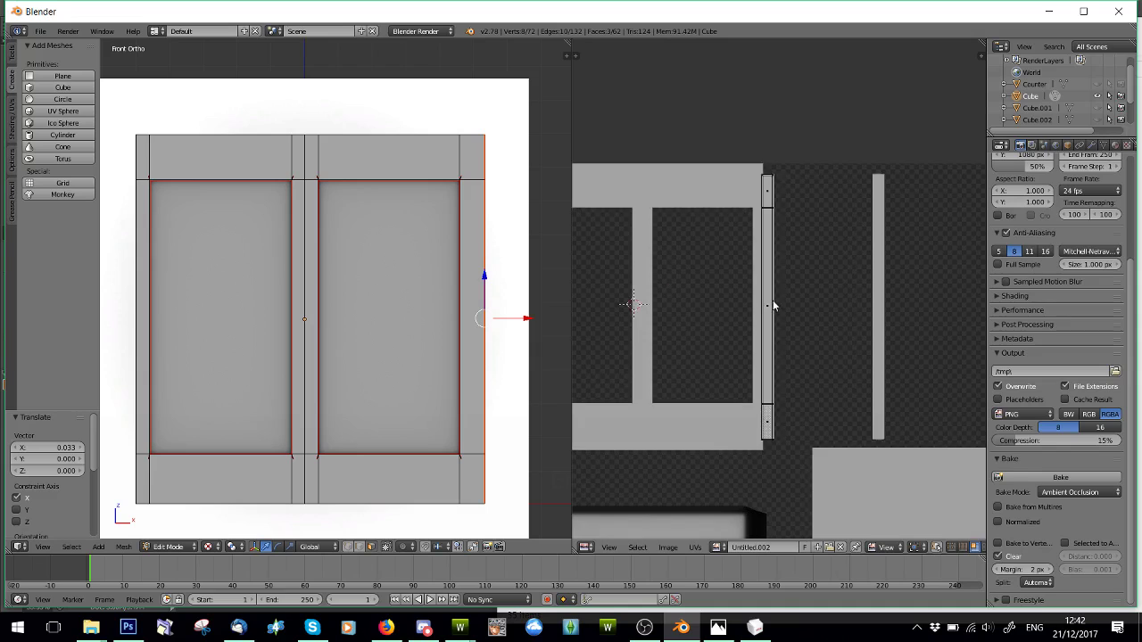
pyautogui.press('a')
pyautogui.press('a')
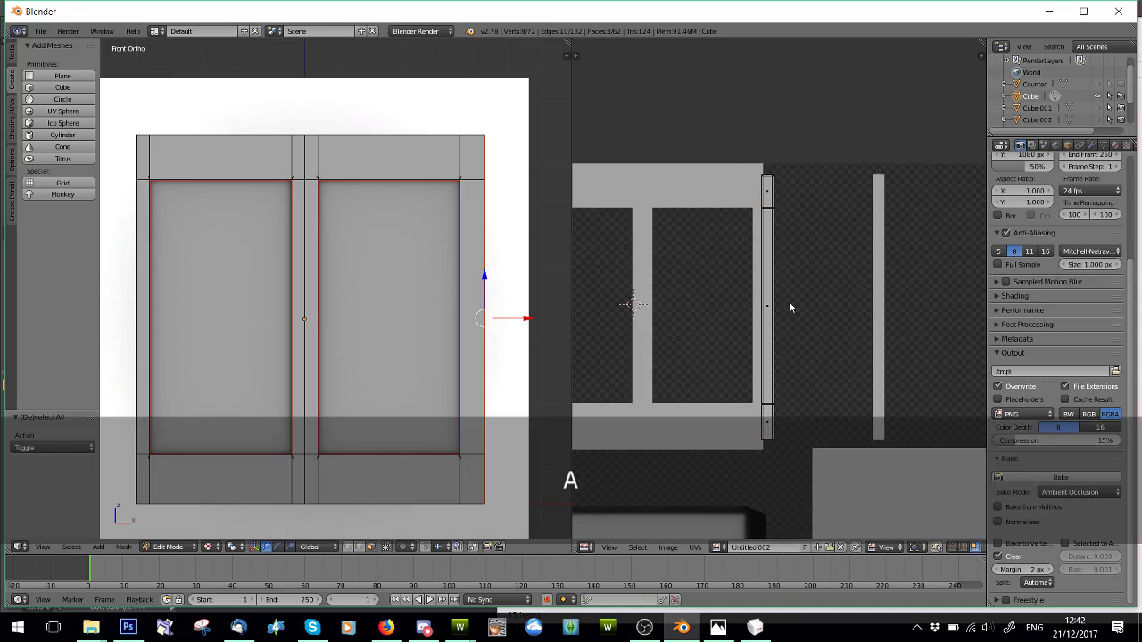
pyautogui.scroll(1, 789, 301)
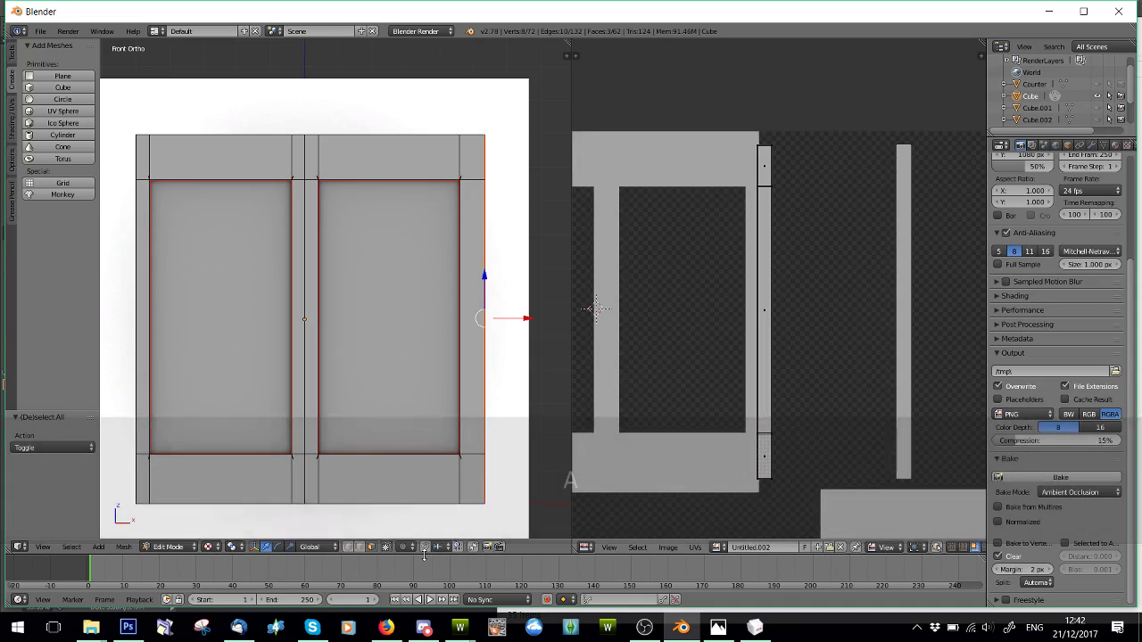
pyautogui.press('alt')
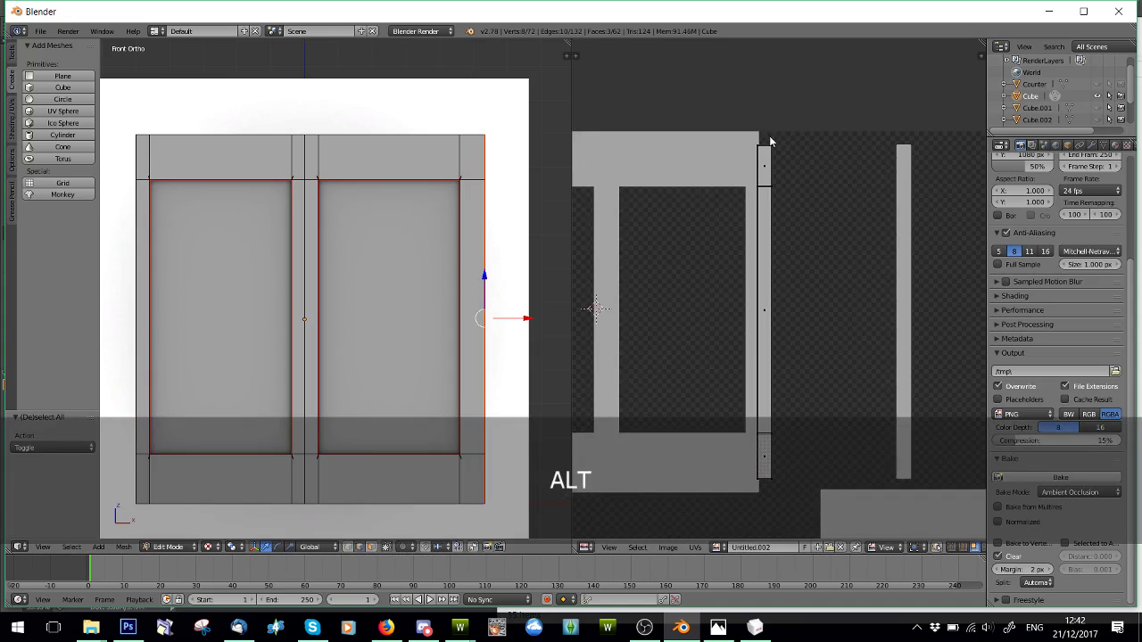
pyautogui.click(936, 548)
pyautogui.press('a')
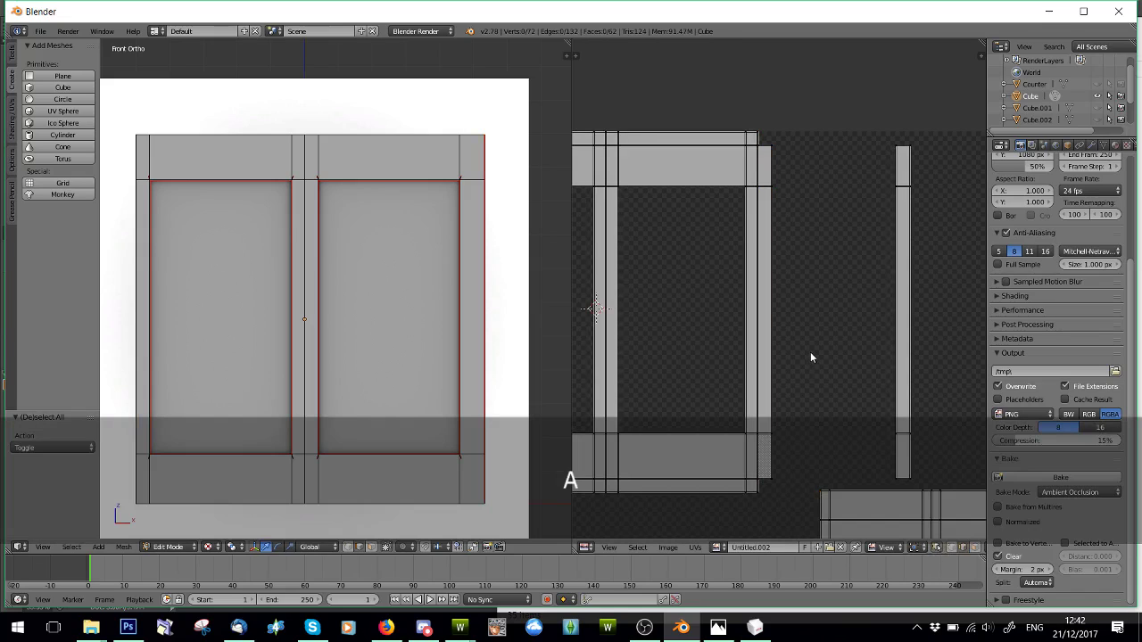
pyautogui.press('b')
pyautogui.moveTo(774, 177); pyautogui.dragTo(783, 505)
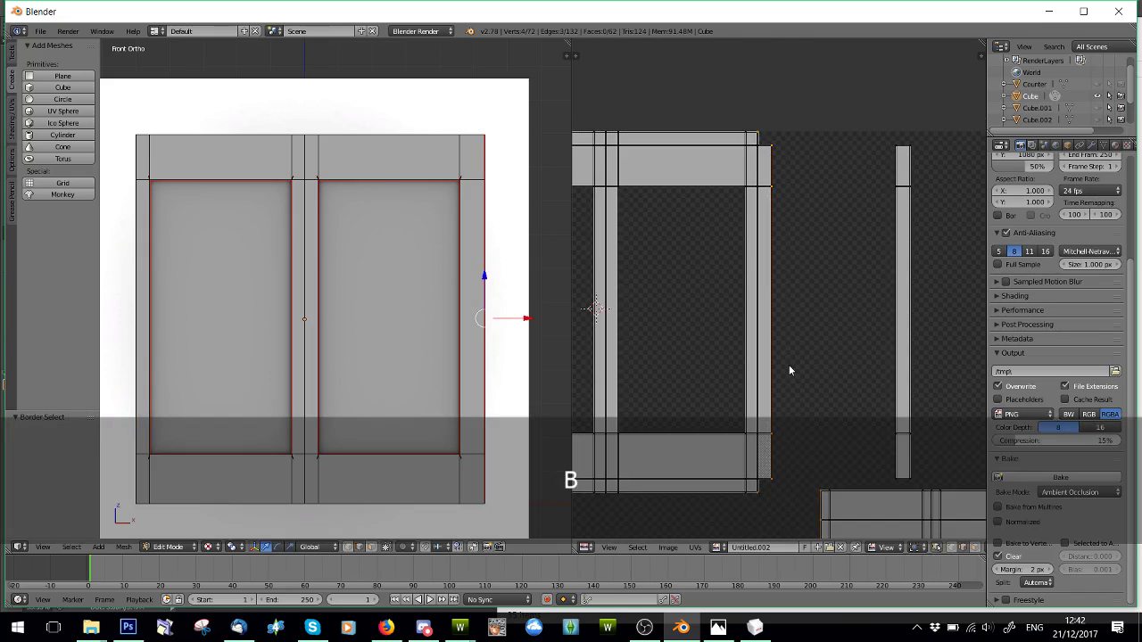
pyautogui.scroll(-1, 790, 363)
pyautogui.scroll(-3, 807, 335)
pyautogui.scroll(4, 781, 286)
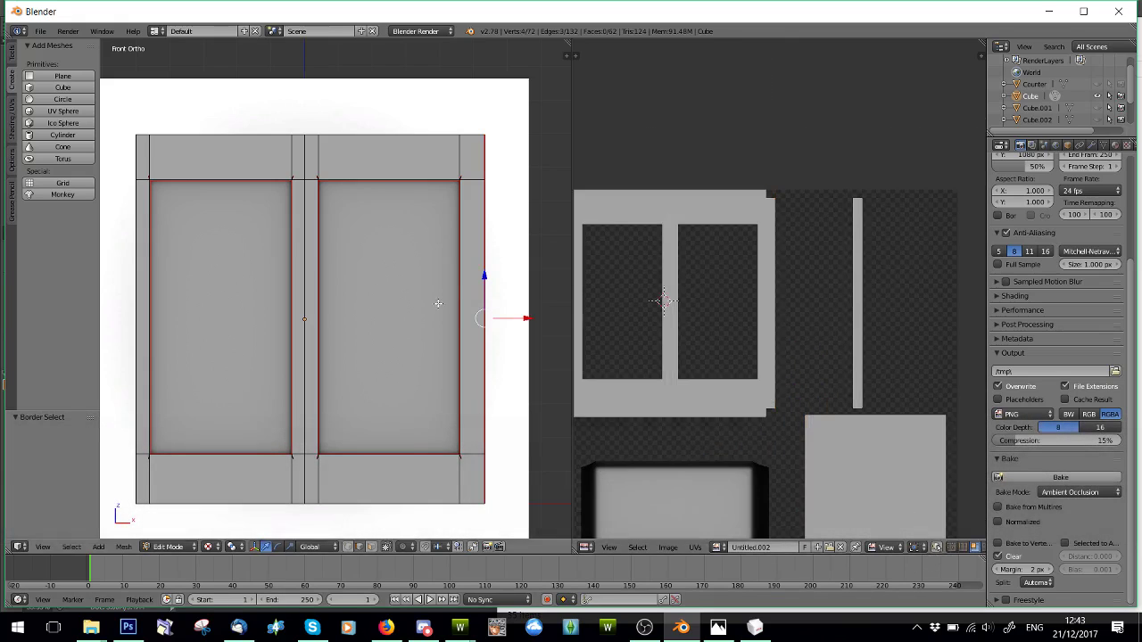
# - Select the outer edge of the side strip in the UV layout and move it outward about 0.026 along X
pyautogui.press('a')
pyautogui.press('a')
pyautogui.press('b')
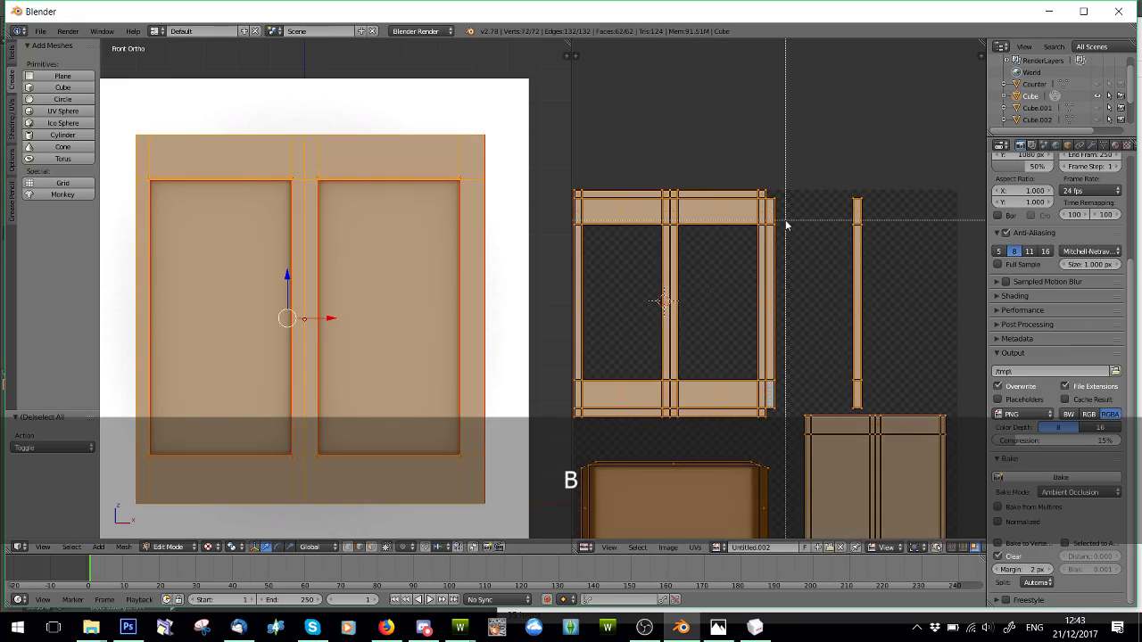
pyautogui.moveTo(773, 197); pyautogui.dragTo(792, 432)
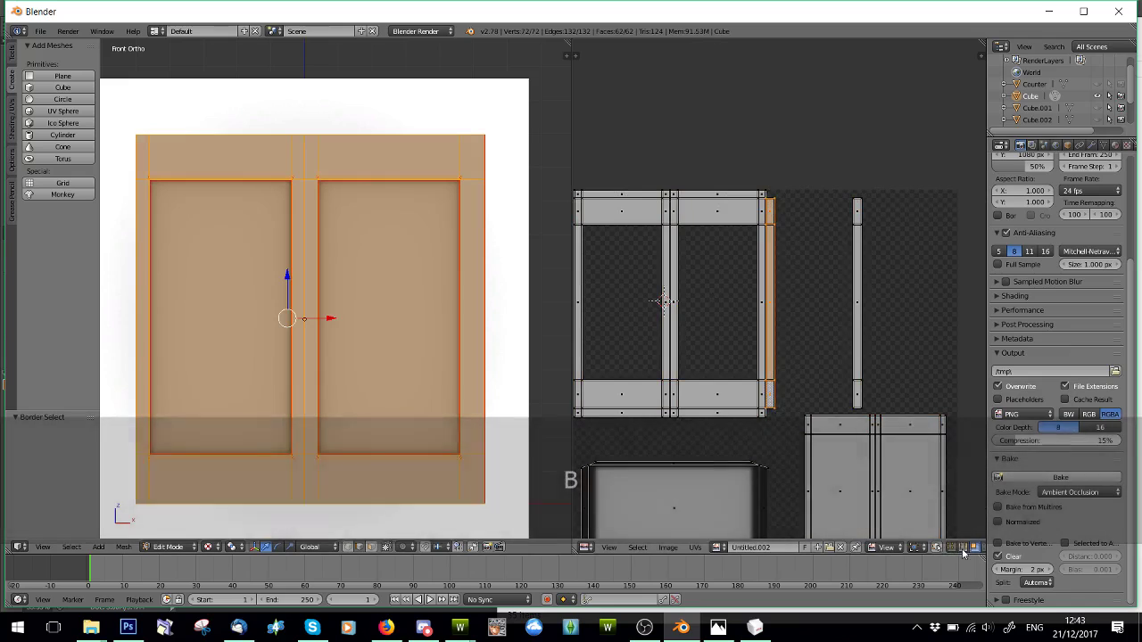
pyautogui.press('a')
pyautogui.press('b')
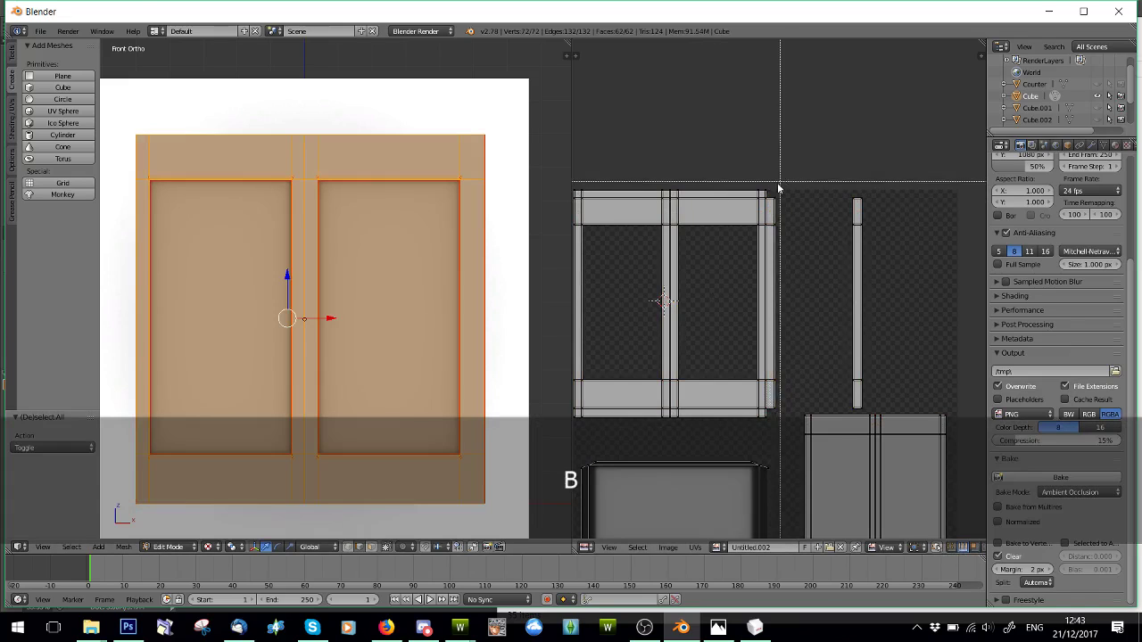
pyautogui.moveTo(774, 186); pyautogui.dragTo(797, 433)
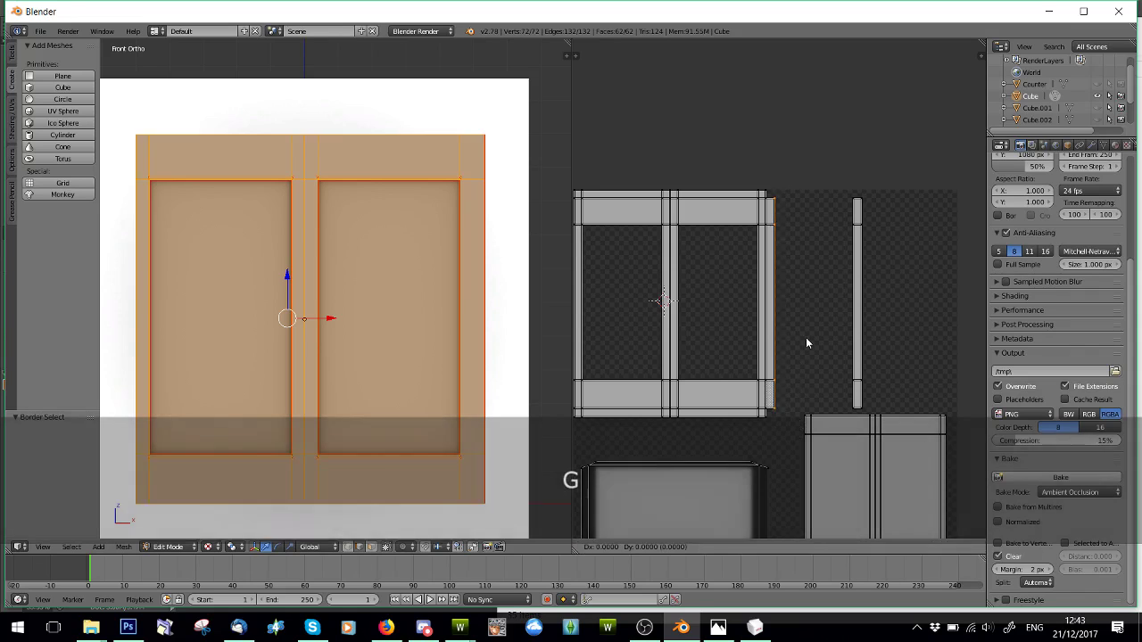
pyautogui.press('x')
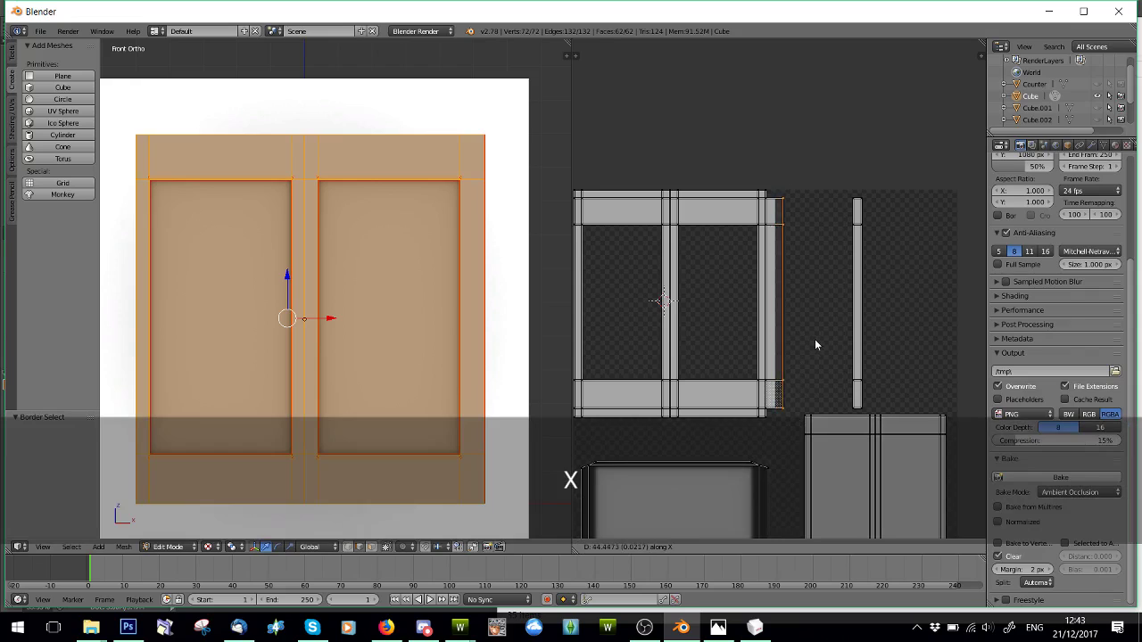
pyautogui.click(816, 347)
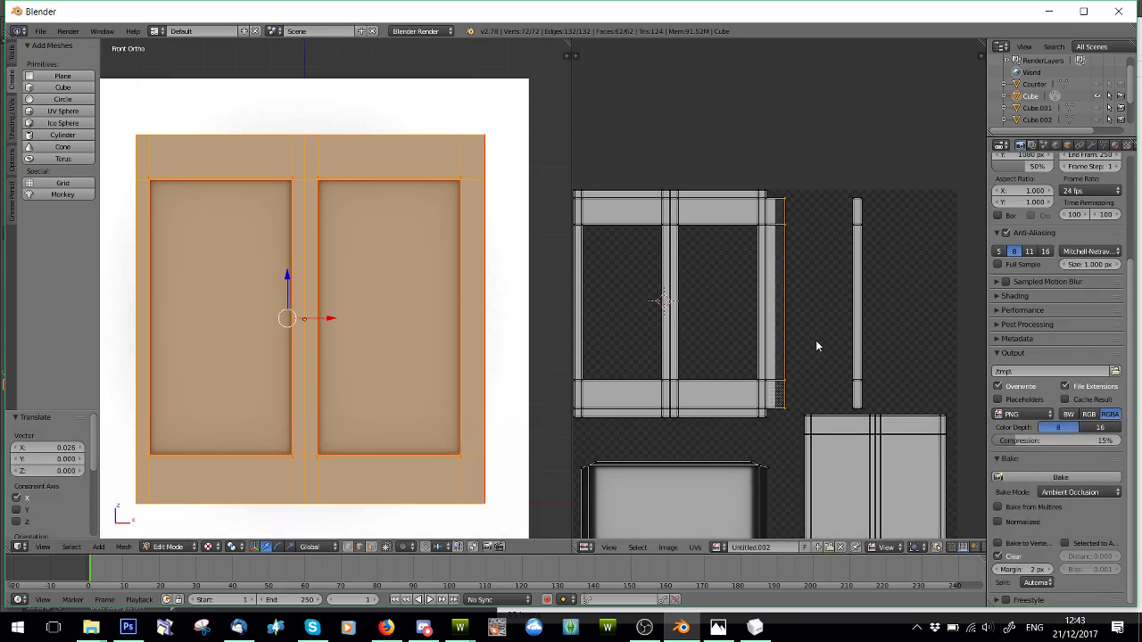
pyautogui.press('a')
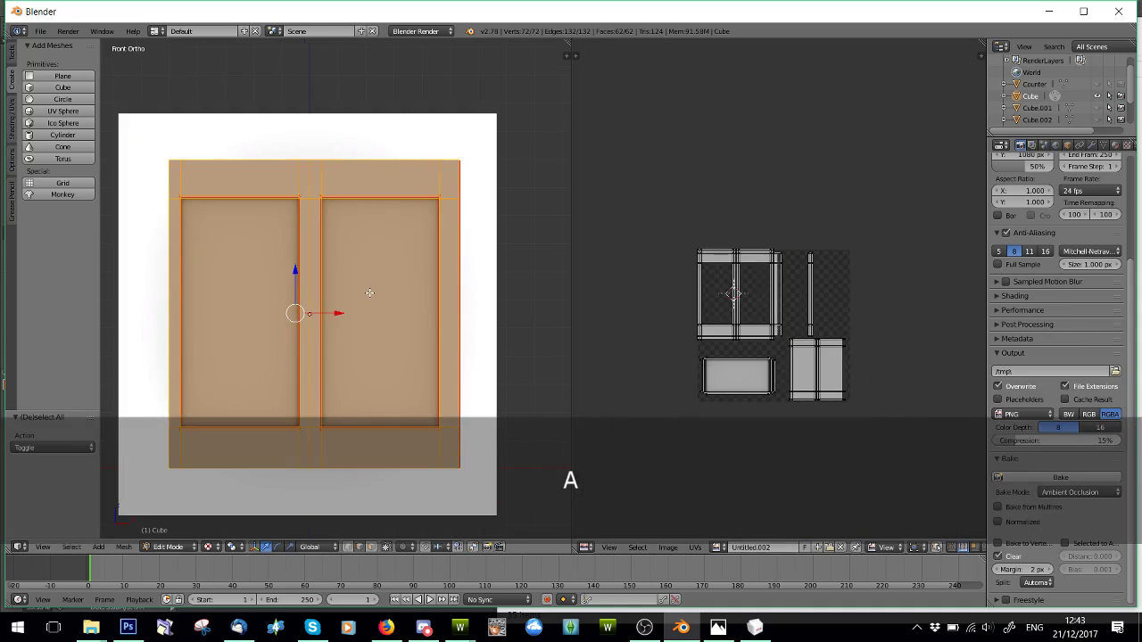
# - Return to Object Mode and select the shadow object Plane behind the wainscoting panel
pyautogui.scroll(-2, 371, 292)
pyautogui.click(171, 547)
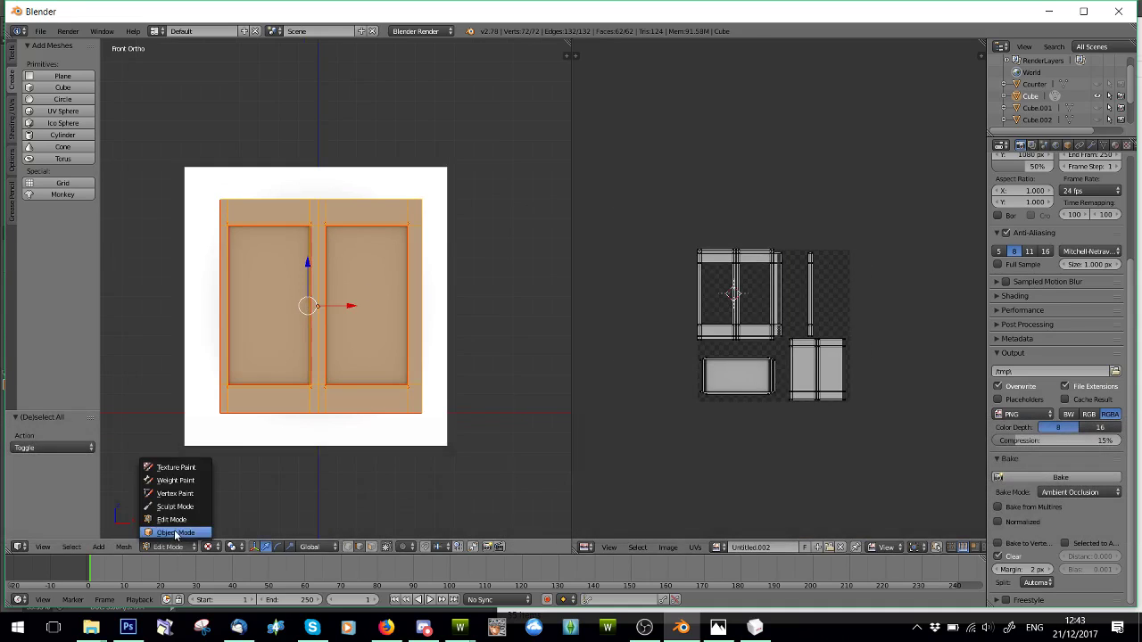
pyautogui.click(178, 534)
pyautogui.scroll(1, 413, 348)
pyautogui.rightClick(424, 365)
pyautogui.rightClick(443, 403)
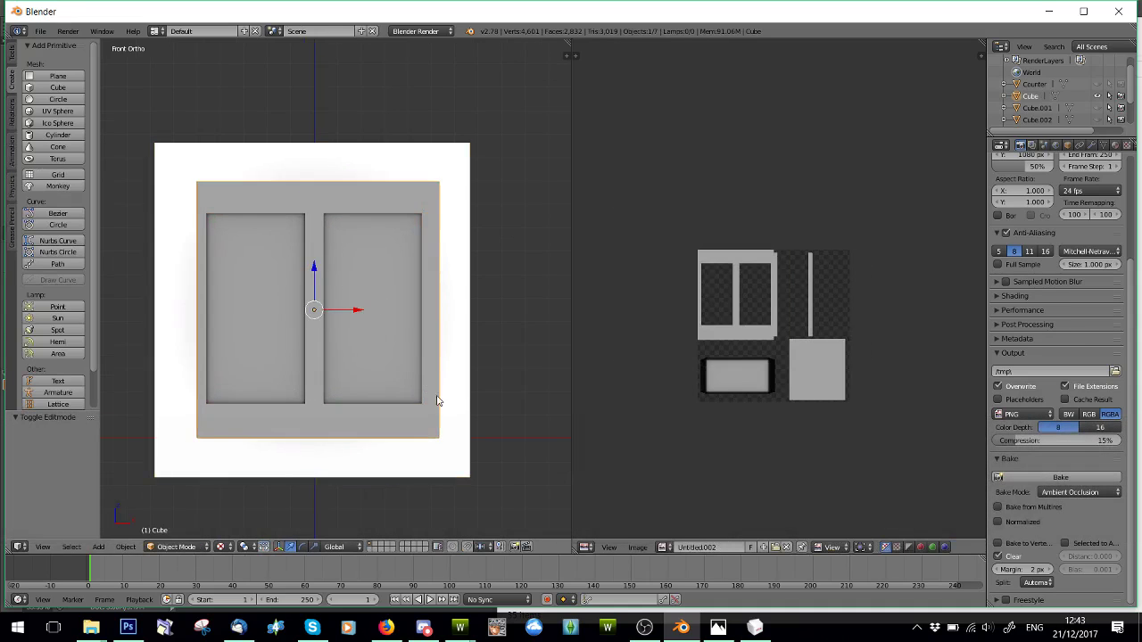
pyautogui.keyDown('shift'); pyautogui.rightClick(276, 179); pyautogui.keyUp('shift')
pyautogui.rightClick(460, 275)
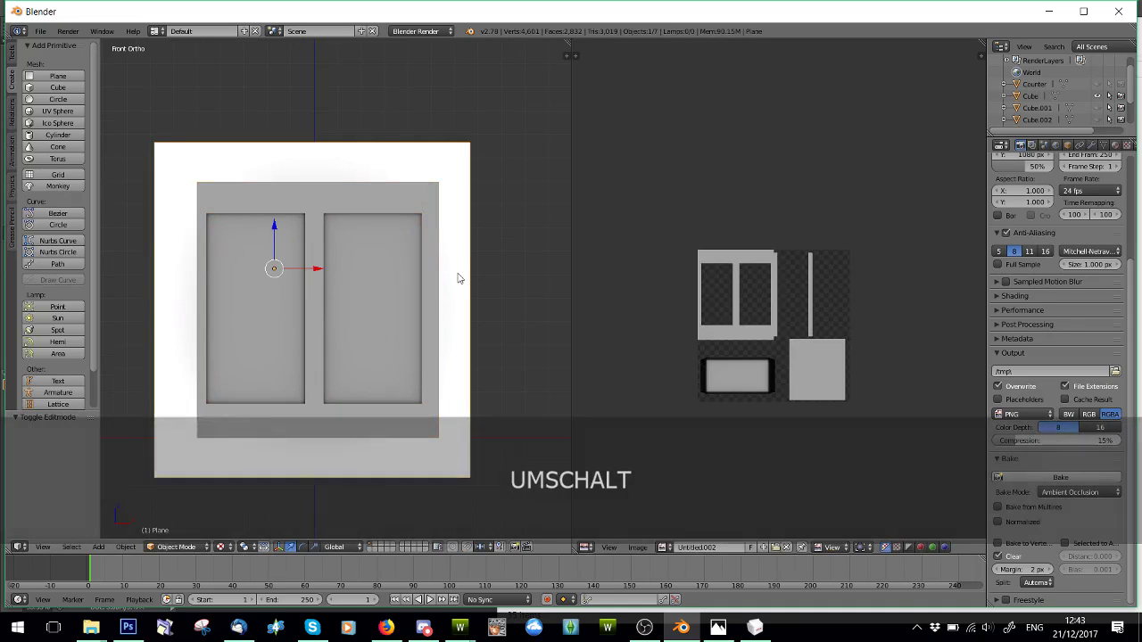
pyautogui.click(174, 546)
pyautogui.click(174, 520)
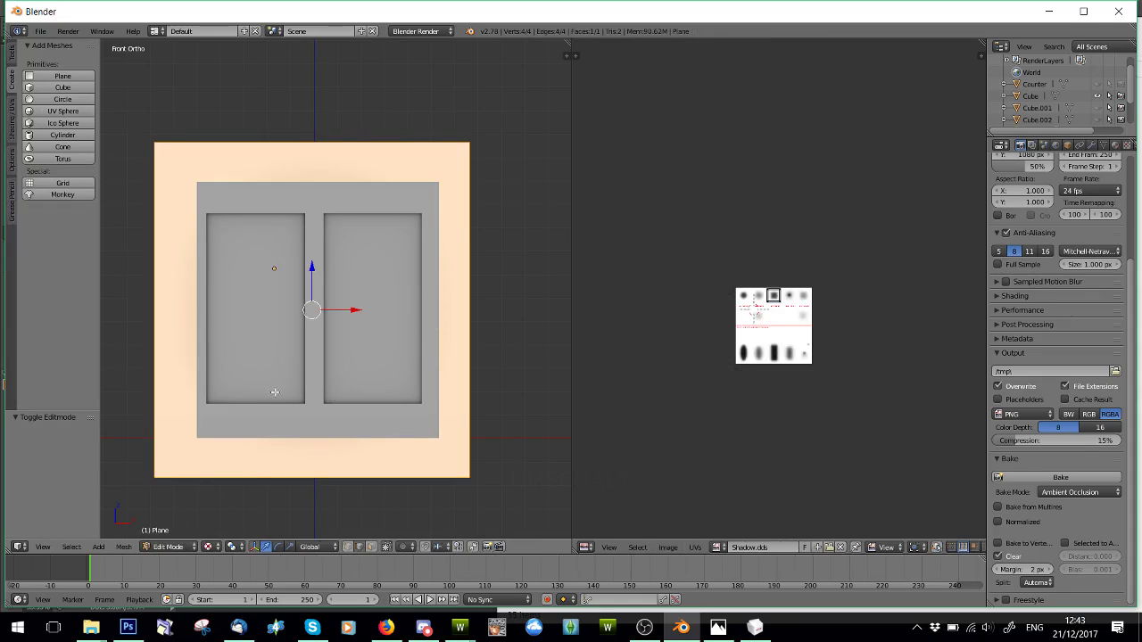
pyautogui.click(168, 550)
pyautogui.click(163, 548)
pyautogui.click(165, 534)
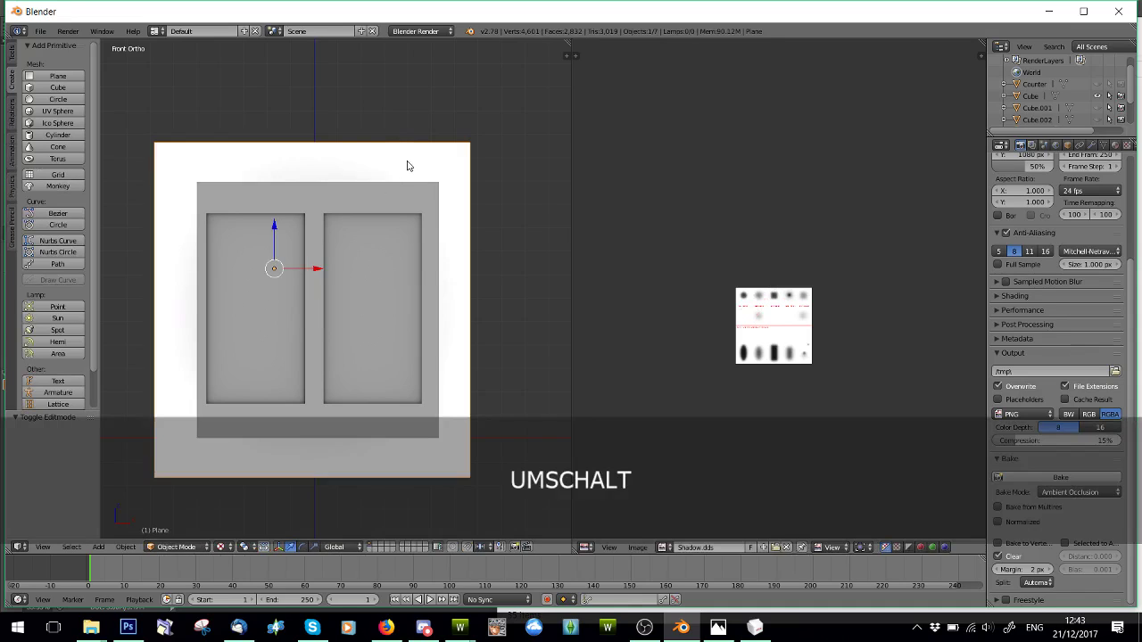
# - Duplicate the shadow object Plane twice in place and hide both copies
pyautogui.hotkey('shift', 'd')
pyautogui.rightClick(406, 166)
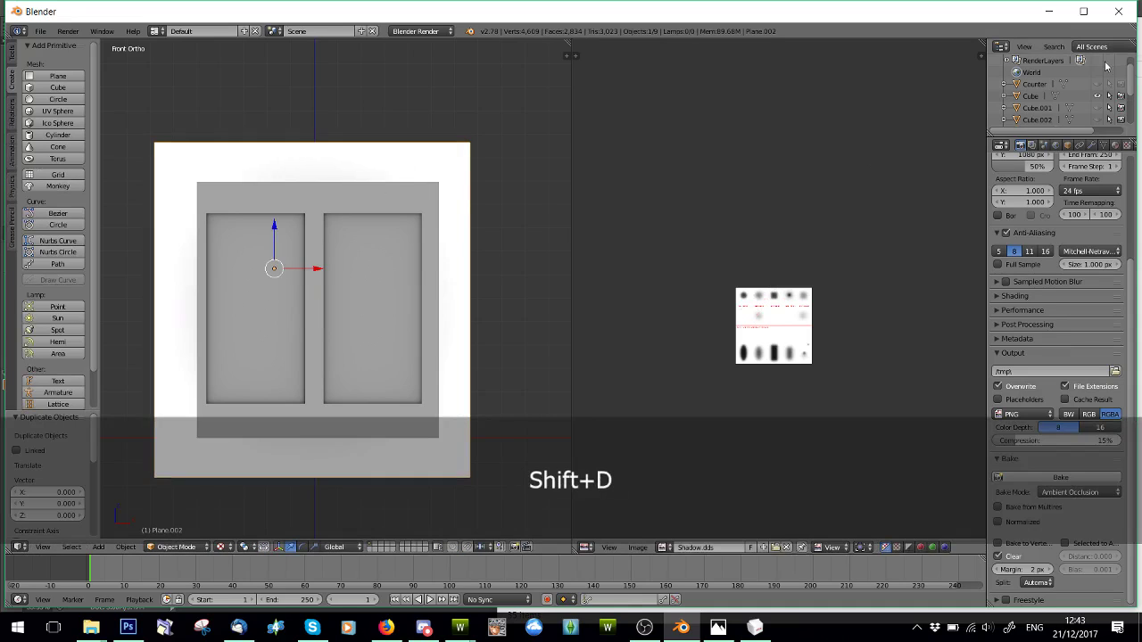
pyautogui.scroll(-3, 1070, 89)
pyautogui.click(1098, 95)
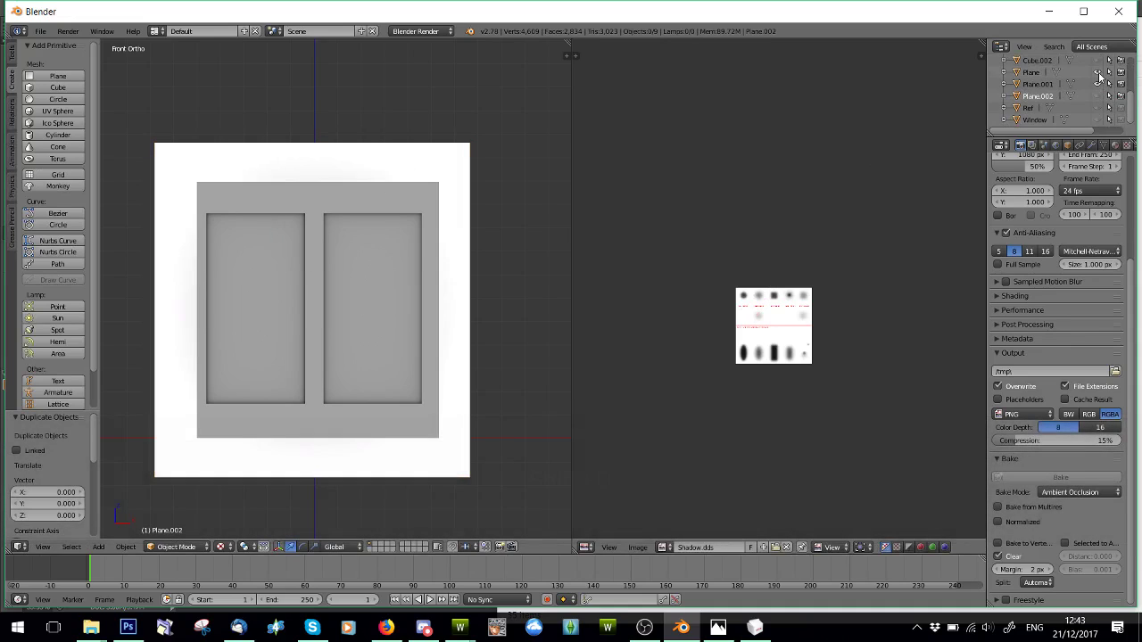
pyautogui.scroll(2, 1104, 100)
pyautogui.scroll(-2, 1104, 100)
pyautogui.click(1098, 85)
pyautogui.click(1098, 73)
# - Edit the original Plane and move its outer right edge outward about 0.053 along X
pyautogui.rightClick(470, 242)
pyautogui.click(176, 547)
pyautogui.click(182, 521)
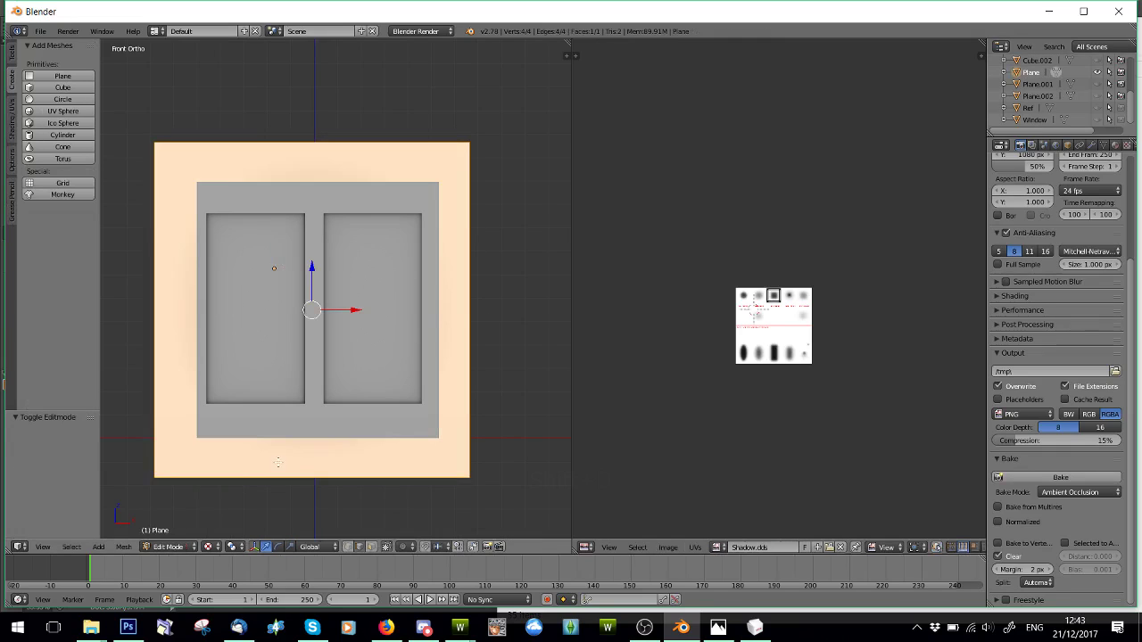
pyautogui.rightClick(470, 303)
pyautogui.press('g')
pyautogui.press('x')
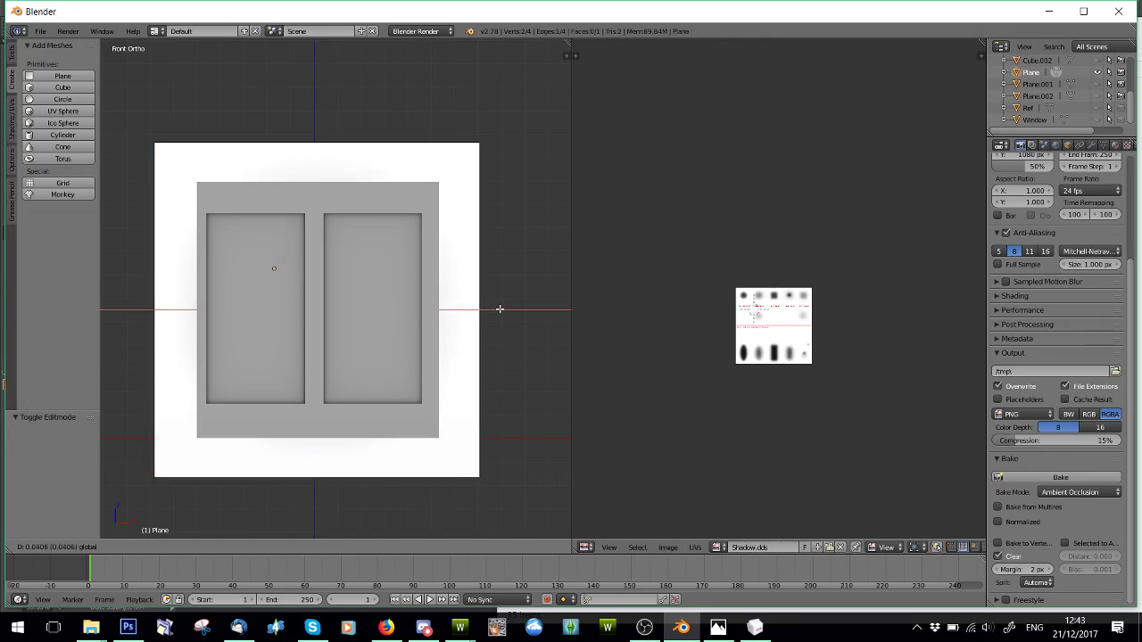
pyautogui.click(502, 308)
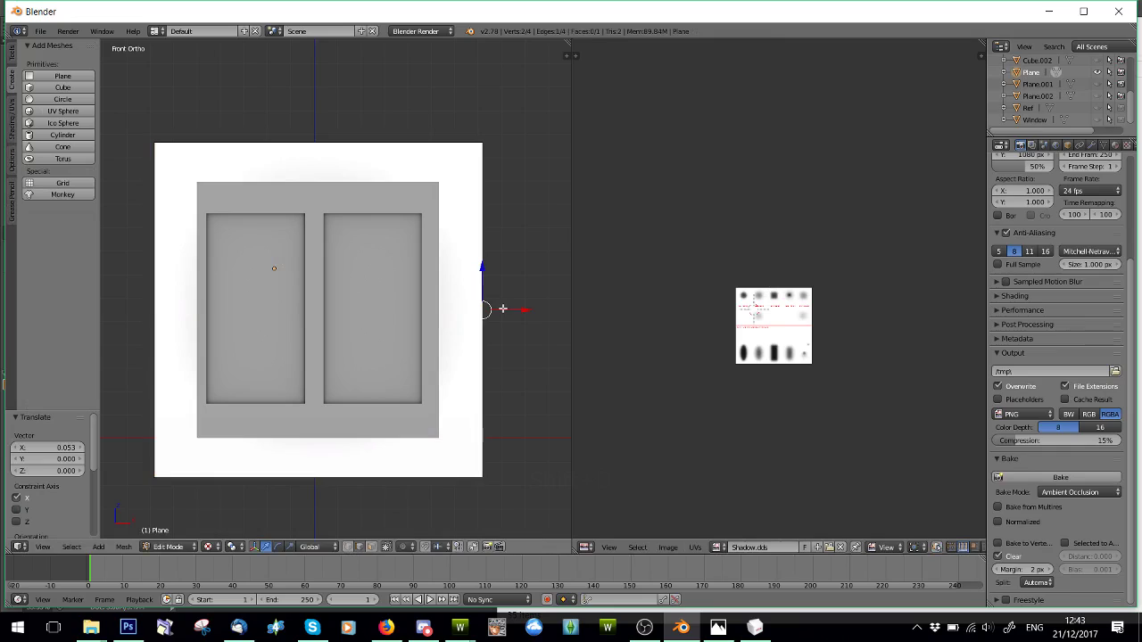
pyautogui.press('a')
# - Return to Object Mode, select Cube and Plane together, and export them as 2b.obj into the wainscoating folder
pyautogui.click(171, 546)
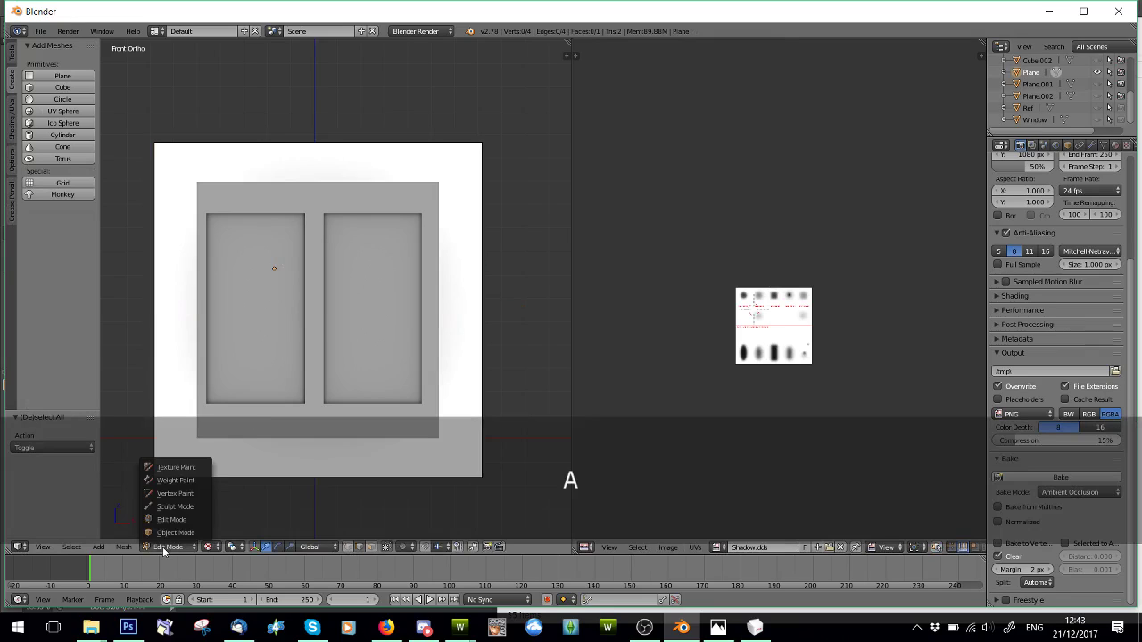
pyautogui.click(169, 465)
pyautogui.rightClick(377, 264)
pyautogui.keyDown('shift'); pyautogui.rightClick(411, 173); pyautogui.keyUp('shift')
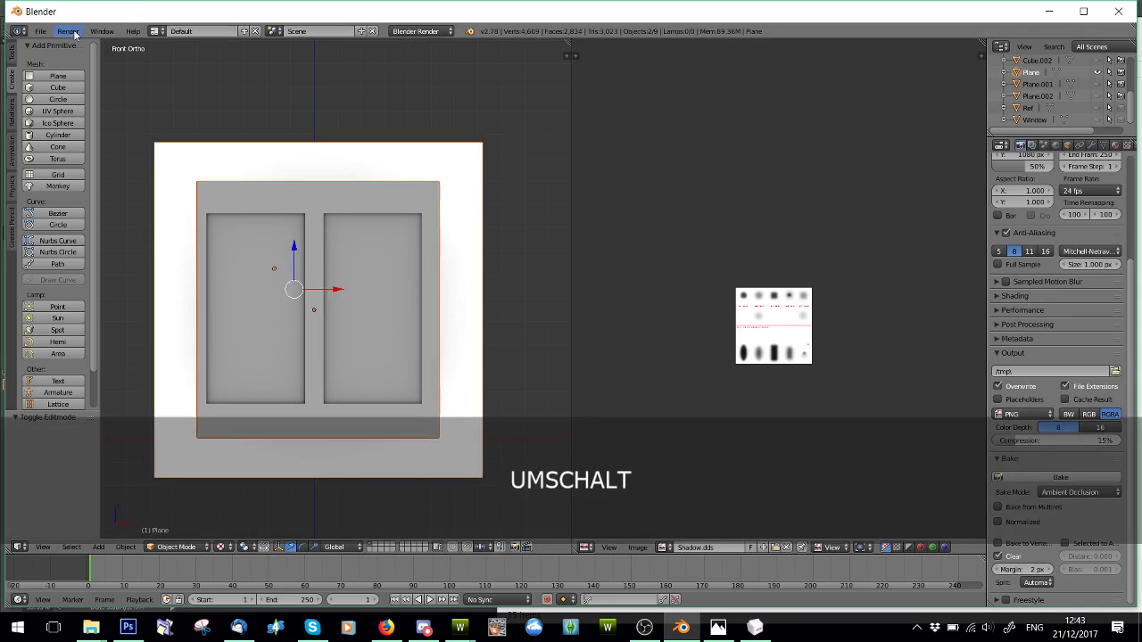
pyautogui.click(40, 32)
pyautogui.moveTo(56, 256)
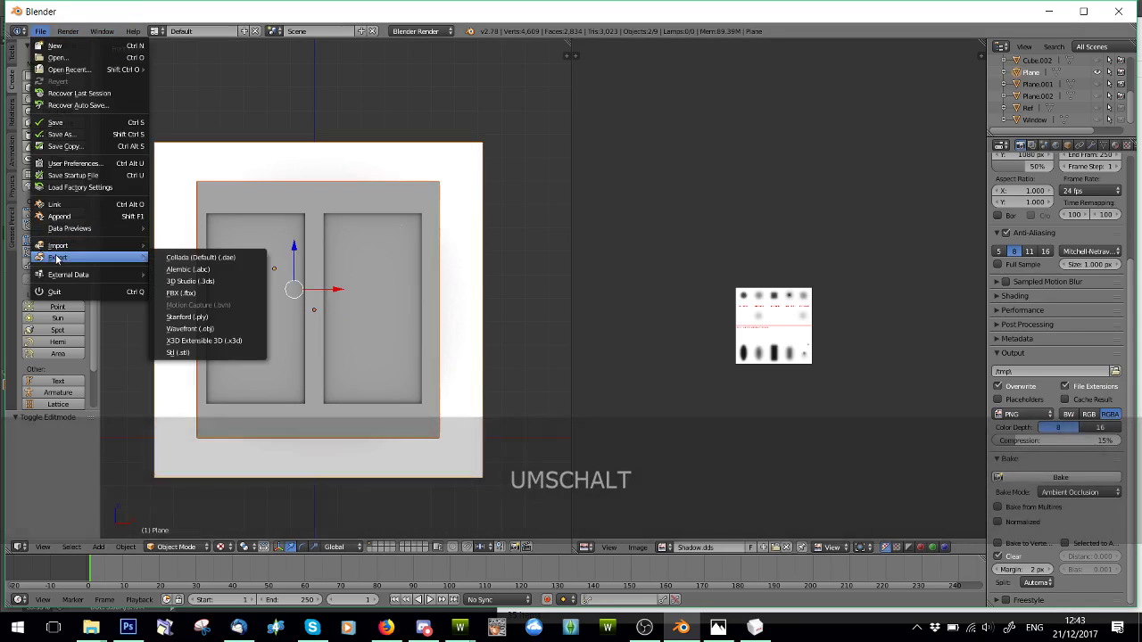
pyautogui.click(177, 330)
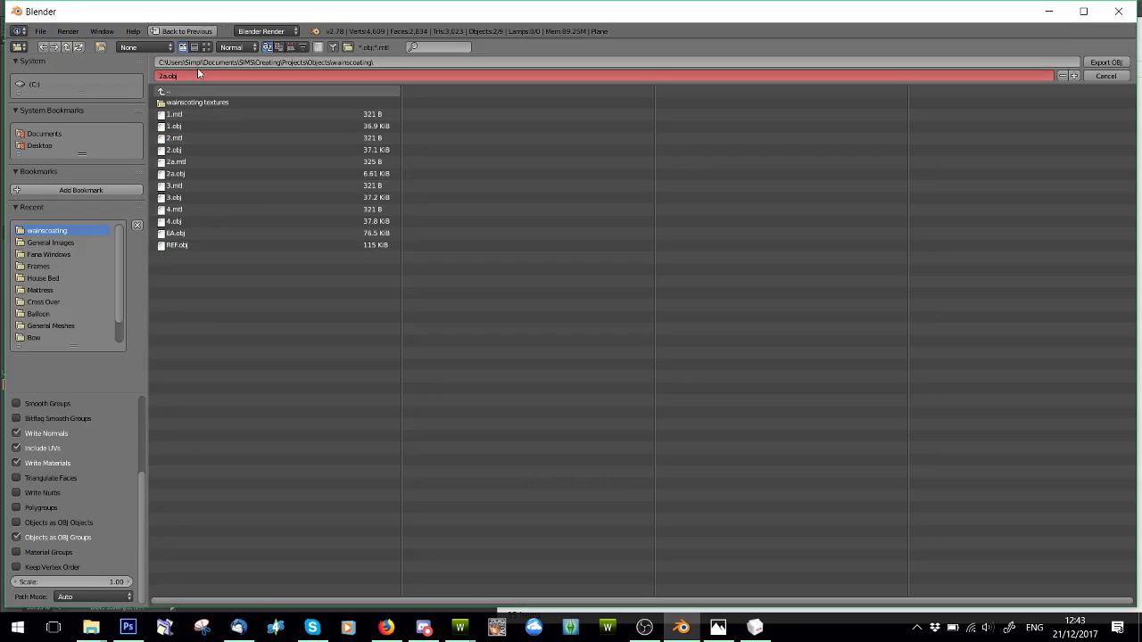
pyautogui.click(166, 76)
pyautogui.write('b')
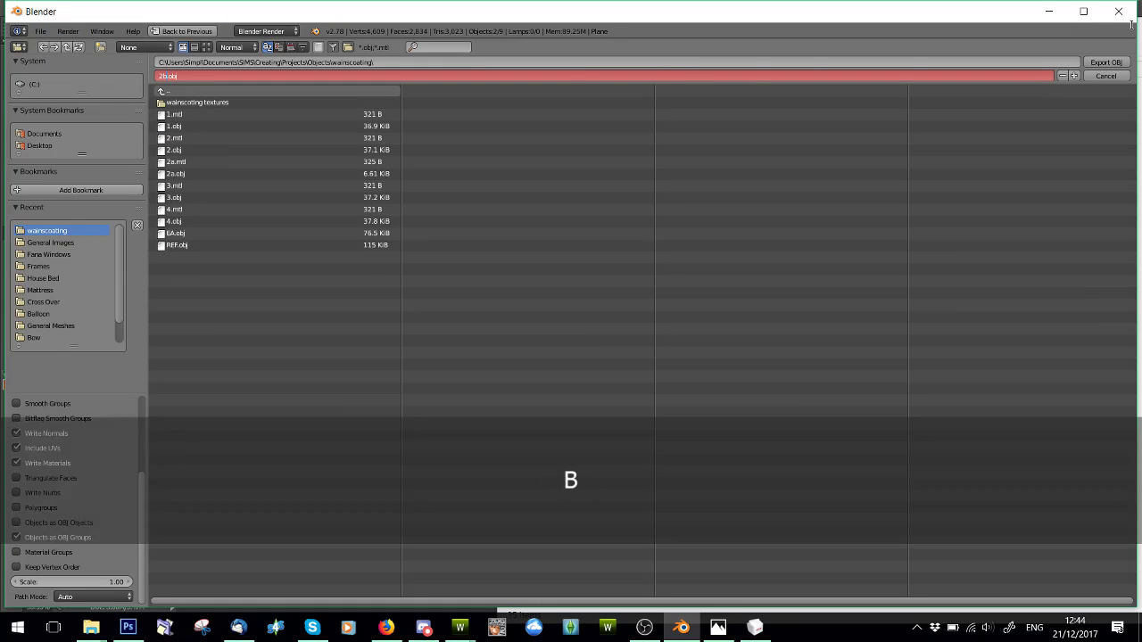
pyautogui.click(1107, 61)
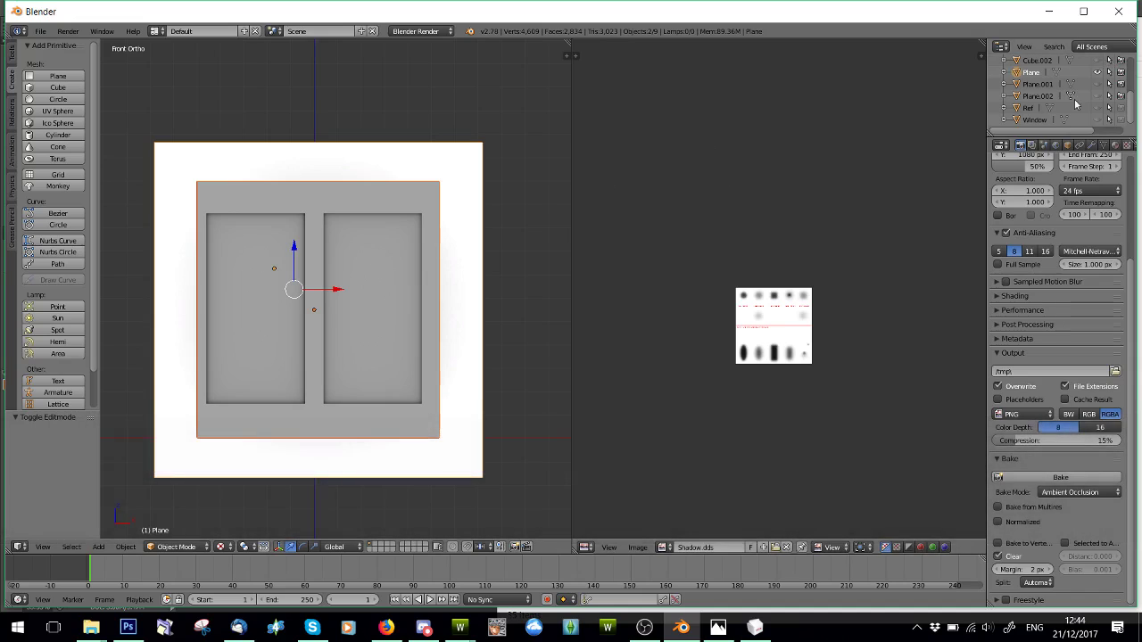
# - Hide Plane and Cube, and unhide the copies Plane.002 and Cube.002
pyautogui.click(1100, 75)
pyautogui.click(1098, 95)
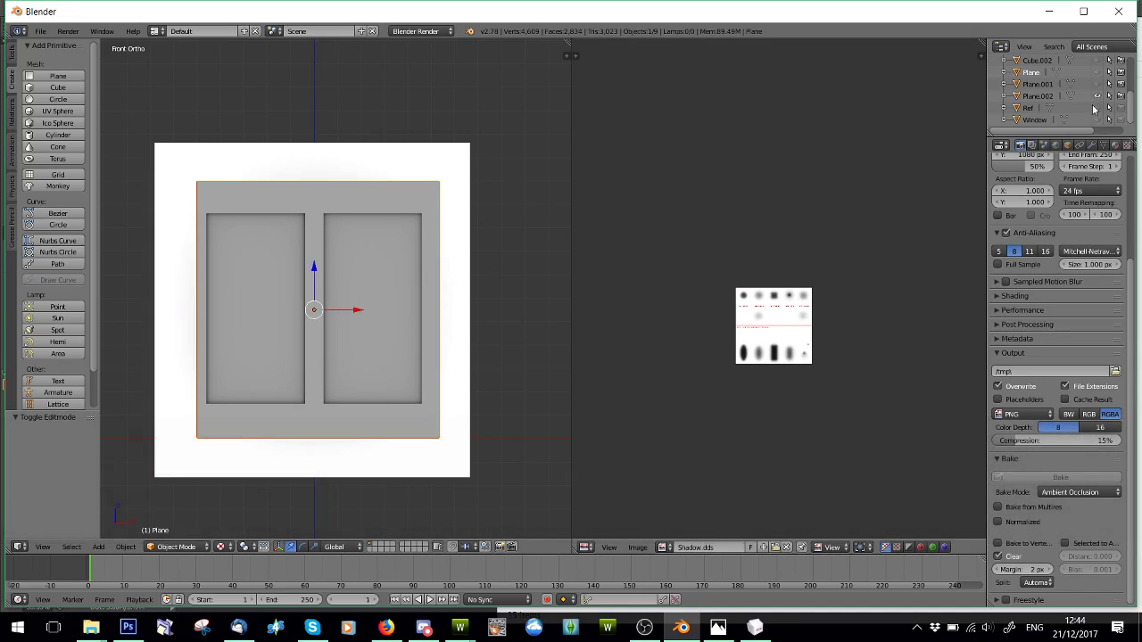
pyautogui.scroll(3, 1106, 112)
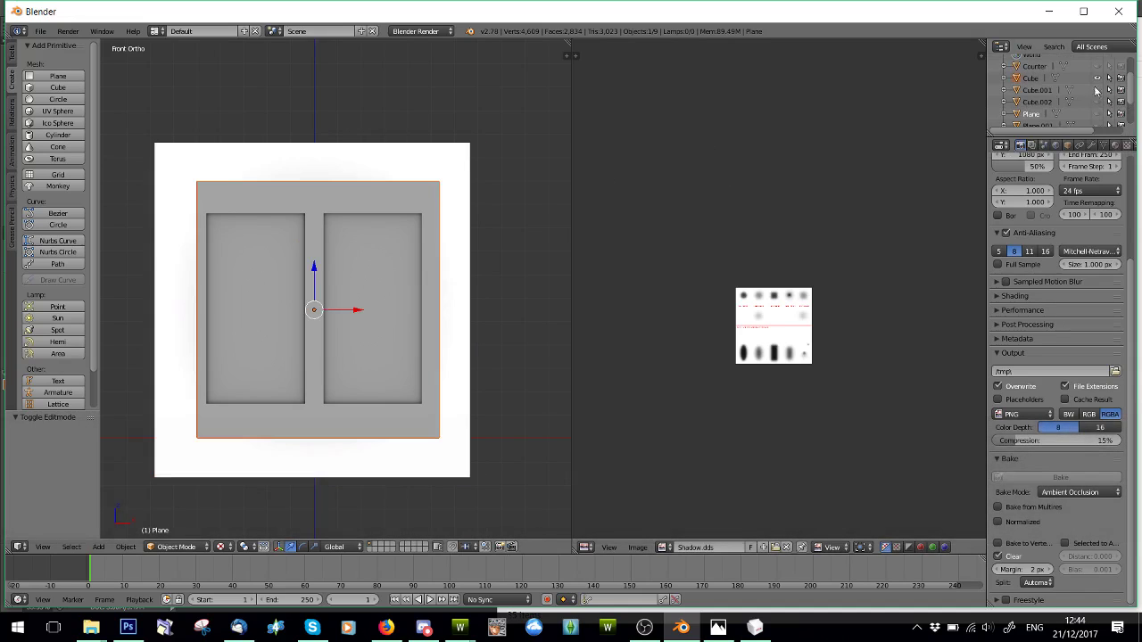
pyautogui.click(1101, 78)
pyautogui.click(1098, 102)
# - Put Cube.002 in Edit Mode and select the three narrow faces on the panel's outer left side
pyautogui.rightClick(324, 332)
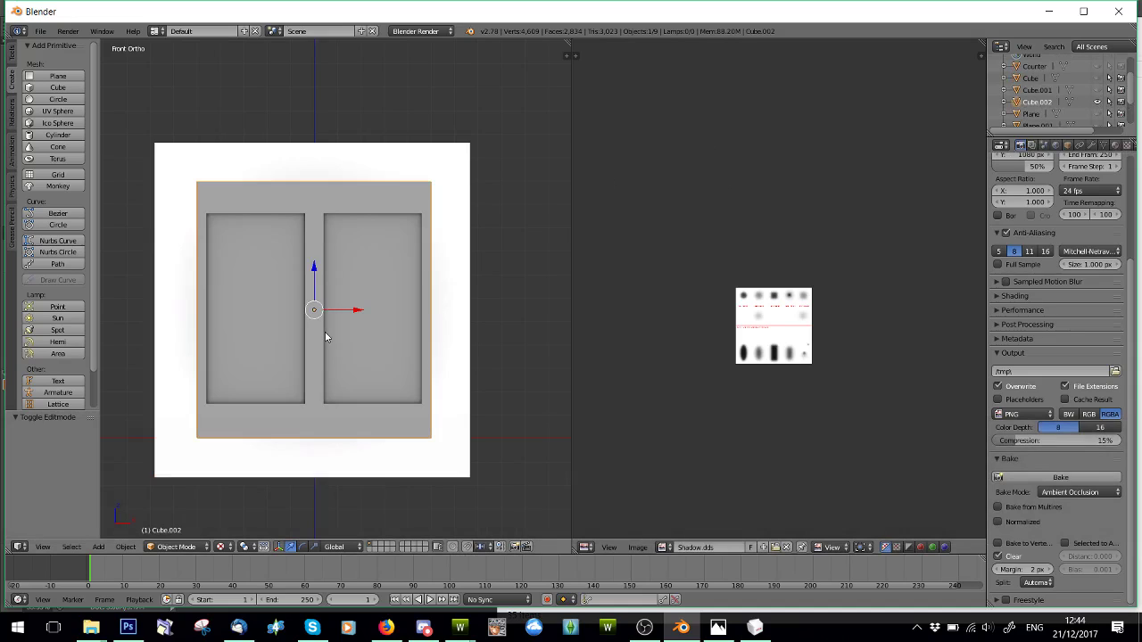
pyautogui.click(175, 547)
pyautogui.click(176, 519)
pyautogui.scroll(4, 257, 352)
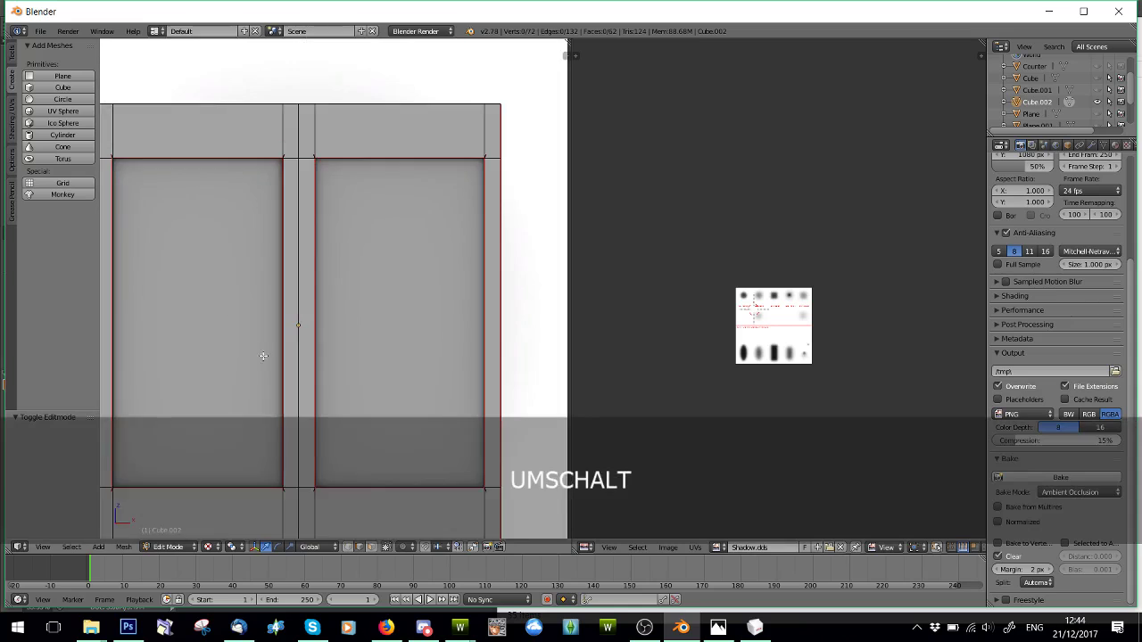
pyautogui.keyDown('shift'); pyautogui.moveTo(262, 351); pyautogui.dragTo(534, 335, button='middle'); pyautogui.keyUp('shift')
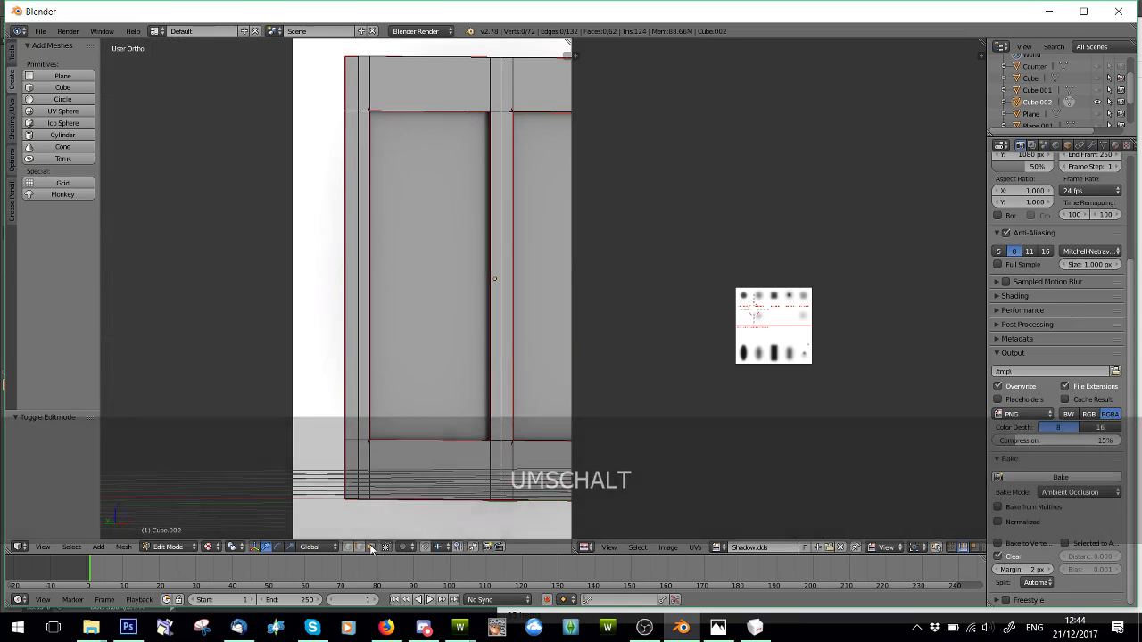
pyautogui.keyDown('shift'); pyautogui.rightClick(352, 82); pyautogui.keyUp('shift')
pyautogui.keyDown('shift'); pyautogui.rightClick(352, 205); pyautogui.keyUp('shift')
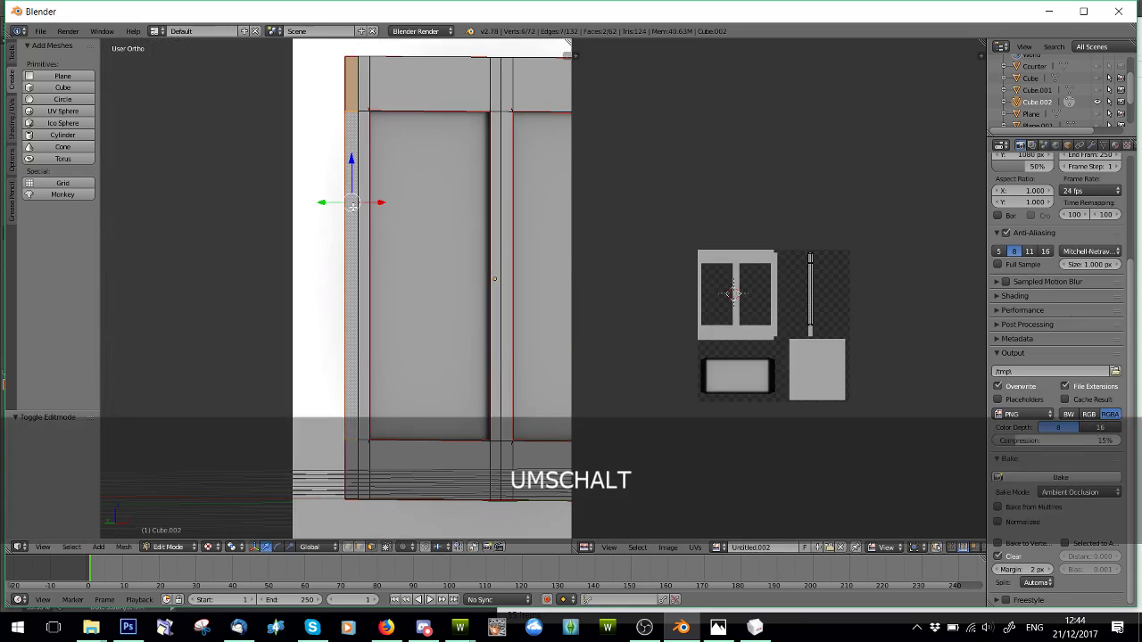
pyautogui.keyDown('shift'); pyautogui.rightClick(354, 477); pyautogui.keyUp('shift')
pyautogui.press('End')
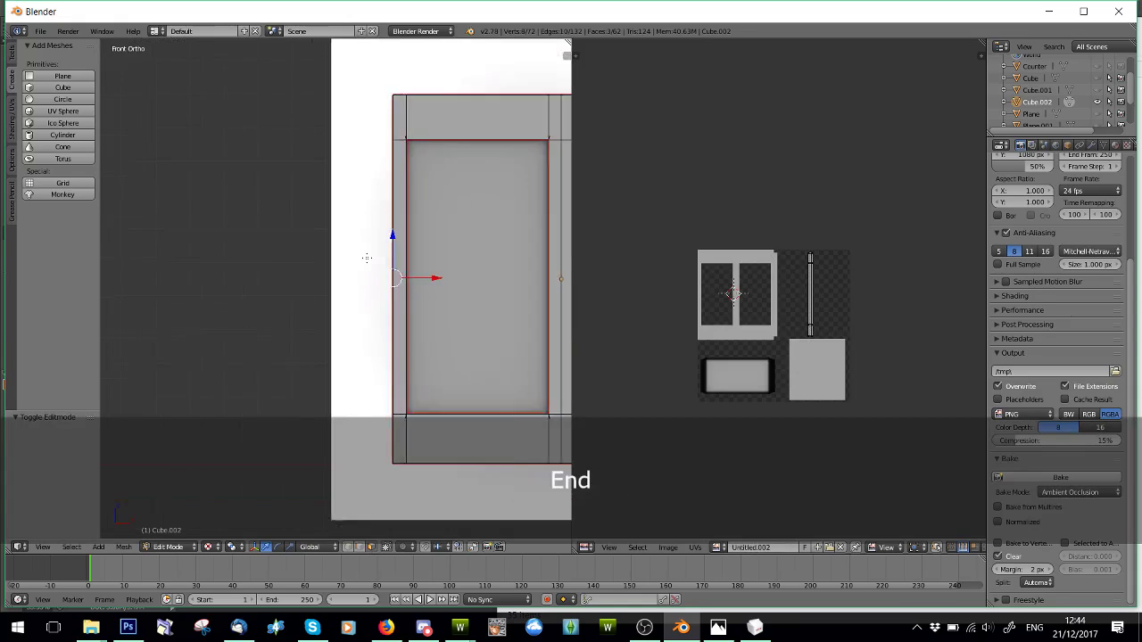
# - Try moving the selected left side faces outward about 0.037 in the negative X direction, and undo the move
pyautogui.scroll(-2, 405, 293)
pyautogui.moveTo(415, 282); pyautogui.dragTo(408, 281)
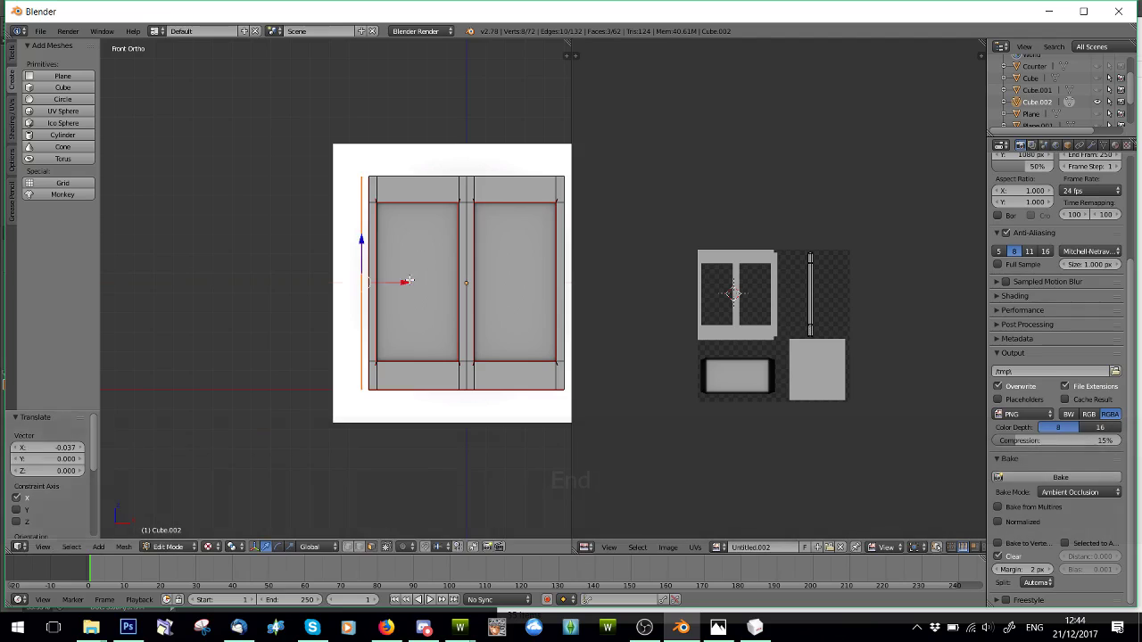
pyautogui.scroll(3, 390, 284)
pyautogui.moveTo(391, 285); pyautogui.dragTo(444, 301, button='middle')
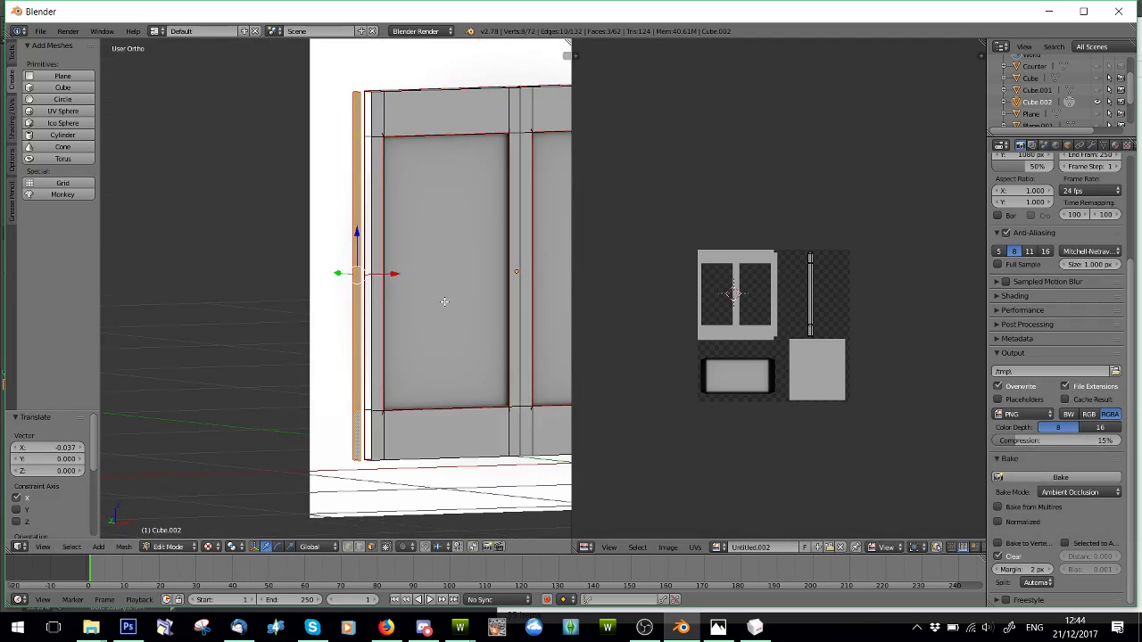
pyautogui.hotkey('ctrl', 'z')
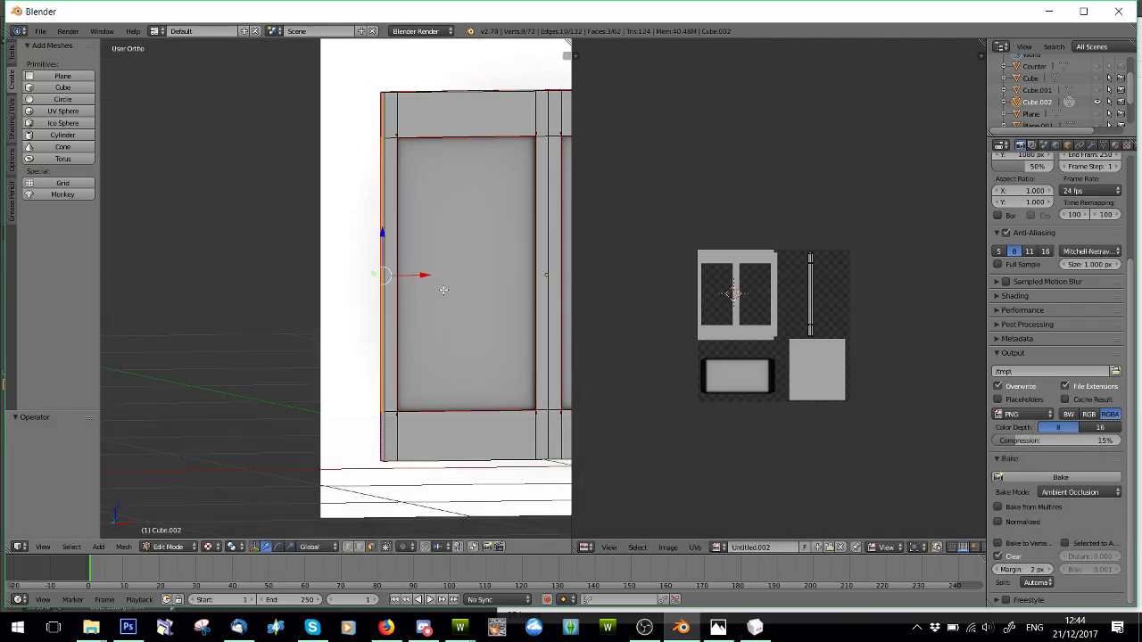
pyautogui.keyDown('shift'); pyautogui.moveTo(447, 293); pyautogui.dragTo(350, 308, button='middle'); pyautogui.keyUp('shift')
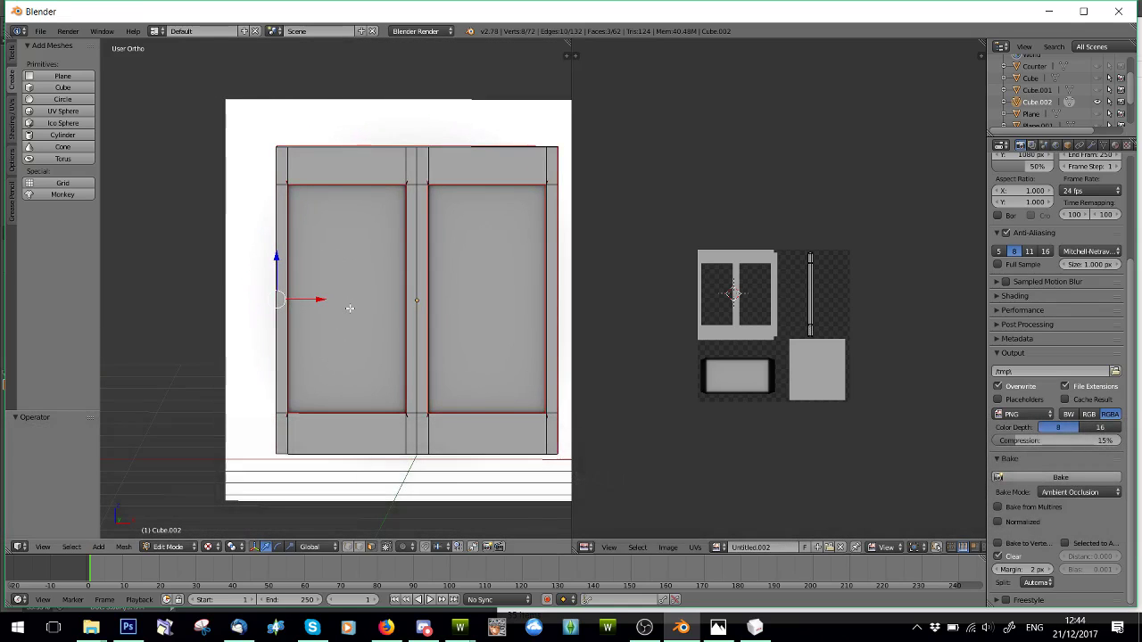
pyautogui.scroll(3, 316, 309)
pyautogui.scroll(-5, 313, 310)
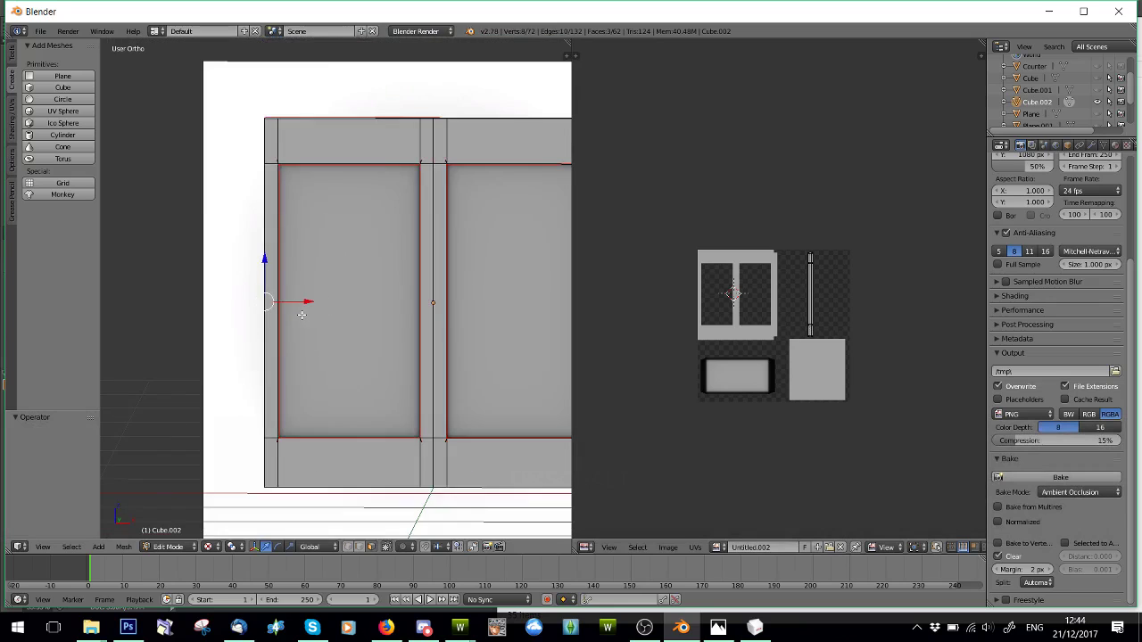
# - Return to Object Mode, hide Cube.002 and Plane.002, and unhide the original Cube and Plane
pyautogui.click(168, 546)
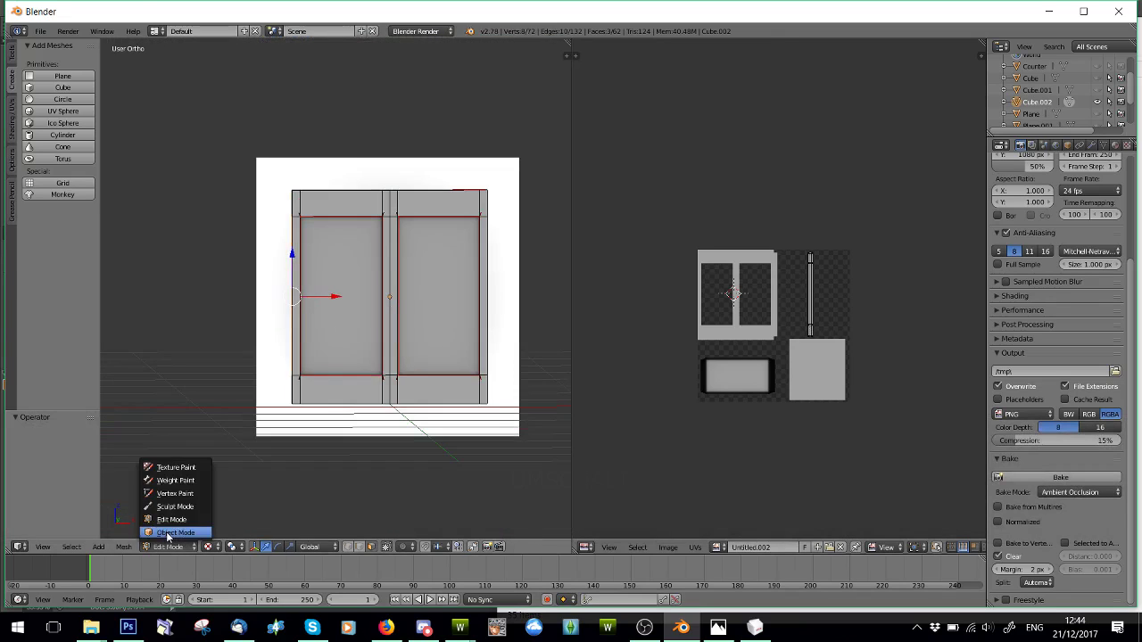
pyautogui.click(183, 533)
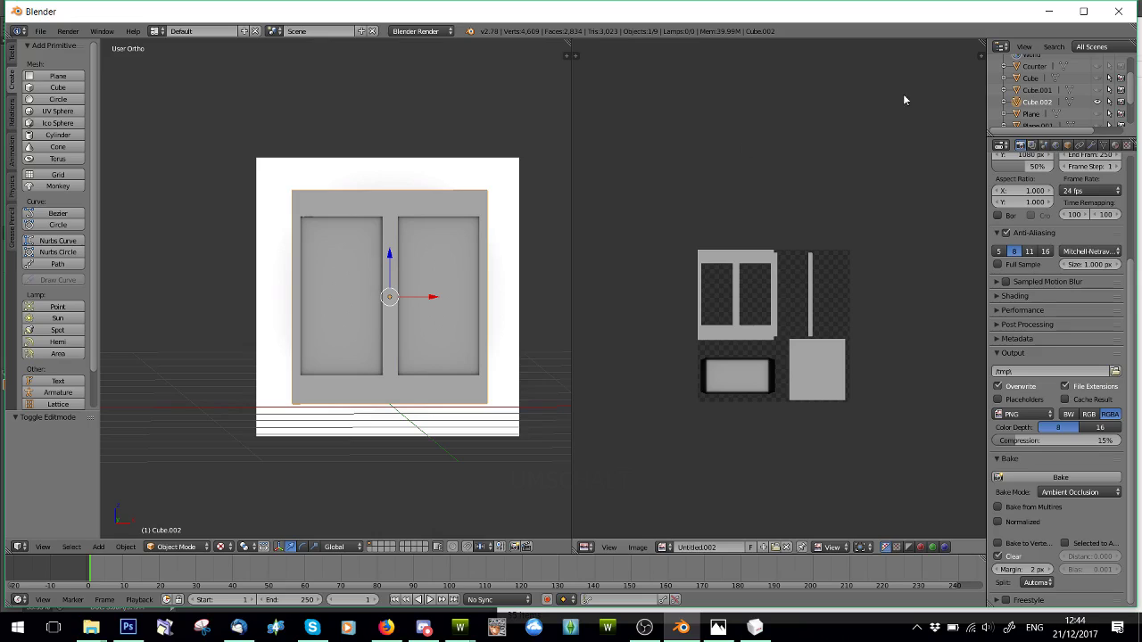
pyautogui.click(1098, 103)
pyautogui.click(1098, 91)
pyautogui.click(1097, 91)
pyautogui.click(1097, 79)
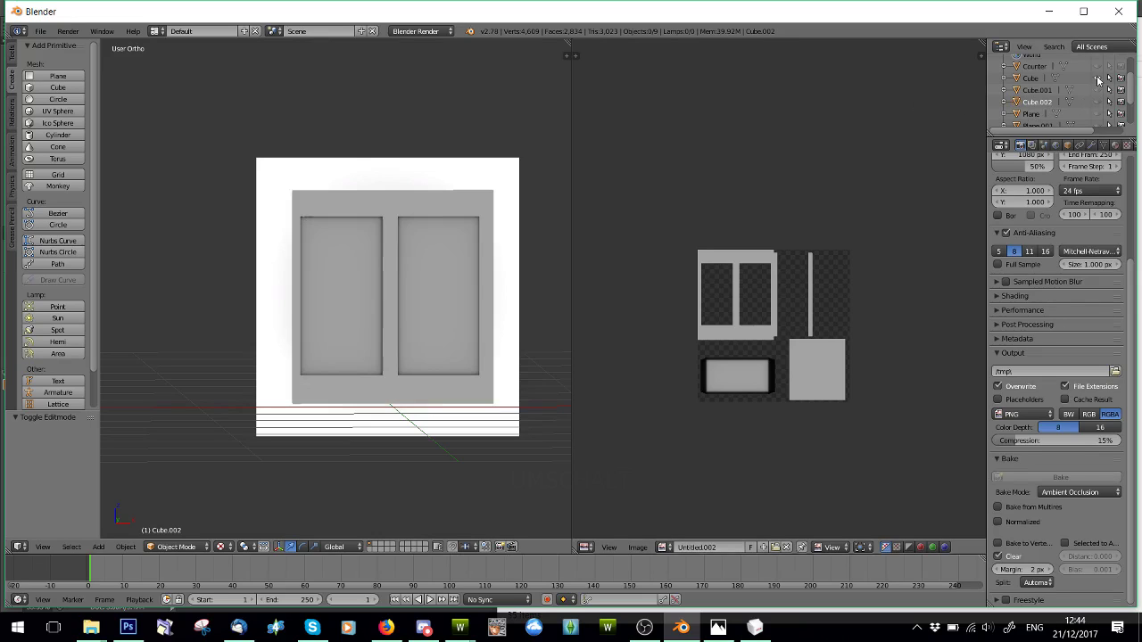
pyautogui.scroll(-2, 1095, 109)
pyautogui.click(1097, 95)
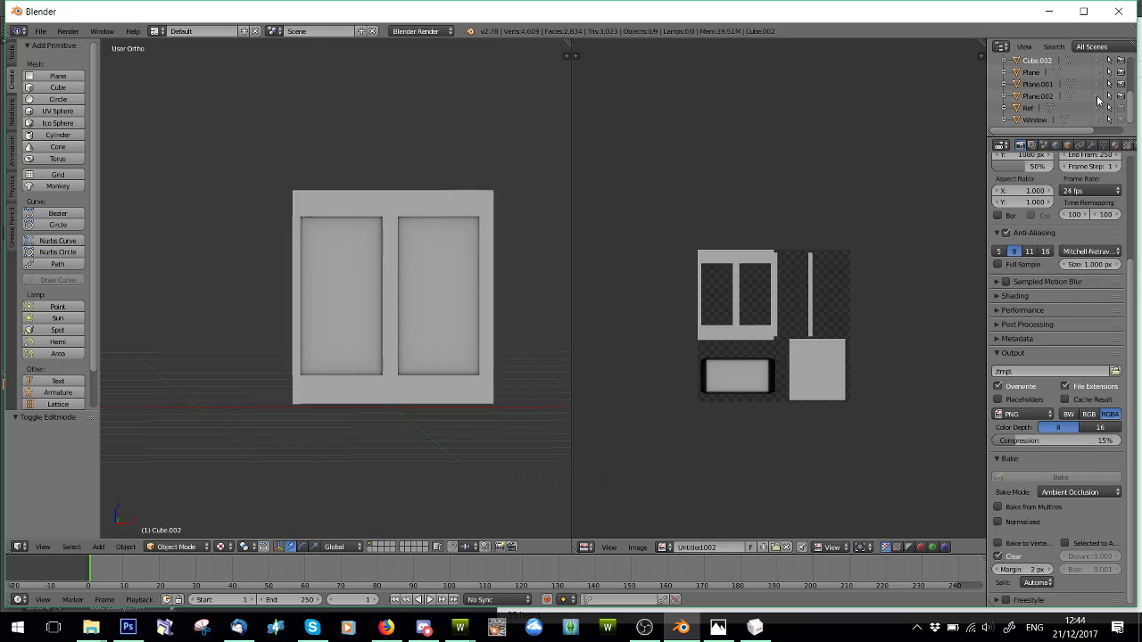
pyautogui.click(1098, 83)
pyautogui.scroll(3, 1084, 99)
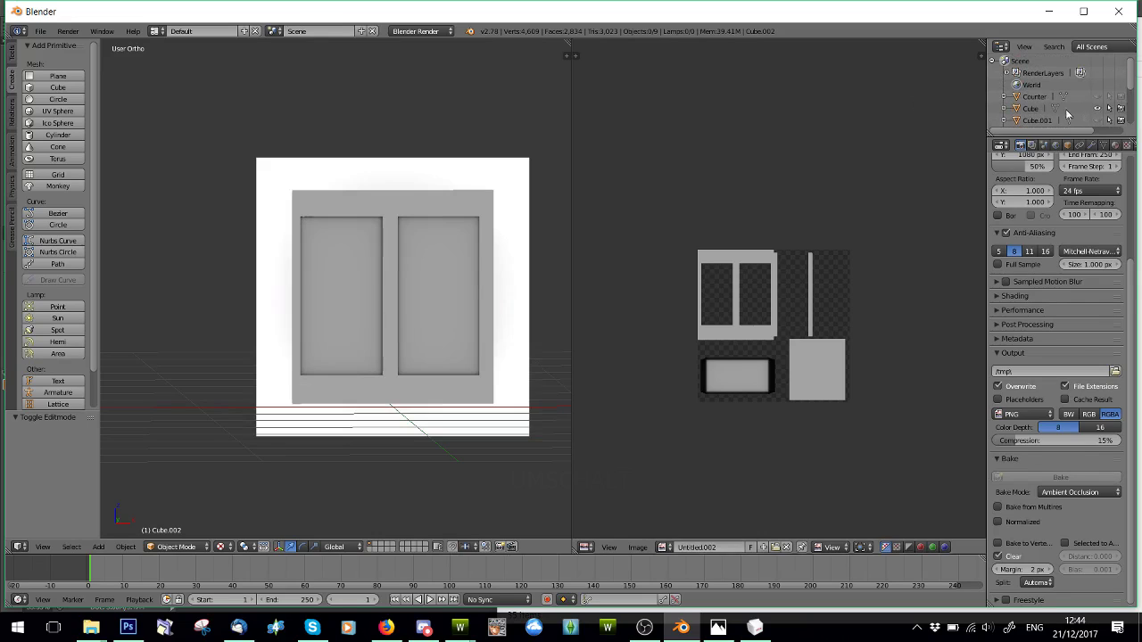
# - Select Cube and put it in Edit Mode, framing the outer right edge of the front frame's UV island for border selection
pyautogui.click(1032, 108)
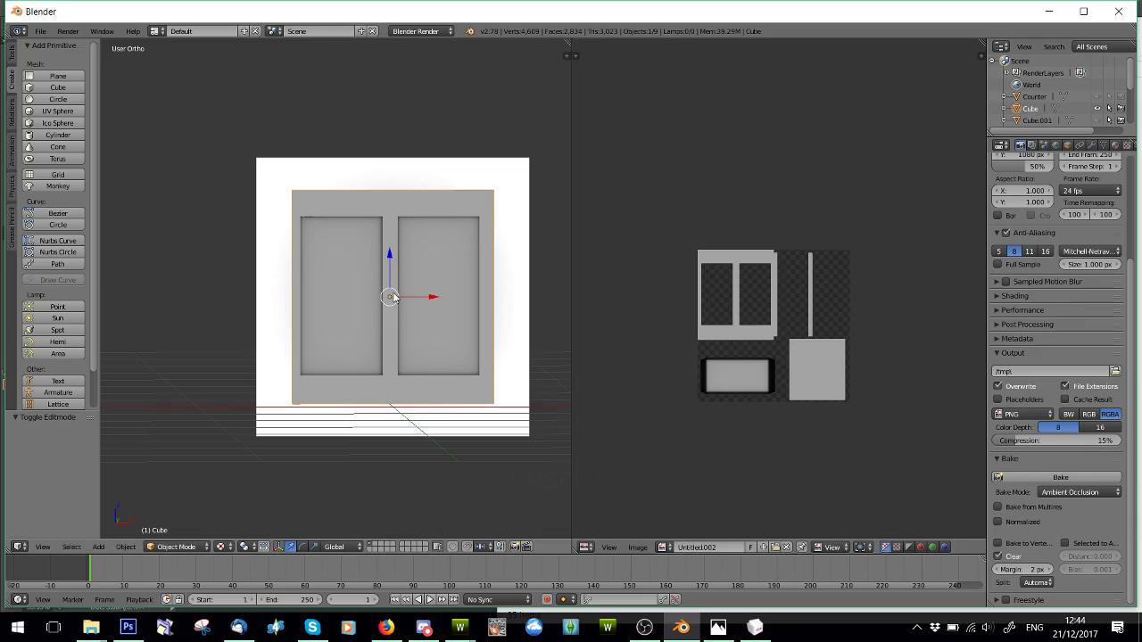
pyautogui.click(166, 548)
pyautogui.click(168, 520)
pyautogui.keyDown('shift'); pyautogui.moveTo(448, 319); pyautogui.dragTo(327, 339, button='middle'); pyautogui.keyUp('shift')
pyautogui.scroll(4, 338, 343)
pyautogui.scroll(3, 434, 321)
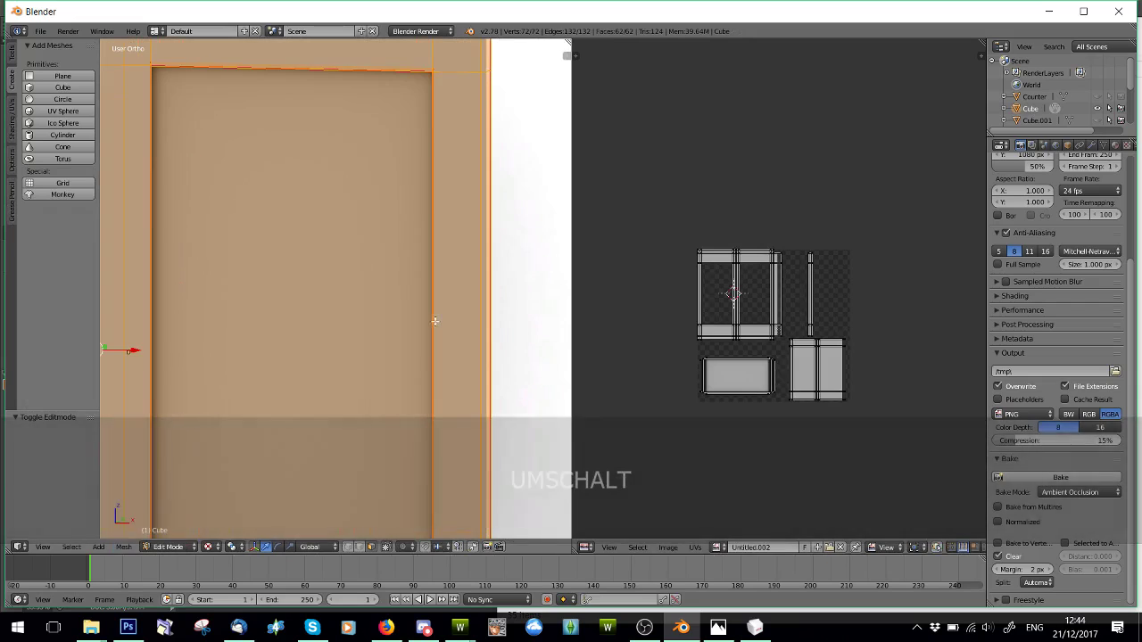
pyautogui.scroll(6, 784, 288)
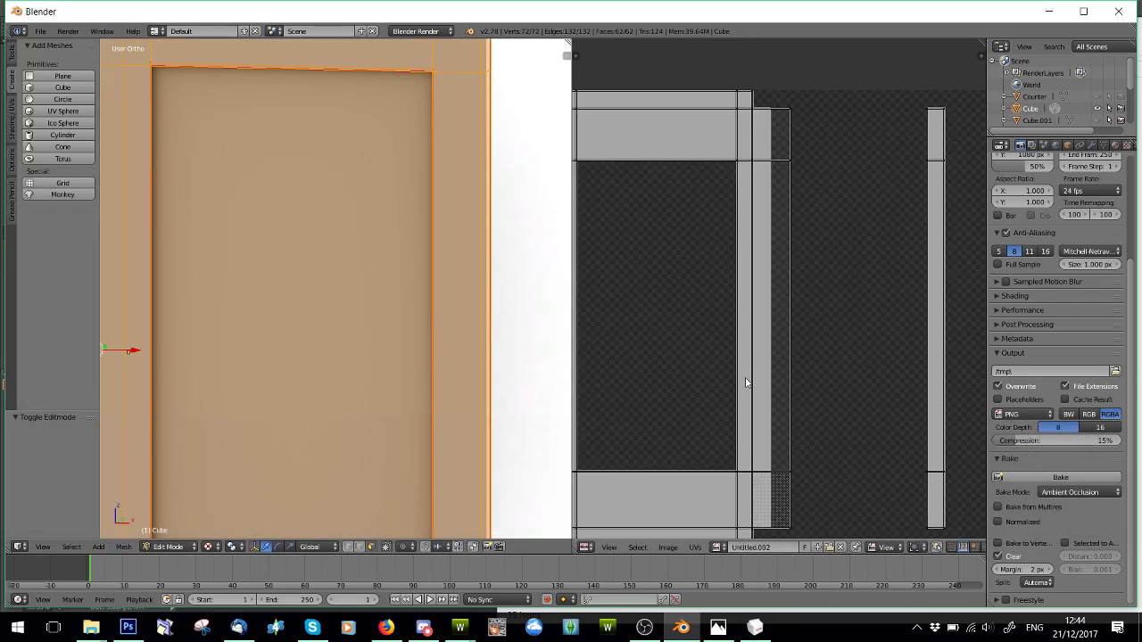
pyautogui.scroll(-2, 749, 366)
pyautogui.press('b')
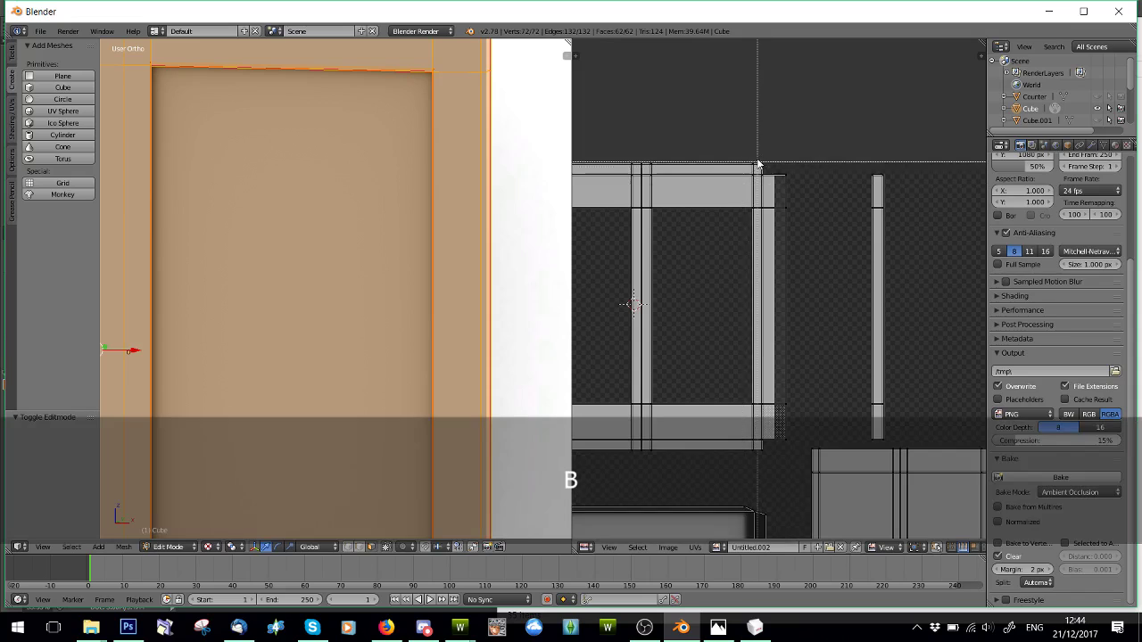
# - Move the front frame's outer right UV edge about 0.026 along X over the widened side, and deselect the UVs
pyautogui.moveTo(757, 166); pyautogui.dragTo(766, 453)
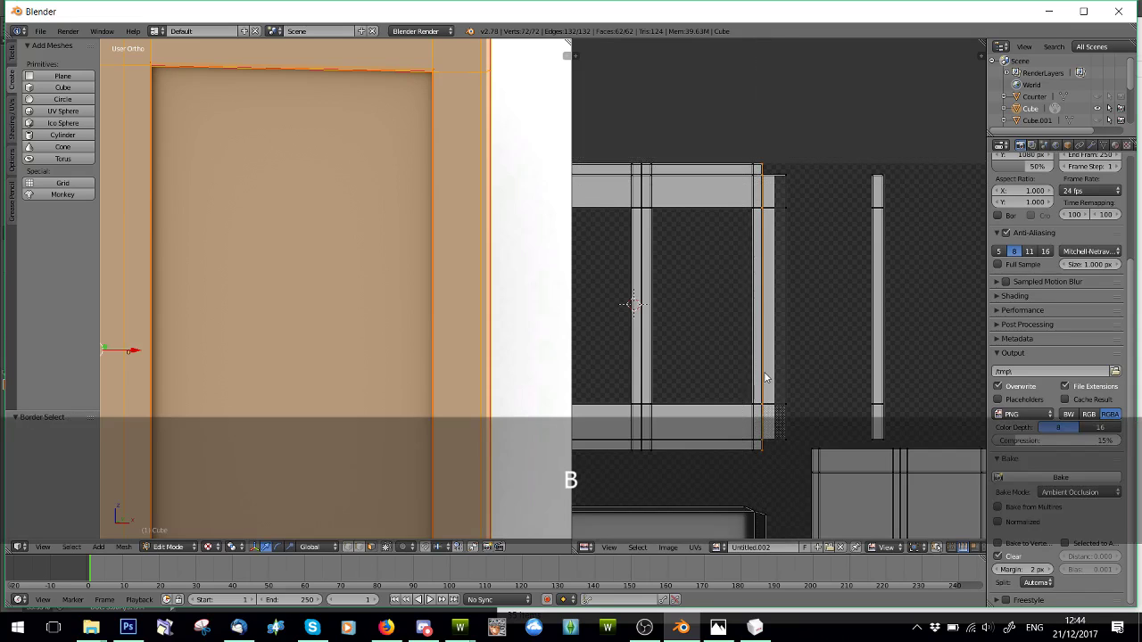
pyautogui.press('g')
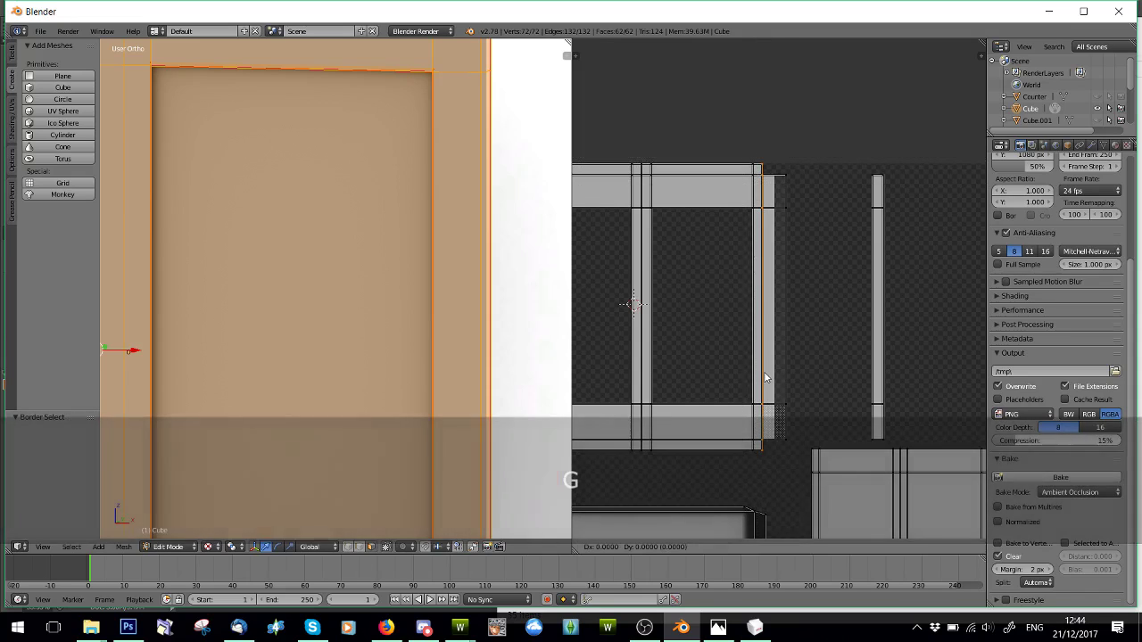
pyautogui.press('x')
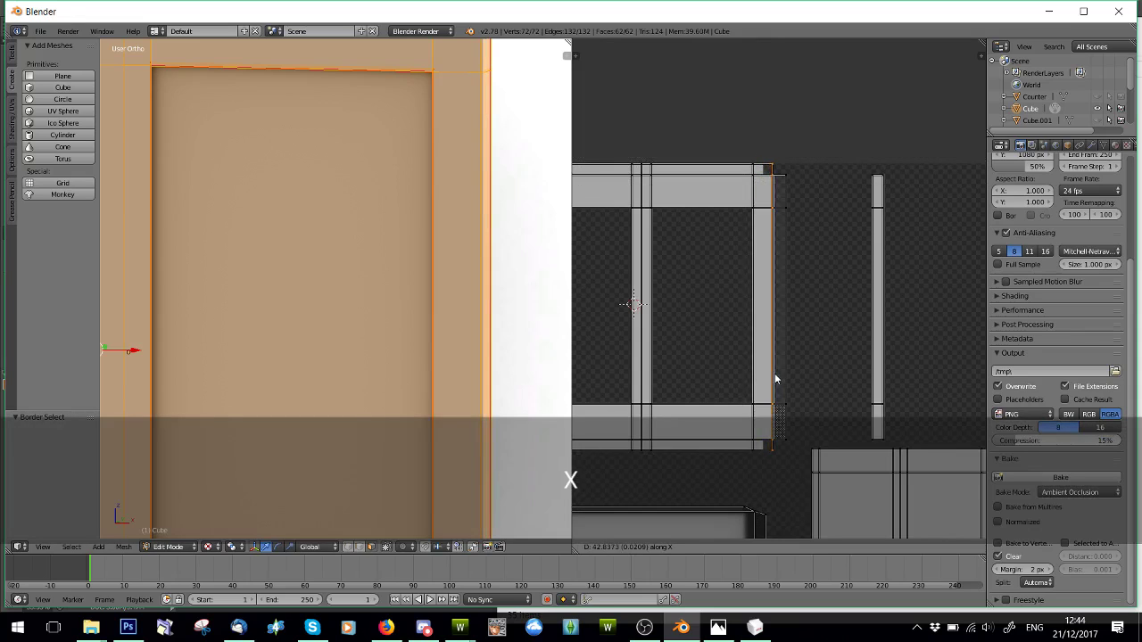
pyautogui.click(776, 380)
pyautogui.scroll(-2, 777, 380)
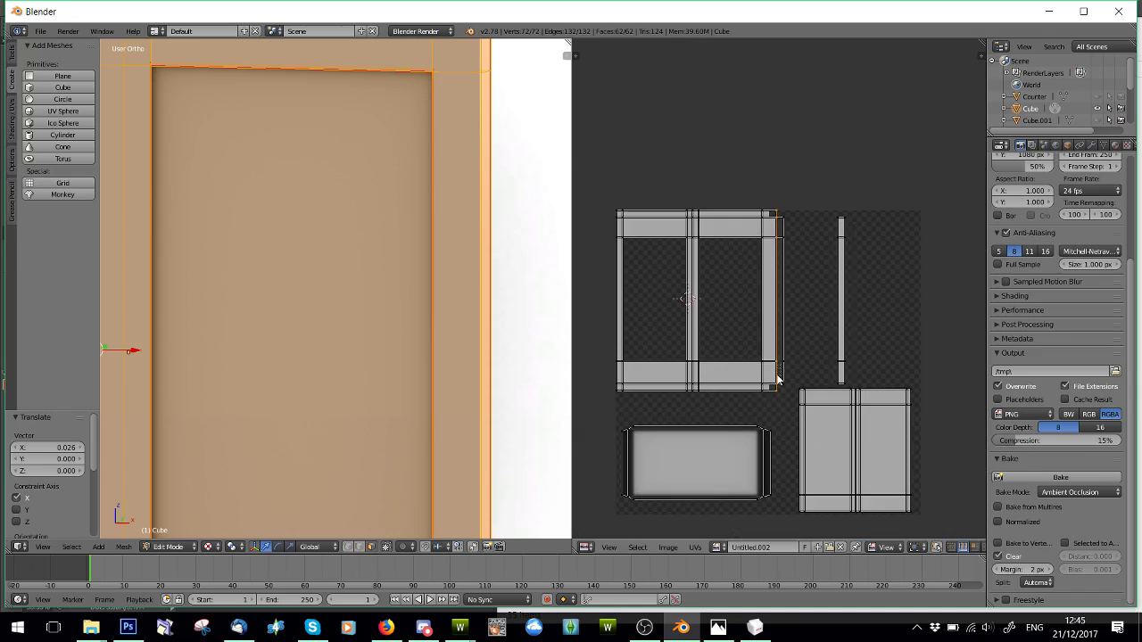
pyautogui.press('a')
pyautogui.scroll(-4, 215, 463)
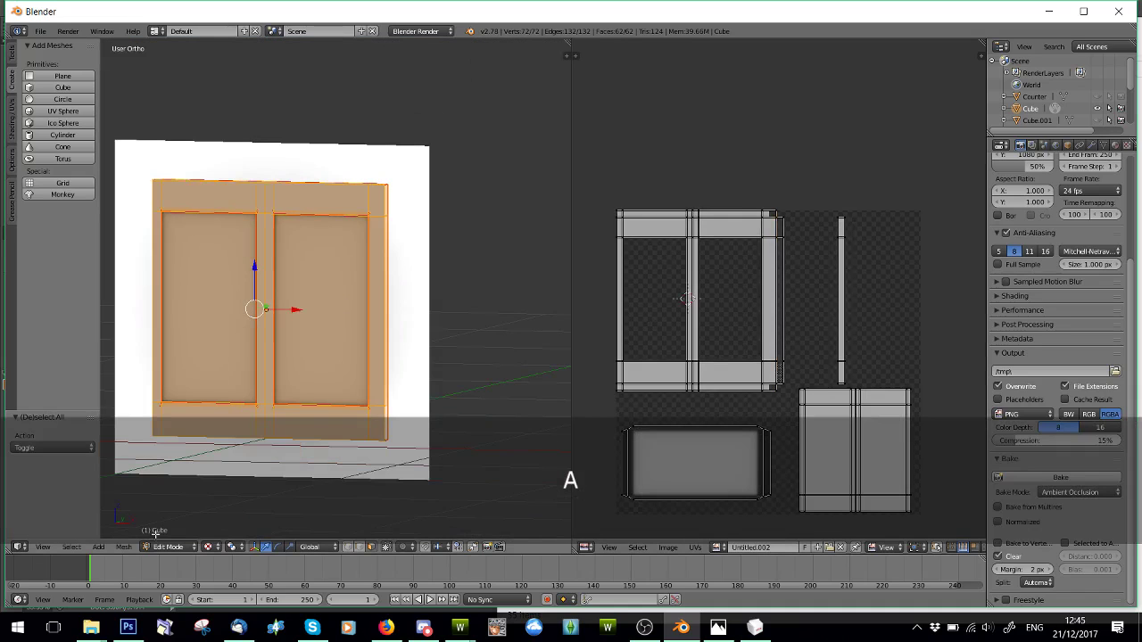
# - Return to Object Mode, select Plane and Cube together, and export them over the existing 2b.obj in the wainscoating folder
pyautogui.press('Tab')
pyautogui.scroll(-2, 339, 245)
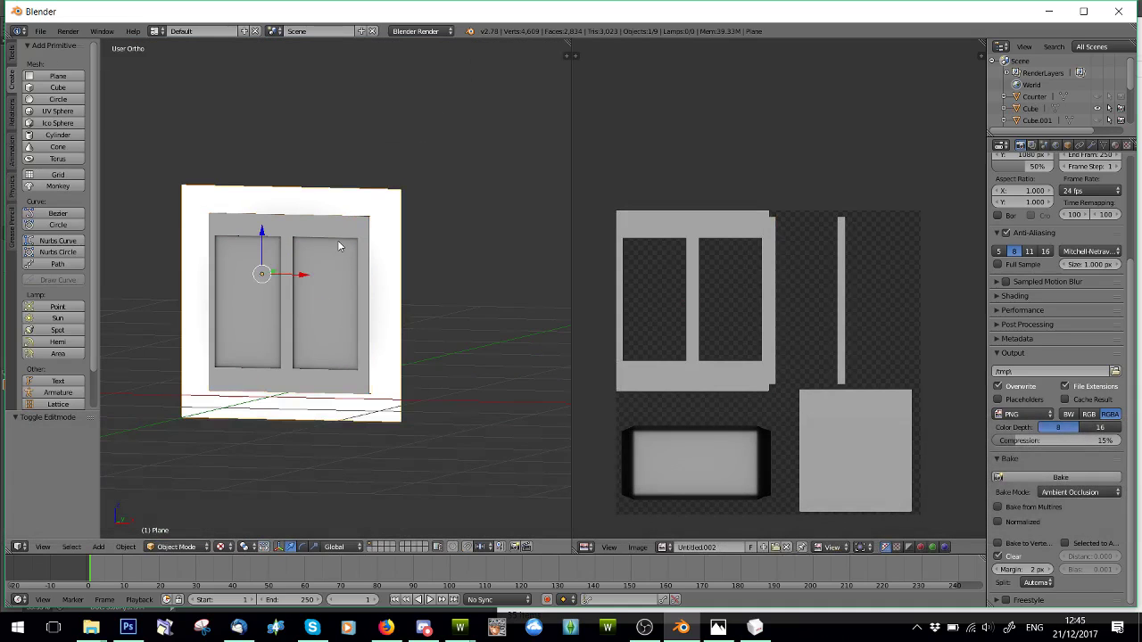
pyautogui.press('shift')
pyautogui.keyDown('shift'); pyautogui.rightClick(293, 210); pyautogui.keyUp('shift')
pyautogui.click(41, 31)
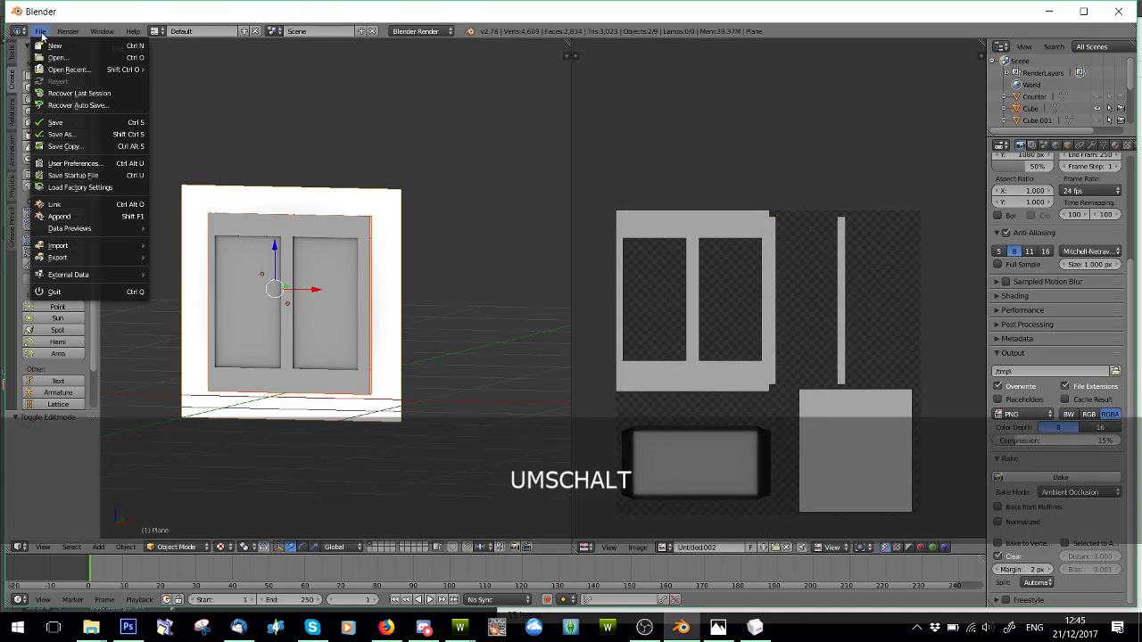
pyautogui.moveTo(57, 257)
pyautogui.click(189, 328)
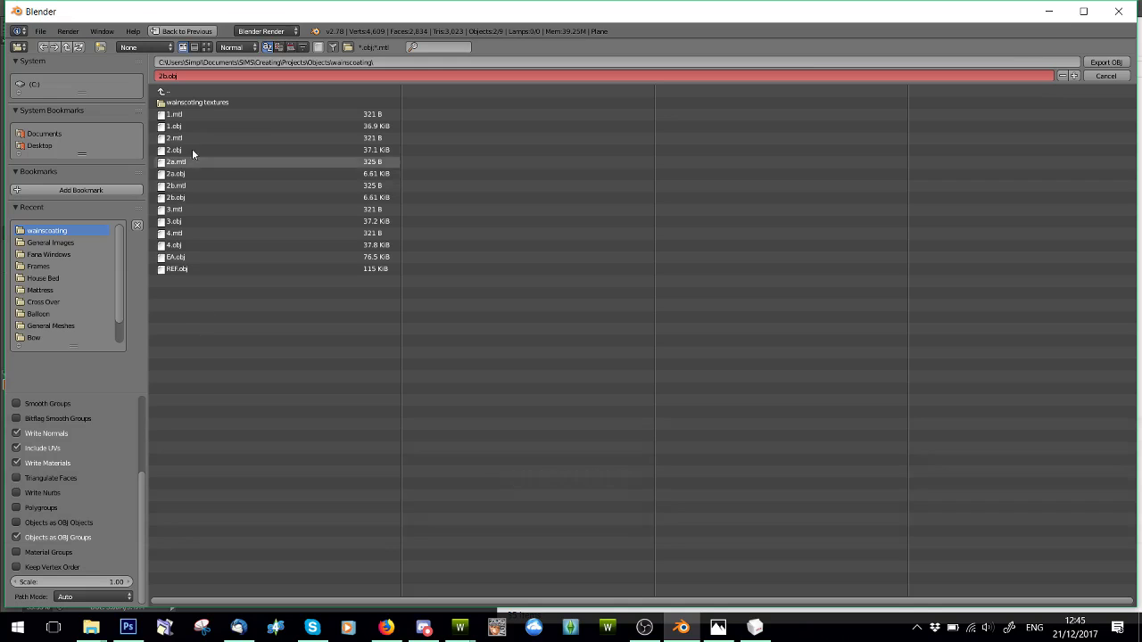
pyautogui.click(1105, 64)
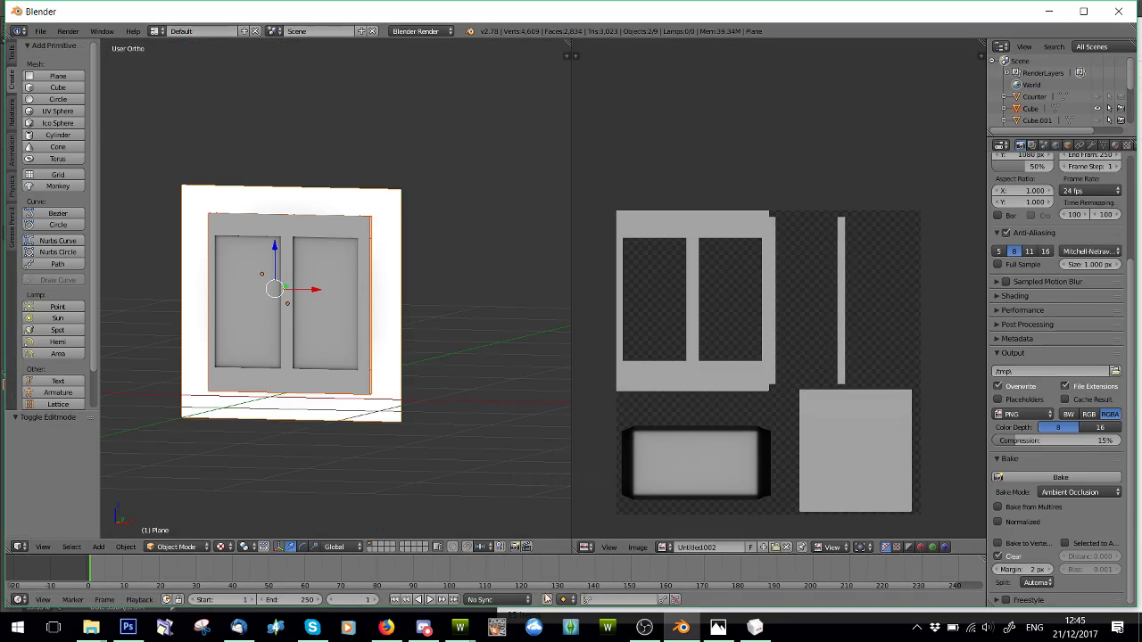
# - Switch to Photoshop, hide Layer 2 of 2.png, inspect the baked texture at 50% zoom, and return to Blender
pyautogui.click(127, 628)
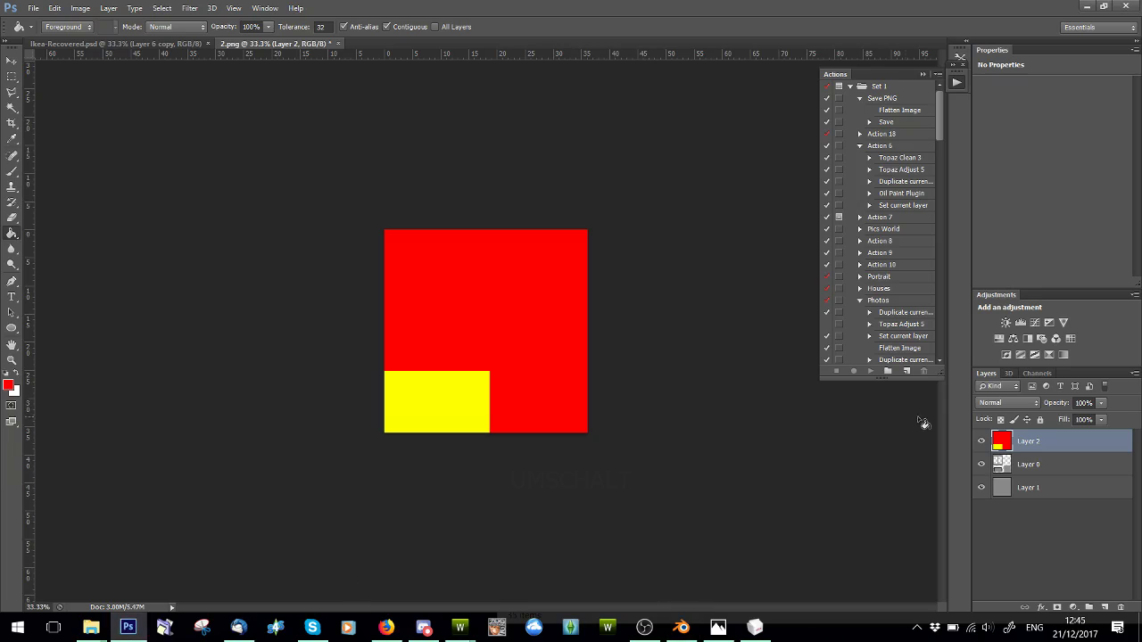
pyautogui.click(983, 441)
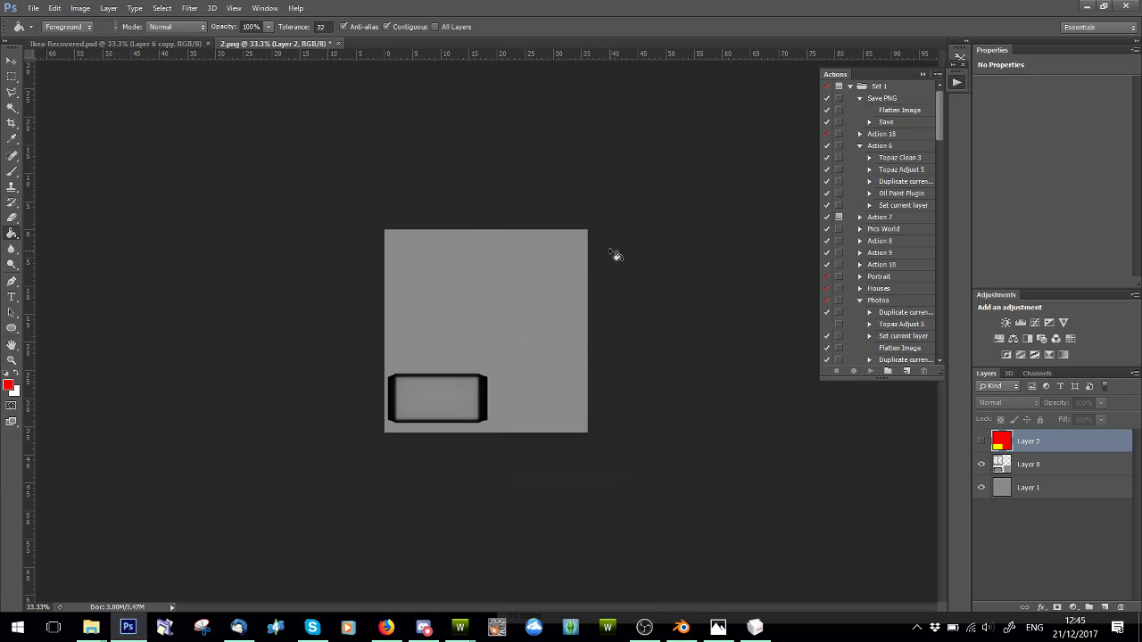
pyautogui.click(233, 8)
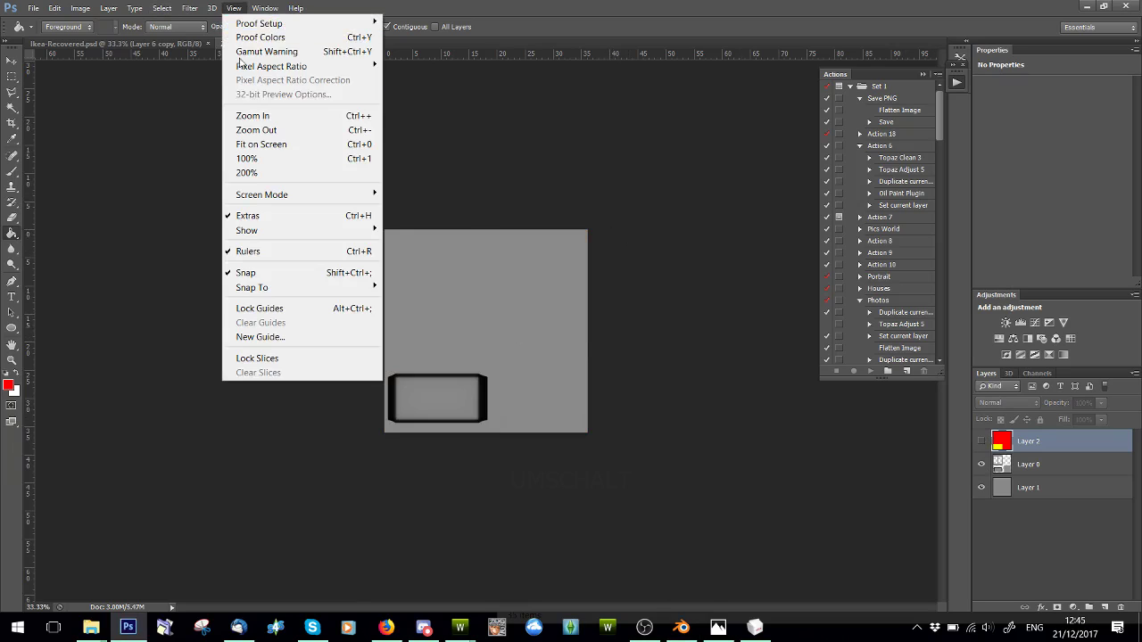
pyautogui.click(253, 120)
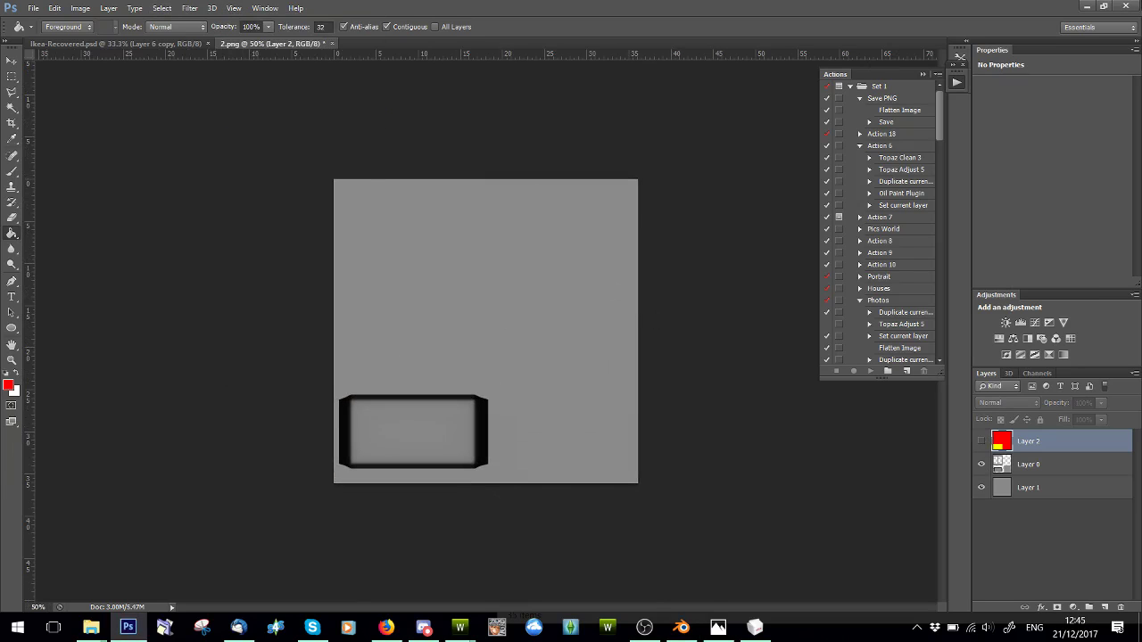
pyautogui.click(1088, 6)
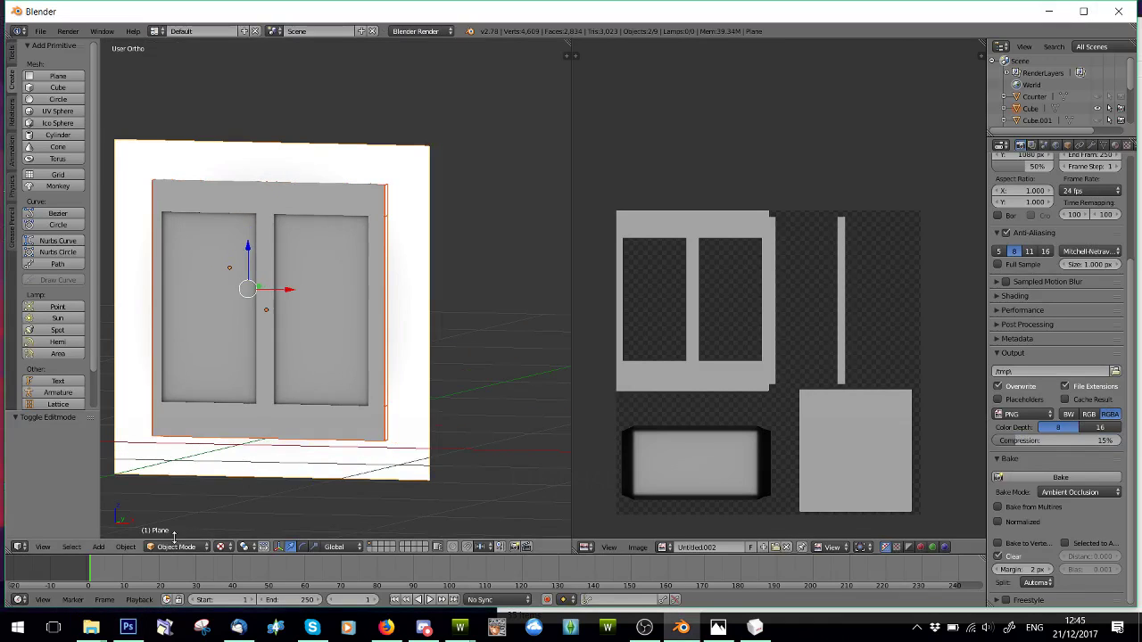
# - Hide Cube and Plane, and unhide the copies Cube.001 and Plane.002
pyautogui.click(176, 546)
pyautogui.click(176, 534)
pyautogui.moveTo(250, 373)
pyautogui.mouseDown(button='middle')
pyautogui.moveTo(282, 375)
pyautogui.moveTo(251, 380)
pyautogui.mouseUp(button='middle')
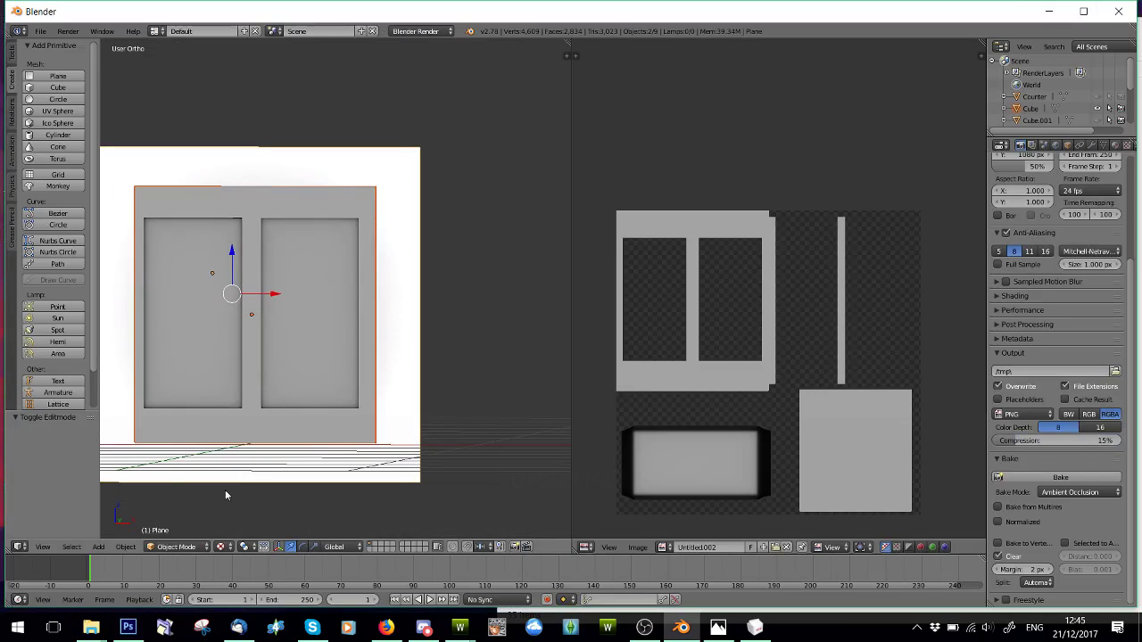
pyautogui.click(1098, 109)
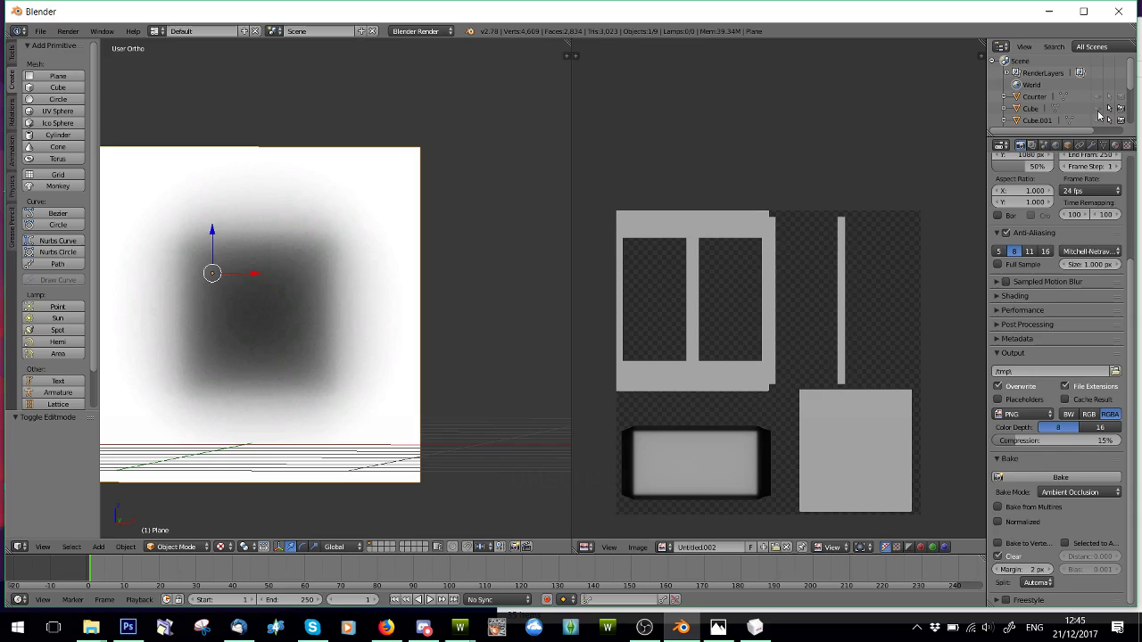
pyautogui.scroll(-2, 1101, 120)
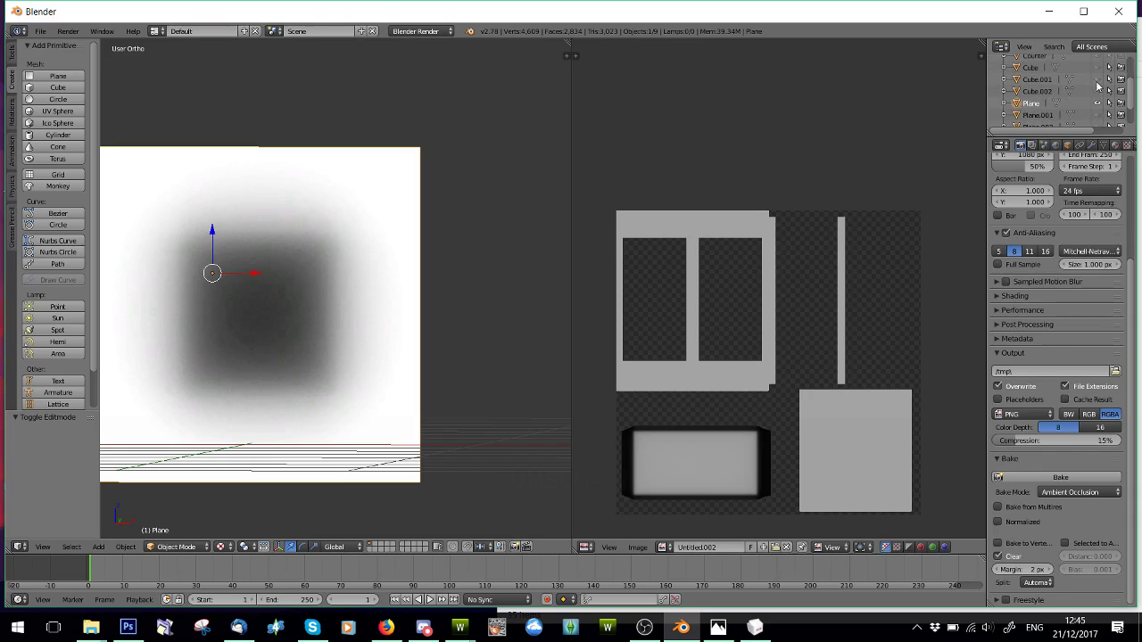
pyautogui.click(1097, 79)
pyautogui.scroll(-1, 1101, 90)
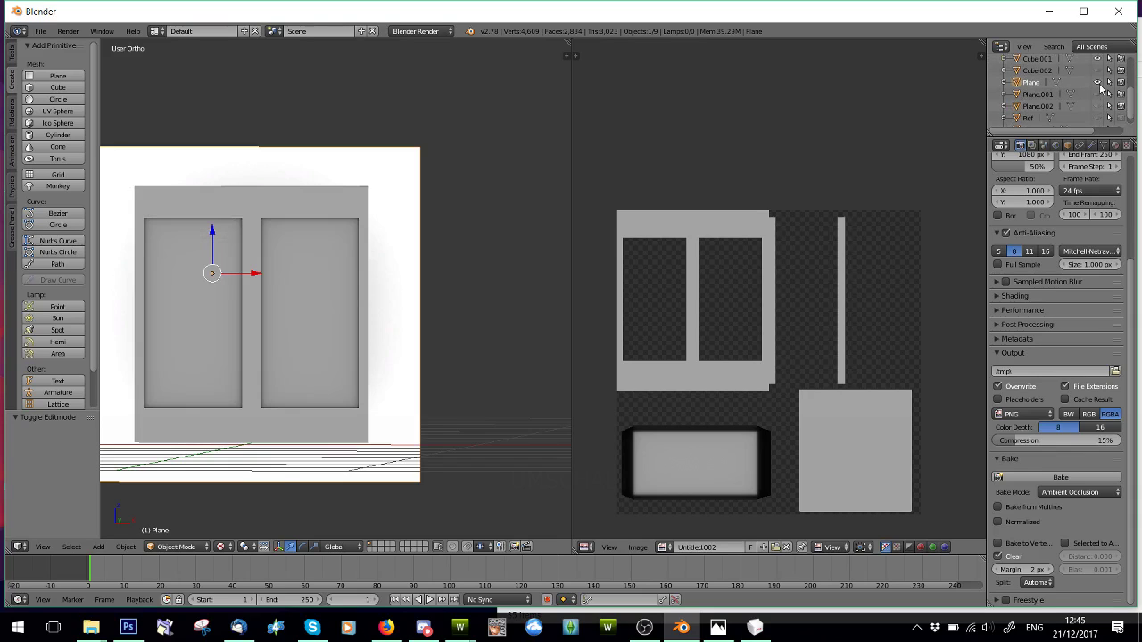
pyautogui.click(1097, 82)
# - Put Cube.001 in Edit Mode, synchronise the UV selection with the mesh, and set it to edge selection
pyautogui.scroll(-2, 364, 291)
pyautogui.keyDown('shift'); pyautogui.moveTo(356, 338); pyautogui.dragTo(421, 310, button='middle'); pyautogui.keyUp('shift')
pyautogui.rightClick(344, 303)
pyautogui.click(176, 547)
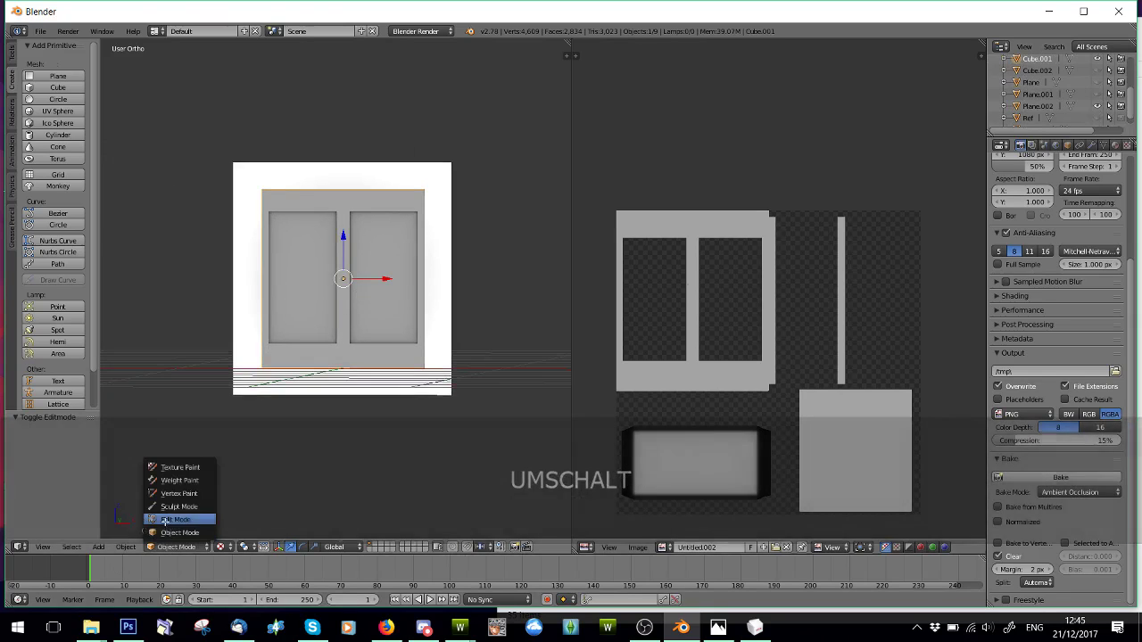
pyautogui.click(178, 520)
pyautogui.scroll(4, 229, 326)
pyautogui.keyDown('shift'); pyautogui.moveTo(229, 326); pyautogui.dragTo(300, 503, button='middle'); pyautogui.keyUp('shift')
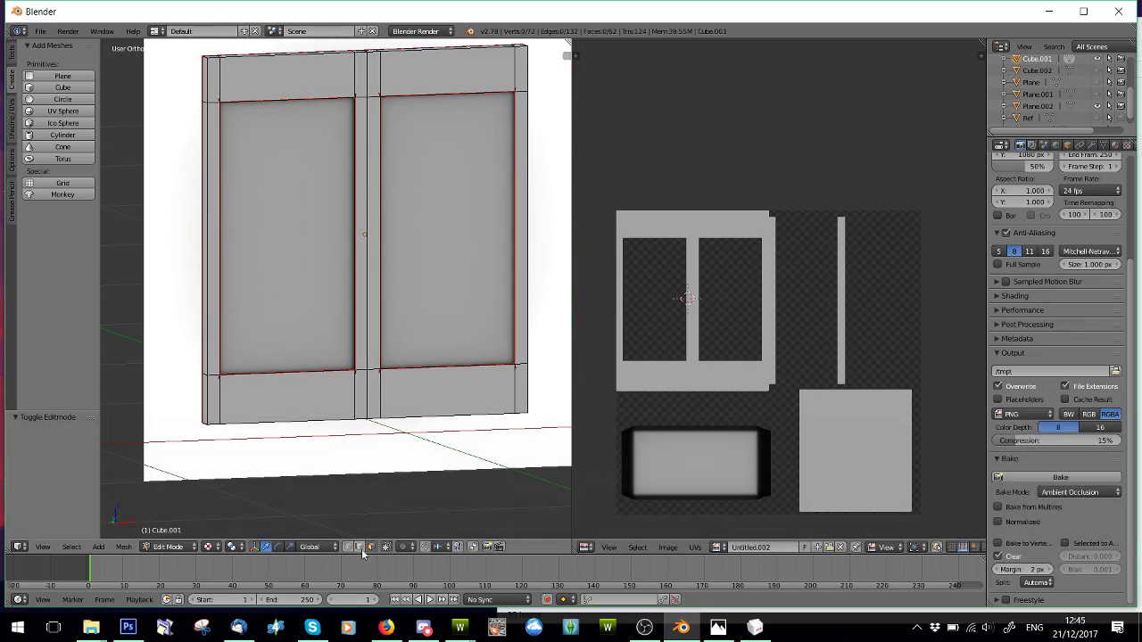
pyautogui.press('alt')
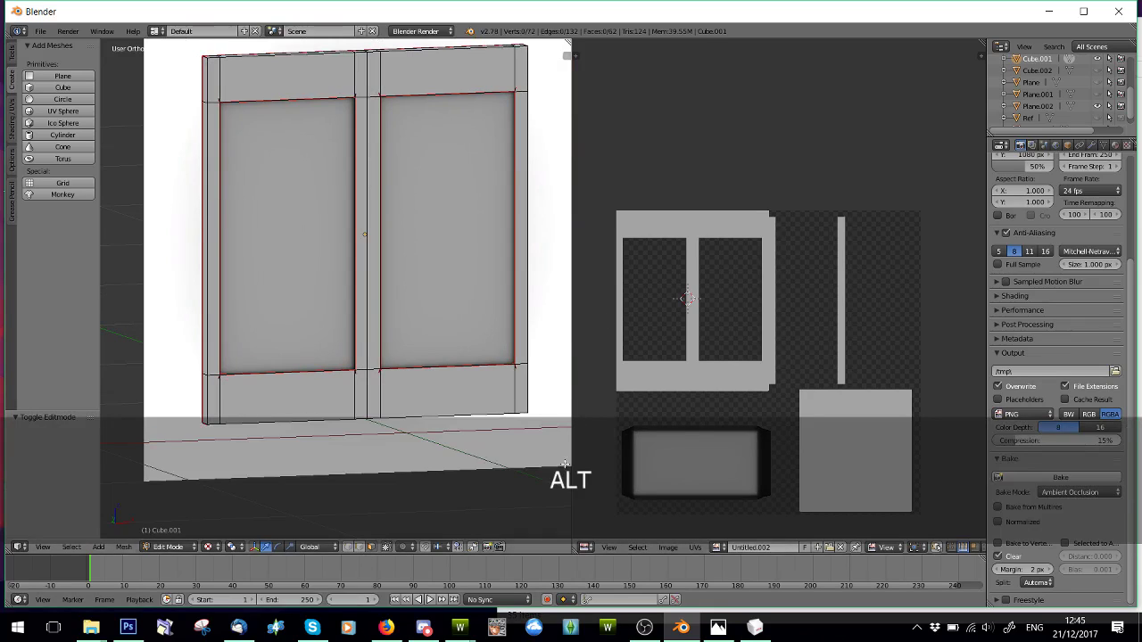
pyautogui.click(935, 550)
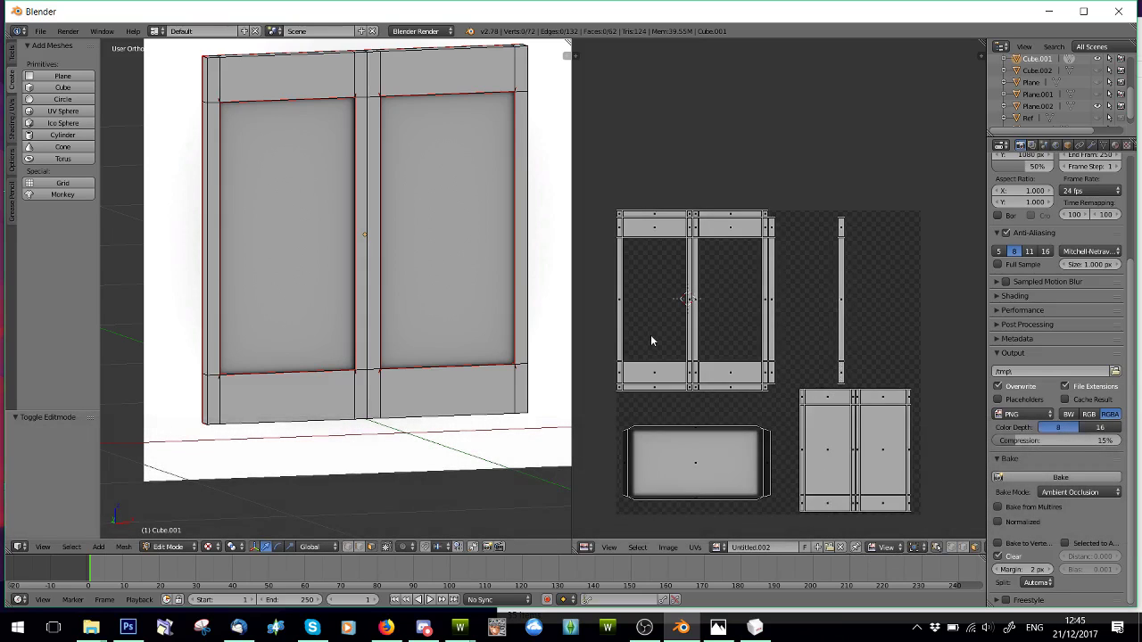
pyautogui.scroll(2, 759, 295)
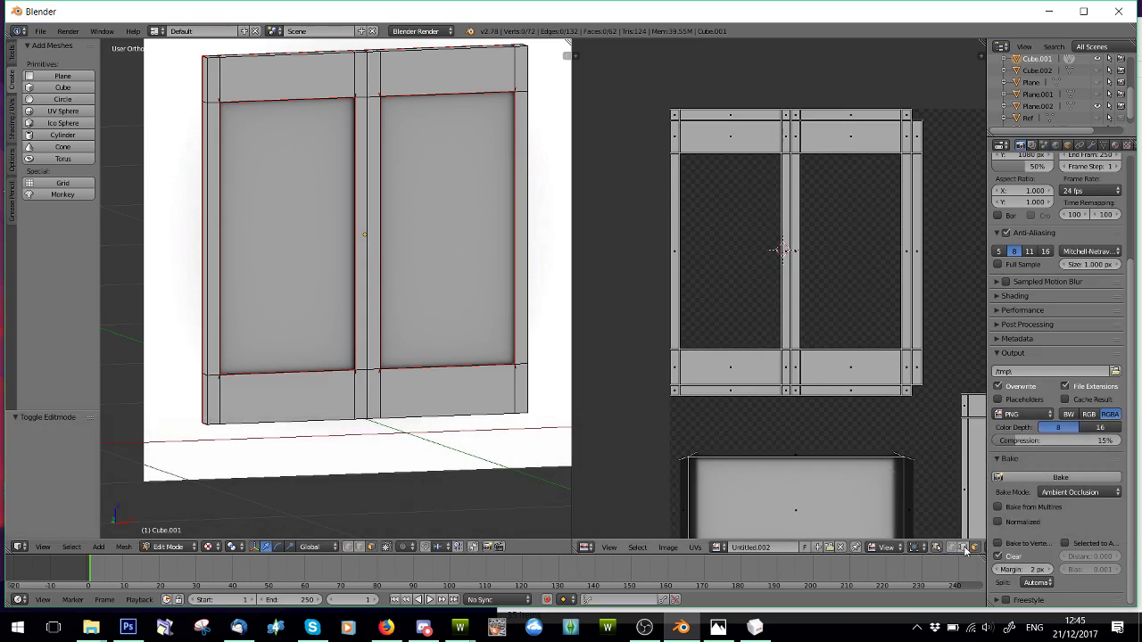
pyautogui.press('b')
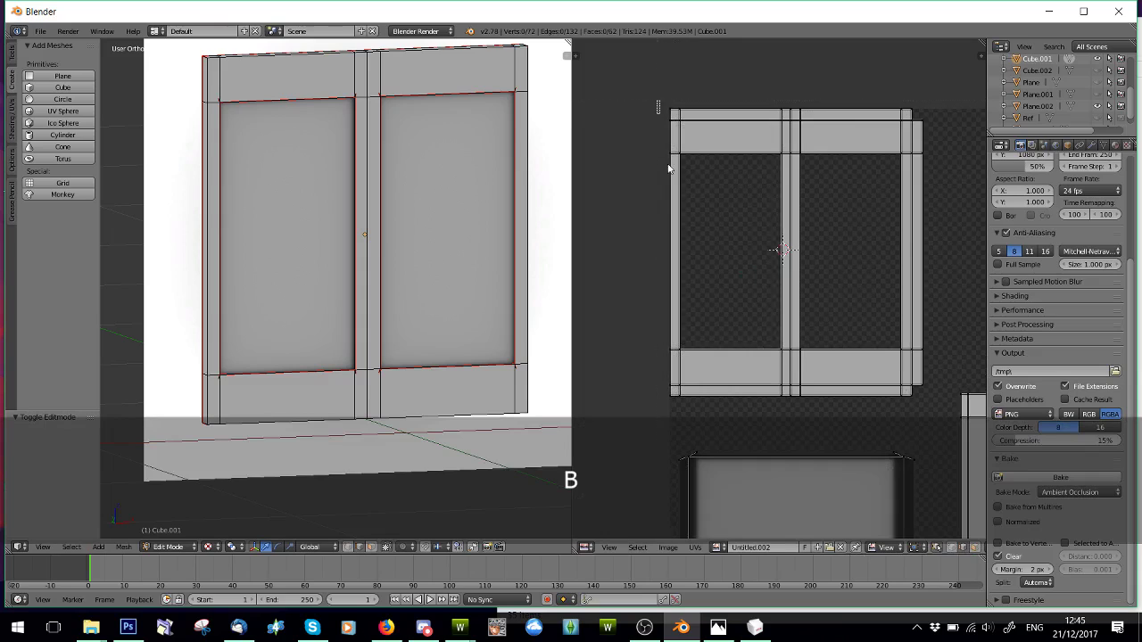
pyautogui.moveTo(657, 100); pyautogui.dragTo(688, 416)
pyautogui.scroll(-1, 324, 268)
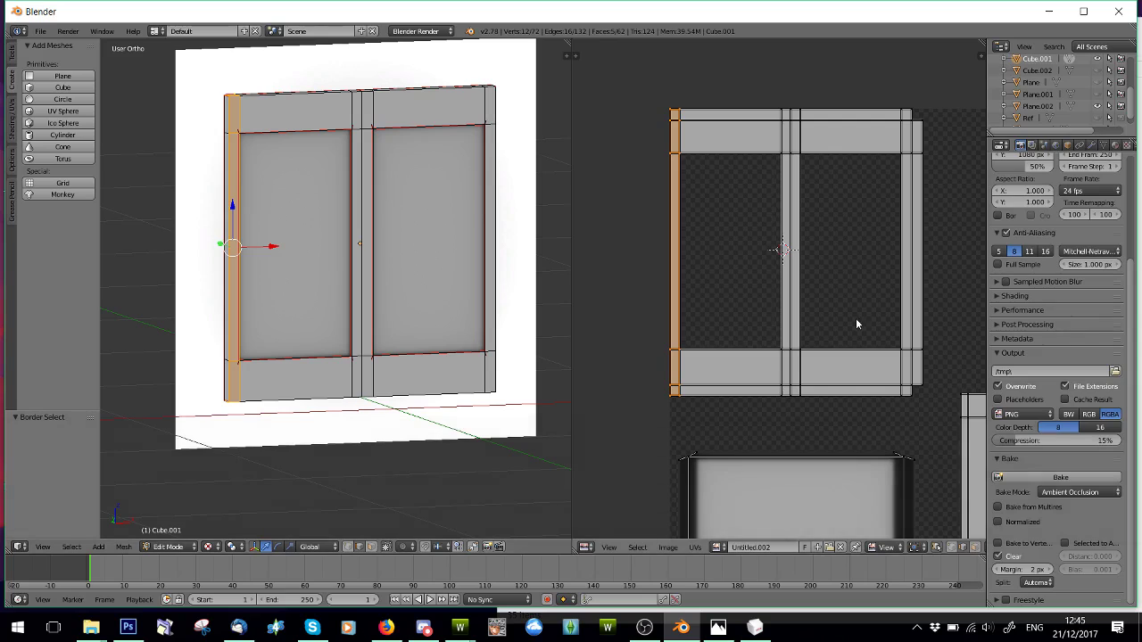
pyautogui.scroll(-2, 856, 324)
pyautogui.press('b')
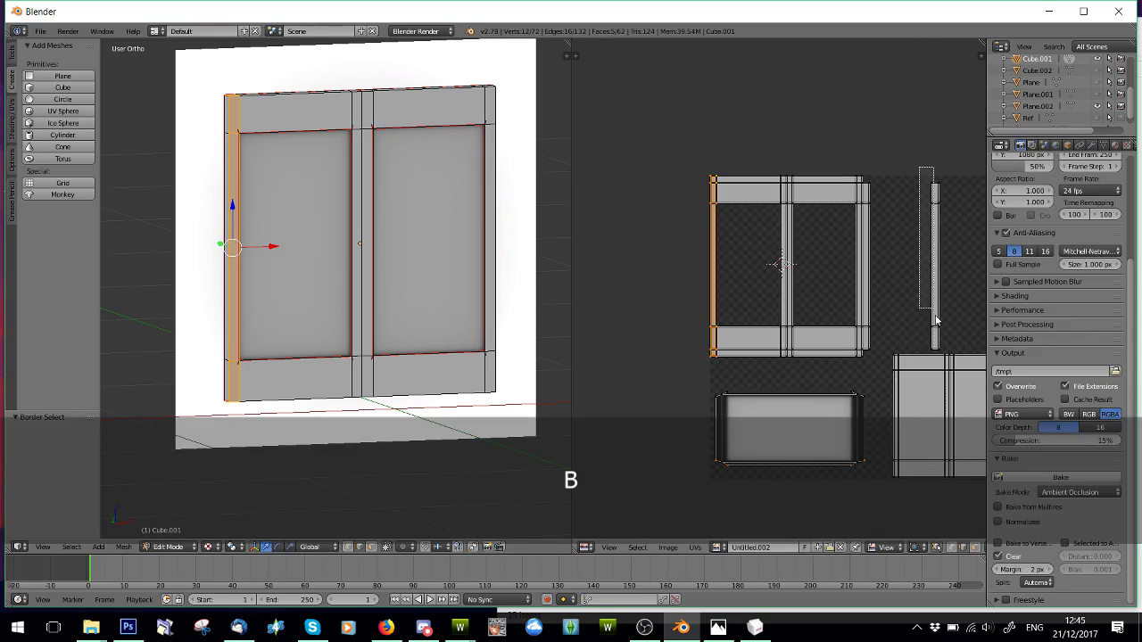
pyautogui.moveTo(929, 166); pyautogui.dragTo(949, 363)
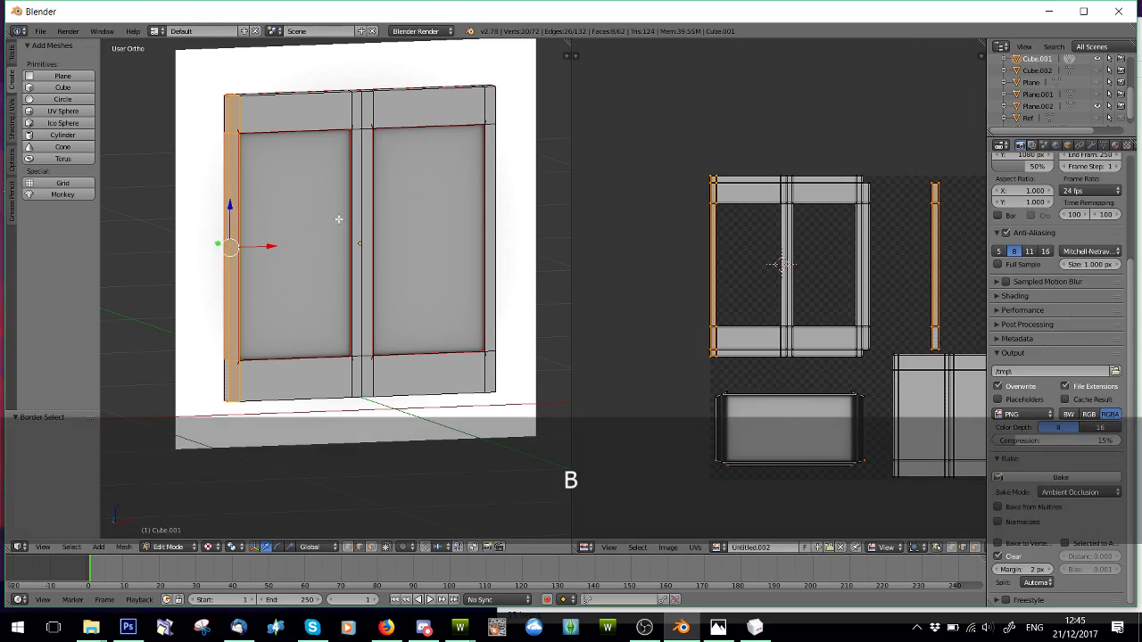
pyautogui.scroll(1, 699, 229)
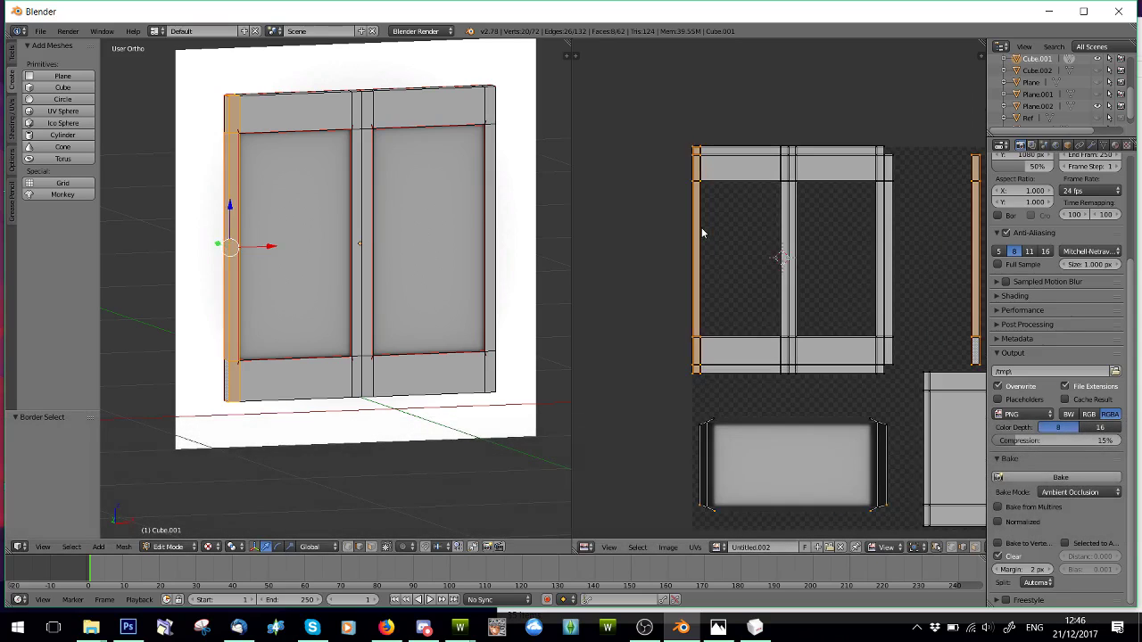
pyautogui.scroll(-1, 701, 227)
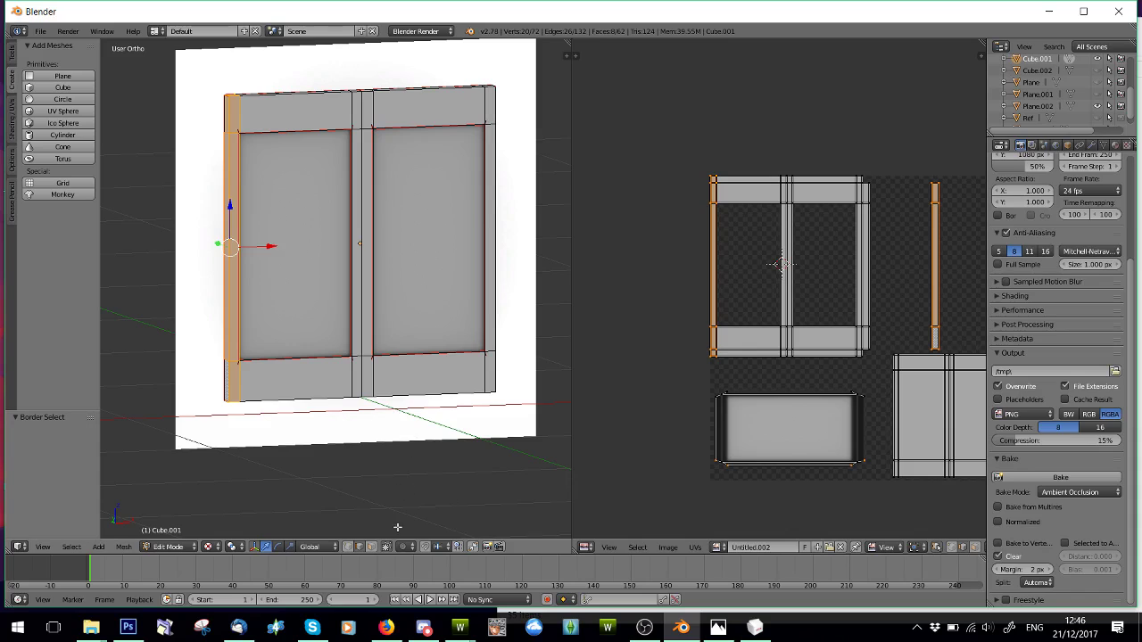
pyautogui.press('a')
# - Select the outermost left UV edge of the front frame together with the separate narrow side strip
pyautogui.scroll(1, 742, 286)
pyautogui.press('b')
pyautogui.moveTo(671, 111); pyautogui.dragTo(695, 385)
pyautogui.moveTo(940, 231); pyautogui.dragTo(919, 234, button='middle')
pyautogui.press('b')
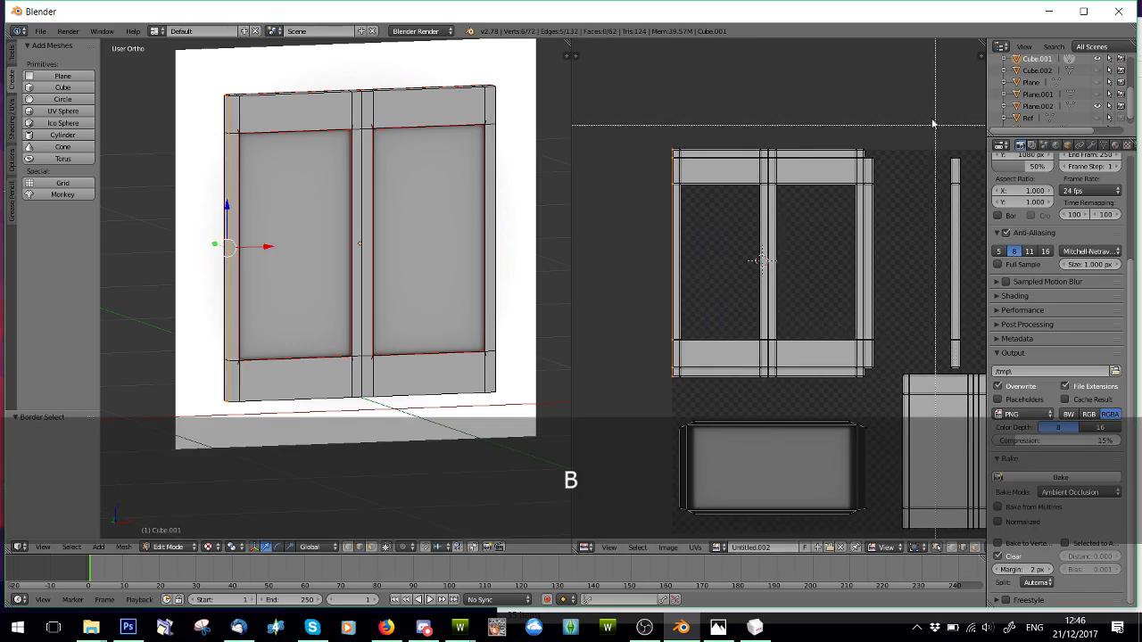
pyautogui.moveTo(934, 125); pyautogui.dragTo(971, 385)
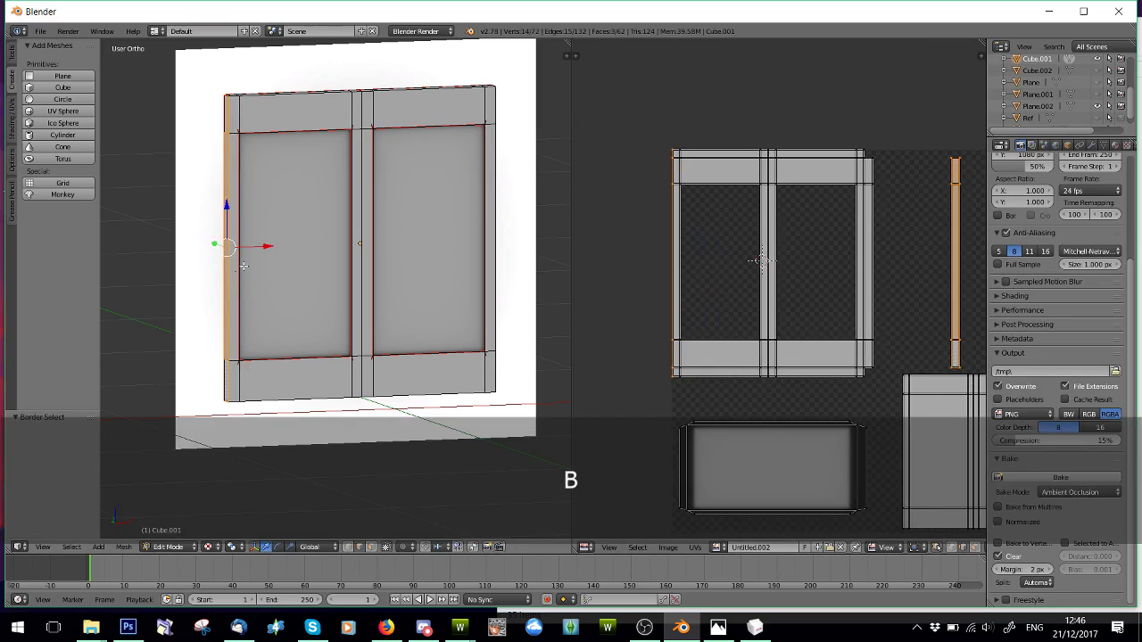
# - Move the selected left side of the panel outward along X by -0.033, then by about another -0.01 in front view
pyautogui.moveTo(267, 247); pyautogui.dragTo(258, 247)
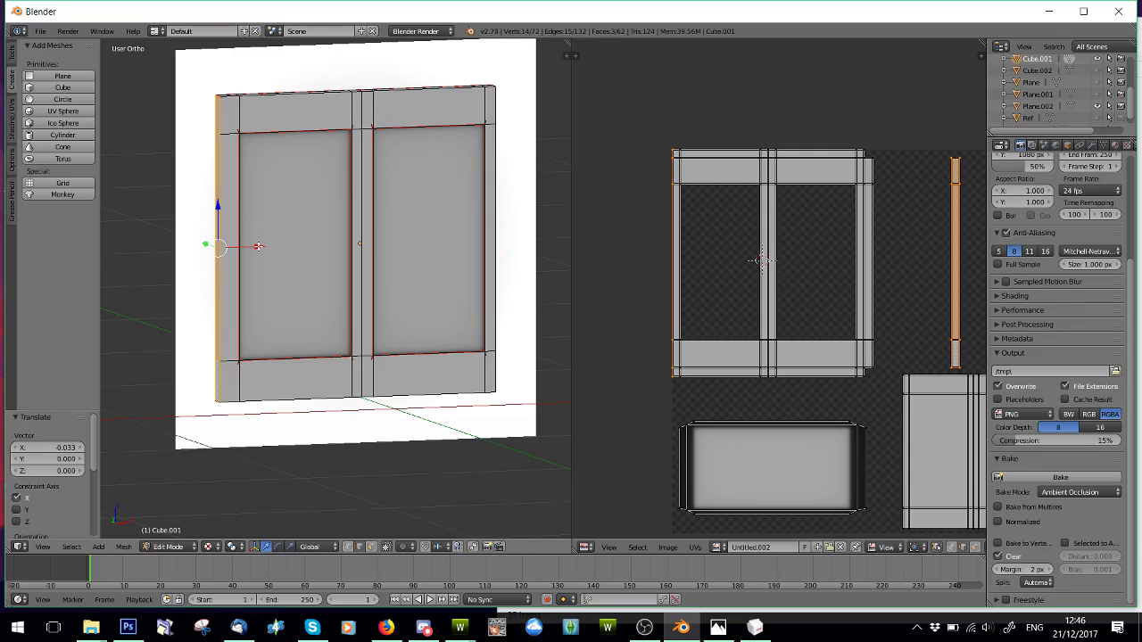
pyautogui.press('KP_1')
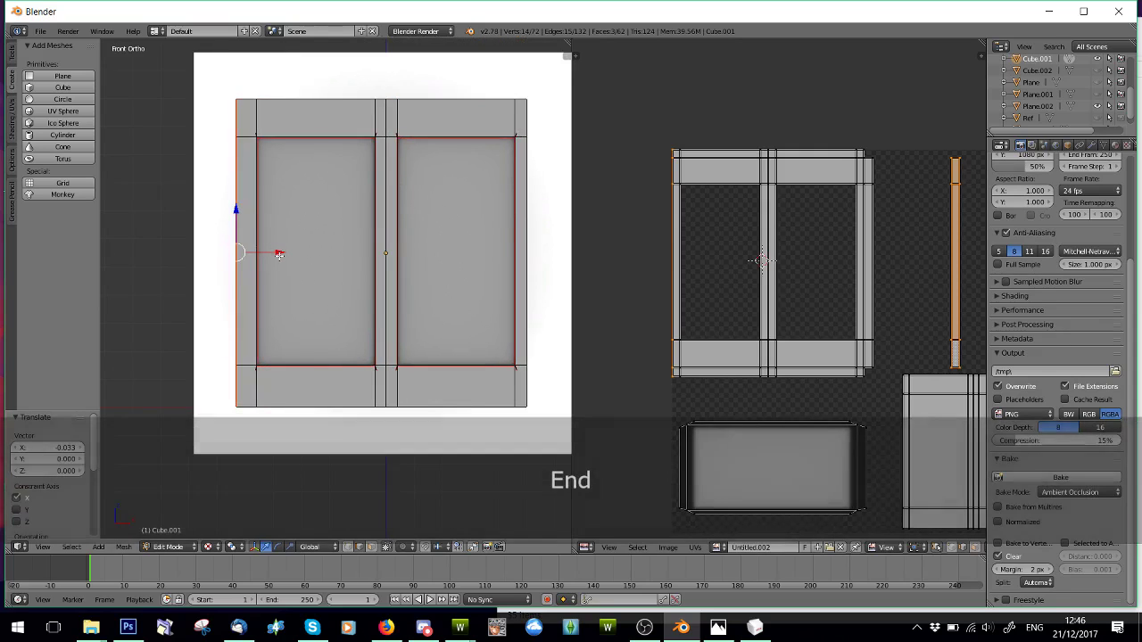
pyautogui.press('g')
pyautogui.press('x')
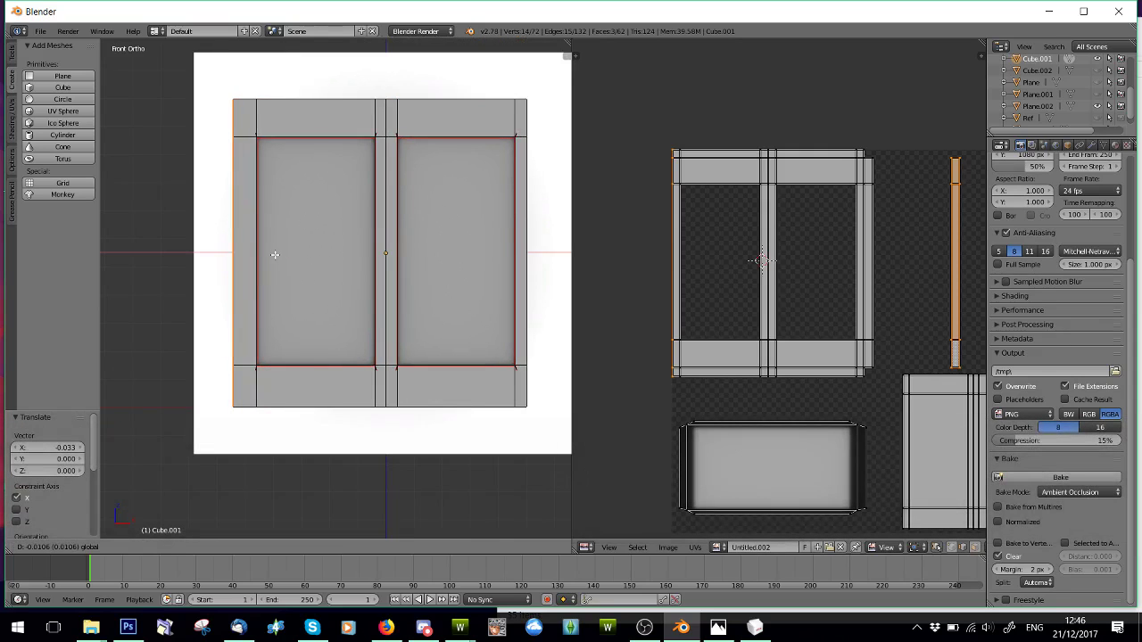
pyautogui.click(275, 256)
# - Clear the selection and select only the front frame's outermost left edge in the UV layout
pyautogui.moveTo(816, 251); pyautogui.dragTo(734, 250, button='middle')
pyautogui.press('a')
pyautogui.press('b')
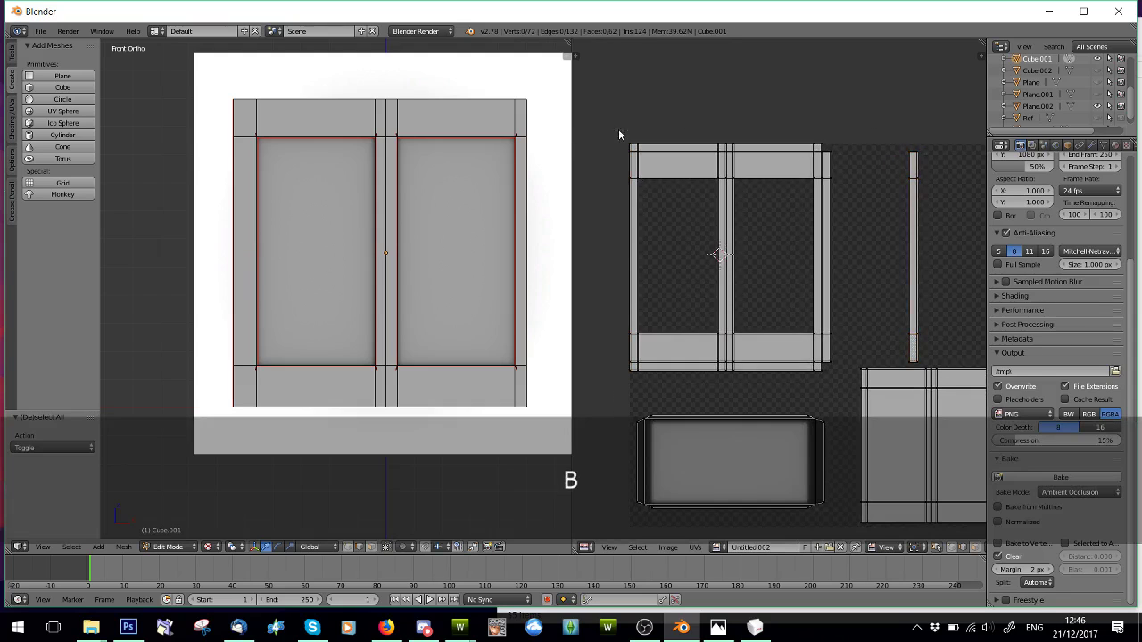
pyautogui.moveTo(618, 130); pyautogui.dragTo(639, 387)
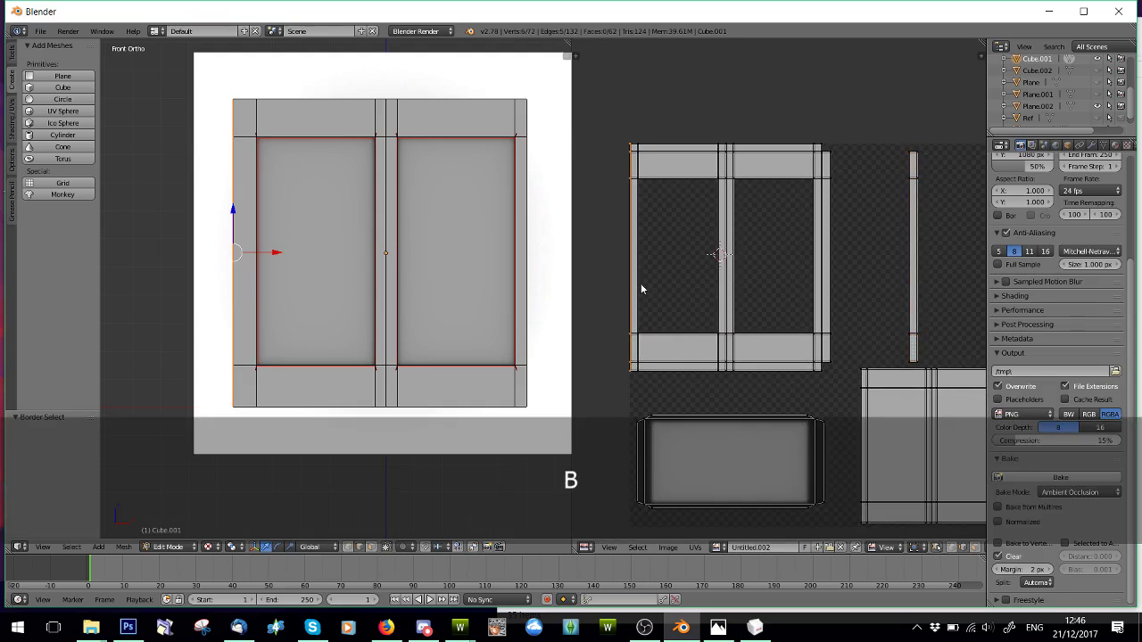
pyautogui.moveTo(642, 288); pyautogui.dragTo(708, 283, button='middle')
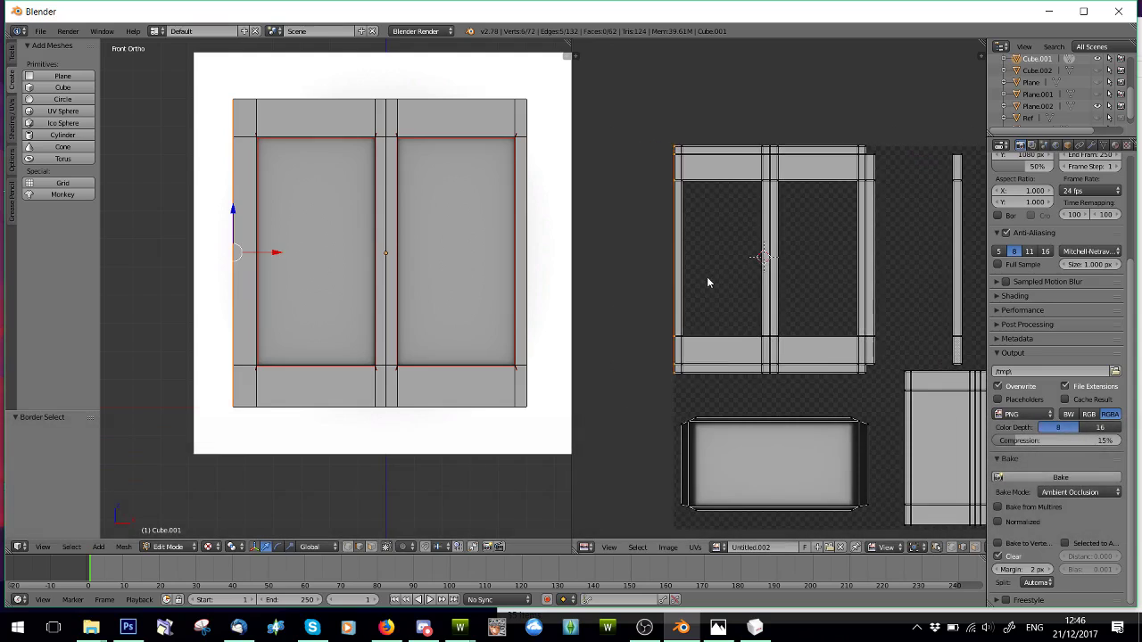
pyautogui.press('g')
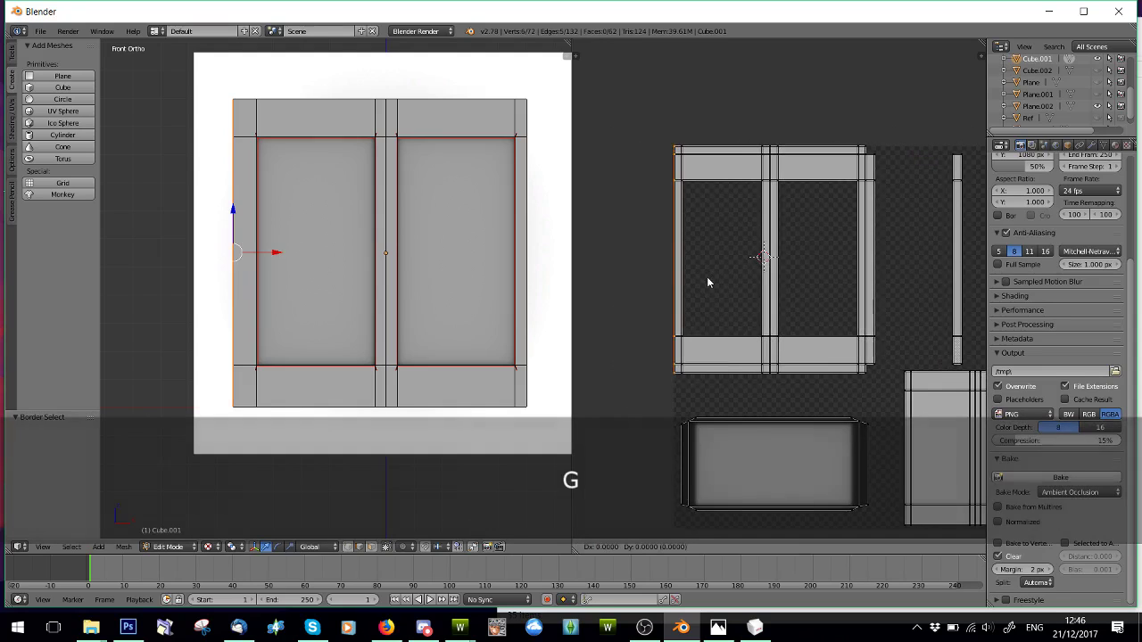
pyautogui.press('y')
pyautogui.click(700, 275)
pyautogui.hotkey('ctrl', 'z')
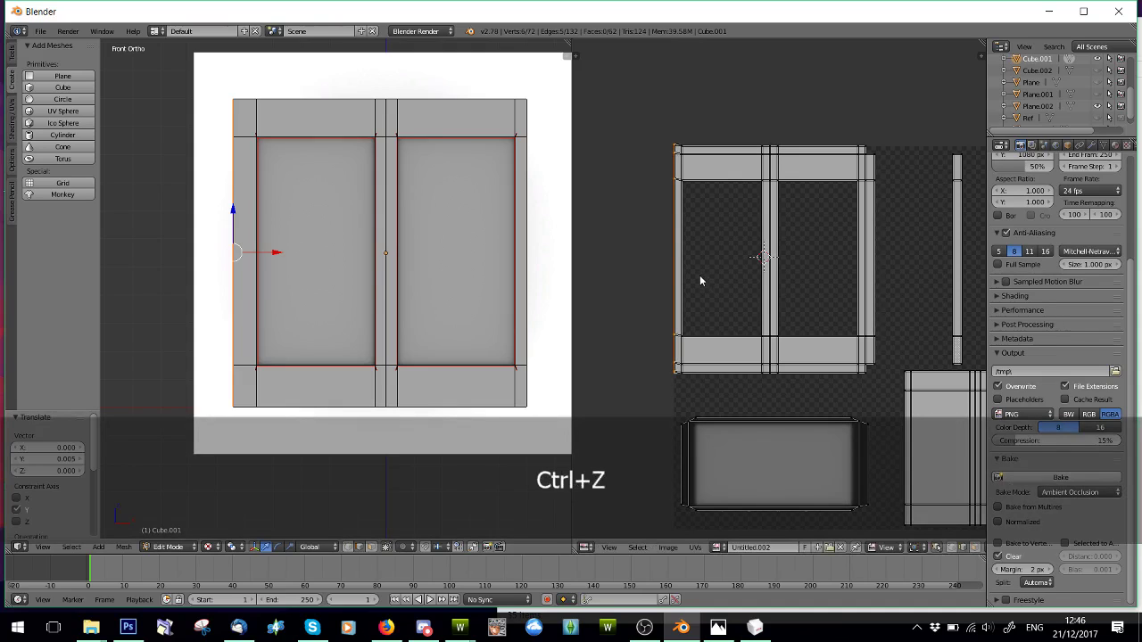
# - Widen the frame's left UV strip by moving its outer edge about -0.025 along X, fine-tune it inward, and deselect everything
pyautogui.press('g')
pyautogui.press('x')
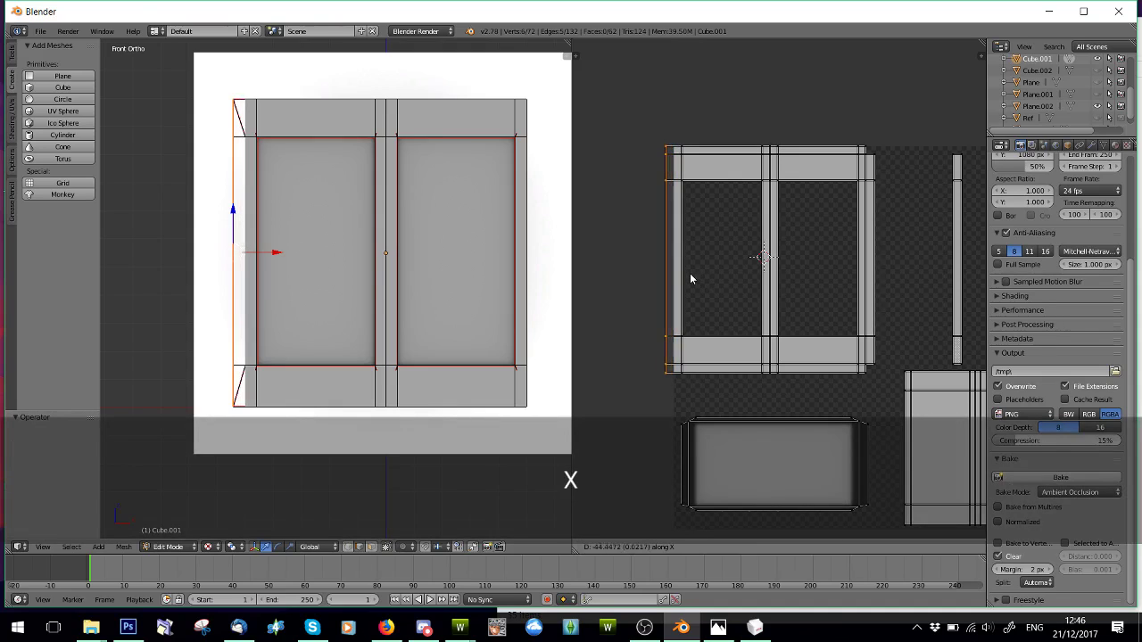
pyautogui.click(690, 273)
pyautogui.scroll(2, 684, 276)
pyautogui.scroll(1, 683, 278)
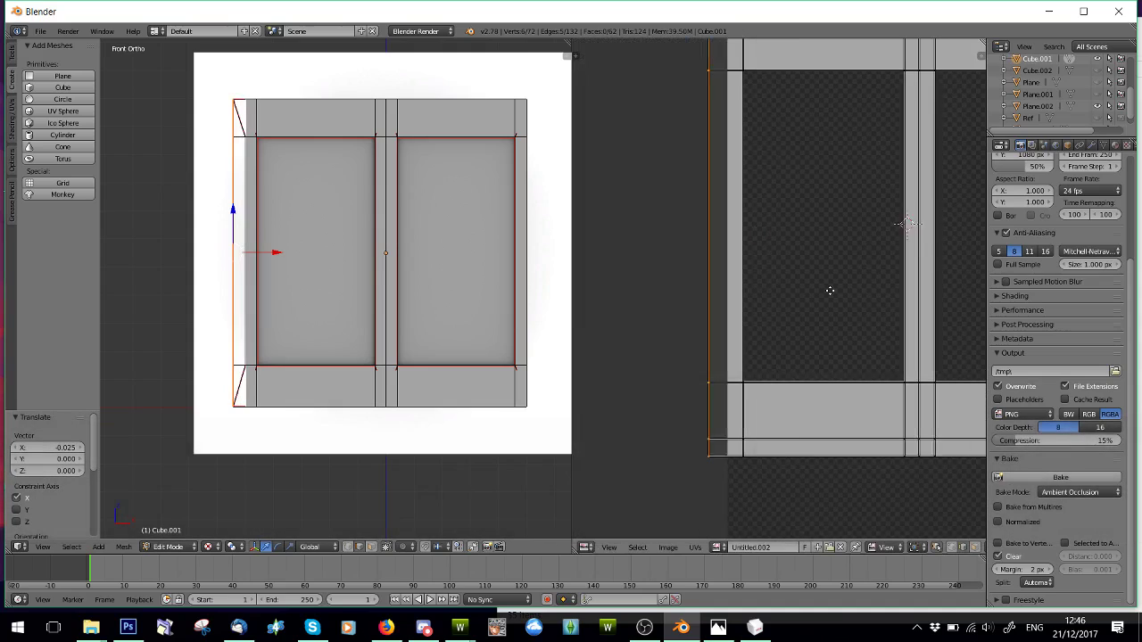
pyautogui.press('g')
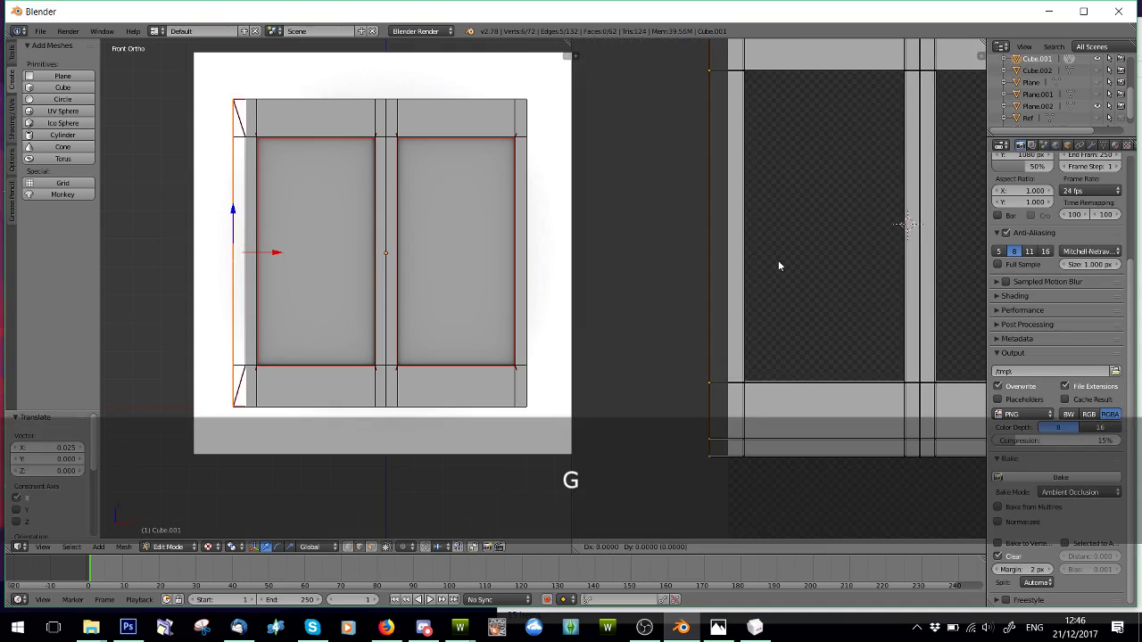
pyautogui.press('x')
pyautogui.click(779, 260)
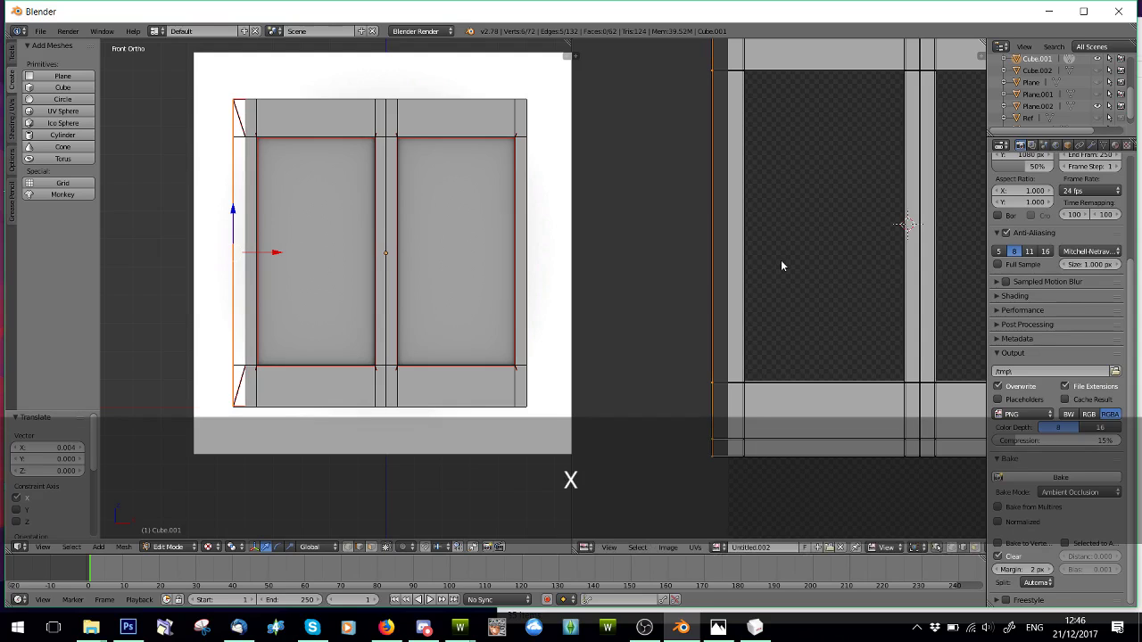
pyautogui.scroll(-3, 780, 260)
pyautogui.press('a')
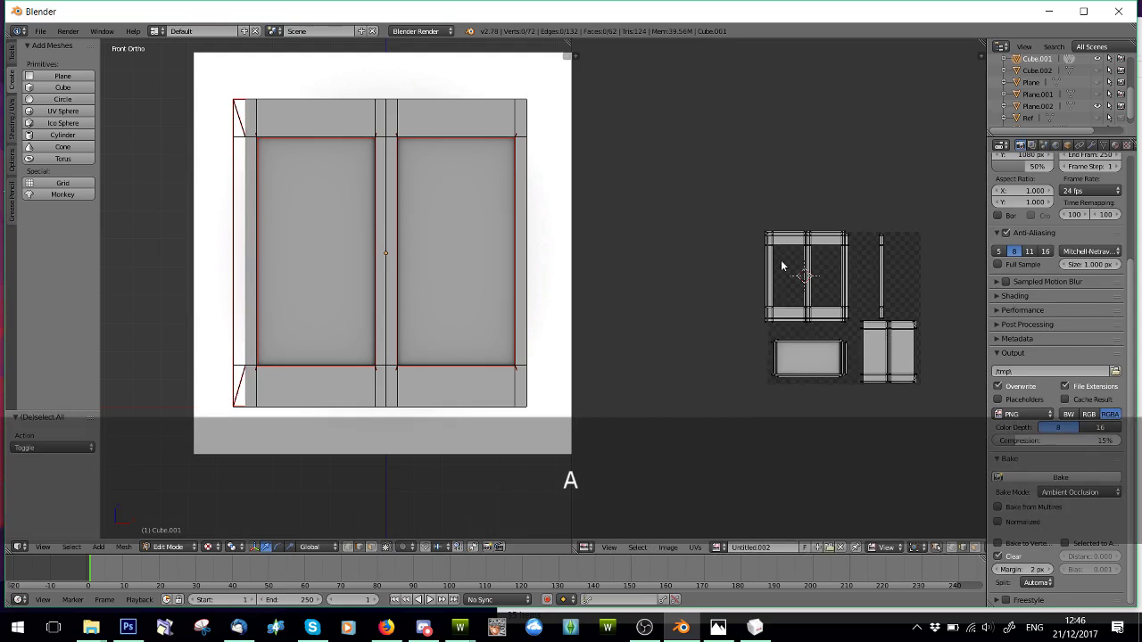
# - Switch to Photoshop to check the 2.png texture's layout, and return to Blender
pyautogui.scroll(-2, 737, 251)
pyautogui.scroll(2, 683, 272)
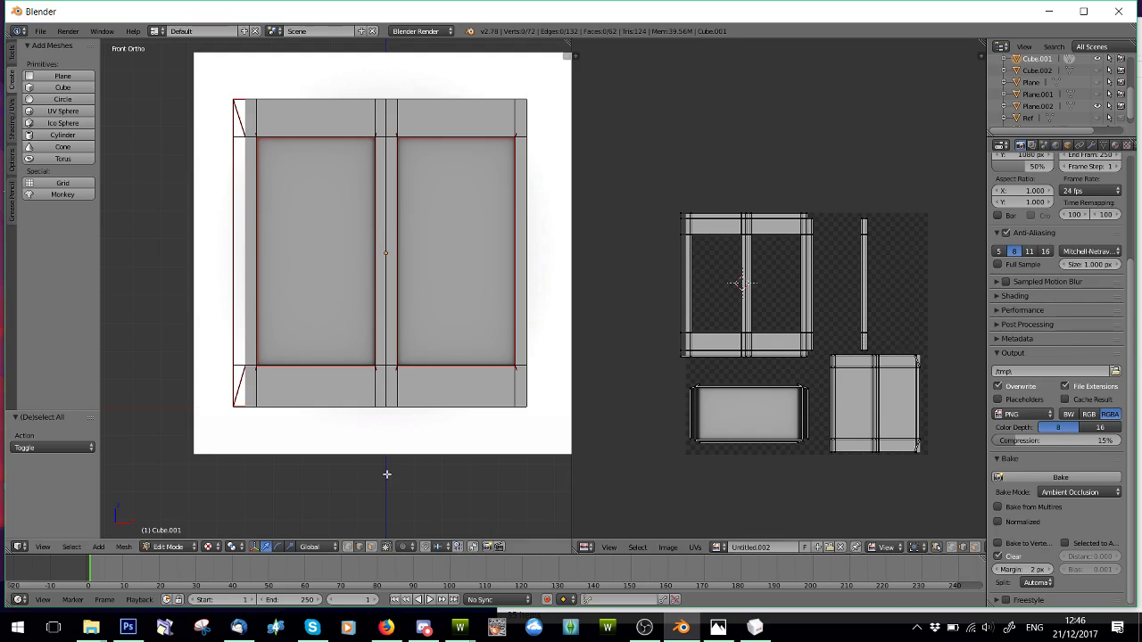
pyautogui.click(127, 627)
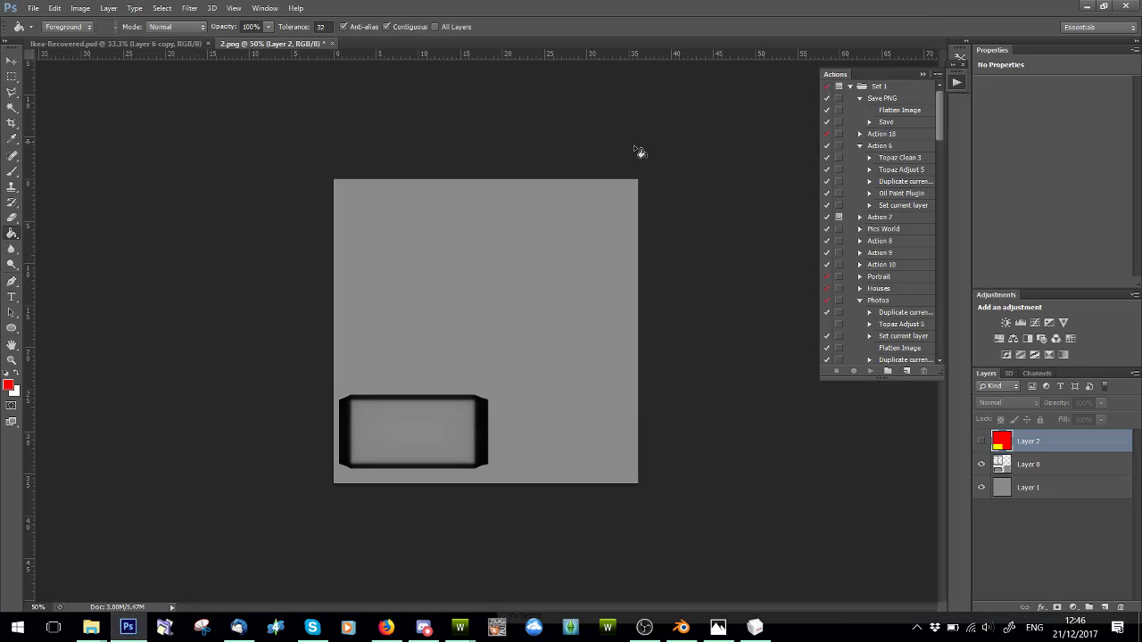
pyautogui.click(1087, 7)
# - Select the narrow side strip in the UV layout, move it about -0.023 along X, and clear the selection
pyautogui.scroll(1, 757, 305)
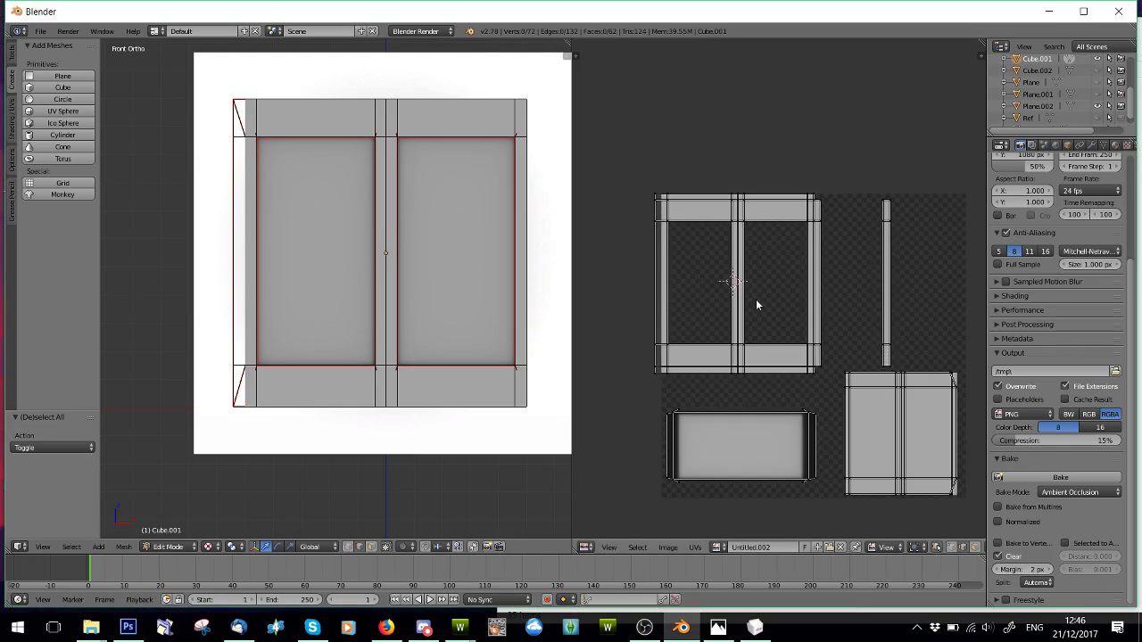
pyautogui.moveTo(917, 332); pyautogui.dragTo(838, 347, button='middle')
pyautogui.moveTo(825, 304); pyautogui.dragTo(836, 307, button='middle')
pyautogui.press('b')
pyautogui.moveTo(805, 194); pyautogui.dragTo(851, 405)
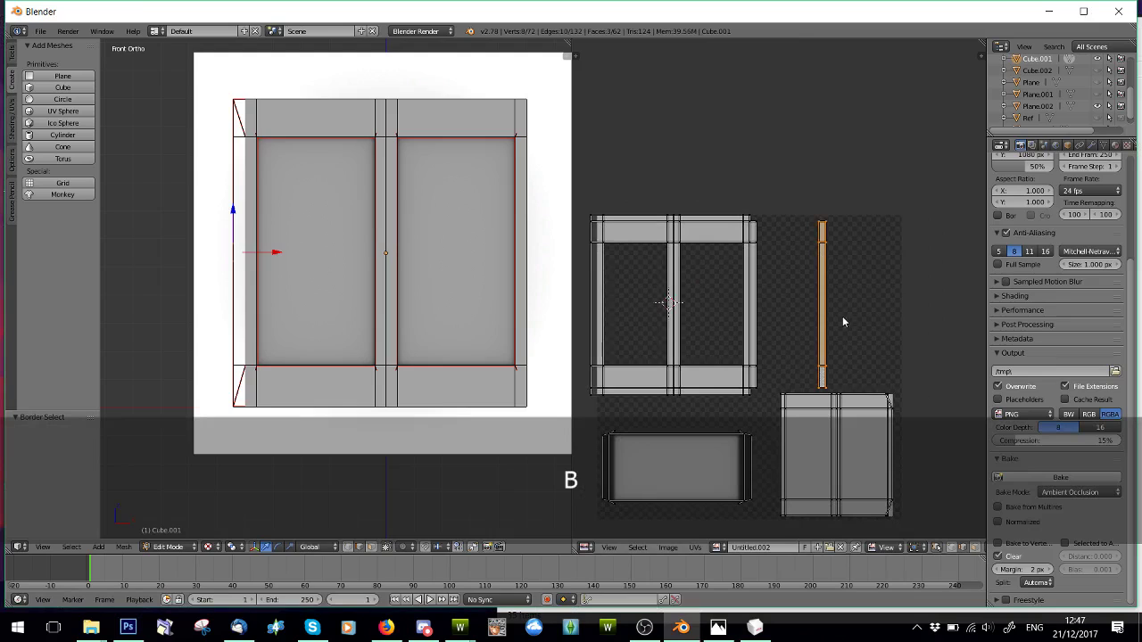
pyautogui.scroll(1, 852, 320)
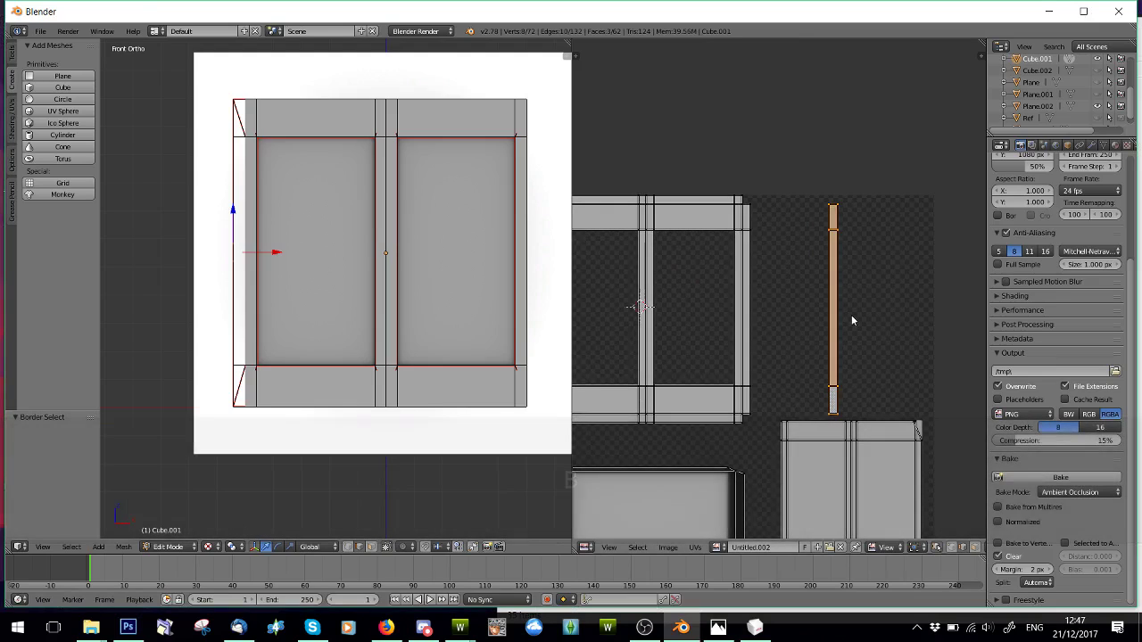
pyautogui.press('g')
pyautogui.press('x')
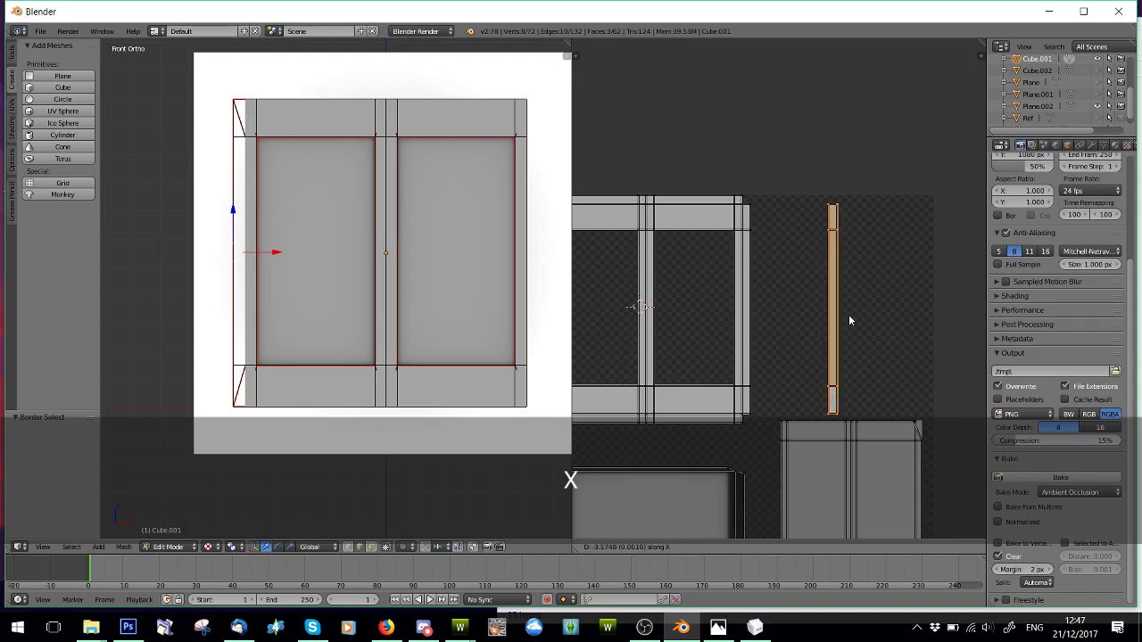
pyautogui.click(843, 316)
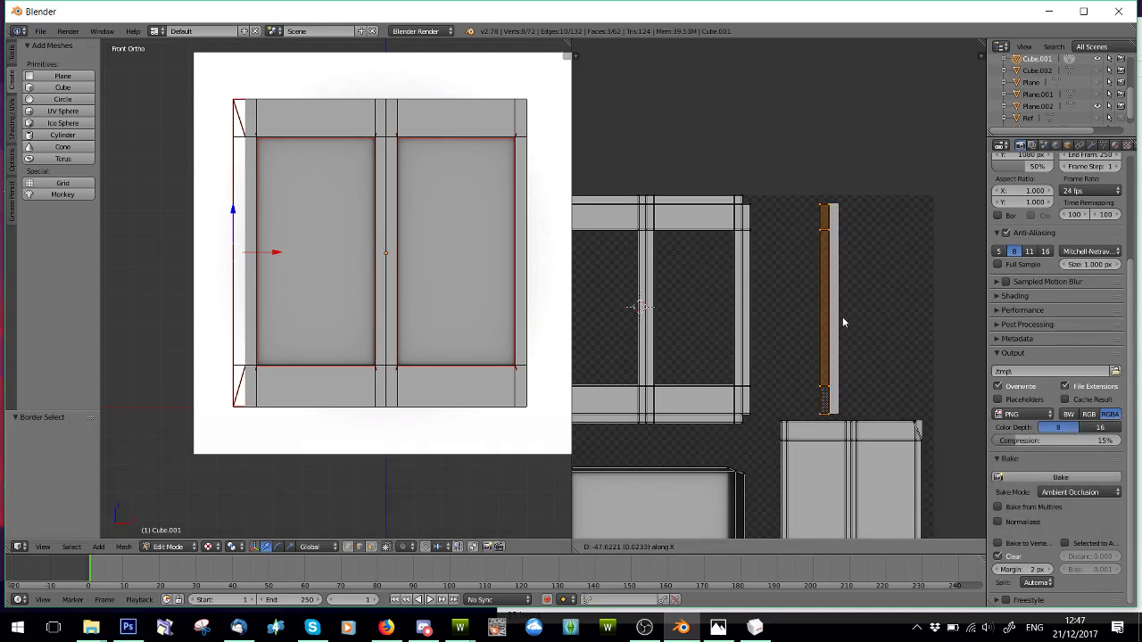
pyautogui.press('a')
# - Return Cube.001 to Object Mode, select the shadow plane Plane.002, and put it in Edit Mode
pyautogui.scroll(-2, 247, 331)
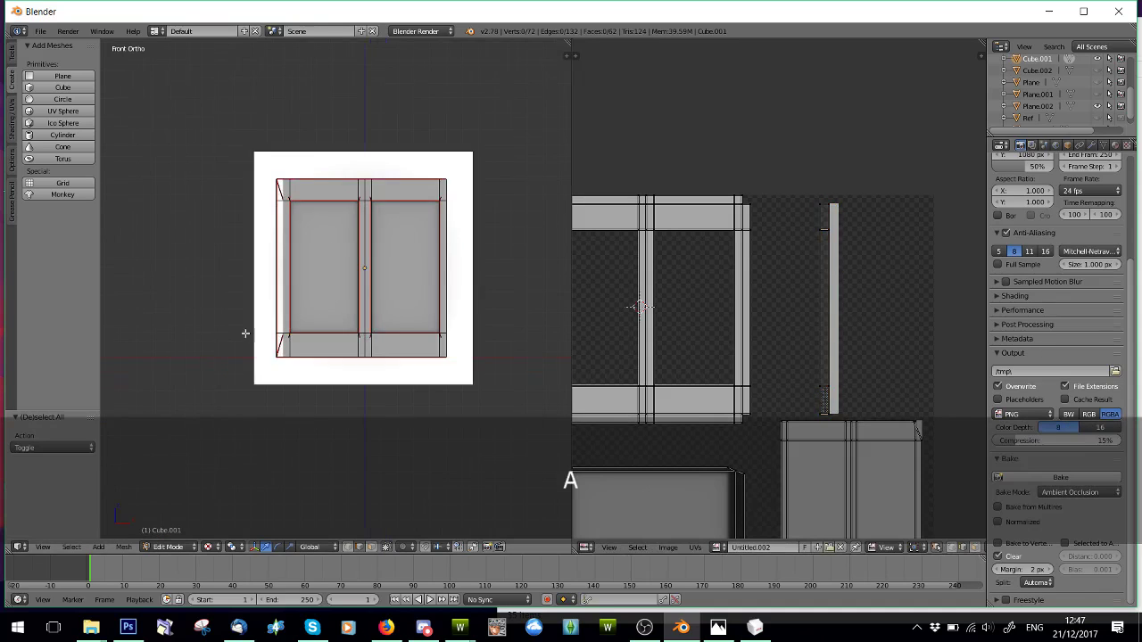
pyautogui.click(165, 546)
pyautogui.click(175, 532)
pyautogui.scroll(-1, 209, 492)
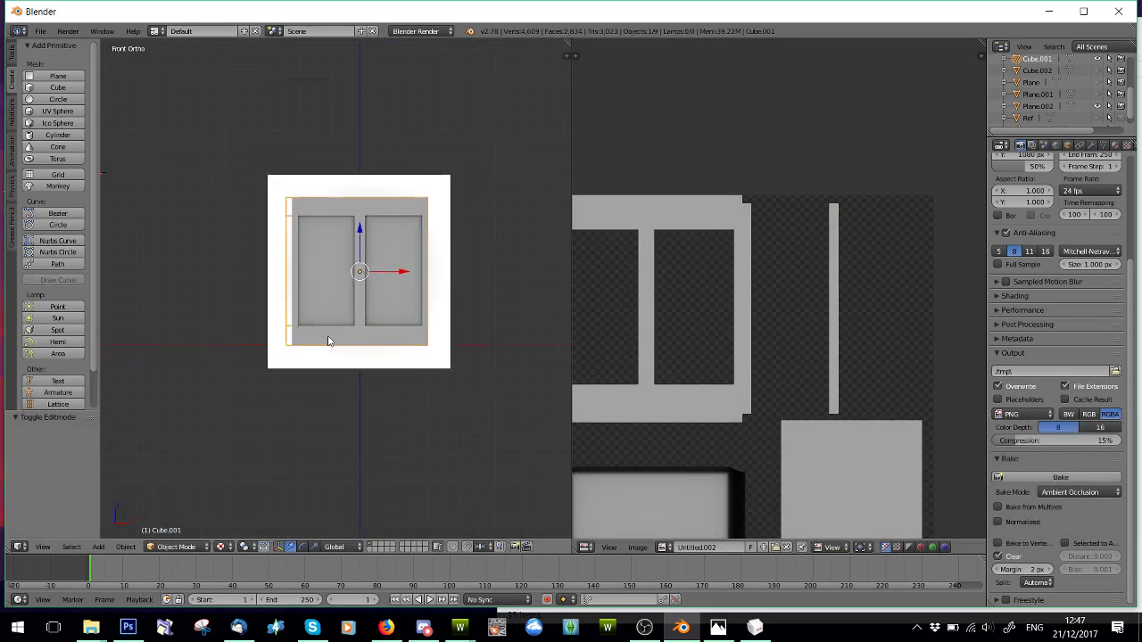
pyautogui.moveTo(331, 337); pyautogui.dragTo(250, 291, button='middle')
pyautogui.rightClick(275, 308)
pyautogui.scroll(3, 229, 255)
pyautogui.click(176, 546)
pyautogui.click(170, 520)
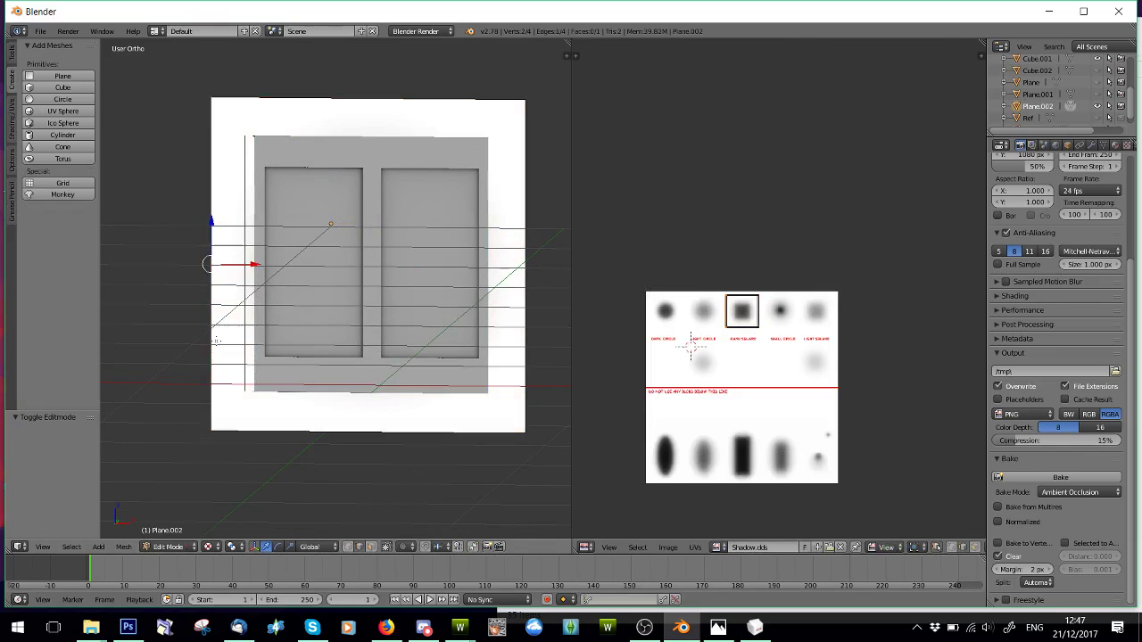
# - Move the shadow plane's left edge slightly outward along X and return to Object Mode
pyautogui.moveTo(257, 264); pyautogui.dragTo(248, 263)
pyautogui.click(169, 546)
pyautogui.click(165, 534)
pyautogui.scroll(-4, 324, 331)
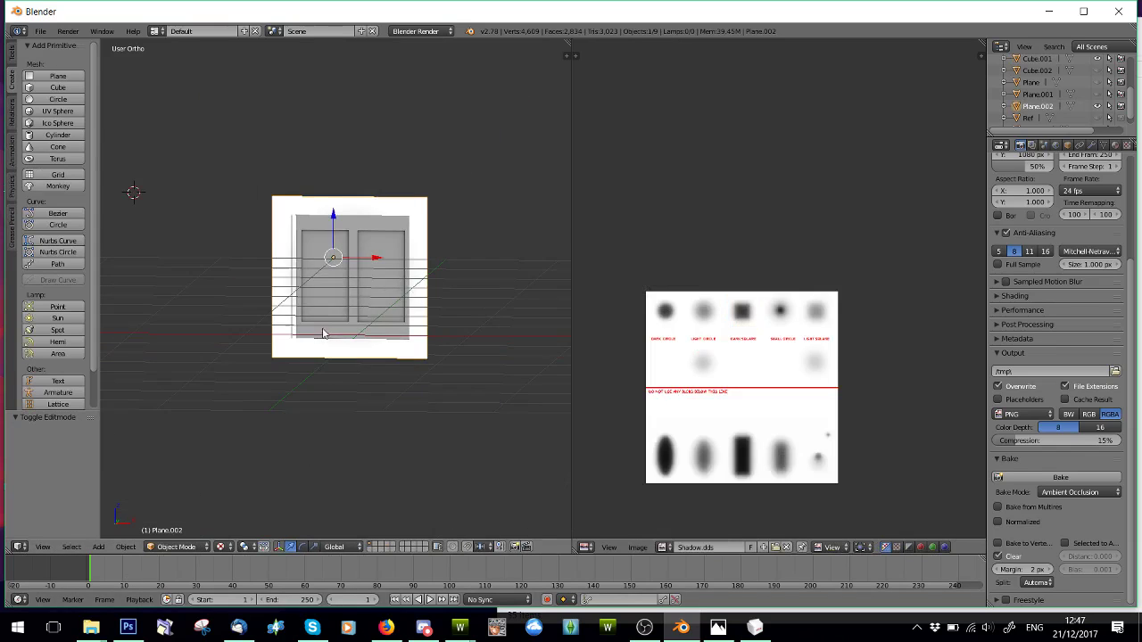
pyautogui.scroll(3, 337, 308)
# - Save the scene as B.blend in the wainscoting folder
pyautogui.click(40, 31)
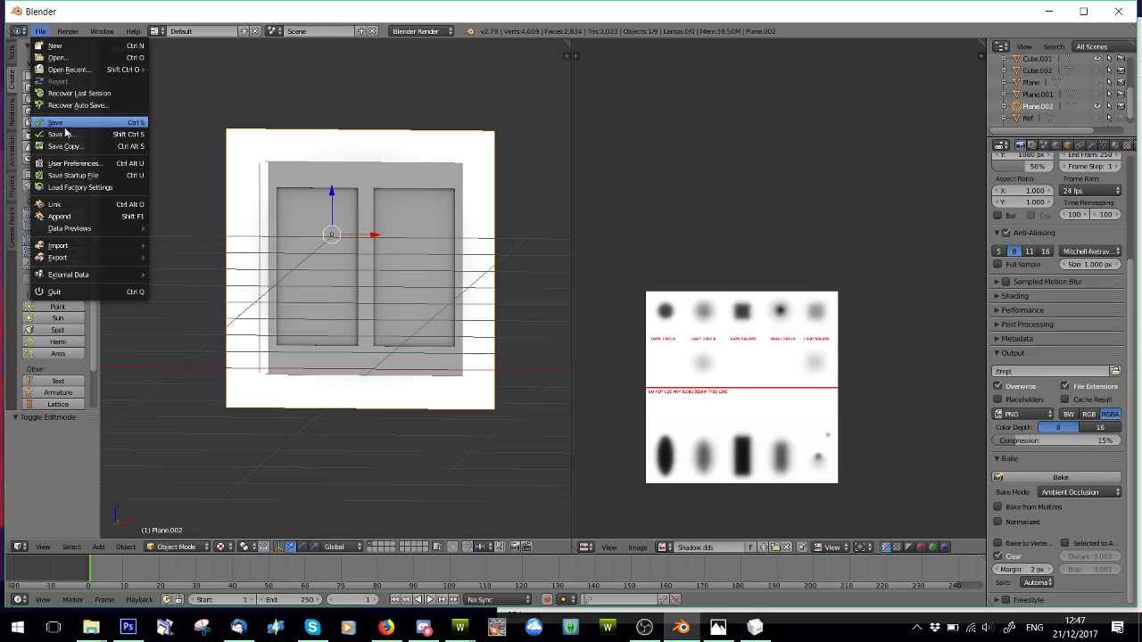
pyautogui.click(63, 119)
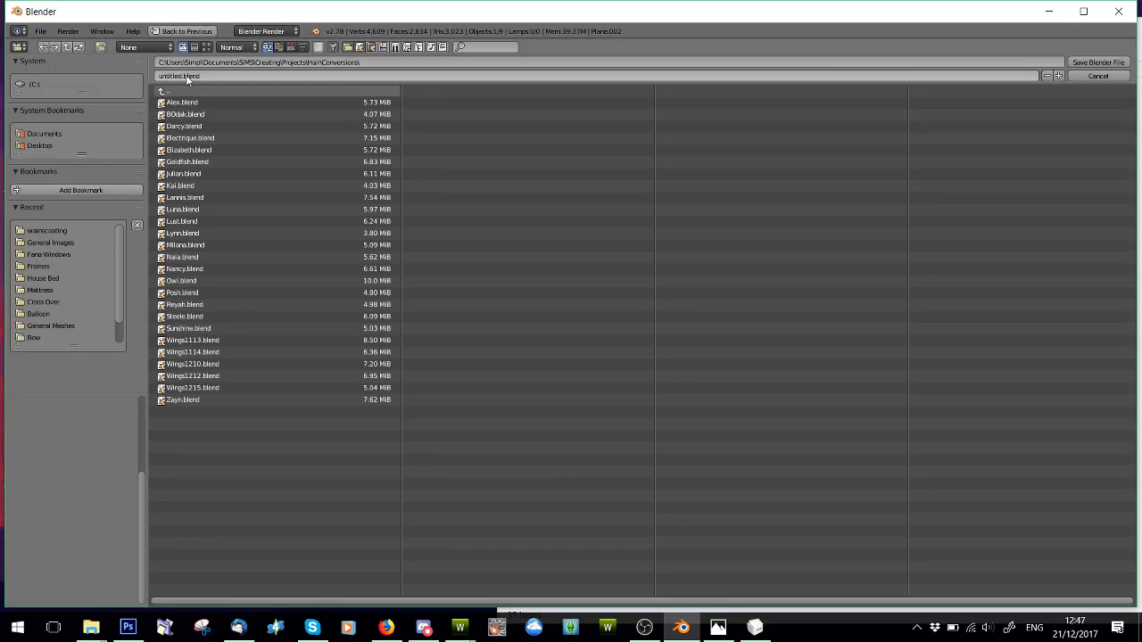
pyautogui.write('B')
pyautogui.click(52, 234)
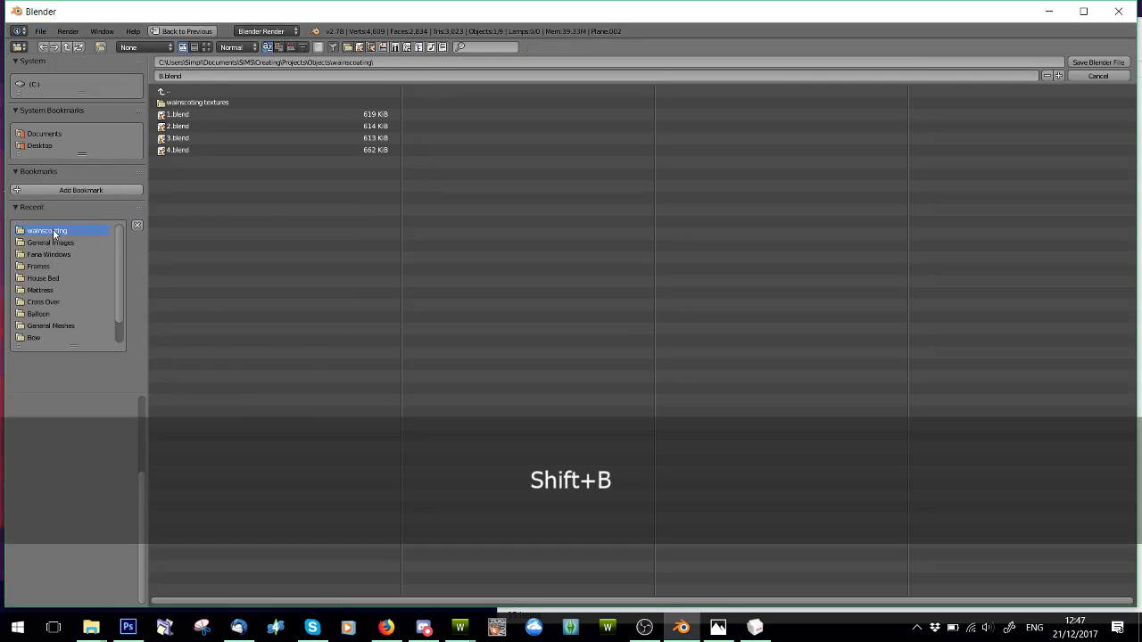
pyautogui.press('Return')
# - Select the panel Cube.001 together with shadow plane Plane.002 and export them as 2c.obj in the wainscoting folder
pyautogui.rightClick(389, 230)
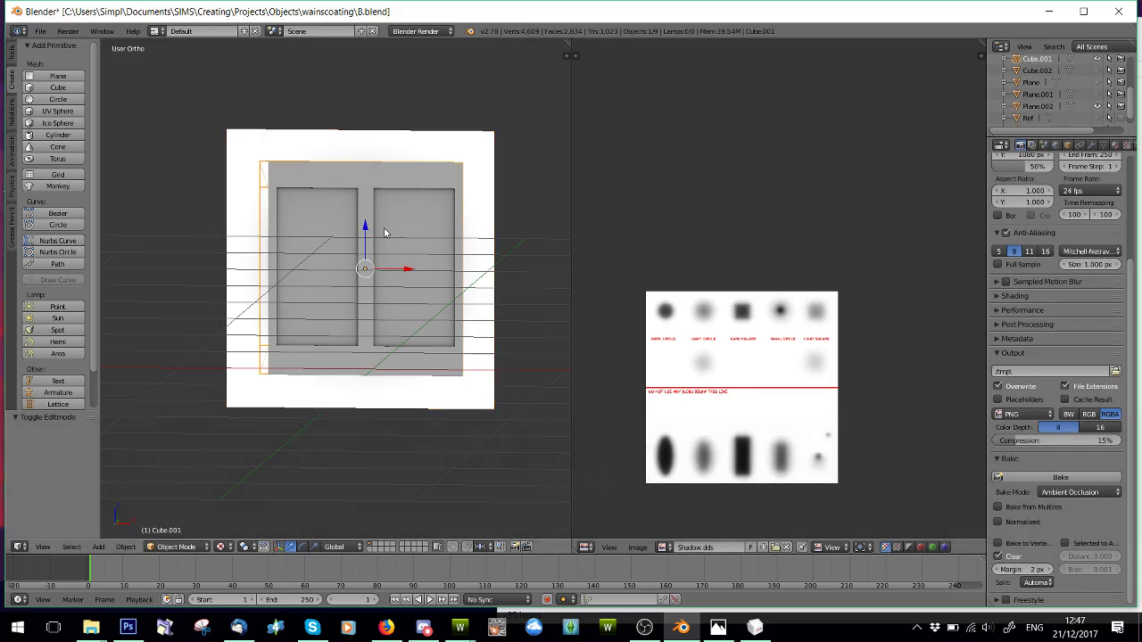
pyautogui.keyDown('shift'); pyautogui.rightClick(339, 156); pyautogui.keyUp('shift')
pyautogui.click(40, 32)
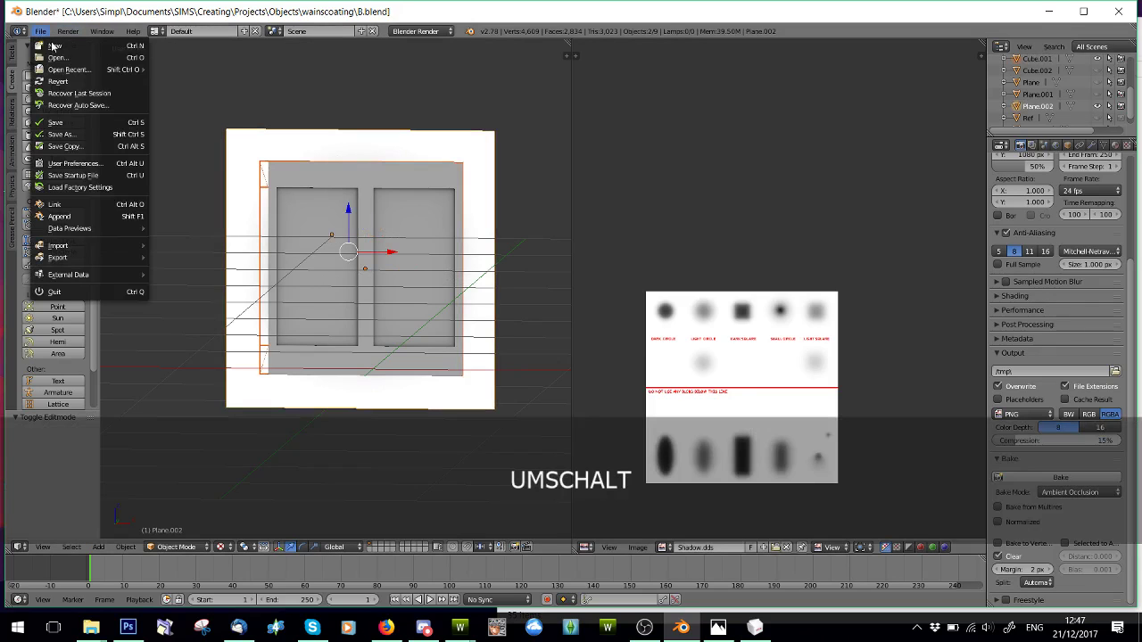
pyautogui.moveTo(62, 257)
pyautogui.click(181, 329)
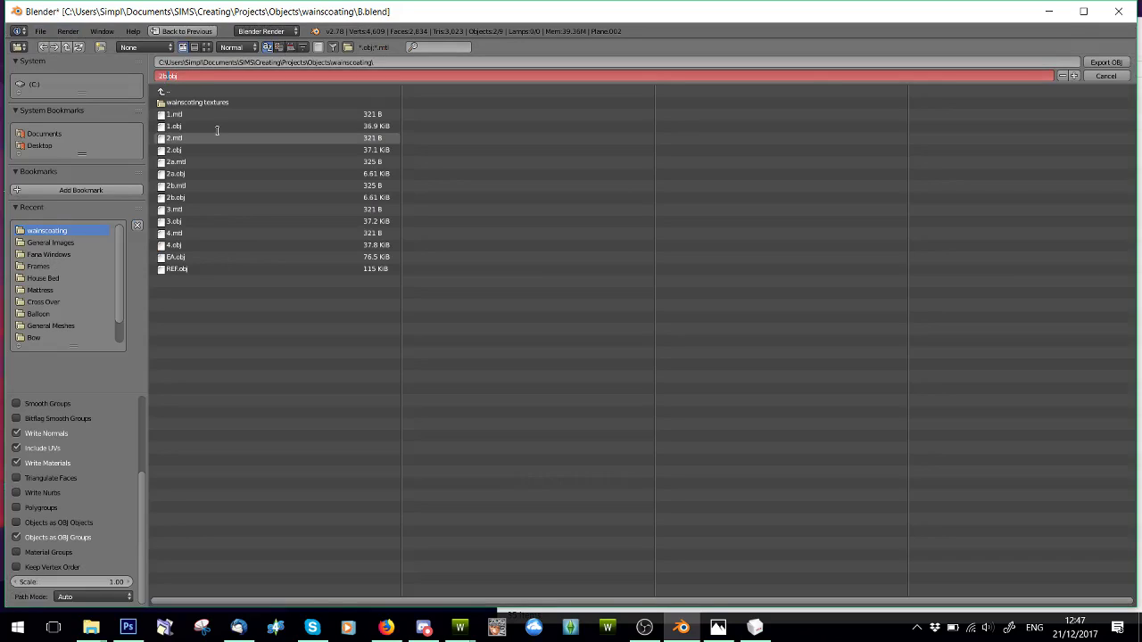
pyautogui.press('Left')
pyautogui.press('BackSpace')
pyautogui.write('c')
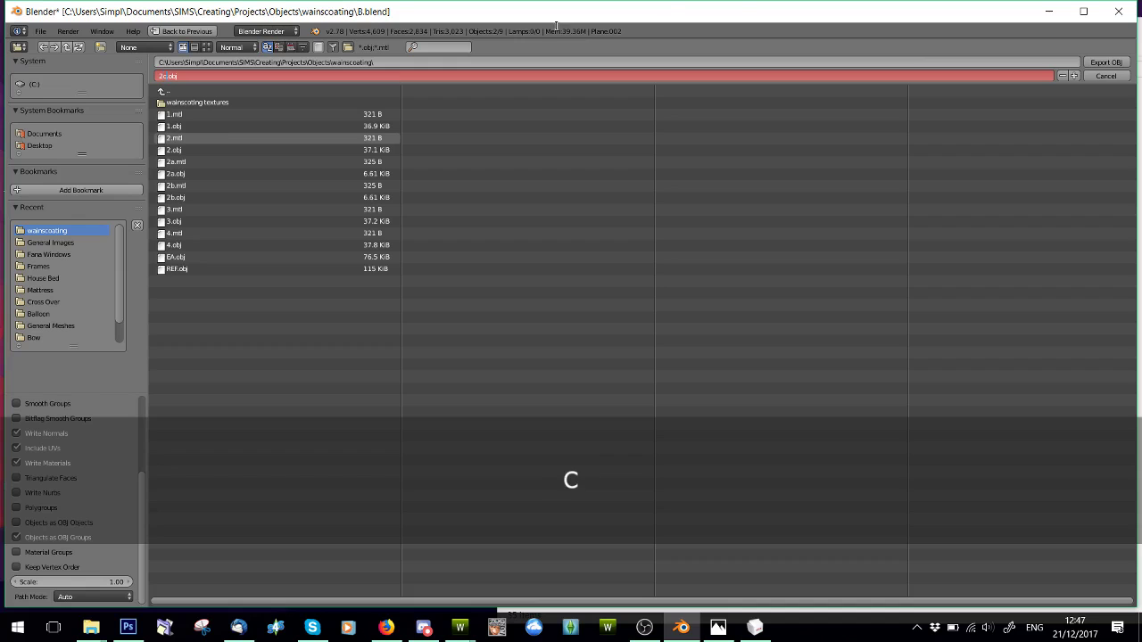
pyautogui.click(1106, 61)
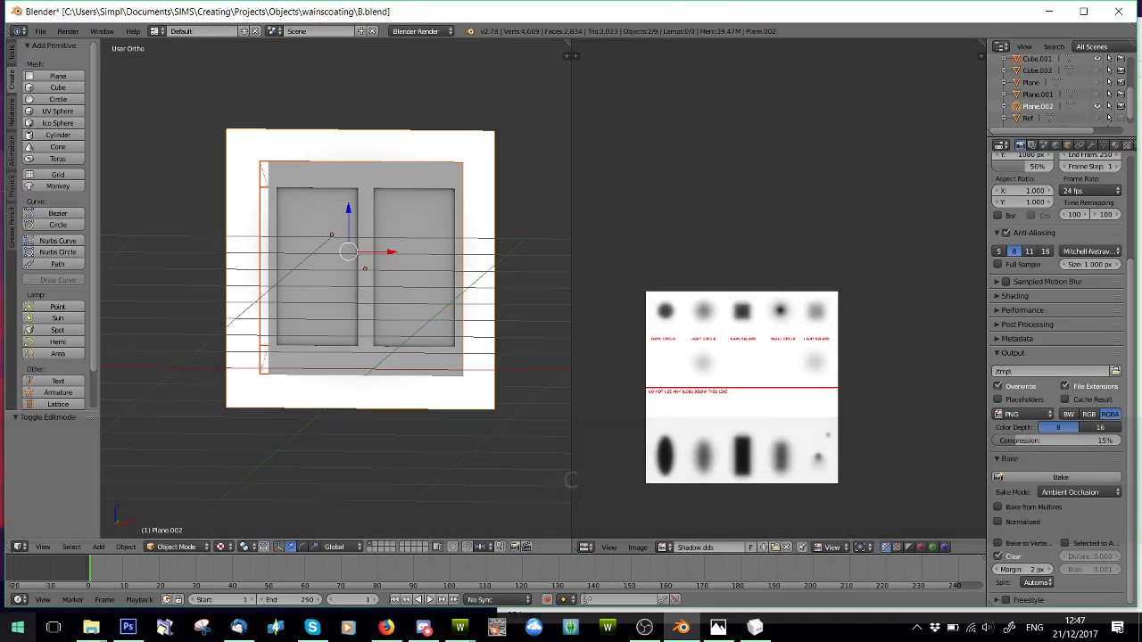
# - Open Obj_she_SIMPLYWainscoting2a.package from the wainscoting folder in s3pe, examine its OBJD resource and resource list, and close it
pyautogui.moveTo(91, 628)
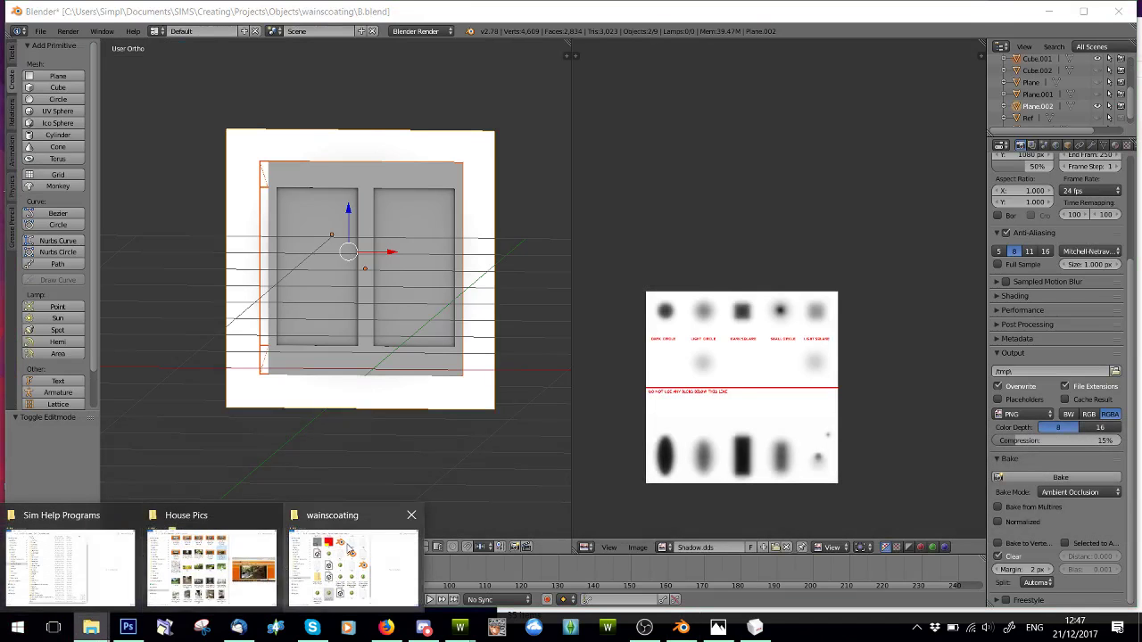
pyautogui.click(357, 566)
pyautogui.doubleClick(273, 487)
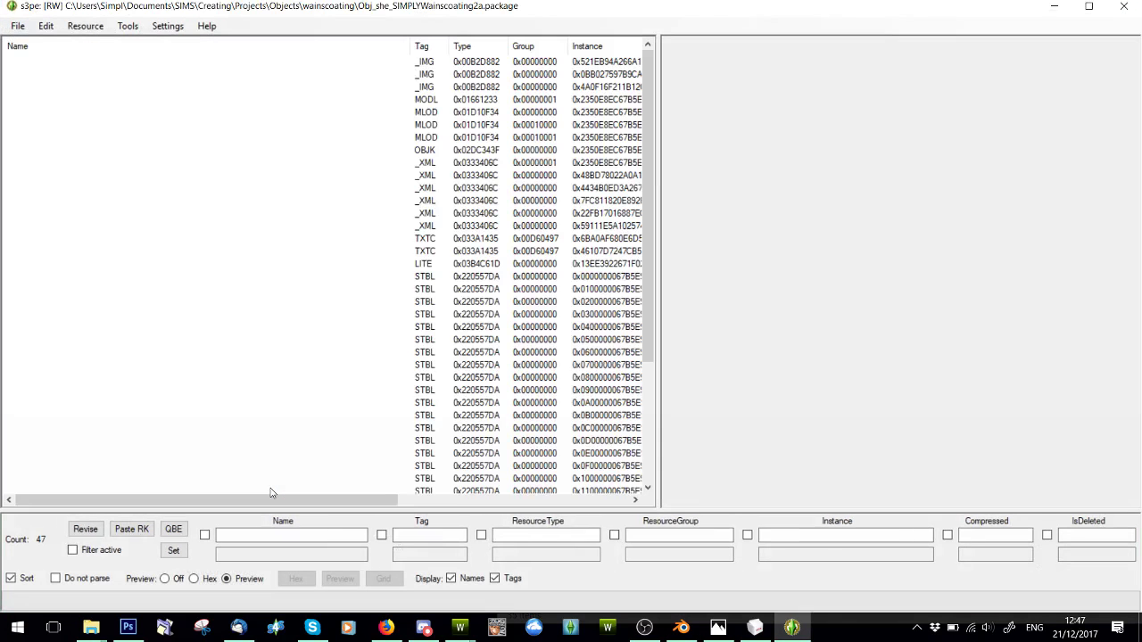
pyautogui.scroll(-4, 574, 379)
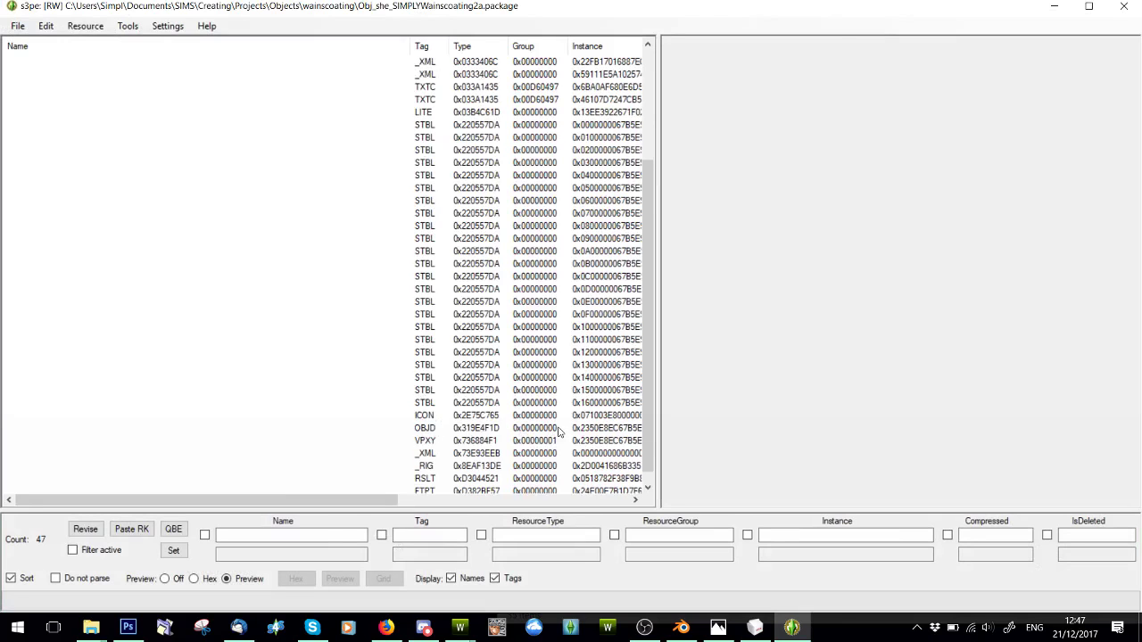
pyautogui.click(526, 428)
pyautogui.scroll(-1, 526, 451)
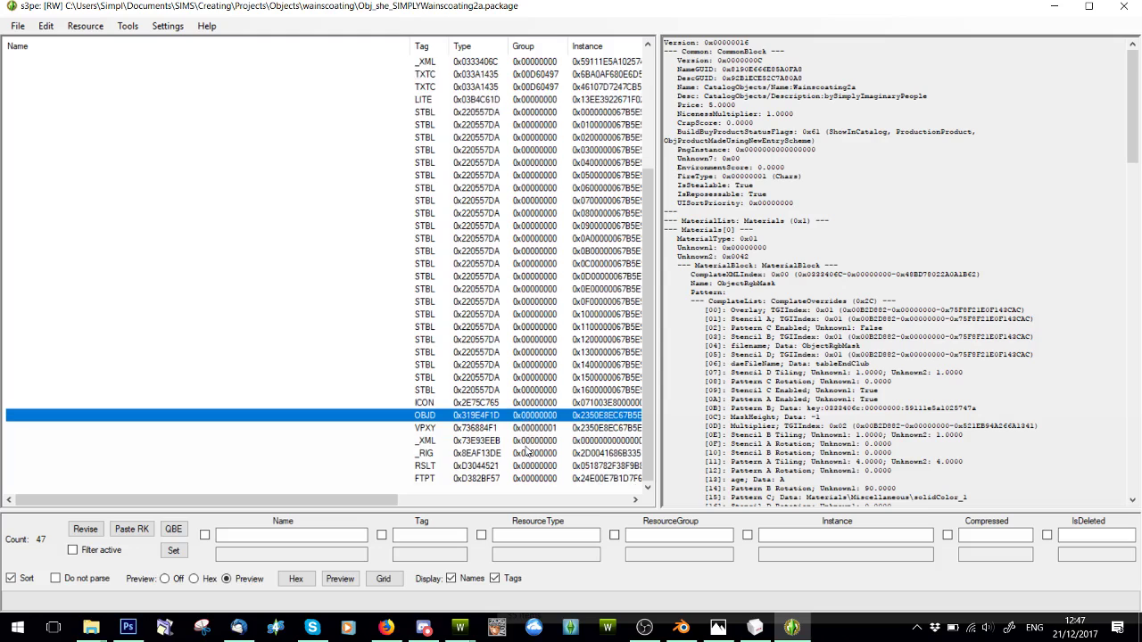
pyautogui.scroll(4, 539, 361)
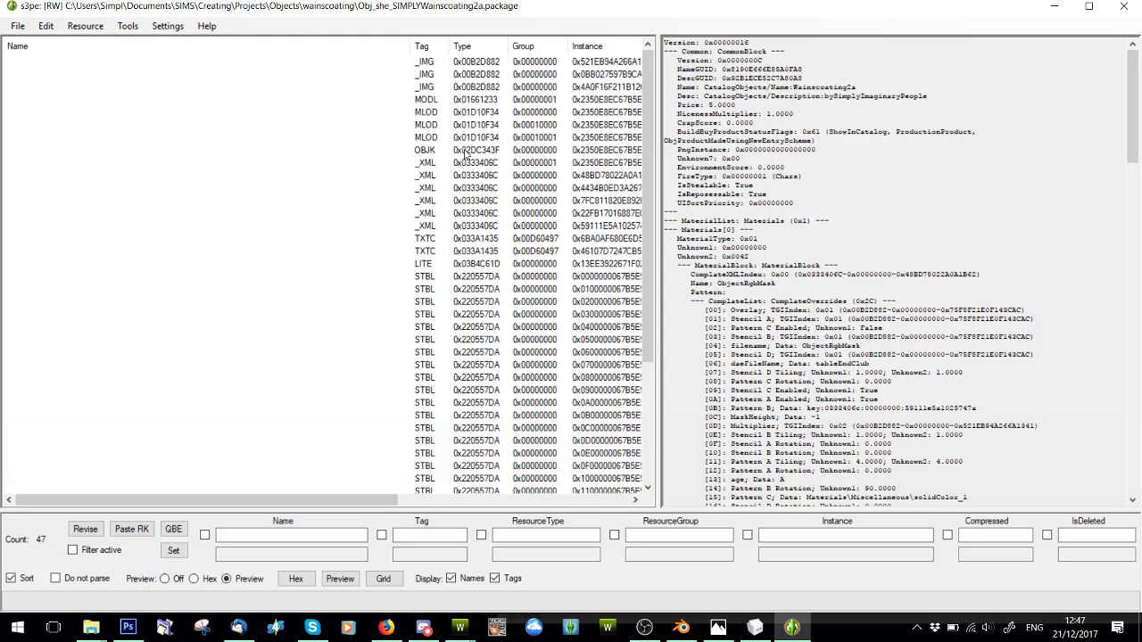
pyautogui.scroll(-4, 440, 366)
pyautogui.scroll(4, 493, 194)
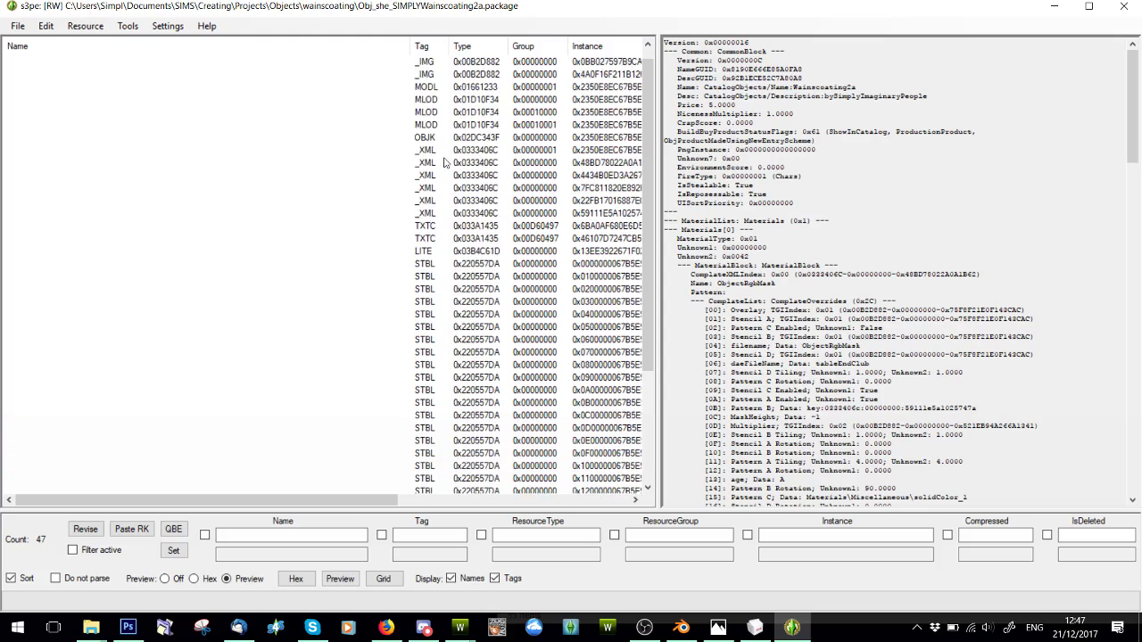
pyautogui.click(1106, 14)
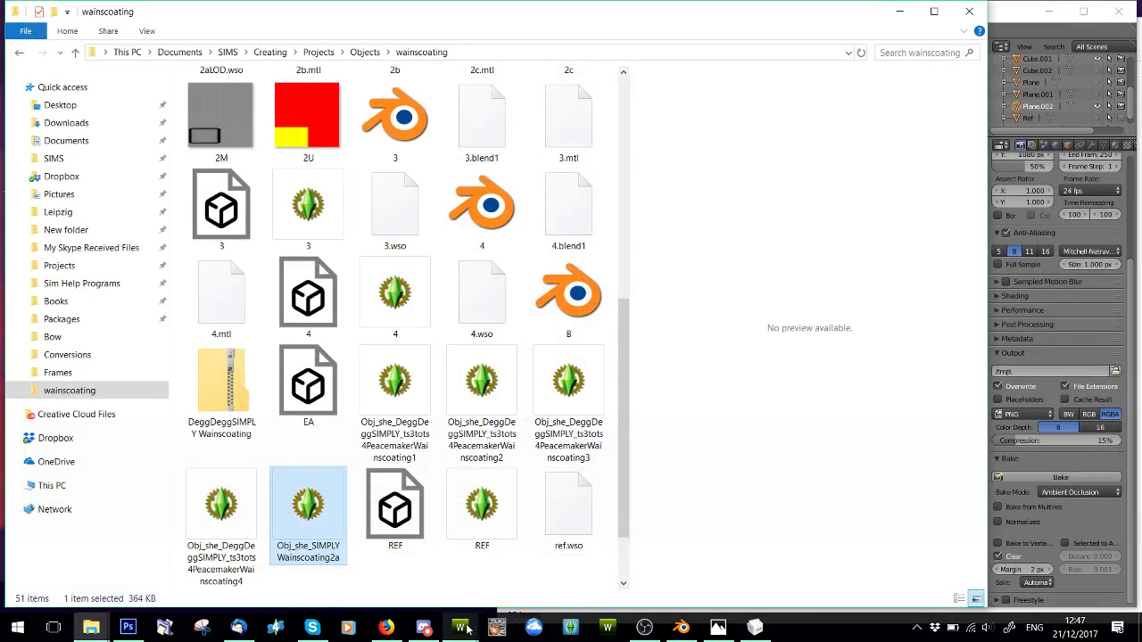
# - Close the open TSR Workshop project without saving its changes and relaunch TSR Workshop
pyautogui.moveTo(466, 628)
pyautogui.click(471, 576)
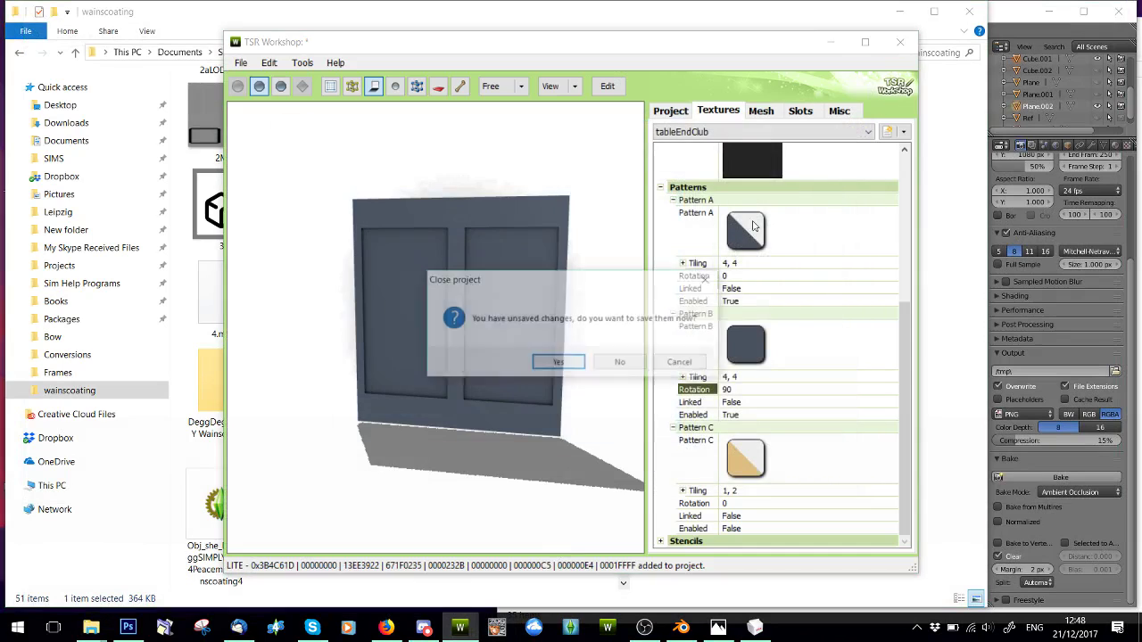
pyautogui.click(633, 365)
pyautogui.click(473, 618)
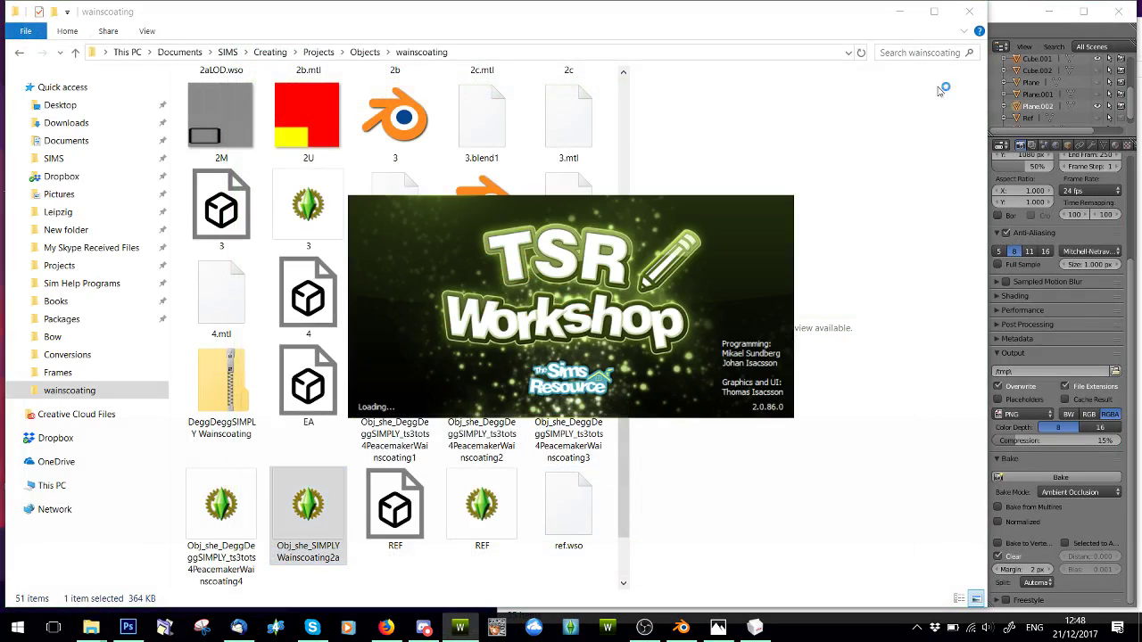
# - Switch to MilkShape 3D and delete all groups of the previous mesh
pyautogui.moveTo(755, 629)
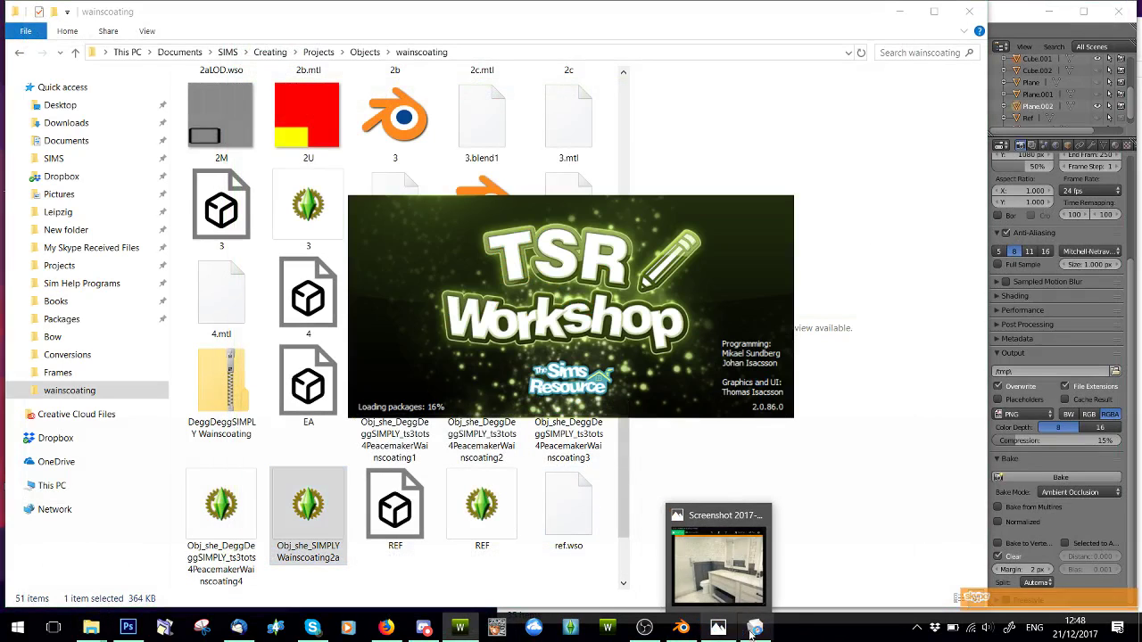
pyautogui.click(732, 549)
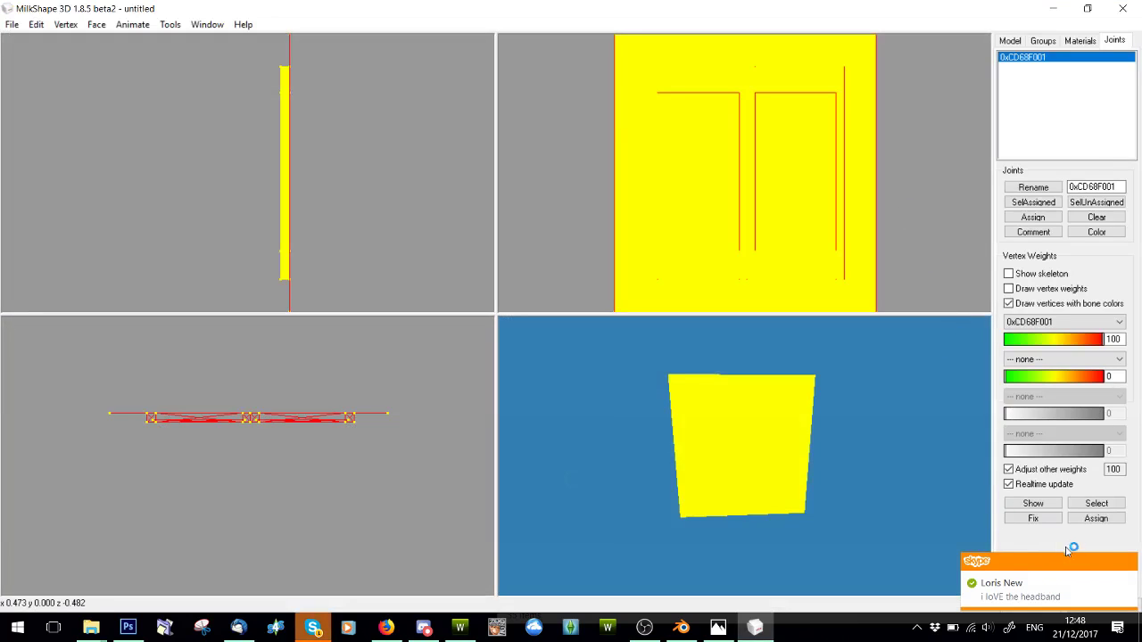
pyautogui.click(1123, 565)
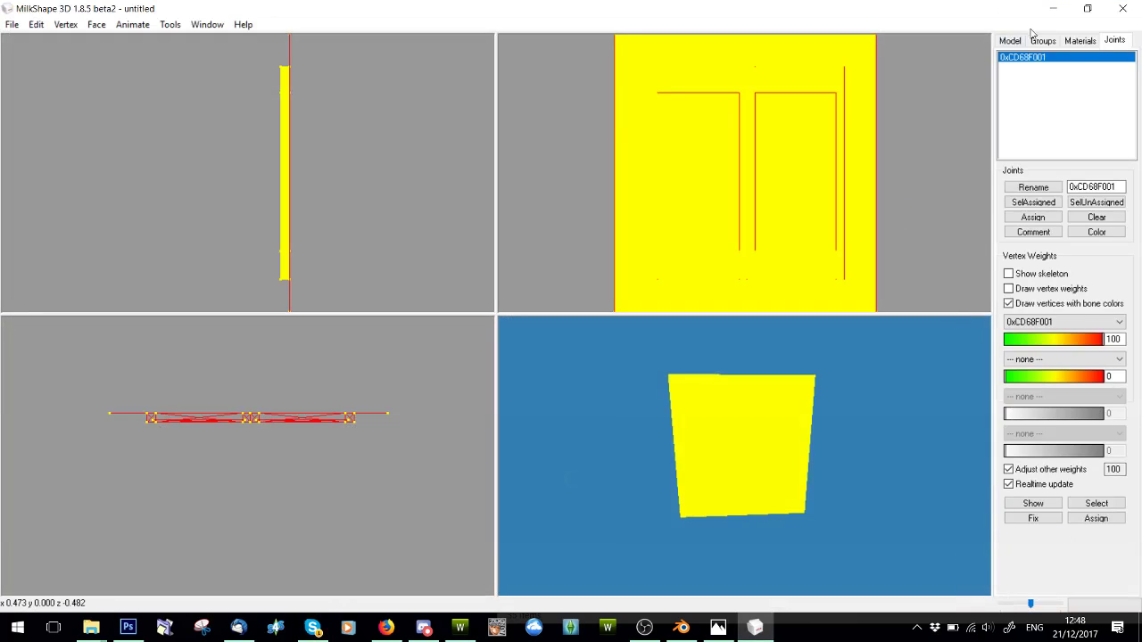
pyautogui.click(1044, 42)
pyautogui.click(1028, 203)
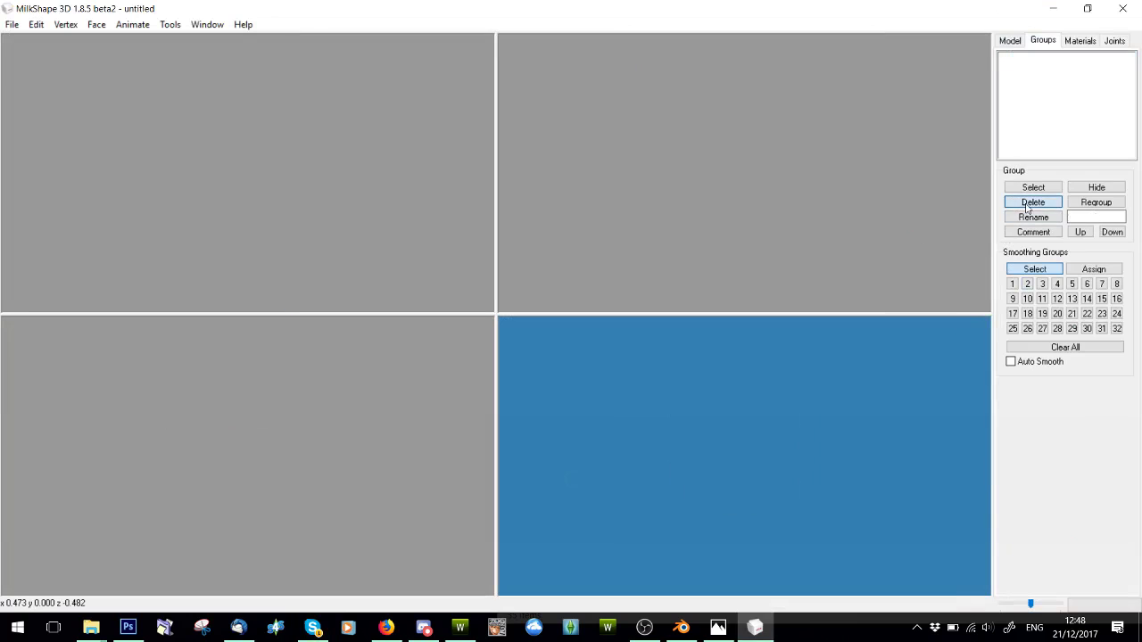
# - Import 2b.obj from the wainscoting folder as Wavefront OBJ and delete both of its materials
pyautogui.click(13, 24)
pyautogui.moveTo(71, 131)
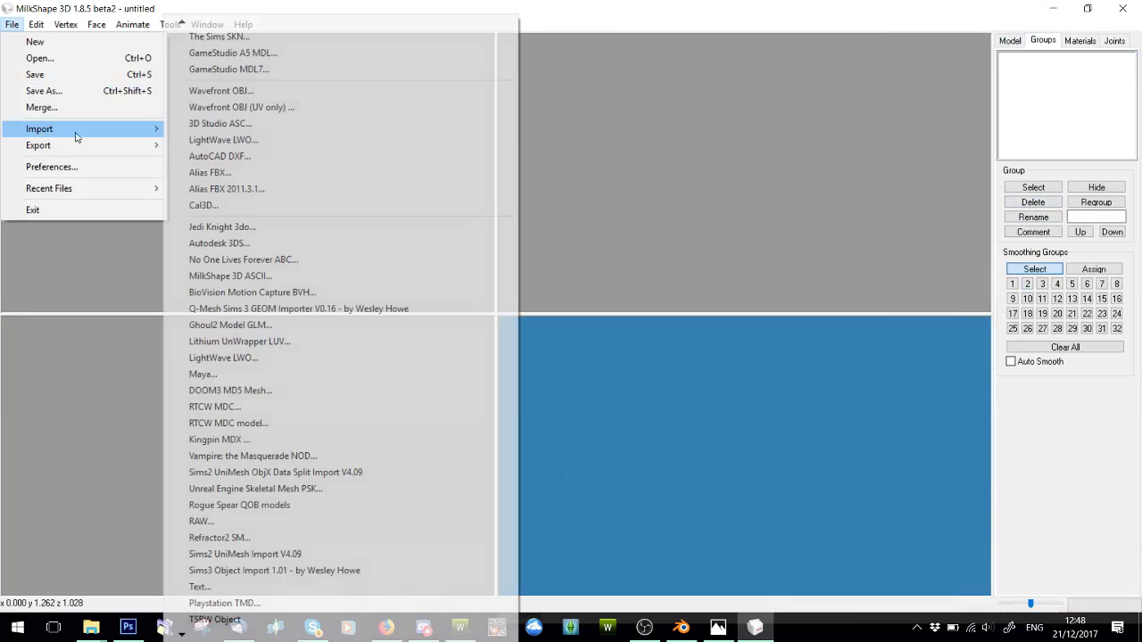
pyautogui.click(228, 92)
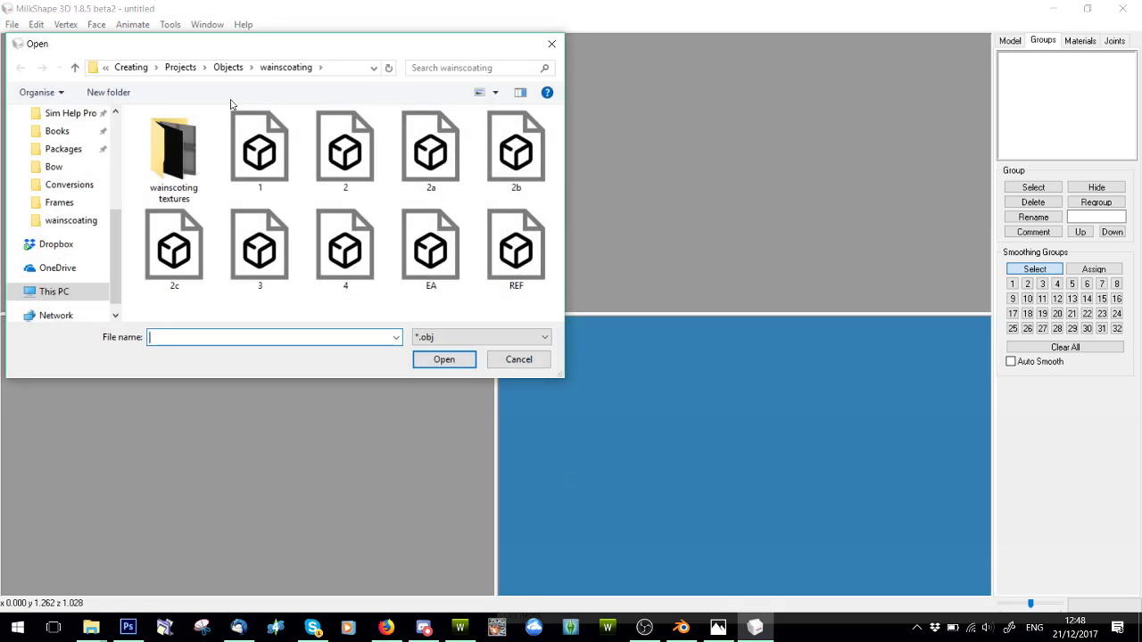
pyautogui.doubleClick(328, 170)
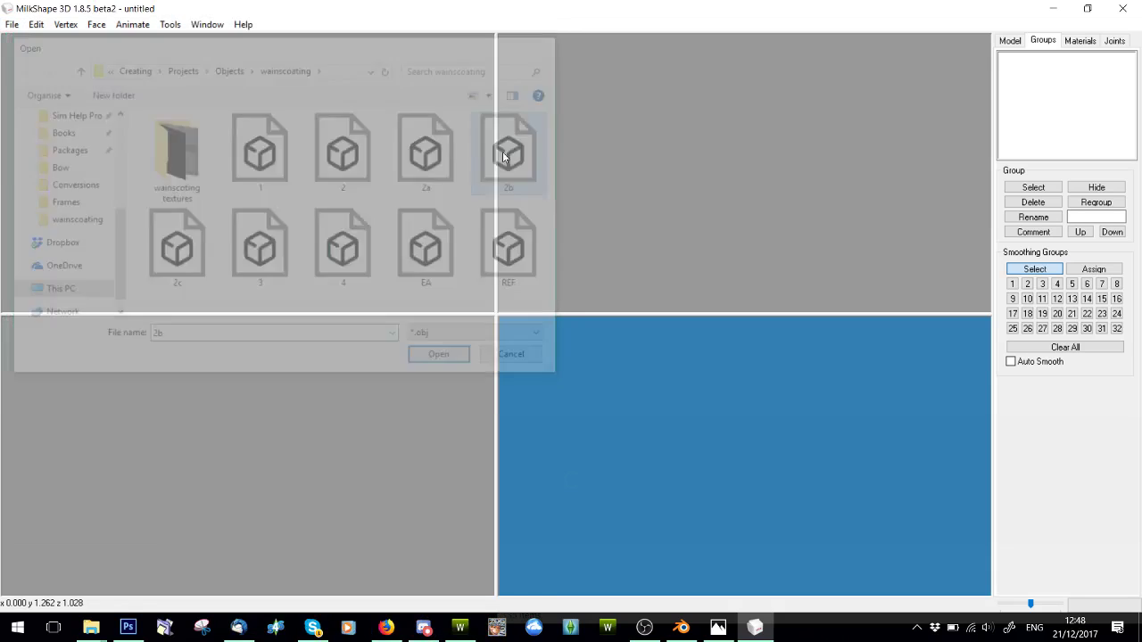
pyautogui.click(1080, 40)
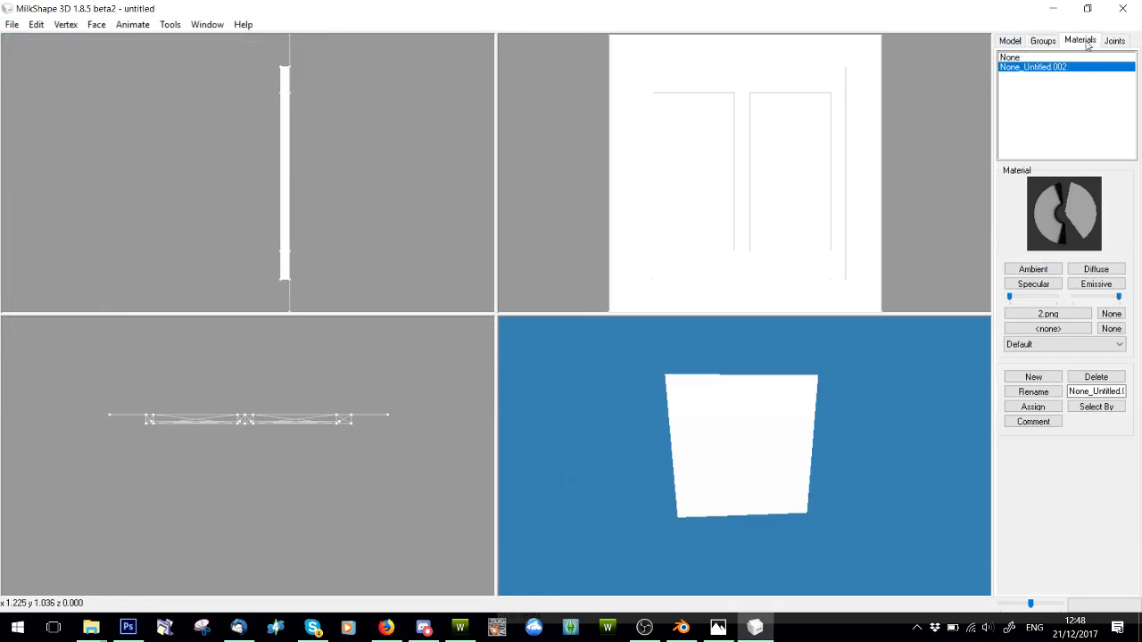
pyautogui.click(1096, 377)
pyautogui.click(1096, 376)
# - Rename the Cube group as group_1 and the Plane group as group_0
pyautogui.click(1043, 41)
pyautogui.click(1033, 187)
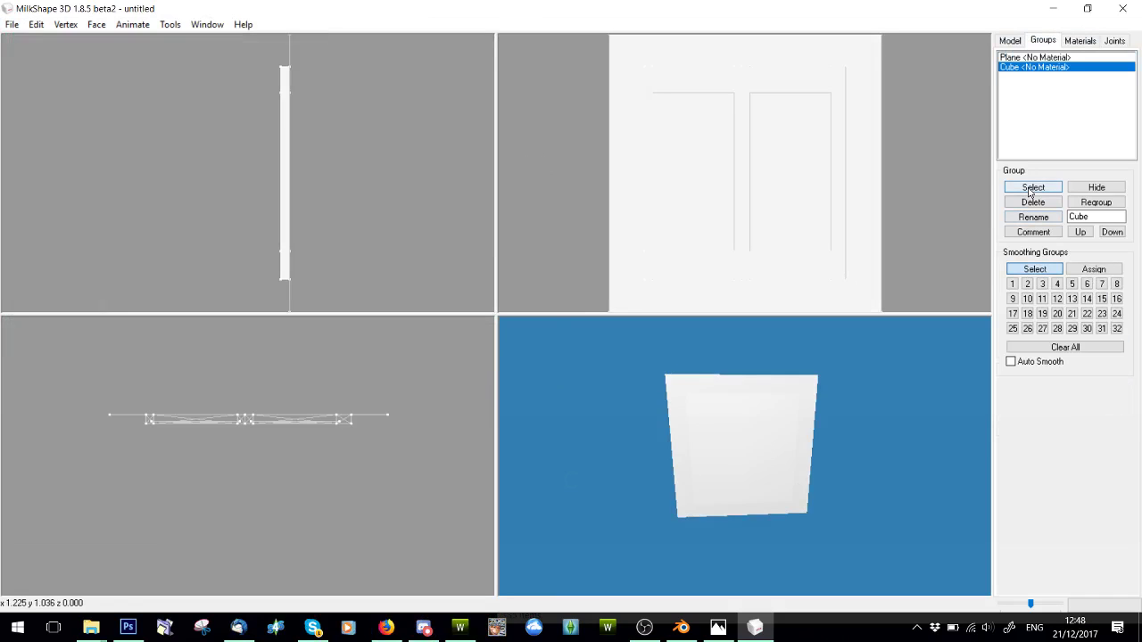
pyautogui.write('group_0')
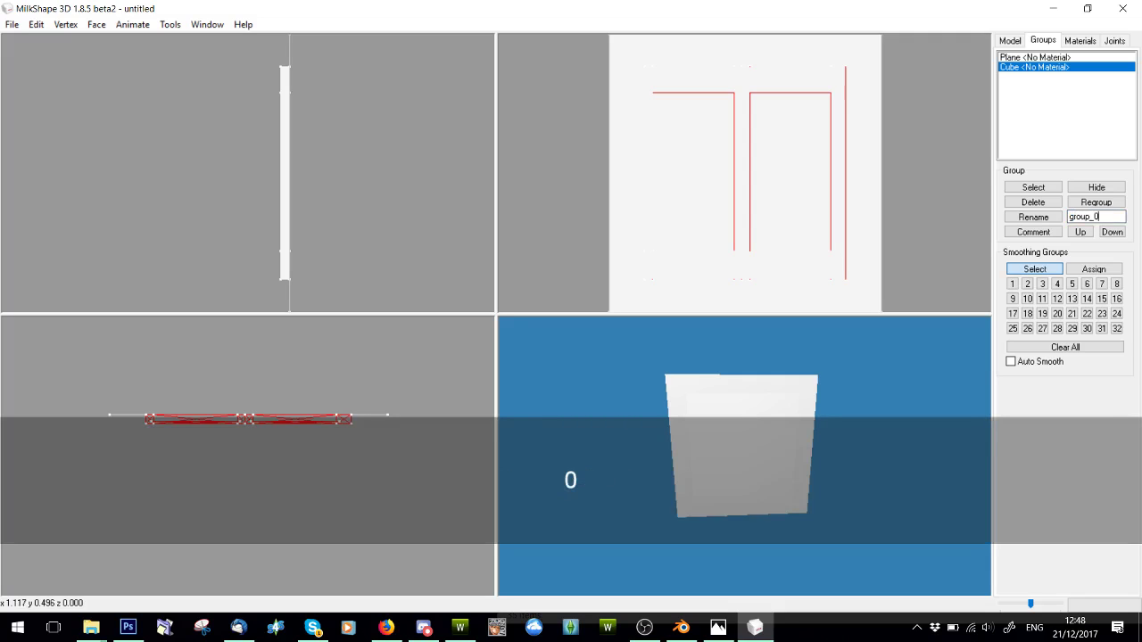
pyautogui.press('BackSpace')
pyautogui.write('1')
pyautogui.click(1033, 217)
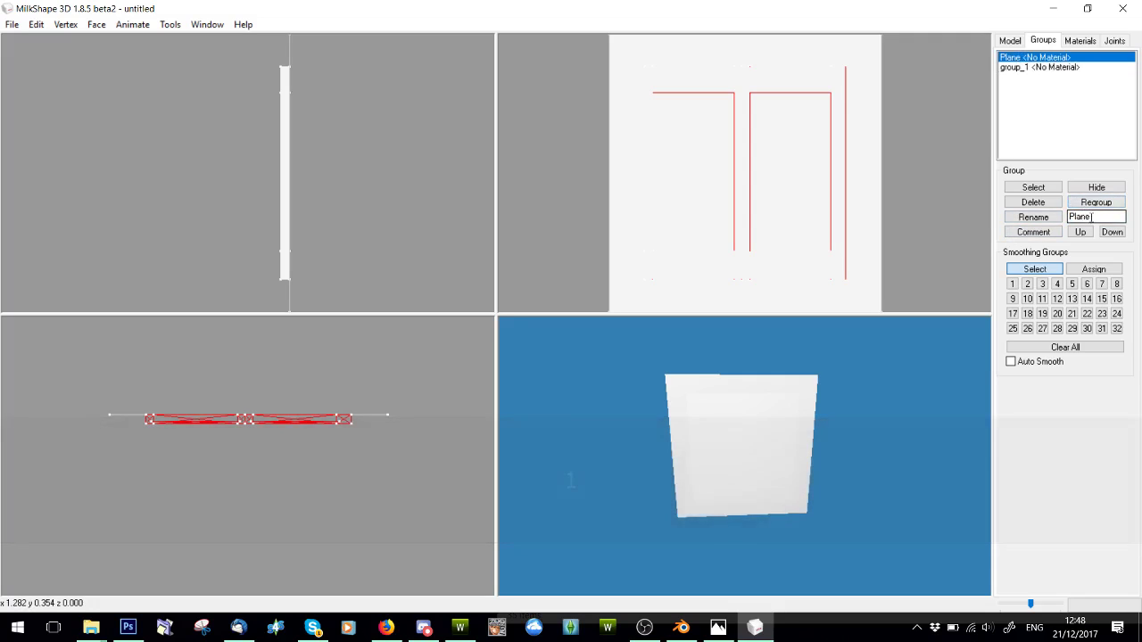
pyautogui.write('group_0')
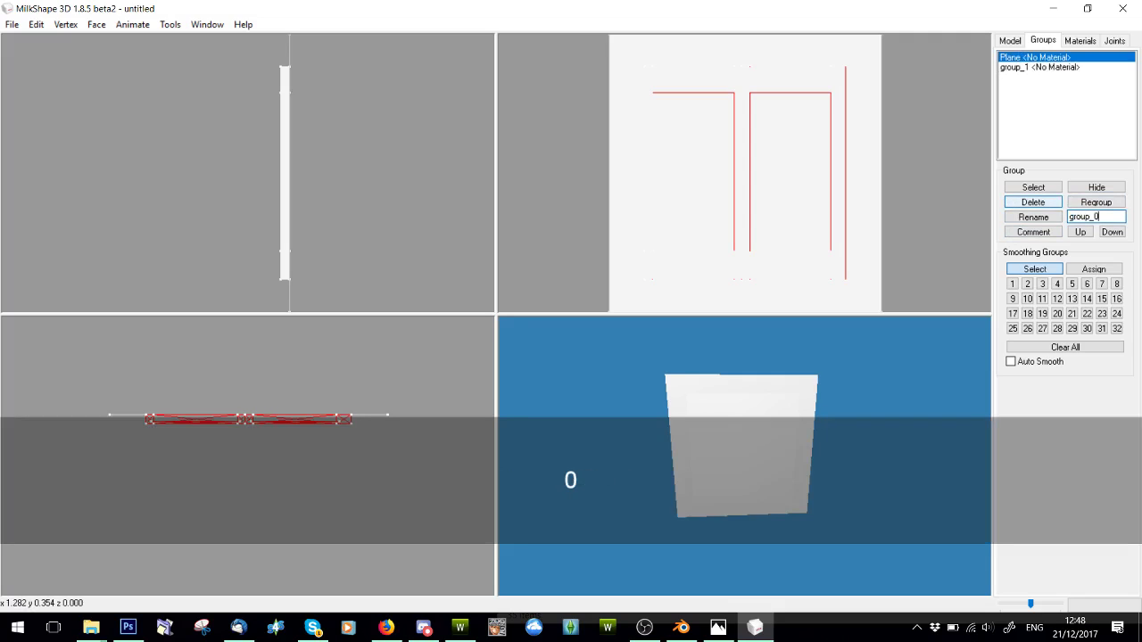
pyautogui.click(1047, 219)
# - Add group_0 to the selection and assign all selected vertices to joint 0xCD68F001 with a weight of 100
pyautogui.click(1080, 40)
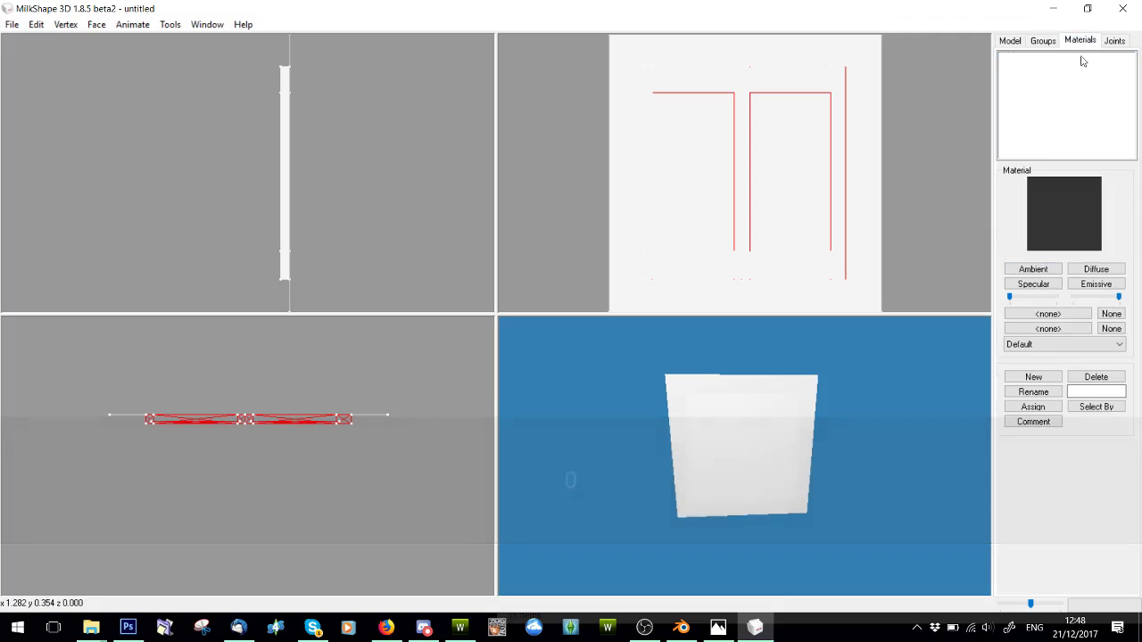
pyautogui.click(1009, 40)
pyautogui.click(1044, 41)
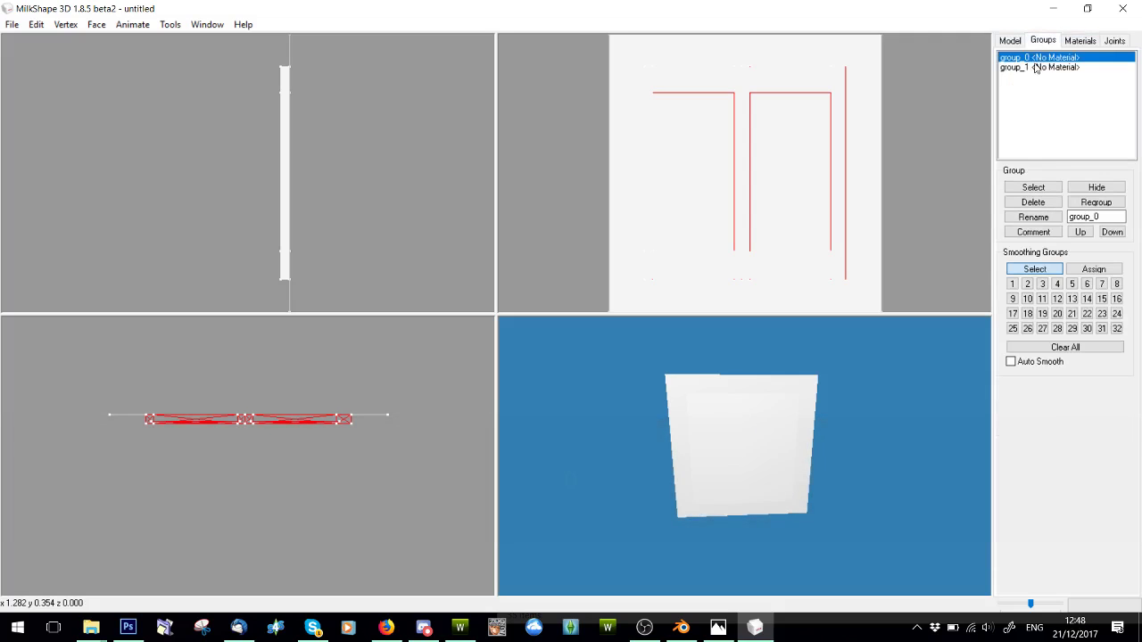
pyautogui.click(1033, 186)
pyautogui.click(1079, 40)
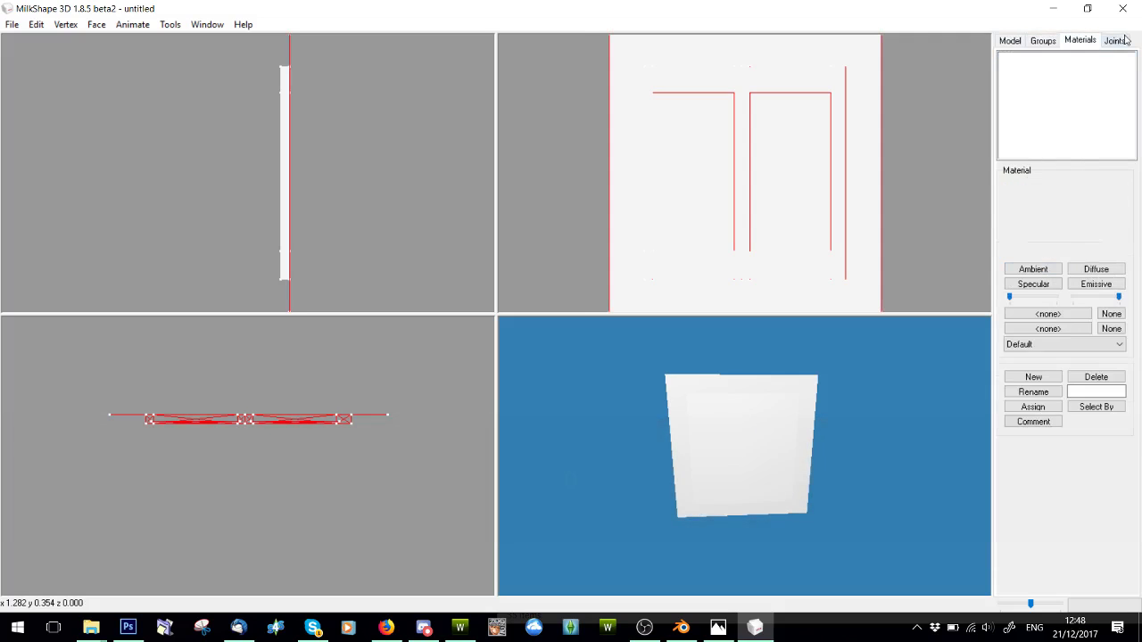
pyautogui.click(1115, 40)
pyautogui.click(1065, 322)
pyautogui.click(1056, 345)
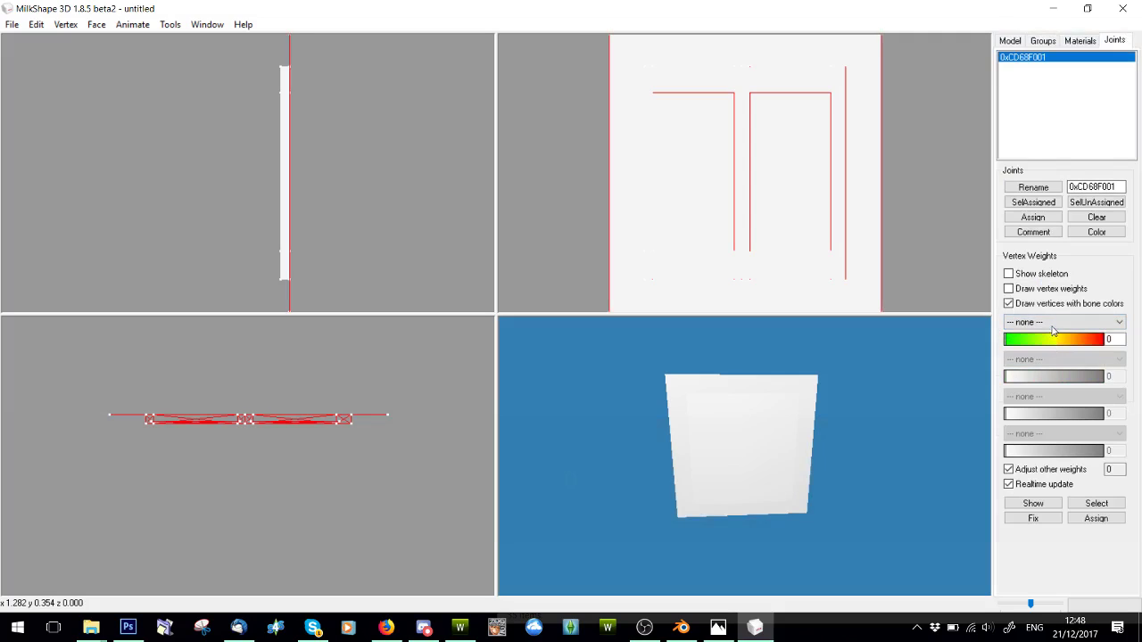
pyautogui.click(1055, 323)
pyautogui.click(1056, 345)
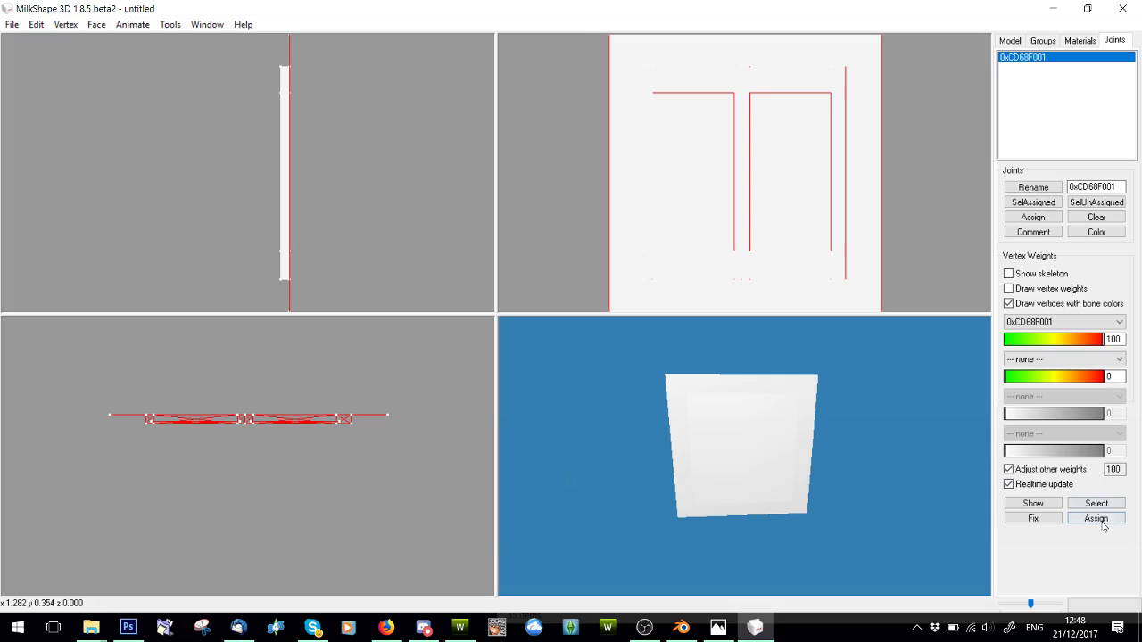
pyautogui.click(1098, 519)
# - Export the assigned mesh as a TSRW Object named 2b in the wainscoting folder
pyautogui.click(12, 24)
pyautogui.moveTo(56, 147)
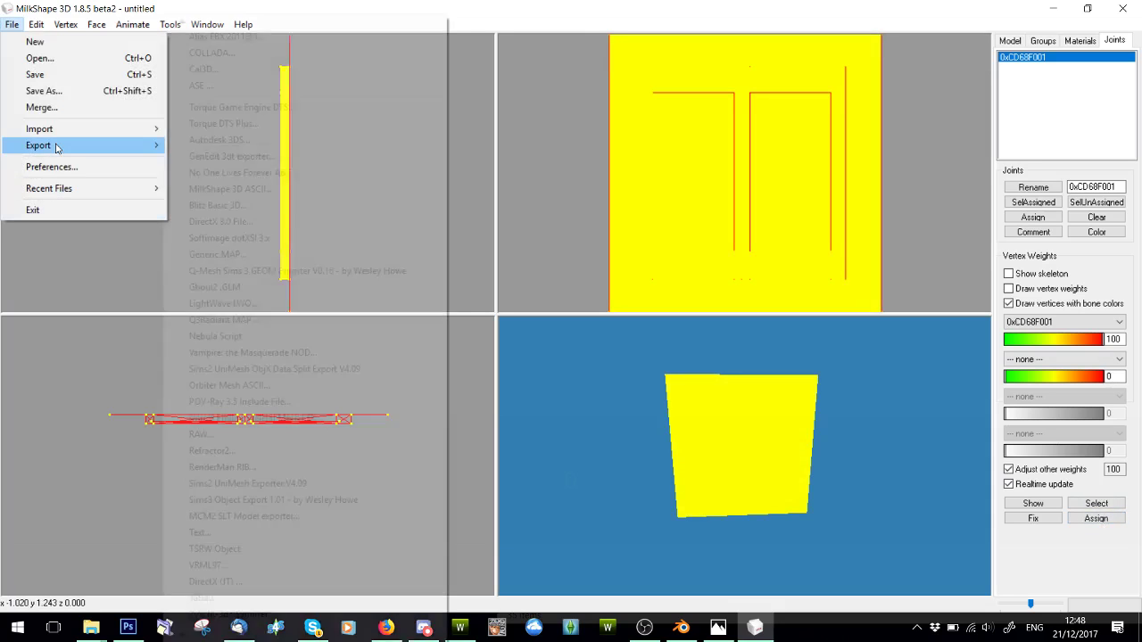
pyautogui.click(230, 548)
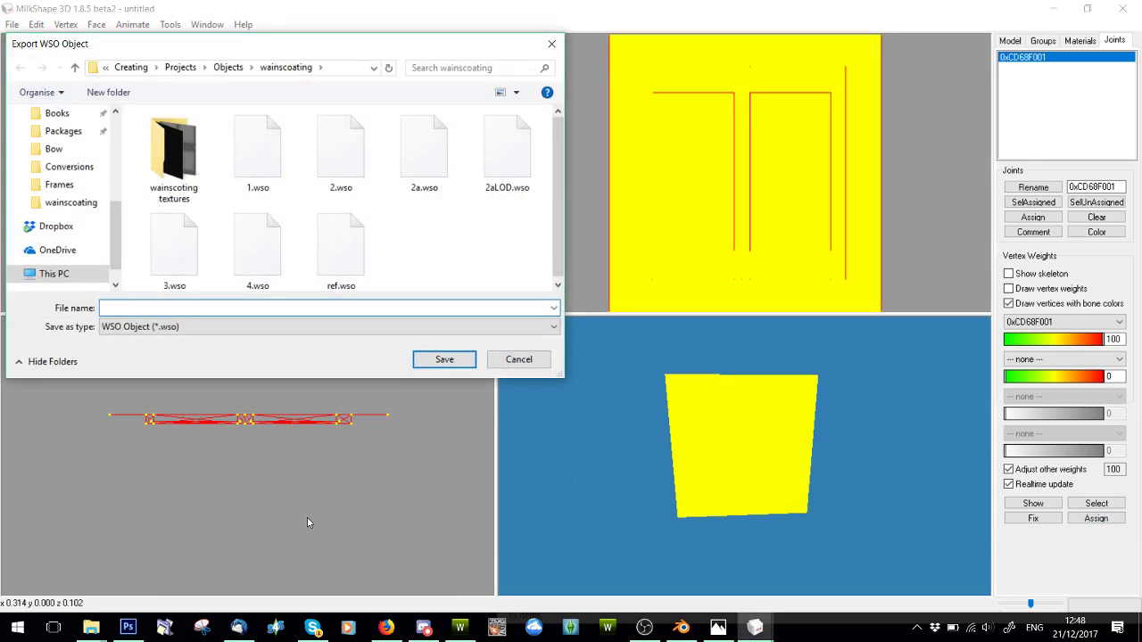
pyautogui.write('2b')
pyautogui.press('Return')
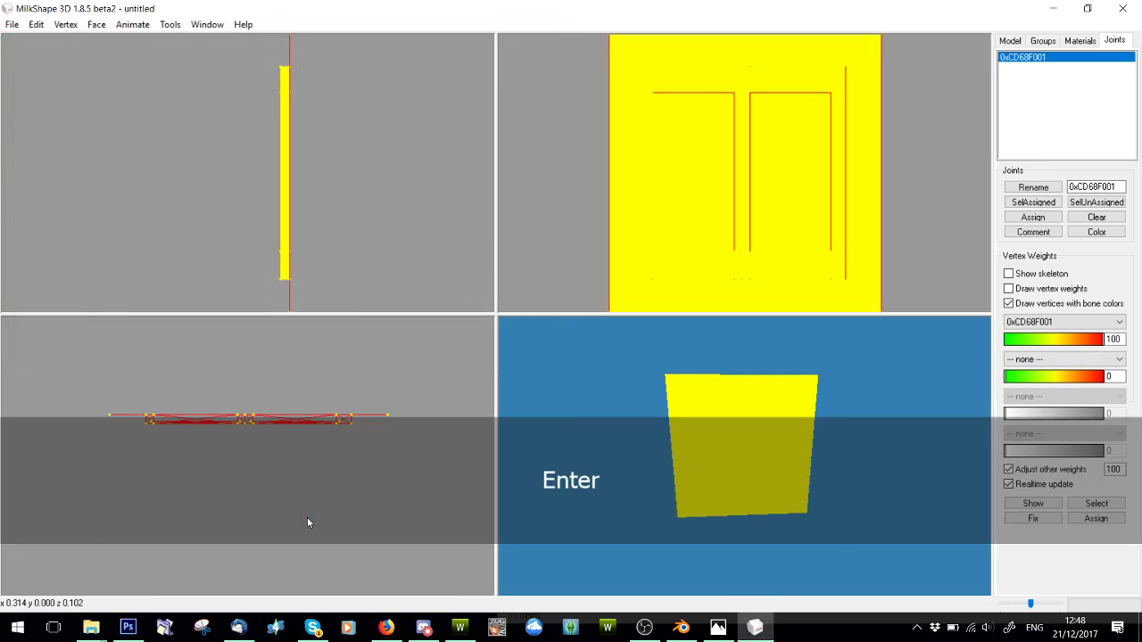
# - Delete group_0 and rename the remaining group_1 as group_0
pyautogui.click(1043, 40)
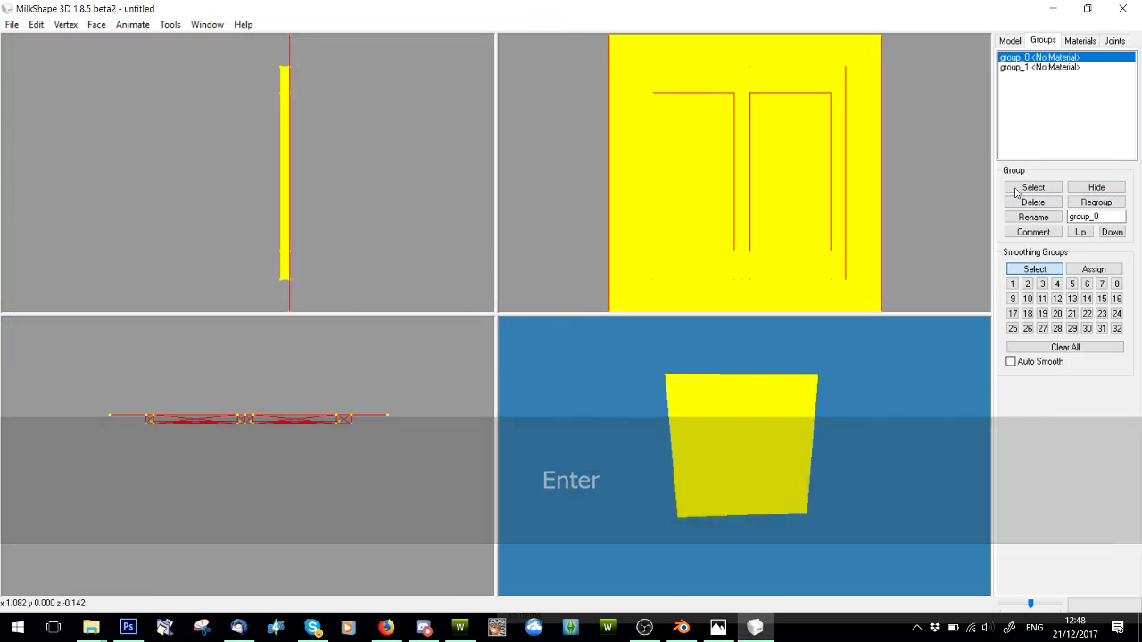
pyautogui.press('BackSpace')
pyautogui.write('0')
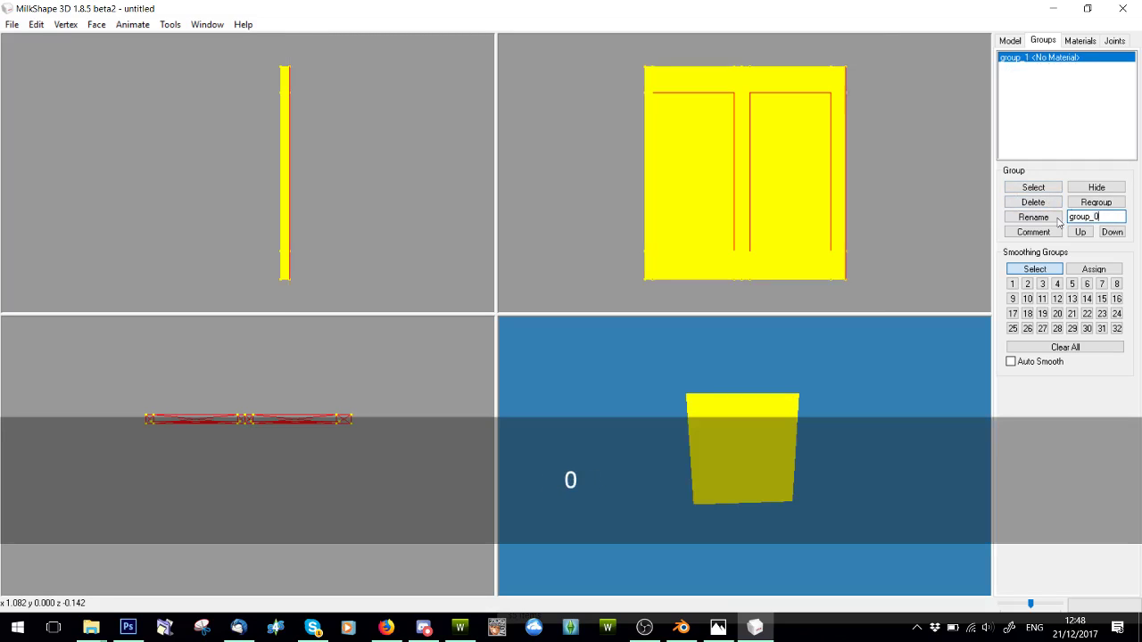
# - Export the remaining group as a TSRW Object named 2bLOD in the wainscoting folder
pyautogui.moveTo(40, 145)
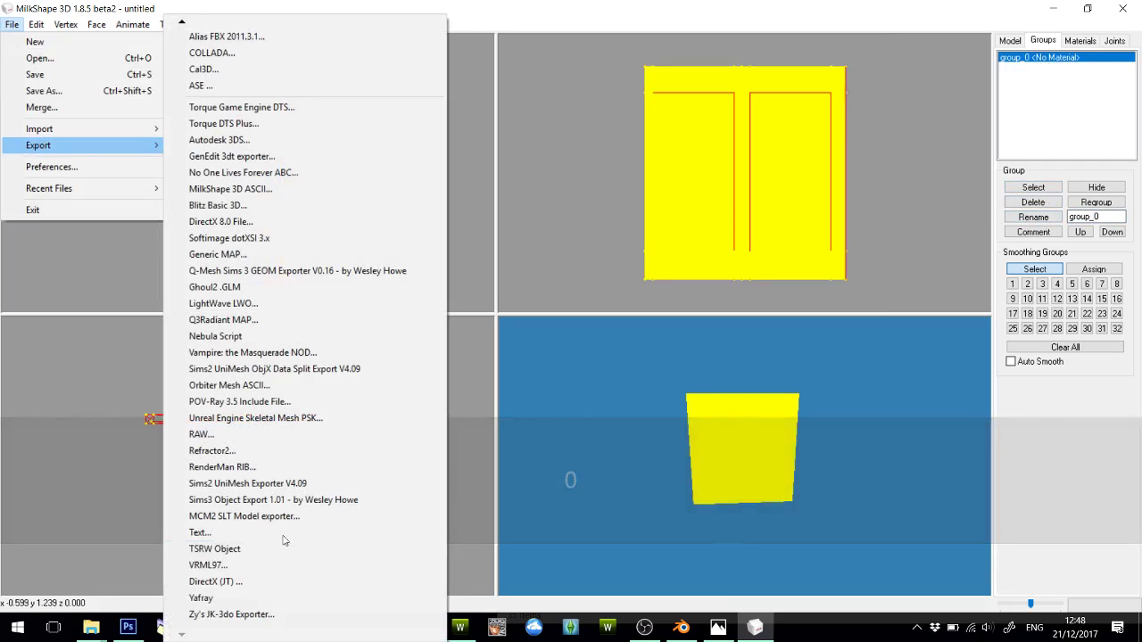
pyautogui.click(257, 555)
pyautogui.write('2bLOD')
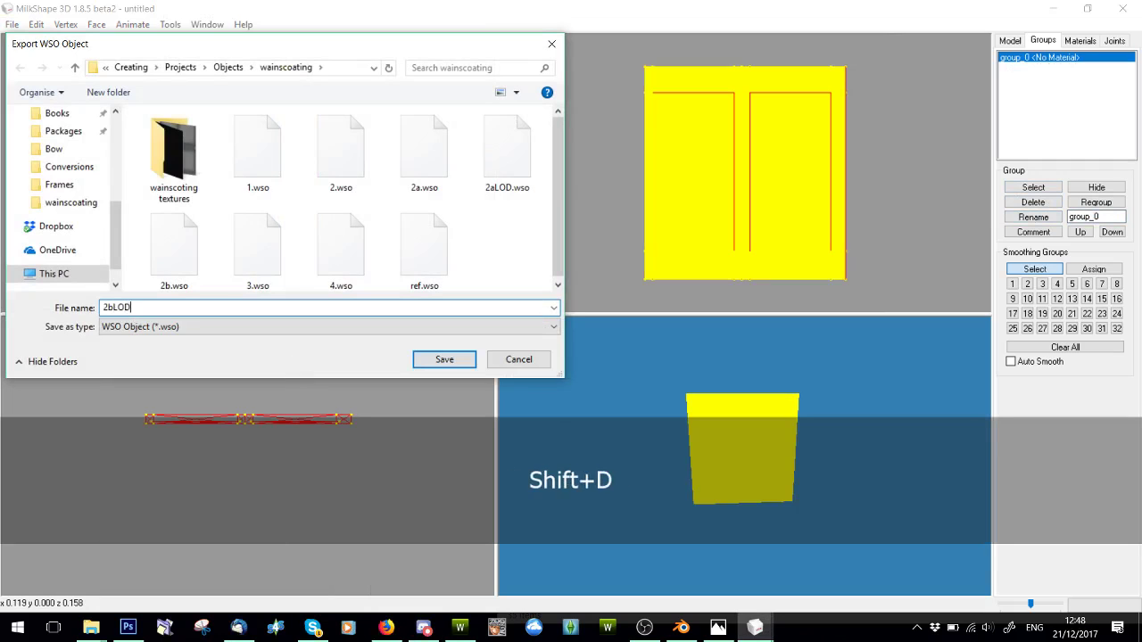
pyautogui.press('Return')
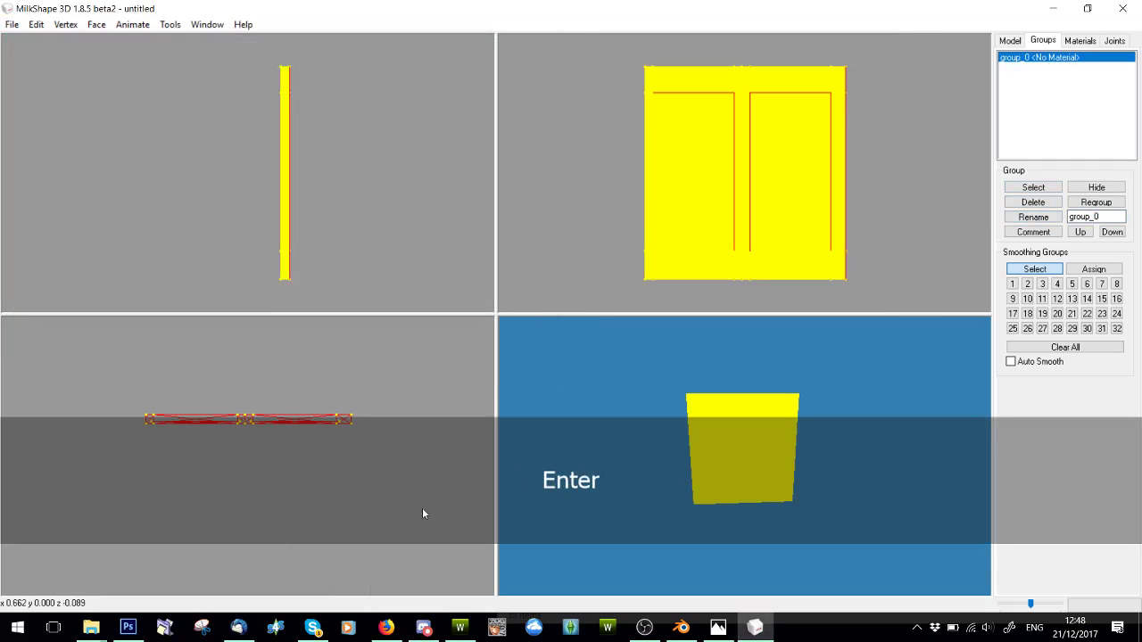
# - Switch to TSR Workshop and create a new import project from the package Obj_she_SIMPLYWainscoating2a
pyautogui.click(459, 627)
pyautogui.click(277, 176)
pyautogui.click(305, 328)
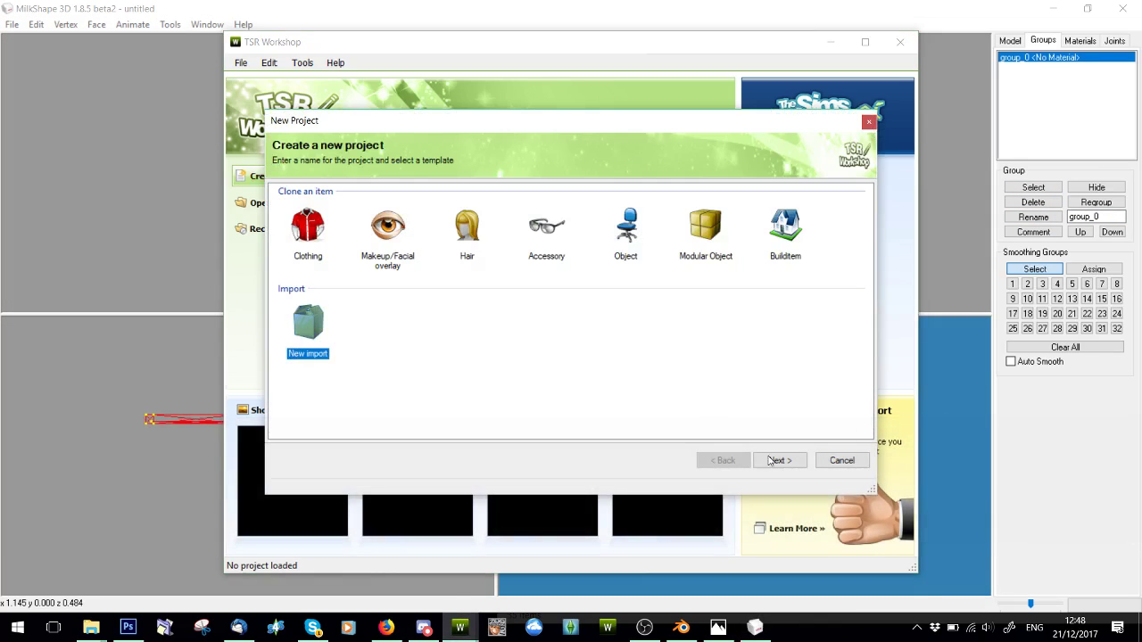
pyautogui.click(779, 460)
pyautogui.click(839, 210)
pyautogui.click(654, 463)
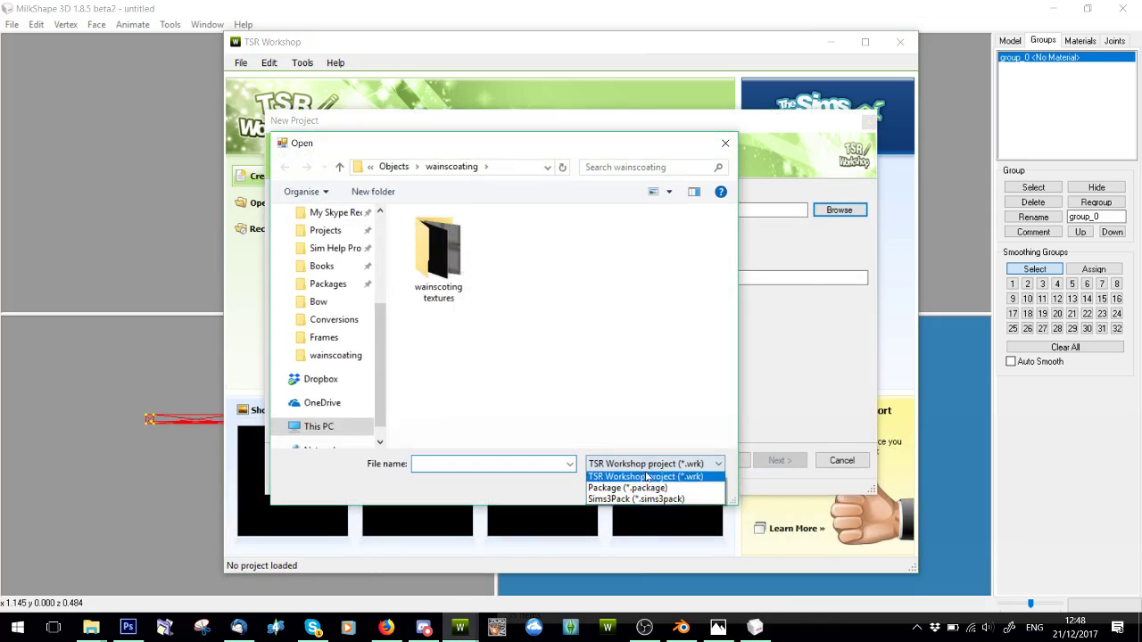
pyautogui.click(629, 488)
pyautogui.doubleClick(527, 370)
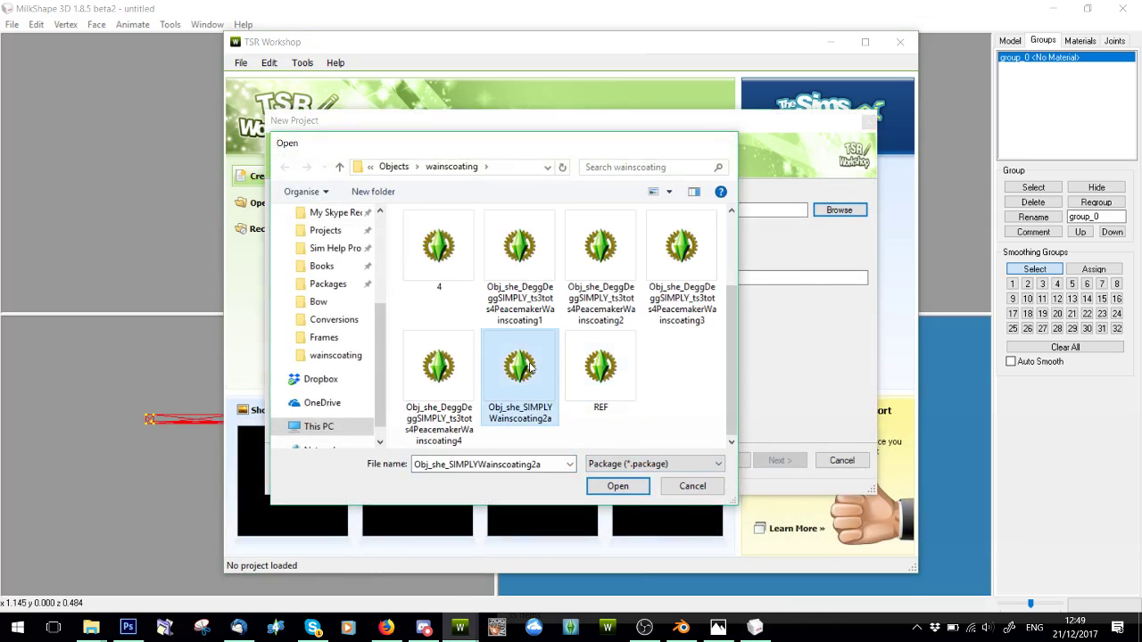
pyautogui.click(793, 461)
pyautogui.click(841, 461)
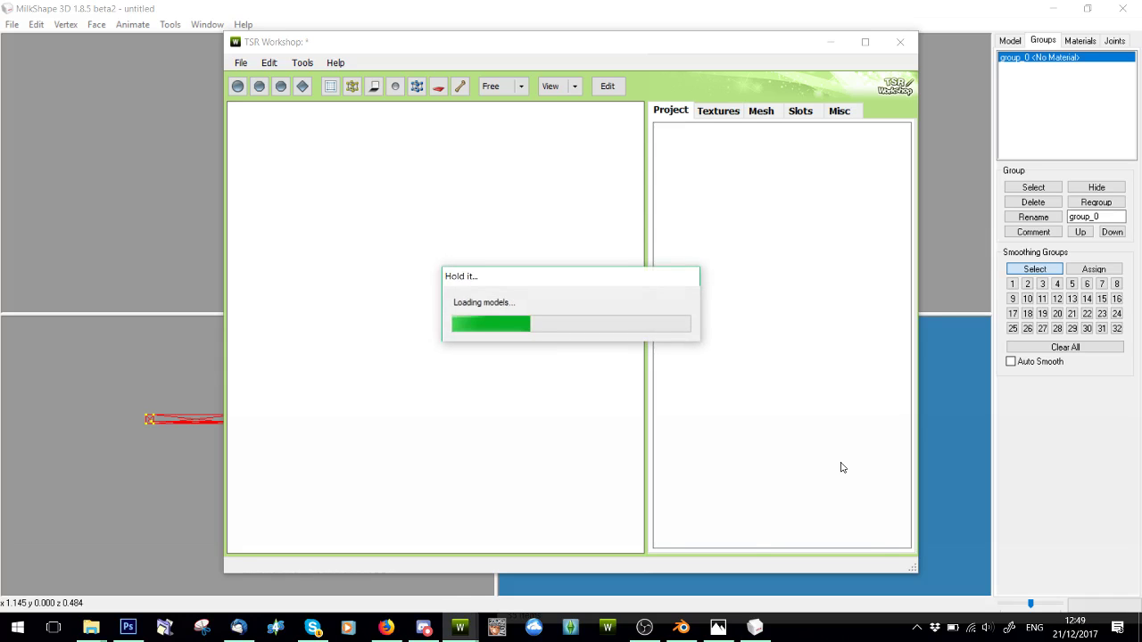
# - Import 2b.wso as the mesh for the high level of detail
pyautogui.click(759, 111)
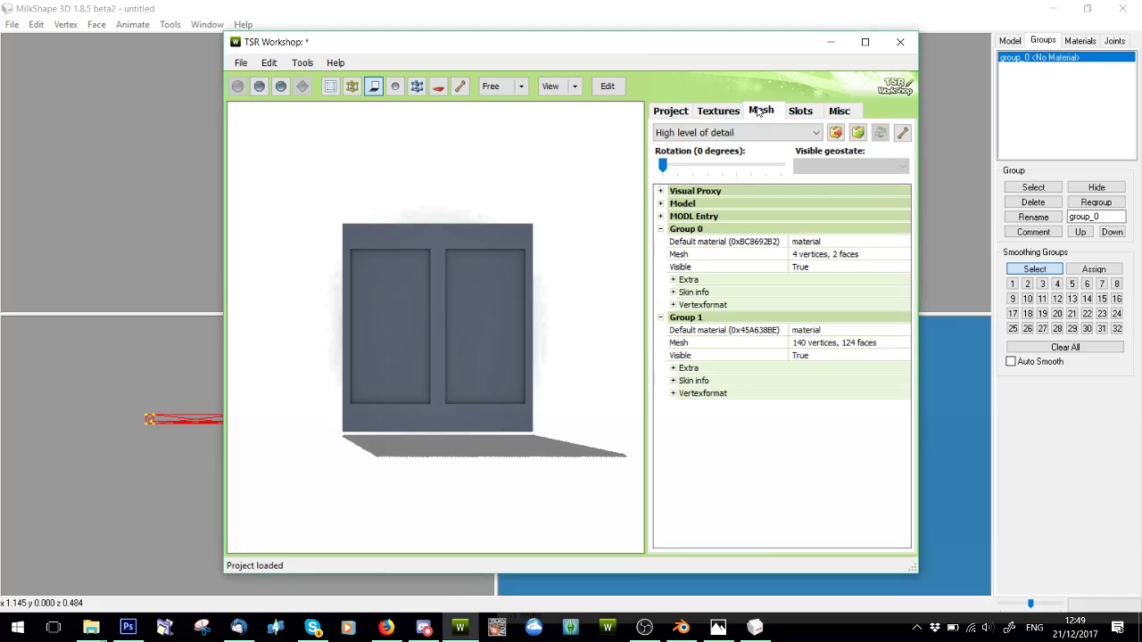
pyautogui.click(858, 134)
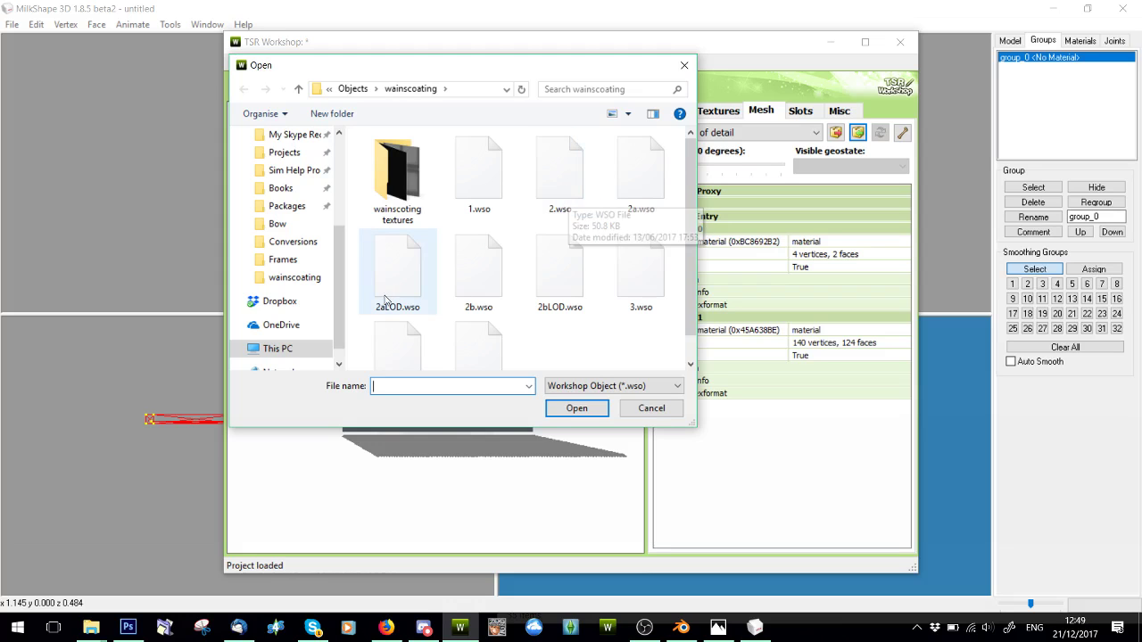
pyautogui.doubleClick(492, 268)
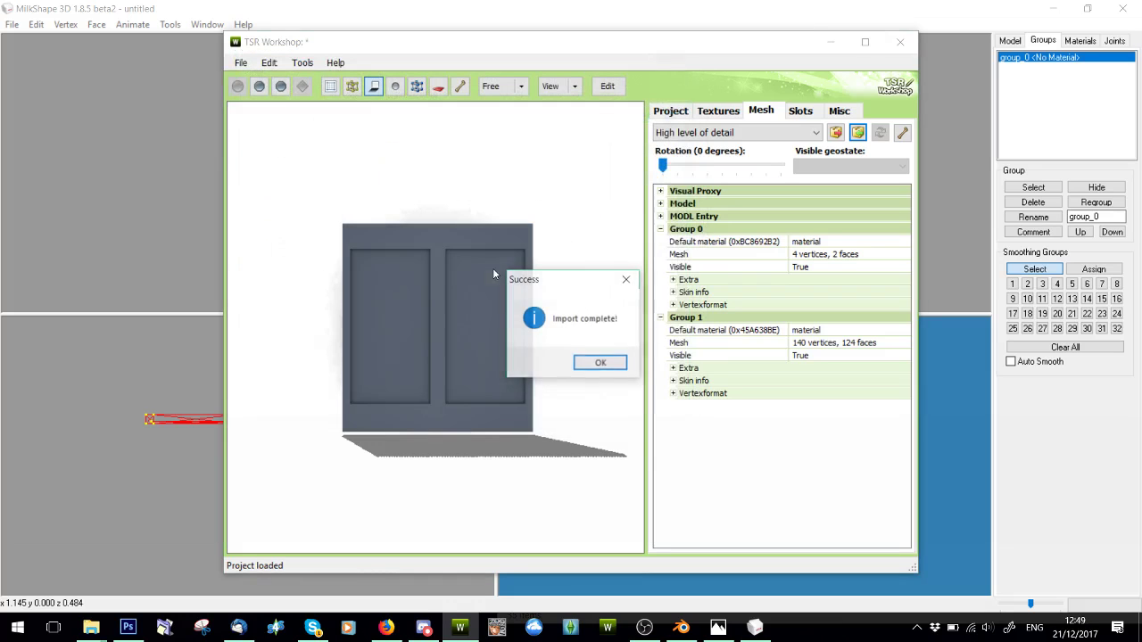
pyautogui.click(594, 362)
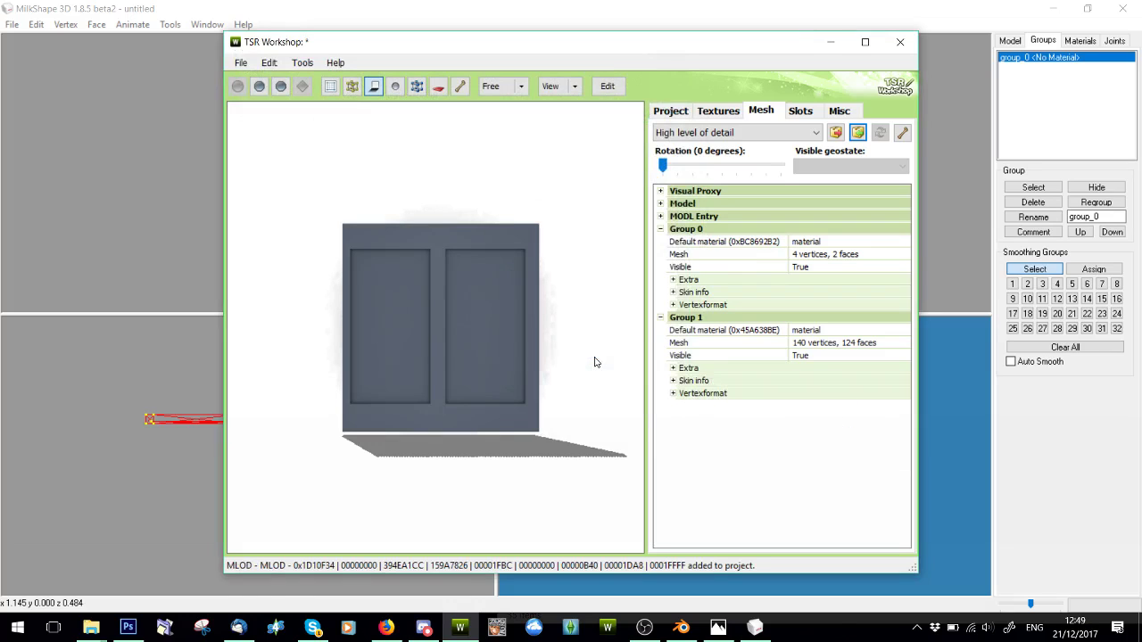
# - Import 2bLOD.wso as the mesh for the medium level of detail
pyautogui.click(754, 132)
pyautogui.click(714, 160)
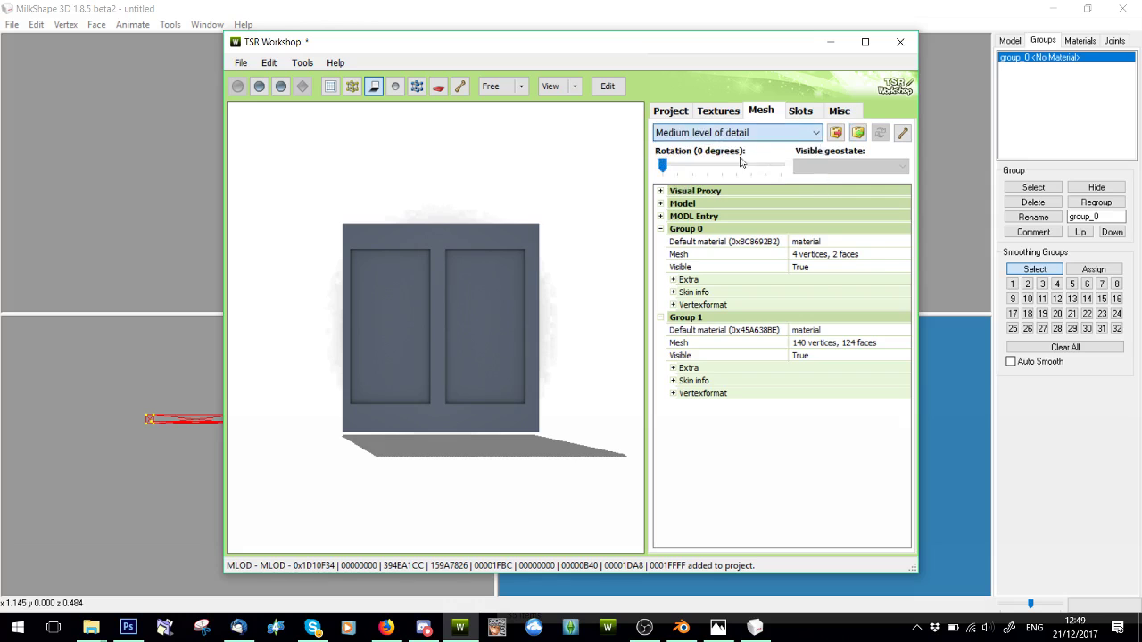
pyautogui.click(857, 132)
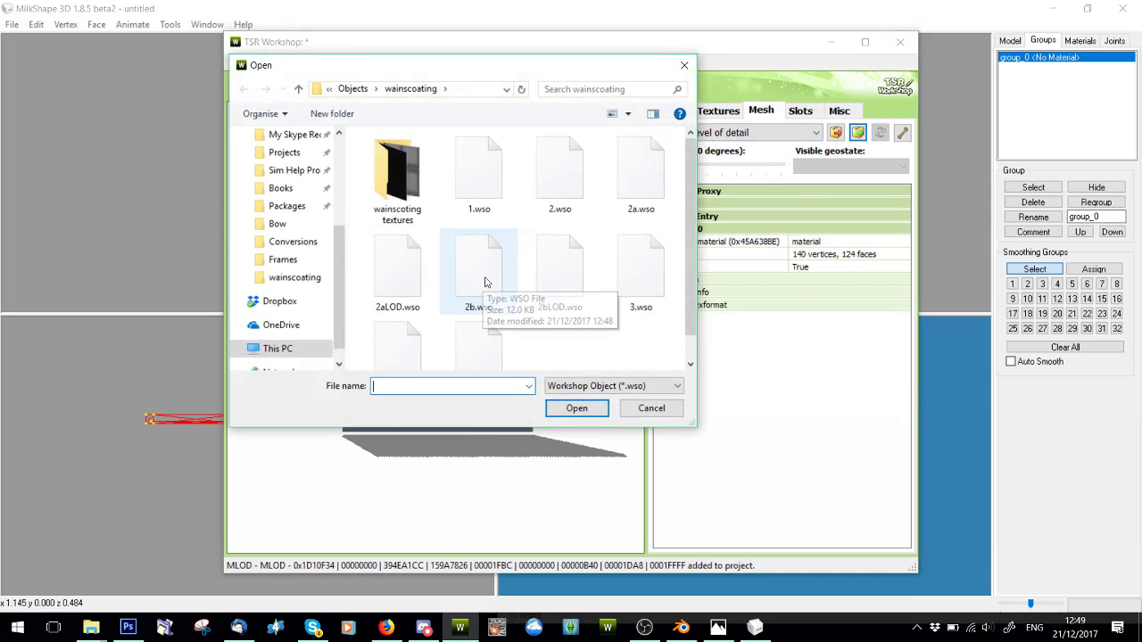
pyautogui.doubleClick(561, 269)
pyautogui.click(598, 363)
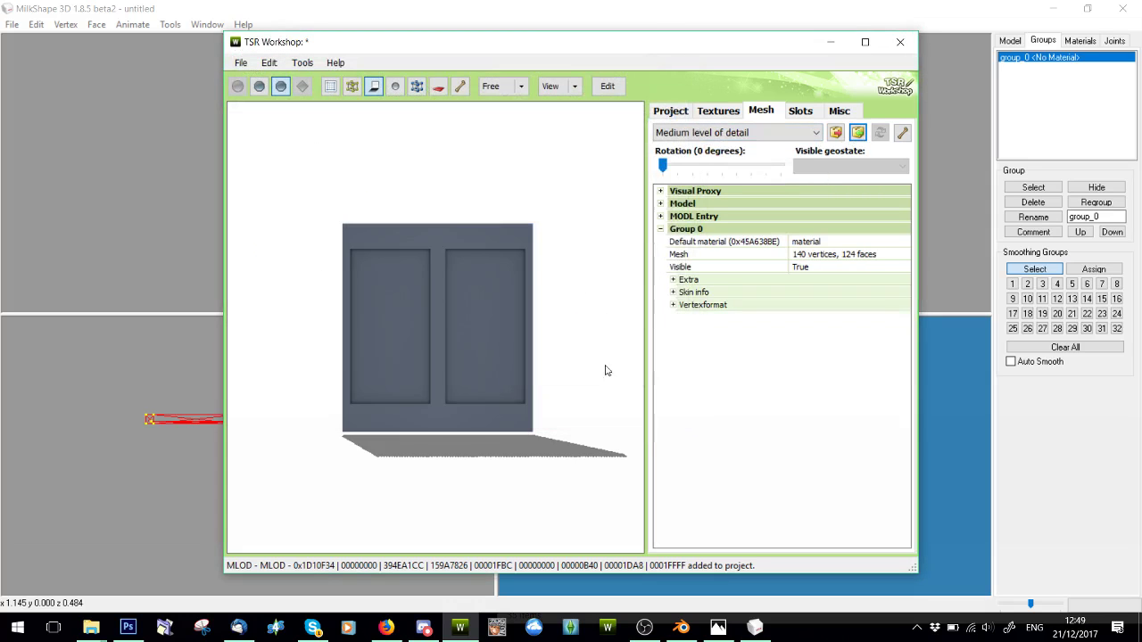
# - Rebuild the shadow high and shadow medium levels of detail from the medium detail mesh entry
pyautogui.click(727, 133)
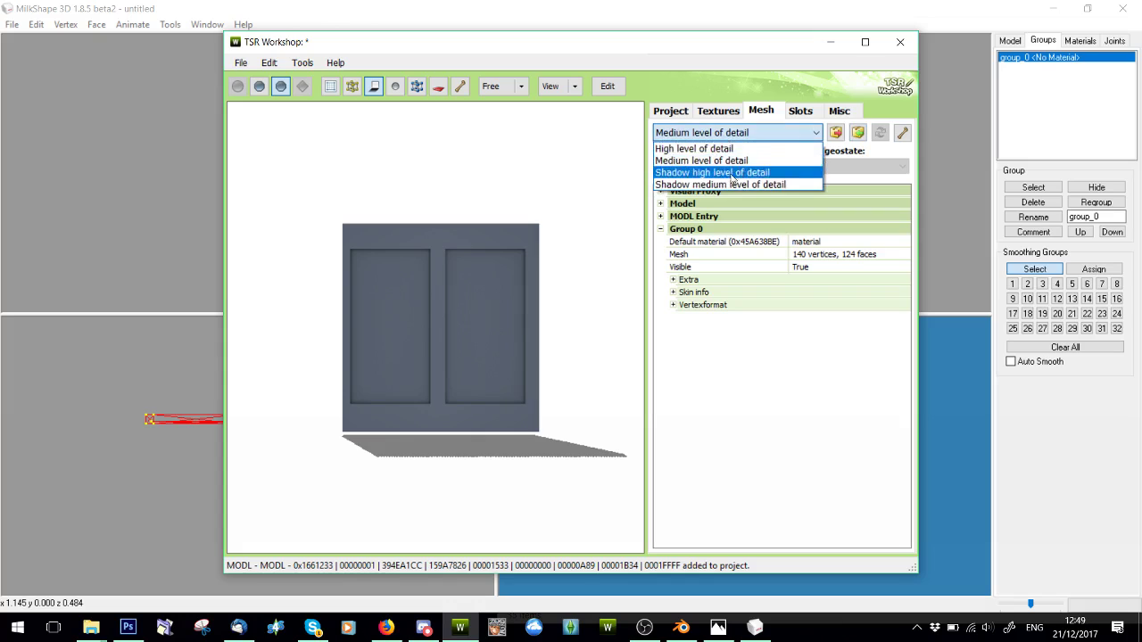
pyautogui.click(732, 174)
pyautogui.click(880, 132)
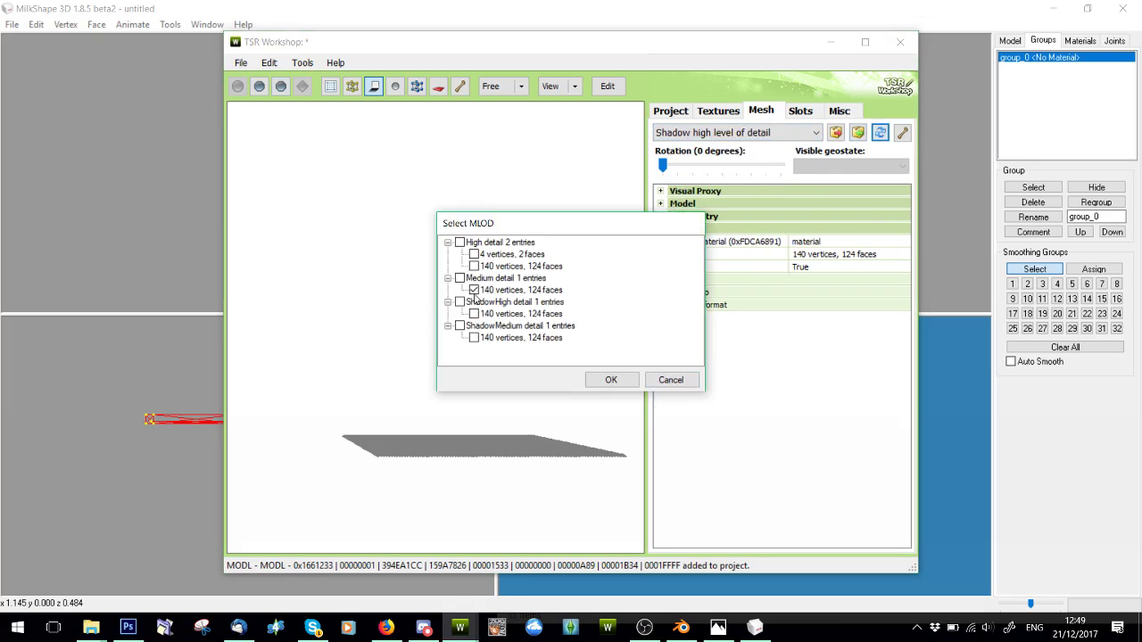
pyautogui.click(611, 379)
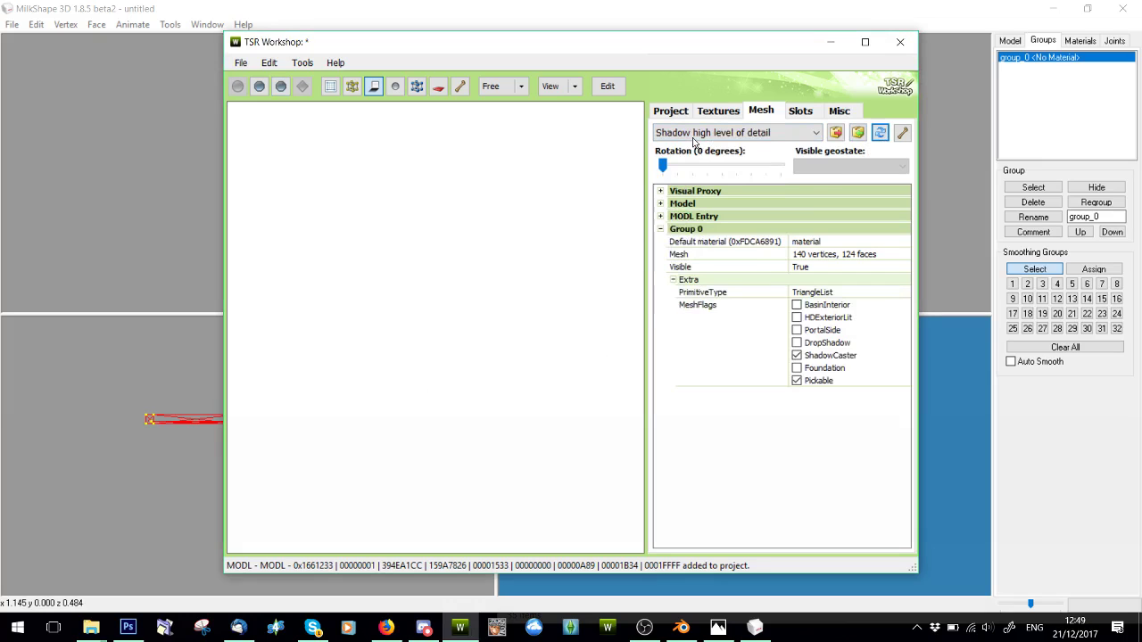
pyautogui.click(694, 135)
pyautogui.click(697, 184)
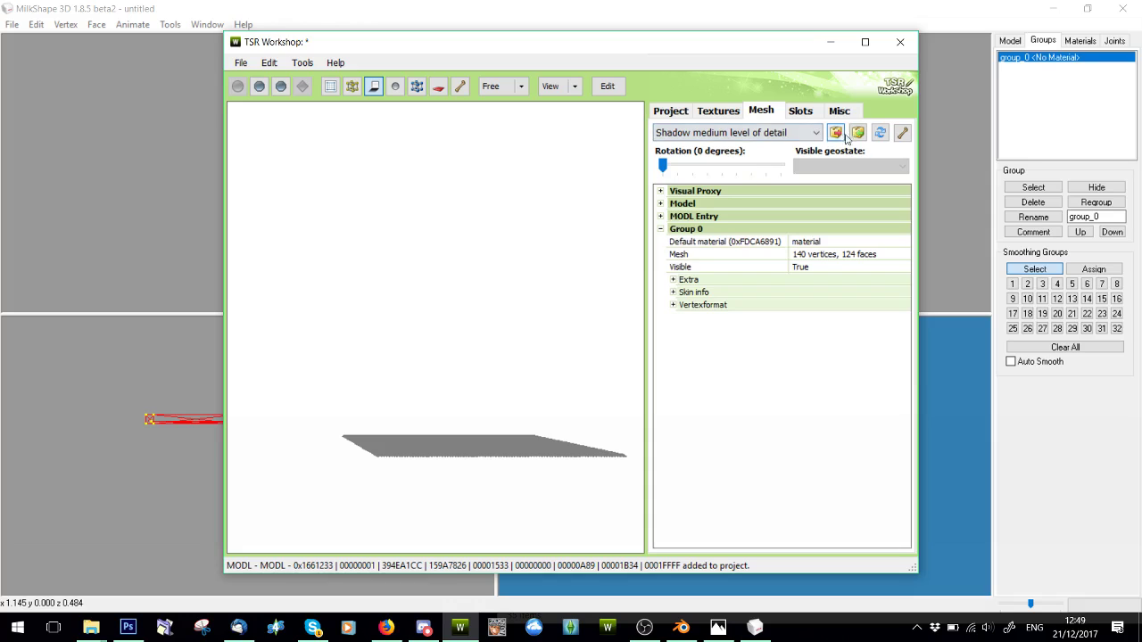
pyautogui.click(880, 132)
pyautogui.click(601, 380)
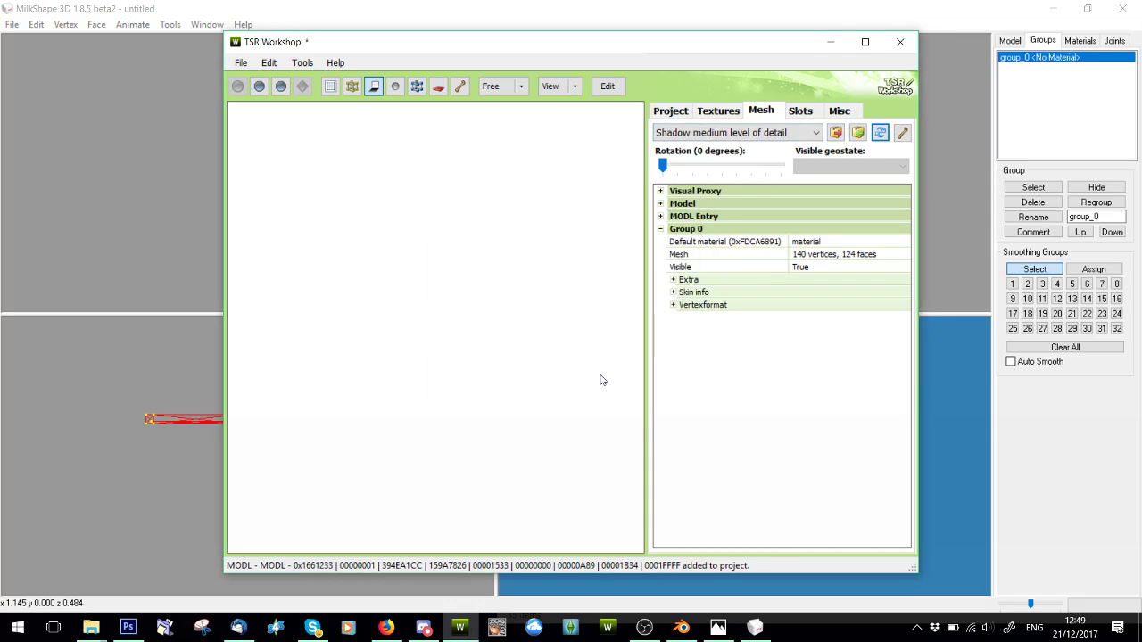
# - Return to the high level of detail and rename the object Wainscoating 2b in all languages
pyautogui.click(669, 135)
pyautogui.click(696, 145)
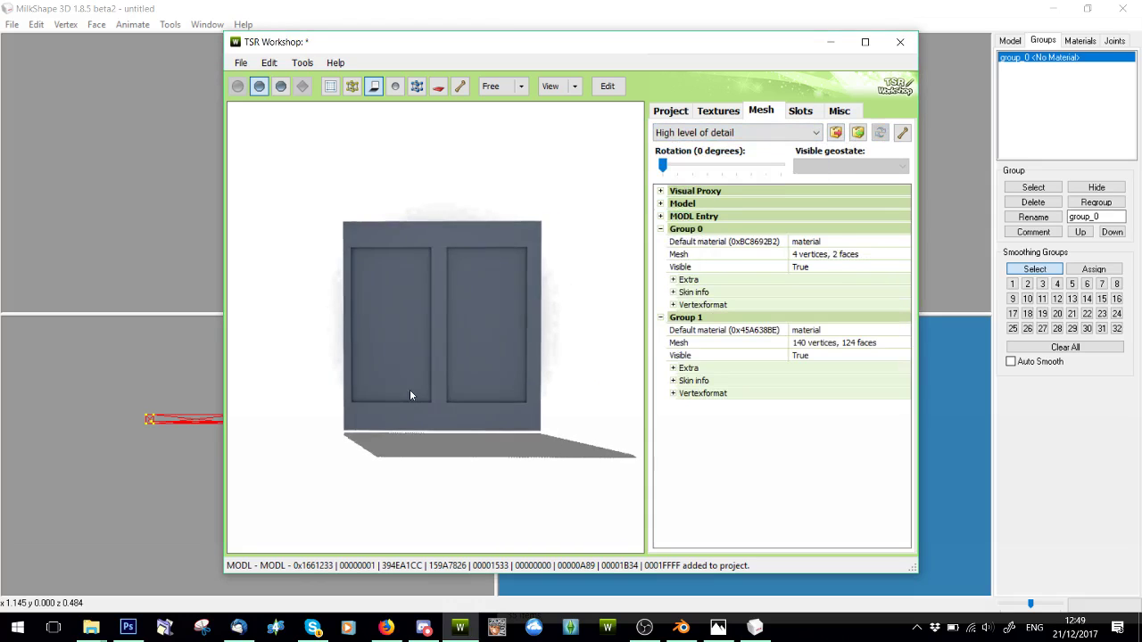
pyautogui.click(671, 110)
pyautogui.click(874, 143)
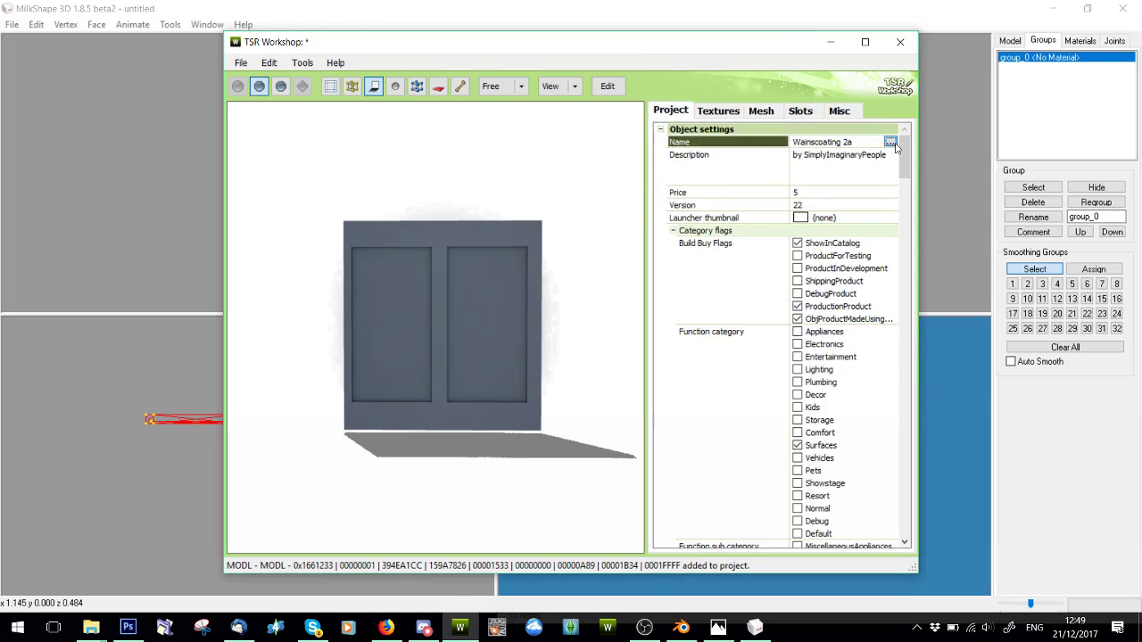
pyautogui.click(891, 143)
pyautogui.press('BackSpace')
pyautogui.write('b')
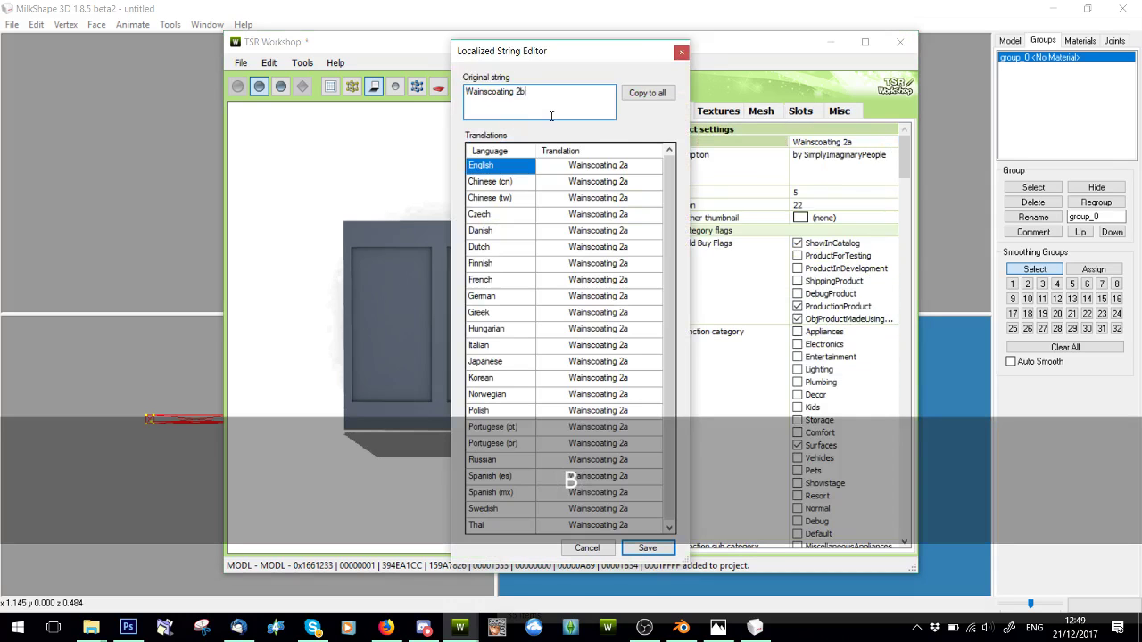
pyautogui.click(647, 92)
pyautogui.click(647, 548)
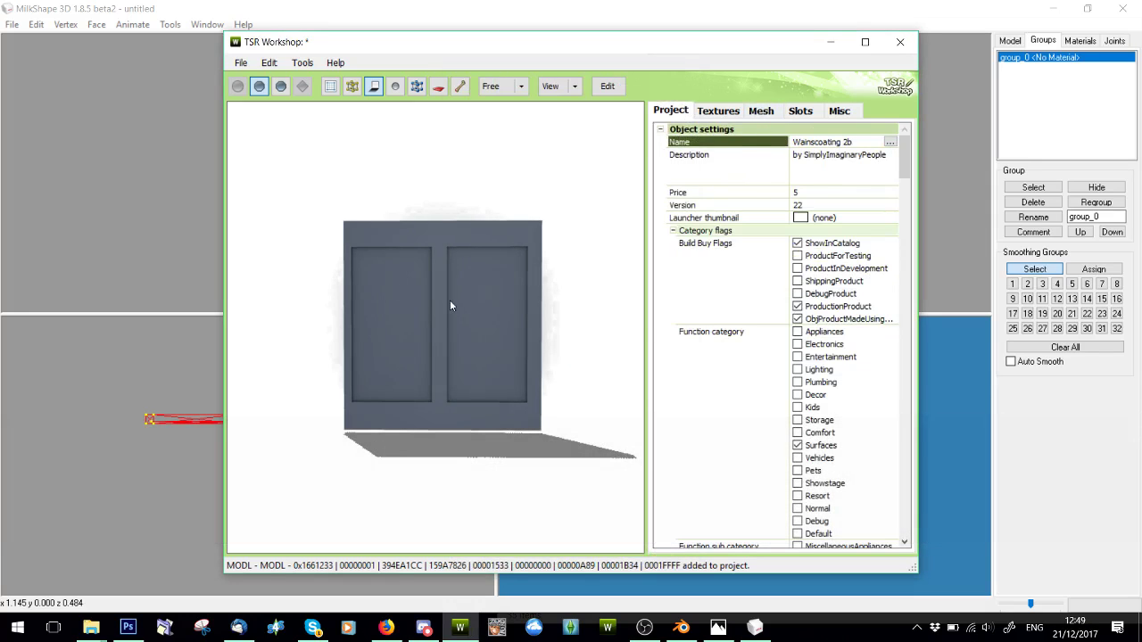
pyautogui.moveTo(466, 305); pyautogui.dragTo(453, 328)
# - Switch to Photoshop and clear the areas above and to the right of the framed panel on Layer 0 of 2.png
pyautogui.click(127, 628)
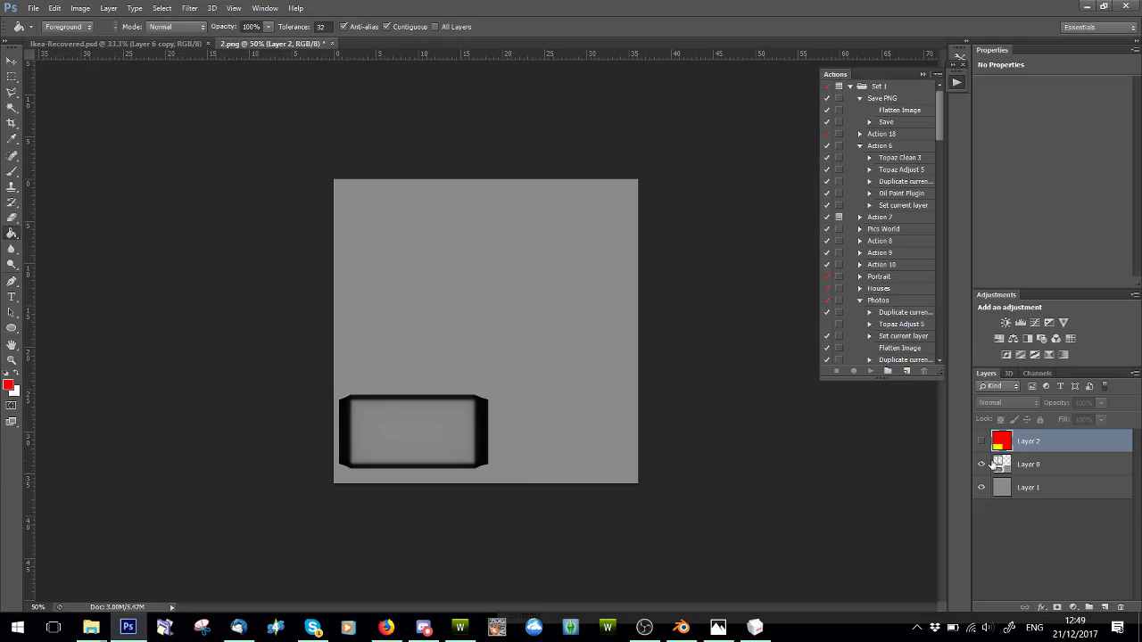
pyautogui.click(999, 465)
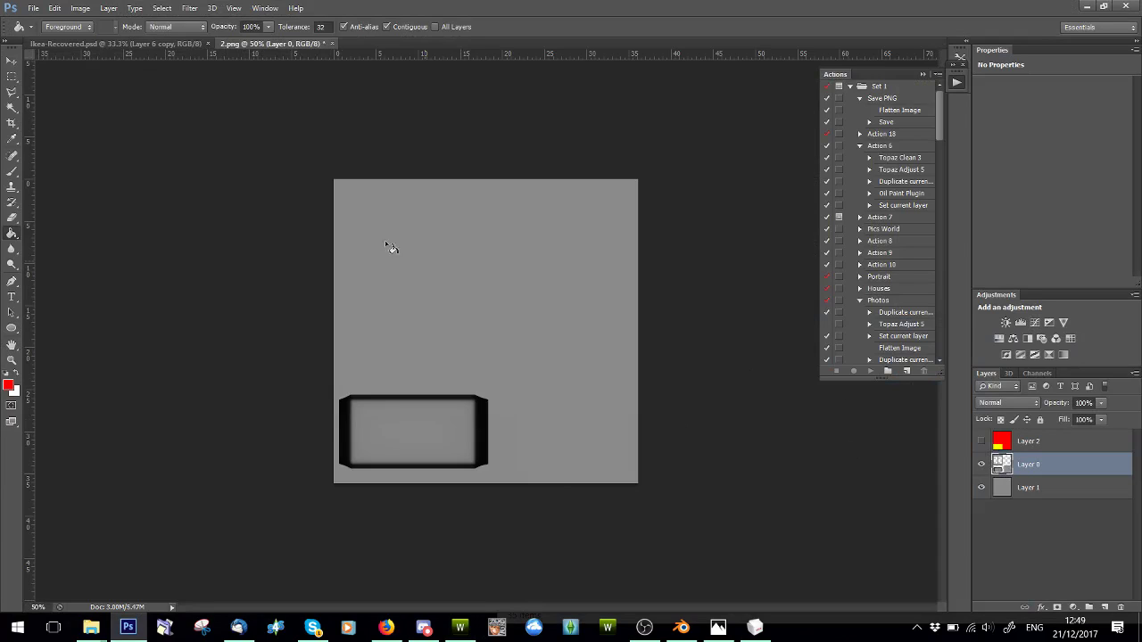
pyautogui.click(12, 77)
pyautogui.moveTo(279, 93)
pyautogui.mouseDown()
pyautogui.moveTo(681, 339)
pyautogui.moveTo(711, 393)
pyautogui.mouseUp()
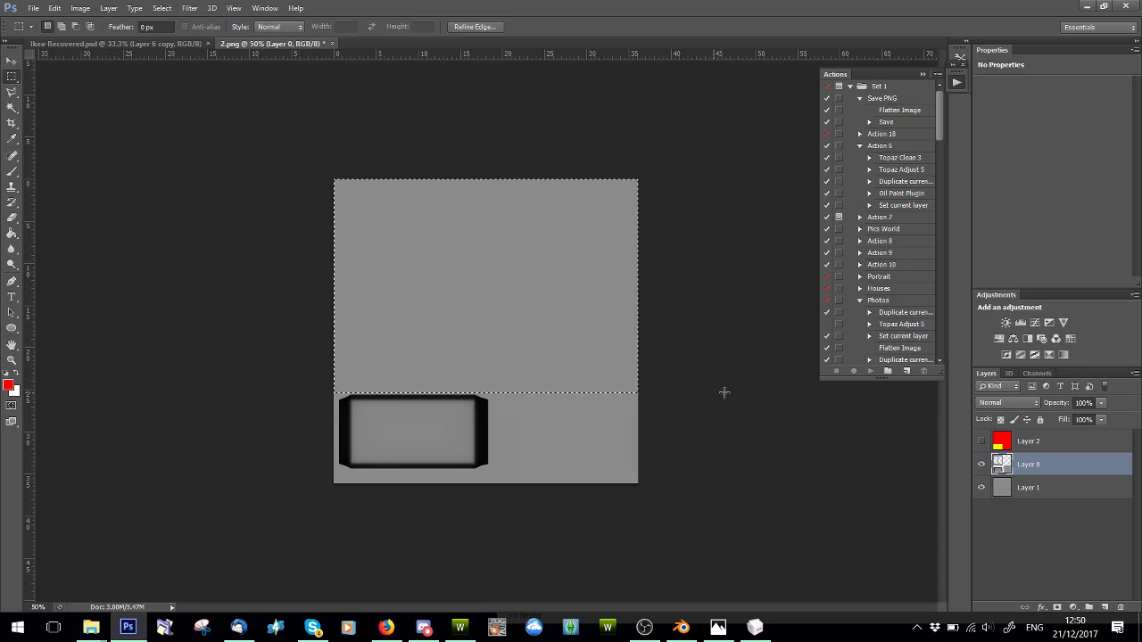
pyautogui.moveTo(491, 367); pyautogui.dragTo(665, 531)
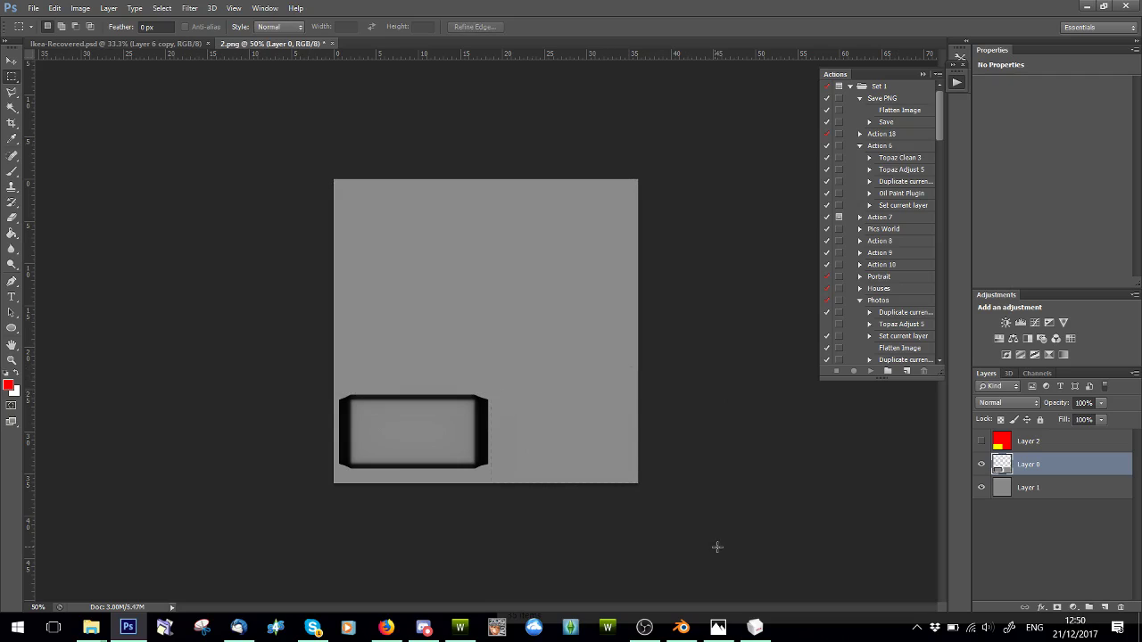
pyautogui.click(752, 432)
pyautogui.click(33, 9)
pyautogui.moveTo(81, 8)
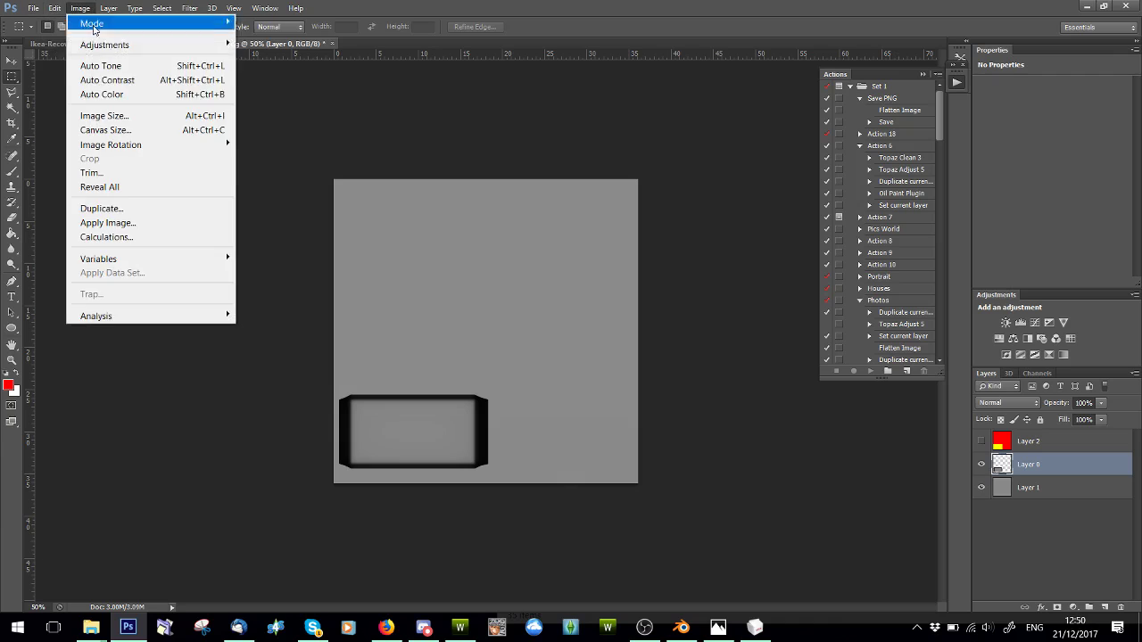
pyautogui.click(103, 116)
pyautogui.press('Escape')
# - Step back through the recent edits of 2.png to the state before the cleared areas and the image size reduction
pyautogui.click(55, 8)
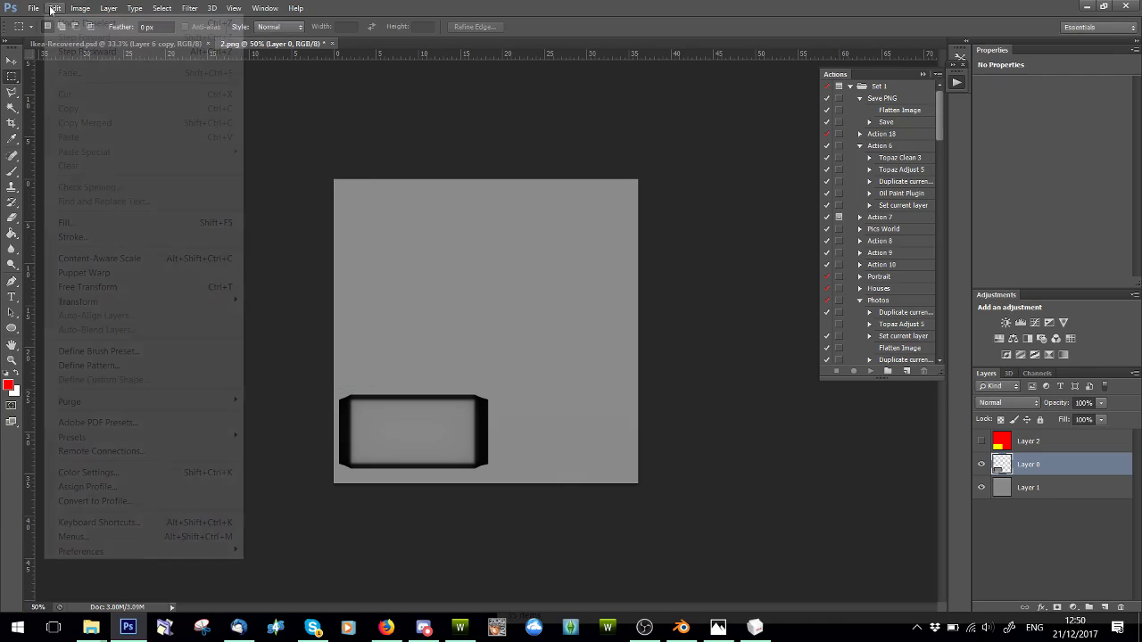
pyautogui.click(72, 51)
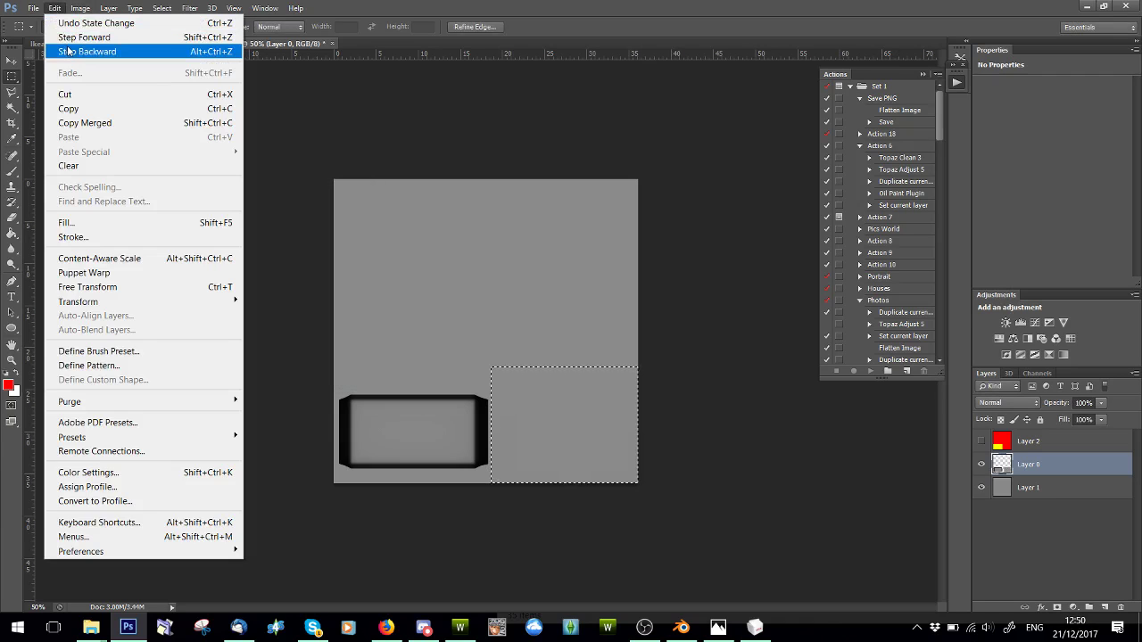
pyautogui.click(69, 50)
pyautogui.click(55, 9)
pyautogui.click(69, 52)
pyautogui.click(55, 9)
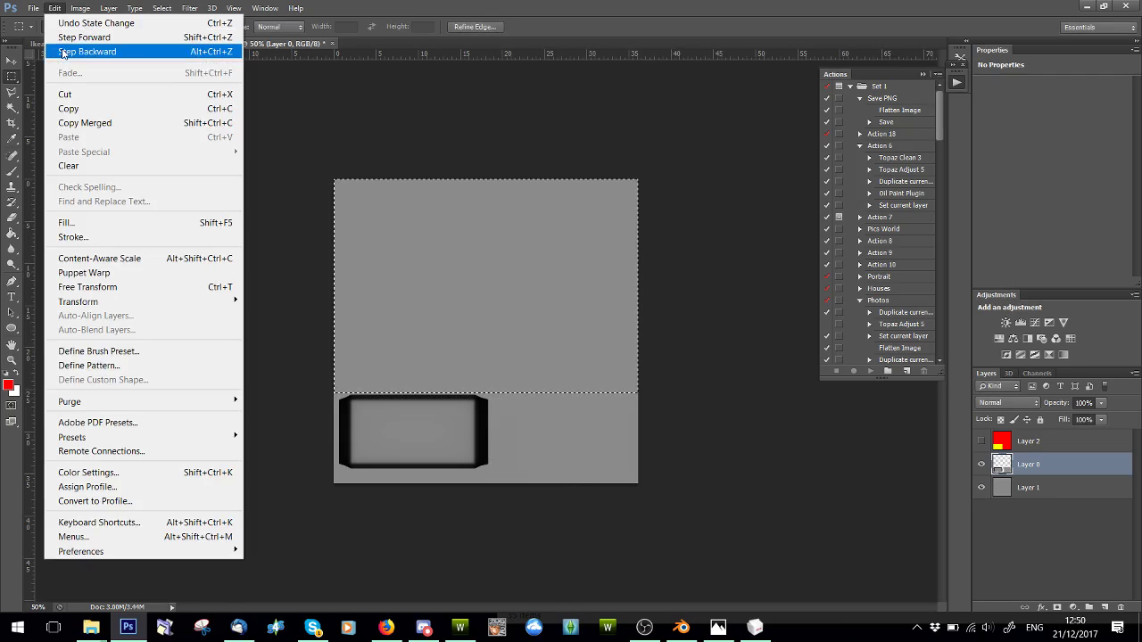
pyautogui.click(63, 51)
pyautogui.click(54, 8)
pyautogui.click(63, 52)
pyautogui.click(54, 8)
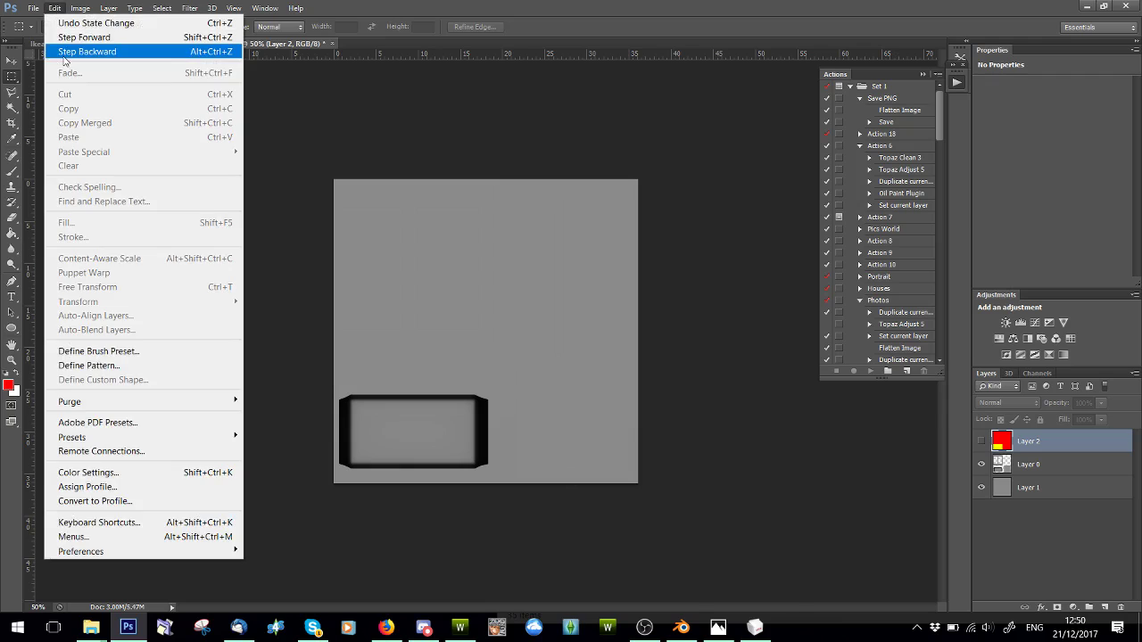
pyautogui.click(64, 53)
# - Hide Layer 2 and clear the areas above and to the right of the framed panel on Layer 0
pyautogui.click(983, 441)
pyautogui.click(1035, 464)
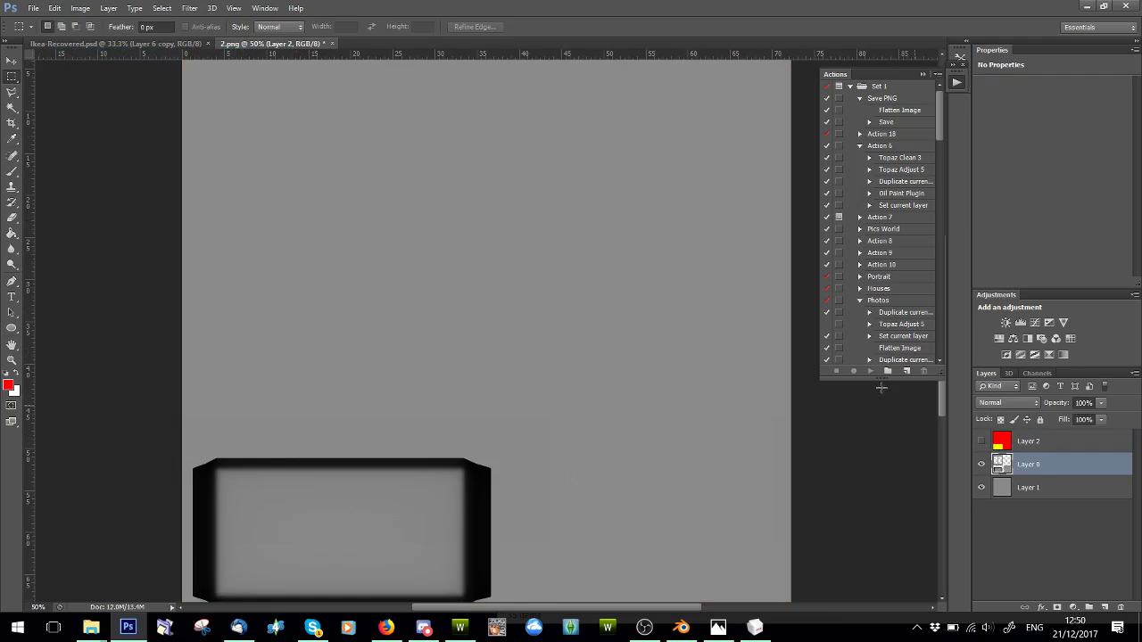
pyautogui.click(234, 8)
pyautogui.click(248, 127)
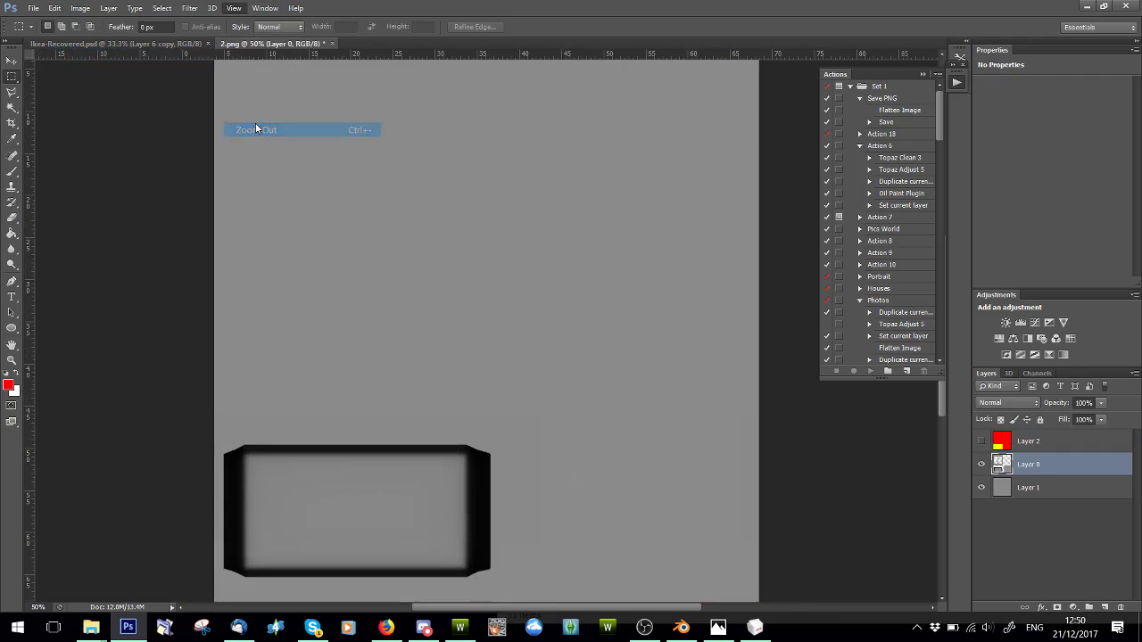
pyautogui.moveTo(260, 109); pyautogui.dragTo(746, 413)
pyautogui.press('Delete')
pyautogui.hotkey('ctrl', 'd')
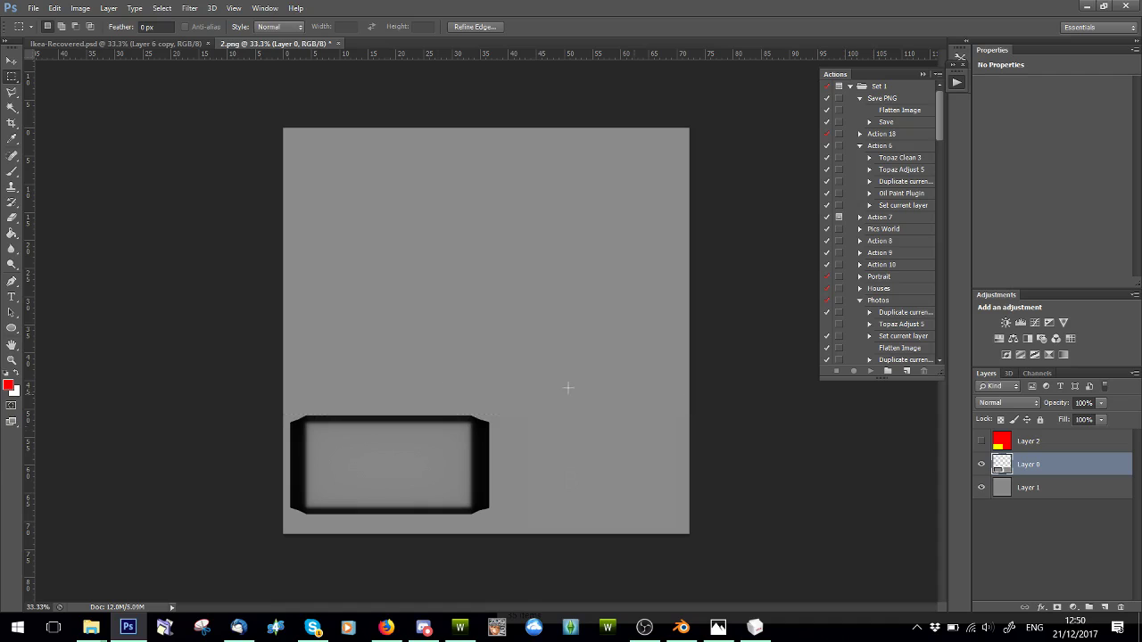
pyautogui.moveTo(496, 394); pyautogui.dragTo(782, 586)
pyautogui.hotkey('ctrl', 'd')
# - Save the image in D3D/DDS format over the existing 2M file, using DXT5 interpolated alpha with generated MIP maps
pyautogui.click(33, 9)
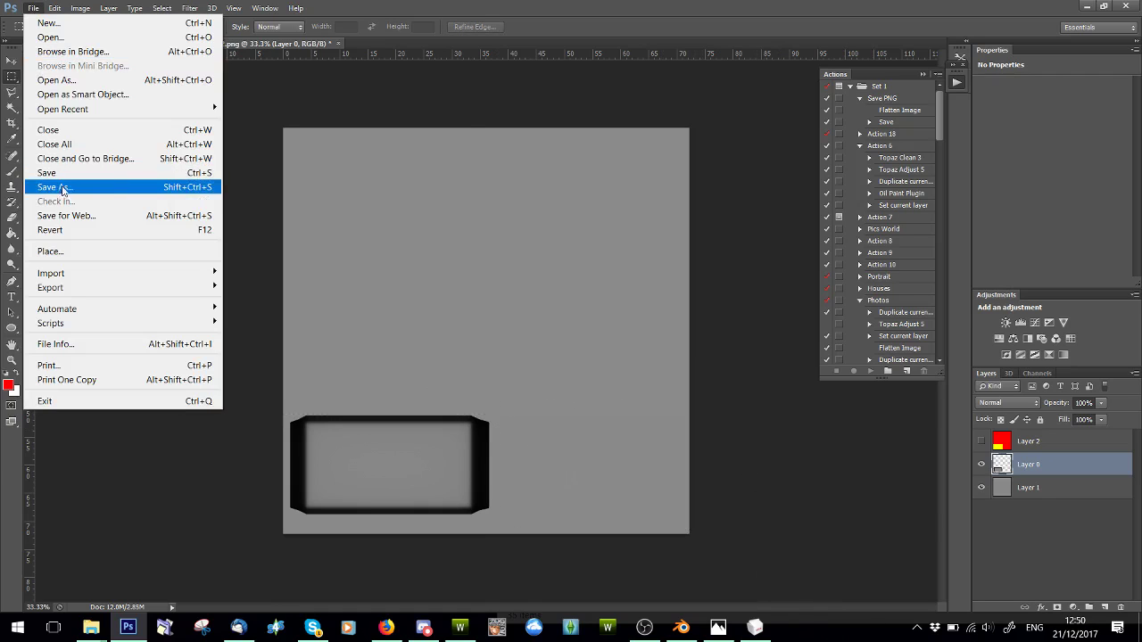
pyautogui.click(61, 186)
pyautogui.click(546, 337)
pyautogui.click(550, 387)
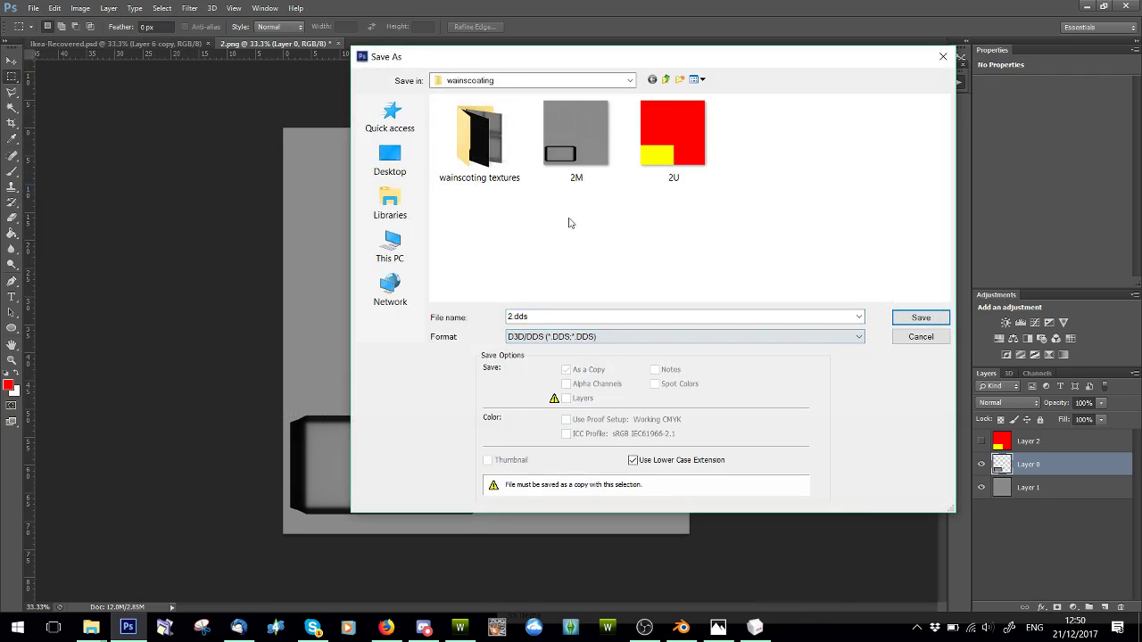
pyautogui.doubleClick(576, 134)
pyautogui.click(551, 243)
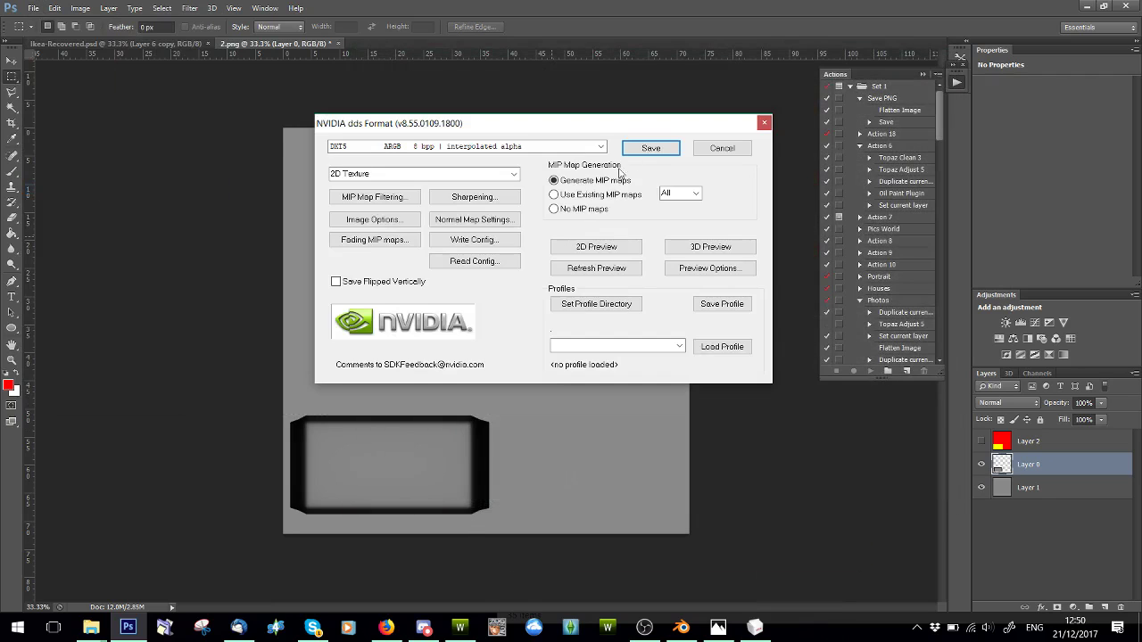
pyautogui.click(641, 150)
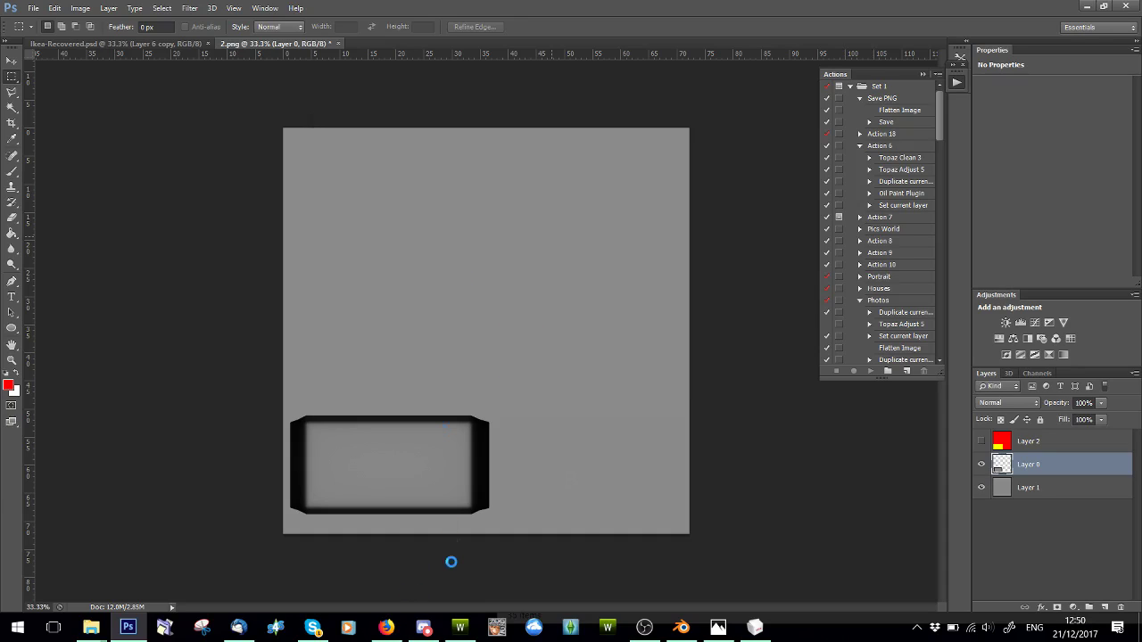
# - Switch to TSR Workshop and replace the current Multiplier texture with the newly saved 2M image
pyautogui.click(459, 627)
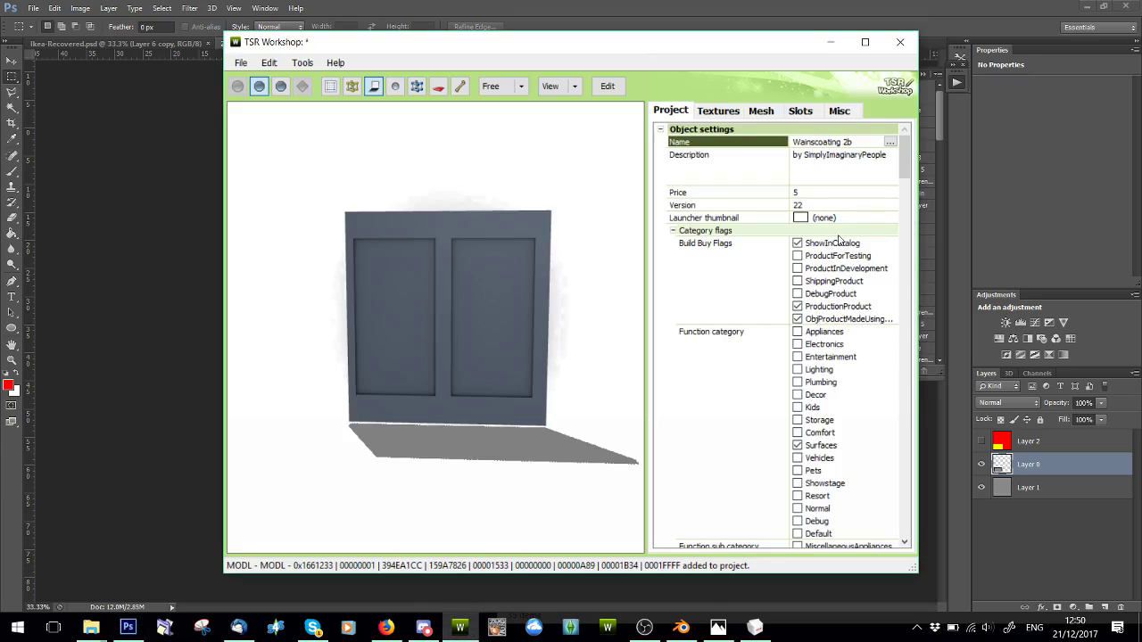
pyautogui.click(718, 111)
pyautogui.click(853, 327)
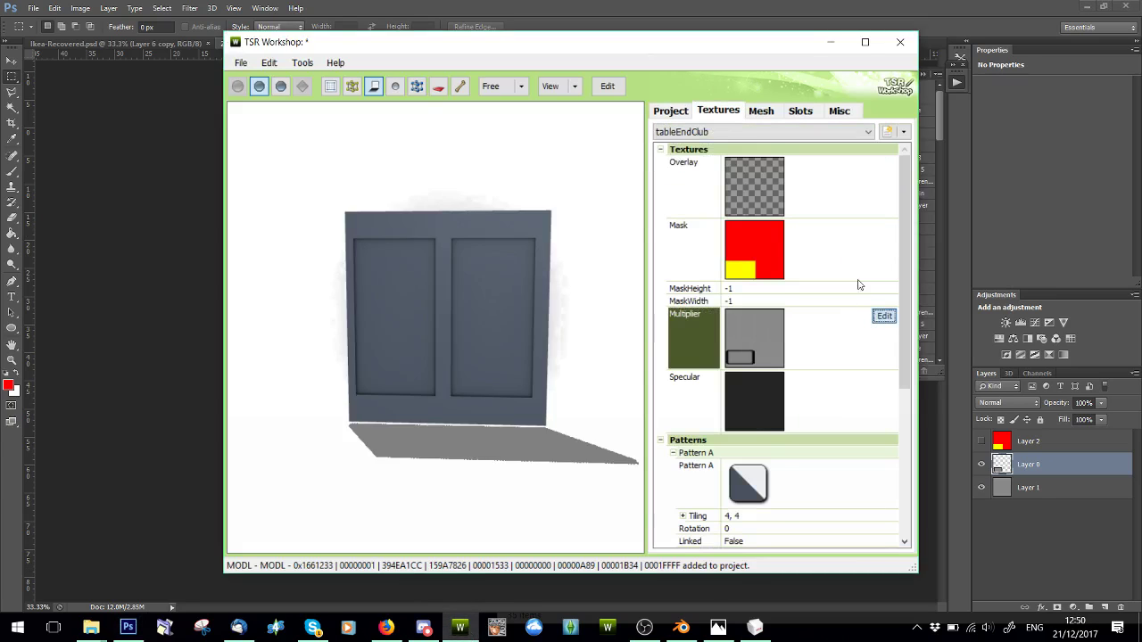
pyautogui.click(885, 316)
pyautogui.click(753, 119)
pyautogui.doubleClick(637, 198)
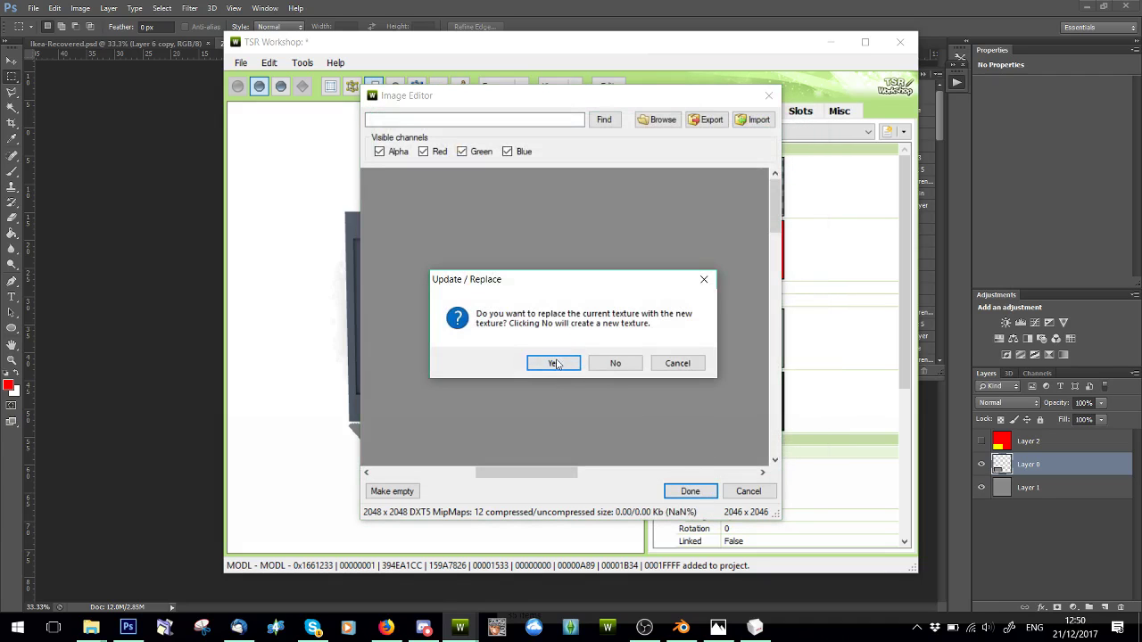
pyautogui.click(553, 363)
pyautogui.moveTo(550, 354); pyautogui.dragTo(522, 312)
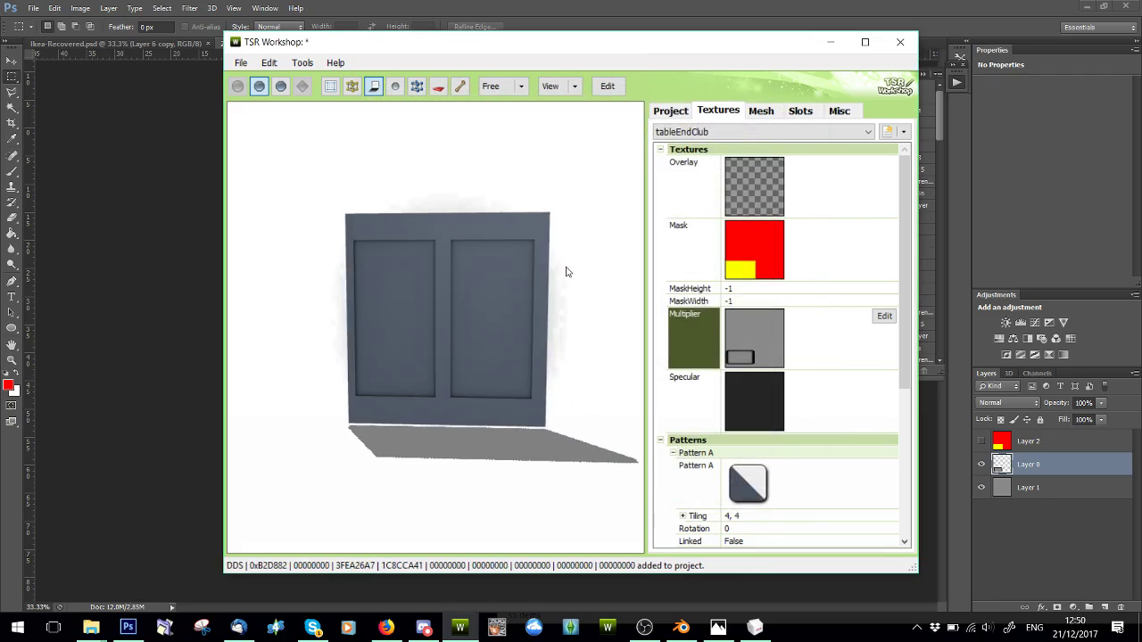
pyautogui.click(683, 112)
pyautogui.click(718, 110)
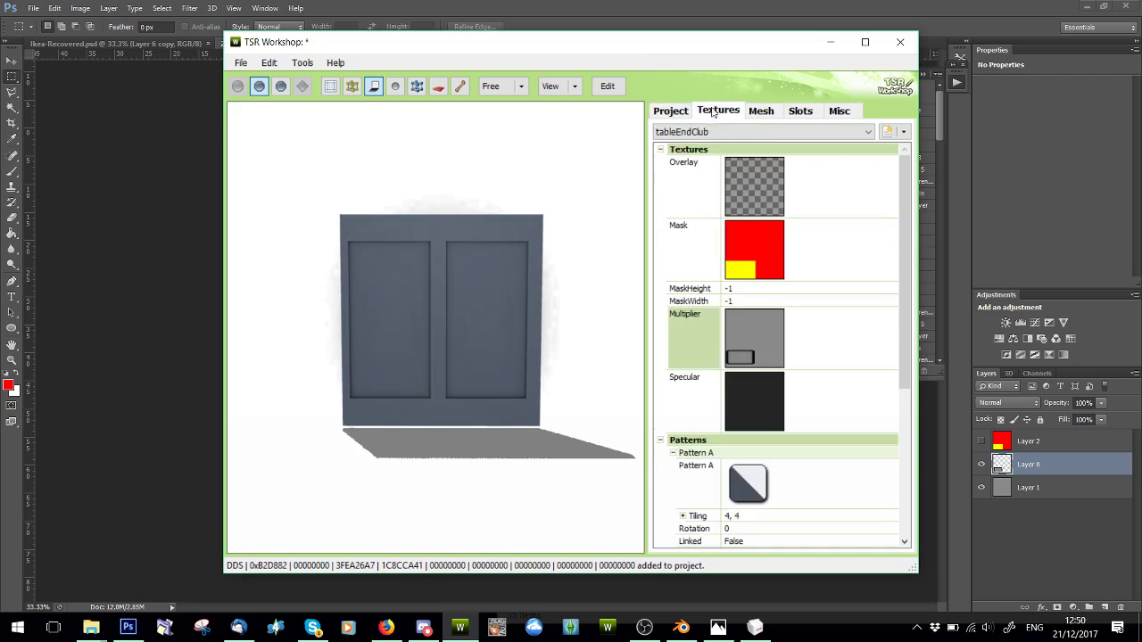
pyautogui.click(773, 116)
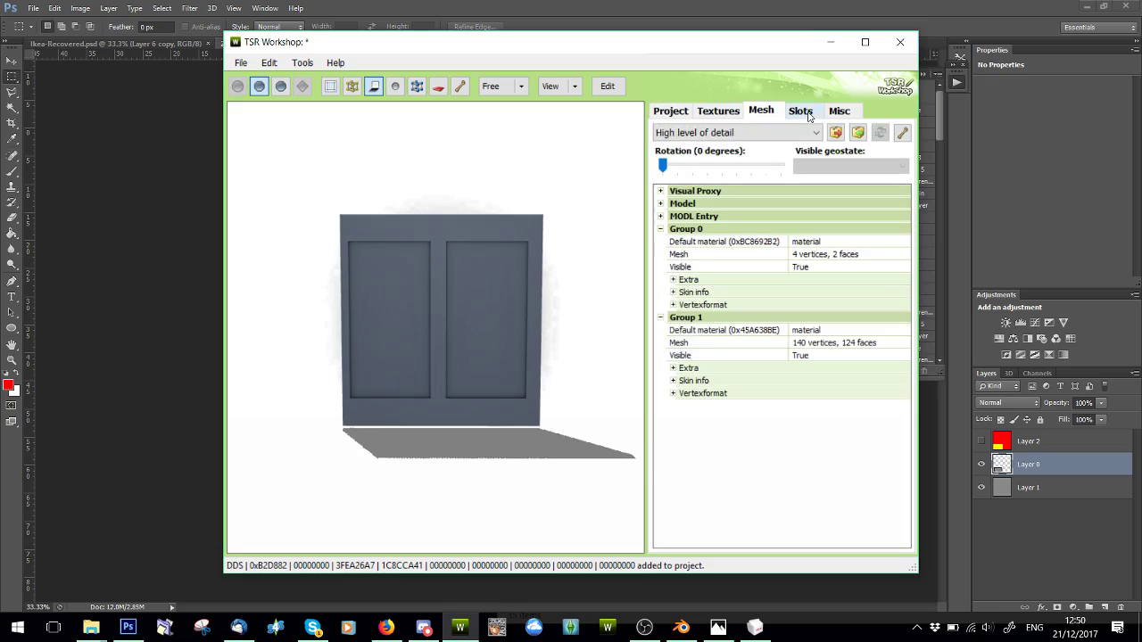
# - Select all entries in the project contents and renumber them without saving the project first
pyautogui.click(267, 64)
pyautogui.click(589, 203)
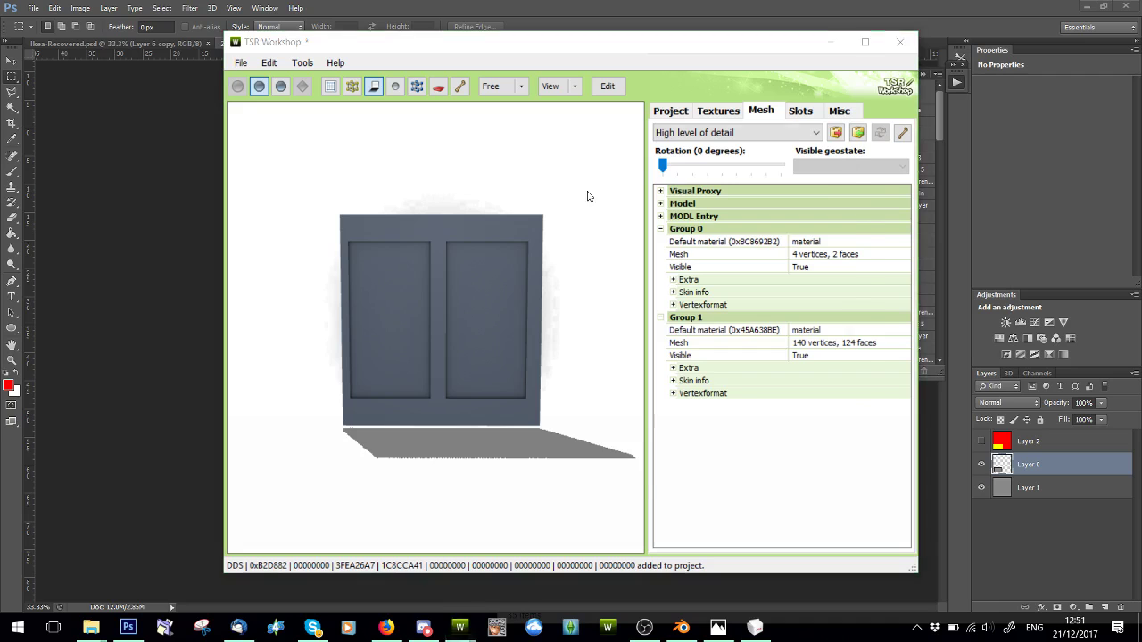
pyautogui.click(500, 191)
pyautogui.scroll(-8, 528, 262)
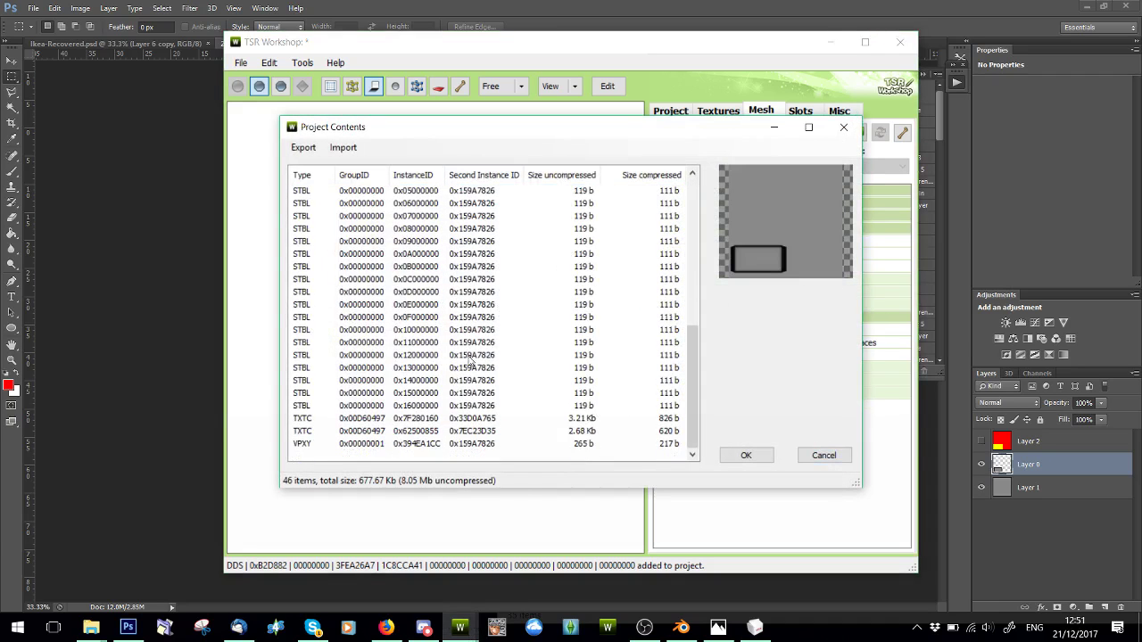
pyautogui.keyDown('shift'); pyautogui.click(455, 444); pyautogui.keyUp('shift')
pyautogui.rightClick(457, 264)
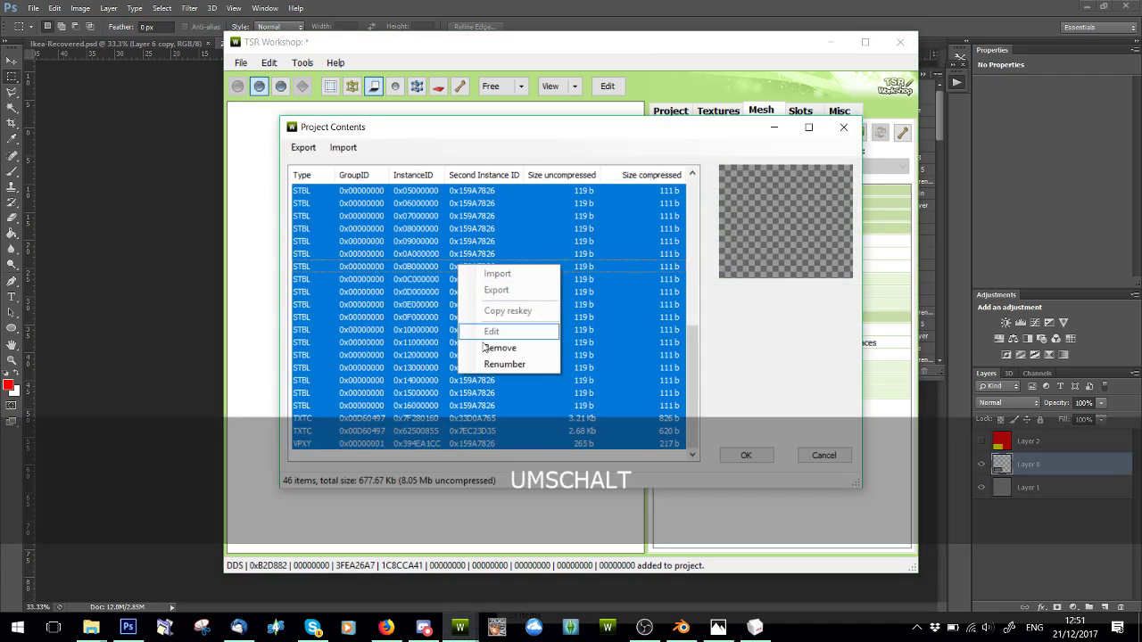
pyautogui.click(500, 366)
pyautogui.click(628, 320)
pyautogui.click(558, 362)
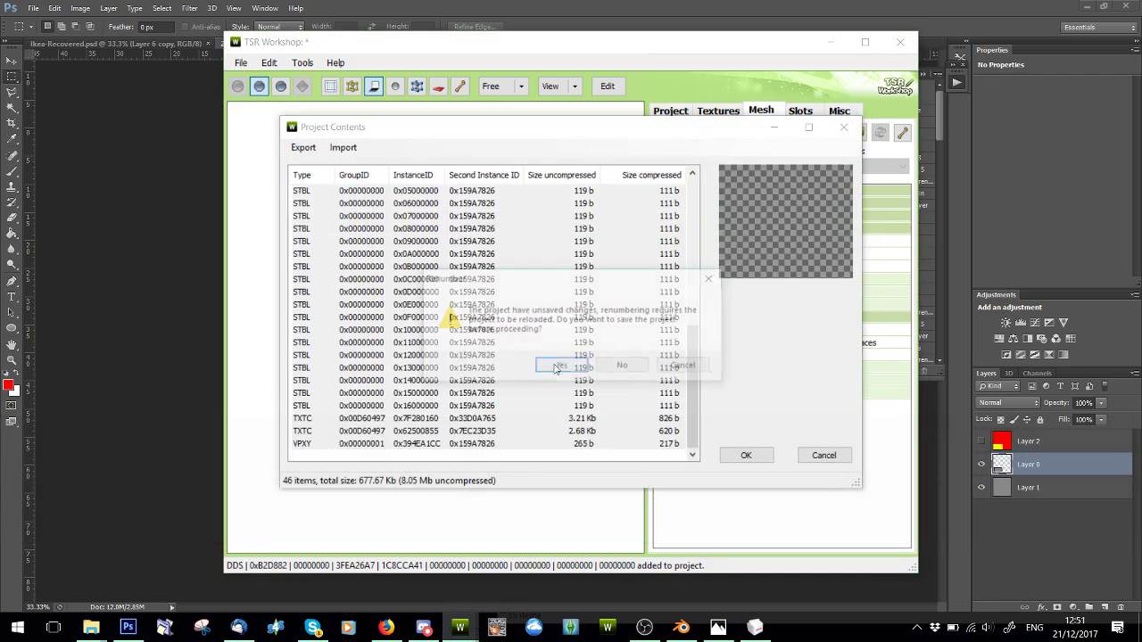
pyautogui.click(620, 361)
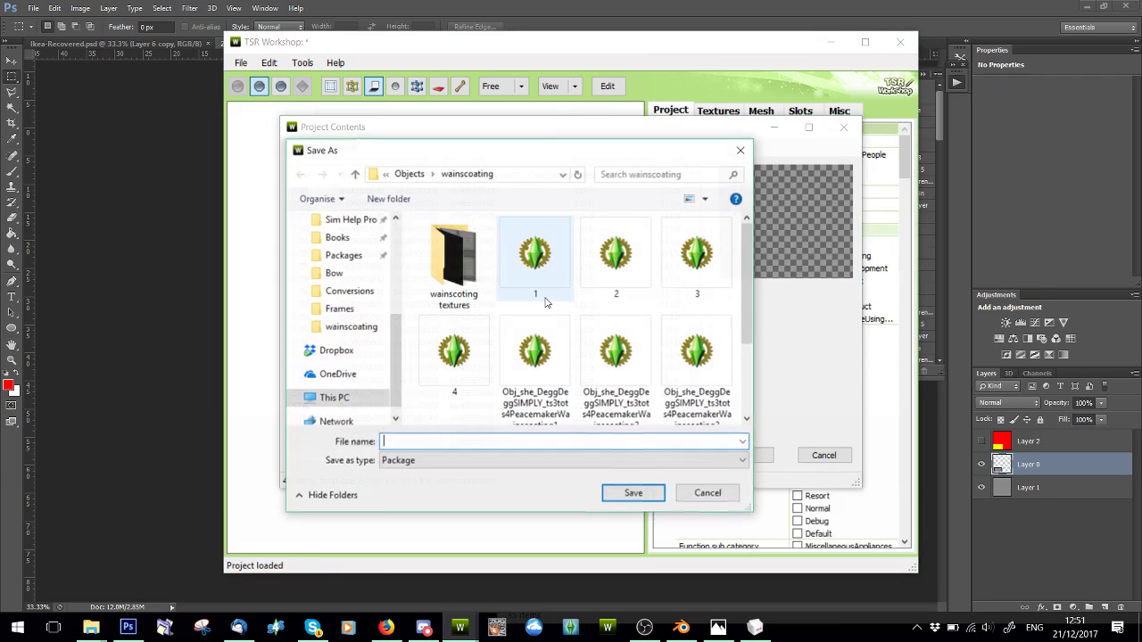
# - Export the project contents as the package Obj_she_SIMPLYWainscoating2b in the wainscoating folder and accept the contents window
pyautogui.scroll(-3, 547, 302)
pyautogui.click(551, 358)
pyautogui.click(527, 442)
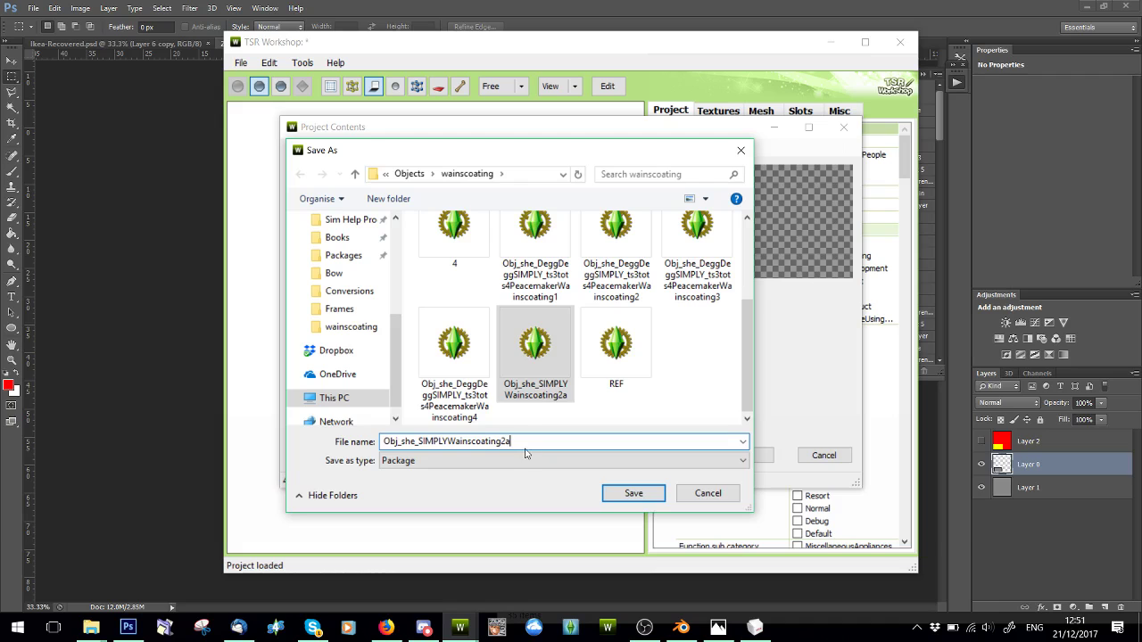
pyautogui.press('BackSpace')
pyautogui.write('b')
pyautogui.press('Return')
pyautogui.press('Return')
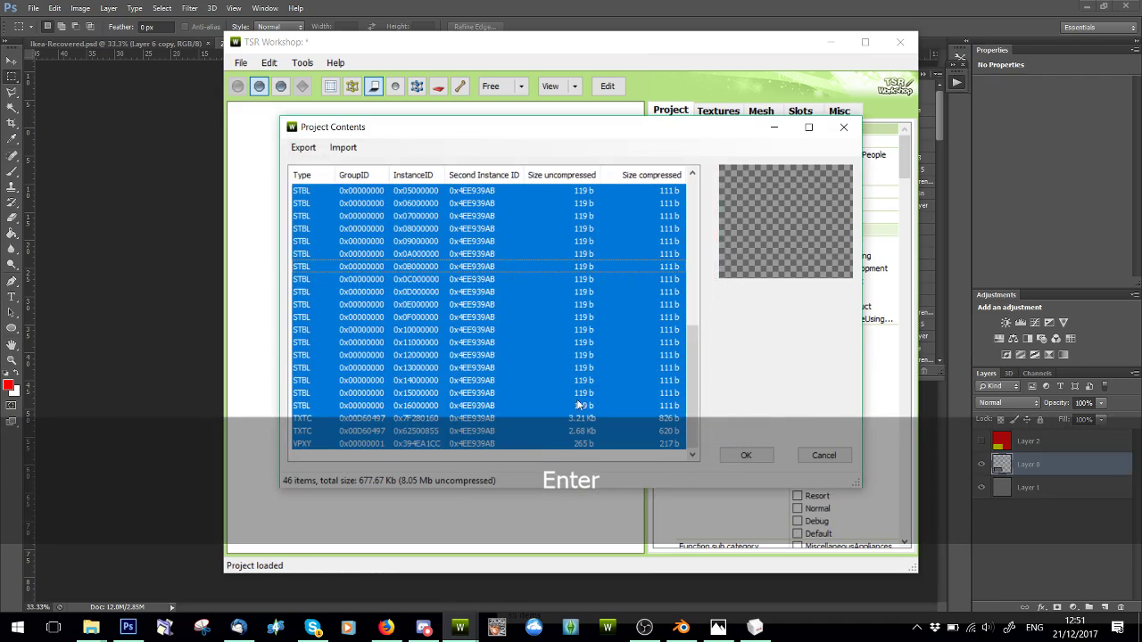
pyautogui.click(753, 462)
# - Close TSR Workshop without saving the project changes and start it again
pyautogui.click(901, 42)
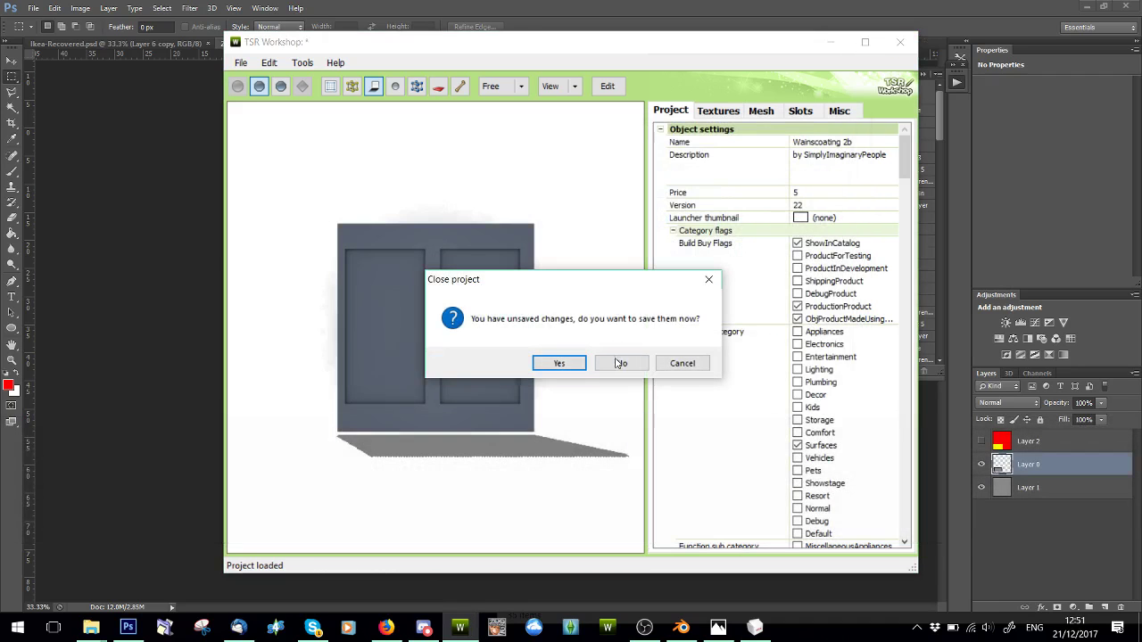
pyautogui.click(620, 364)
pyautogui.click(460, 627)
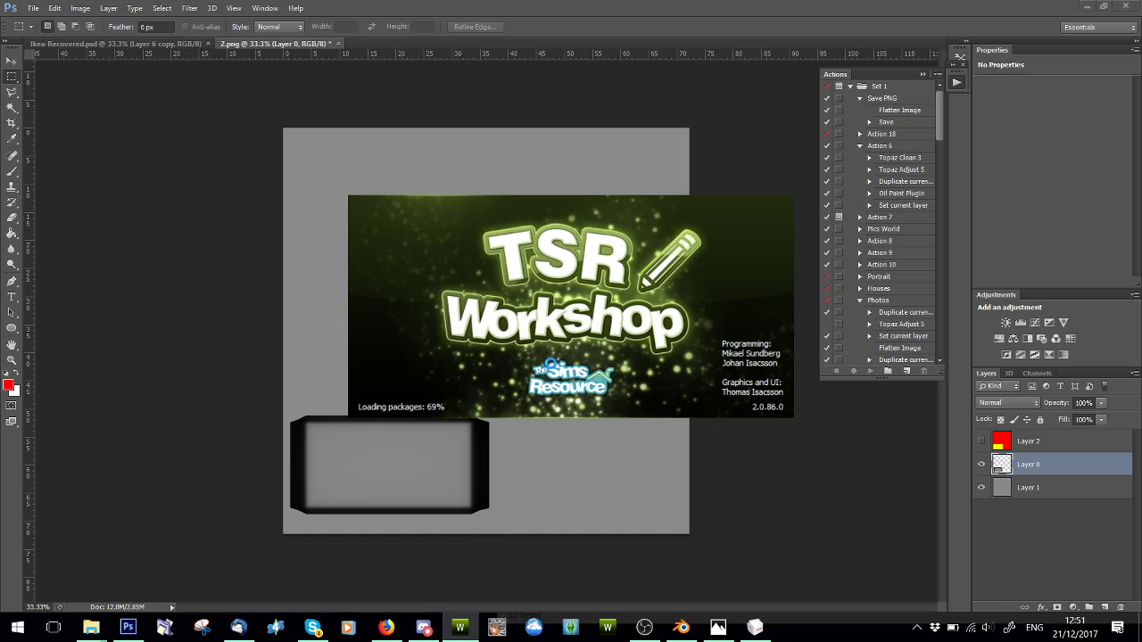
pyautogui.click(681, 628)
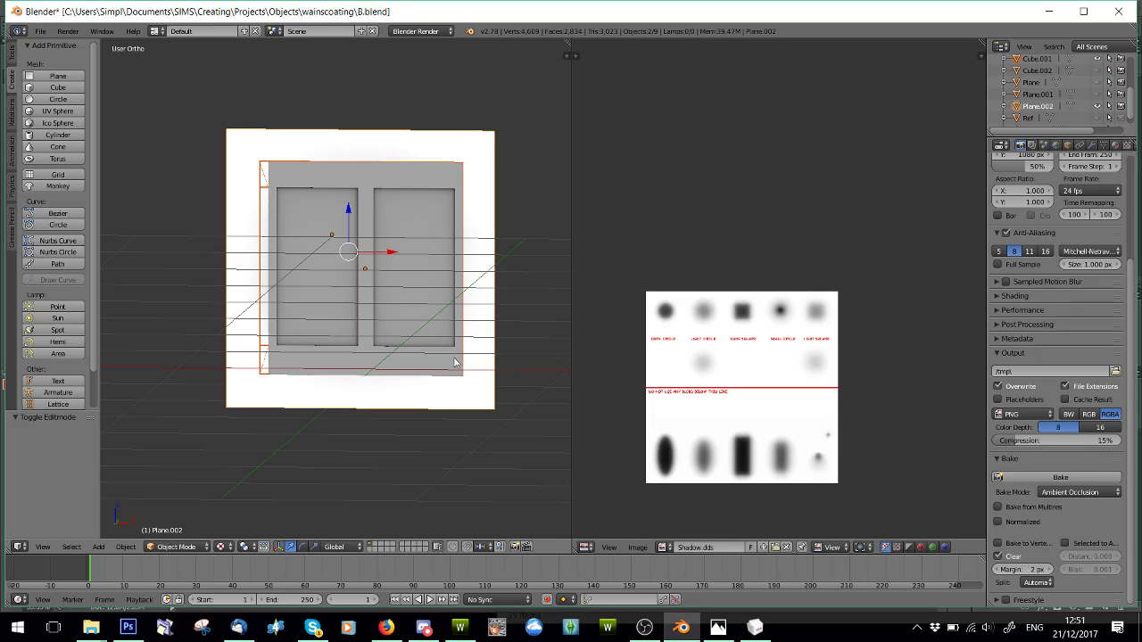
pyautogui.click(460, 627)
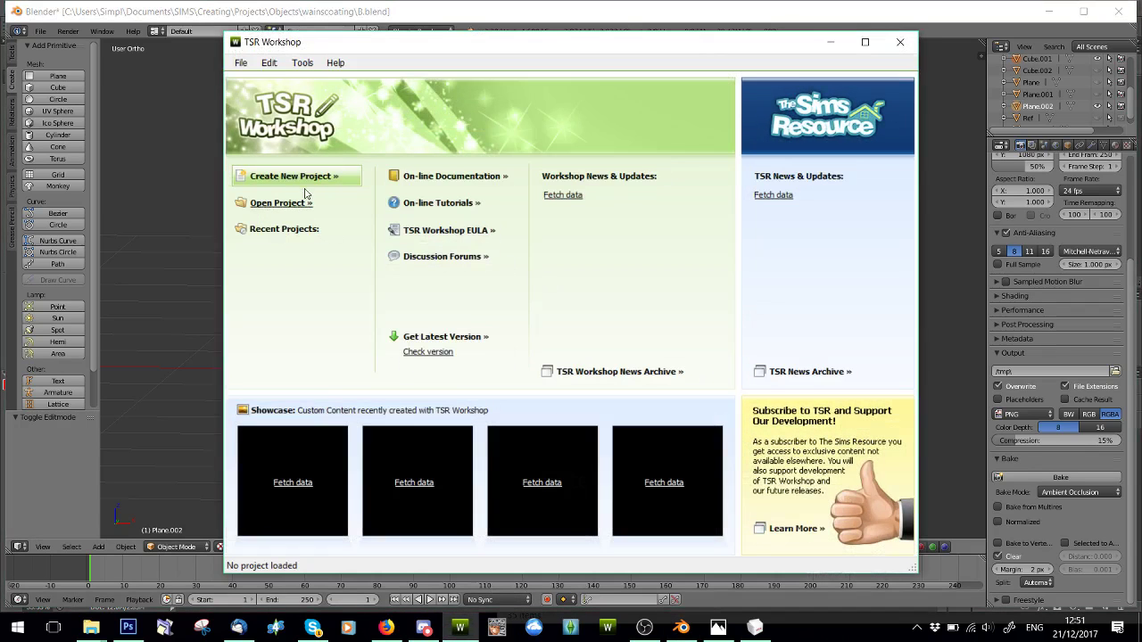
# - Create a new import project from Obj_she_SIMPLYWainscoating2b.package and open its mesh settings
pyautogui.click(278, 176)
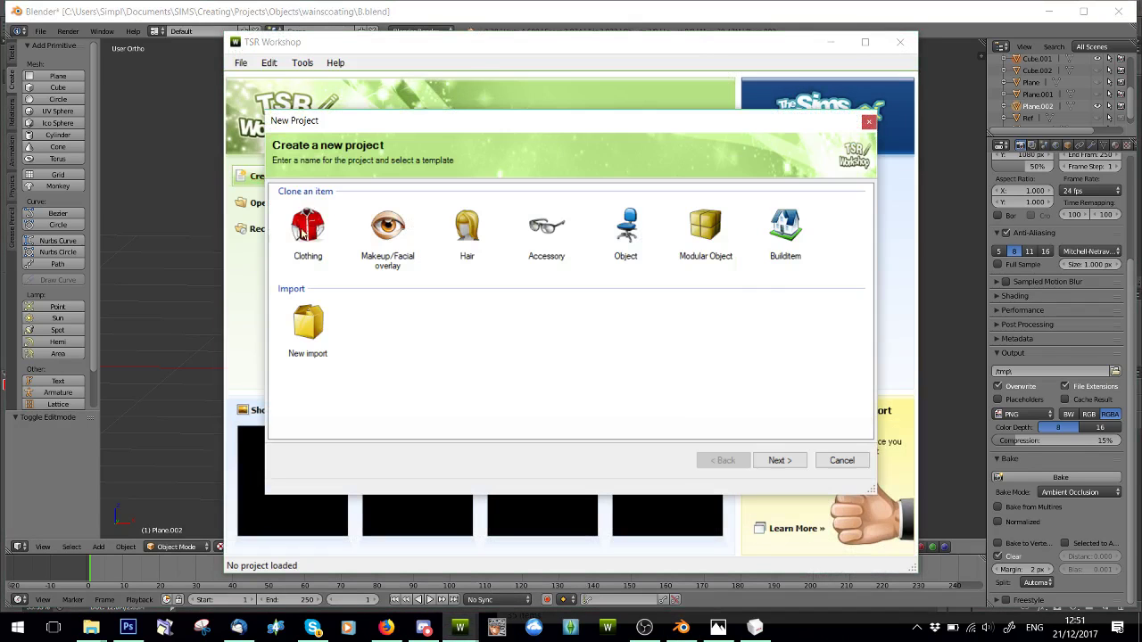
pyautogui.click(302, 331)
pyautogui.click(760, 459)
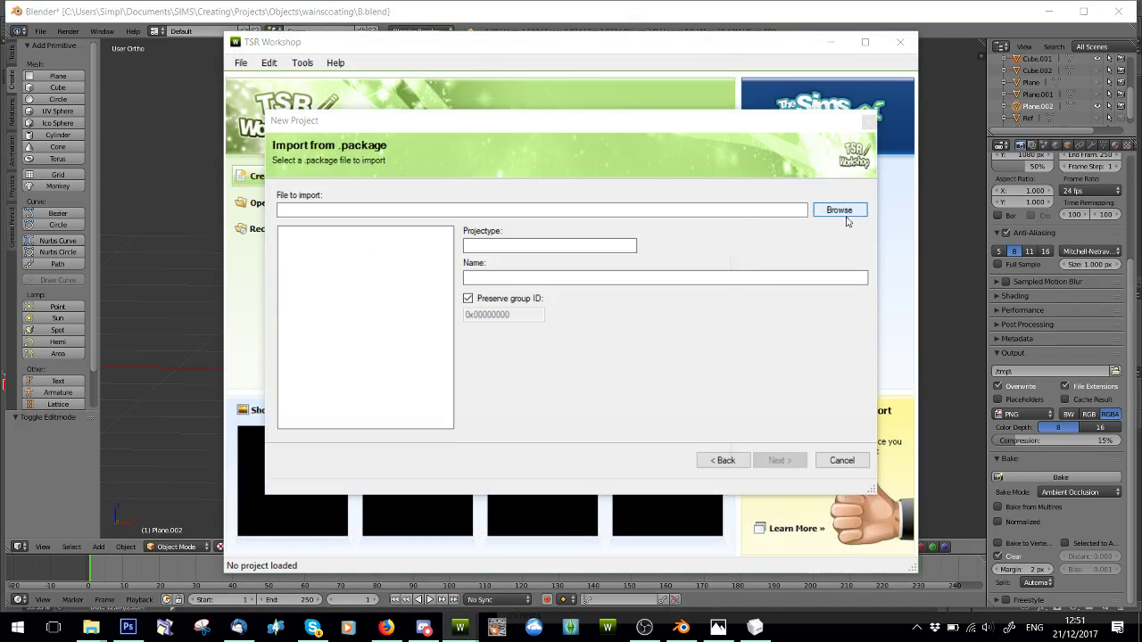
pyautogui.click(839, 210)
pyautogui.click(614, 471)
pyautogui.click(616, 485)
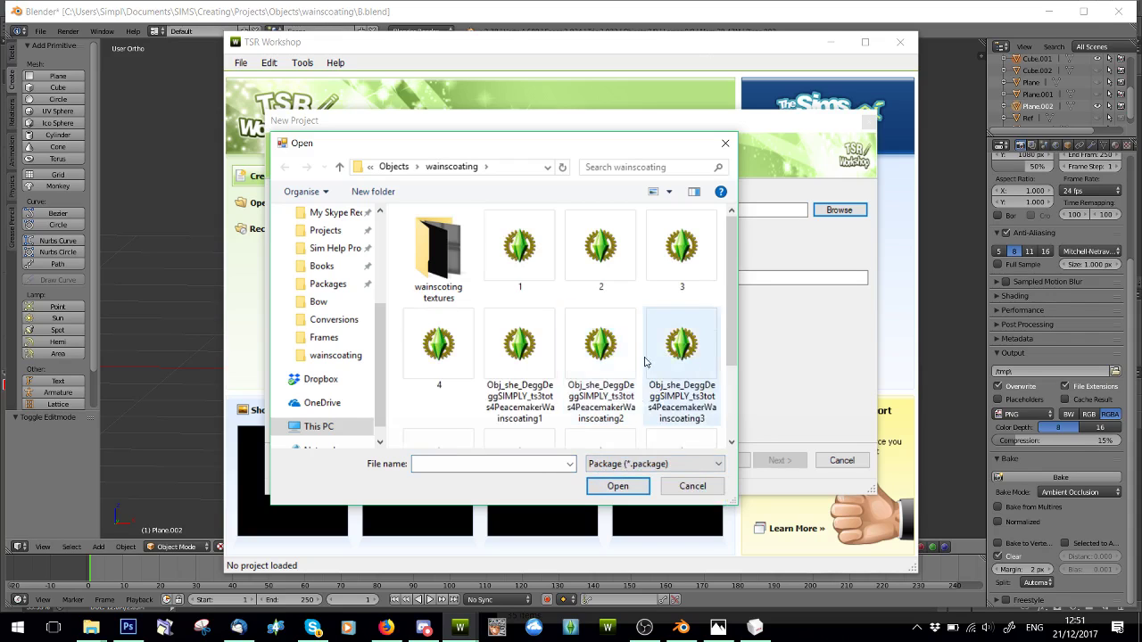
pyautogui.scroll(-3, 604, 368)
pyautogui.doubleClick(603, 368)
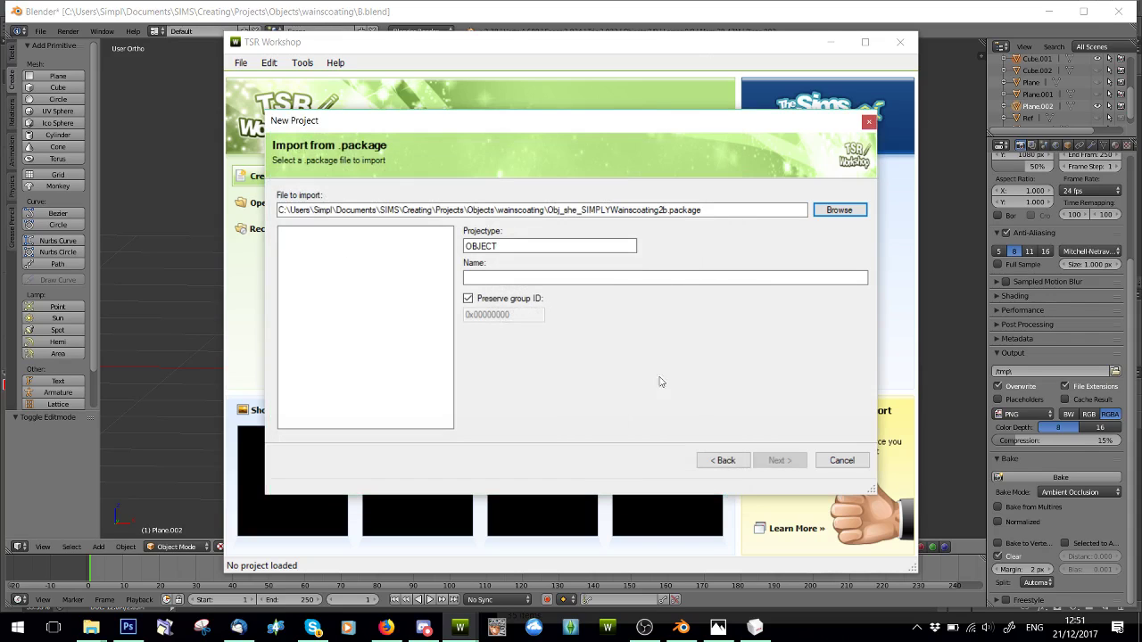
pyautogui.click(798, 462)
pyautogui.click(842, 461)
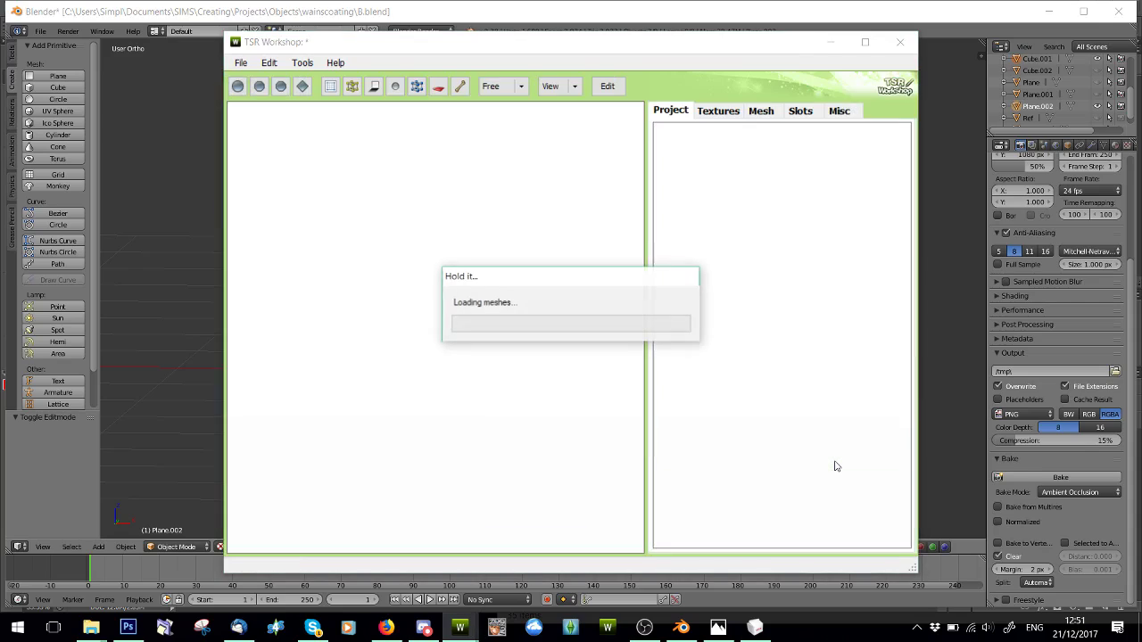
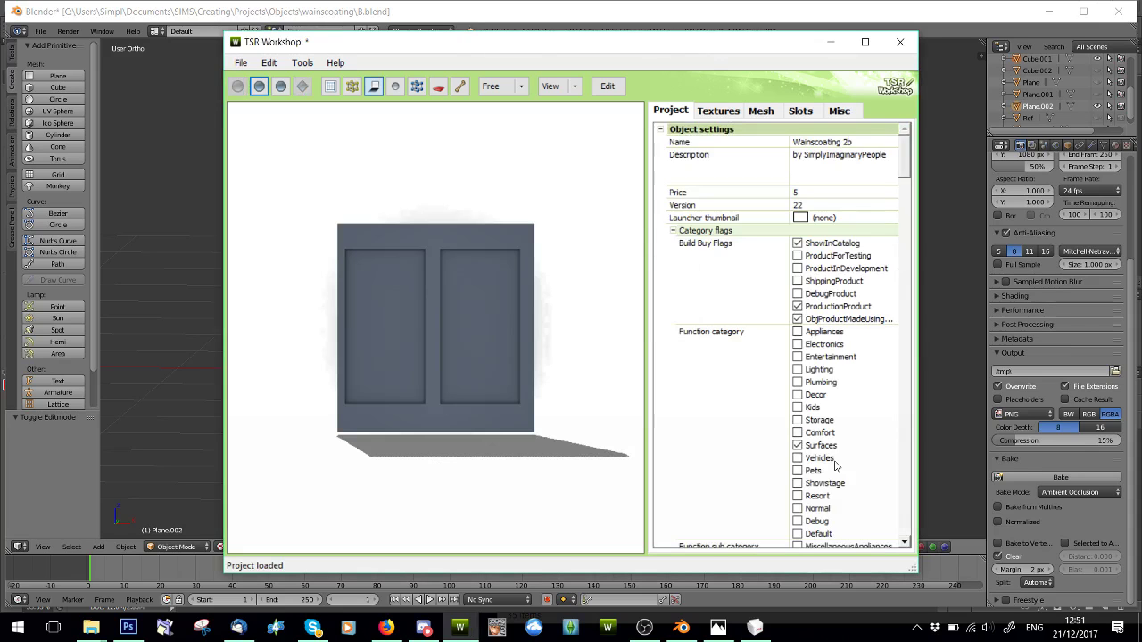
pyautogui.click(761, 112)
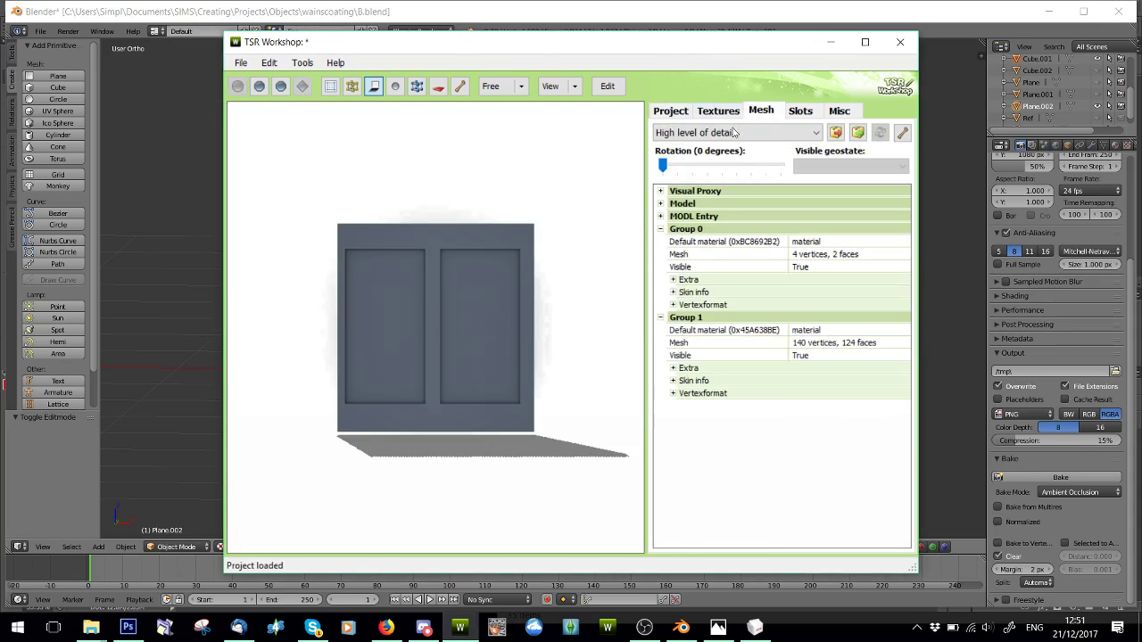
# - Start a mesh import, switch to MilkShape 3D, delete the existing group and import the OBJ model 2c from the wainscoating folder
pyautogui.click(856, 133)
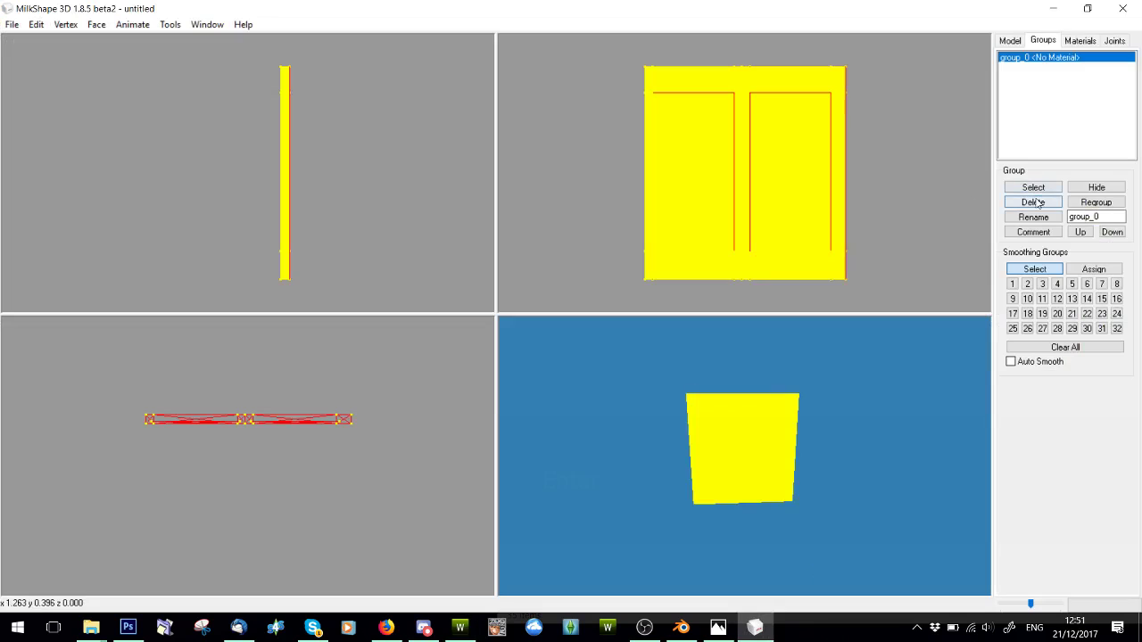
pyautogui.click(1032, 202)
pyautogui.click(12, 24)
pyautogui.moveTo(89, 128)
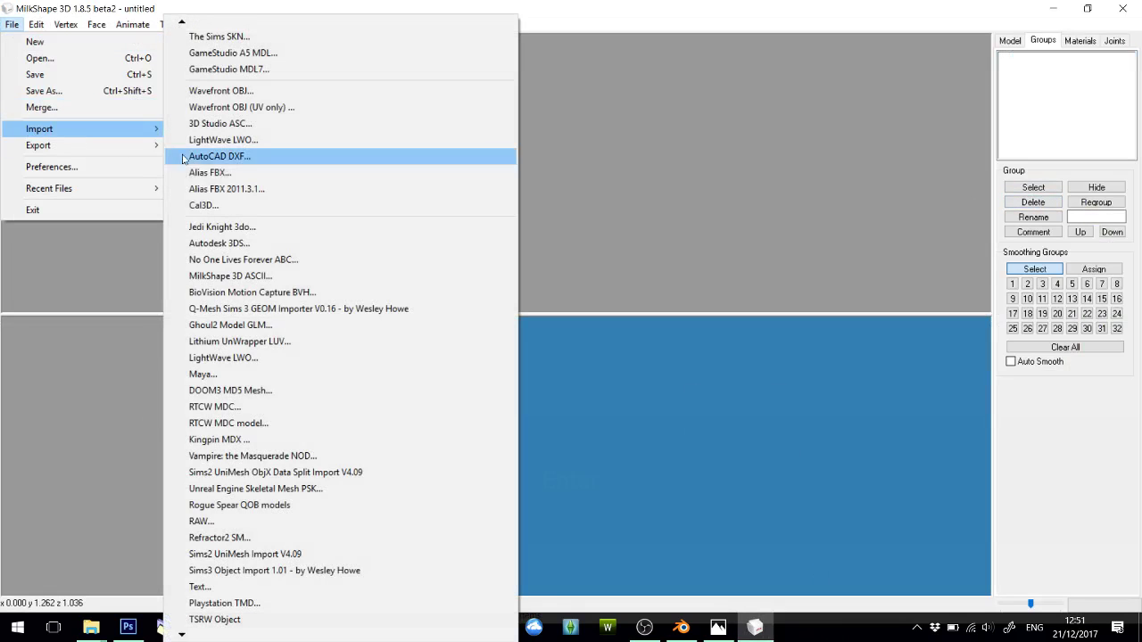
pyautogui.click(209, 90)
pyautogui.doubleClick(192, 263)
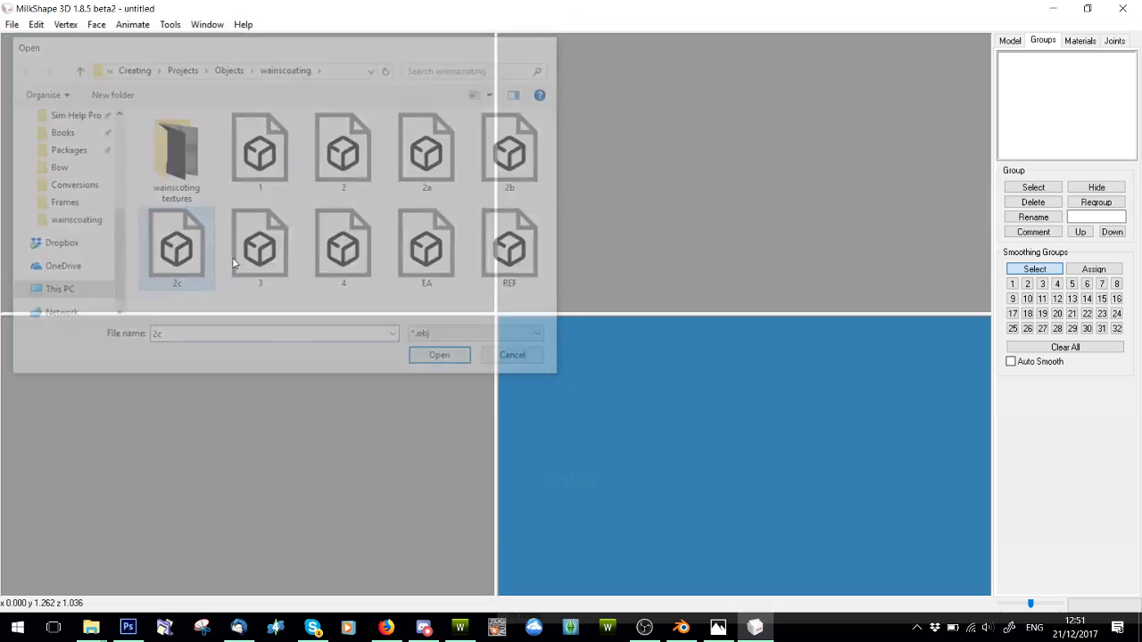
# - Delete the imported material, then rename the group Cube.001 as group_1 and Plane.002 as group_0
pyautogui.click(1079, 41)
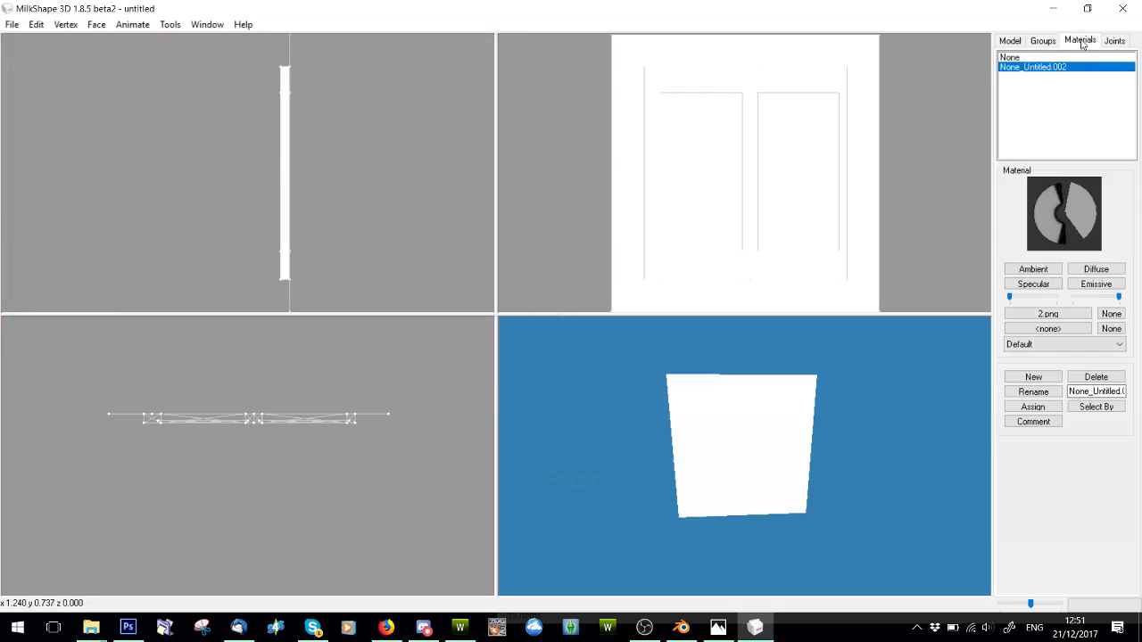
pyautogui.click(1085, 378)
pyautogui.click(1043, 41)
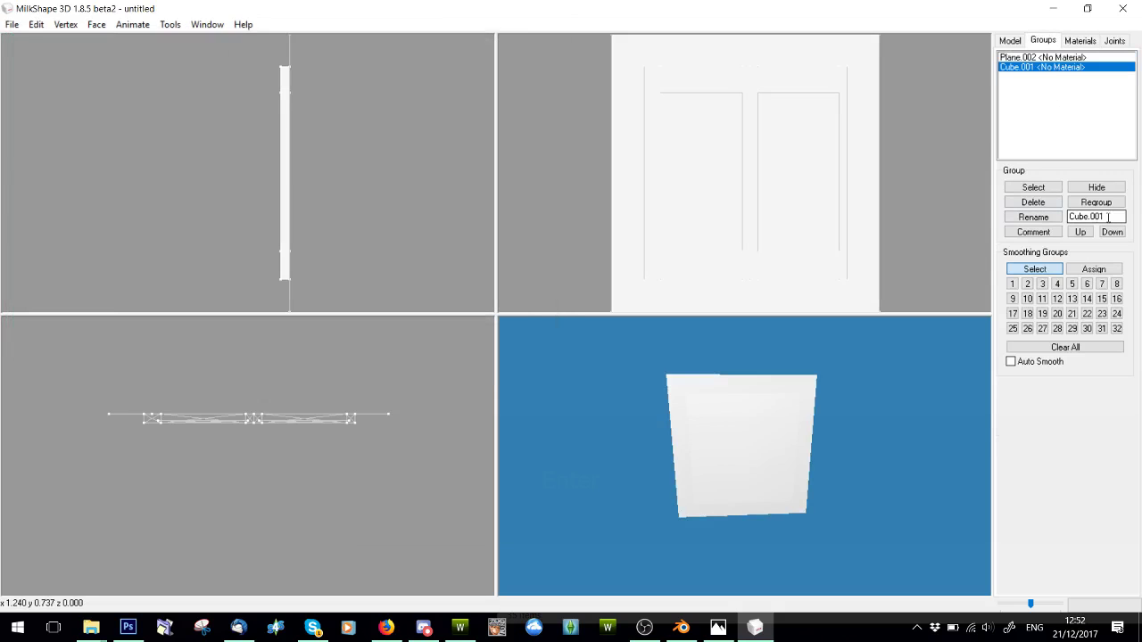
pyautogui.write('group_1')
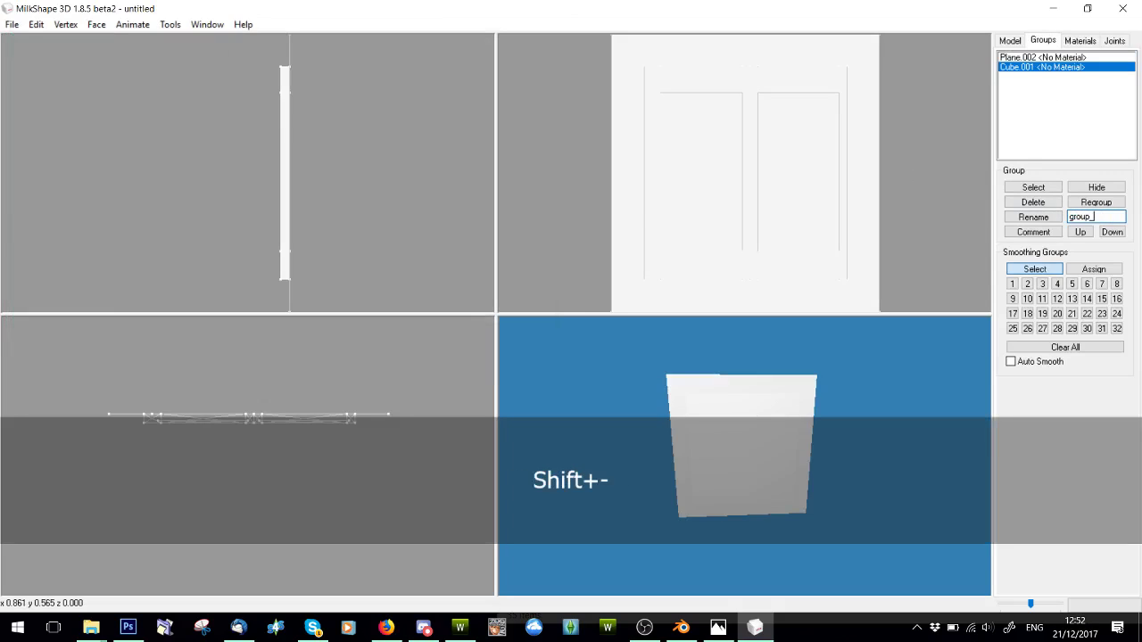
pyautogui.click(1033, 217)
pyautogui.click(1042, 57)
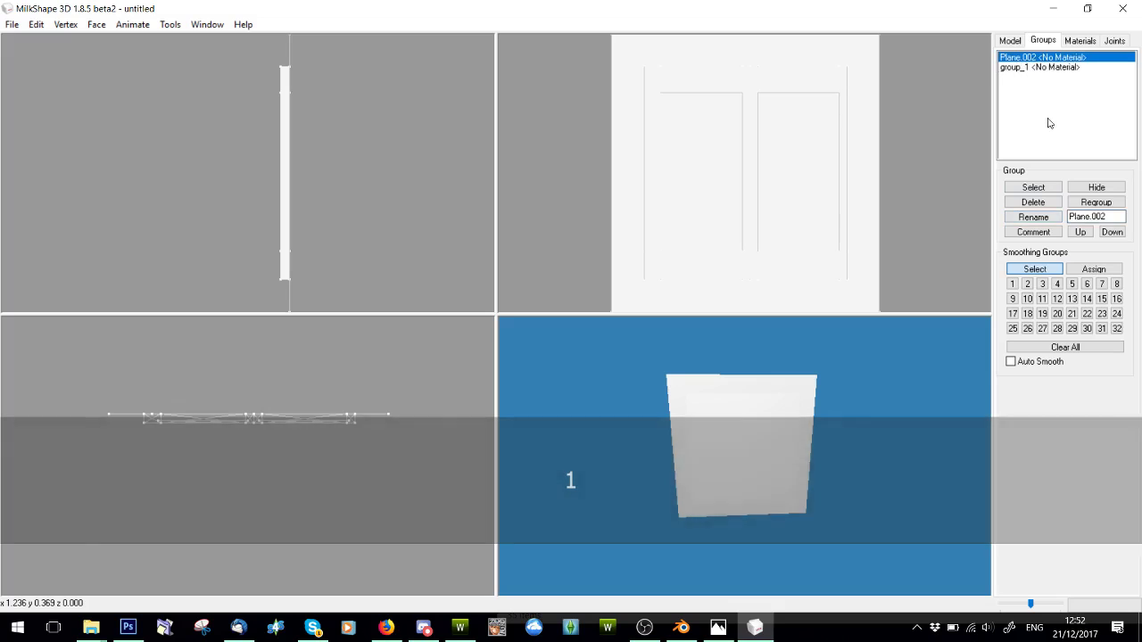
pyautogui.write('group_0')
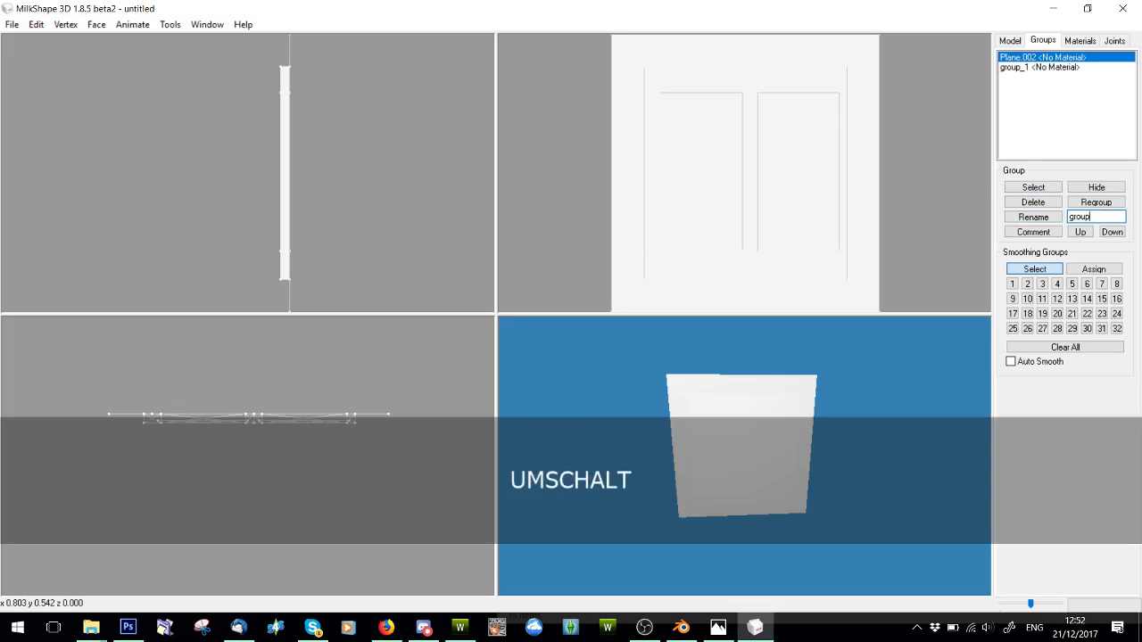
pyautogui.click(1033, 188)
# - Assign the whole model to the joint 0xCD68F001 with a vertex weight of 100
pyautogui.click(1113, 41)
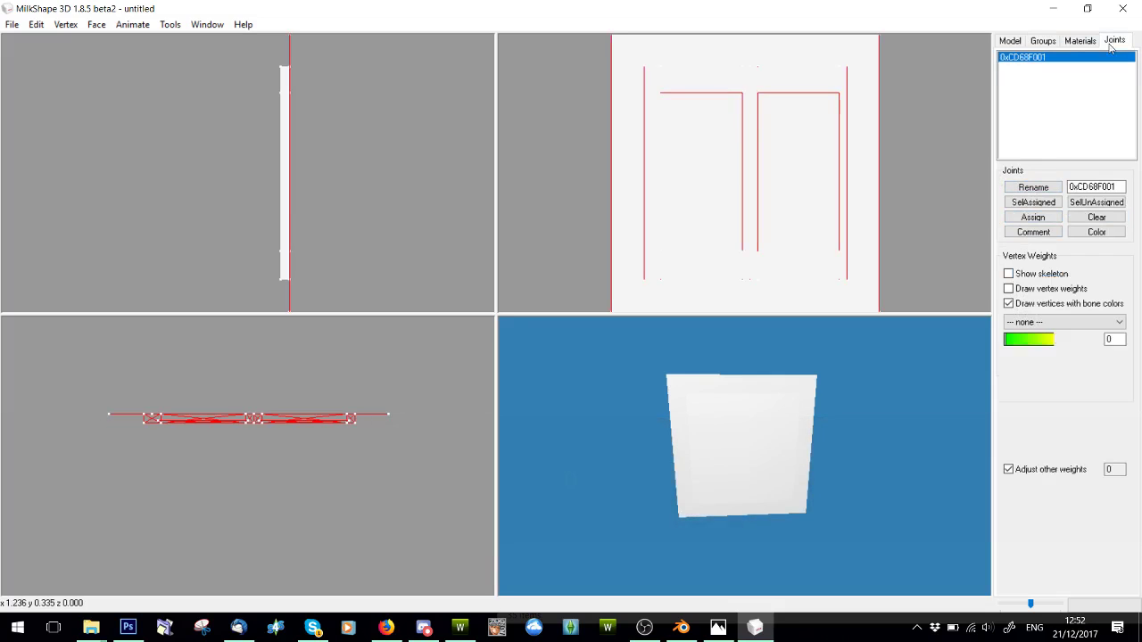
pyautogui.click(1061, 322)
pyautogui.click(1053, 347)
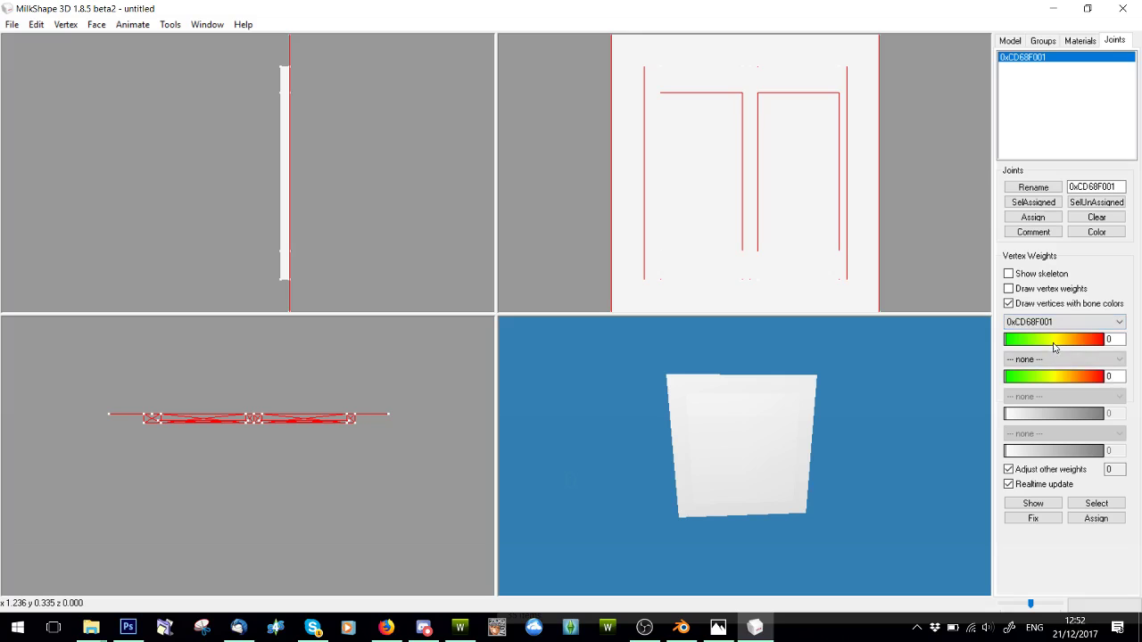
pyautogui.moveTo(1054, 347); pyautogui.dragTo(1105, 341)
pyautogui.click(1095, 518)
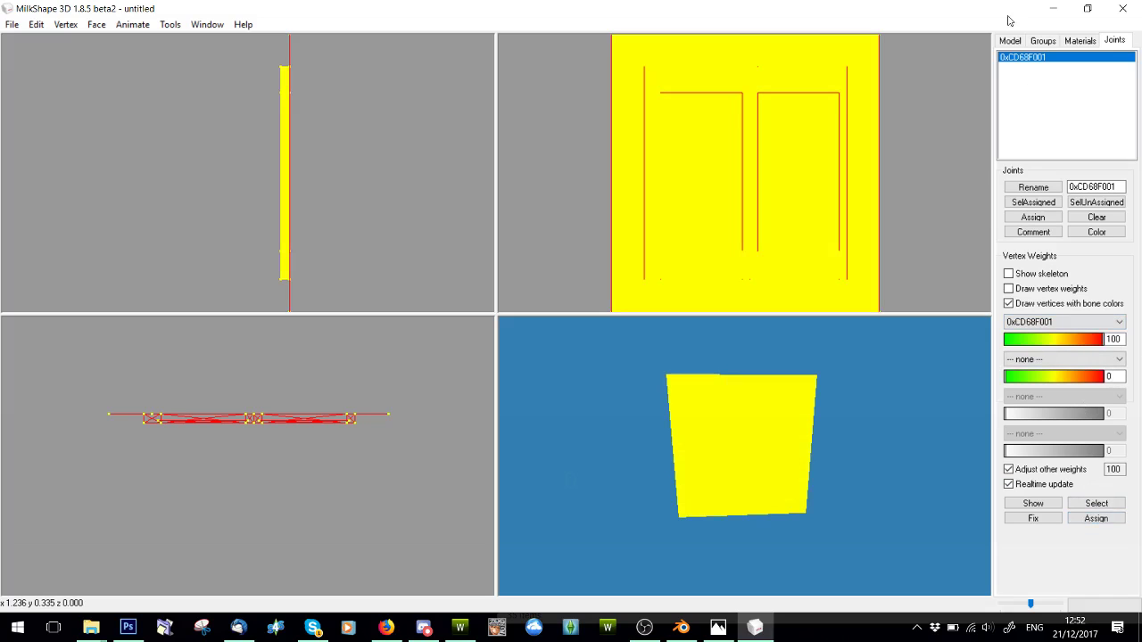
# - Export the rigged two-group model as a TSRW object named 2c in the wainscoating folder
pyautogui.click(12, 24)
pyautogui.moveTo(27, 147)
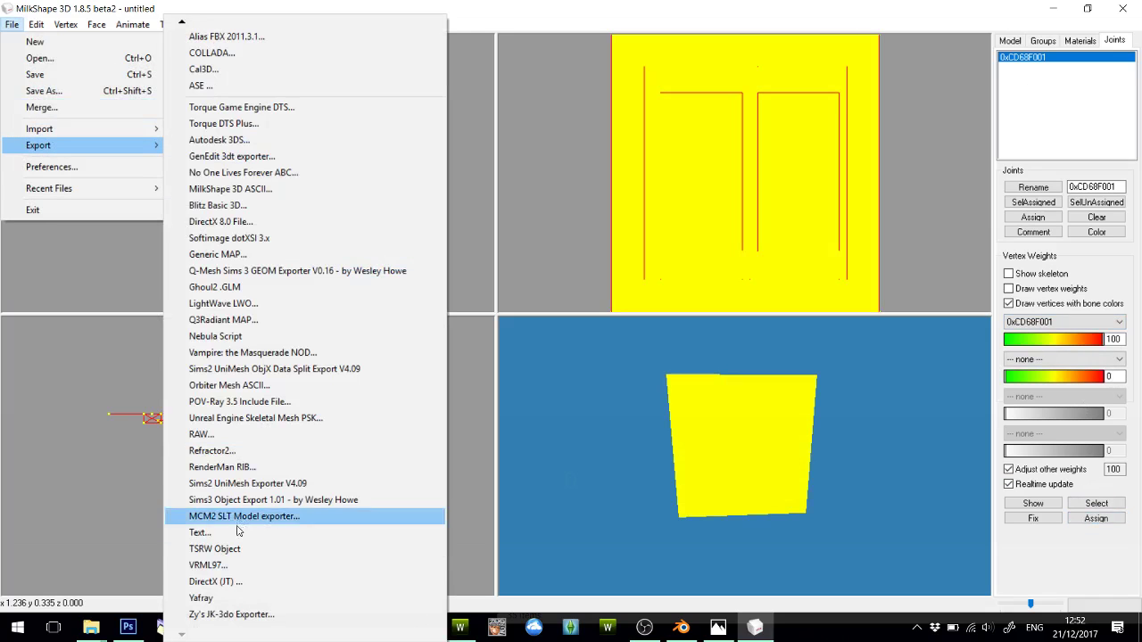
pyautogui.click(219, 549)
pyautogui.write('2c')
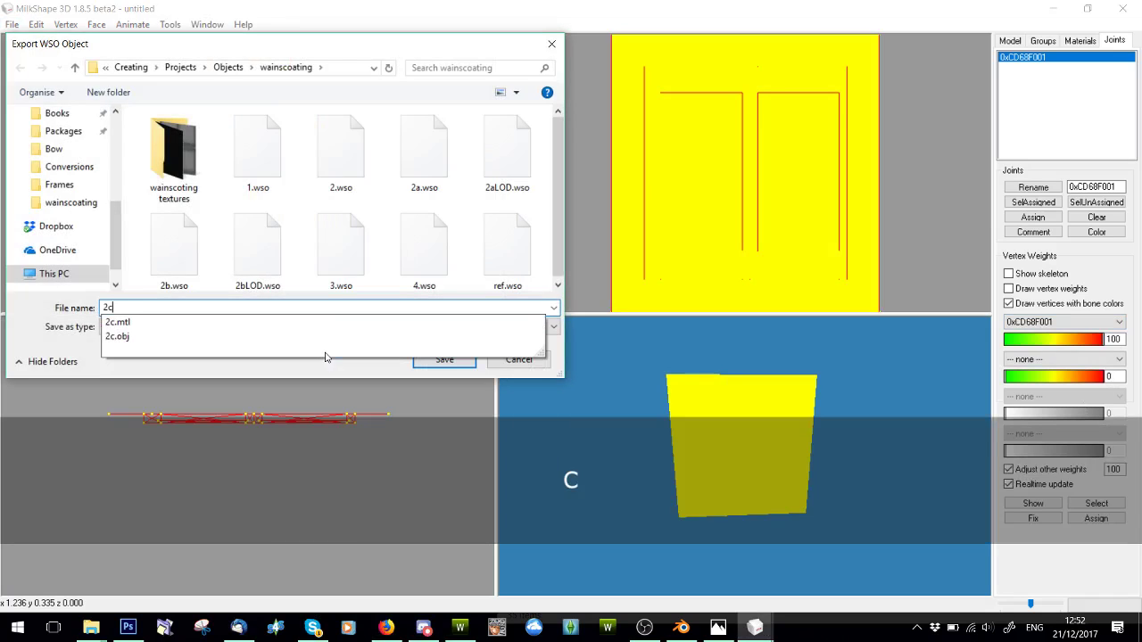
pyautogui.click(443, 359)
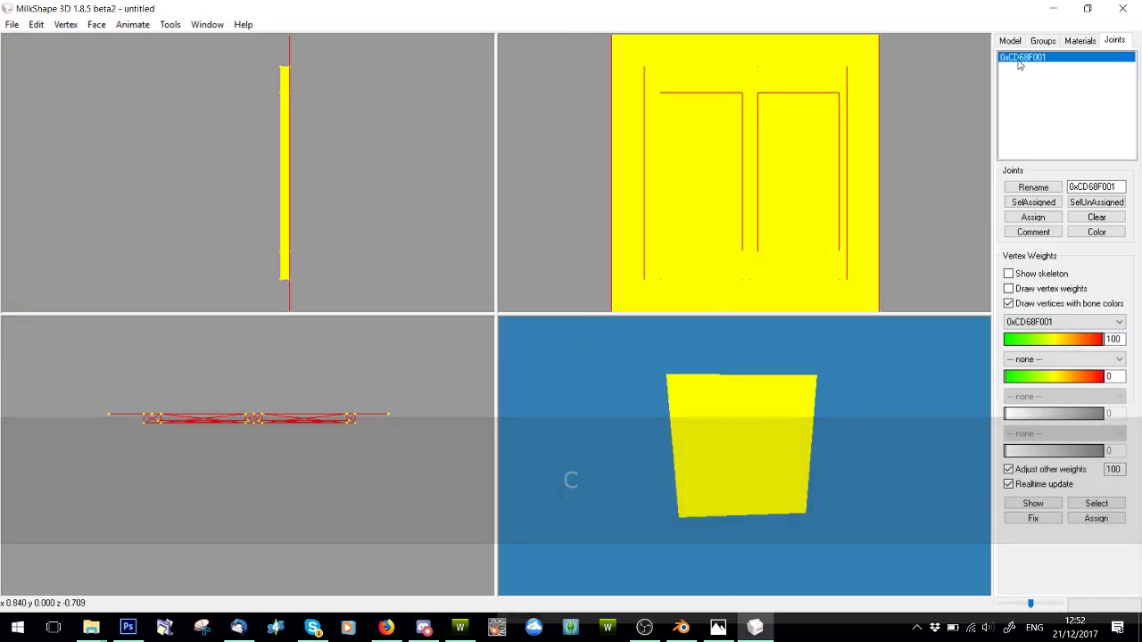
# - Delete the plane group group_0 and rename the remaining panel group as group_0
pyautogui.click(1043, 42)
pyautogui.click(1079, 40)
pyautogui.click(1009, 41)
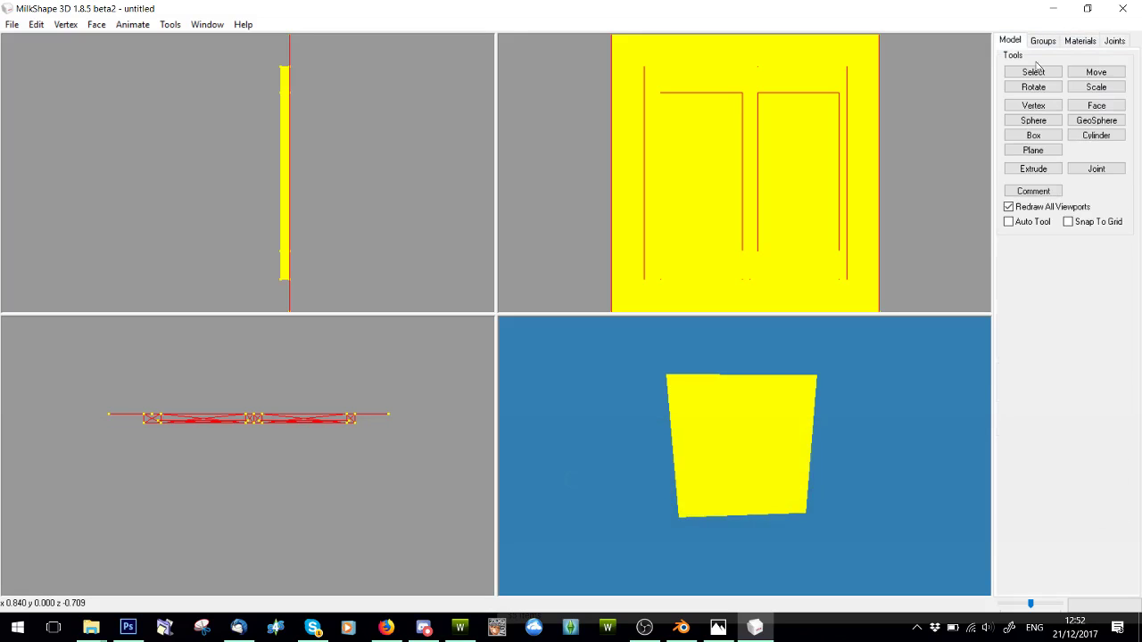
pyautogui.click(1043, 40)
pyautogui.click(1026, 58)
pyautogui.click(1032, 202)
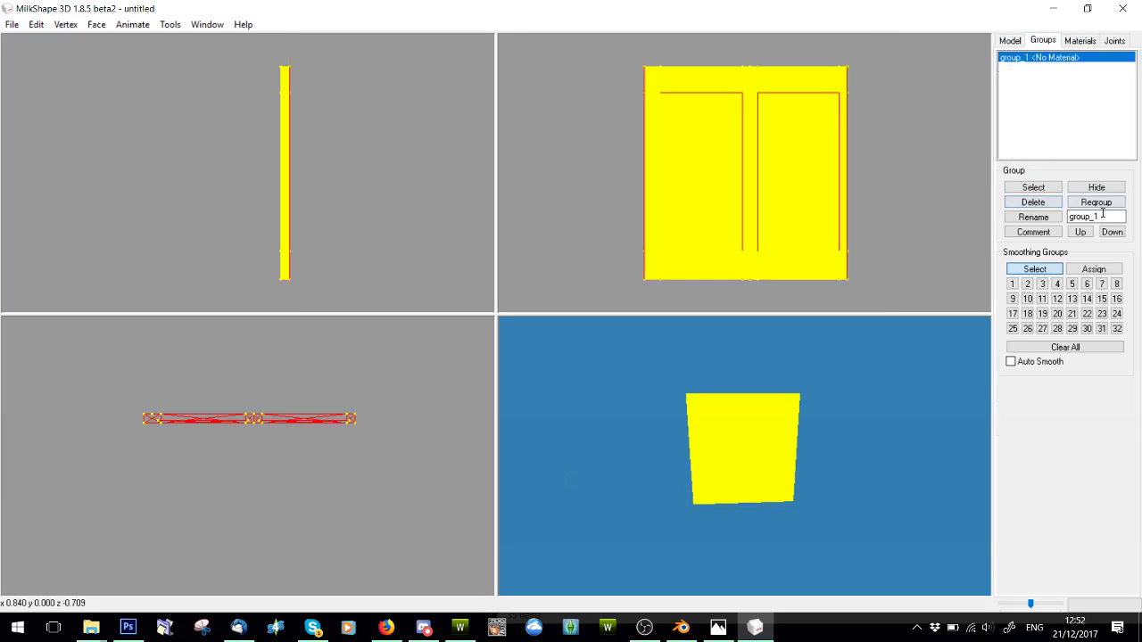
pyautogui.press('BackSpace')
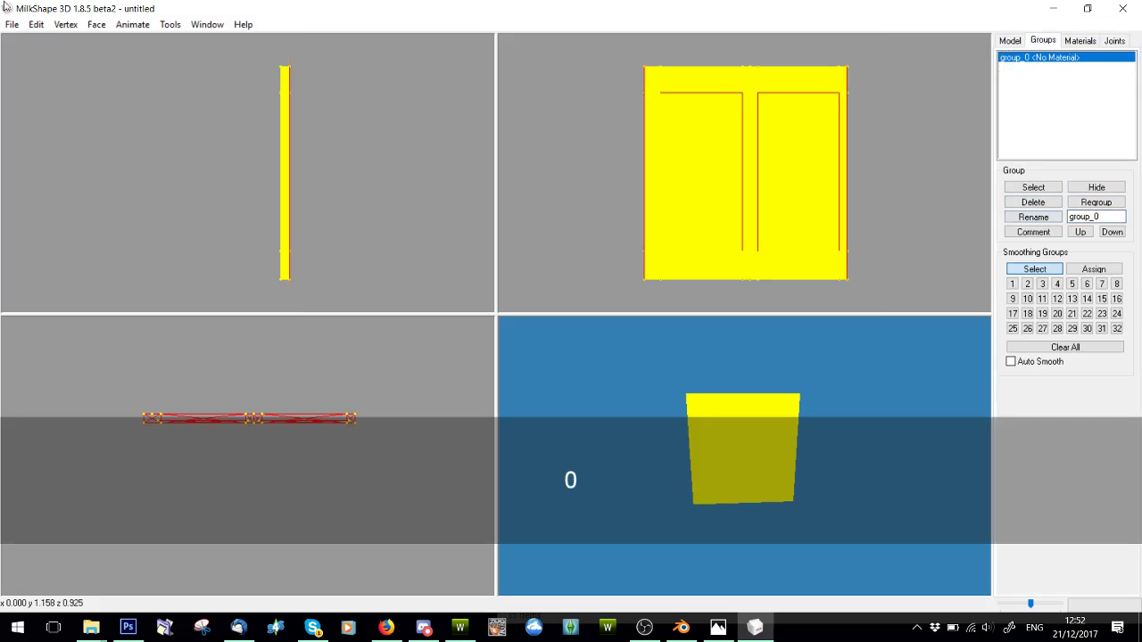
# - Export the single-group model as a TSRW object named 2cLOD in the wainscoating folder
pyautogui.click(11, 24)
pyautogui.moveTo(54, 155)
pyautogui.click(224, 547)
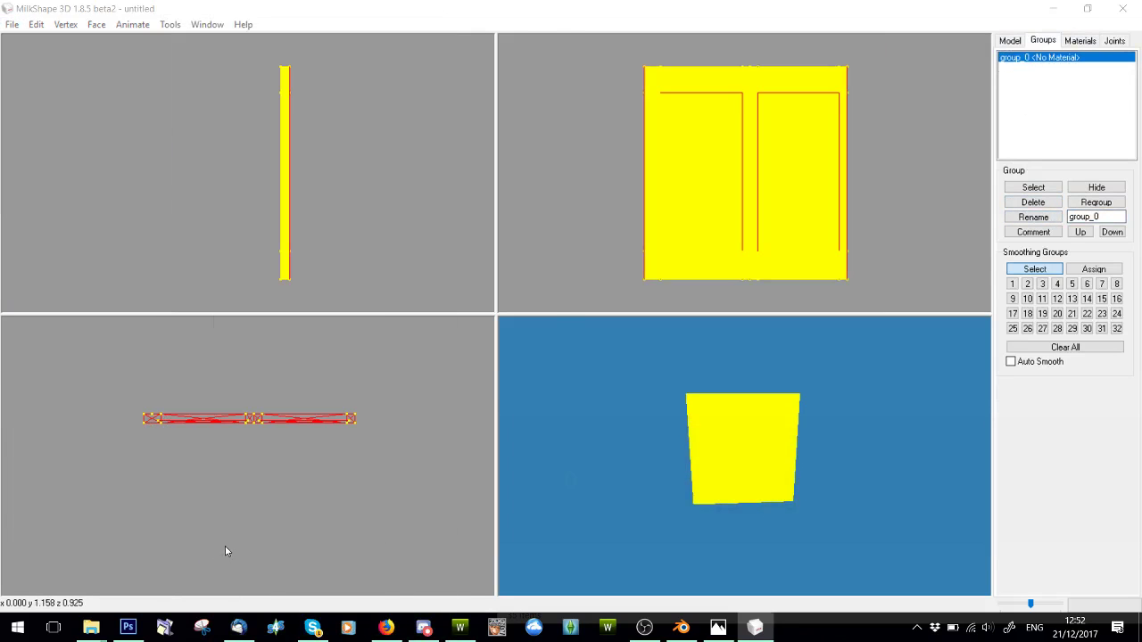
pyautogui.write('2cD')
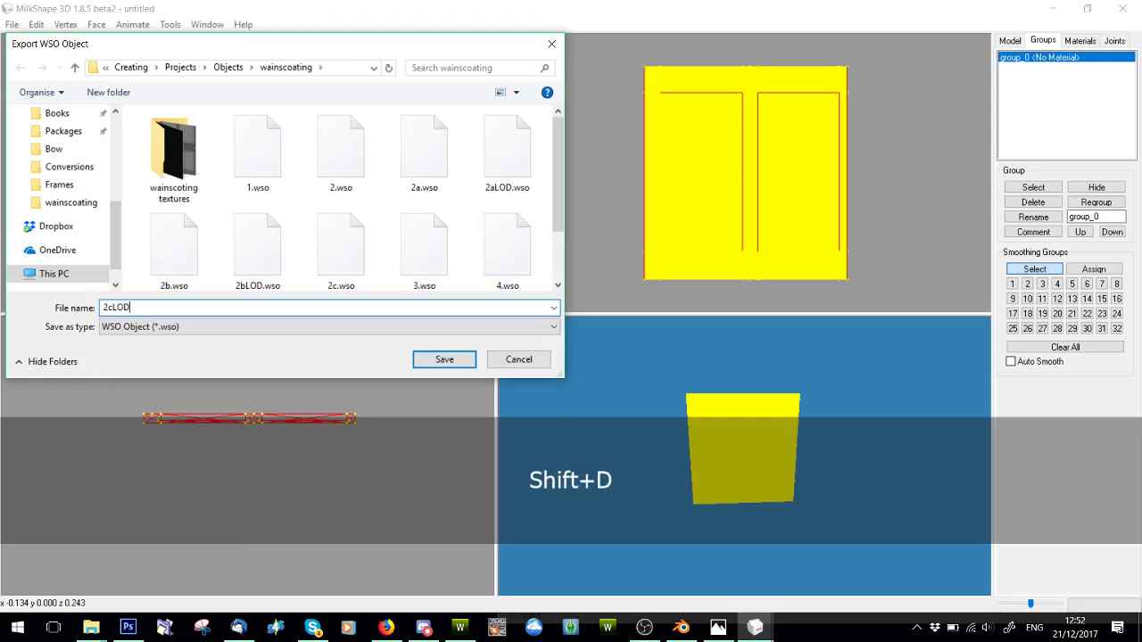
pyautogui.press('Return')
# - Switch to TSR Workshop and import 2c.wso as the high level of detail mesh, accepting the import notice
pyautogui.click(459, 628)
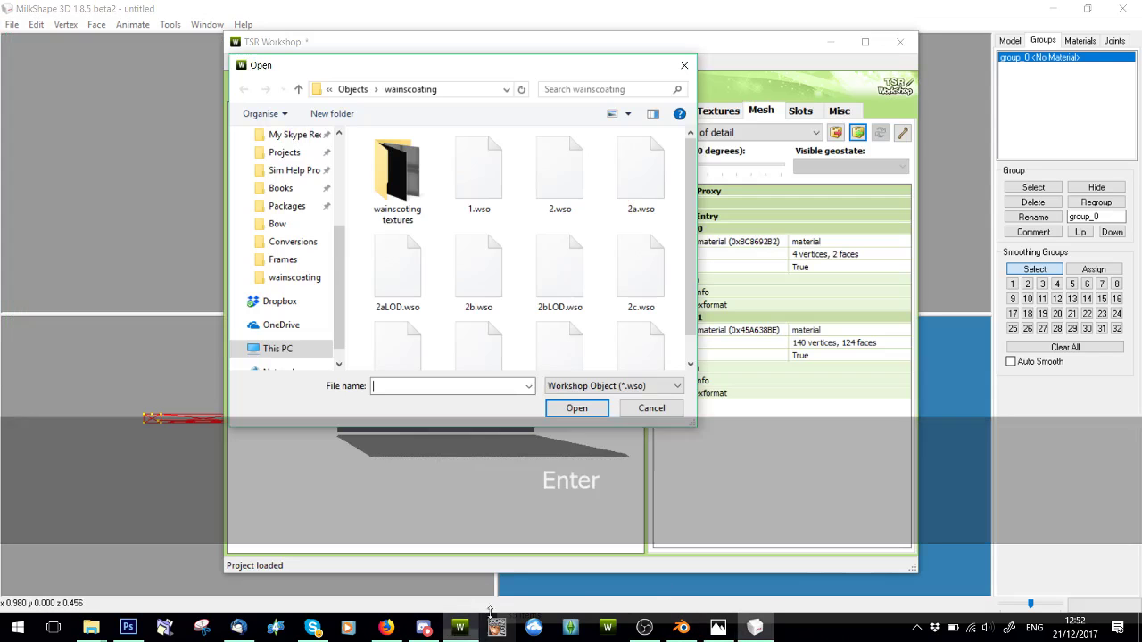
pyautogui.doubleClick(591, 264)
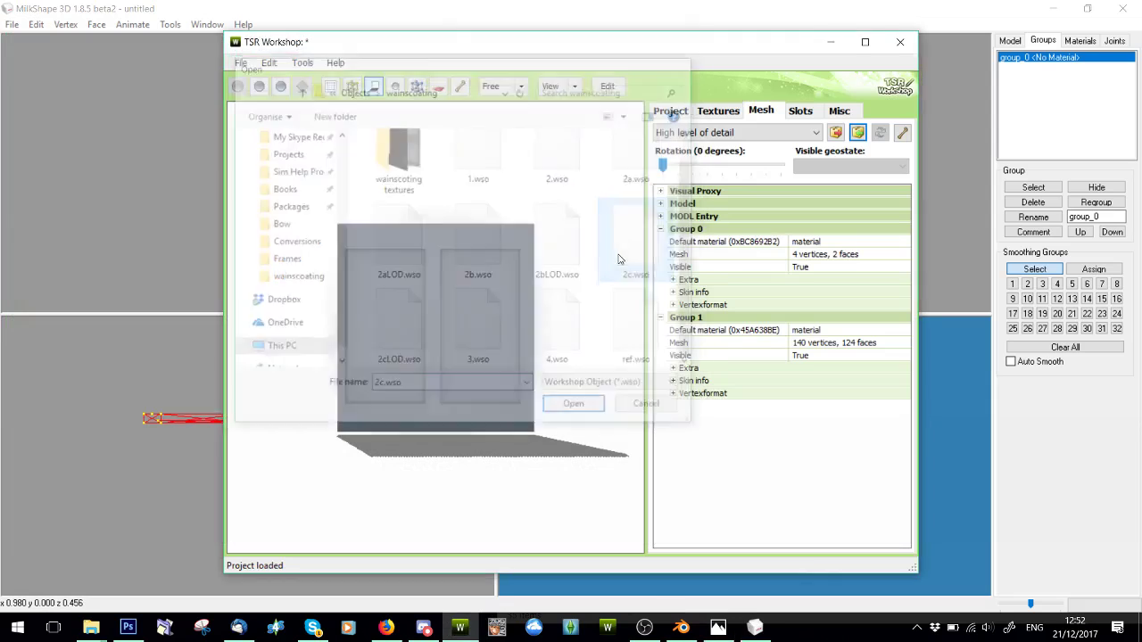
pyautogui.click(606, 362)
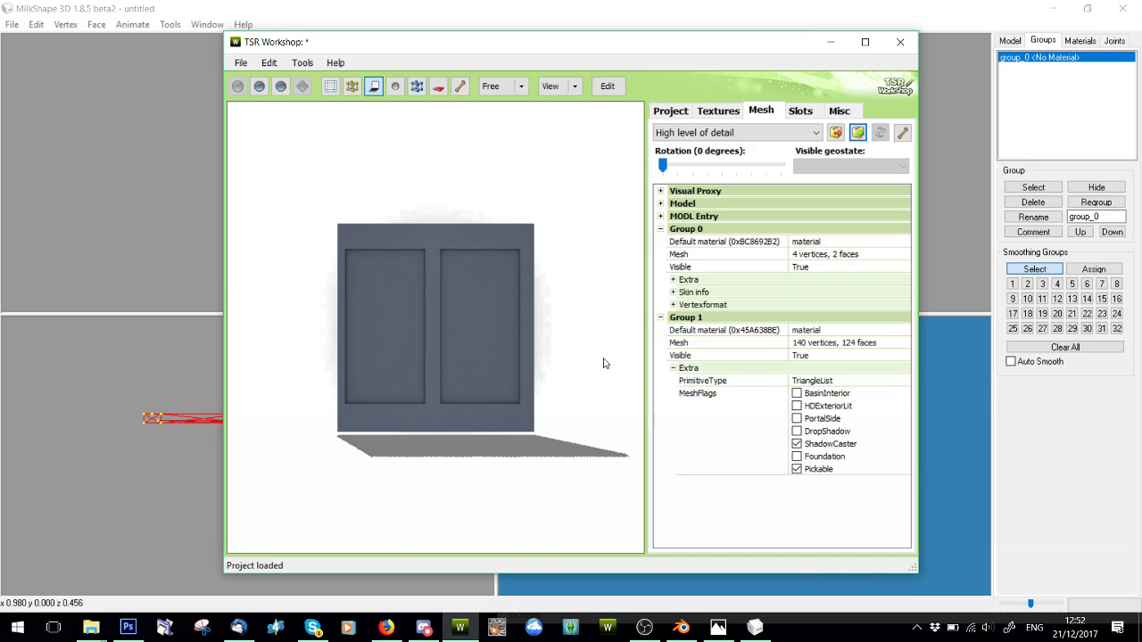
pyautogui.scroll(3, 362, 295)
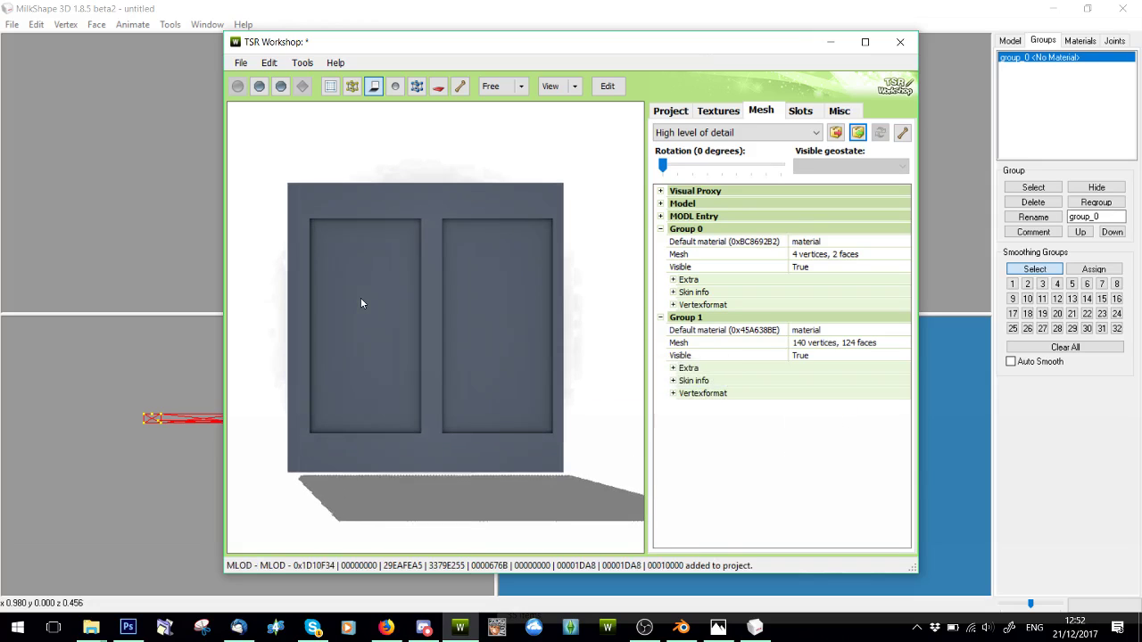
# - Import 2cLOD.wso as the medium level of detail mesh and accept the import notice
pyautogui.click(674, 134)
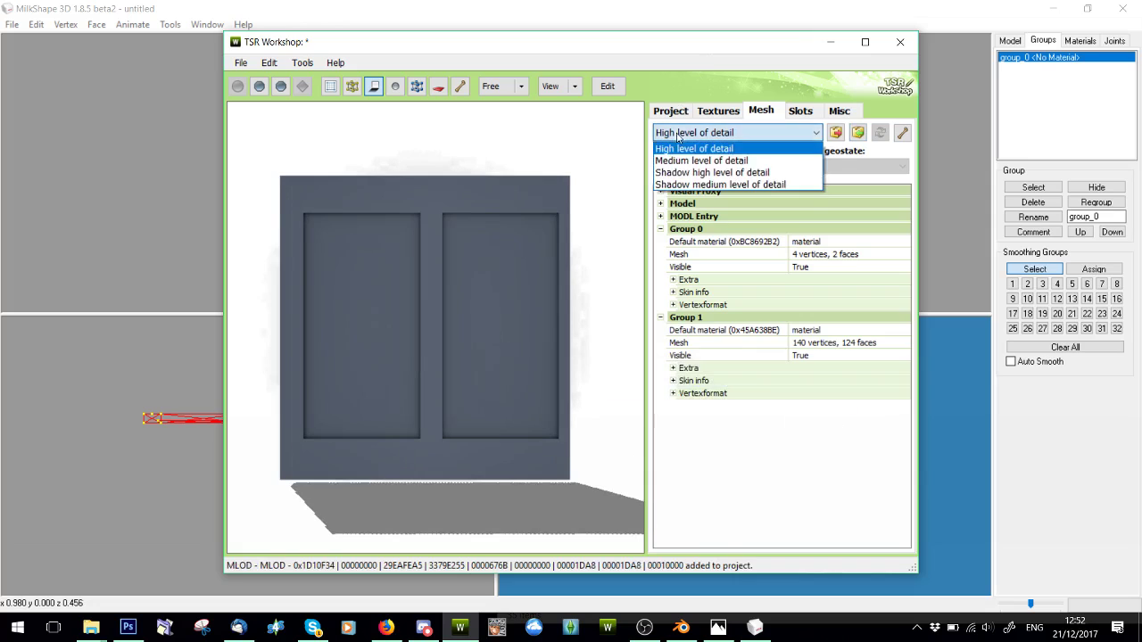
pyautogui.click(696, 155)
pyautogui.click(857, 136)
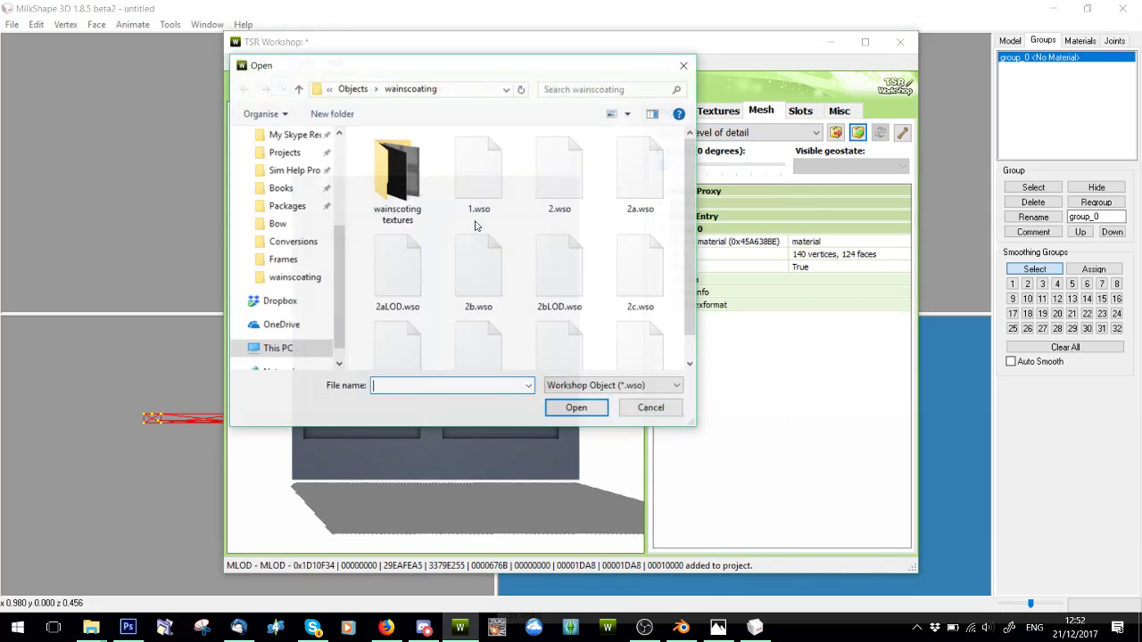
pyautogui.scroll(-2, 477, 242)
pyautogui.doubleClick(395, 336)
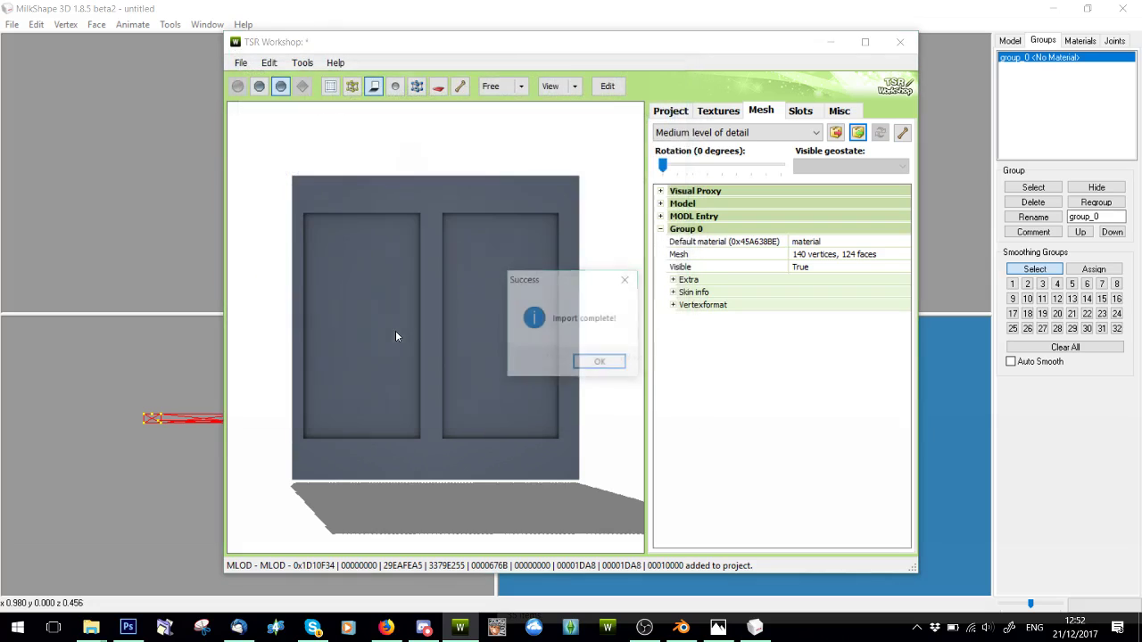
pyautogui.click(601, 362)
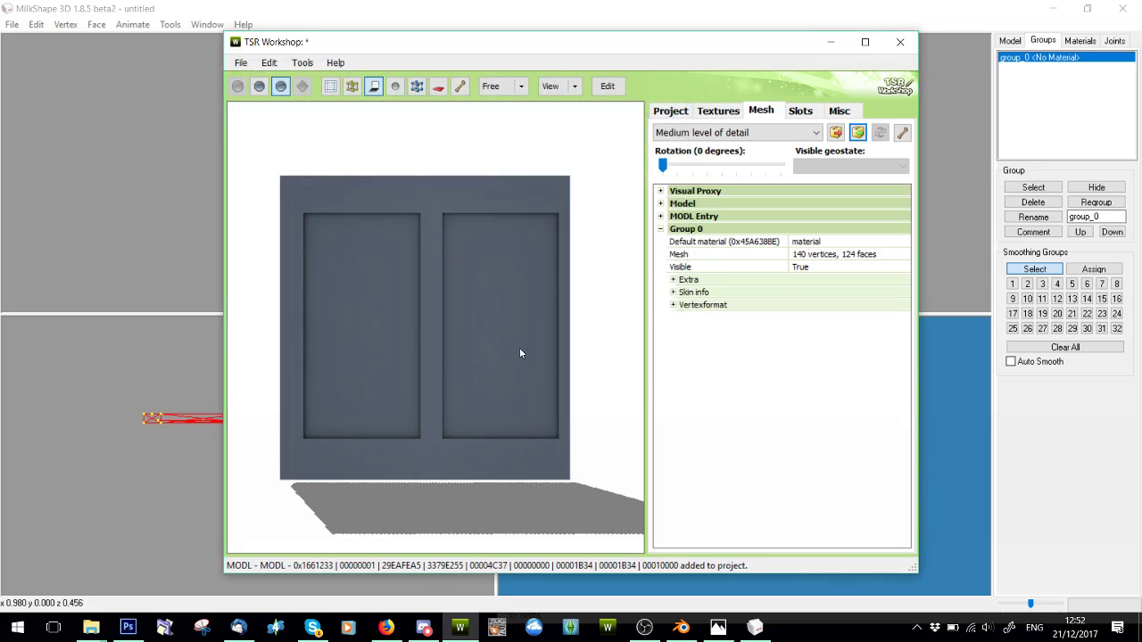
pyautogui.scroll(2, 422, 346)
pyautogui.press('shift')
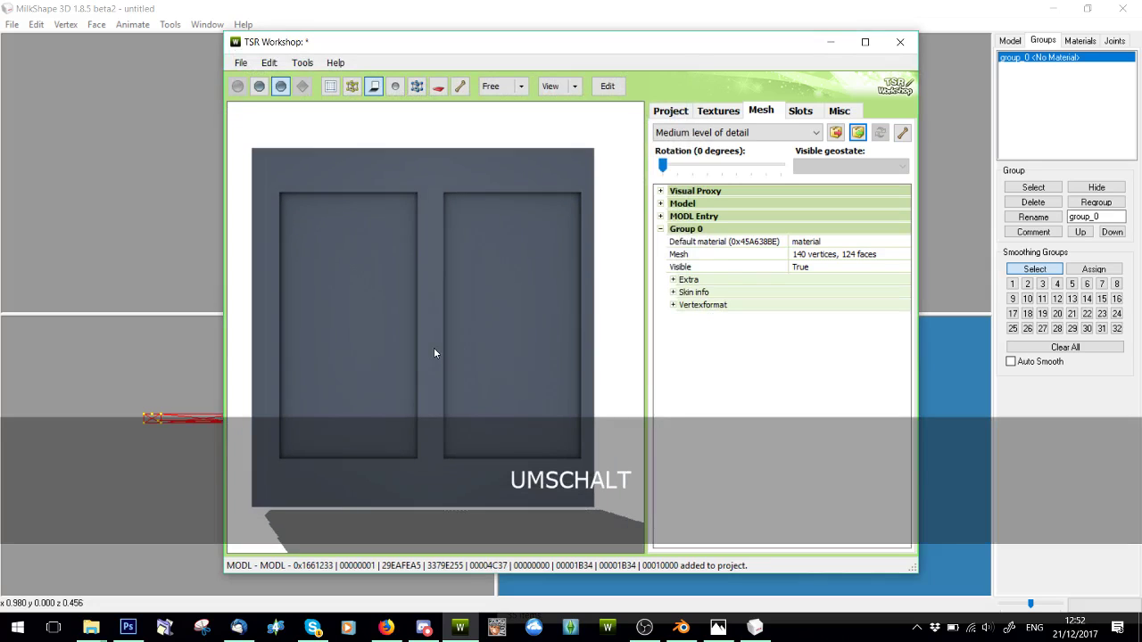
pyautogui.moveTo(426, 349); pyautogui.dragTo(403, 355)
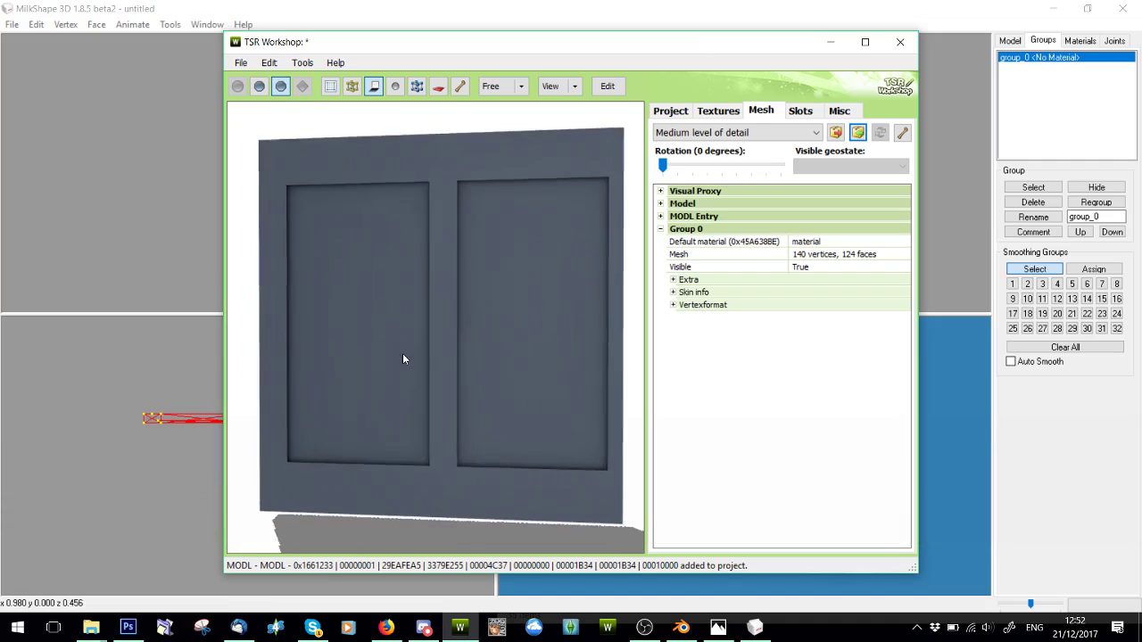
pyautogui.scroll(-2, 403, 355)
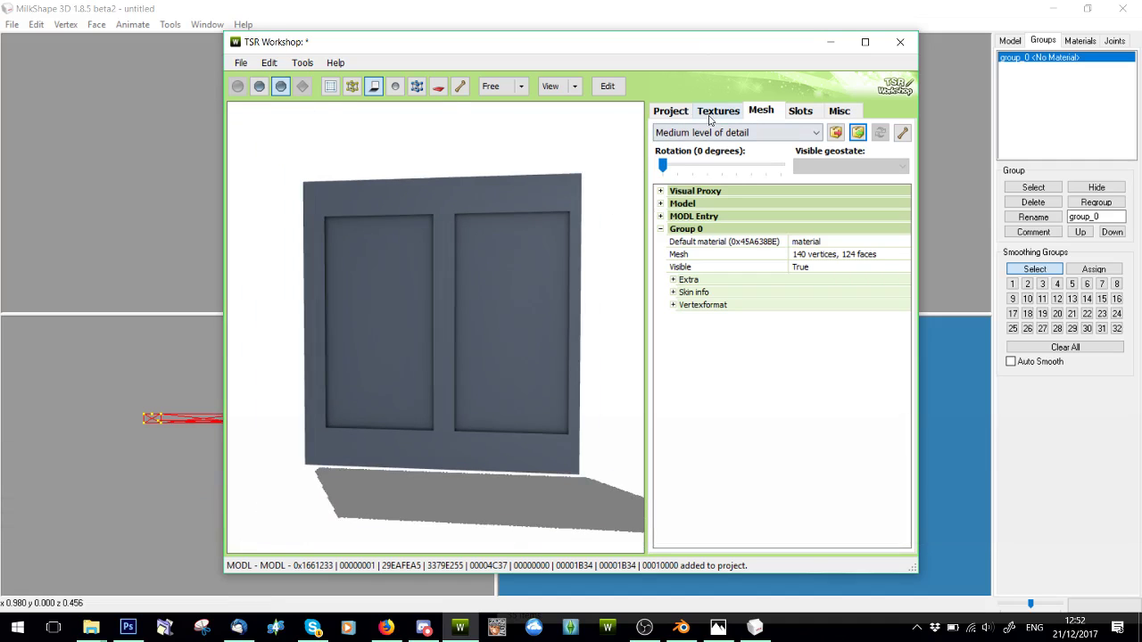
pyautogui.moveTo(602, 187); pyautogui.dragTo(556, 251)
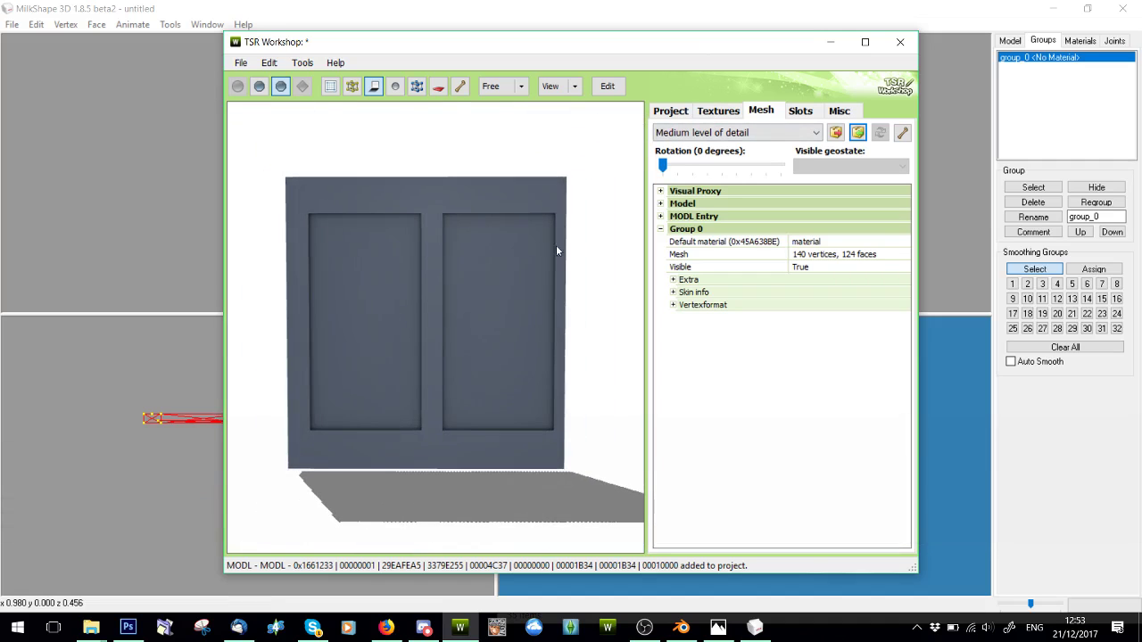
# - Rename the object as Wainscoating 2c in the project settings and copy the name to all language translations
pyautogui.click(671, 111)
pyautogui.doubleClick(864, 145)
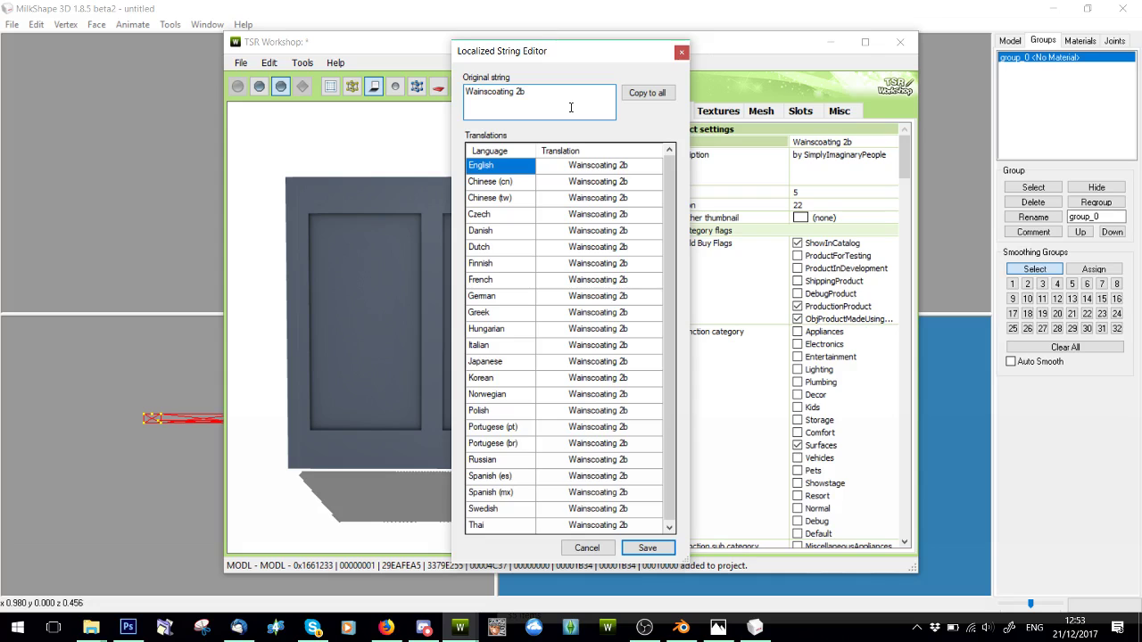
pyautogui.press('BackSpace')
pyautogui.write('c')
pyautogui.click(644, 93)
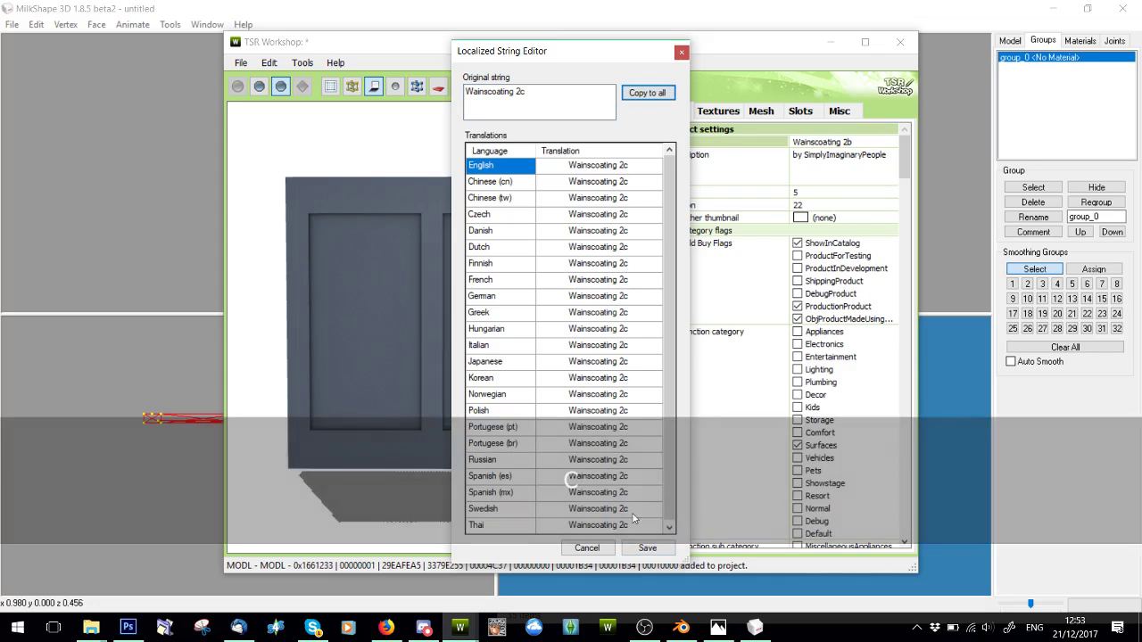
pyautogui.click(646, 547)
pyautogui.scroll(5, 419, 403)
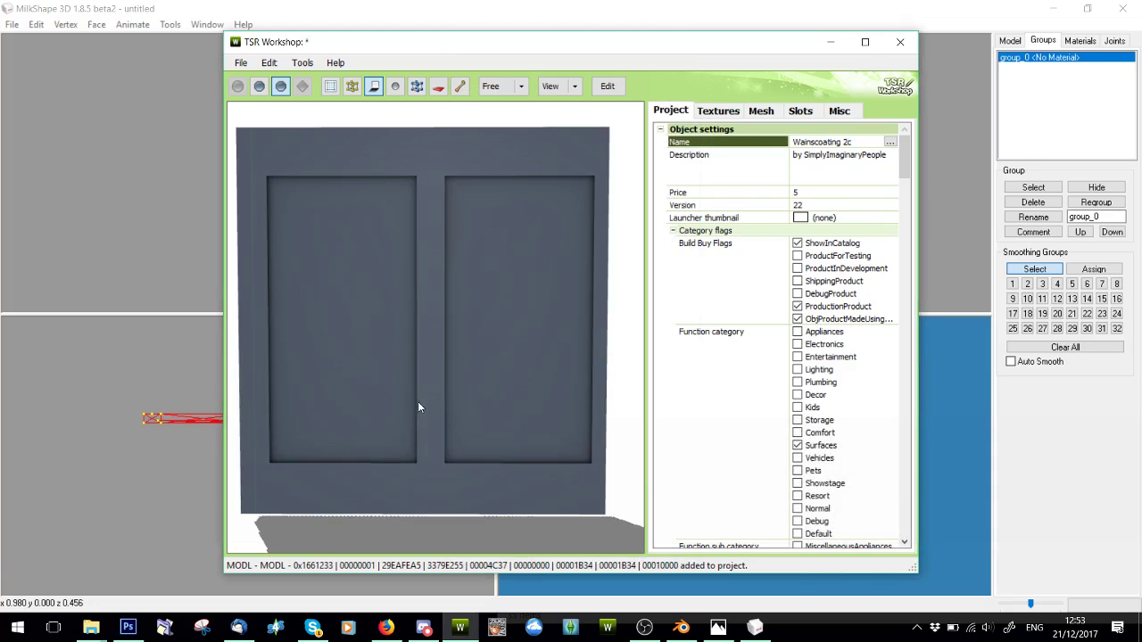
pyautogui.keyDown('shift'); pyautogui.scroll(-2, 418, 405); pyautogui.keyUp('shift')
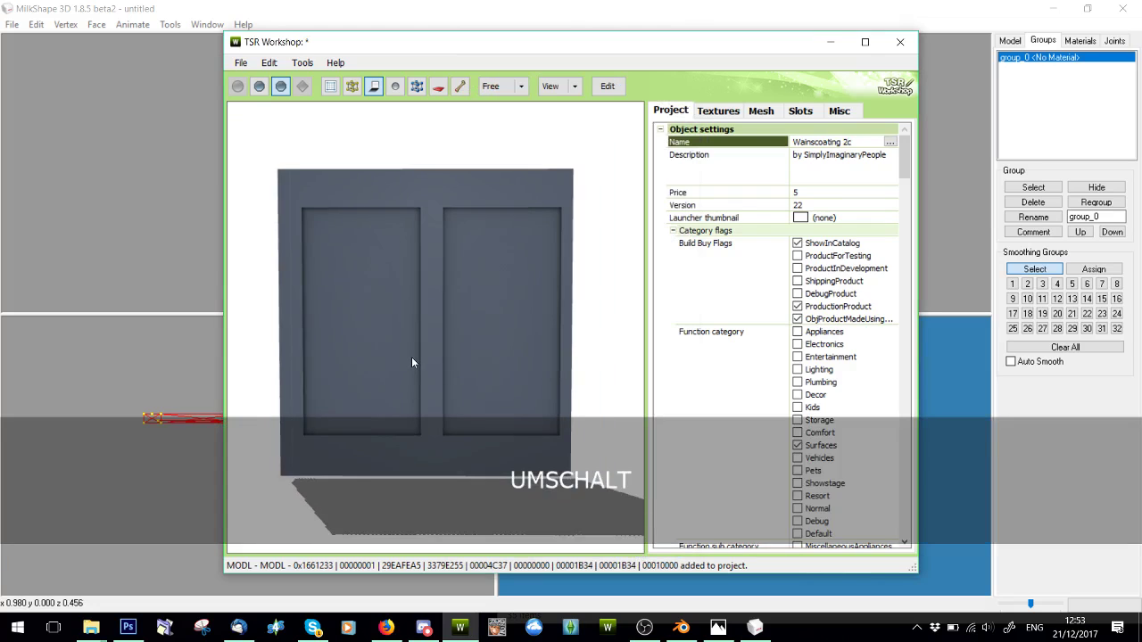
# - Examine the object's mask and multiplier textures and its pattern settings, opening them in the image editor and leaving them as they are
pyautogui.keyDown('shift'); pyautogui.scroll(-2, 412, 357); pyautogui.keyUp('shift')
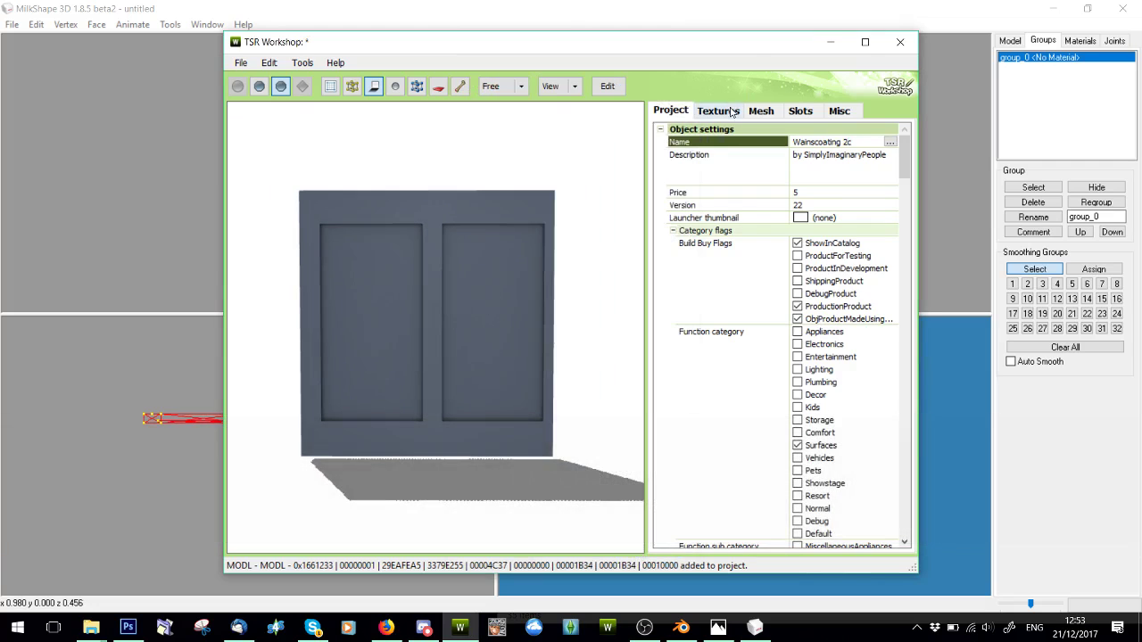
pyautogui.click(732, 110)
pyautogui.click(865, 234)
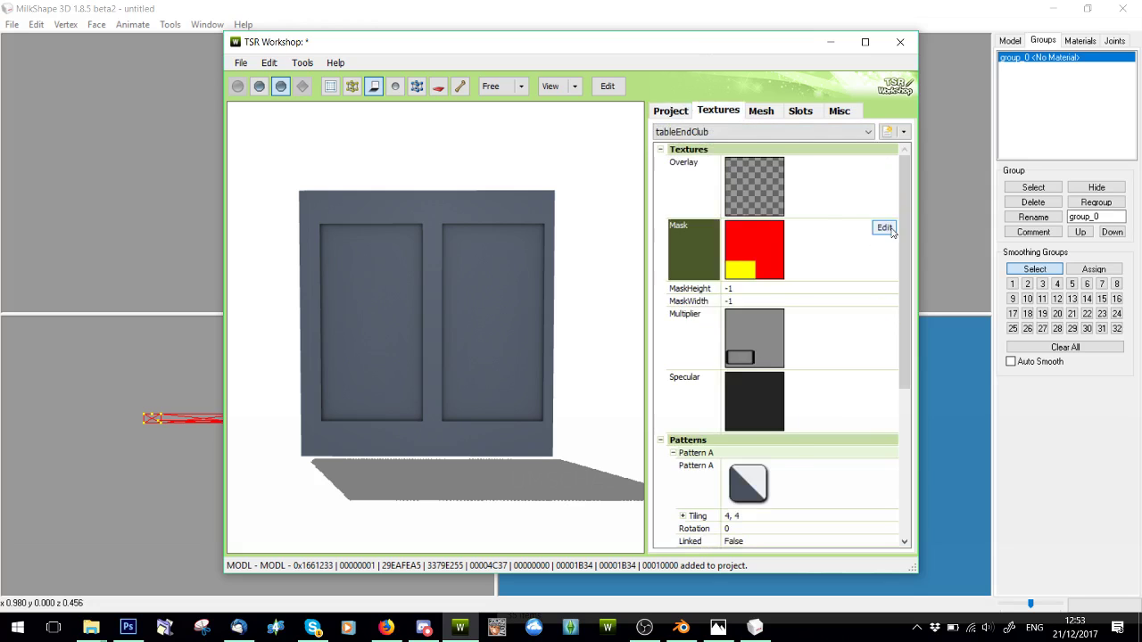
pyautogui.click(885, 229)
pyautogui.click(746, 490)
pyautogui.click(852, 321)
pyautogui.click(884, 316)
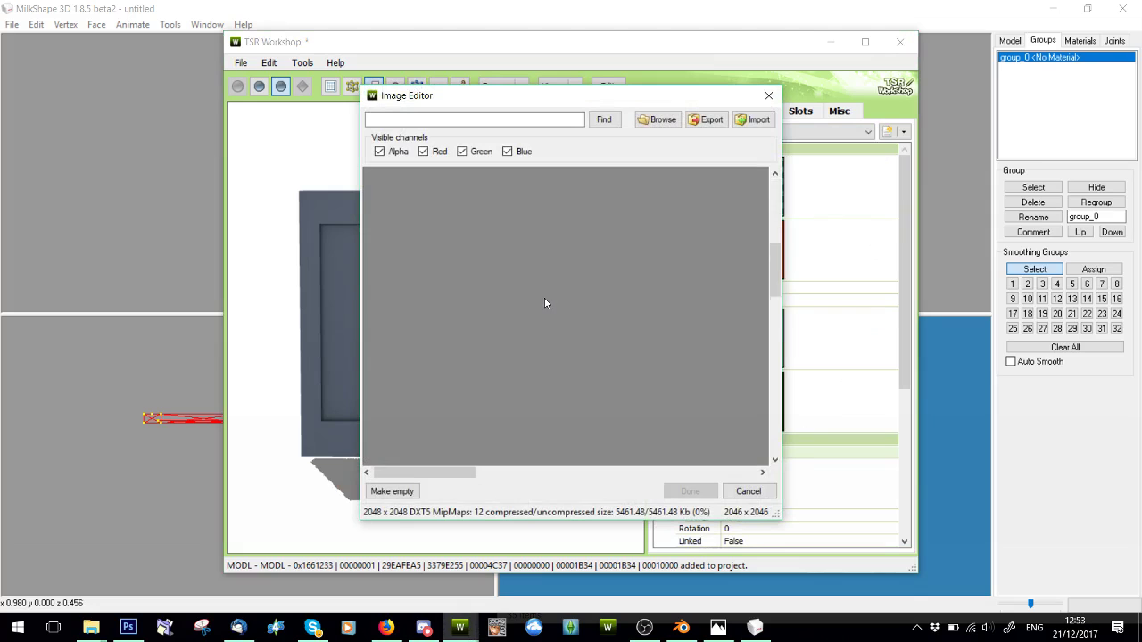
pyautogui.click(748, 490)
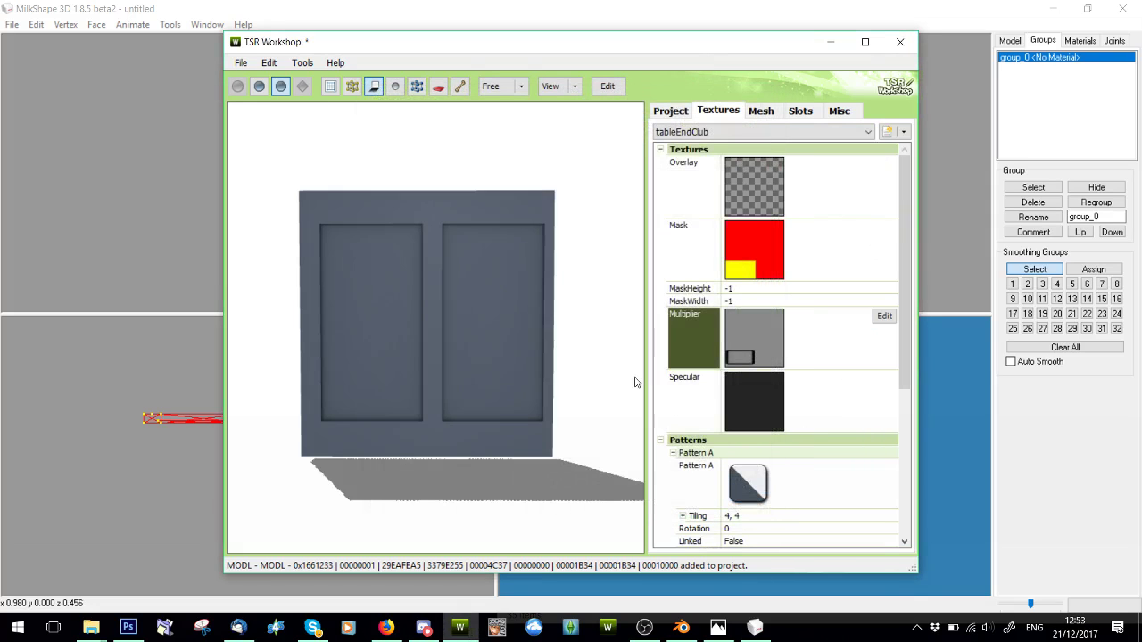
pyautogui.scroll(2, 635, 382)
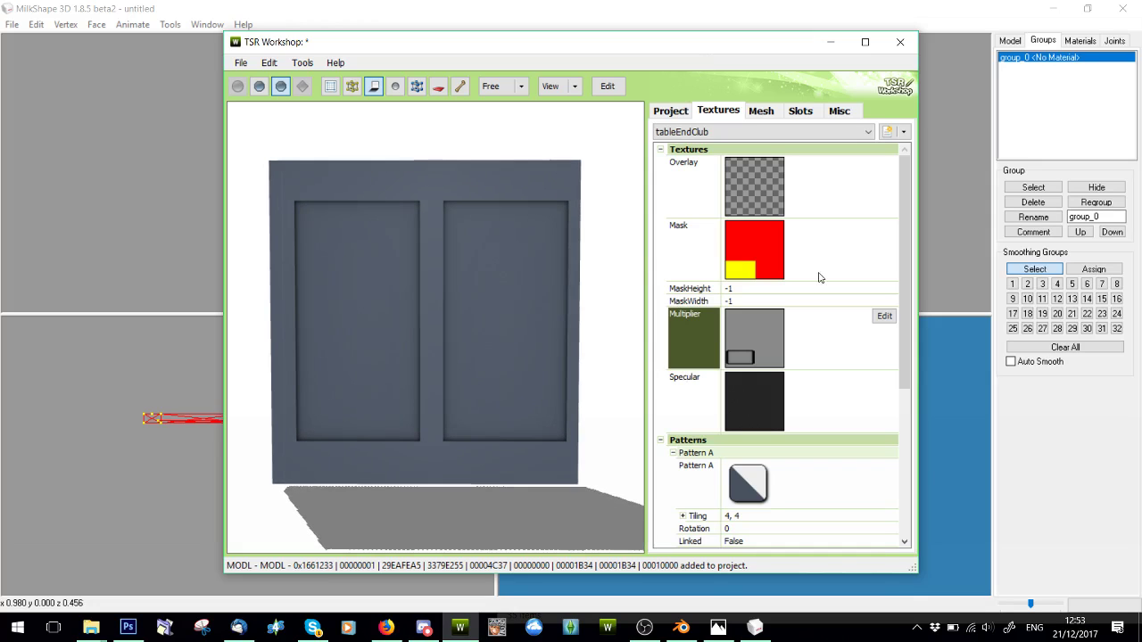
pyautogui.scroll(-3, 798, 177)
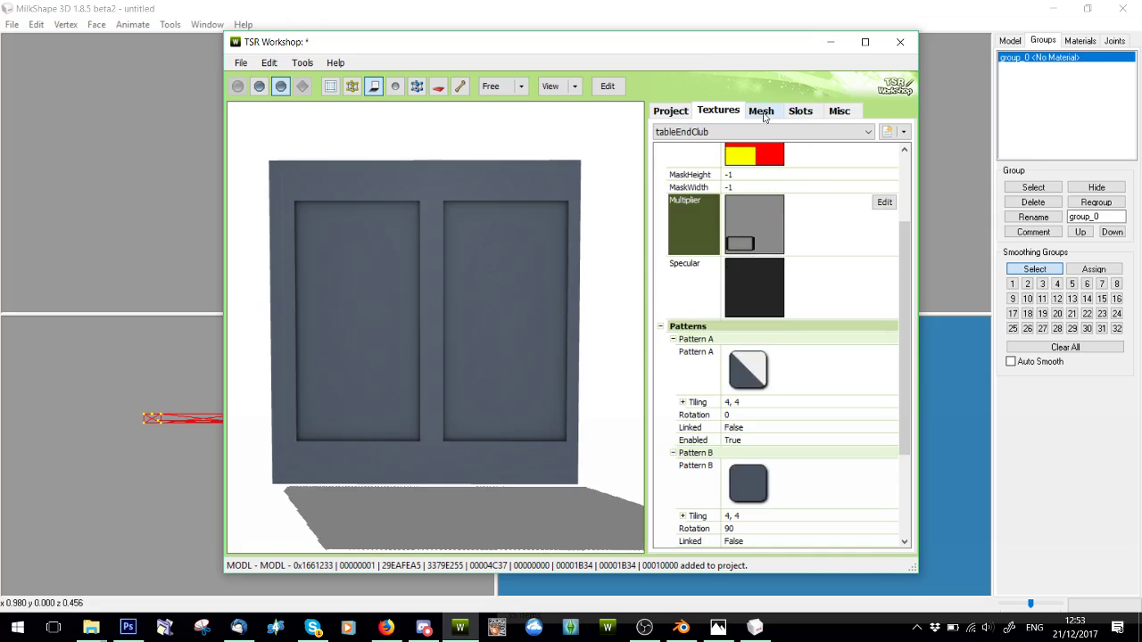
pyautogui.click(669, 111)
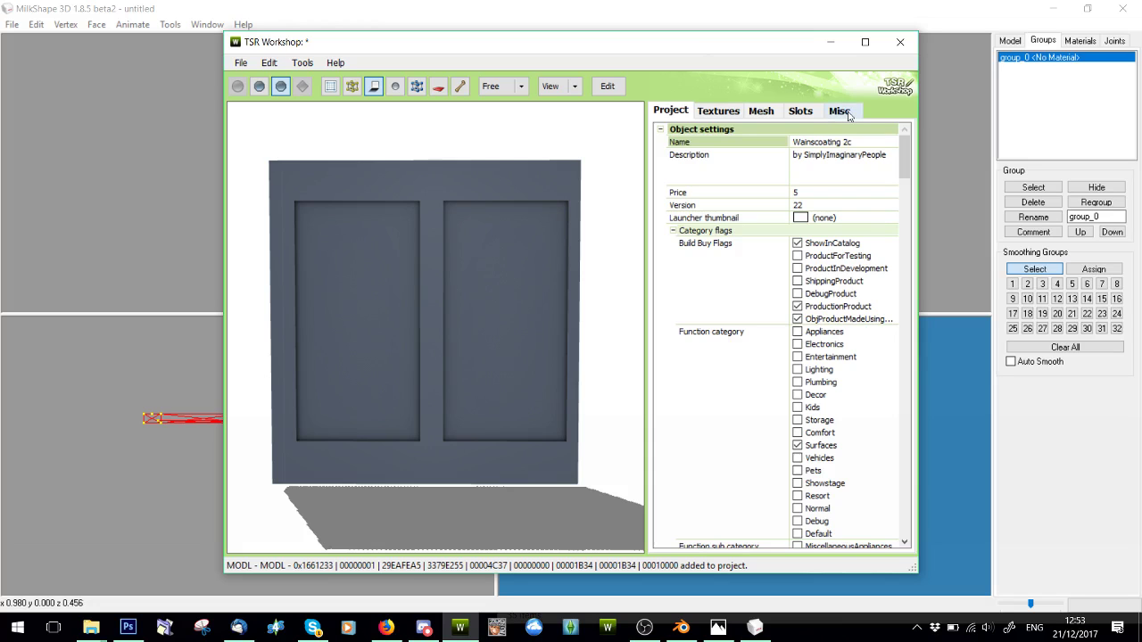
# - Renumber all resources in the project contents with a random second instance ID, keeping Update references enabled
pyautogui.click(268, 63)
pyautogui.click(524, 207)
pyautogui.click(495, 190)
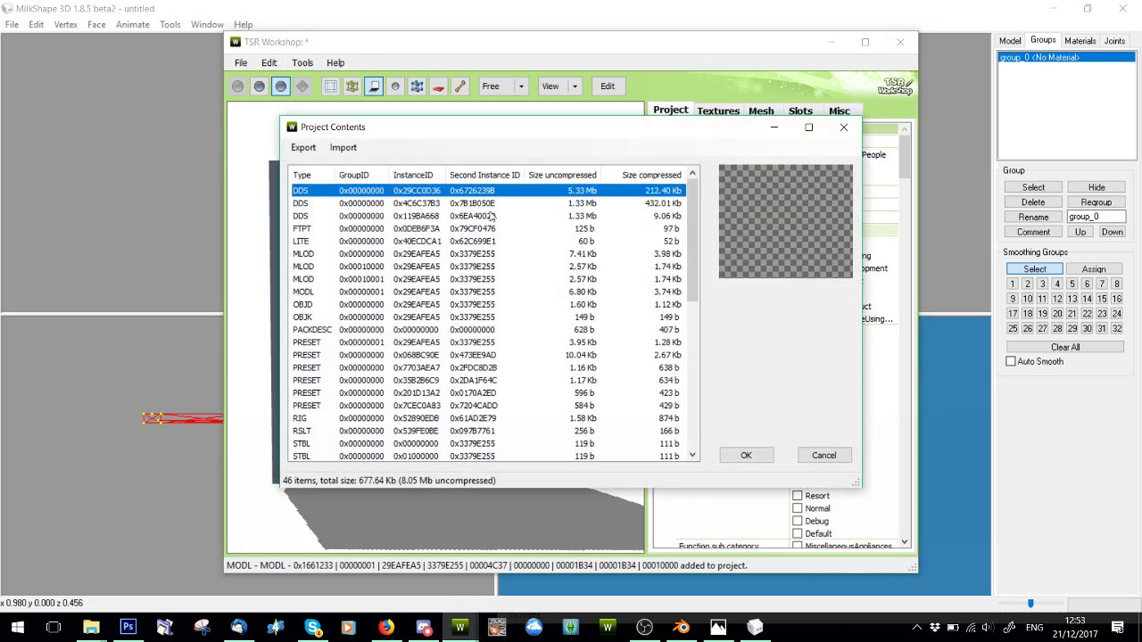
pyautogui.scroll(-8, 472, 317)
pyautogui.keyDown('shift'); pyautogui.click(455, 443); pyautogui.keyUp('shift')
pyautogui.rightClick(446, 273)
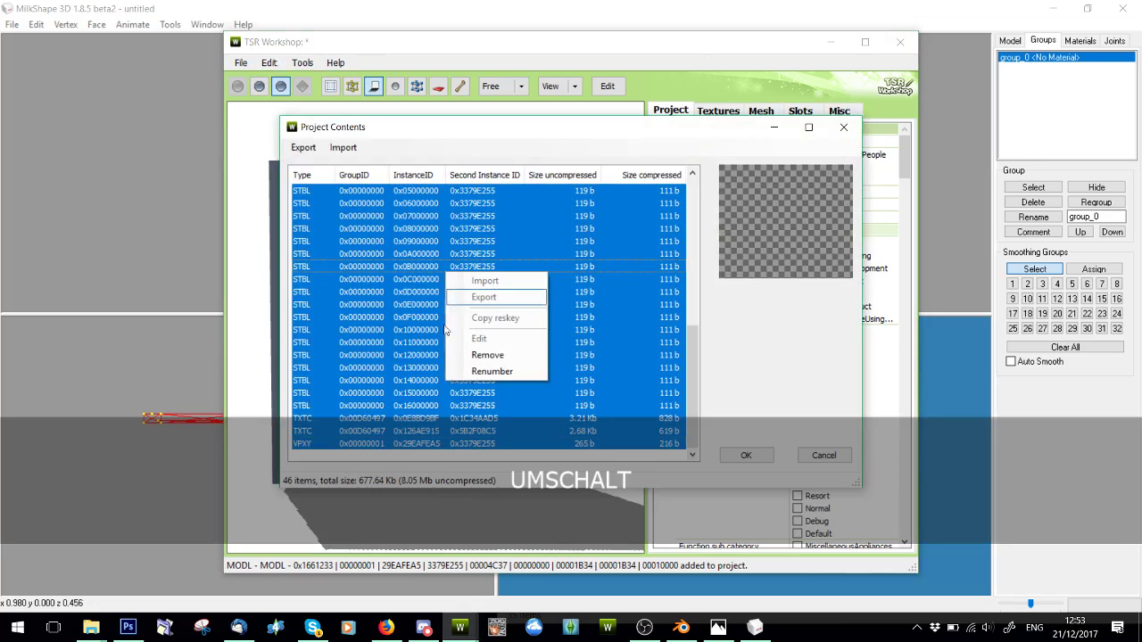
pyautogui.click(474, 371)
pyautogui.click(410, 300)
pyautogui.click(628, 321)
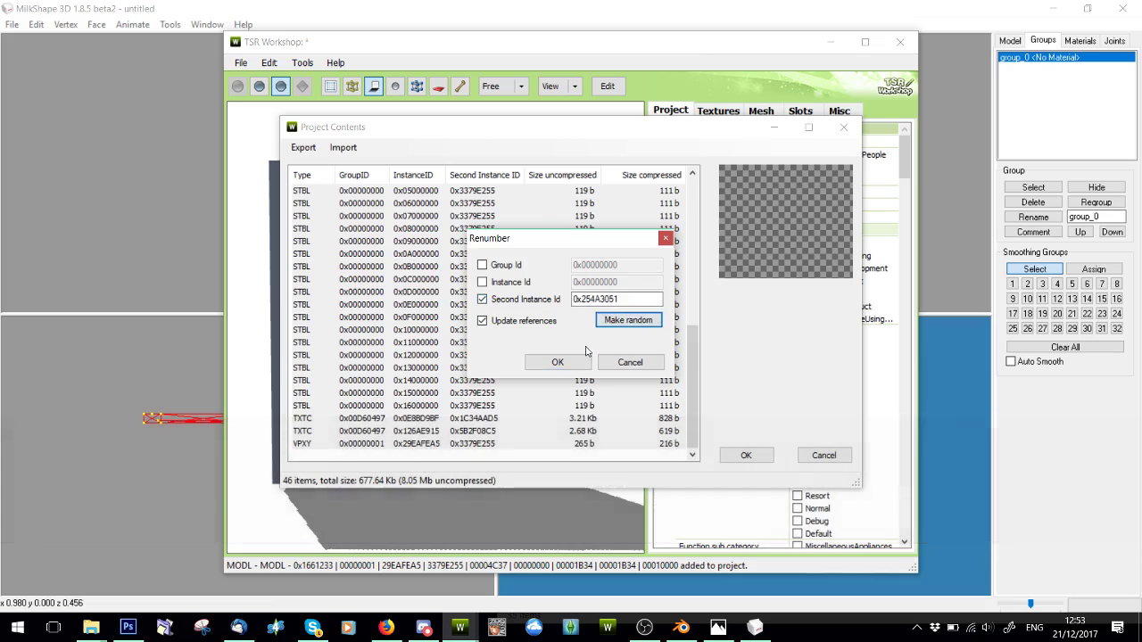
pyautogui.click(558, 363)
pyautogui.click(562, 367)
pyautogui.click(619, 364)
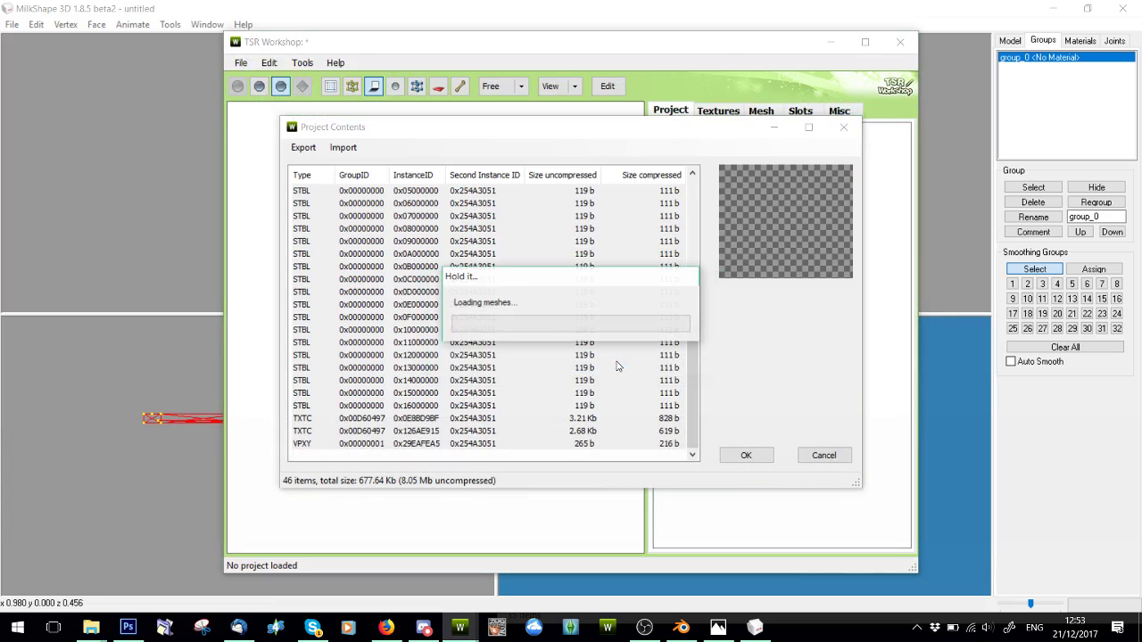
# - Export the project contents as a package named Obj_she_SIMPLYWainscoating2c in the wainscoating folder
pyautogui.click(302, 147)
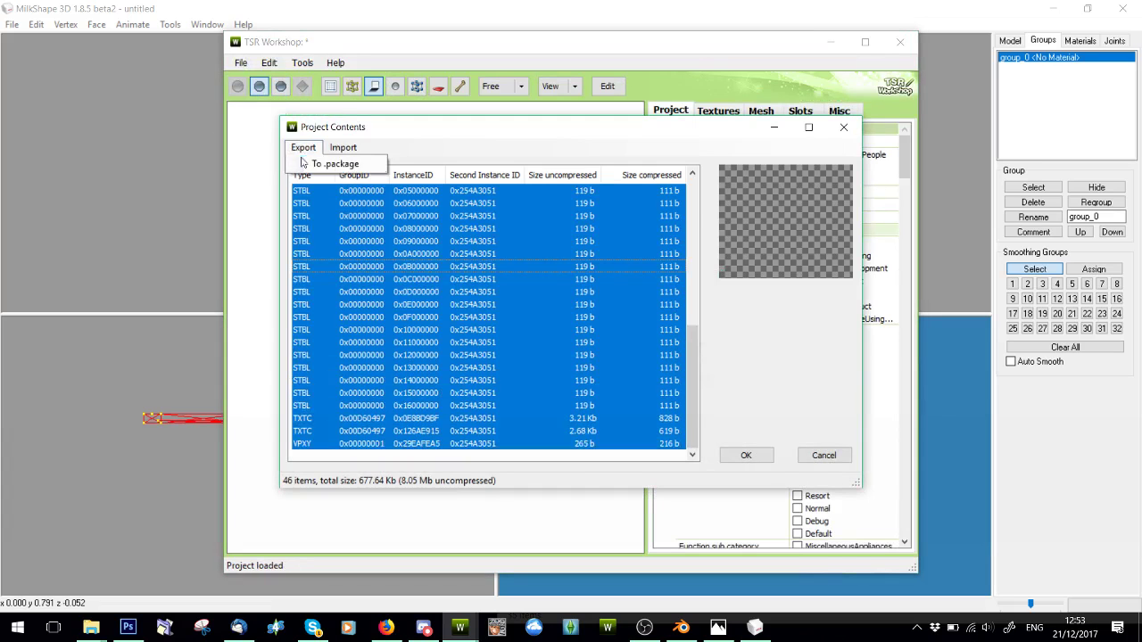
pyautogui.click(312, 162)
pyautogui.scroll(-3, 580, 316)
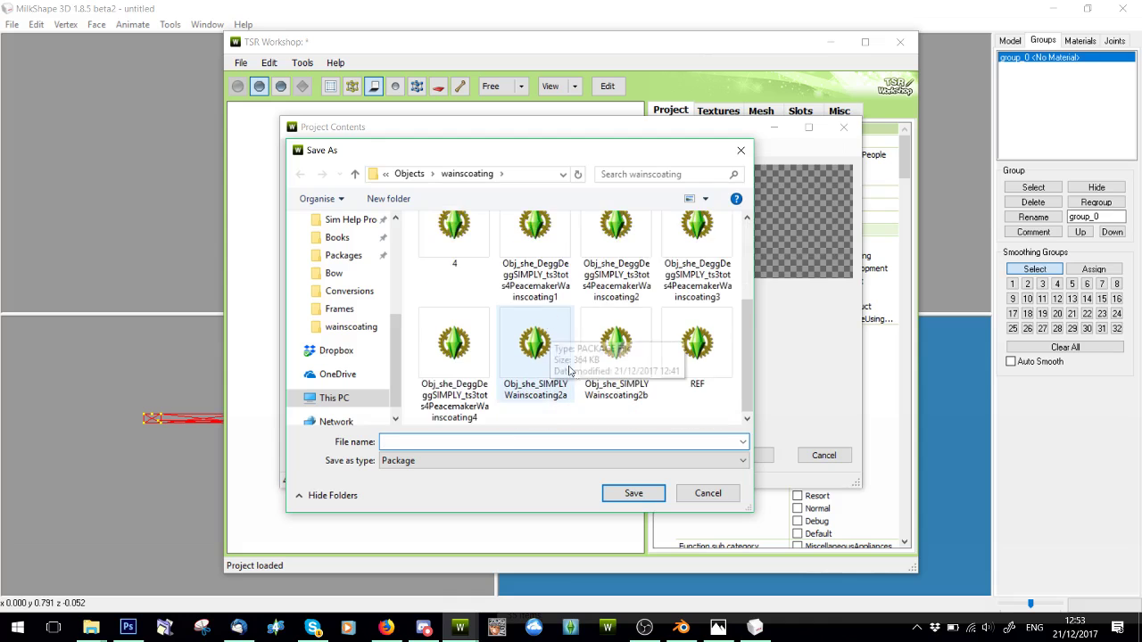
pyautogui.click(616, 352)
pyautogui.click(603, 440)
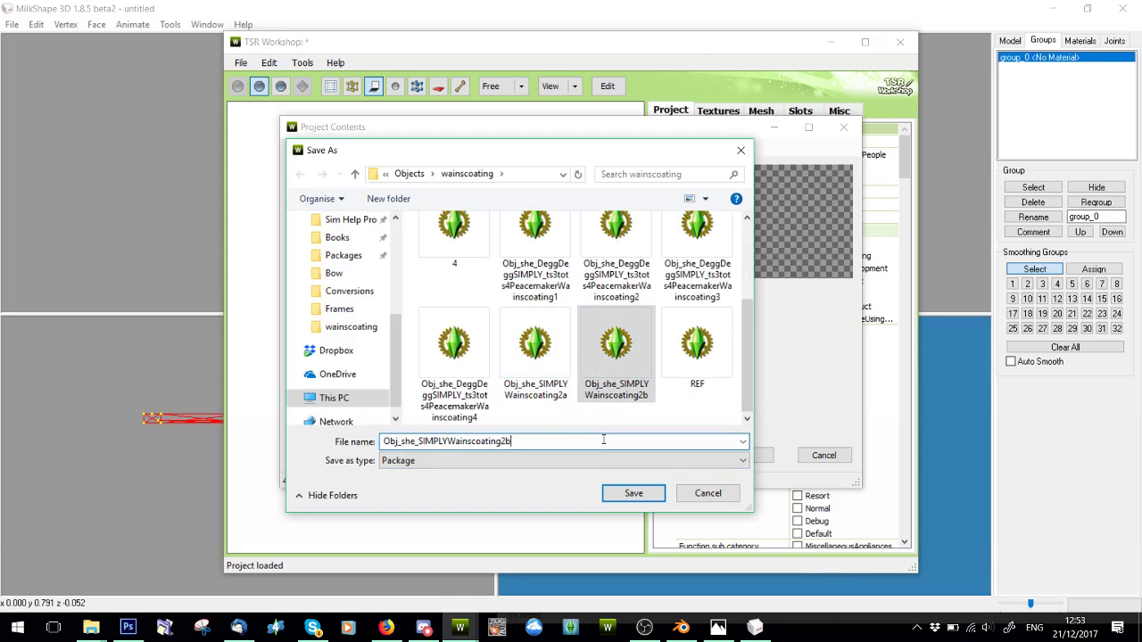
pyautogui.press('Return')
pyautogui.press('Return')
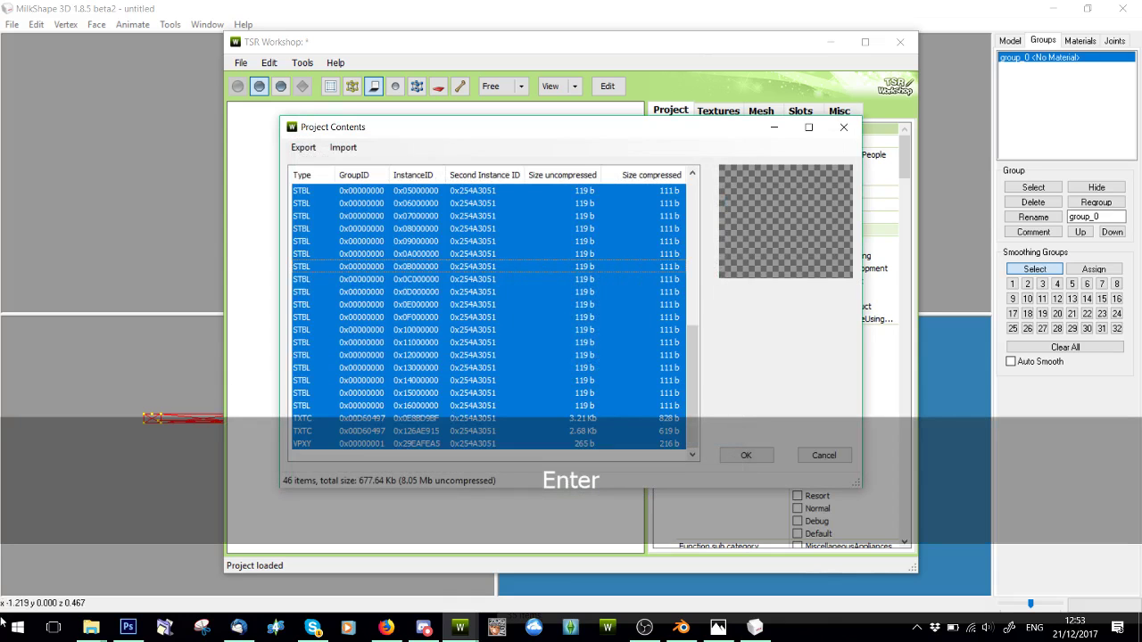
# - Switch to File Explorer, open the Obj_she_SIMPLYWainscoating2b package from the wainscoating folder in s3pe, view its three image resources and close it
pyautogui.click(91, 627)
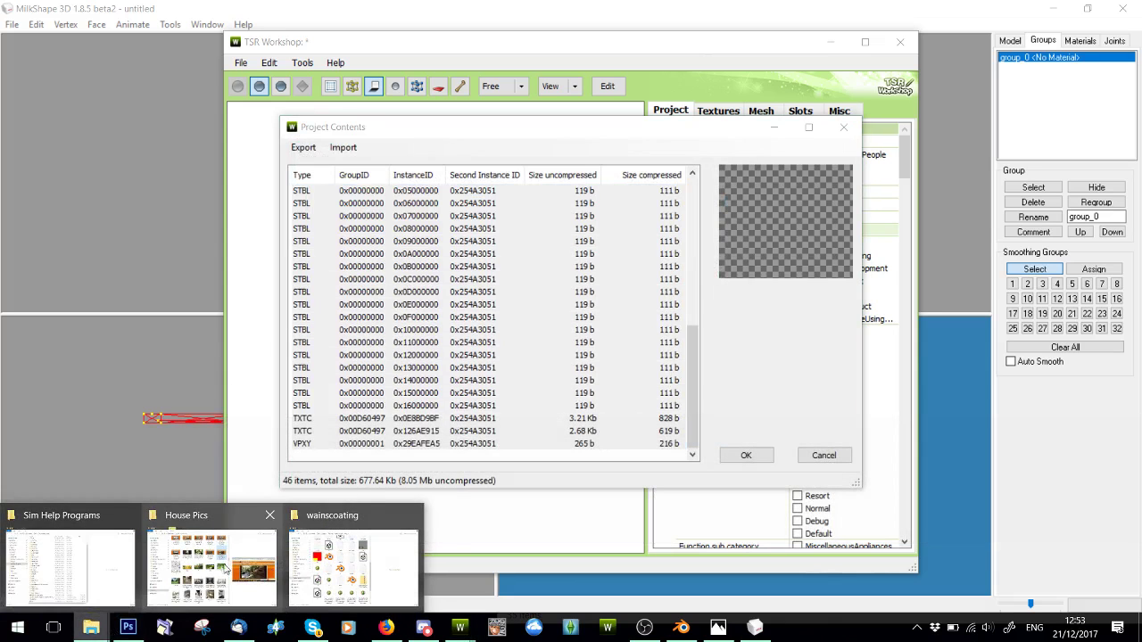
pyautogui.click(226, 569)
pyautogui.click(91, 627)
pyautogui.click(352, 569)
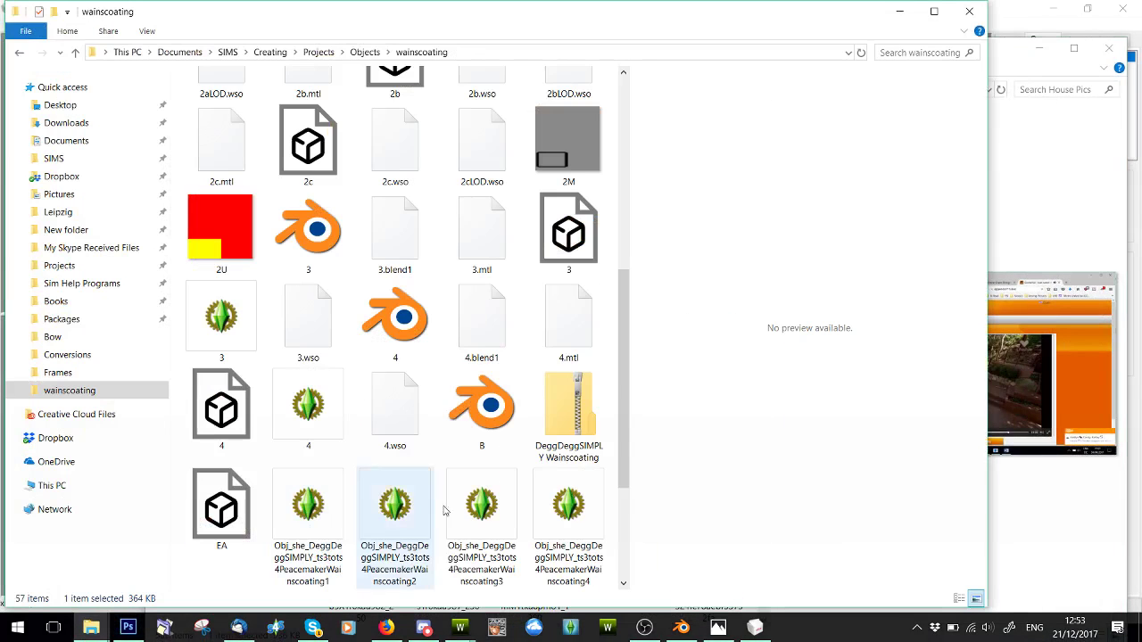
pyautogui.scroll(-3, 536, 404)
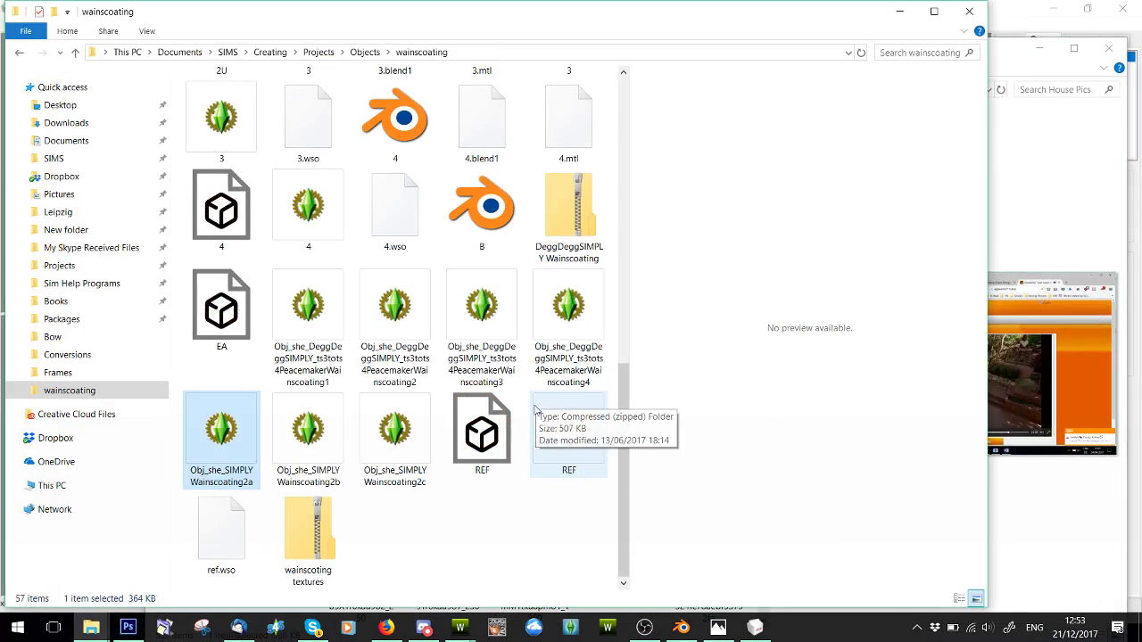
pyautogui.click(330, 446)
pyautogui.doubleClick(330, 446)
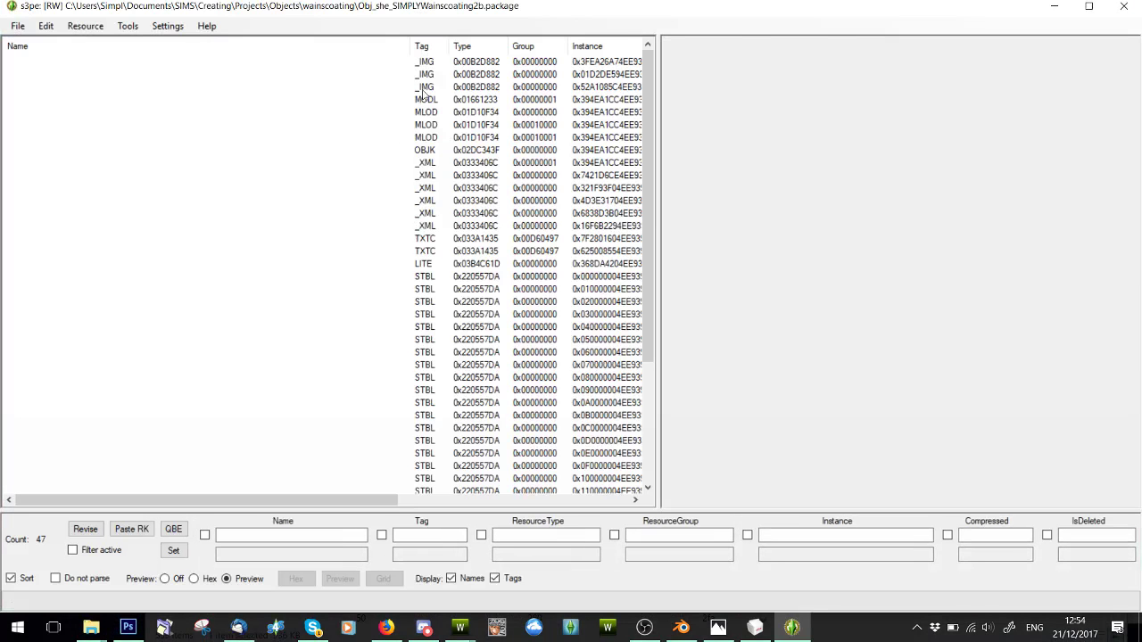
pyautogui.click(425, 88)
pyautogui.click(425, 75)
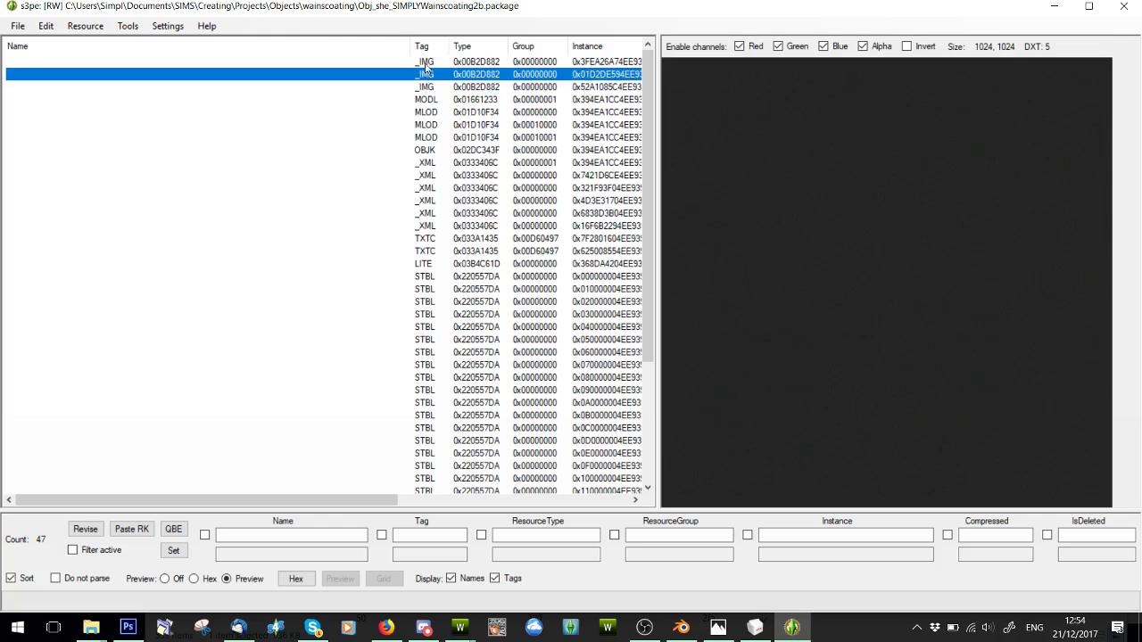
pyautogui.click(425, 63)
pyautogui.click(1124, 6)
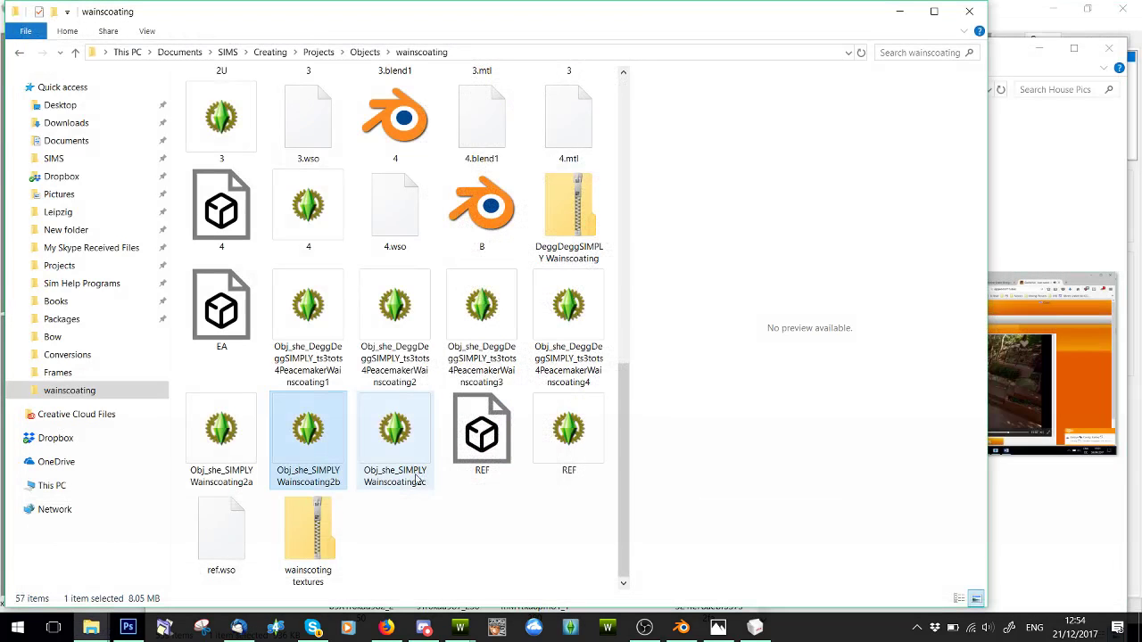
# - Compress the packages Wainscoating2a, 2b and 2c together with the s3rc application in the Sim Help Programs folder
pyautogui.click(248, 434)
pyautogui.keyDown('shift'); pyautogui.click(393, 445); pyautogui.keyUp('shift')
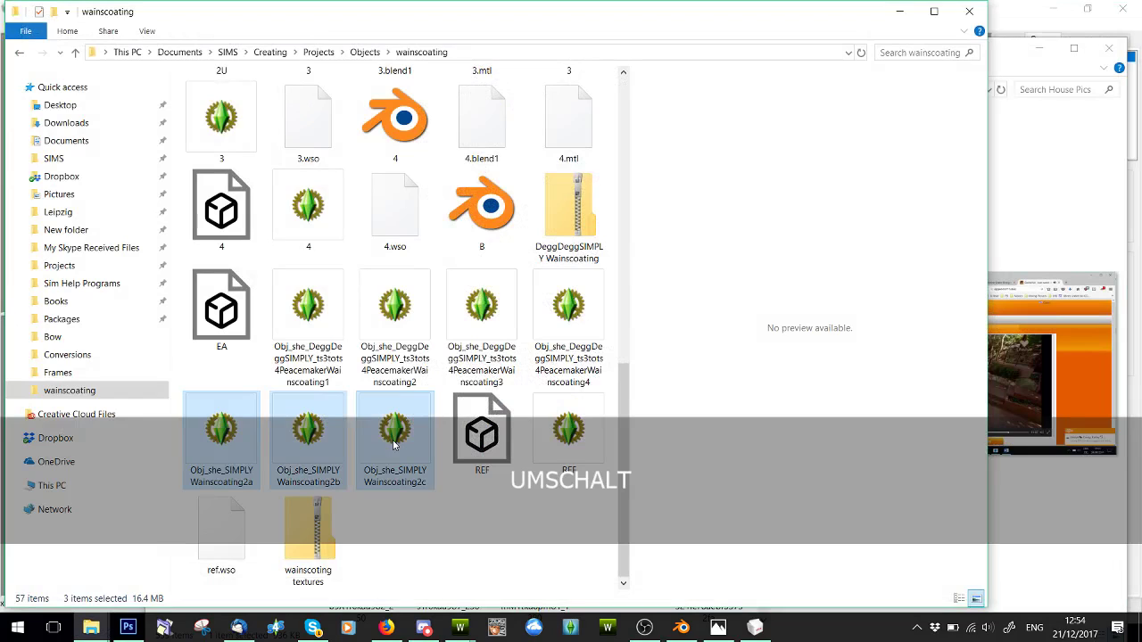
pyautogui.press('super+e')
pyautogui.moveTo(354, 25); pyautogui.dragTo(1141, 36)
pyautogui.click(514, 394)
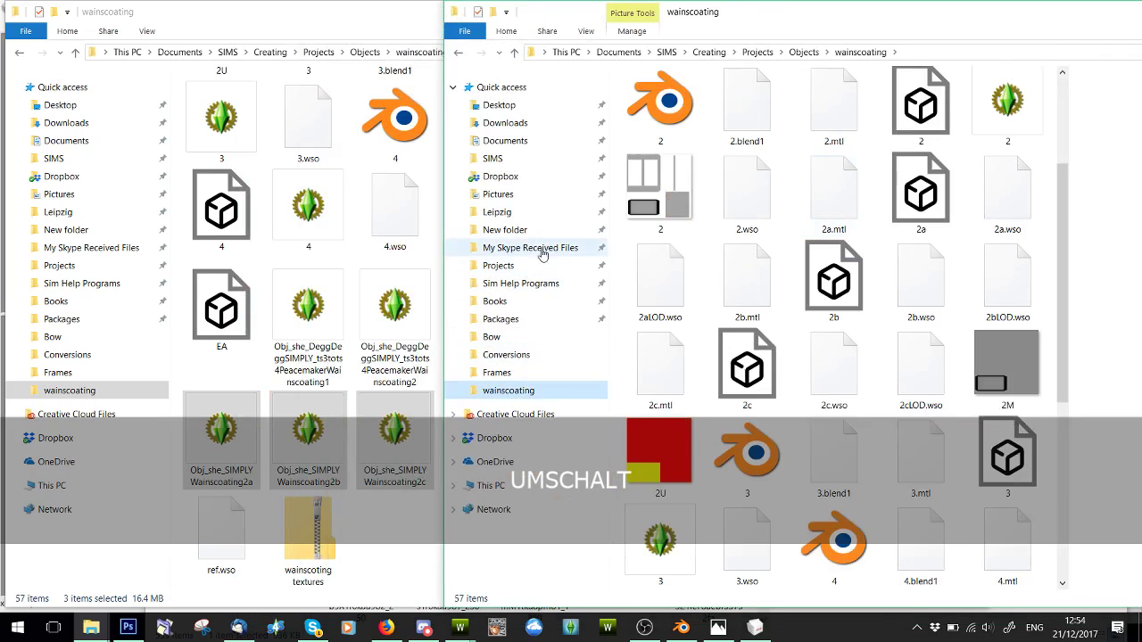
pyautogui.click(527, 283)
pyautogui.moveTo(219, 446); pyautogui.dragTo(647, 575)
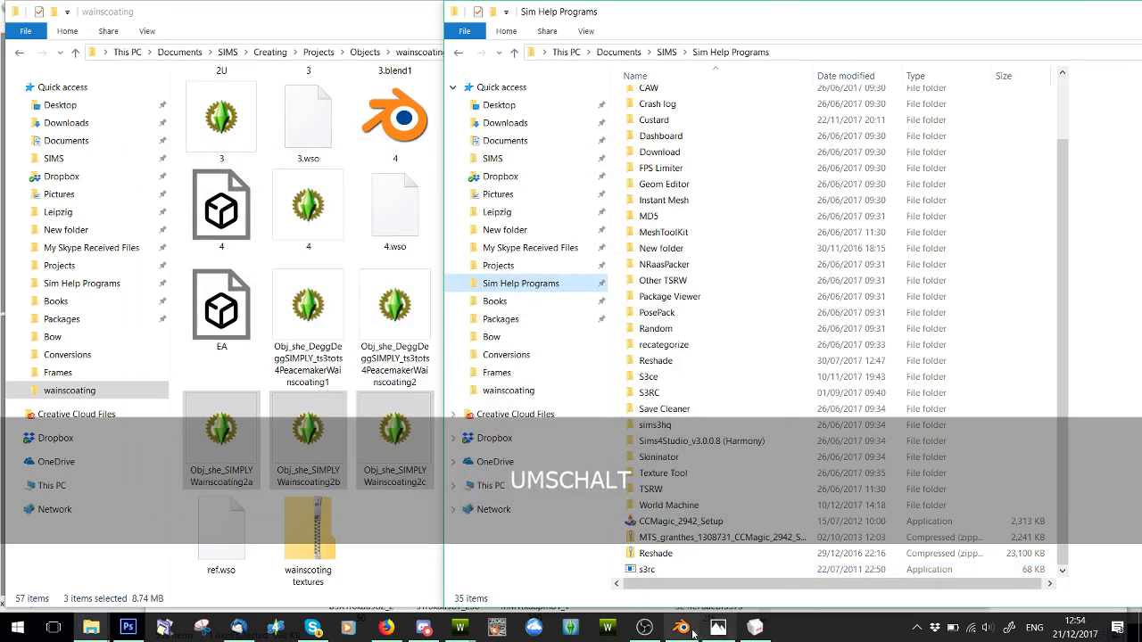
# - Switch to Blender and save the wainscoating scene B.blend
pyautogui.click(680, 628)
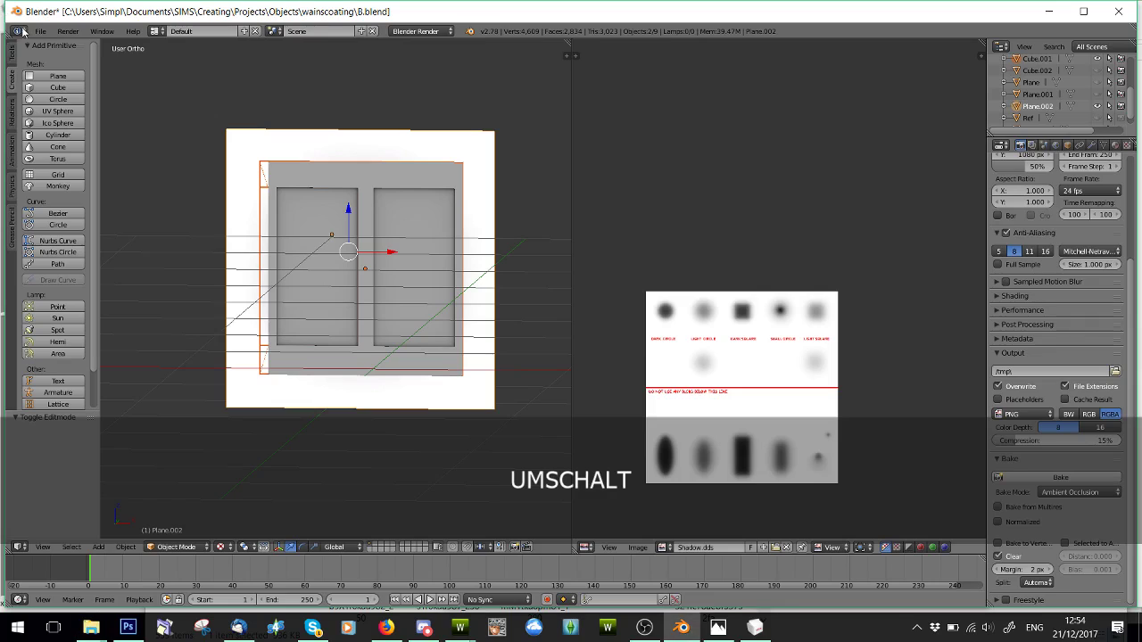
pyautogui.click(40, 34)
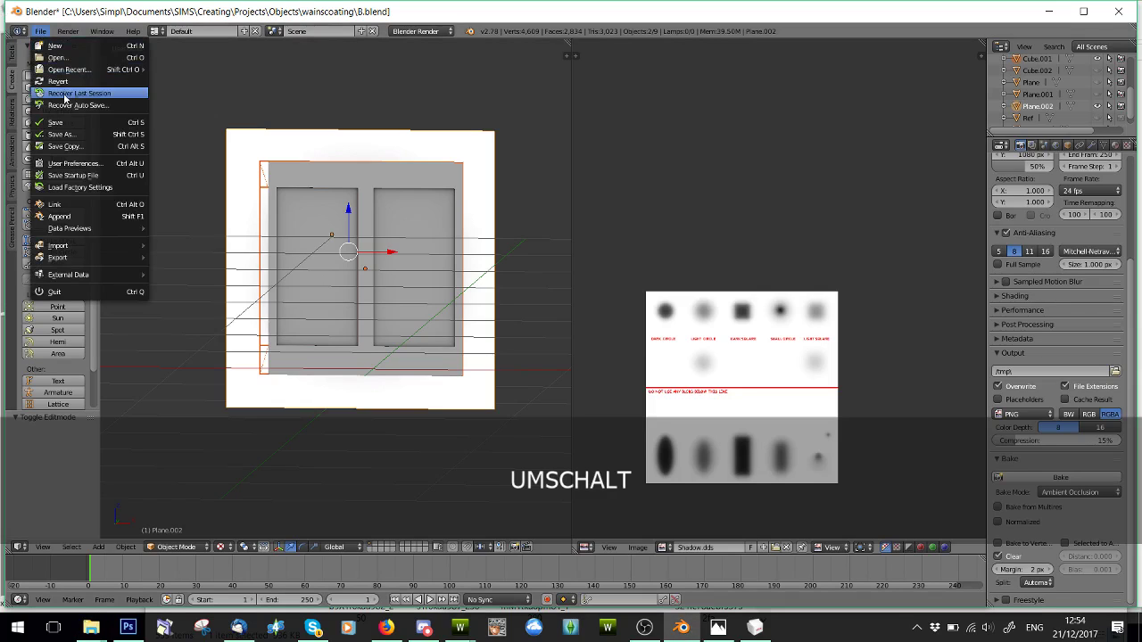
pyautogui.click(56, 122)
# - Open Basket.blend from the Billia folder in the Objects directory
pyautogui.click(40, 31)
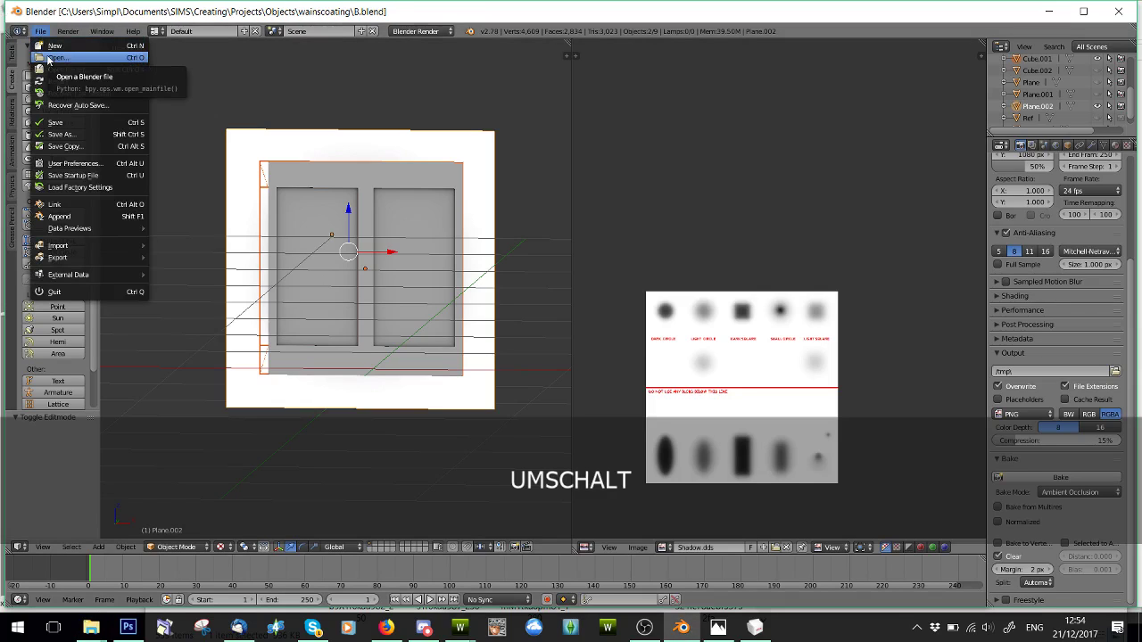
pyautogui.moveTo(58, 69)
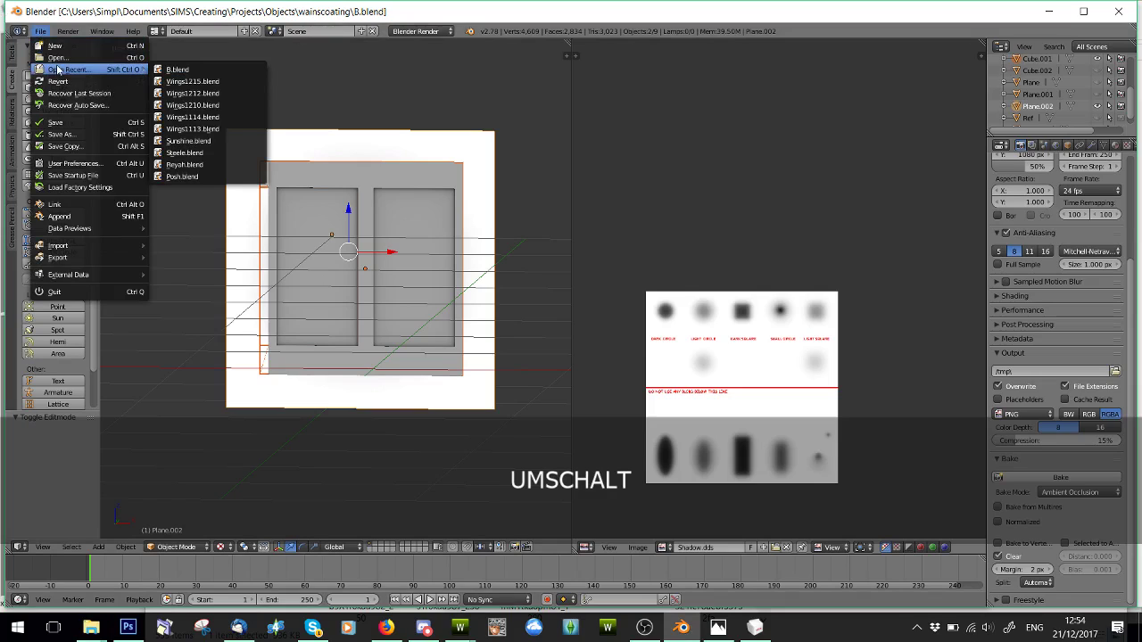
pyautogui.click(55, 58)
pyautogui.click(164, 92)
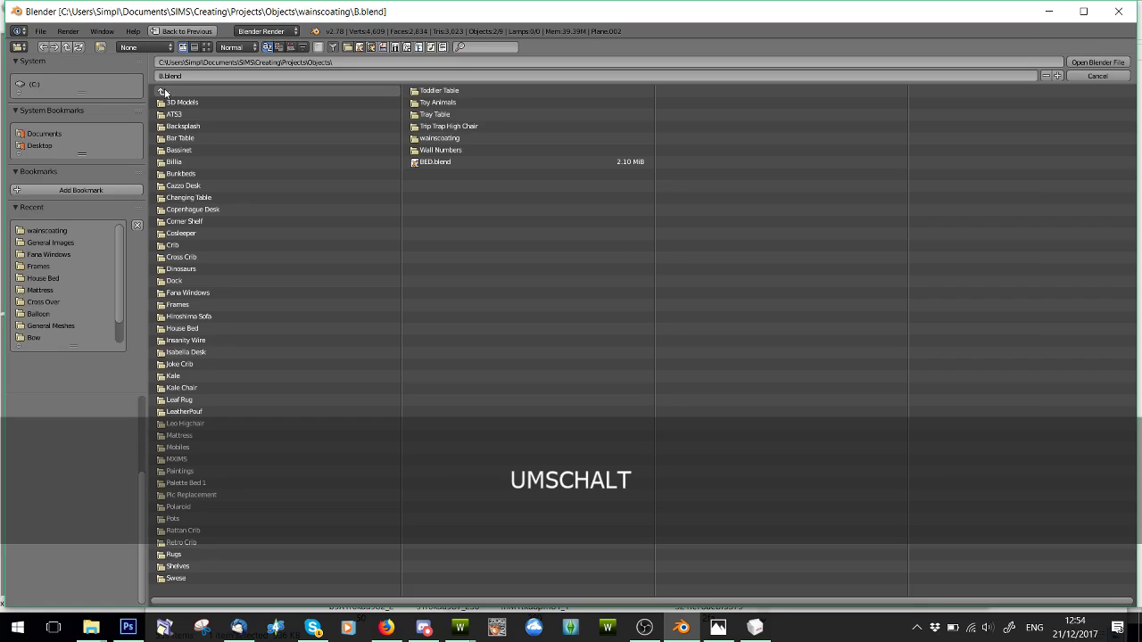
pyautogui.click(171, 162)
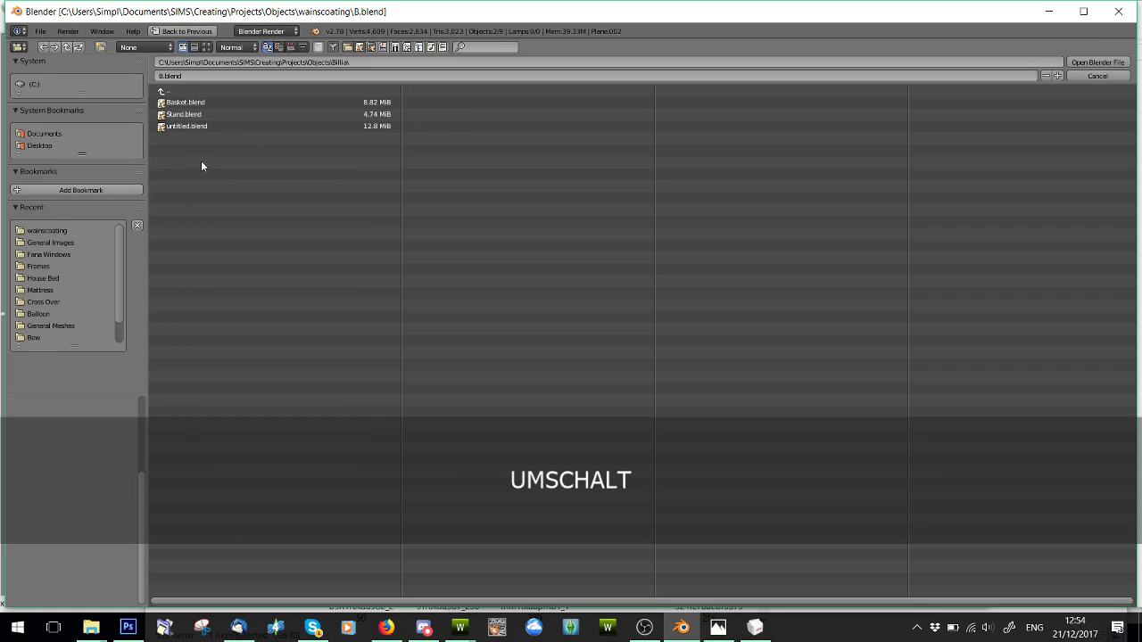
pyautogui.doubleClick(187, 103)
# - Widen the 3D view of the basket and put the LOD mesh into Object Mode
pyautogui.scroll(-5, 284, 258)
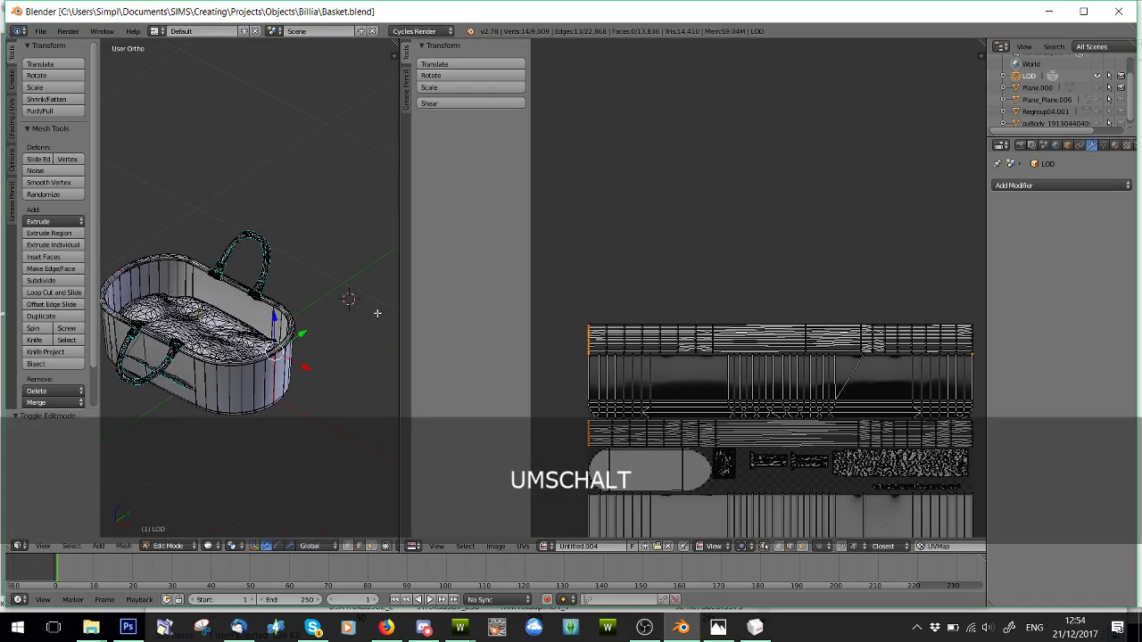
pyautogui.moveTo(398, 311); pyautogui.dragTo(725, 304)
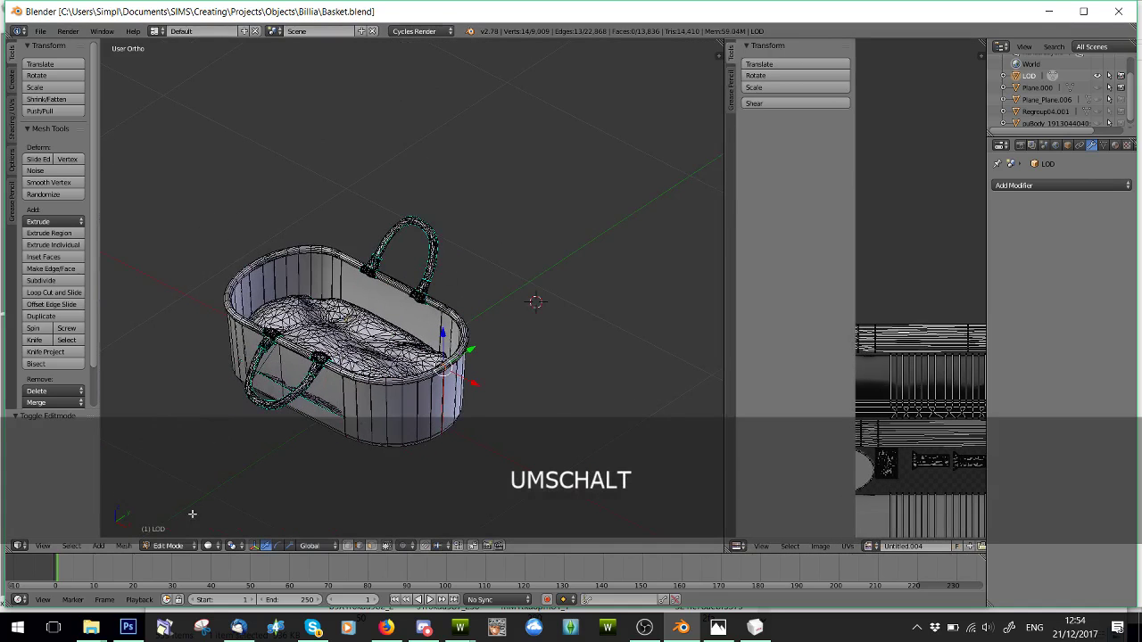
pyautogui.click(167, 545)
pyautogui.click(178, 528)
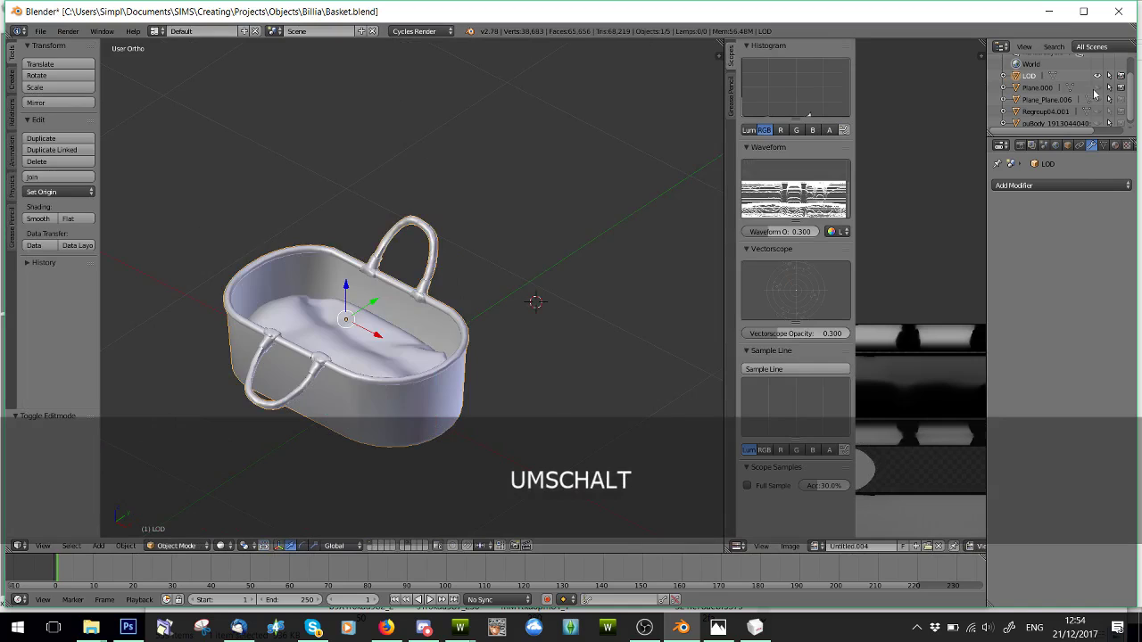
# - Hide the LOD object and show the Plane.000 basket mesh instead
pyautogui.click(1097, 76)
pyautogui.click(1098, 87)
pyautogui.scroll(2, 541, 203)
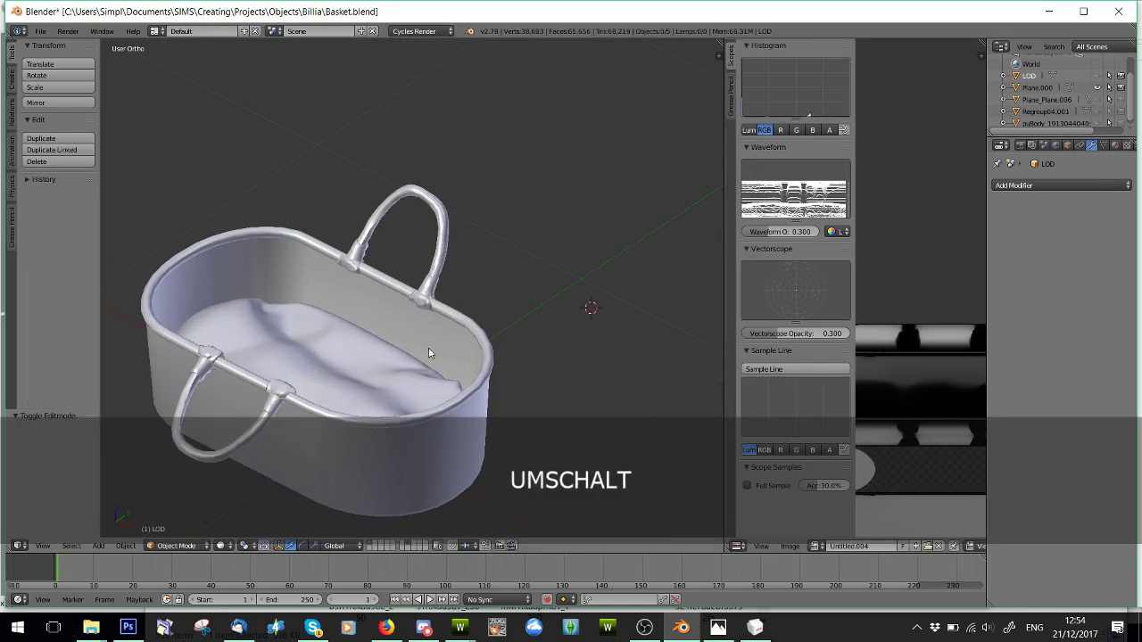
# - Select the Plane.000 basket mesh and put it into Edit Mode
pyautogui.rightClick(380, 379)
pyautogui.scroll(3, 381, 380)
pyautogui.click(175, 545)
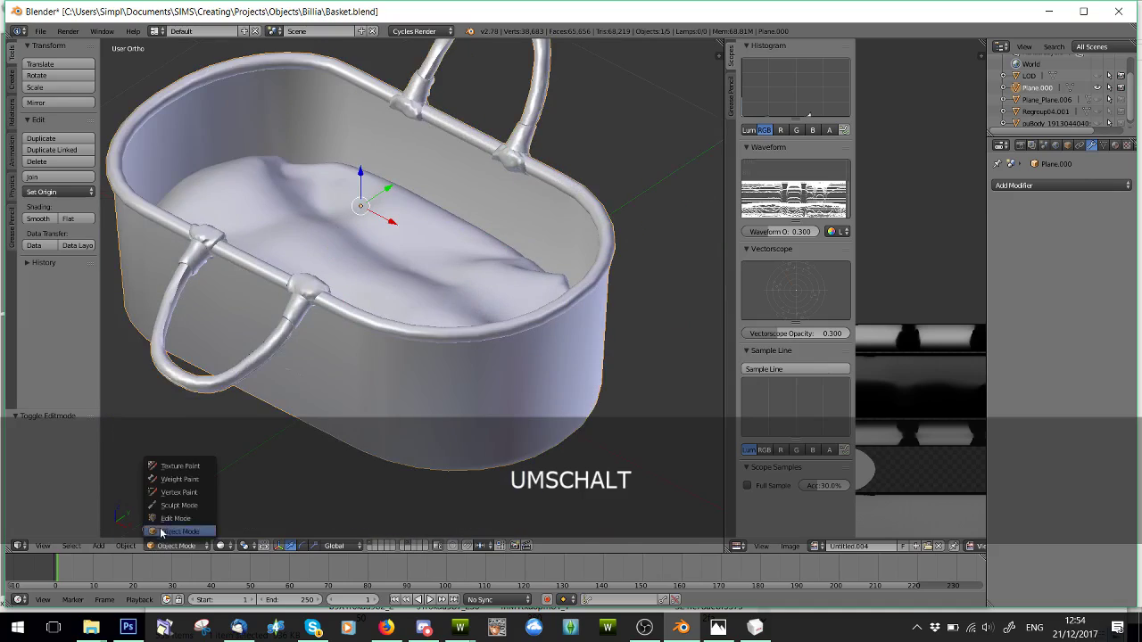
pyautogui.click(170, 521)
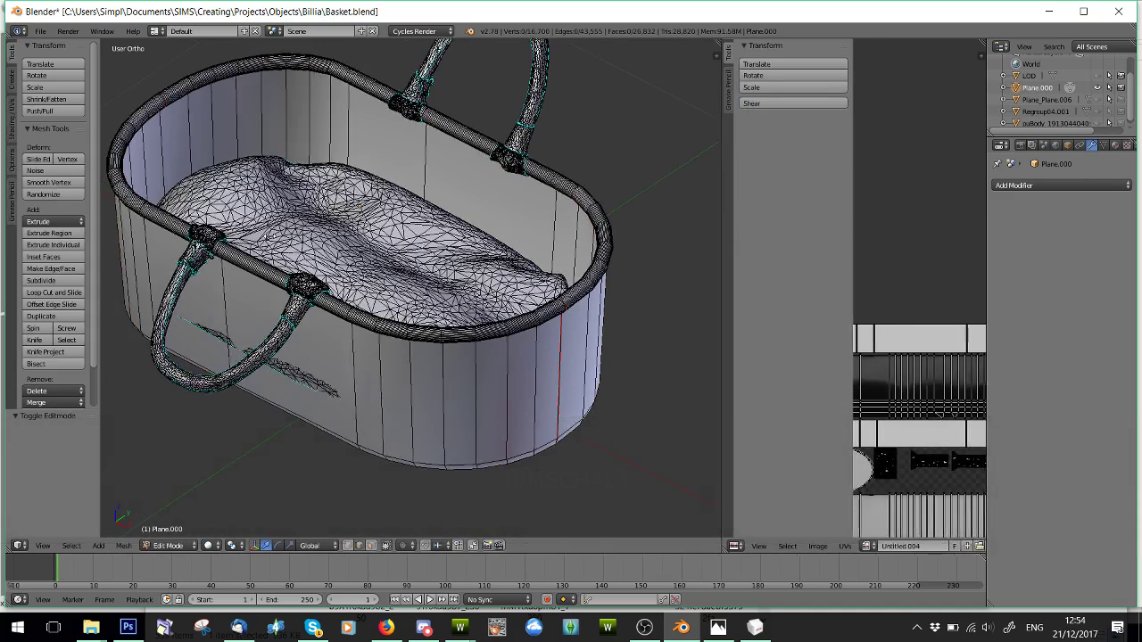
# - Enlarge the UV editor and examine the basket's UV layout, especially both ends of the side-wall strips
pyautogui.moveTo(724, 200); pyautogui.dragTo(254, 205)
pyautogui.scroll(-4, 607, 254)
pyautogui.scroll(3, 651, 312)
pyautogui.moveTo(652, 309); pyautogui.dragTo(614, 161, button='middle')
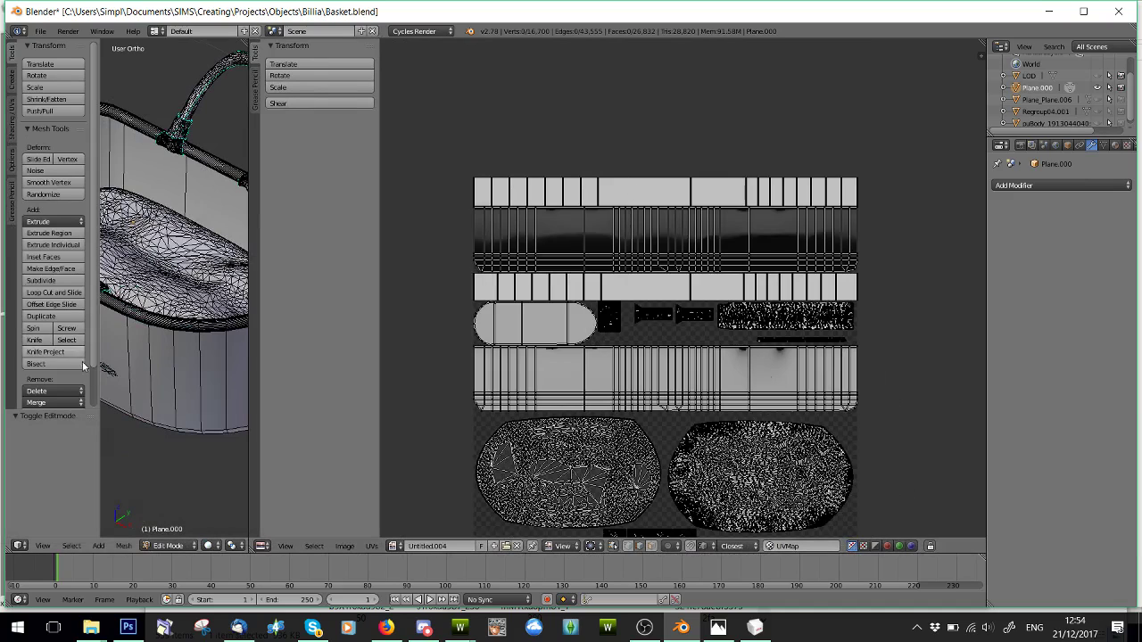
pyautogui.moveTo(251, 293); pyautogui.dragTo(188, 281)
pyautogui.scroll(3, 561, 294)
pyautogui.scroll(-3, 561, 294)
pyautogui.scroll(5, 455, 315)
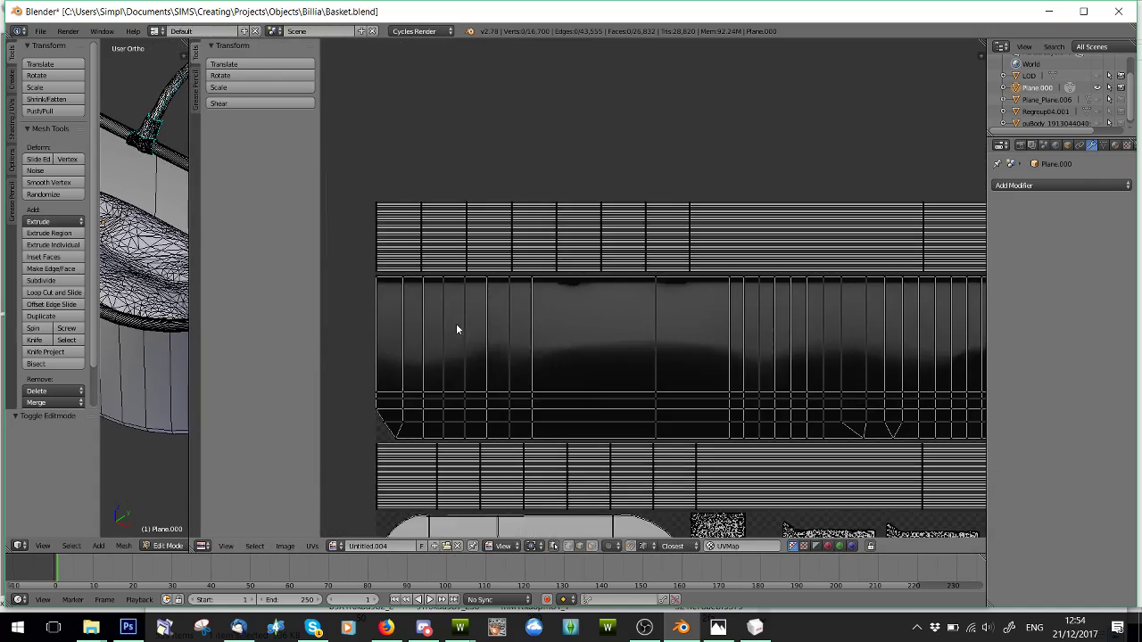
pyautogui.scroll(-3, 824, 337)
pyautogui.scroll(3, 839, 389)
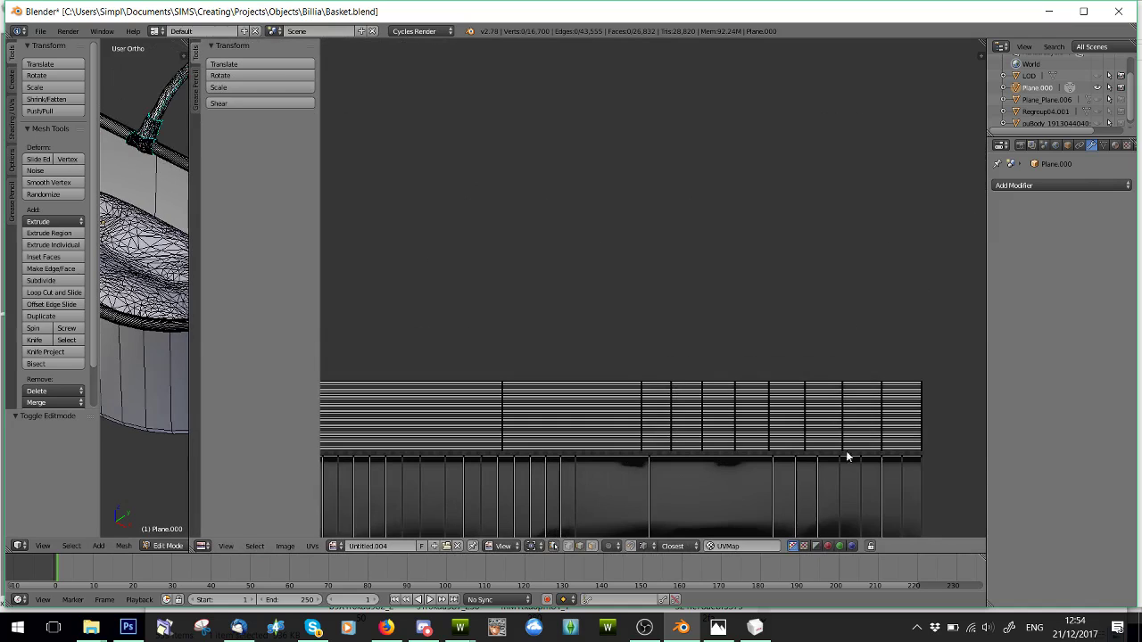
pyautogui.moveTo(908, 474); pyautogui.dragTo(887, 282, button='middle')
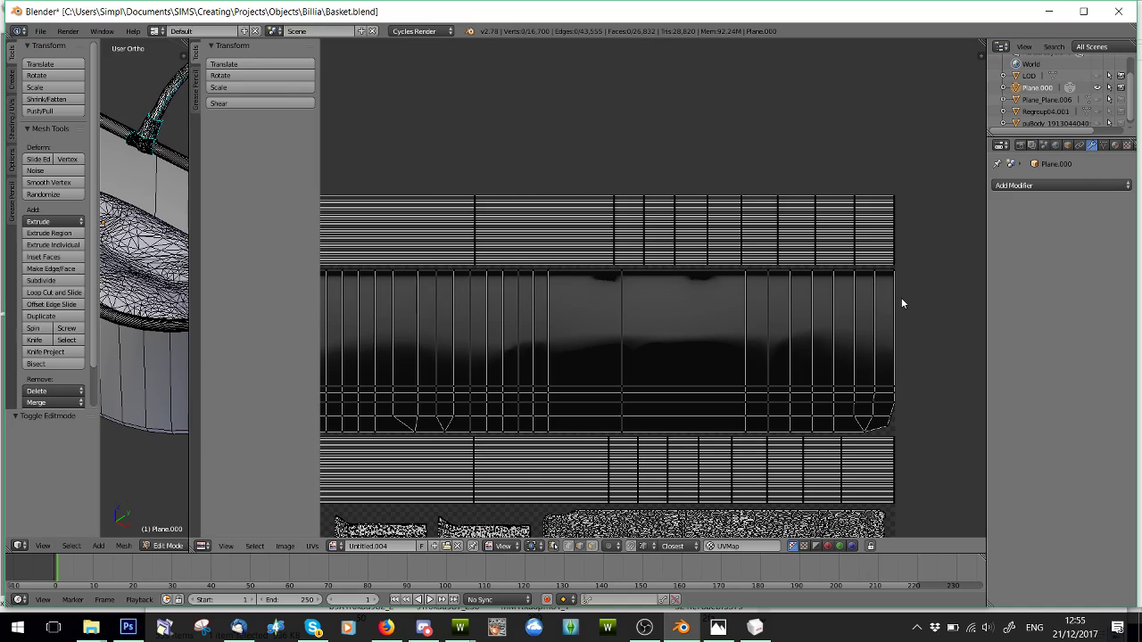
pyautogui.scroll(-7, 893, 295)
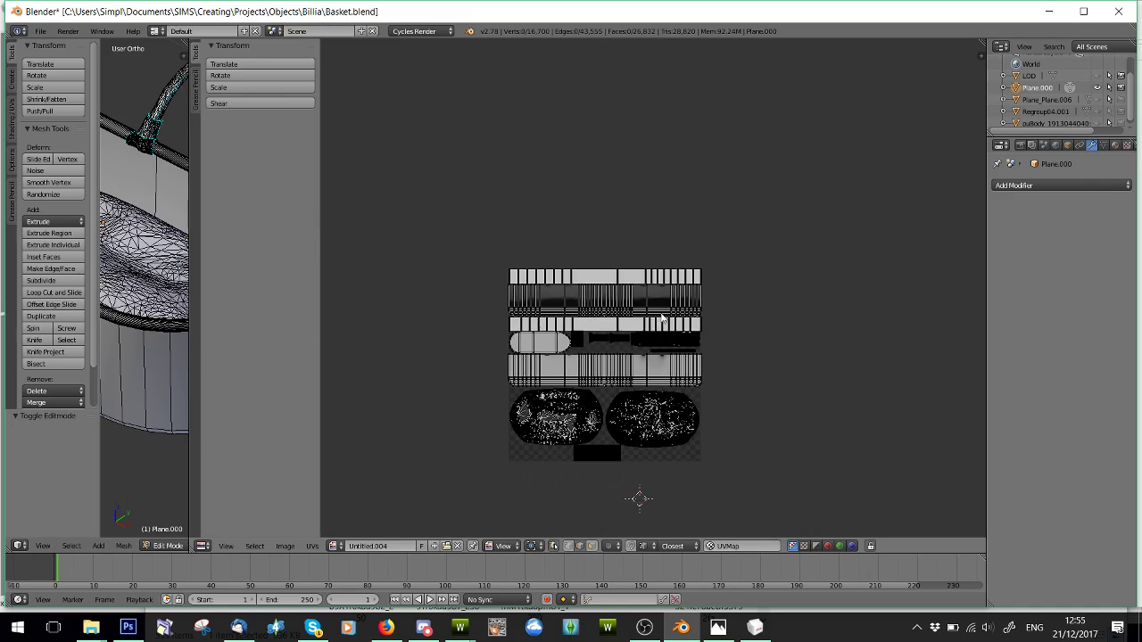
pyautogui.scroll(3, 473, 312)
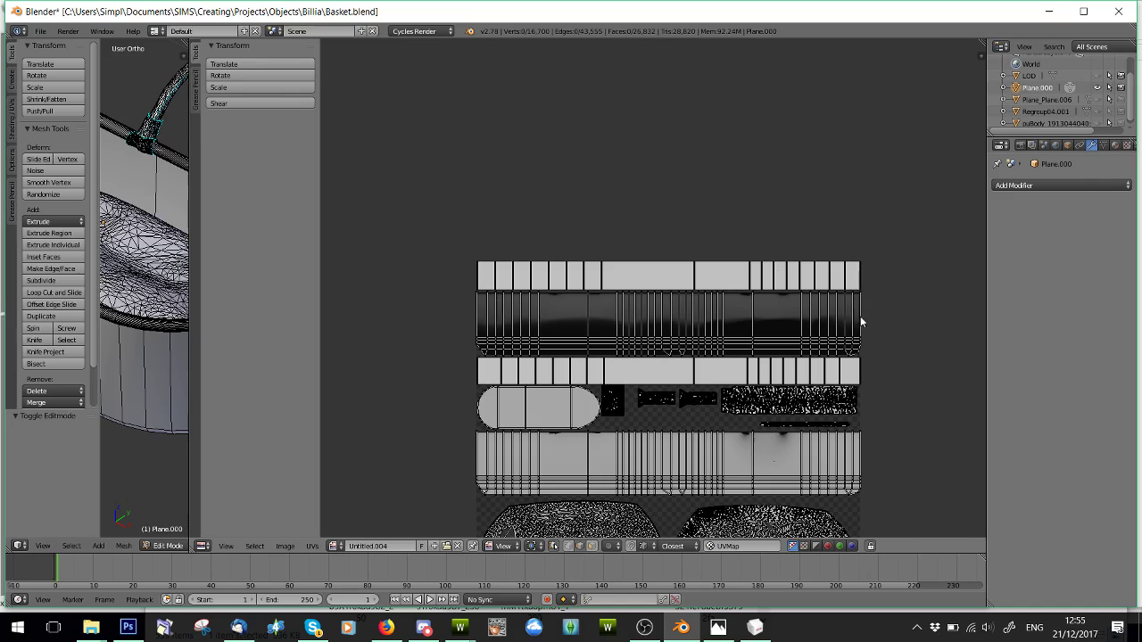
pyautogui.scroll(-1, 170, 303)
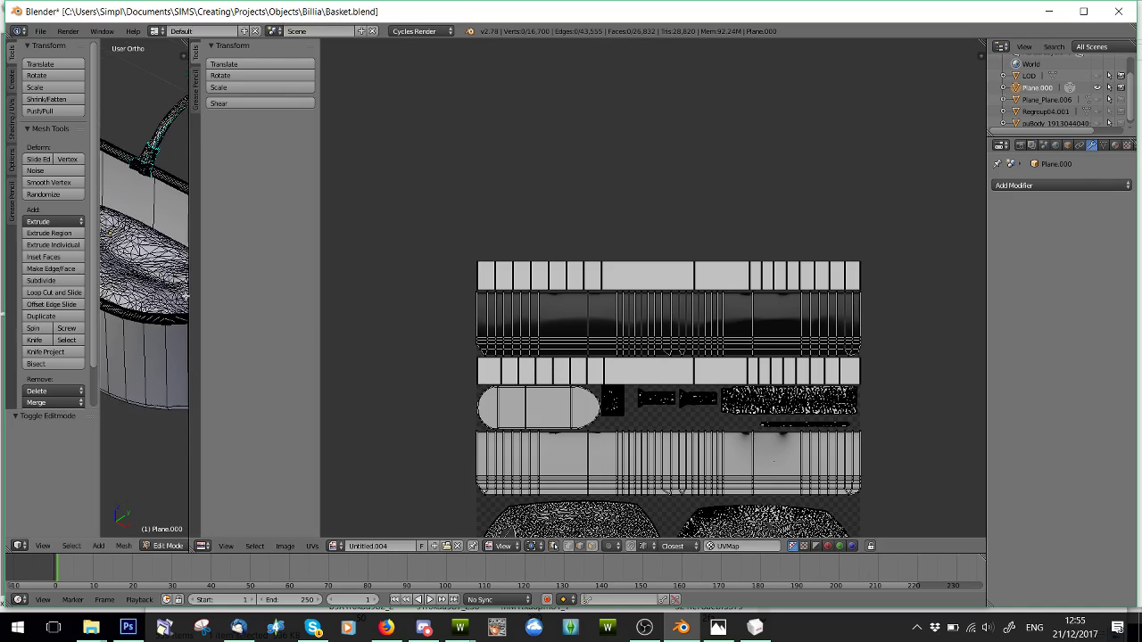
# - Widen the 3D view and examine the vertical seam on the basket's rounded end alongside the UV layout
pyautogui.moveTo(191, 301); pyautogui.dragTo(525, 295)
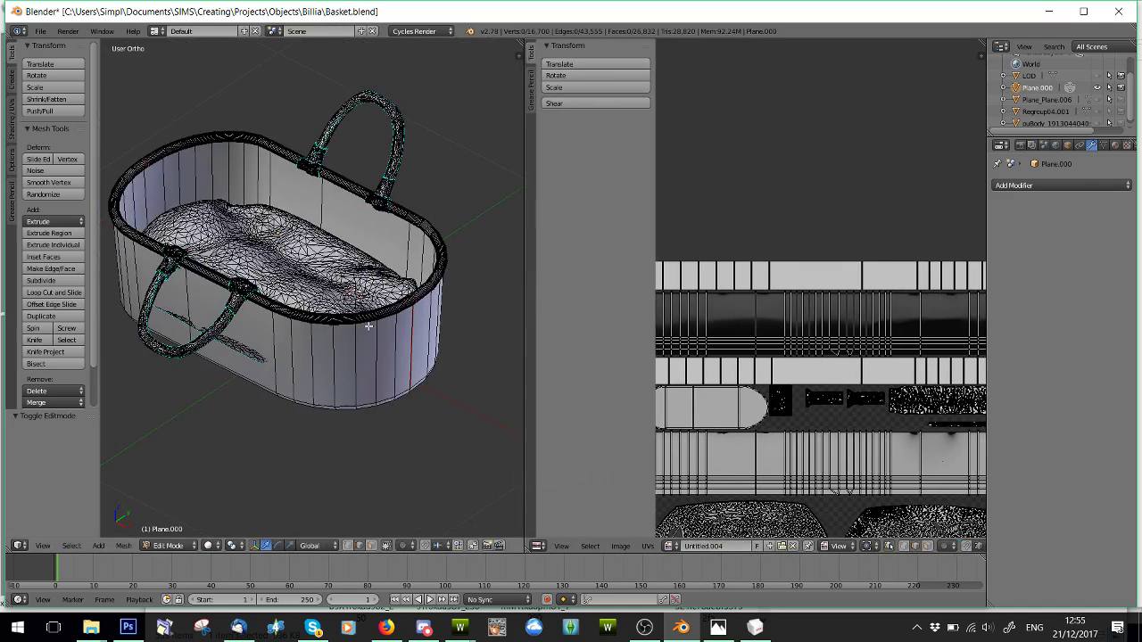
pyautogui.moveTo(312, 223); pyautogui.dragTo(288, 286, button='middle')
pyautogui.scroll(3, 261, 219)
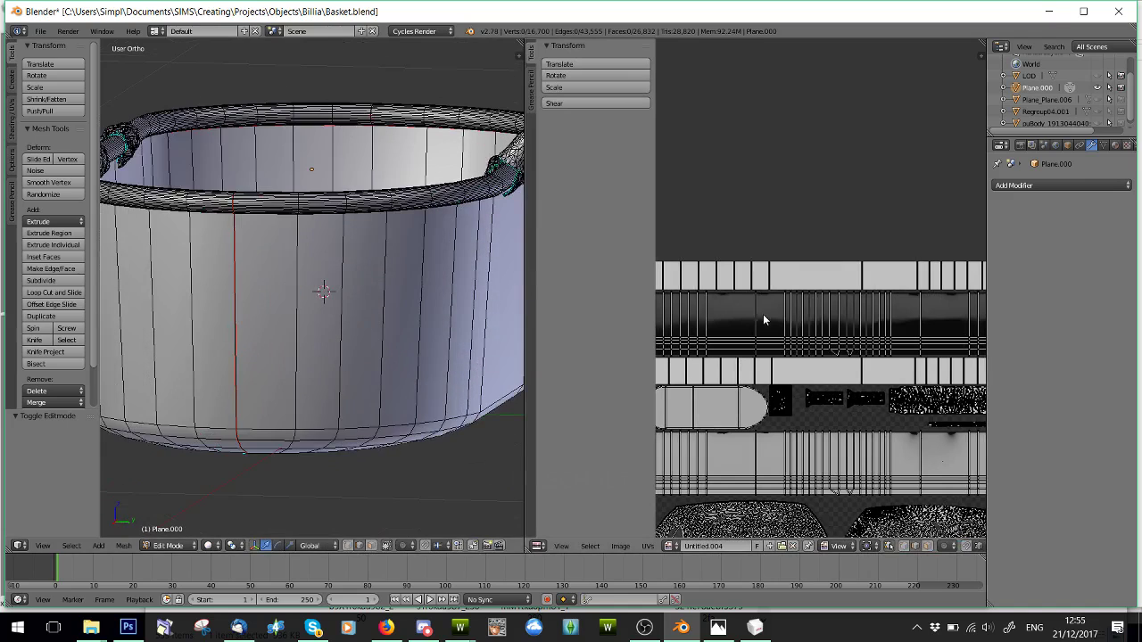
pyautogui.scroll(-2, 768, 319)
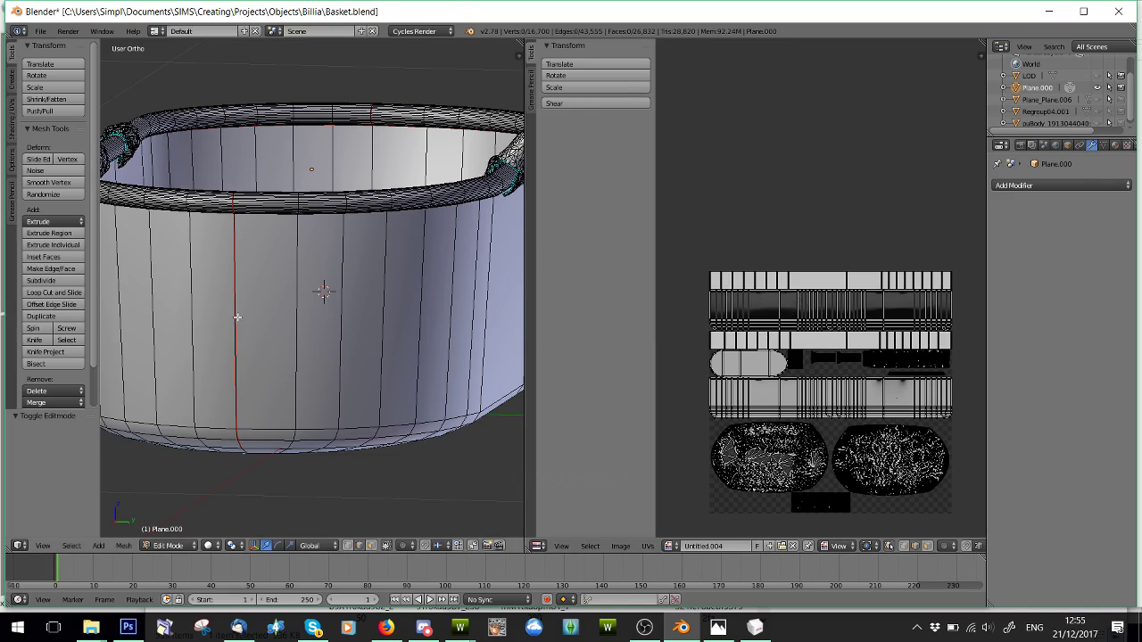
pyautogui.scroll(-3, 267, 458)
pyautogui.moveTo(267, 458); pyautogui.dragTo(368, 382, button='middle')
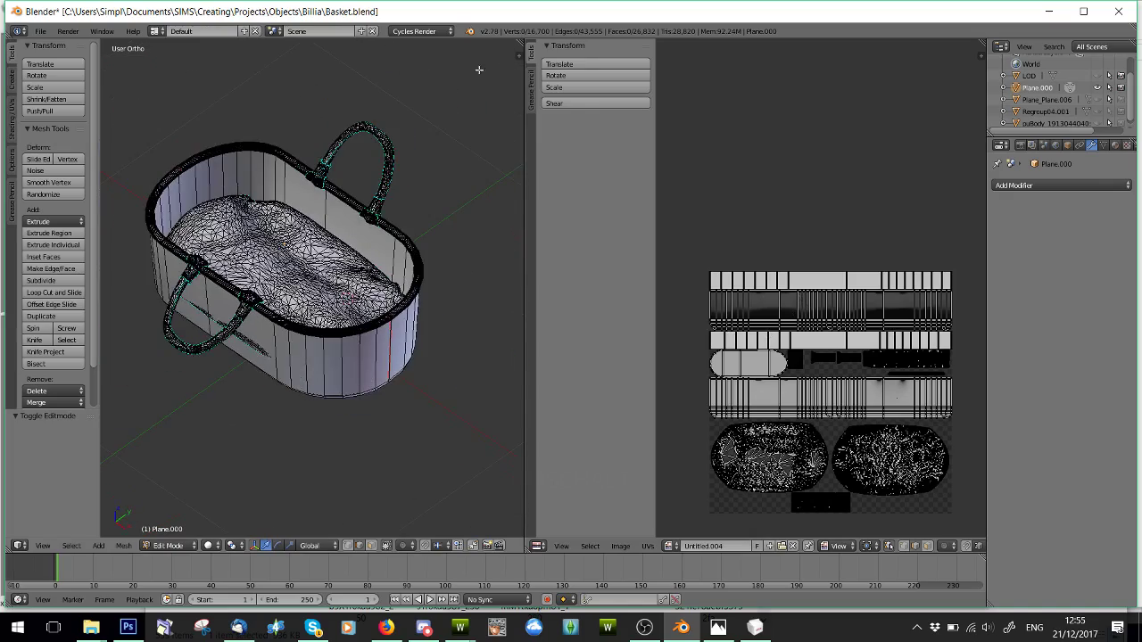
pyautogui.click(421, 31)
pyautogui.click(418, 44)
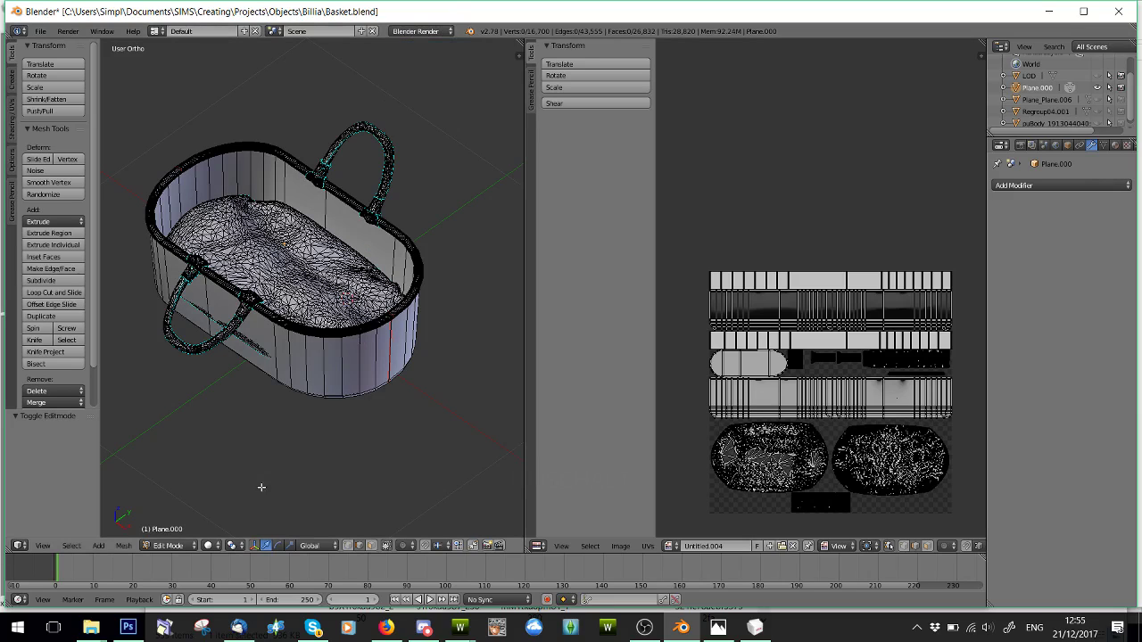
pyautogui.click(421, 31)
pyautogui.click(420, 70)
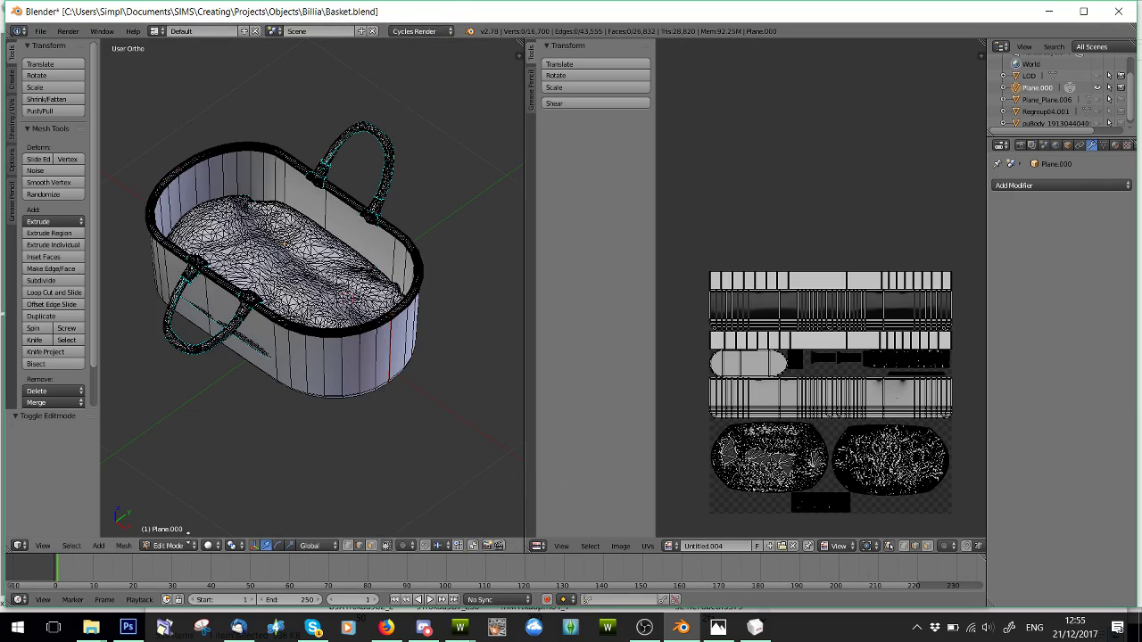
# - Preview the basket with Rendered viewport shading and inspect how the woven texture runs across the seam at its end
pyautogui.click(210, 545)
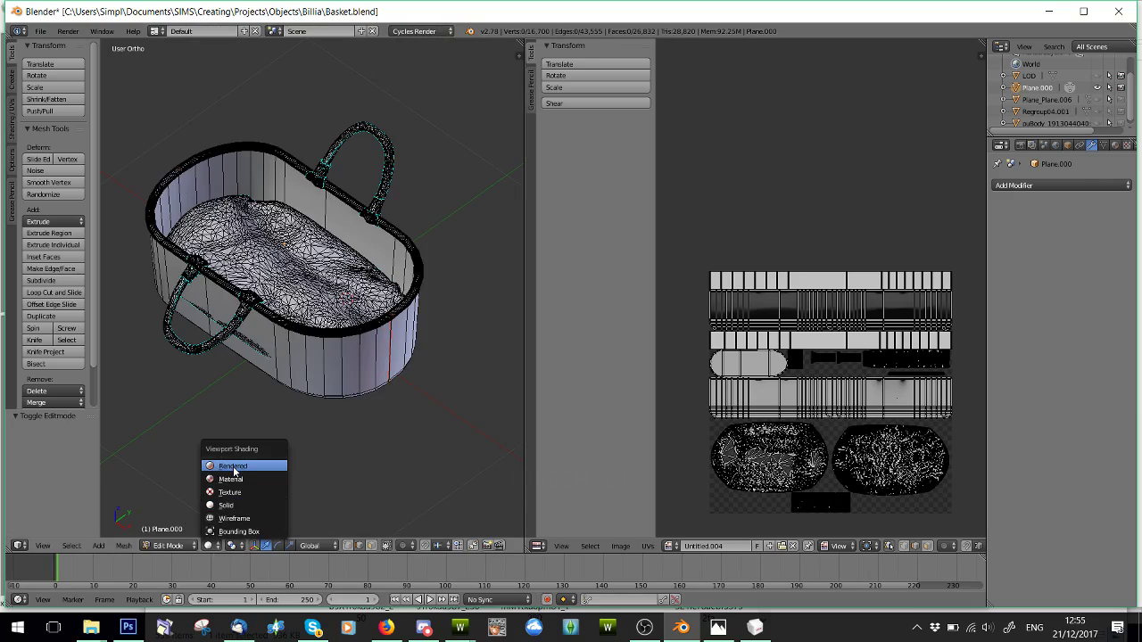
pyautogui.click(231, 467)
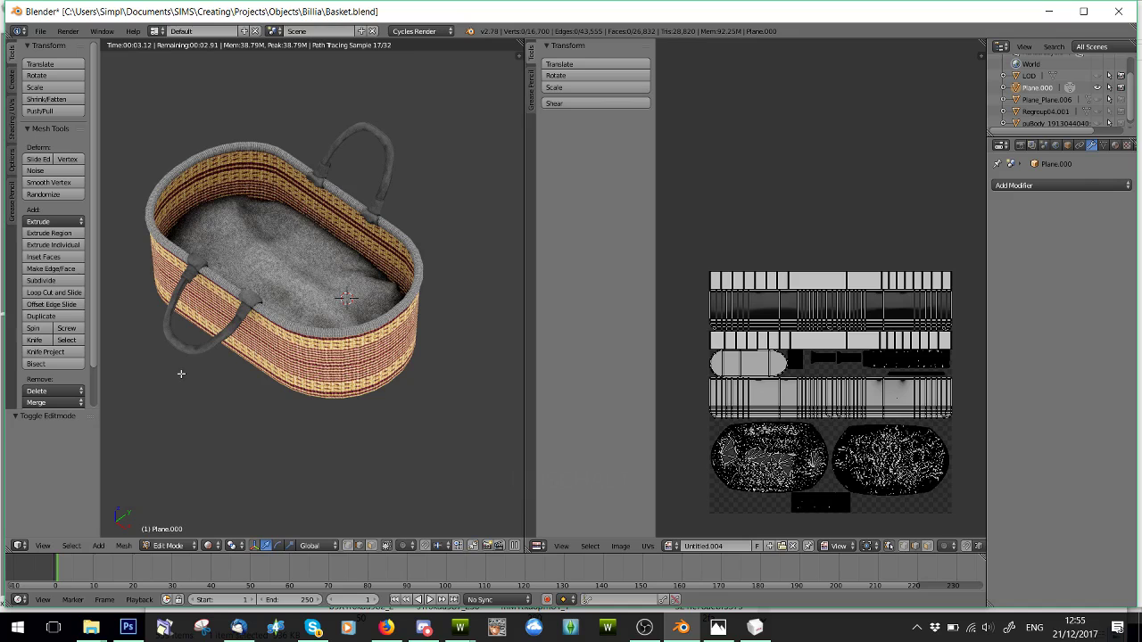
pyautogui.press('KP_1')
pyautogui.scroll(4, 228, 332)
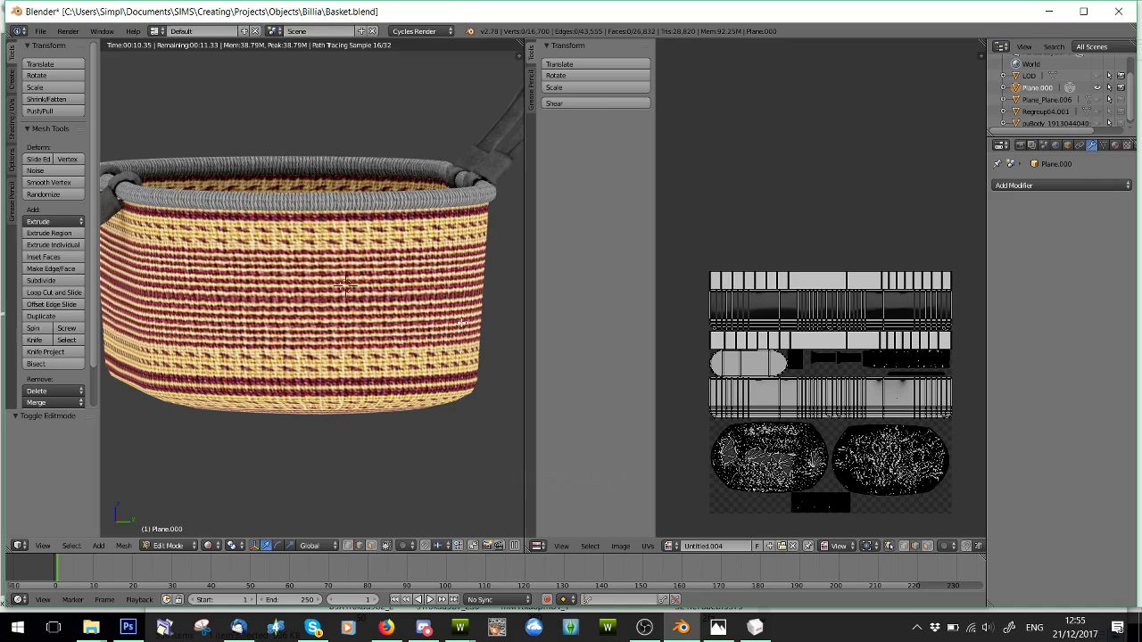
pyautogui.moveTo(461, 324); pyautogui.dragTo(362, 294, button='middle')
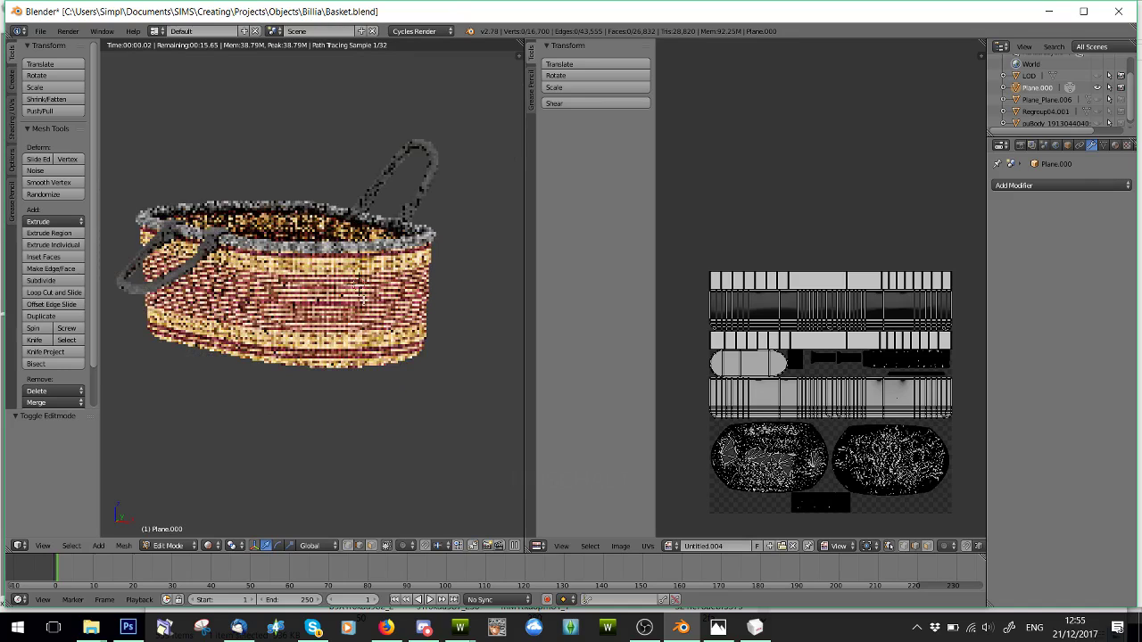
pyautogui.moveTo(361, 294); pyautogui.dragTo(344, 287, button='middle')
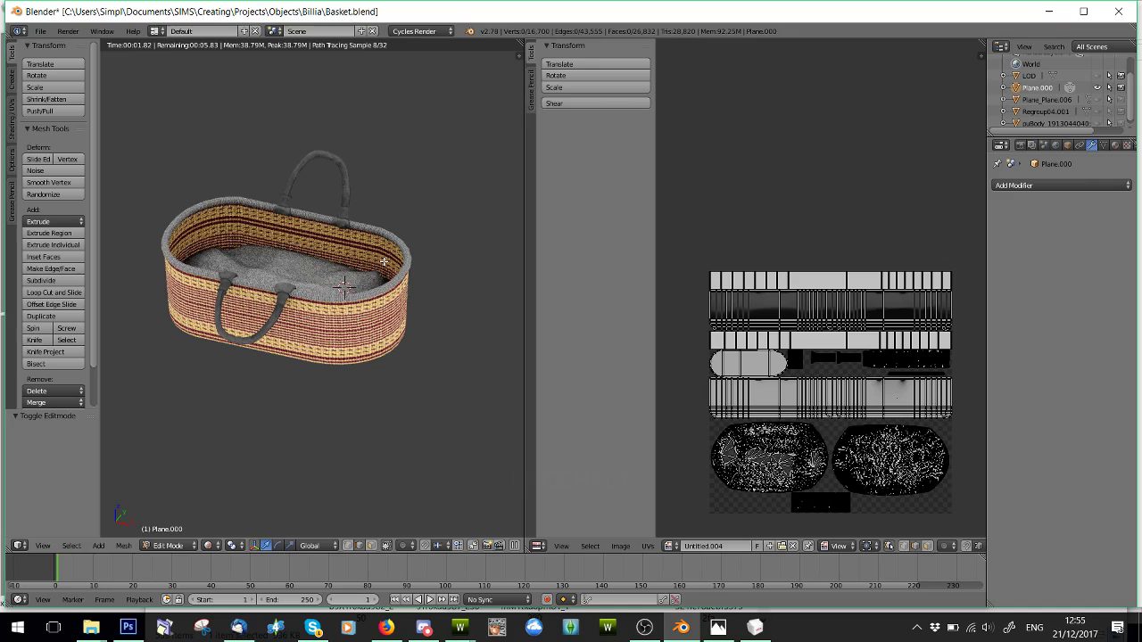
# - Return the 3D view to Solid shading and switch to OBS
pyautogui.hotkey('shift', 'z')
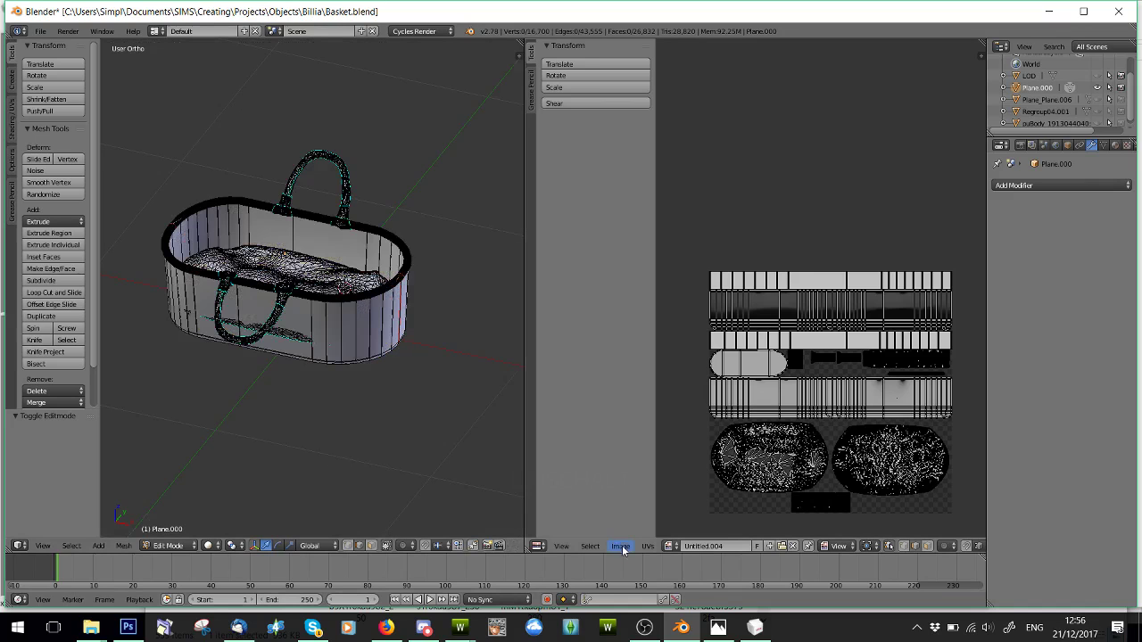
pyautogui.click(644, 627)
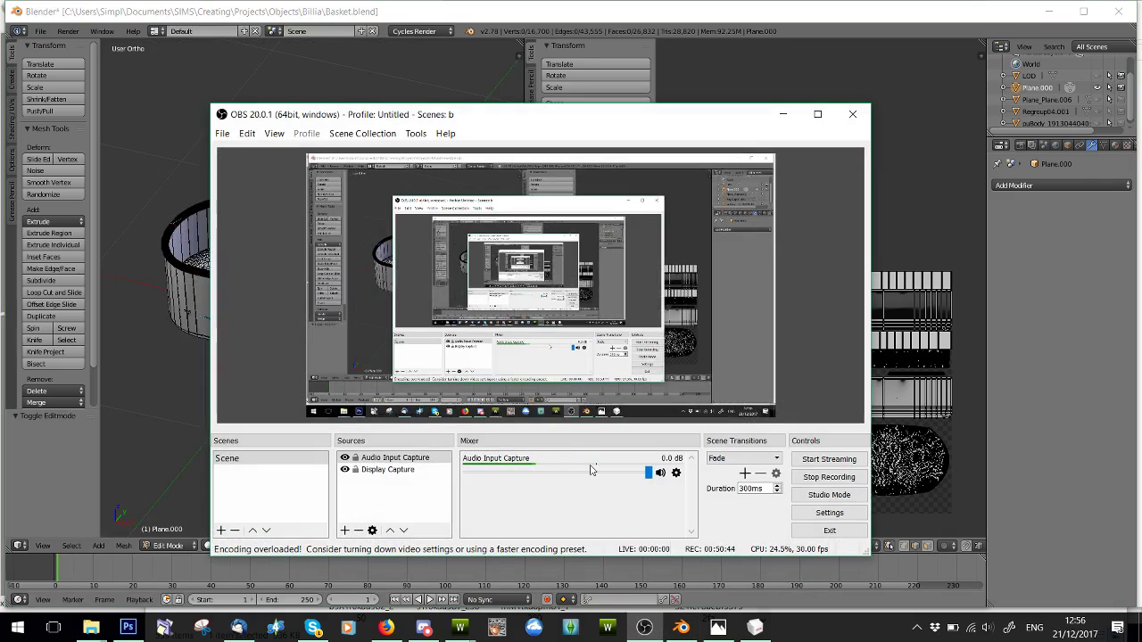